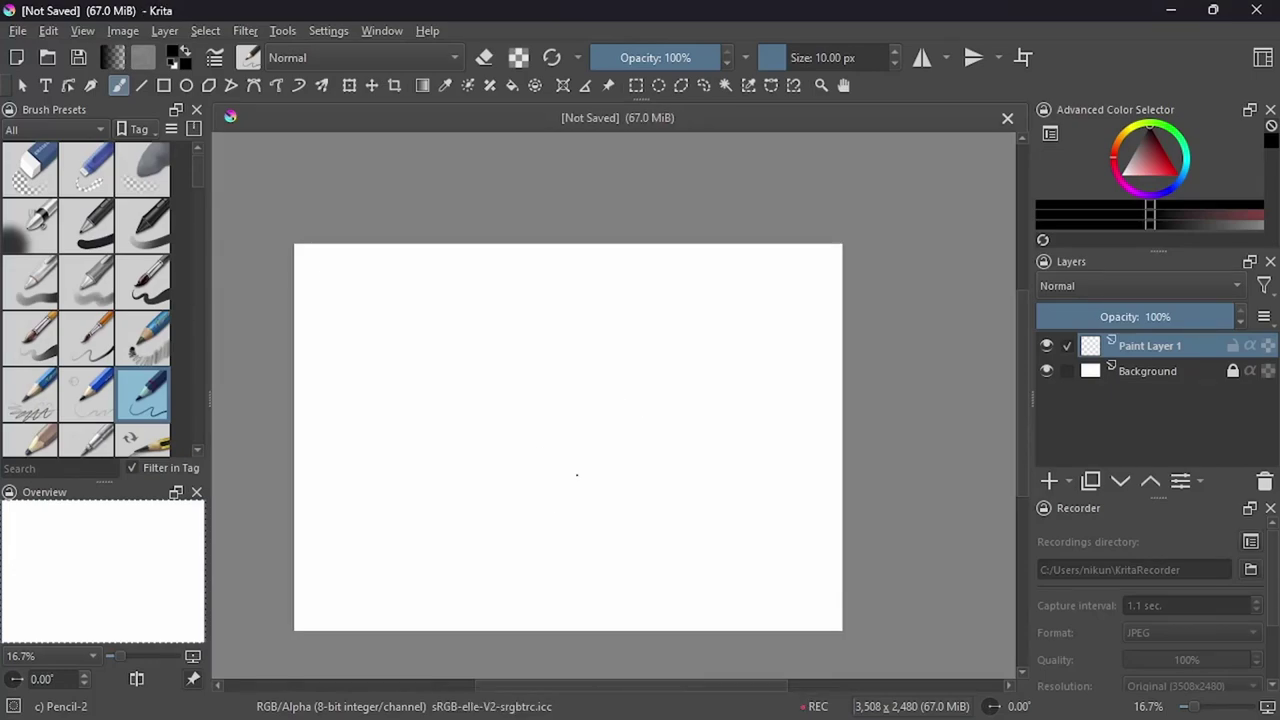
Add a group layer named 'basic structure'.
key(ctrl+z)
key(ctrl+z)
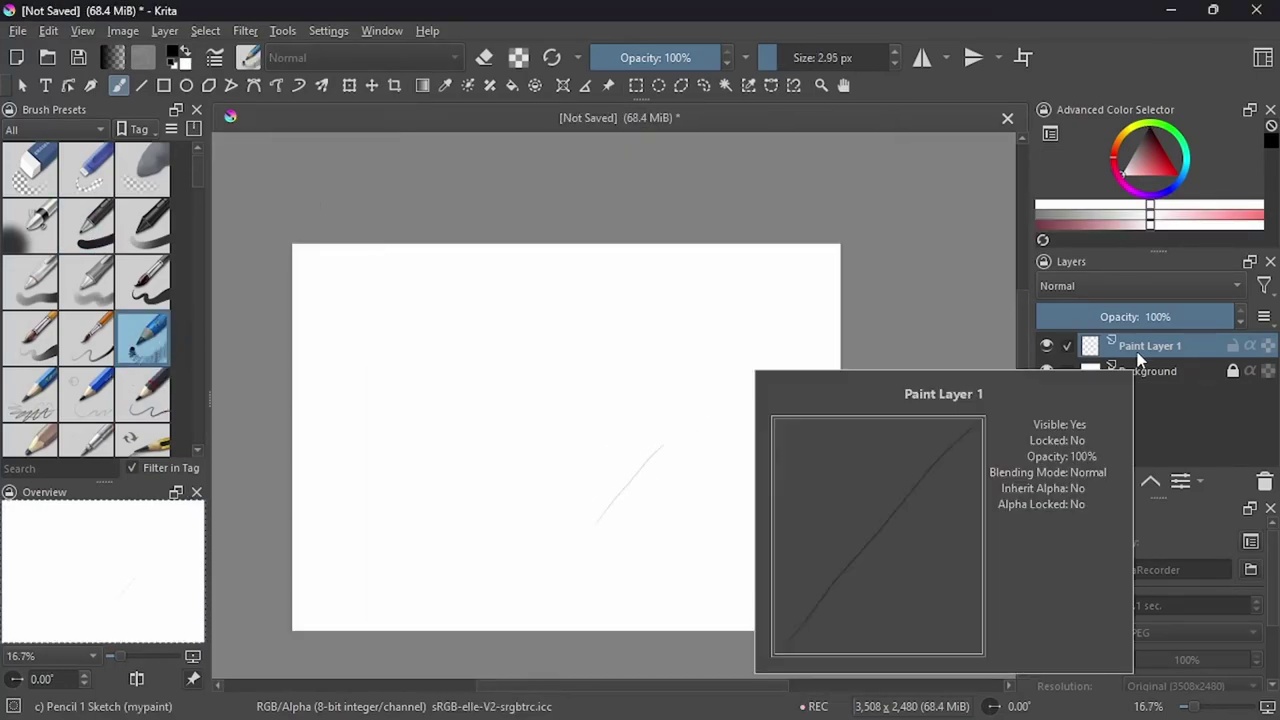
click(1069, 481)
click(1100, 245)
key(BackSpace)
text(structure)
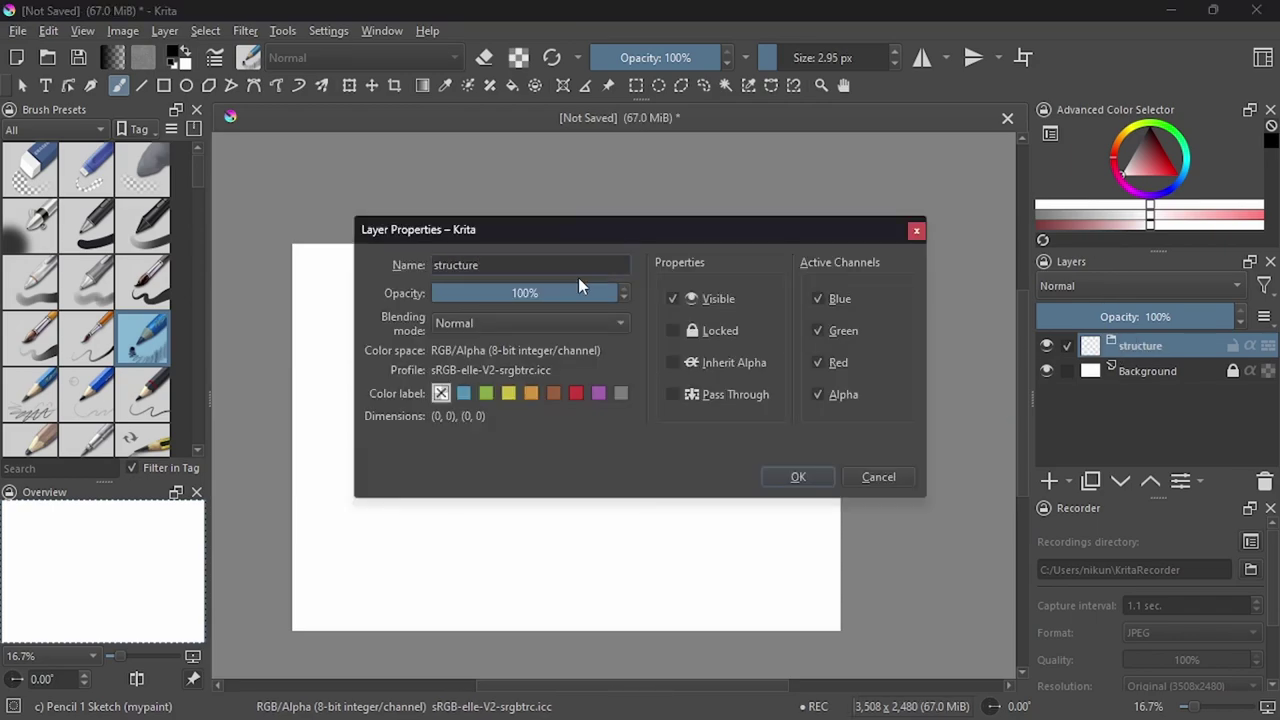
key(Return)
key(F3)
key(Home)
text(basic)
key(Return)
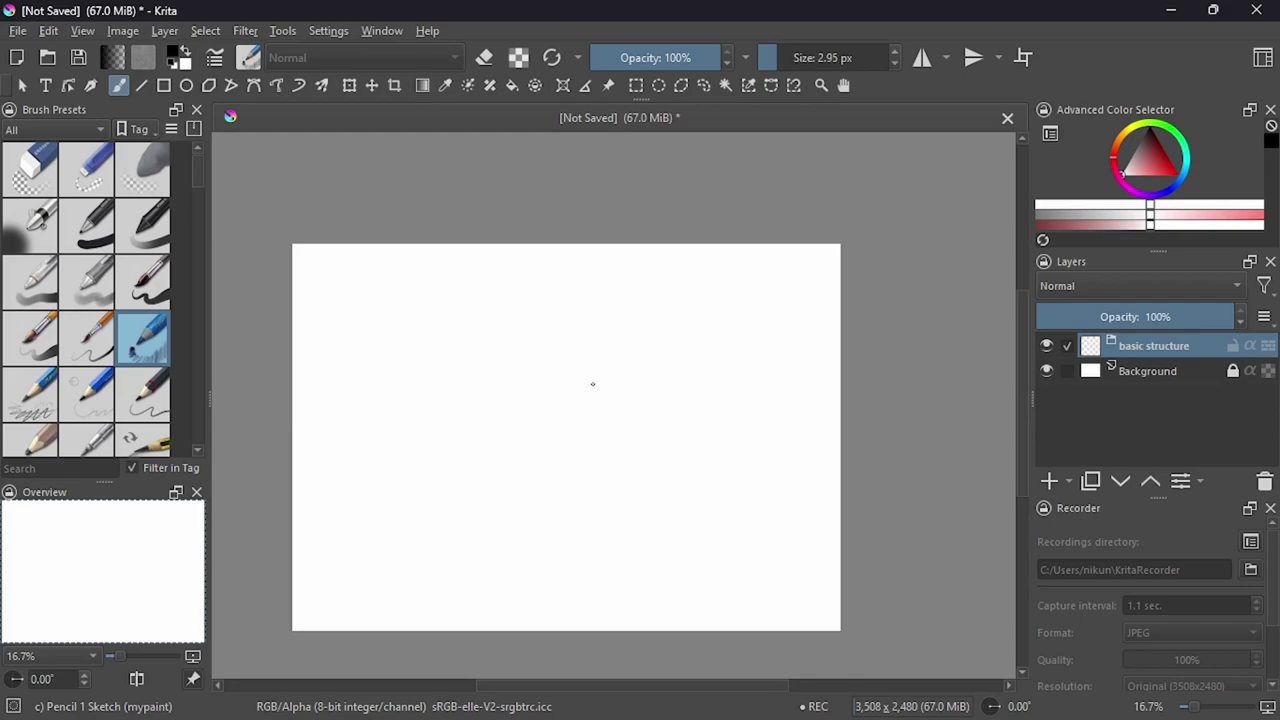
Add a paint layer named 'sketch' inside the basic structure group.
key(Insert)
key(F3)
key(BackSpace)
text(sketch])
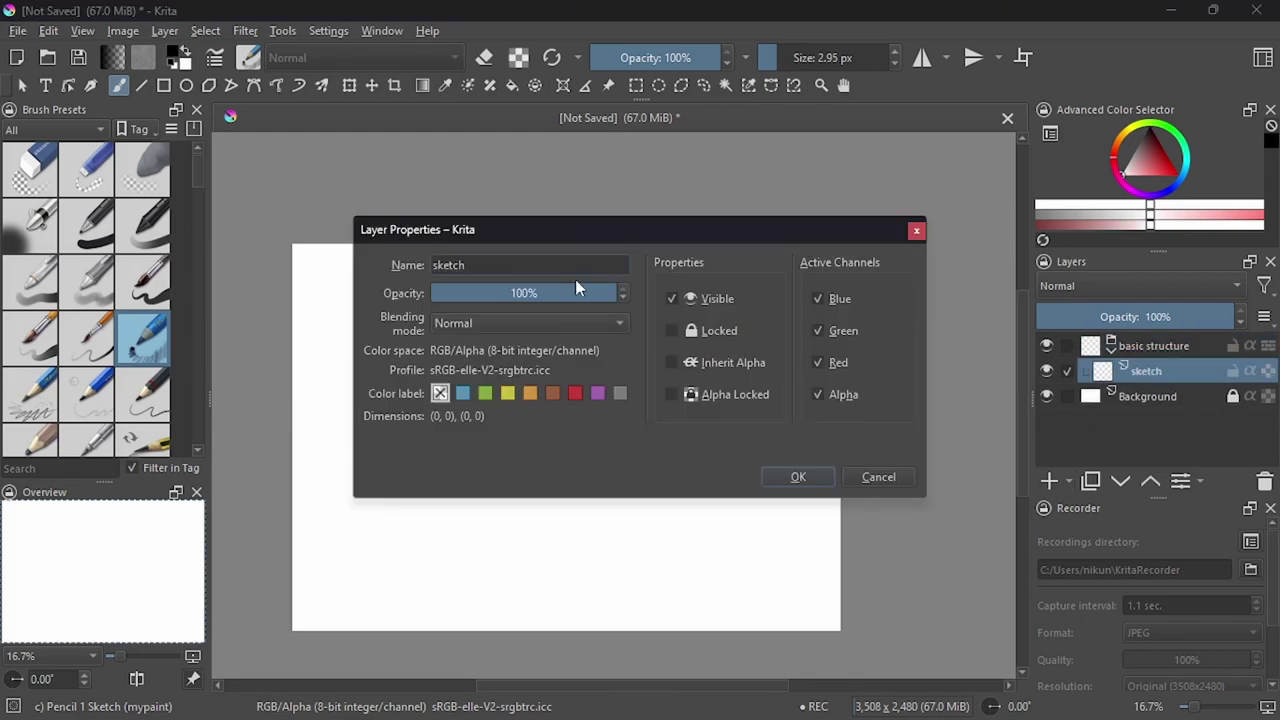
key(BackSpace)
key(Return)
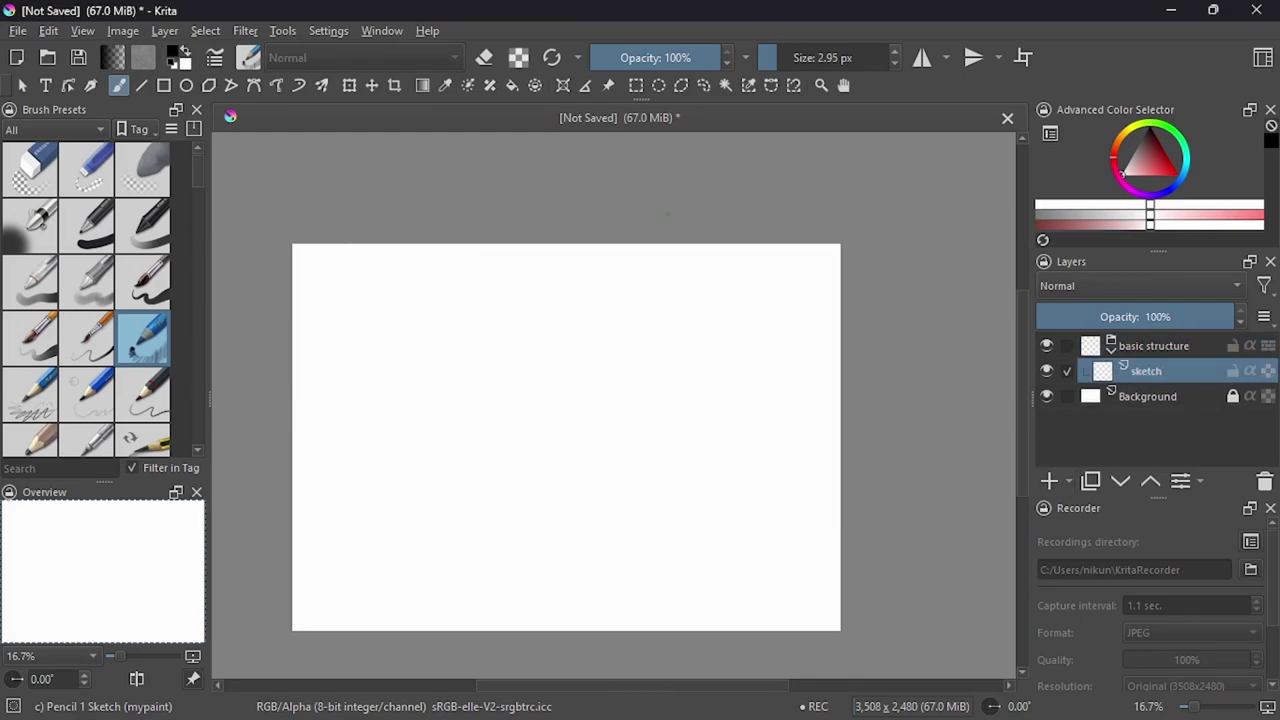
Erase the white fill on the Background layer with the eraser.
click(1145, 400)
key(e)
mouse_move(298, 292)
mouse_down()
mouse_move(413, 419)
mouse_move(629, 229)
mouse_up()
drag(830, 60, 808, 62)
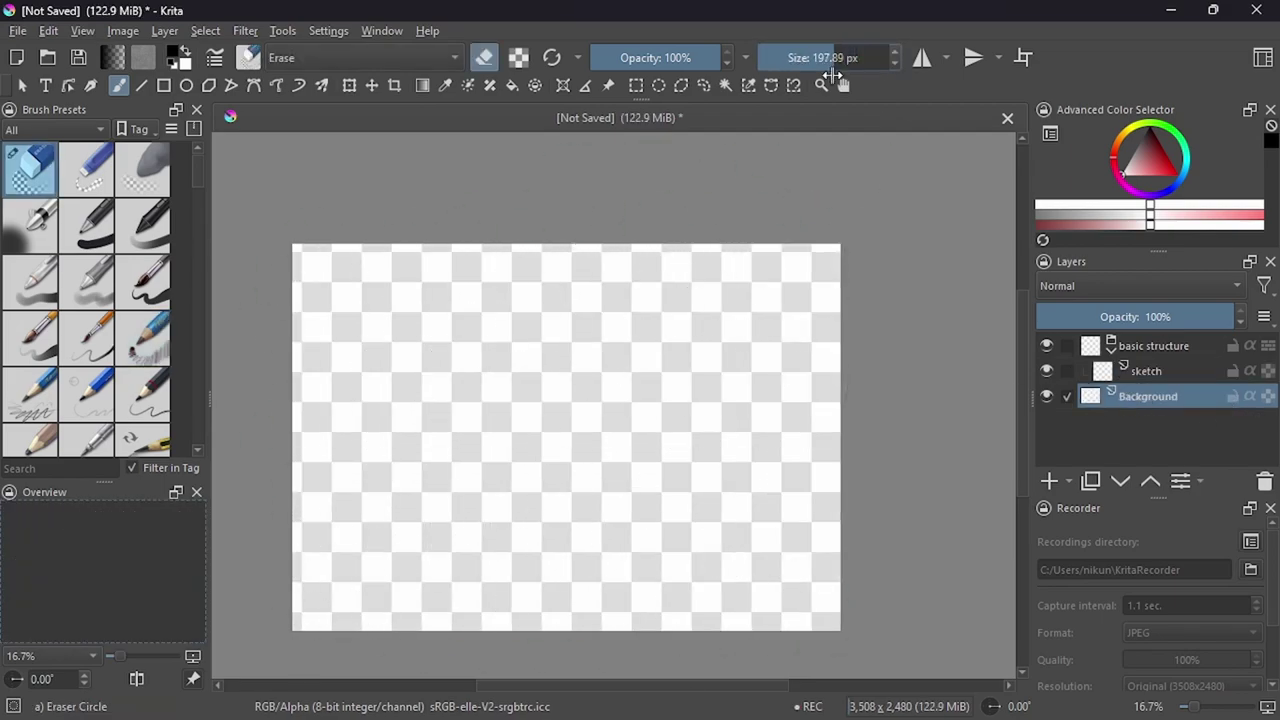
key(slash)
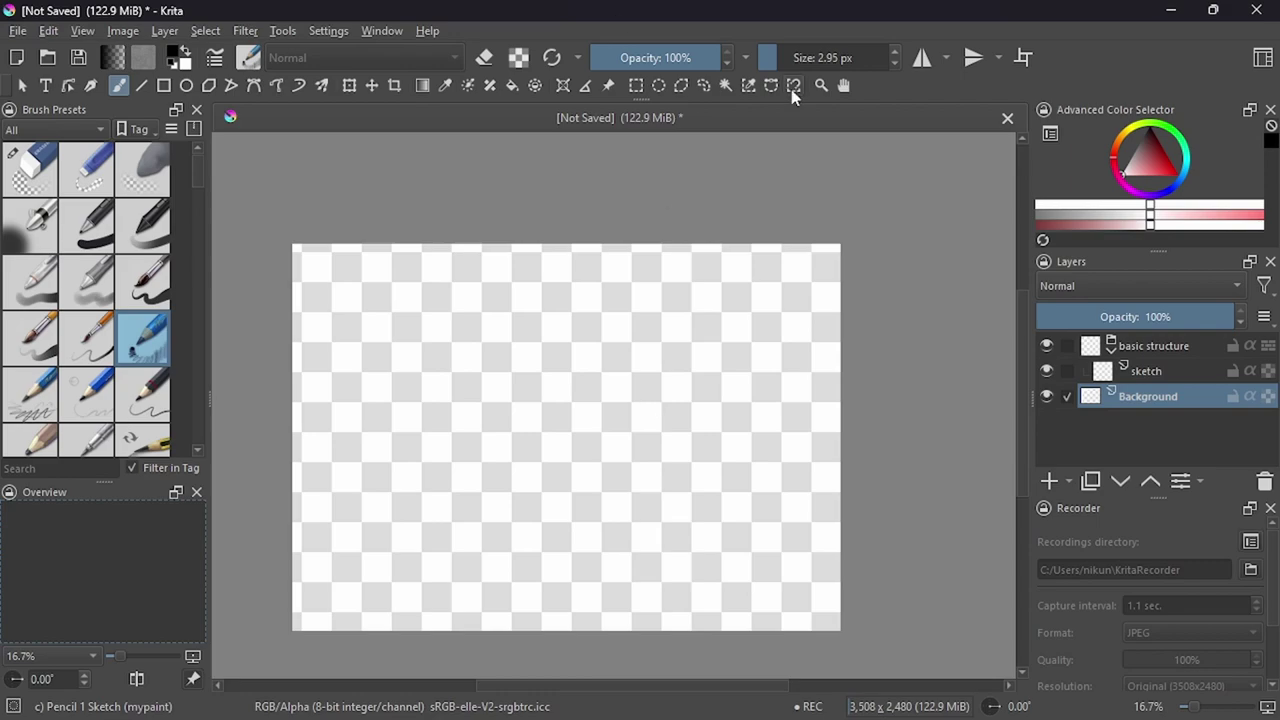
Undo the stray selection and assistant, then wipe the remaining white with Edit > Clear.
click(726, 85)
click(651, 354)
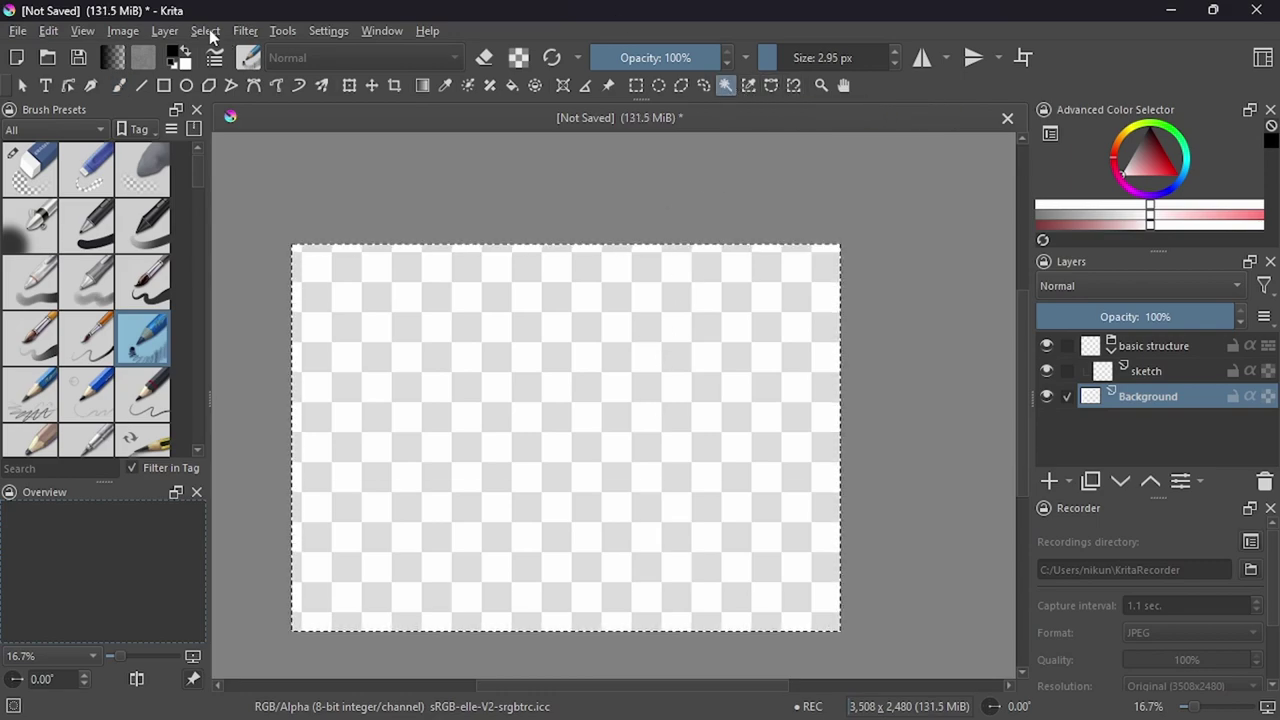
click(563, 85)
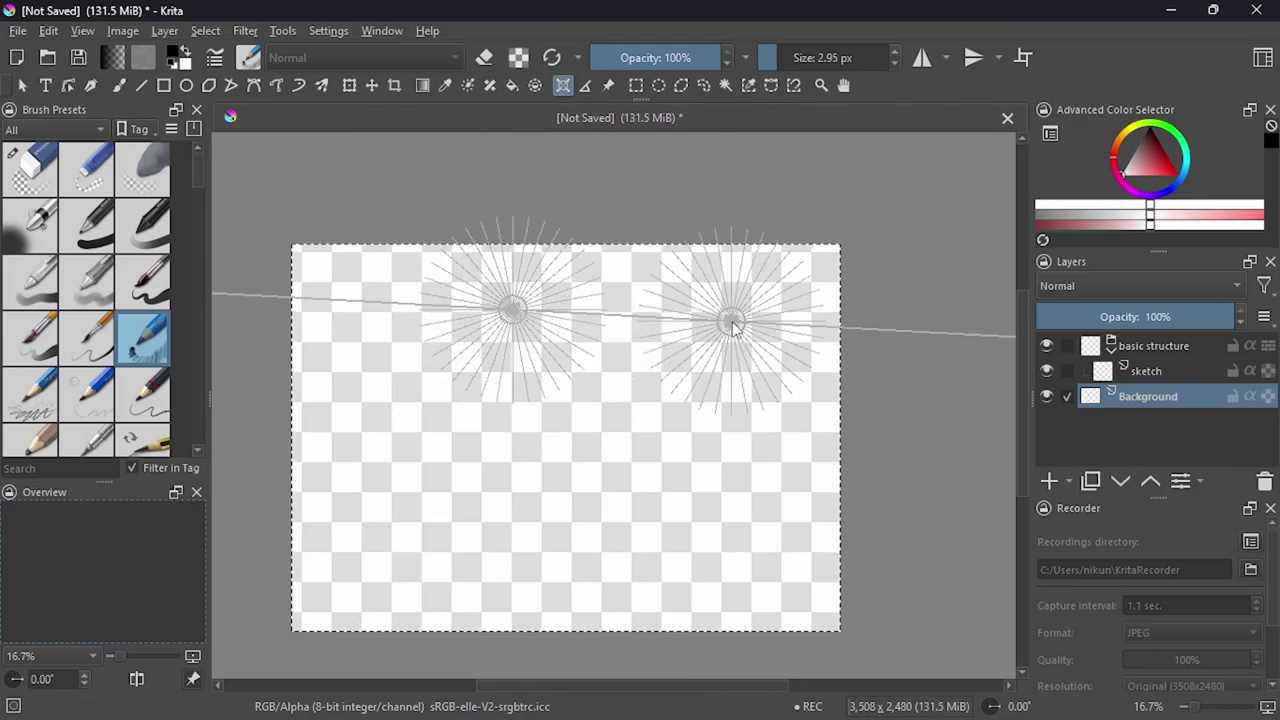
key(ctrl+z)
key(ctrl+z)
key(b)
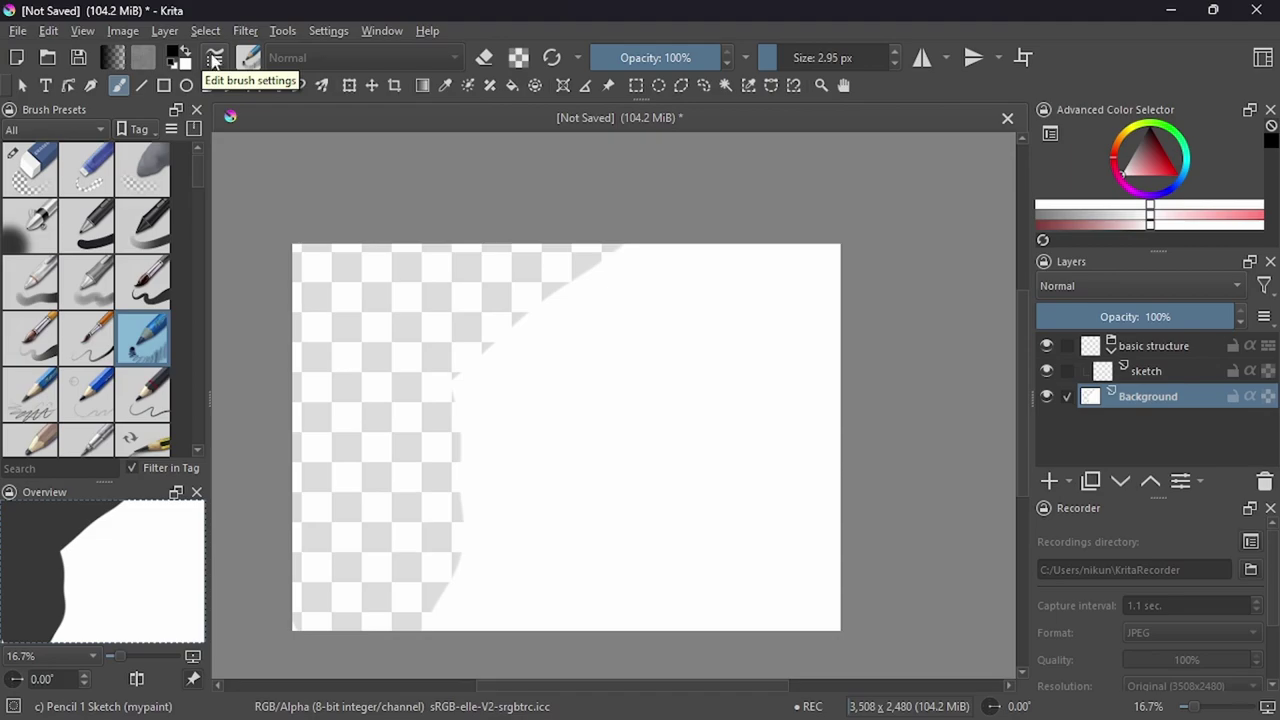
key(e)
key(e)
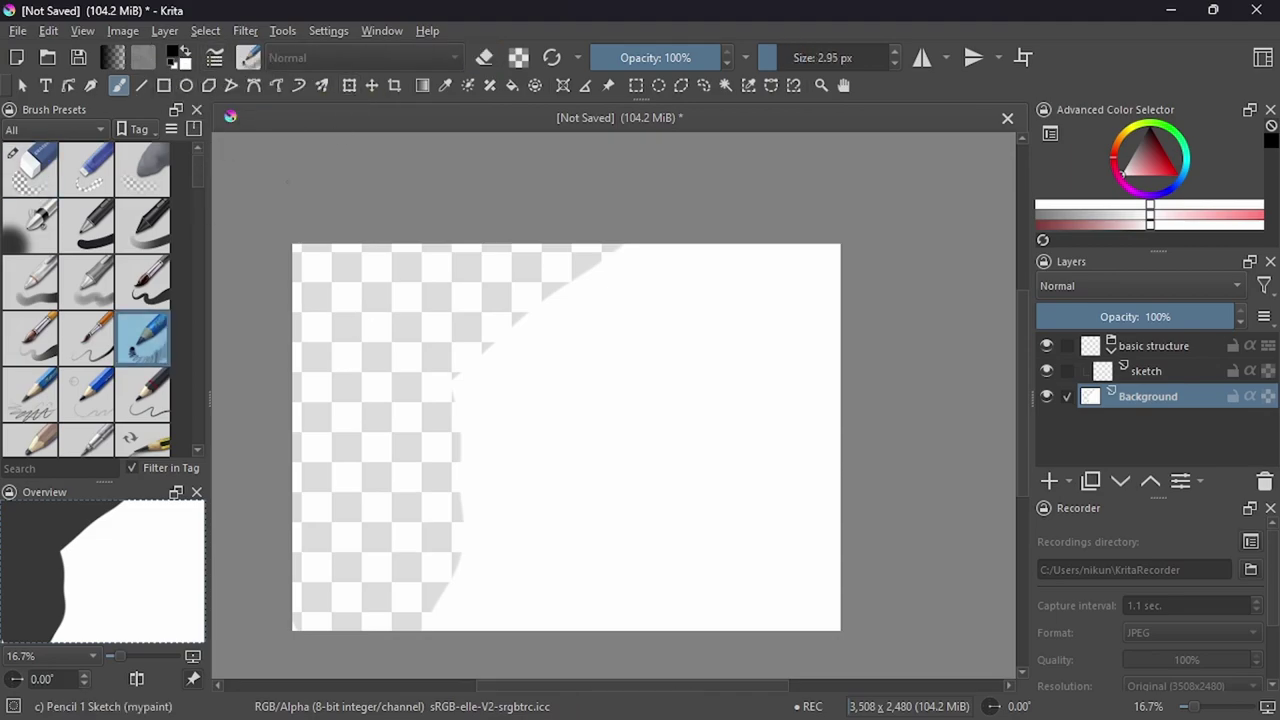
click(48, 30)
click(80, 71)
click(48, 30)
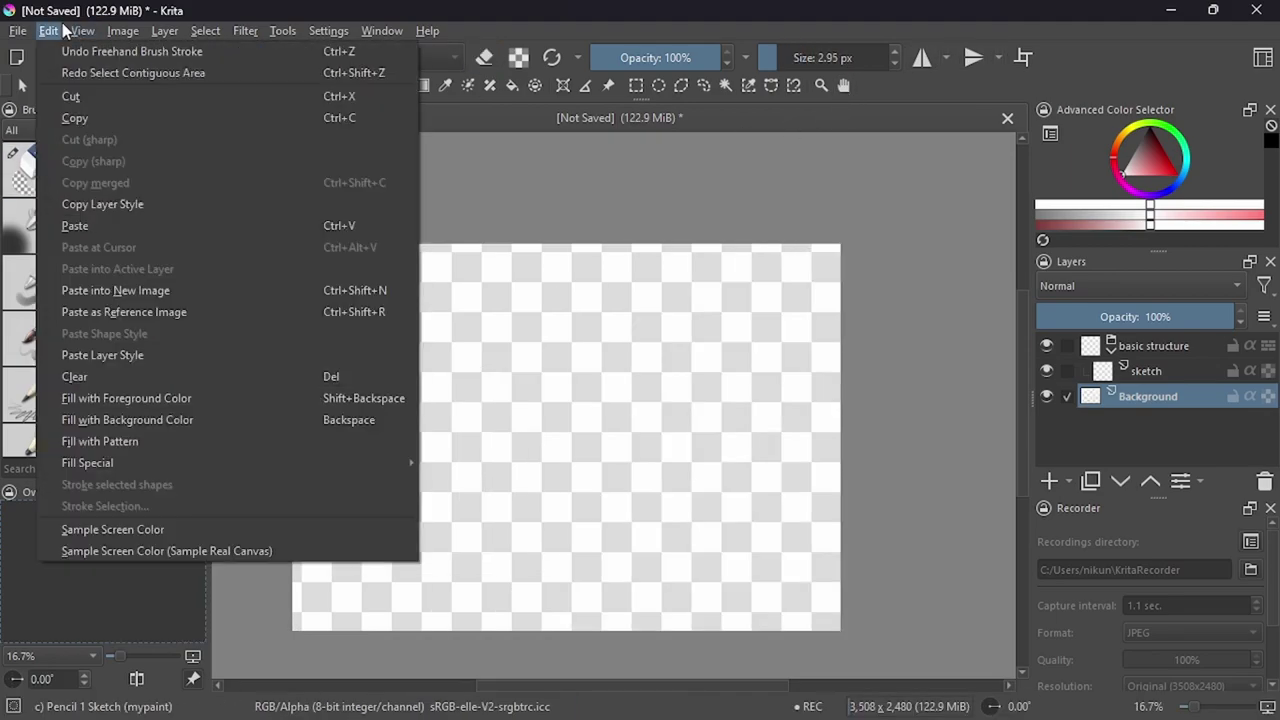
click(467, 289)
scroll(343, 414, down, 3)
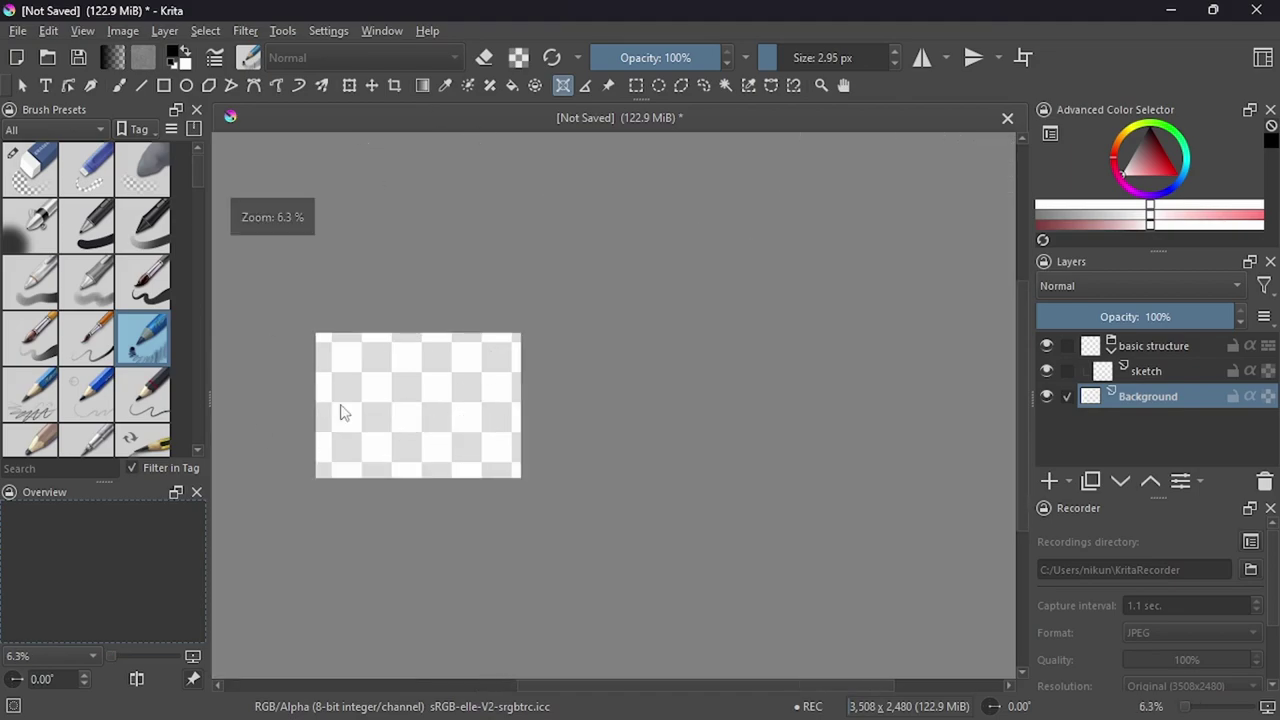
click(400, 408)
click(837, 408)
click(716, 442)
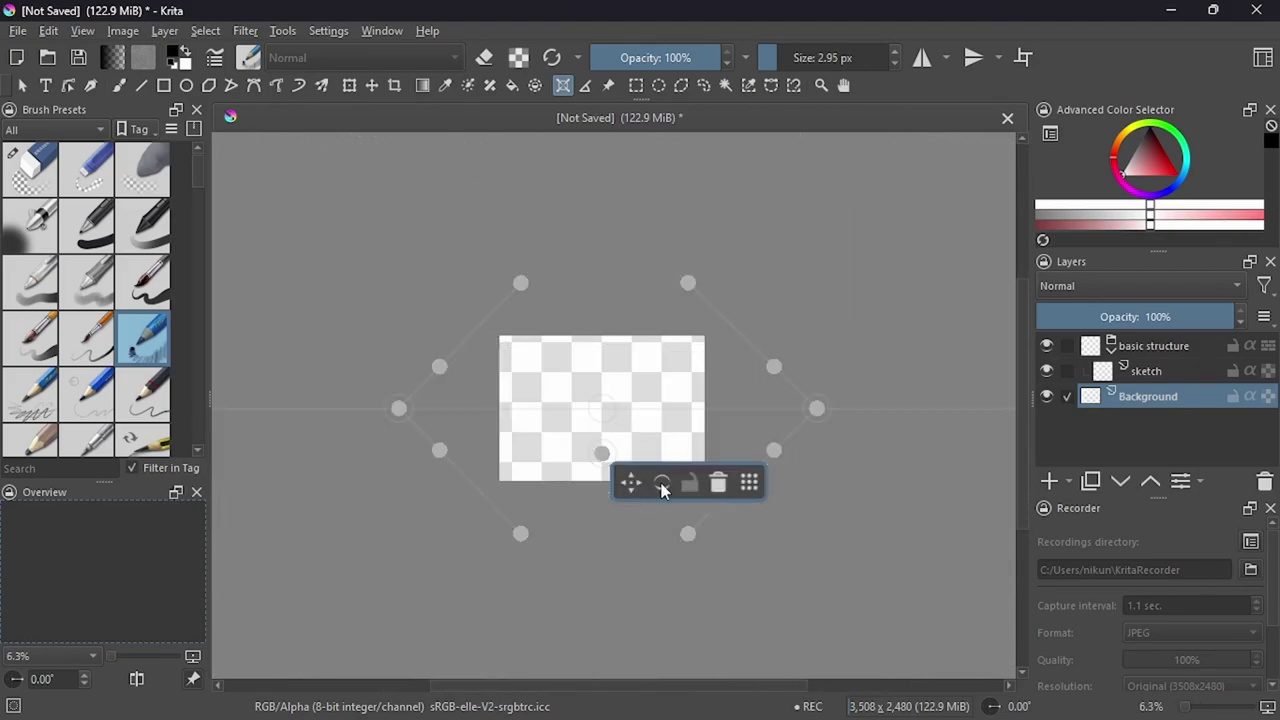
click(690, 550)
drag(722, 585, 247, 661)
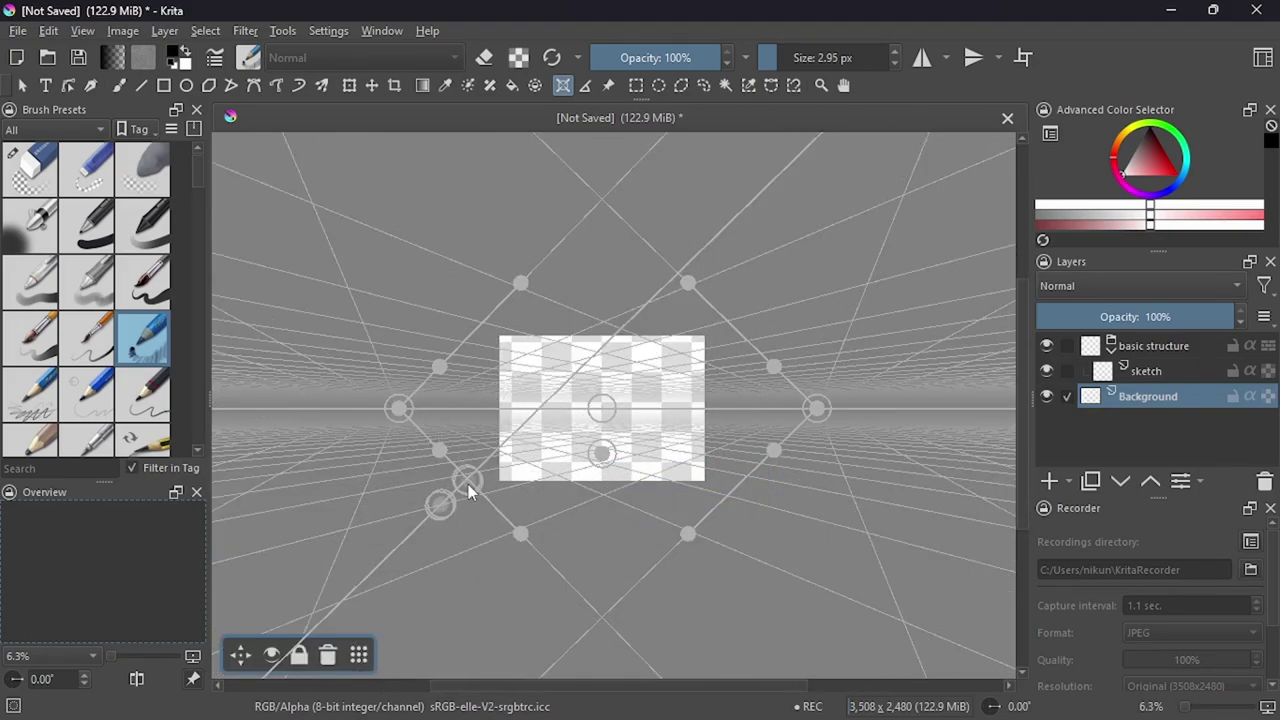
drag(606, 425, 600, 468)
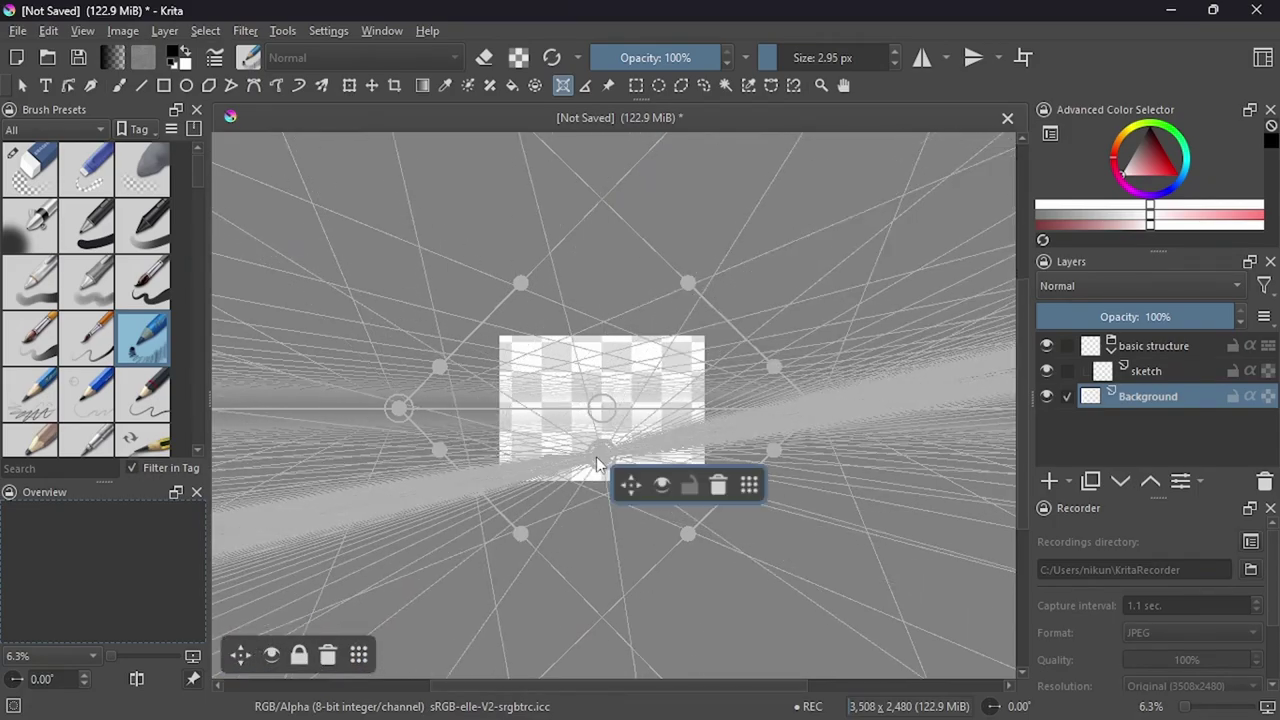
key(b)
scroll(600, 420, up, 5)
mouse_move(598, 393)
mouse_down()
mouse_move(733, 311)
mouse_move(540, 440)
mouse_up()
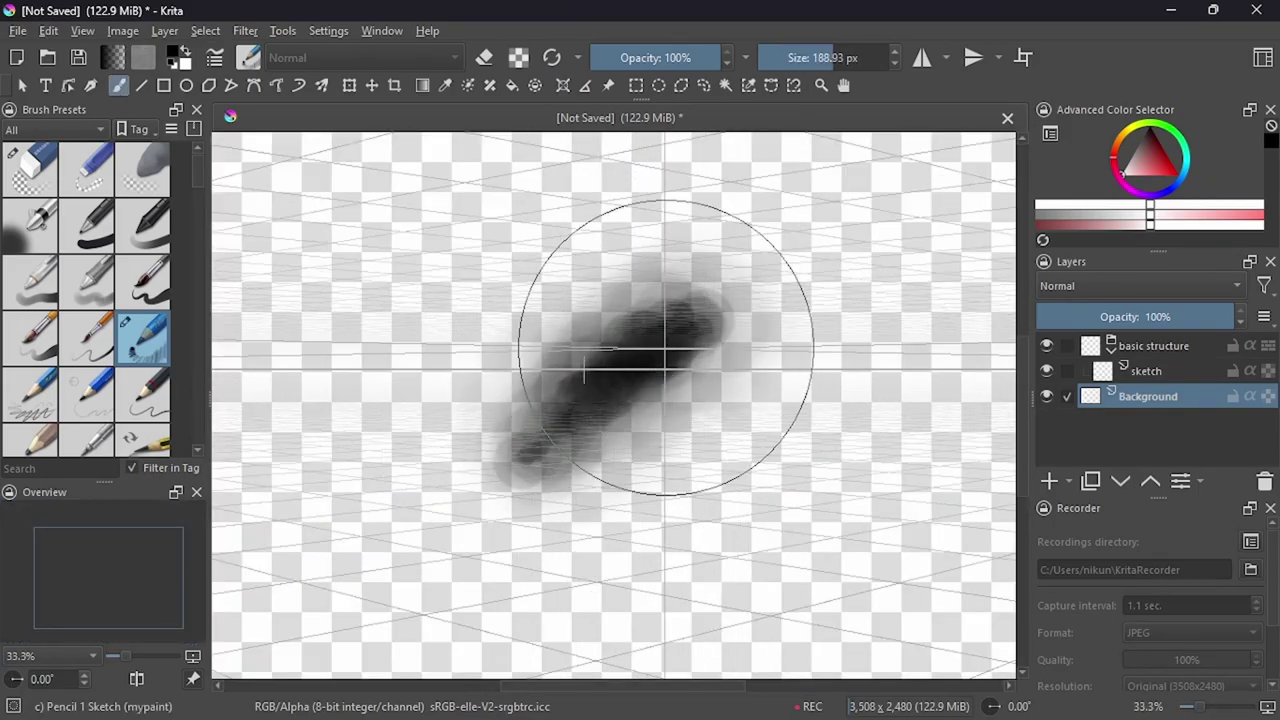
key(ctrl+z)
scroll(600, 400, down, 4)
scroll(690, 360, up, 4)
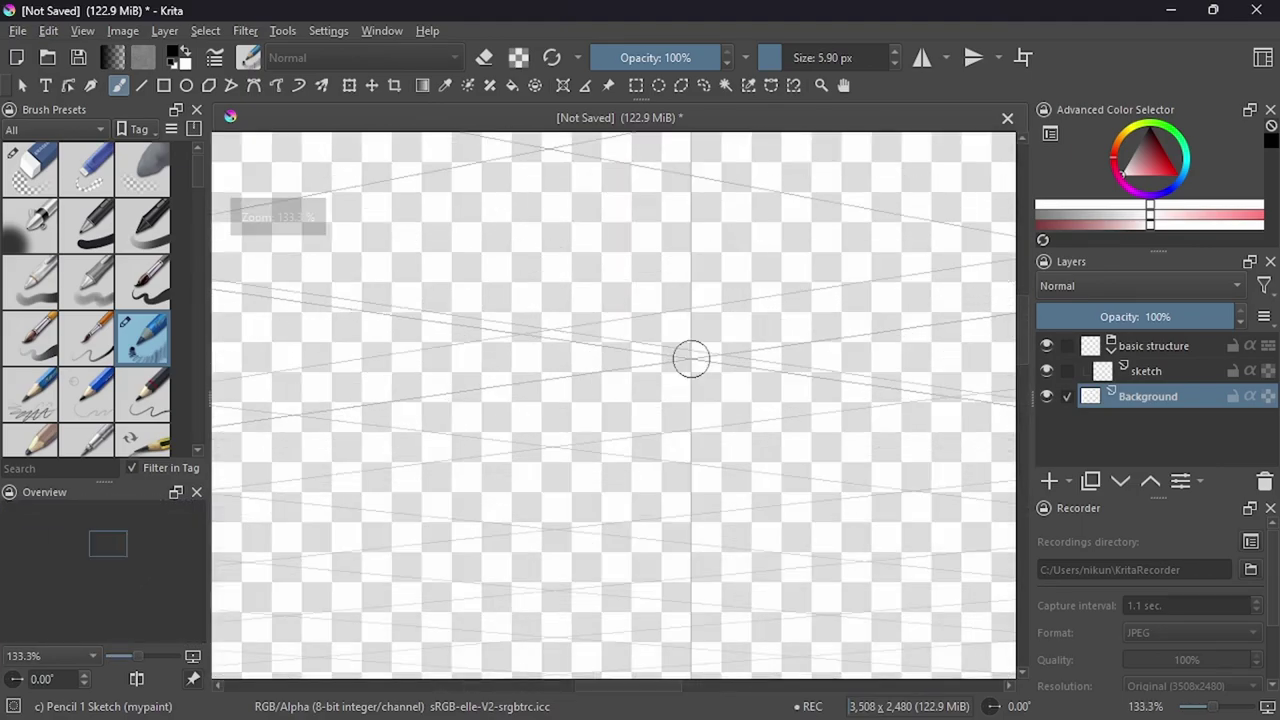
scroll(640, 405, down, 3)
click(563, 85)
click(503, 600)
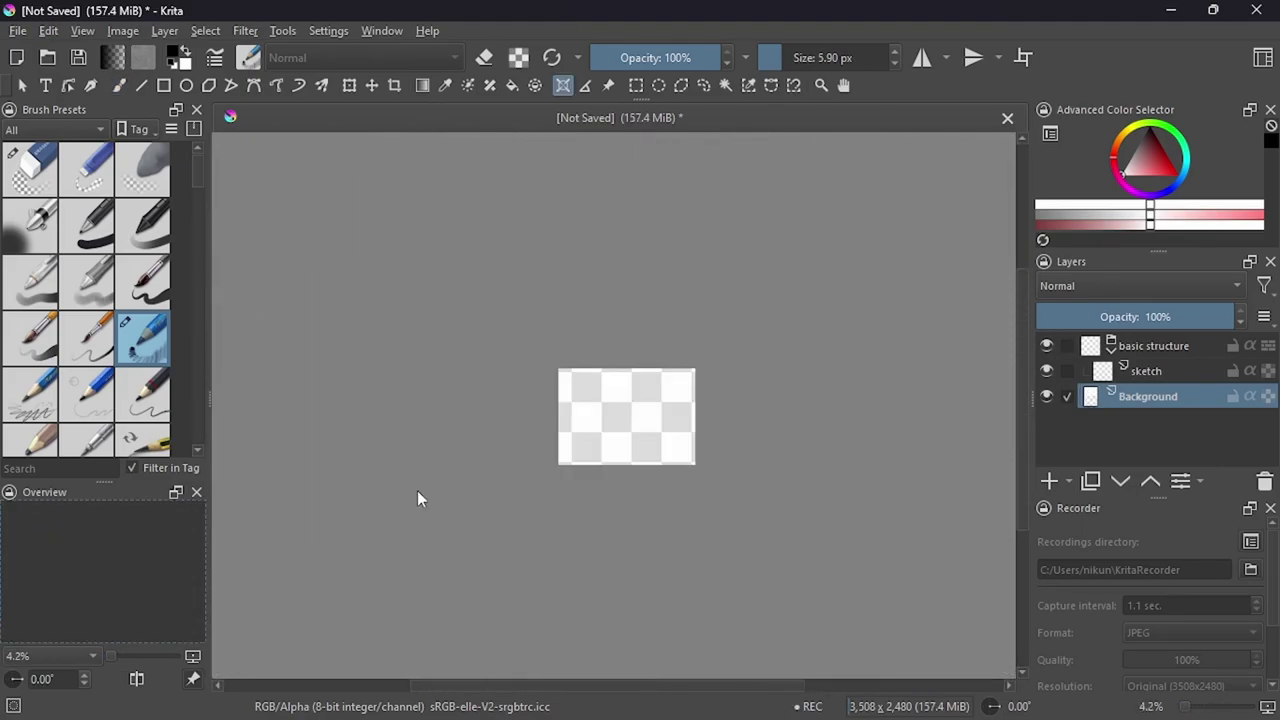
key(b)
scroll(600, 426, up, 1)
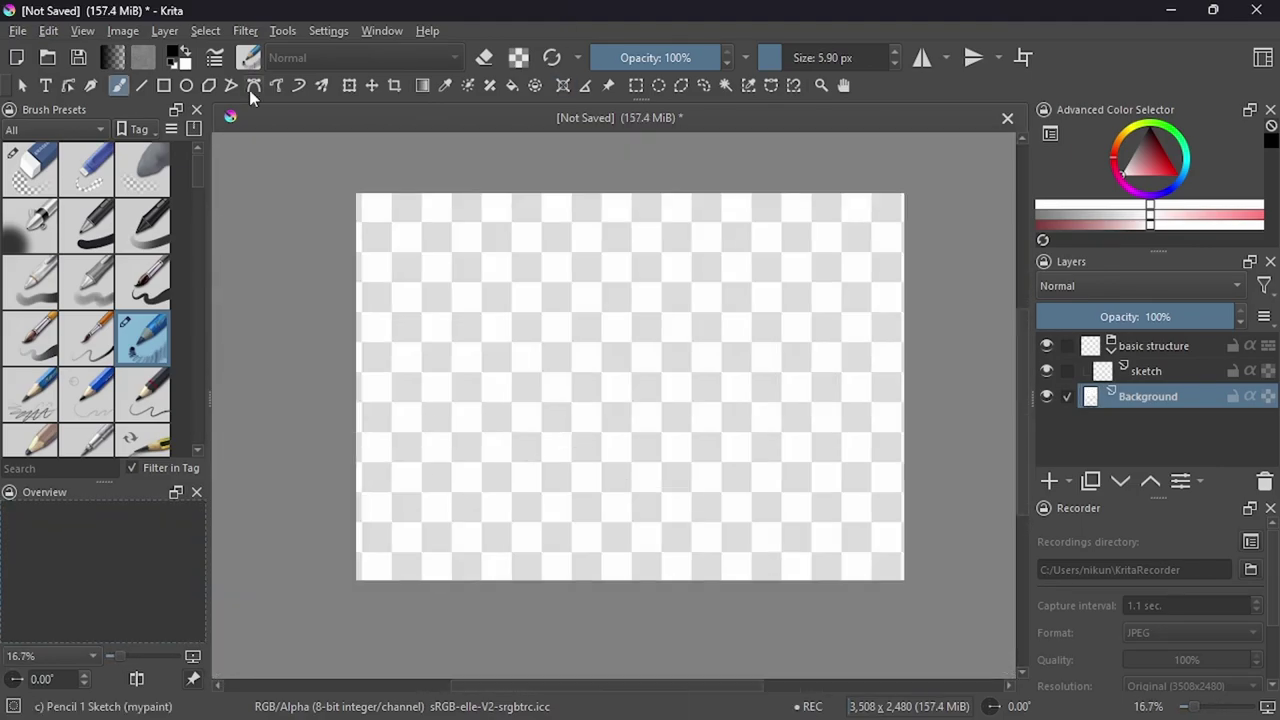
Draw a trial straight line across the canvas, then undo it.
key(v)
drag(330, 385, 852, 383)
key(/)
drag(330, 385, 925, 380)
key(ctrl+z)
Toggle the Grid and Guides docker and canvas grid on, then off again.
click(328, 30)
mouse_move(351, 184)
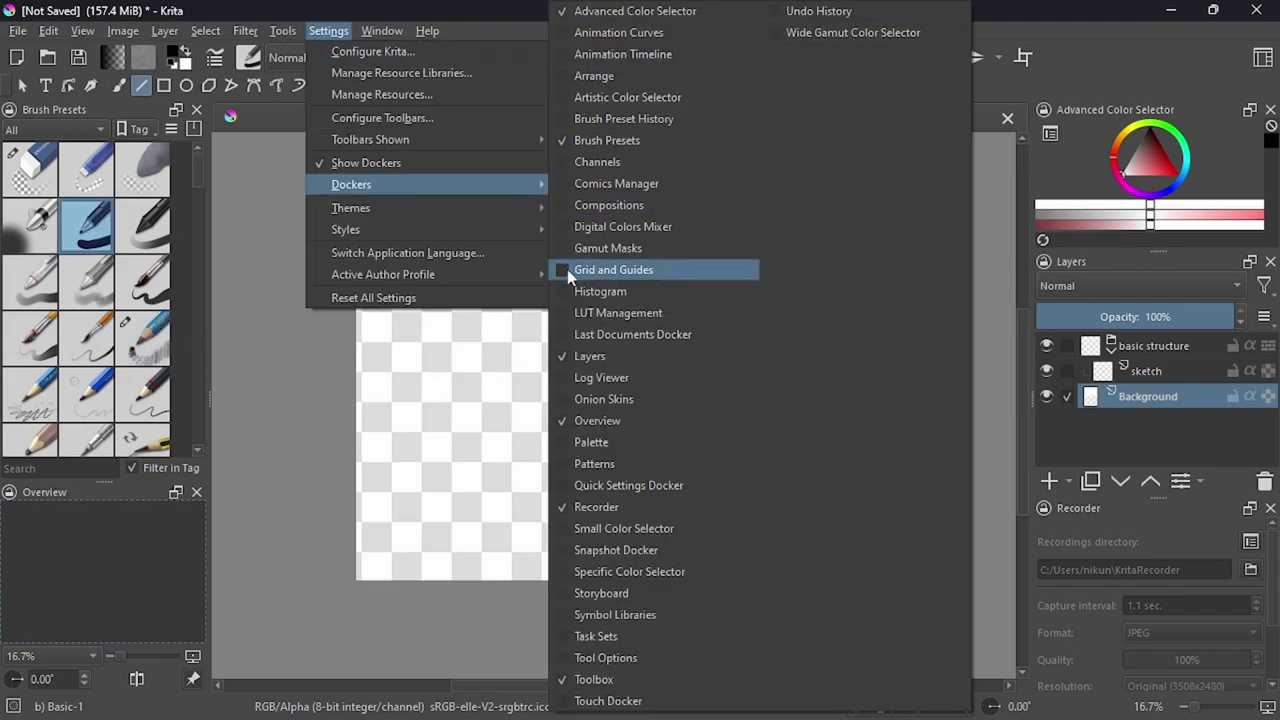
click(567, 269)
click(1058, 445)
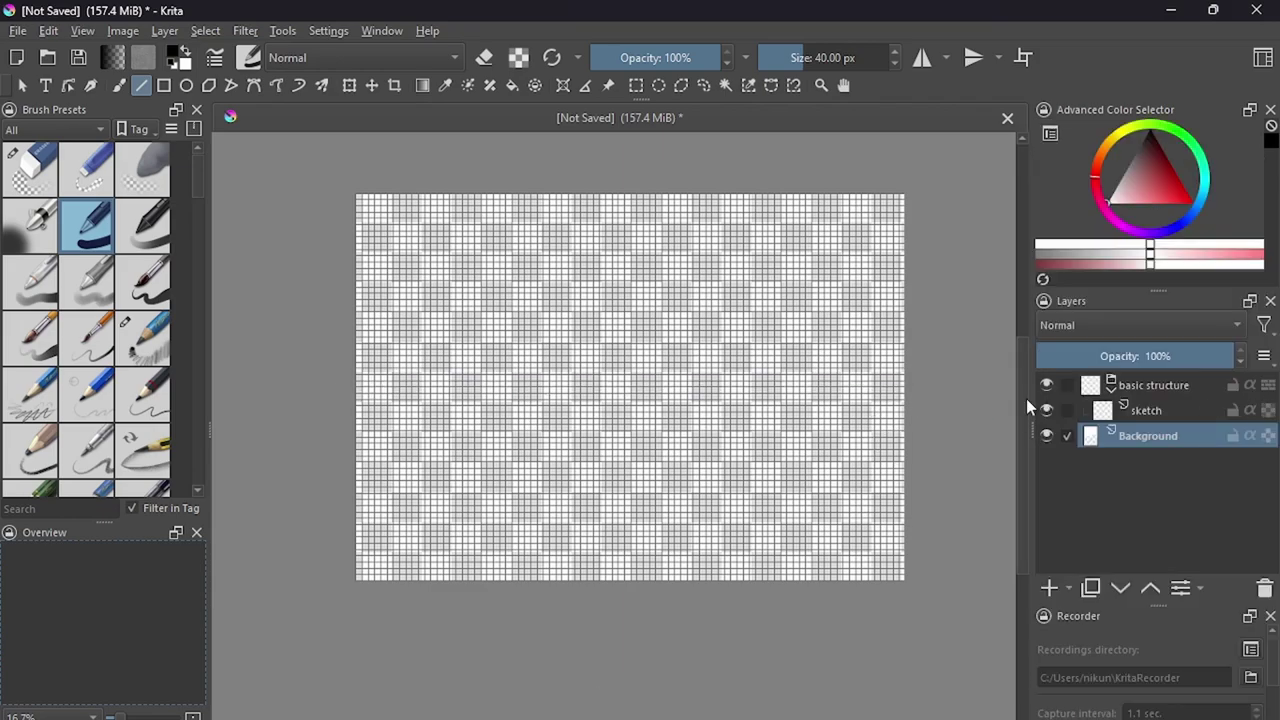
click(328, 30)
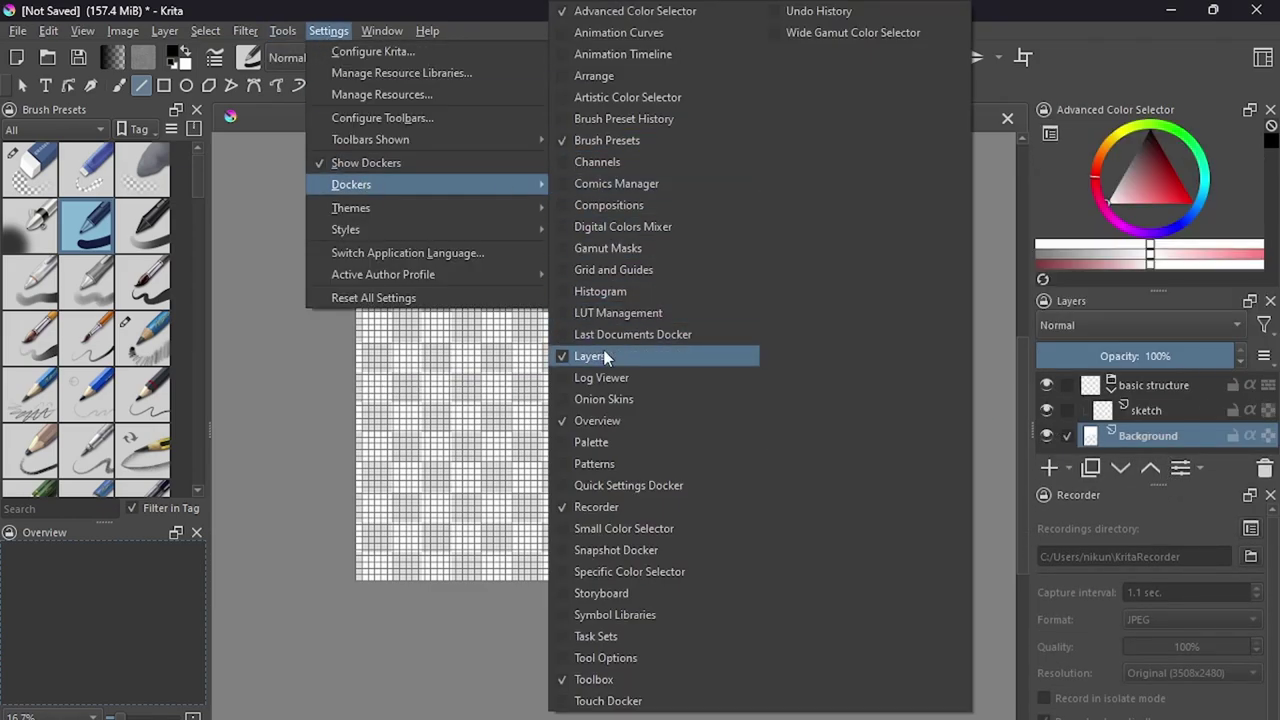
click(620, 268)
click(1052, 445)
click(1270, 395)
Draw a horizontal horizon line across the canvas middle on the sketch layer with the Pencil.
click(1148, 412)
click(143, 337)
drag(360, 386, 908, 386)
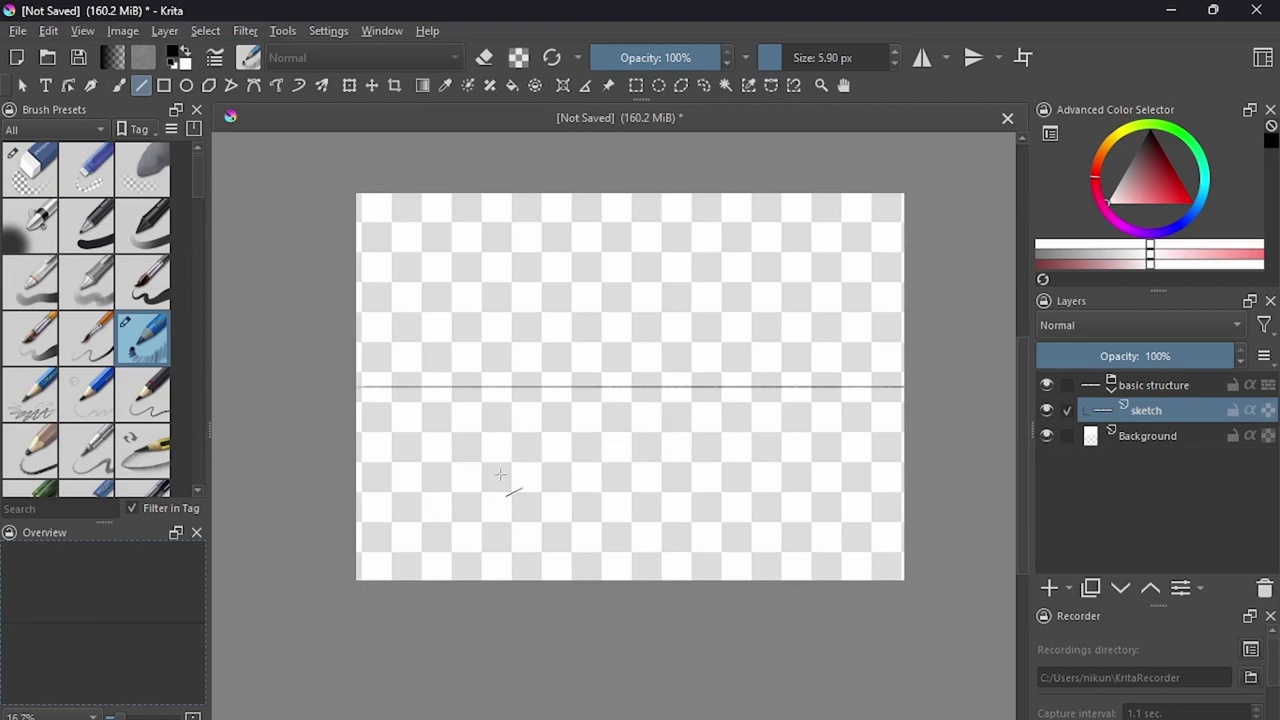
Place a two-point perspective assistant with both vanishing points on the horizon.
click(563, 85)
click(232, 374)
click(1004, 371)
click(511, 415)
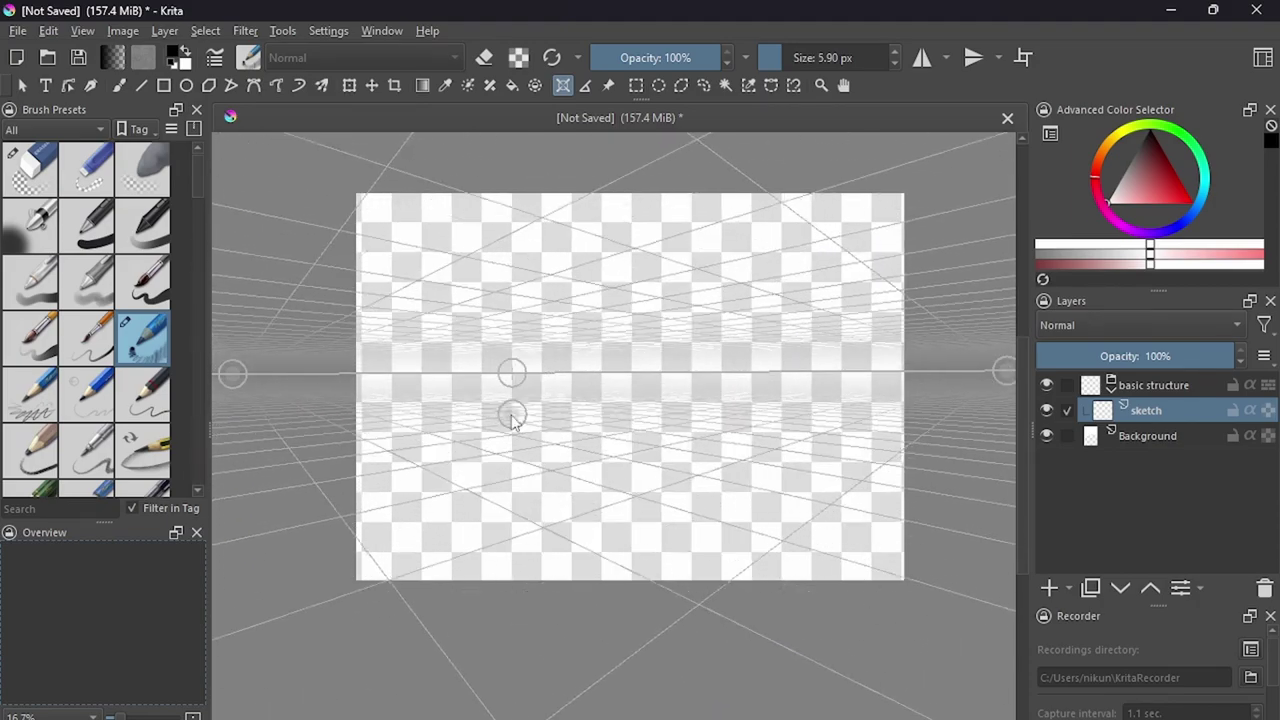
click(517, 267)
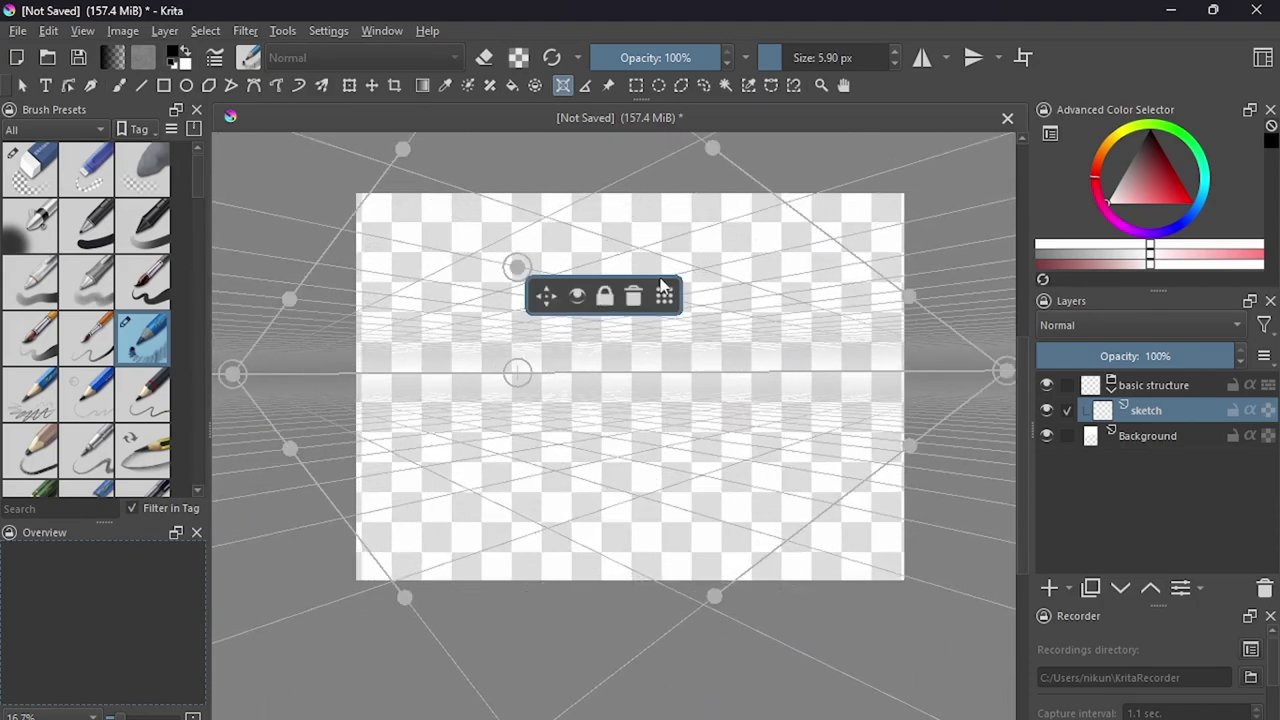
drag(660, 287, 355, 690)
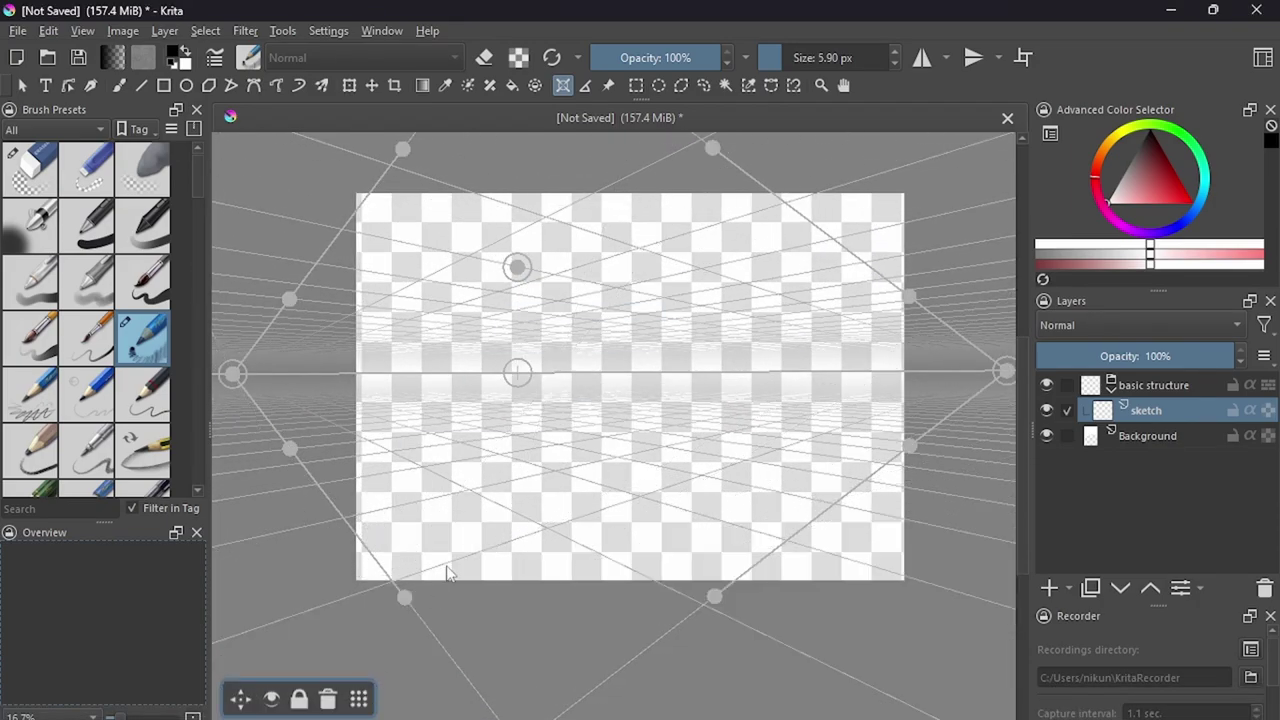
Trace a straight full-width line along the assistant's horizon.
click(141, 85)
drag(357, 373, 908, 373)
key(b)
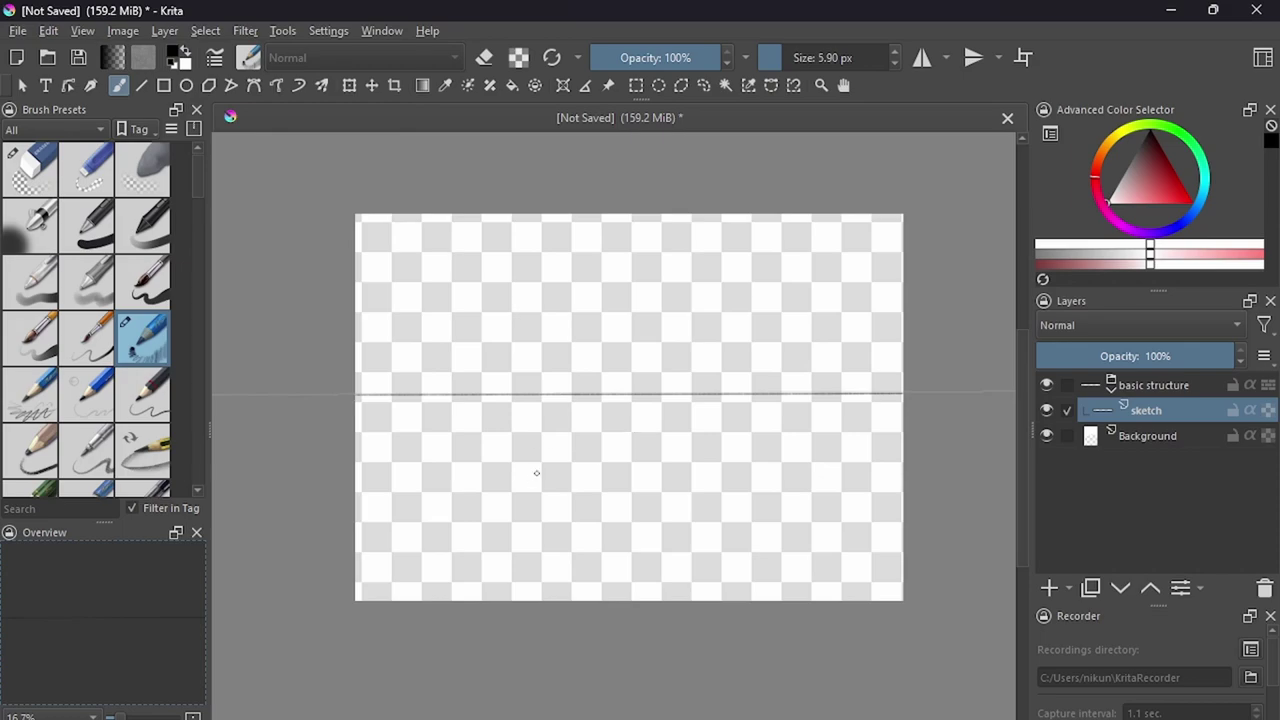
Undo the stray strokes and redraw a short angled hull stroke.
key(ctrl+z)
drag(508, 350, 564, 371)
key(ctrl+z)
key(ctrl+z)
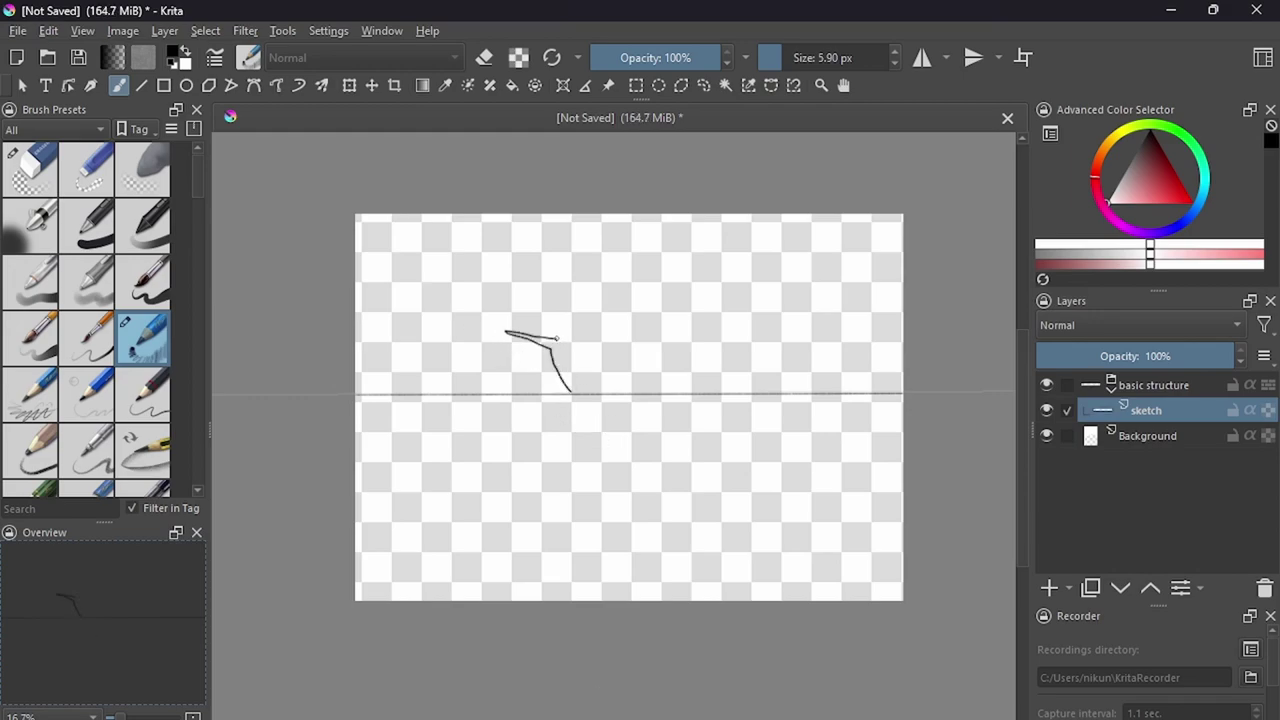
key(ctrl+z)
drag(553, 314, 575, 345)
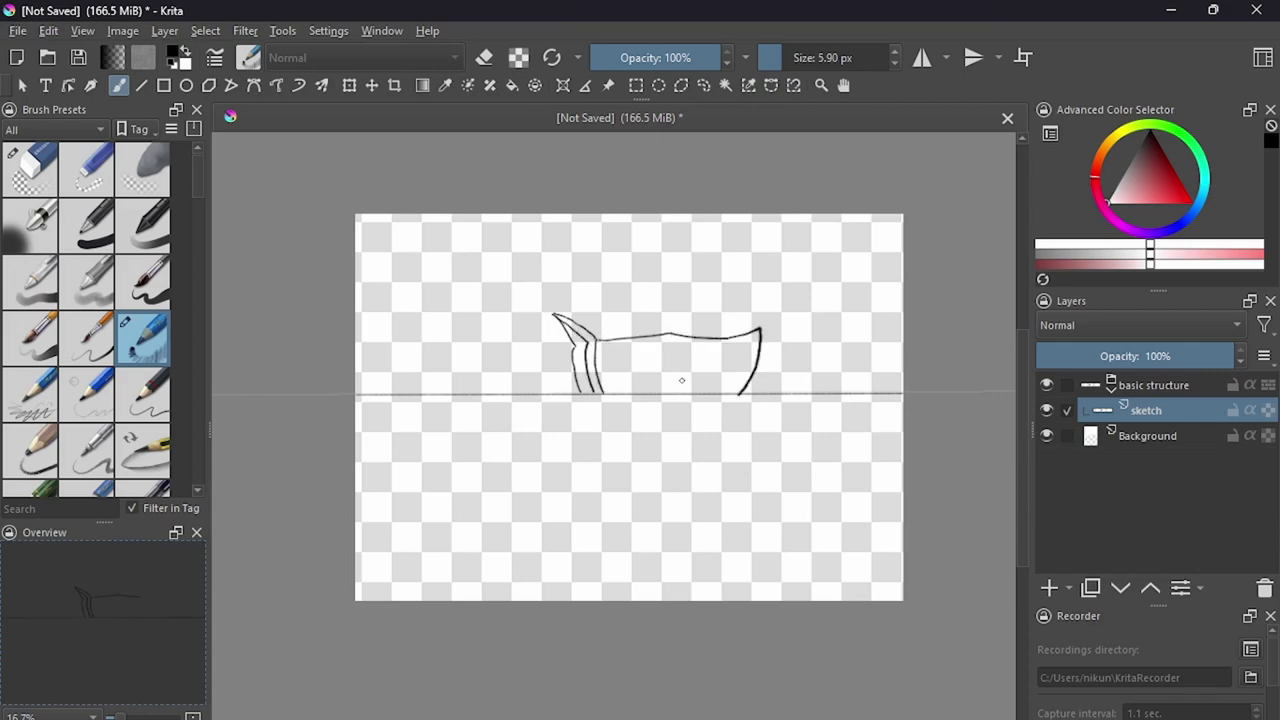
Transform the ship sketch, moving it left and then lower on the page.
key(ctrl+t)
mouse_move(626, 354)
mouse_down()
mouse_move(585, 354)
mouse_move(610, 252)
mouse_up()
key(Return)
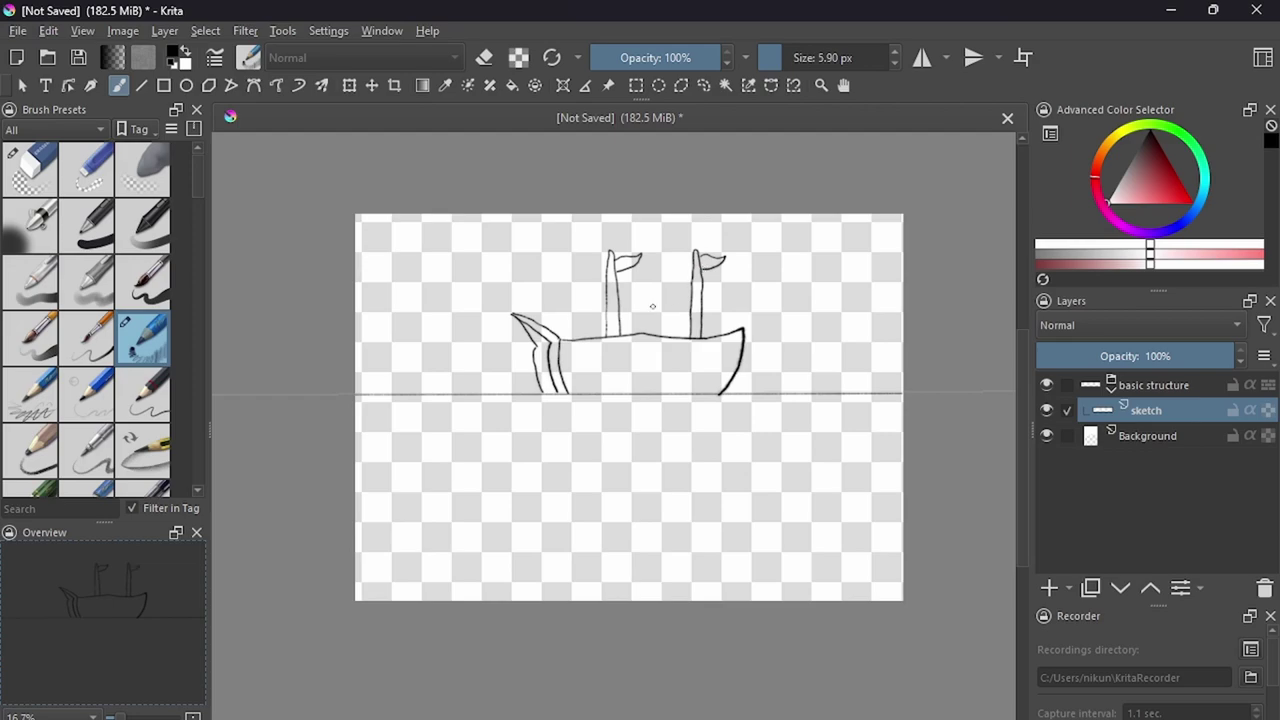
key(ctrl+t)
drag(327, 308, 323, 343)
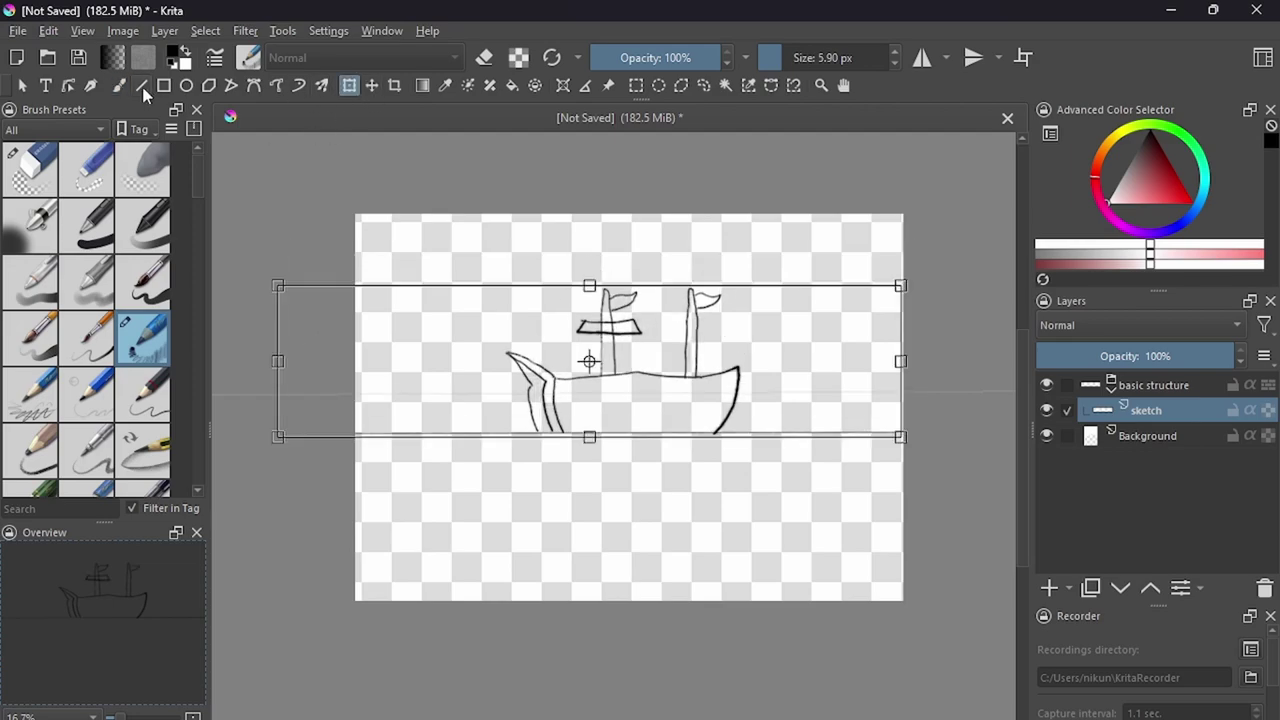
With a thinner brush, draw a sail below the crossbar and erase the mast-top flag.
key(Return)
ctrl+scroll(777, 381, down, 3)
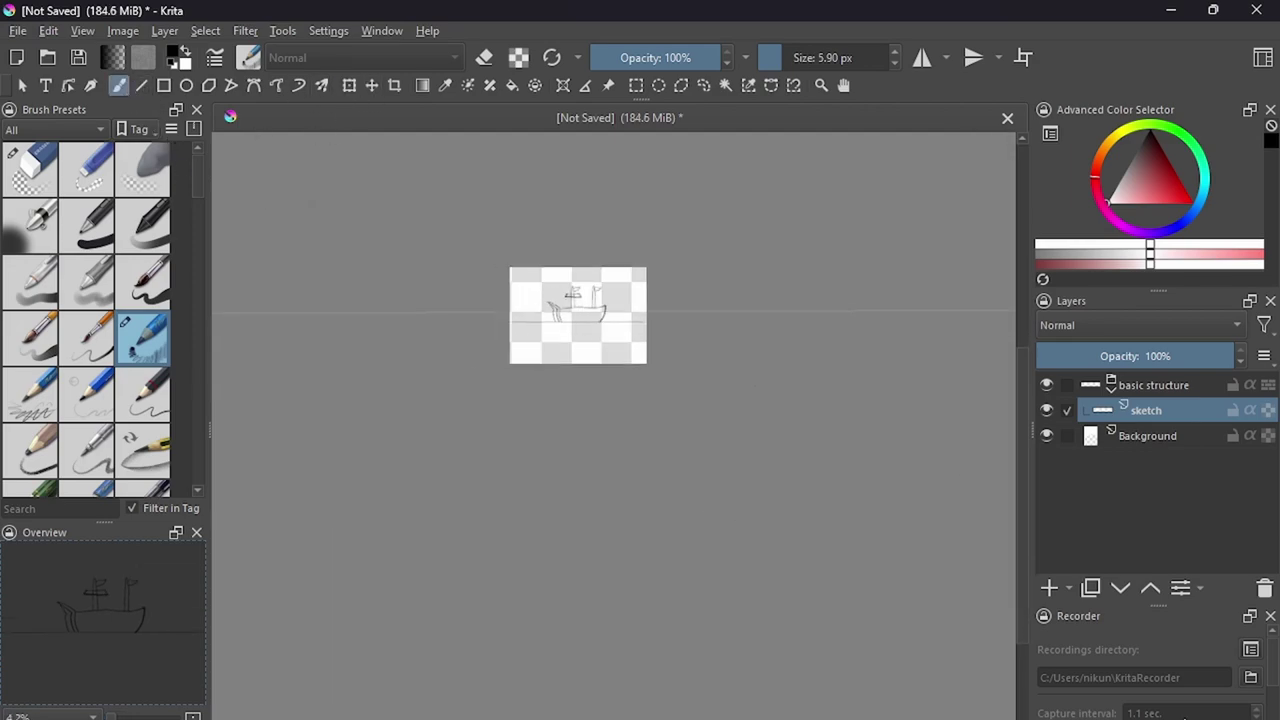
ctrl+scroll(777, 381, up, 3)
ctrl+scroll(540, 330, up, 4)
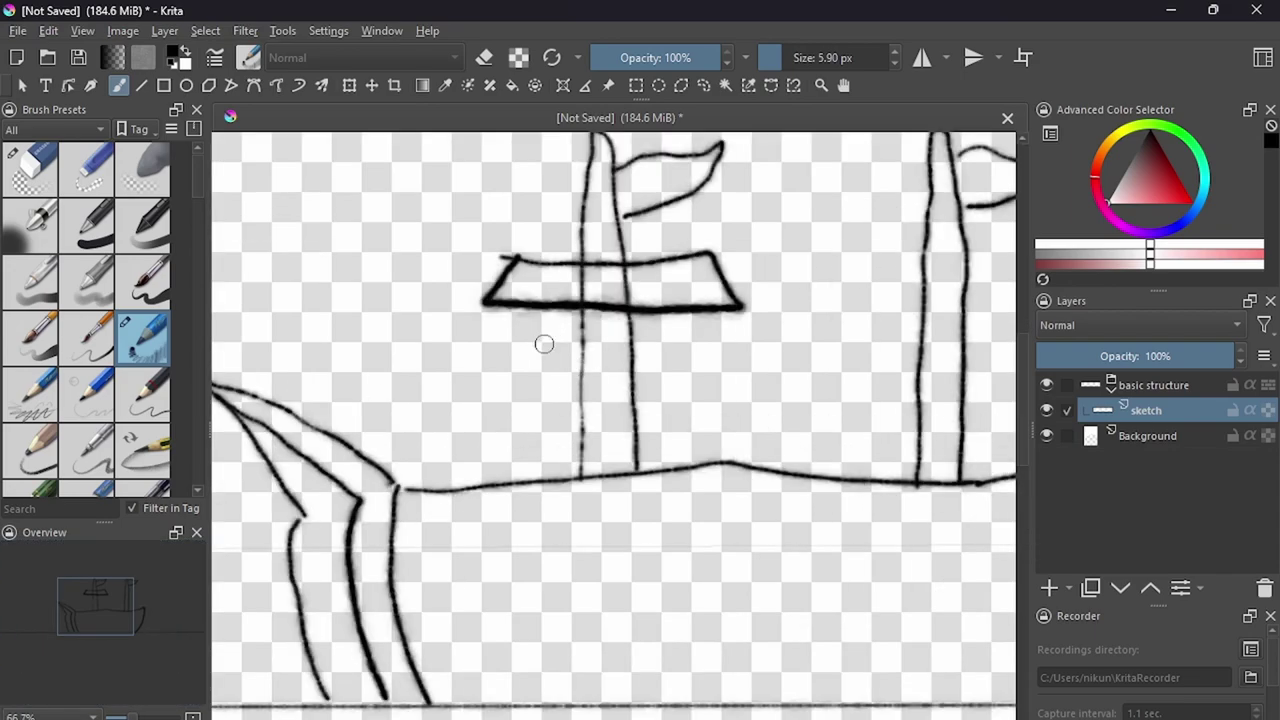
key(bracketleft)
mouse_move(490, 338)
mouse_down()
mouse_move(729, 414)
mouse_move(492, 345)
mouse_up()
key(e)
drag(620, 200, 734, 148)
key(e)
Redraw the front mast with crossbars and a flag, erasing an extra crossbar.
ctrl+scroll(604, 261, down, 2)
mouse_move(604, 261)
mouse_down()
mouse_move(606, 180)
mouse_move(676, 212)
mouse_up()
mouse_move(564, 215)
mouse_down()
mouse_move(610, 236)
mouse_move(678, 240)
mouse_up()
key(e)
drag(568, 290, 577, 296)
key(slash)
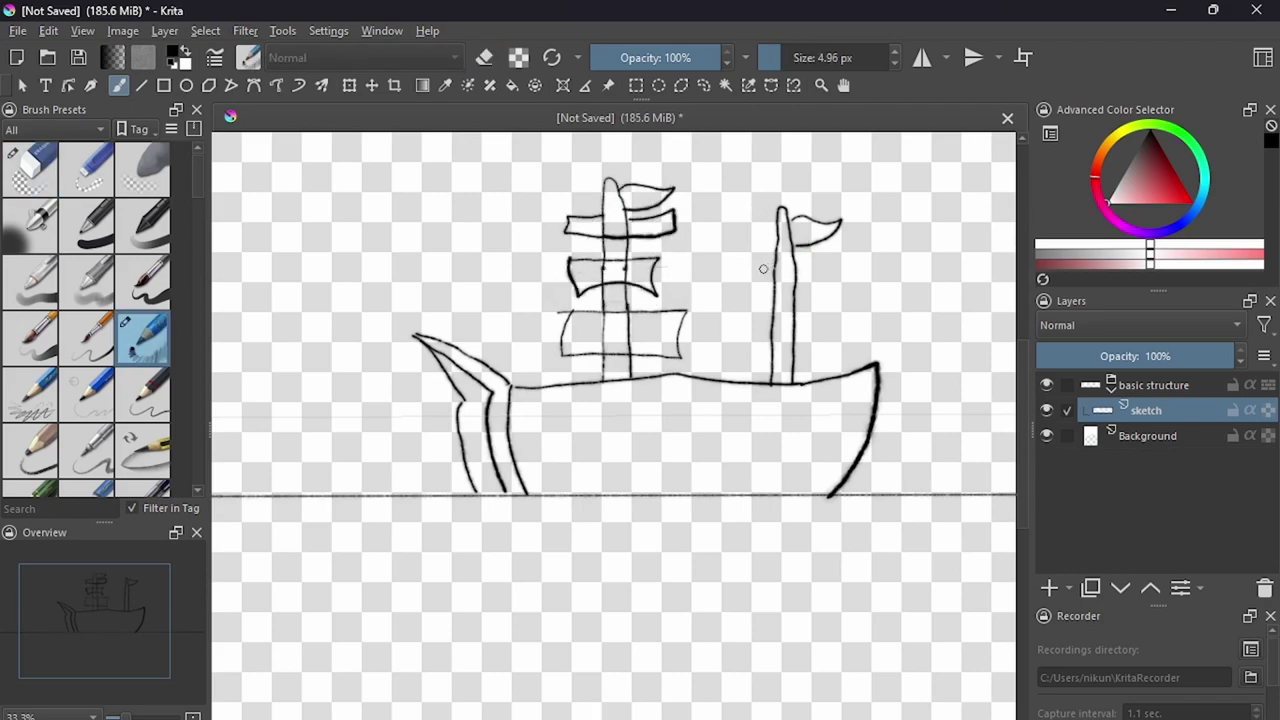
Close the rear mast's crossbar into a sail and add a lower sail.
drag(821, 263, 750, 263)
mouse_move(762, 326)
mouse_down()
mouse_move(723, 331)
mouse_move(843, 322)
mouse_move(829, 381)
mouse_up()
scroll(799, 413, down, 3)
scroll(829, 356, up, 3)
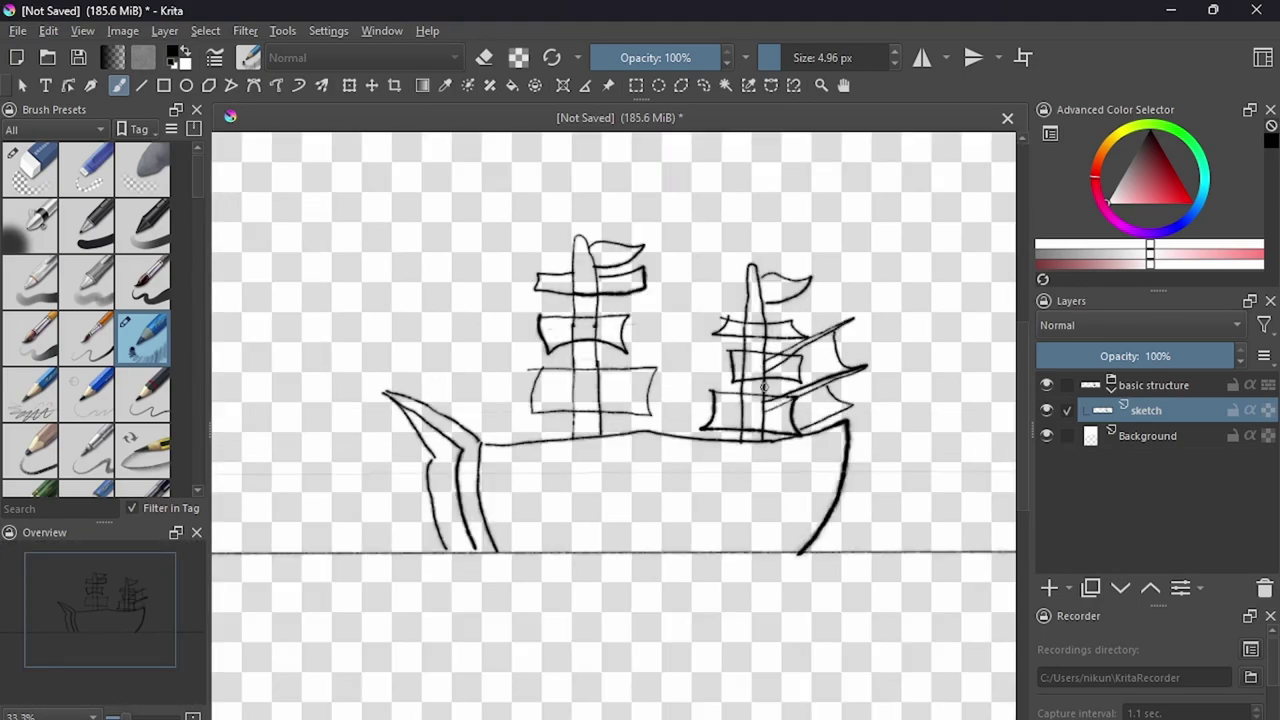
scroll(567, 459, down, 2)
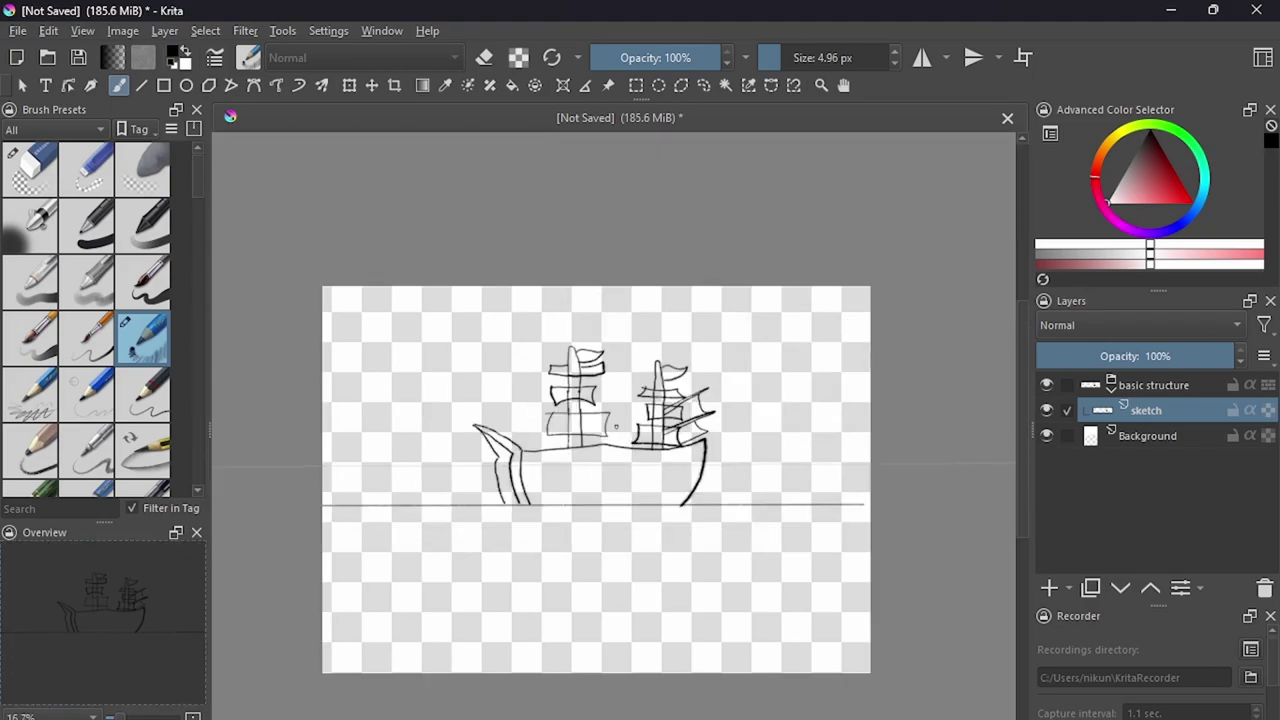
Draw an inner line along the hull bottom; duplicate and delete the sketch layer.
drag(528, 453, 658, 483)
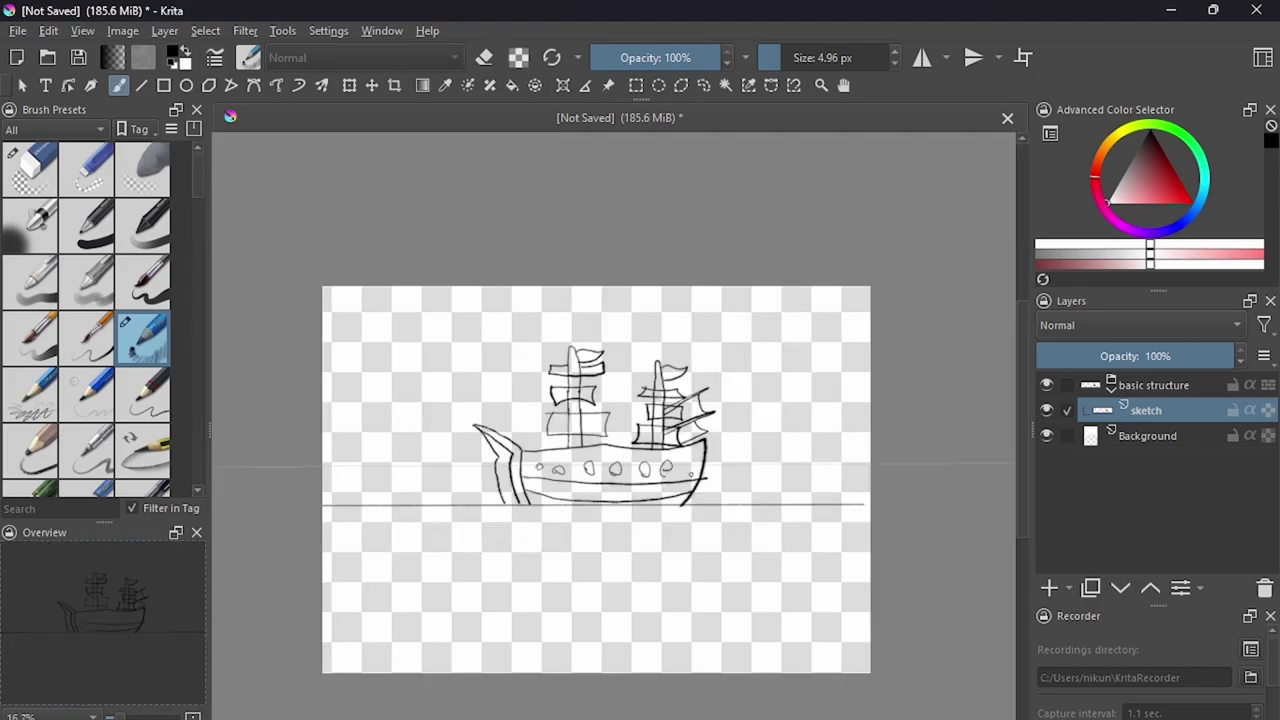
scroll(596, 479, down, 1)
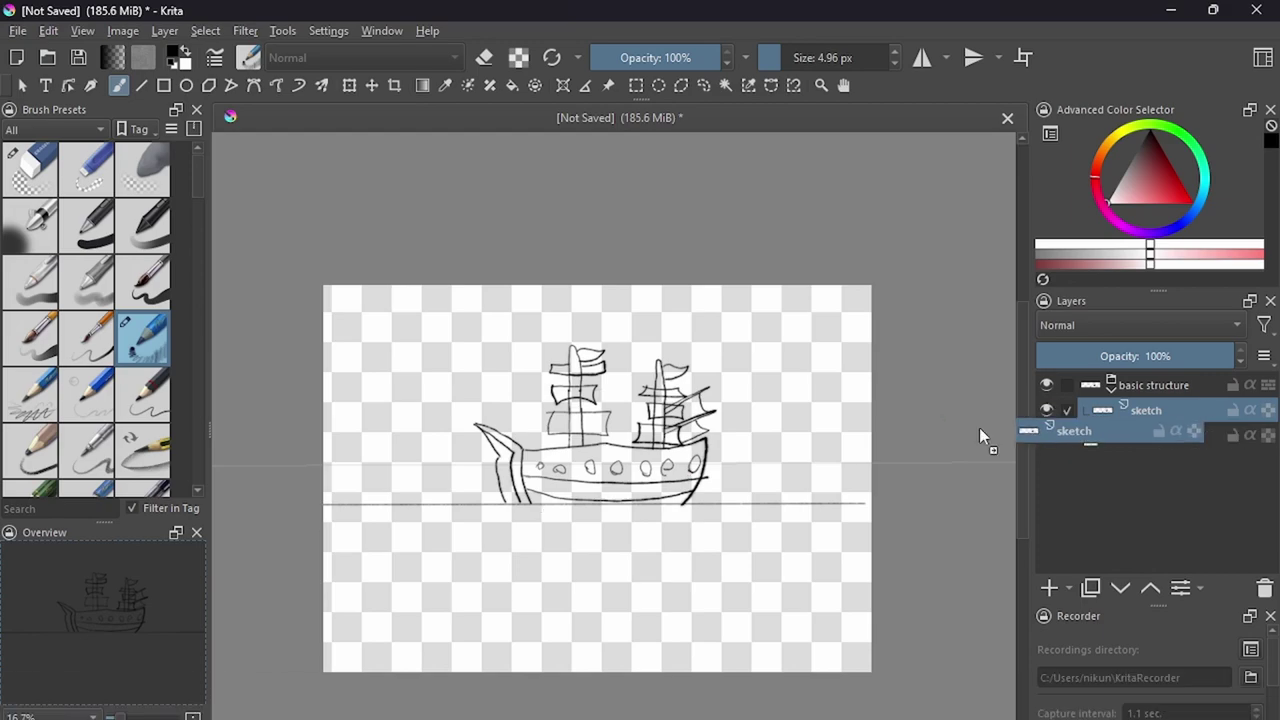
drag(1146, 410, 980, 430)
key(shift+Delete)
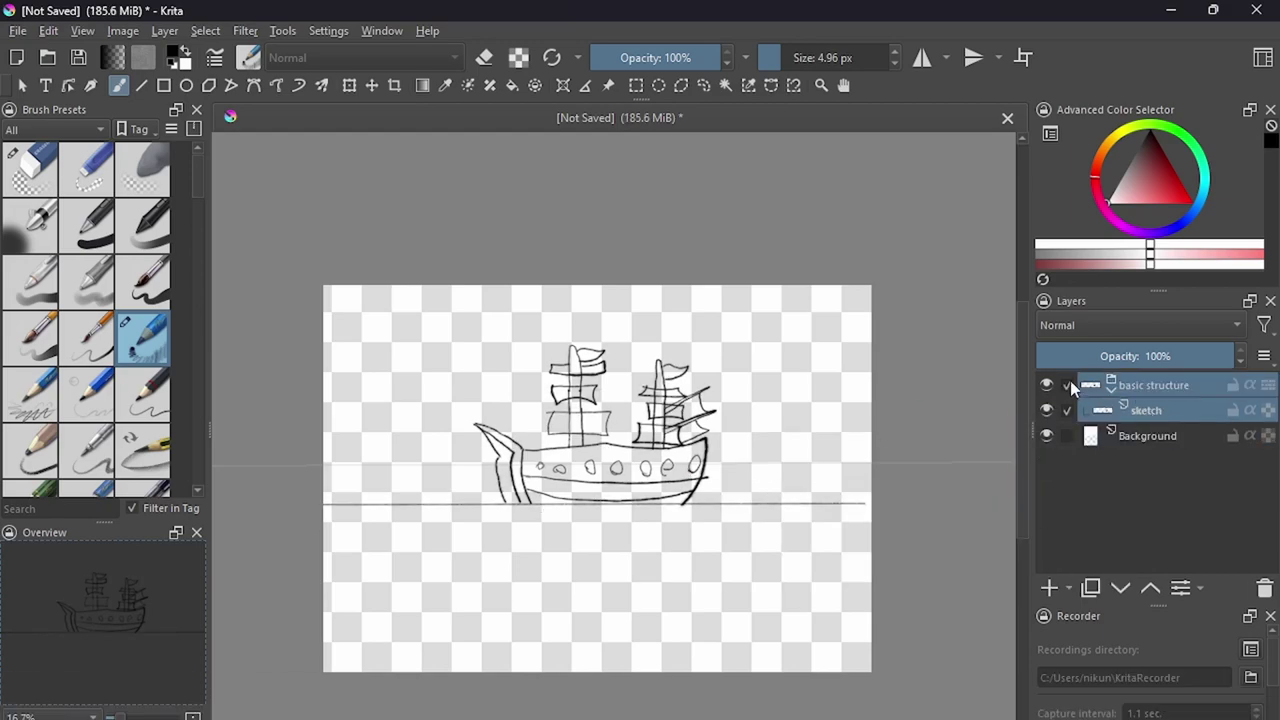
Sketch a curved tentacle with sucker marks rising beside the ship.
key(minus)
key(minus)
key(plus)
key(plus)
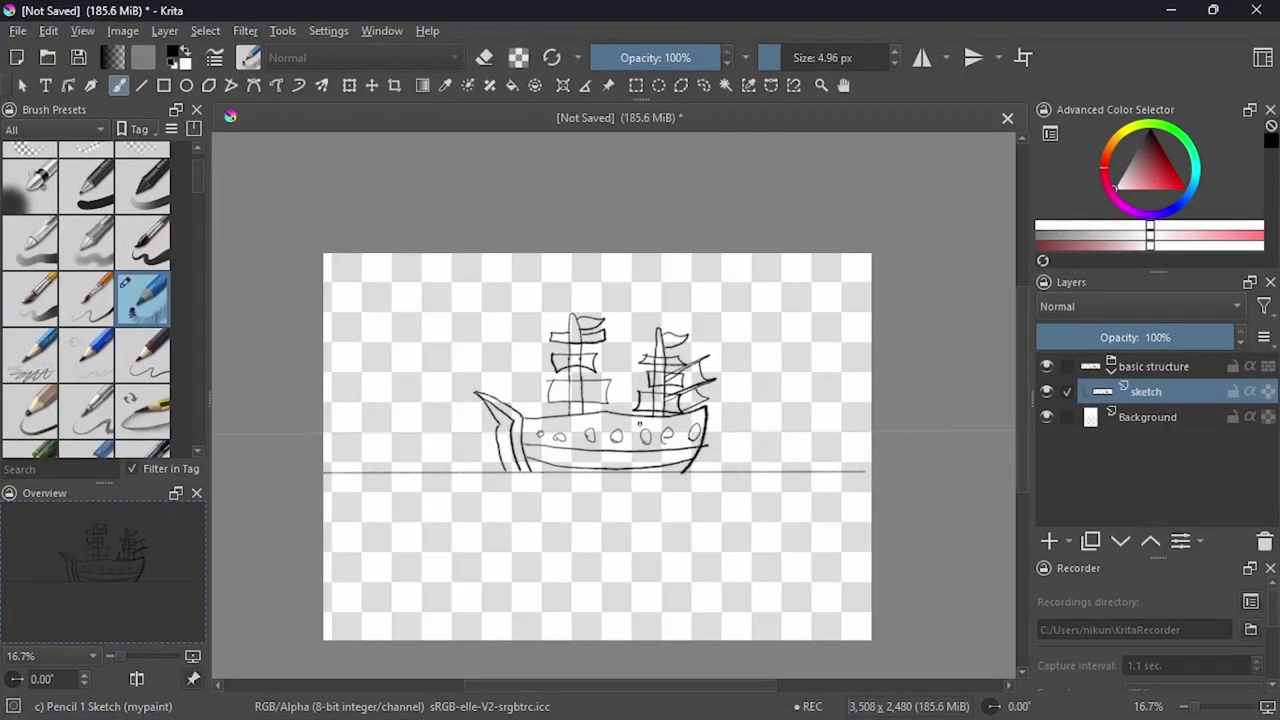
key(plus)
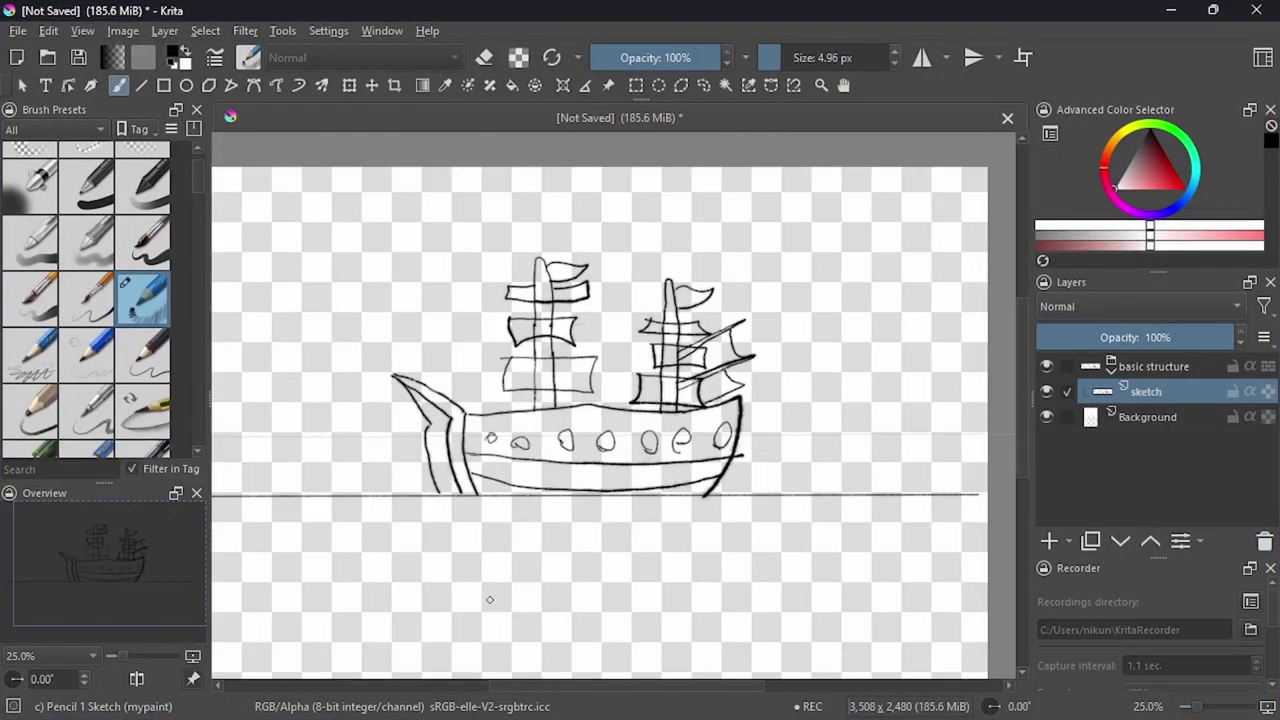
key(minus)
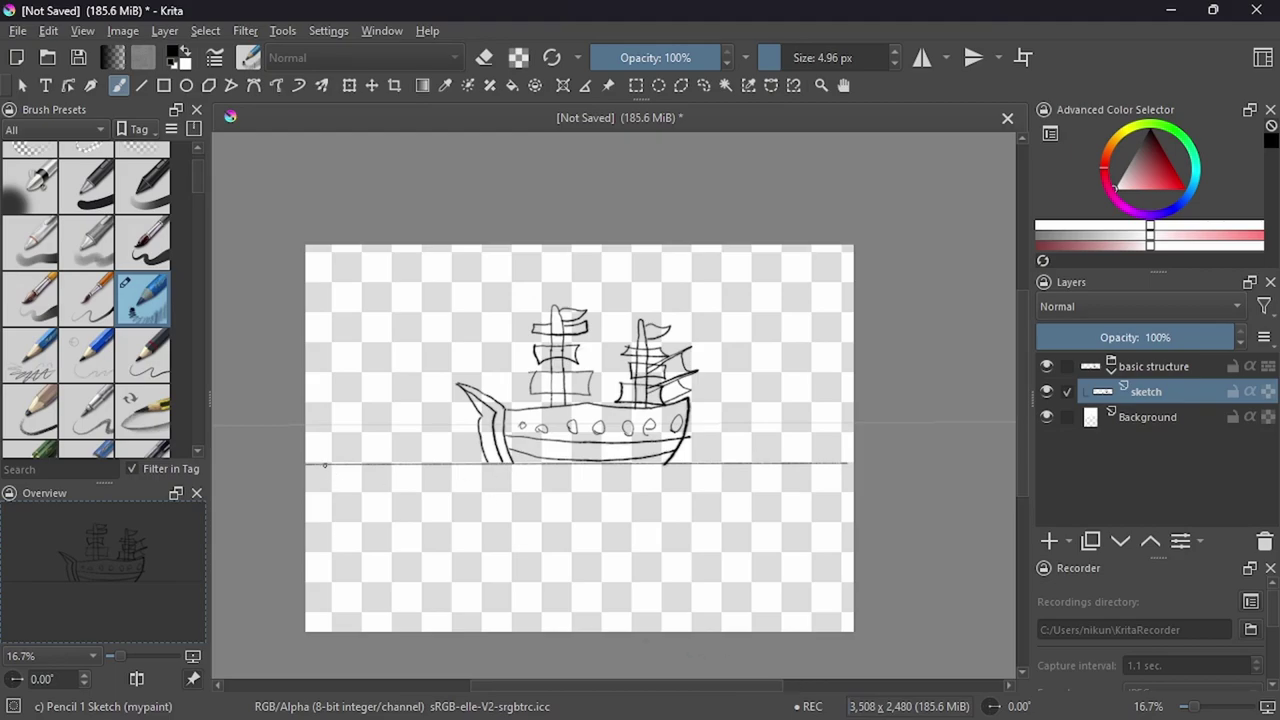
ctrl+scroll(583, 506, up, 3)
drag(590, 498, 597, 509)
drag(600, 522, 616, 562)
mouse_move(712, 555)
mouse_down()
mouse_move(808, 500)
mouse_move(721, 563)
mouse_up()
Sketch a tentacle loop curling around the stern by the rear mast.
key(minus)
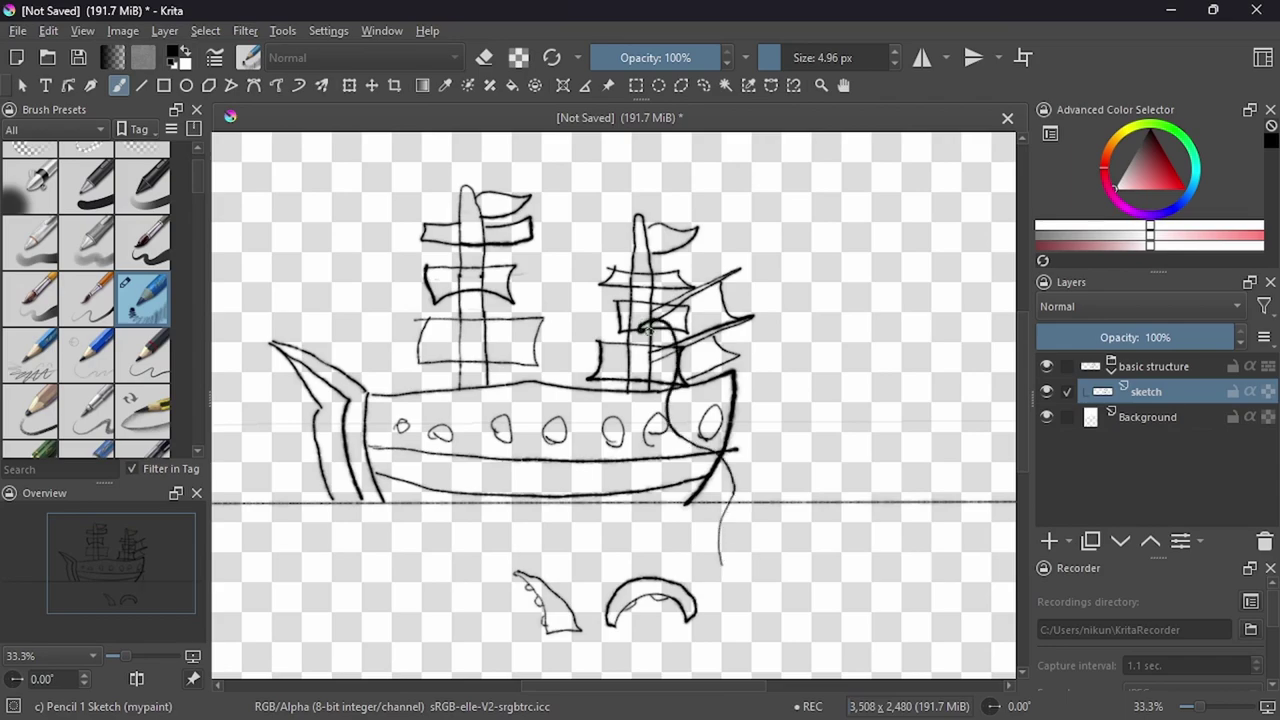
scroll(640, 315, up, 2)
drag(714, 324, 828, 272)
key(ctrl+z)
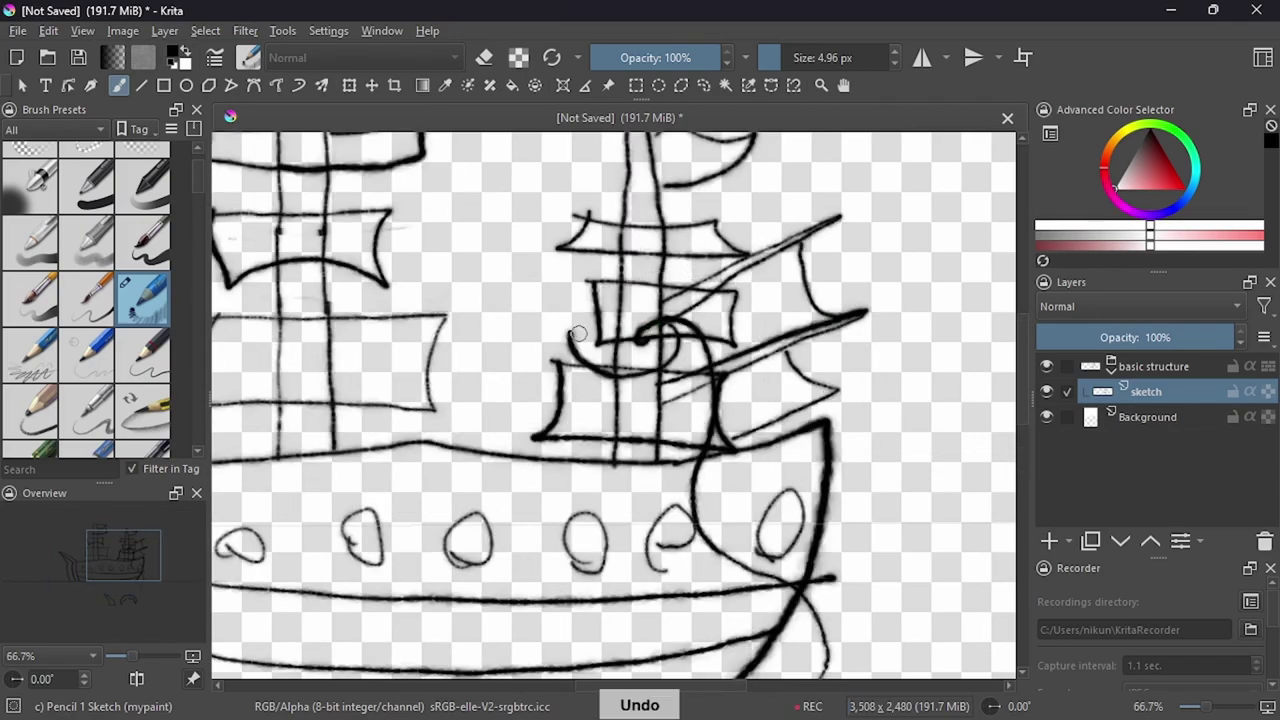
drag(665, 255, 745, 413)
scroll(745, 413, down, 2)
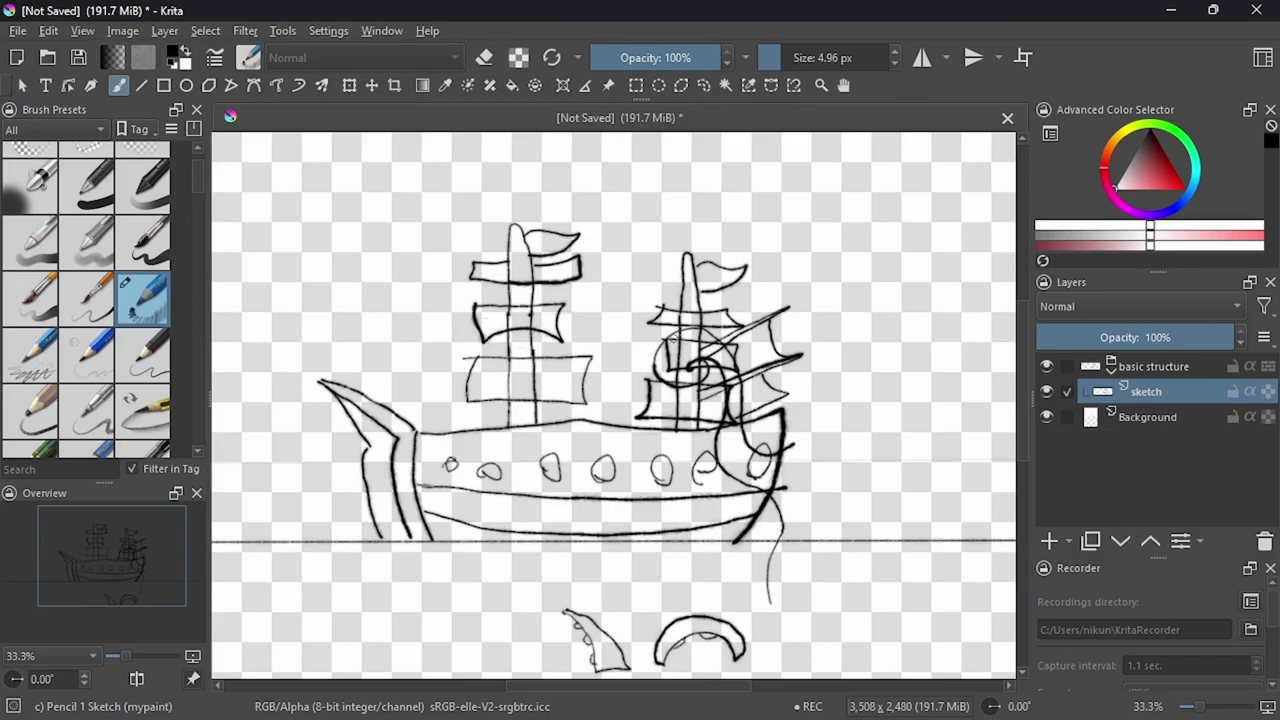
Undo the tentacle strokes and rename the sketch layer to 'sketch ship'.
key(ctrl+z)
key(ctrl+z)
double_click(1134, 392)
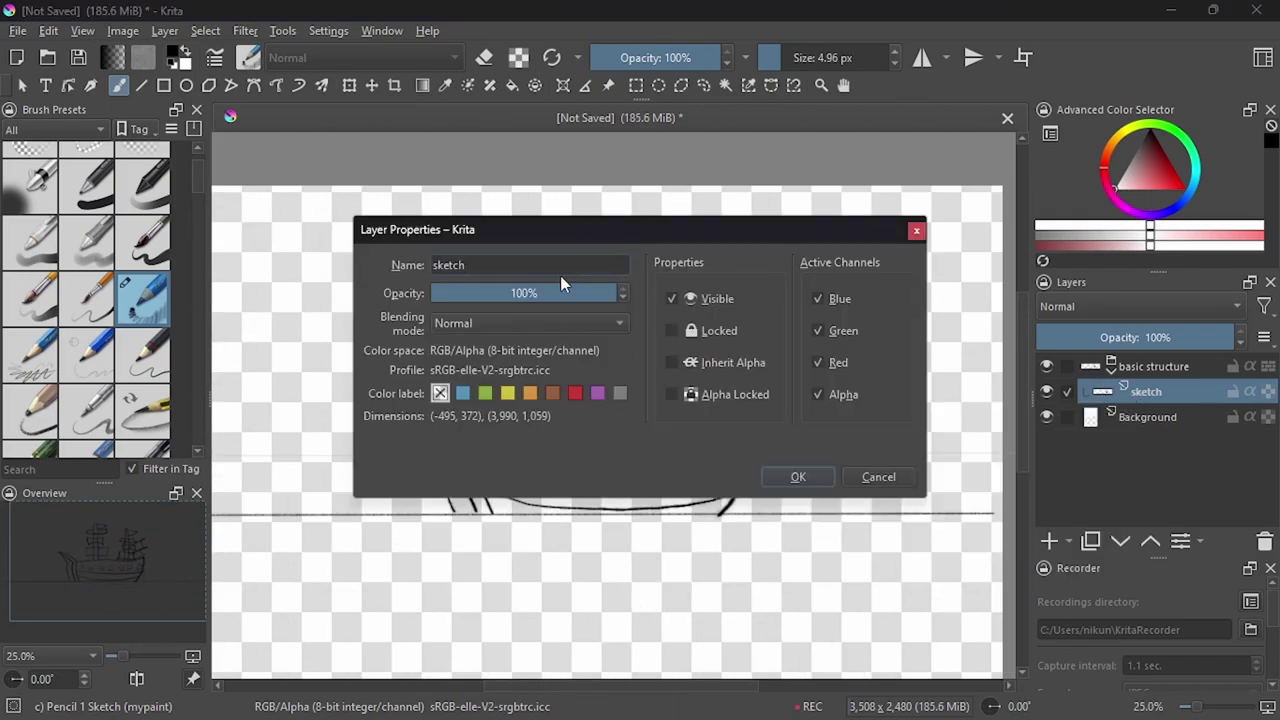
text(ship)
key(Return)
Add paint layers named 'monster' and 'water', then select the monster layer.
key(Insert)
key(F3)
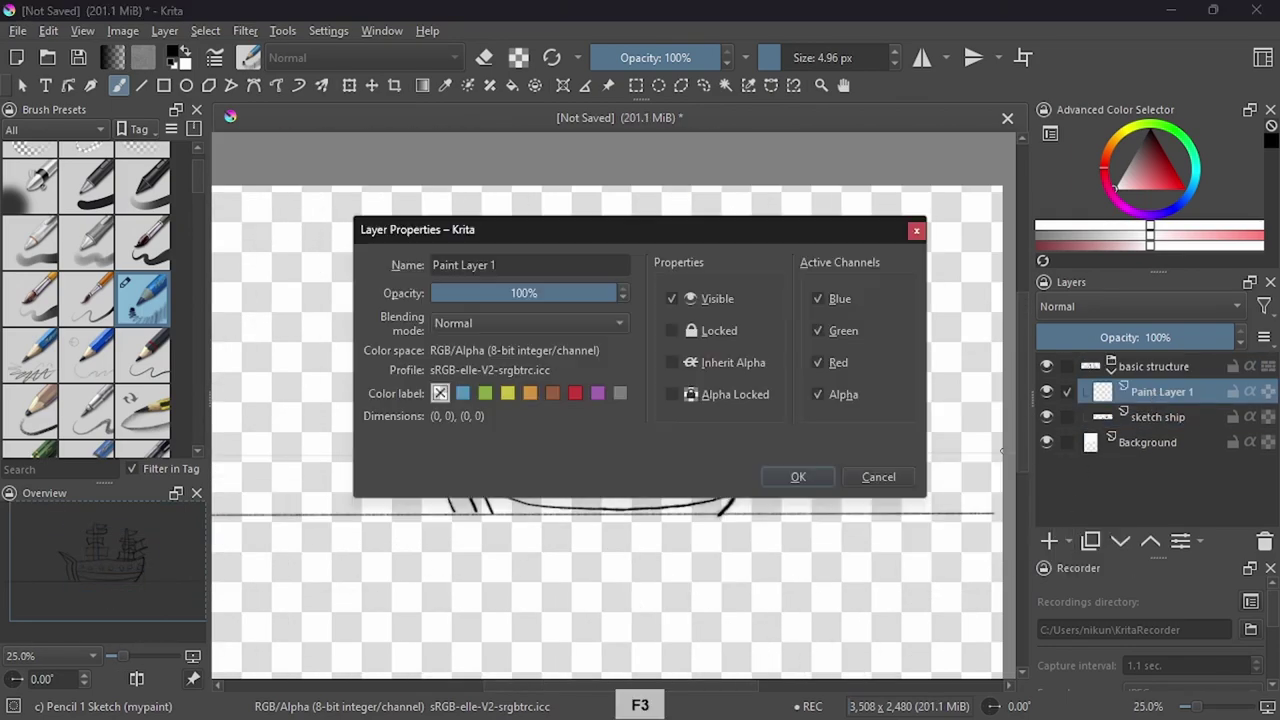
text(monster)
key(Return)
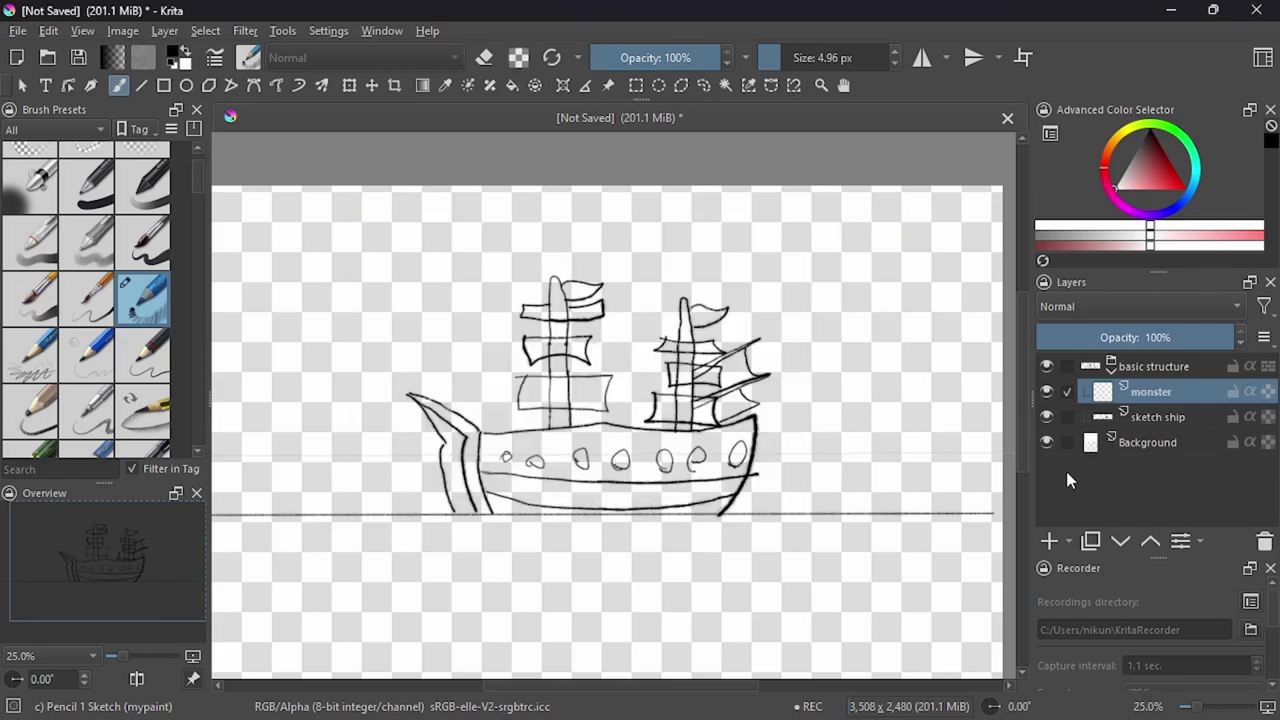
key(Insert)
key(F3)
text(water)
key(Return)
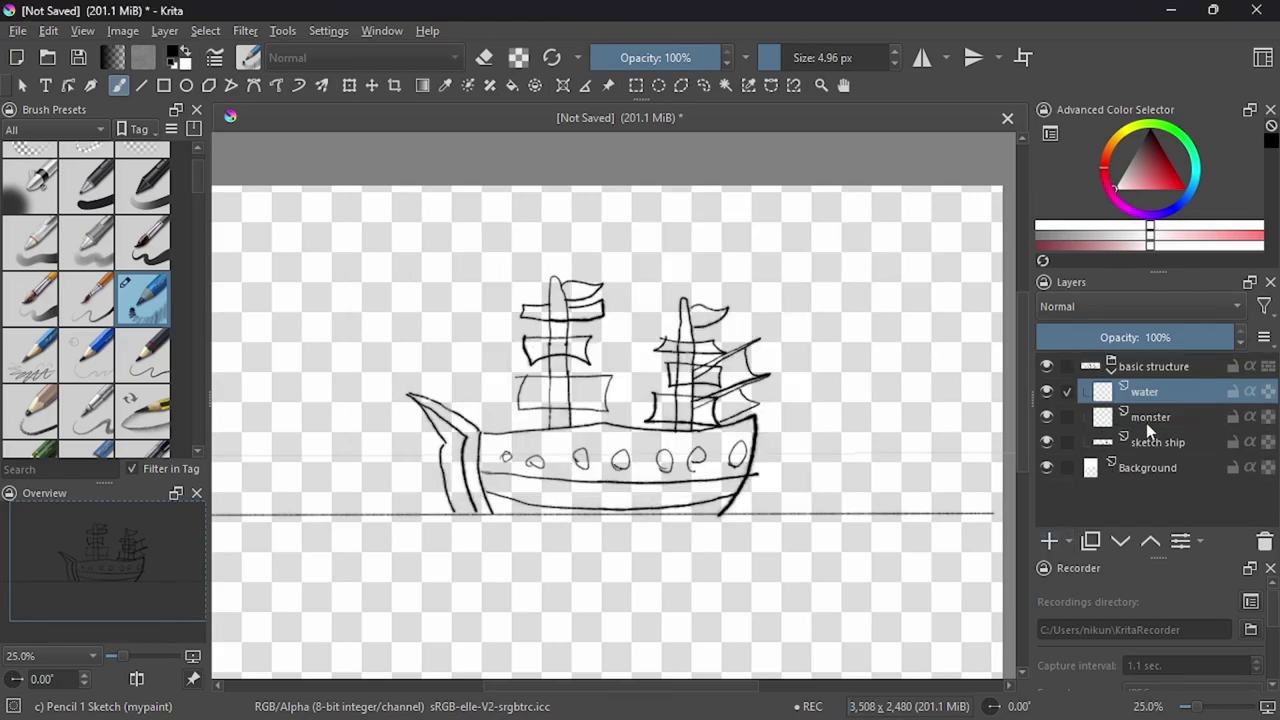
click(1146, 420)
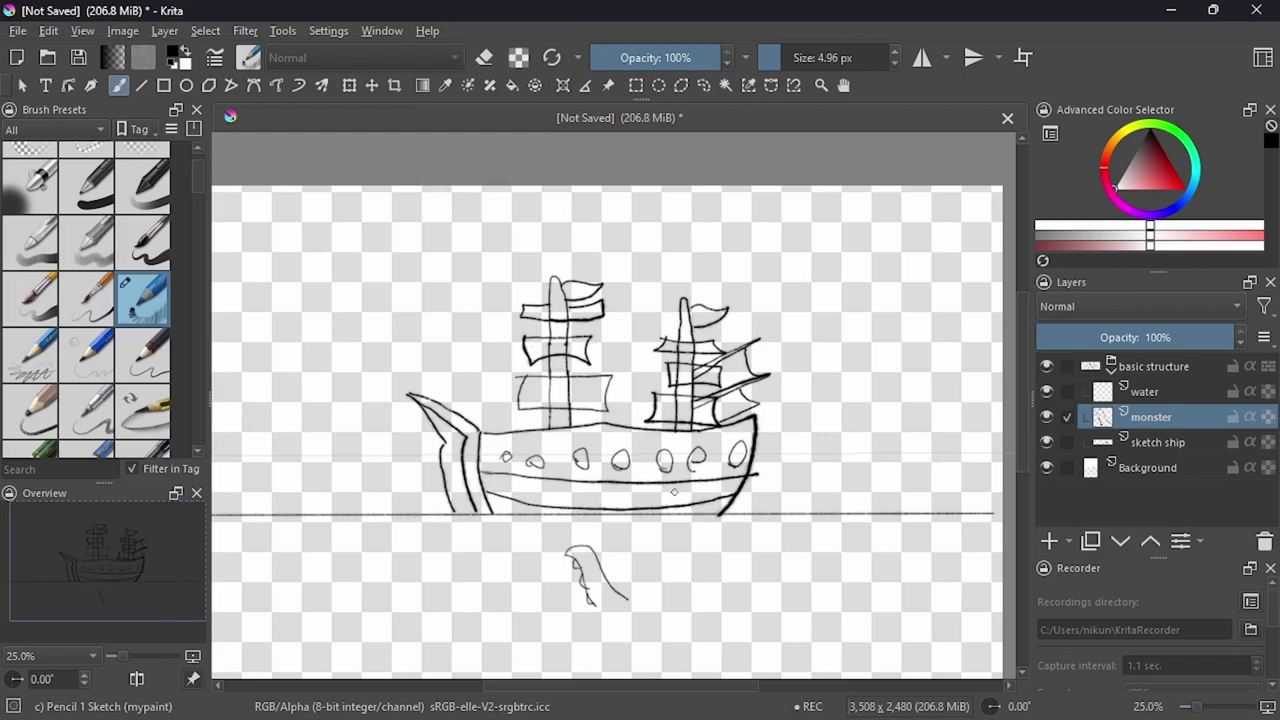
Sketch an arching tentacle below the hull and bumpy tentacle curves around the rear mast.
drag(693, 551, 781, 582)
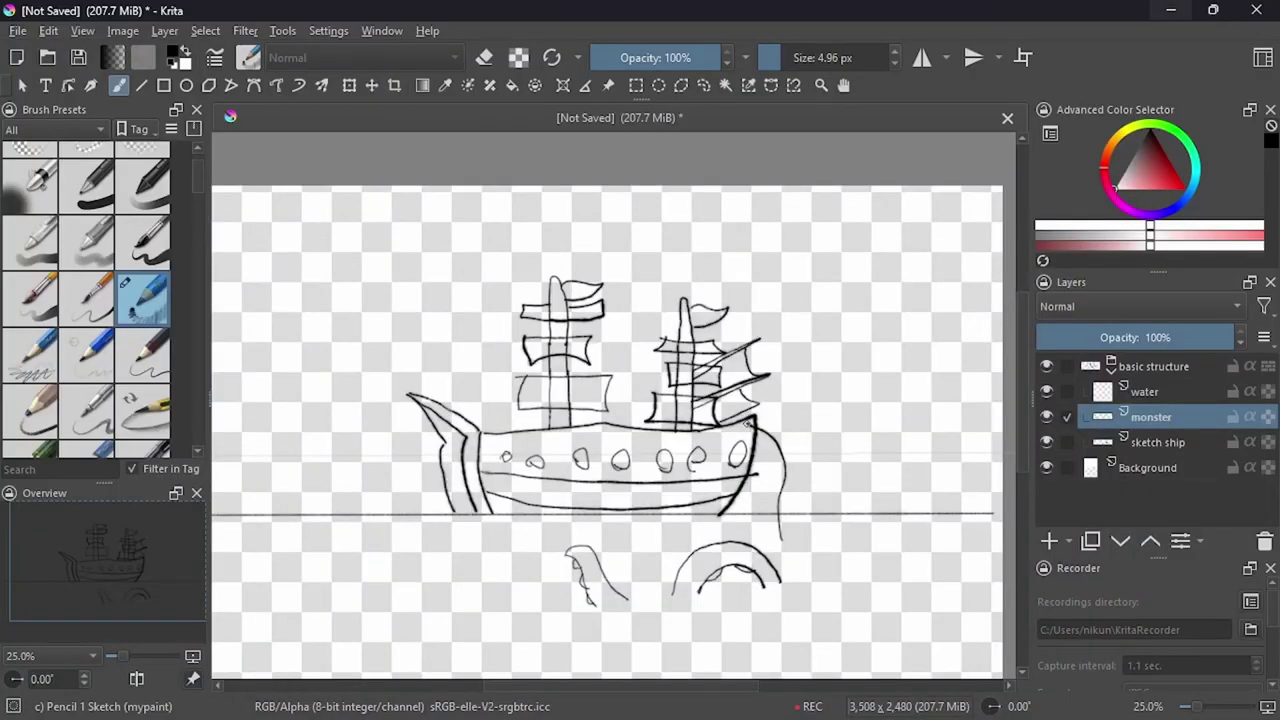
key(ctrl+z)
drag(775, 537, 770, 487)
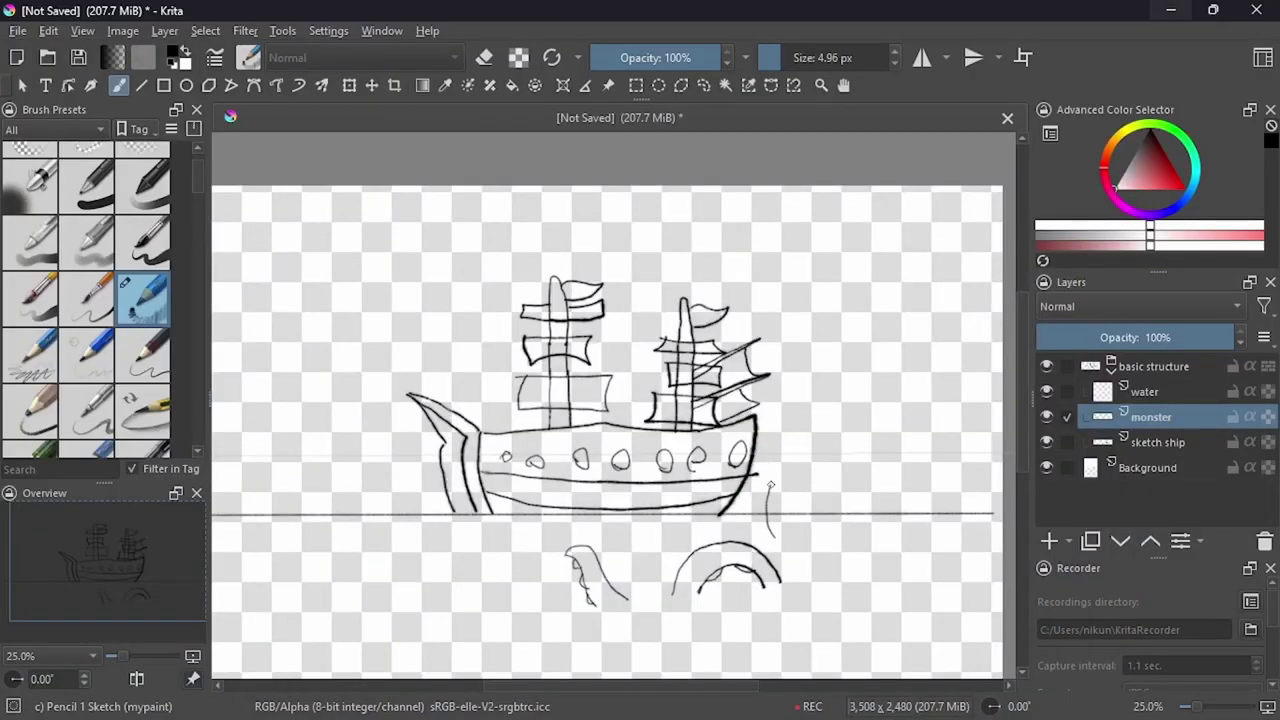
mouse_move(676, 366)
mouse_down()
mouse_move(690, 390)
mouse_move(630, 390)
mouse_move(745, 390)
mouse_up()
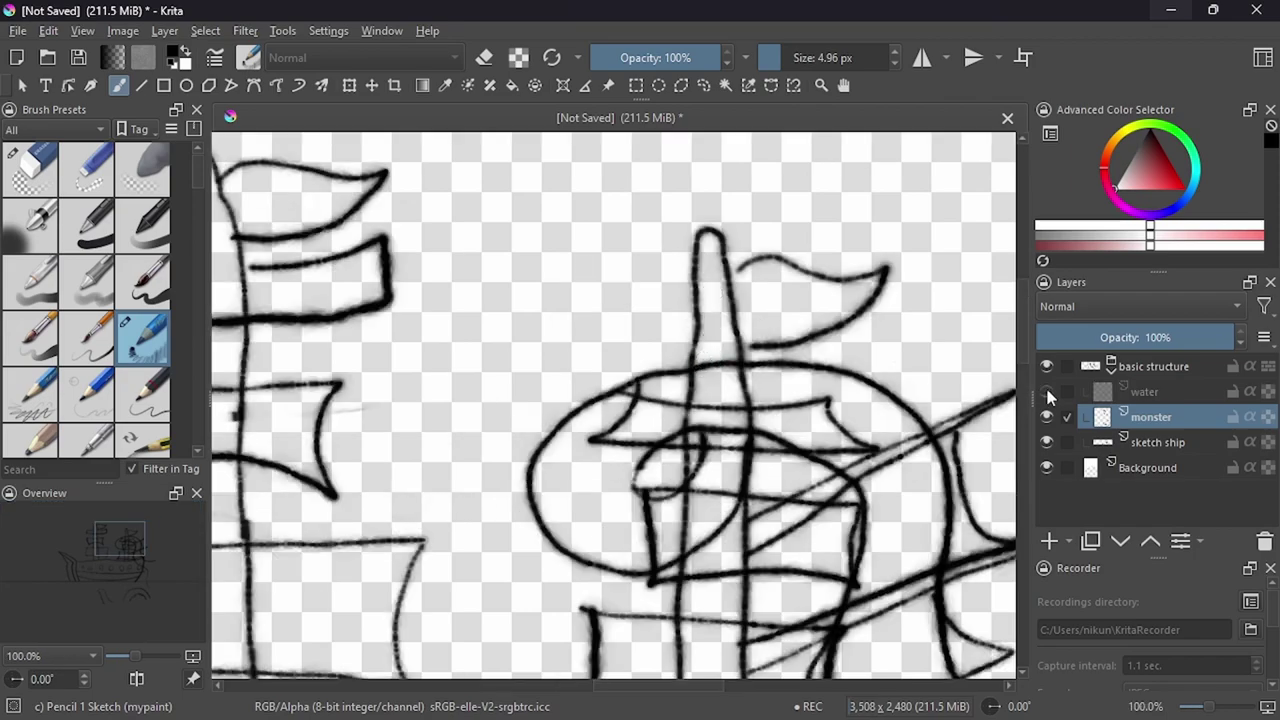
drag(695, 365, 760, 365)
drag(680, 222, 765, 330)
Redraw the tentacle's tail, showing the sketch ship layer to check it against the ship.
key(minus)
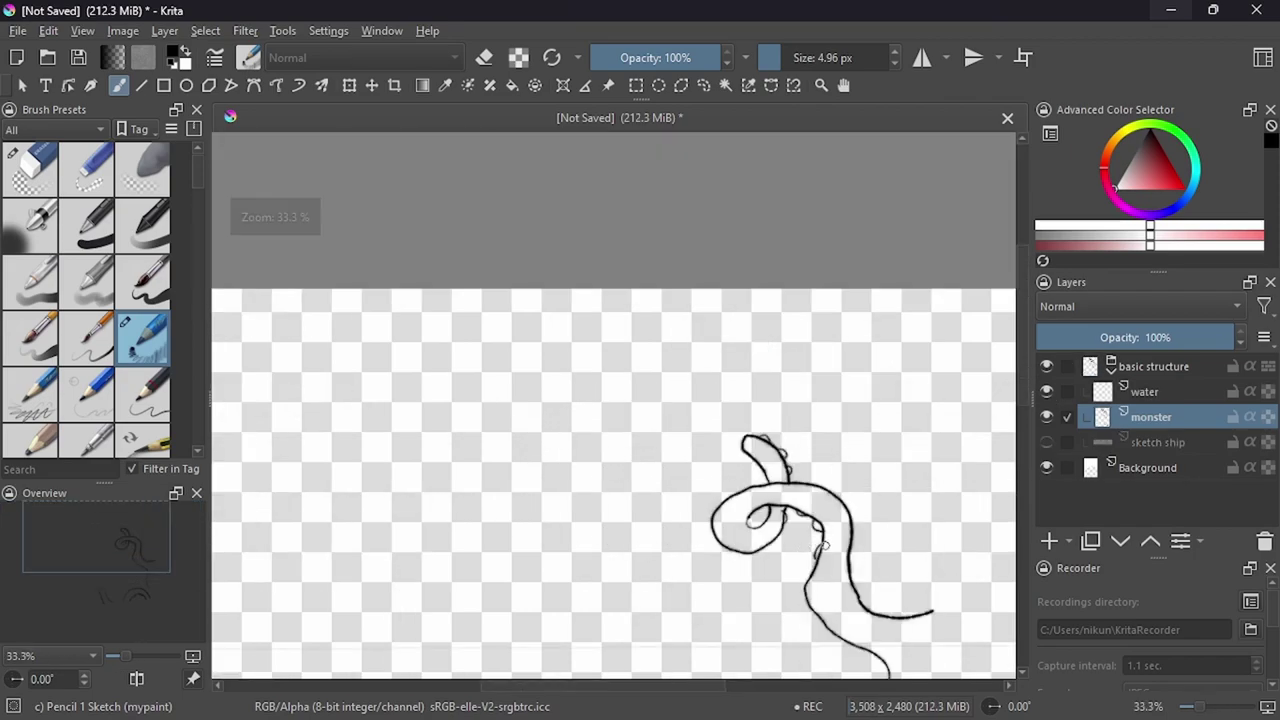
key(minus)
click(1046, 442)
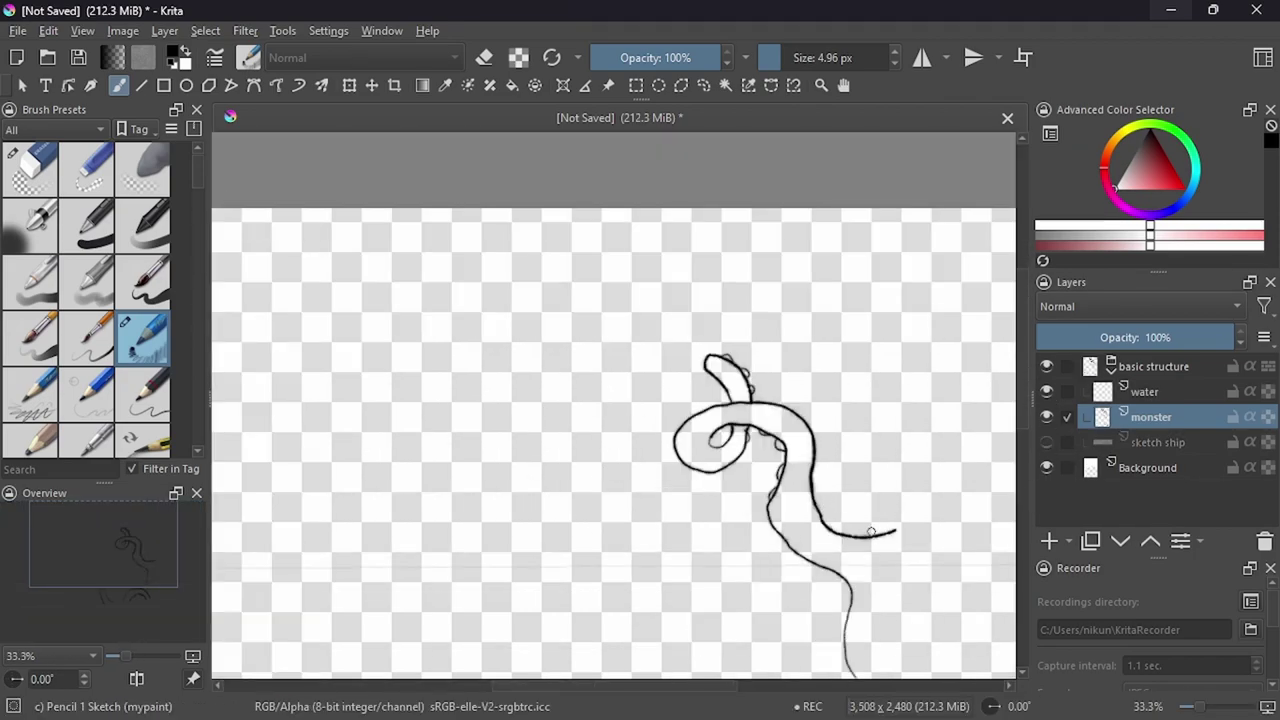
key(ctrl+z)
mouse_move(832, 500)
mouse_down()
mouse_move(876, 535)
mouse_move(897, 530)
mouse_move(872, 538)
mouse_up()
key(ctrl+z)
key(minus)
key(minus)
click(1046, 442)
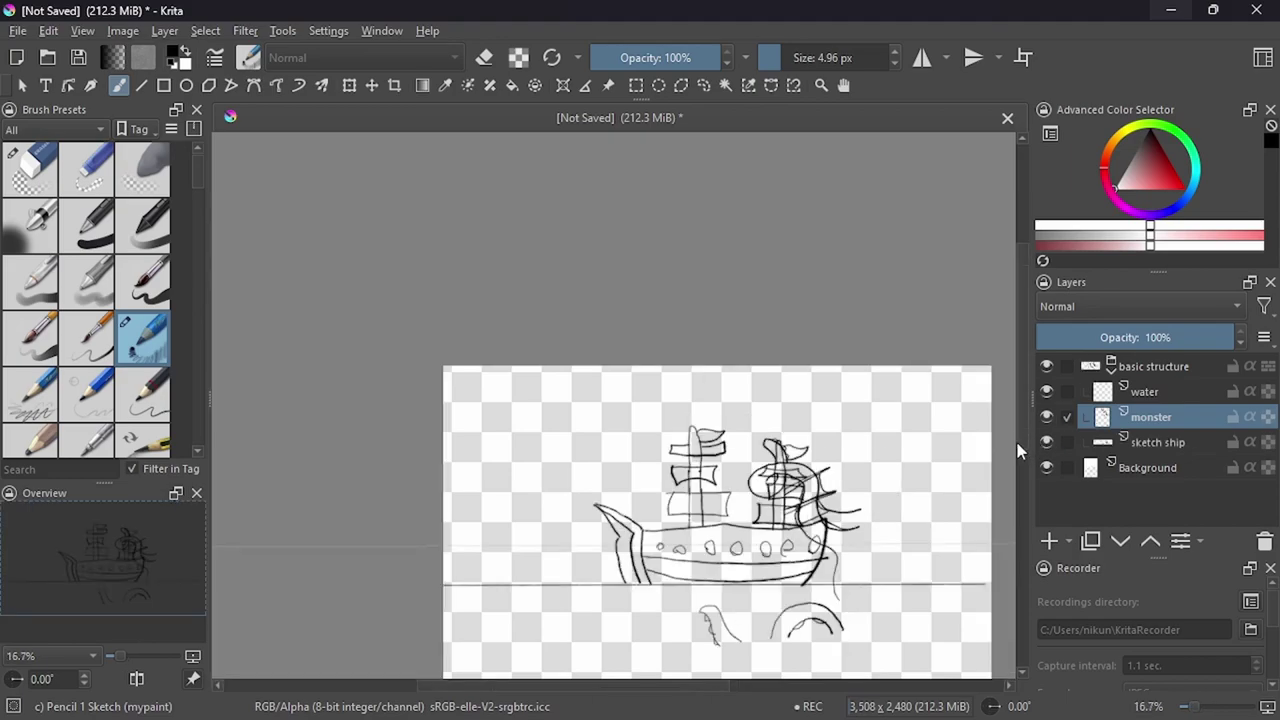
key(plus)
key(plus)
key(plus)
Shape the monster's head and draw a curling tentacle rising over the mast.
key(plus)
key(plus)
key(e)
key(e)
drag(737, 377, 605, 510)
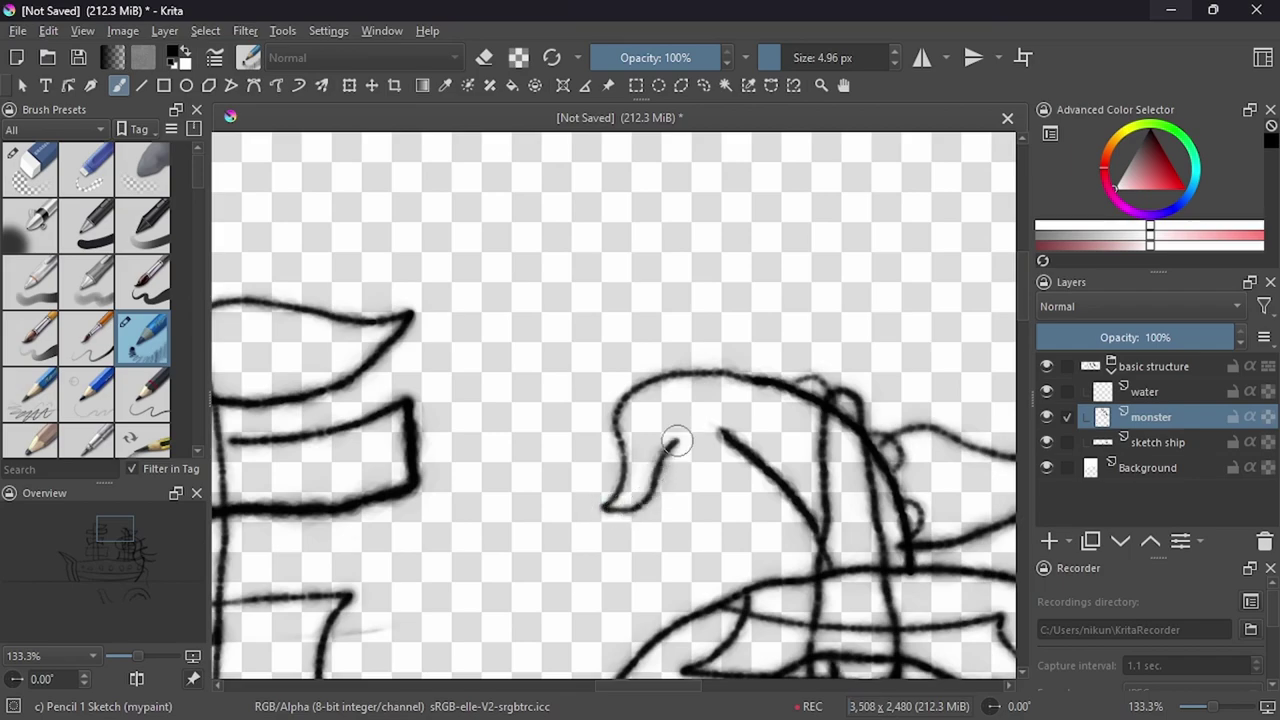
drag(720, 425, 662, 482)
key(minus)
key(minus)
key(minus)
key(plus)
key(plus)
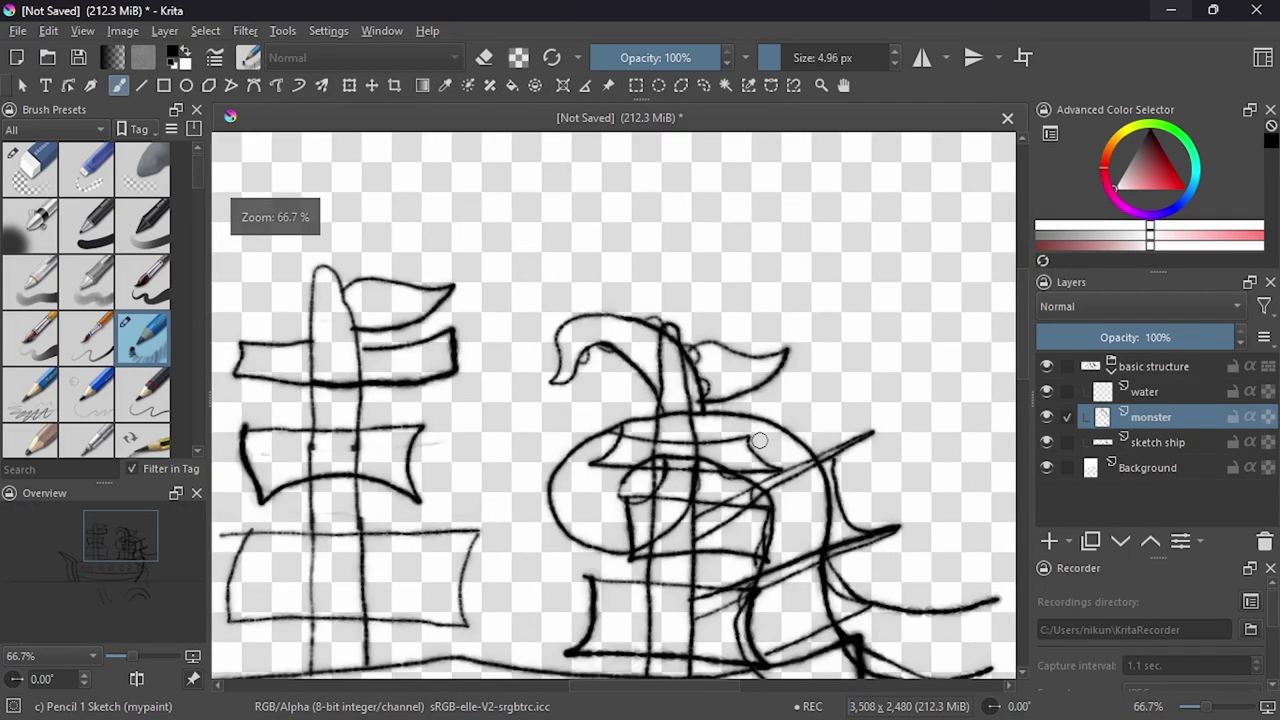
mouse_move(642, 325)
mouse_down()
mouse_move(718, 278)
mouse_move(735, 218)
mouse_up()
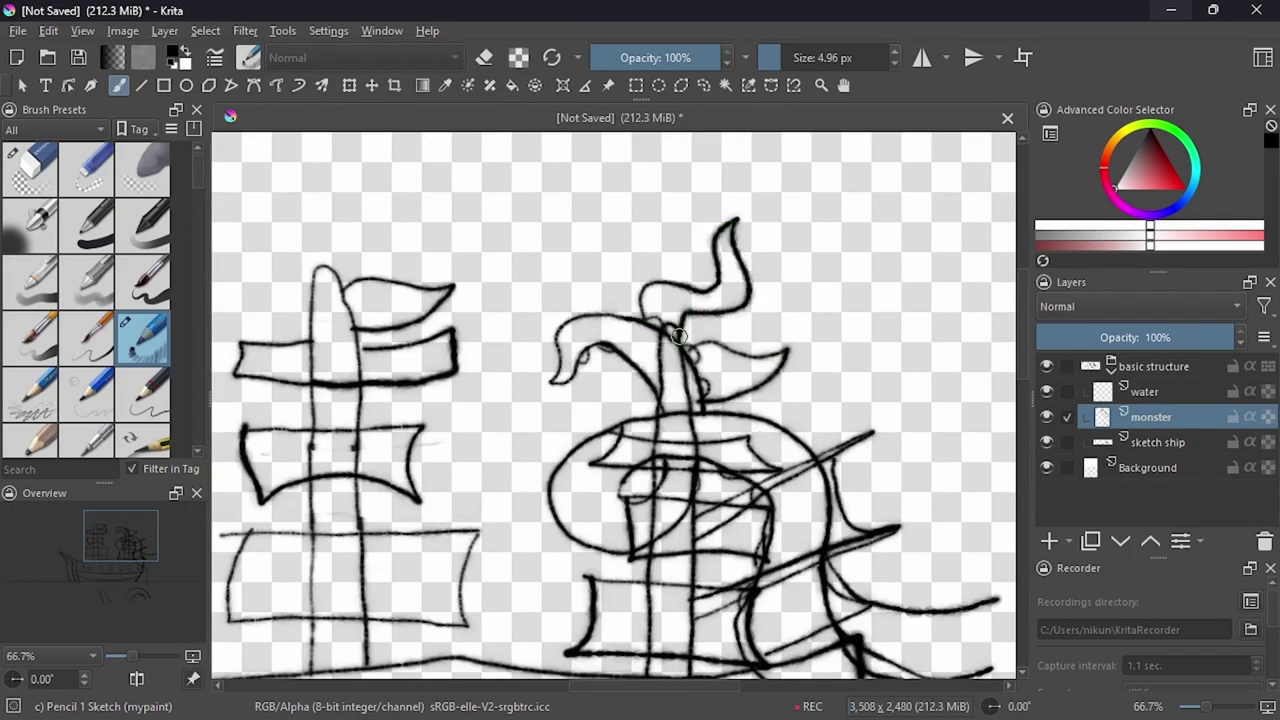
key(plus)
key(plus)
key(plus)
key(minus)
key(minus)
key(minus)
key(minus)
key(minus)
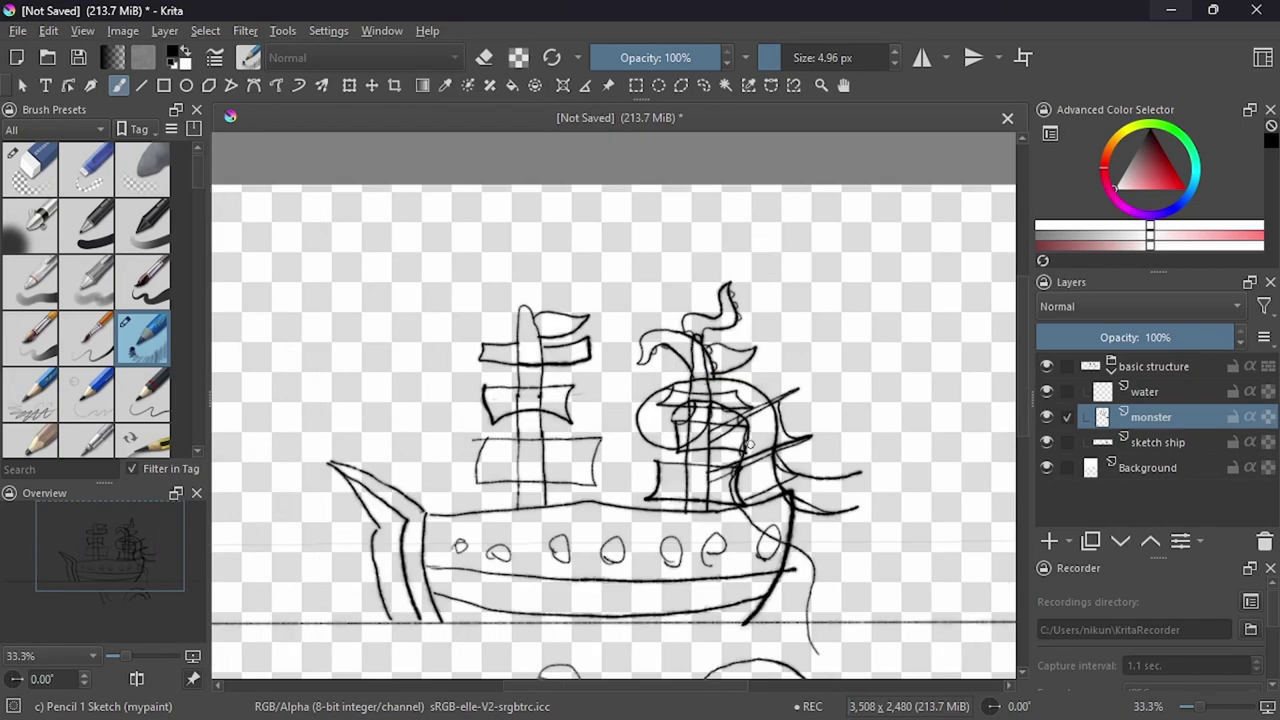
Draw a tentacle rising beside the bow, redrawing its right edge further left.
drag(370, 558, 345, 485)
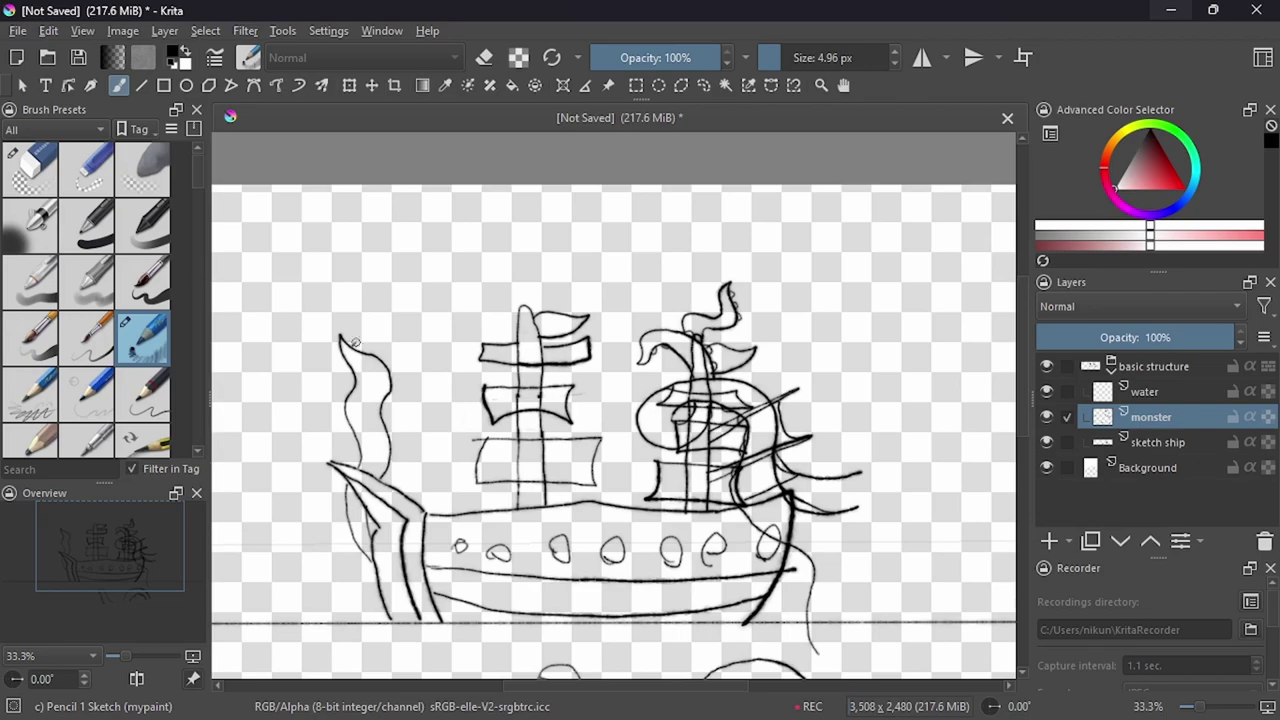
key(plus)
key(plus)
mouse_move(320, 288)
mouse_down()
mouse_move(395, 368)
mouse_move(396, 408)
mouse_move(385, 340)
mouse_up()
key(ctrl+z)
key(alt+e)
key(Escape)
drag(385, 425, 400, 475)
drag(360, 322, 410, 488)
key(minus)
key(minus)
key(minus)
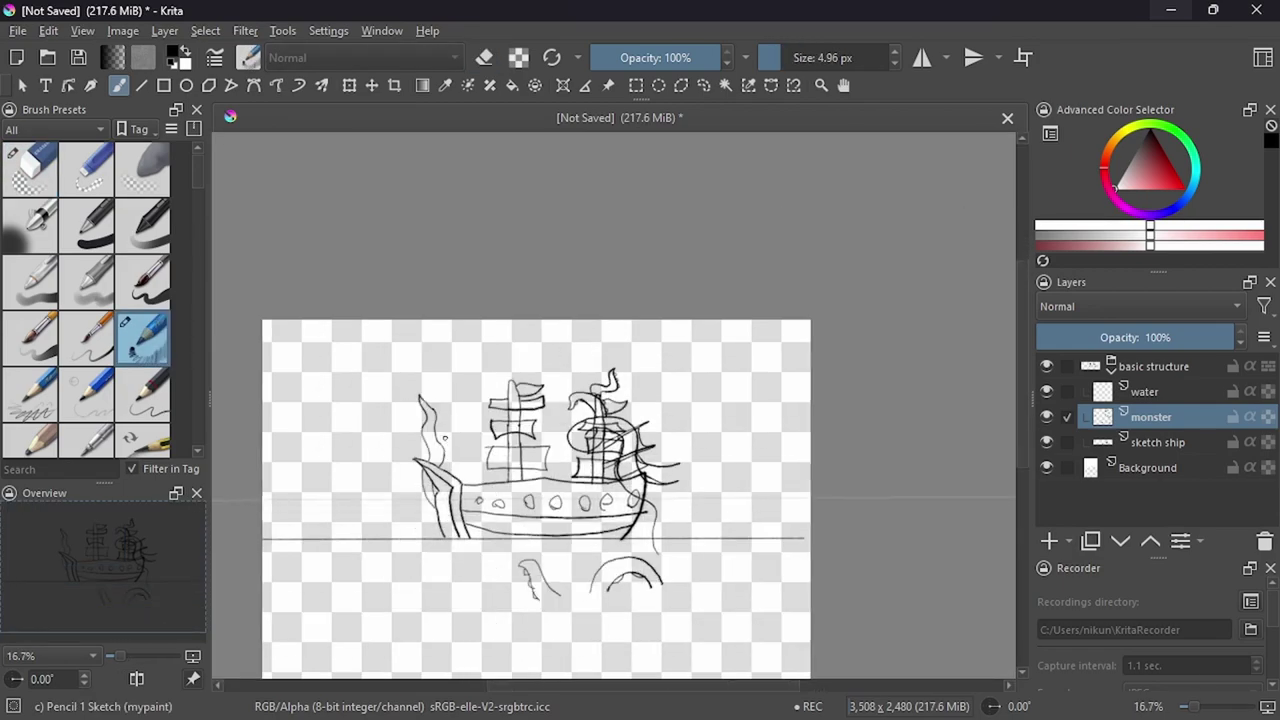
Draw the monster's long wavy neck stretching right, undoing stray strokes and the head outline.
scroll(712, 435, up, 3)
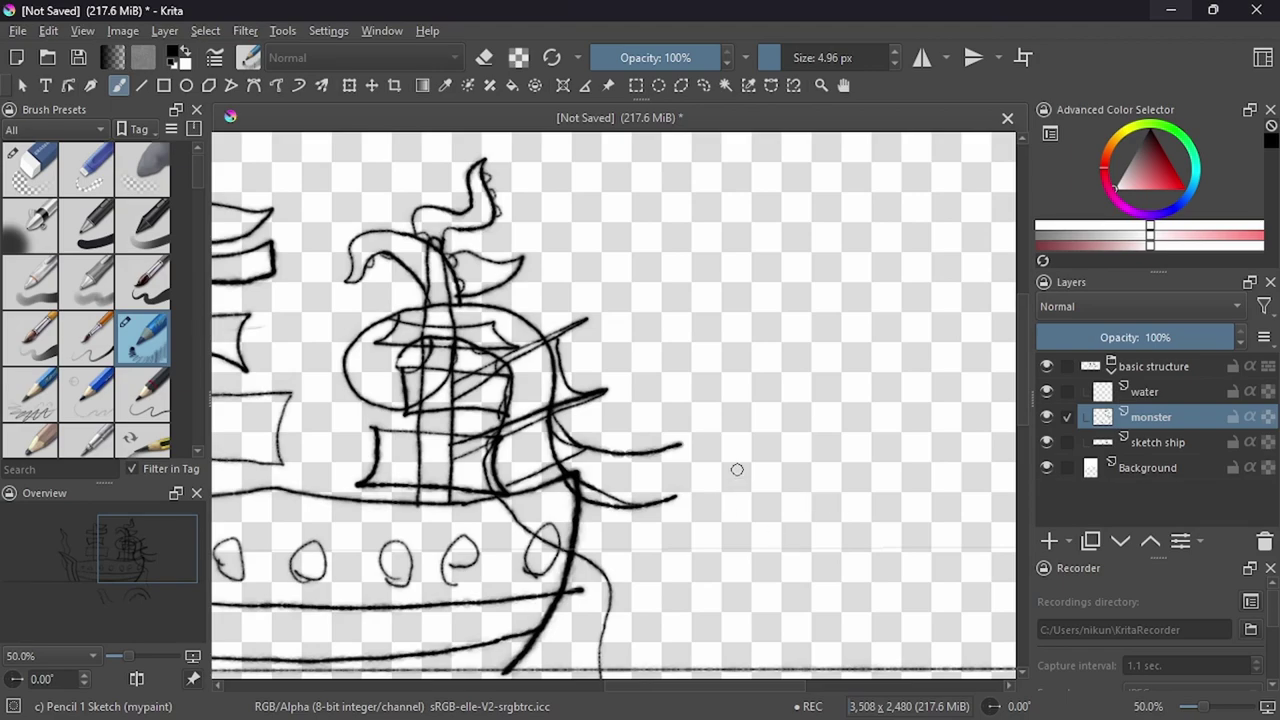
key(ctrl+z)
mouse_move(690, 432)
mouse_down()
mouse_move(829, 348)
mouse_move(862, 356)
mouse_up()
scroll(840, 352, down, 2)
scroll(800, 351, up, 1)
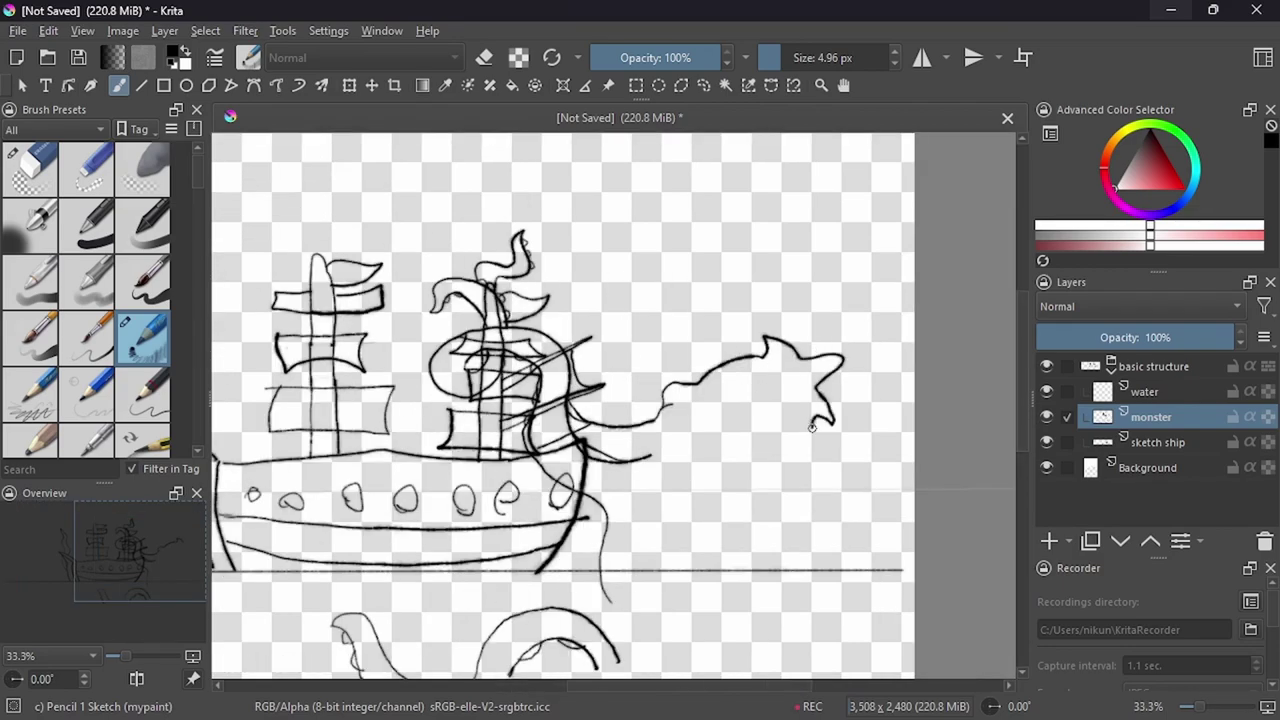
key(ctrl+z)
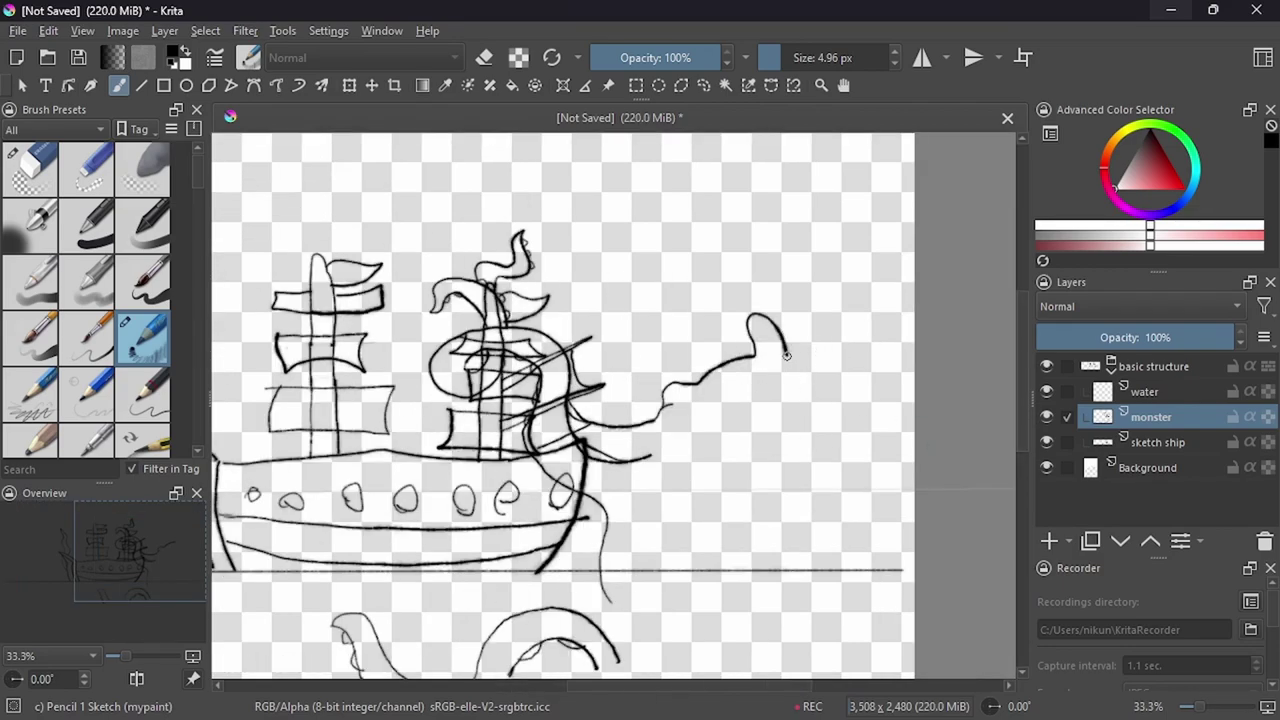
scroll(742, 394, up, 1)
scroll(742, 394, down, 2)
key(ctrl+t)
Nudge the monster sketch slightly down and right and apply the transform.
drag(603, 394, 617, 413)
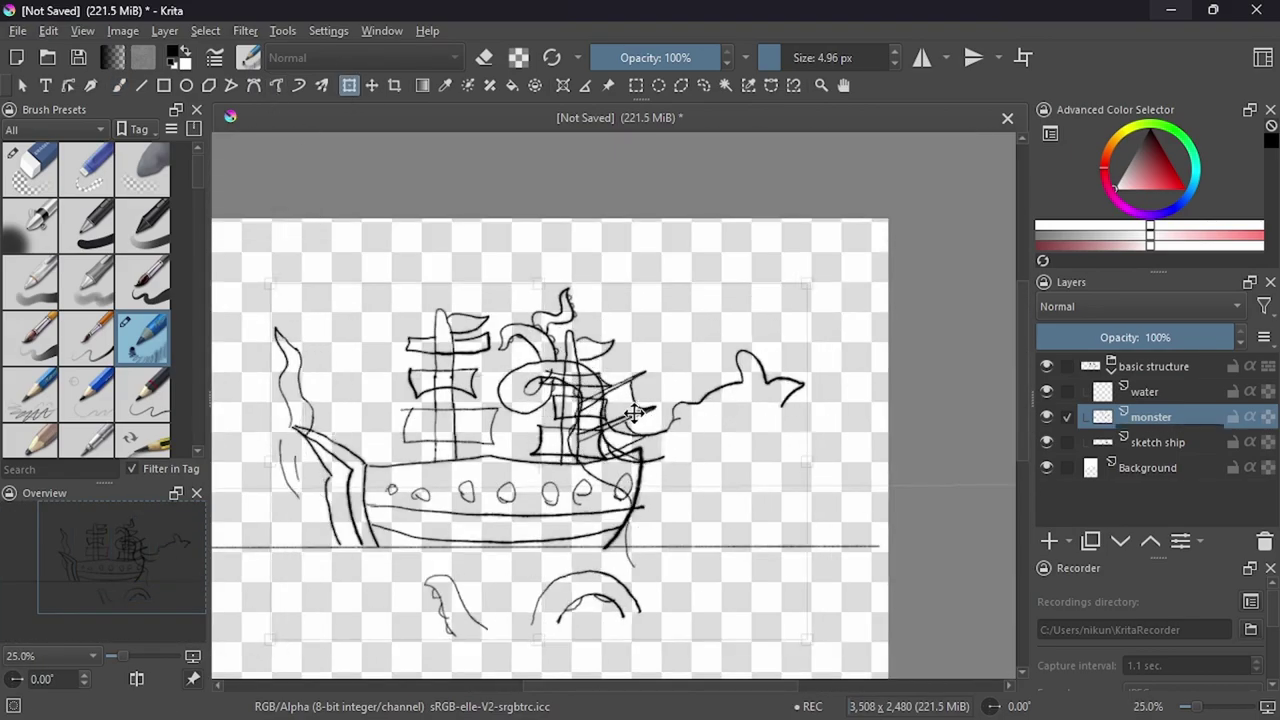
key(Return)
key(1)
key(b)
key(e)
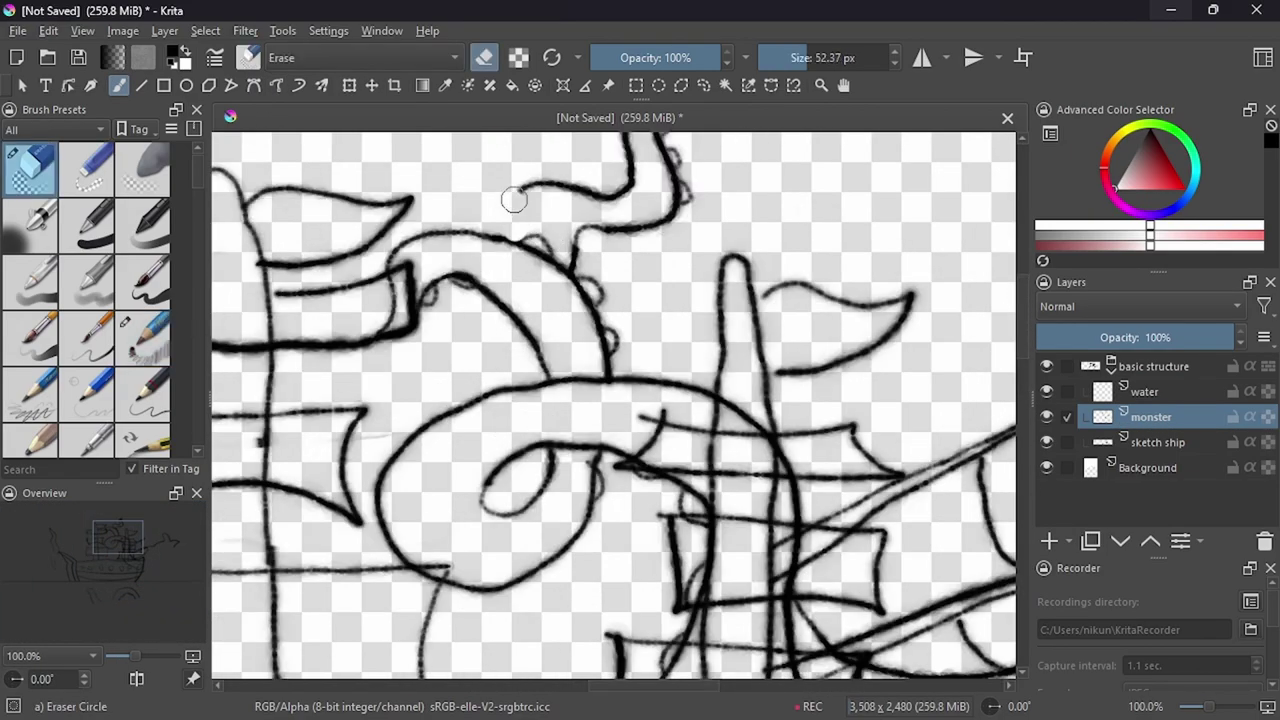
key(e)
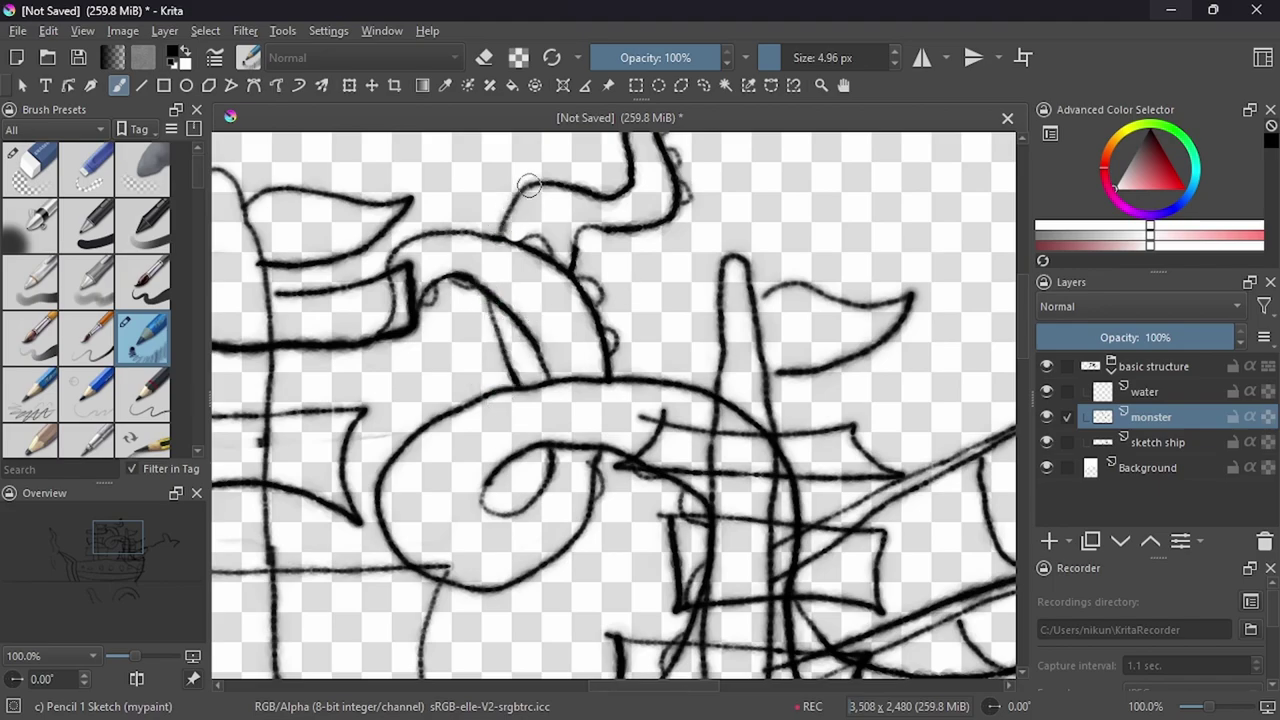
Try the Crop tool around the bow tentacle, then start another transform of the monster layer.
scroll(529, 186, up, 5)
scroll(509, 251, down, 8)
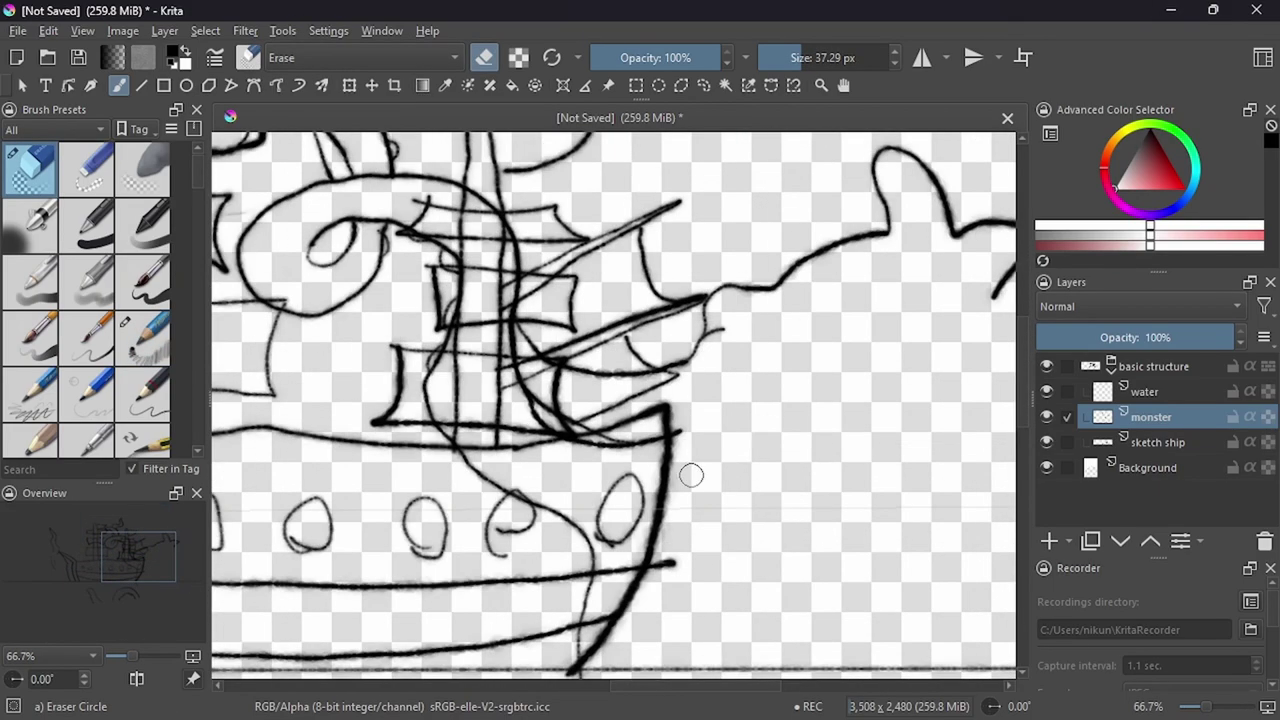
scroll(691, 475, down, 3)
click(394, 85)
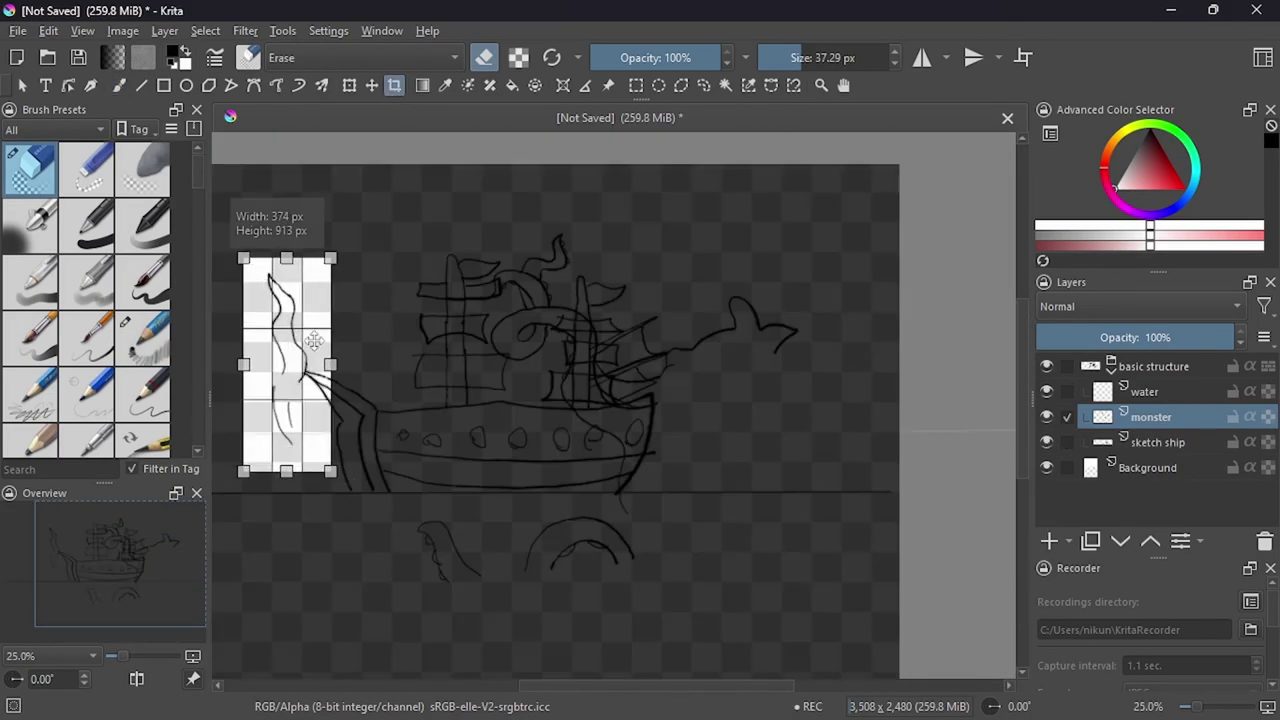
key(ctrl+t)
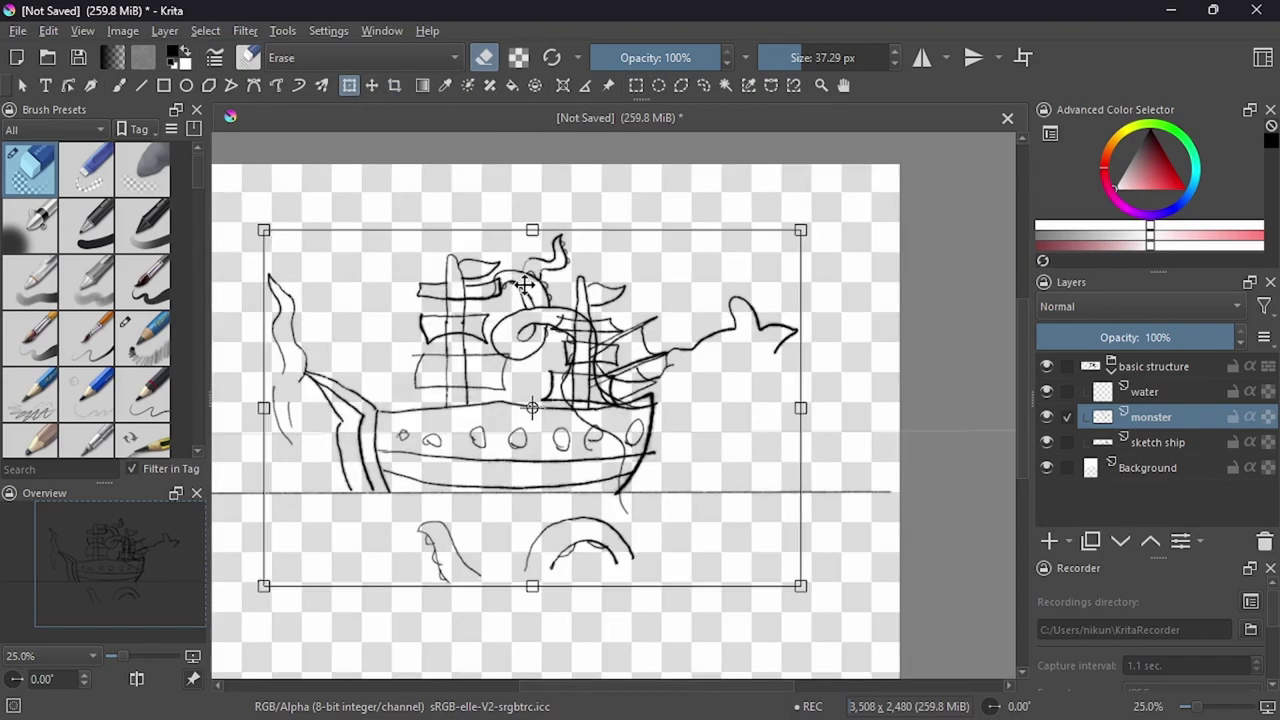
scroll(520, 280, up, 5)
scroll(514, 271, down, 4)
Cancel the transform and erase the top of the bow tentacle.
key(b)
key(slash)
scroll(290, 200, up, 2)
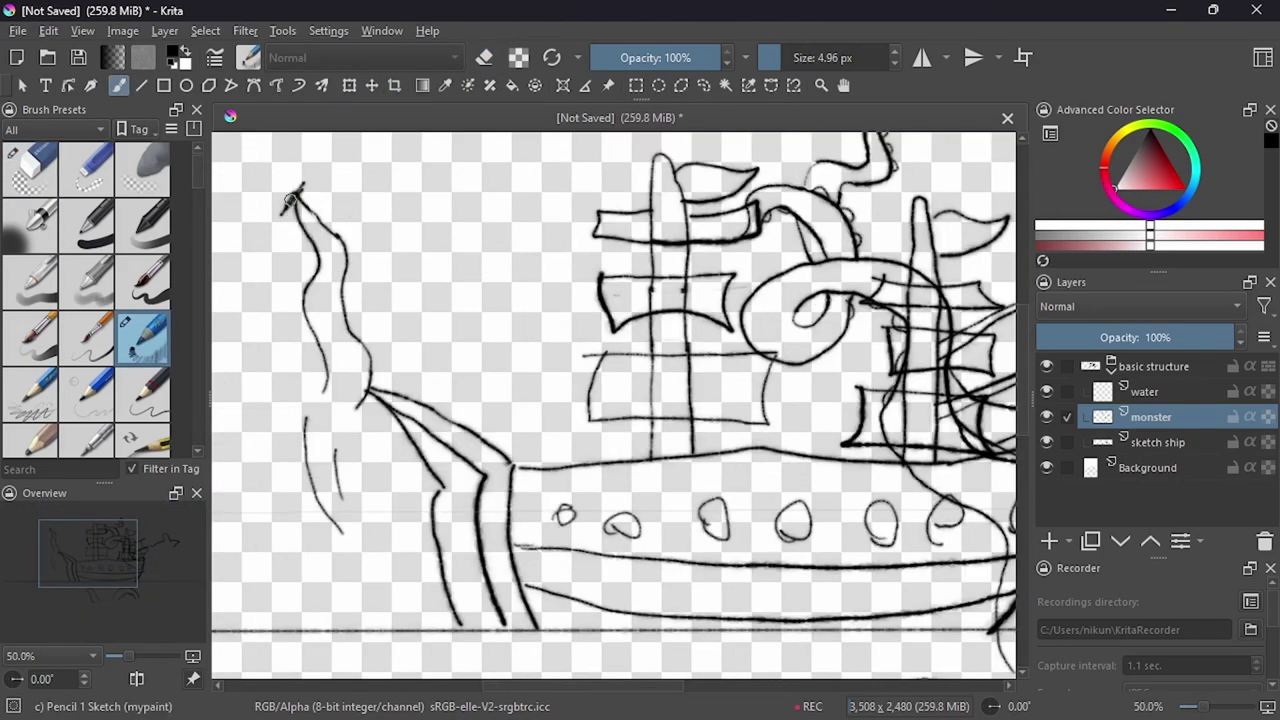
key(e)
drag(290, 200, 319, 225)
key(e)
scroll(410, 436, down, 3)
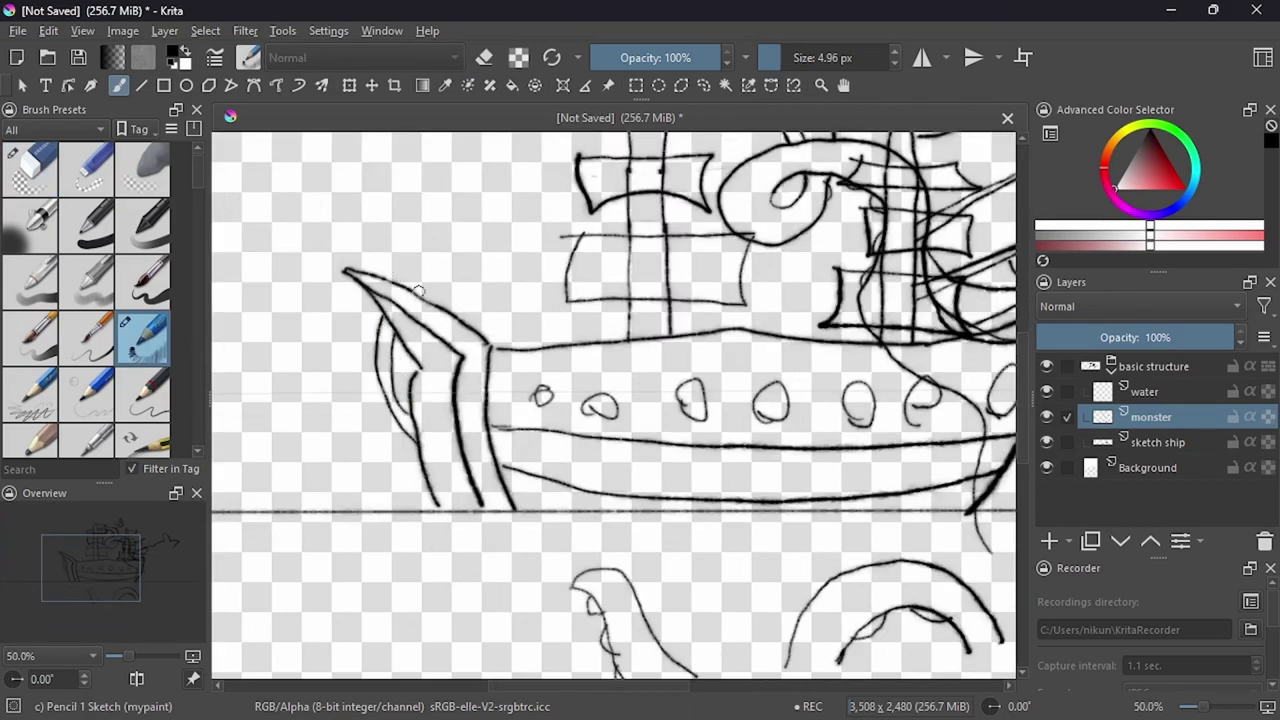
scroll(418, 290, down, 2)
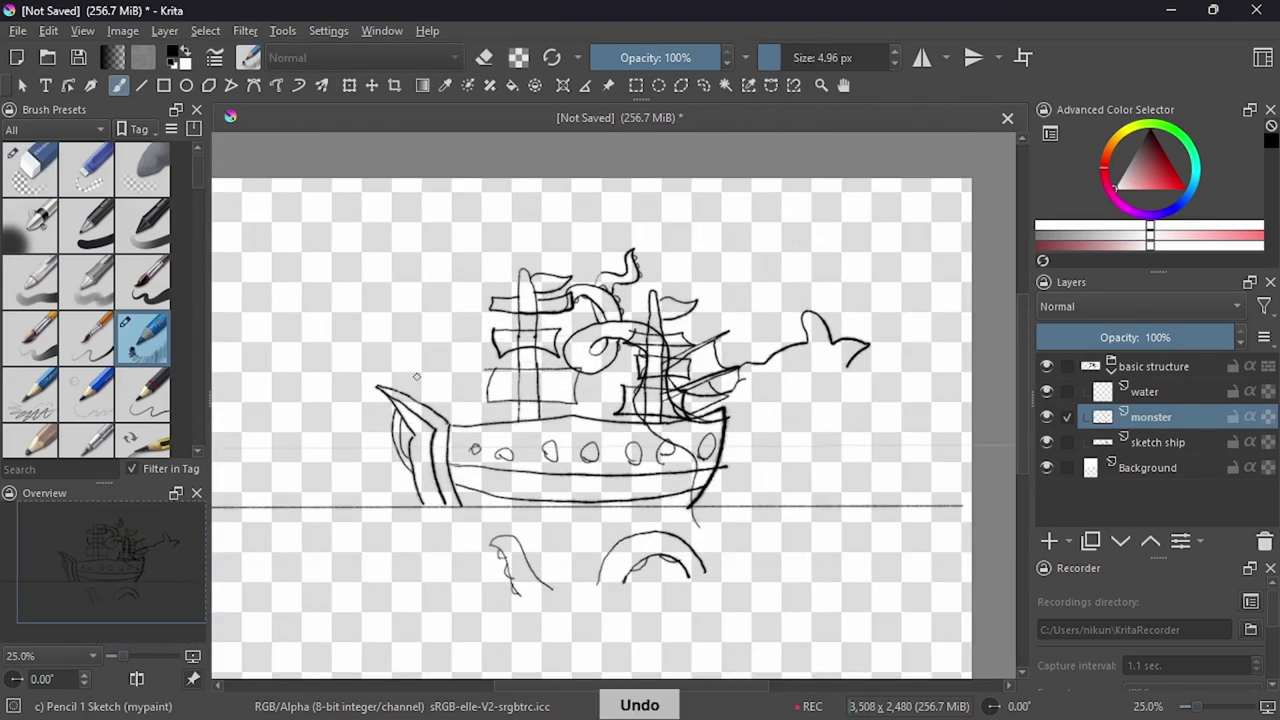
Remove the wavy stroke beside the bow, keeping the ship sketch layer visible.
key(e)
key(ctrl+z)
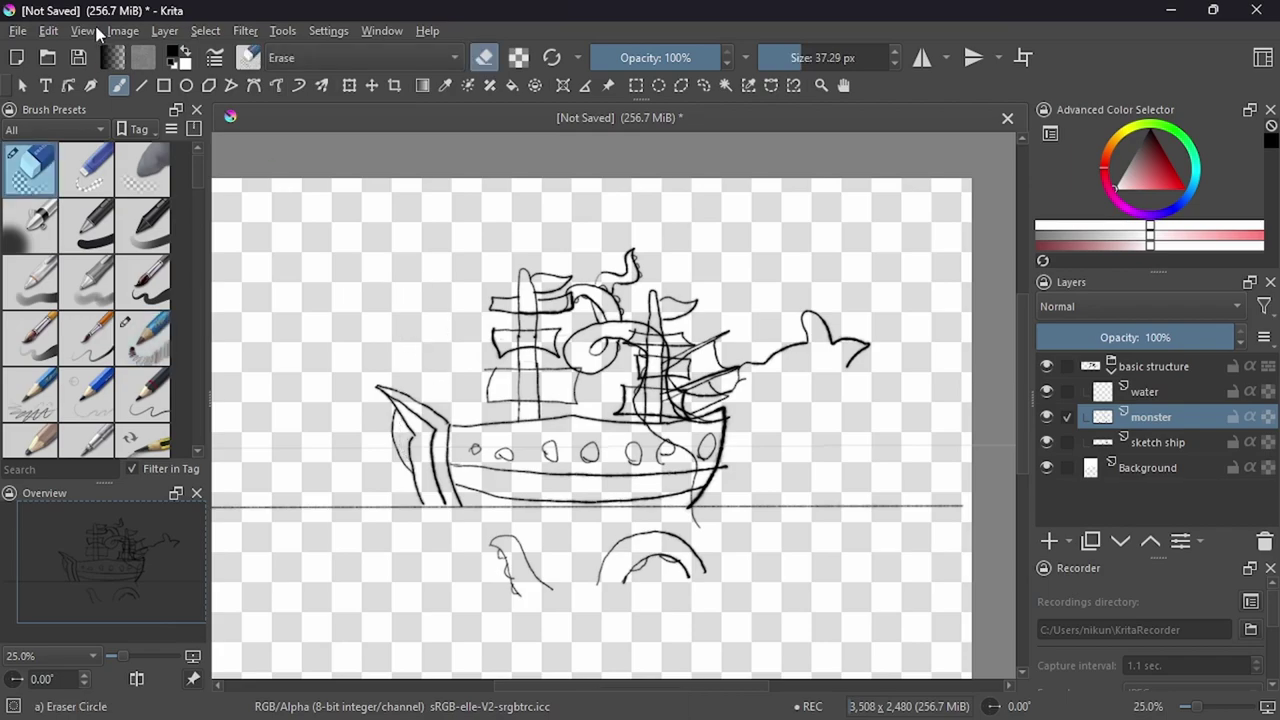
click(205, 30)
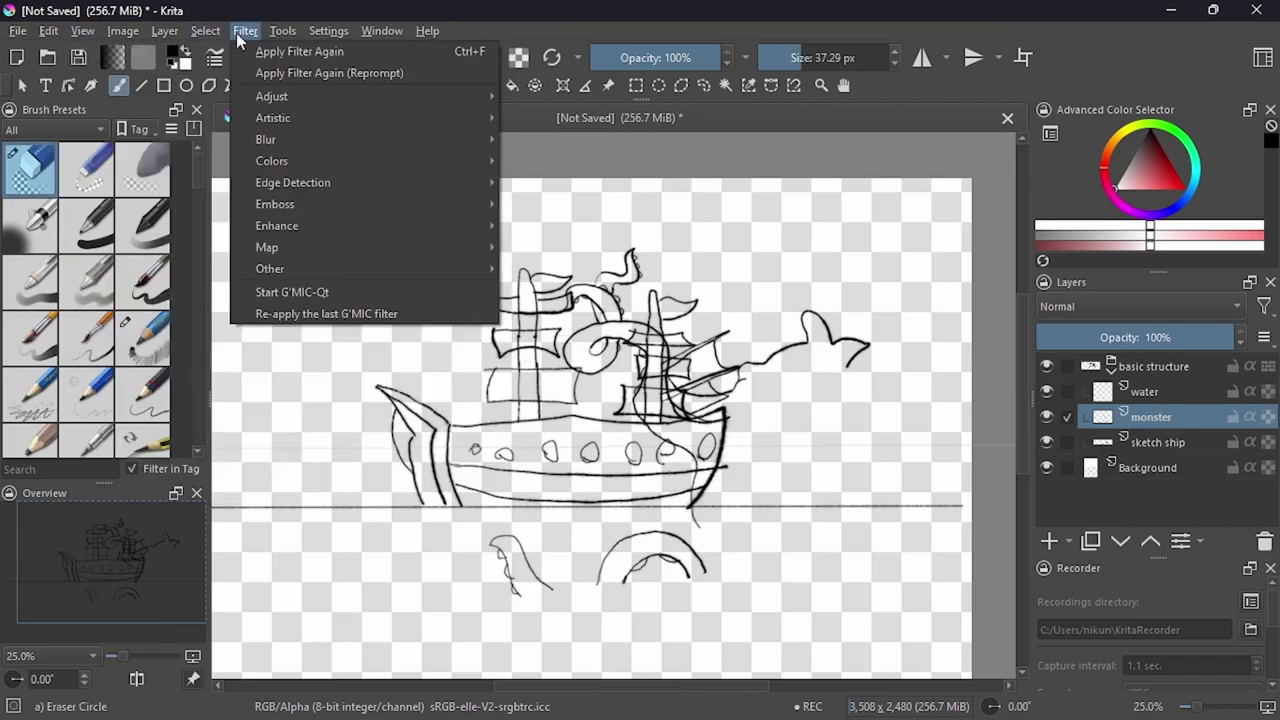
click(75, 75)
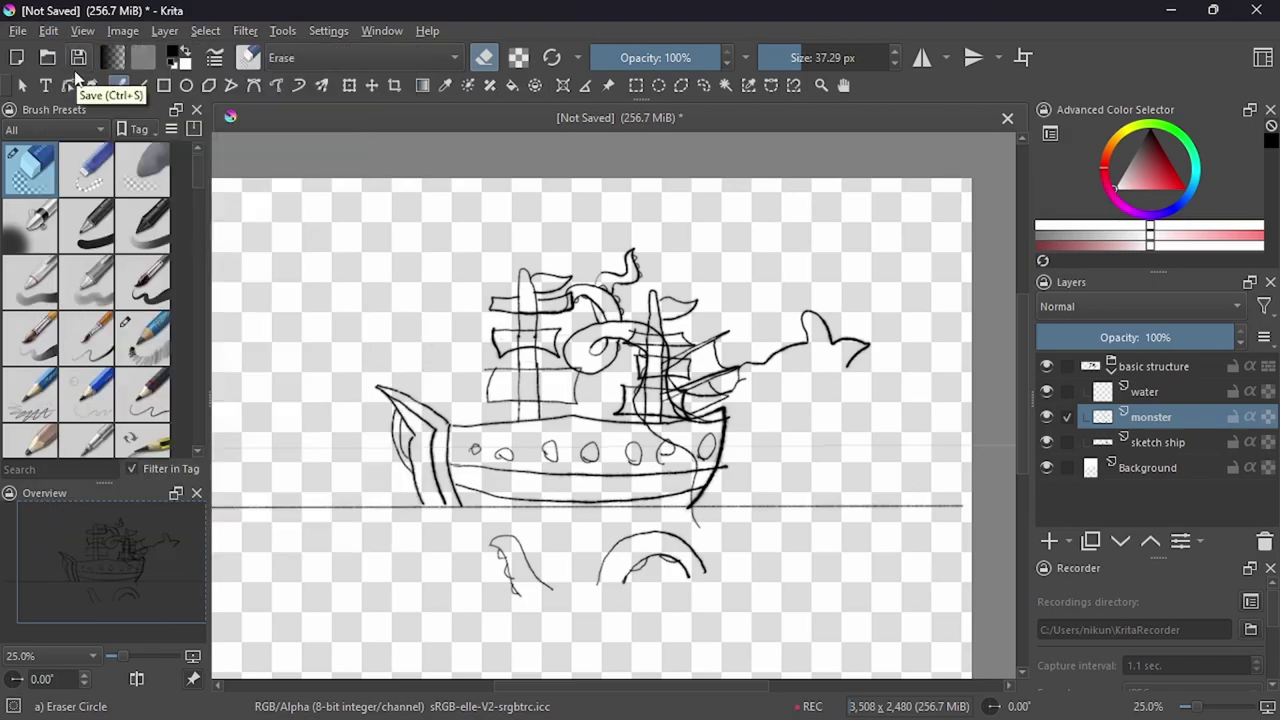
key(slash)
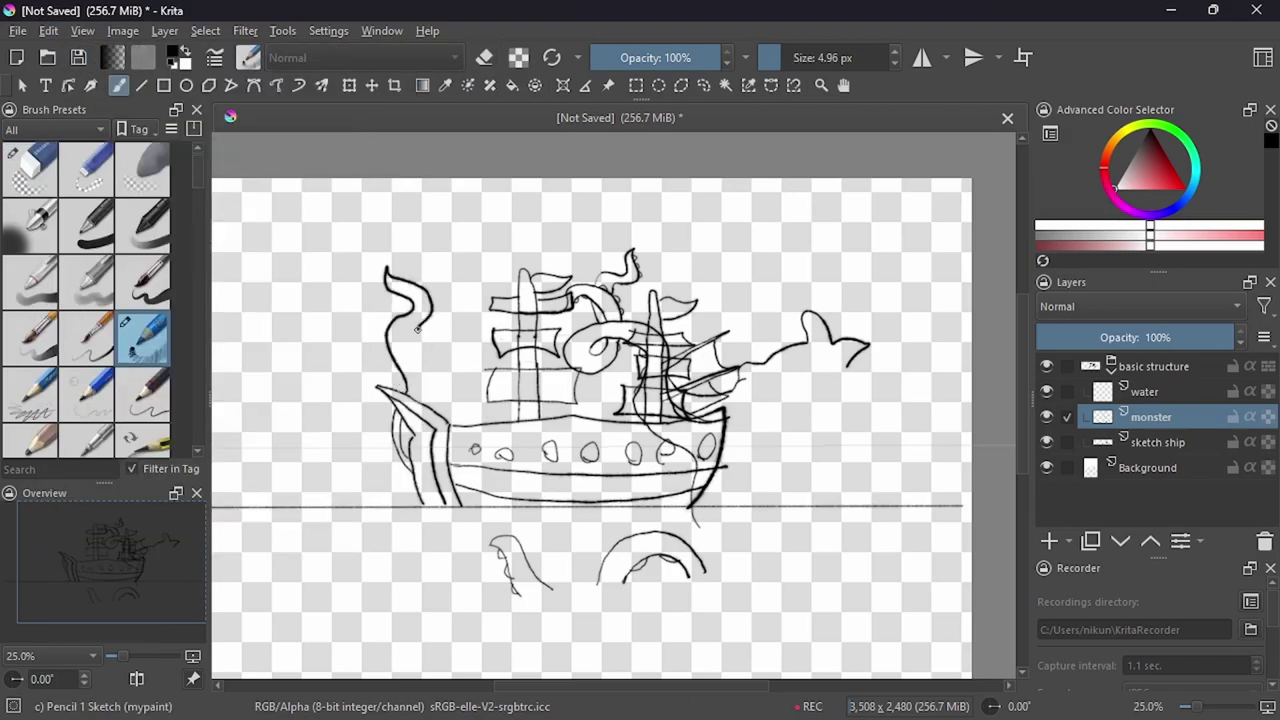
key(slash)
key(slash)
scroll(430, 363, right, 3)
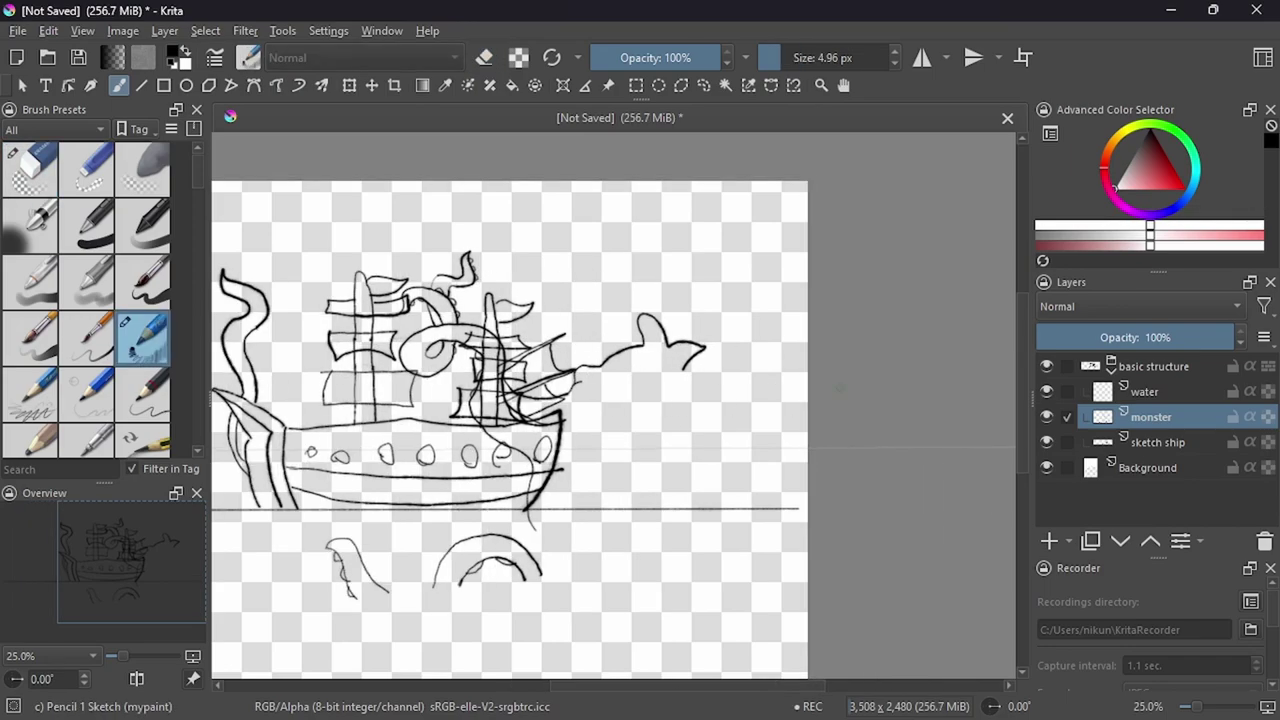
click(1046, 442)
click(1046, 442)
key(ctrl+z)
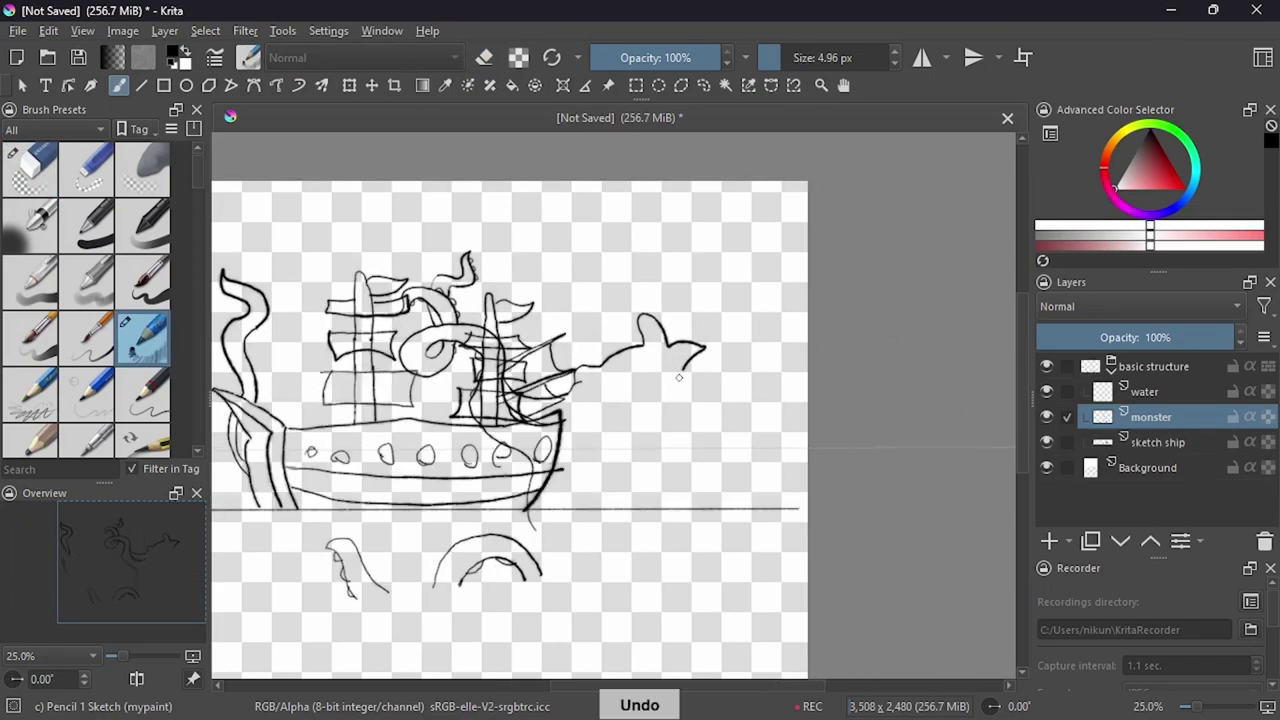
Trim the end of the monster's head outline and extend its neck down to the horizon.
key(slash)
drag(672, 367, 672, 348)
key(slash)
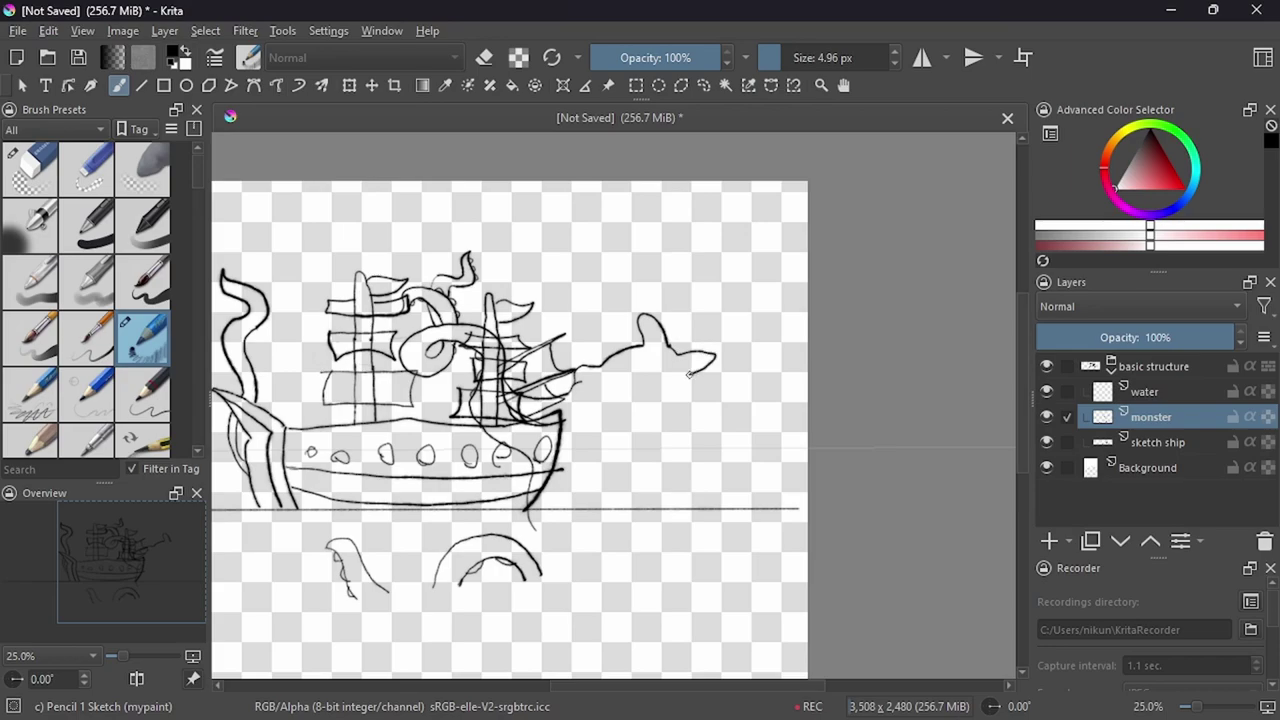
key(slash)
drag(660, 330, 641, 345)
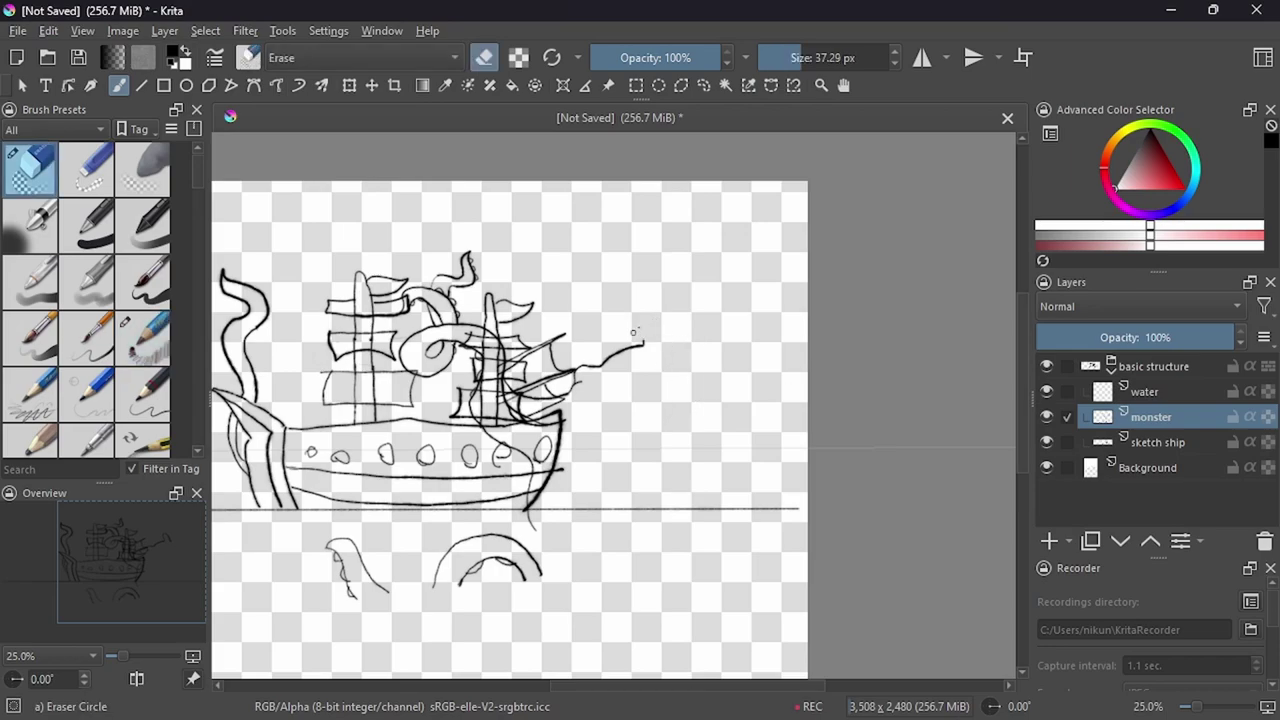
key(slash)
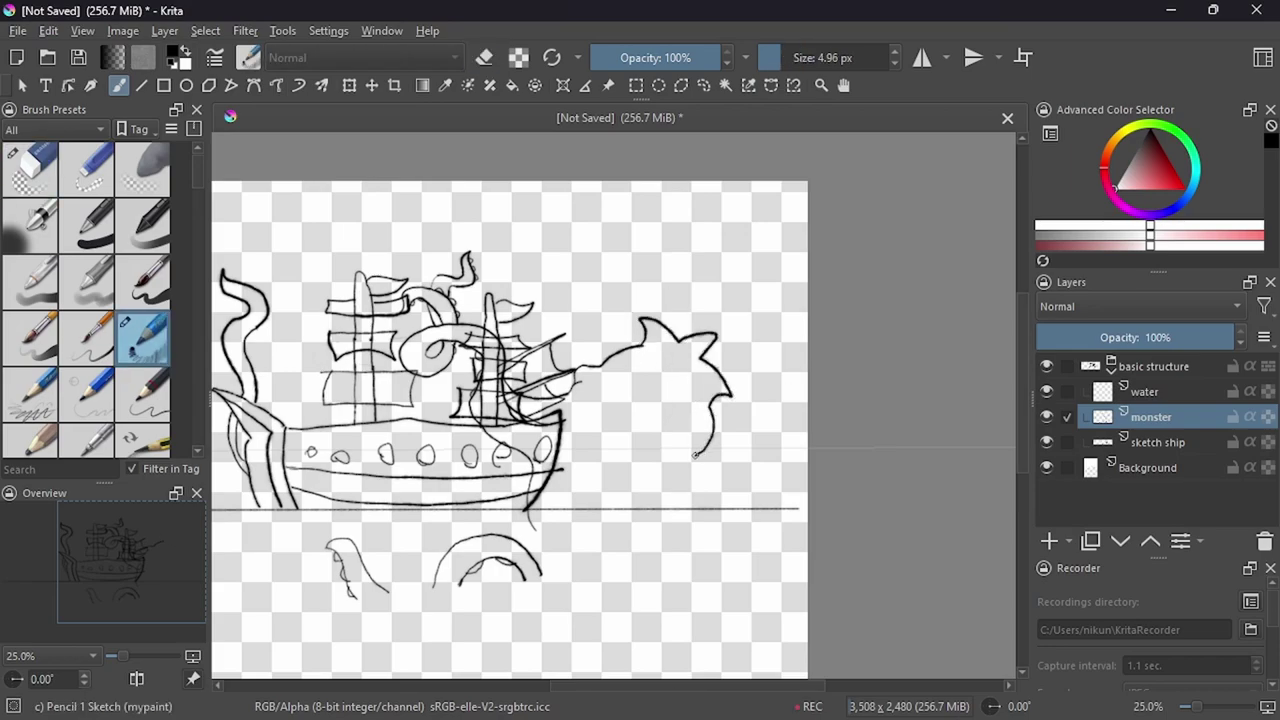
key(slash)
key(slash)
scroll(663, 451, up, 3)
drag(669, 470, 614, 563)
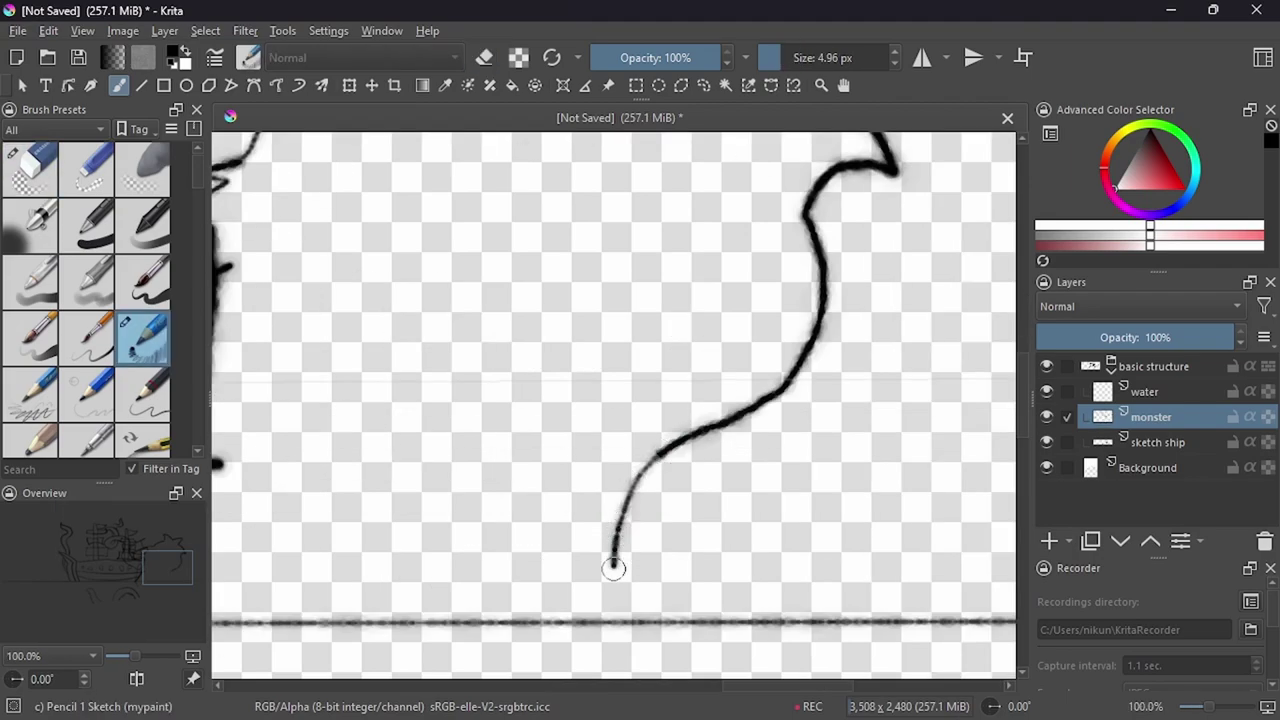
scroll(614, 563, down, 3)
Hide the ship sketch layer to check the monster alone, then show it again.
click(1046, 442)
scroll(400, 257, up, 4)
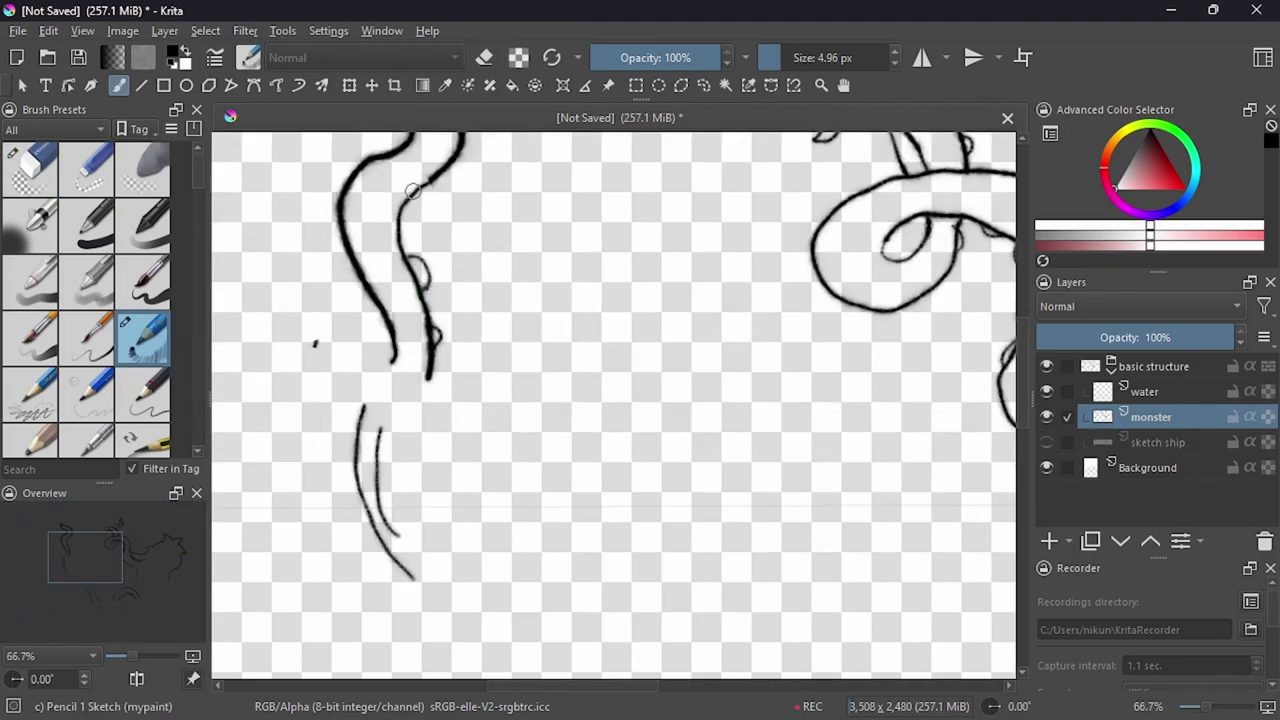
scroll(400, 257, down, 2)
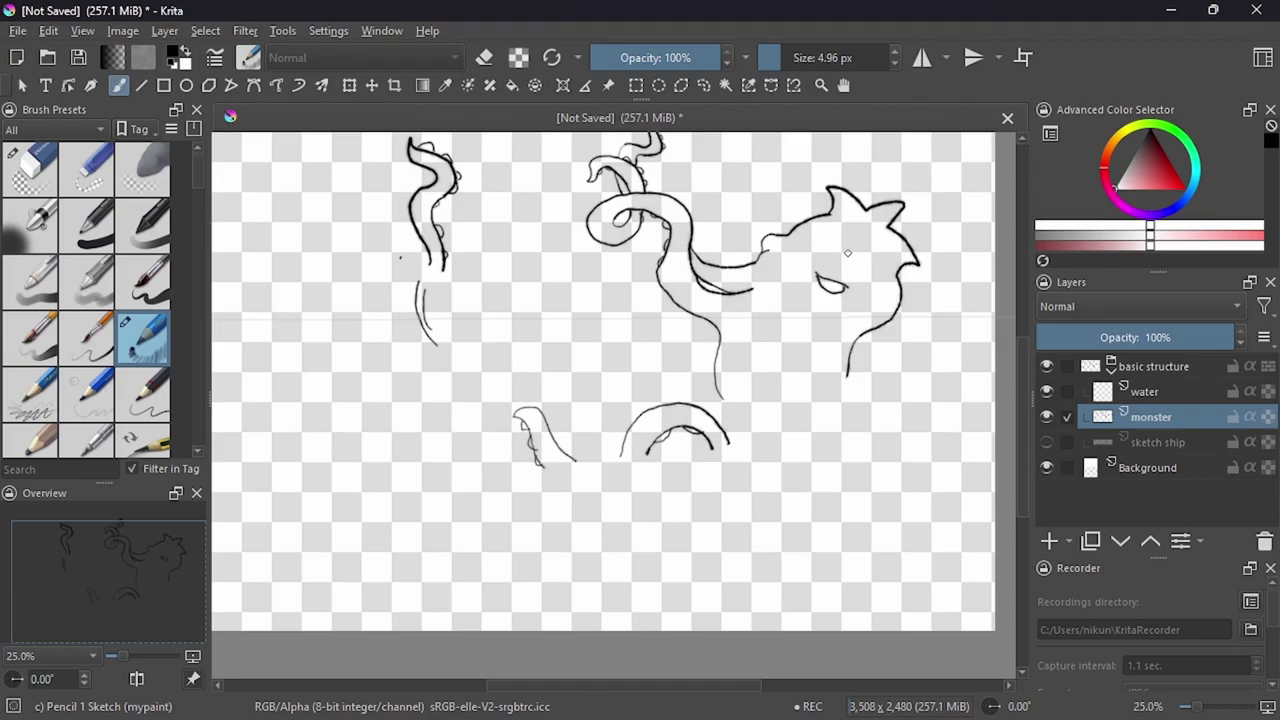
scroll(847, 253, up, 5)
scroll(791, 289, down, 1)
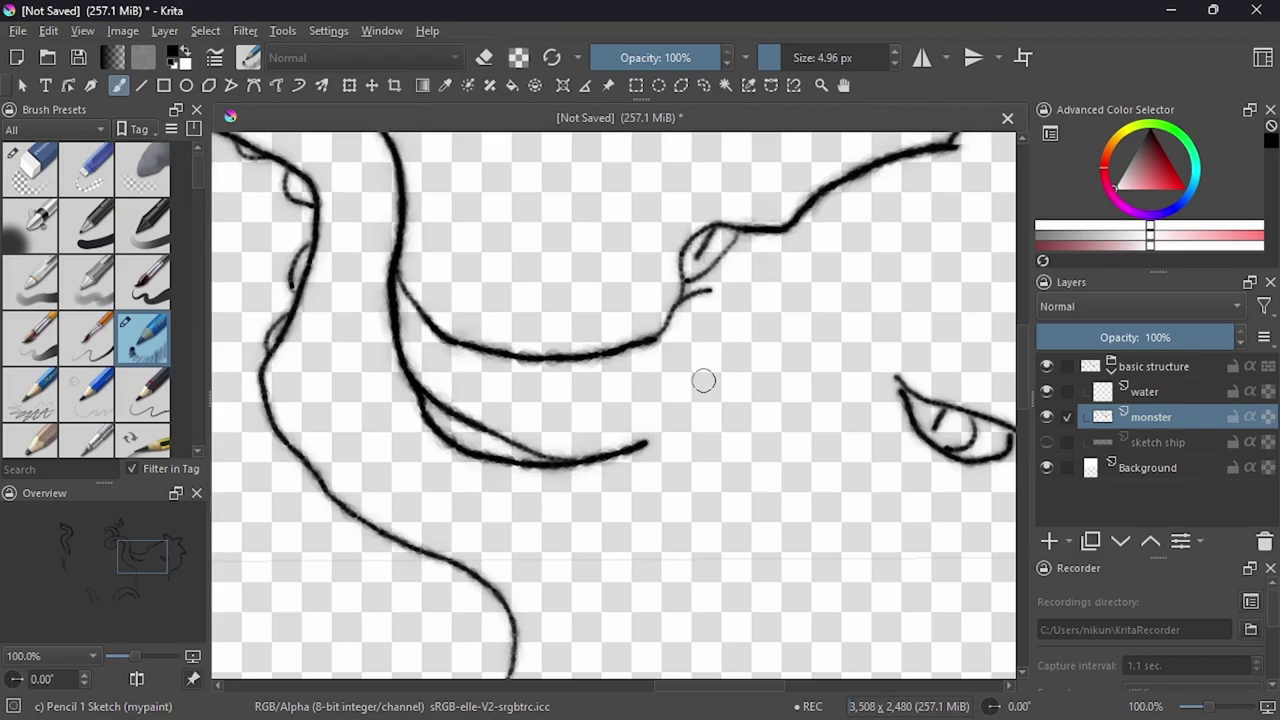
scroll(760, 360, down, 2)
scroll(761, 387, down, 2)
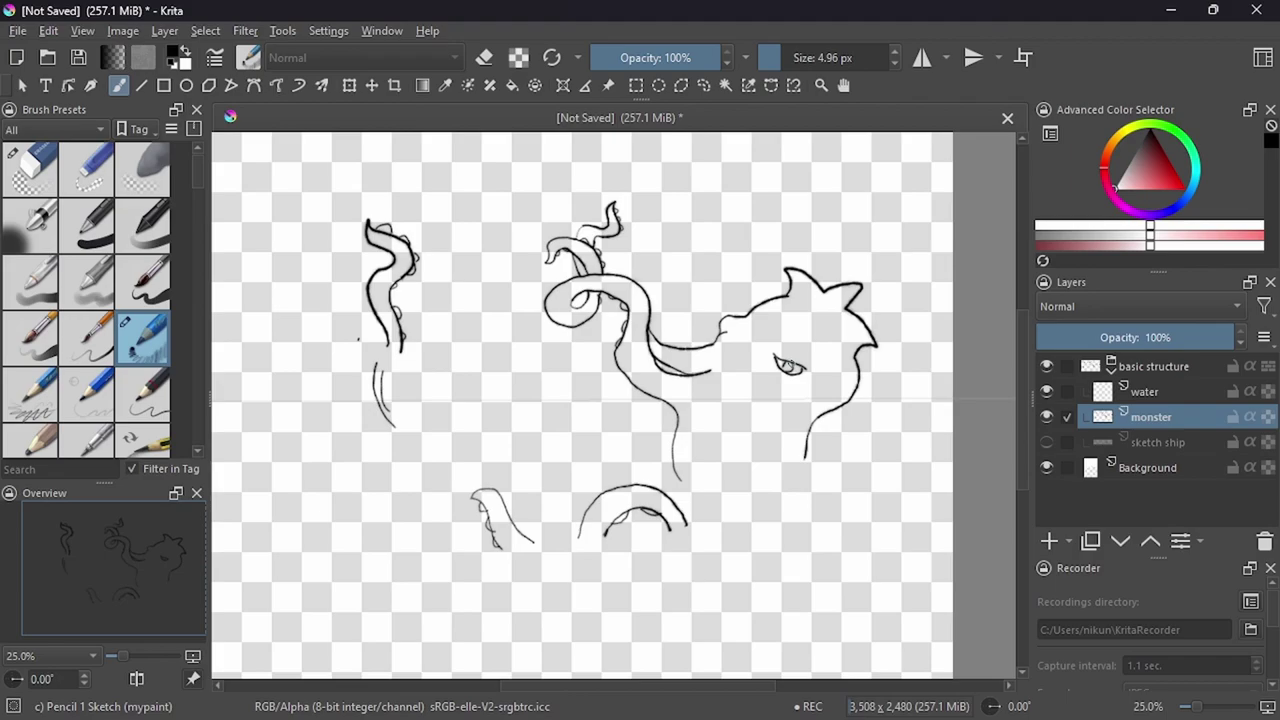
click(1046, 442)
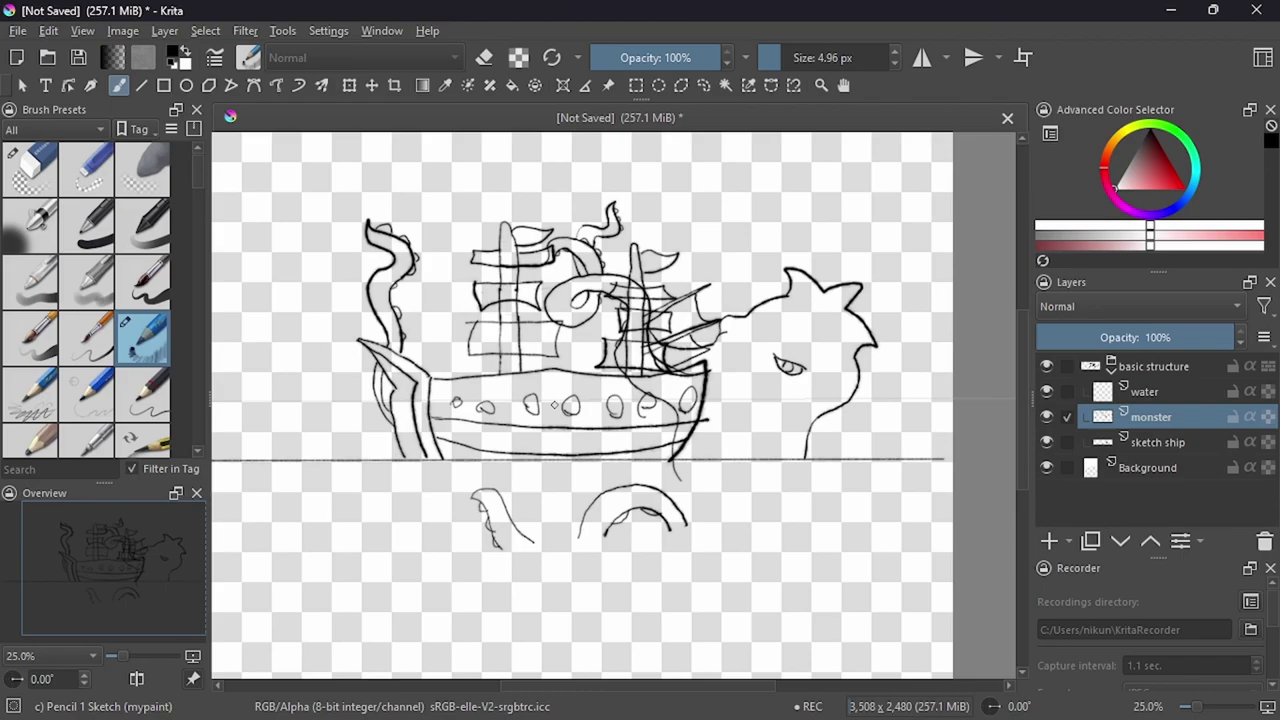
key(Page_Up)
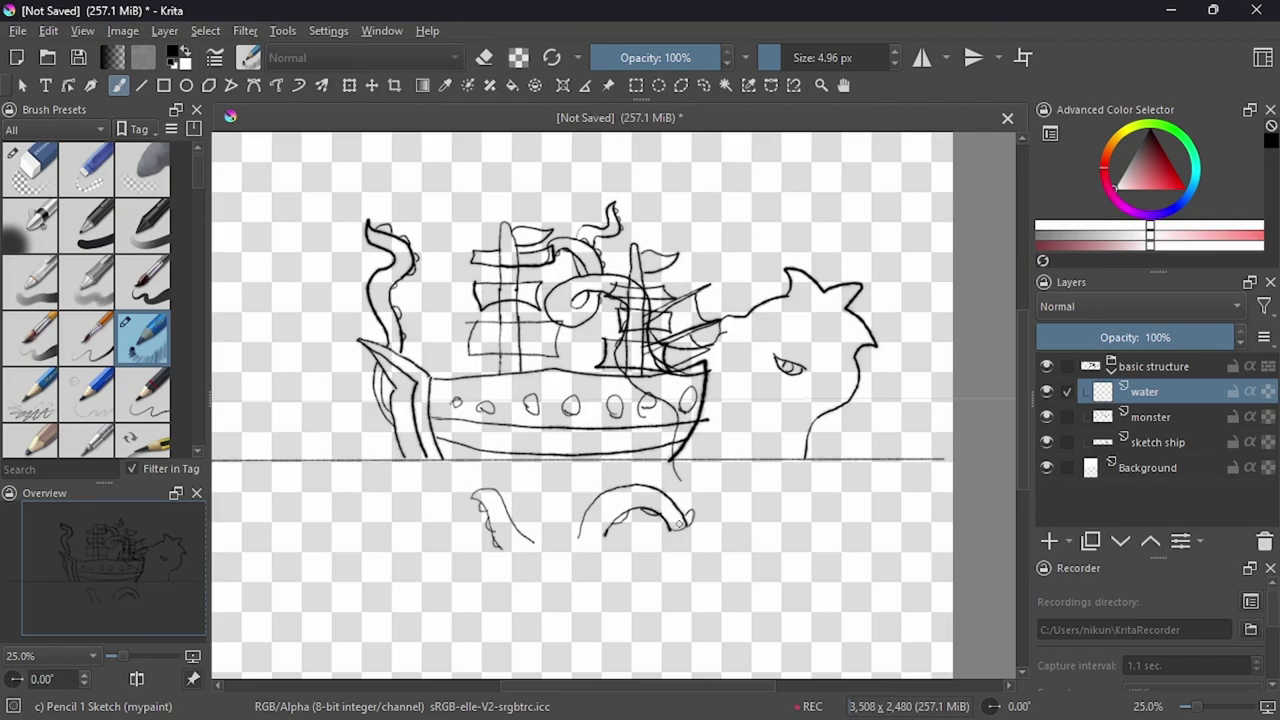
Zoom in and out around the horizon on the water layer to inspect the wave lines.
scroll(514, 609, up, 4)
scroll(514, 609, down, 4)
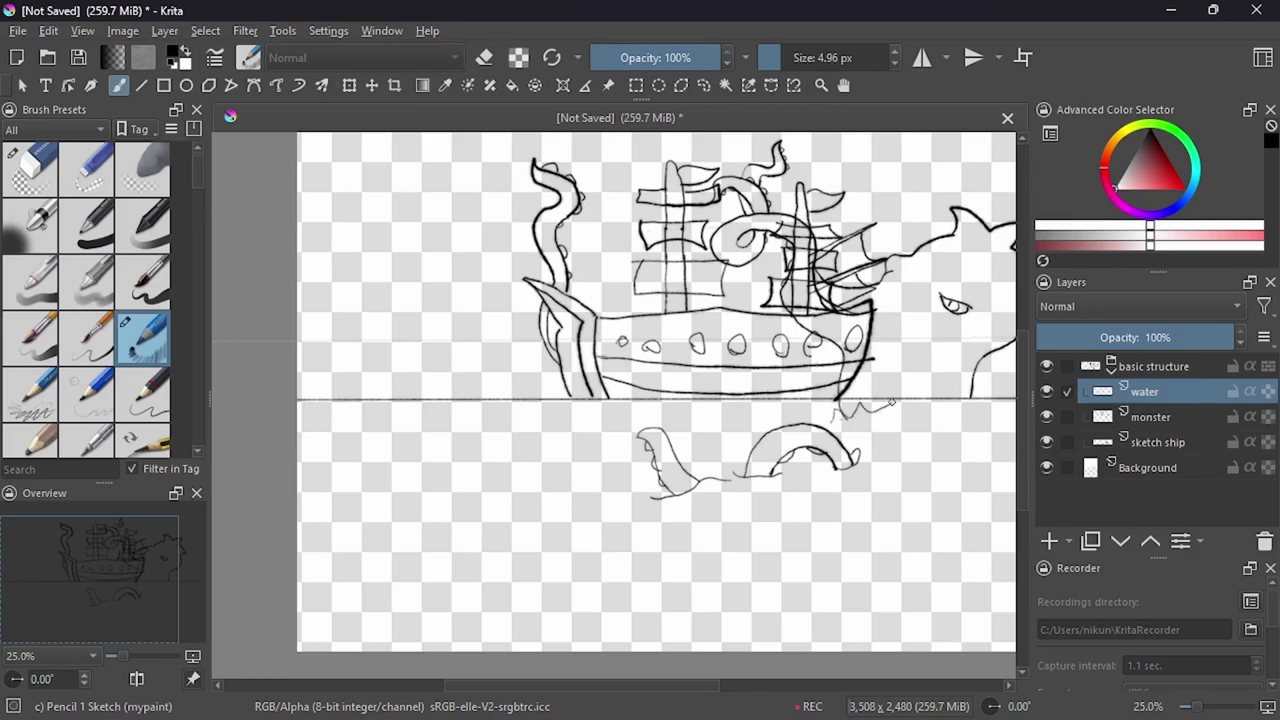
scroll(942, 392, down, 1)
scroll(860, 430, up, 2)
scroll(779, 460, up, 1)
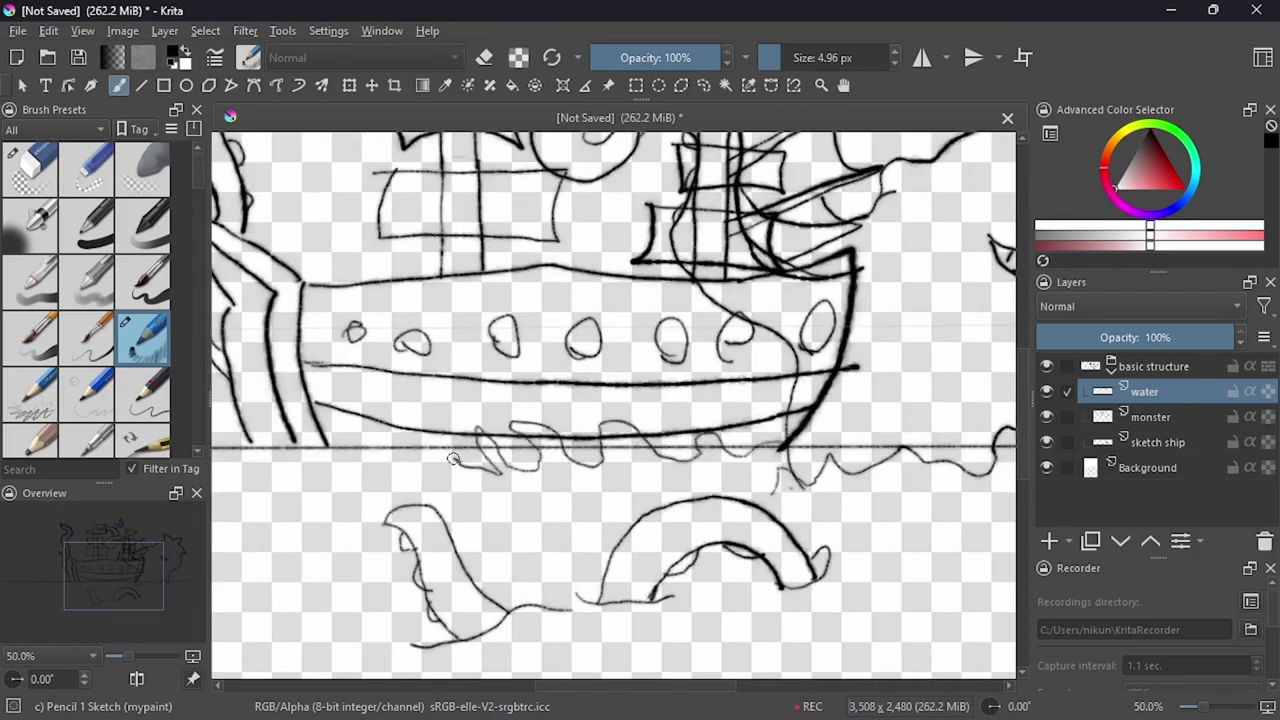
scroll(573, 440, down, 1)
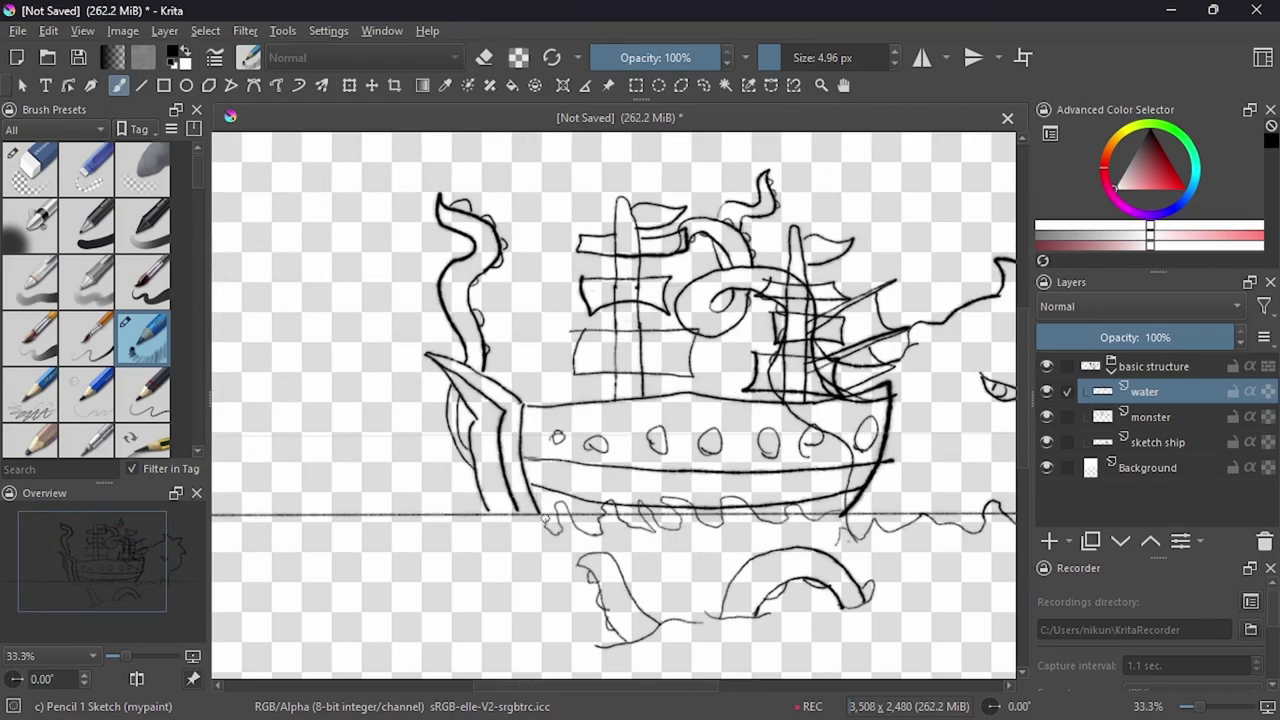
scroll(268, 548, down, 2)
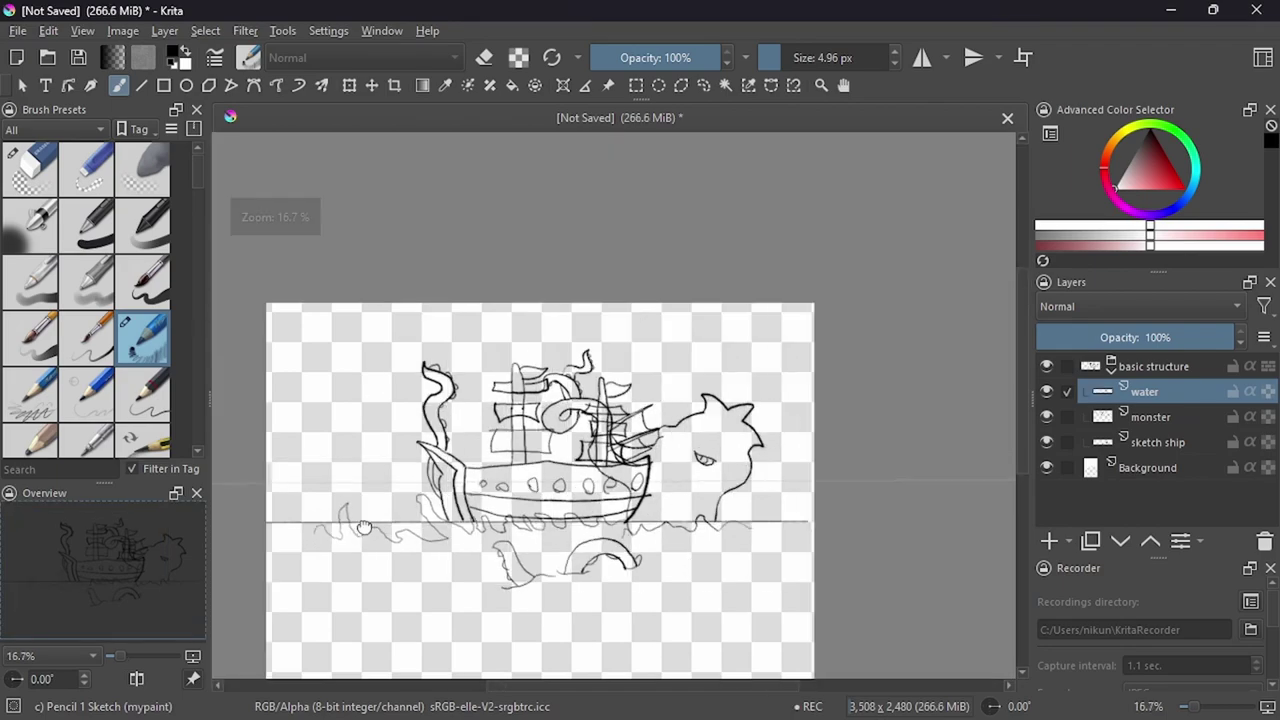
scroll(499, 497, down, 1)
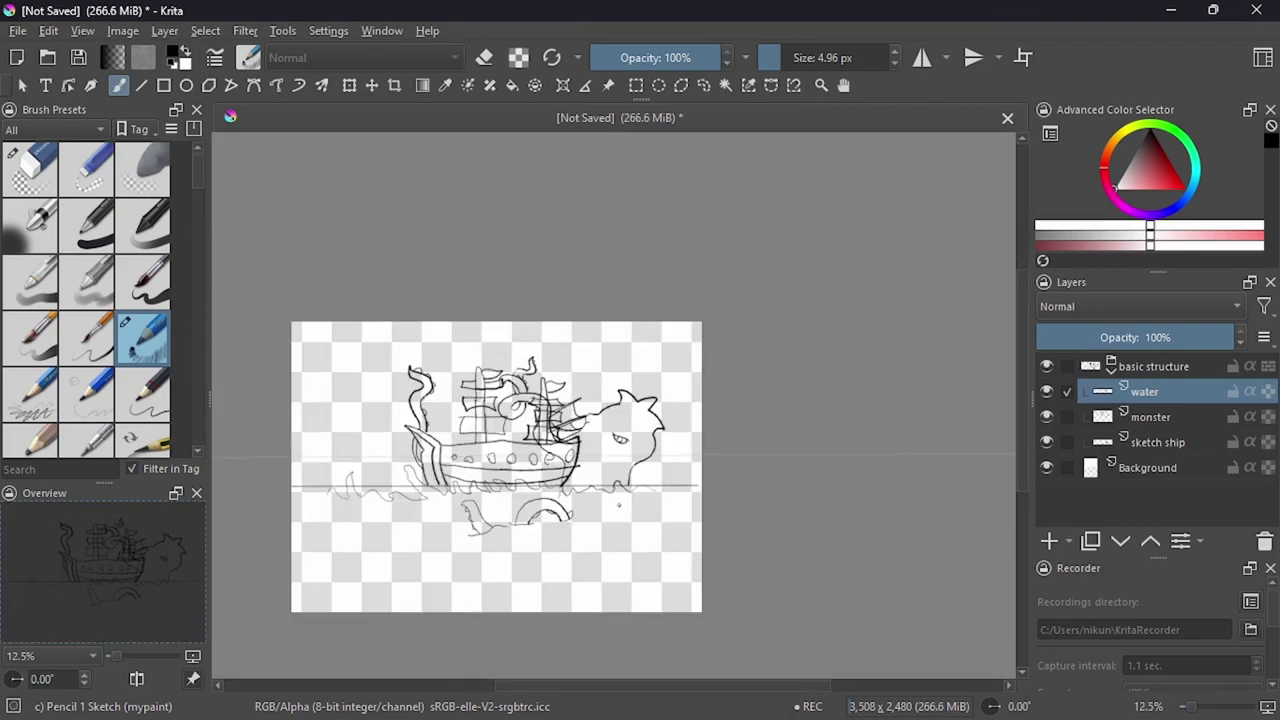
Rename the basic structure group to 'sketch' and the sketch ship layer to 'ship'.
double_click(1103, 367)
text(skt)
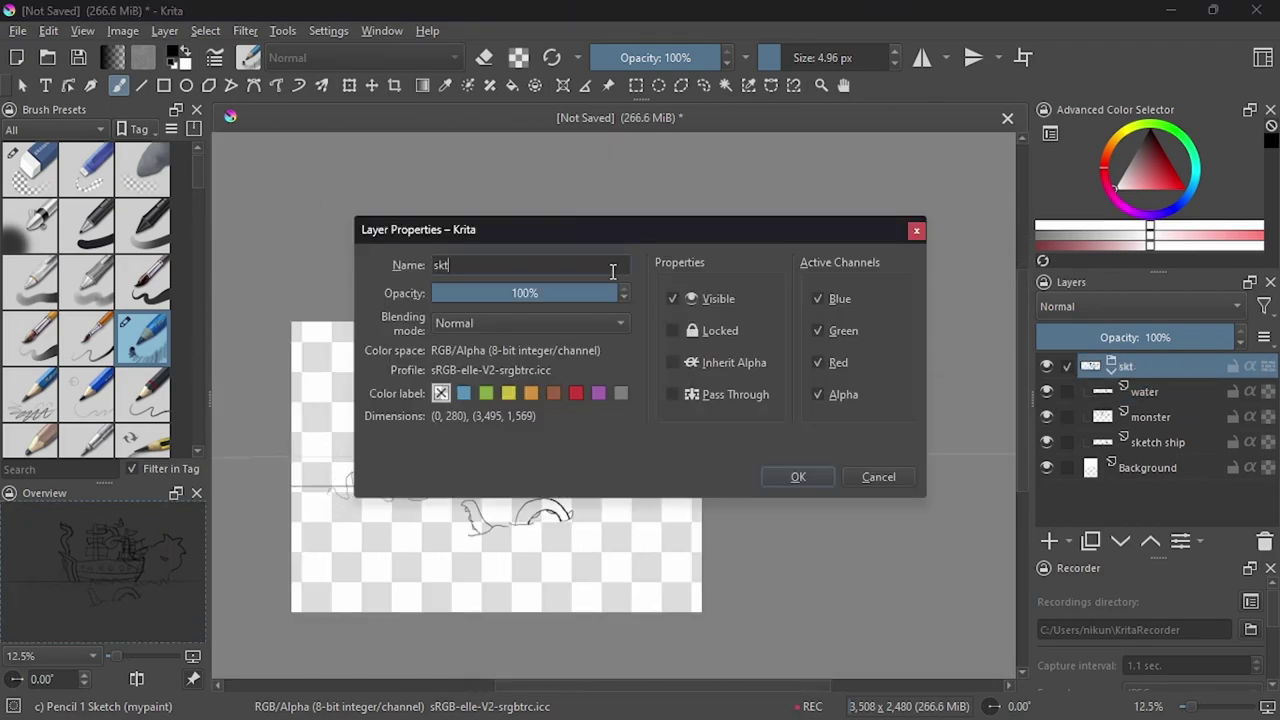
text(ch)
key(Return)
double_click(1103, 442)
text(ship)
key(Return)
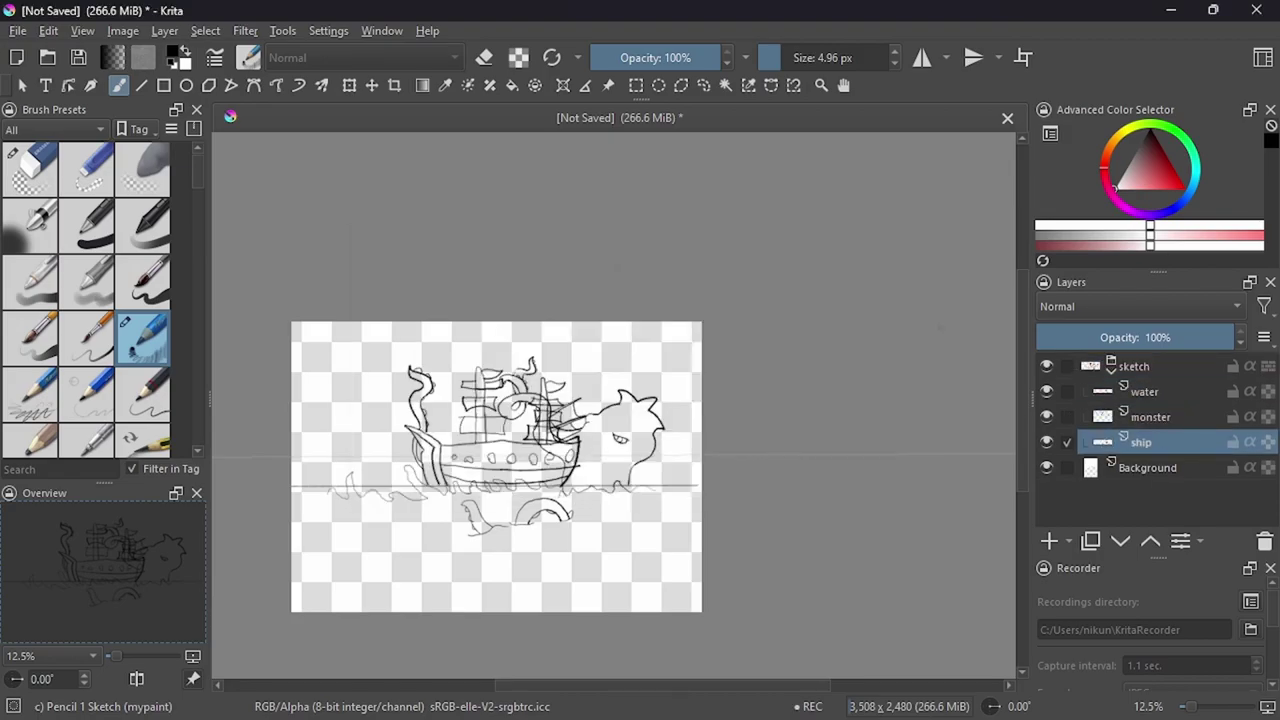
Add a new top-level group named 'guardian of the sea'.
scroll(620, 400, up, 2)
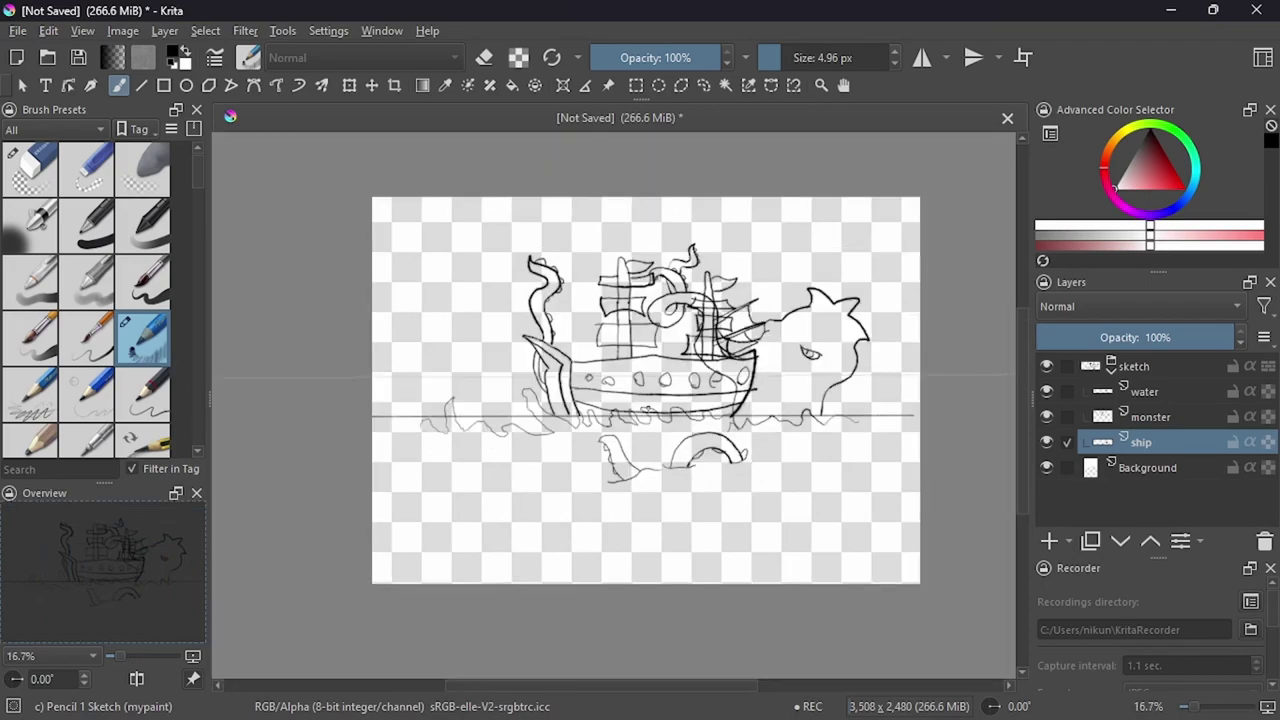
click(1111, 366)
key(ctrl+g)
key(F3)
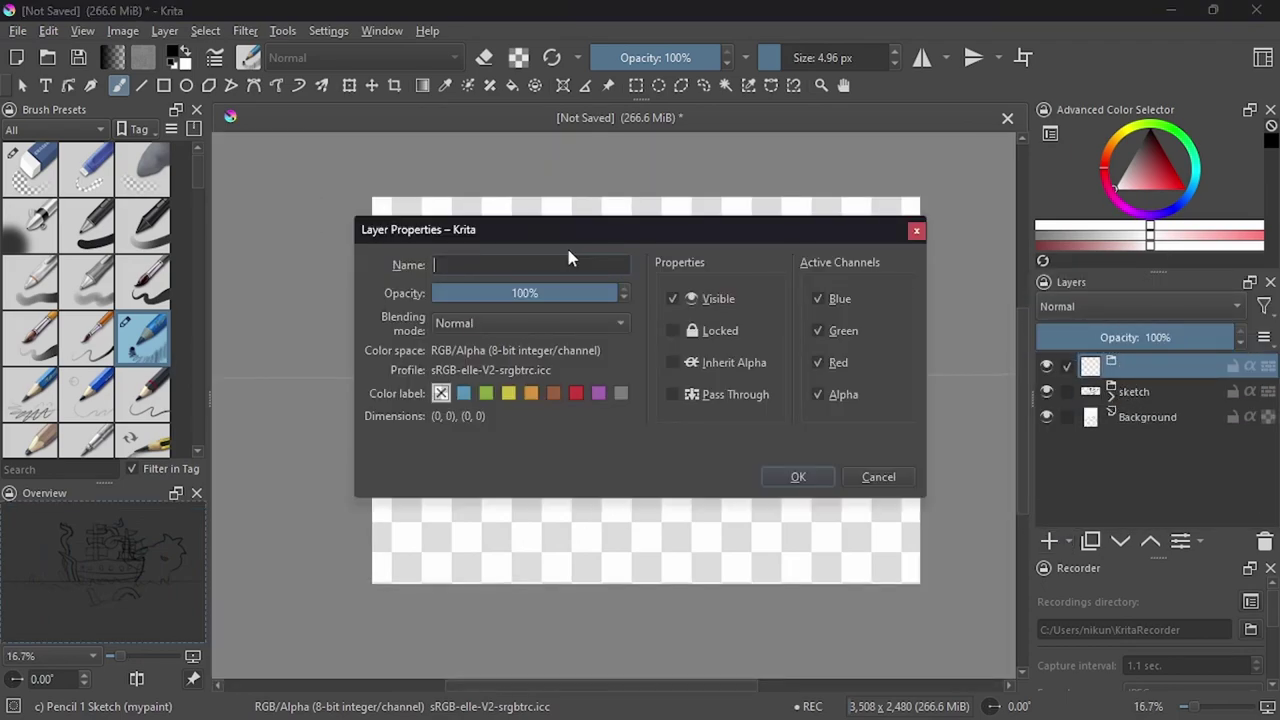
text(guardian of the sea)
key(Return)
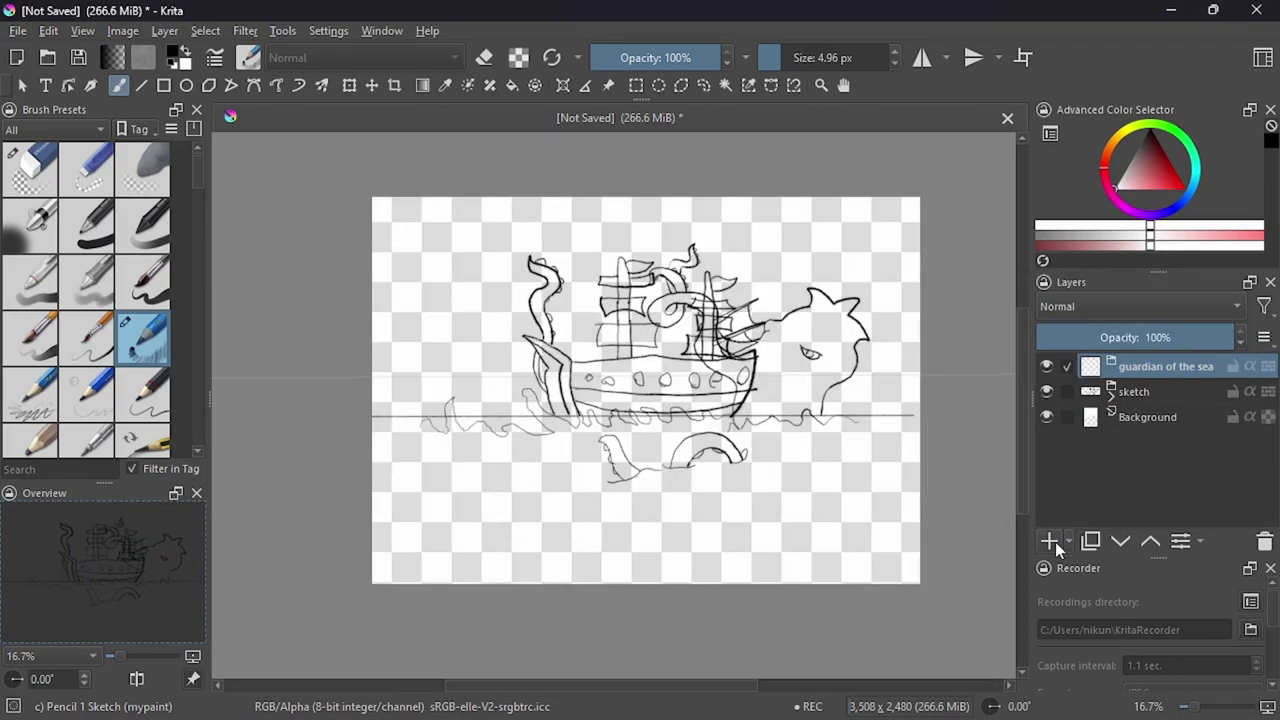
Add a 'lineart' group with a 'ship' paint layer, and hide the monster and water sketches.
click(1052, 541)
key(F3)
text(li)
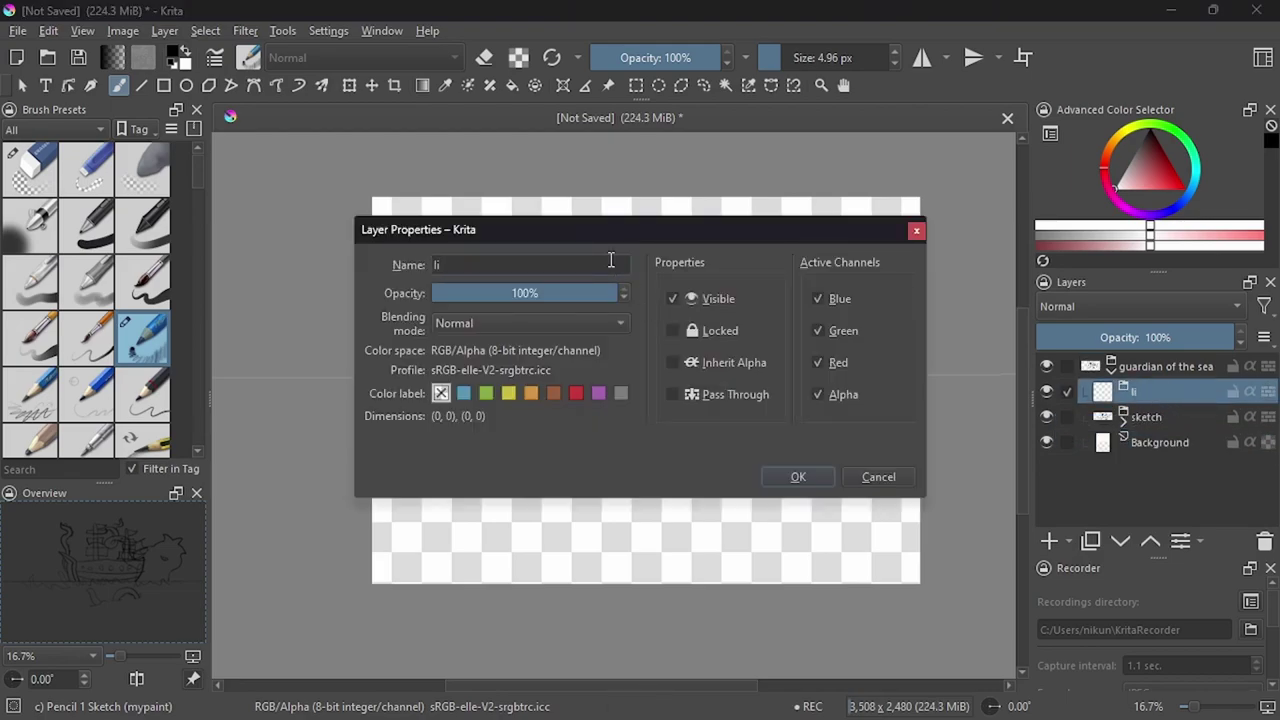
text(neart)
key(Return)
click(1051, 542)
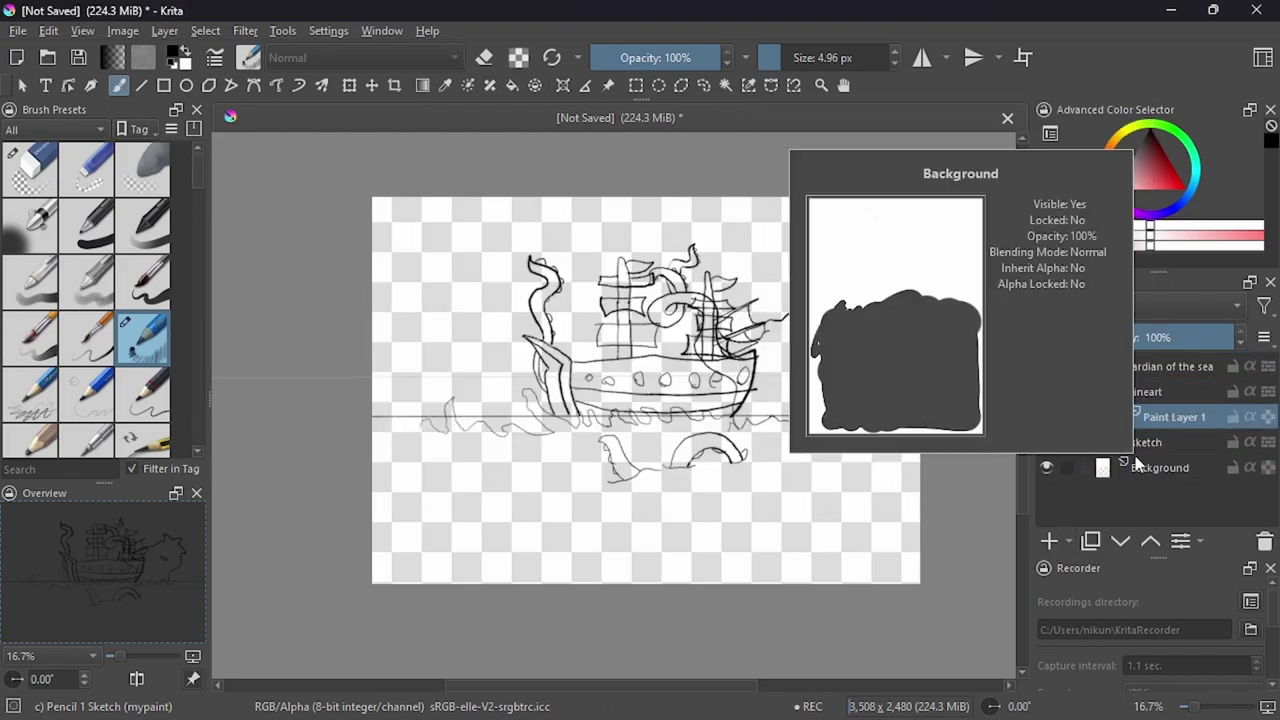
click(1046, 492)
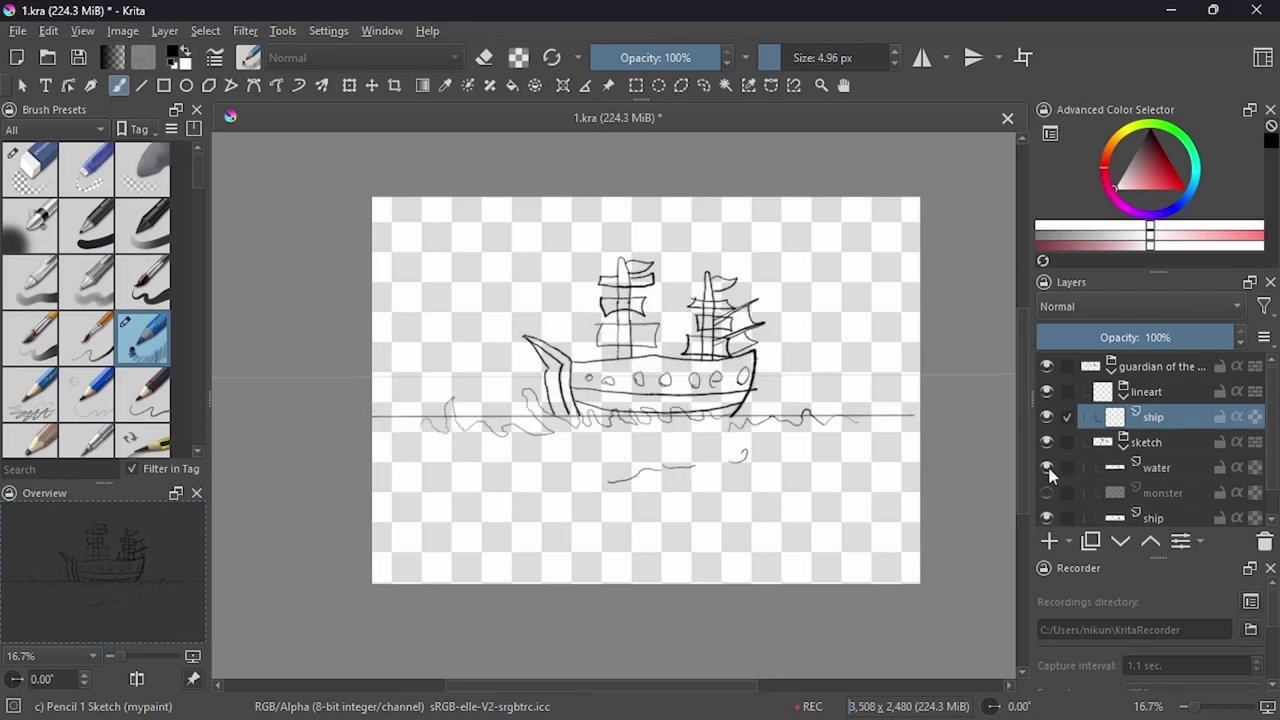
click(1047, 468)
Collapse the sketch group, fade its lines, and select the ship lineart layer with an inking brush.
click(1123, 438)
click(1070, 437)
scroll(743, 407, up, 3)
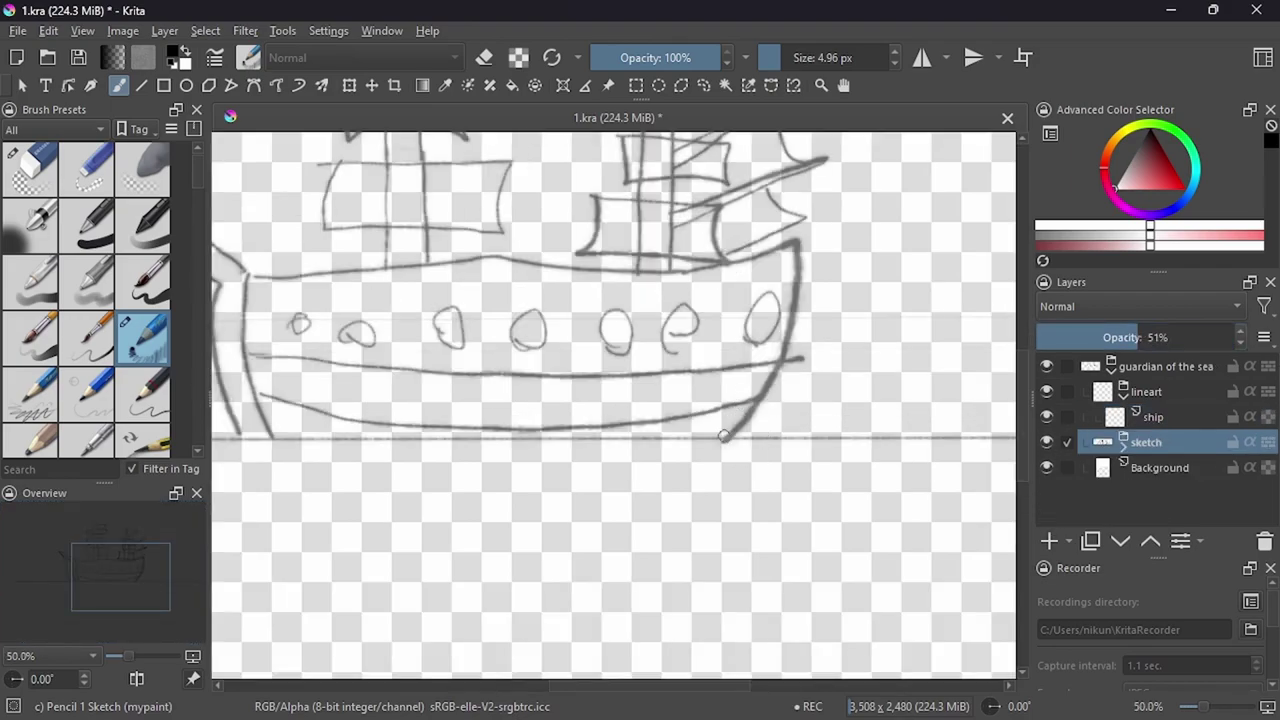
key(Page_Up)
key(slash)
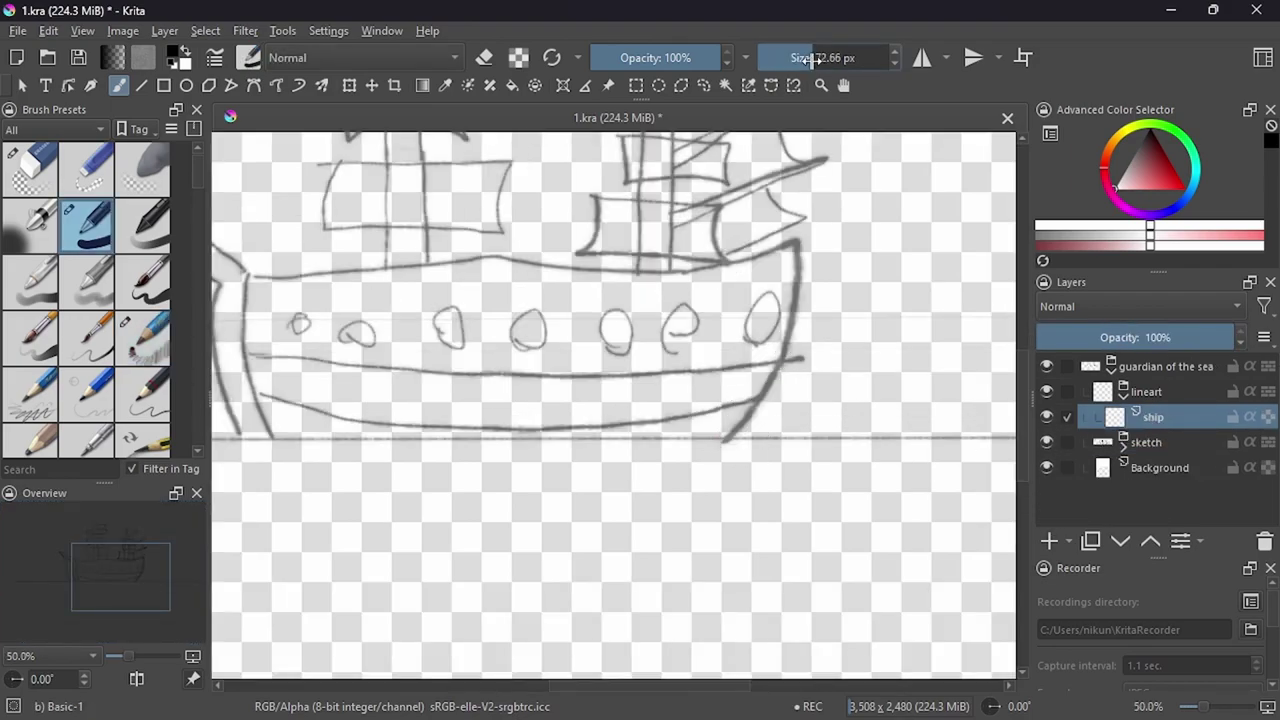
key(Page_Down)
key(Page_Up)
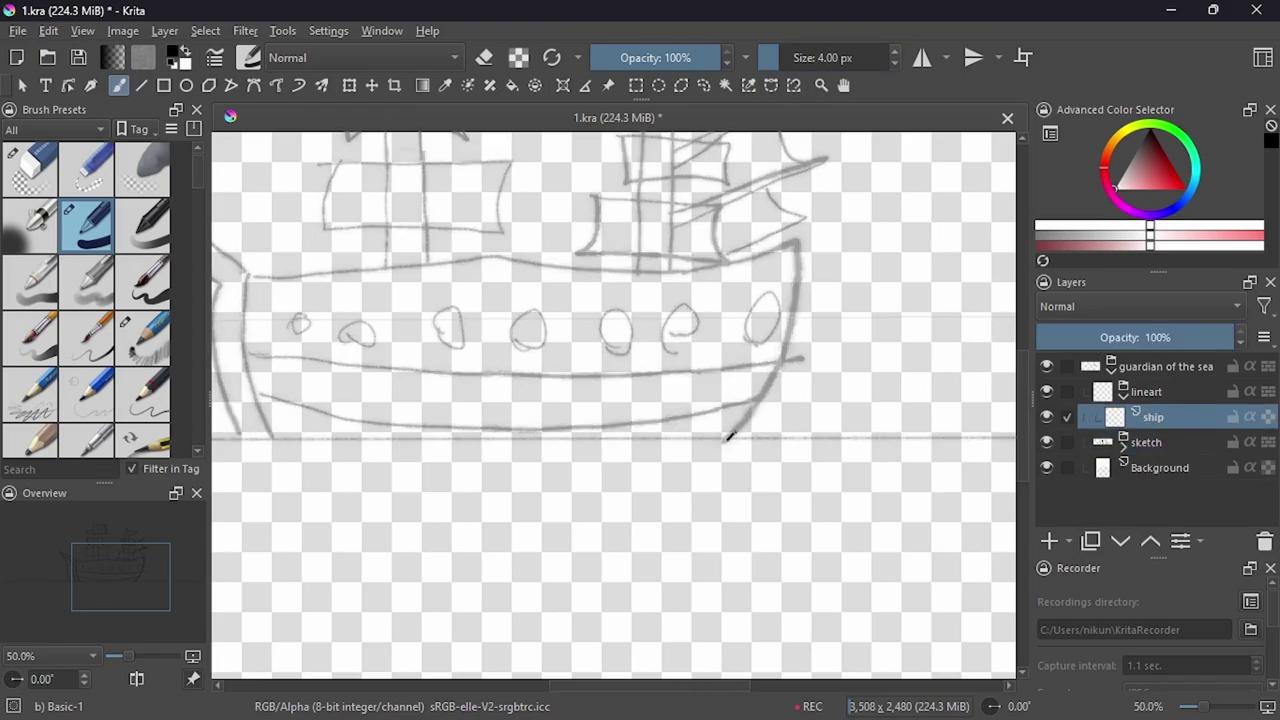
Undo a trial stern stroke and place a two-point perspective guide on the horizon.
drag(781, 328, 796, 244)
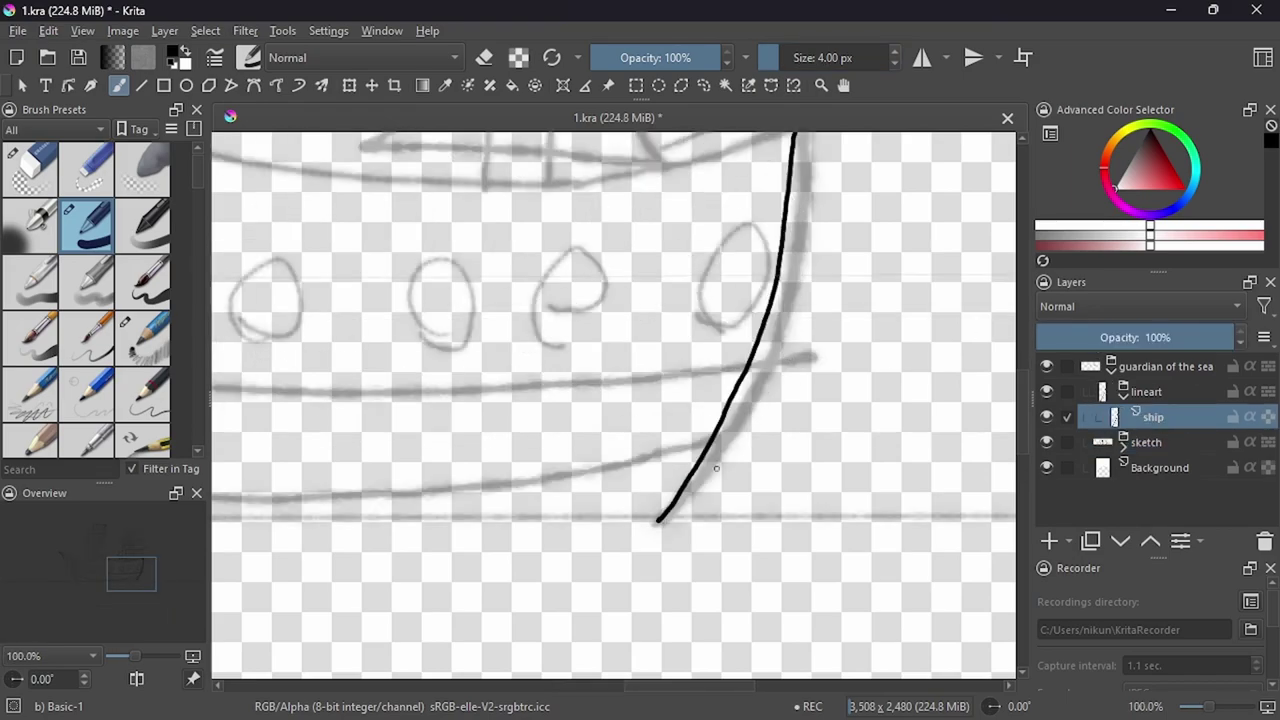
key(ctrl+z)
key(v)
scroll(569, 177, down, 3)
scroll(569, 177, down, 1)
key(ctrl+t)
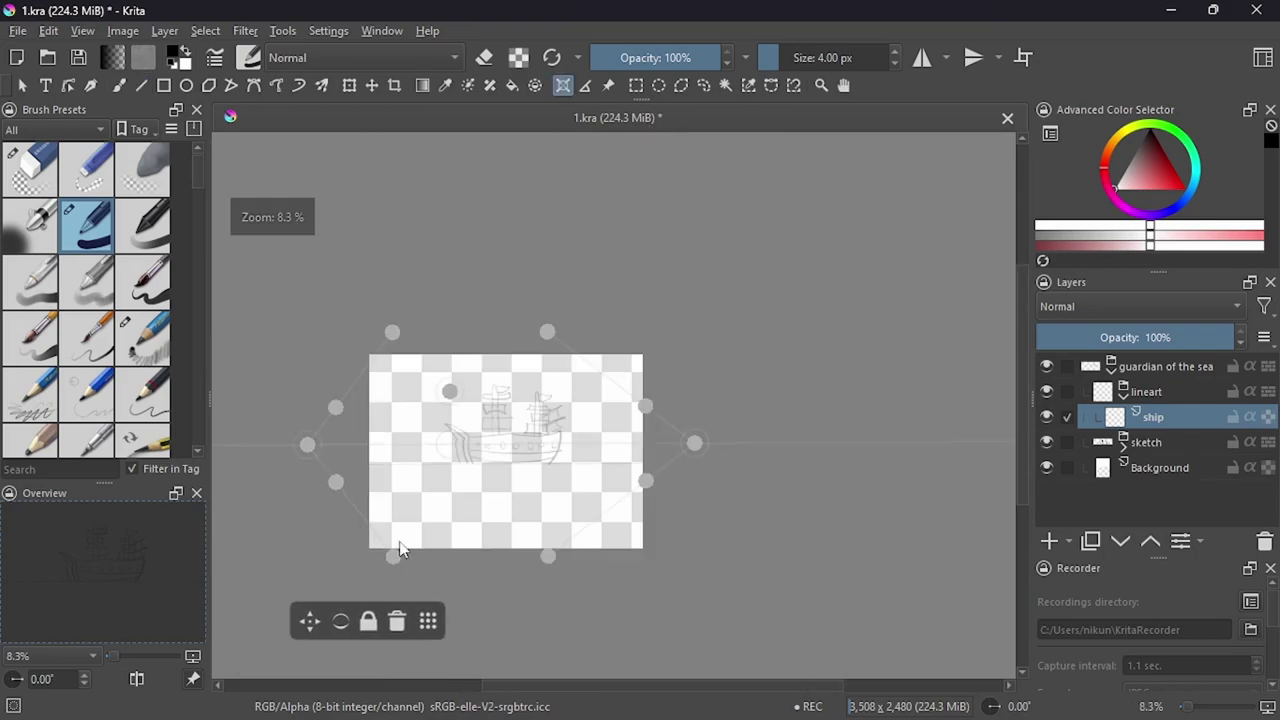
click(320, 417)
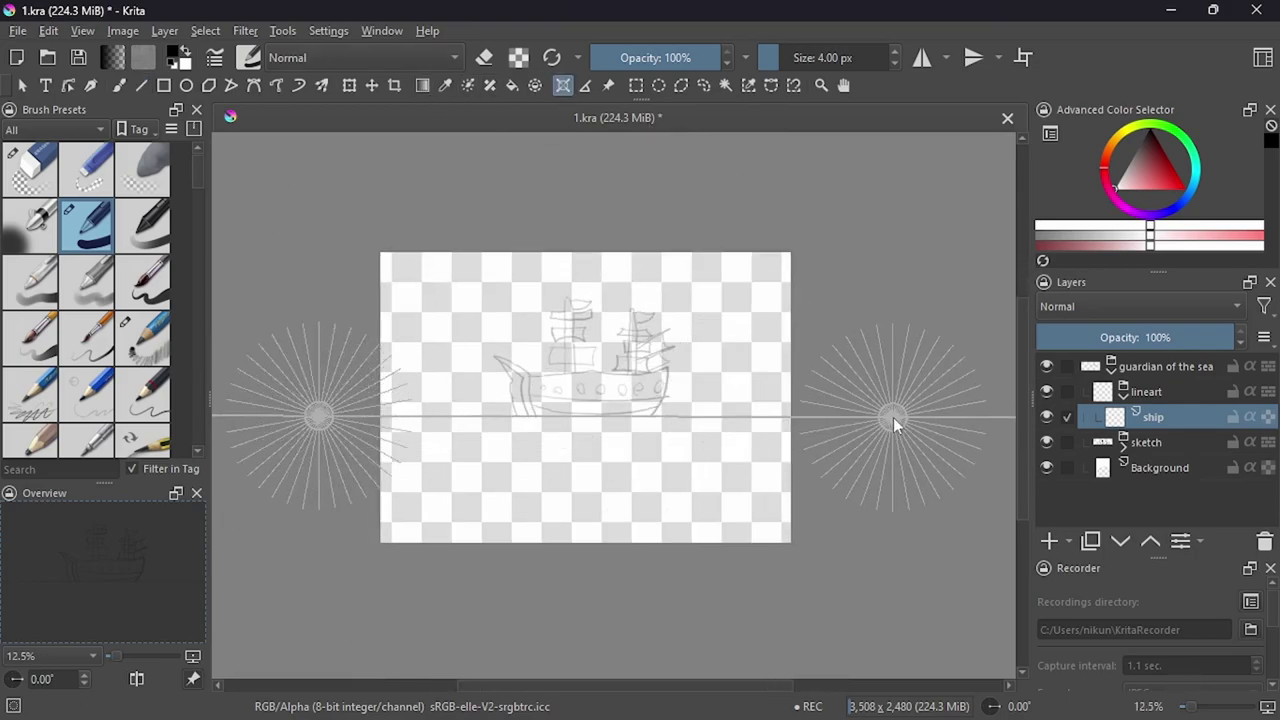
click(893, 417)
click(435, 345)
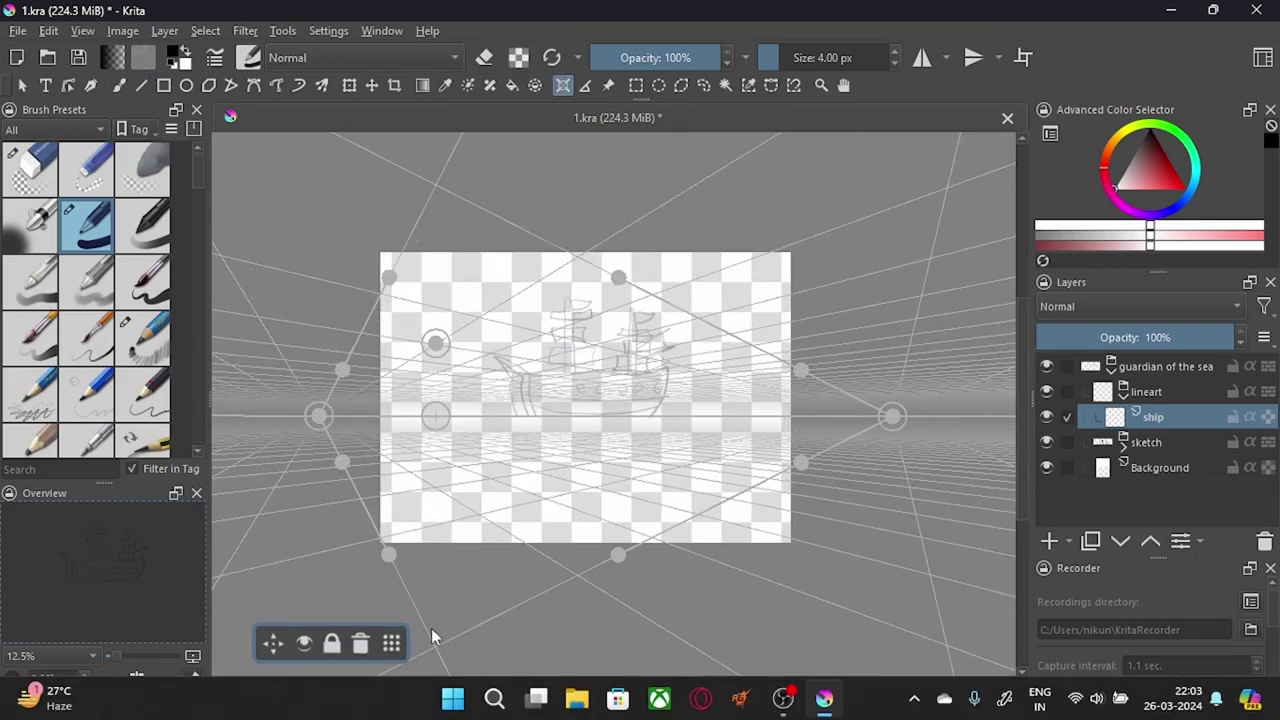
Ink two straight line segments along the ship's stern.
key(b)
scroll(676, 416, up, 5)
key(v)
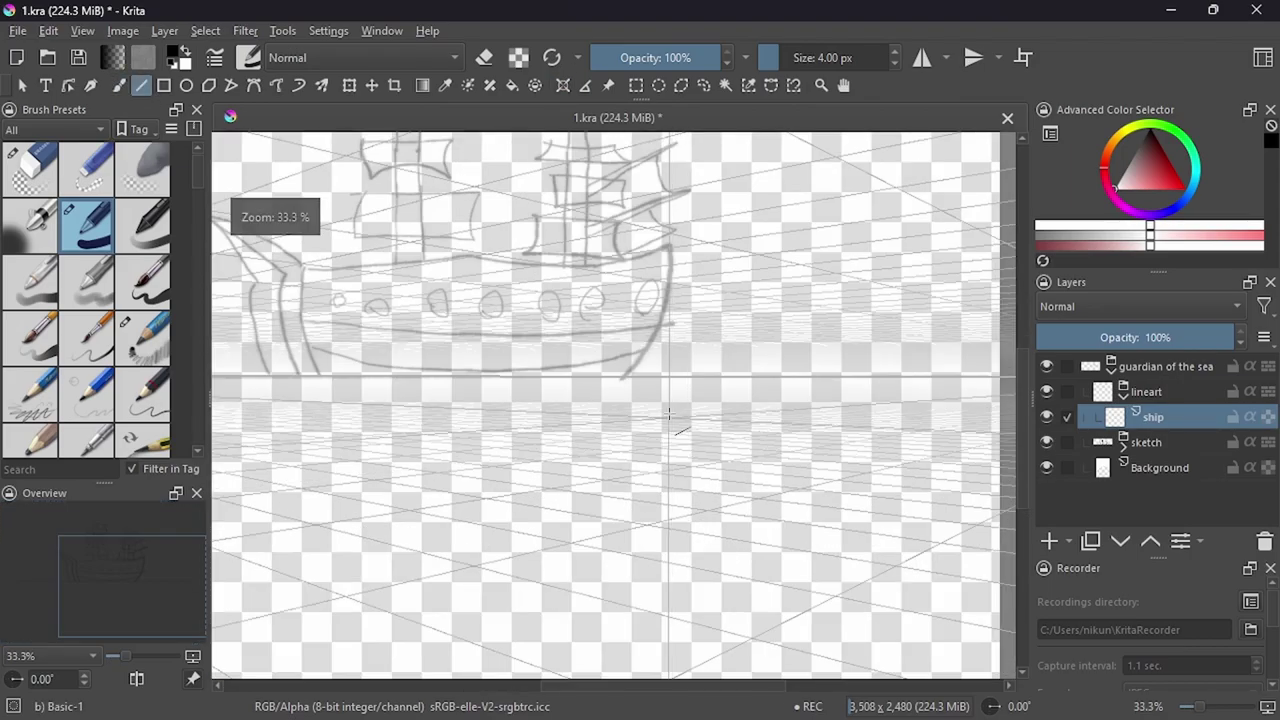
mouse_move(600, 388)
mouse_down()
mouse_move(686, 203)
mouse_move(692, 135)
mouse_up()
scroll(690, 140, down, 3)
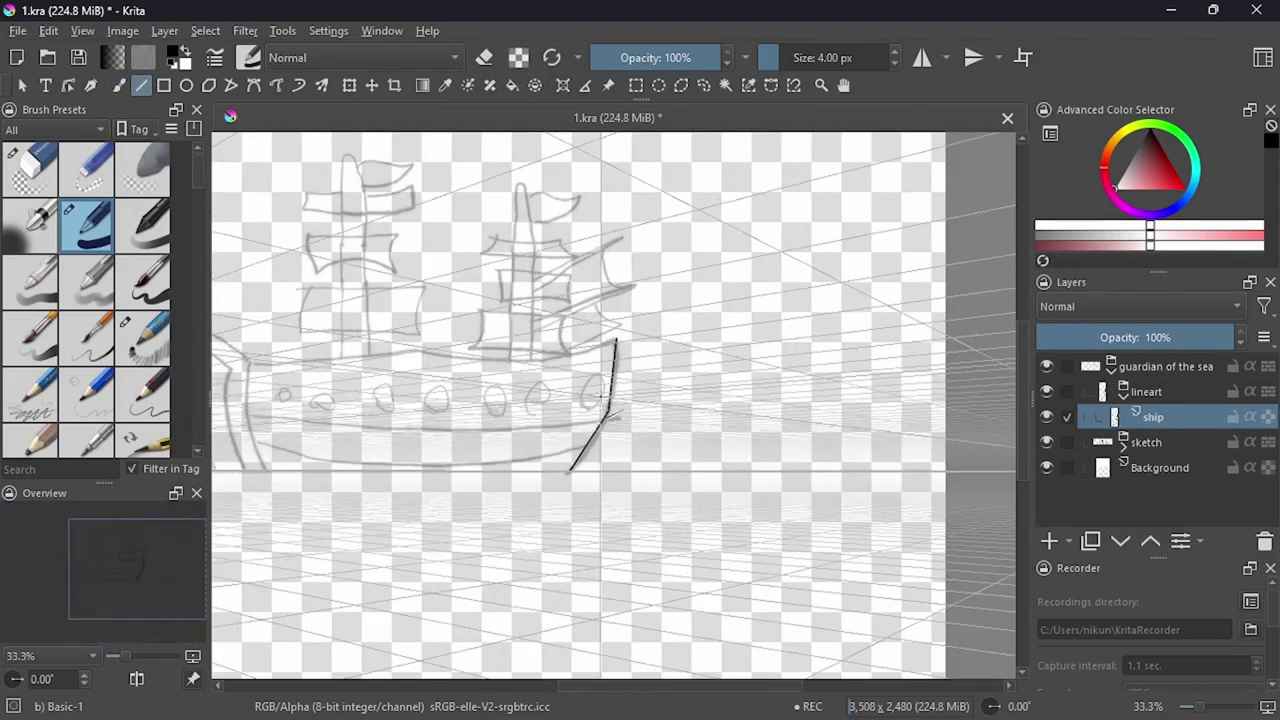
drag(475, 497, 423, 343)
scroll(469, 383, up, 2)
scroll(423, 343, down, 2)
scroll(517, 483, up, 2)
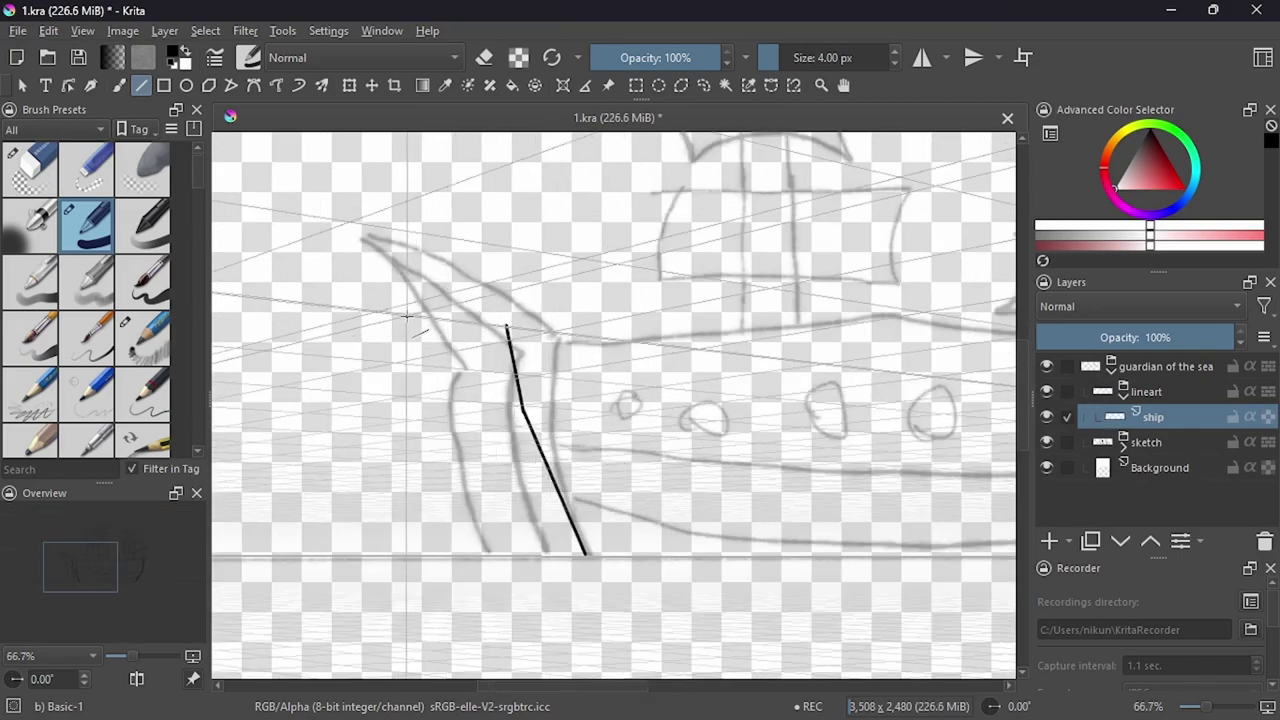
Draw two straight bow lines joined by a top line, then undo them.
mouse_move(477, 330)
mouse_down()
mouse_move(513, 557)
mouse_move(512, 539)
mouse_up()
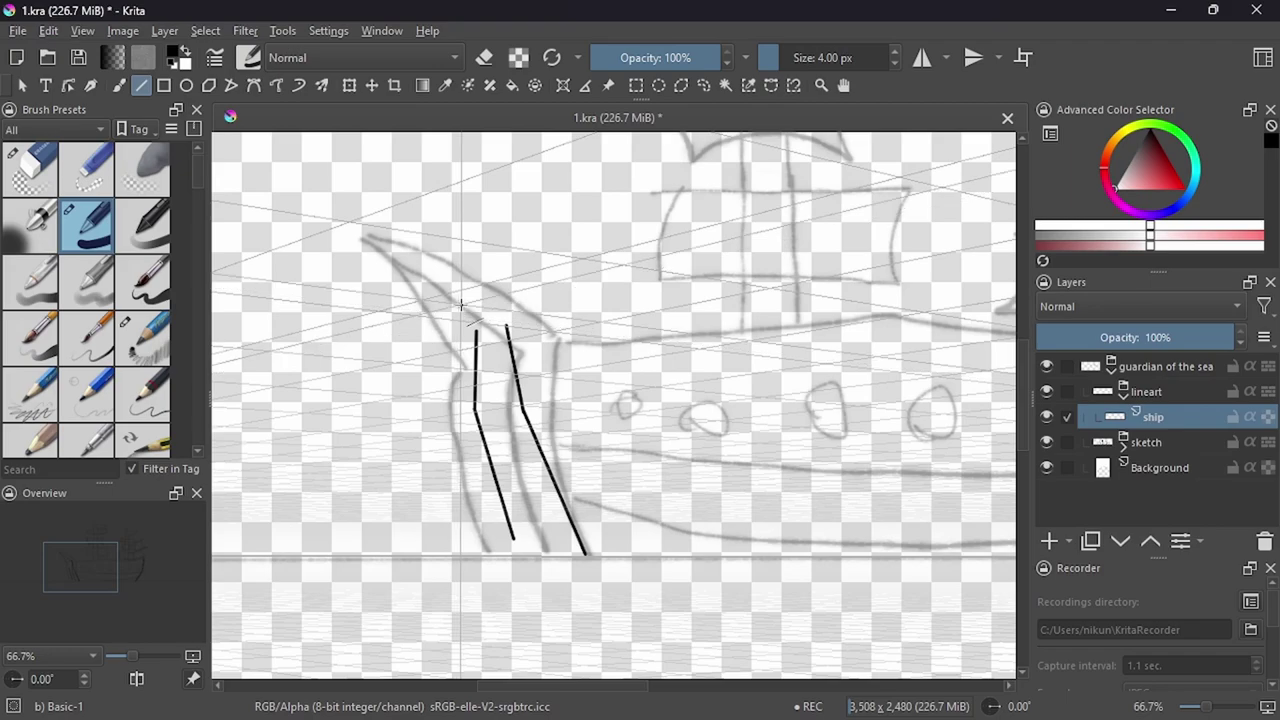
mouse_move(447, 333)
mouse_down()
mouse_move(418, 416)
mouse_move(460, 552)
mouse_up()
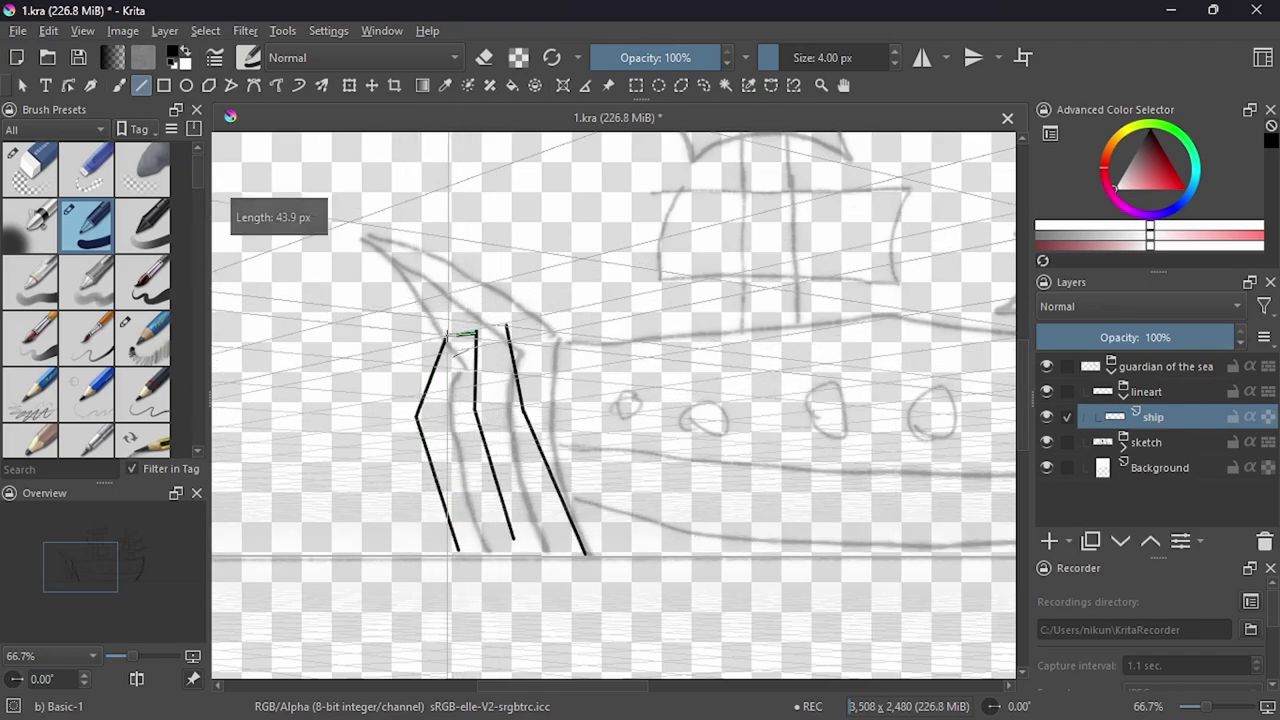
drag(447, 333, 507, 327)
drag(418, 416, 480, 413)
key(ctrl+z)
key(ctrl+z)
key(ctrl+z)
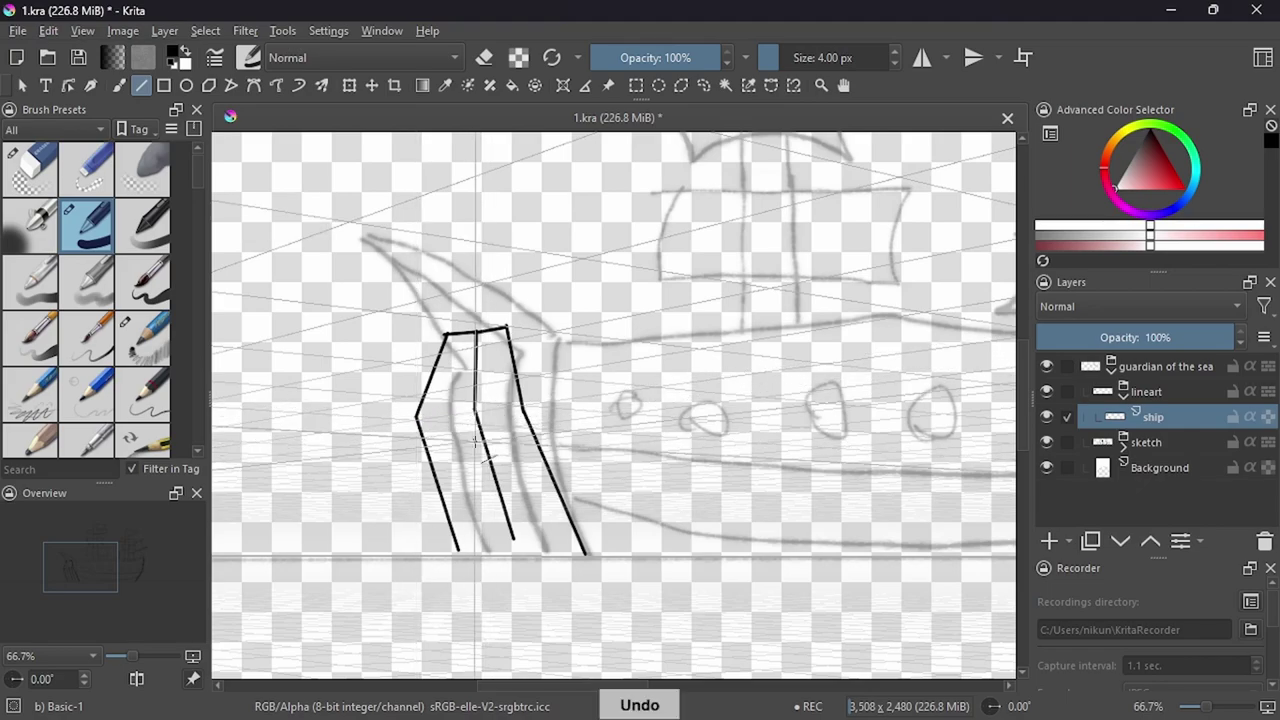
key(ctrl+z)
key(ctrl+z)
key(ctrl+z)
Ink one straight black line down the bow edge, discarding the extra segment.
drag(511, 355, 549, 554)
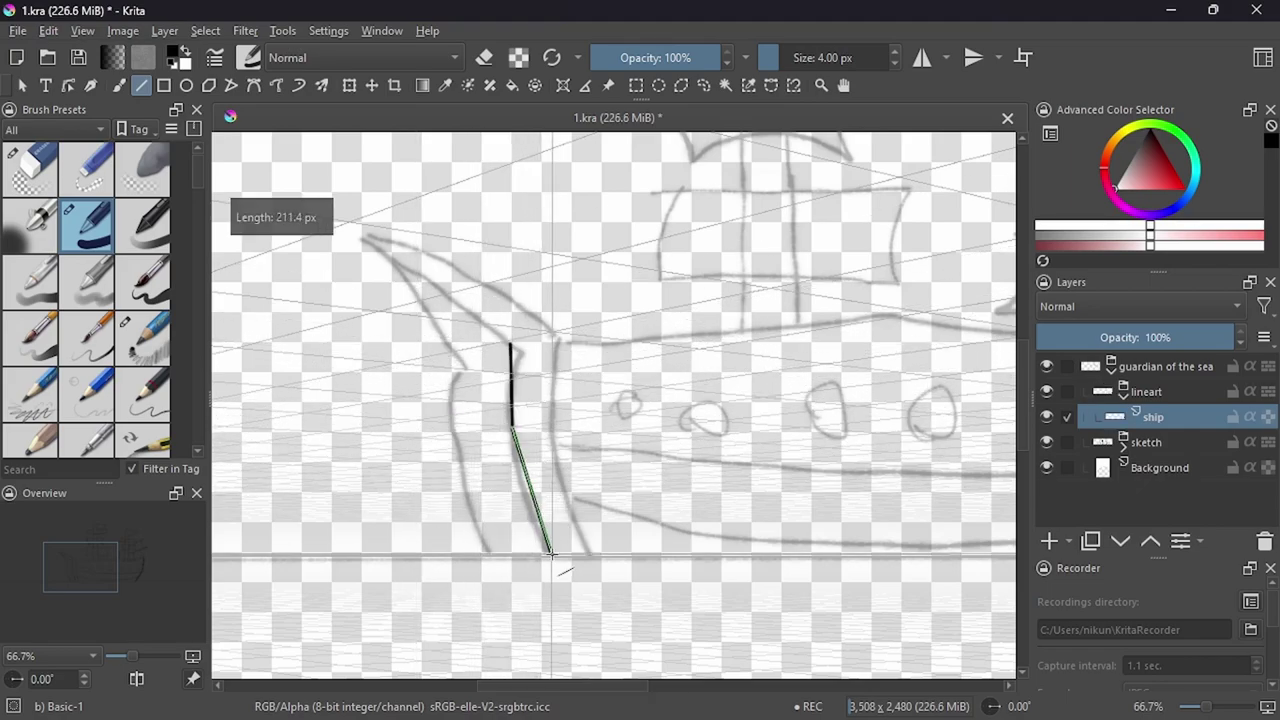
drag(487, 348, 457, 432)
key(ctrl+z)
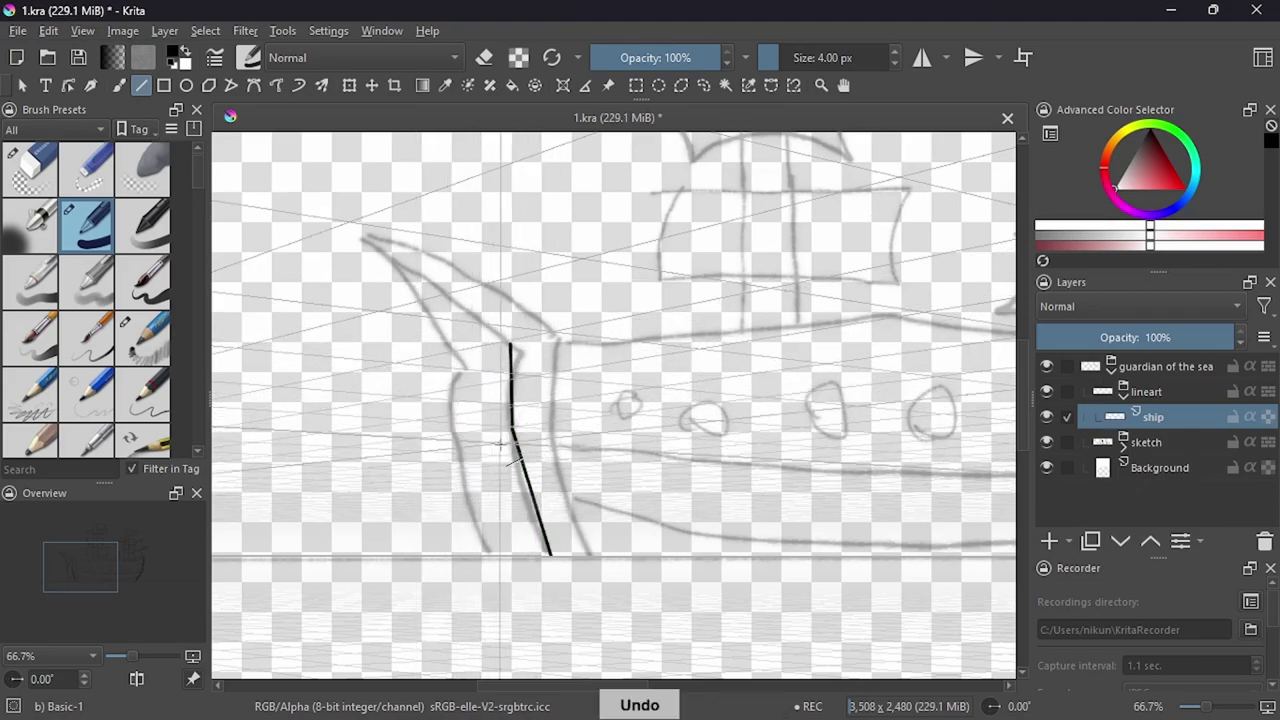
scroll(551, 155, down, 7)
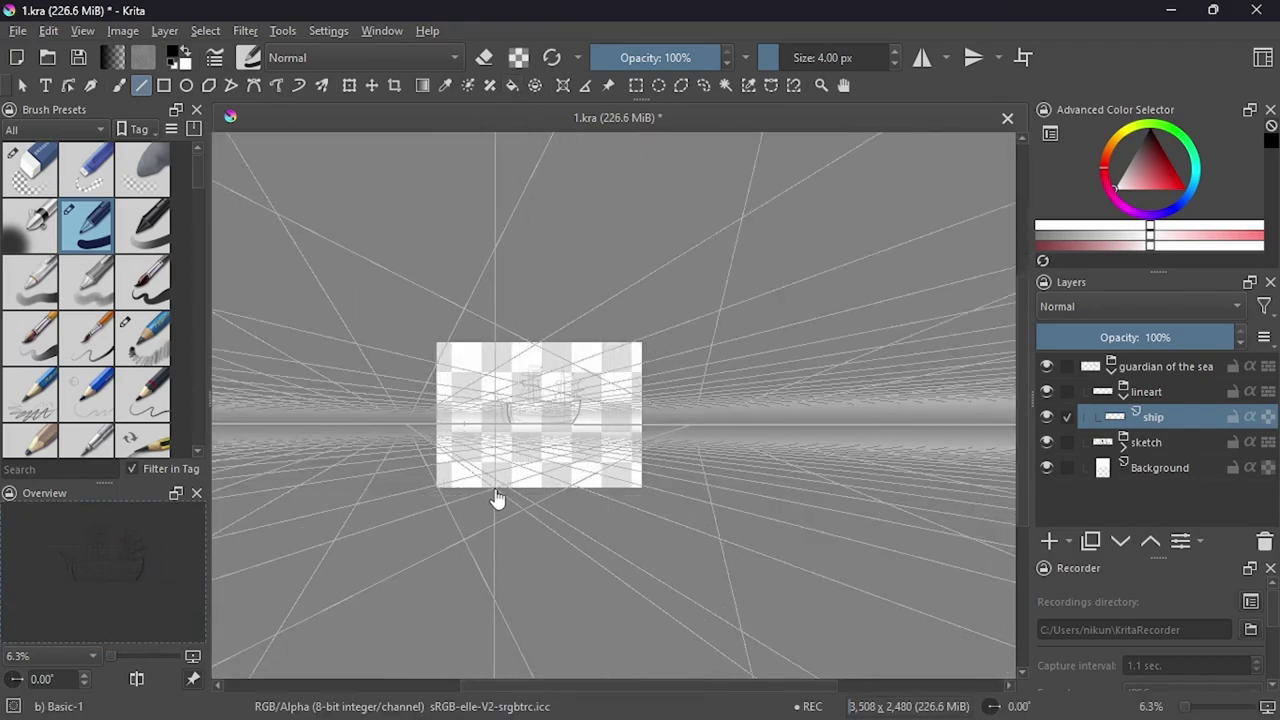
Paint the entire Background layer white with a large brush.
key(1)
drag(506, 243, 563, 471)
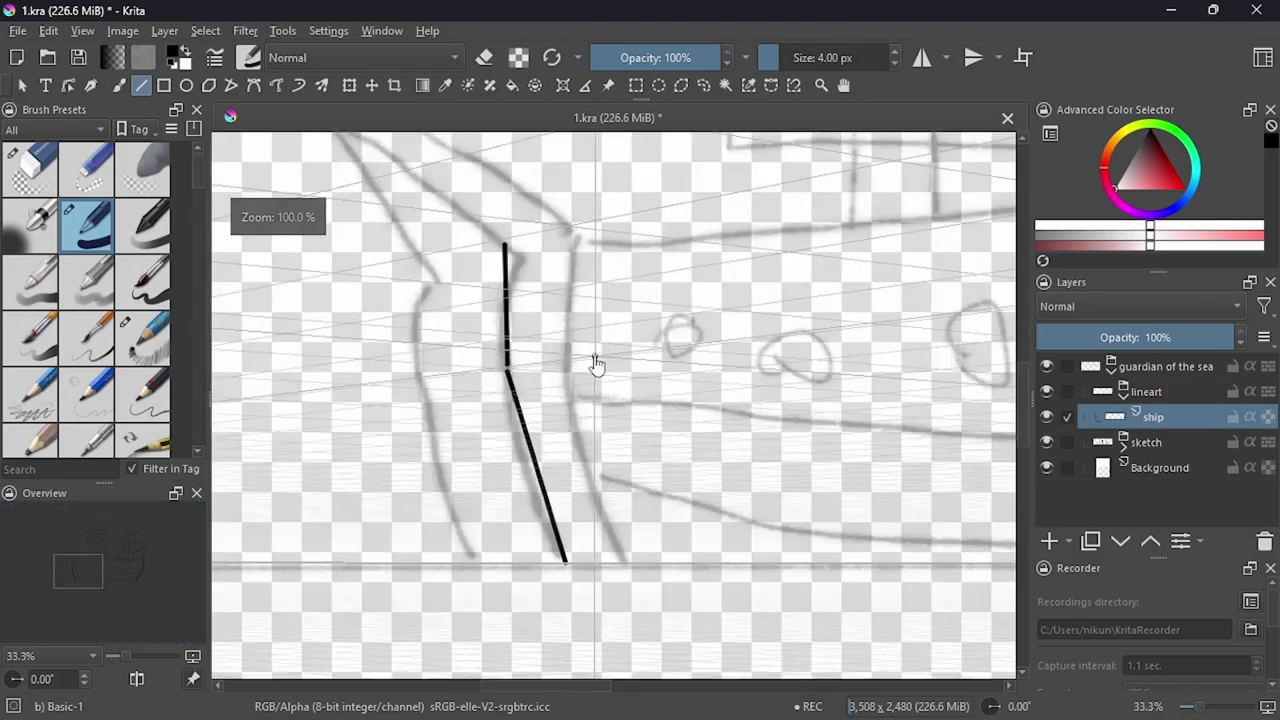
key(ctrl+z)
key(Page_Down)
key(Page_Down)
drag(629, 155, 664, 133)
scroll(450, 347, down, 5)
key(b)
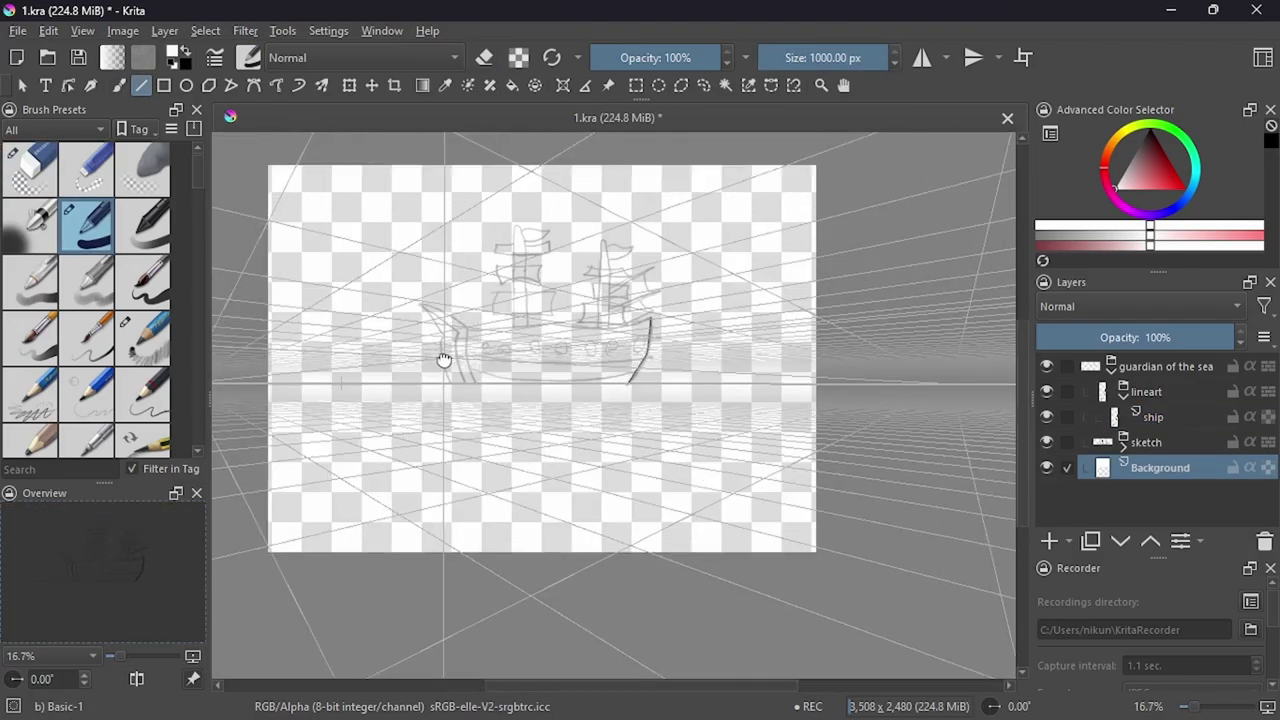
key(x)
drag(320, 470, 748, 243)
Set the brush back to 4 px, return to the ship layer, and remove the bow stroke.
scroll(745, 243, up, 5)
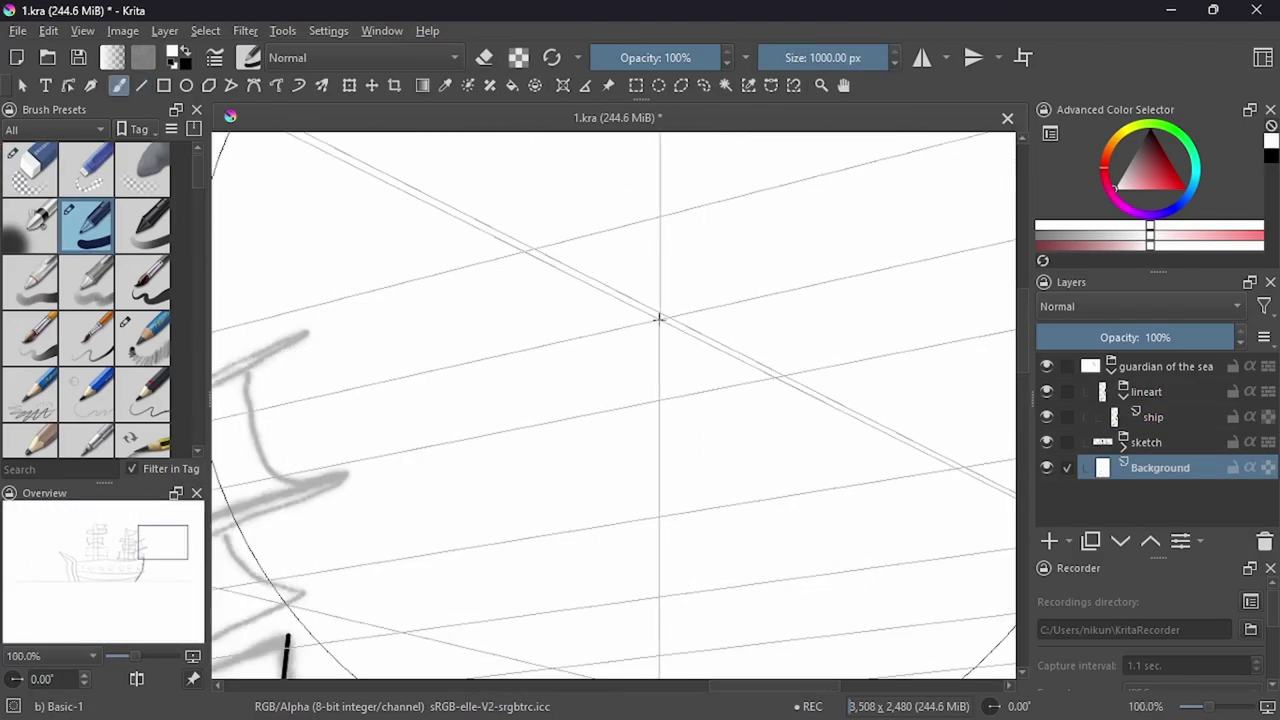
scroll(657, 314, down, 3)
text(4)
key(Return)
key(Page_Up)
key(Page_Up)
key(ctrl+z)
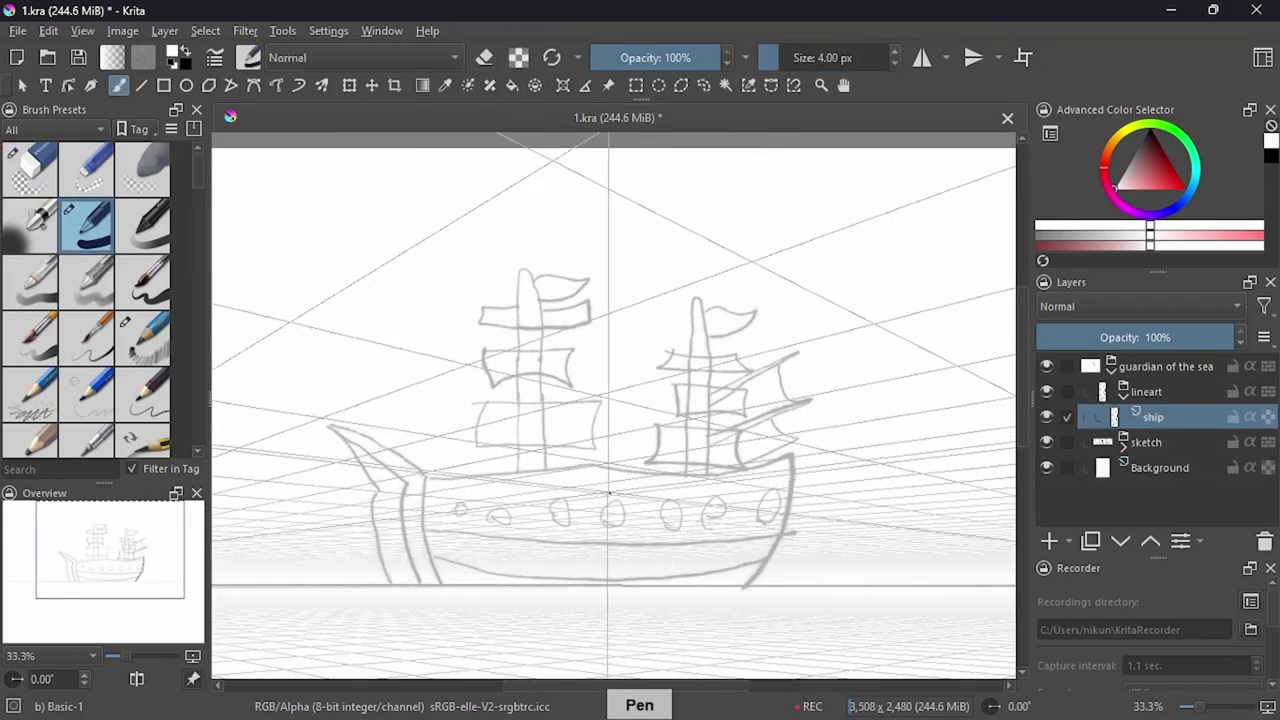
key(v)
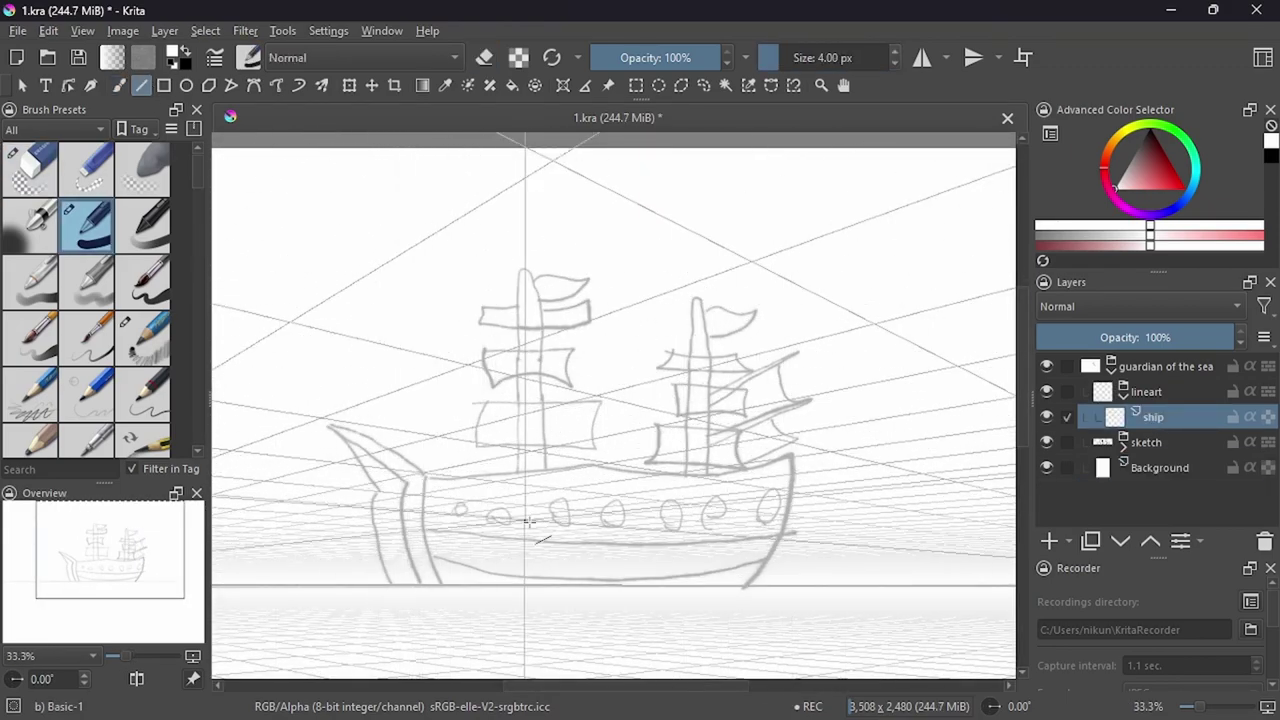
Place a two-point perspective guide on the horizon, delete the extra guides, and begin a new one.
click(563, 85)
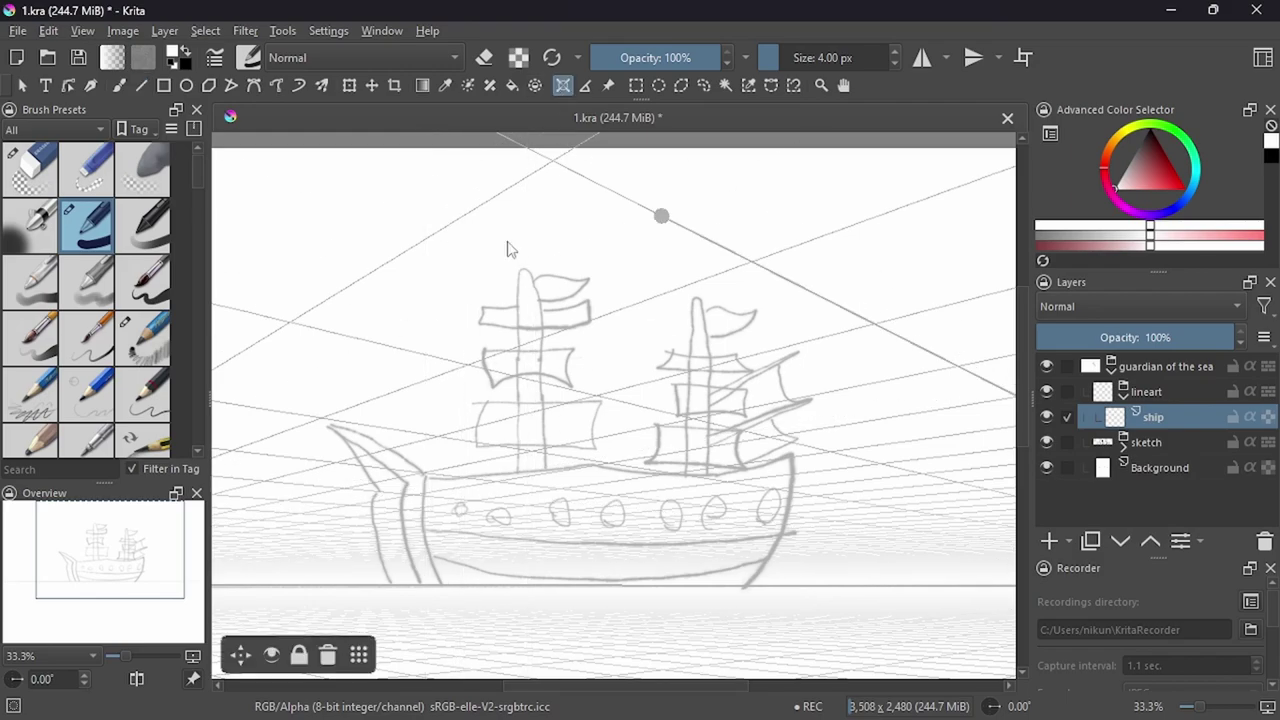
scroll(480, 450, down, 4)
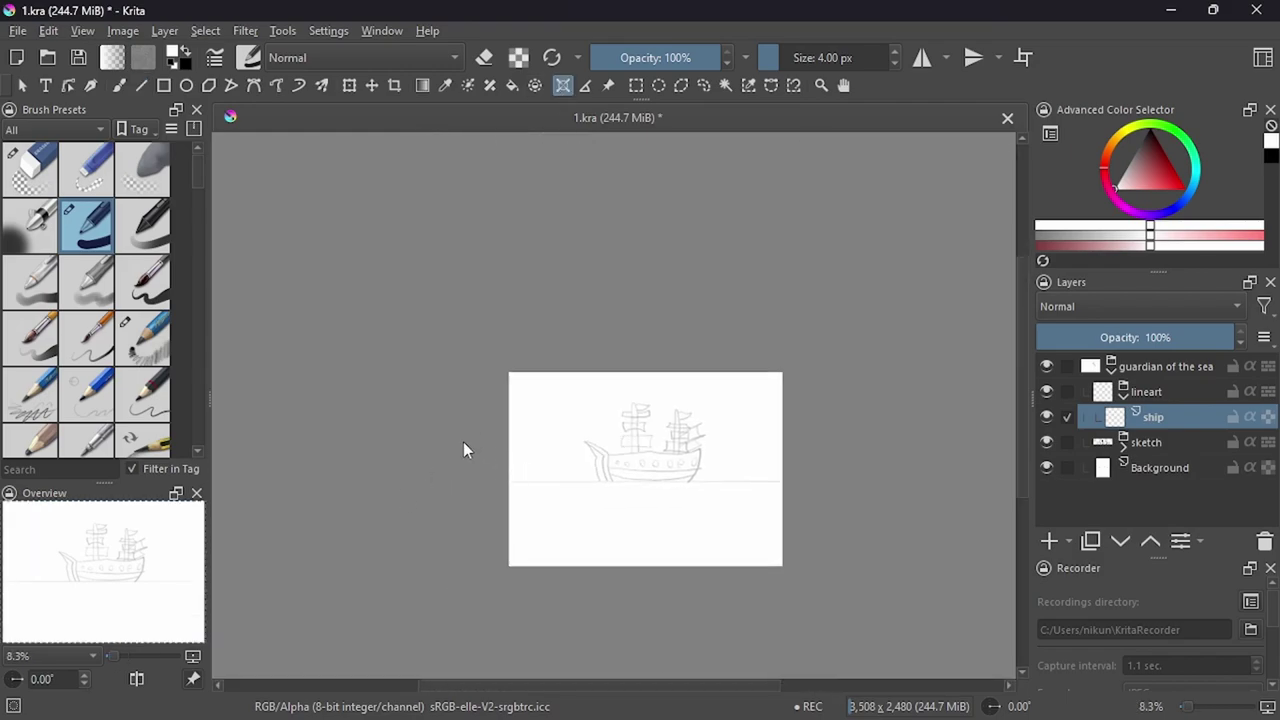
click(463, 442)
click(888, 442)
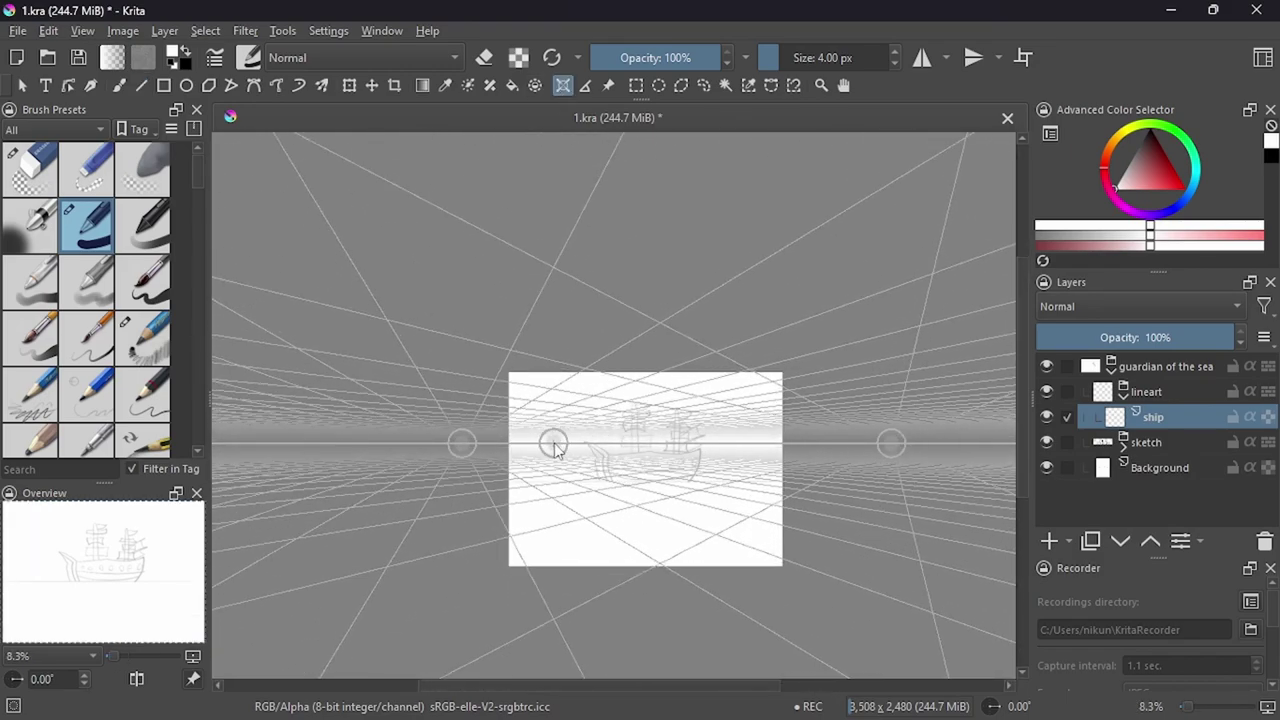
click(555, 446)
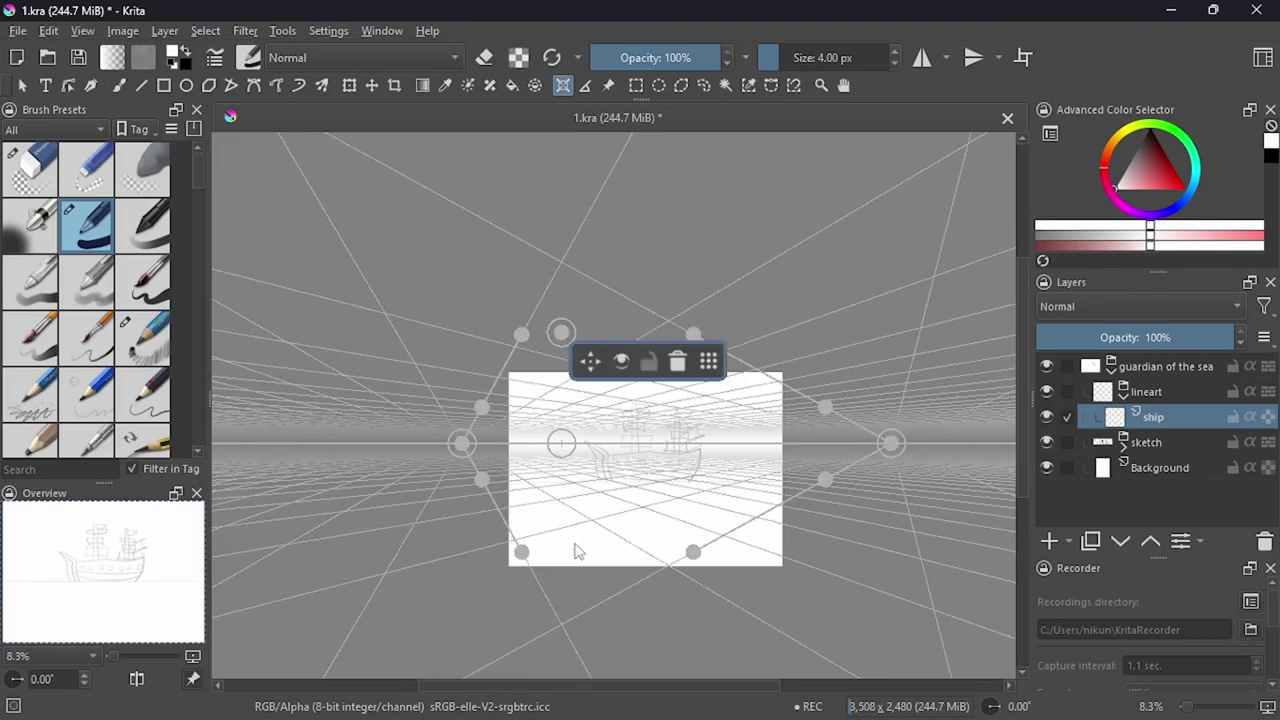
click(515, 483)
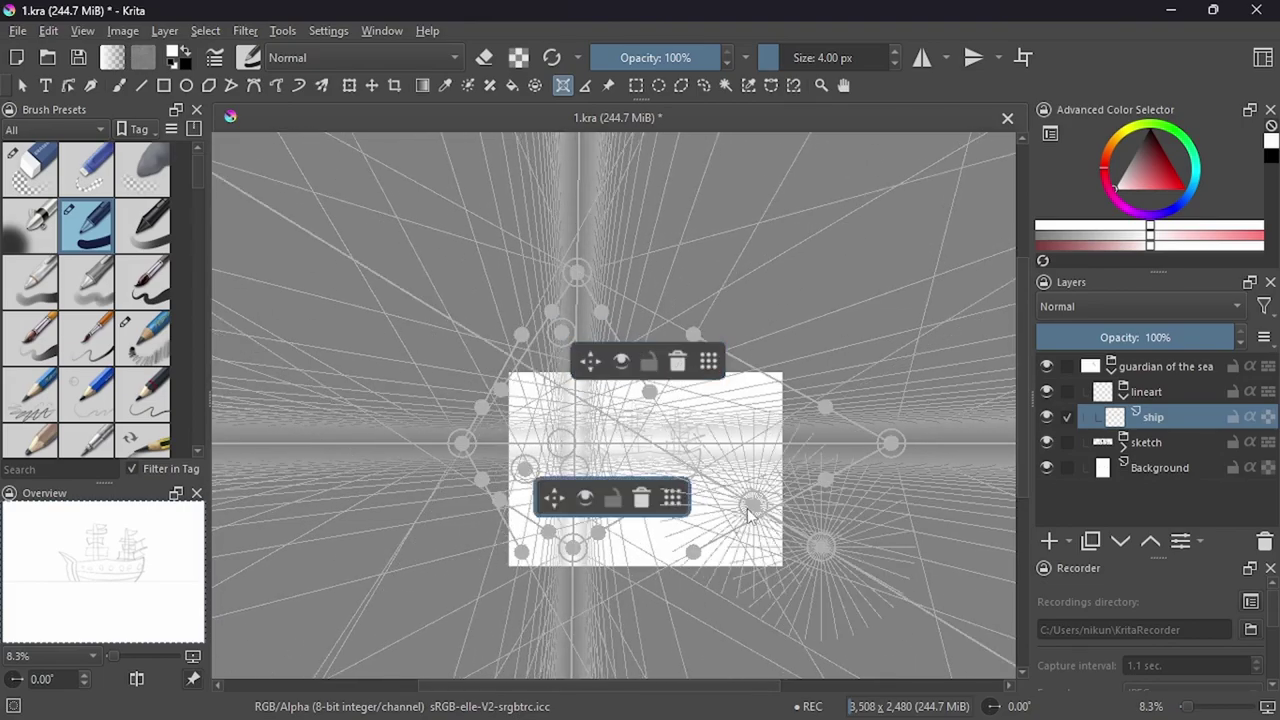
click(645, 505)
click(677, 361)
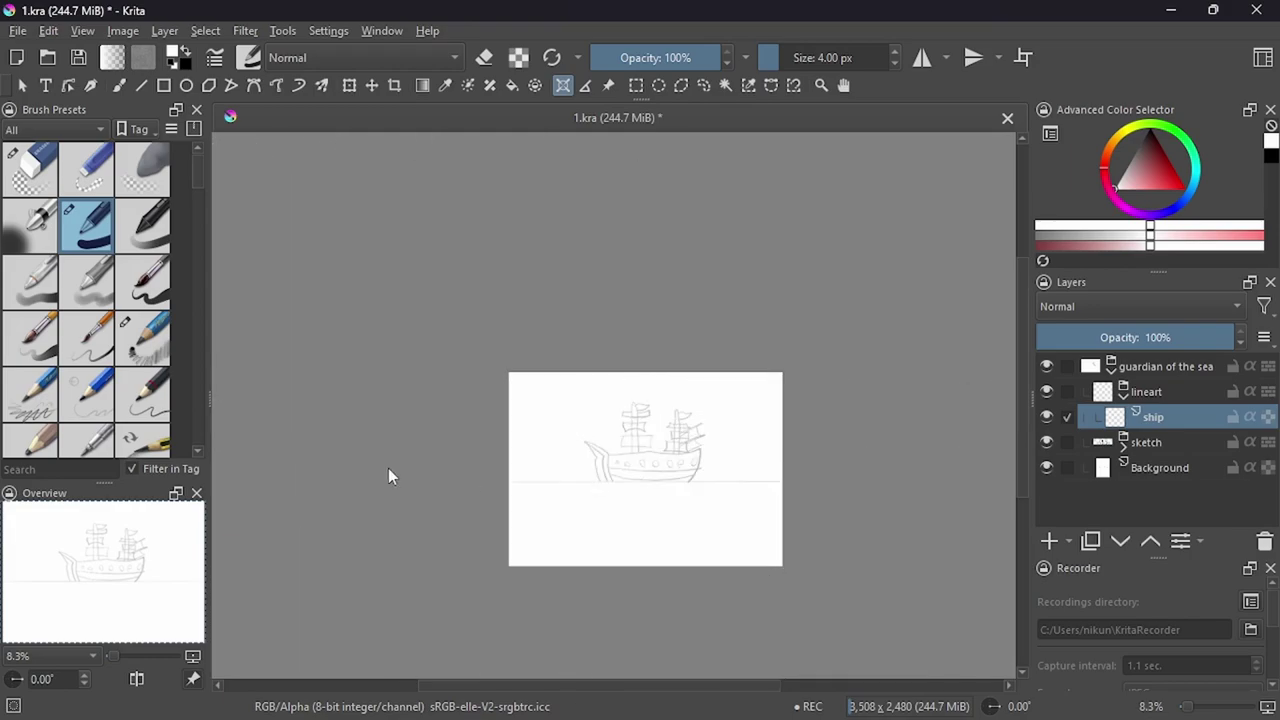
click(312, 431)
Finish the new two-point guide and draw test straight lines along the bow.
click(1012, 431)
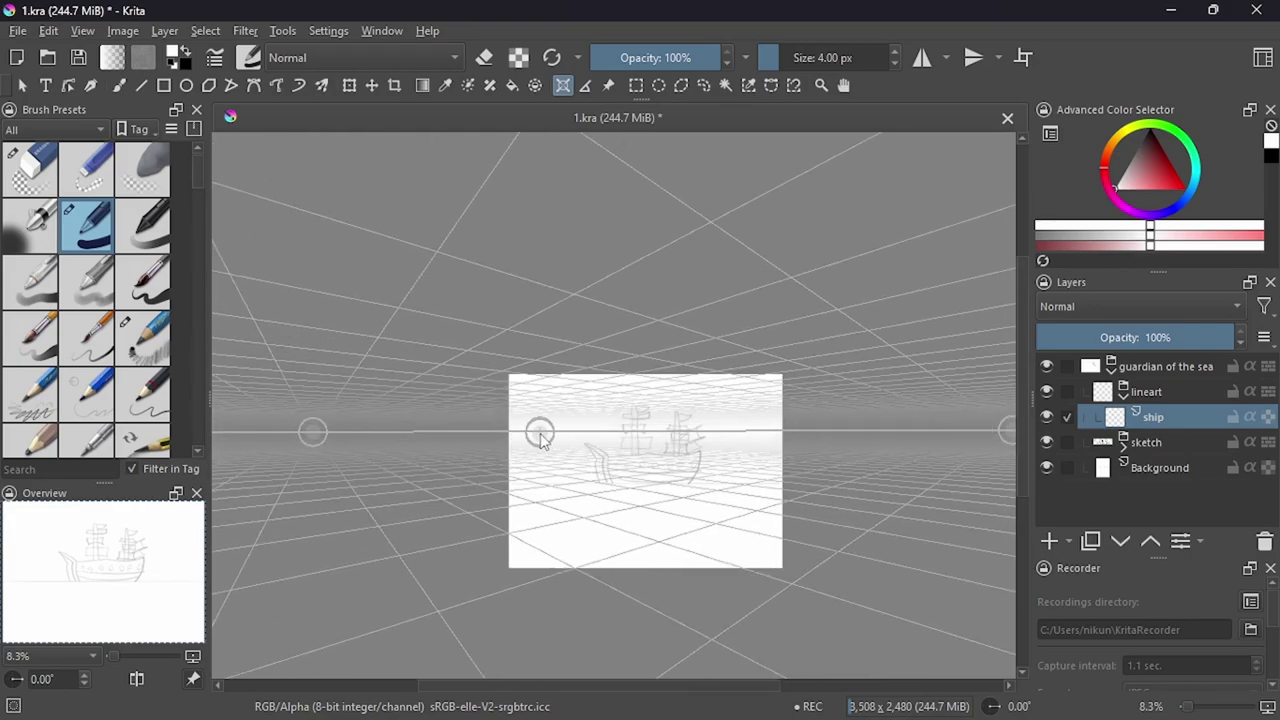
click(540, 432)
key(b)
scroll(604, 476, up, 5)
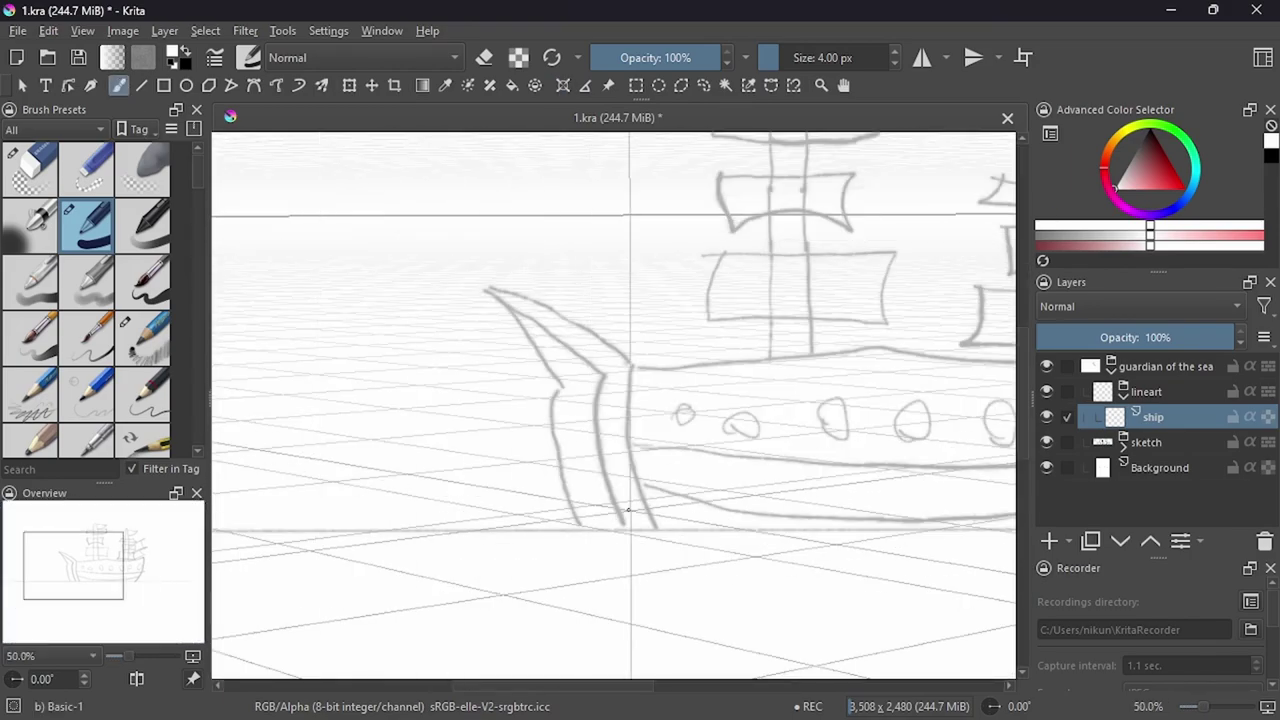
key(v)
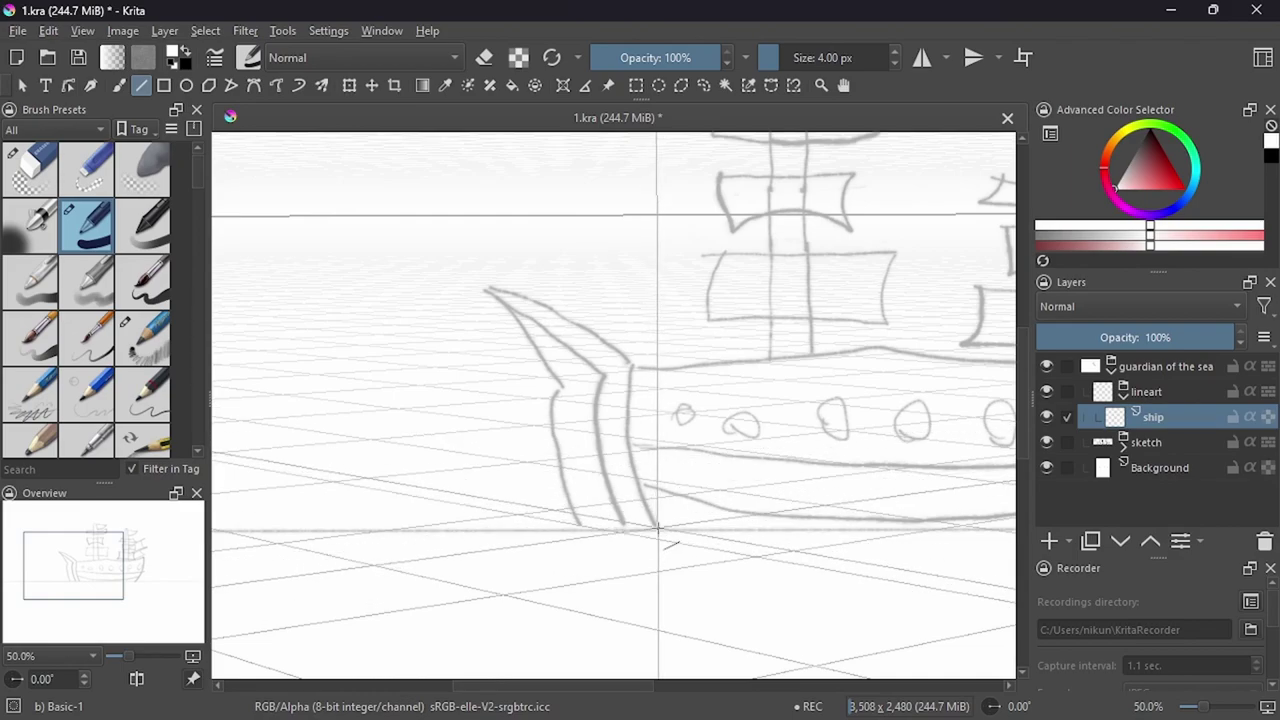
drag(652, 528, 609, 451)
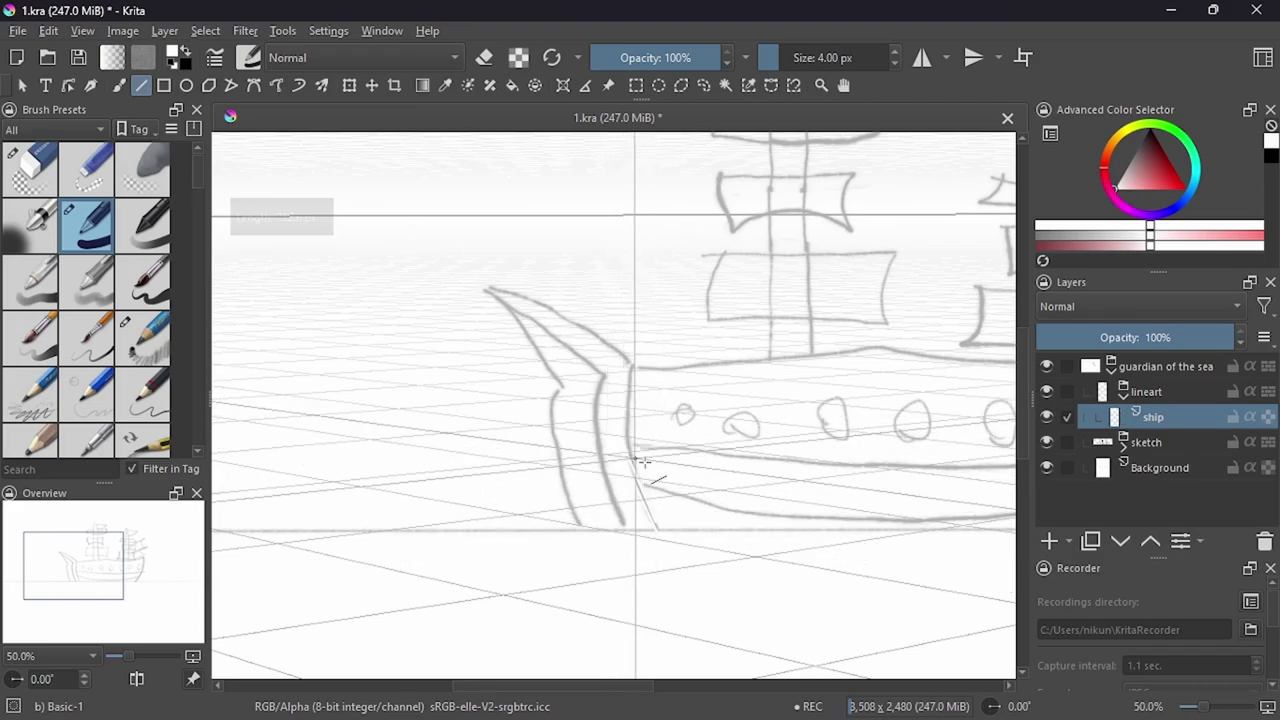
drag(655, 525, 600, 410)
scroll(600, 410, down, 5)
scroll(600, 410, down, 3)
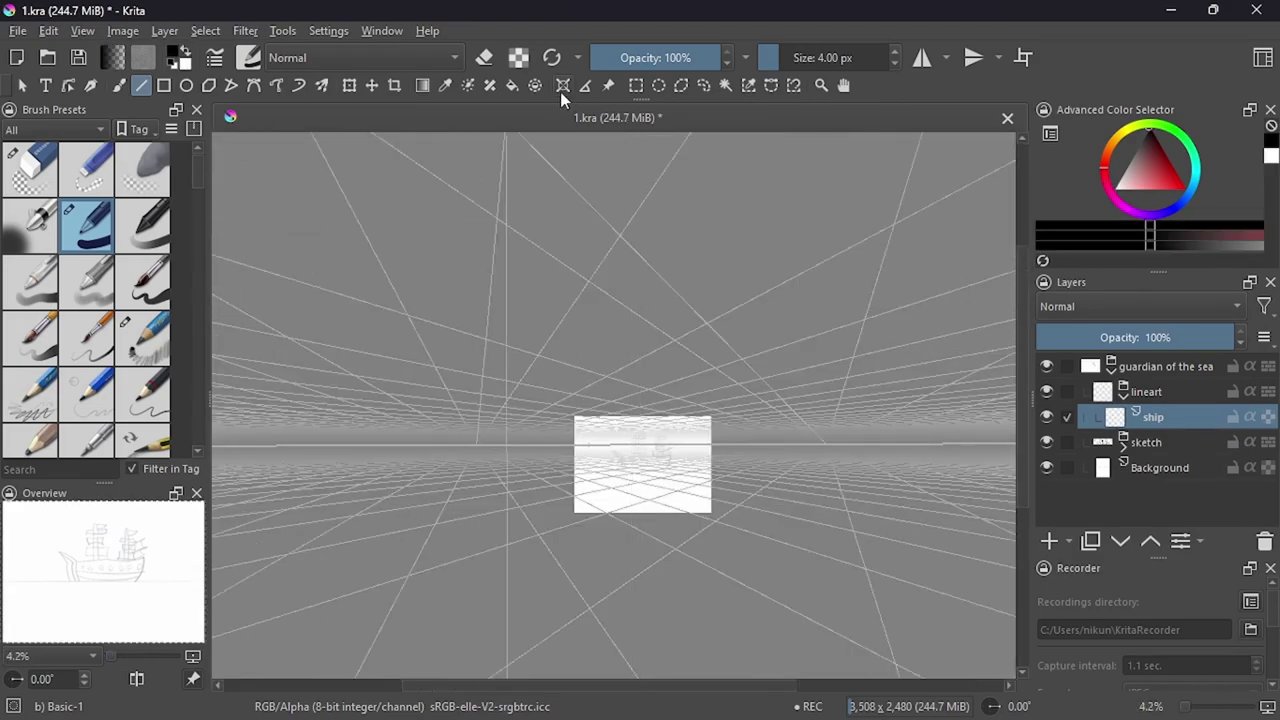
Drag the vanishing point and horizon slightly lower and show the guide's grid.
click(563, 85)
scroll(790, 478, up, 2)
scroll(790, 478, up, 2)
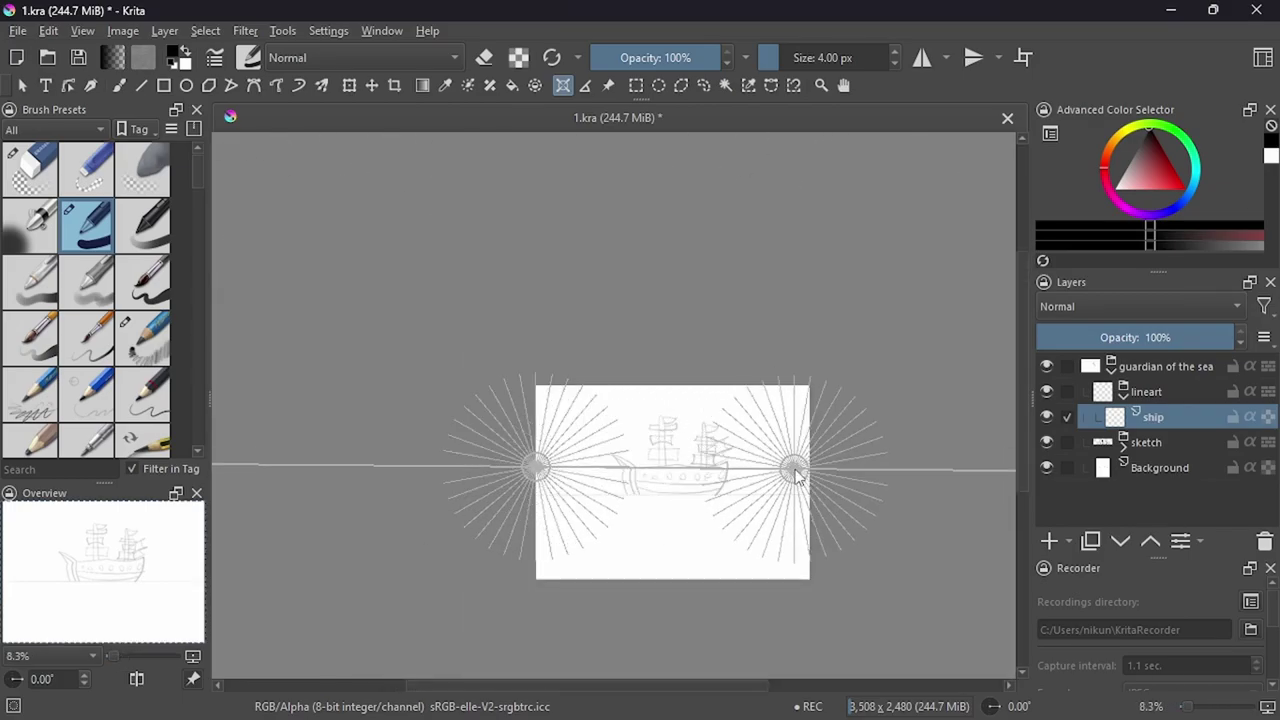
scroll(790, 478, up, 8)
drag(790, 478, 786, 523)
scroll(786, 523, down, 4)
scroll(550, 505, down, 4)
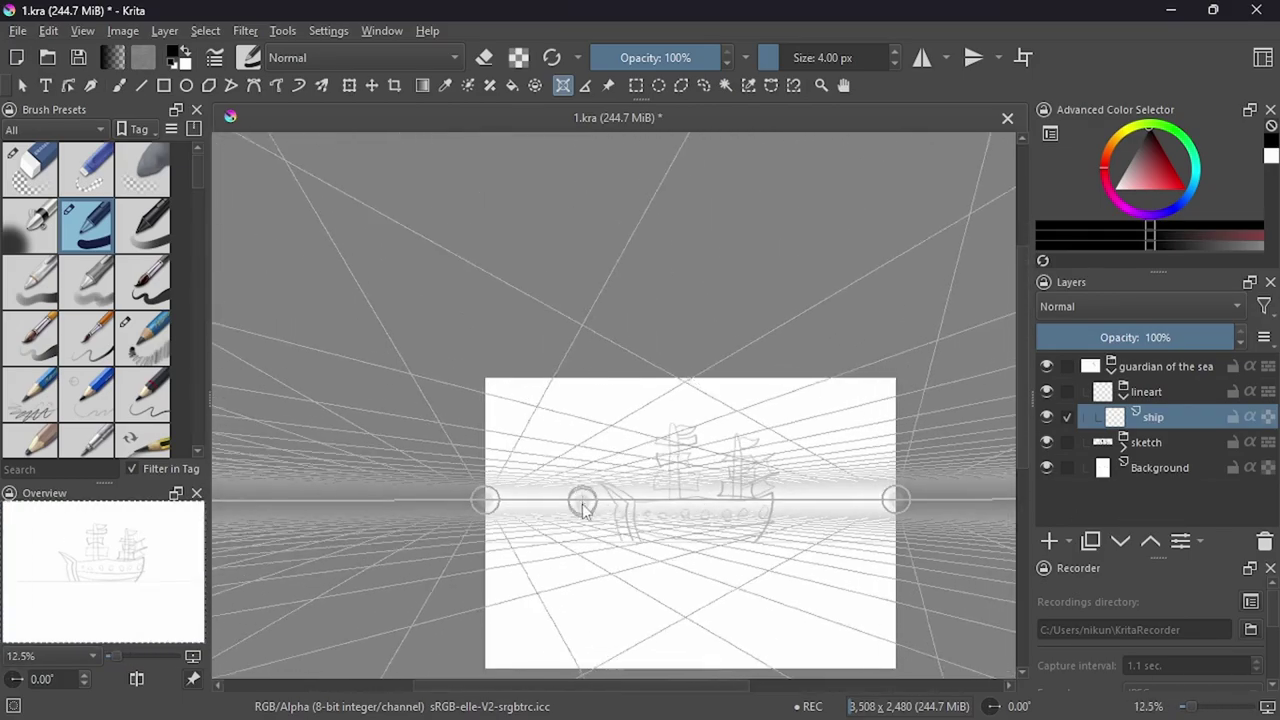
click(550, 505)
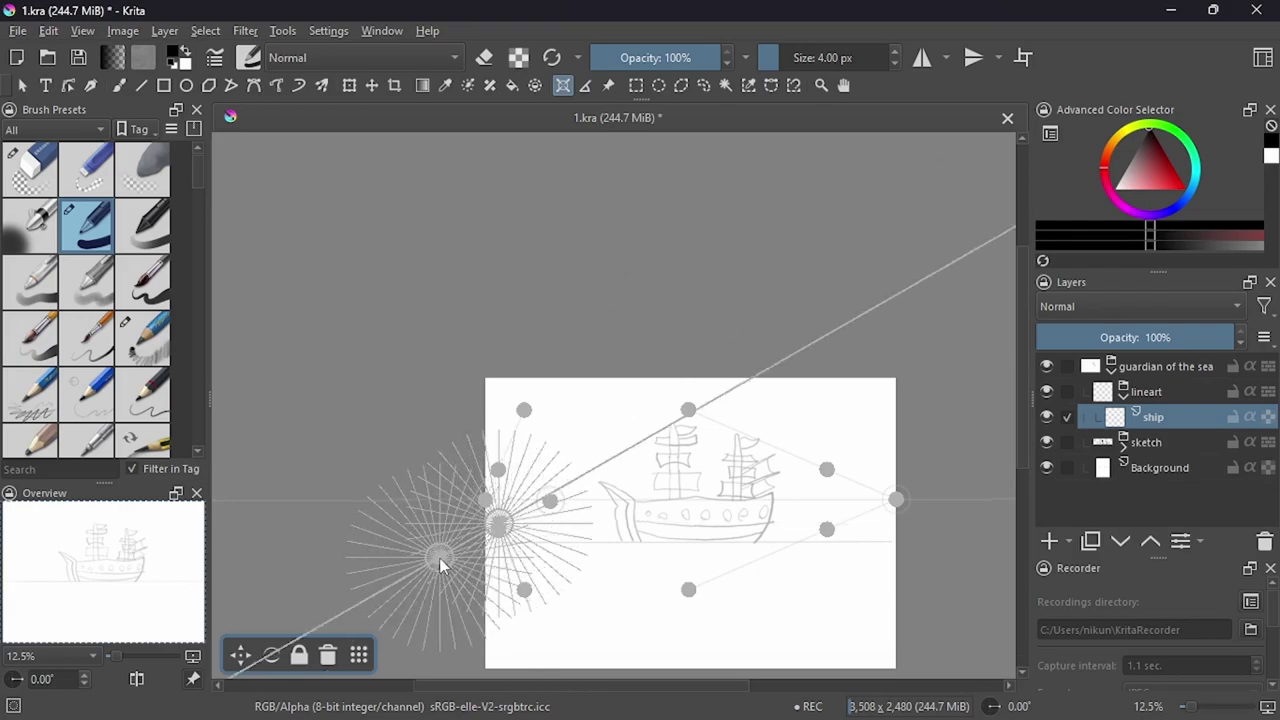
click(271, 655)
scroll(623, 443, up, 5)
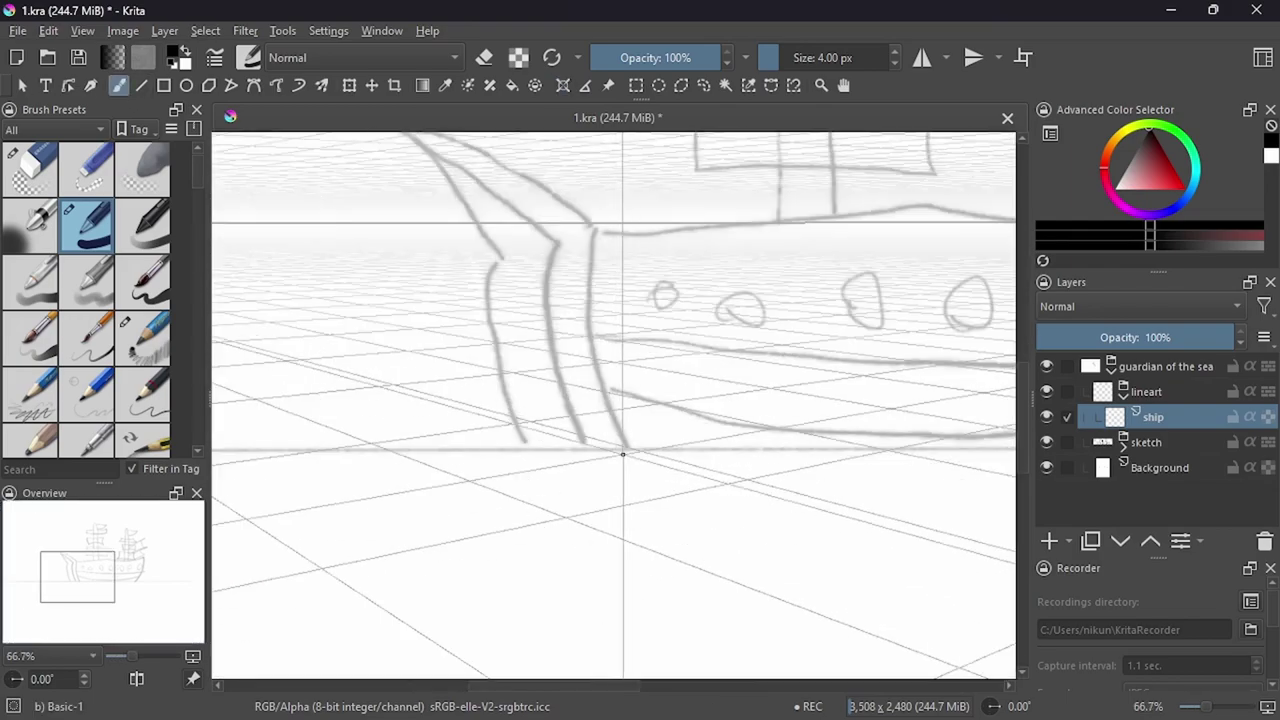
Test two straight lines along the perspective, undoing both.
key(v)
mouse_move(627, 447)
mouse_down()
mouse_move(580, 325)
mouse_move(503, 371)
mouse_up()
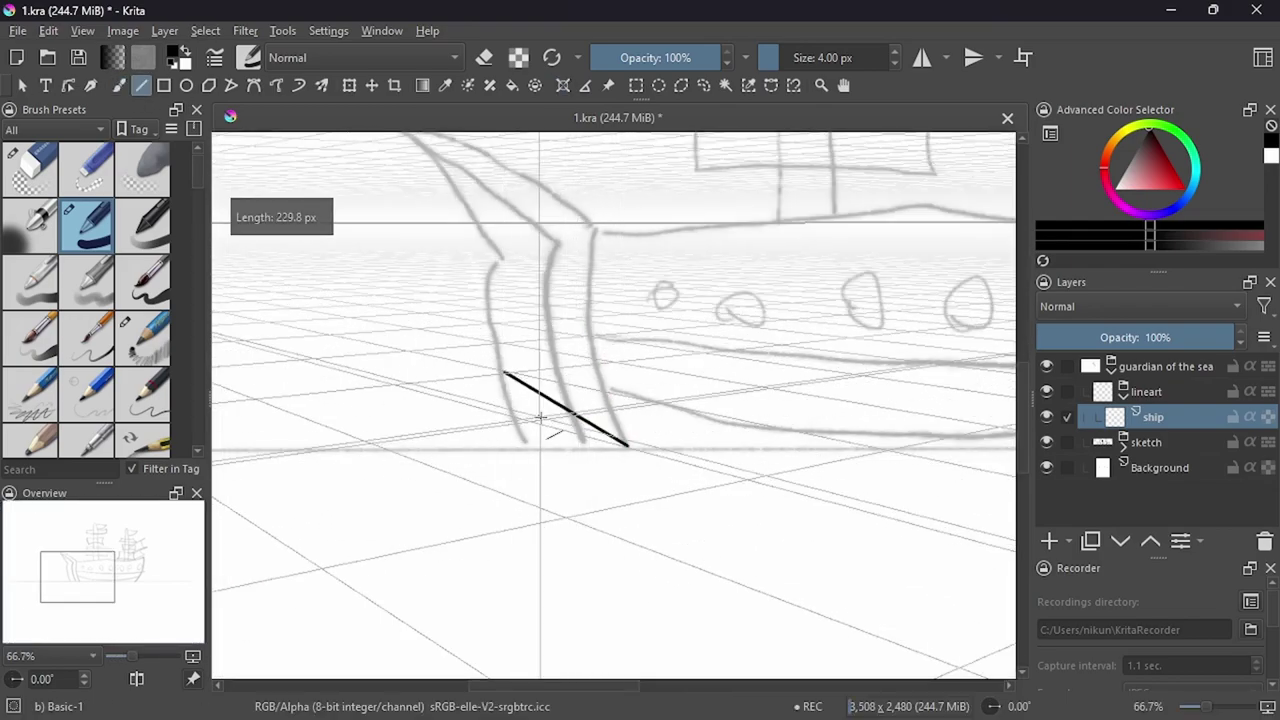
key(ctrl+z)
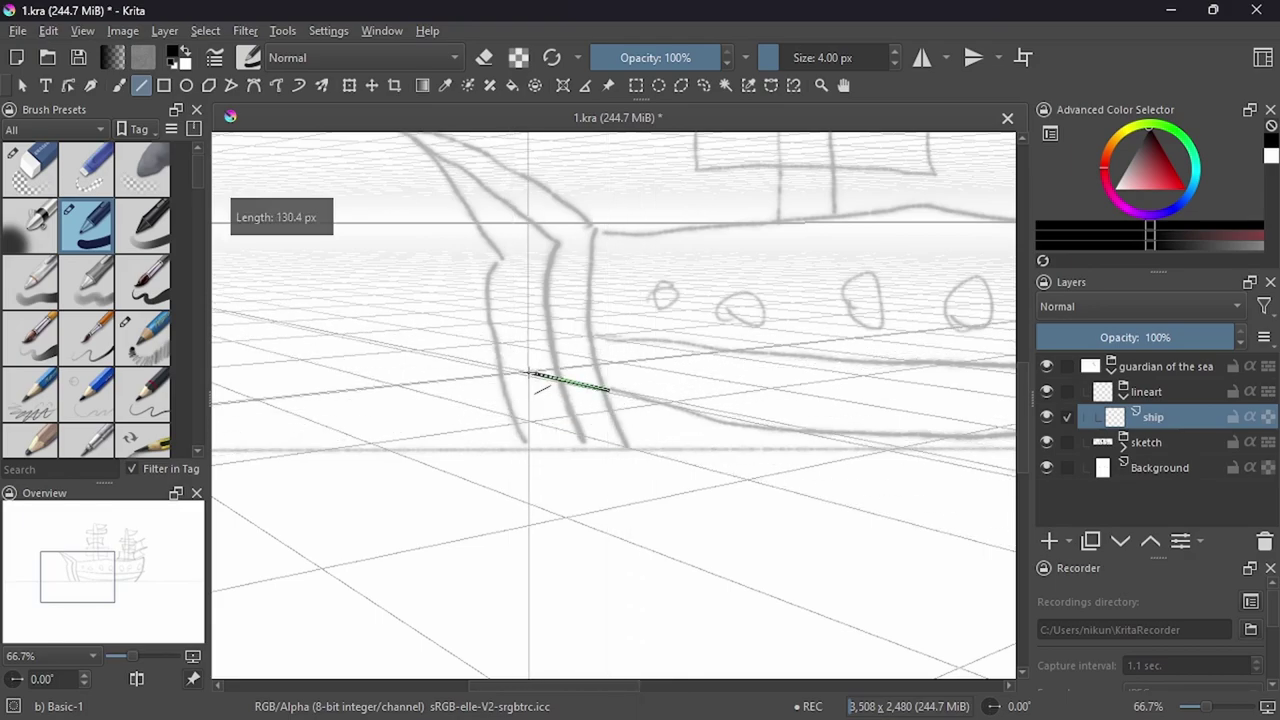
drag(608, 389, 529, 366)
key(ctrl+z)
scroll(580, 456, down, 3)
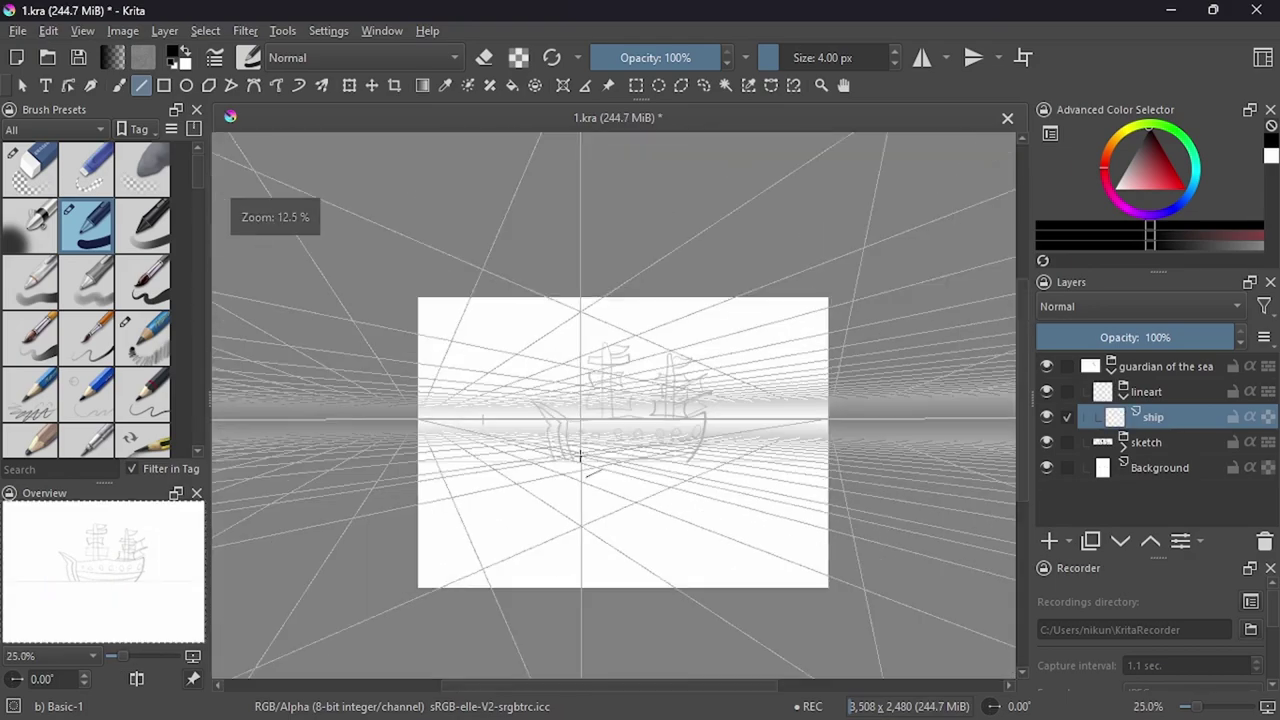
Measure lengths and angles between points on the page.
click(563, 85)
drag(473, 327, 464, 386)
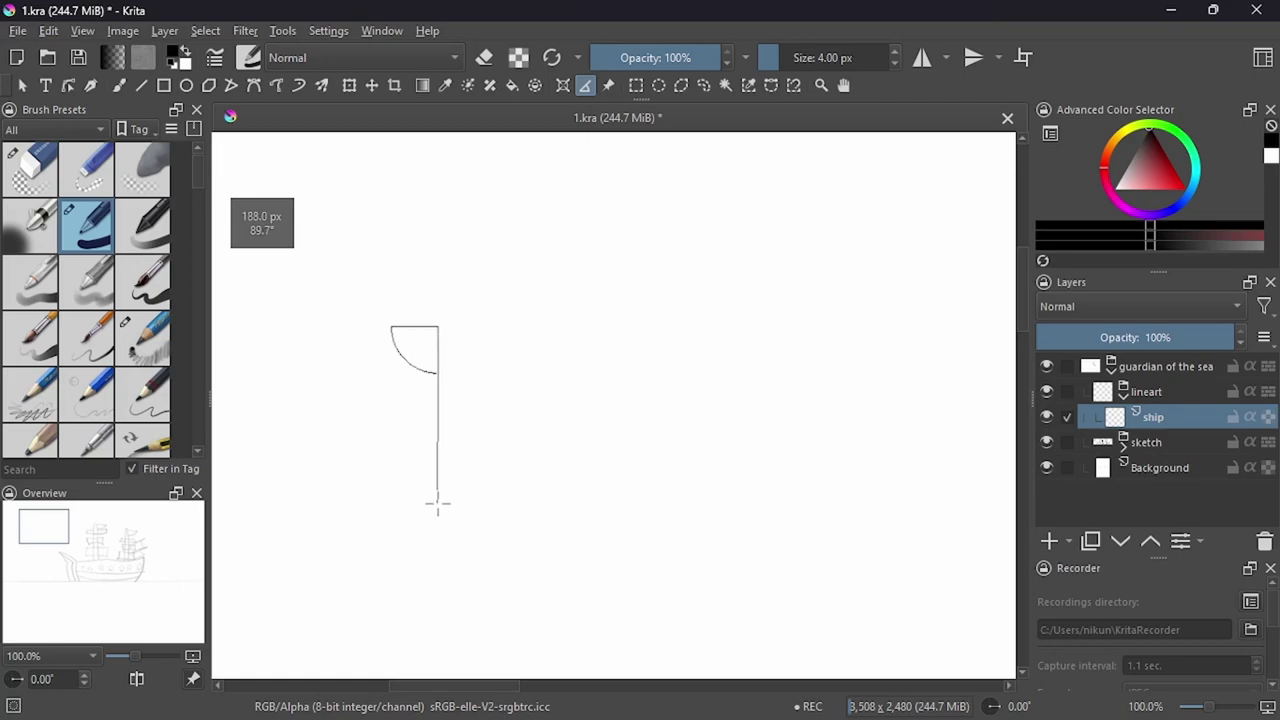
drag(421, 362, 478, 418)
drag(565, 508, 693, 355)
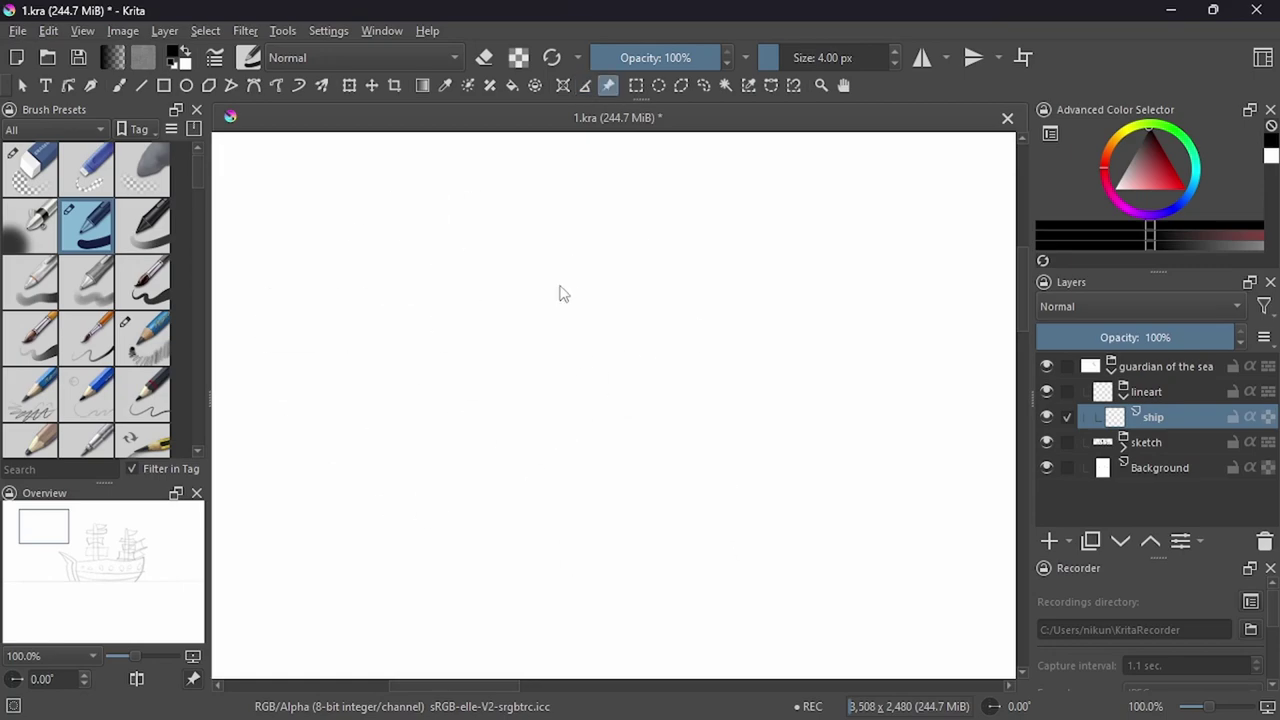
click(486, 86)
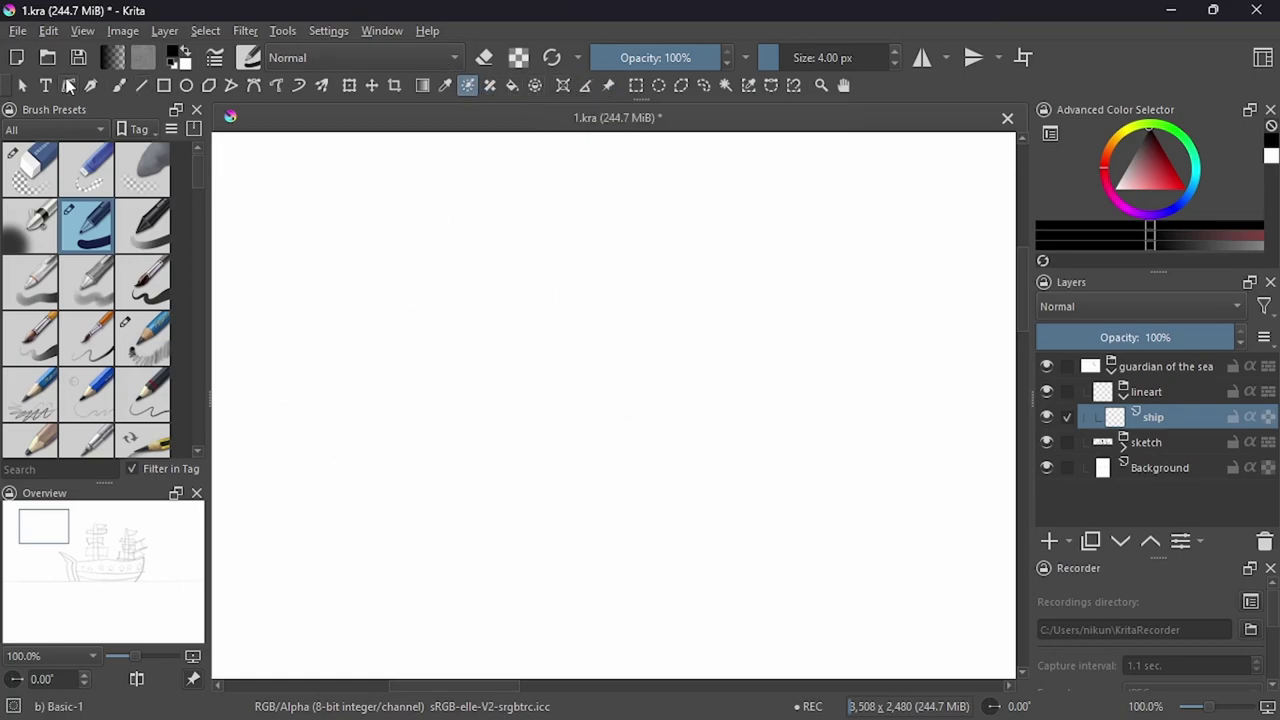
Turn on canvas rulers from the View menu and zoom out to the whole page.
click(328, 30)
mouse_move(143, 116)
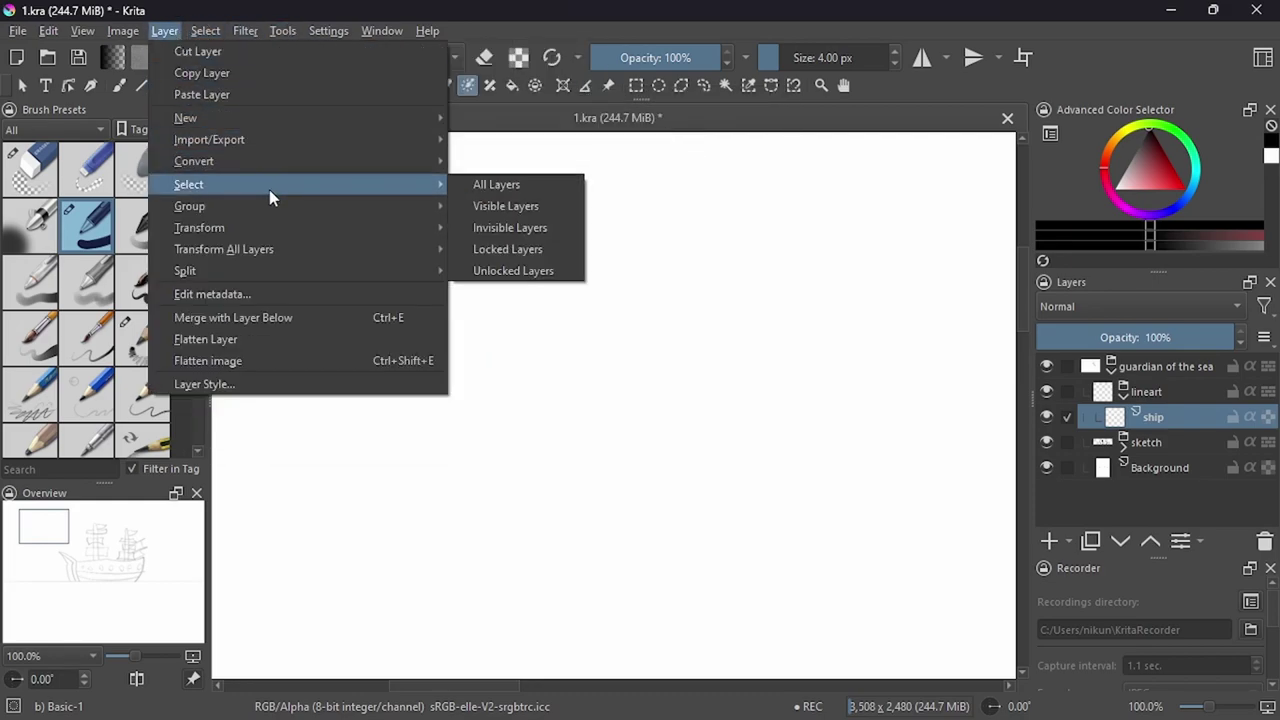
mouse_move(82, 30)
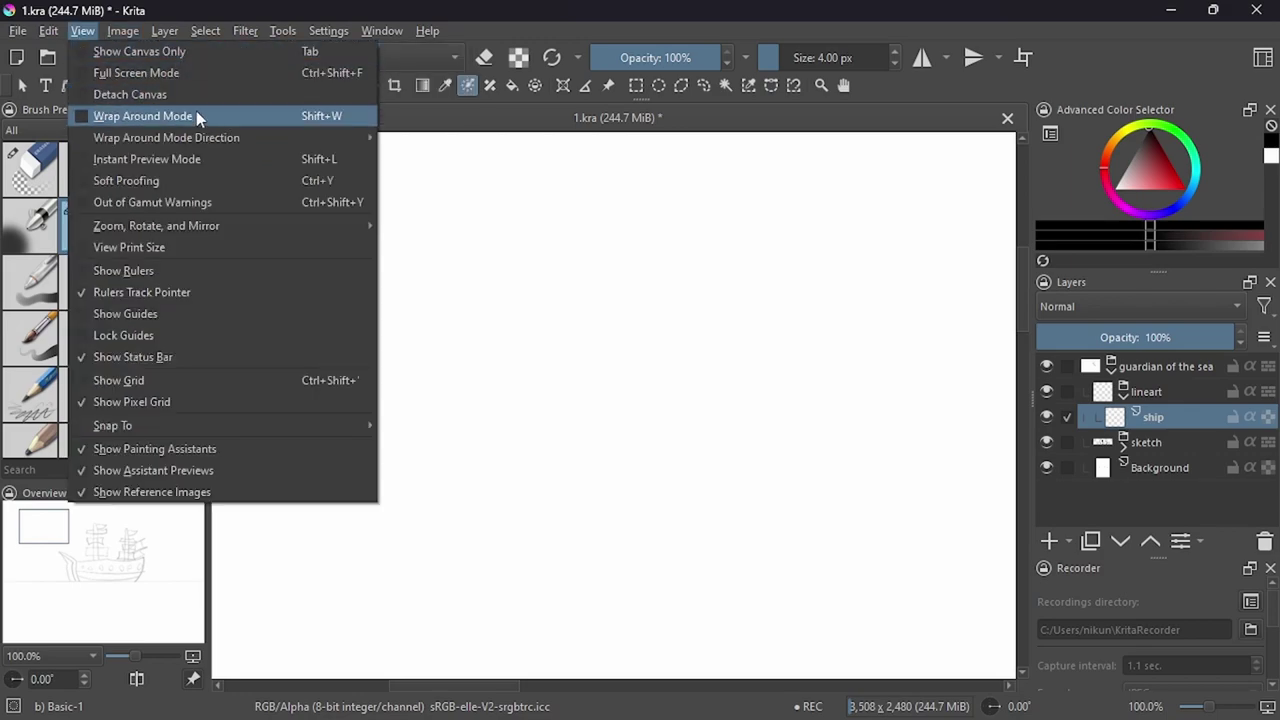
click(120, 272)
click(82, 30)
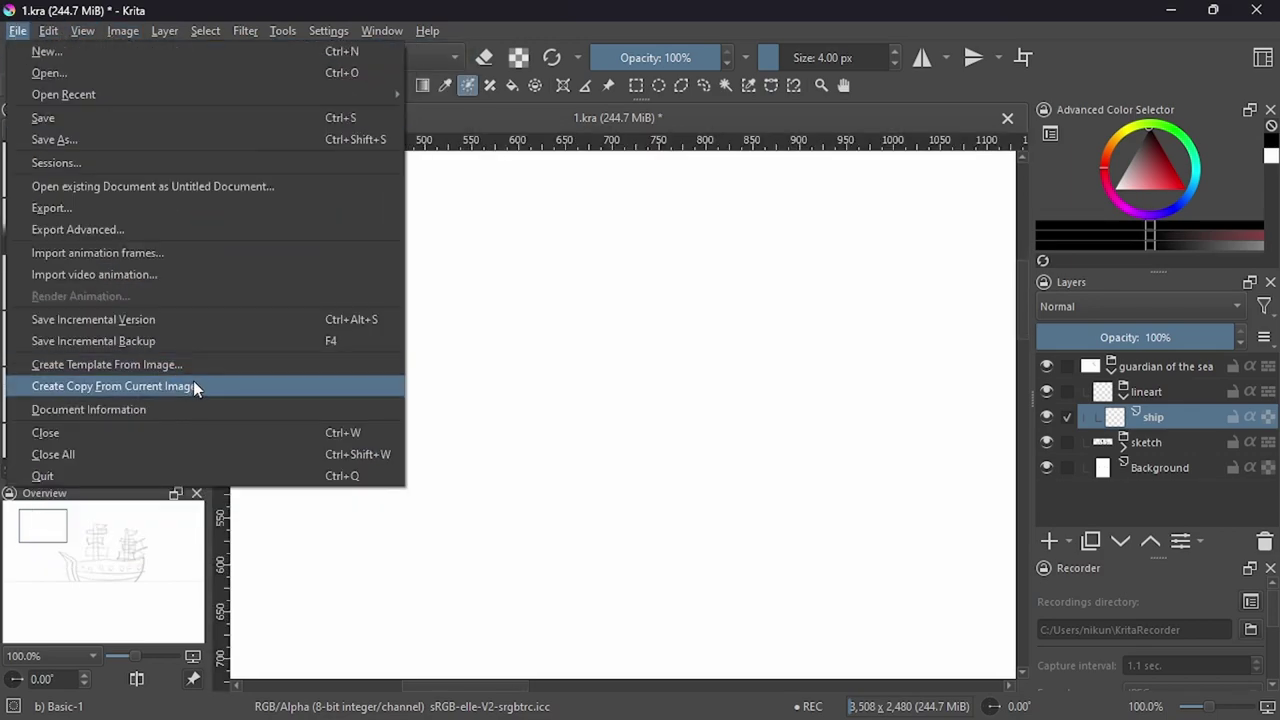
key(Escape)
scroll(585, 522, down, 2)
scroll(585, 522, down, 4)
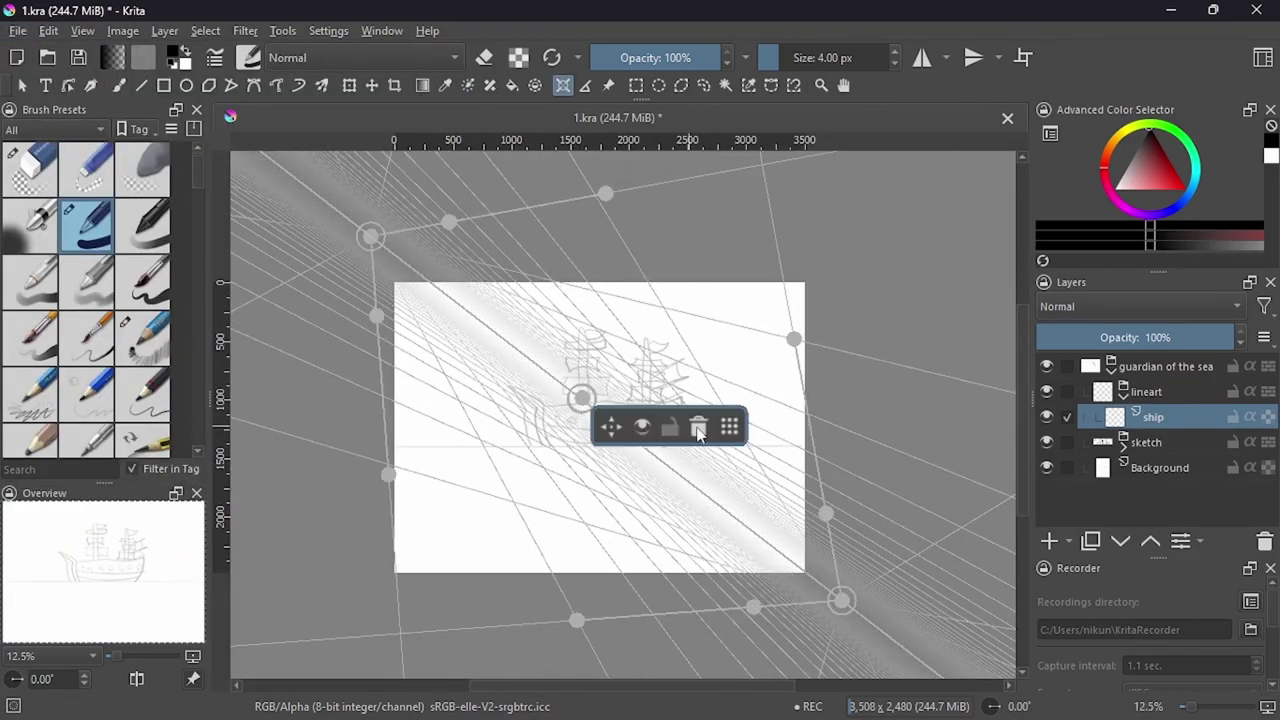
Add a vanishing point on the waterline horizon and go back to the freehand brush.
click(585, 428)
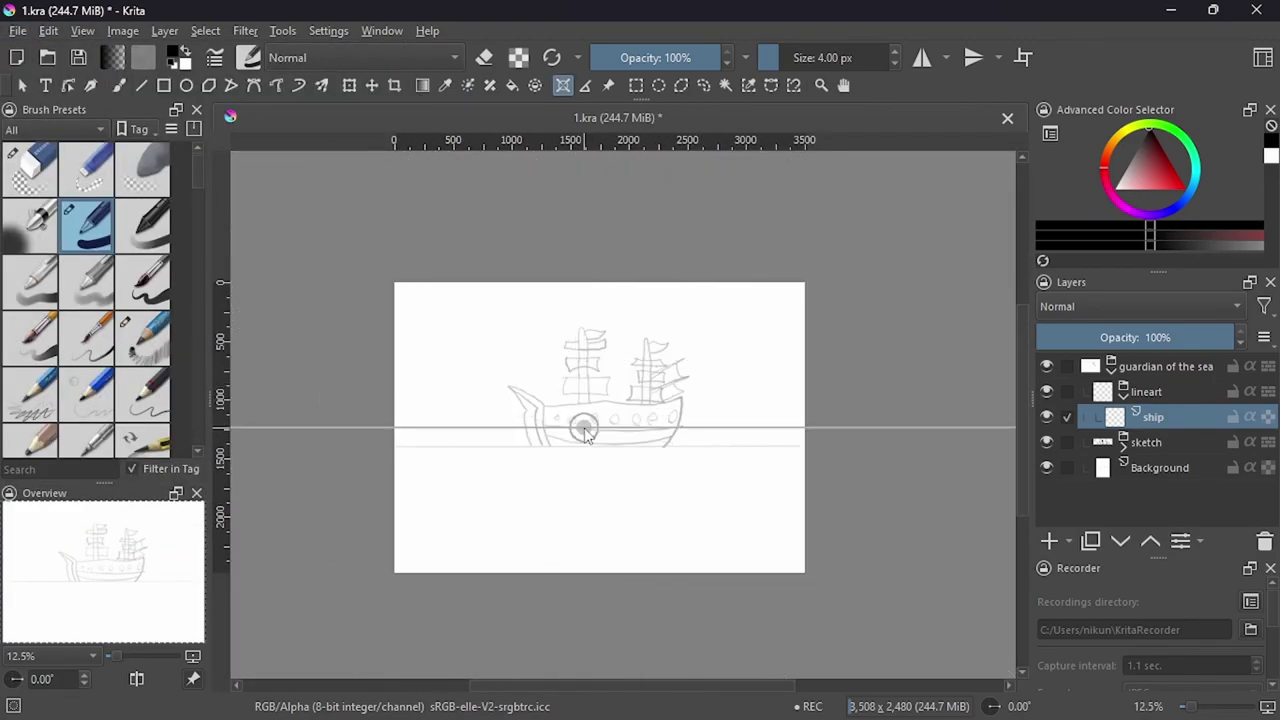
key(b)
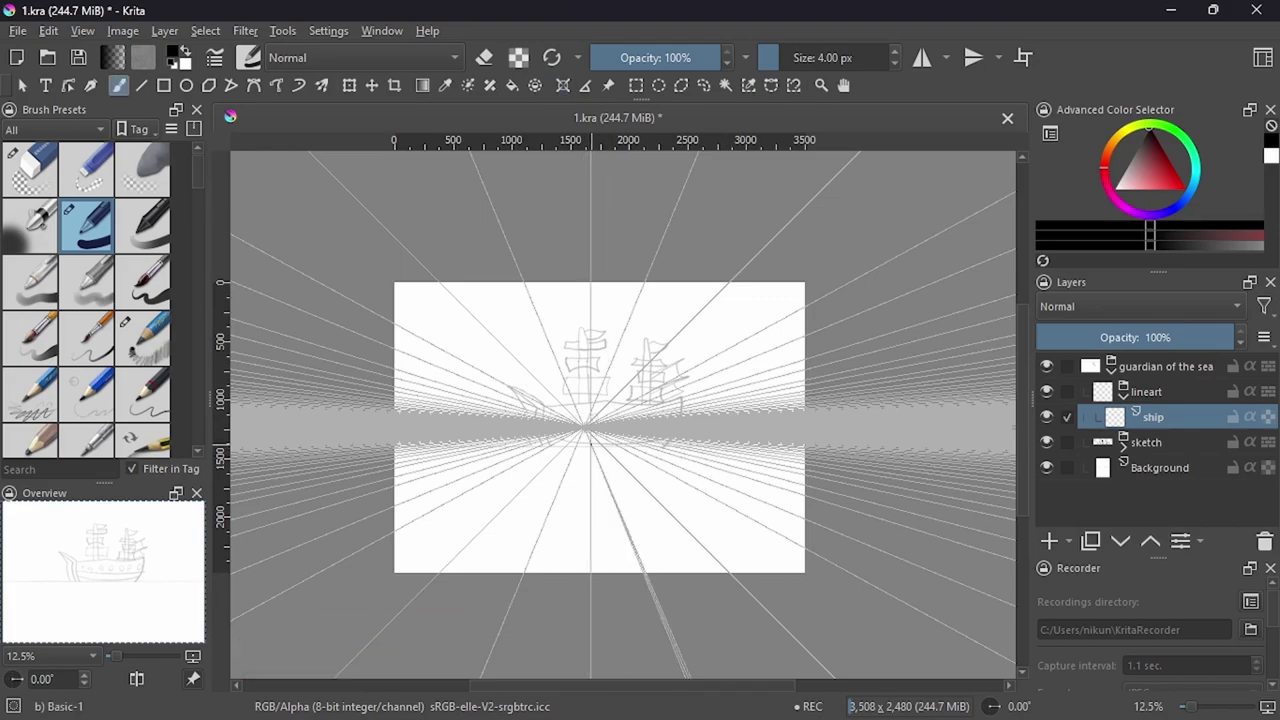
scroll(579, 454, up, 4)
scroll(428, 335, down, 2)
scroll(428, 335, down, 1)
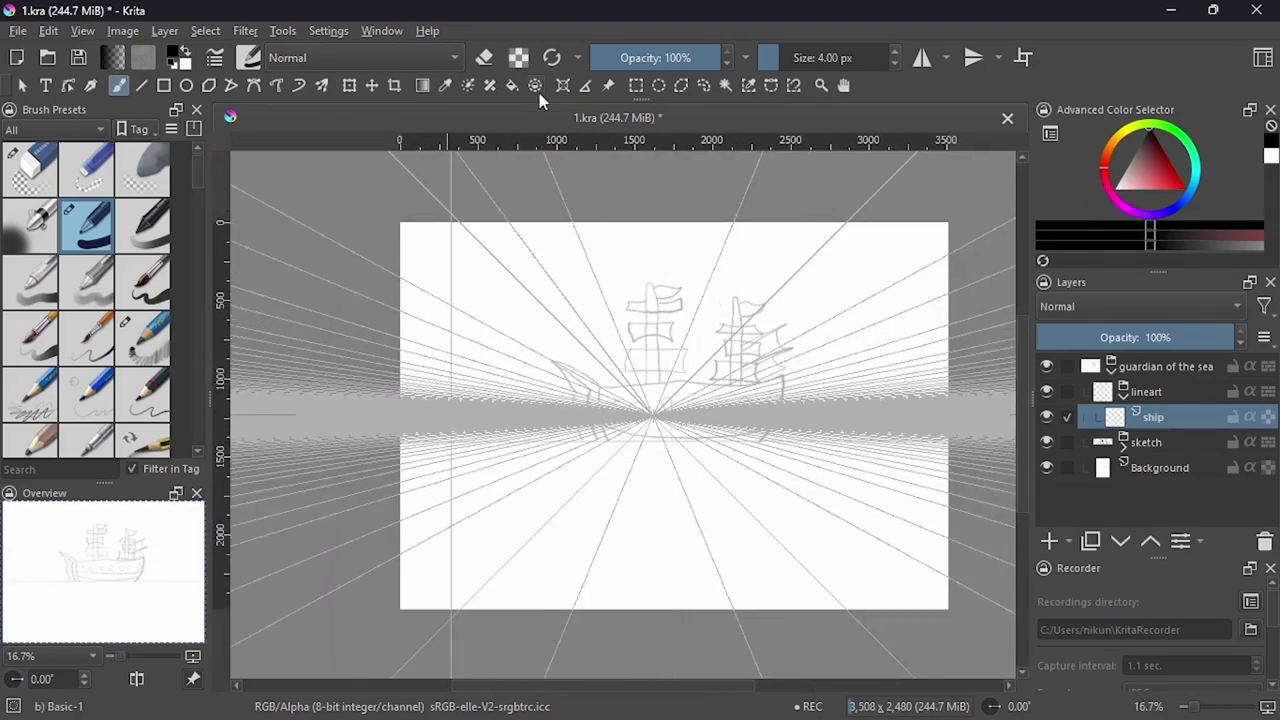
click(121, 88)
scroll(555, 444, up, 3)
key(ctrl+z)
Try curved ink strokes up the bow's inner edge, including a smoothed path, undoing each.
drag(612, 430, 552, 286)
click(68, 86)
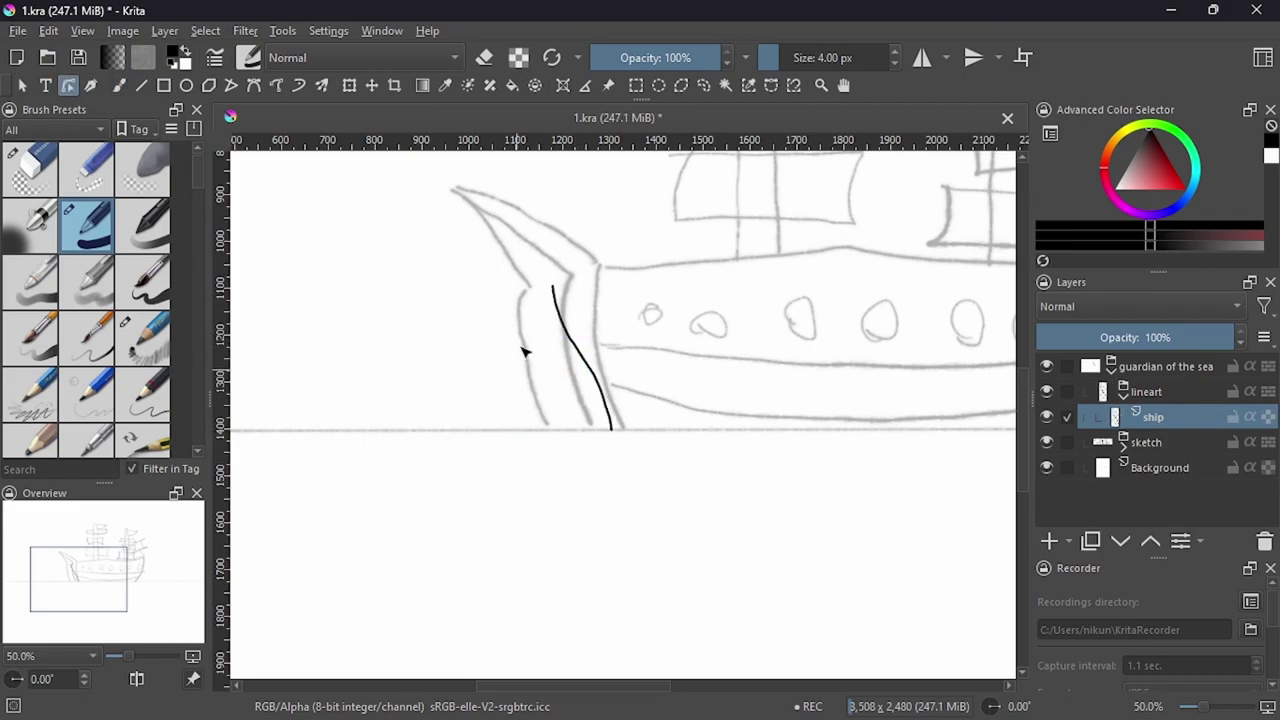
click(322, 86)
key(ctrl+z)
click(276, 86)
mouse_move(625, 434)
mouse_down()
mouse_move(565, 260)
mouse_move(618, 260)
mouse_up()
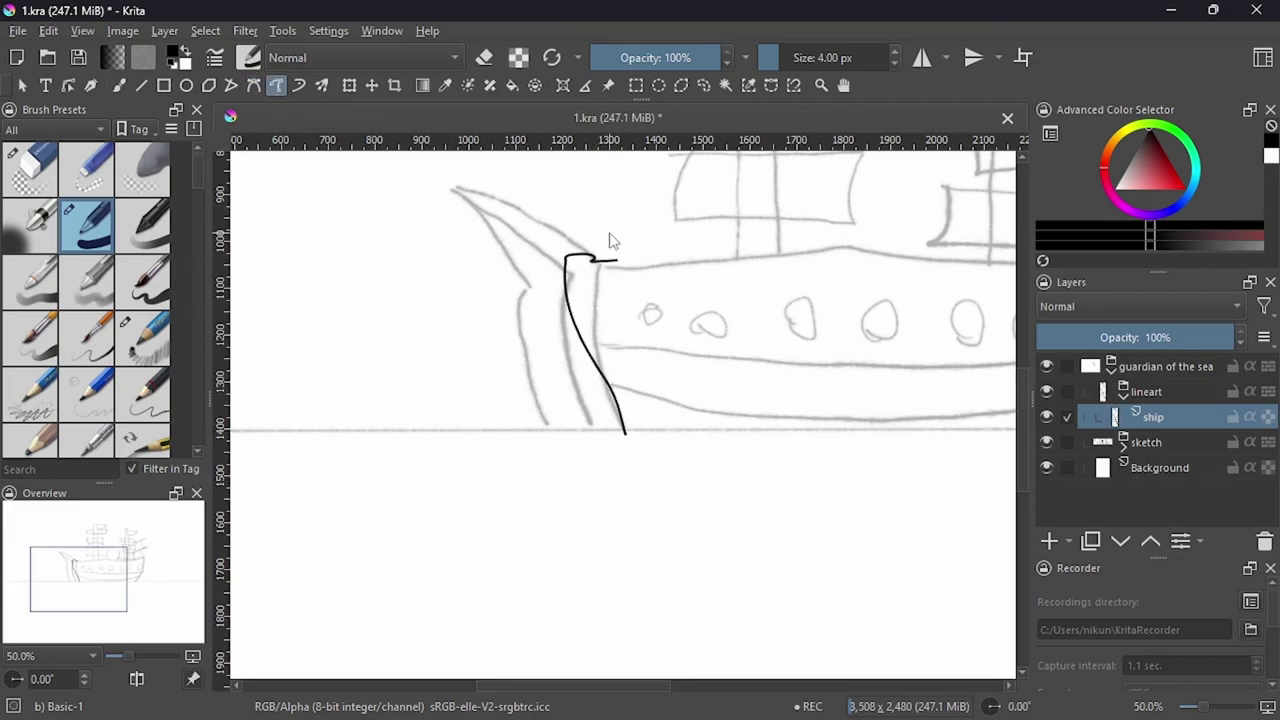
key(ctrl+z)
Redraw the bow curve and a hooked bow line, then undo both.
drag(622, 428, 573, 320)
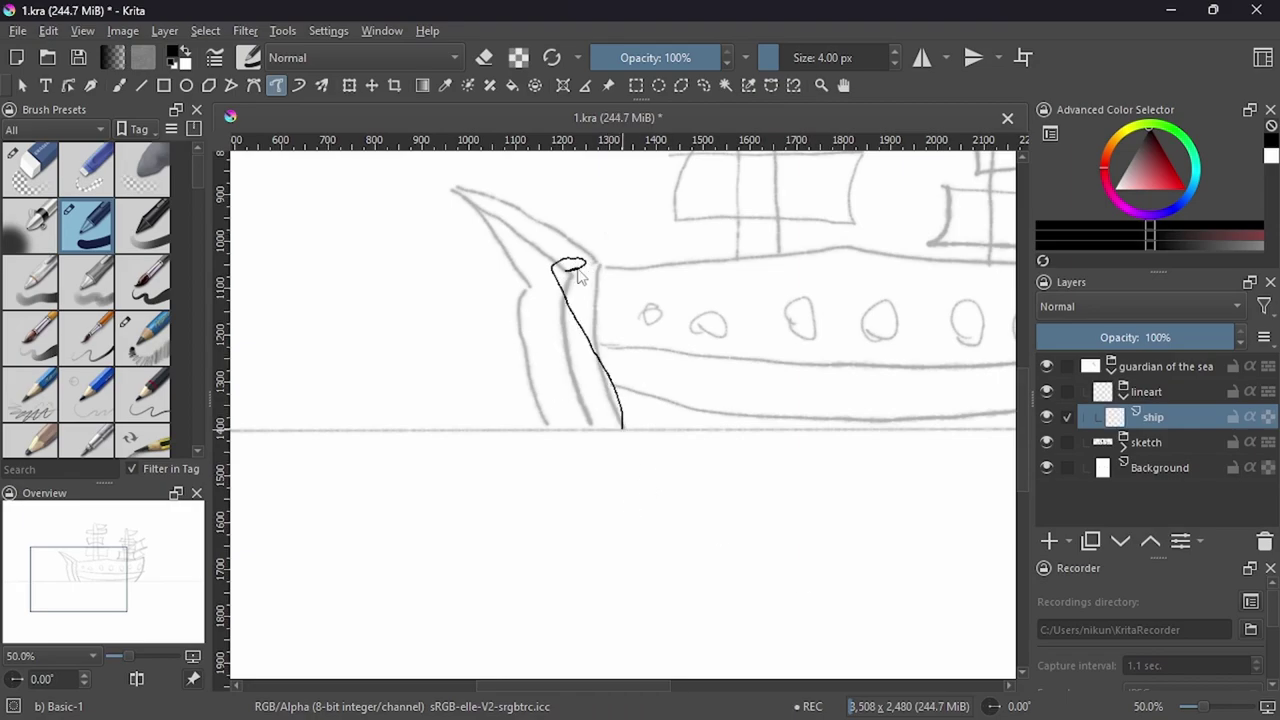
scroll(945, 289, down, 2)
key(ctrl+z)
scroll(407, 501, up, 2)
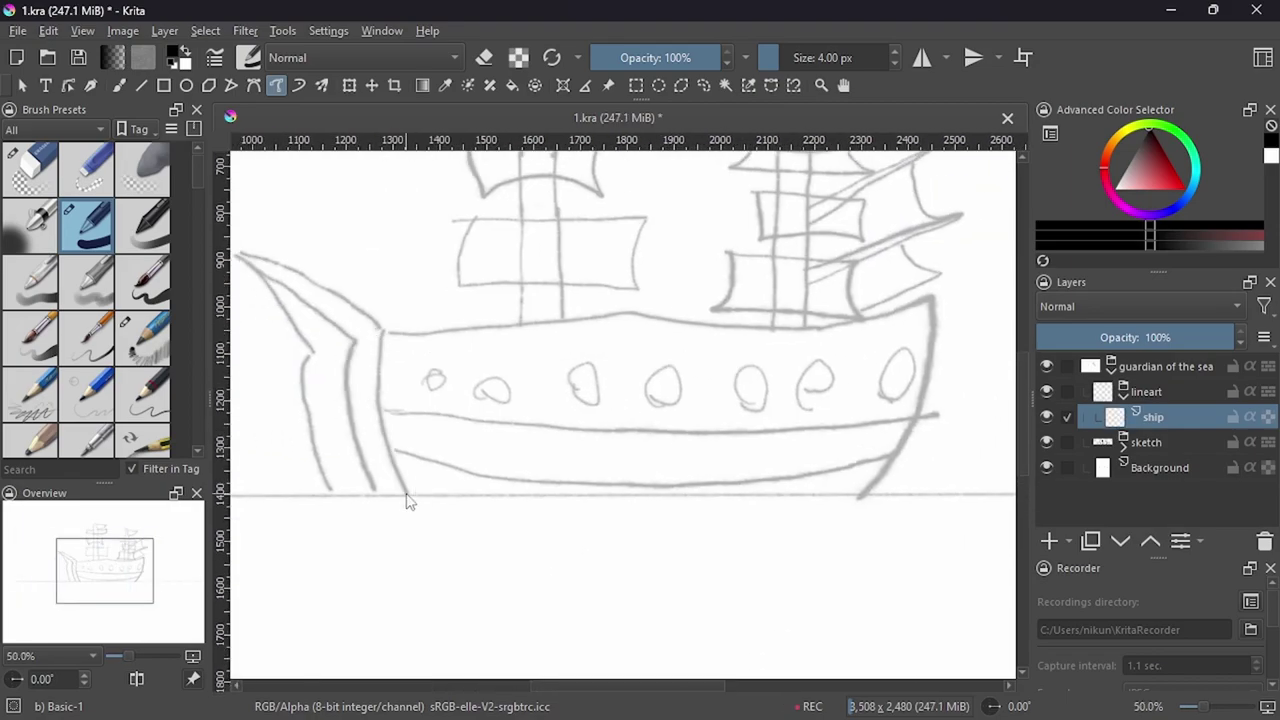
drag(357, 343, 357, 343)
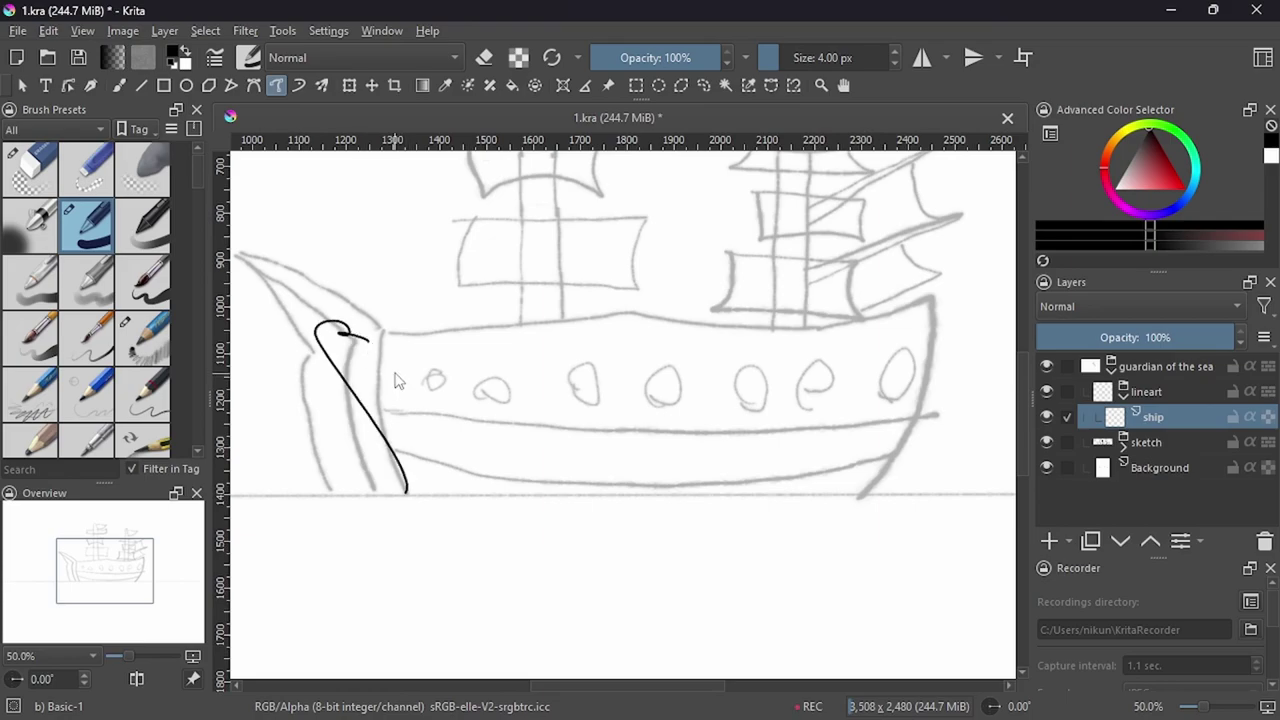
scroll(357, 343, up, 2)
key(ctrl+z)
Ink a thin black curve up the bow's inner edge, undoing failed attempts.
key(b)
key(ctrl+z)
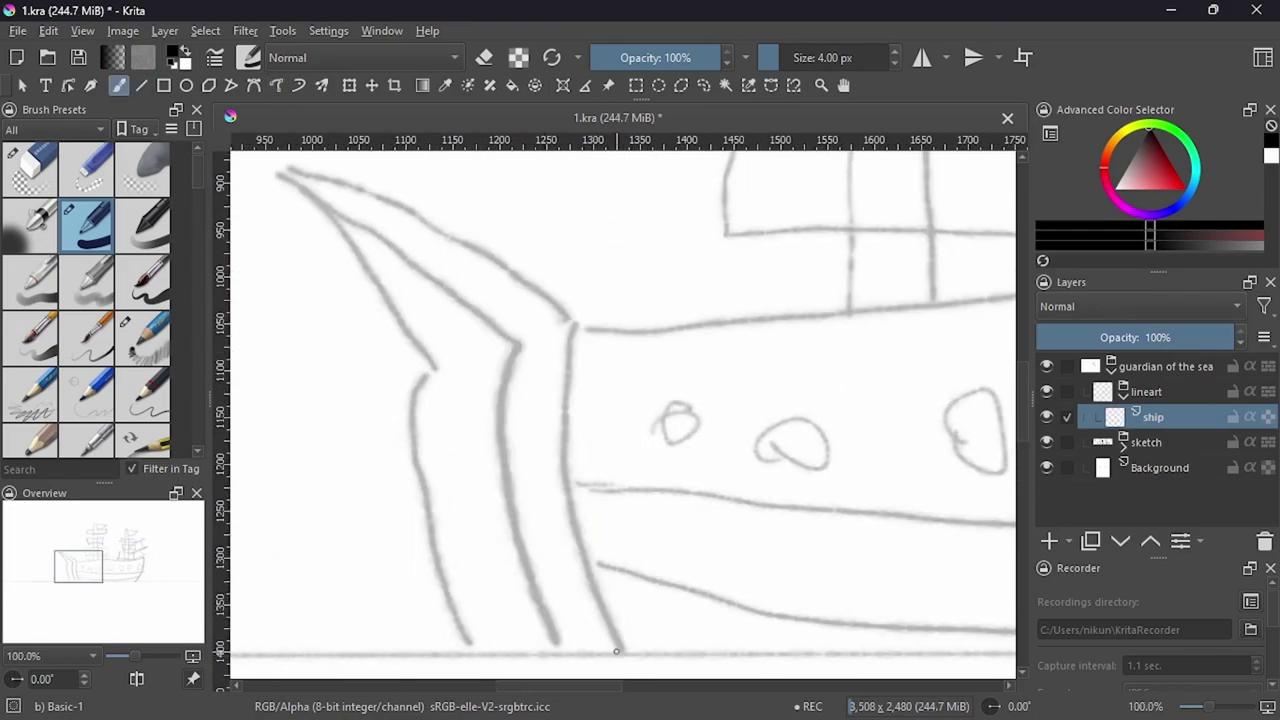
drag(617, 652, 534, 383)
scroll(568, 313, down, 2)
key(ctrl+z)
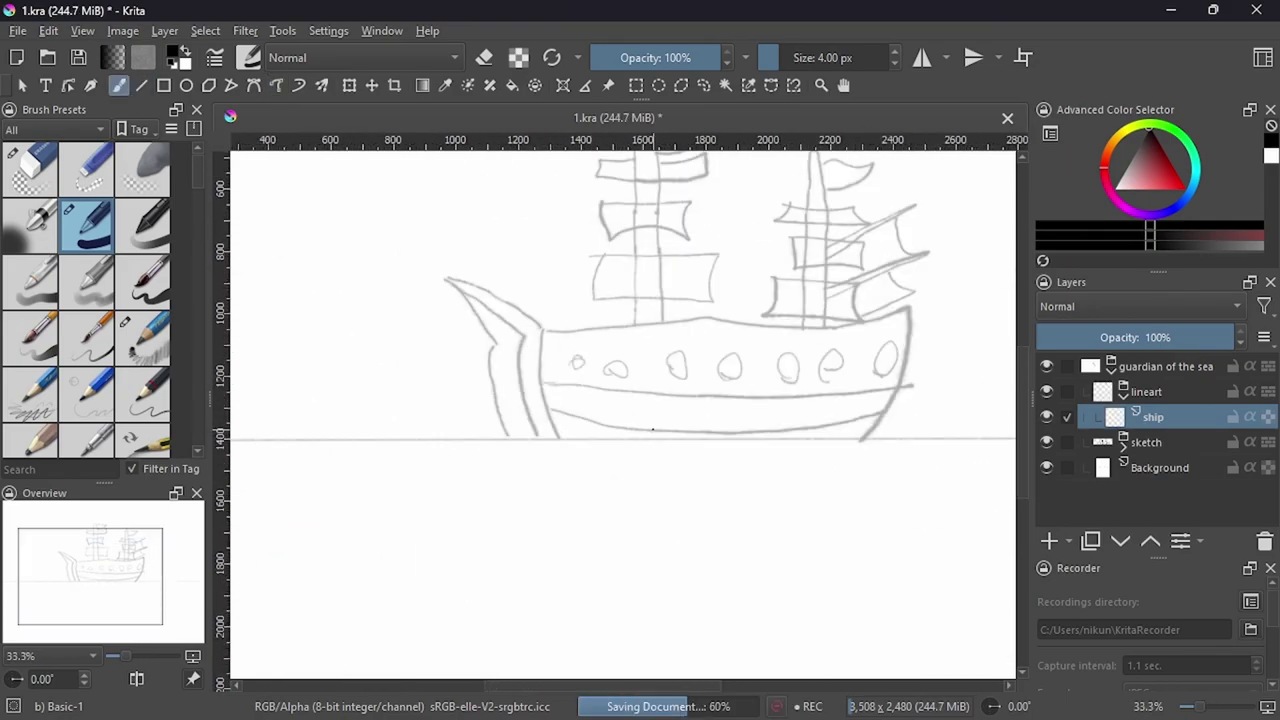
scroll(557, 590, up, 1)
drag(474, 380, 603, 400)
scroll(474, 377, up, 2)
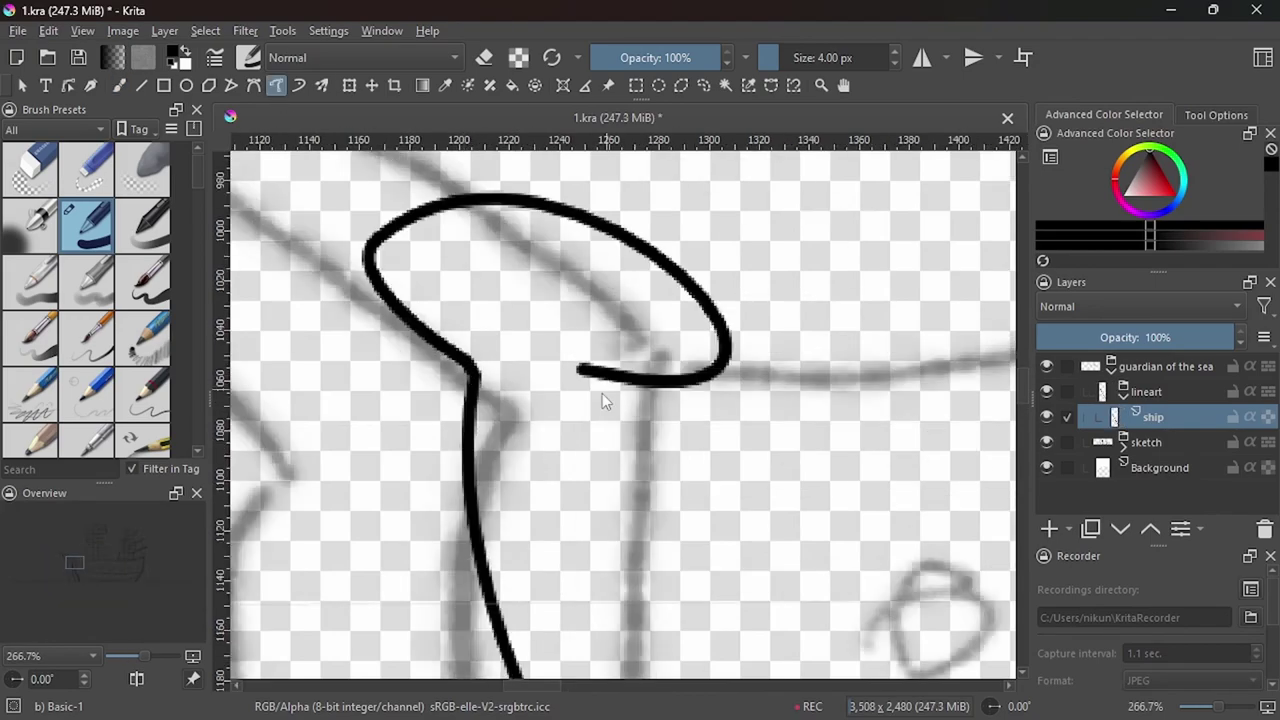
key(ctrl+z)
scroll(590, 462, down, 2)
key(ctrl+z)
drag(631, 614, 573, 389)
Extend the bow line into a hook toward the deck rail and erase the excess.
scroll(554, 370, up, 2)
scroll(554, 370, down, 2)
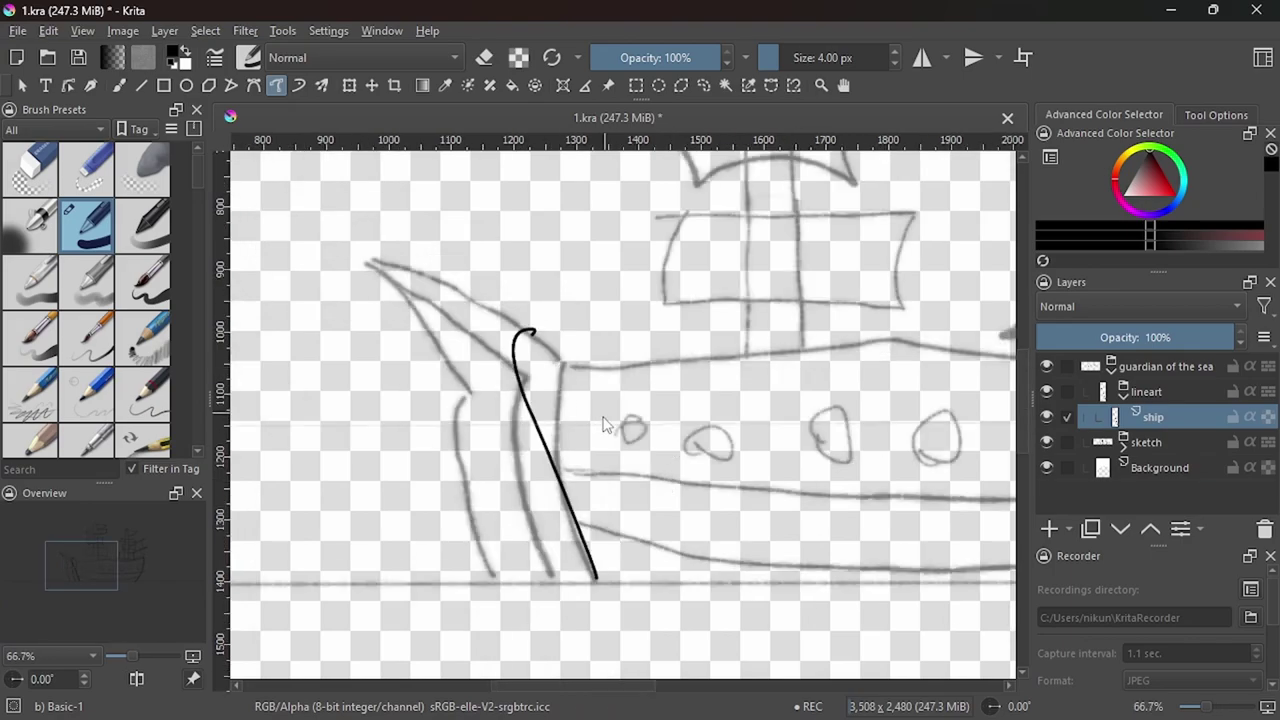
scroll(537, 350, up, 3)
scroll(551, 534, down, 1)
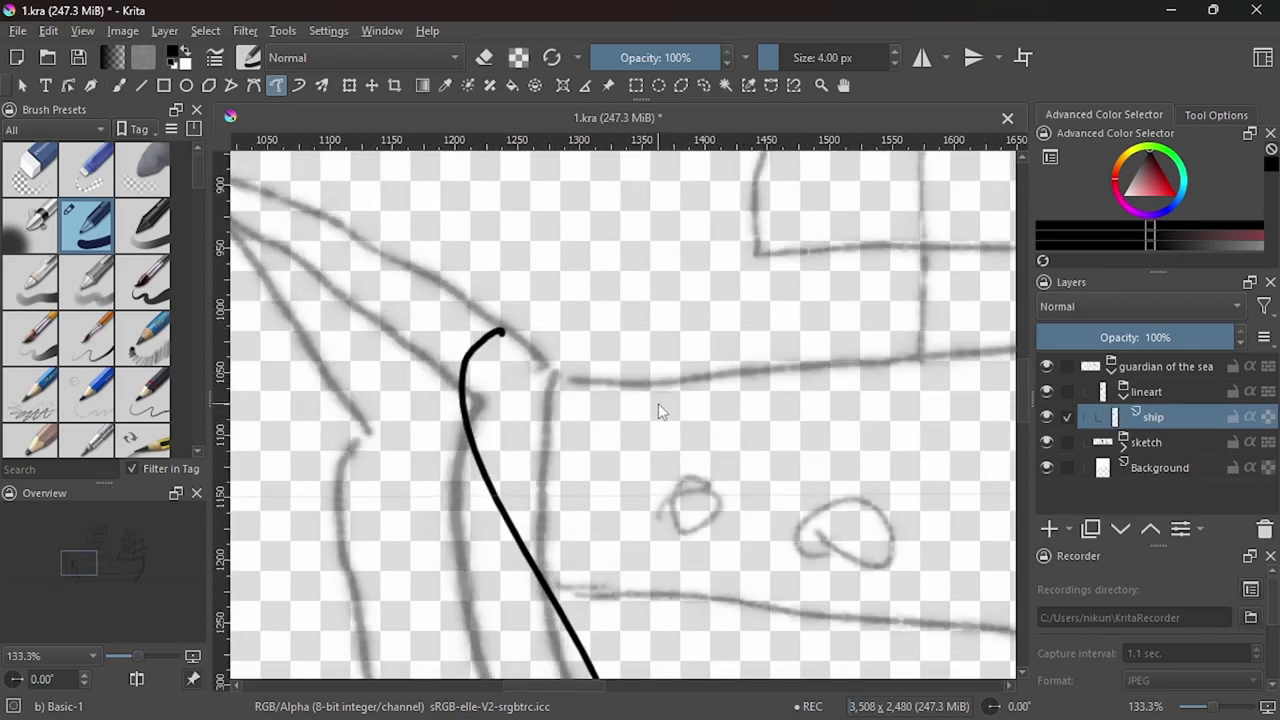
key(b)
key(e)
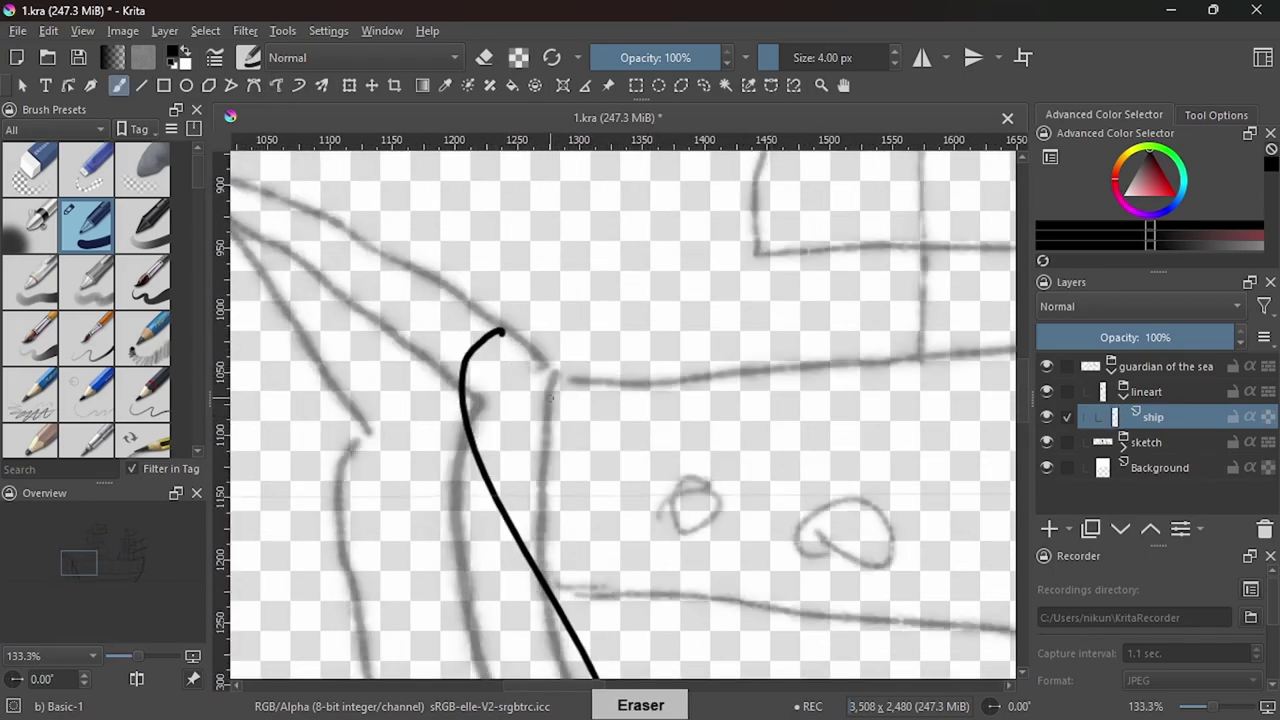
key(e)
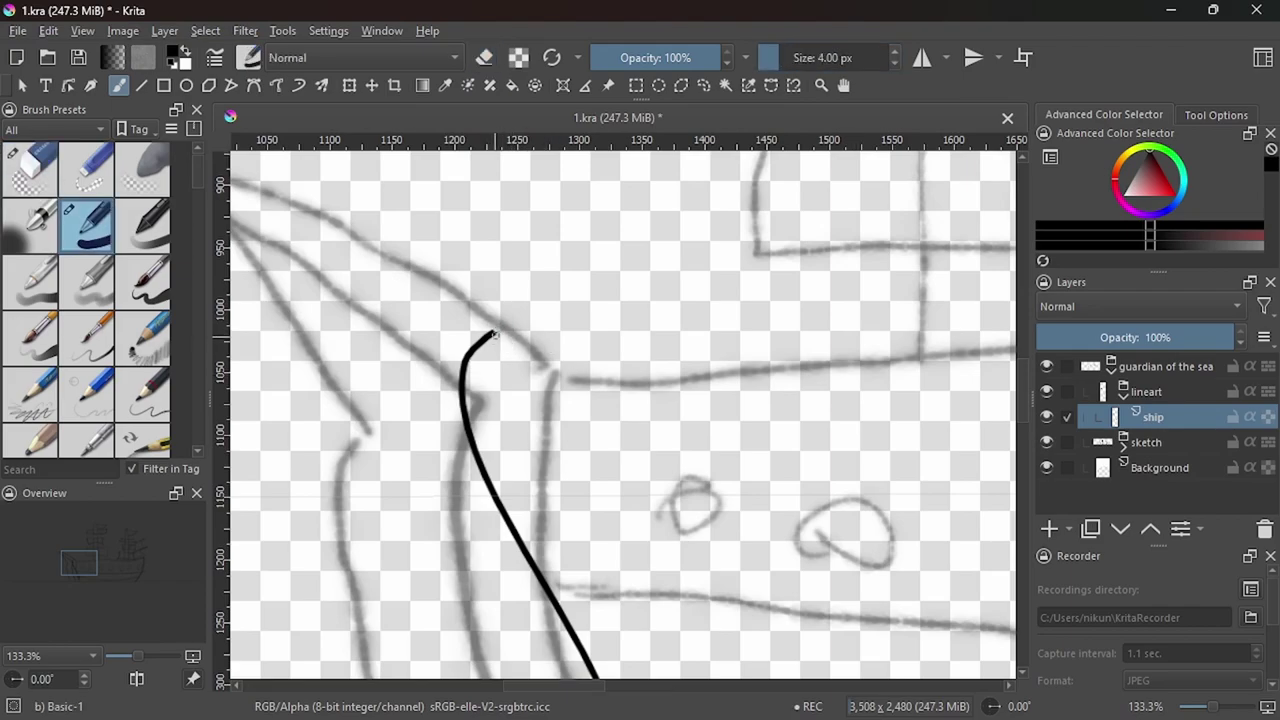
drag(570, 333, 545, 381)
scroll(545, 381, up, 4)
key(e)
drag(430, 322, 520, 310)
key(e)
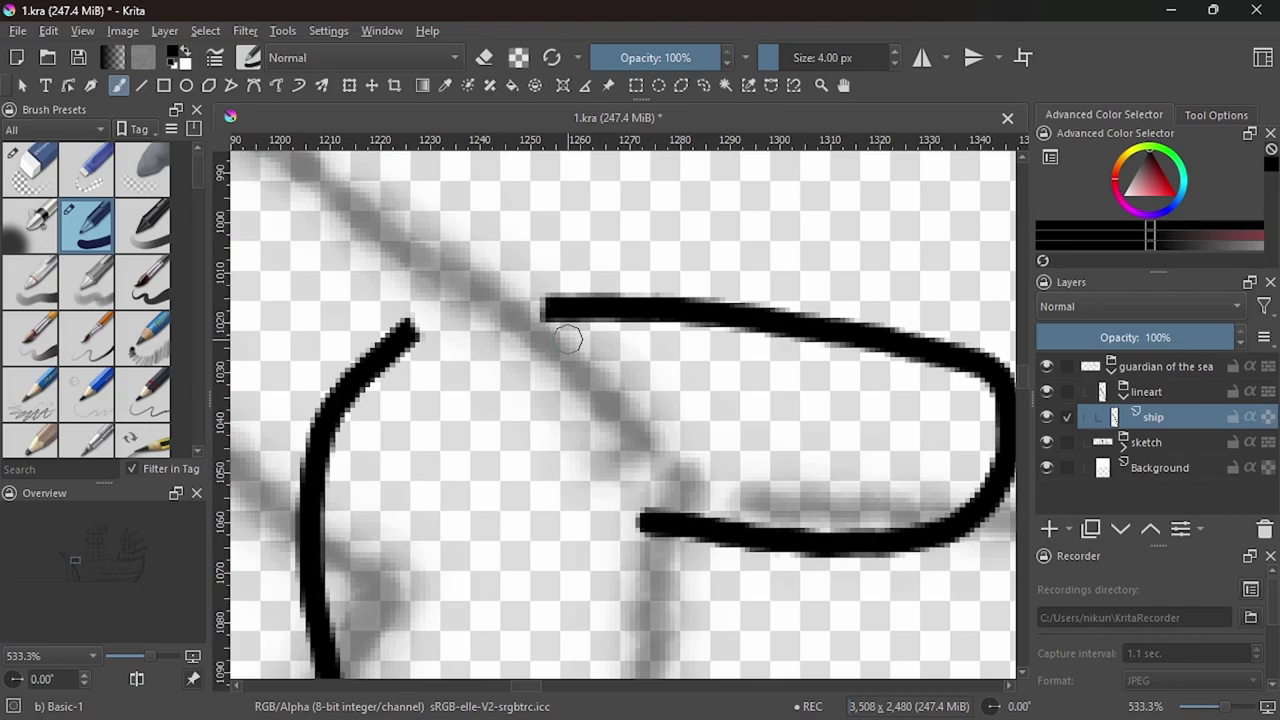
Join the two hook strokes at the bow's top with a bridging stroke.
mouse_move(410, 328)
mouse_down()
mouse_move(528, 300)
mouse_move(430, 315)
mouse_up()
key(ctrl+z)
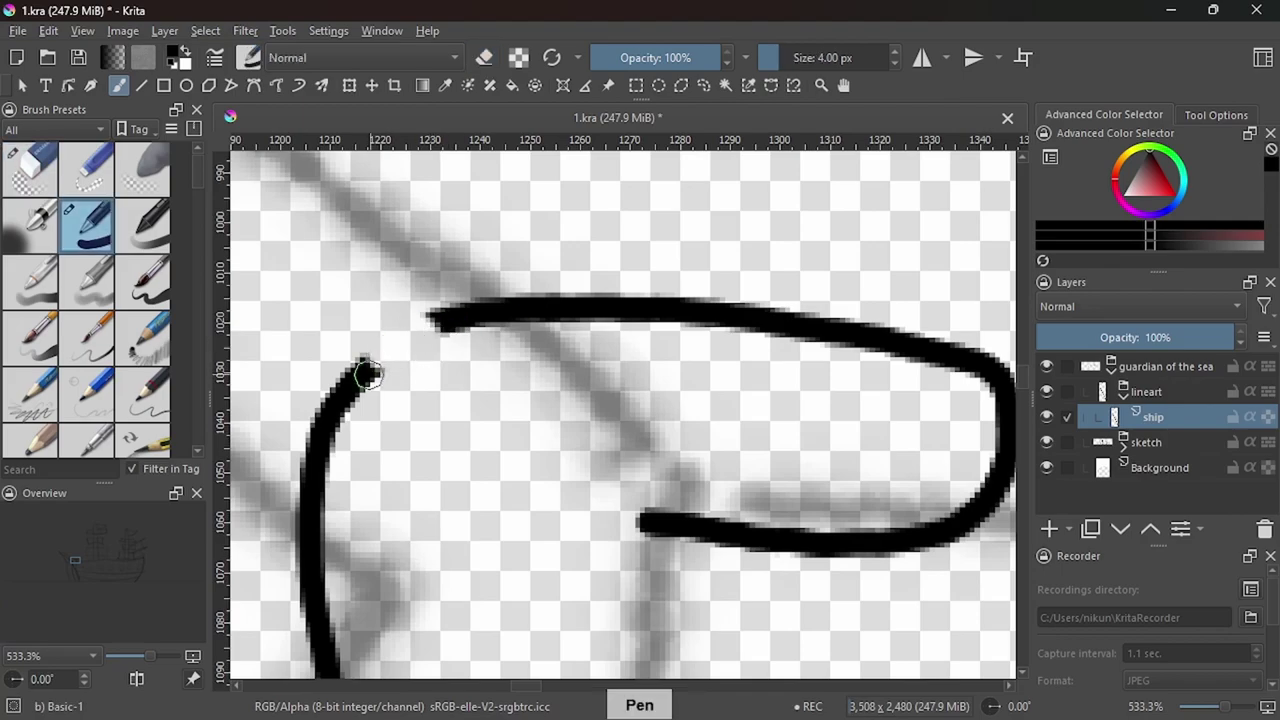
drag(366, 366, 430, 315)
key(slash)
scroll(714, 451, down, 3)
scroll(679, 472, down, 5)
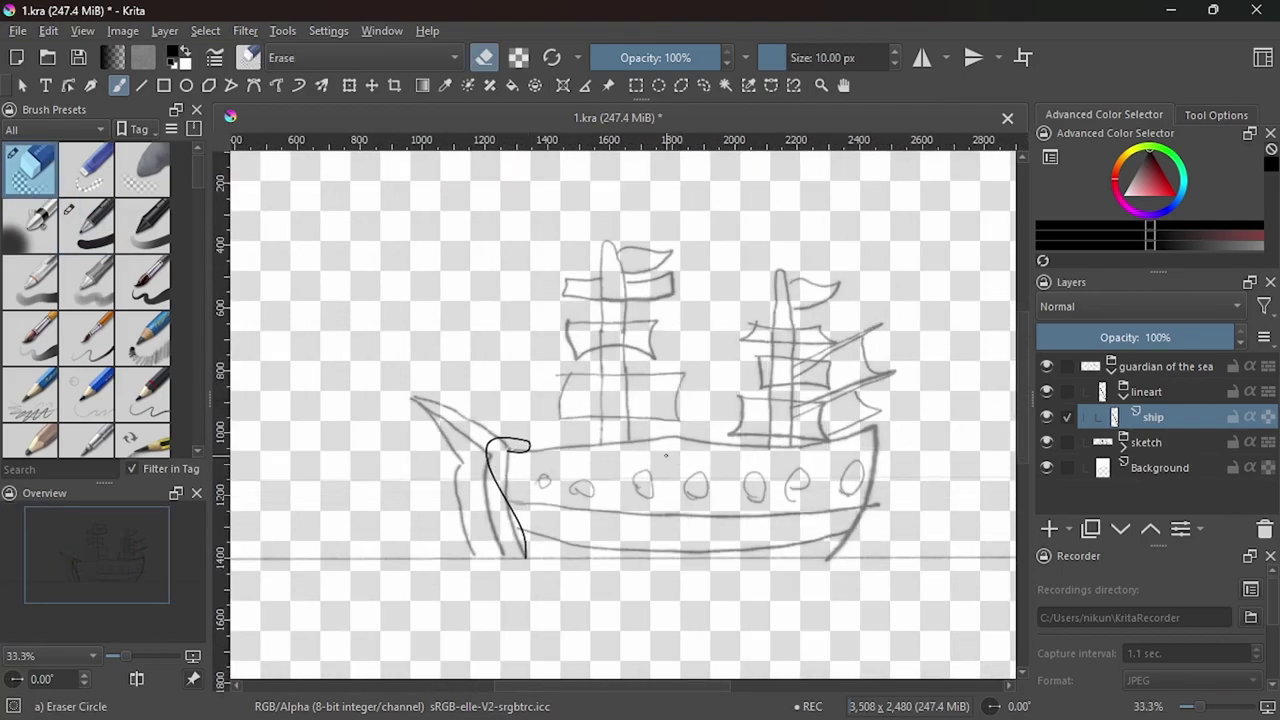
scroll(535, 451, up, 5)
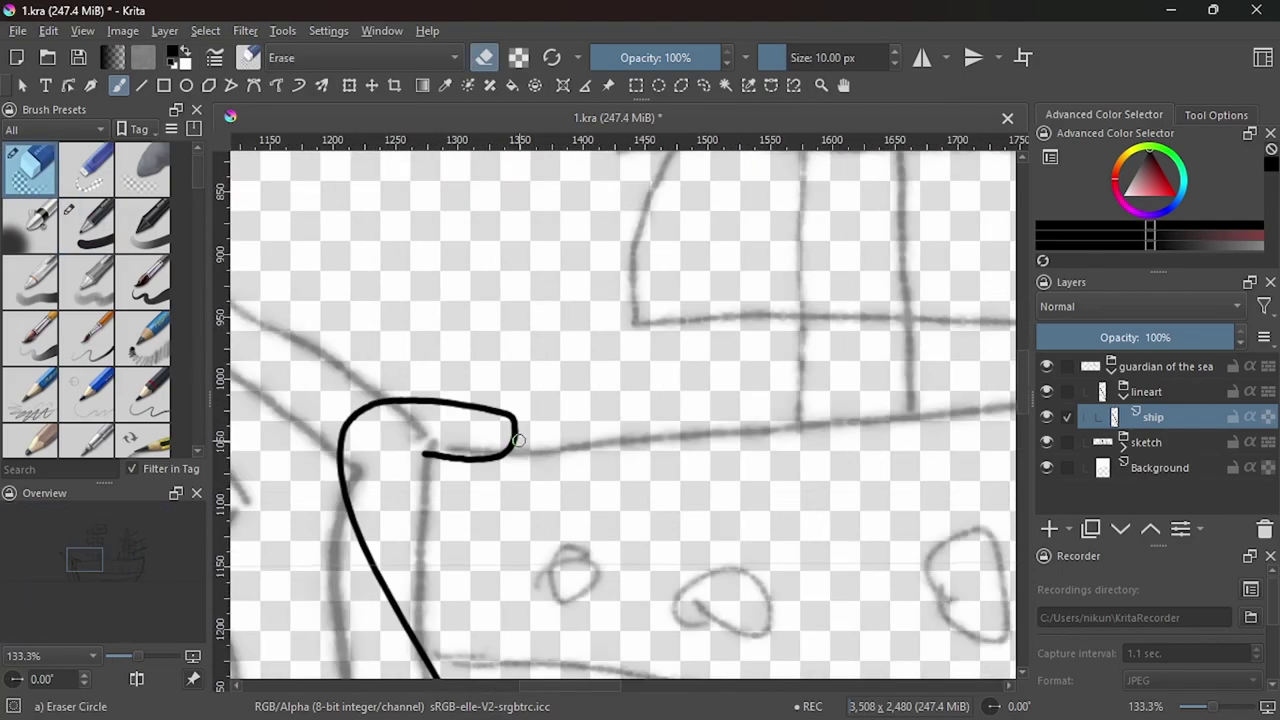
key(slash)
Add a short stroke at the hook's top and redraw its return curving left.
drag(455, 458, 512, 440)
scroll(507, 428, up, 3)
scroll(540, 428, left, 2)
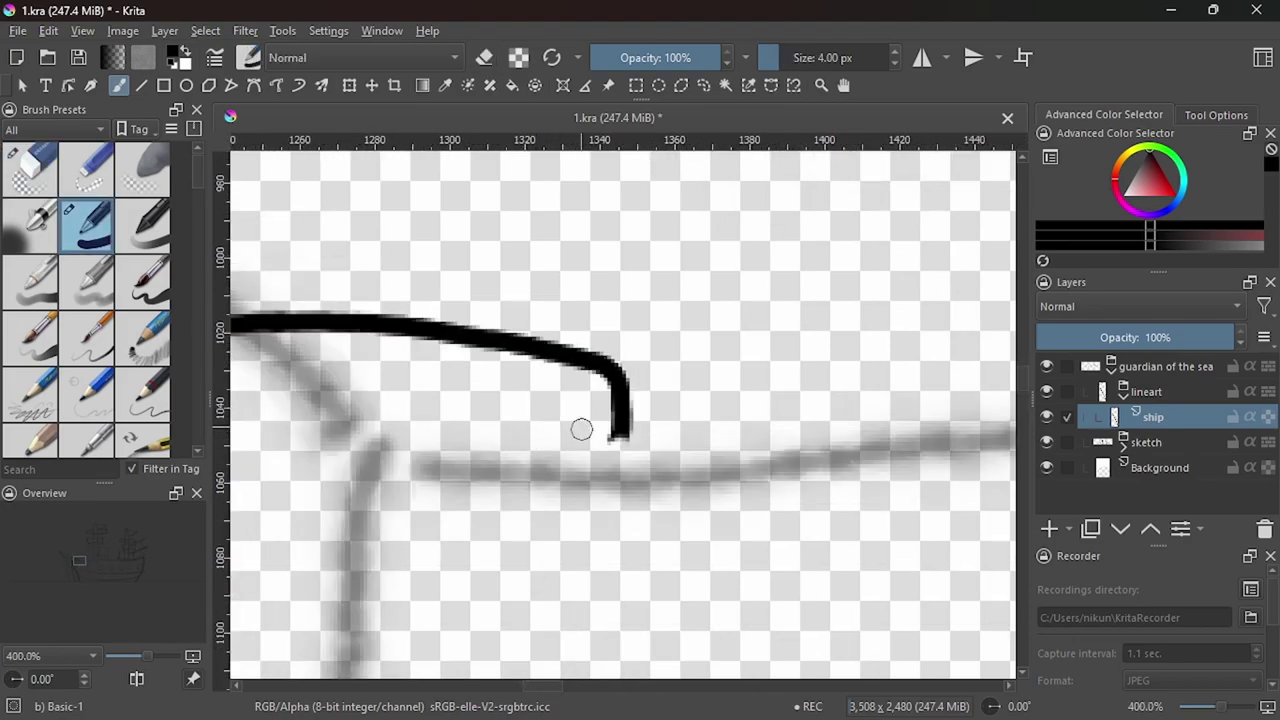
mouse_move(618, 428)
mouse_down()
mouse_move(429, 443)
mouse_move(600, 430)
mouse_up()
scroll(596, 428, down, 3)
key(ctrl+z)
scroll(595, 430, up, 2)
key(slash)
drag(305, 405, 400, 430)
scroll(566, 417, down, 1)
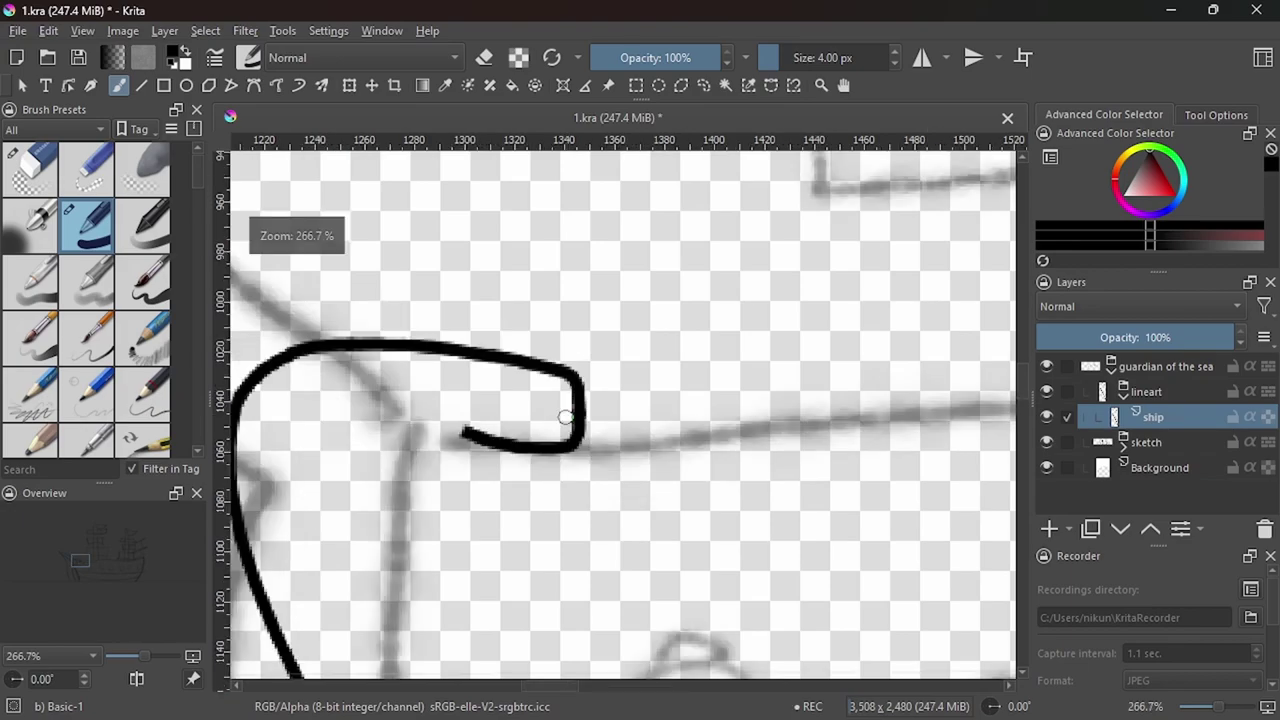
scroll(566, 417, left, 2)
Erase the hook's curled return and extend the stroke down to the deck line.
key(e)
drag(665, 450, 610, 440)
key(e)
scroll(676, 369, up, 3)
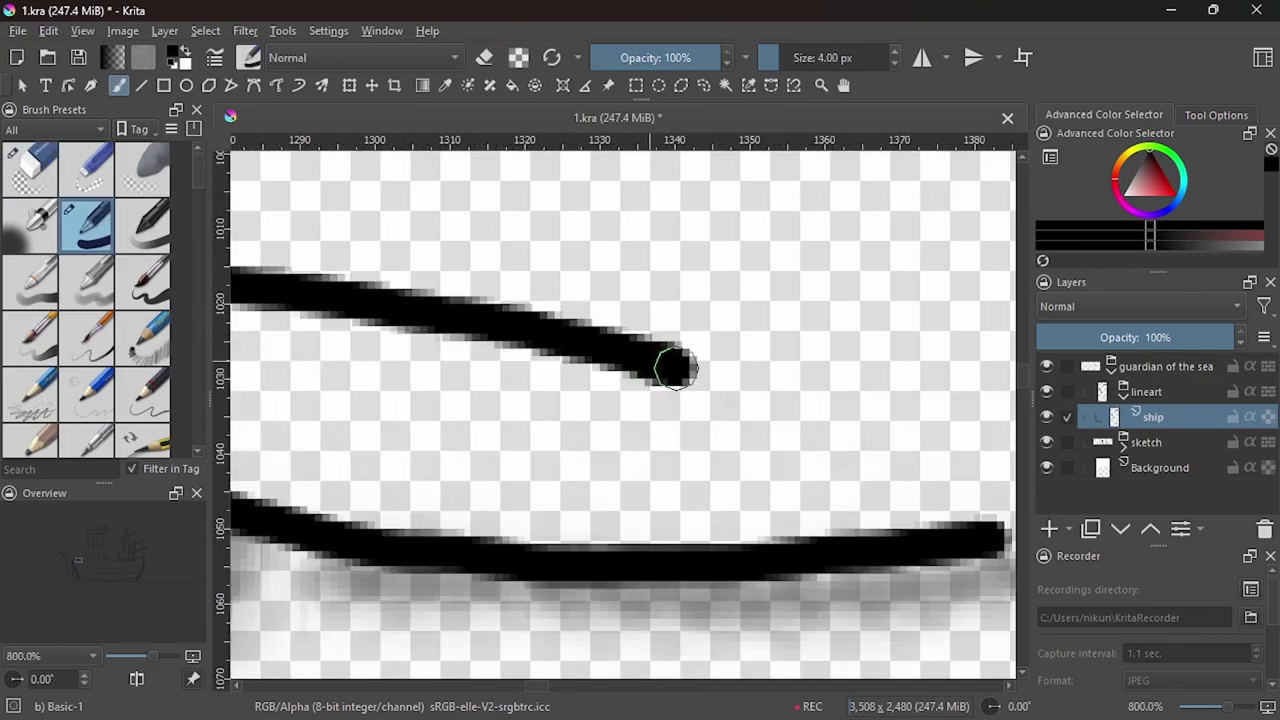
drag(676, 369, 720, 517)
scroll(720, 517, down, 6)
scroll(575, 473, down, 2)
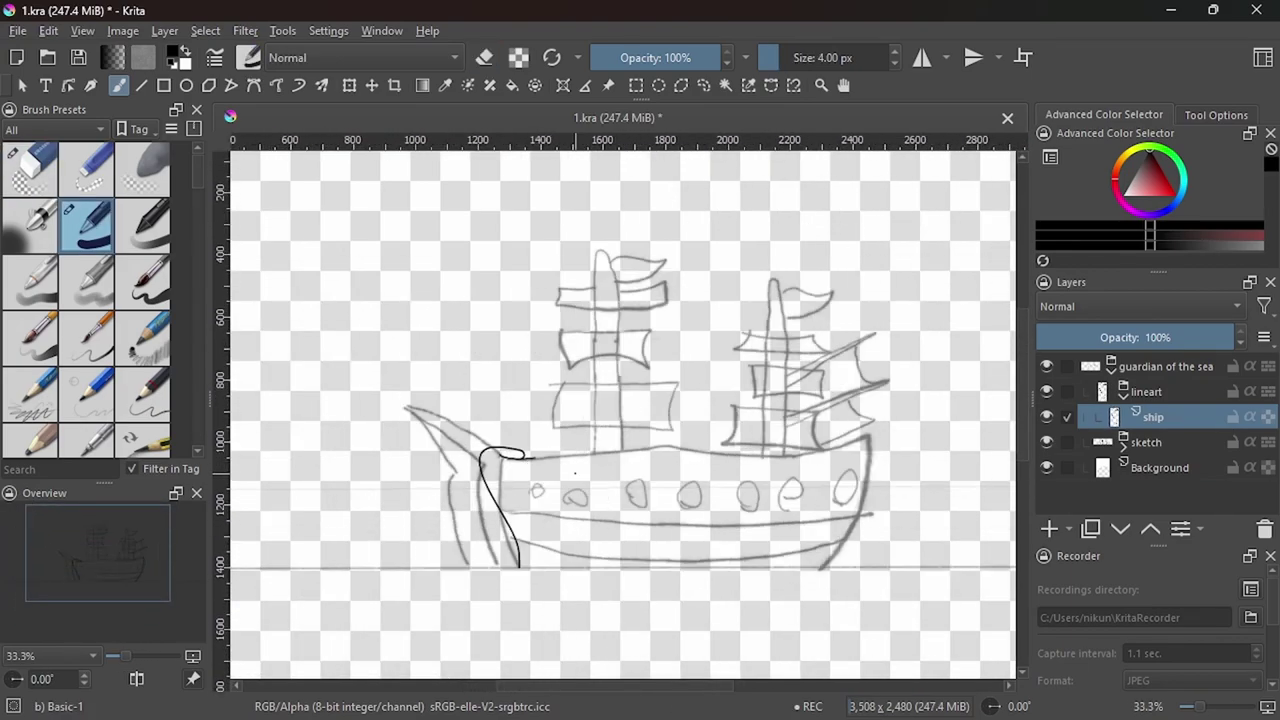
scroll(518, 455, up, 3)
scroll(518, 455, up, 1)
Redraw the hook's tail, extending the stroke rightward along the deck rail.
key(e)
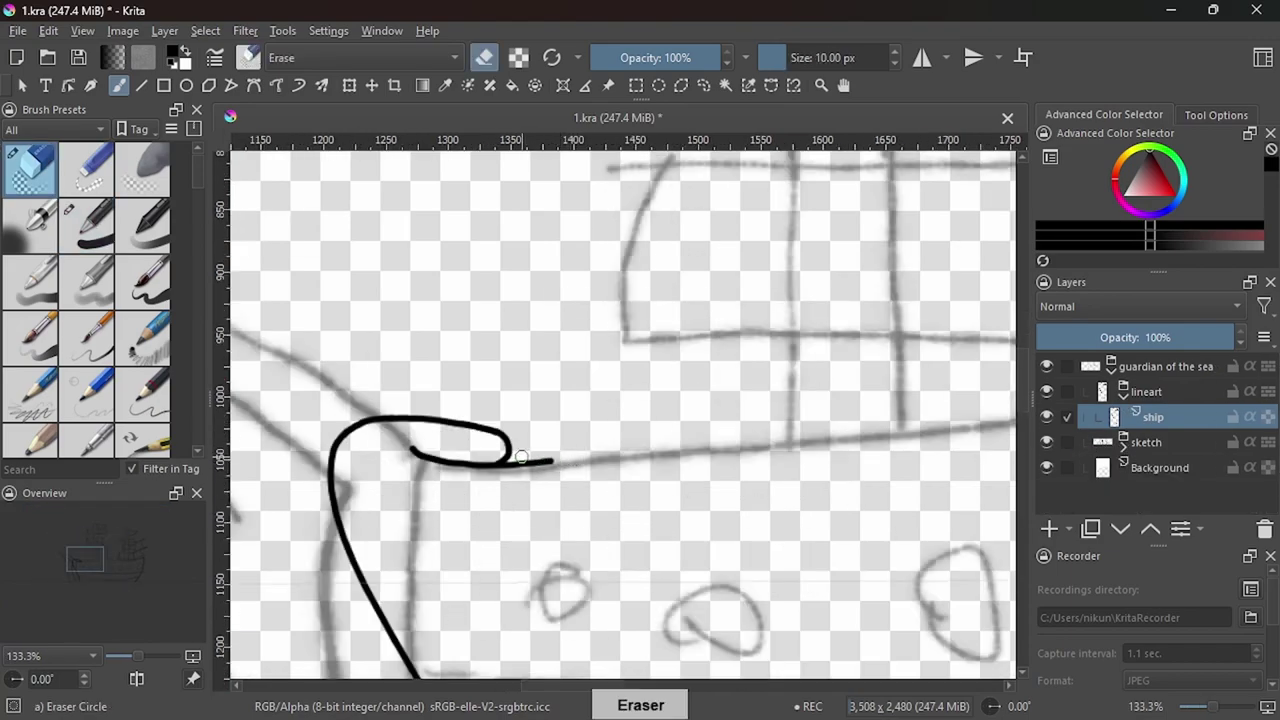
scroll(520, 456, up, 2)
key(ctrl+z)
key(e)
mouse_move(470, 468)
mouse_down()
mouse_move(686, 471)
mouse_move(742, 373)
mouse_move(857, 382)
mouse_up()
key(ctrl+z)
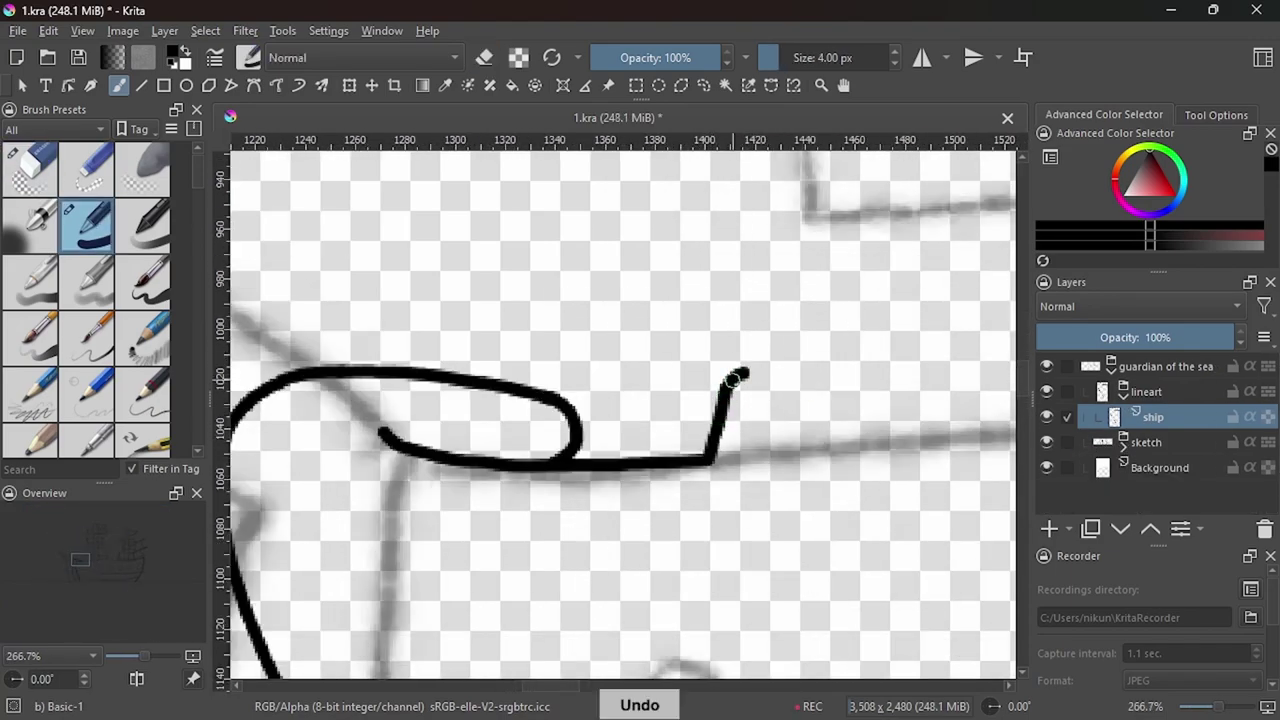
drag(742, 375, 894, 400)
scroll(488, 397, down, 6)
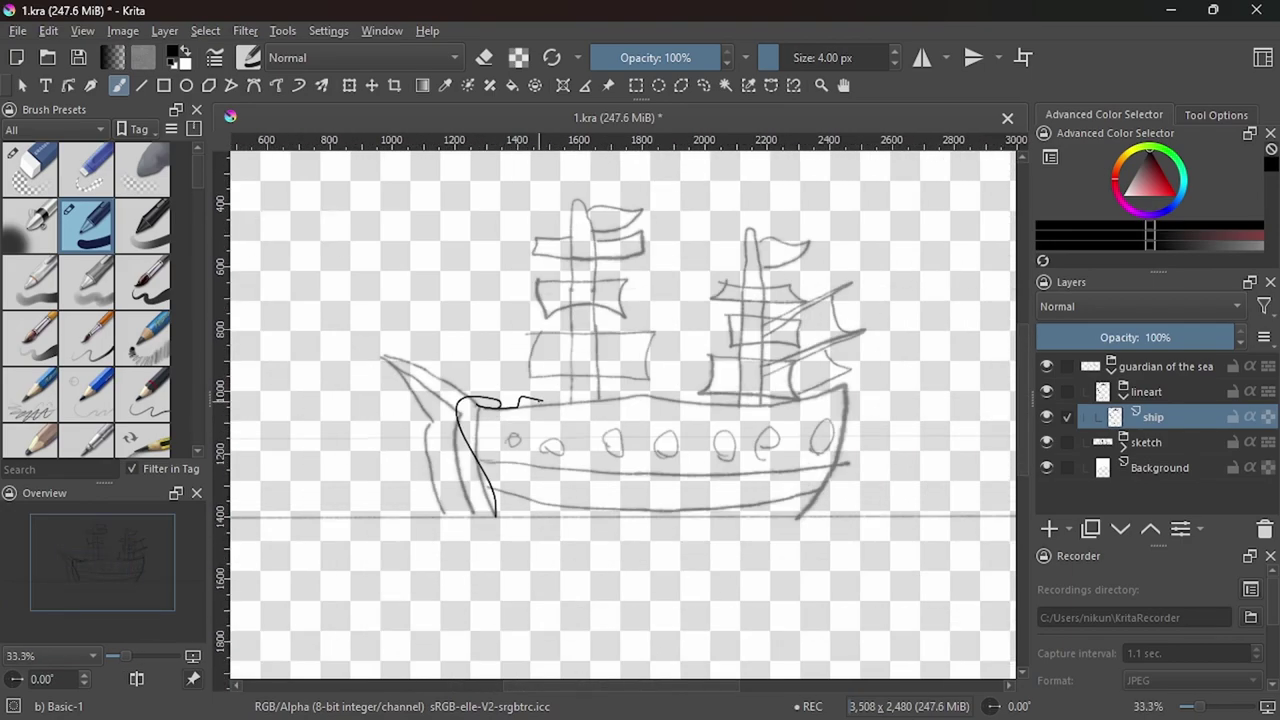
scroll(508, 425, up, 6)
Erase the tail after the hook and draw the long deck line to the right.
key(e)
drag(545, 358, 690, 338)
key(e)
scroll(494, 331, up, 1)
drag(494, 331, 1015, 402)
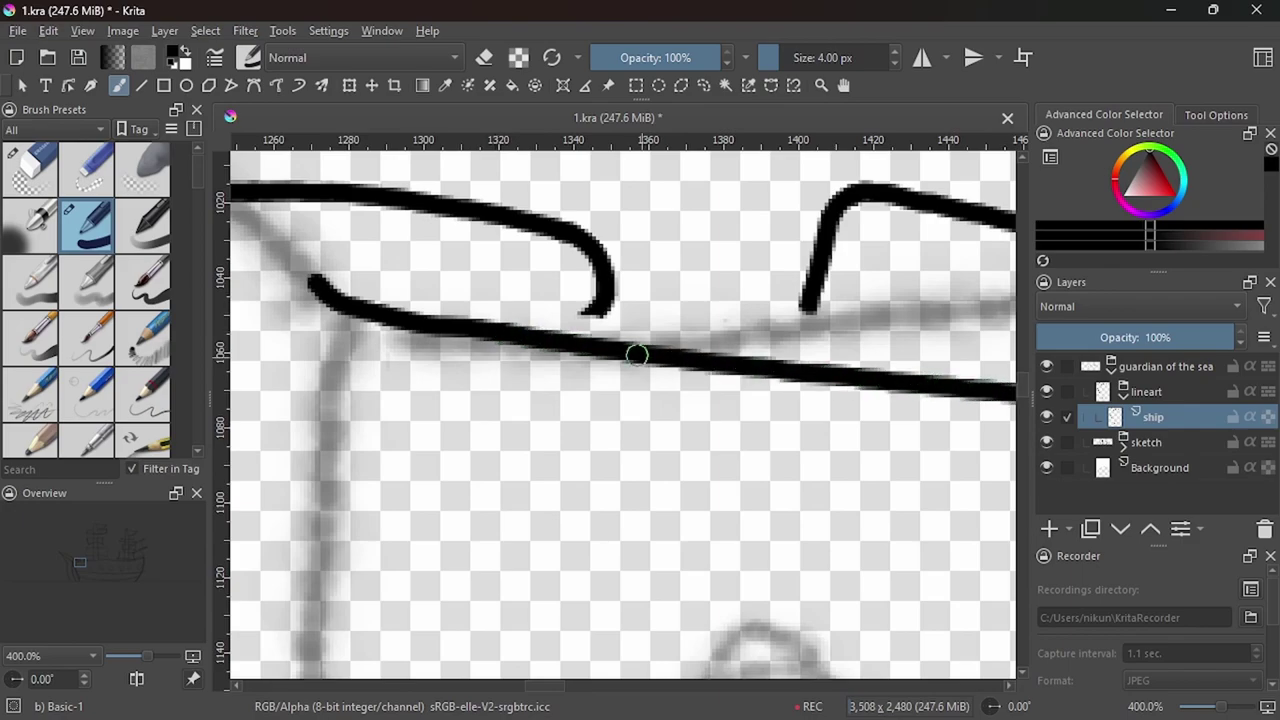
scroll(440, 330, up, 1)
Bridge the gap between the deck-line pieces on a rotated canvas, erasing the rough joint.
key(4)
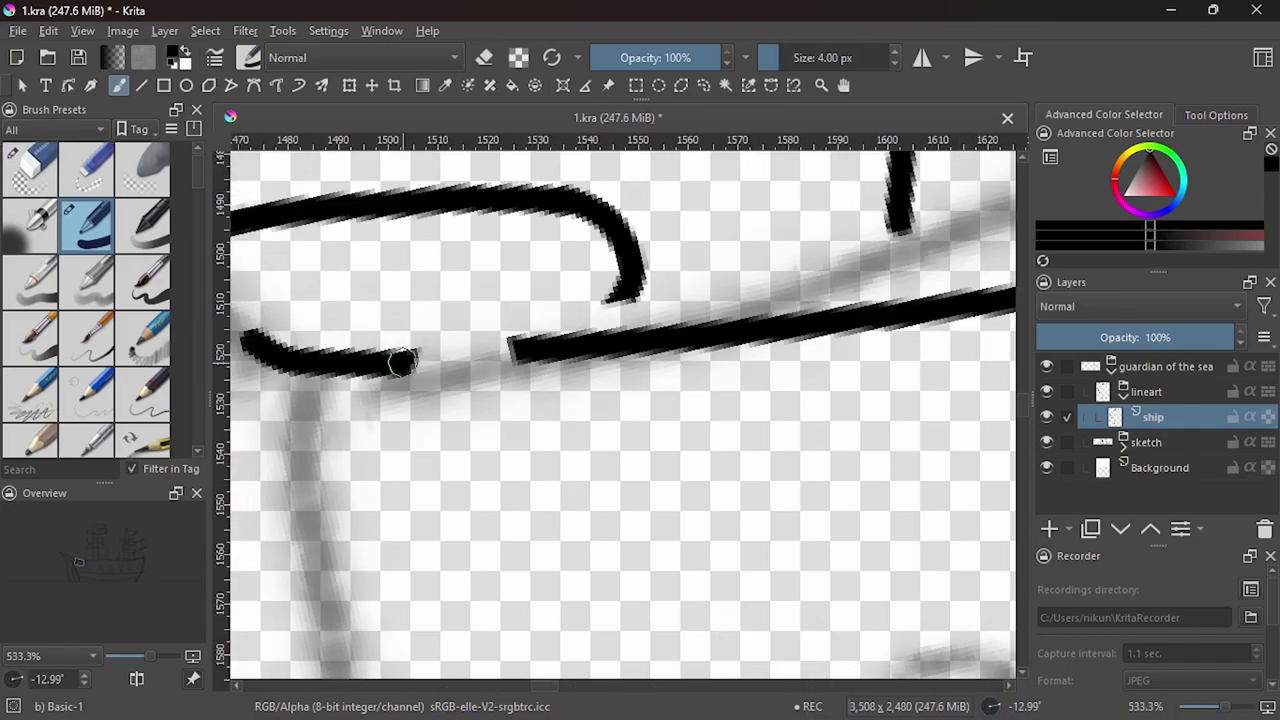
drag(398, 364, 522, 345)
click(992, 707)
key(e)
key(e)
mouse_move(410, 312)
mouse_down()
mouse_move(545, 335)
mouse_move(394, 314)
mouse_up()
scroll(501, 348, down, 4)
scroll(501, 348, up, 2)
scroll(506, 386, up, 4)
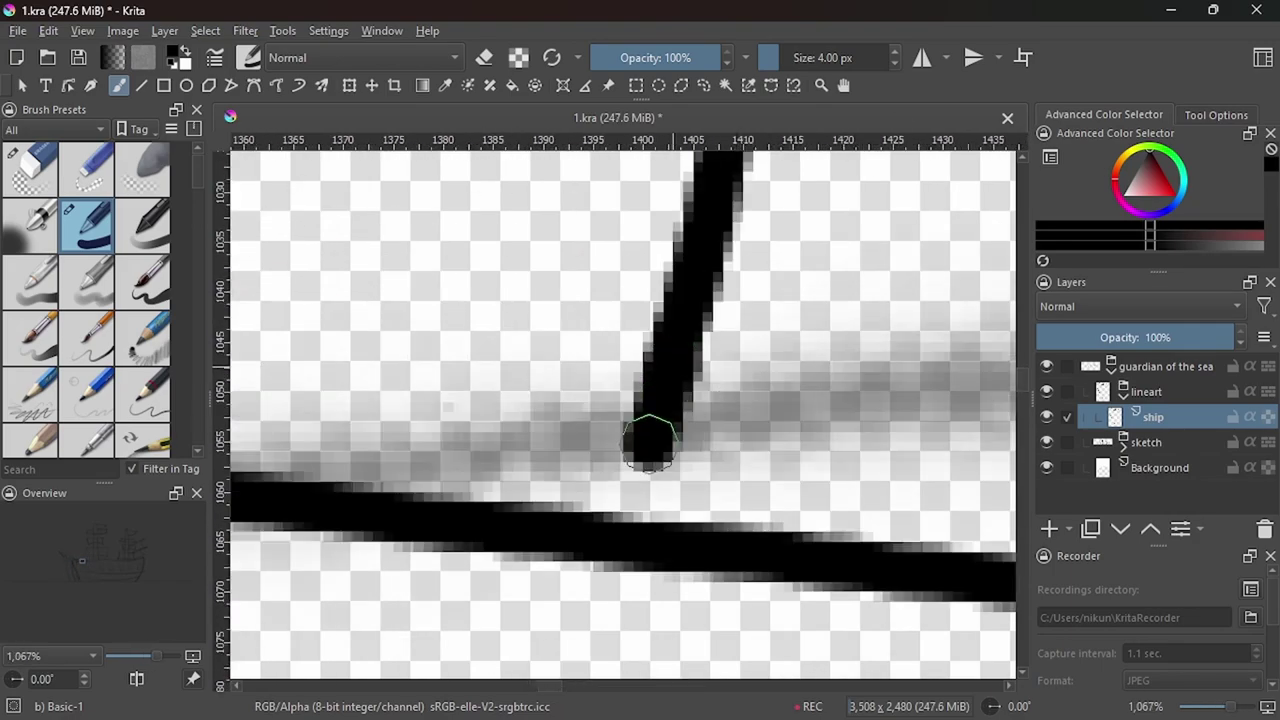
scroll(651, 434, down, 8)
scroll(707, 413, down, 2)
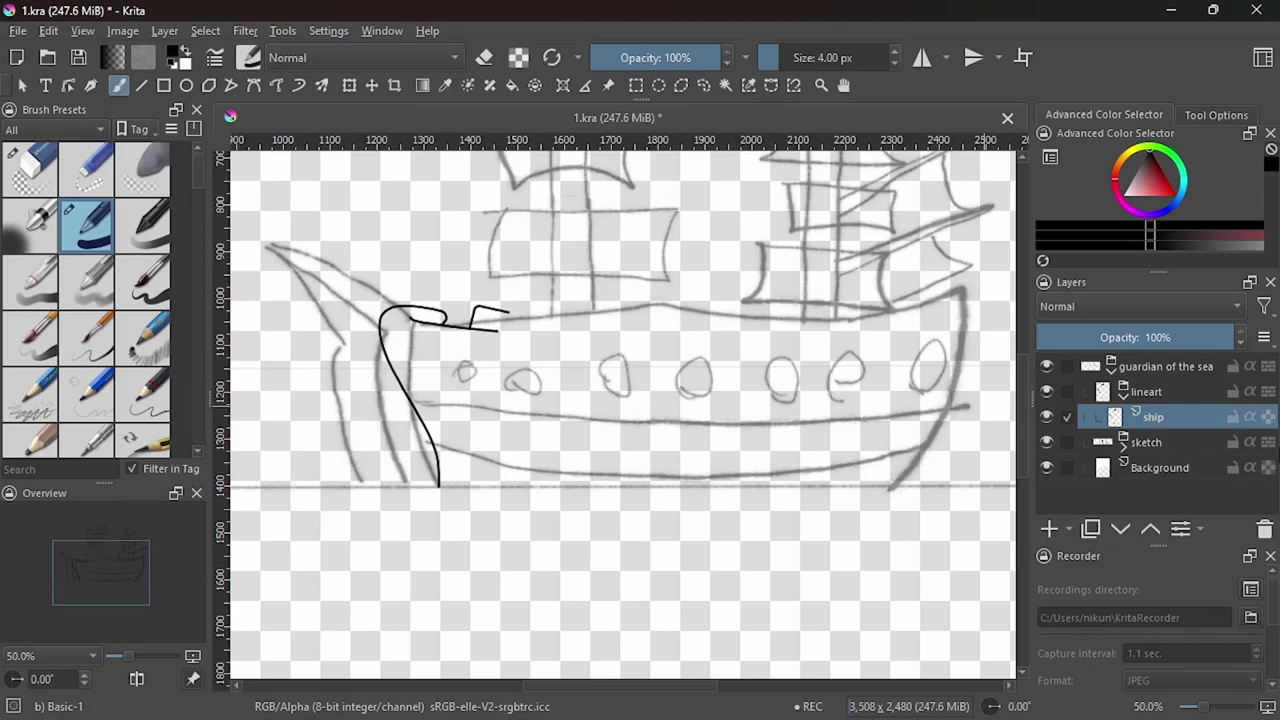
Draw a long straight ink line from the rail's end rightward along the hull's top.
scroll(481, 349, up, 2)
scroll(481, 349, down, 1)
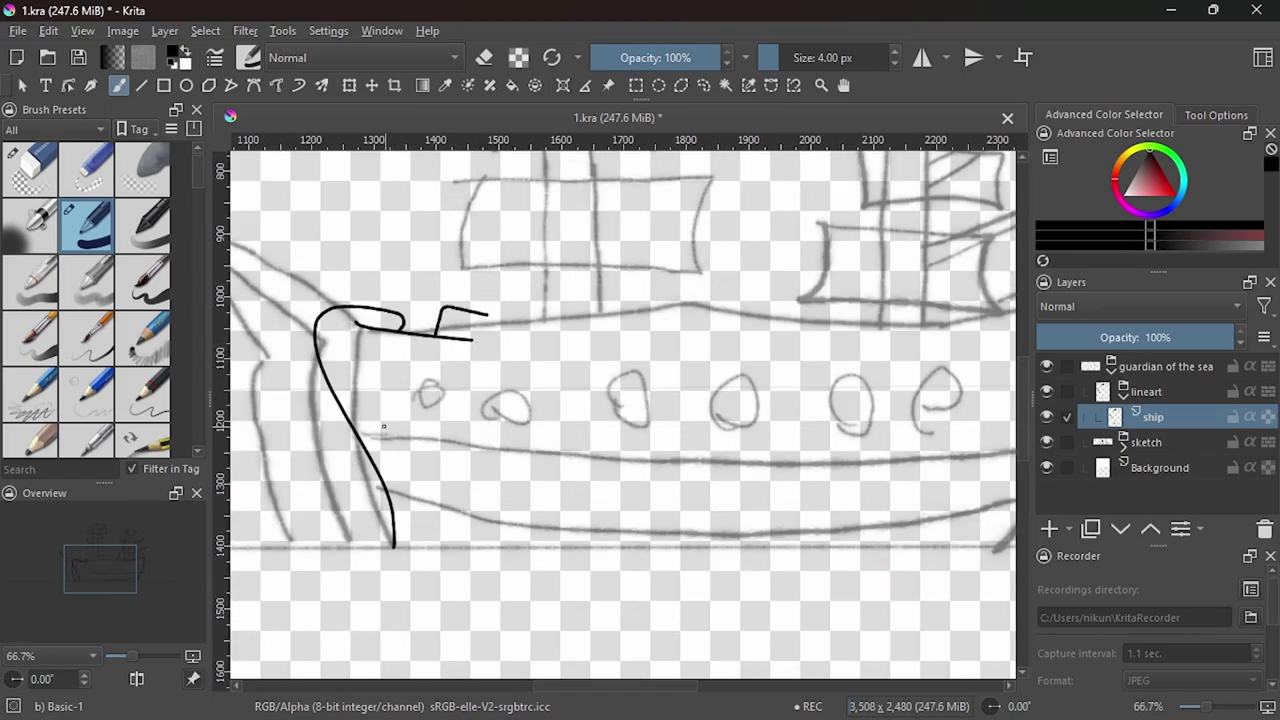
scroll(473, 335, up, 3)
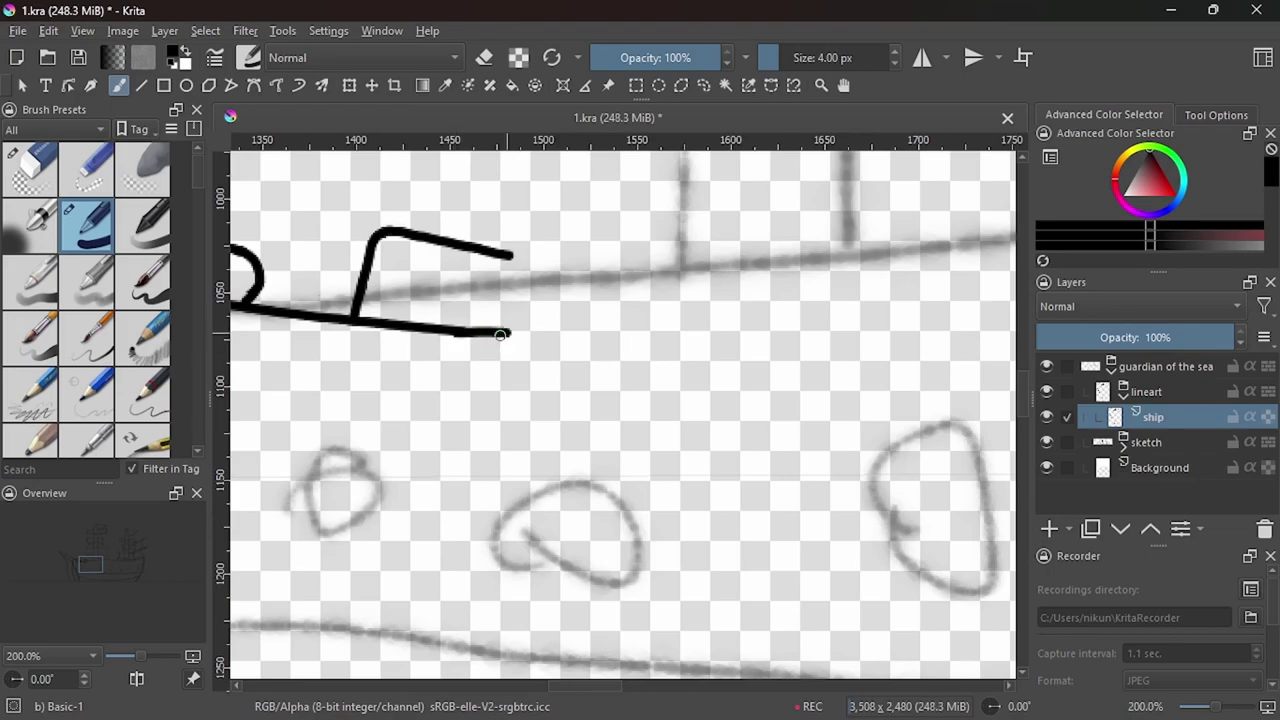
scroll(461, 332, up, 2)
scroll(519, 341, down, 3)
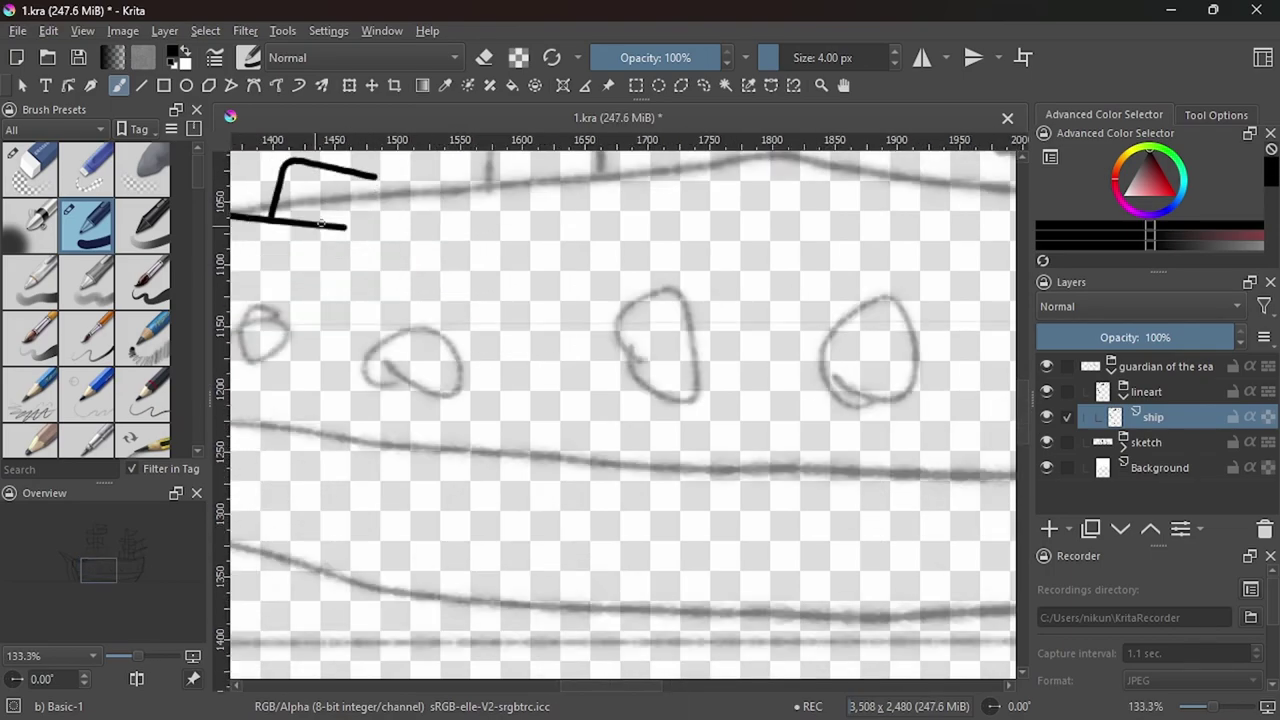
key(v)
drag(372, 231, 828, 280)
scroll(598, 292, down, 4)
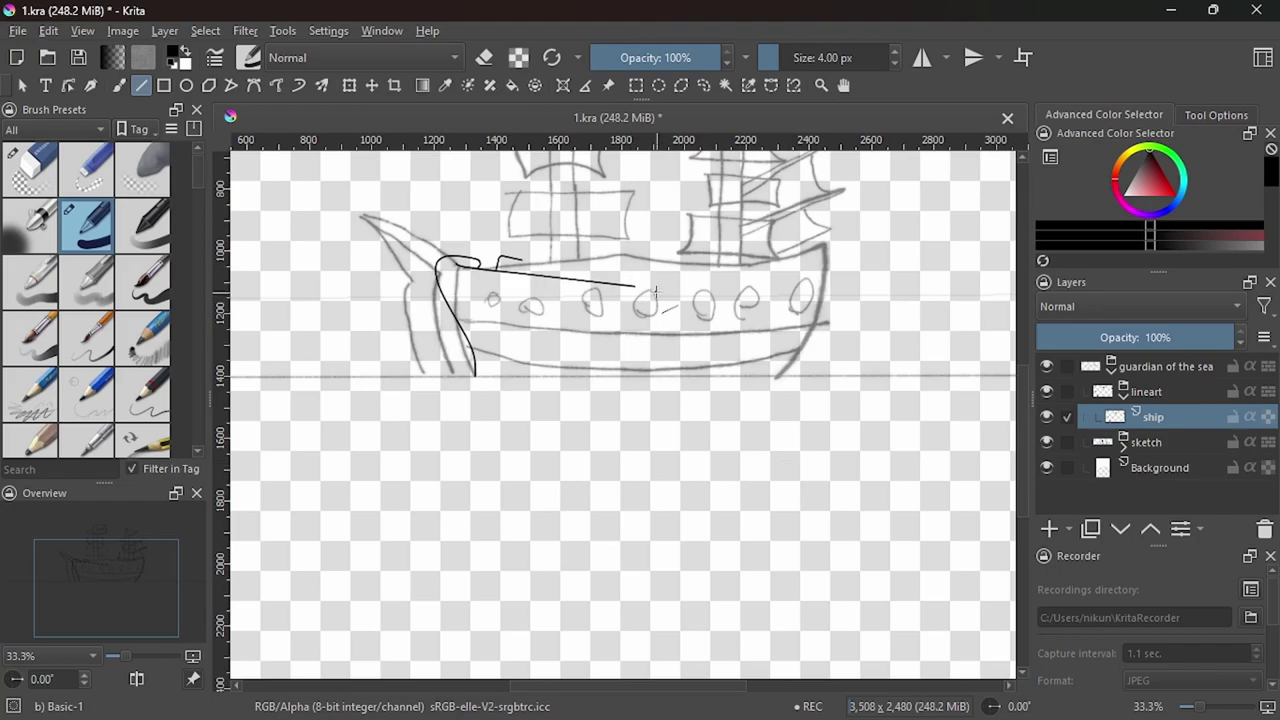
Bend the deck line down toward the porthole with freehand strokes, undoing retries.
scroll(656, 292, down, 1)
scroll(656, 292, up, 3)
click(119, 85)
scroll(668, 325, up, 2)
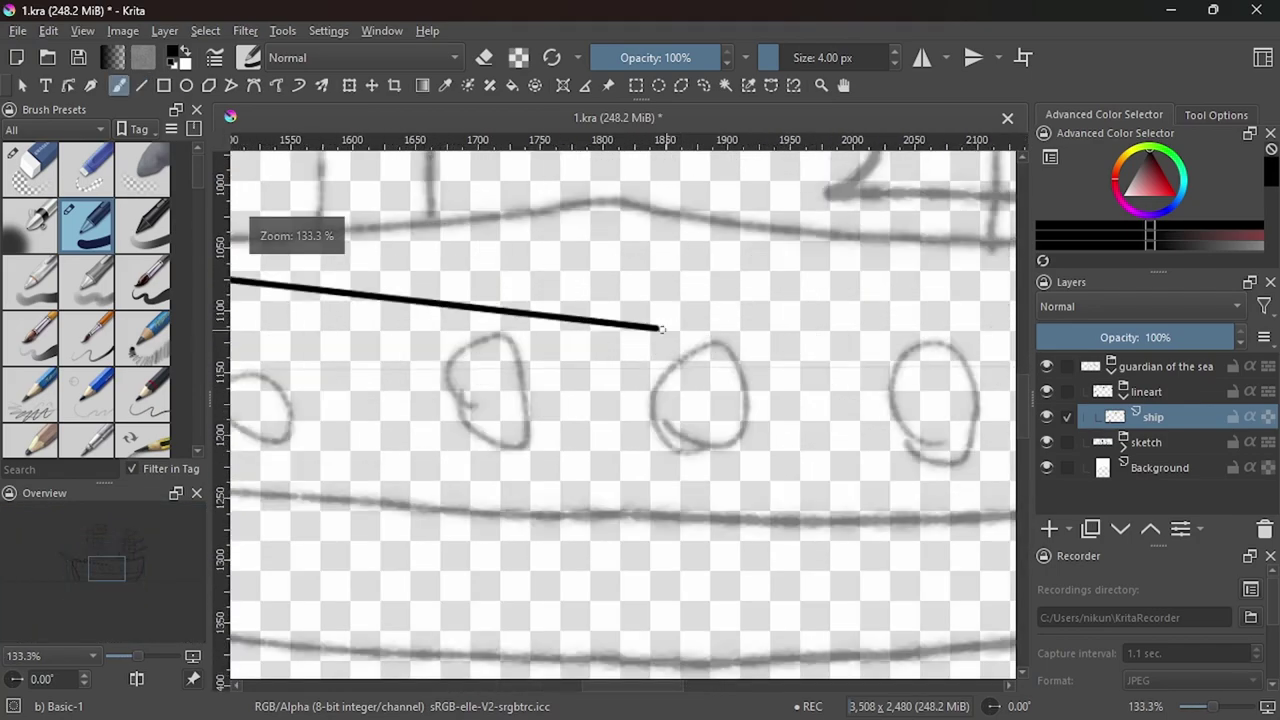
scroll(668, 325, up, 2)
drag(662, 327, 760, 430)
key(ctrl+z)
drag(662, 327, 868, 492)
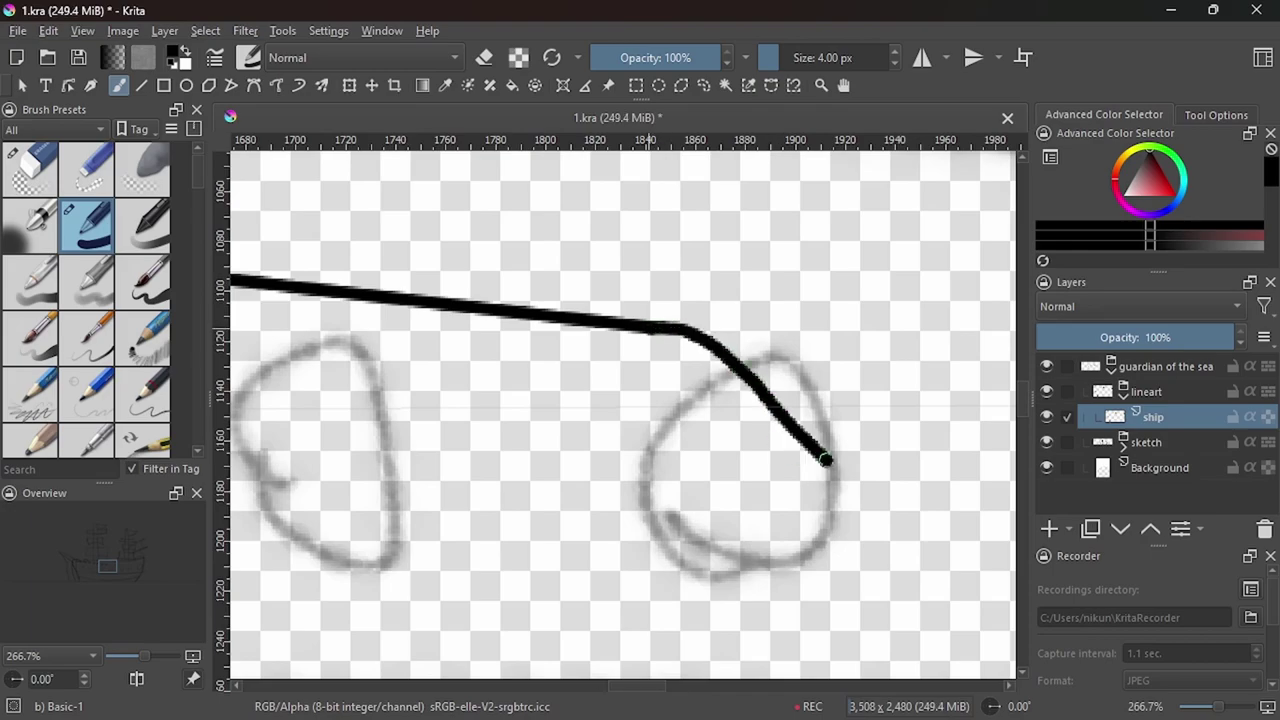
key(ctrl+z)
key(ctrl+z)
drag(658, 328, 800, 400)
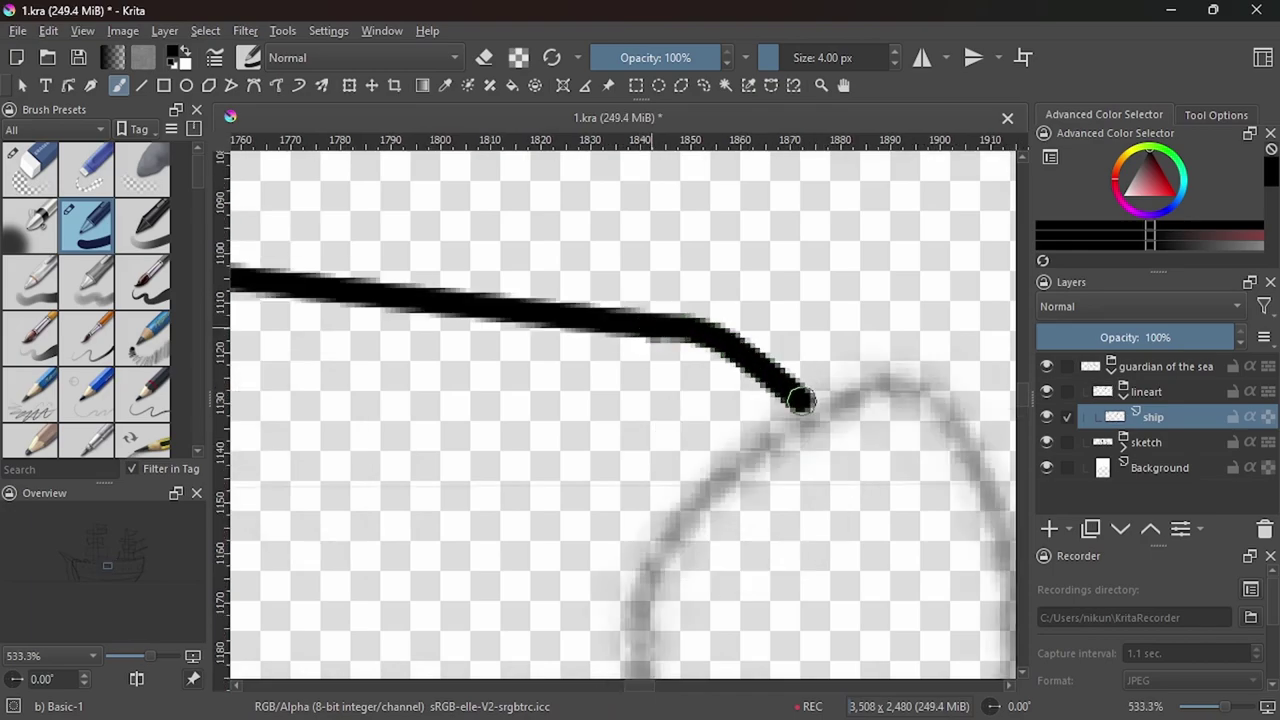
scroll(800, 400, up, 3)
key(e)
click(757, 329)
Continue the downward bend with a straight line from the stroke's end.
scroll(837, 300, down, 3)
scroll(715, 288, up, 3)
scroll(715, 288, down, 2)
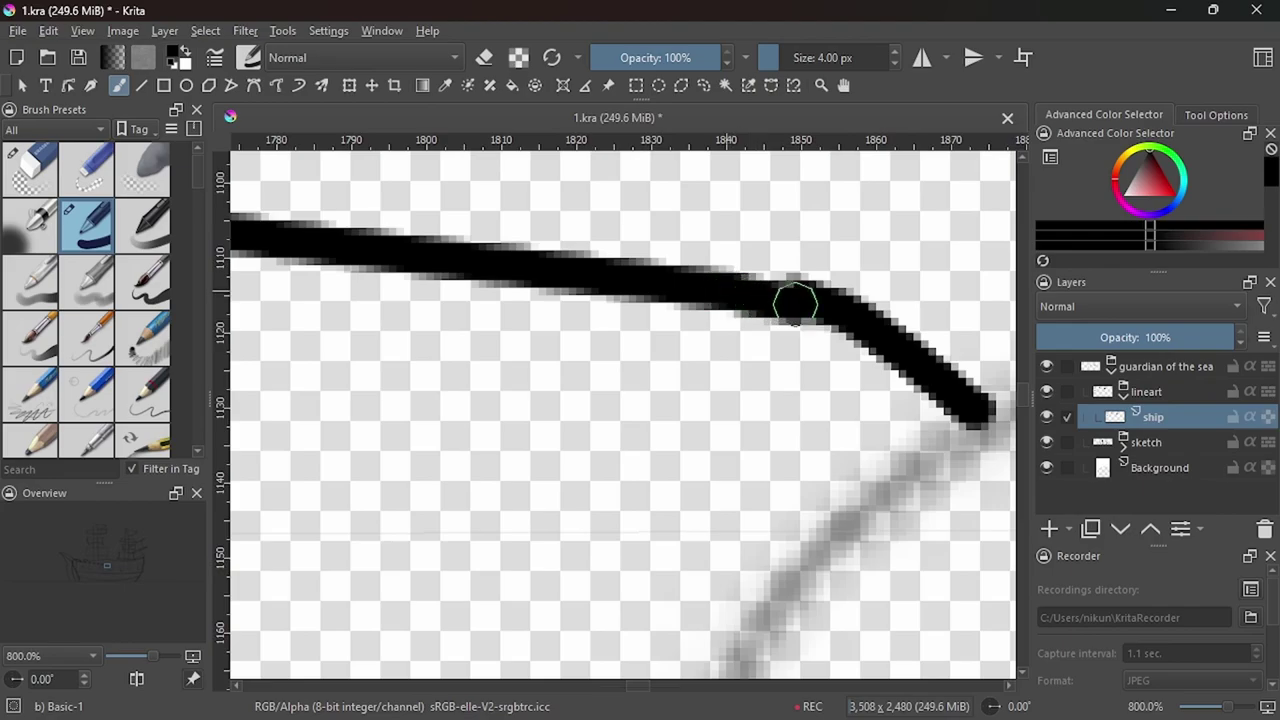
scroll(794, 300, down, 1)
scroll(743, 300, down, 2)
scroll(808, 306, up, 5)
scroll(657, 290, up, 3)
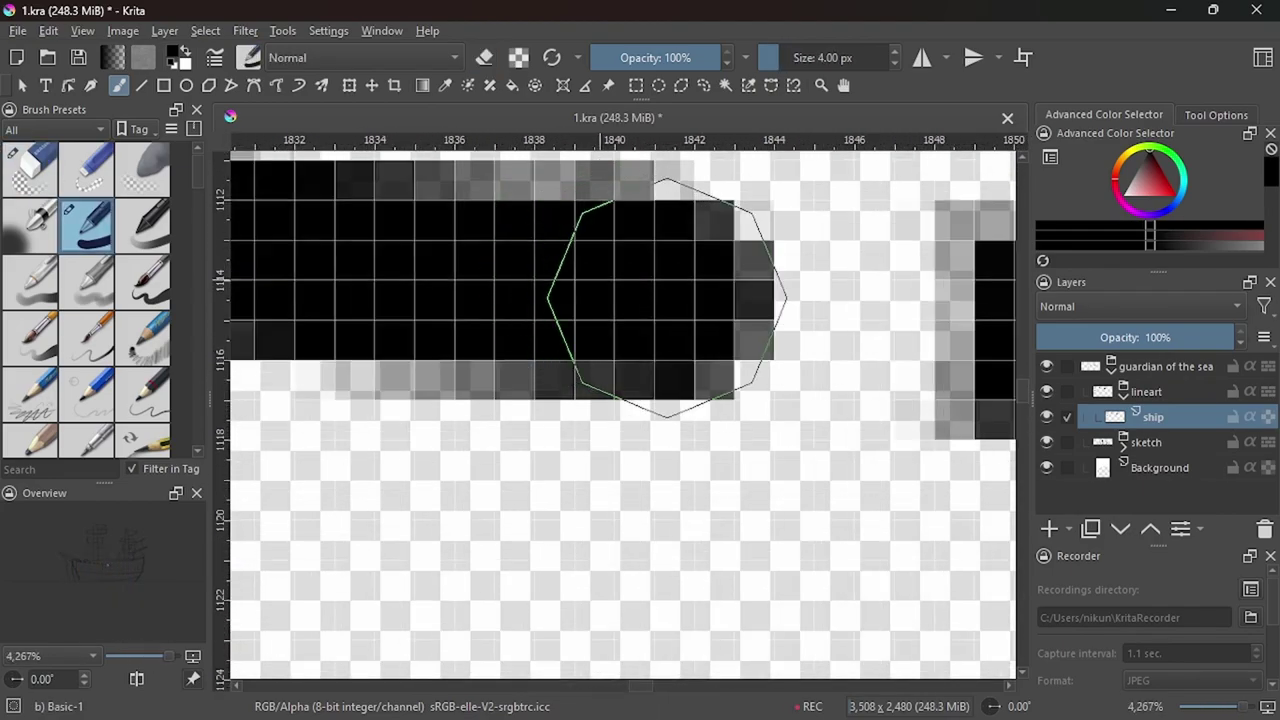
scroll(806, 343, down, 2)
scroll(806, 343, down, 4)
scroll(856, 478, down, 2)
scroll(900, 380, up, 1)
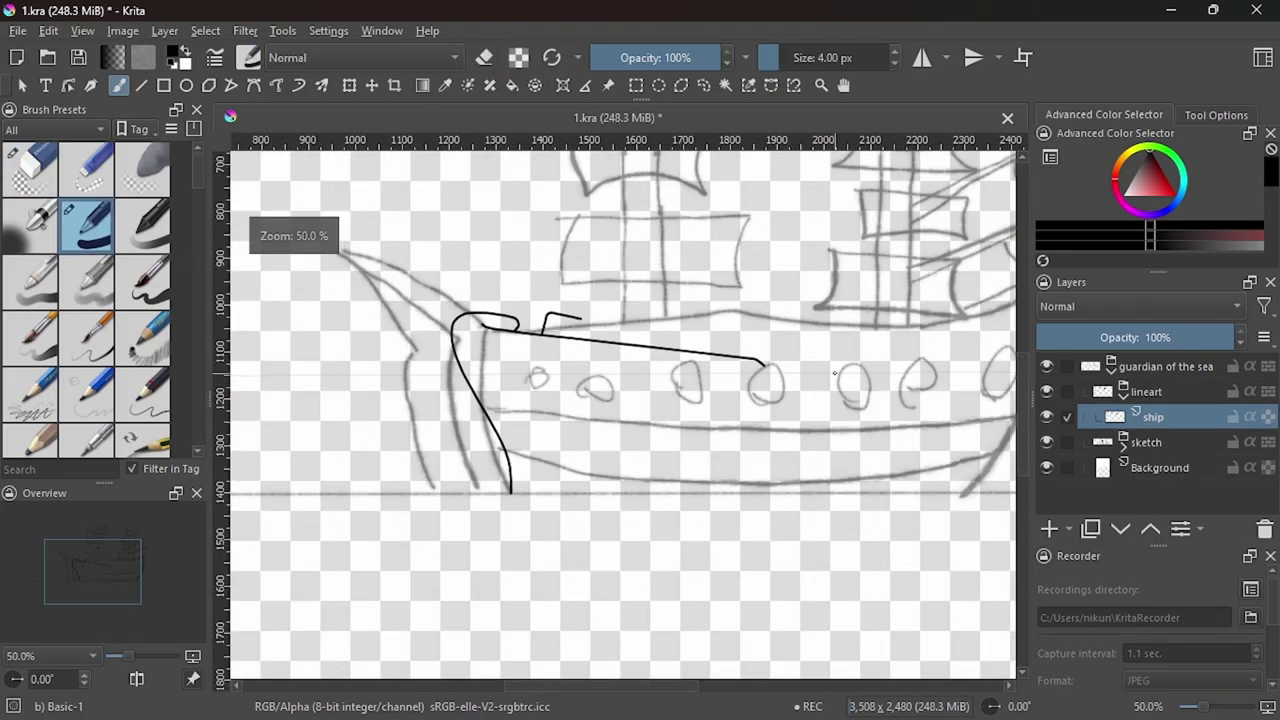
scroll(900, 380, up, 2)
key(v)
drag(656, 357, 743, 432)
key(b)
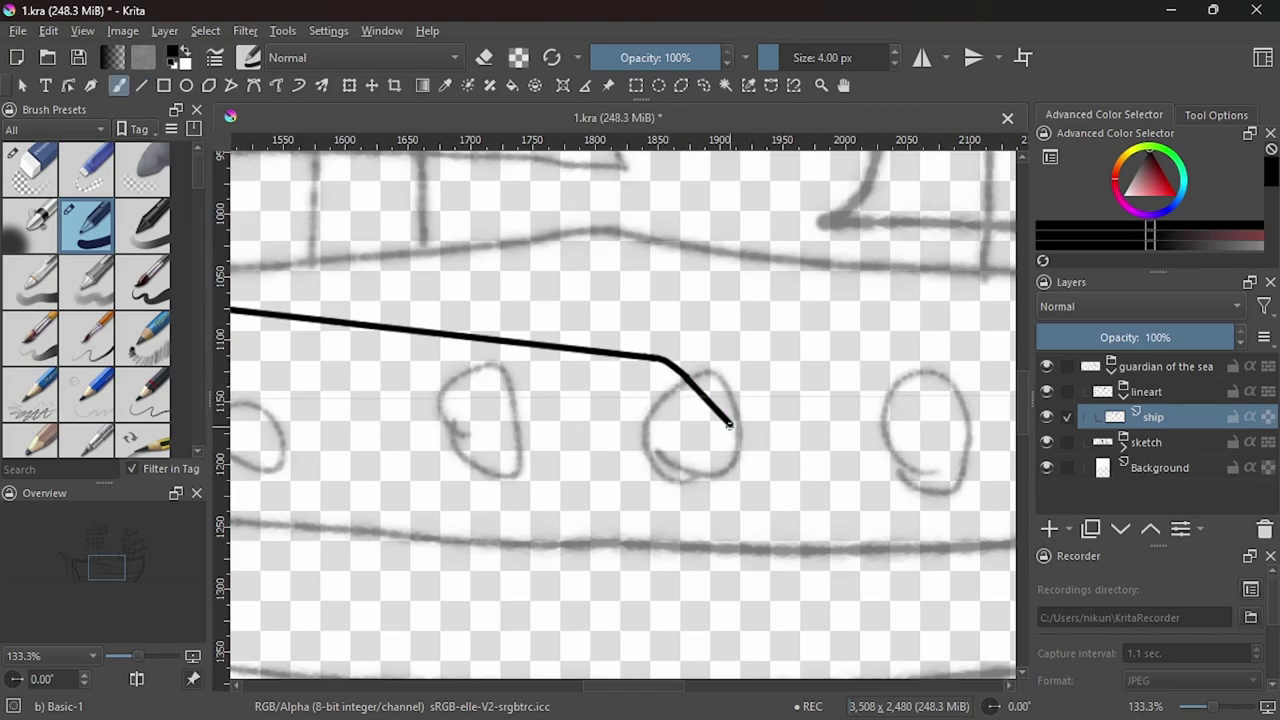
Draw a straight horizontal deck line rightward from the bend's end.
scroll(760, 430, up, 4)
scroll(600, 414, down, 5)
scroll(620, 410, up, 1)
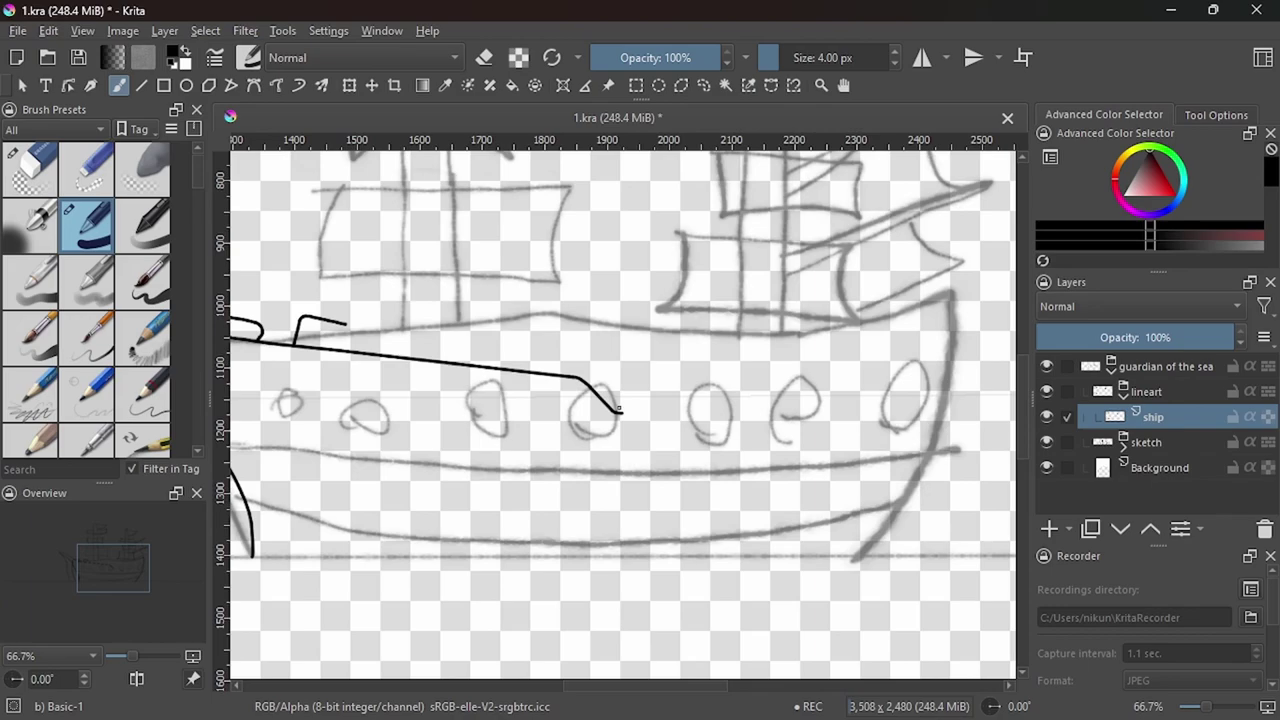
scroll(618, 409, up, 3)
key(v)
drag(548, 378, 790, 378)
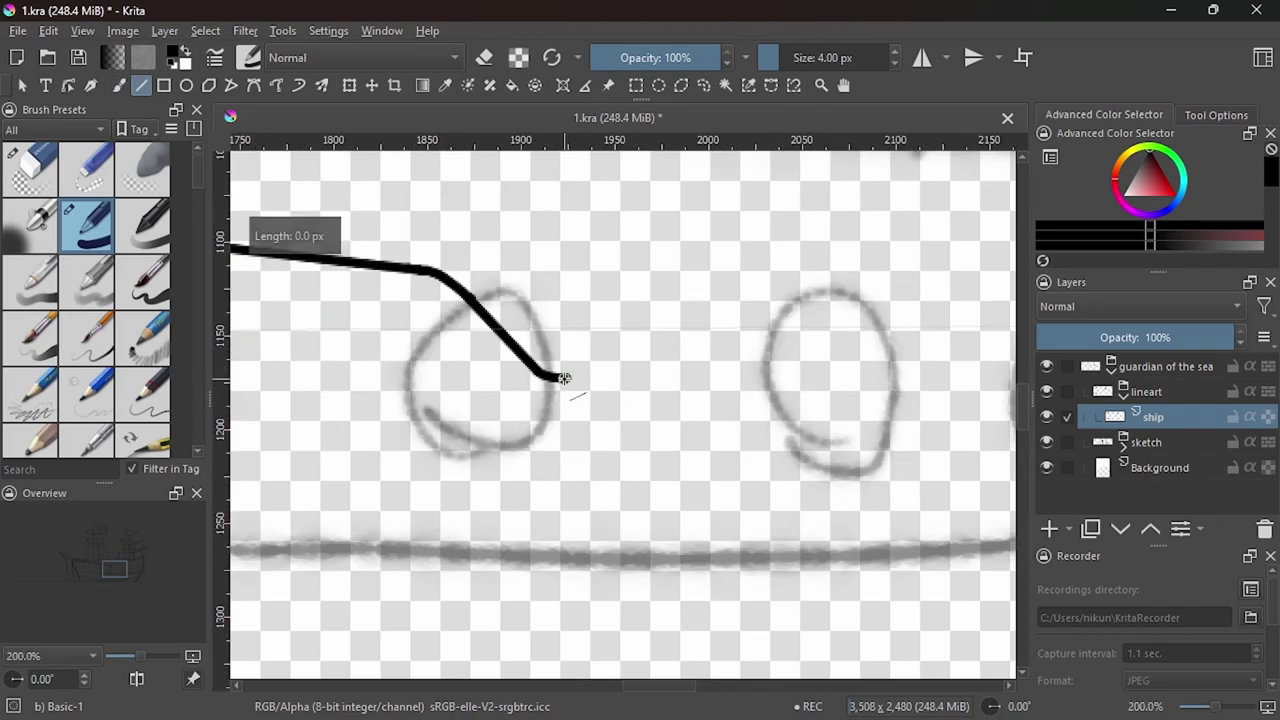
scroll(930, 407, down, 3)
scroll(809, 409, up, 3)
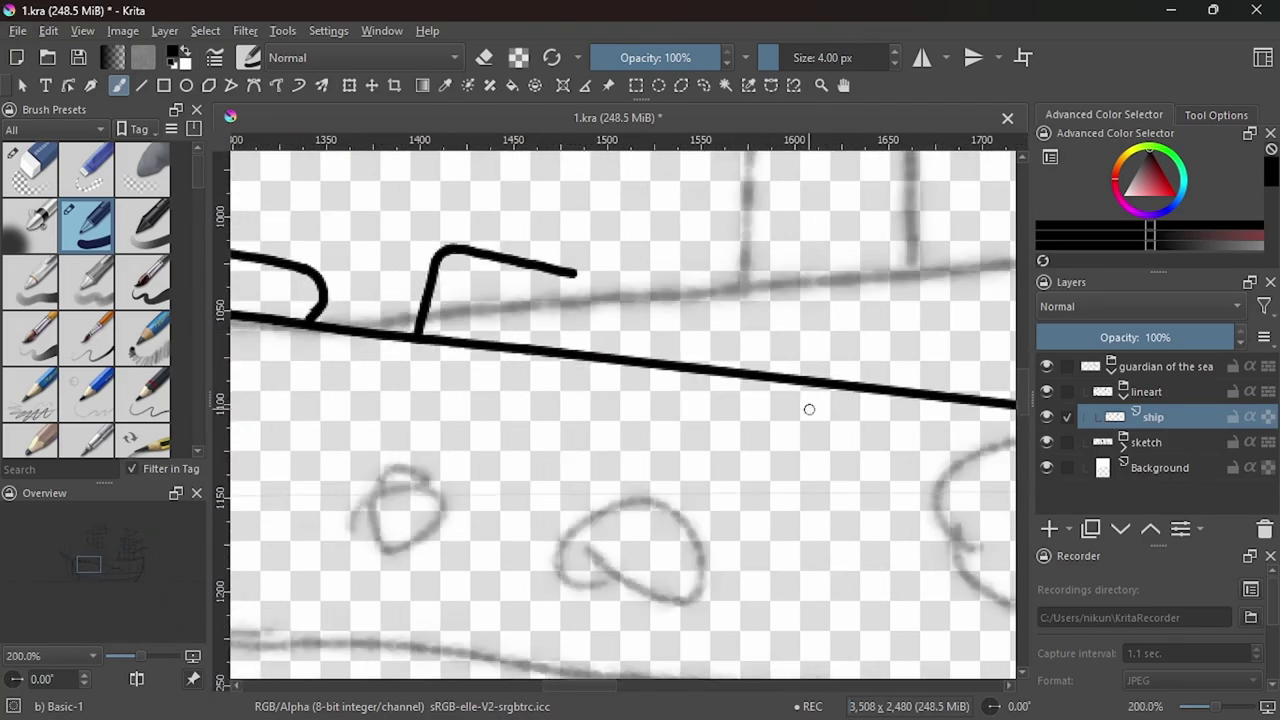
Erase the end of the upper rail stroke, then undo that change.
mouse_move(566, 262)
mouse_down()
mouse_move(470, 265)
mouse_move(753, 282)
mouse_move(765, 372)
mouse_move(800, 384)
mouse_move(857, 374)
mouse_up()
scroll(477, 254, up, 2)
key(ctrl+z)
key(v)
key(b)
scroll(682, 309, down, 5)
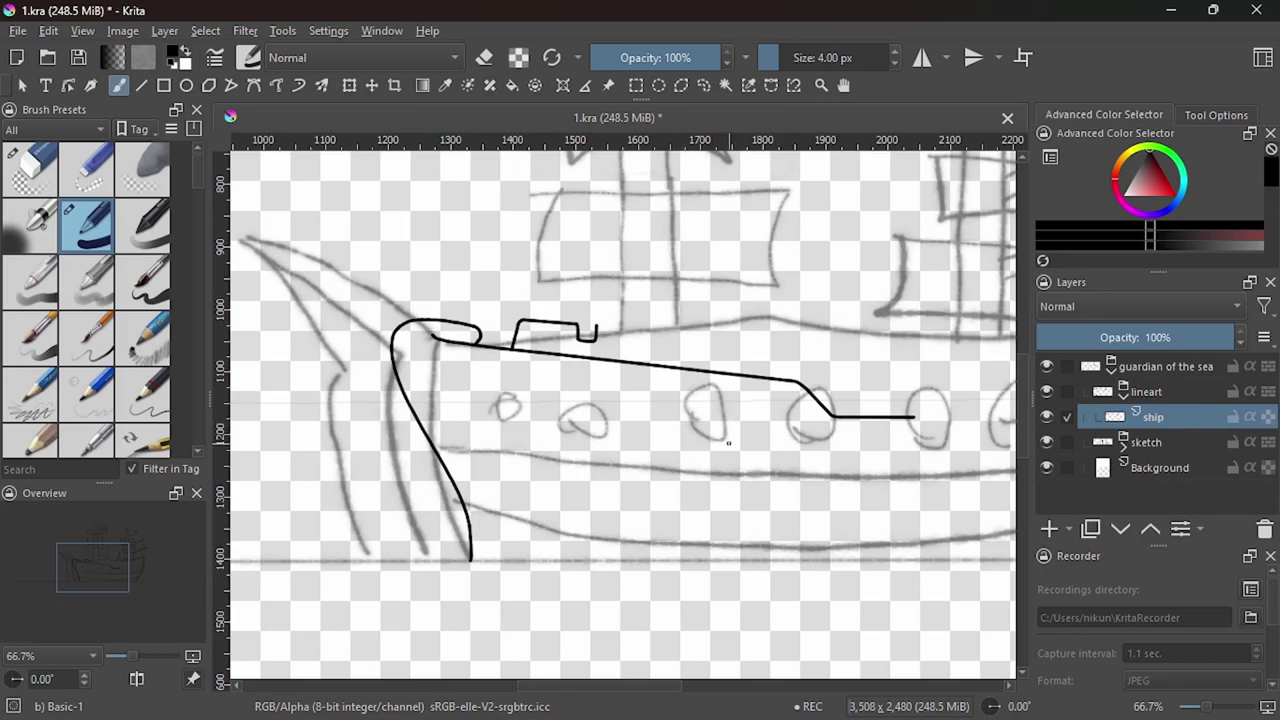
Try extending the rail's notch stroke to the right, then undo it.
scroll(594, 340, up, 4)
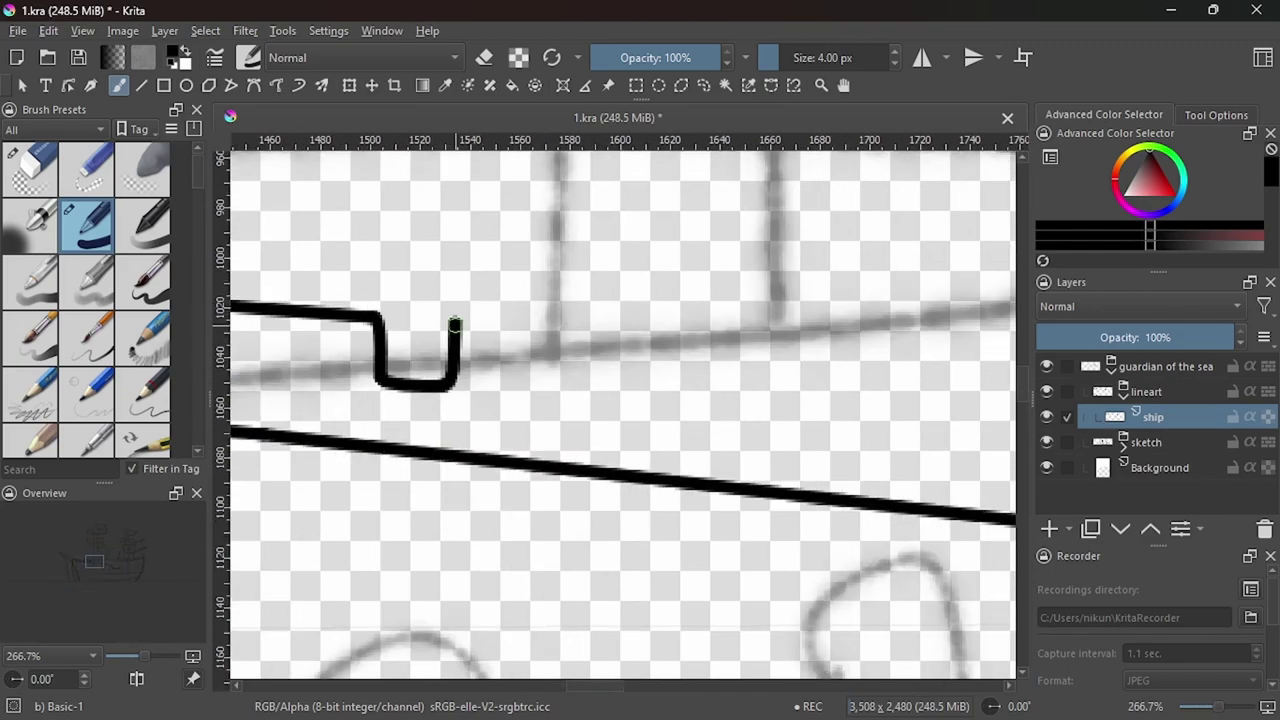
key(e)
key(e)
mouse_move(455, 322)
mouse_down()
mouse_move(548, 322)
mouse_move(530, 327)
mouse_move(728, 355)
mouse_up()
key(ctrl+z)
key(ctrl+z)
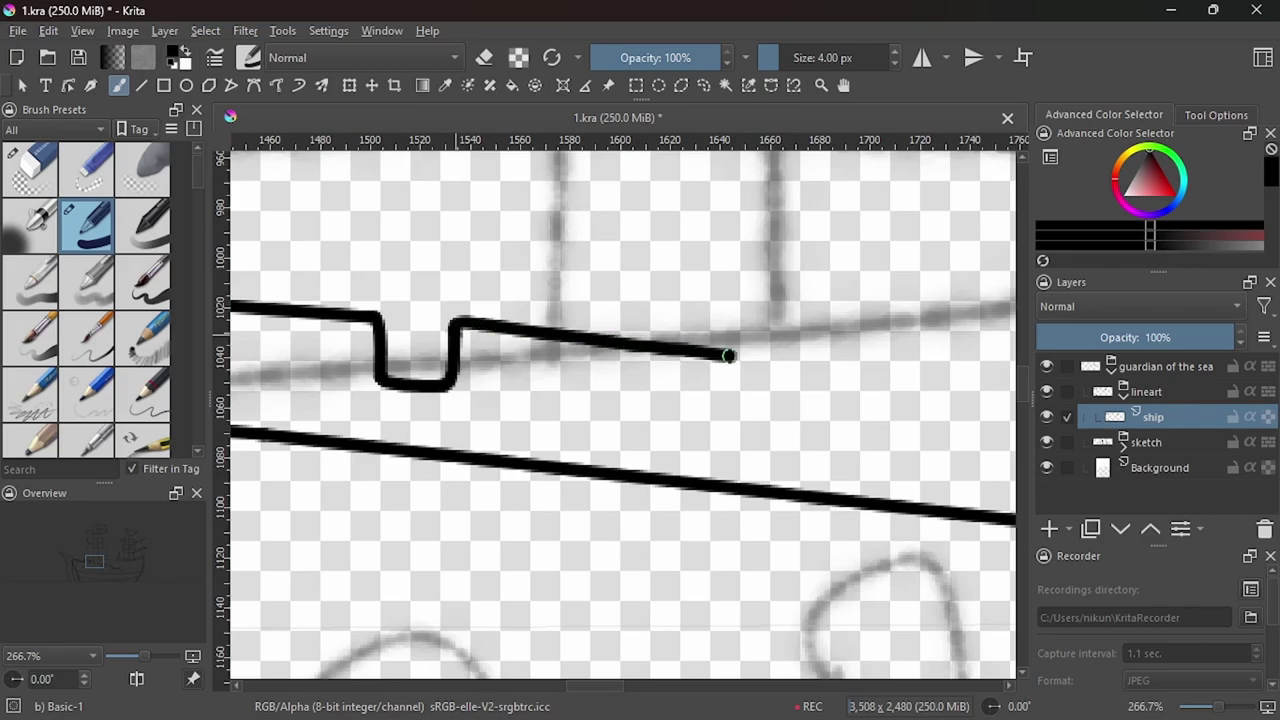
Ink a U-shaped notch in the upper rail, redrawing its right arm upward.
scroll(728, 355, down, 4)
scroll(668, 365, up, 4)
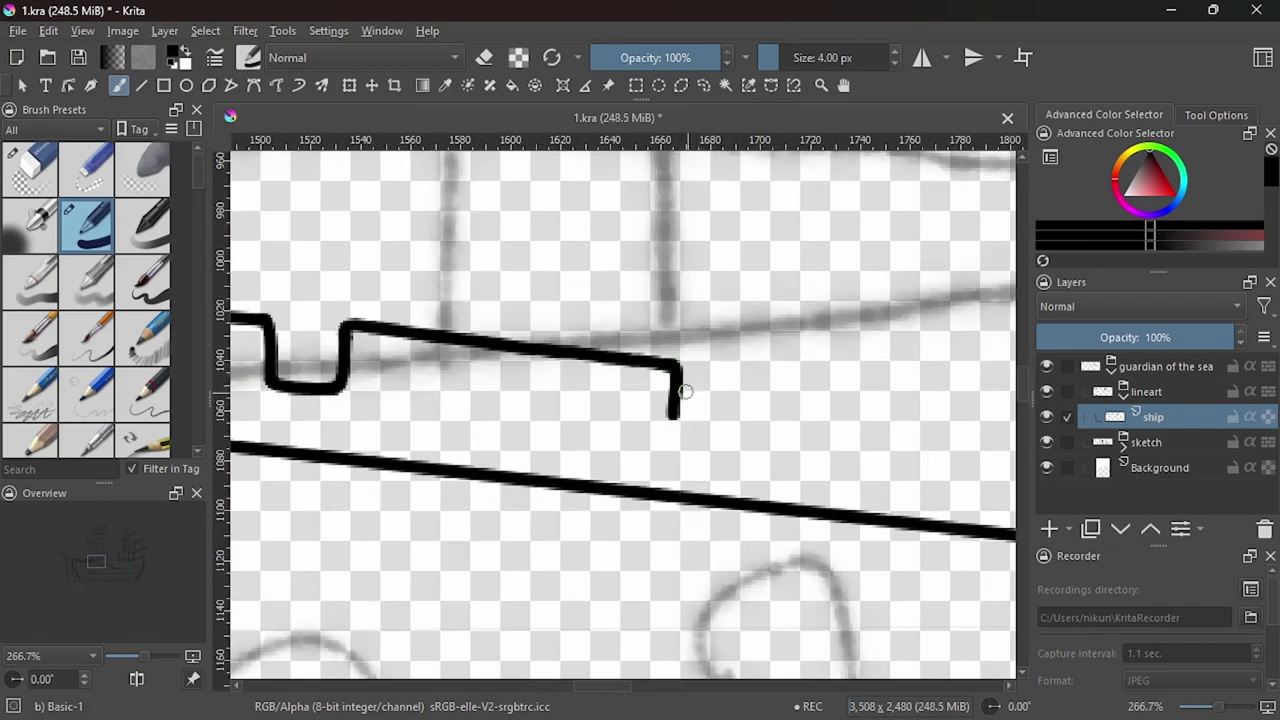
scroll(665, 424, down, 4)
scroll(665, 424, up, 4)
key(ctrl+z)
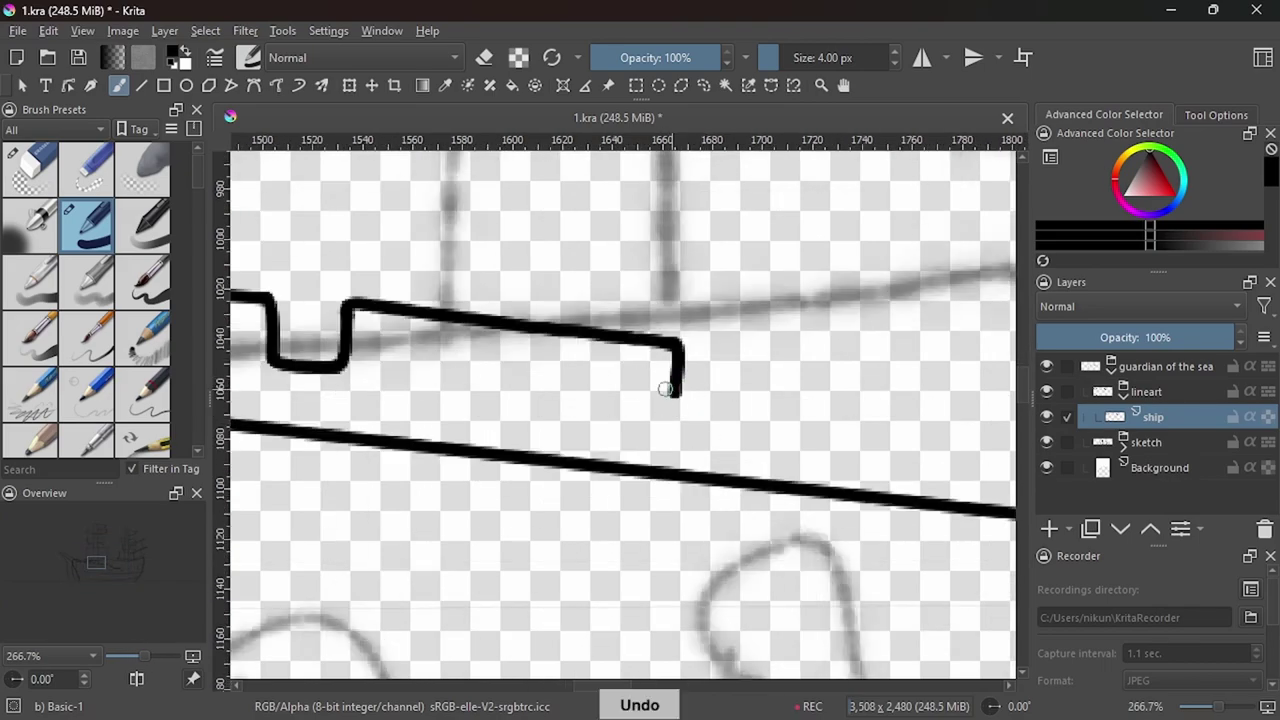
mouse_move(675, 390)
mouse_down()
mouse_move(714, 412)
mouse_move(767, 374)
mouse_up()
key(ctrl+z)
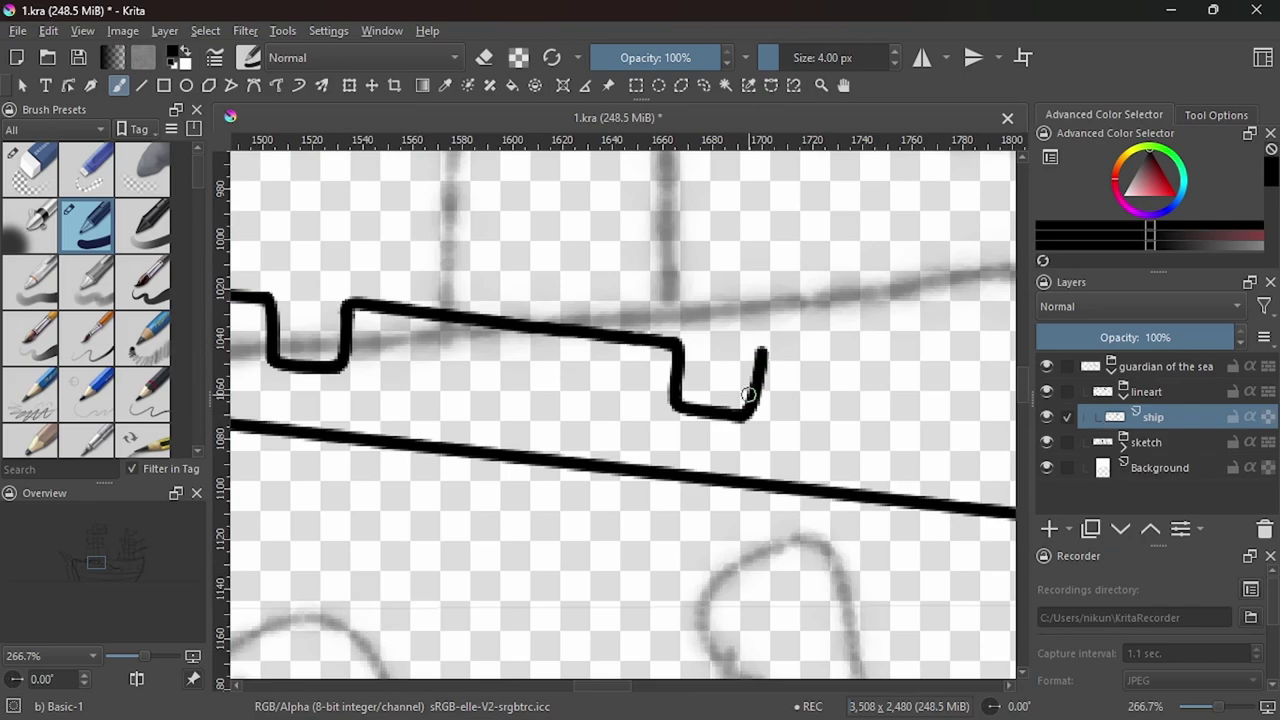
key(ctrl+z)
scroll(758, 316, up, 2)
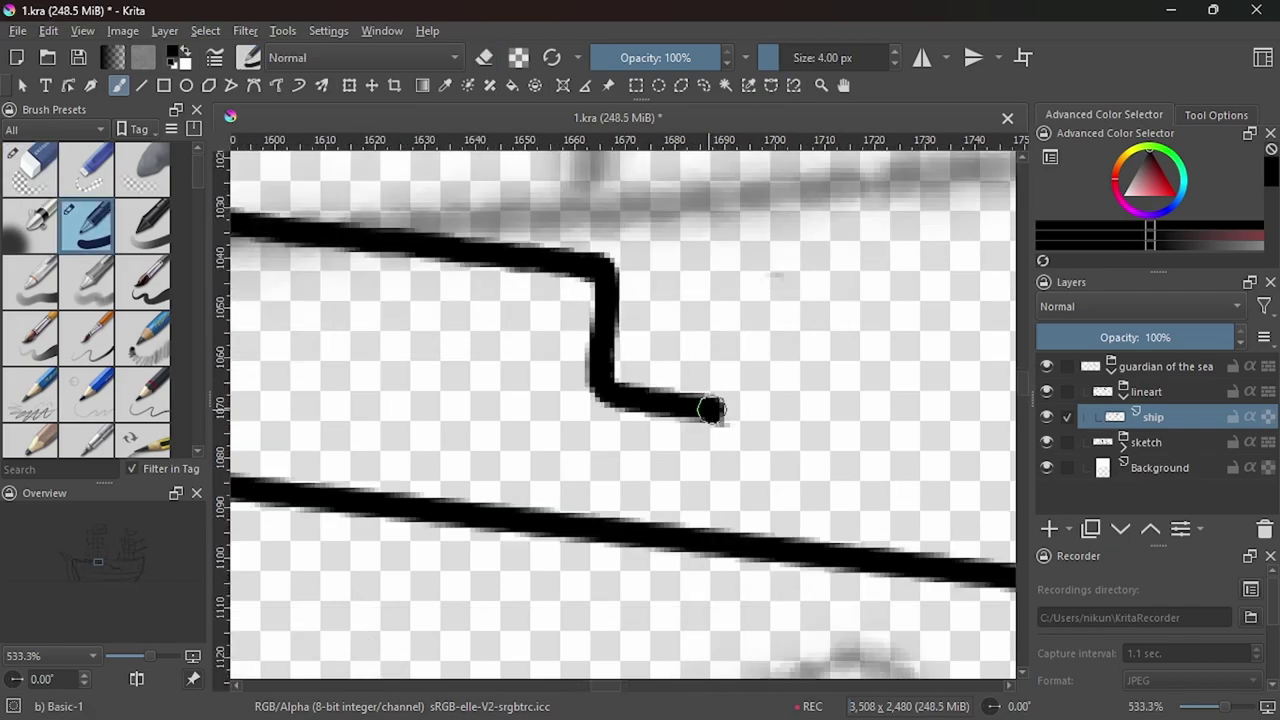
mouse_move(709, 409)
mouse_down()
mouse_move(751, 294)
mouse_move(1014, 338)
mouse_up()
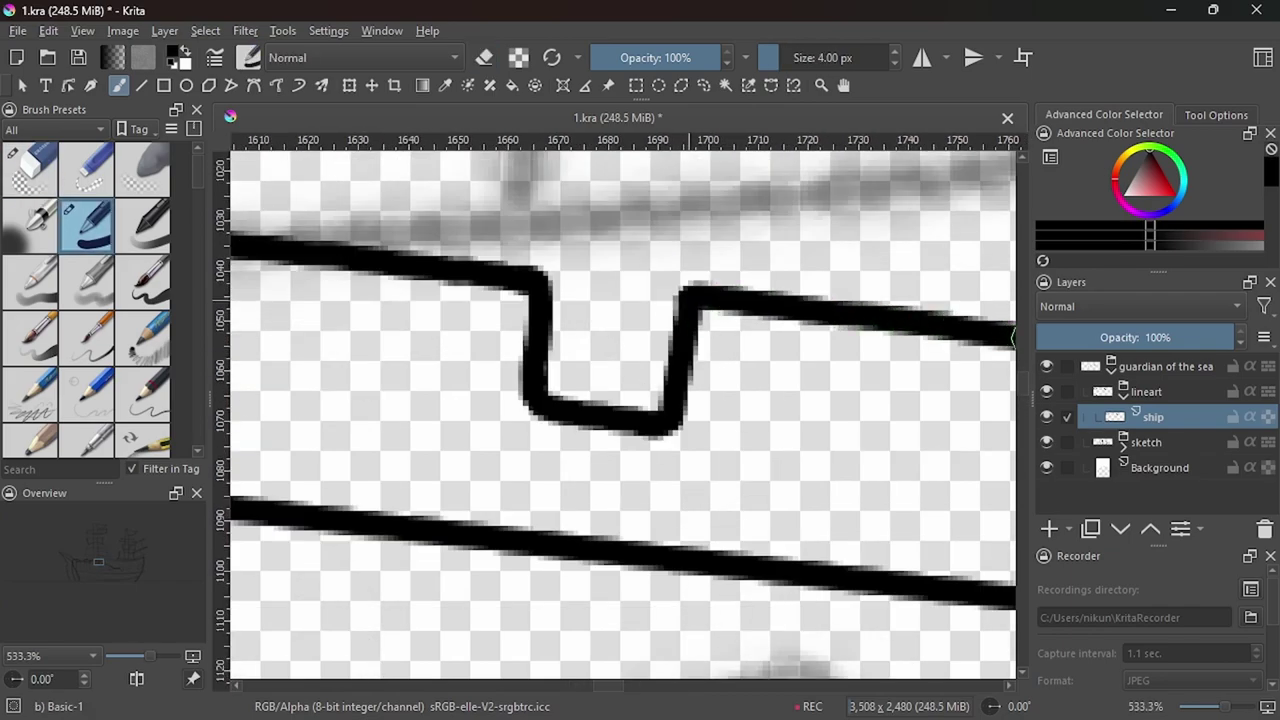
Ink a short downward stroke from the rail's end, redrawing until it fits.
scroll(671, 394, down, 3)
scroll(600, 357, up, 2)
scroll(600, 357, up, 2)
drag(609, 354, 606, 457)
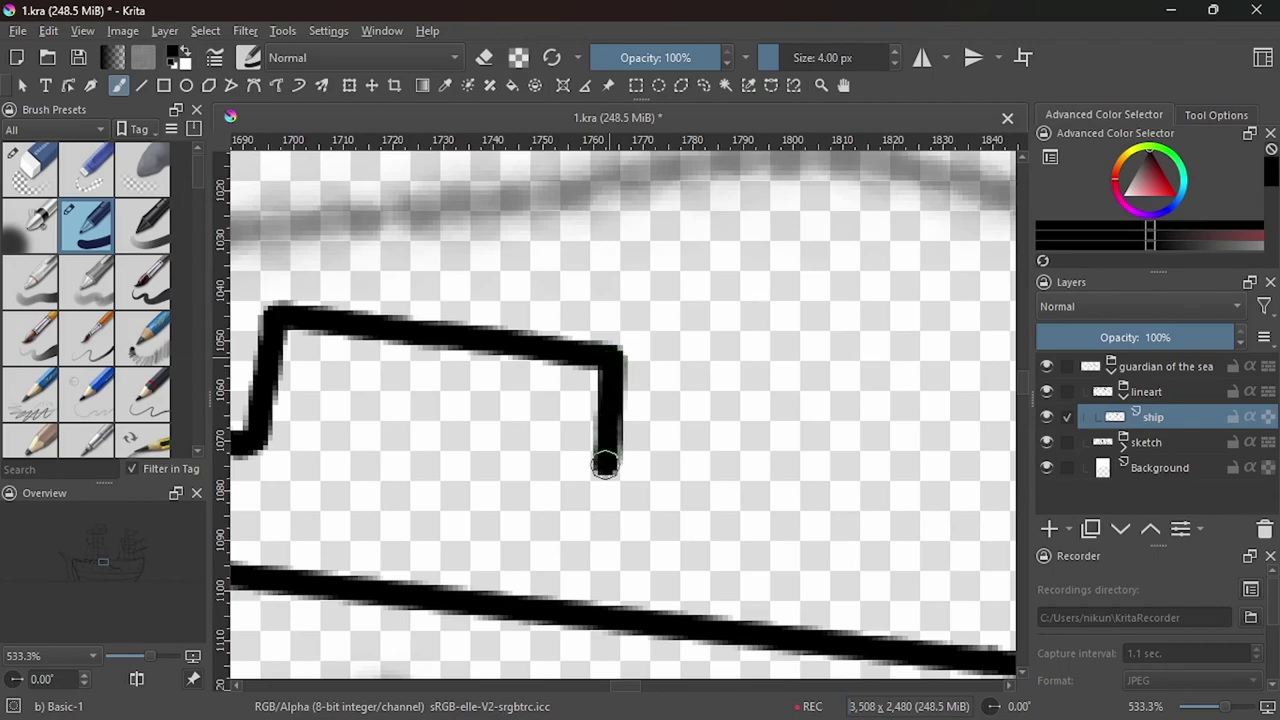
key(ctrl+z)
drag(612, 350, 610, 485)
key(ctrl+z)
drag(608, 352, 597, 423)
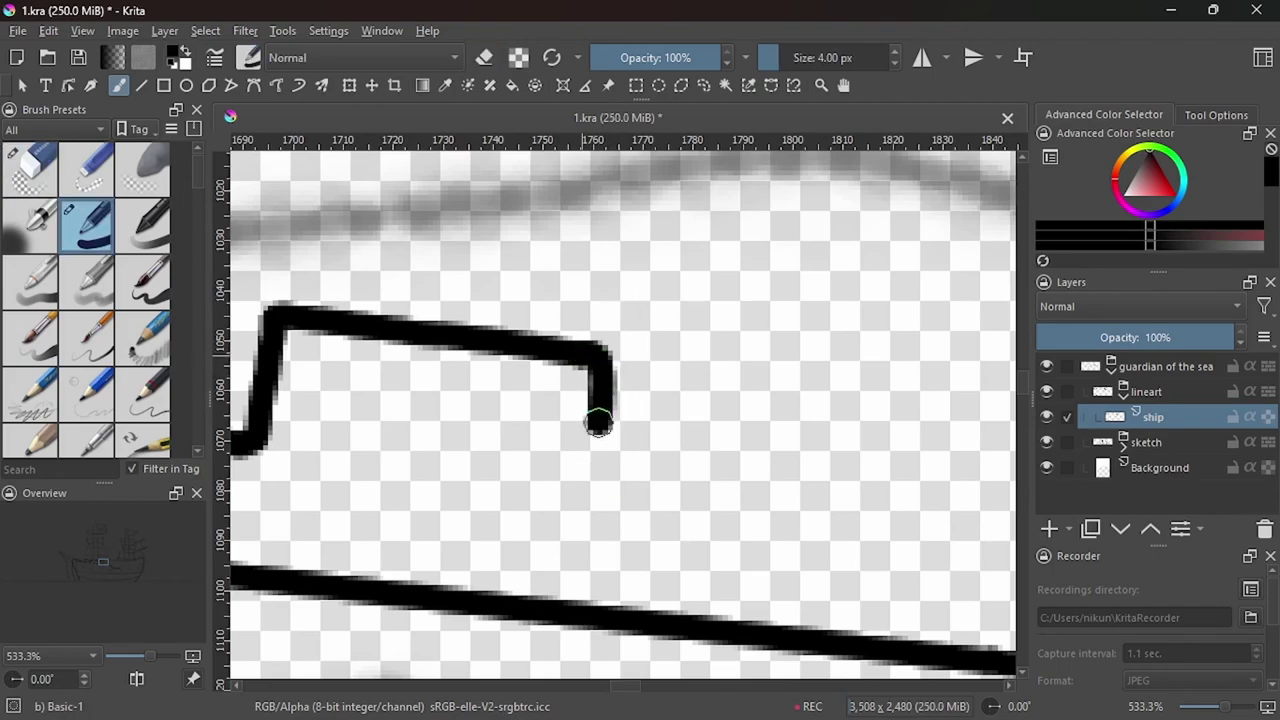
key(ctrl+z)
key(ctrl+z)
drag(582, 352, 586, 471)
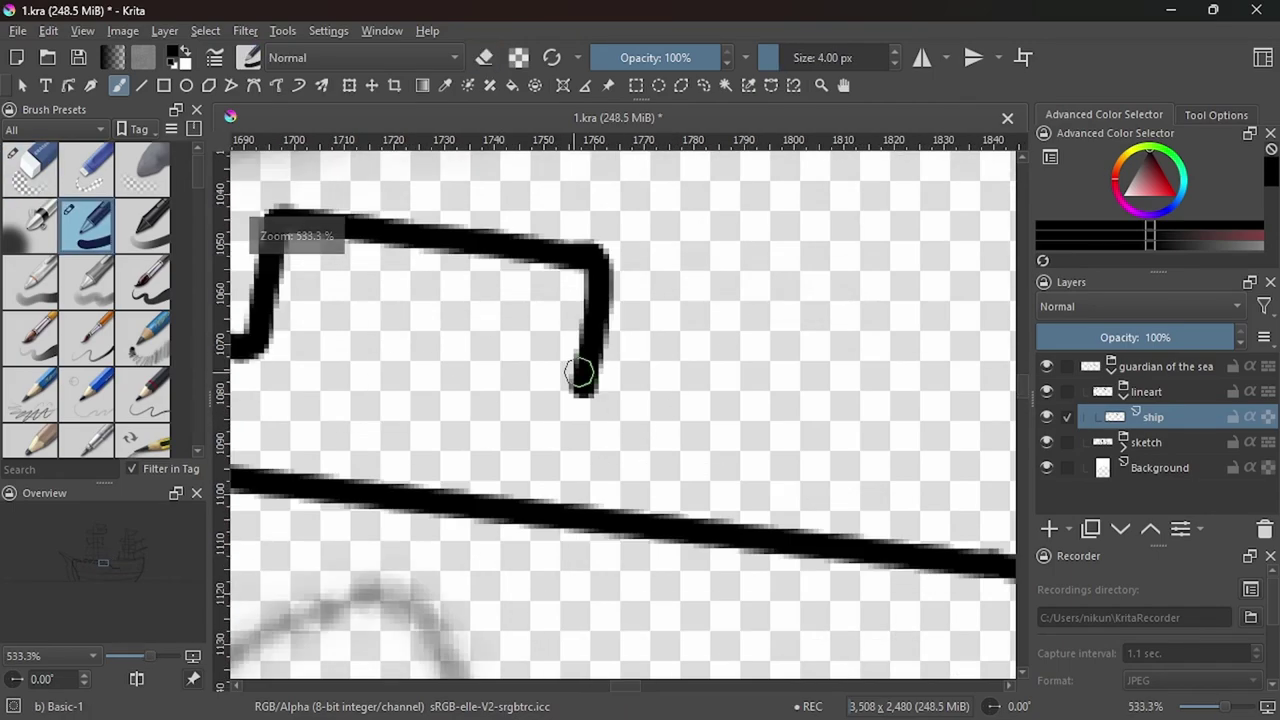
Try short strokes right from the vertical's bottom, undoing the overlong attempts.
mouse_move(582, 374)
mouse_down()
mouse_move(584, 402)
mouse_move(700, 435)
mouse_up()
key(ctrl+z)
mouse_move(582, 400)
mouse_down()
mouse_move(837, 437)
mouse_move(640, 420)
mouse_move(930, 490)
mouse_move(666, 429)
mouse_move(926, 471)
mouse_move(1015, 503)
mouse_up()
key(ctrl+z)
key(ctrl+z)
key(ctrl+z)
key(ctrl+z)
key(ctrl+z)
key(ctrl+z)
key(minus)
key(minus)
key(ctrl+z)
click(585, 86)
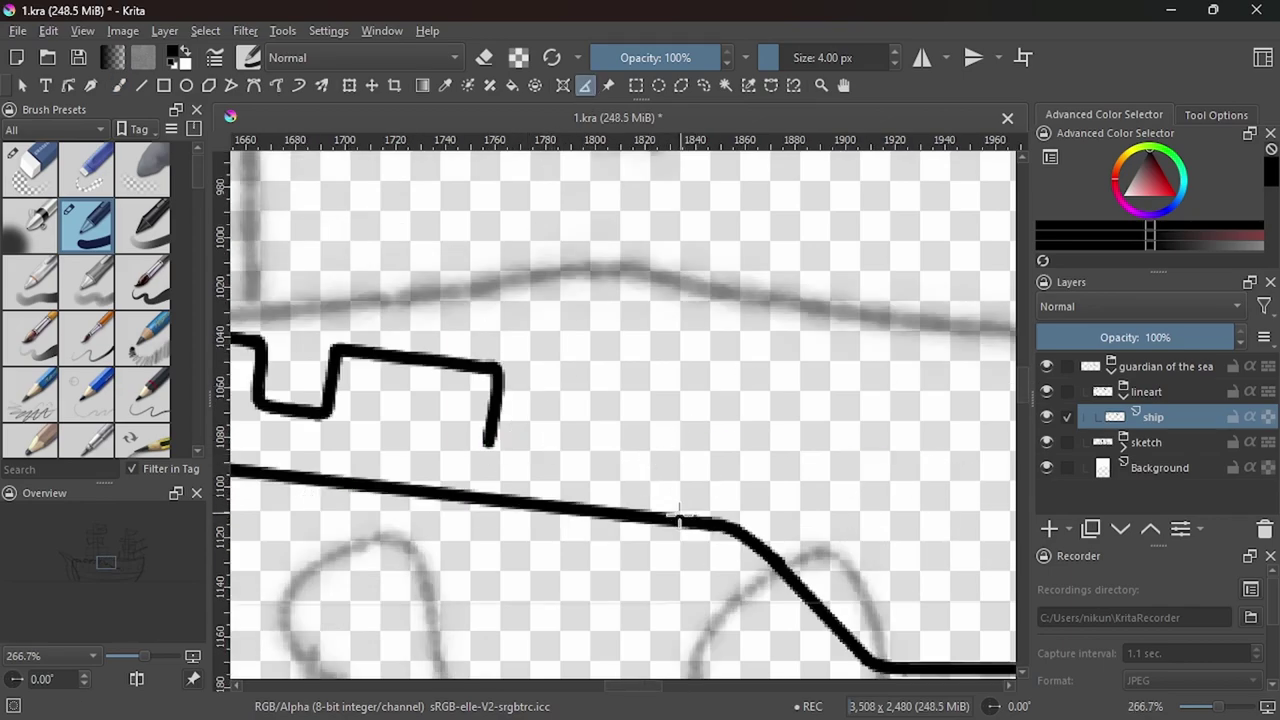
Measure the slant of the rail's end at actual-size view.
key(minus)
key(minus)
key(minus)
key(minus)
key(1)
drag(396, 487, 410, 460)
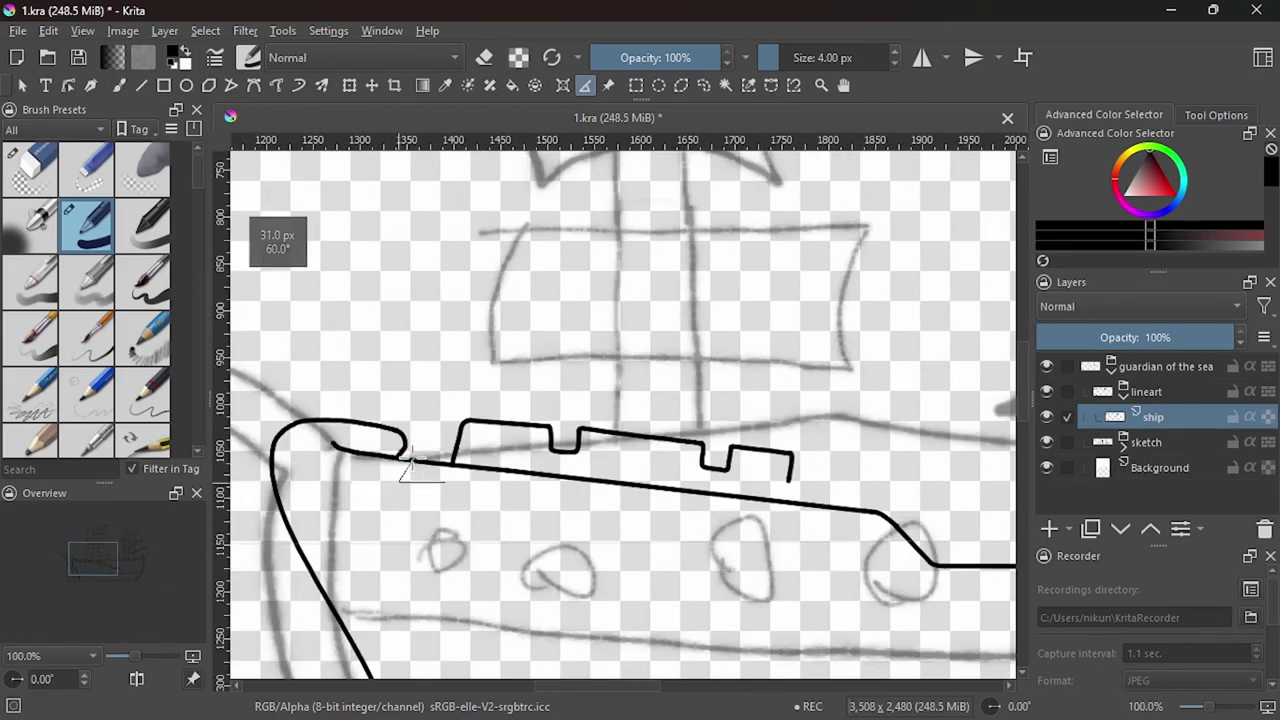
click(48, 30)
key(Escape)
key(b)
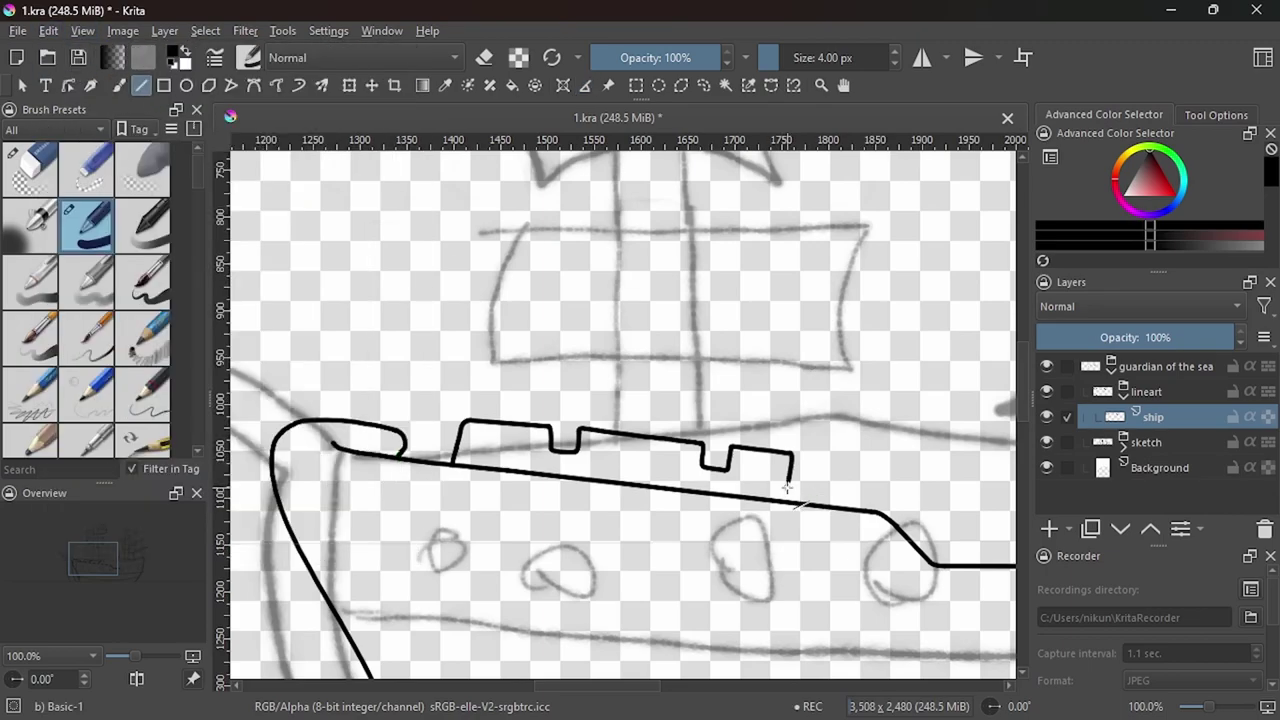
Draw a straight rail segment right from the deck notch and remove the upper diagonal.
drag(787, 487, 884, 498)
key(b)
key(plus)
key(plus)
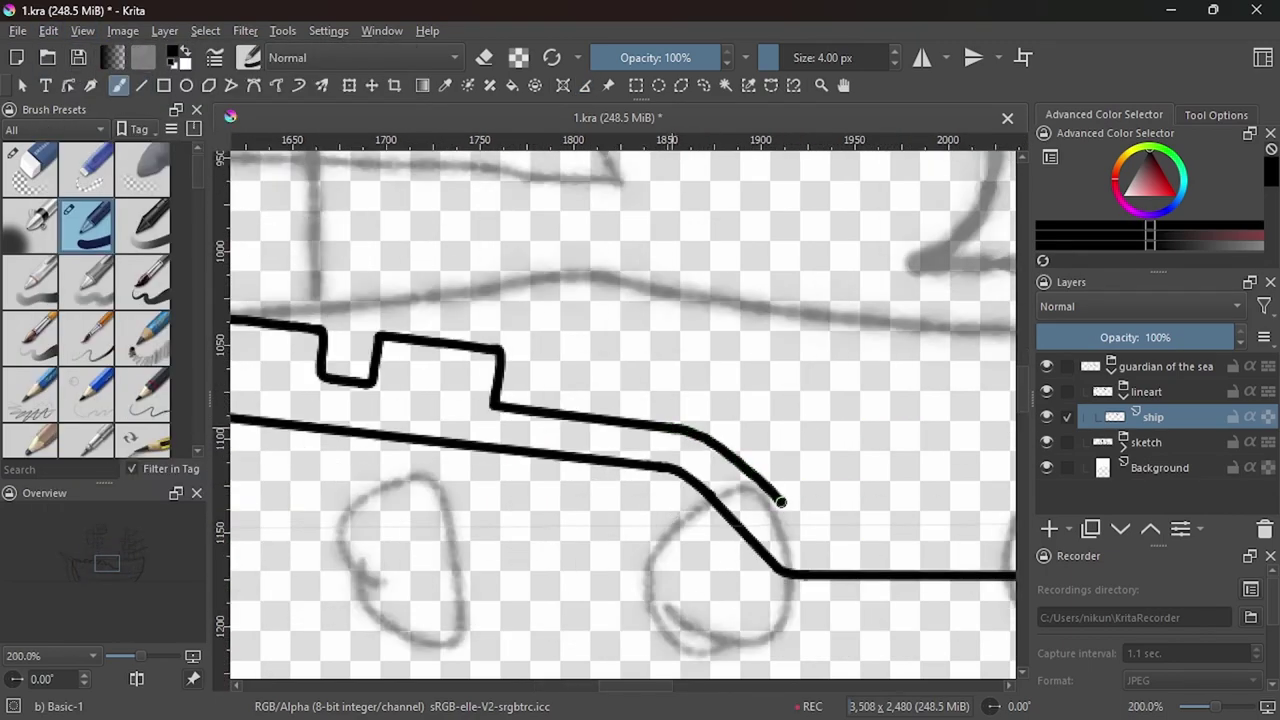
key(plus)
key(plus)
key(plus)
key(minus)
key(minus)
key(minus)
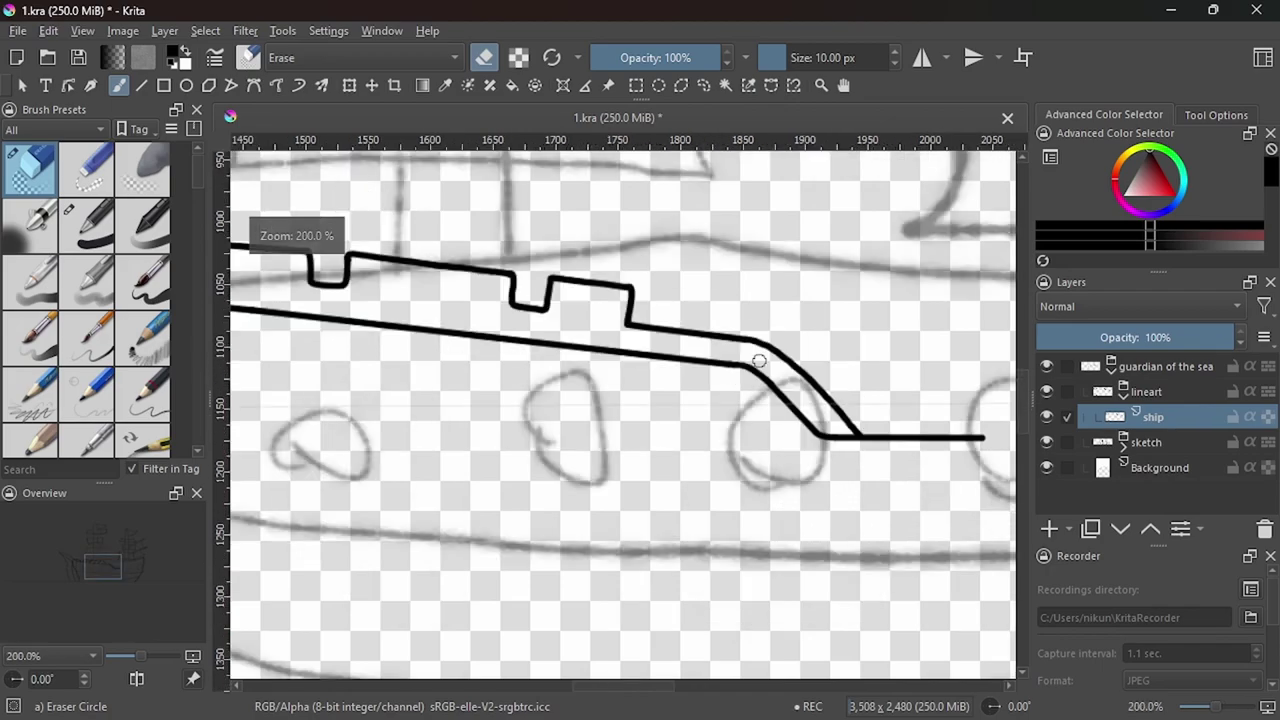
key(plus)
key(plus)
key(e)
key(ctrl+z)
key(e)
Draw a straight line bending the rail down to the lower hull line.
key(v)
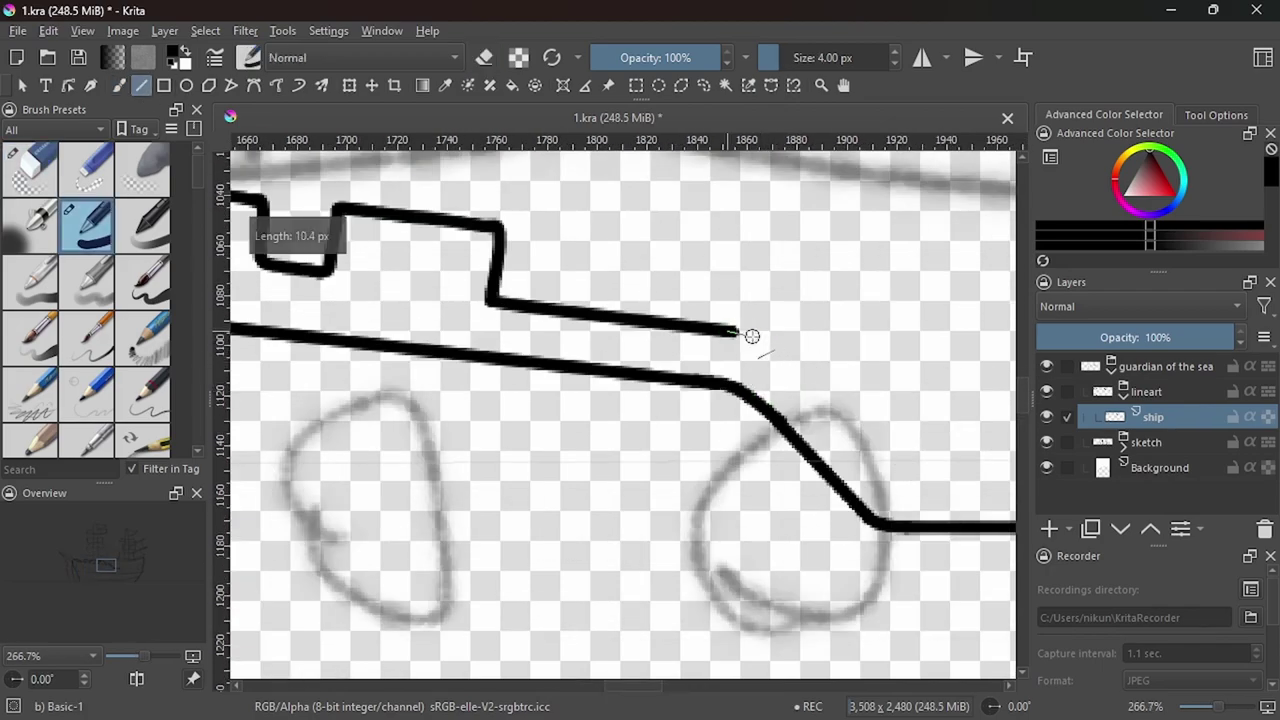
key(plus)
key(plus)
key(ctrl+z)
drag(702, 334, 971, 528)
key(minus)
key(minus)
key(minus)
key(plus)
key(ctrl+z)
Erase the ragged end of the diagonal where it meets the lower line.
key(b)
key(plus)
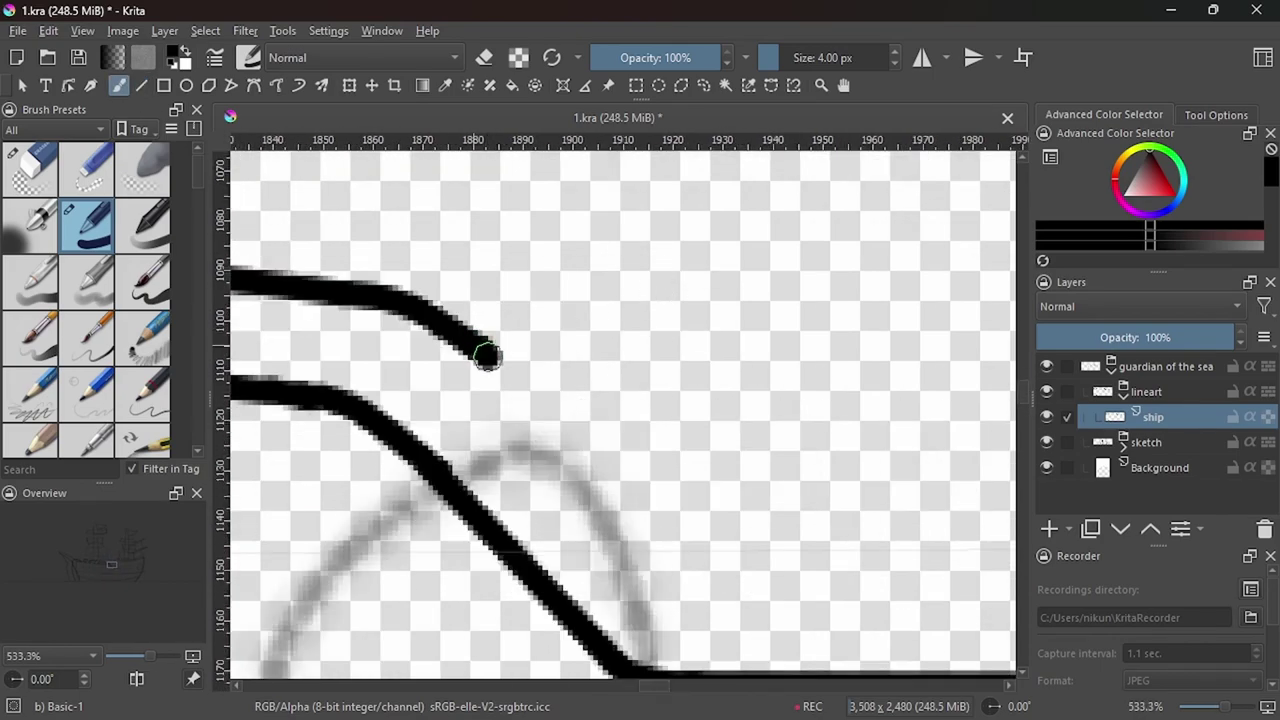
key(e)
click(432, 342)
key(ctrl+[)
key(ctrl+[)
key(ctrl+[)
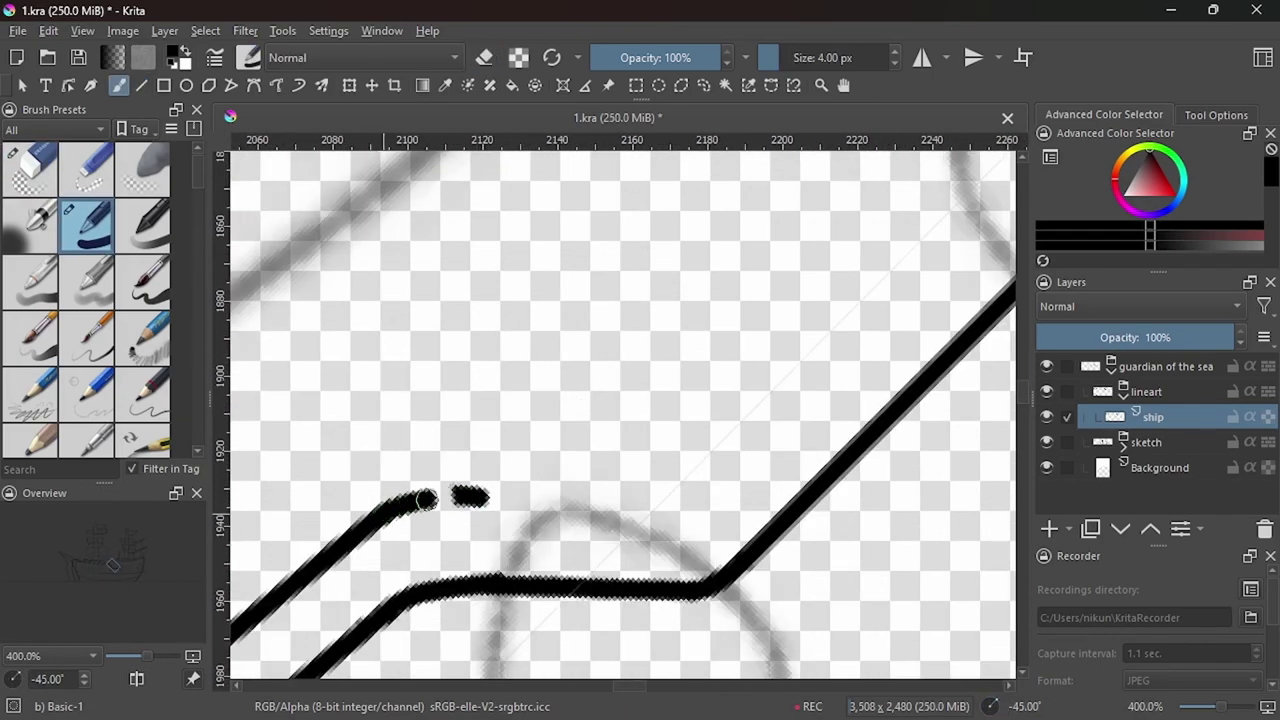
drag(440, 505, 770, 505)
Reset the rotation, then hide the sketch layer and mirror the view to check the lineart.
click(141, 85)
key(e)
key(5)
key(minus)
key(minus)
key(minus)
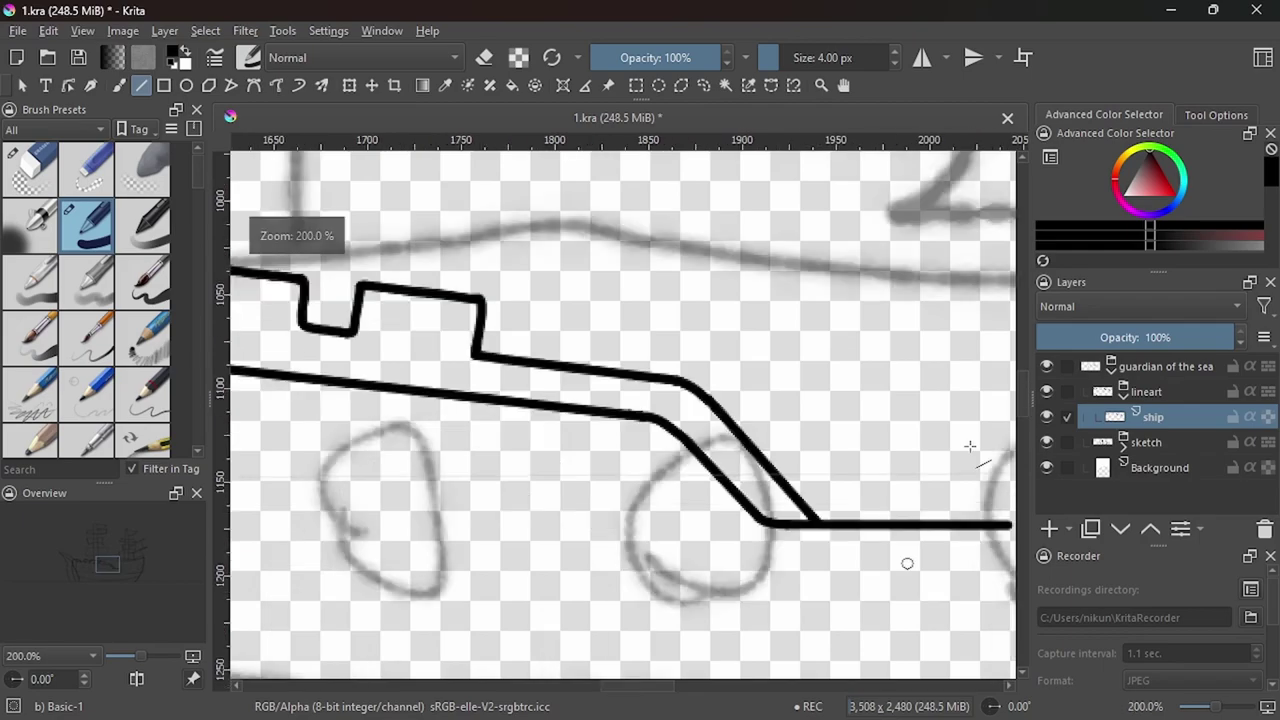
key(minus)
key(minus)
key(minus)
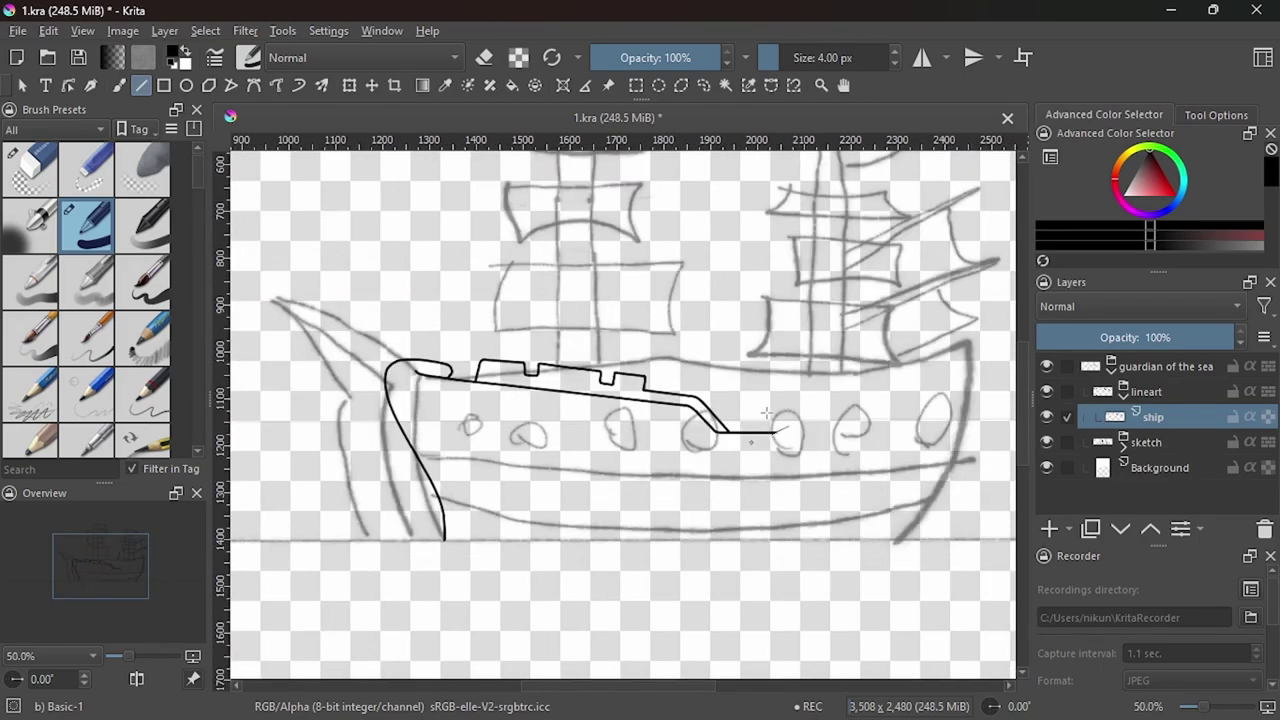
click(1046, 441)
key(m)
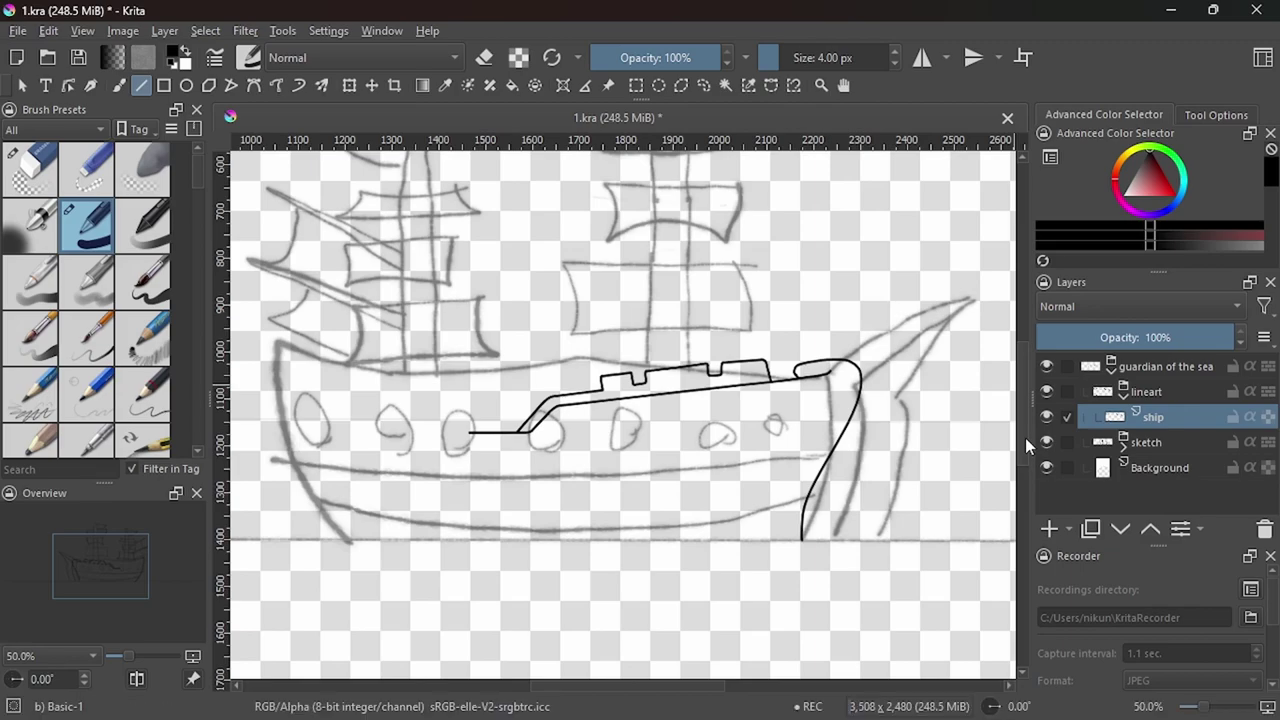
Erase part of the bow's curled loop and redraw it as a new curve.
scroll(802, 365, up, 3)
key(e)
drag(777, 366, 748, 343)
scroll(748, 343, up, 3)
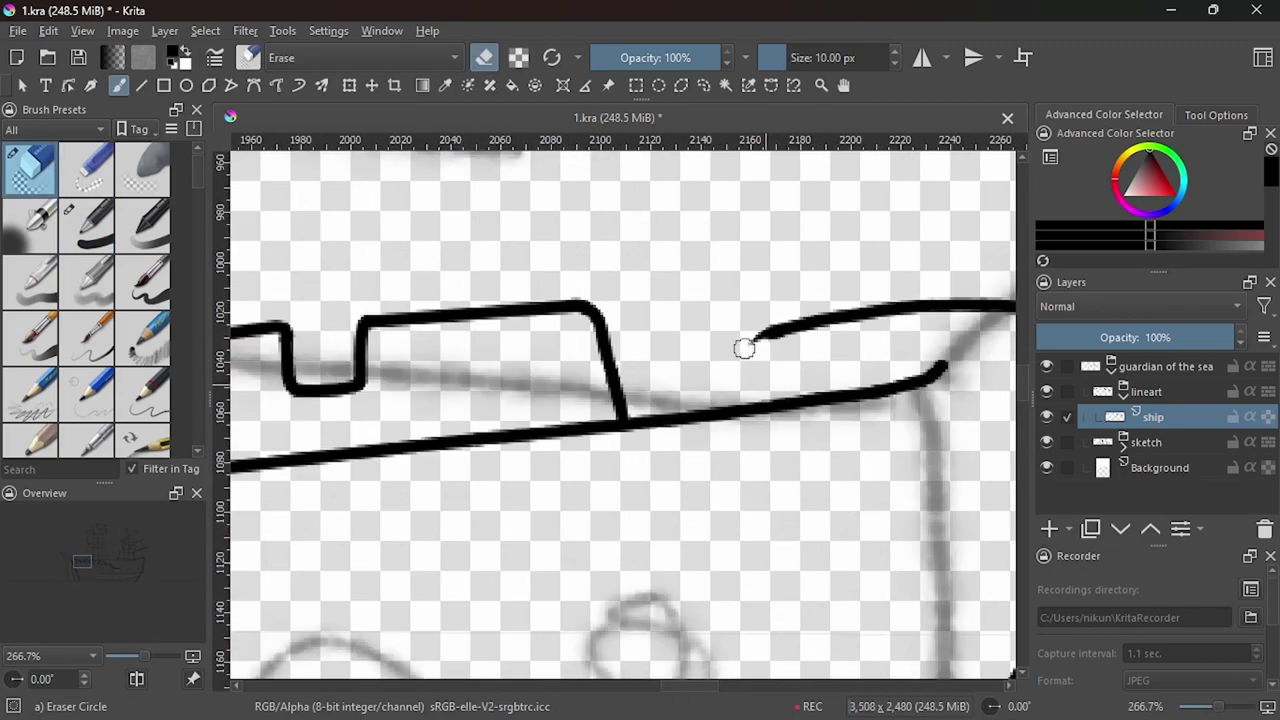
key(e)
scroll(748, 343, up, 3)
drag(880, 285, 747, 465)
scroll(748, 463, down, 5)
scroll(864, 536, up, 4)
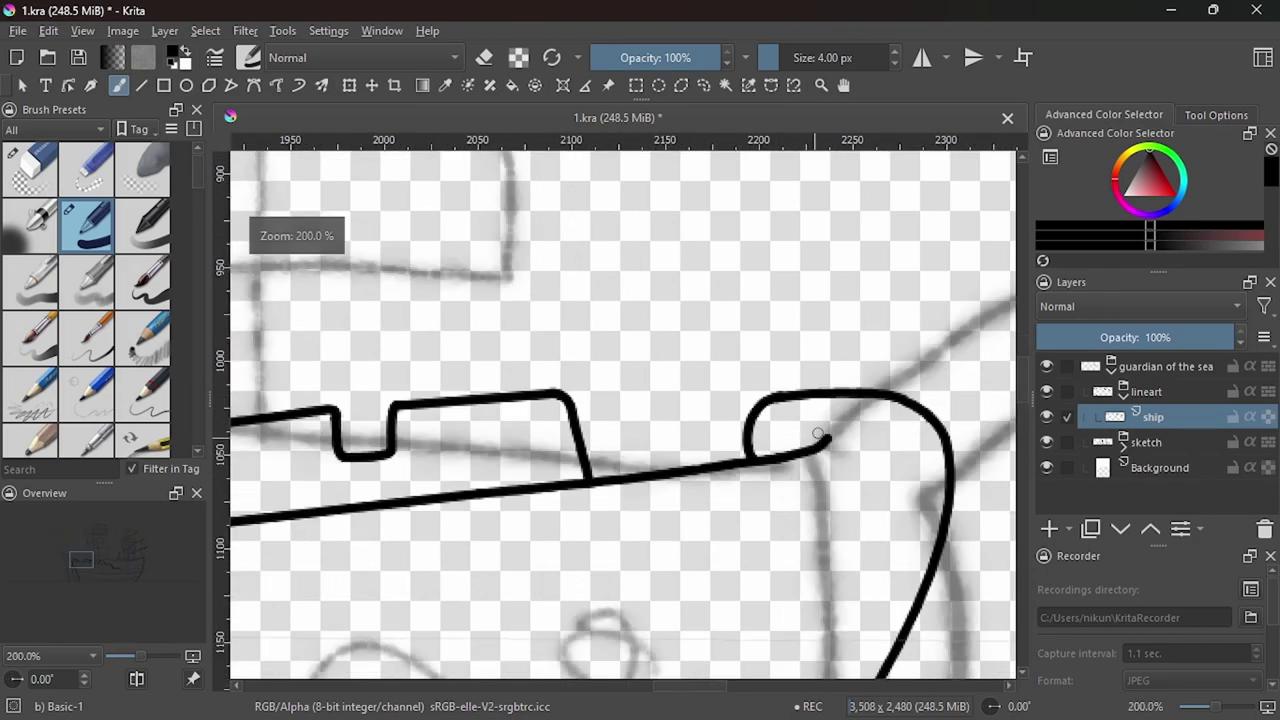
Draw straight horizontal and vertical divider lines inside the raised rail notch.
key(e)
click(144, 90)
key(e)
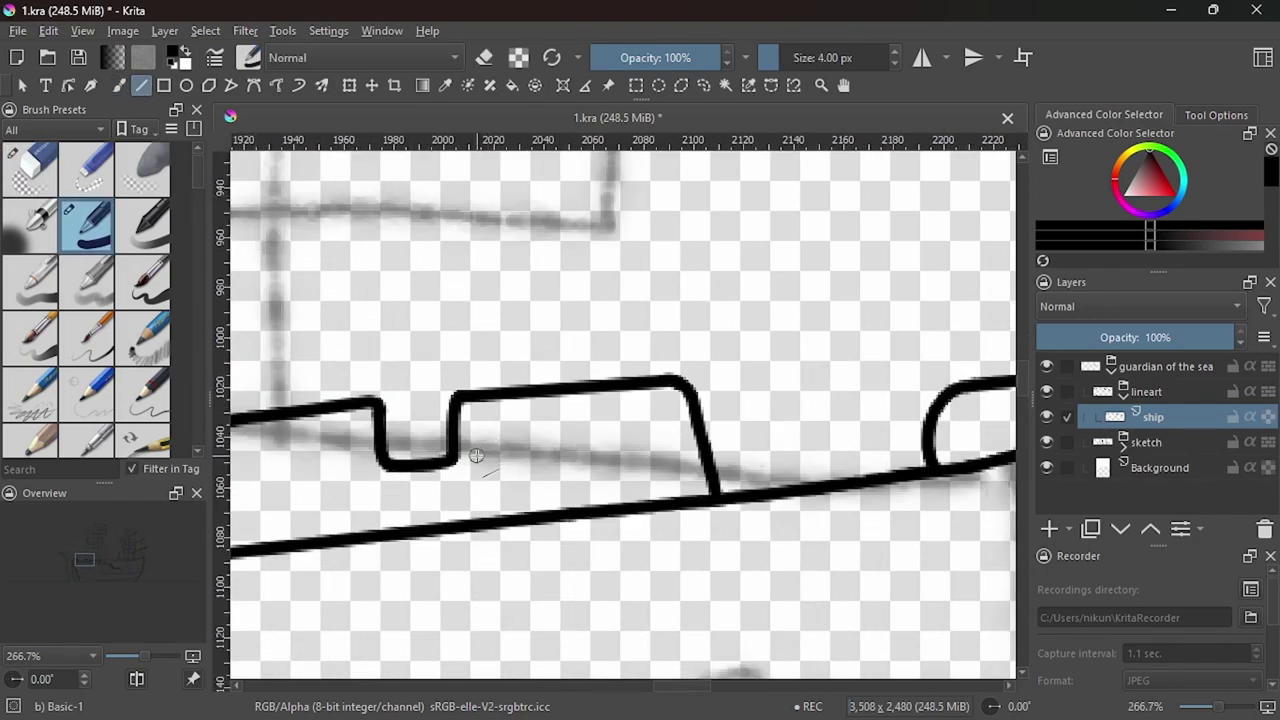
drag(458, 432, 695, 421)
drag(570, 428, 572, 396)
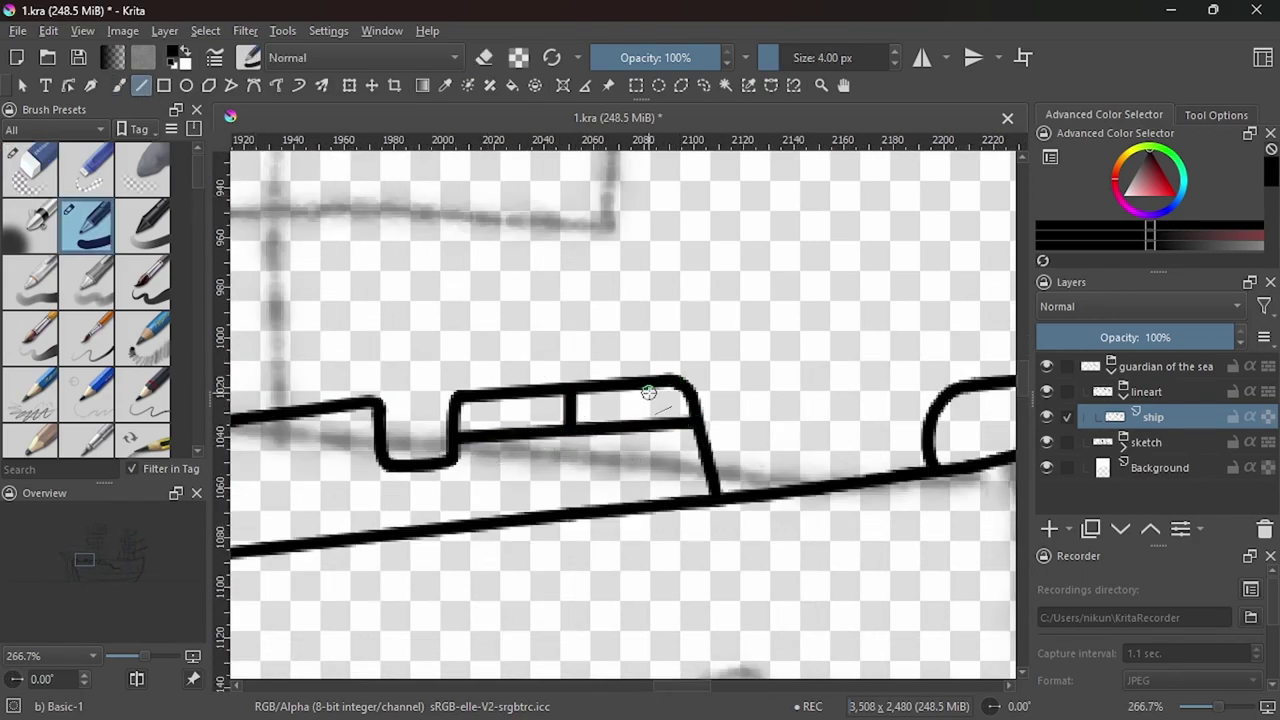
key(ctrl+z)
drag(386, 430, 518, 426)
Try a vertical divider in another rail section, then undo it.
scroll(449, 423, up, 1)
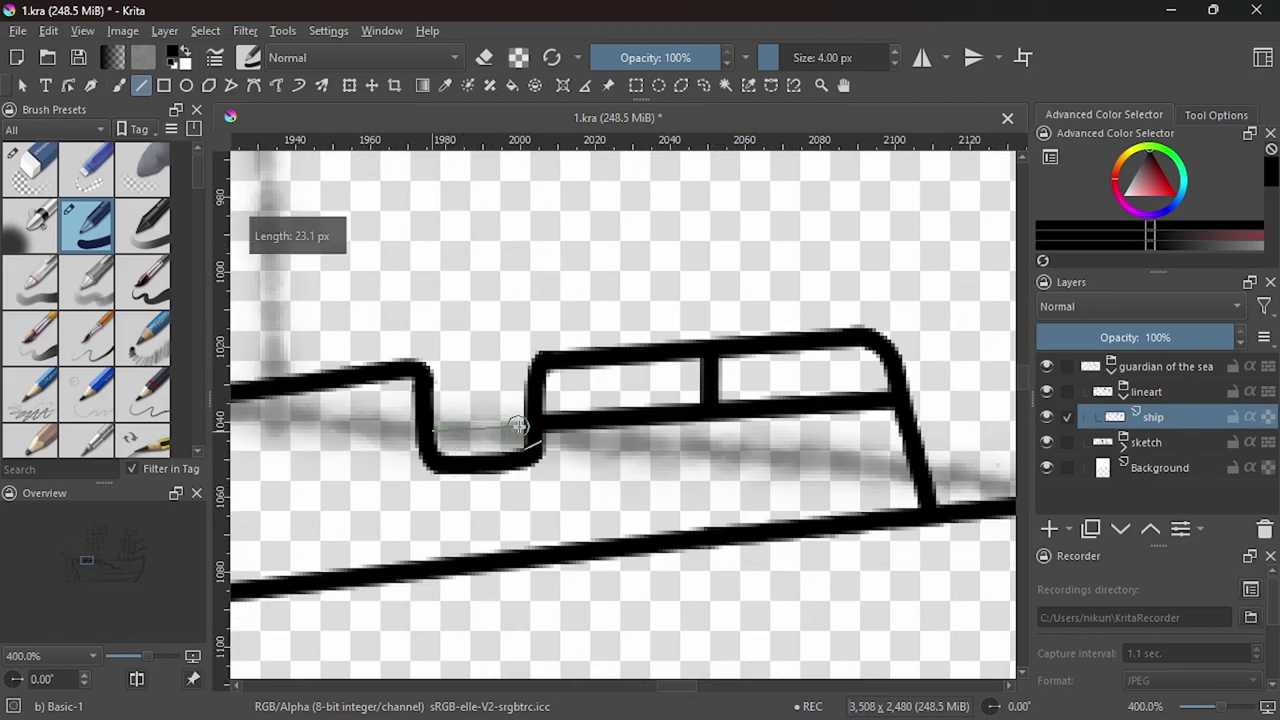
scroll(518, 426, down, 3)
scroll(608, 449, up, 1)
scroll(608, 449, up, 1)
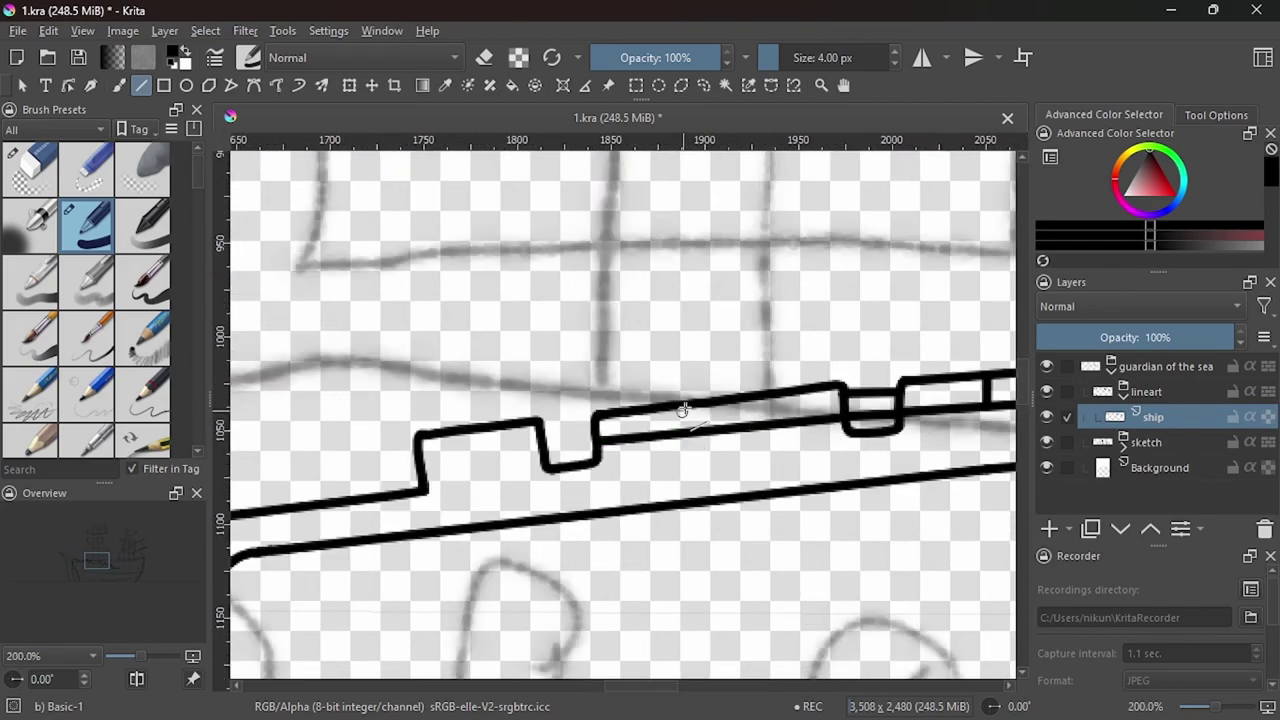
drag(705, 408, 714, 455)
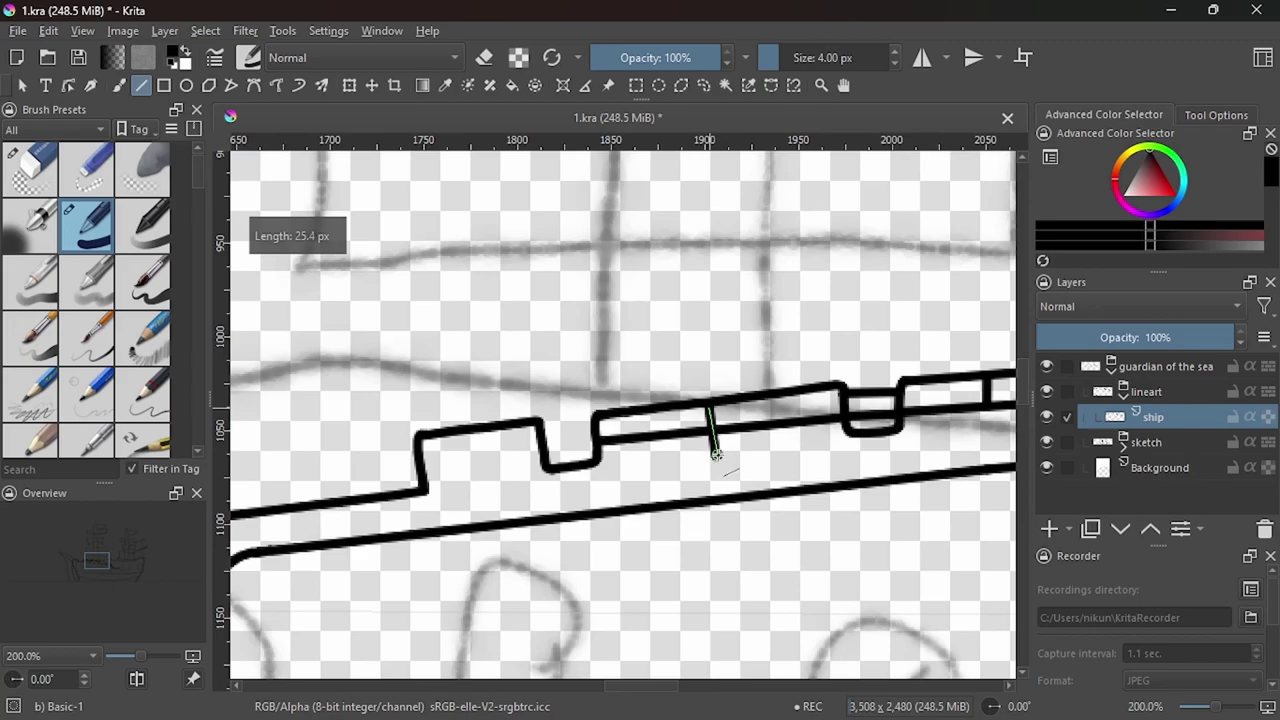
key(ctrl+z)
scroll(714, 443, down, 3)
scroll(766, 434, up, 3)
With a thinner line, add horizontal lines and vertical posts linking the rail to the line beneath.
key([)
drag(590, 479, 765, 463)
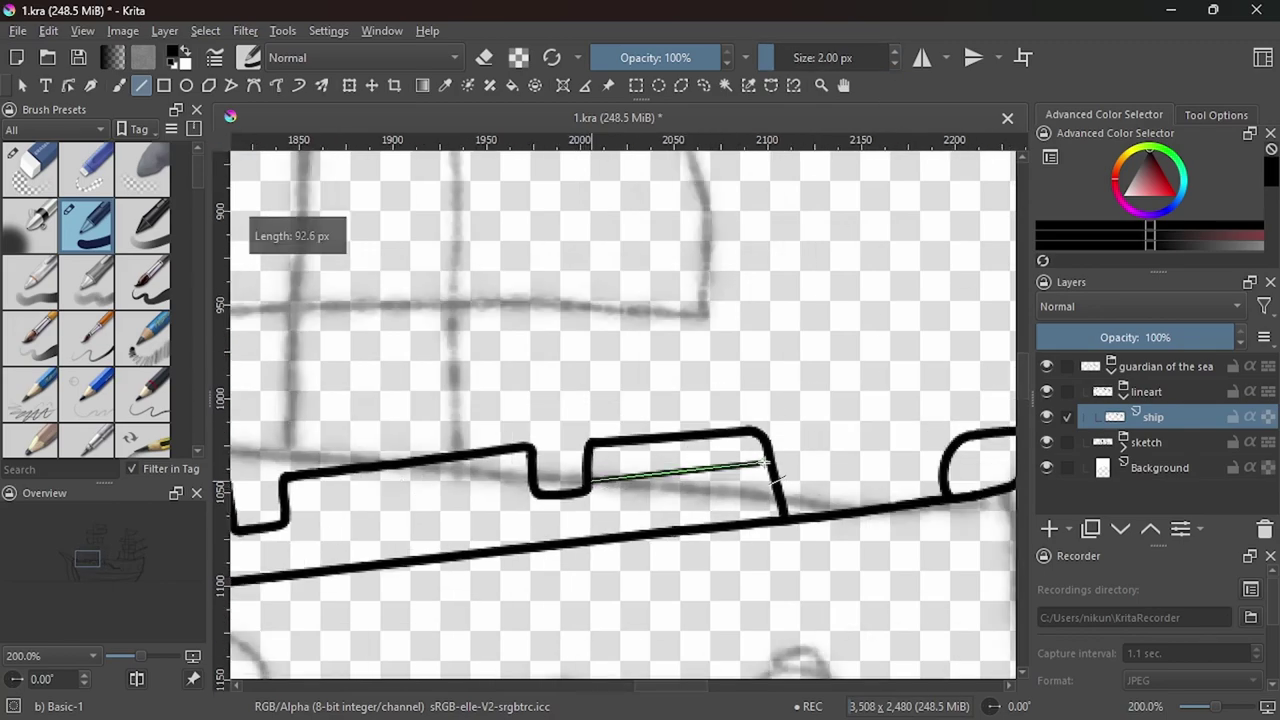
drag(668, 440, 670, 486)
key(ctrl+z)
drag(668, 440, 668, 470)
drag(536, 452, 583, 449)
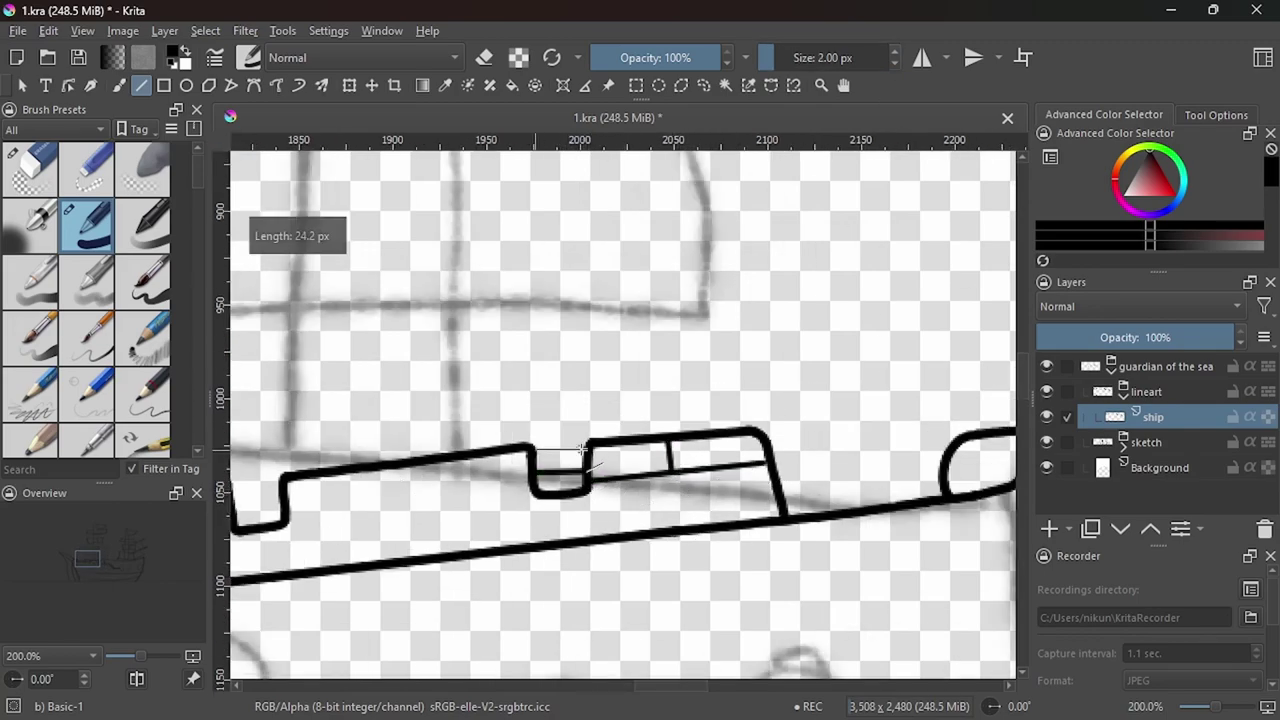
drag(287, 497, 530, 472)
mouse_move(330, 477)
mouse_down()
mouse_move(336, 520)
mouse_move(408, 522)
mouse_up()
Replace the last detail line with a line across the notch bottom.
scroll(371, 474, up, 3)
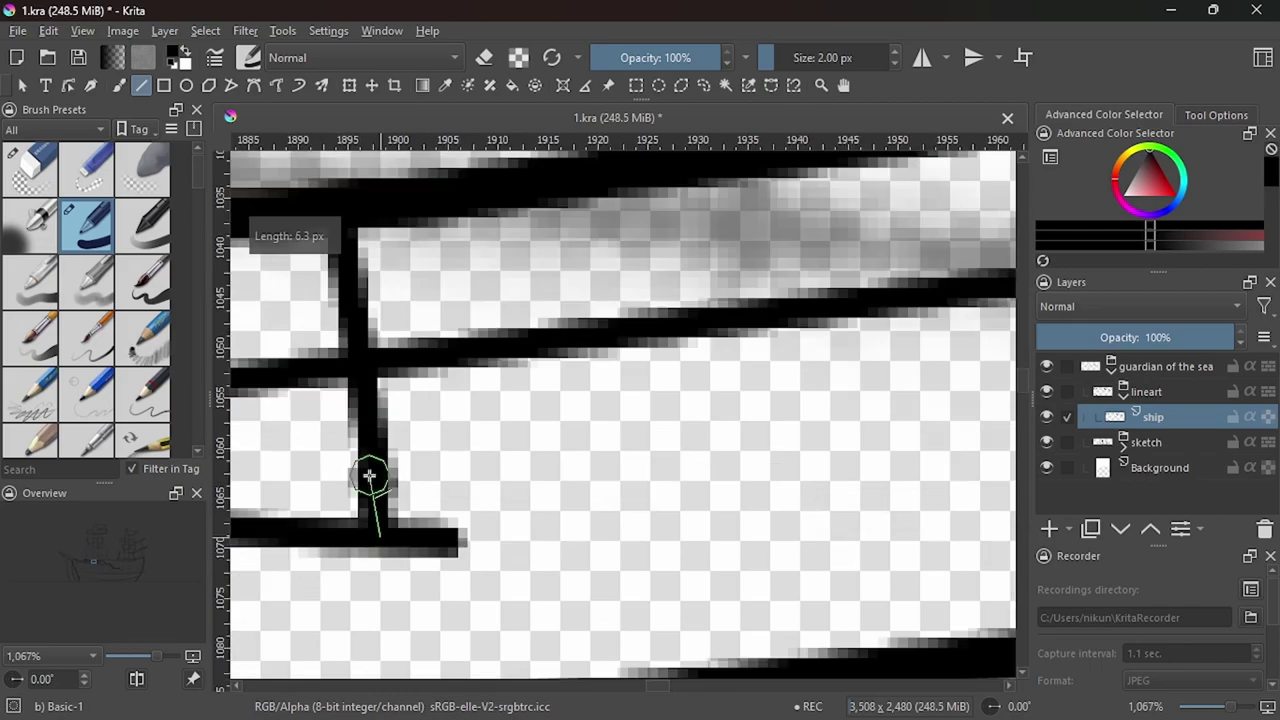
scroll(468, 462, down, 4)
scroll(468, 462, down, 1)
scroll(858, 421, up, 2)
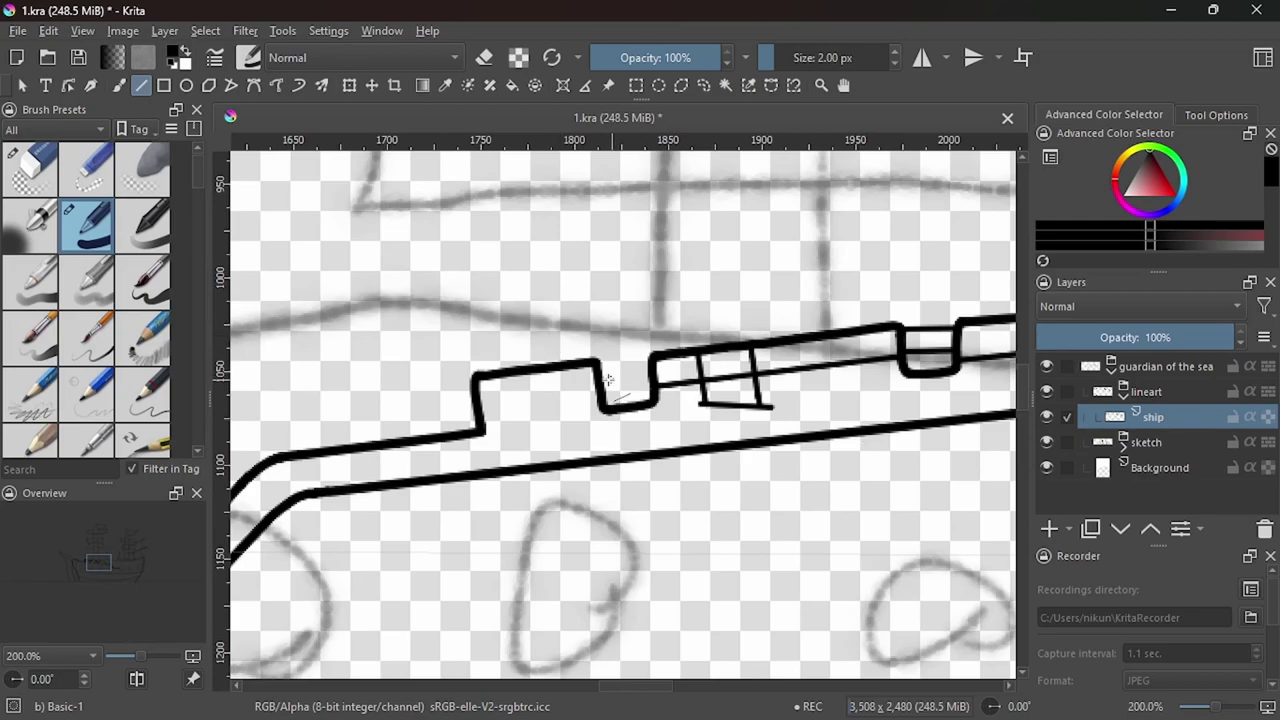
key(ctrl+z)
drag(600, 397, 654, 386)
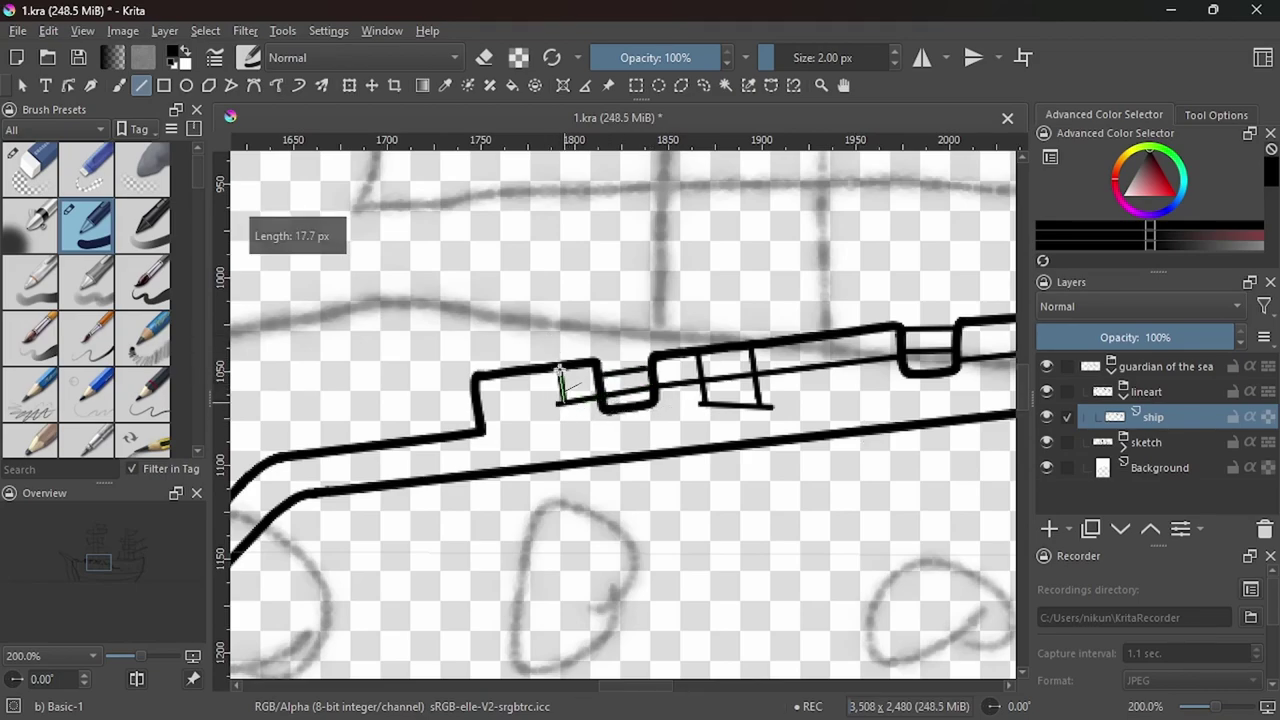
scroll(569, 402, down, 3)
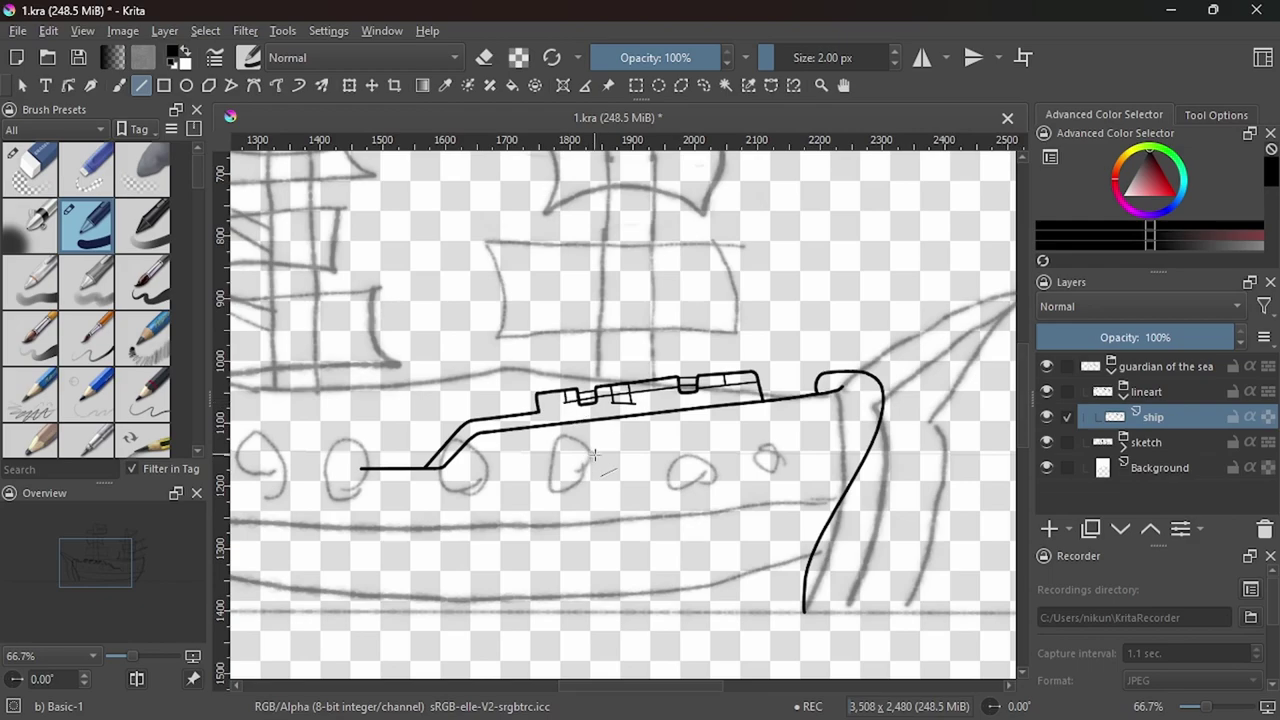
Unmirror the view, thicken the brush, extend the lower hull line toward the stern, and tidy the rail corner.
key(m)
key(])
scroll(565, 423, up, 3)
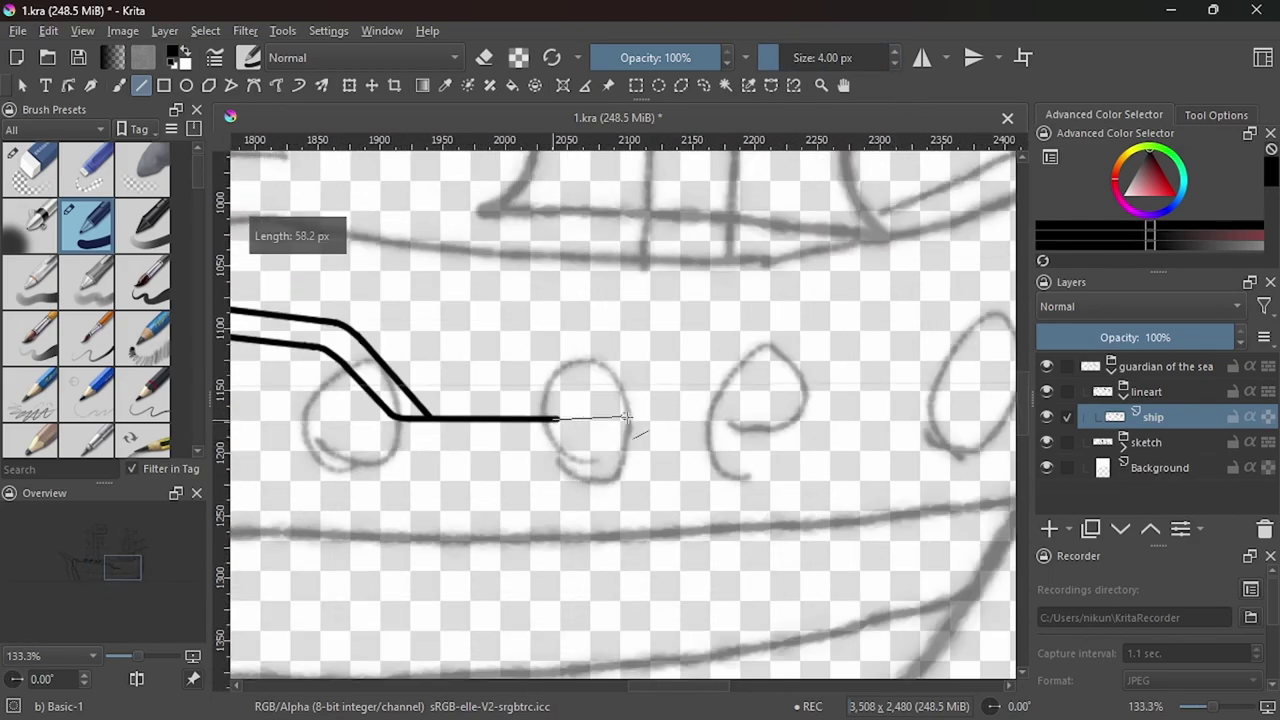
drag(556, 413, 746, 411)
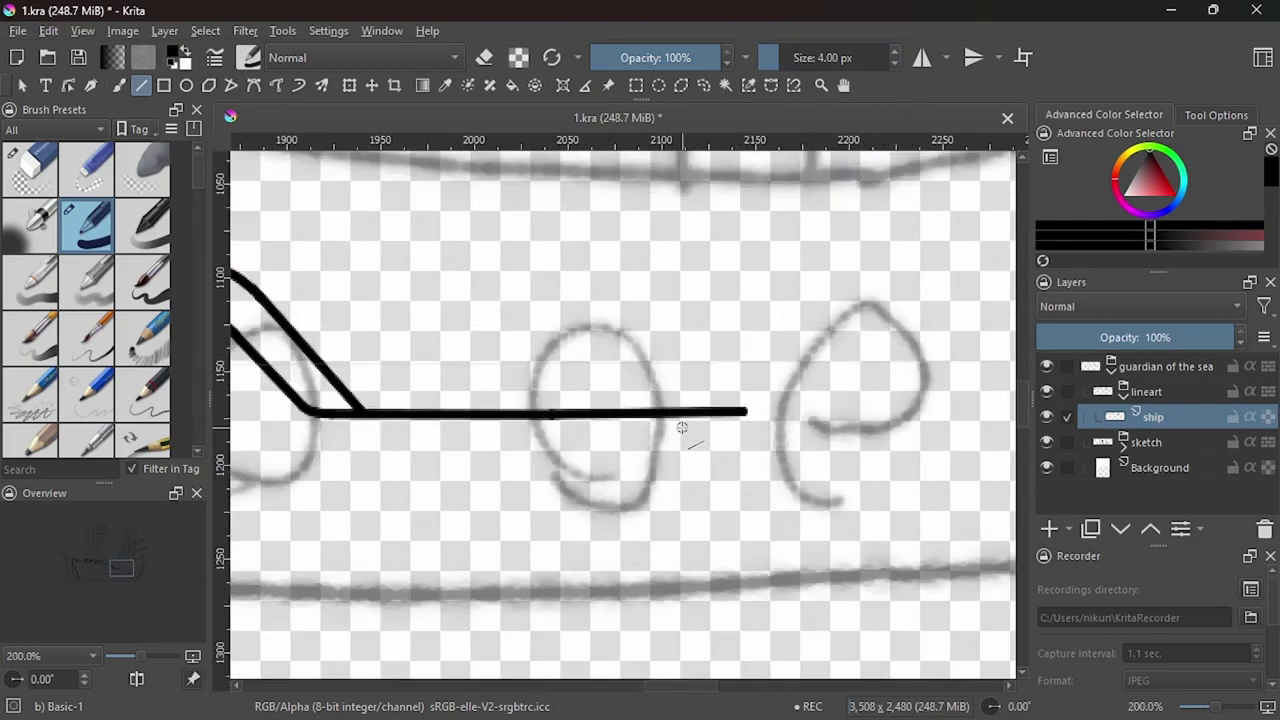
scroll(619, 484, down, 4)
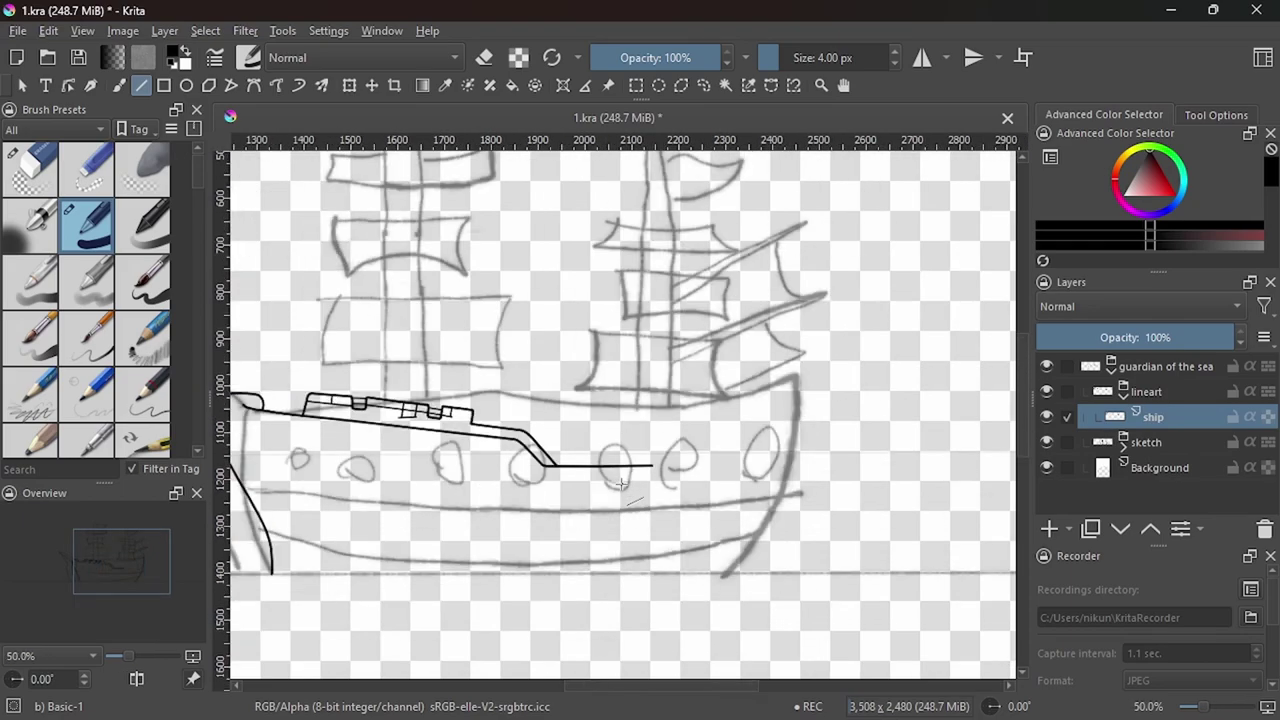
scroll(689, 419, up, 3)
drag(563, 509, 609, 434)
Draw the straight lower deck rail line across the ship in black ink.
key(b)
key(e)
scroll(571, 491, up, 3)
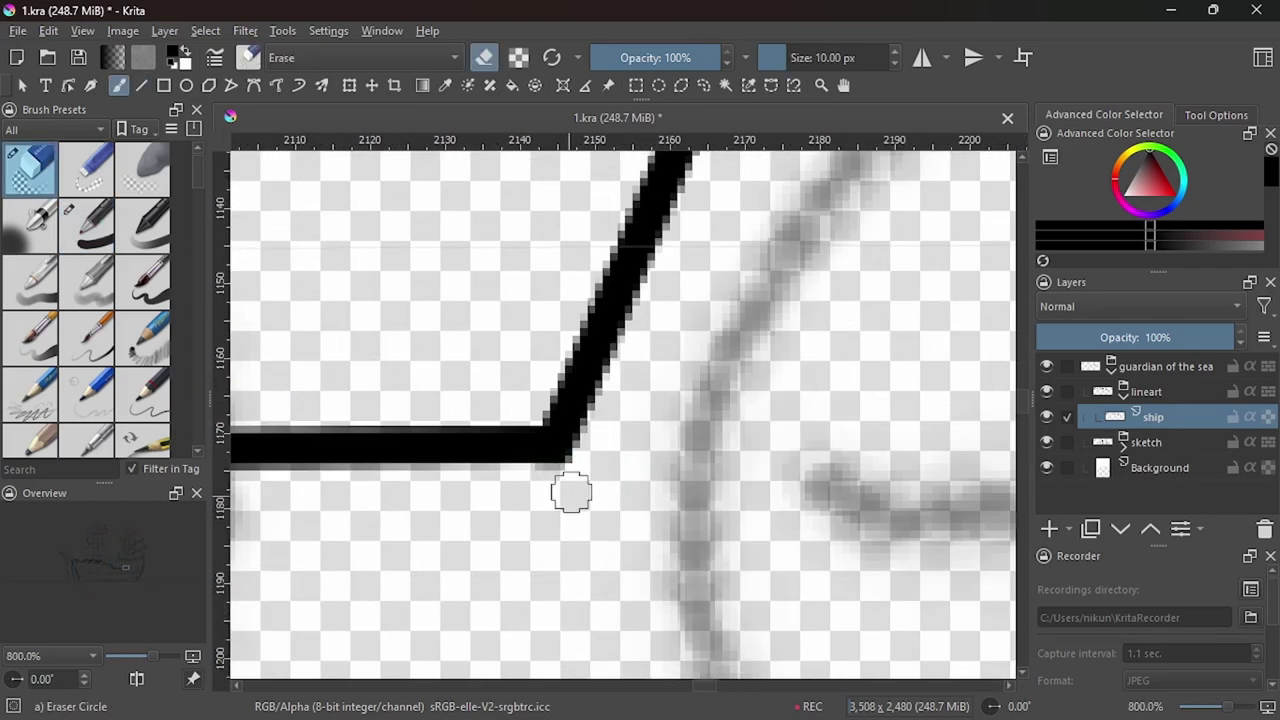
scroll(630, 394, down, 3)
key(e)
key(v)
mouse_move(350, 408)
mouse_down()
mouse_move(592, 403)
mouse_move(618, 320)
mouse_up()
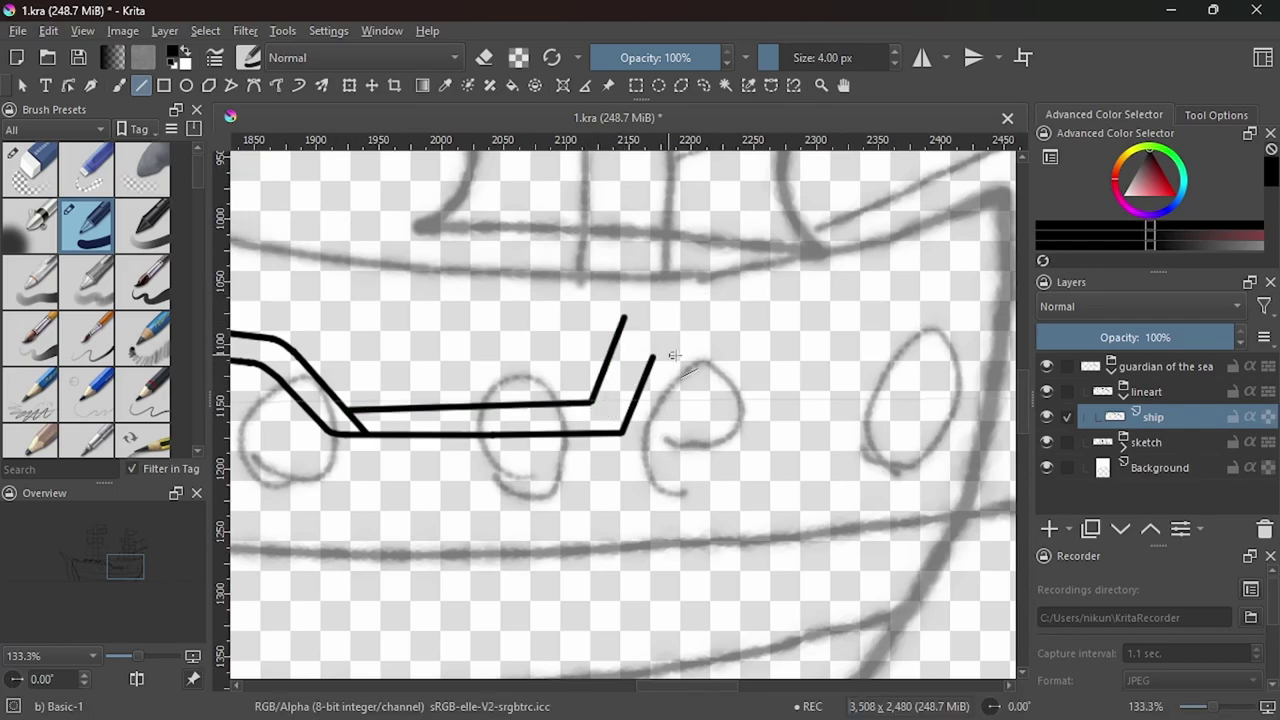
scroll(678, 355, down, 3)
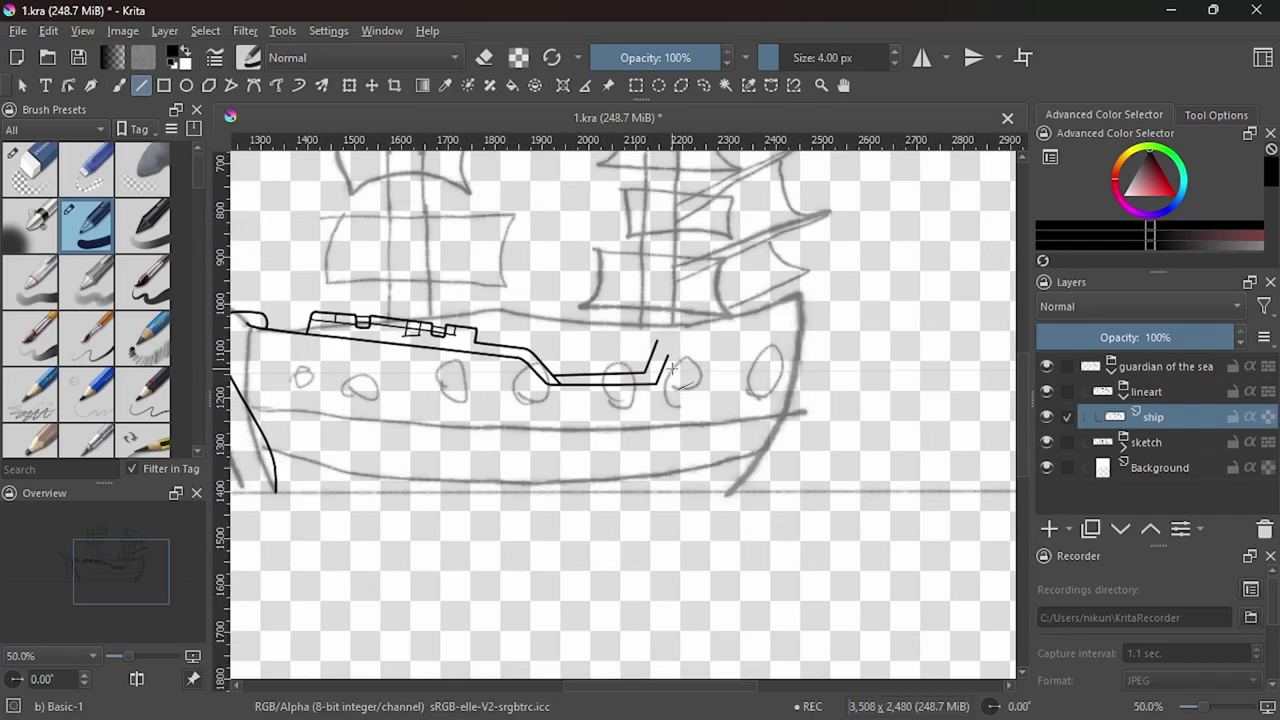
Add a freehand rising segment to the lower rail, redrawing it after one undo.
key(b)
scroll(672, 368, up, 3)
scroll(672, 368, up, 2)
drag(760, 428, 823, 391)
key(ctrl+z)
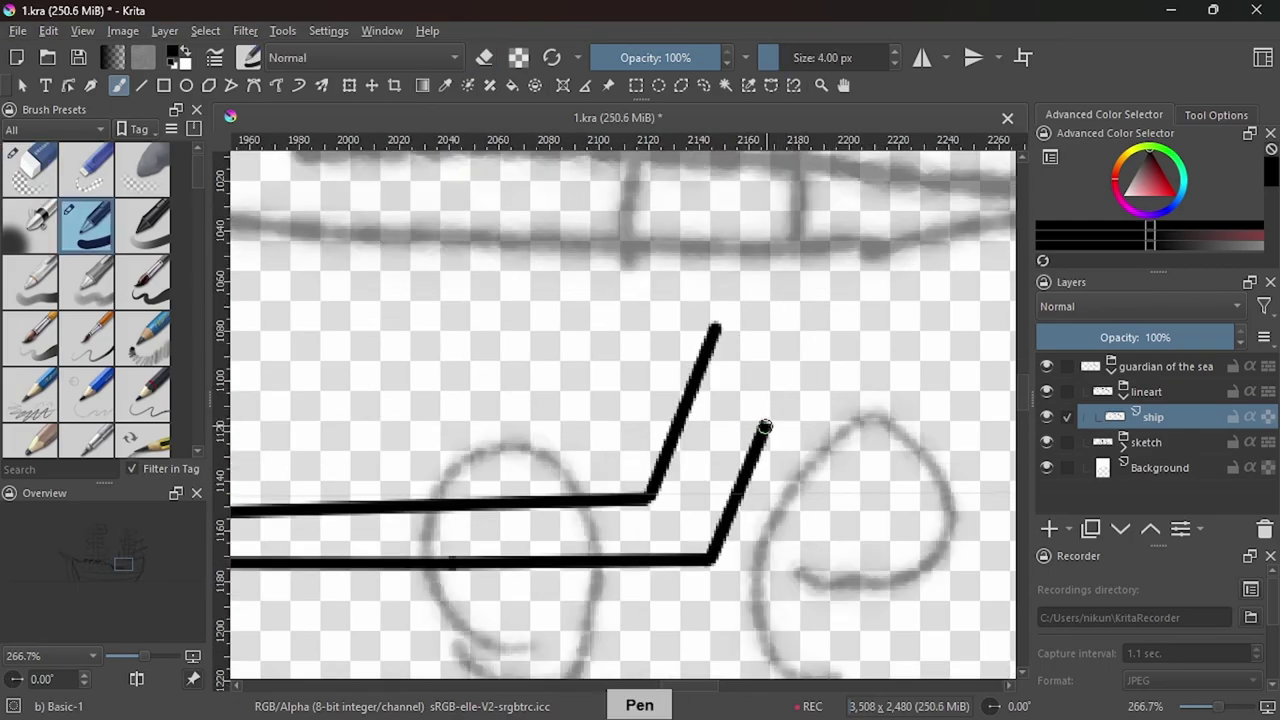
drag(760, 428, 835, 393)
scroll(706, 414, down, 1)
scroll(760, 380, down, 2)
scroll(853, 342, down, 2)
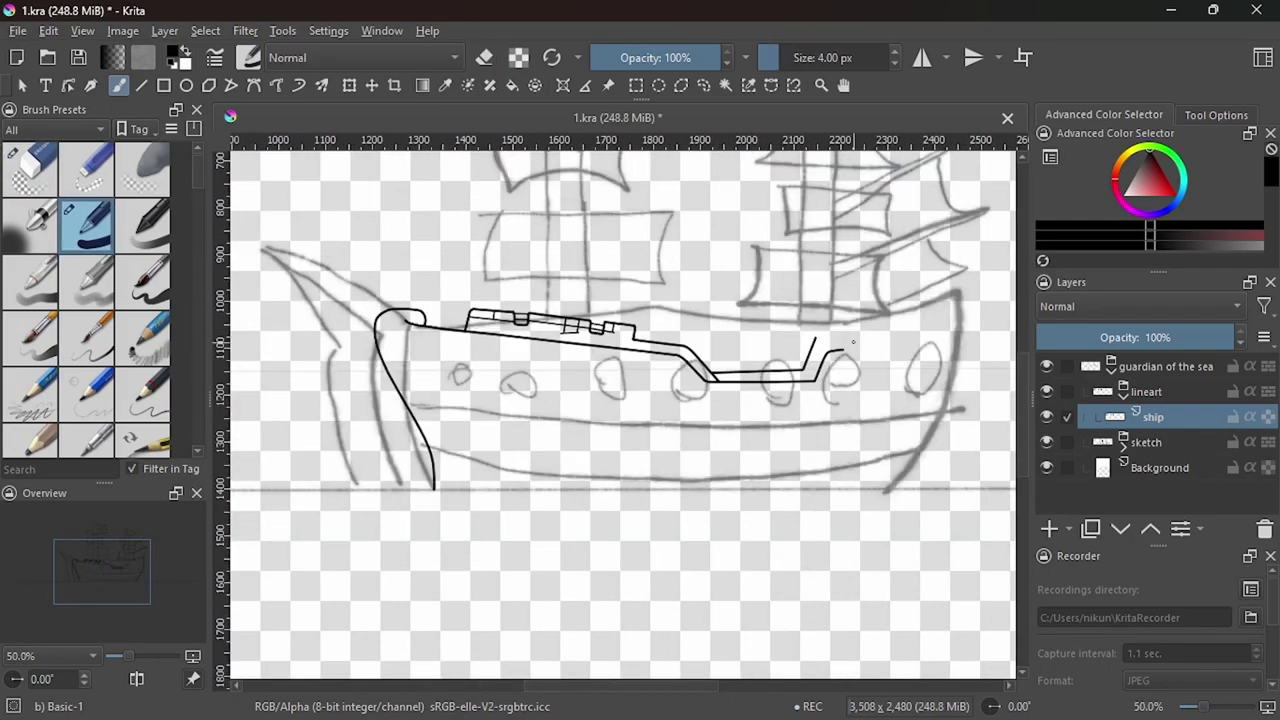
scroll(845, 348, up, 4)
scroll(720, 311, down, 1)
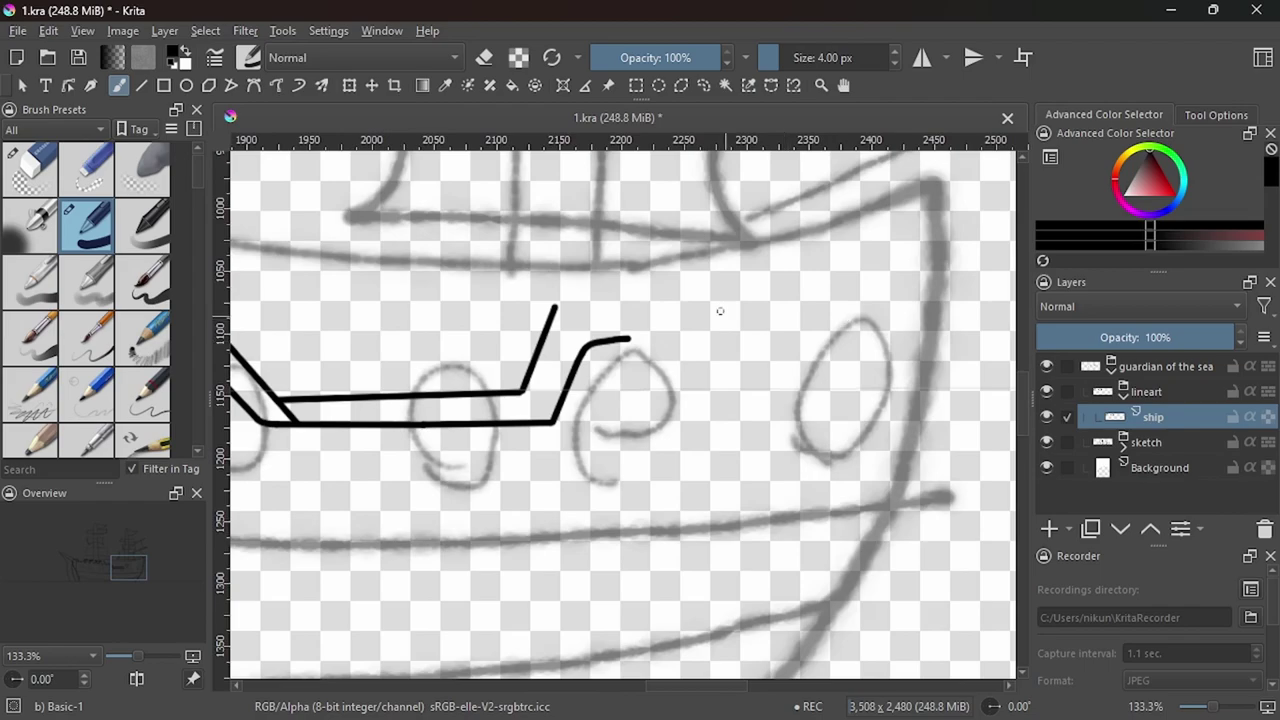
Draw the rail toward the ship's right end and the hull edge descending from its corner.
drag(622, 340, 1020, 289)
scroll(877, 390, down, 4)
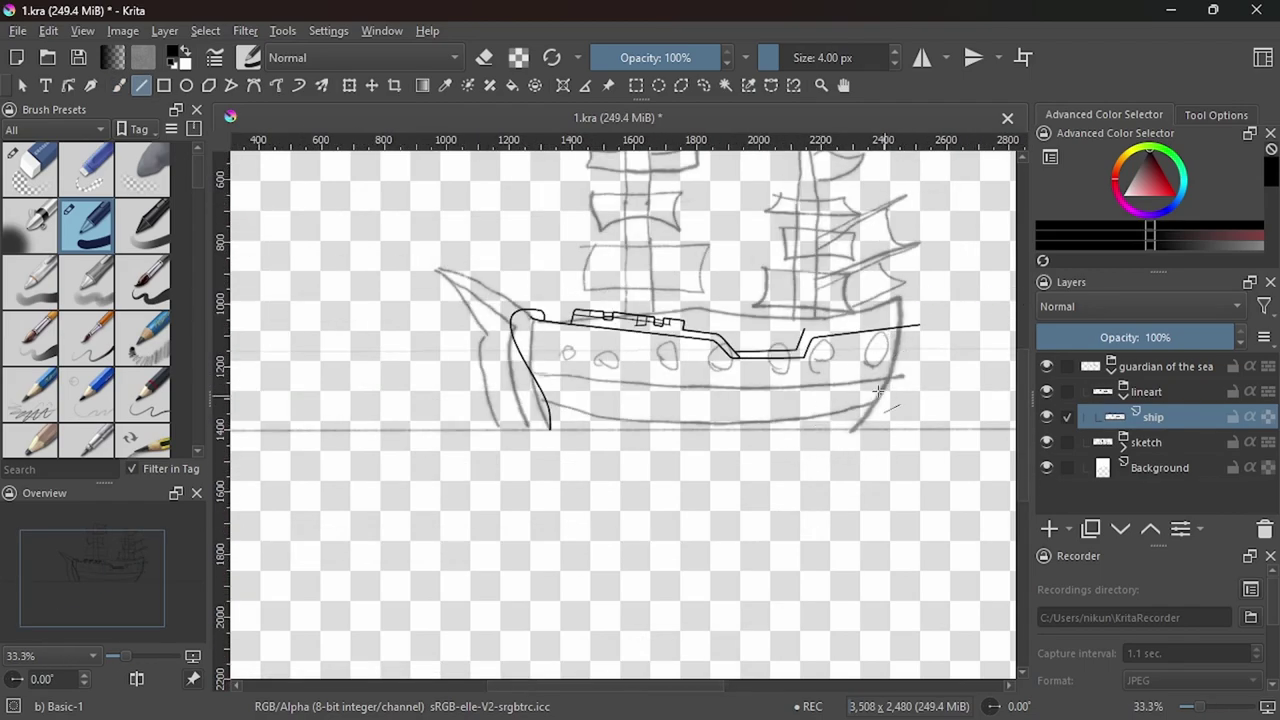
scroll(900, 325, up, 4)
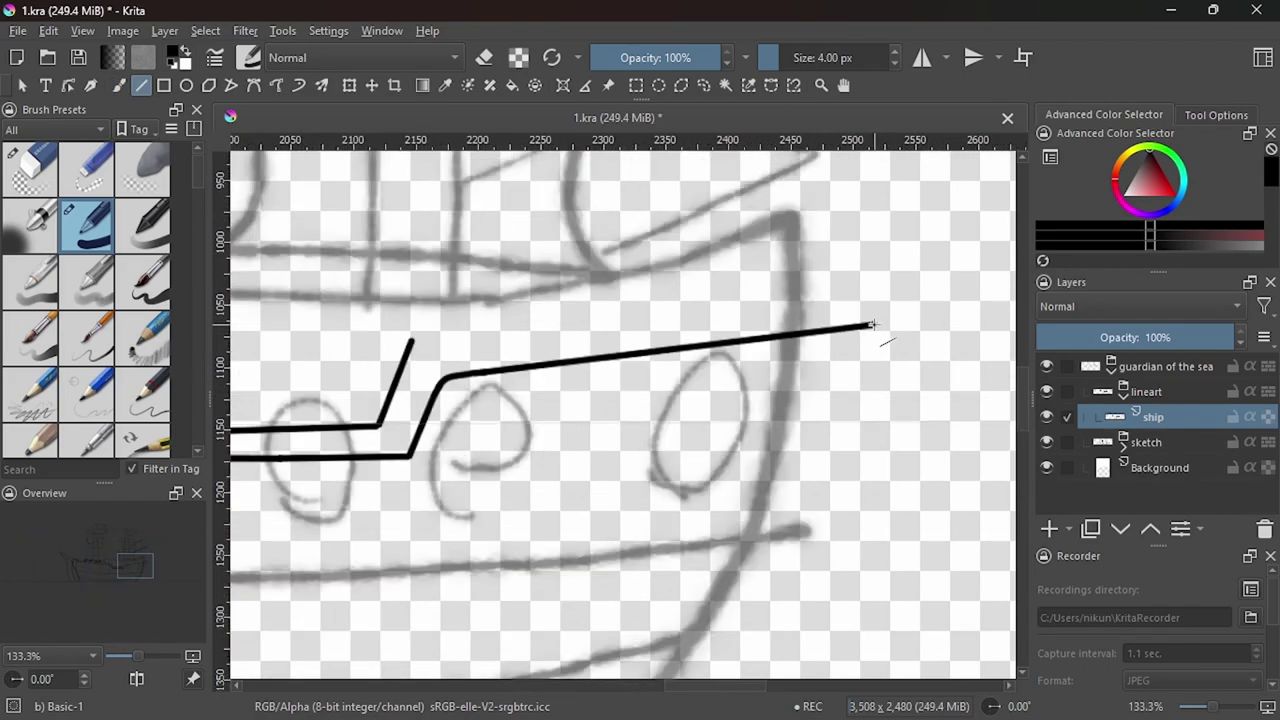
drag(871, 323, 794, 556)
scroll(809, 523, down, 1)
Cancel an unfinished curved hull segment and undo the last change.
key(b)
key(e)
scroll(809, 523, up, 1)
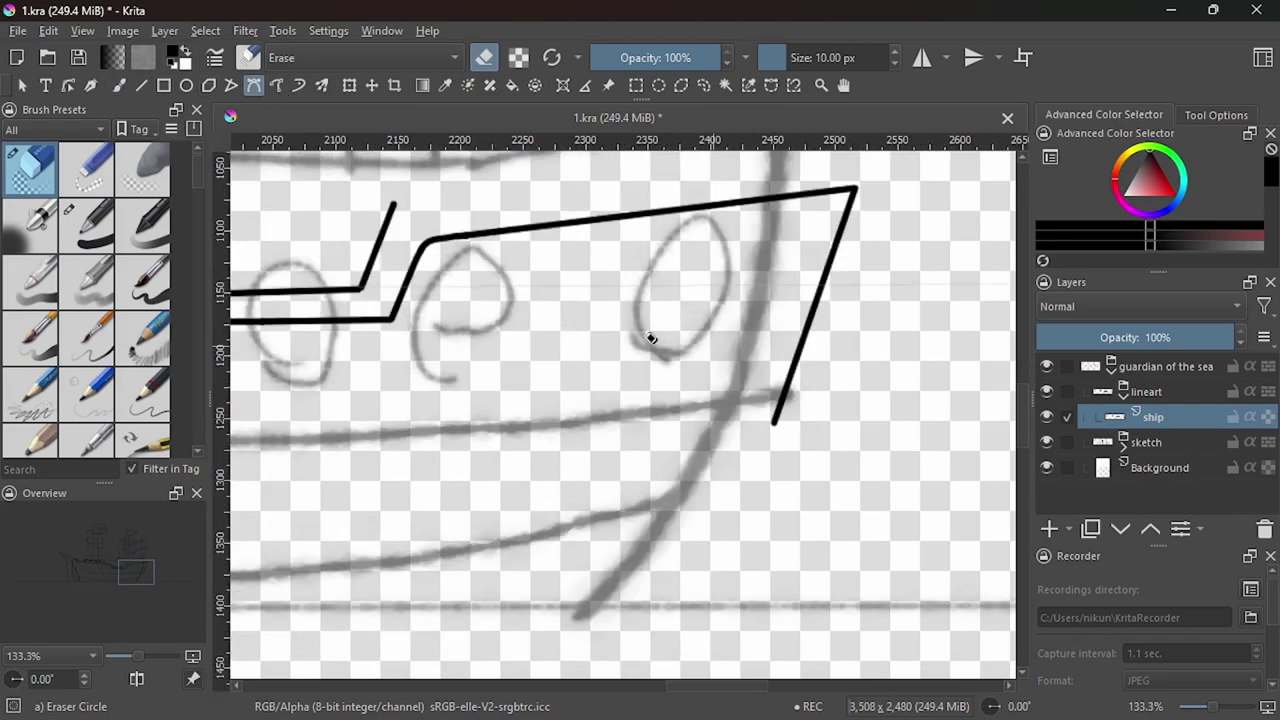
key(e)
key(v)
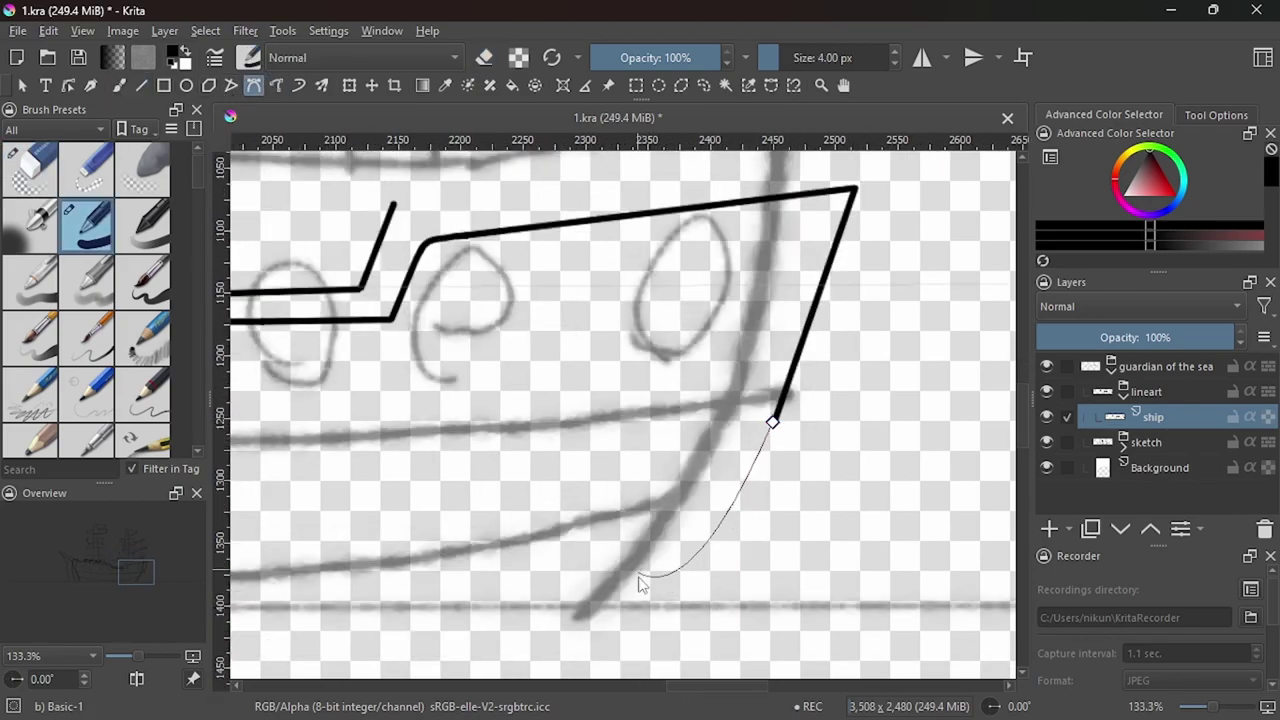
key(Return)
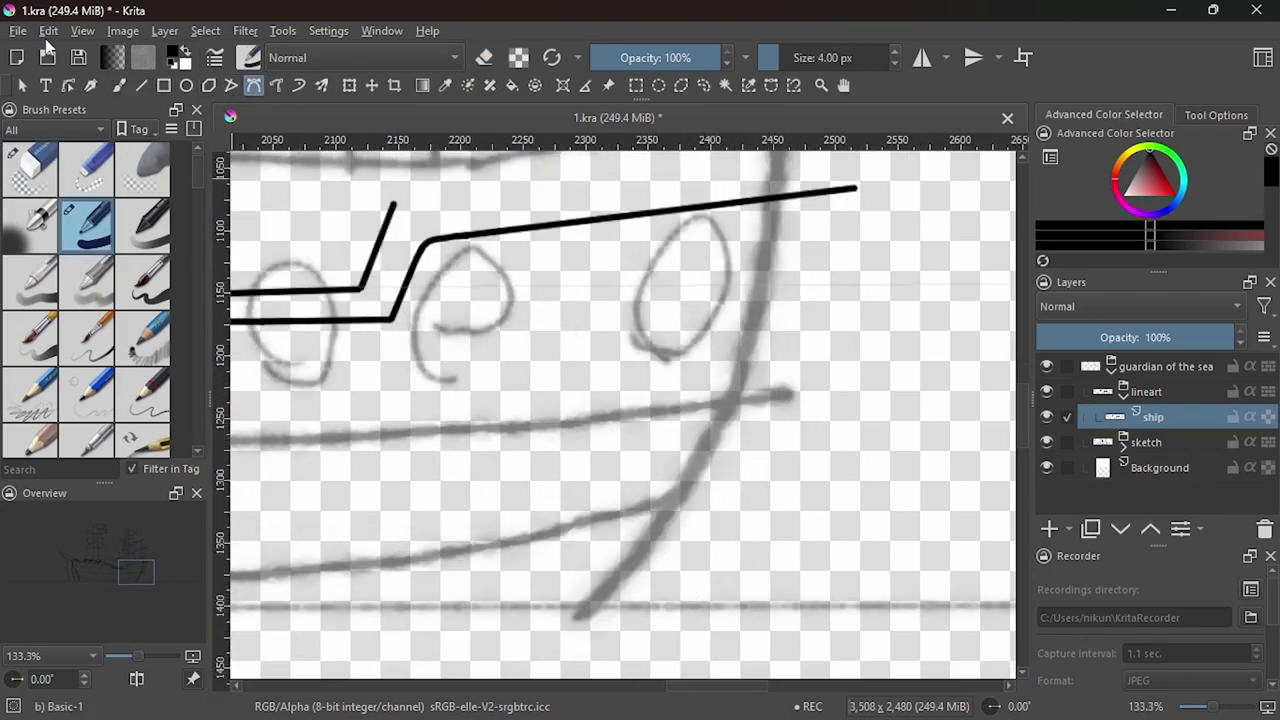
click(50, 31)
key(ctrl+z)
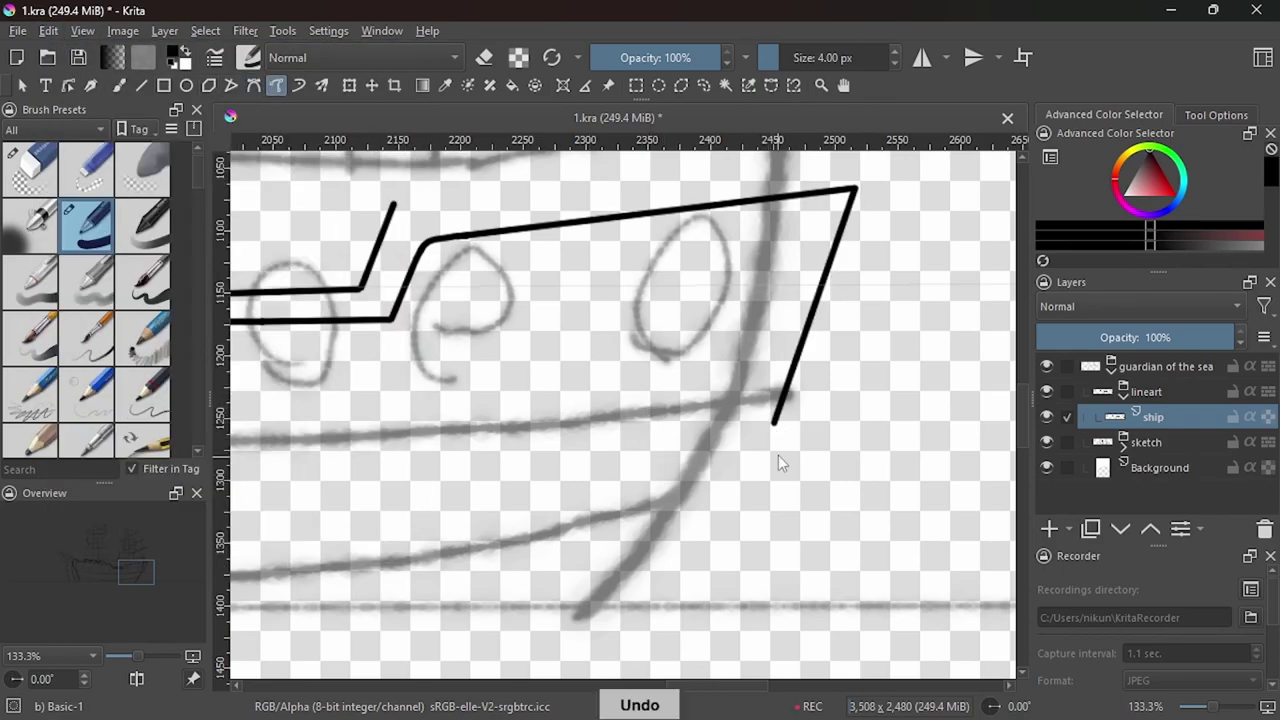
Try the curved lower hull line twice, undoing both attempts.
drag(778, 440, 684, 610)
key(ctrl+z)
scroll(684, 560, up, 2)
mouse_move(592, 575)
mouse_down()
mouse_move(755, 340)
mouse_move(686, 463)
mouse_up()
key(ctrl+z)
key(b)
key(ctrl+z)
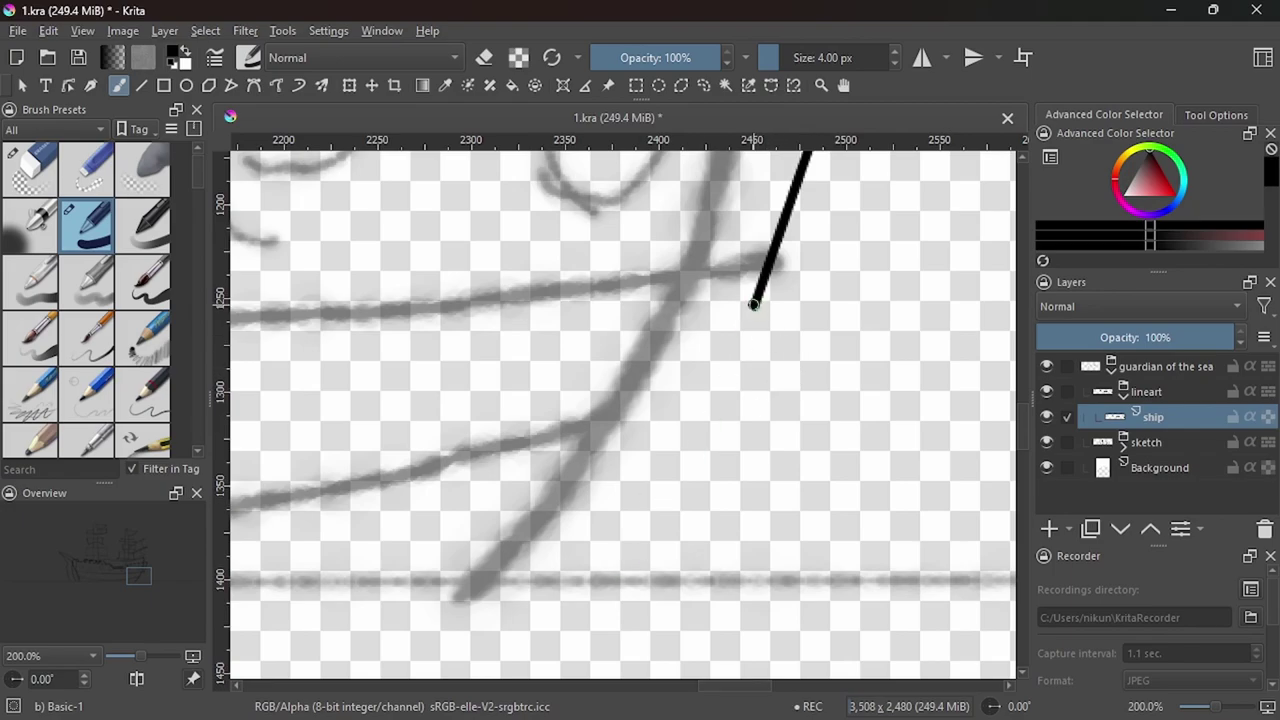
Draw the long hull curve down to the waterline, undoing an eraser touch at the joint.
drag(757, 300, 594, 549)
scroll(840, 387, up, 1)
key(e)
drag(718, 283, 705, 320)
key(e)
key(ctrl+z)
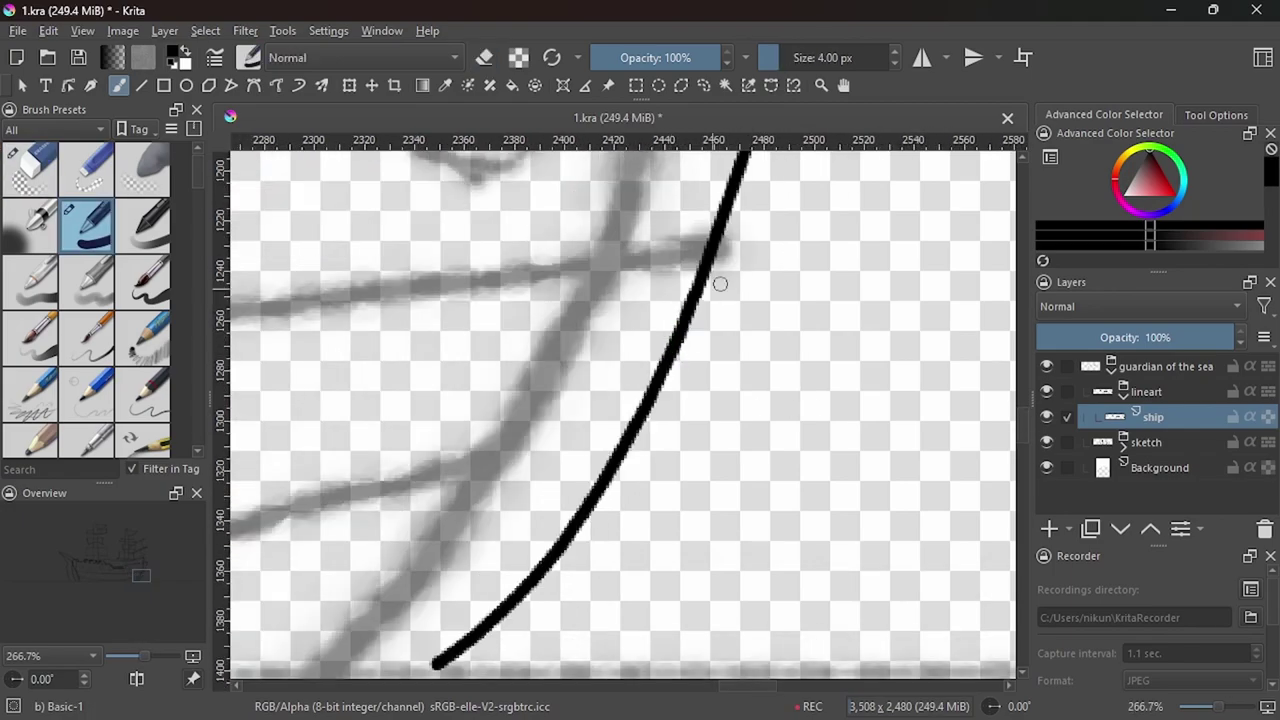
scroll(701, 287, down, 6)
Hide the sketch and draw a short straight rail line at the ship's top right.
click(1046, 442)
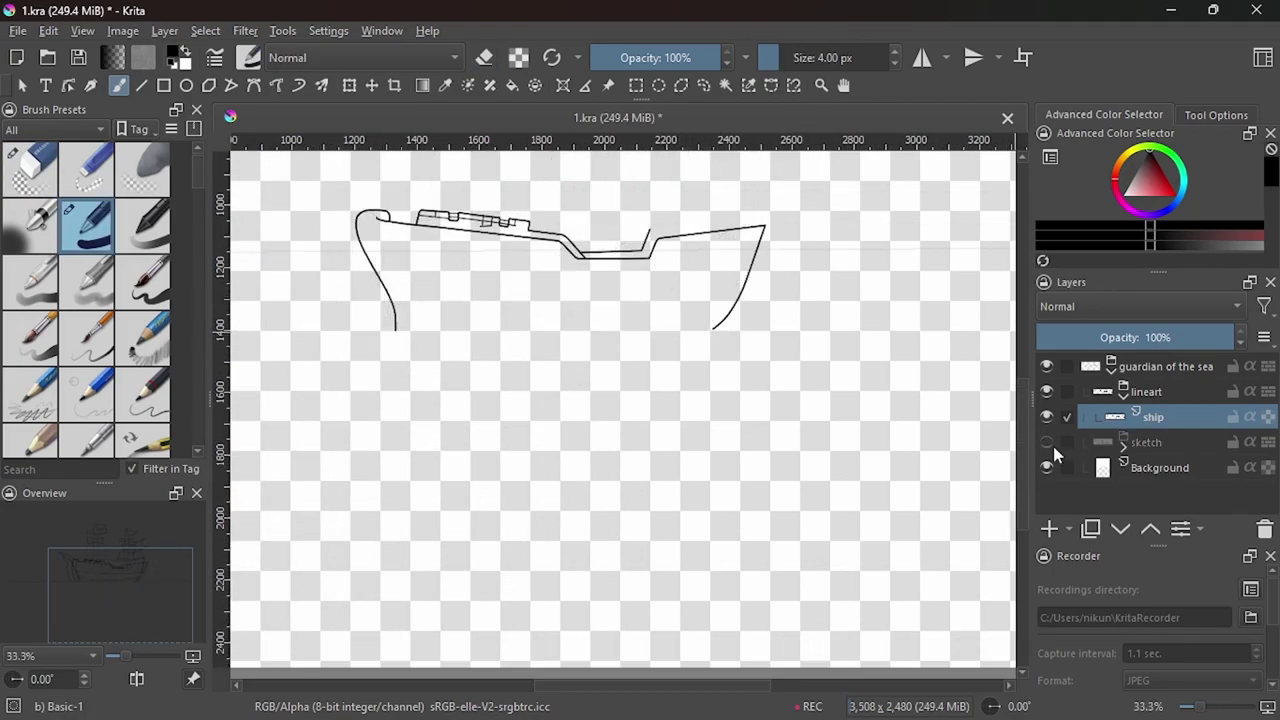
scroll(705, 325, up, 10)
scroll(640, 400, down, 10)
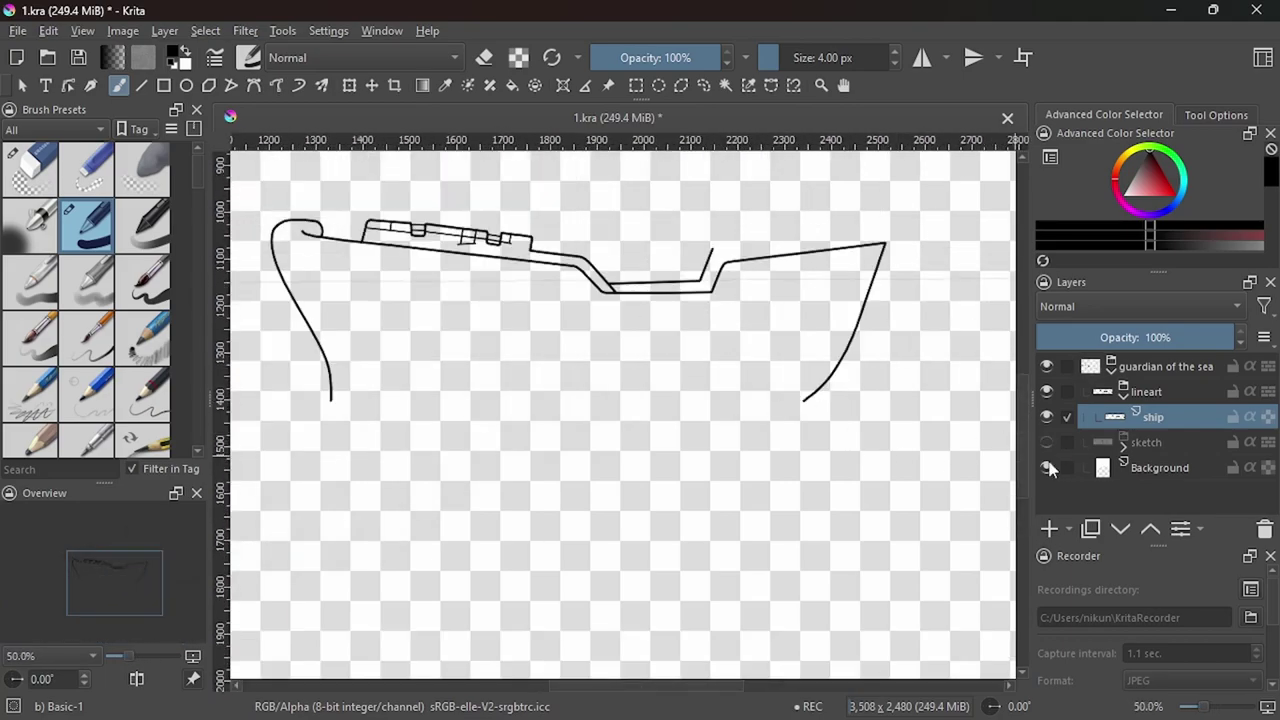
scroll(330, 400, up, 6)
scroll(820, 444, down, 4)
scroll(820, 444, down, 3)
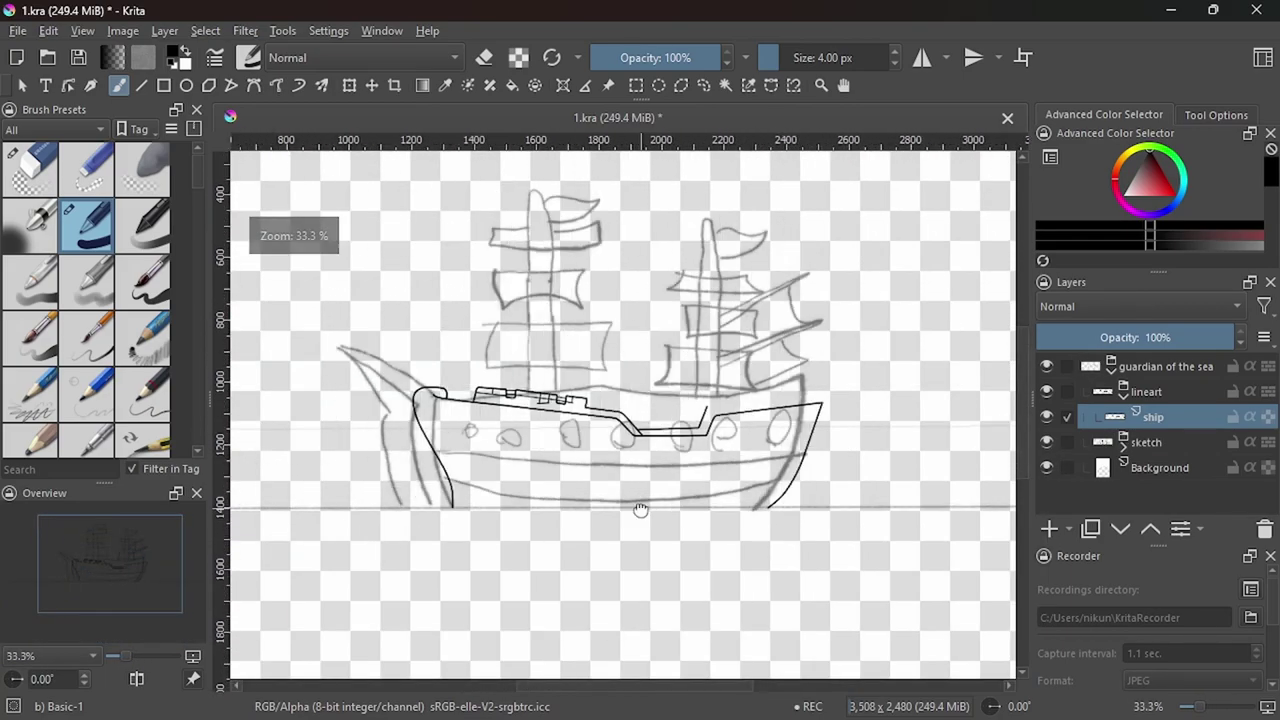
scroll(820, 403, up, 4)
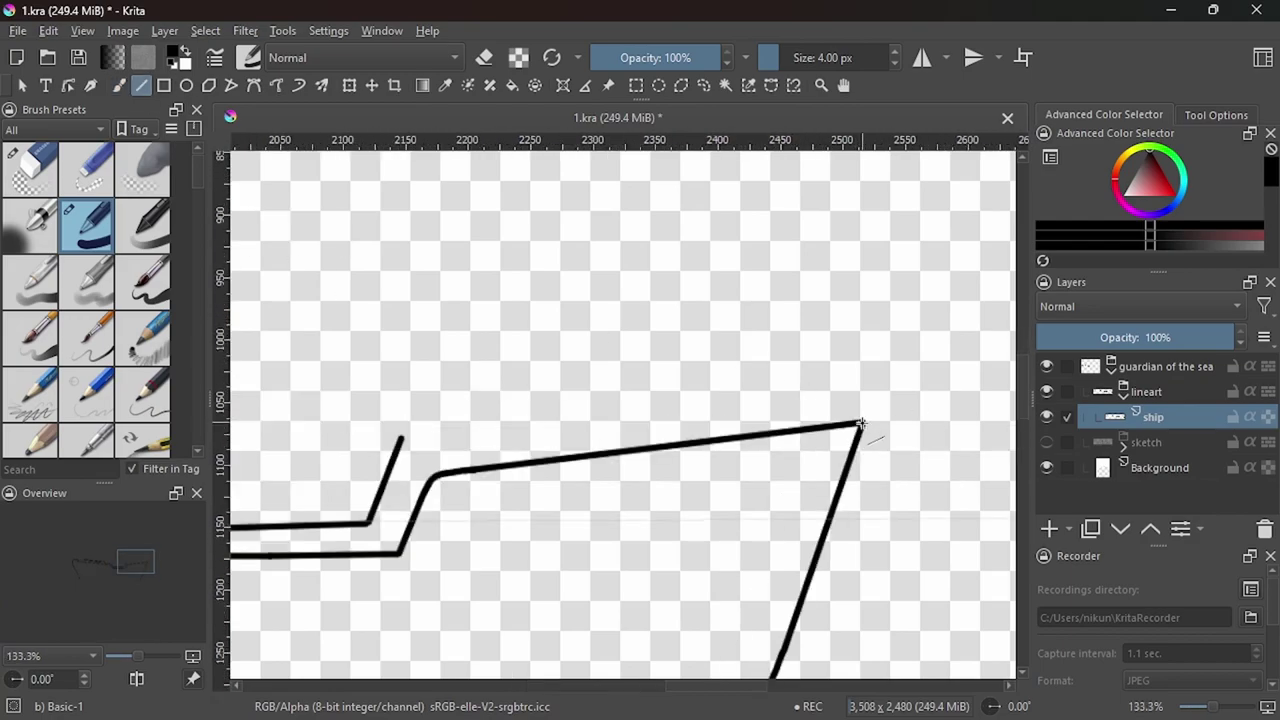
key(v)
drag(862, 357, 730, 376)
scroll(720, 395, down, 4)
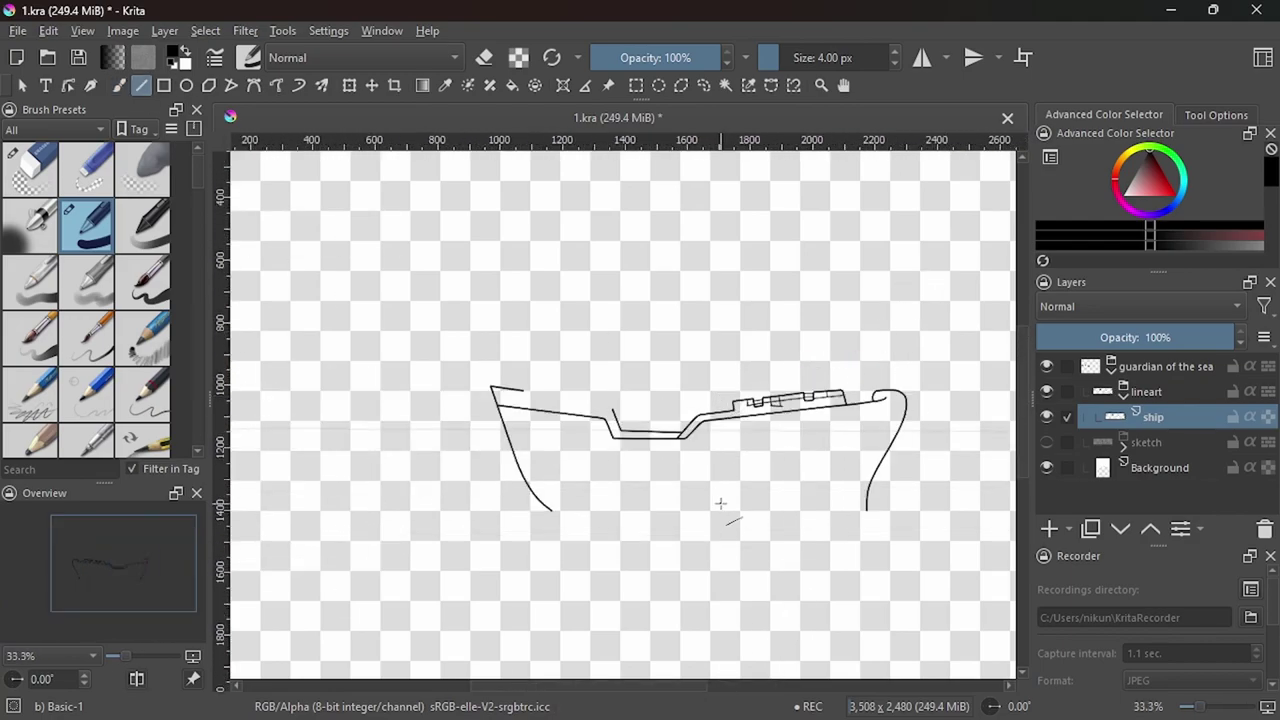
Toggle the sketch and ship lineart layers, hiding the water and ship sketch layers in the group.
click(1046, 441)
click(1046, 416)
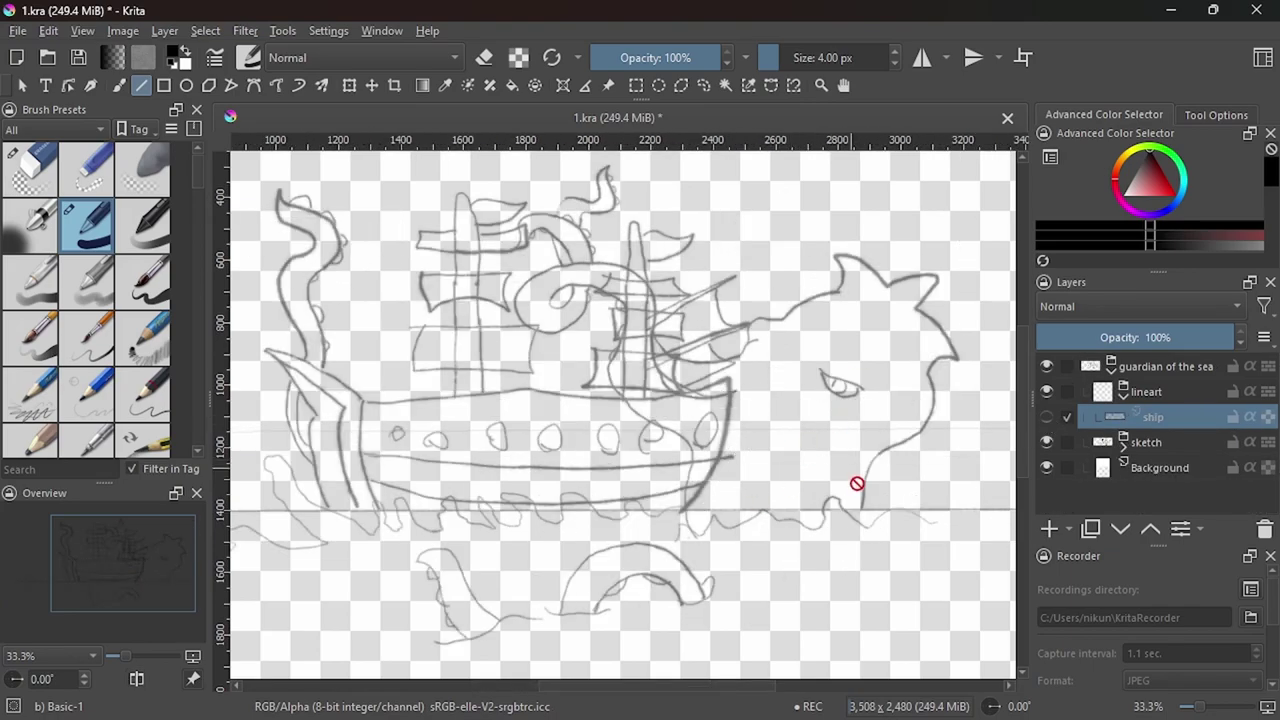
click(1123, 441)
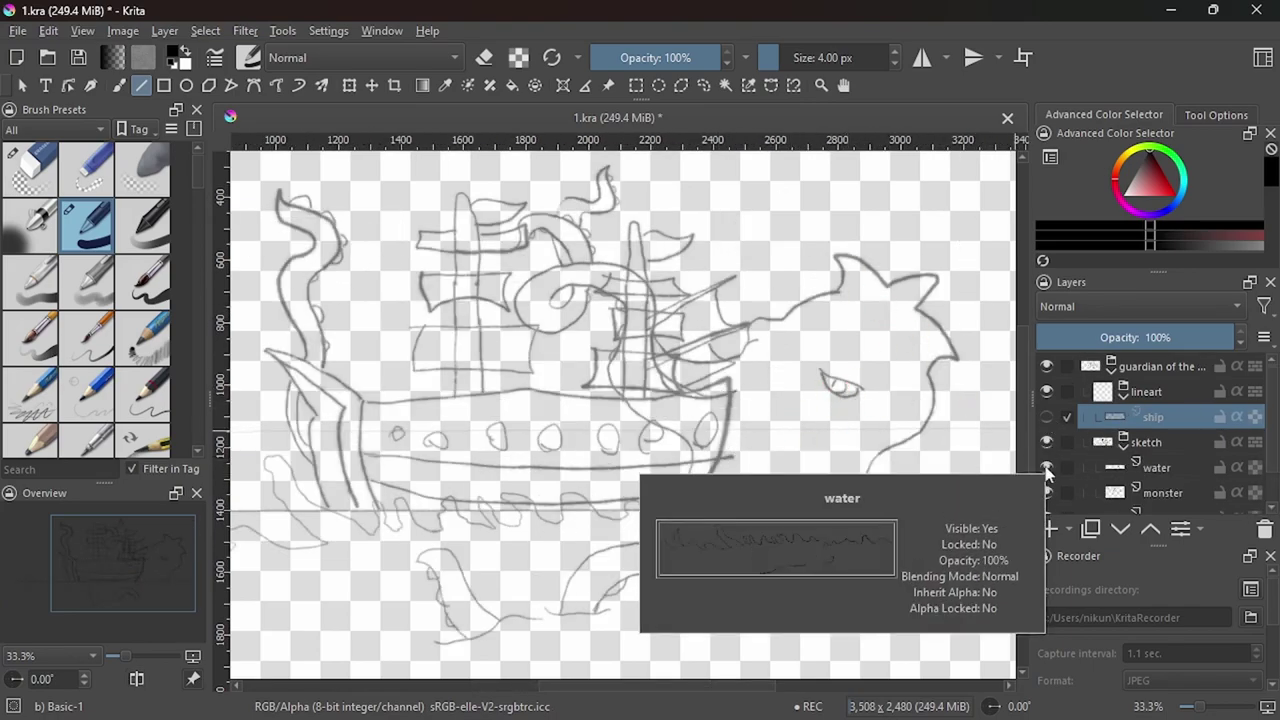
click(1046, 434)
click(1046, 485)
click(1046, 485)
scroll(1150, 440, up, 1)
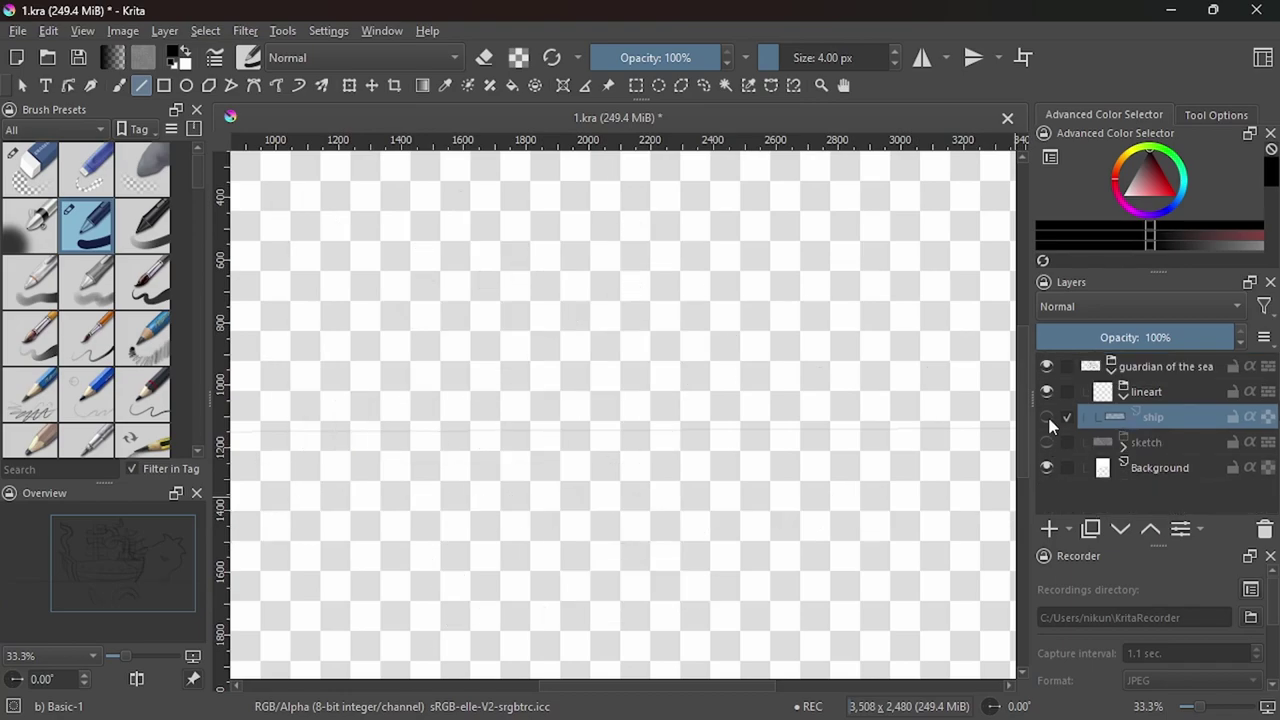
click(1046, 491)
click(1123, 441)
Expand the sketch group again, show the ship sketch layer, and collapse the group.
scroll(844, 374, up, 5)
scroll(844, 374, down, 5)
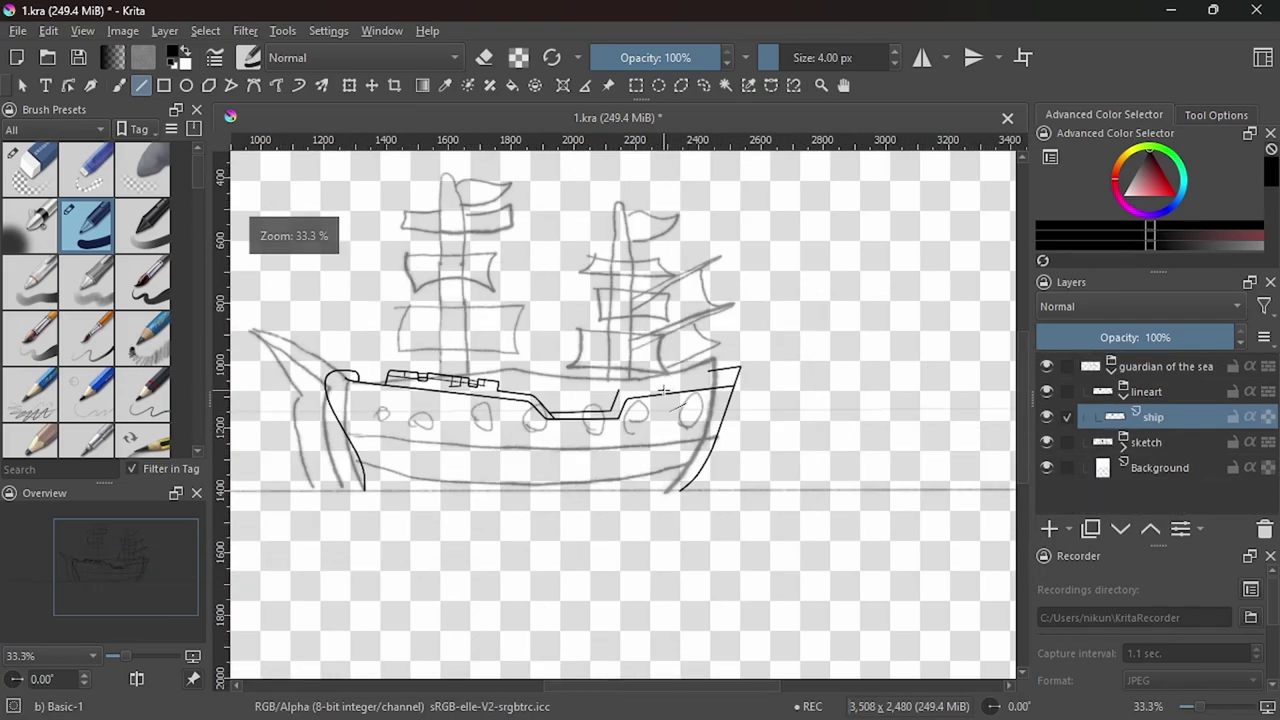
scroll(975, 434, up, 2)
click(1123, 441)
scroll(897, 426, down, 2)
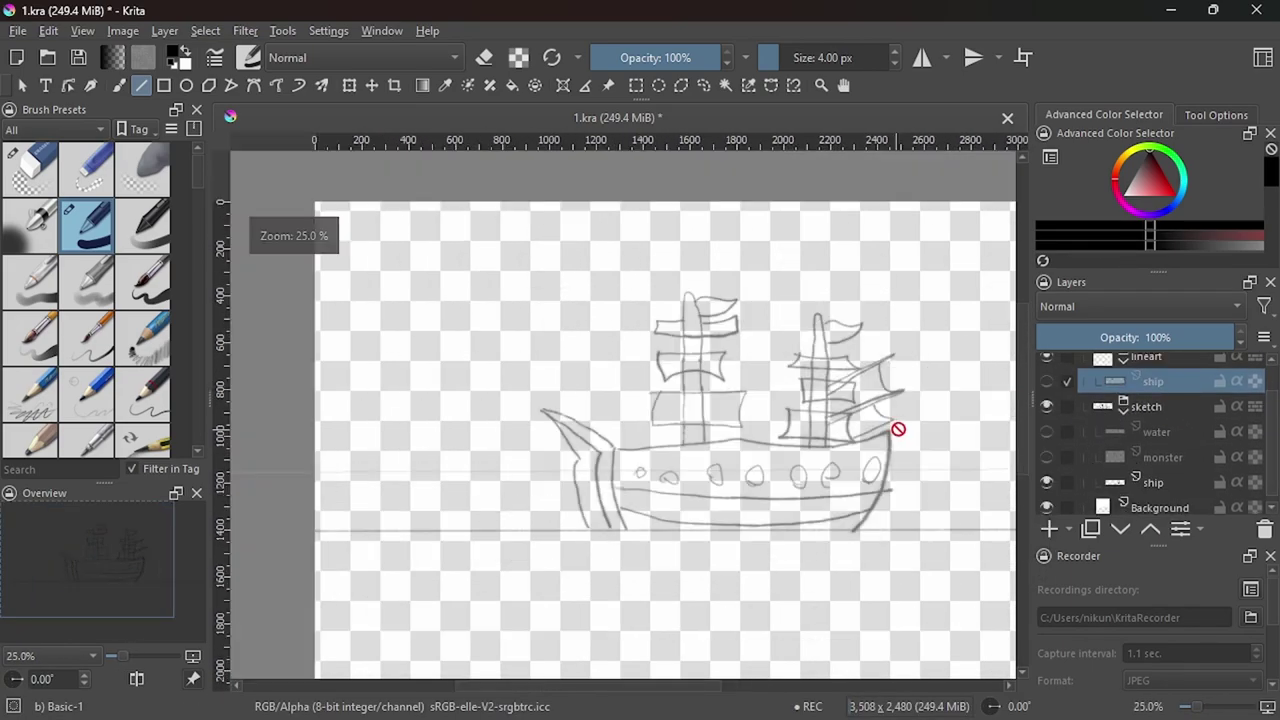
scroll(897, 426, up, 1)
click(1046, 482)
click(1046, 482)
click(1123, 406)
Turn the ship lineart off and back on, then hide the sketch layer.
scroll(781, 489, up, 1)
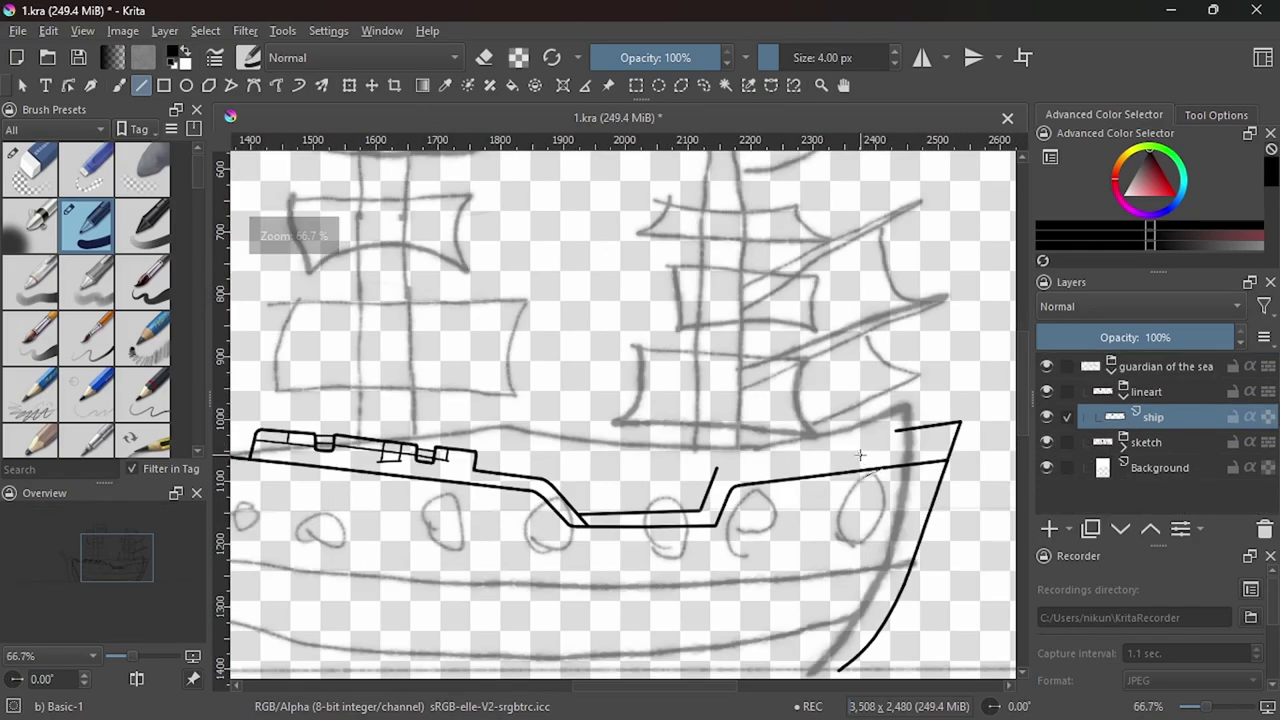
scroll(781, 489, down, 1)
click(1046, 416)
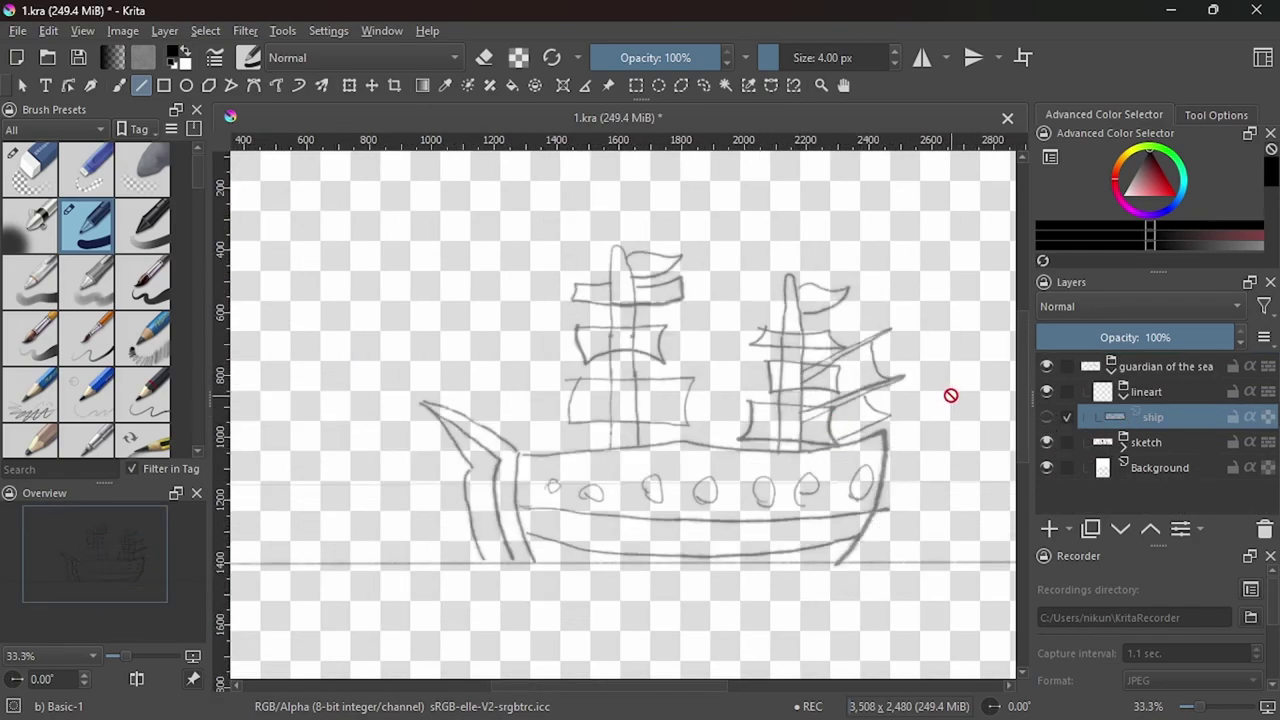
click(1046, 416)
click(1046, 441)
scroll(808, 462, up, 3)
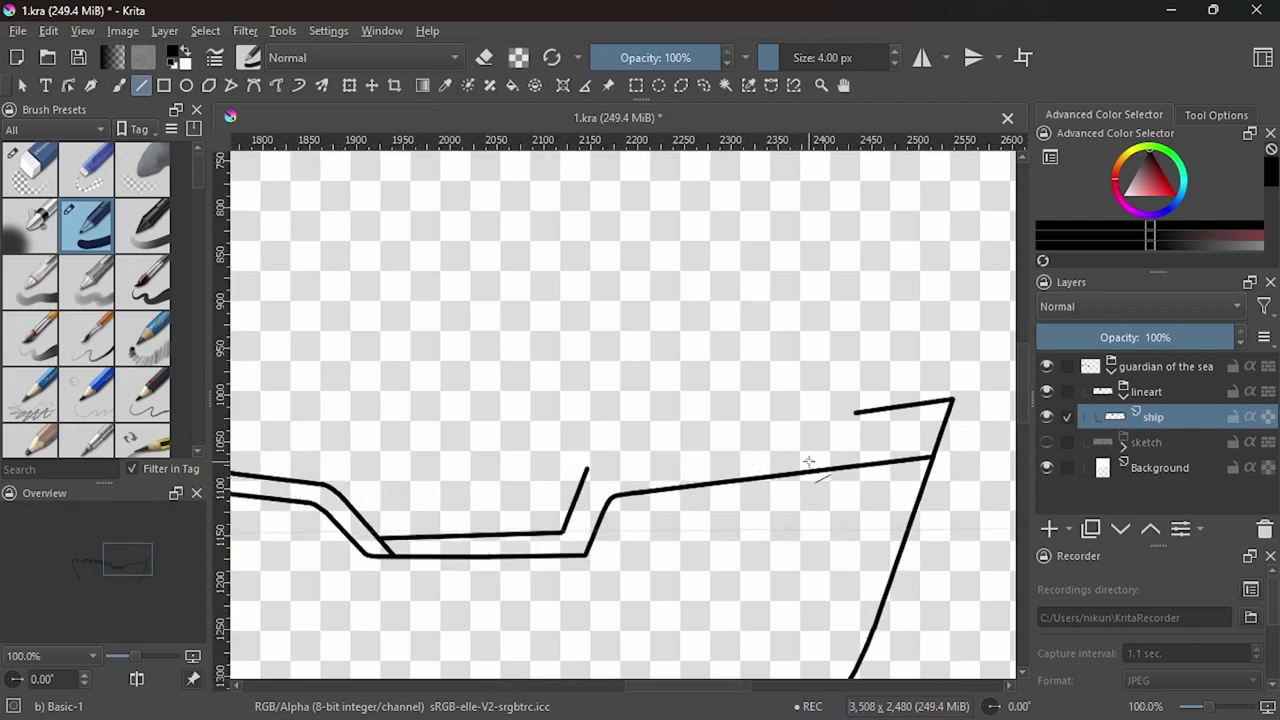
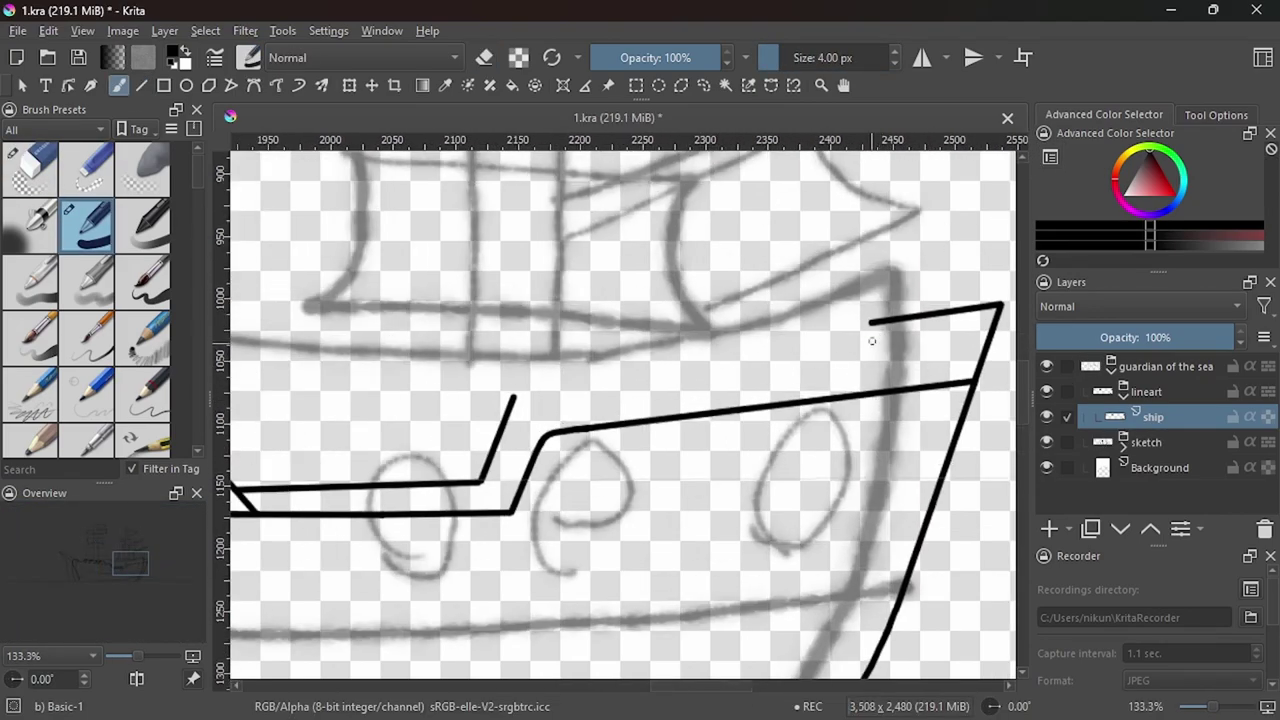
Redraw the deck line leftward from the notch and the lower rail from the left step.
scroll(872, 341, up, 2)
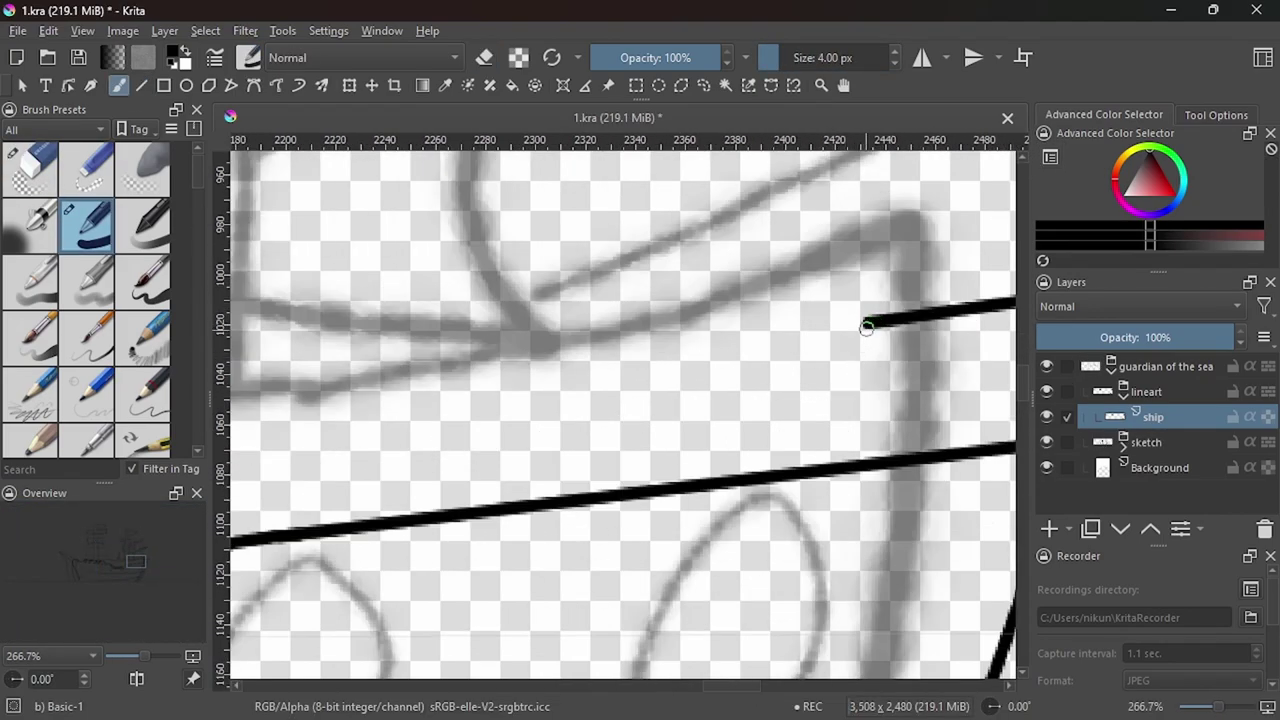
key(ctrl+z)
drag(818, 331, 750, 342)
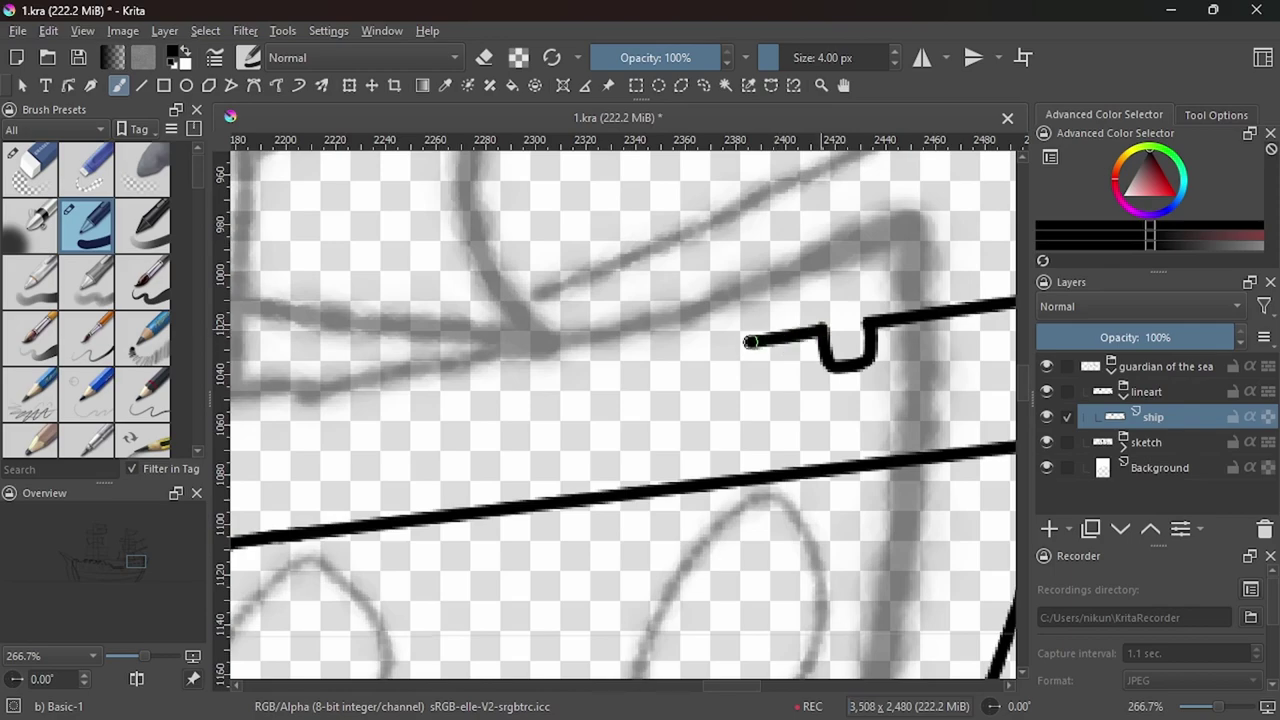
scroll(693, 352, down, 1)
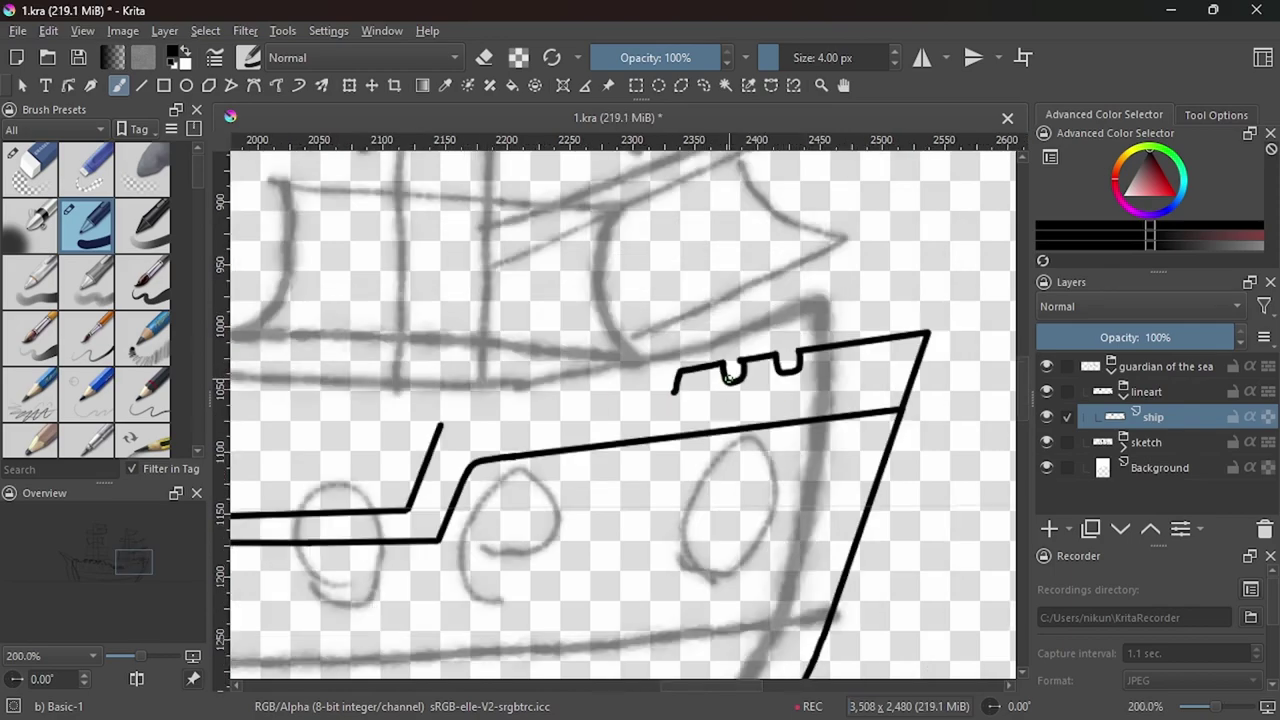
mouse_move(408, 426)
mouse_down()
mouse_move(762, 380)
mouse_move(526, 417)
mouse_up()
Join the lower rail to the upper stroke with a straight Line-tool stroke.
key(e)
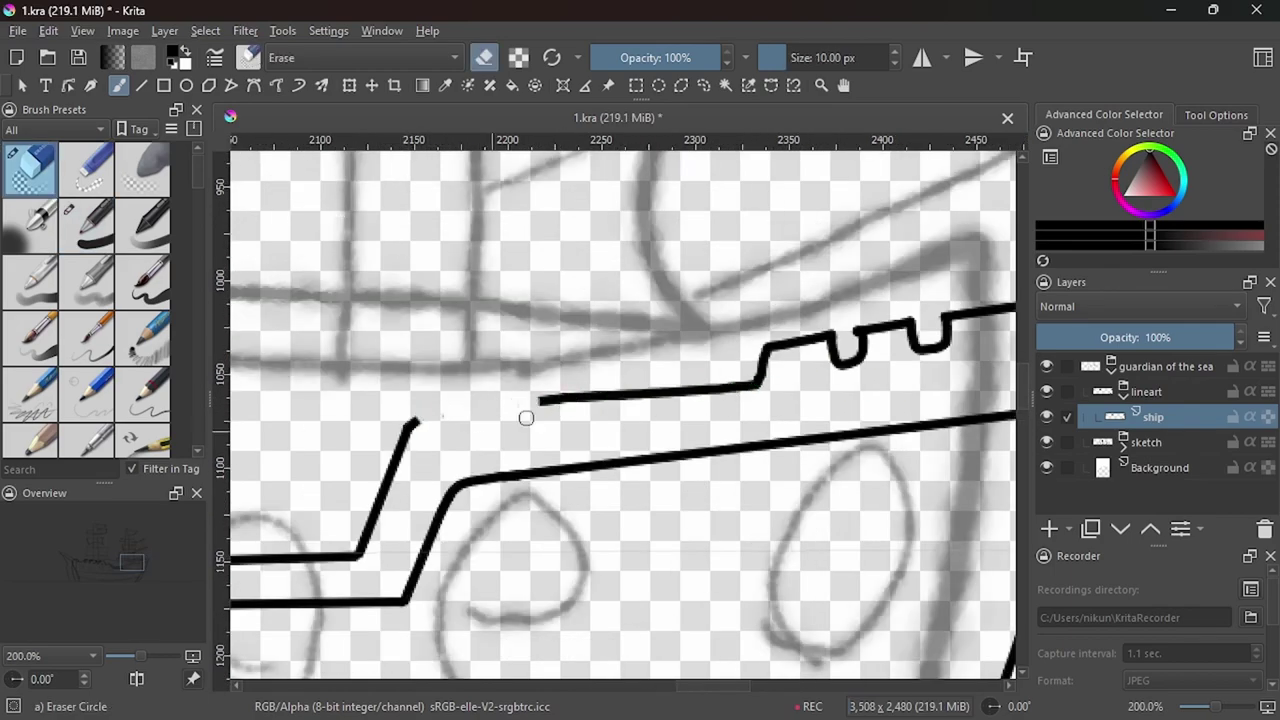
key(e)
key(v)
mouse_move(418, 420)
mouse_down()
mouse_move(337, 460)
mouse_move(497, 372)
mouse_up()
scroll(423, 386, up, 5)
scroll(608, 391, down, 3)
Bridge the gap in the upper deck line with a straight stroke.
key(b)
key(e)
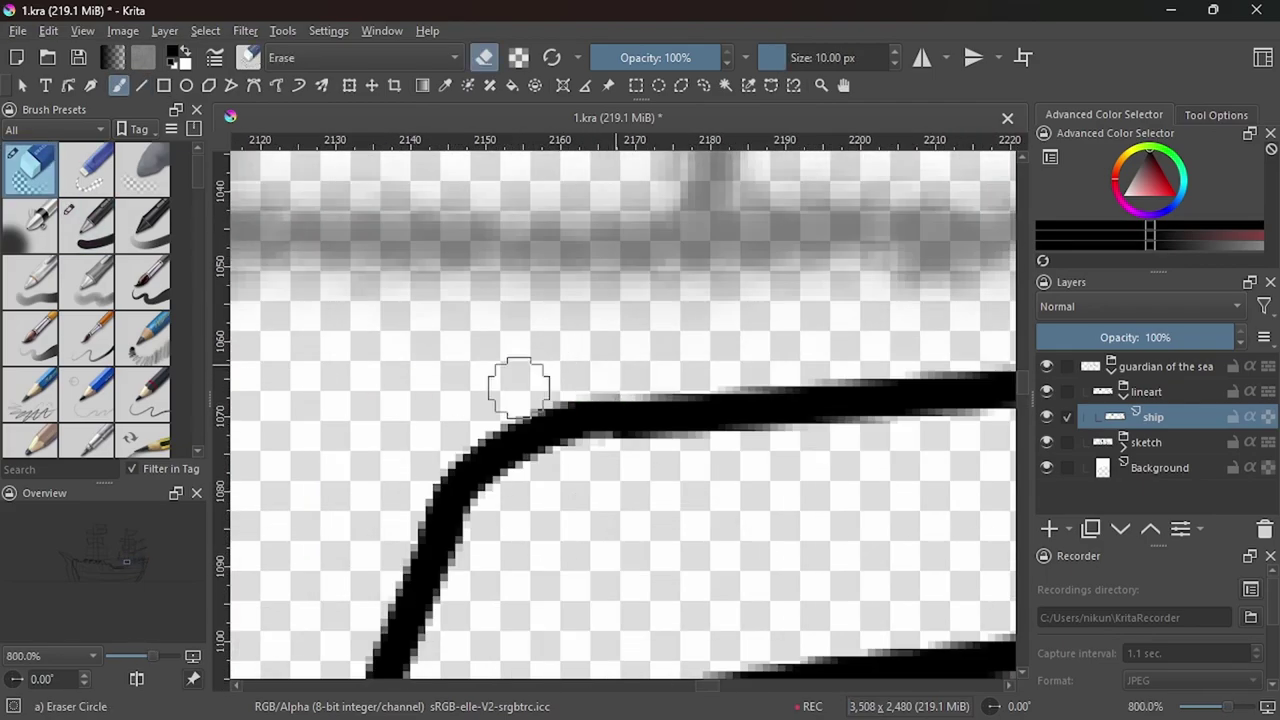
scroll(514, 386, up, 4)
key(e)
scroll(518, 310, down, 3)
key(v)
scroll(553, 218, up, 3)
scroll(778, 274, down, 2)
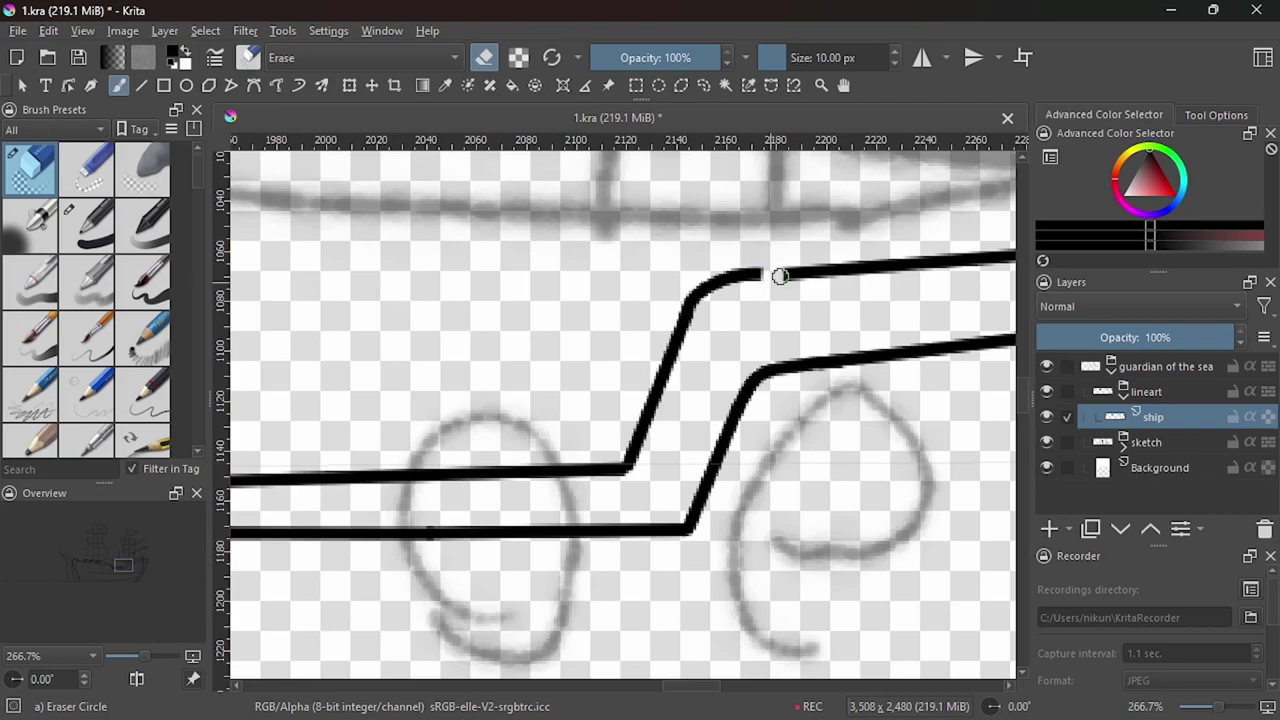
scroll(740, 275, up, 2)
drag(740, 275, 814, 270)
scroll(814, 329, down, 6)
Return to the freehand brush and undo the last stray stroke.
key(b)
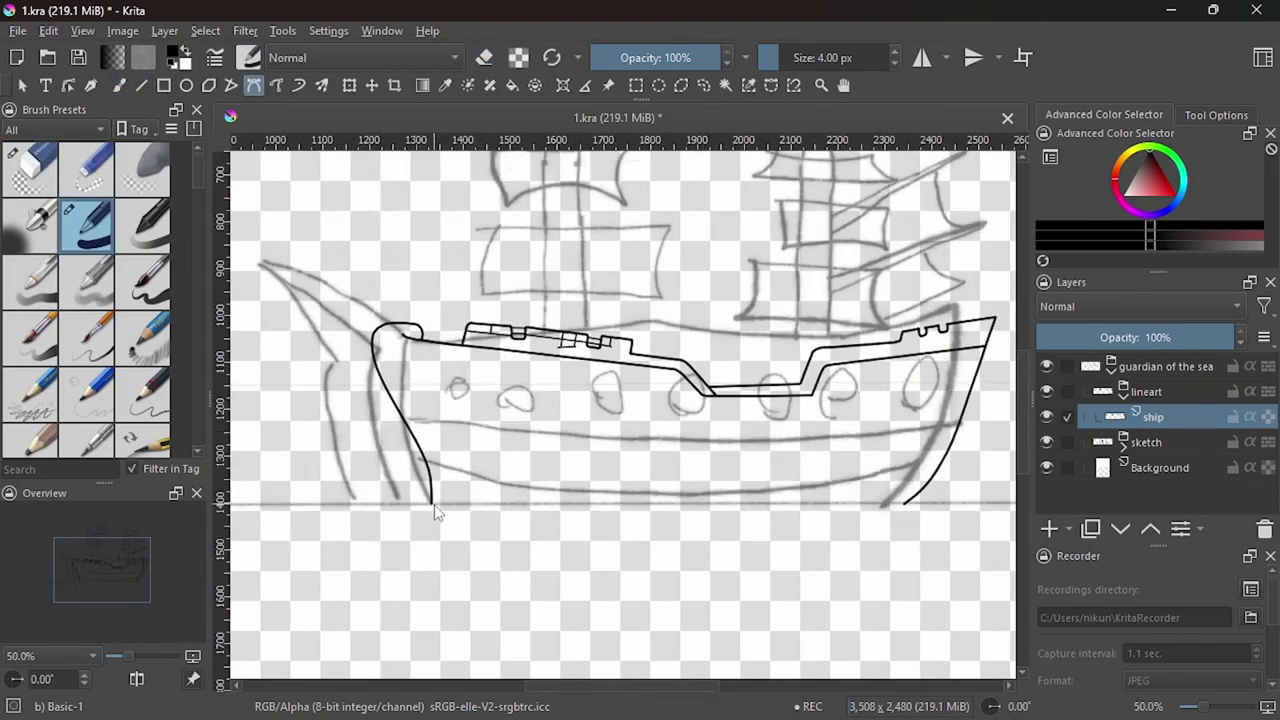
scroll(435, 512, up, 3)
scroll(435, 512, down, 3)
scroll(435, 512, up, 4)
key(b)
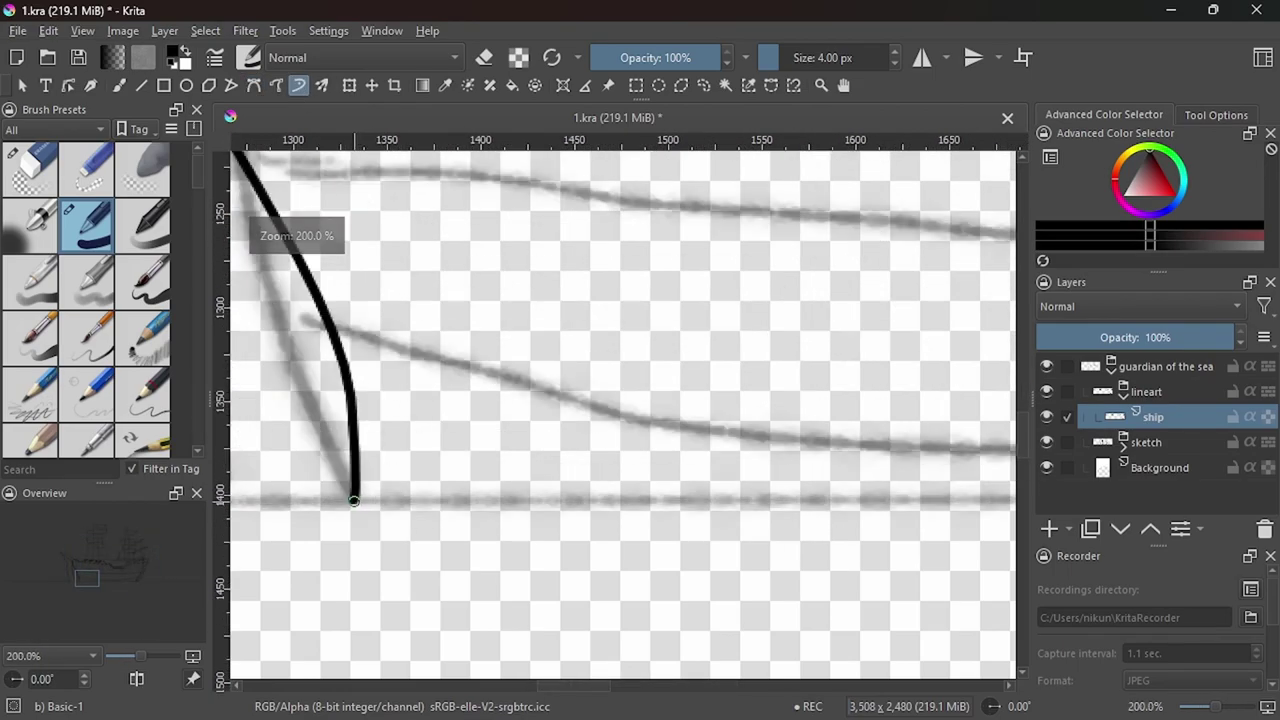
key(ctrl+z)
Draw the curved hull bottom as long strokes spanning both hull sides.
click(276, 85)
scroll(465, 435, down, 4)
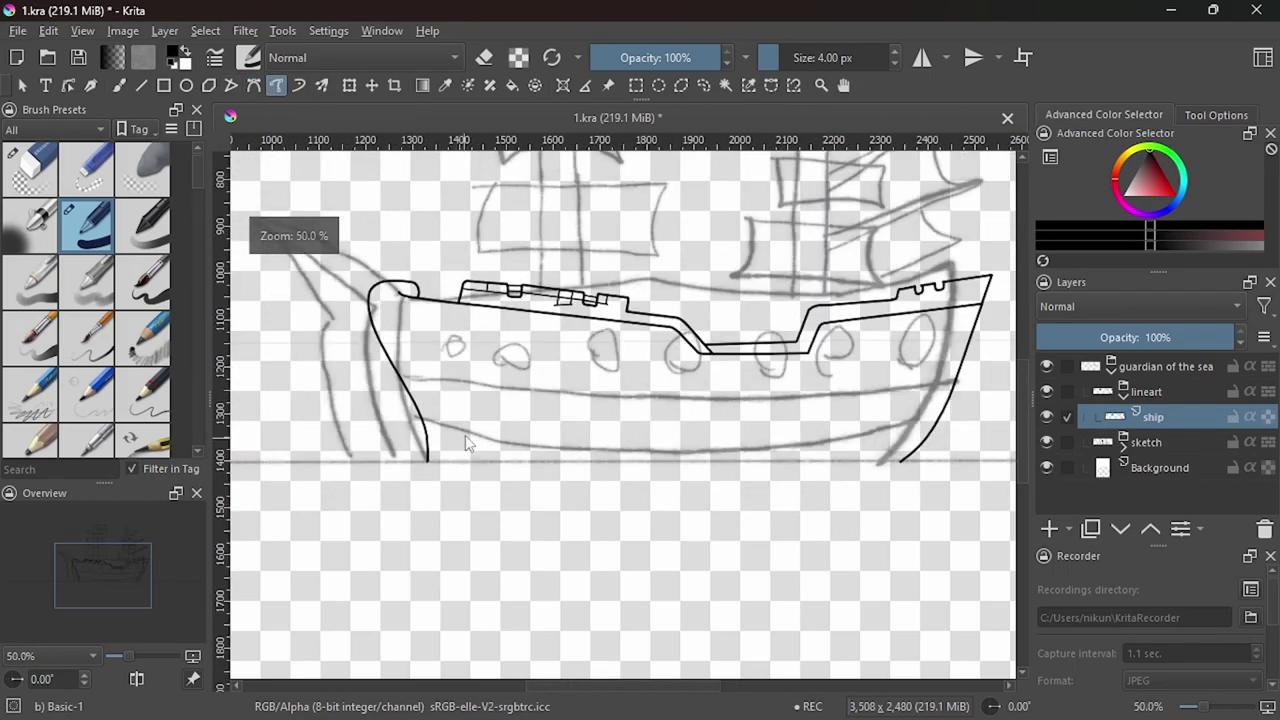
drag(428, 461, 900, 462)
drag(360, 458, 1010, 410)
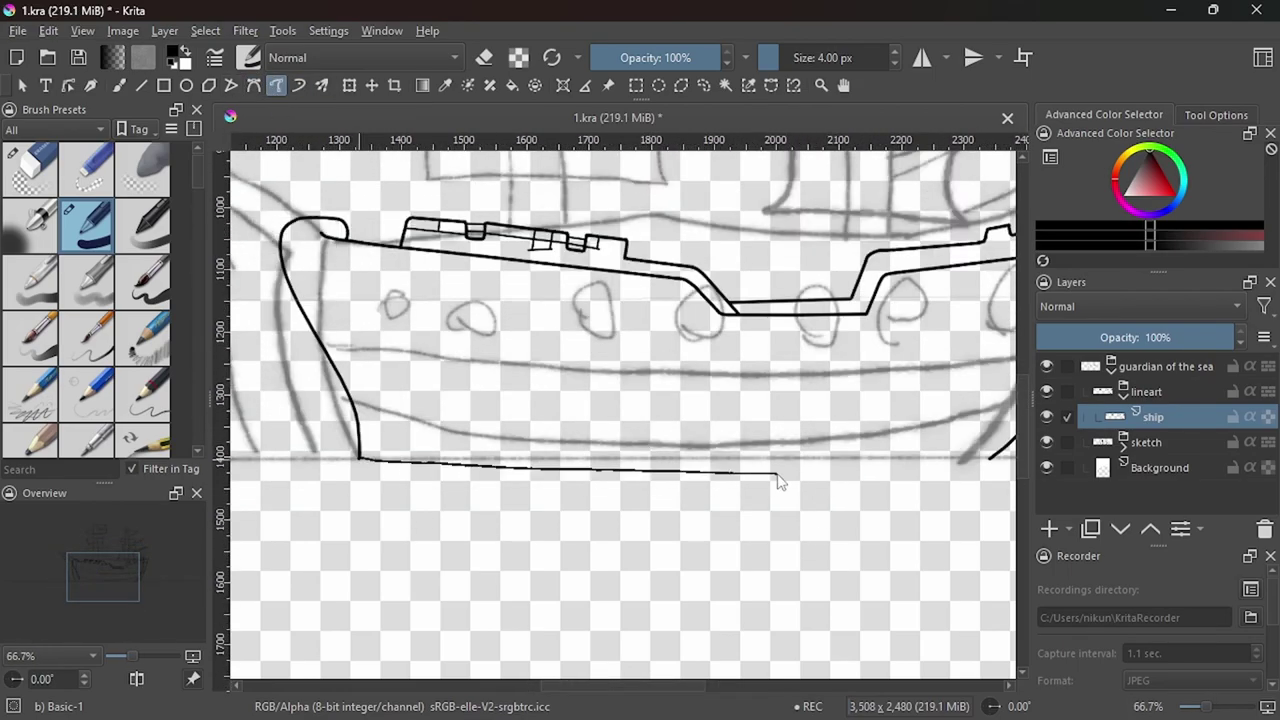
scroll(1000, 440, up, 2)
Erase and redraw short sections of the hull bottom to tidy its gaps.
key(e)
drag(748, 480, 872, 466)
key(e)
mouse_move(710, 491)
mouse_down()
mouse_move(800, 489)
mouse_move(580, 498)
mouse_up()
key(e)
key(e)
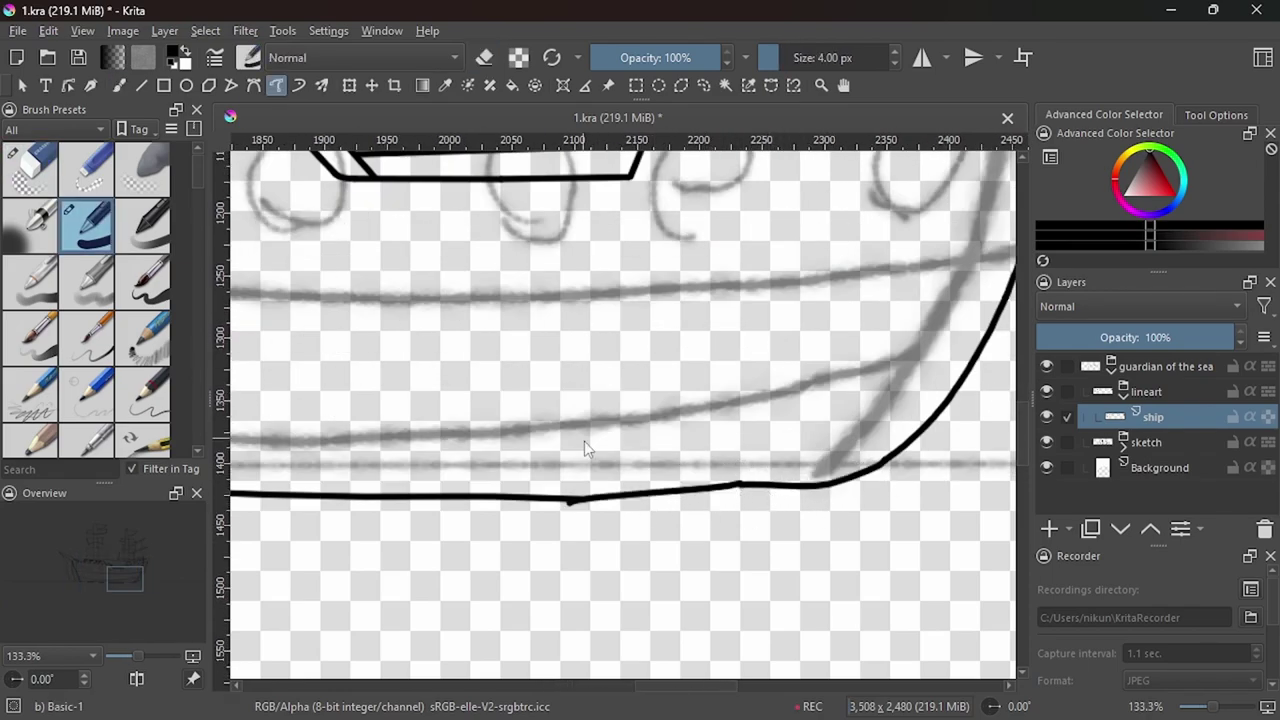
scroll(584, 448, down, 3)
scroll(748, 534, up, 4)
key(e)
drag(770, 472, 741, 476)
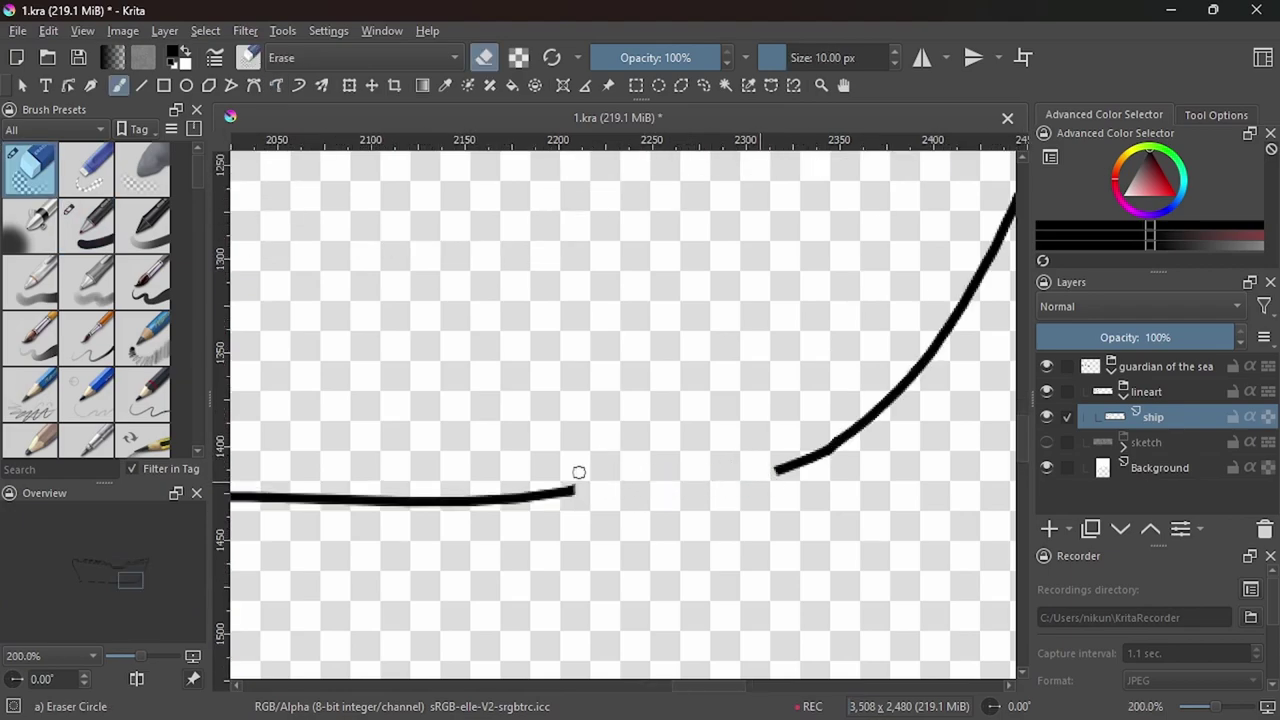
key(e)
scroll(744, 495, up, 2)
Extend the hull bottom toward the bow curve, undoing the unwanted strokes.
drag(451, 491, 586, 457)
scroll(677, 457, up, 2)
drag(360, 462, 912, 424)
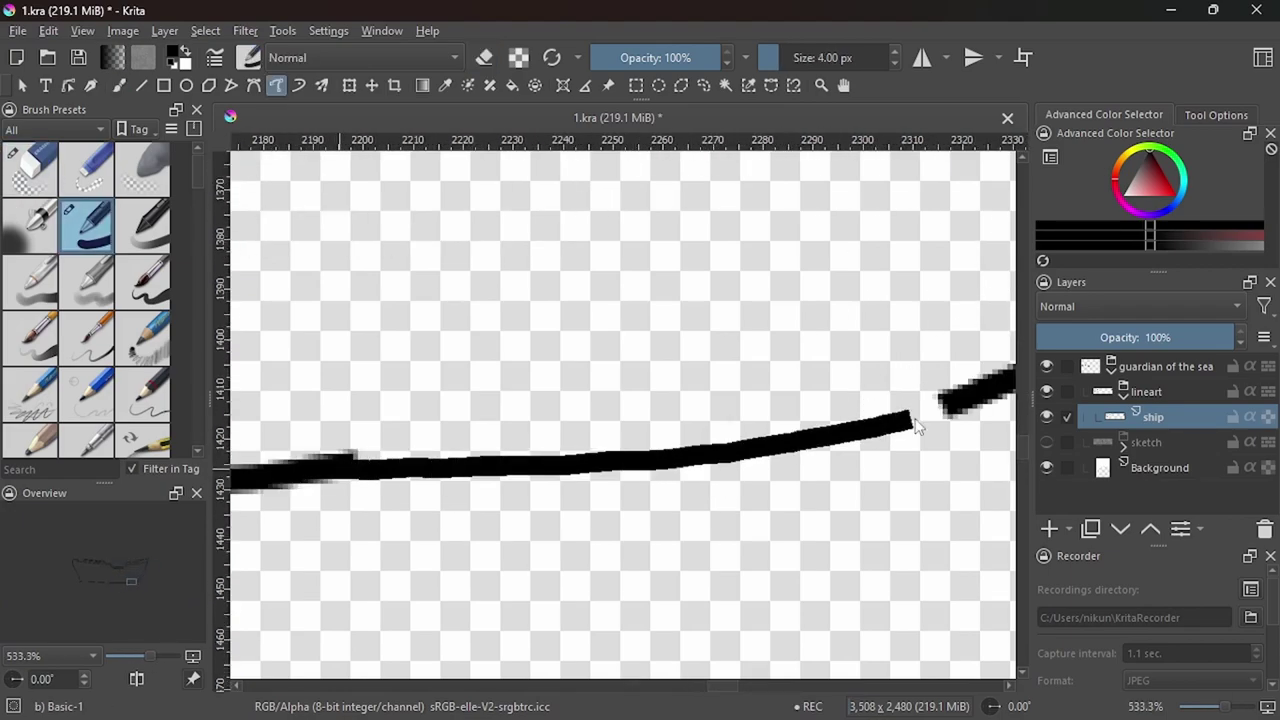
key(ctrl+z)
key(e)
scroll(529, 506, down, 2)
scroll(529, 506, up, 2)
key(e)
key(ctrl+z)
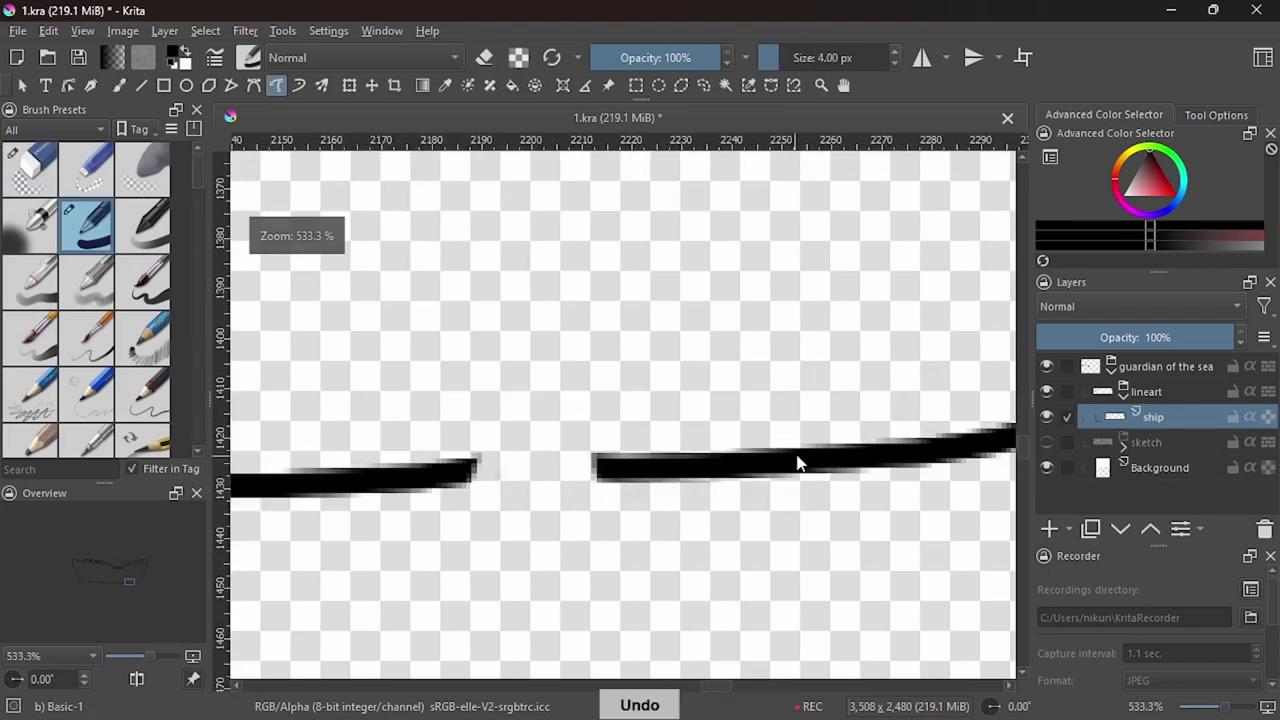
Erase the overlapping hull stroke and fill the breaks in the bottom line.
key(e)
drag(828, 458, 908, 402)
key(e)
drag(786, 449, 899, 405)
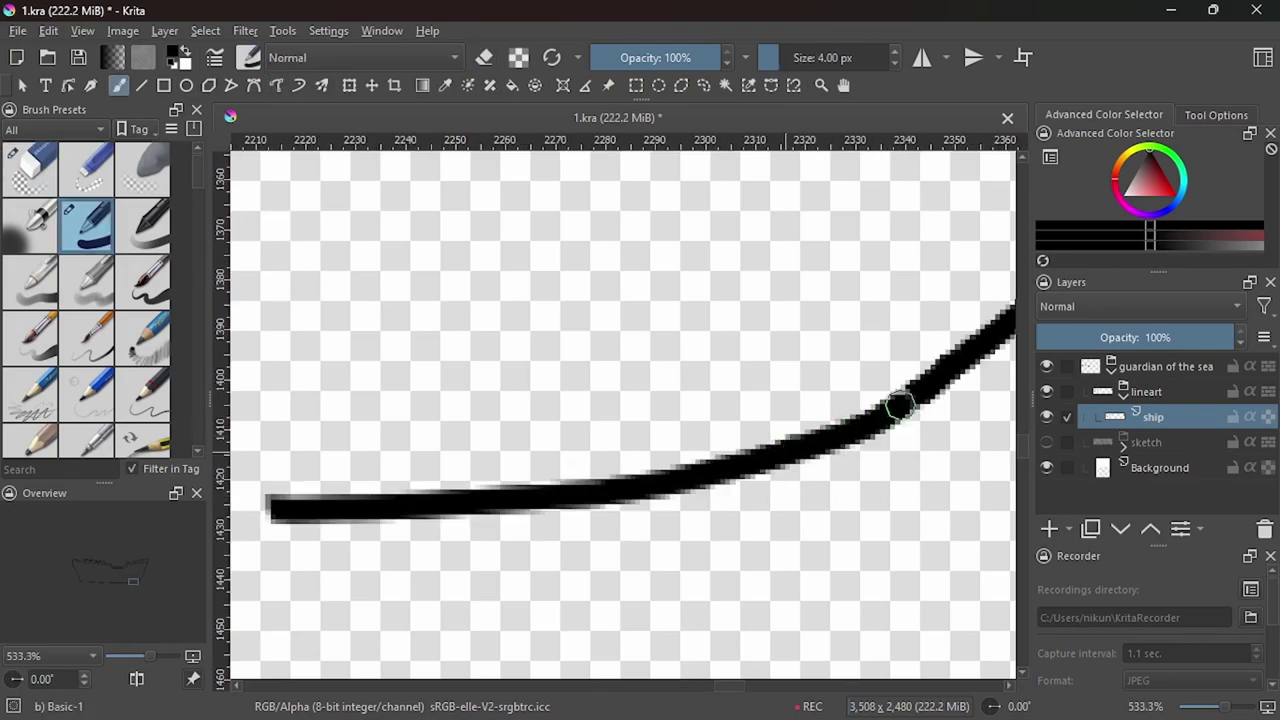
scroll(899, 405, up, 2)
drag(614, 537, 806, 531)
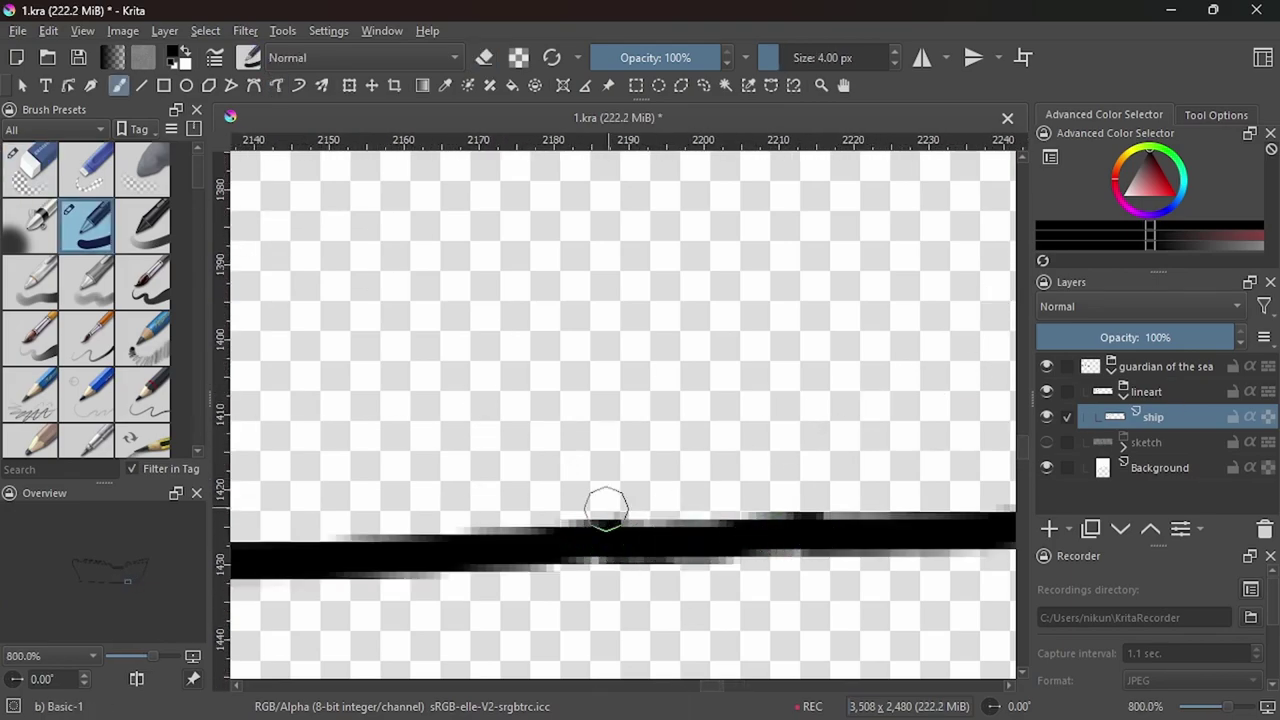
Recentre the view on the whole ship to check the closed outline.
scroll(606, 508, up, 1)
scroll(606, 508, down, 8)
scroll(723, 515, down, 3)
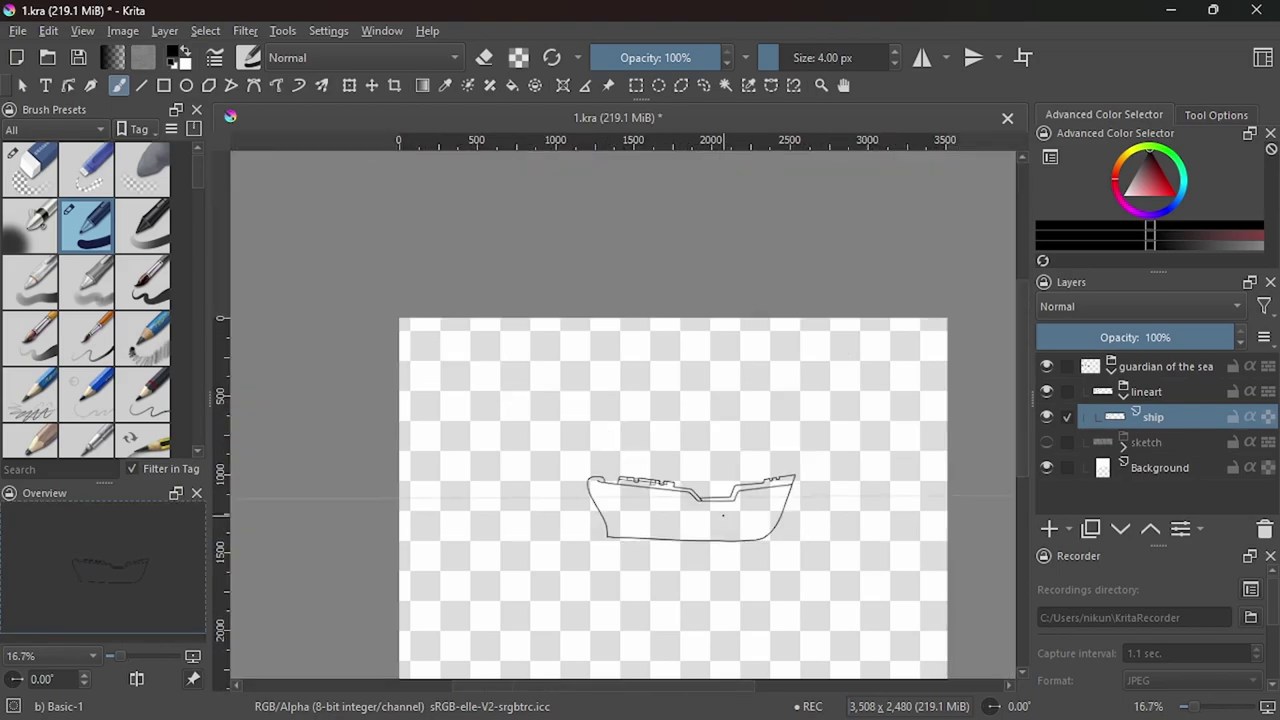
drag(723, 515, 684, 437)
Zoom in on the bow and draw the bowsprit stub's vertical line inside the D shape.
scroll(684, 437, up, 3)
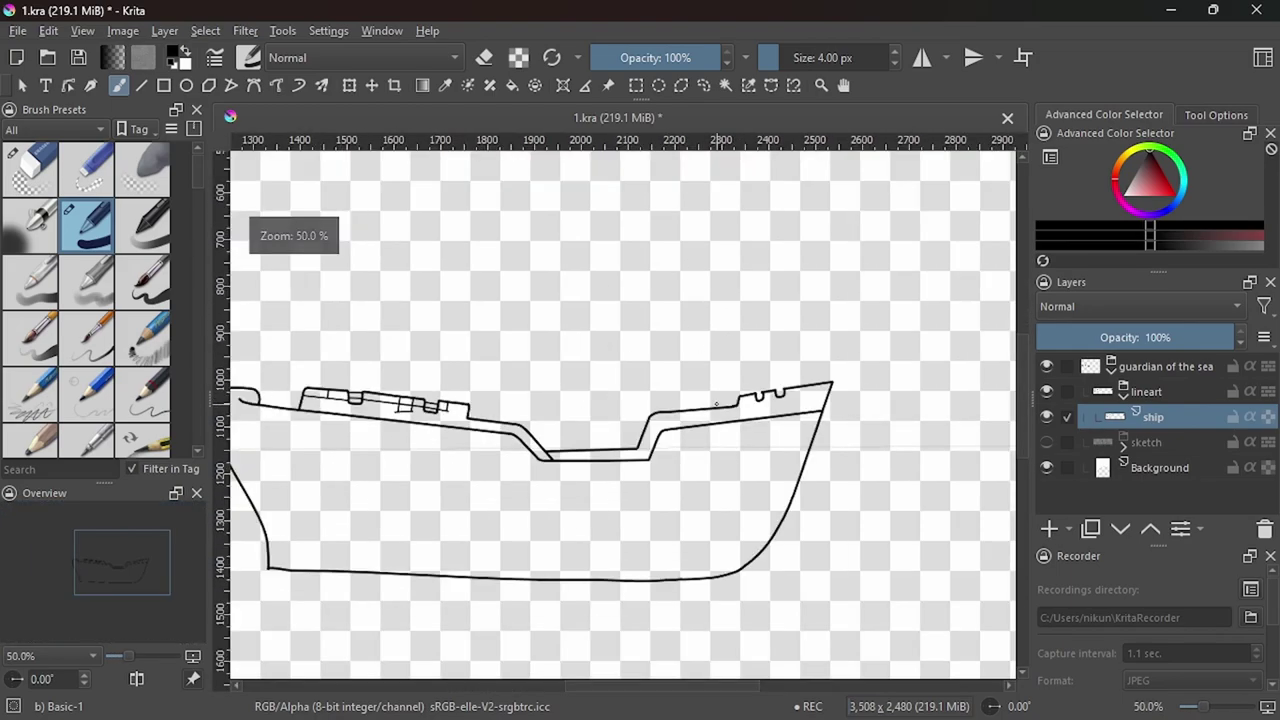
scroll(684, 437, up, 2)
scroll(733, 275, up, 1)
scroll(733, 275, up, 3)
key(e)
scroll(886, 429, down, 1)
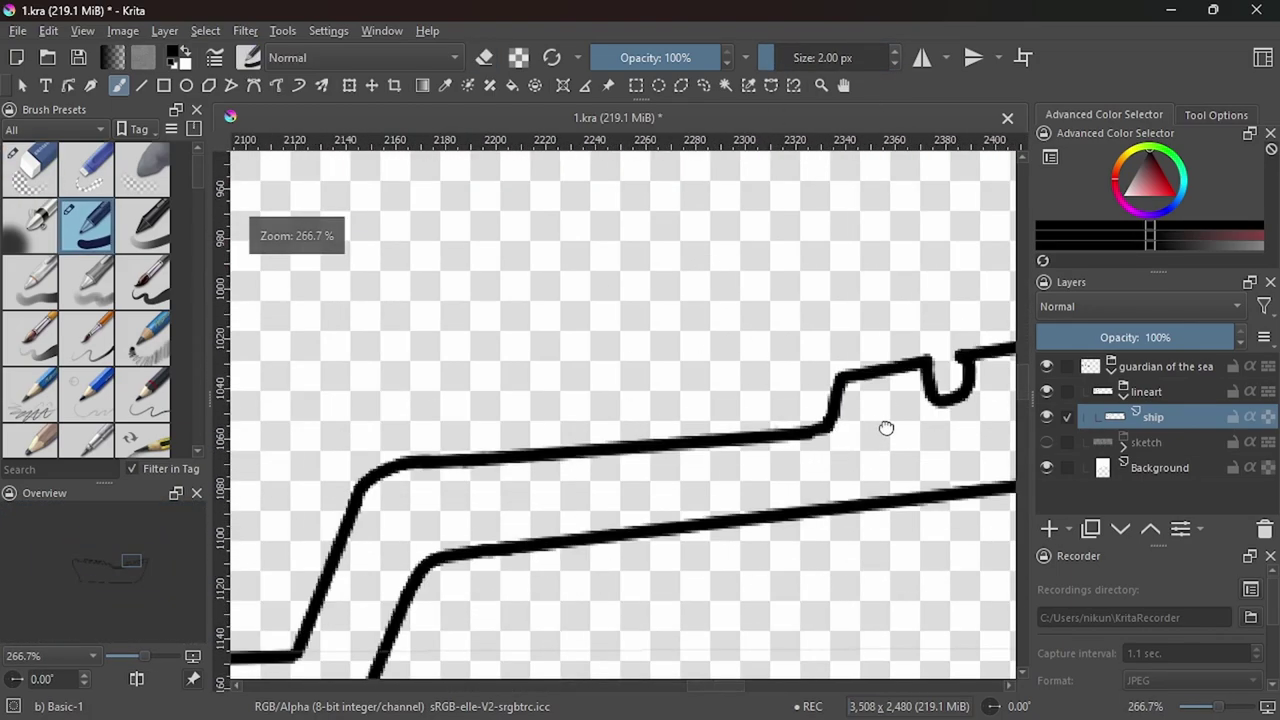
scroll(720, 409, down, 2)
scroll(720, 409, down, 1)
scroll(690, 398, up, 4)
scroll(690, 398, up, 1)
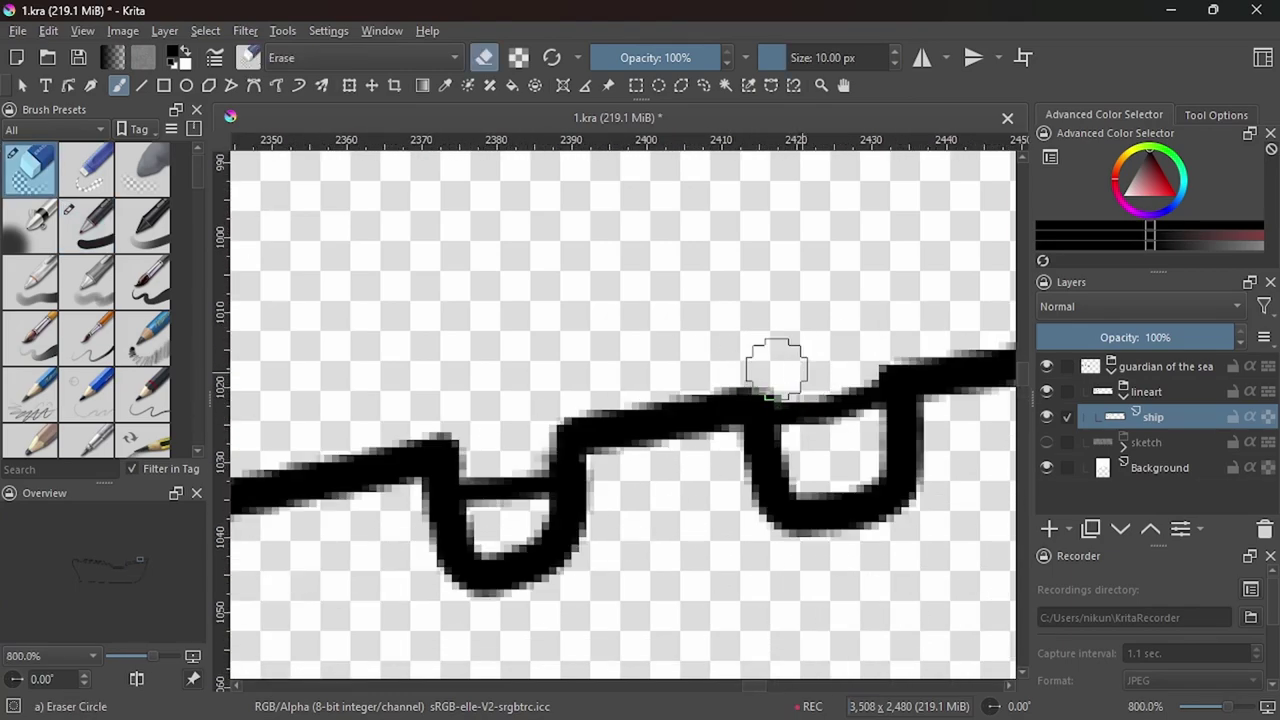
scroll(771, 357, down, 5)
scroll(694, 423, up, 4)
key(e)
scroll(706, 401, down, 5)
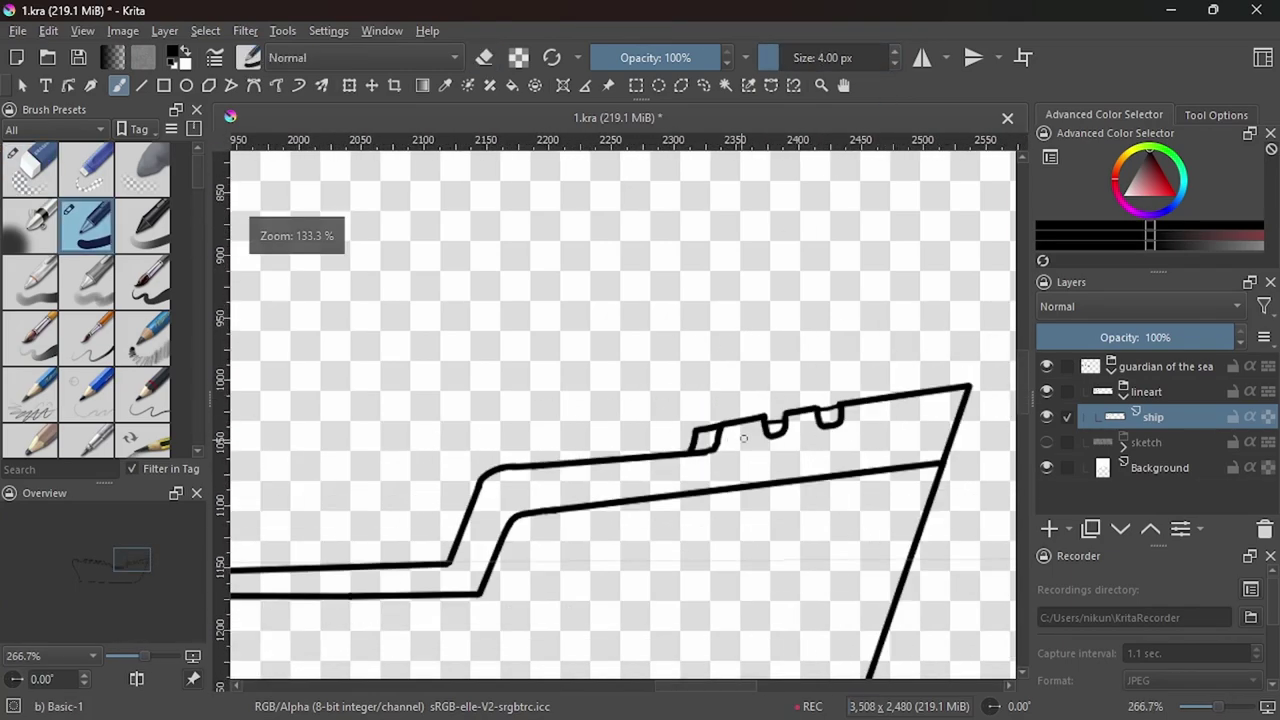
scroll(706, 401, down, 2)
scroll(826, 449, up, 6)
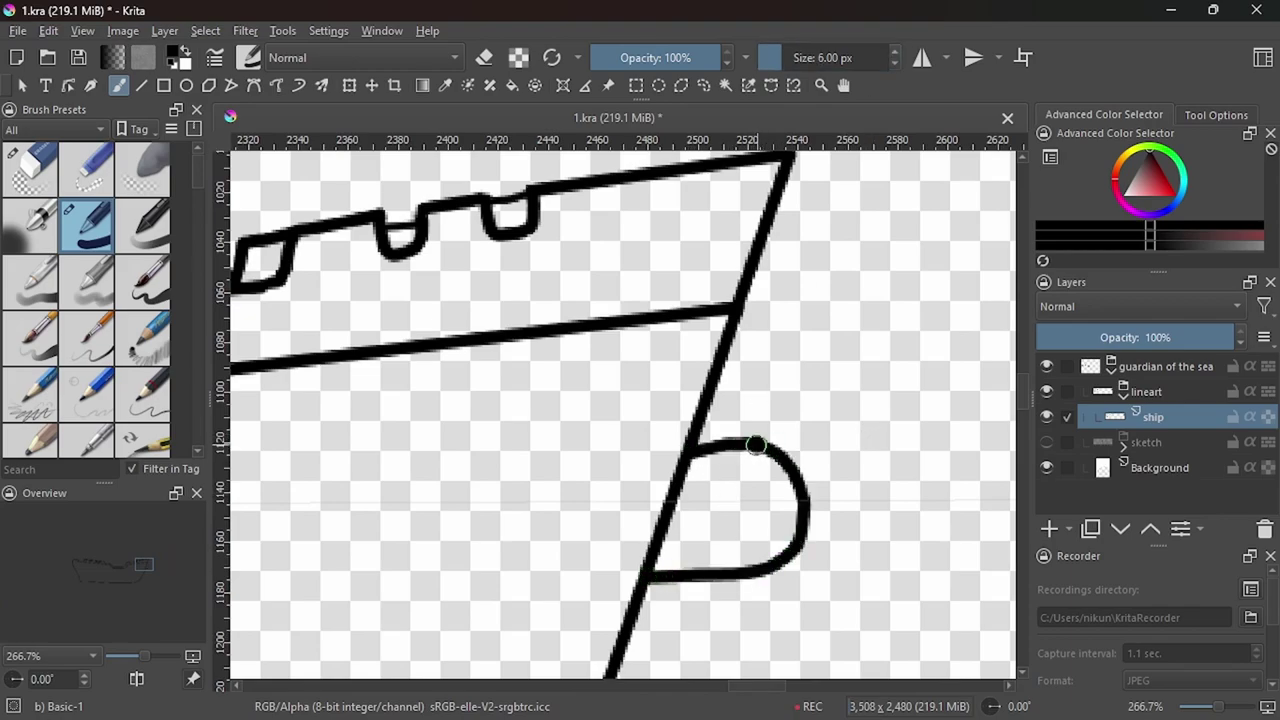
drag(756, 445, 750, 570)
scroll(629, 557, up, 1)
Erase the D shape's right curve to trim the stub's excess.
key(e)
drag(605, 443, 588, 471)
scroll(588, 471, up, 1)
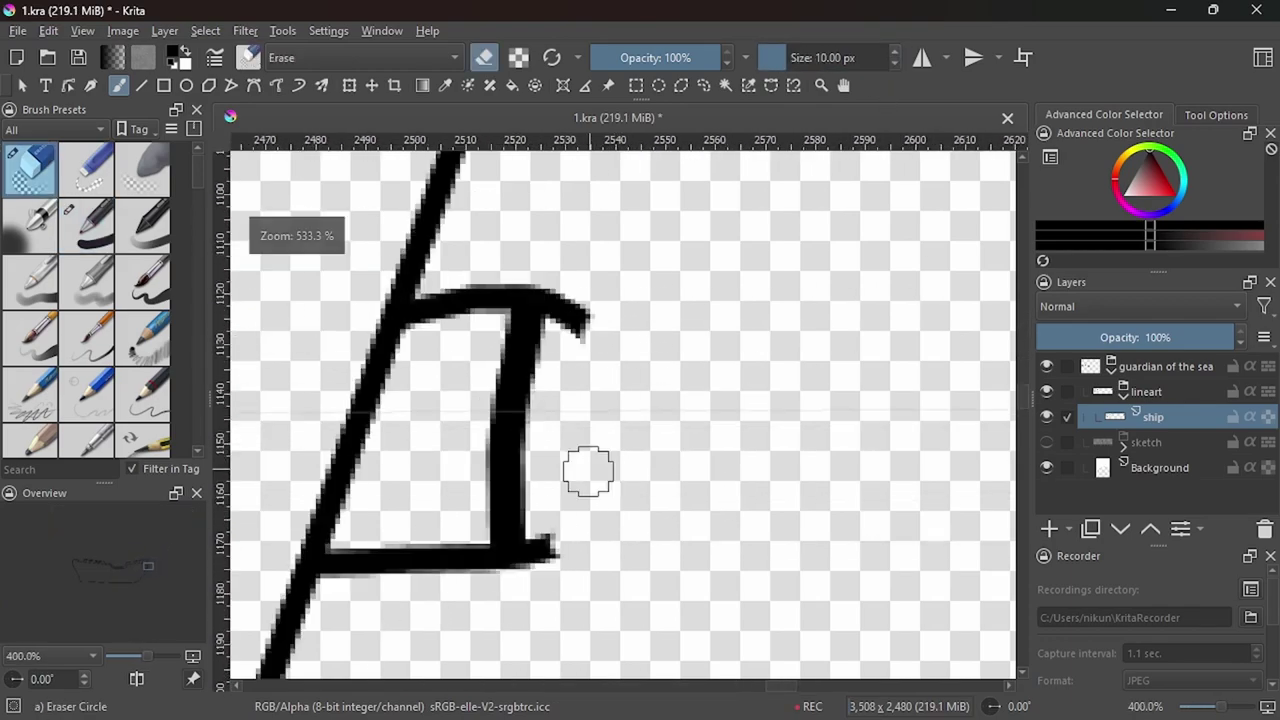
key(e)
scroll(640, 420, down, 4)
scroll(807, 447, down, 3)
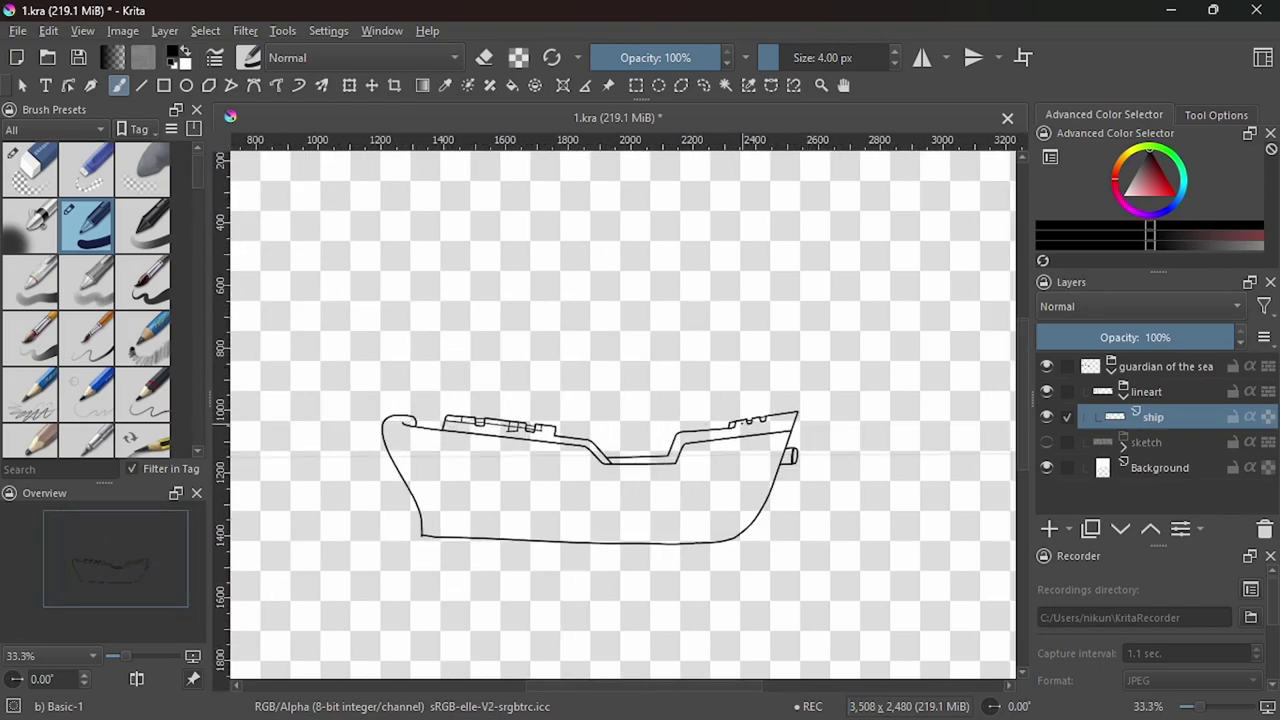
Raise the brush size to 6 px and shorten the lower horizontal line's end.
click(896, 57)
scroll(623, 497, up, 5)
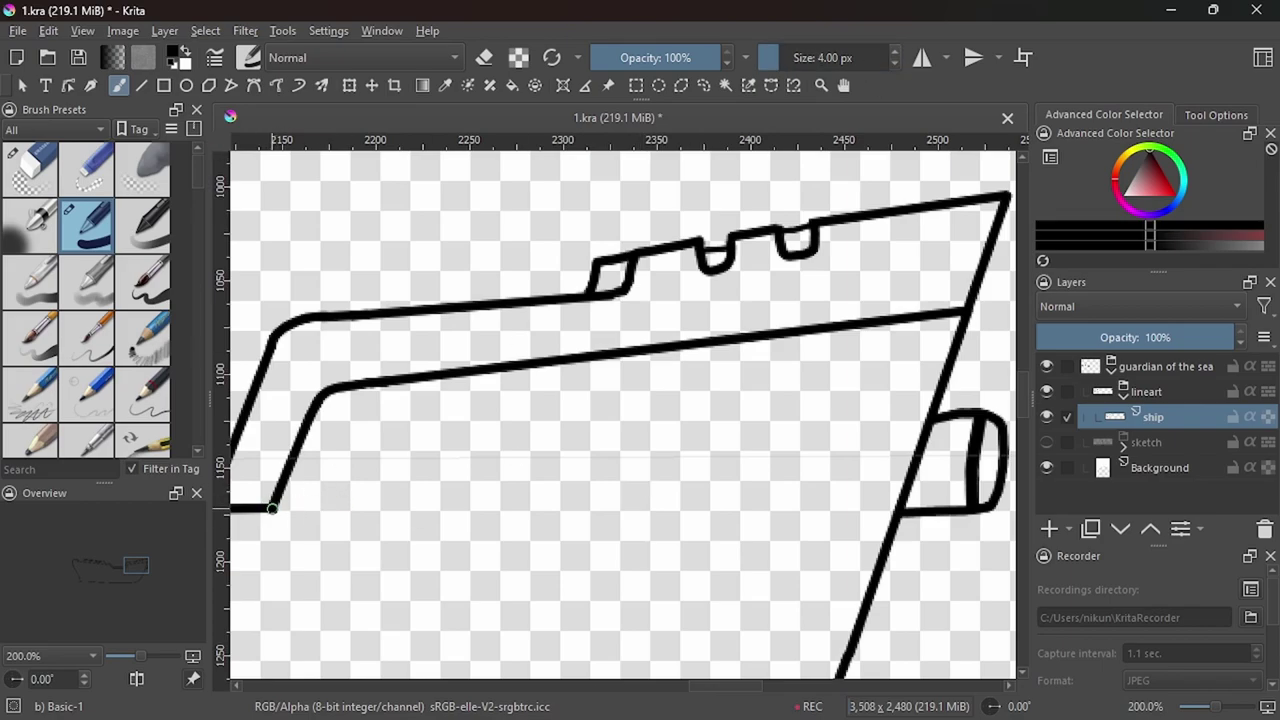
scroll(271, 508, up, 2)
key(e)
scroll(361, 500, up, 2)
drag(400, 497, 385, 495)
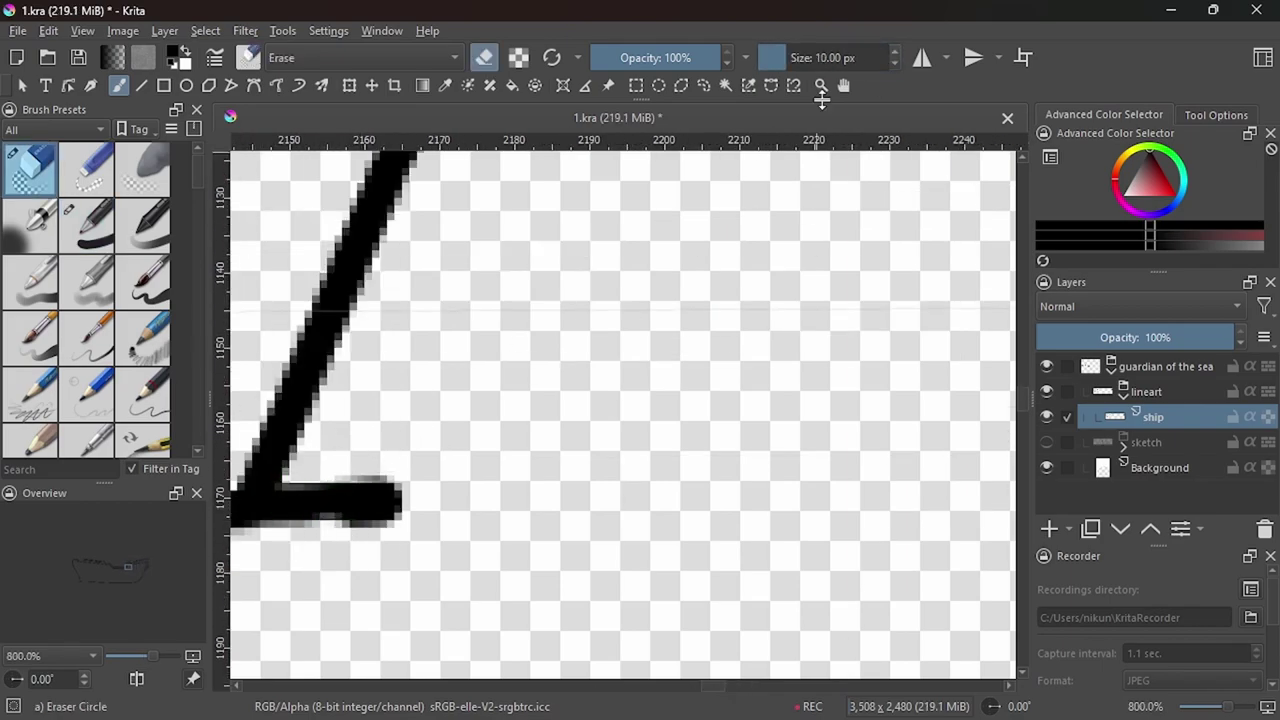
key(e)
Draw the long lower deck line from the left step across toward the bow.
scroll(329, 506, down, 3)
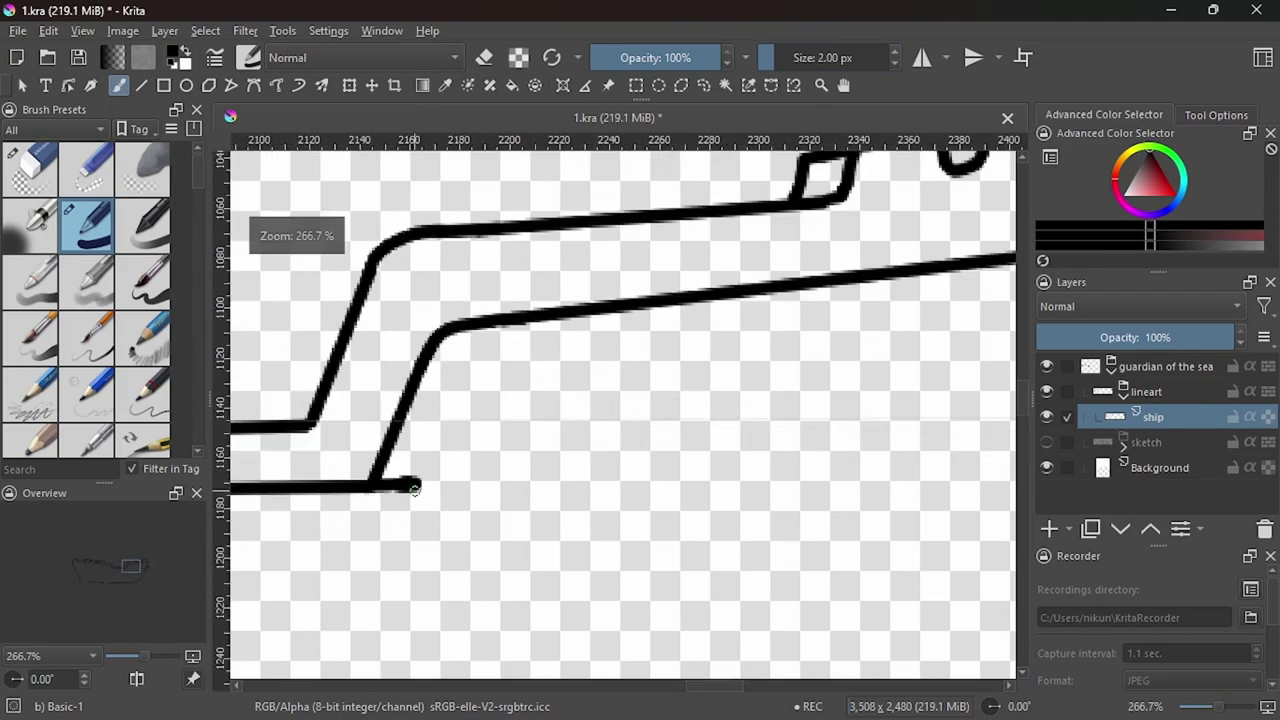
scroll(633, 437, down, 2)
scroll(633, 437, up, 1)
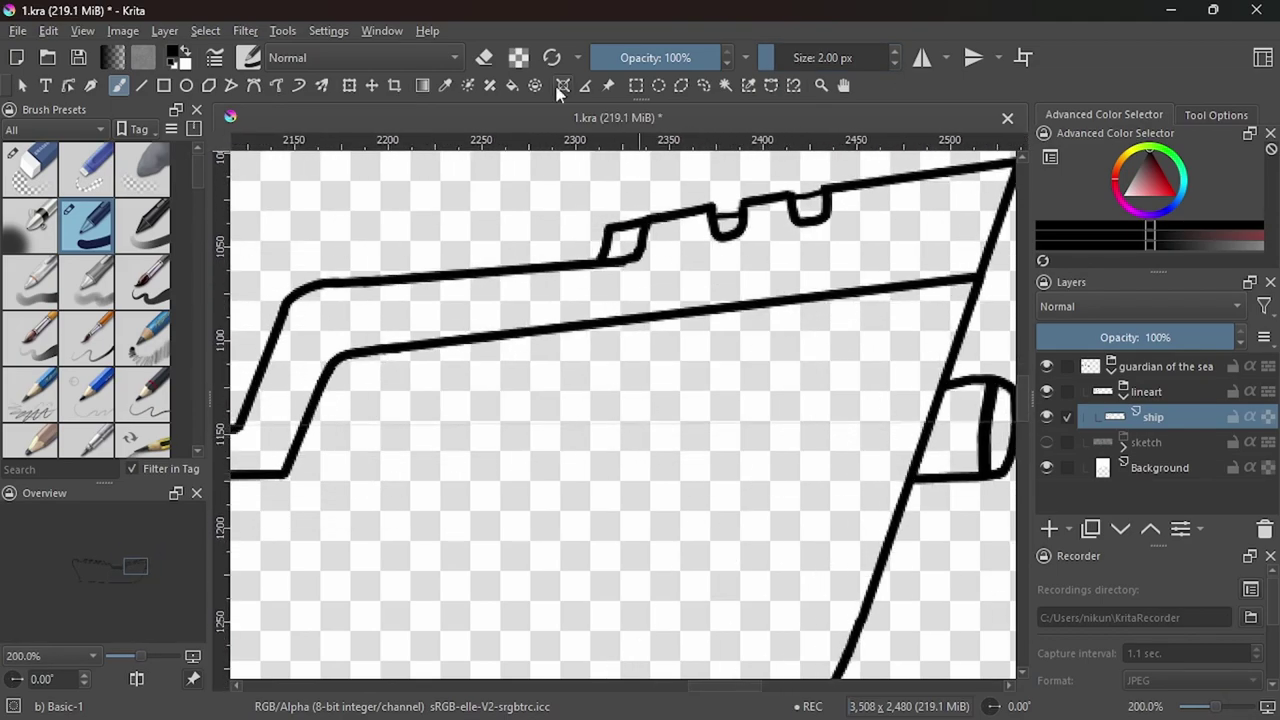
drag(288, 474, 894, 399)
key(e)
scroll(271, 500, up, 2)
scroll(671, 458, down, 3)
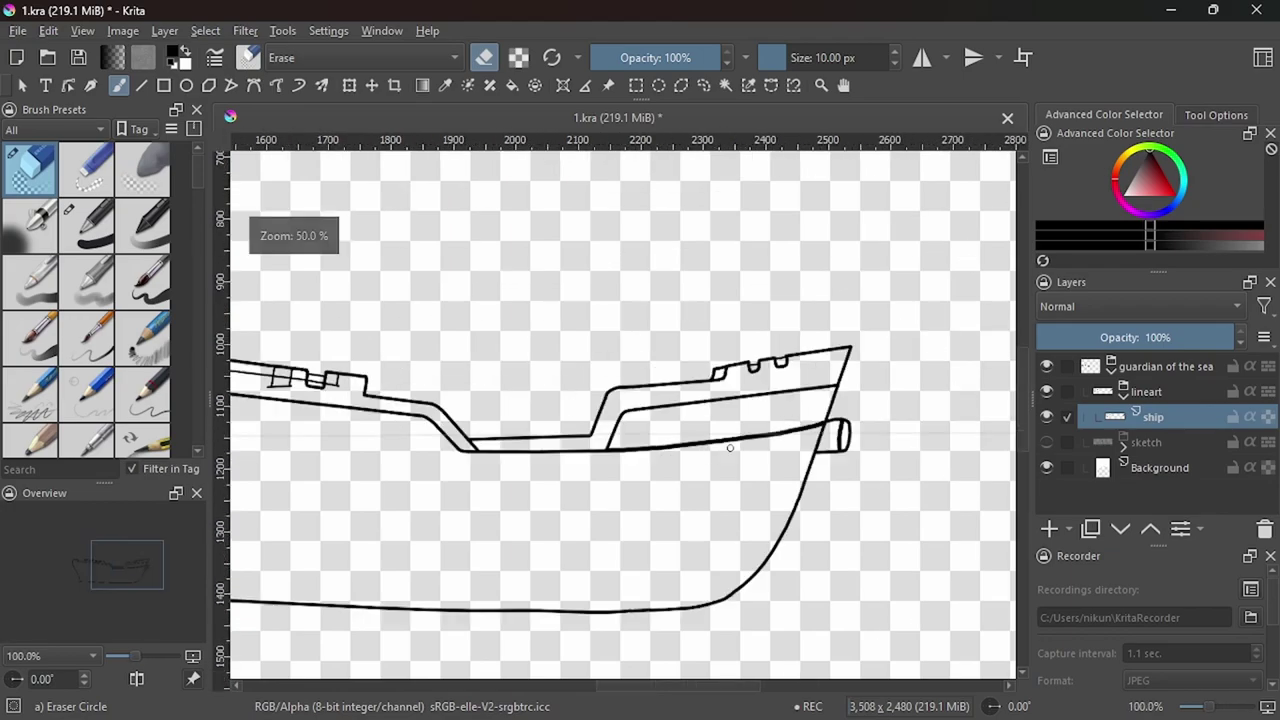
scroll(671, 458, up, 2)
scroll(671, 458, down, 2)
scroll(812, 383, up, 2)
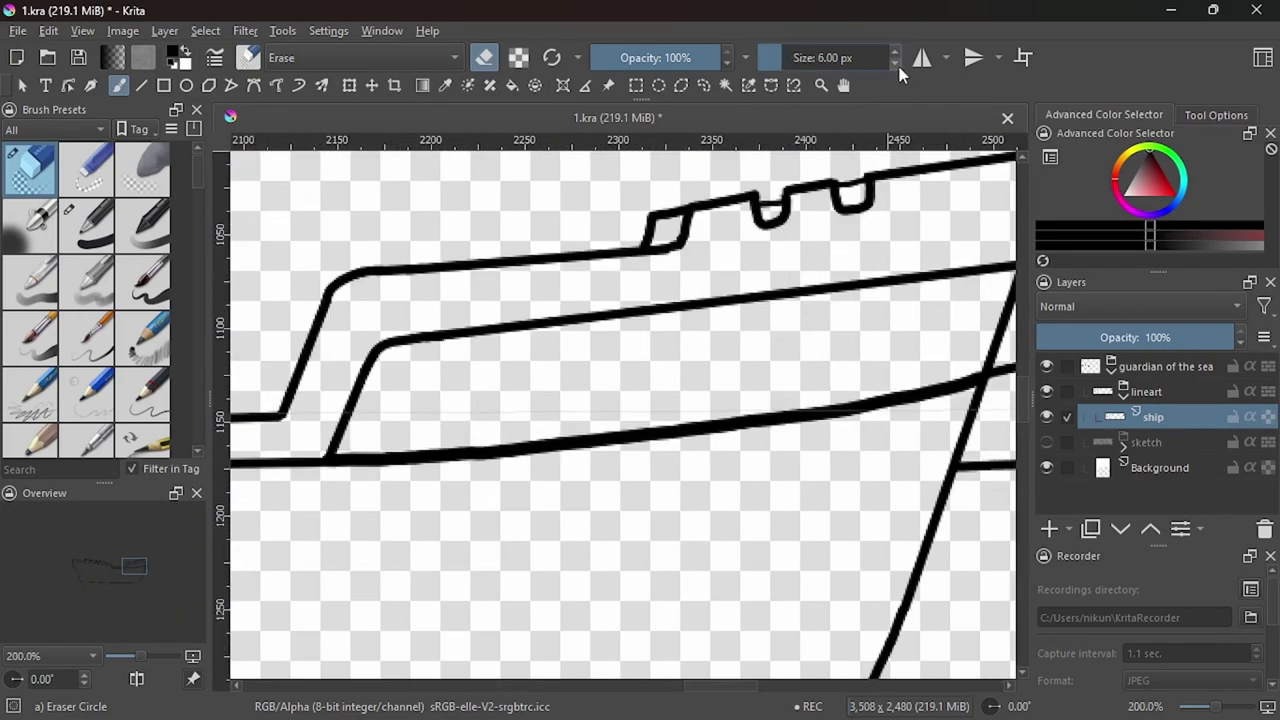
Set the brush to 2 px and redraw the short trim stroke at a new angle.
key(slash)
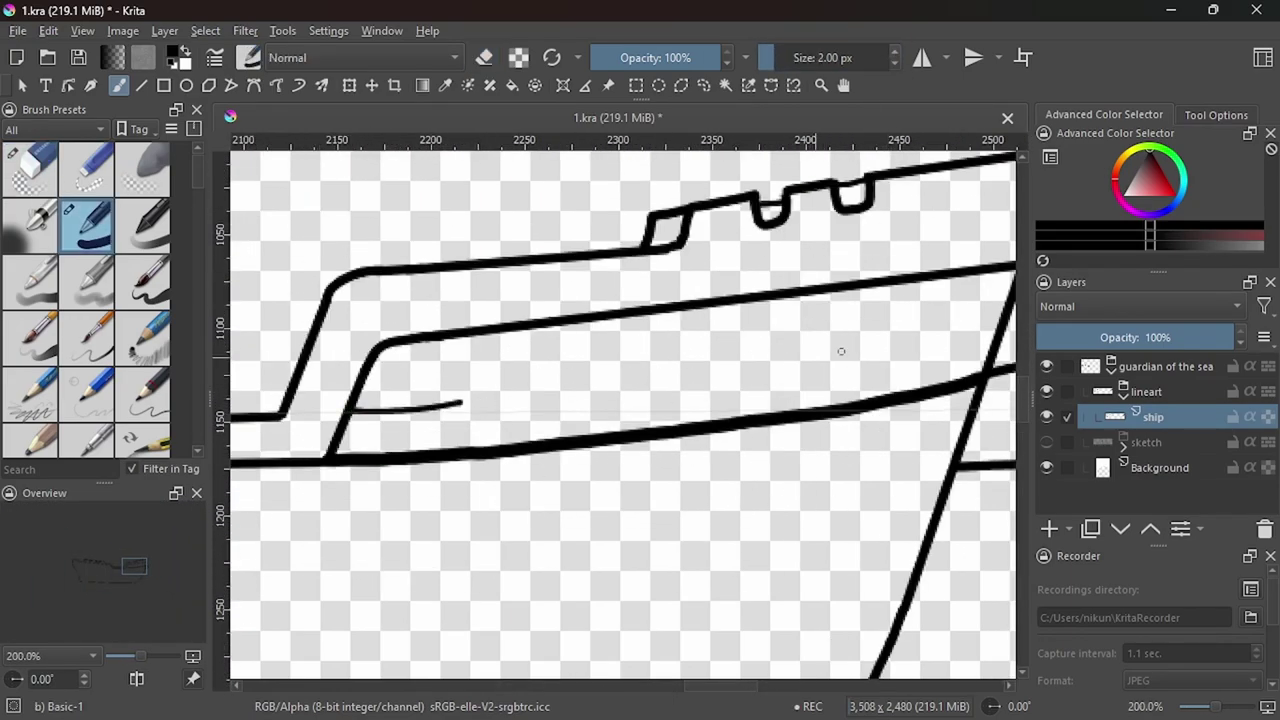
key(ctrl+z)
drag(343, 420, 443, 400)
Draw short trim strokes at the left and right ends of the raised deck.
key(ctrl+z)
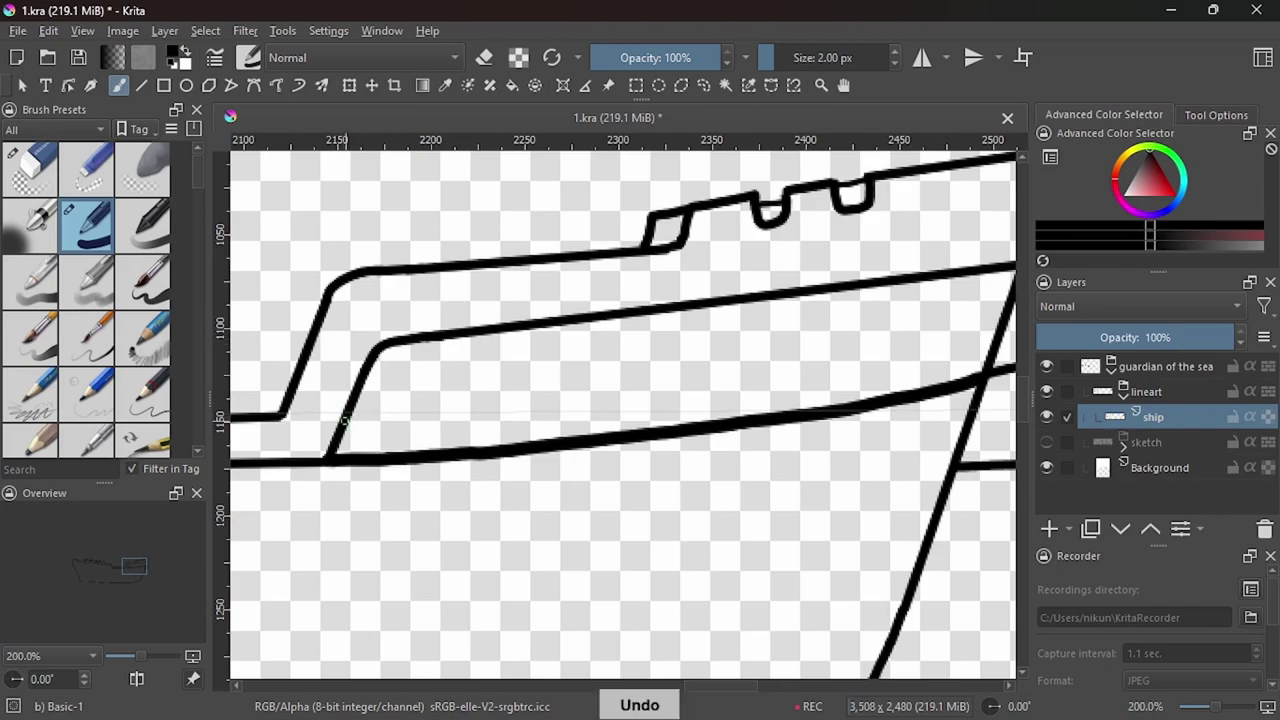
drag(340, 422, 444, 401)
drag(904, 342, 1000, 326)
drag(352, 410, 440, 398)
key(ctrl+z)
drag(350, 410, 448, 398)
key(ctrl+z)
drag(904, 344, 1000, 320)
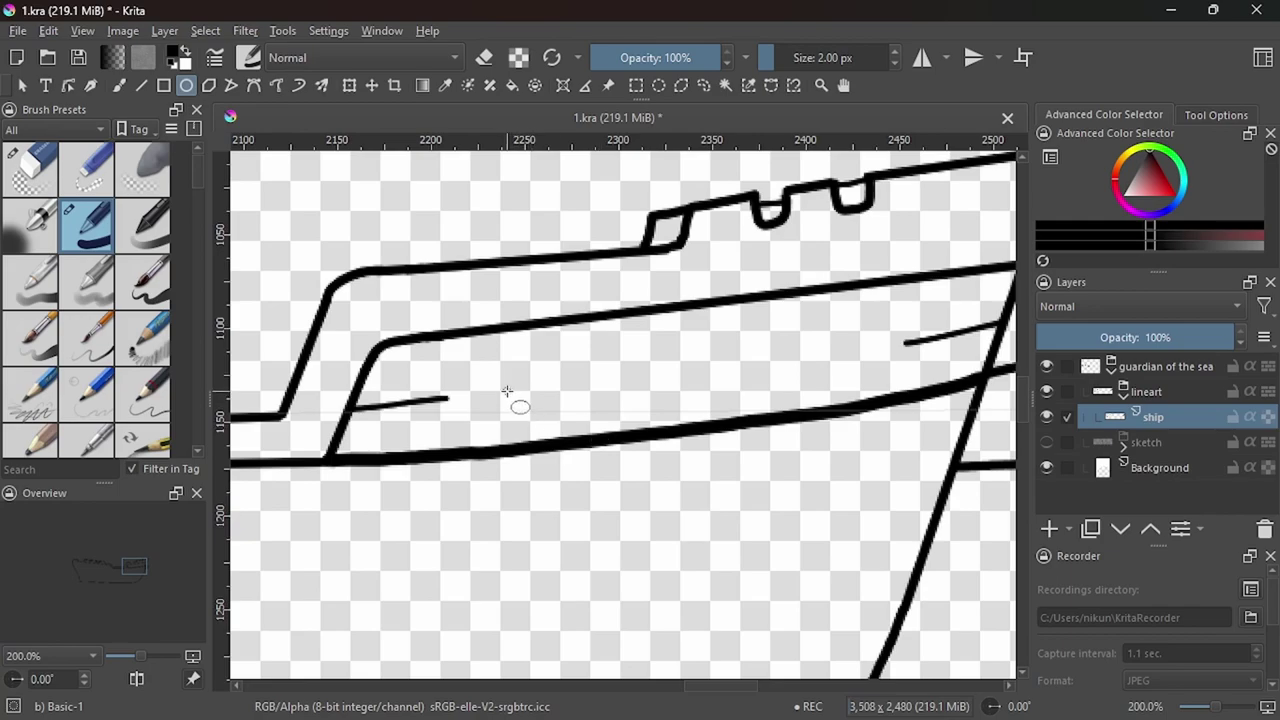
Draw three small porthole ellipses along the raised deck.
drag(503, 373, 543, 412)
drag(640, 360, 676, 393)
drag(795, 363, 796, 364)
key(m)
key(minus)
key(minus)
key(minus)
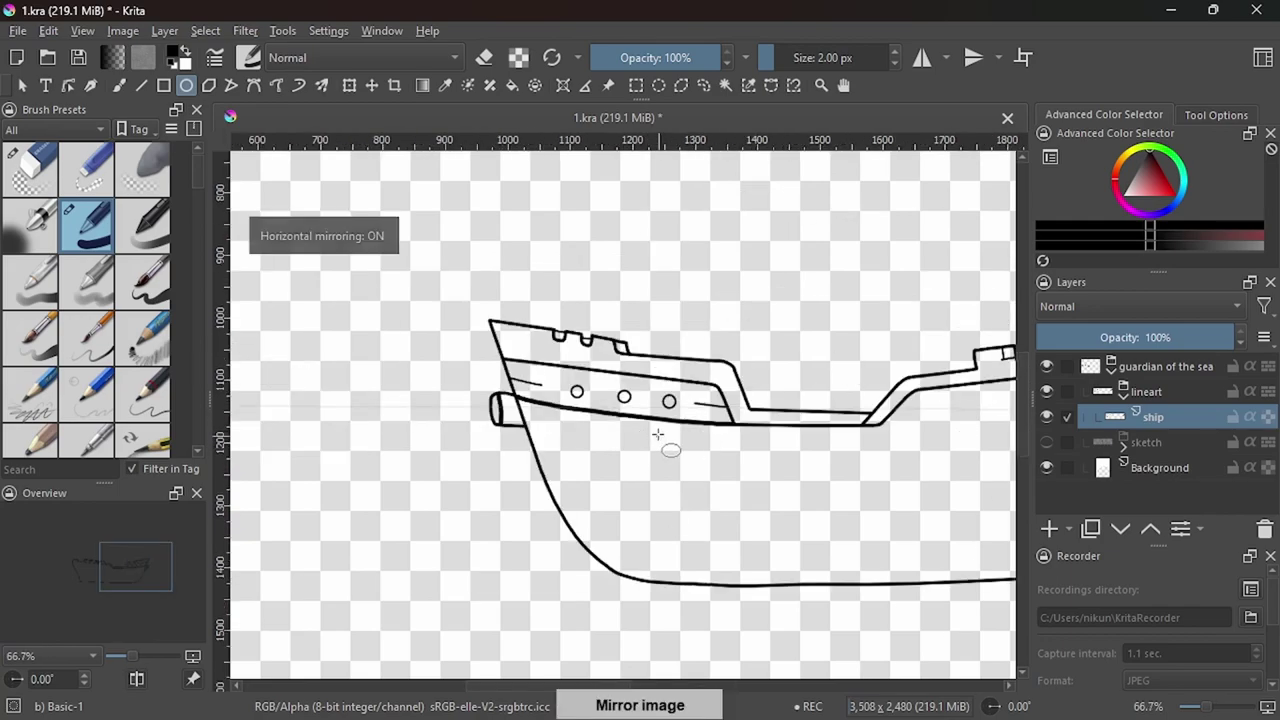
Fill the three deck portholes solid black with the brush.
key(b)
scroll(600, 380, up, 3)
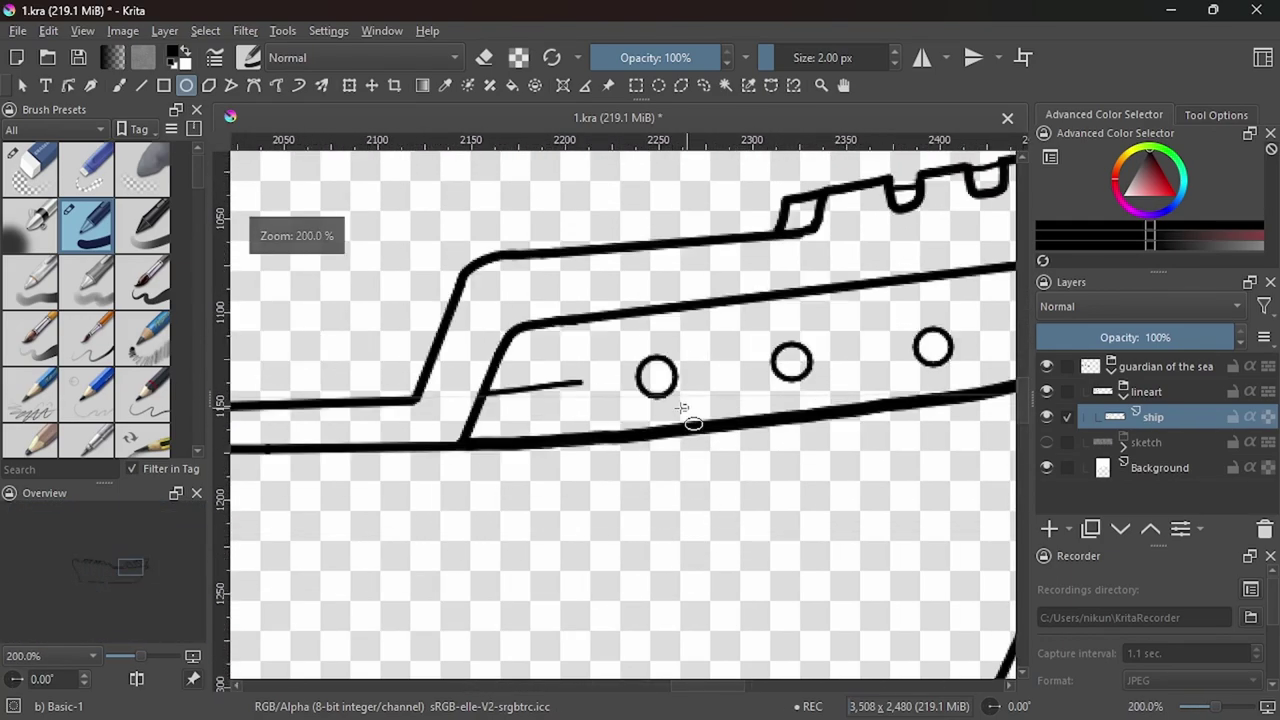
scroll(637, 357, up, 2)
drag(621, 323, 608, 346)
drag(893, 300, 914, 329)
key(minus)
key(minus)
key(minus)
scroll(835, 368, up, 3)
drag(785, 340, 795, 352)
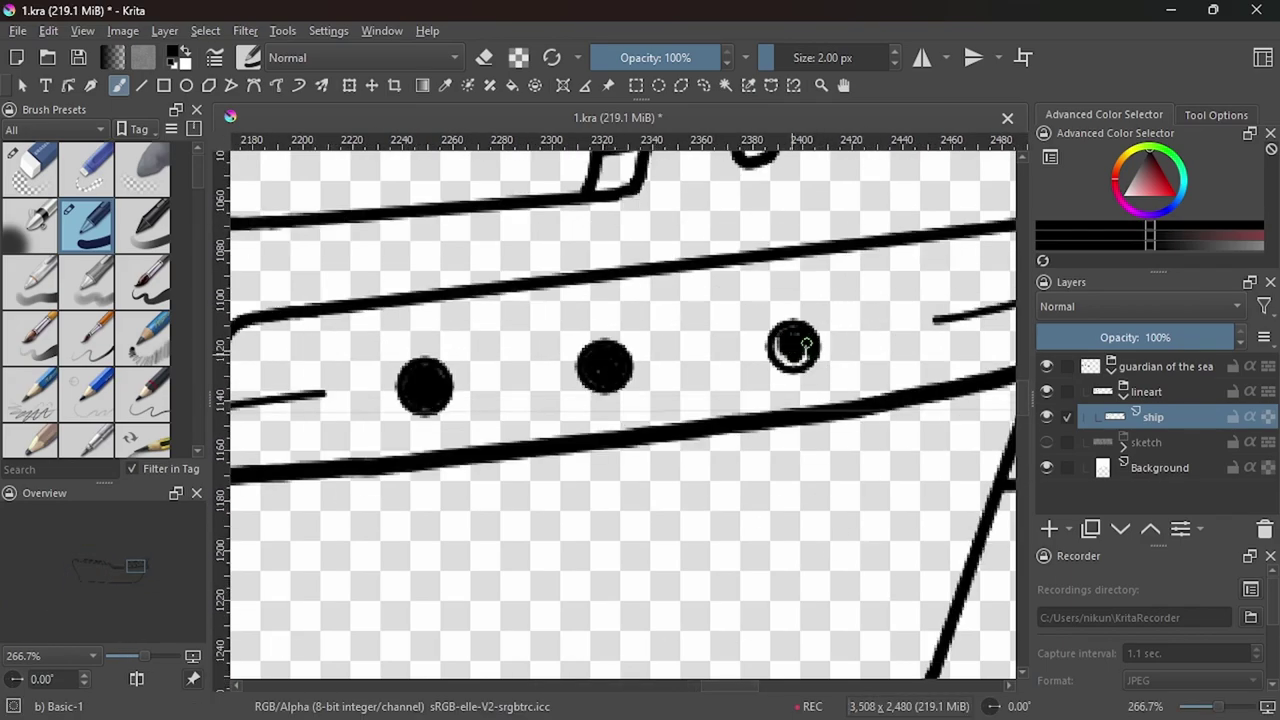
Draw the inner hull line at the curled left end and erase its overshoot.
key(minus)
key(minus)
scroll(783, 298, up, 5)
scroll(783, 298, down, 1)
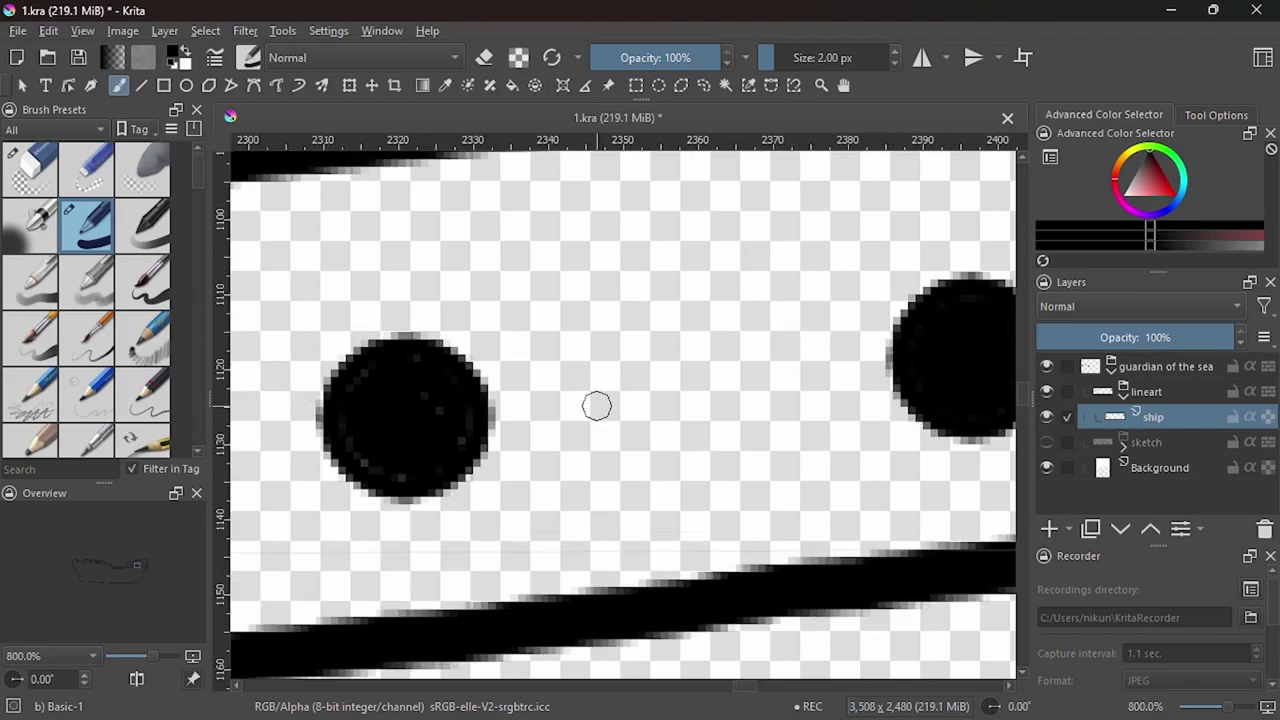
scroll(357, 514, up, 2)
scroll(665, 368, down, 1)
scroll(480, 520, down, 10)
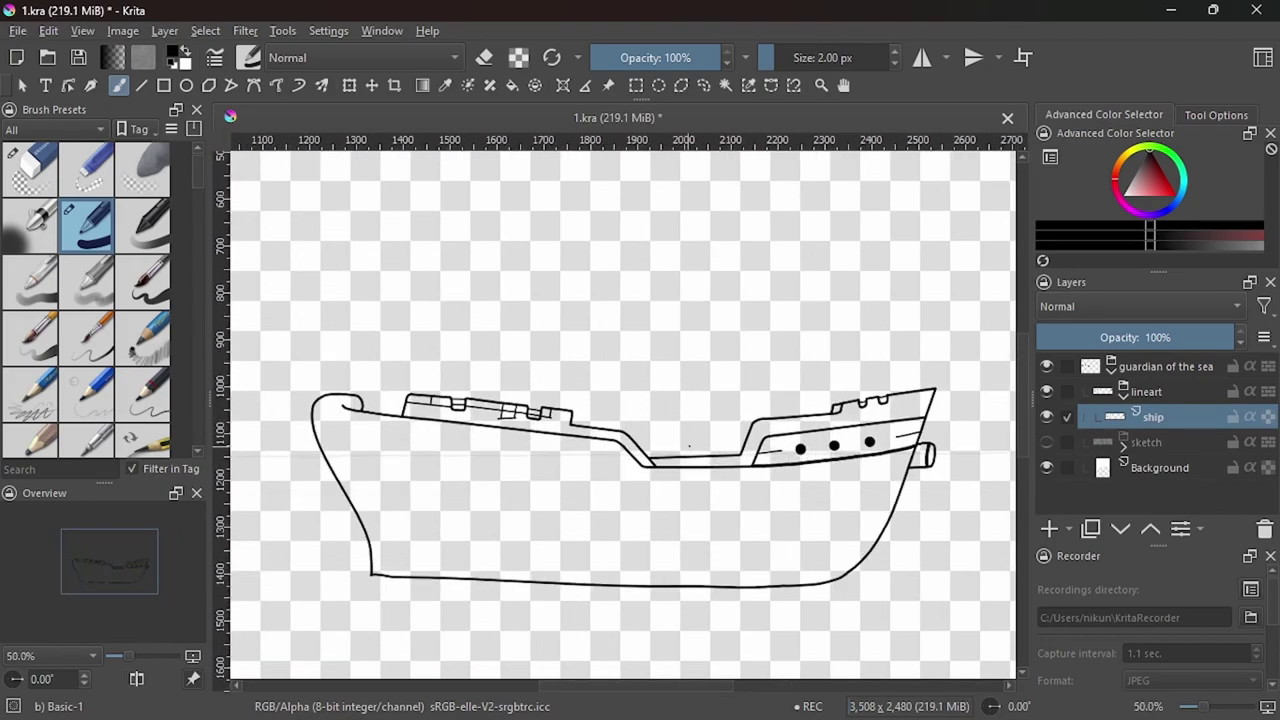
scroll(304, 410, up, 3)
scroll(304, 410, down, 1)
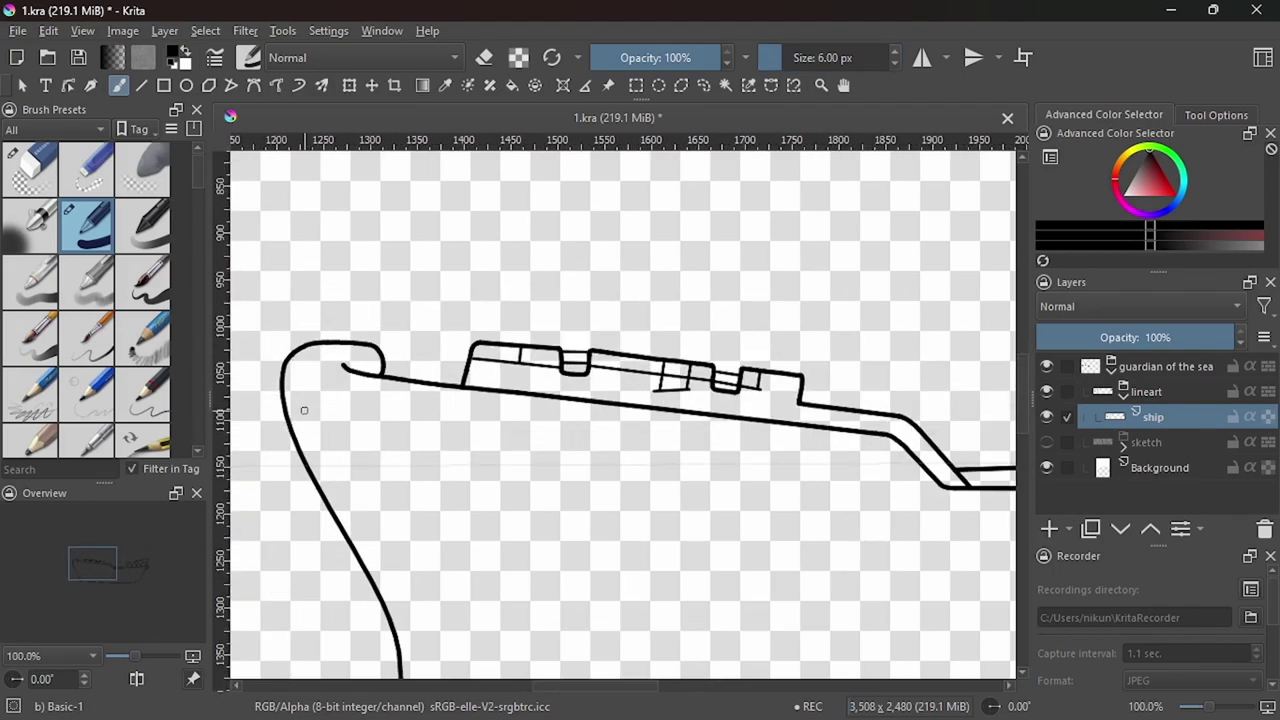
drag(288, 418, 924, 490)
scroll(580, 517, up, 3)
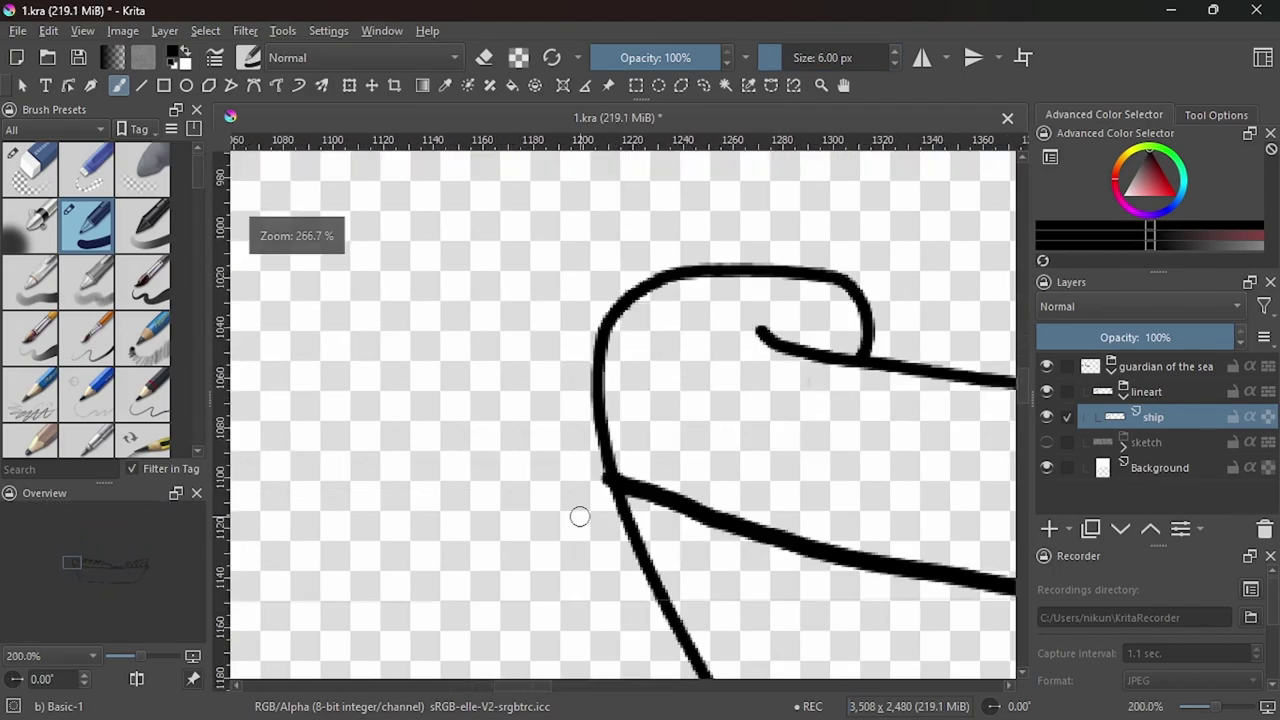
scroll(580, 517, up, 2)
key(e)
drag(850, 545, 800, 525)
Erase the stray bits where the new hull line meets the existing lines.
key(e)
key(4)
scroll(620, 440, down, 2)
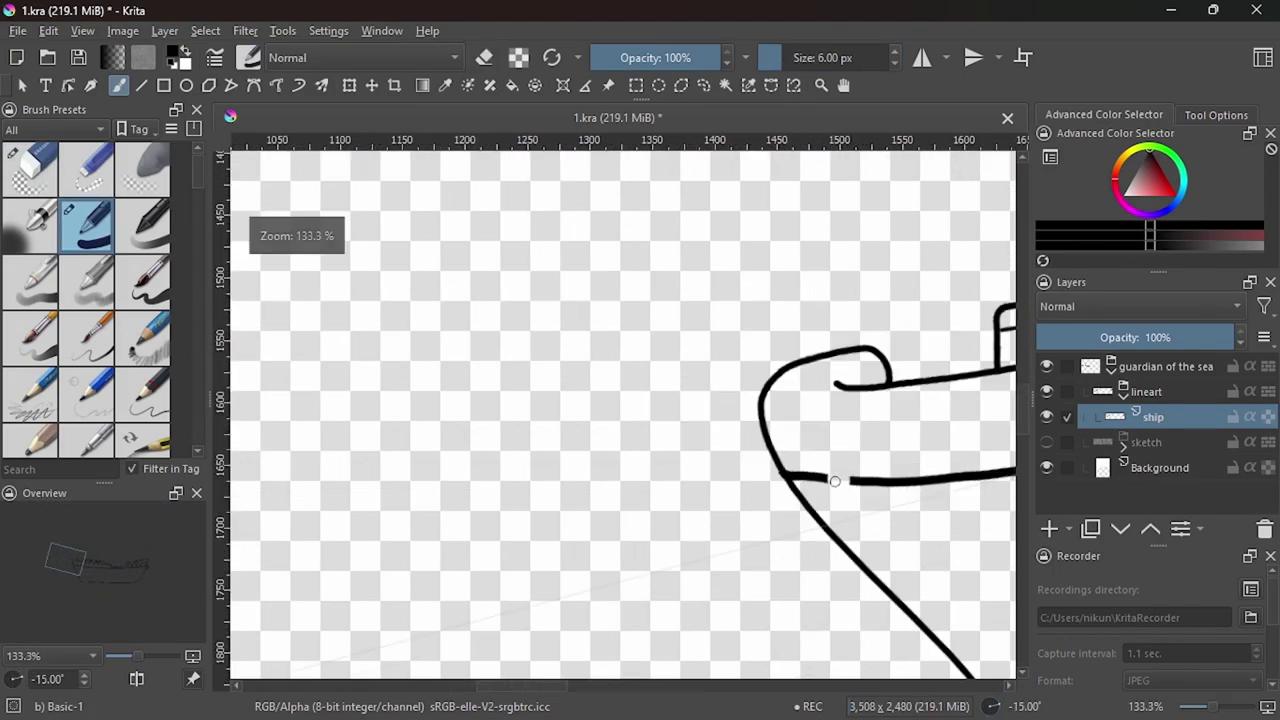
scroll(620, 440, up, 2)
key(e)
scroll(493, 413, up, 2)
key(e)
key(5)
scroll(714, 449, down, 4)
scroll(714, 449, down, 2)
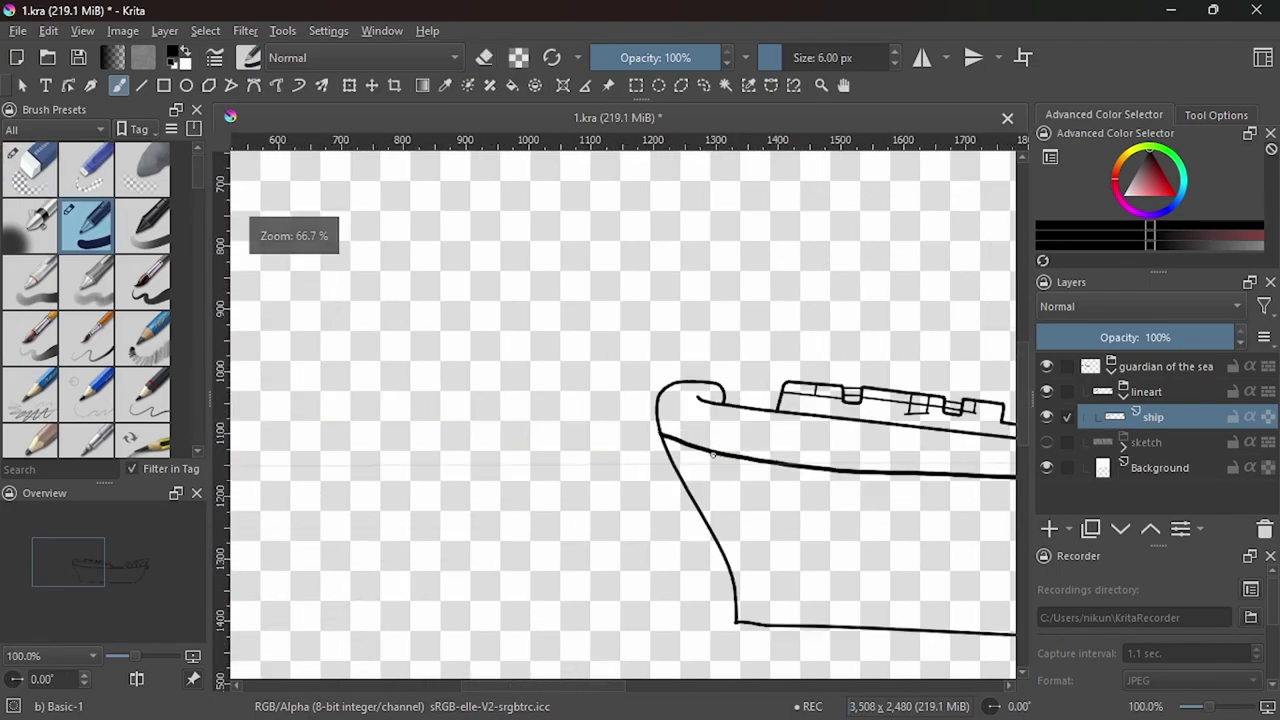
scroll(676, 466, down, 1)
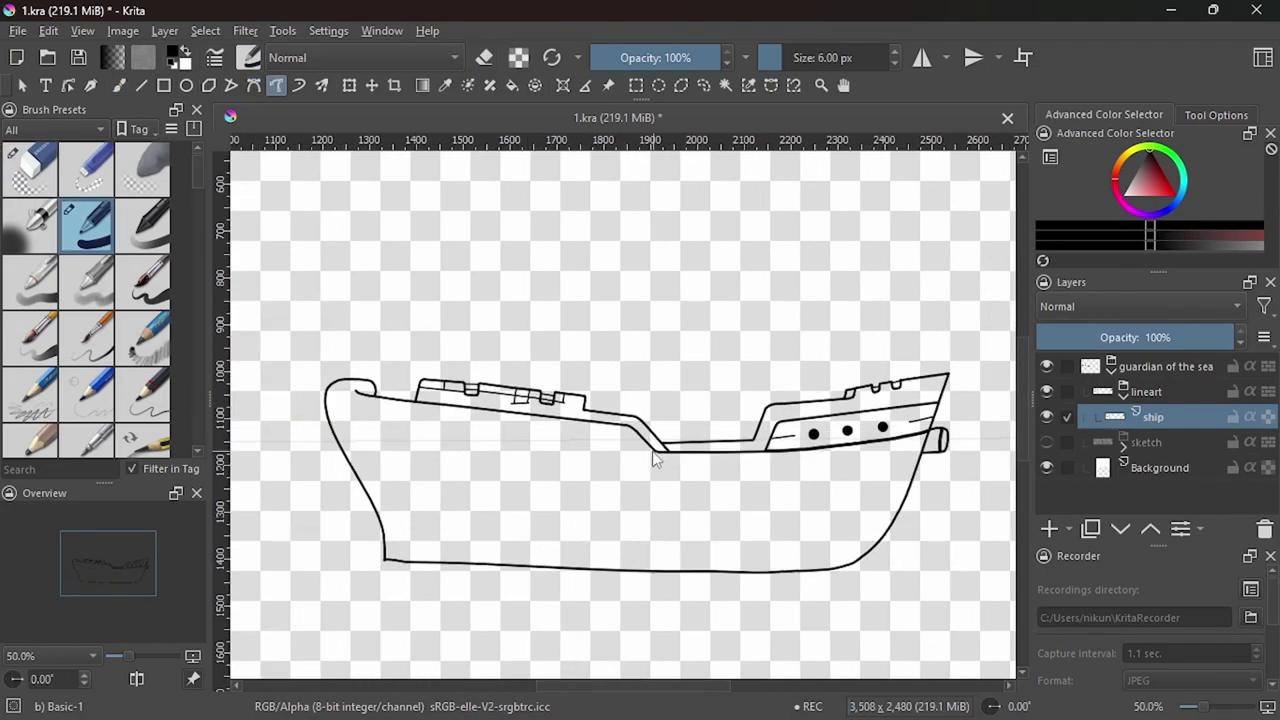
scroll(651, 478, up, 5)
key(e)
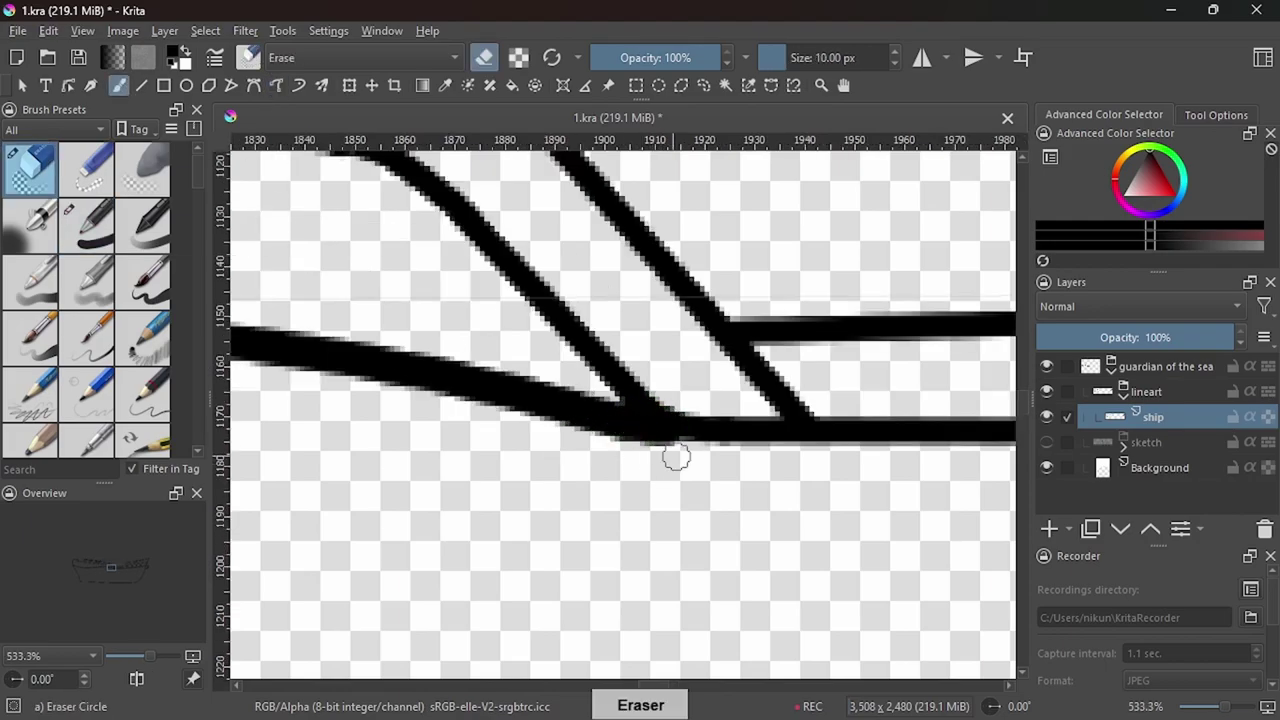
key(e)
scroll(674, 451, down, 2)
scroll(532, 489, up, 1)
scroll(510, 430, up, 2)
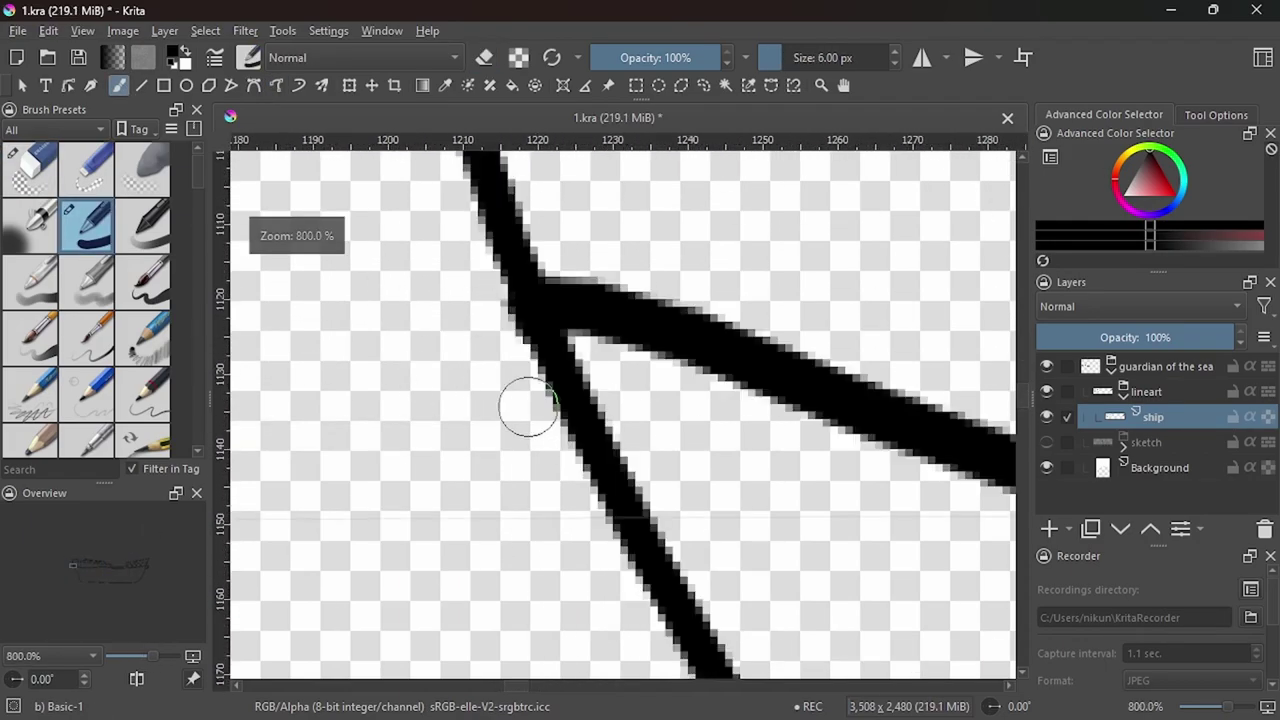
scroll(444, 364, down, 4)
scroll(444, 364, down, 2)
scroll(480, 390, down, 1)
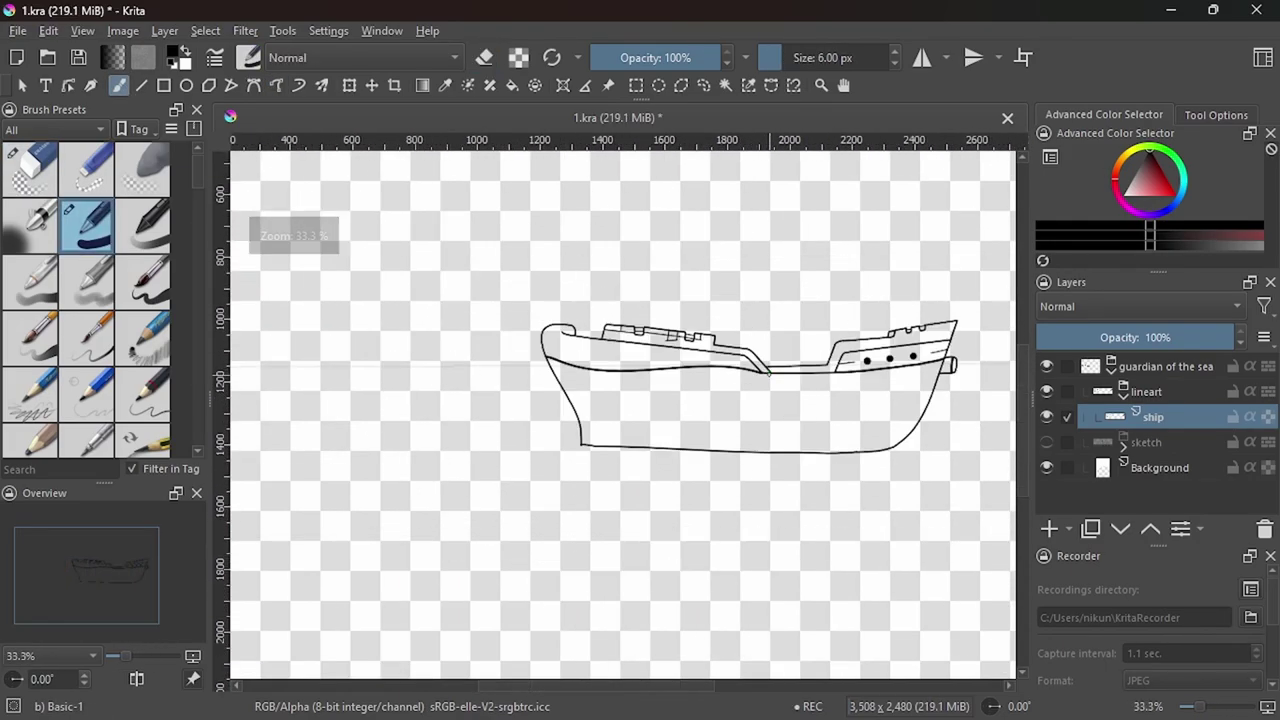
scroll(425, 393, up, 3)
Draw three porthole circles of decreasing size near the hull's left end.
key(shift+e)
drag(362, 370, 416, 424)
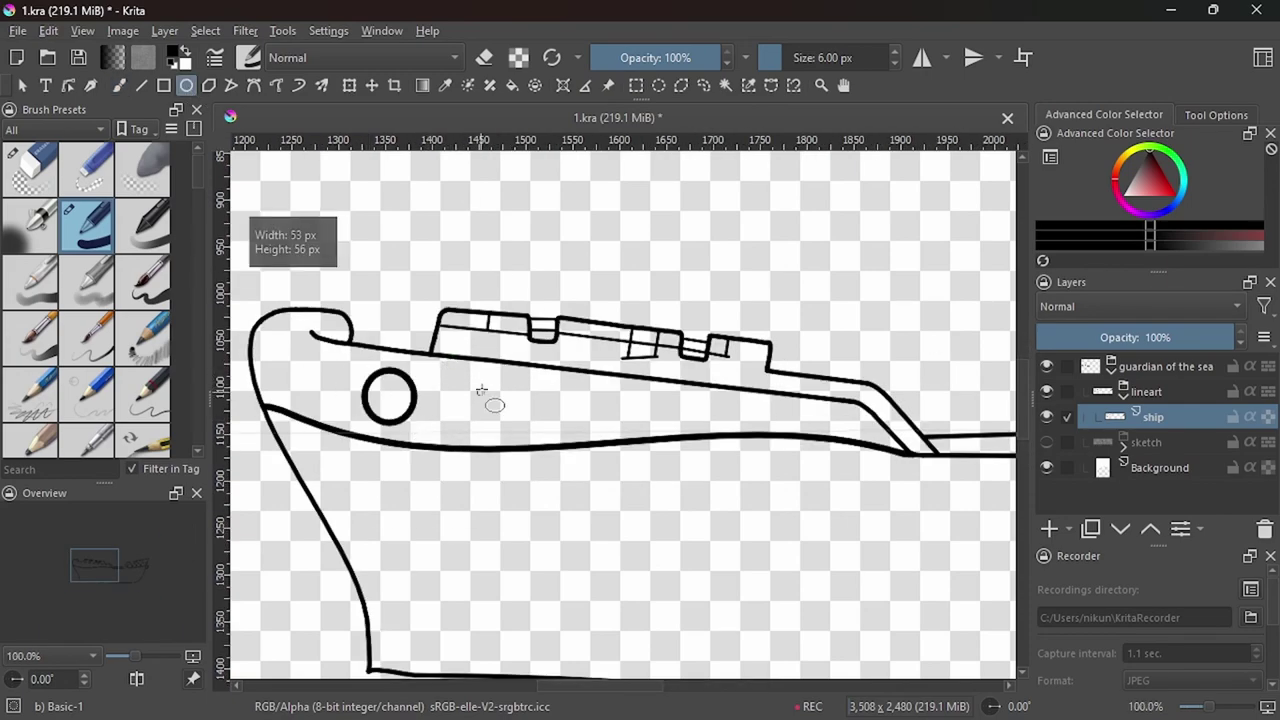
drag(520, 430, 557, 421)
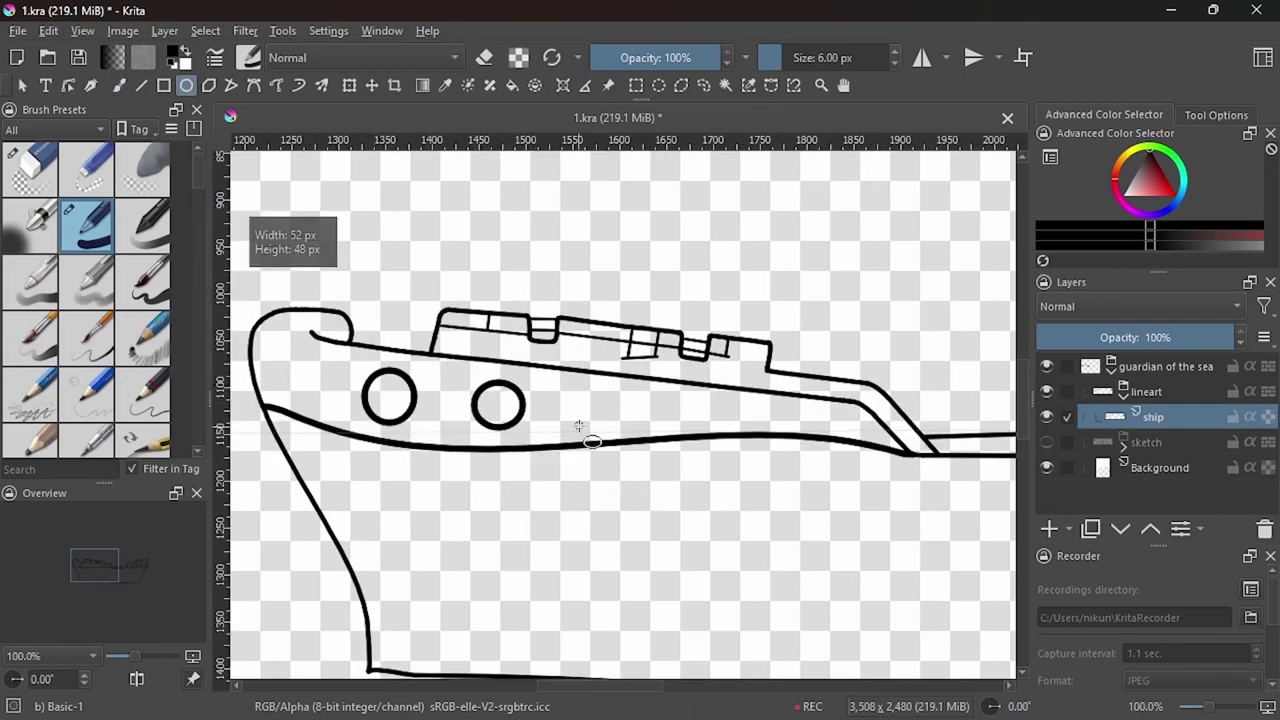
key(ctrl+z)
key(ctrl+z)
drag(372, 368, 444, 436)
key(ctrl+z)
drag(364, 370, 427, 430)
mouse_move(481, 389)
mouse_down()
mouse_move(530, 421)
mouse_move(516, 430)
mouse_move(694, 430)
mouse_move(689, 416)
mouse_move(688, 444)
mouse_up()
scroll(880, 58, down, 2)
key(ctrl+z)
key(ctrl+z)
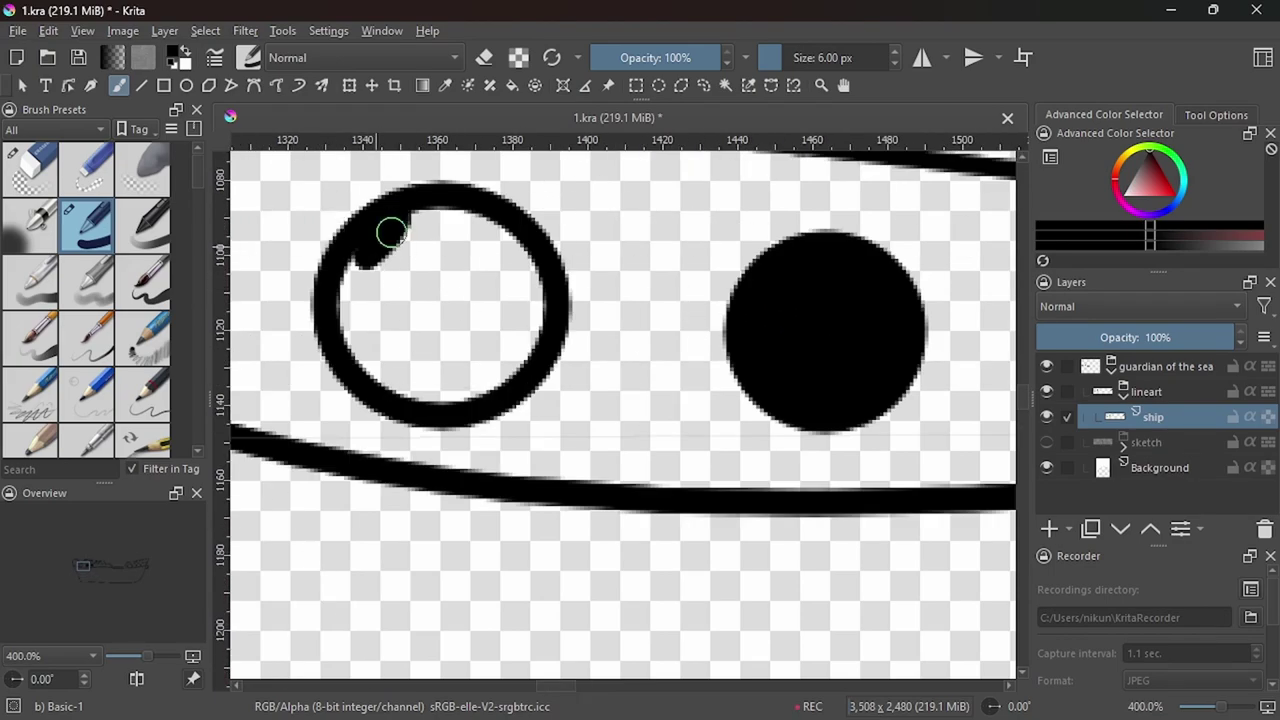
Extend the bottom hull line left to meet the side at the lower-left corner.
scroll(458, 372, down, 10)
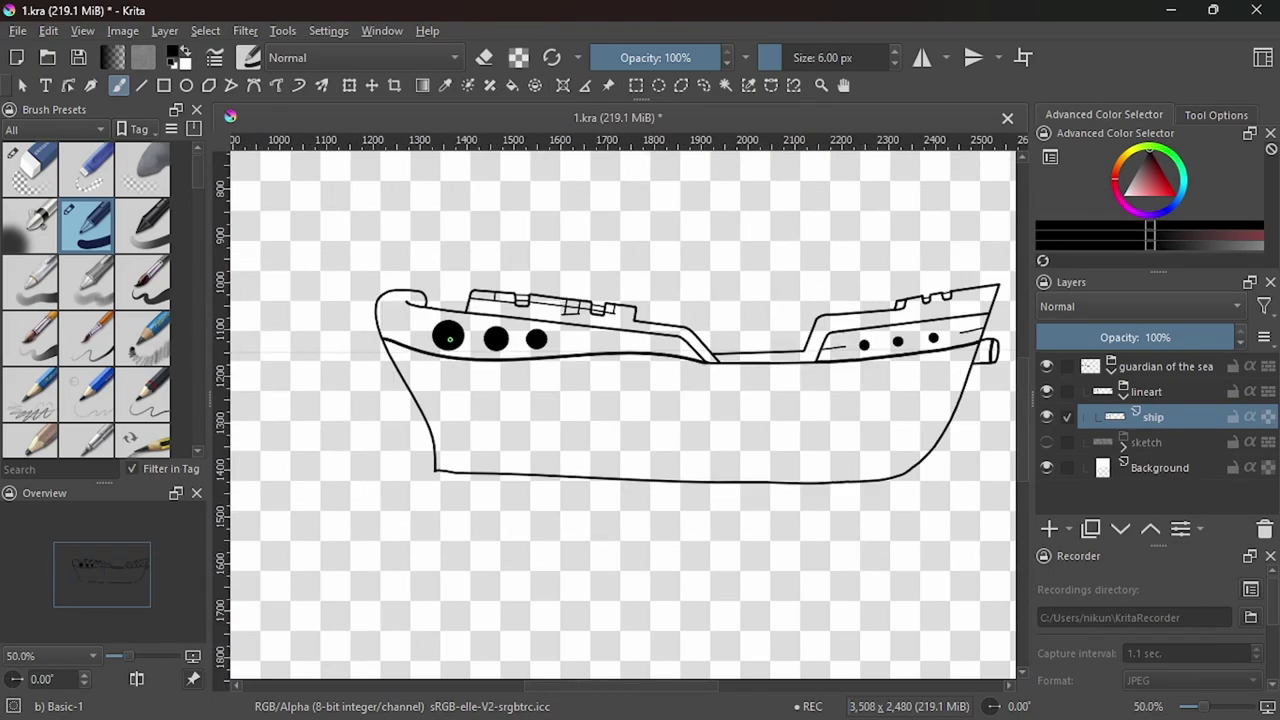
scroll(873, 433, down, 3)
scroll(873, 433, up, 3)
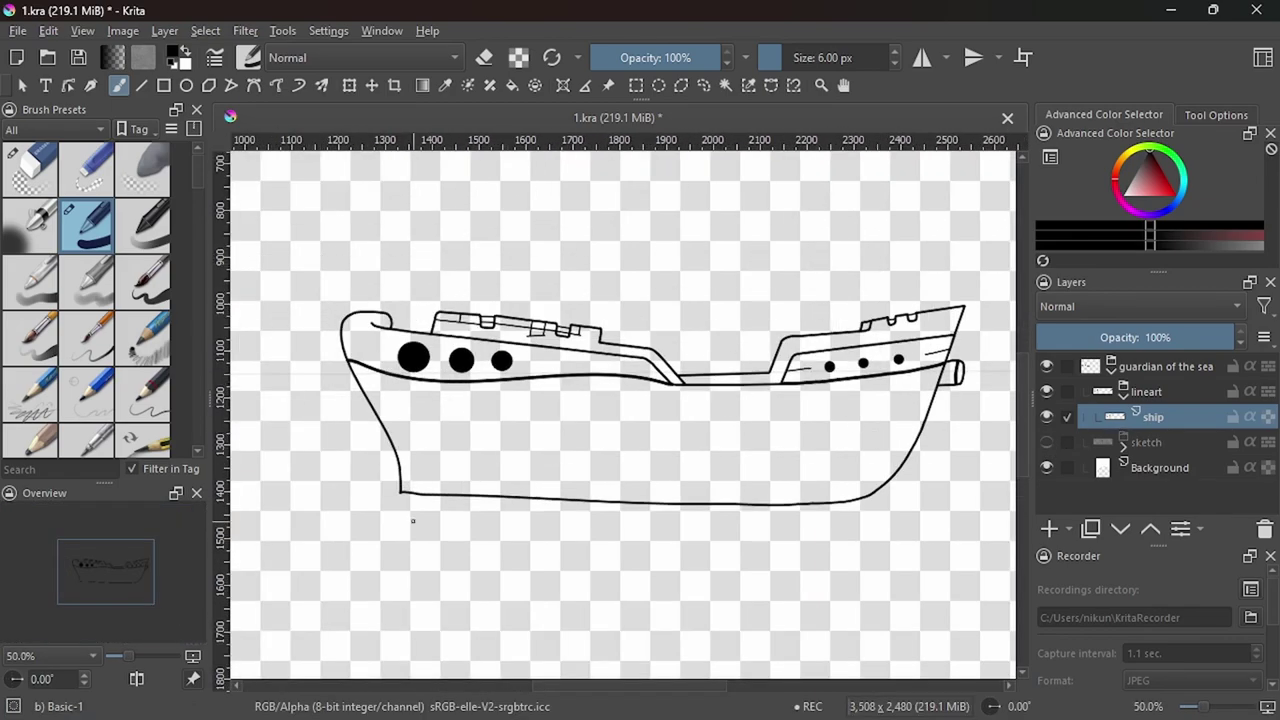
scroll(412, 520, up, 5)
drag(510, 437, 351, 434)
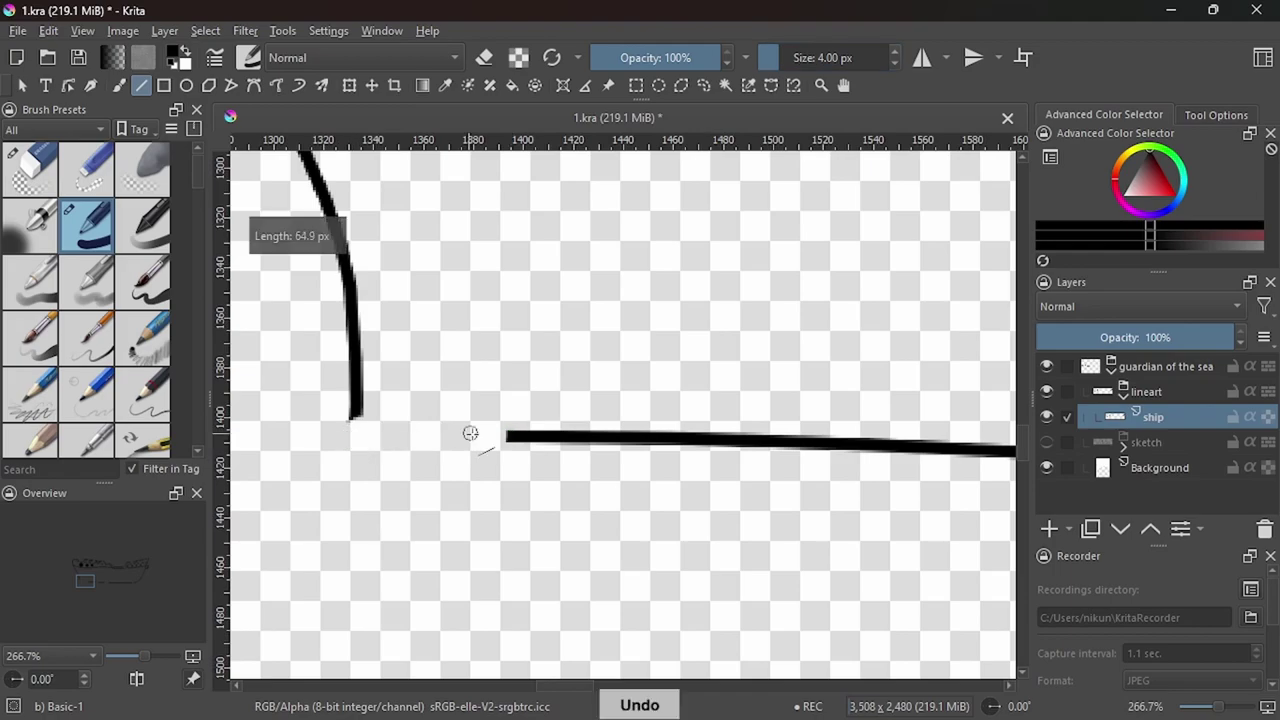
scroll(355, 432, up, 1)
Show the sketch layer and expand its group to compare against the lineart.
key(b)
key(e)
scroll(358, 433, down, 5)
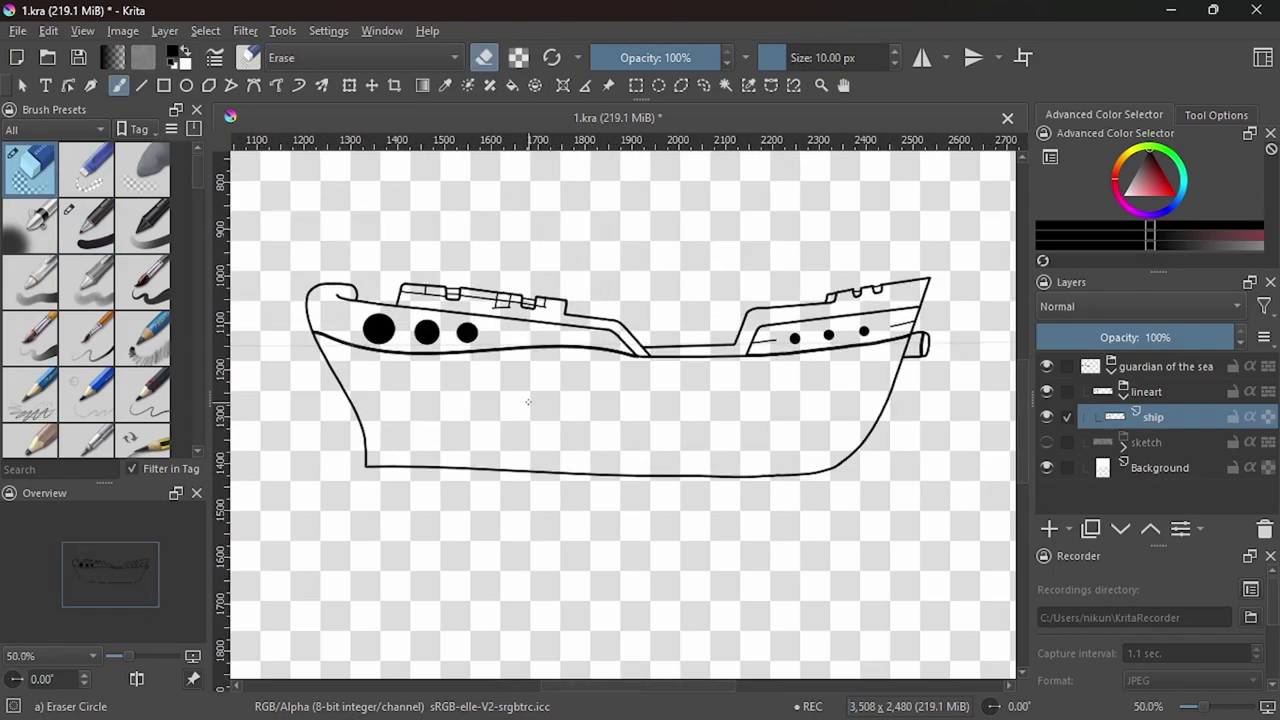
scroll(358, 433, down, 3)
click(1046, 442)
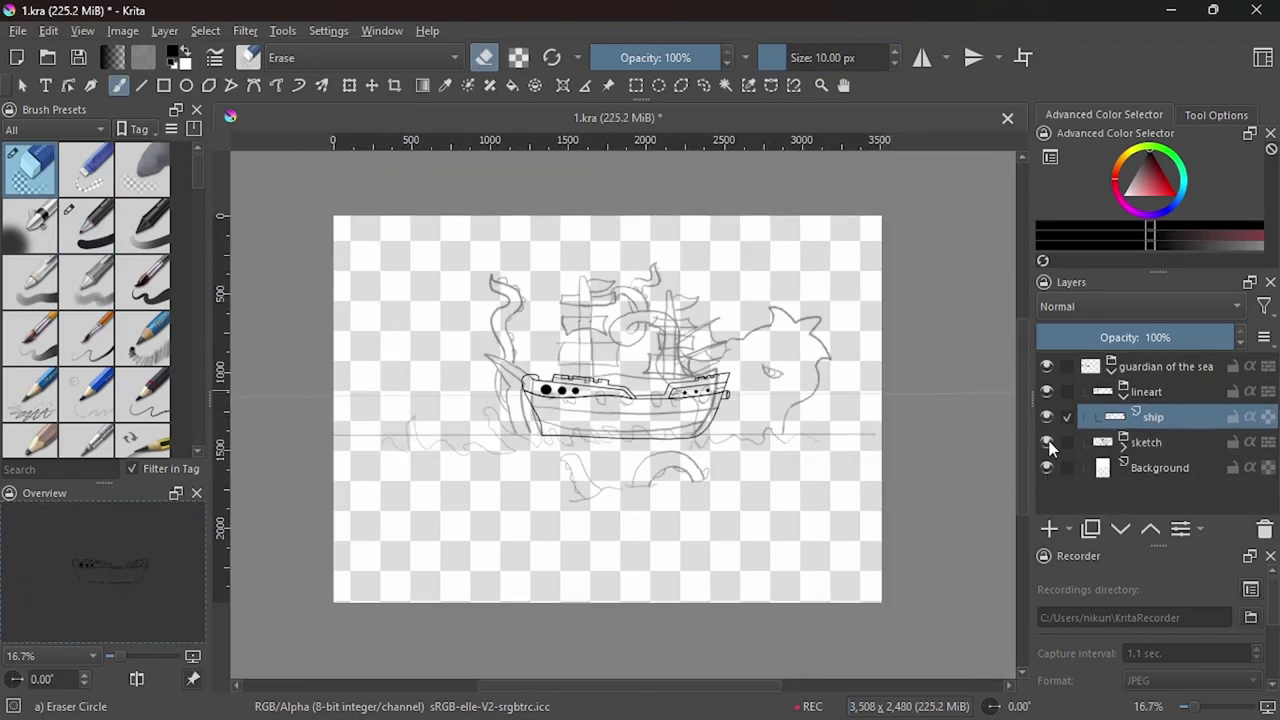
click(1122, 443)
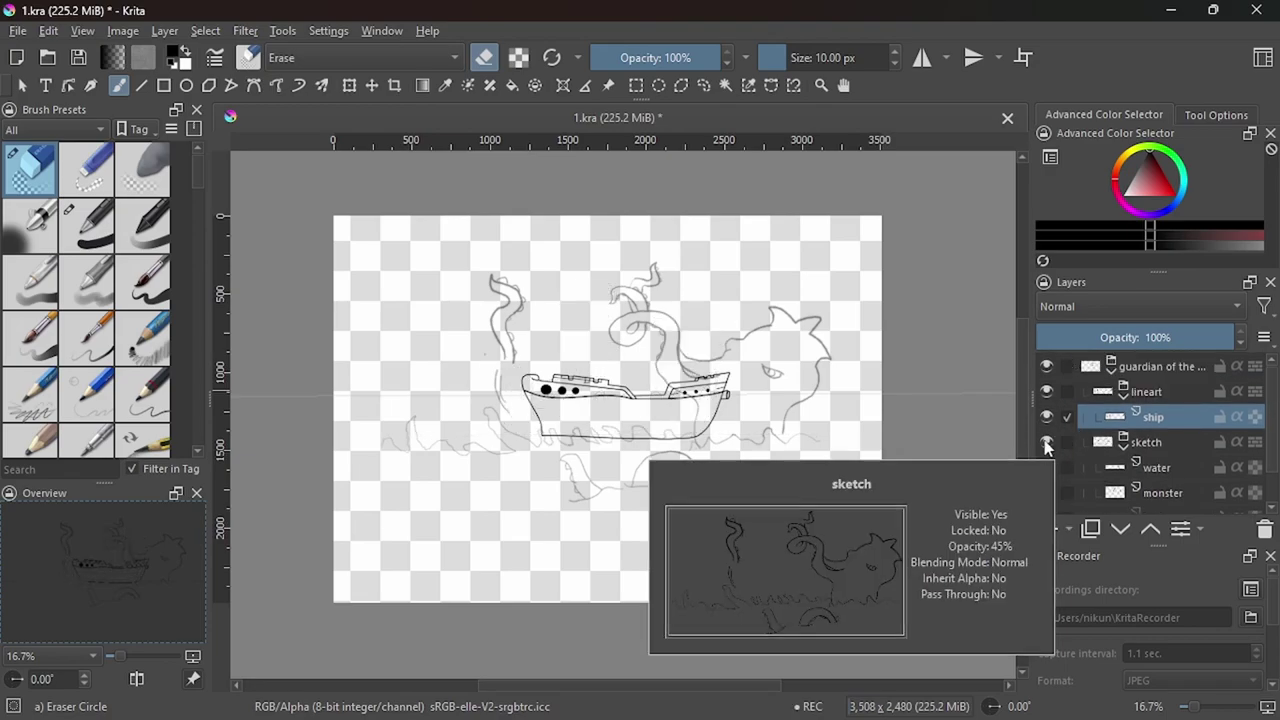
key(plus)
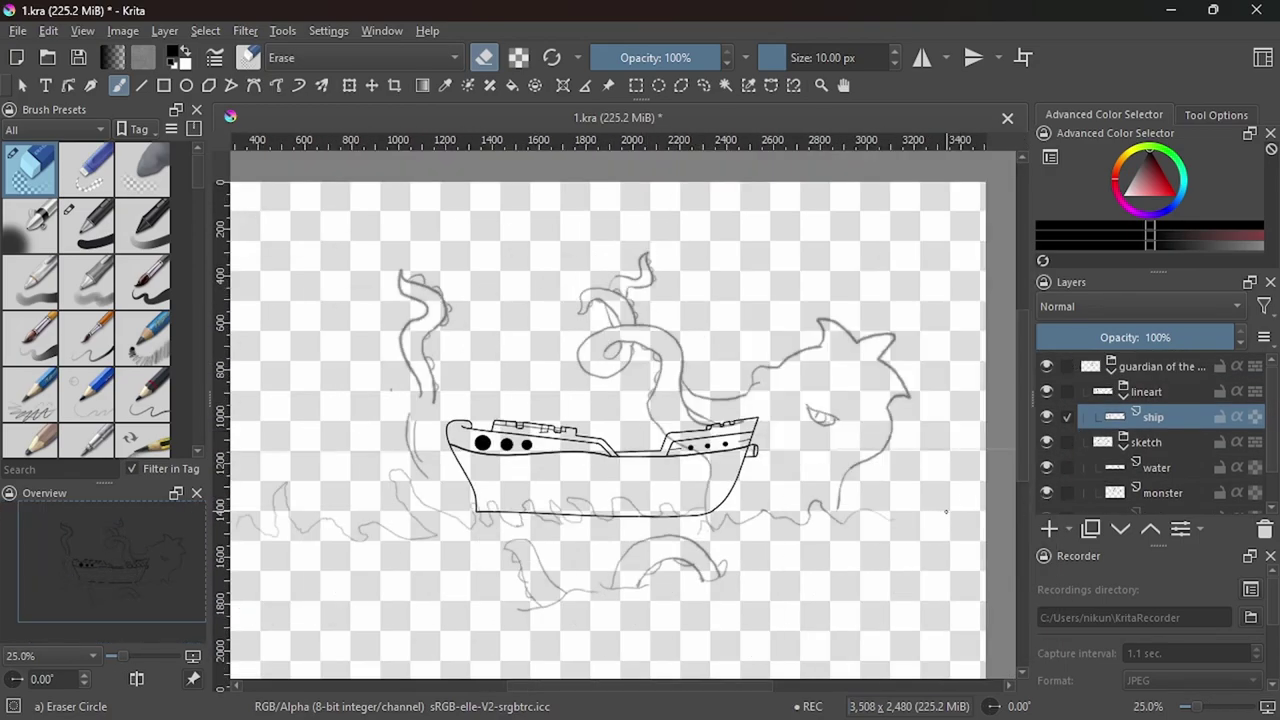
Toggle the sketch layer off for good and save the file.
click(1046, 442)
click(1046, 442)
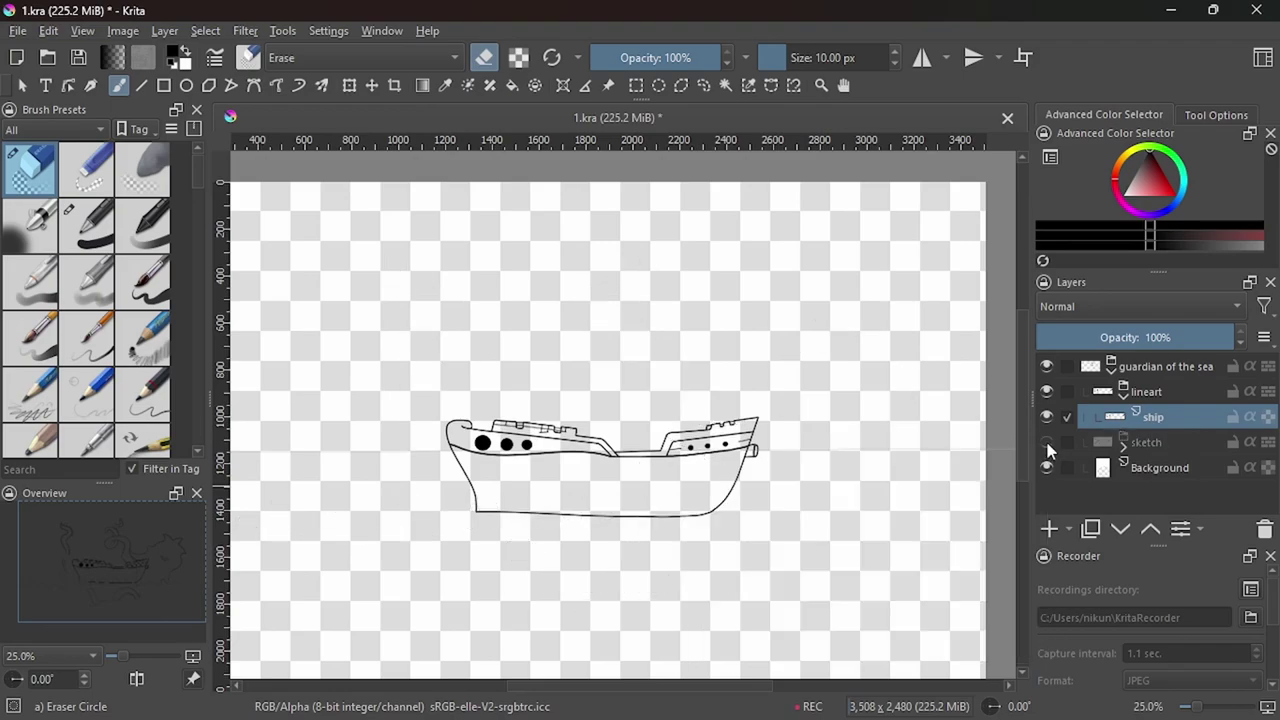
click(1046, 444)
click(1046, 444)
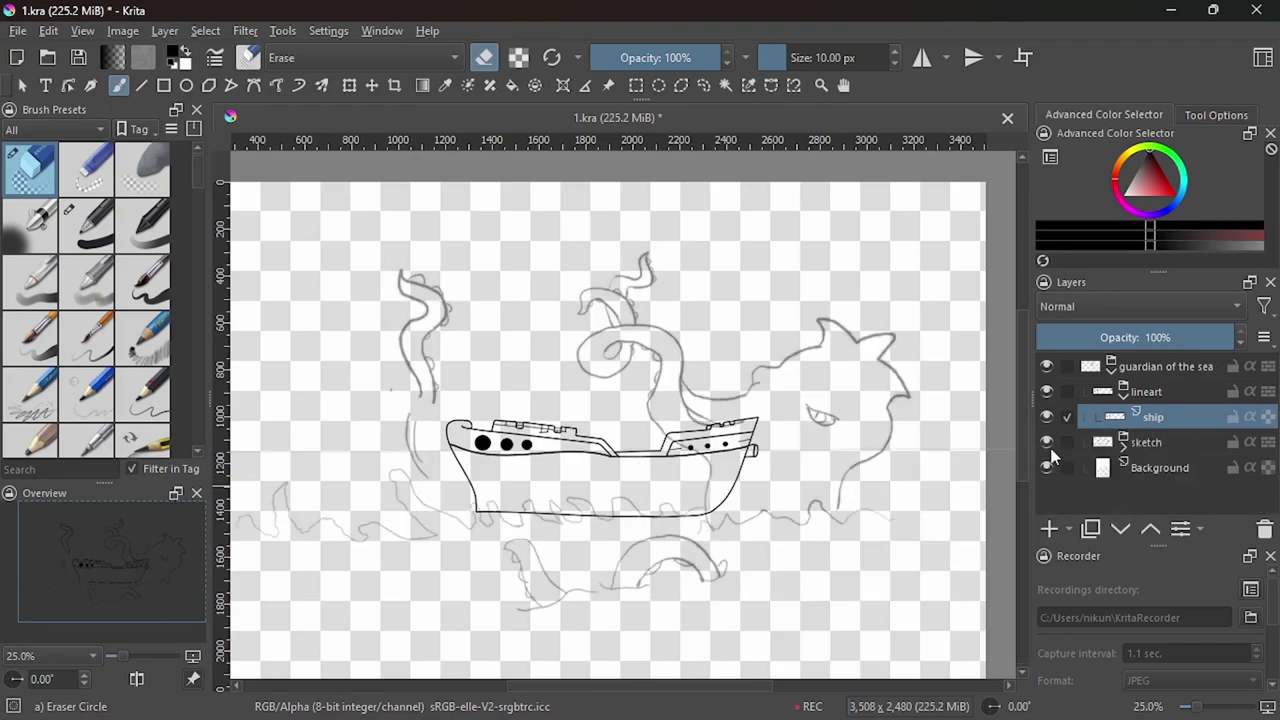
key(ctrl+s)
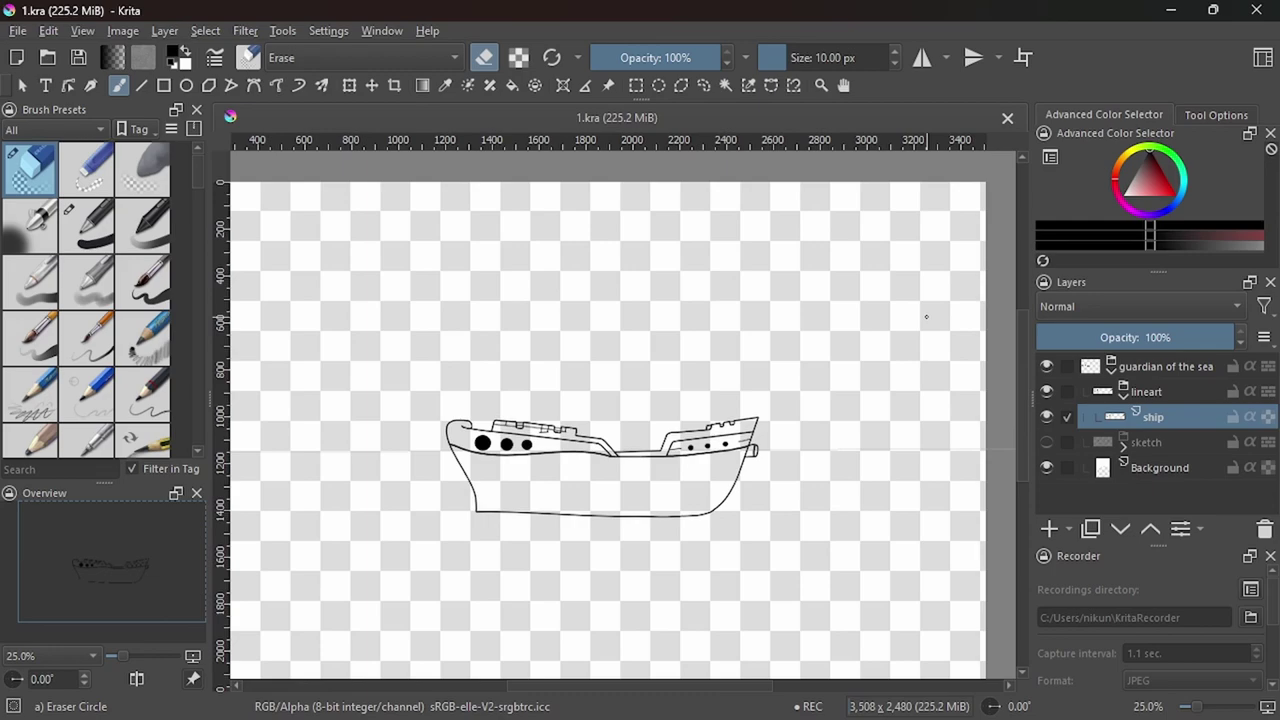
key(plus)
key(plus)
key(plus)
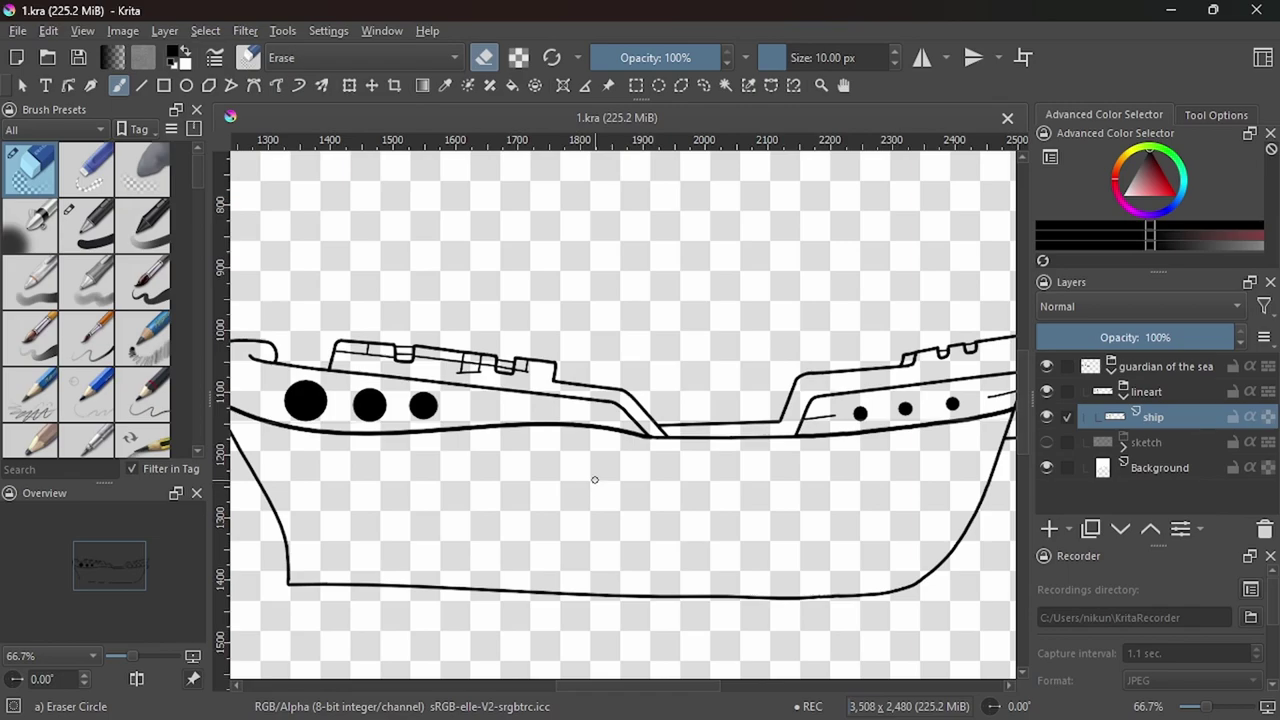
Draw two straight parallel lines along the hull bottom to bound the keel strip.
click(141, 85)
click(87, 225)
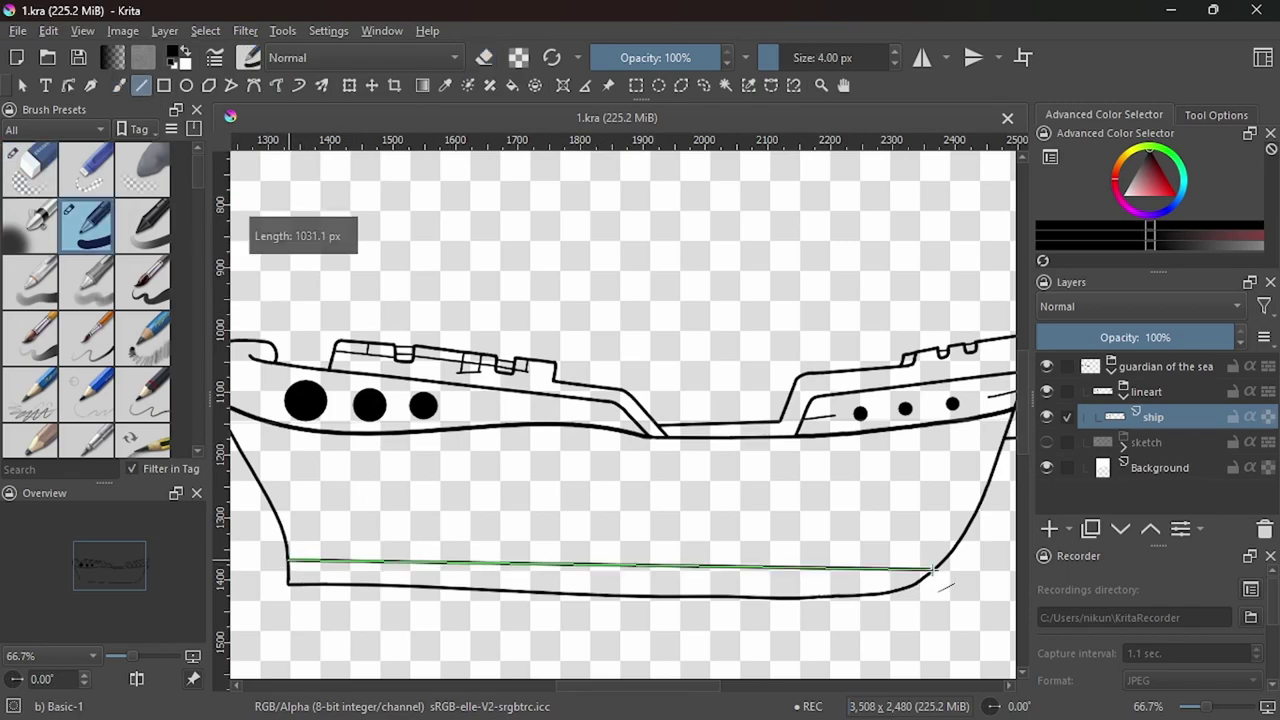
mouse_move(288, 569)
mouse_down()
mouse_move(932, 573)
mouse_move(955, 543)
mouse_up()
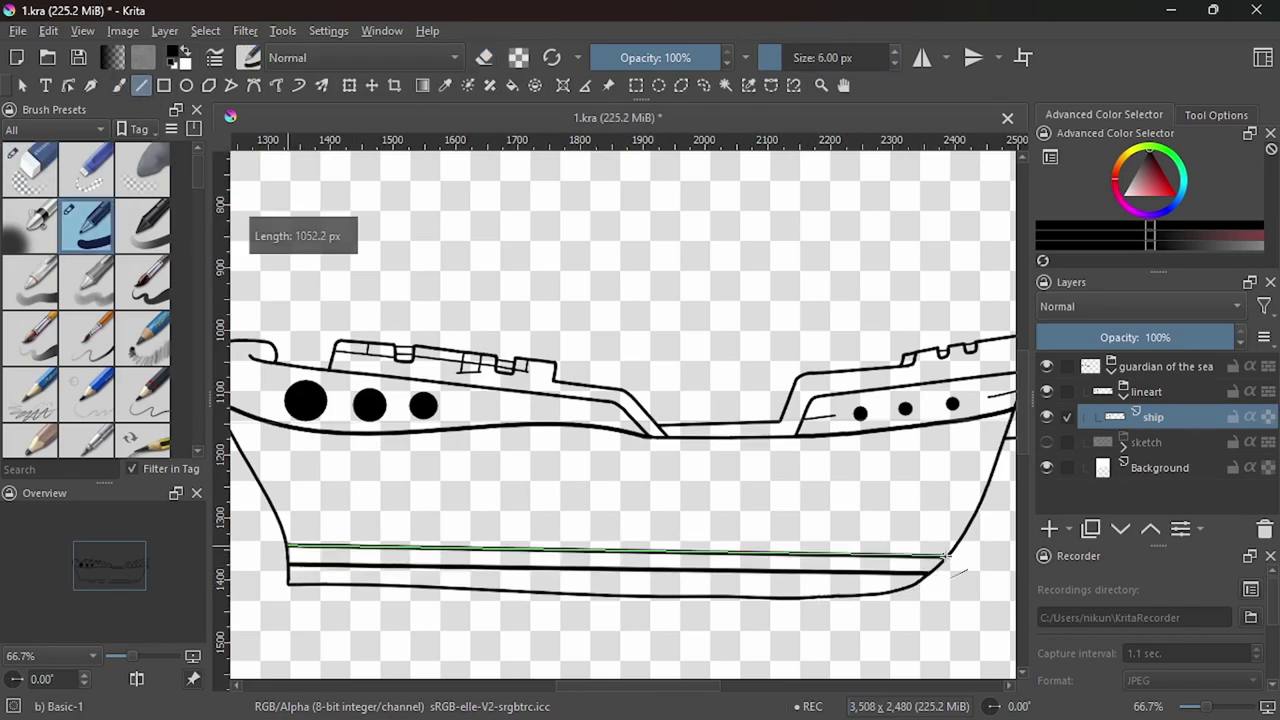
mouse_move(283, 526)
mouse_down()
mouse_move(965, 533)
mouse_move(958, 545)
mouse_up()
key(minus)
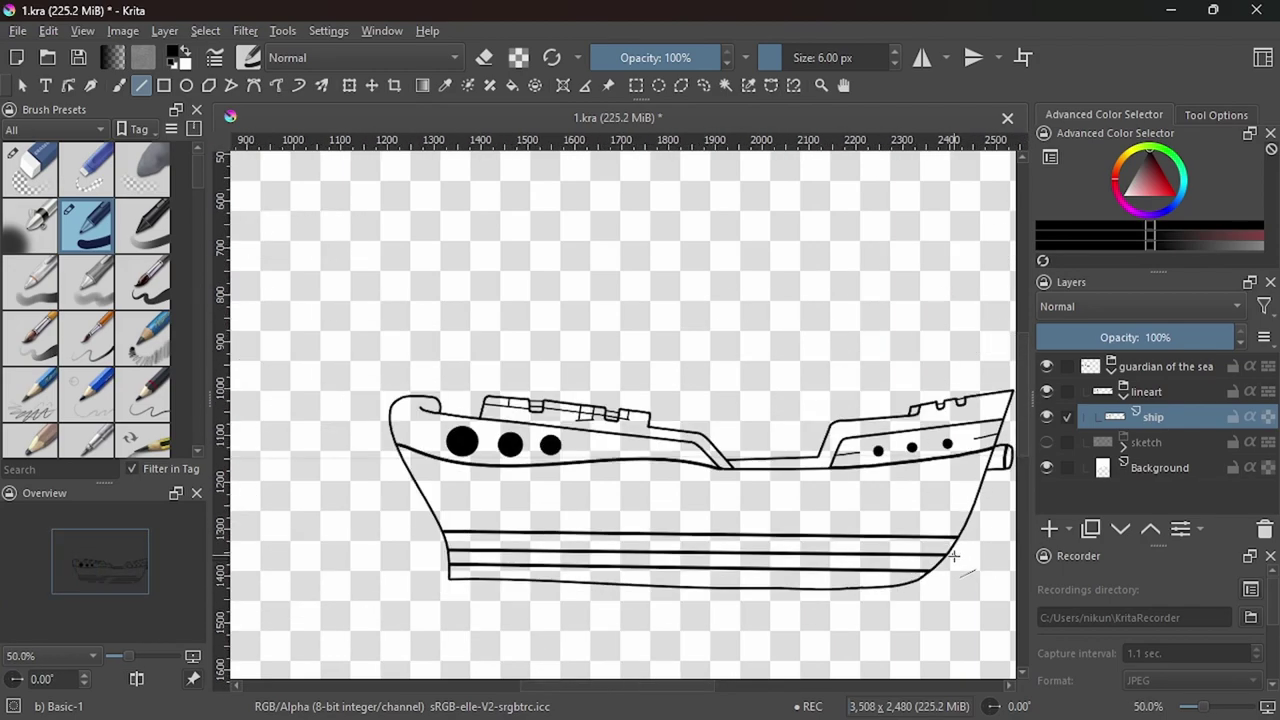
Outline the keel strip along the hull bottom with a freehand selection.
click(771, 85)
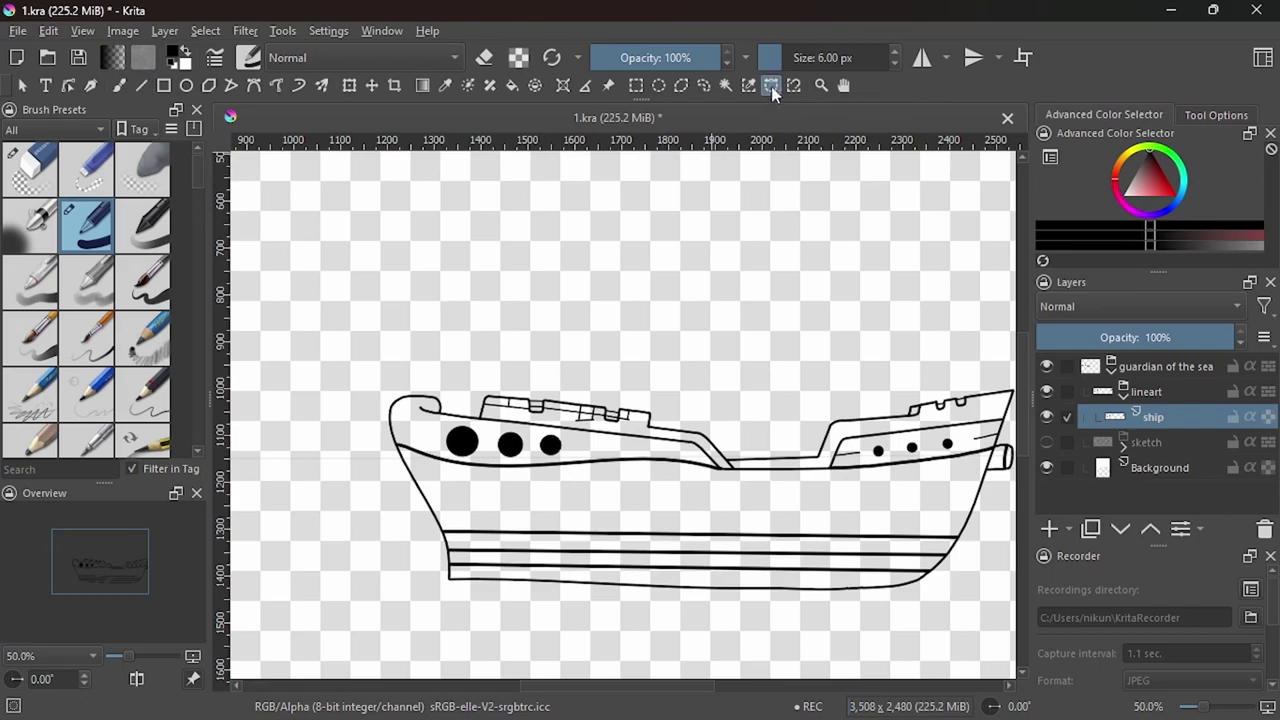
scroll(443, 563, up, 2)
scroll(586, 600, down, 1)
click(586, 594)
scroll(673, 612, down, 1)
scroll(673, 612, up, 3)
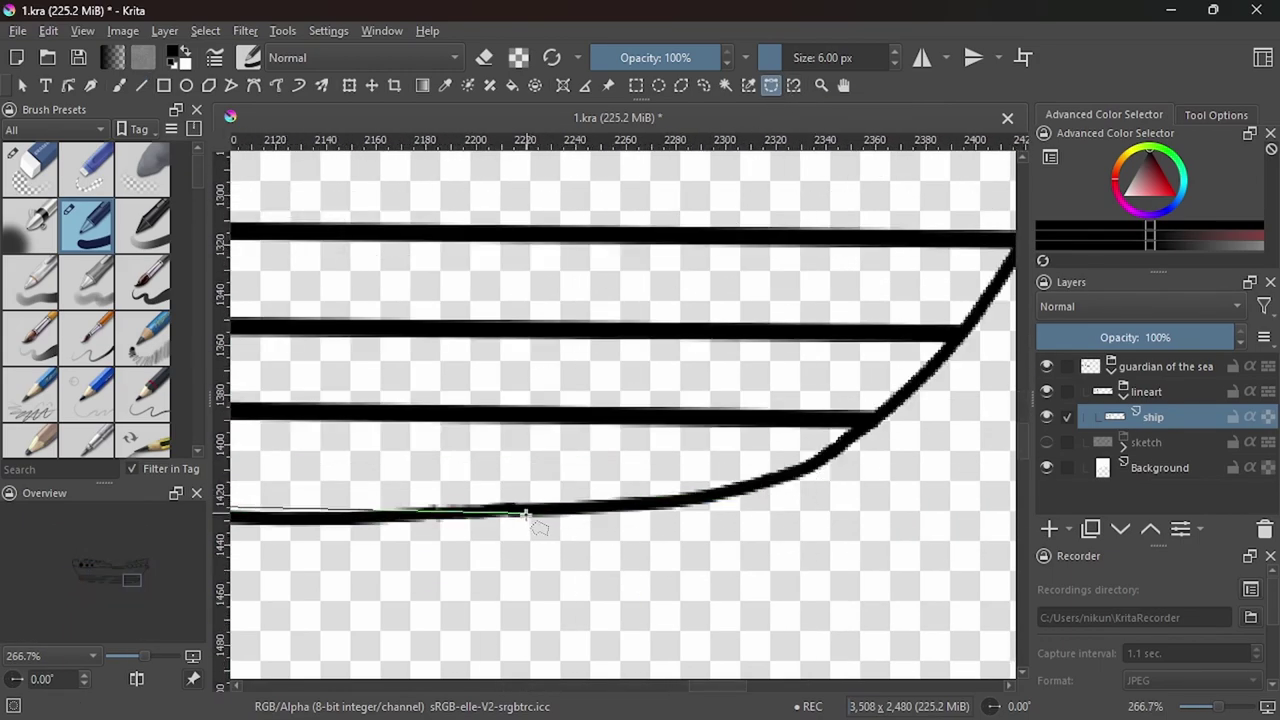
scroll(900, 560, down, 1)
drag(976, 567, 390, 487)
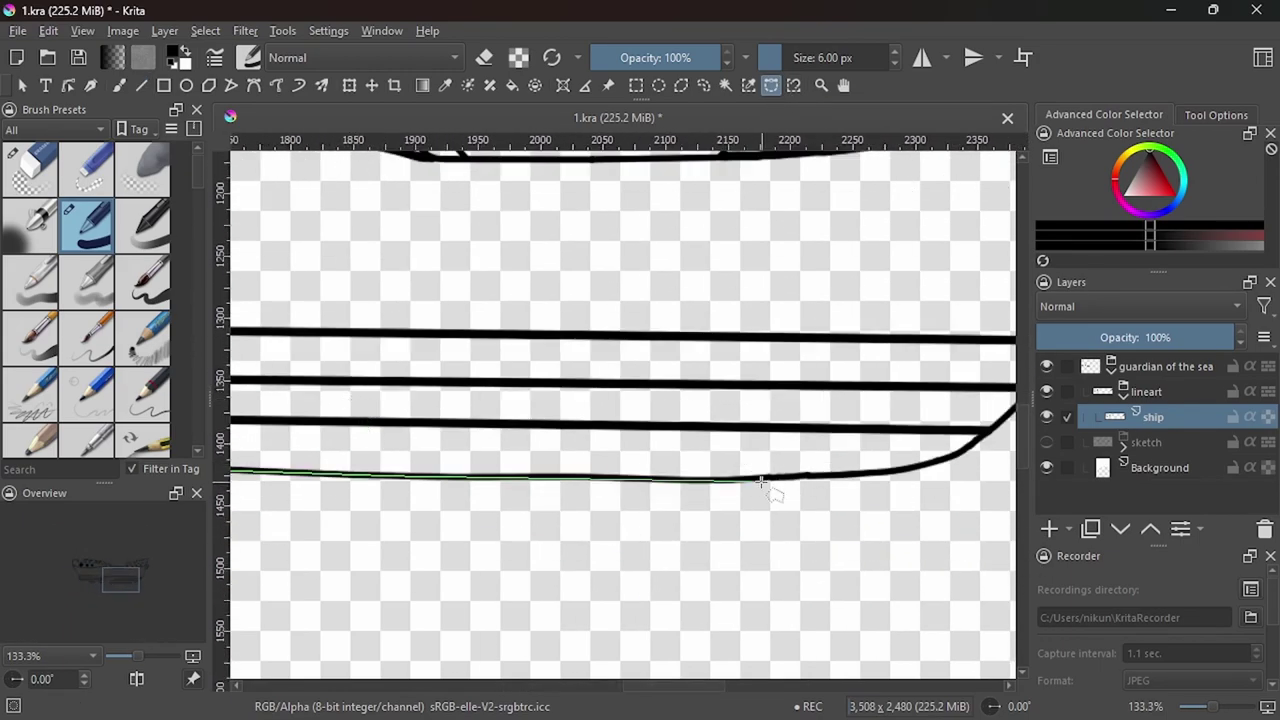
scroll(737, 430, down, 2)
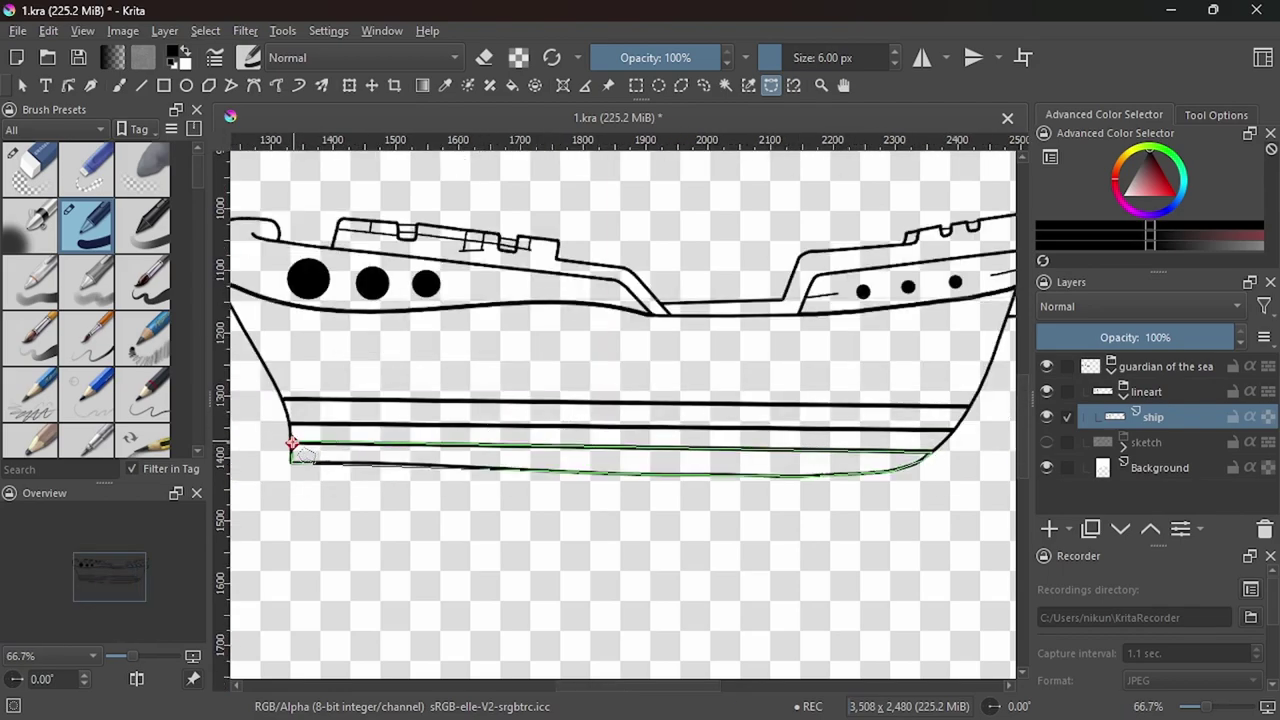
click(291, 443)
key(b)
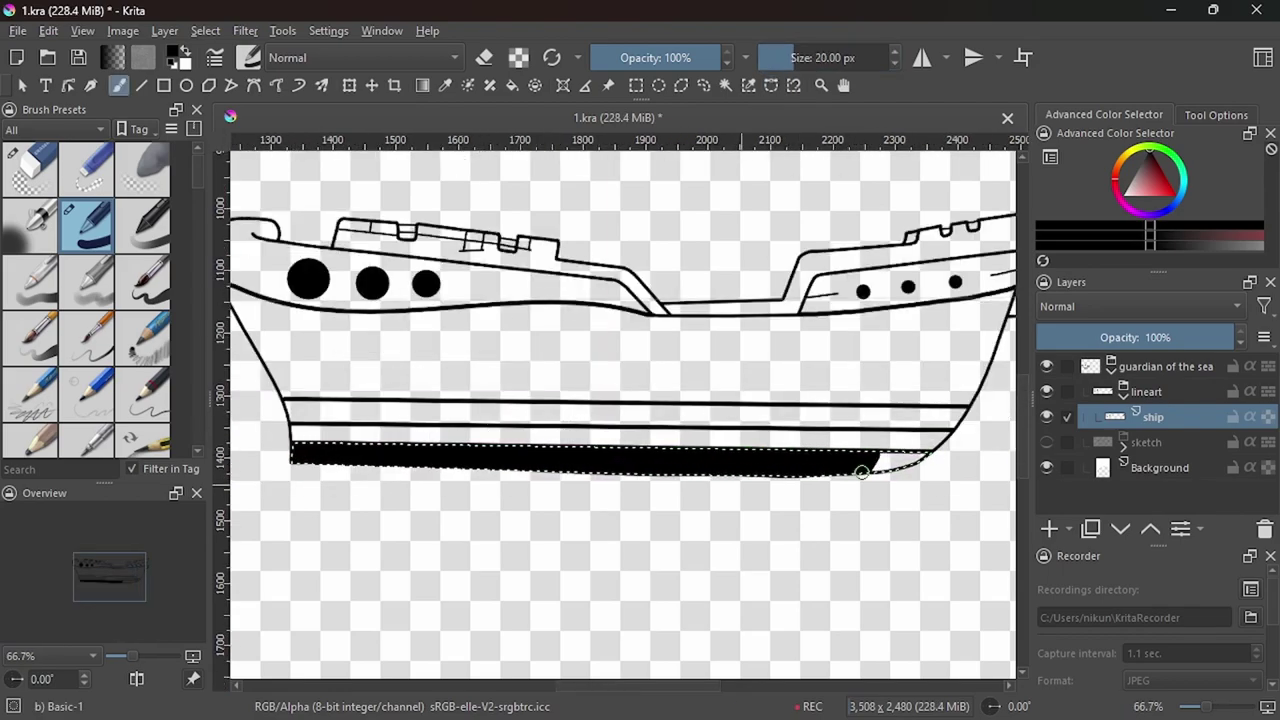
Paint the selected keel strip solid black.
scroll(781, 490, down, 2)
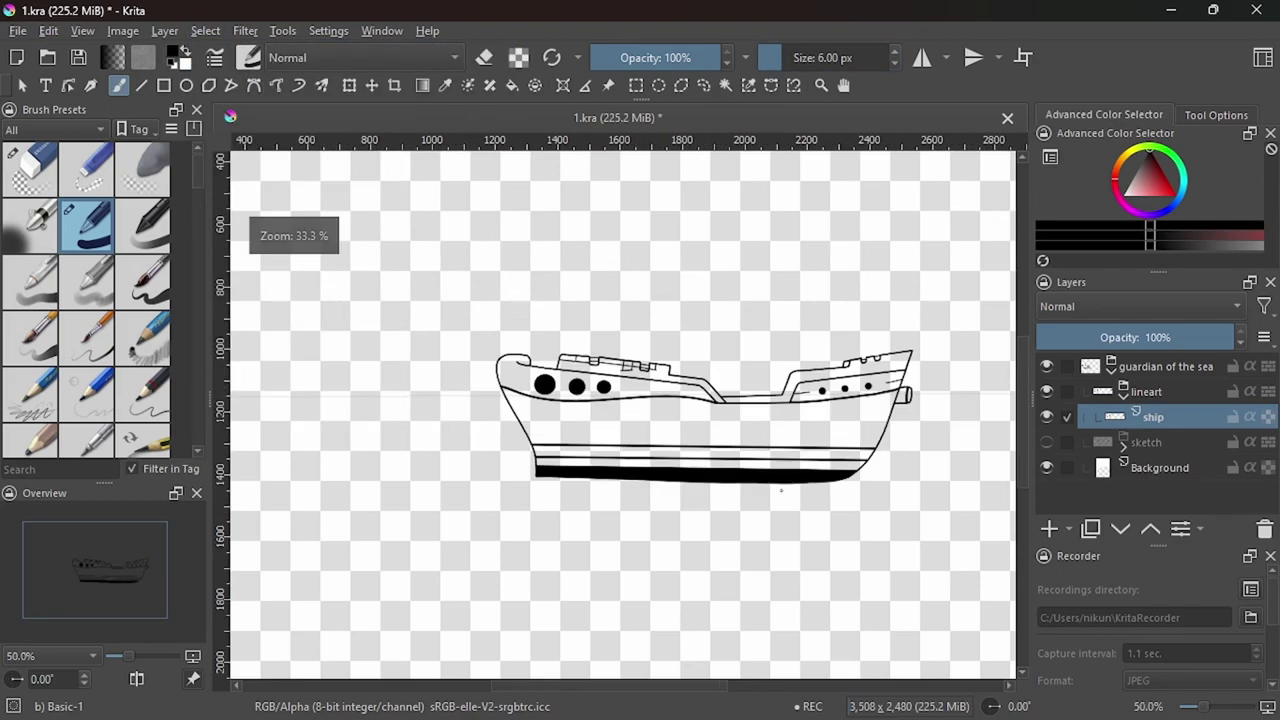
scroll(857, 290, up, 8)
drag(860, 290, 877, 438)
scroll(877, 438, down, 6)
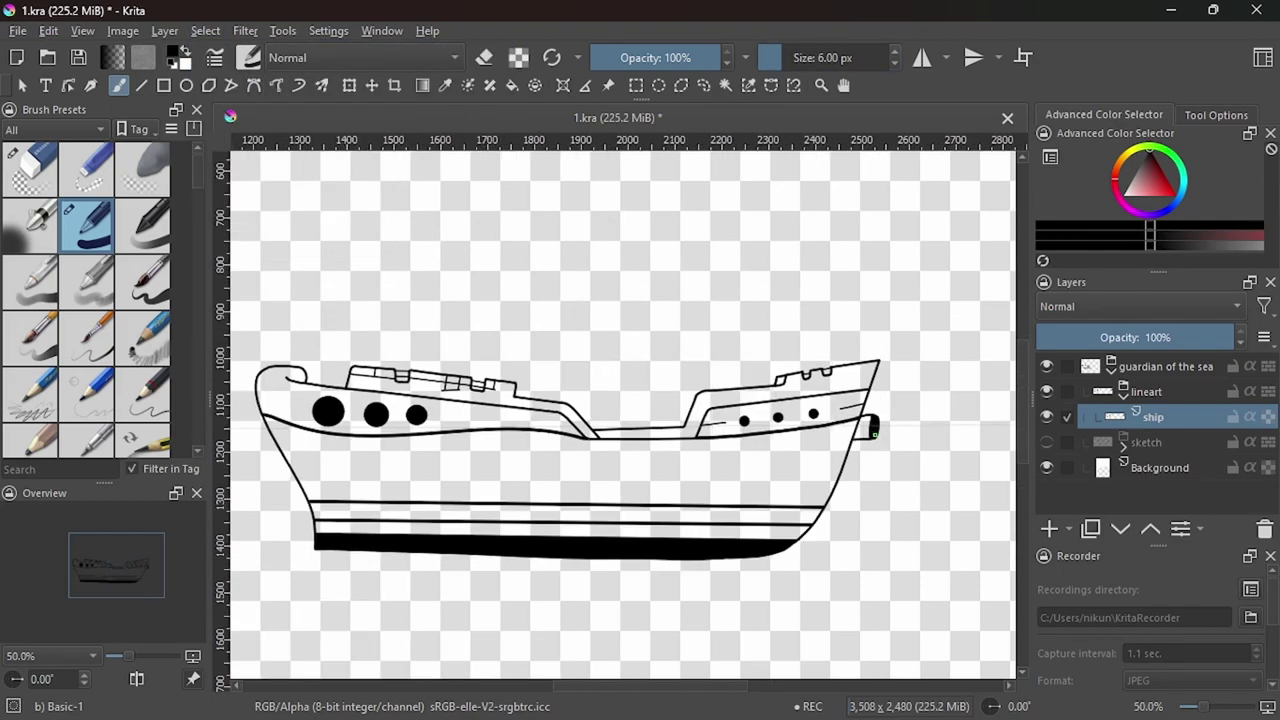
scroll(672, 504, up, 1)
scroll(600, 460, down, 2)
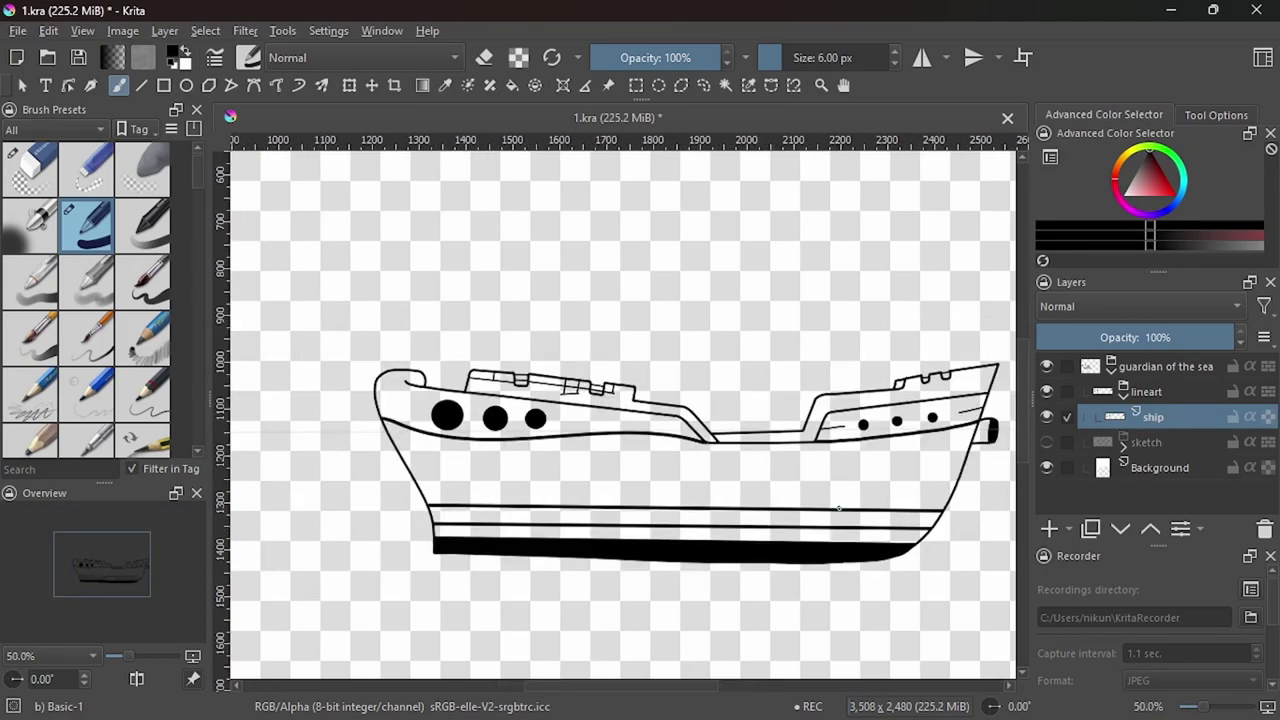
scroll(503, 410, up, 2)
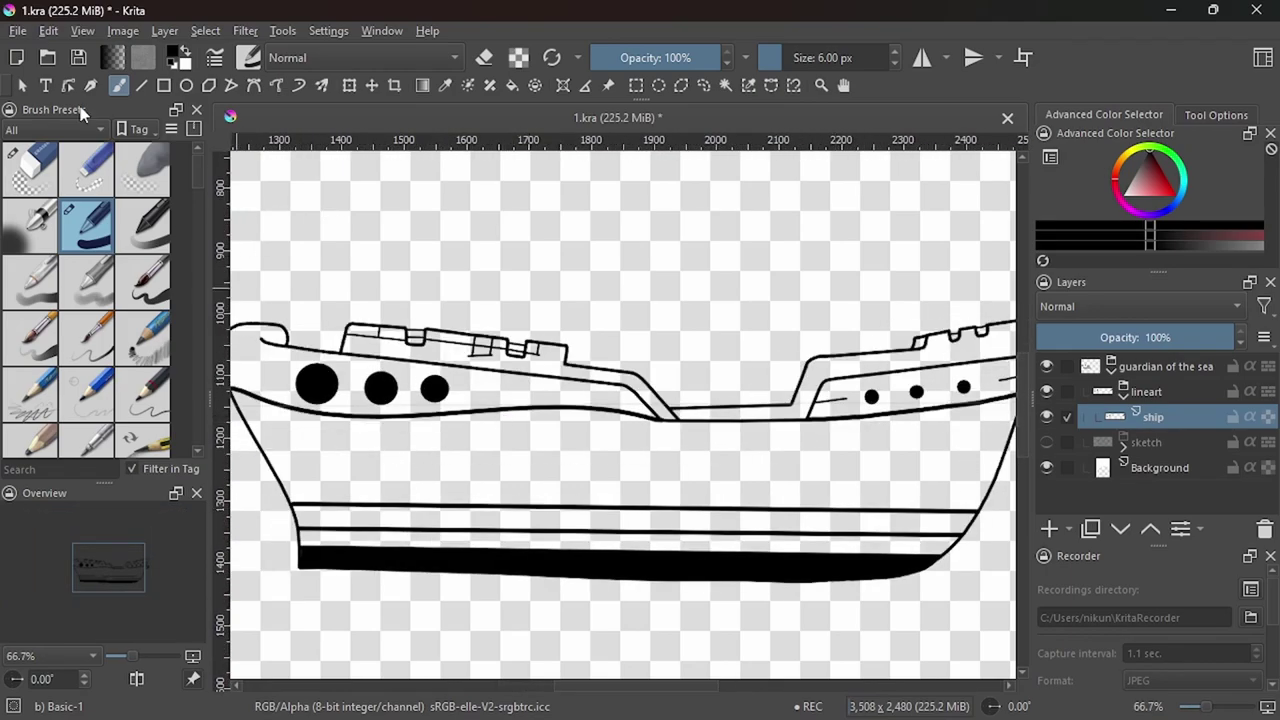
Draw a straight stripe across the hull.
drag(314, 475, 957, 475)
scroll(961, 498, up, 4)
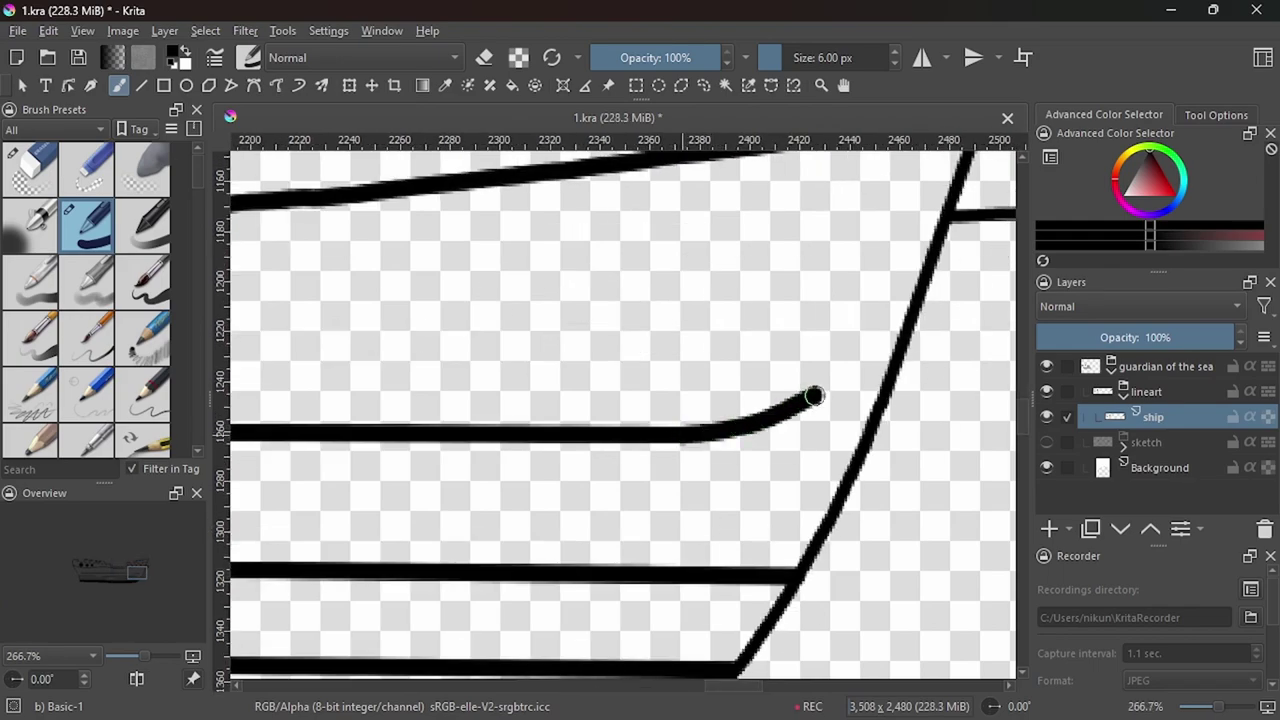
scroll(850, 360, up, 1)
scroll(791, 363, up, 1)
Remove the curved junction stroke and stray curve, then bridge the gap in the hull line.
key(ctrl+z)
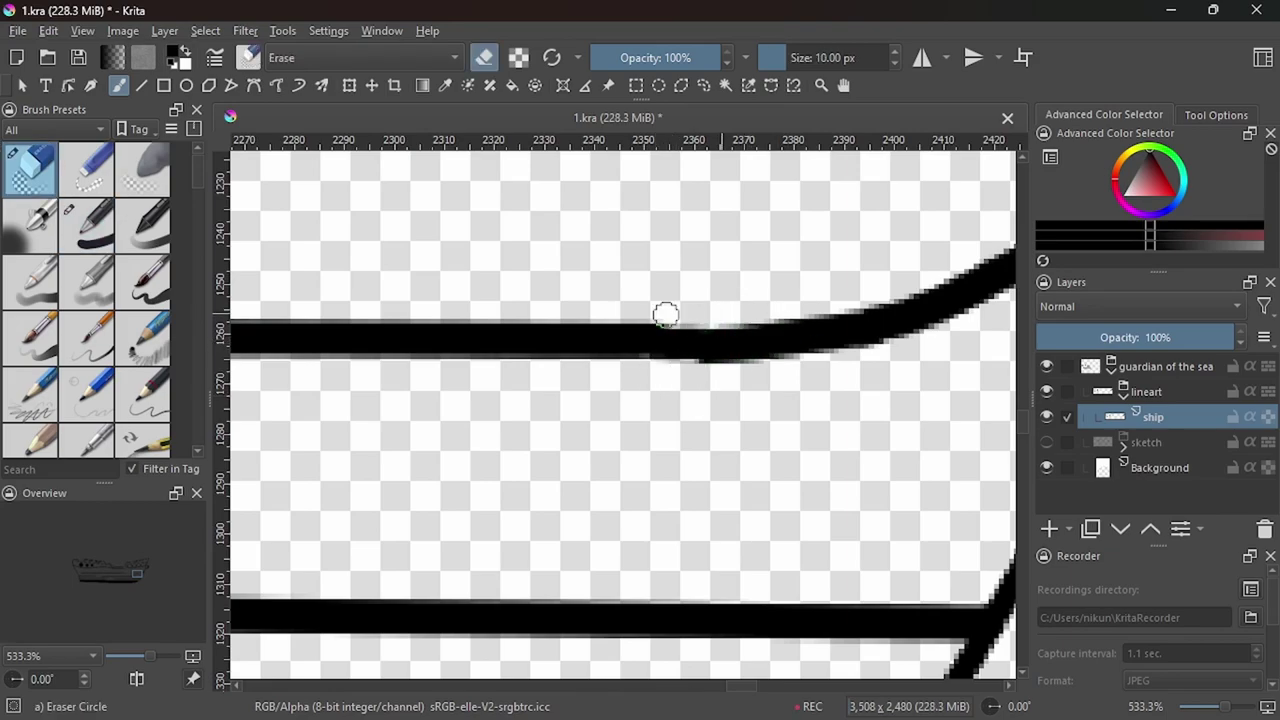
drag(666, 318, 811, 338)
key(/)
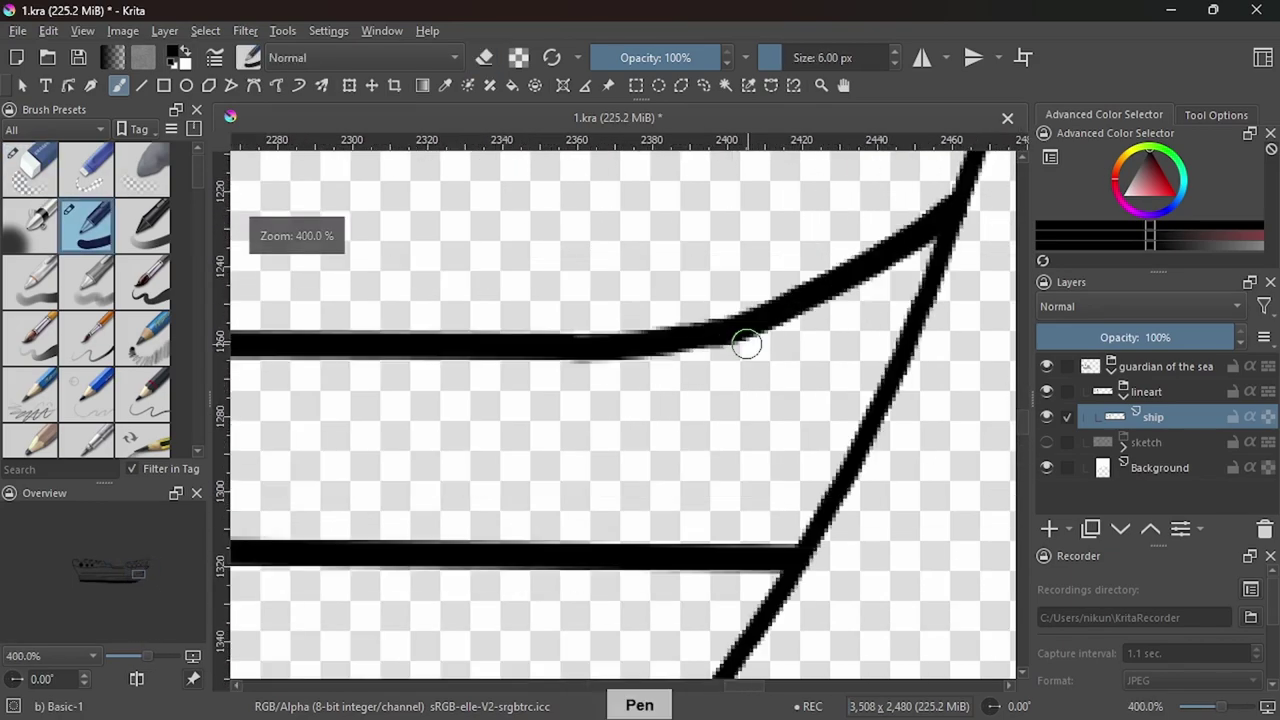
scroll(770, 348, down, 3)
scroll(763, 334, up, 3)
drag(790, 335, 737, 314)
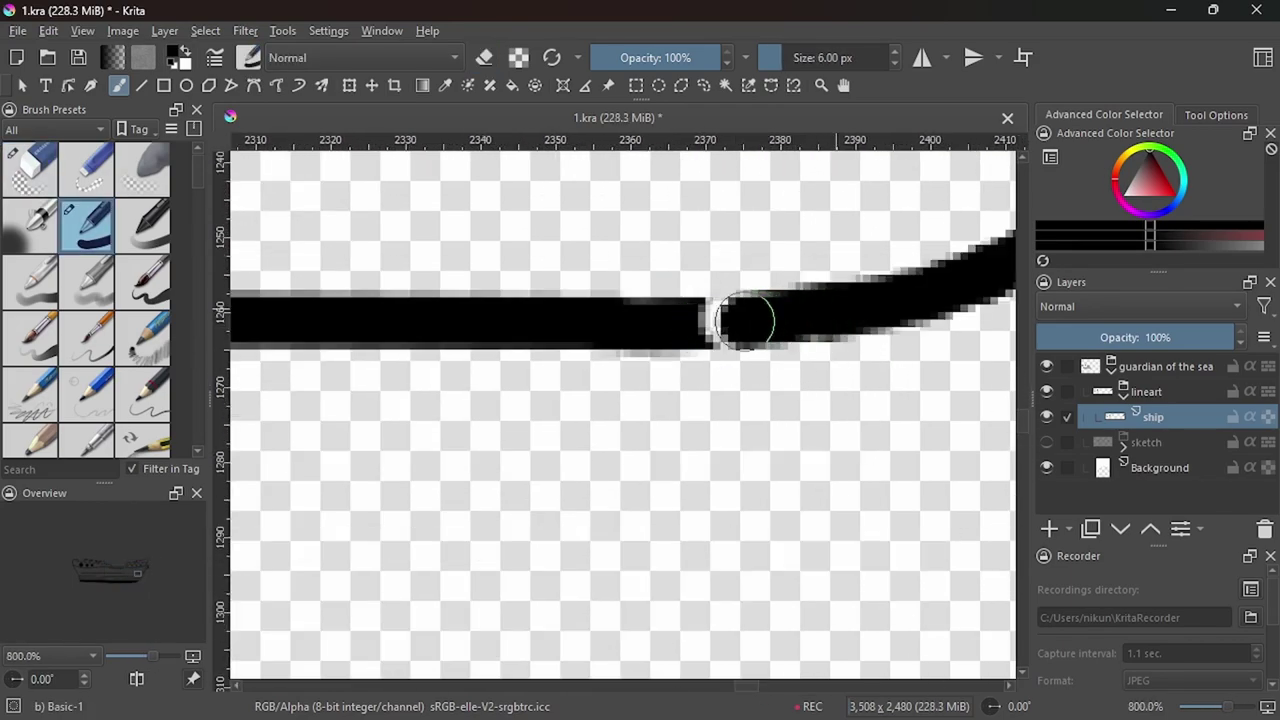
scroll(801, 462, down, 6)
scroll(801, 462, up, 3)
scroll(733, 373, up, 3)
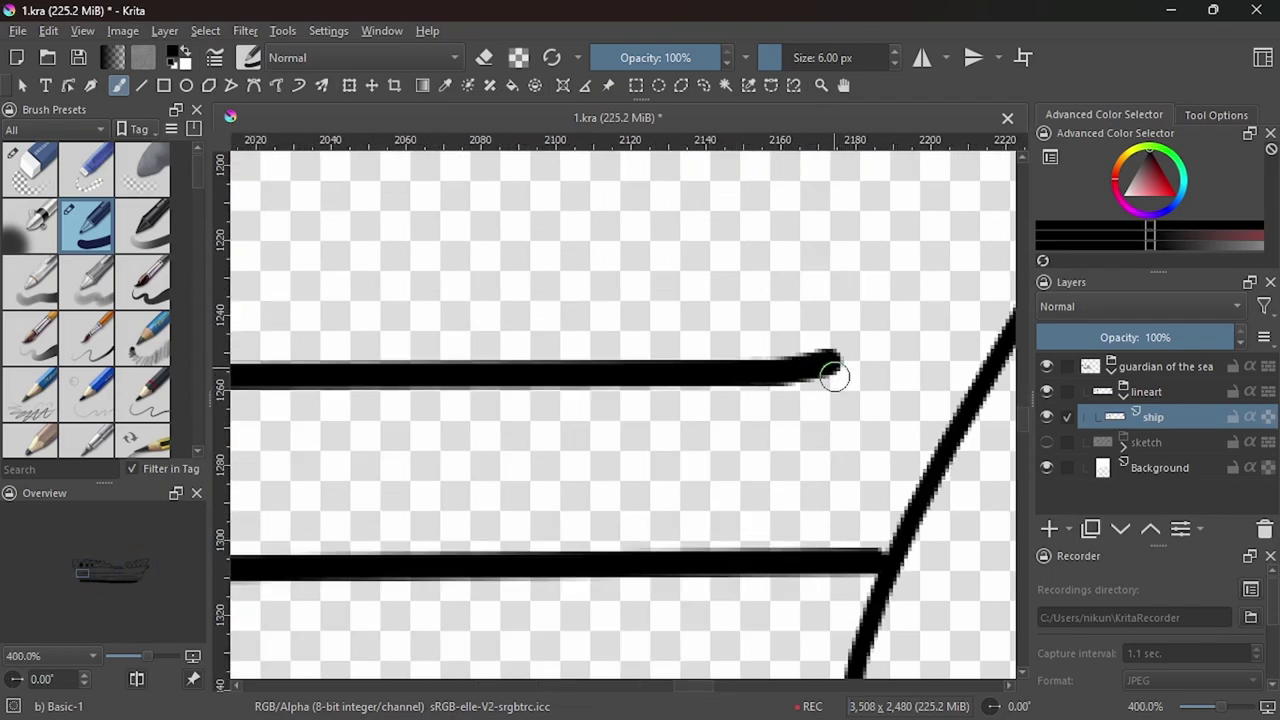
Drop the hooked end and extend the hull line toward the bow outline.
key(ctrl+z)
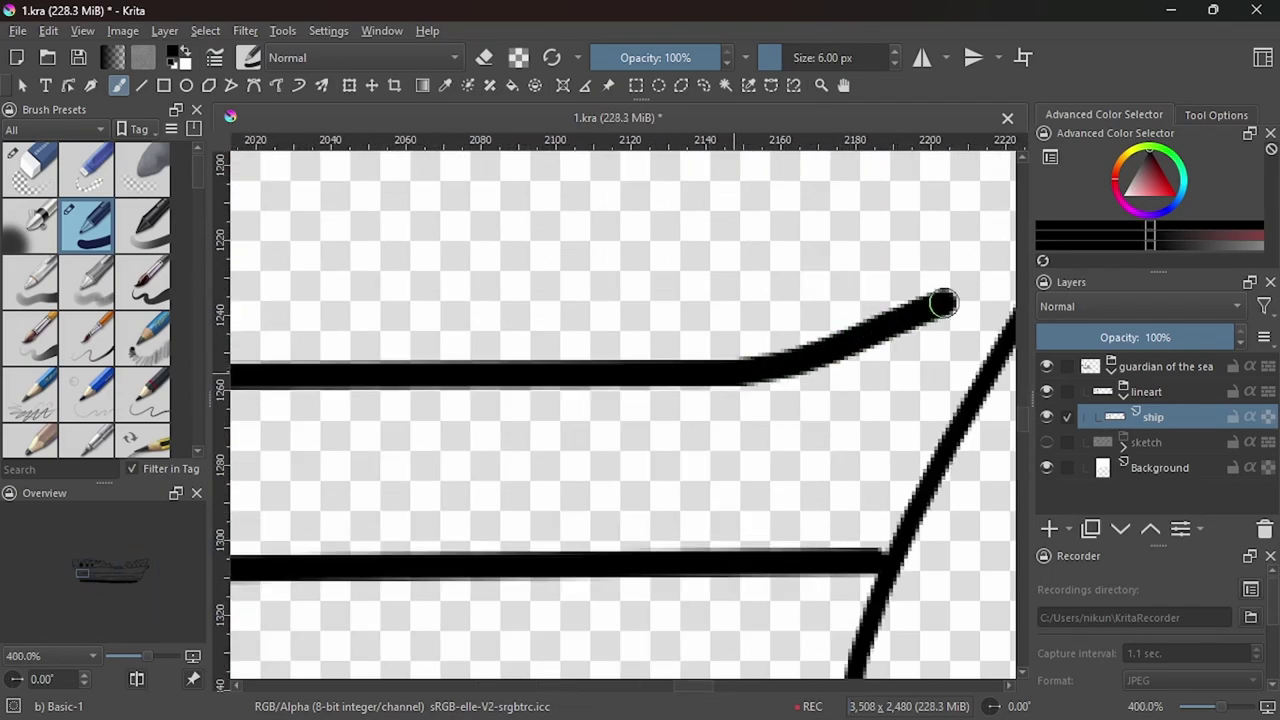
drag(943, 303, 1012, 260)
scroll(857, 286, down, 2)
scroll(857, 286, down, 5)
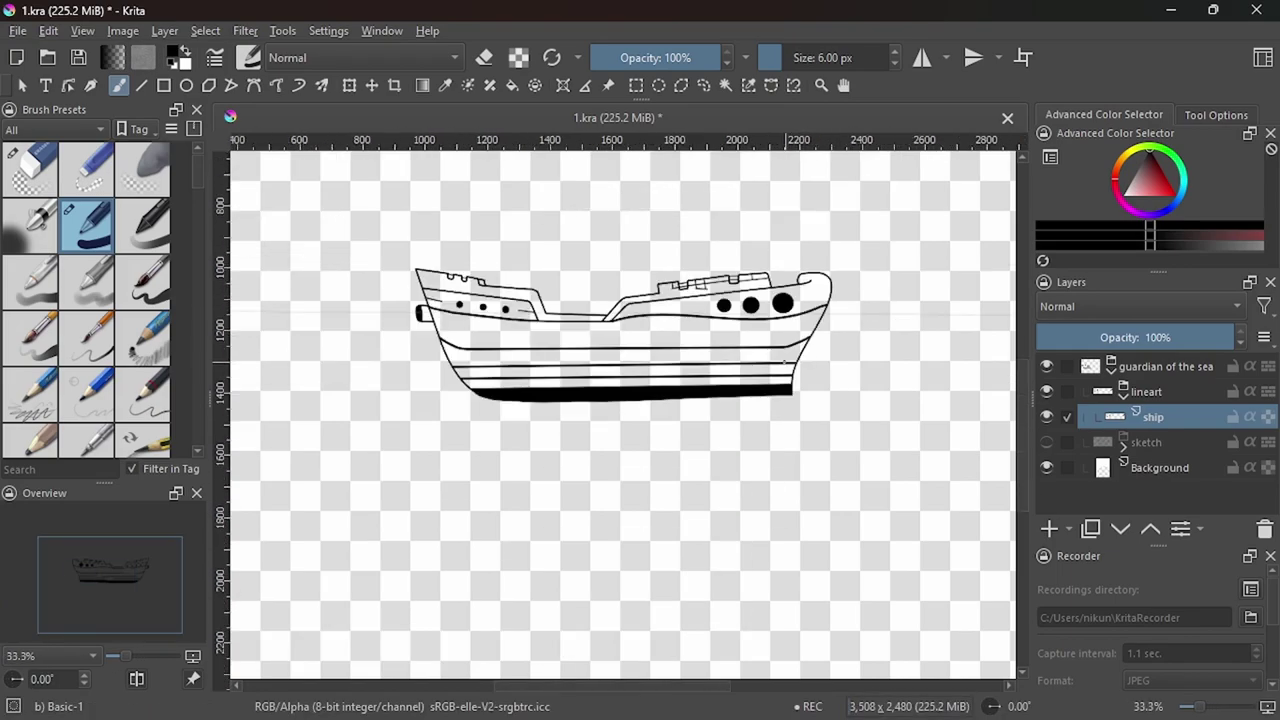
scroll(785, 362, up, 3)
Undo the extension attempts and retry joining the hull line to the bow diagonal freehand.
key(ctrl+z)
scroll(643, 366, up, 3)
scroll(595, 362, up, 3)
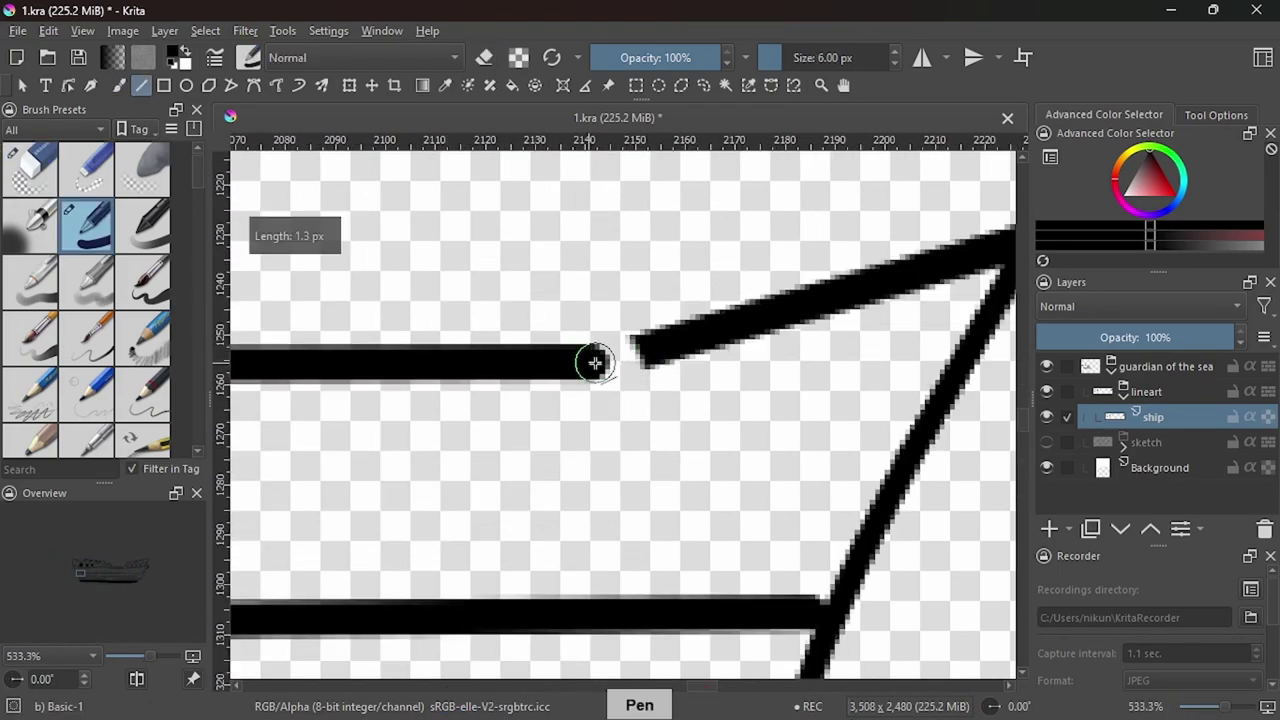
key(ctrl+z)
key(b)
mouse_move(508, 293)
mouse_down()
mouse_move(545, 300)
mouse_move(740, 246)
mouse_up()
key(ctrl+z)
scroll(545, 300, down, 5)
scroll(600, 300, up, 4)
Cycle through the Line tool, eraser and freehand brush while checking the bow joint.
key(v)
key(e)
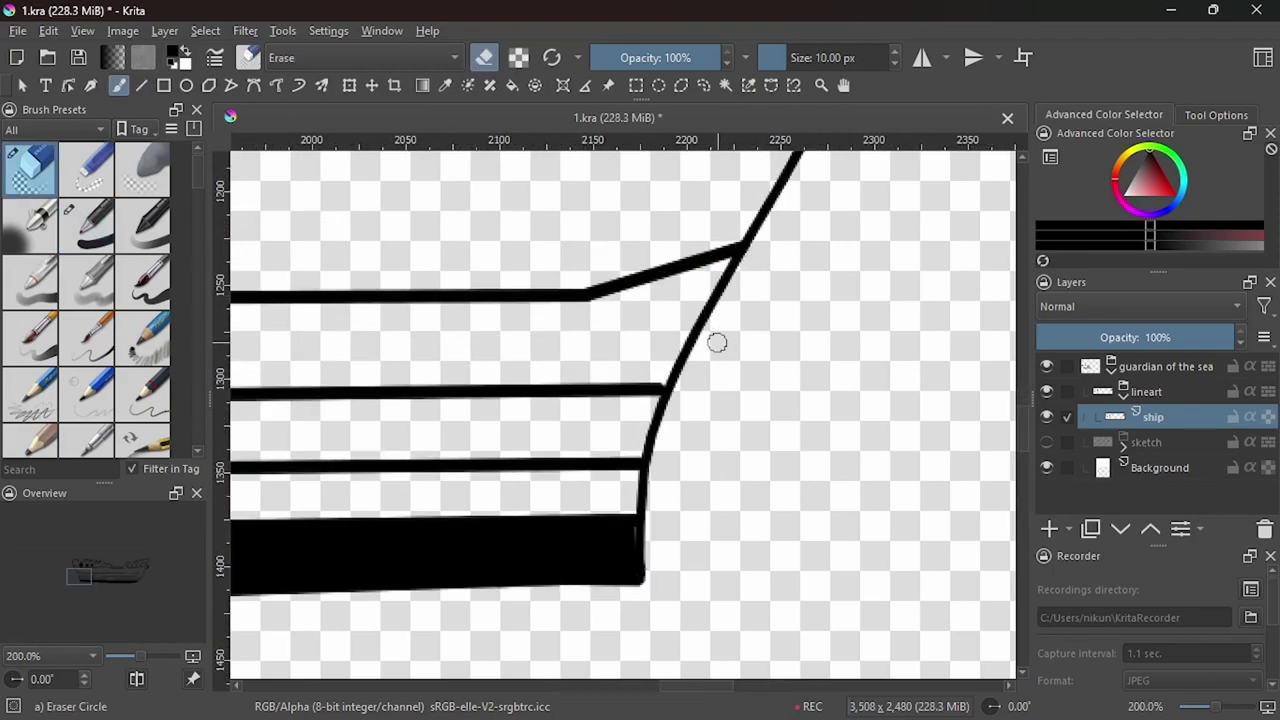
scroll(717, 342, up, 2)
scroll(580, 306, down, 5)
scroll(420, 230, up, 3)
scroll(400, 250, down, 1)
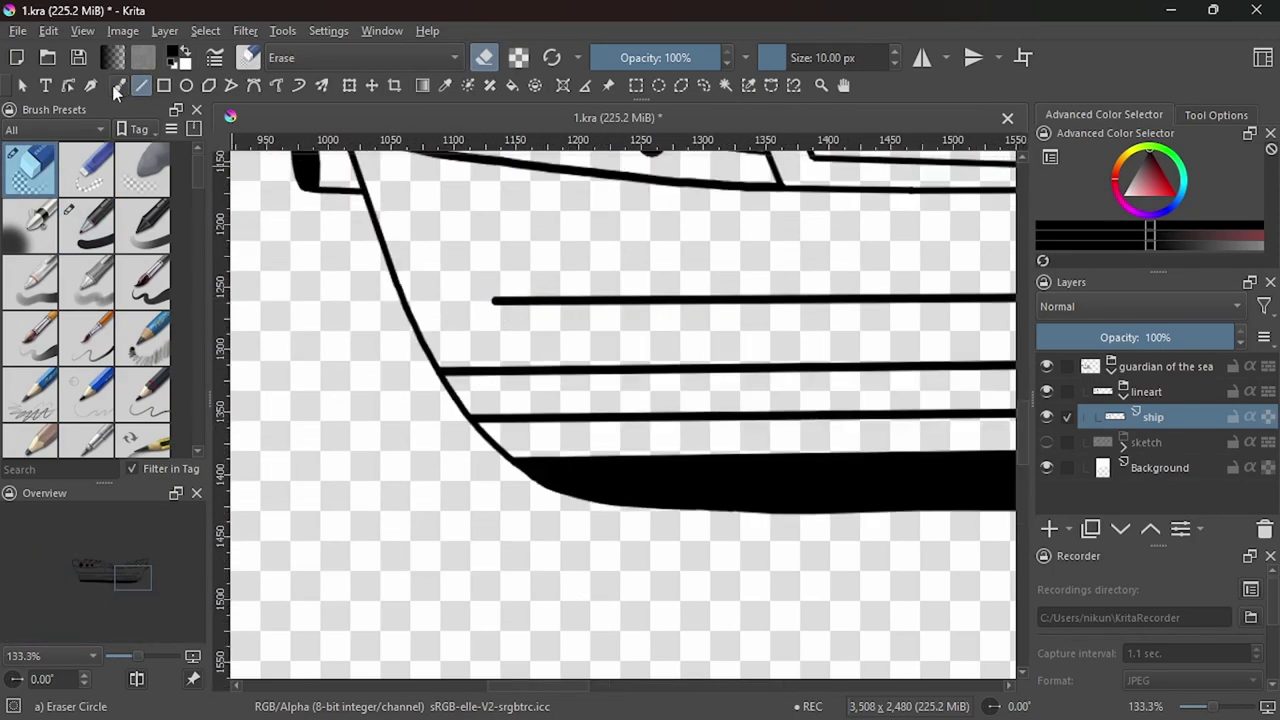
click(118, 85)
scroll(460, 283, up, 2)
scroll(460, 283, up, 2)
scroll(764, 376, down, 4)
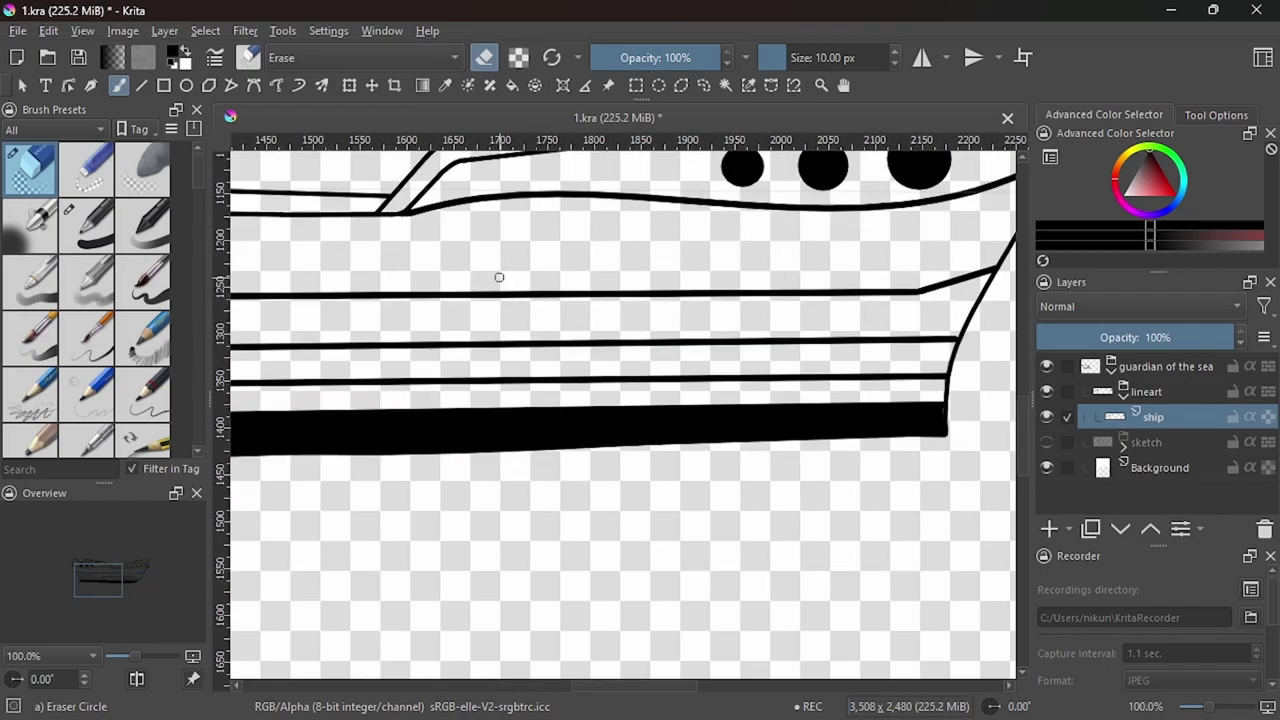
scroll(673, 369, down, 2)
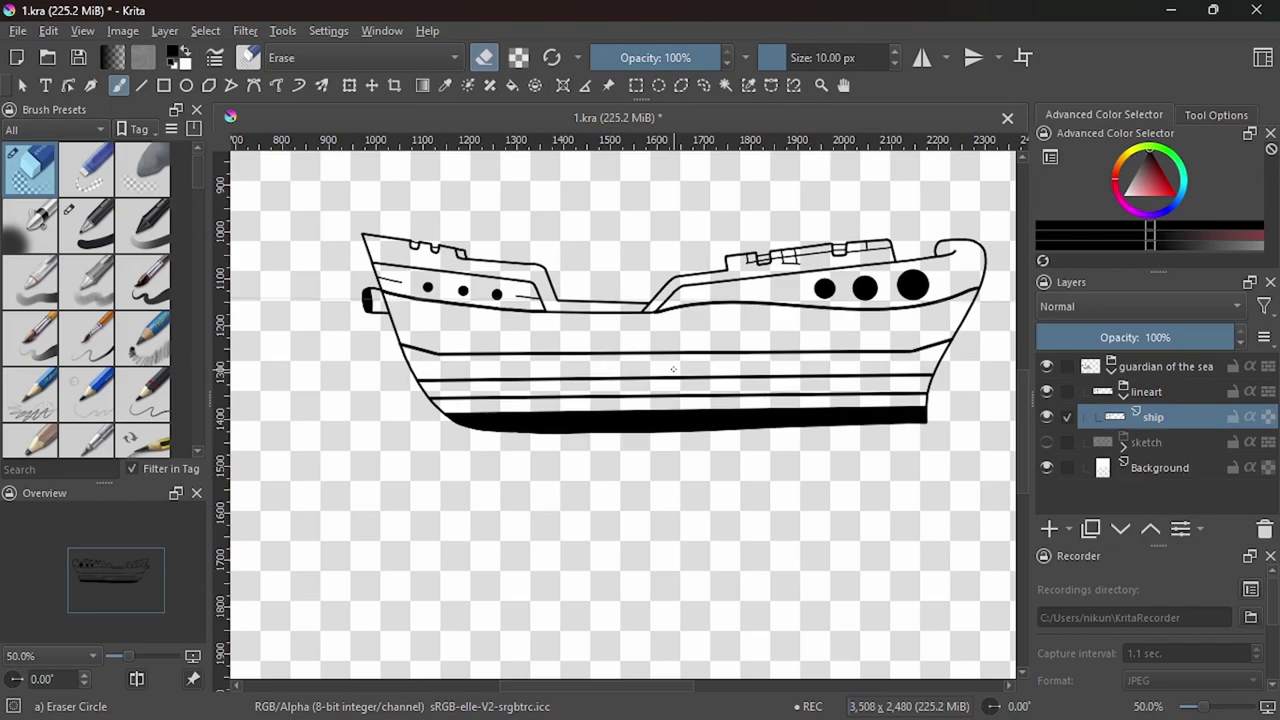
Draw ellipse porthole outlines in a row along the hull, removing a misplaced one.
key(m)
key(e)
mouse_move(336, 321)
mouse_down()
mouse_move(360, 345)
mouse_move(426, 345)
mouse_up()
mouse_move(528, 322)
mouse_down()
mouse_move(552, 346)
mouse_move(620, 347)
mouse_up()
mouse_move(661, 319)
mouse_down()
mouse_move(691, 348)
mouse_move(815, 348)
mouse_up()
key(ctrl+z)
Fill each porthole circle solid black with an enlarged freehand brush.
key(b)
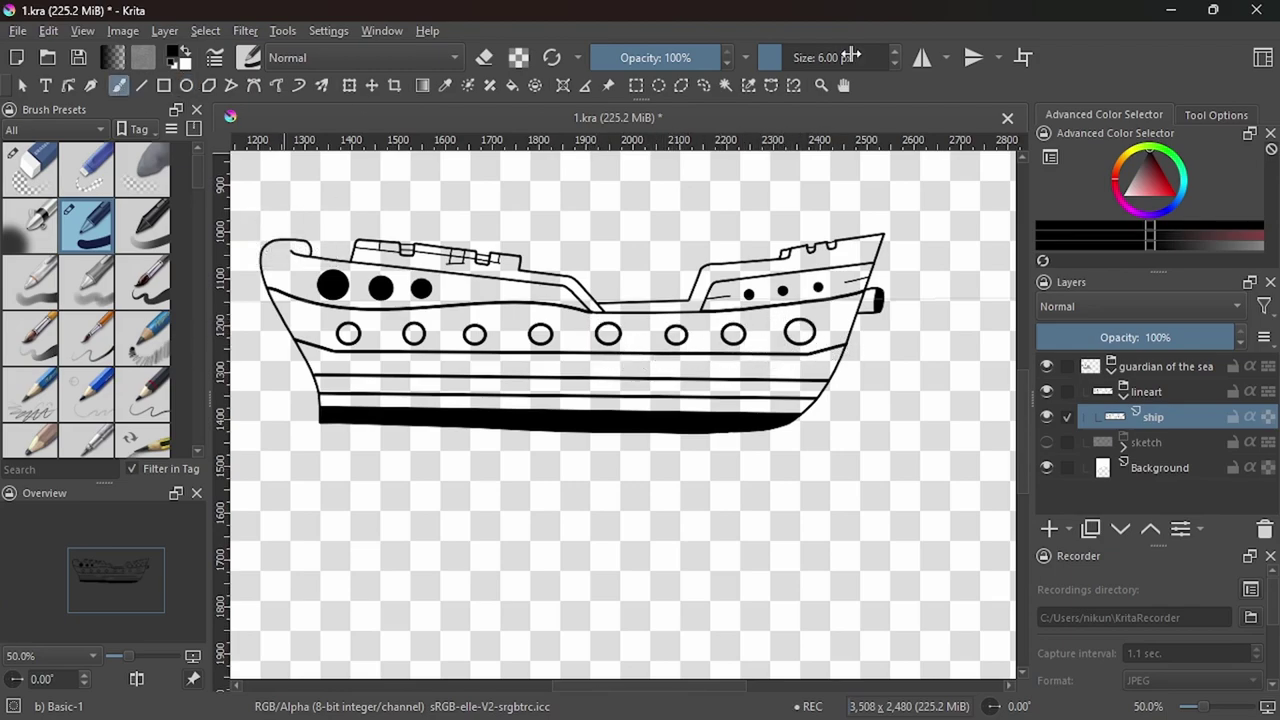
key(bracketright)
key(bracketright)
key(bracketright)
scroll(761, 345, up, 5)
drag(598, 328, 747, 375)
drag(566, 345, 600, 360)
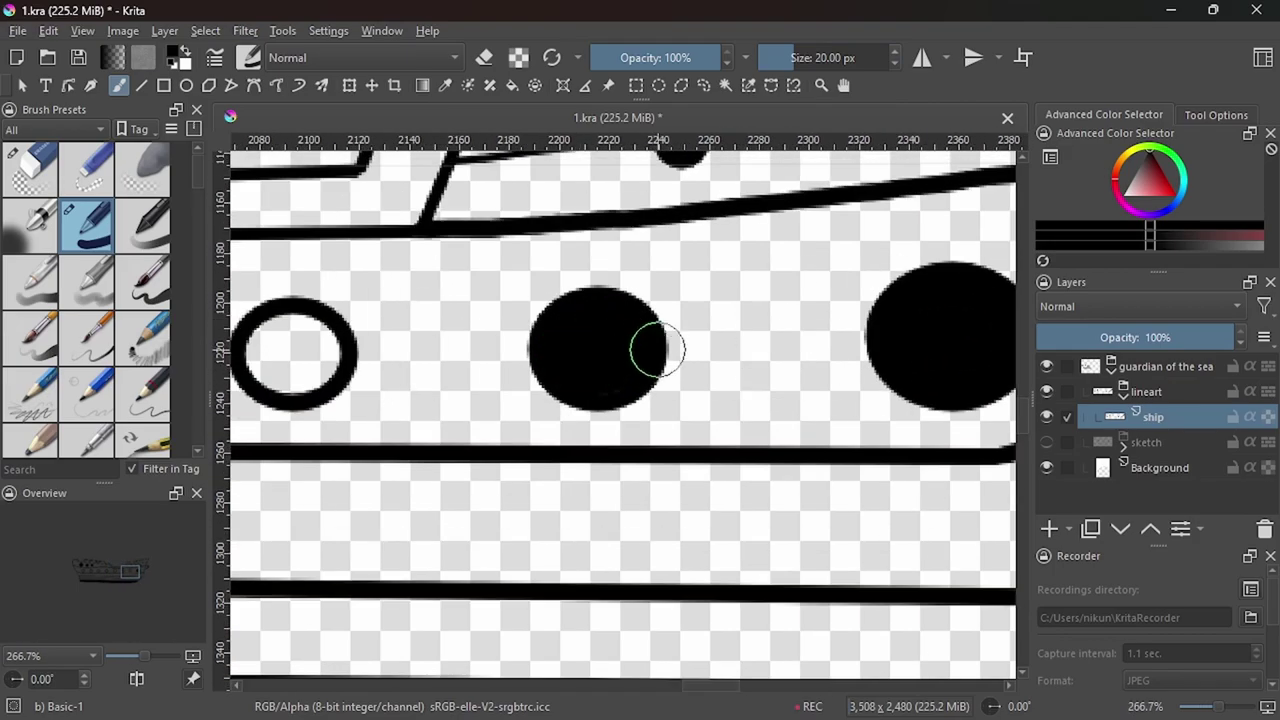
scroll(657, 343, down, 3)
drag(520, 380, 528, 391)
scroll(528, 391, down, 3)
click(590, 365)
scroll(590, 365, down, 3)
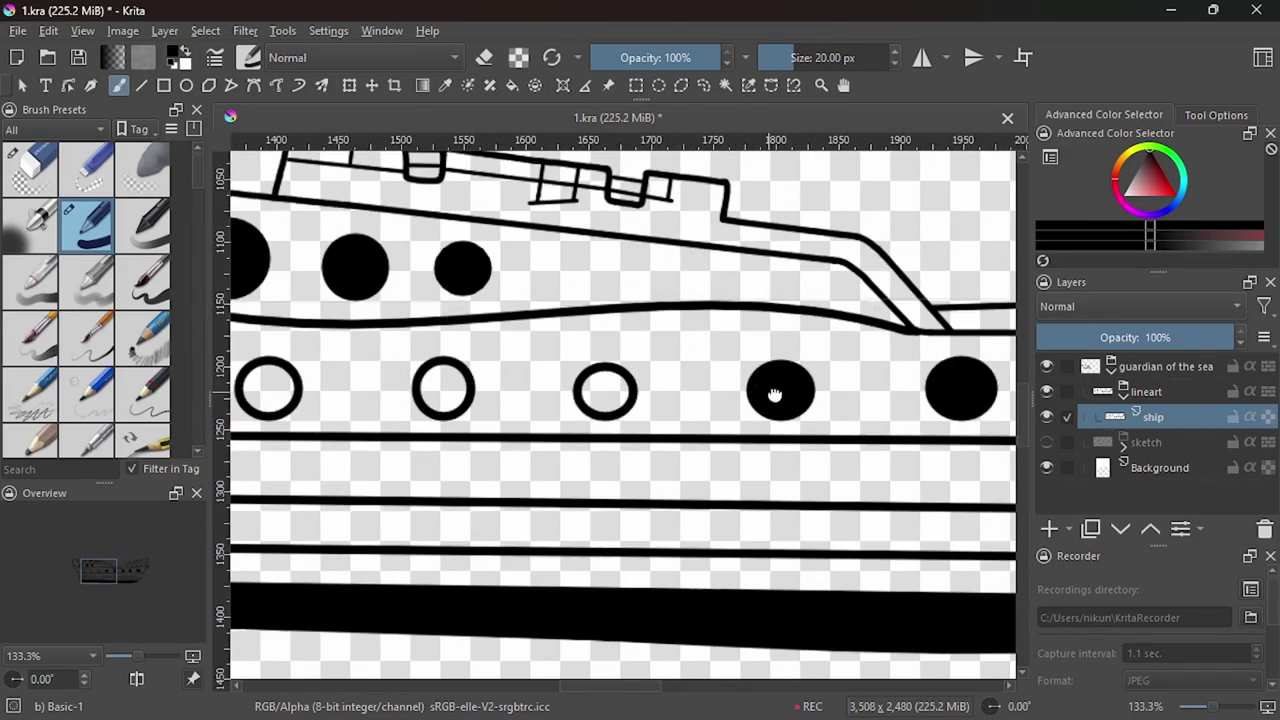
drag(640, 355, 660, 366)
drag(480, 350, 525, 383)
Review the porthole row and save the drawing.
scroll(490, 356, down, 2)
scroll(569, 371, up, 4)
scroll(520, 380, down, 6)
scroll(562, 375, down, 1)
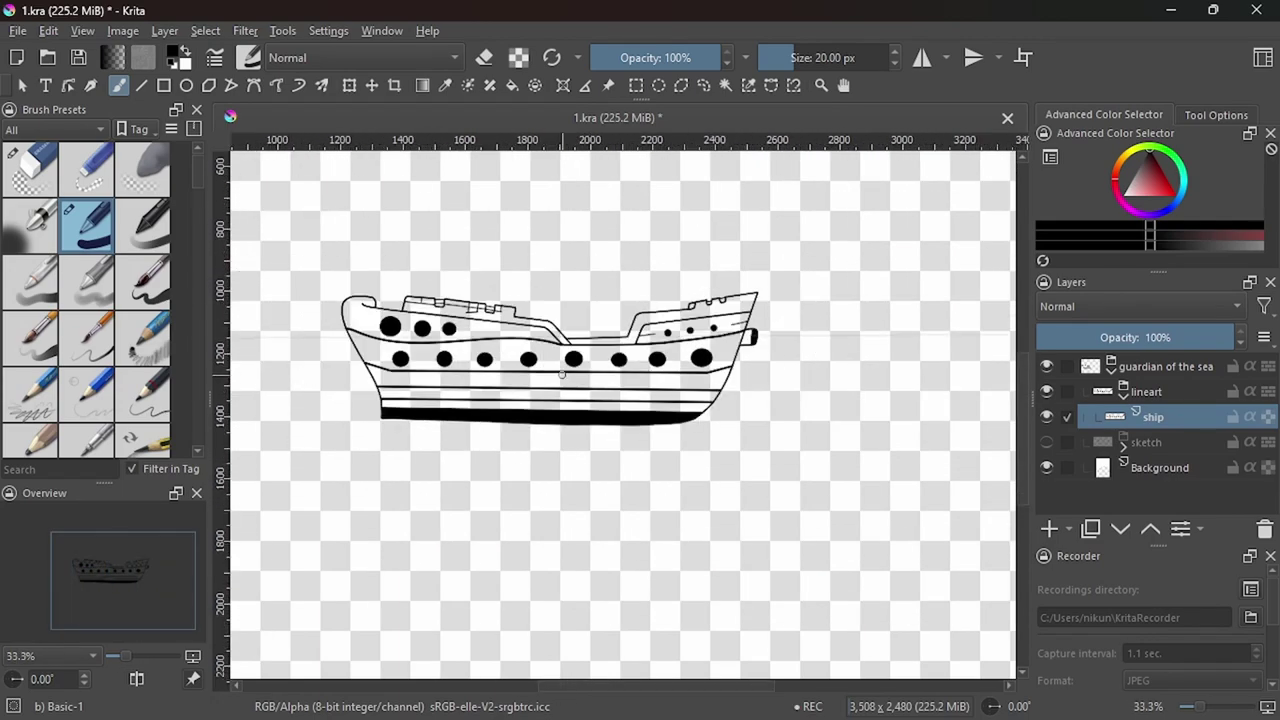
scroll(562, 375, down, 1)
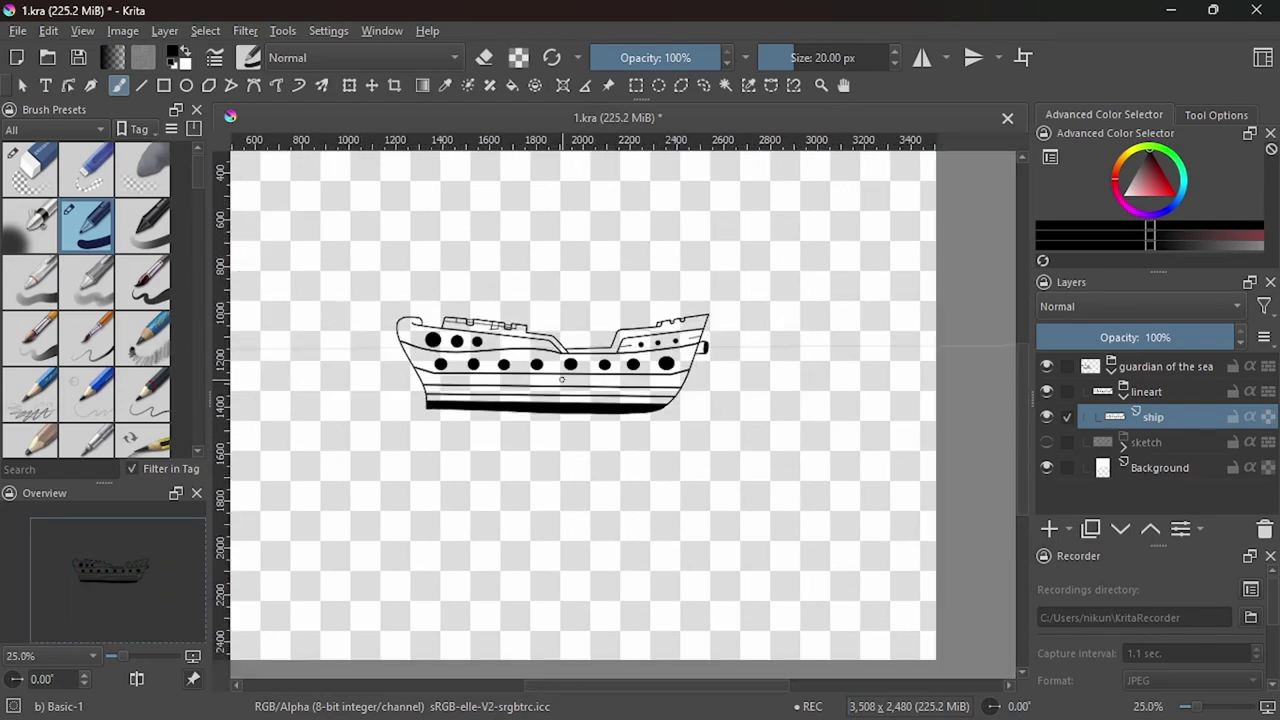
key(ctrl+s)
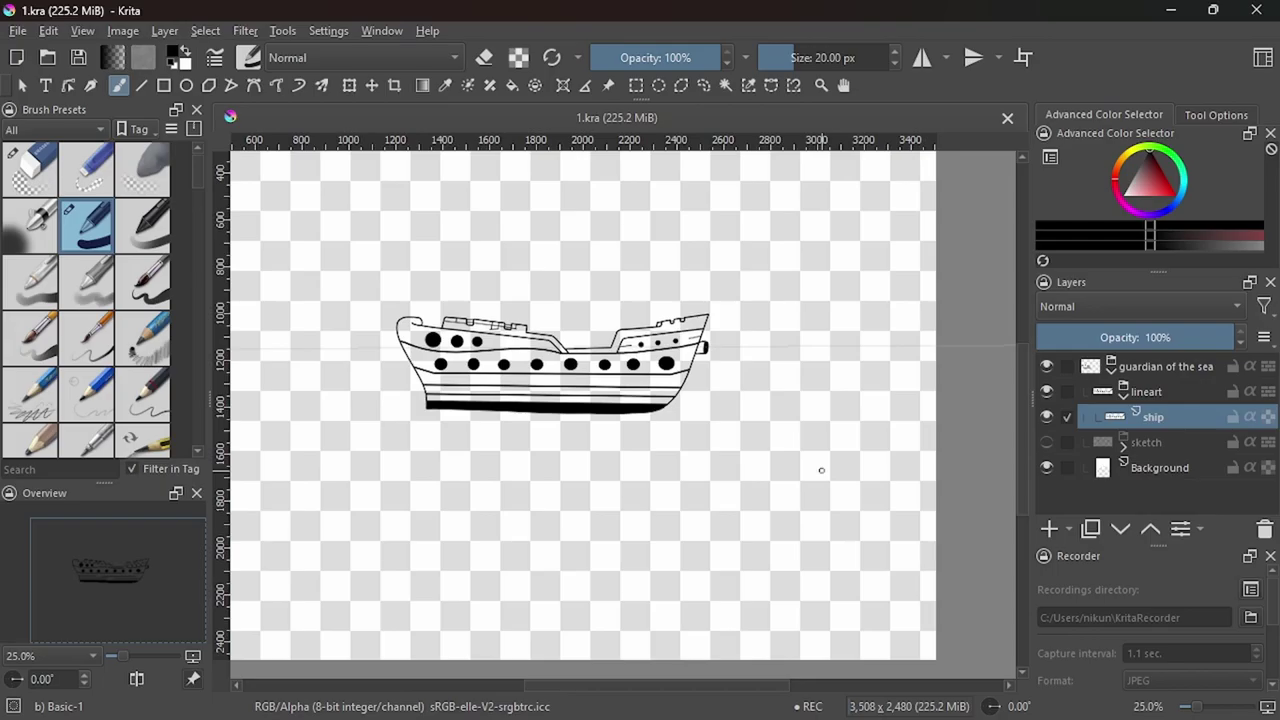
Toggle the sketch layer off to review the hull's portholes, stripes and keel alone, enlarging the brush.
scroll(1018, 672, up, 2)
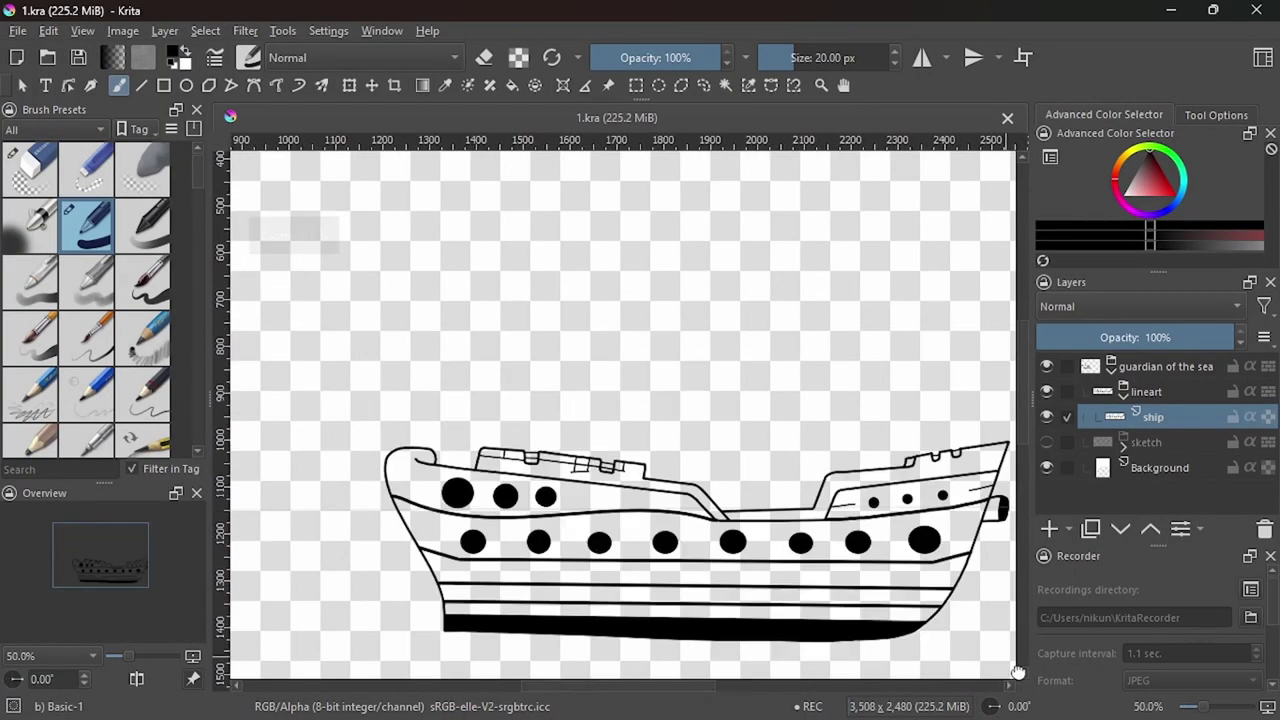
scroll(1018, 672, down, 3)
click(1046, 442)
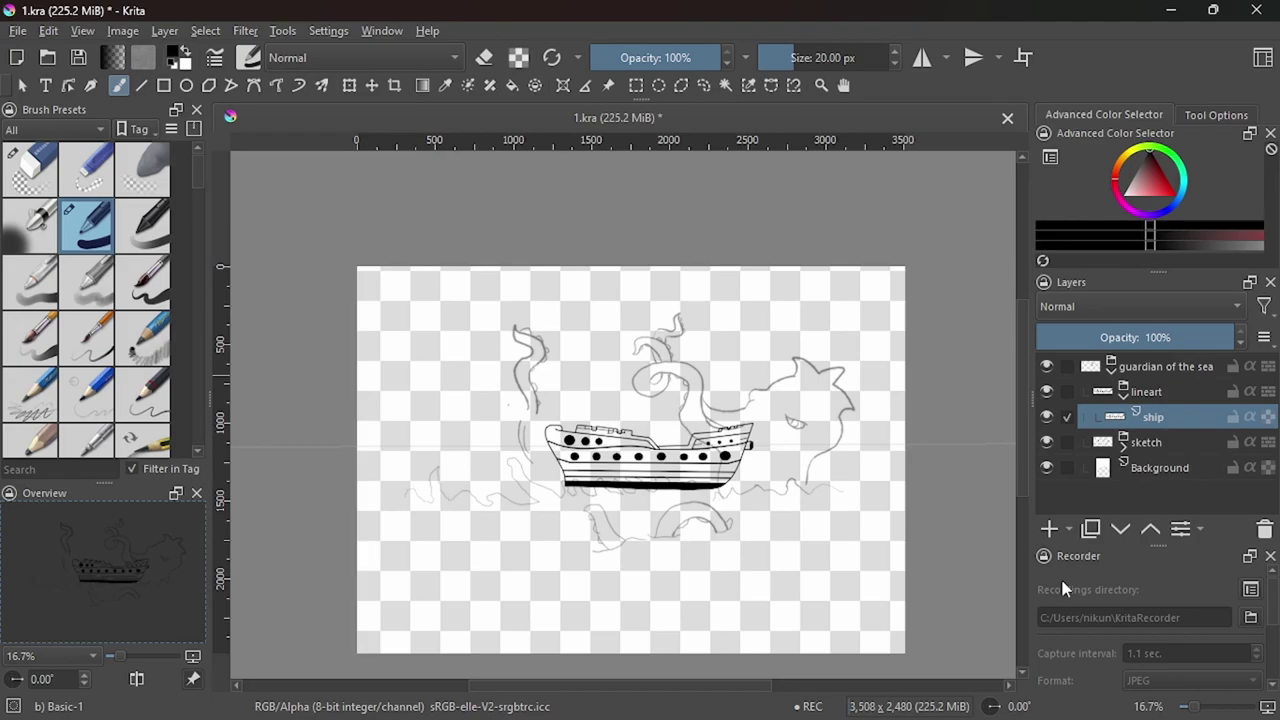
mouse_move(197, 186)
mouse_down()
mouse_move(200, 263)
mouse_move(197, 186)
mouse_up()
key(ctrl+z)
scroll(767, 474, up, 3)
key(bracketright)
key(bracketright)
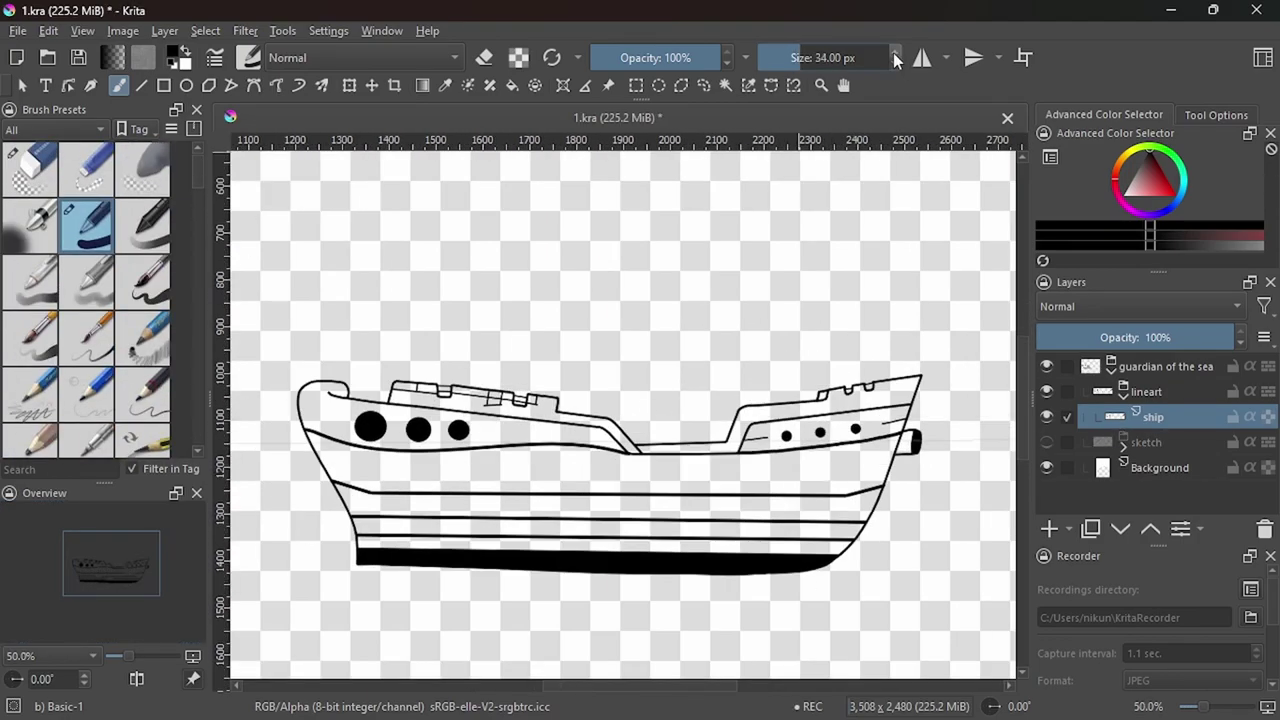
key(bracketright)
key(bracketright)
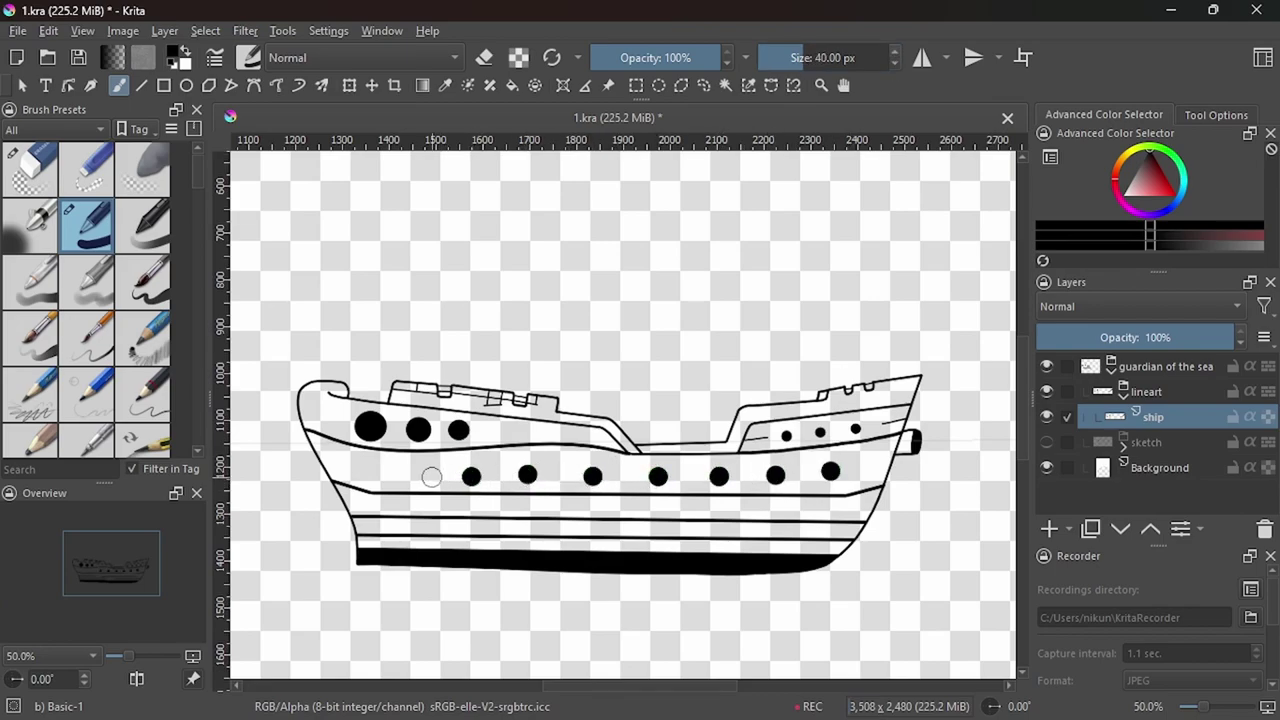
scroll(672, 503, down, 2)
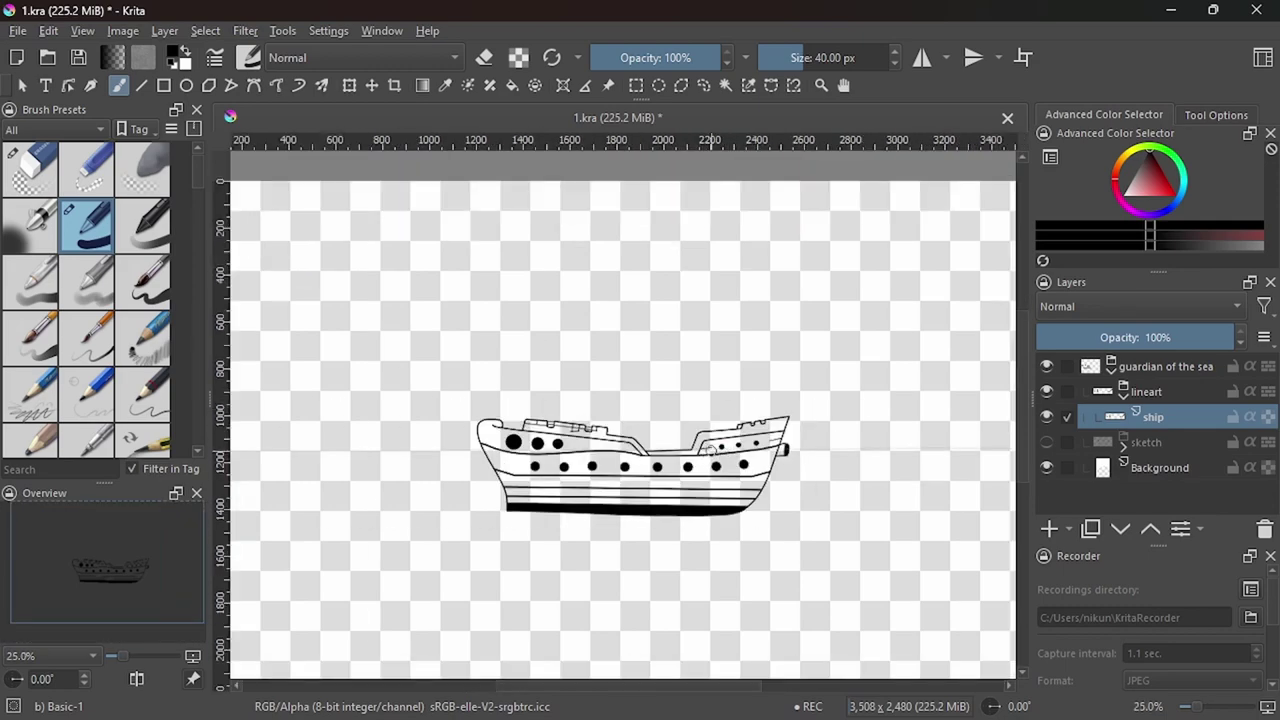
scroll(710, 450, up, 2)
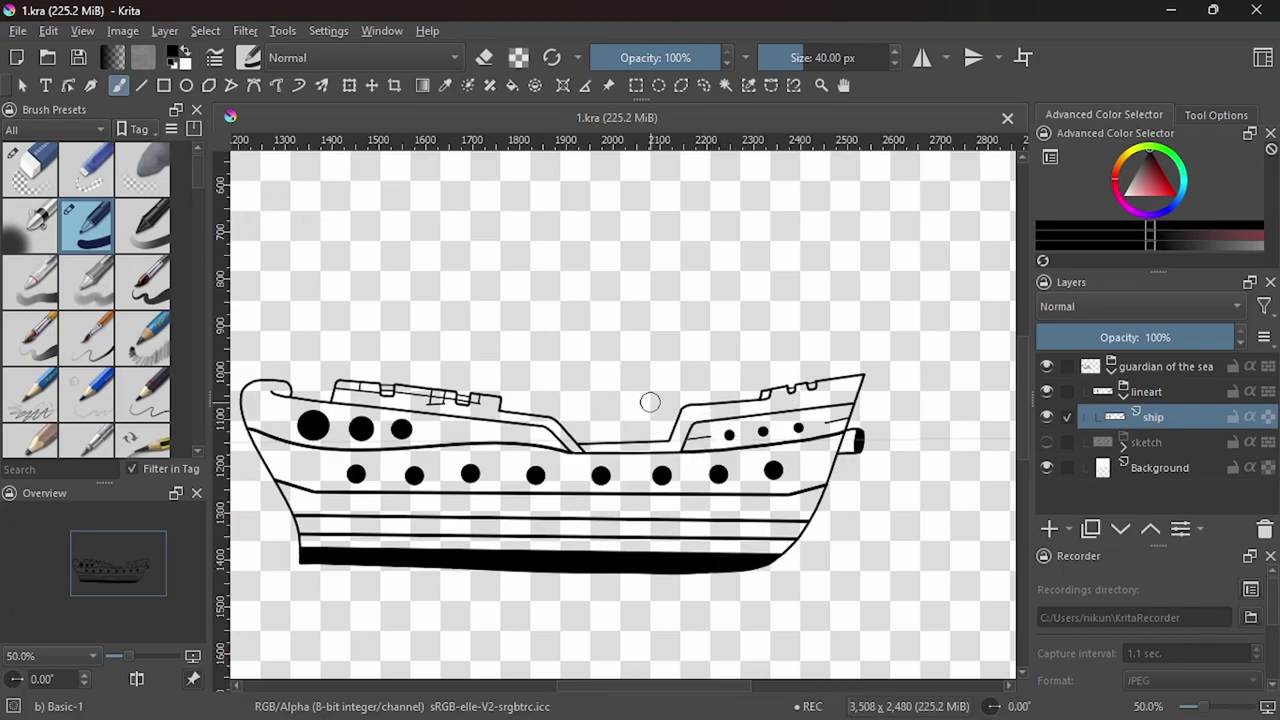
Save a copy of the drawing as 1.1.kra.
key(ctrl+shift+s)
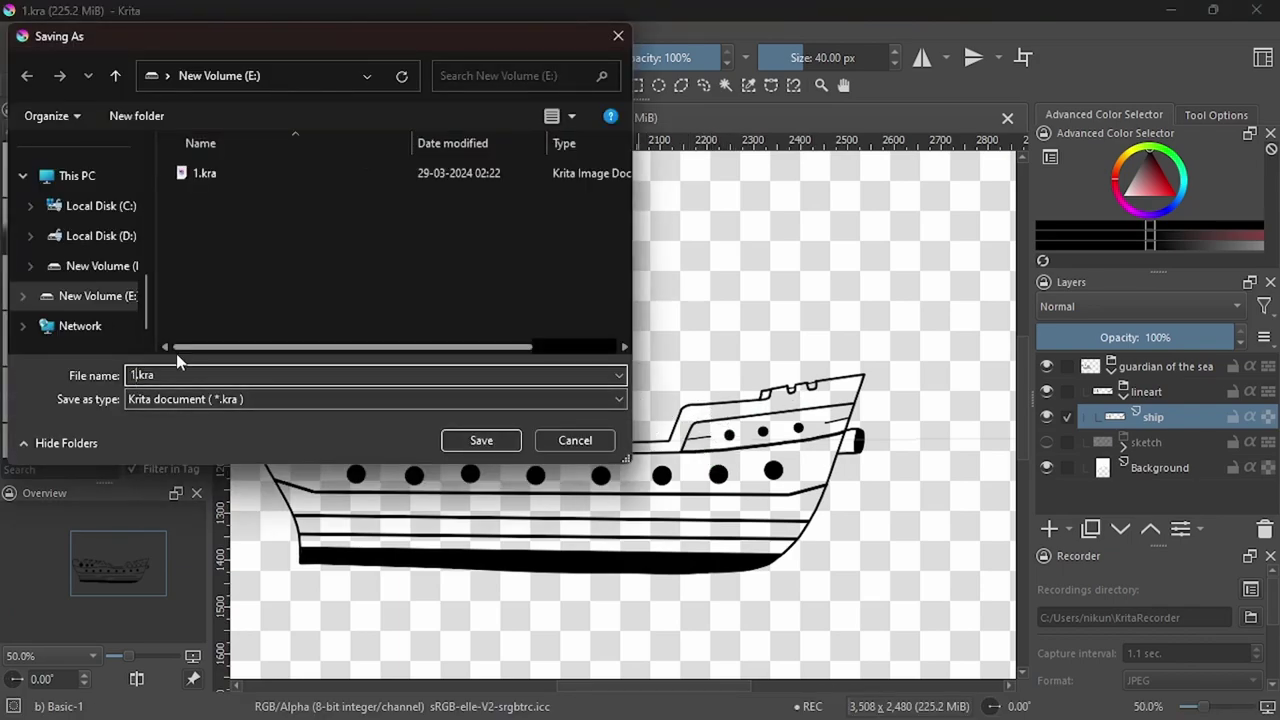
text(1)
key(Return)
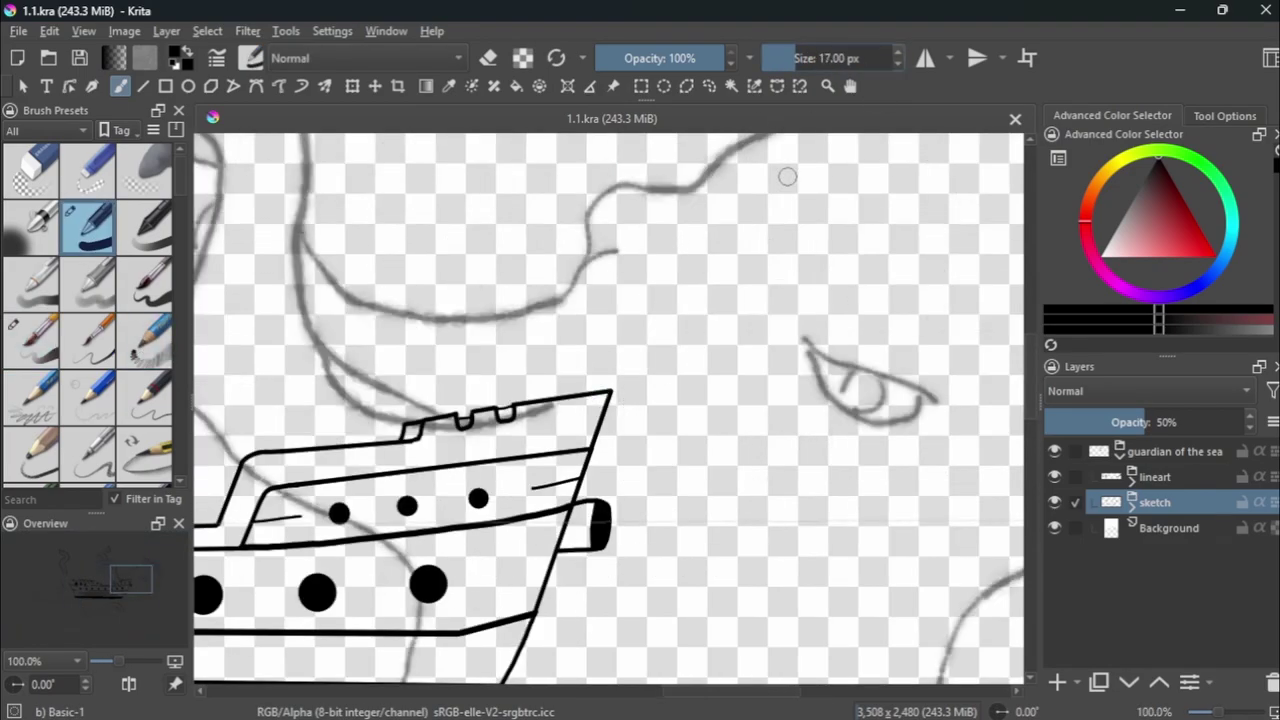
Set the brush to a fine 4 px width and hide the water sketch layer.
scroll(895, 62, down, 5)
scroll(895, 62, up, 1)
key(plus)
key(plus)
key(plus)
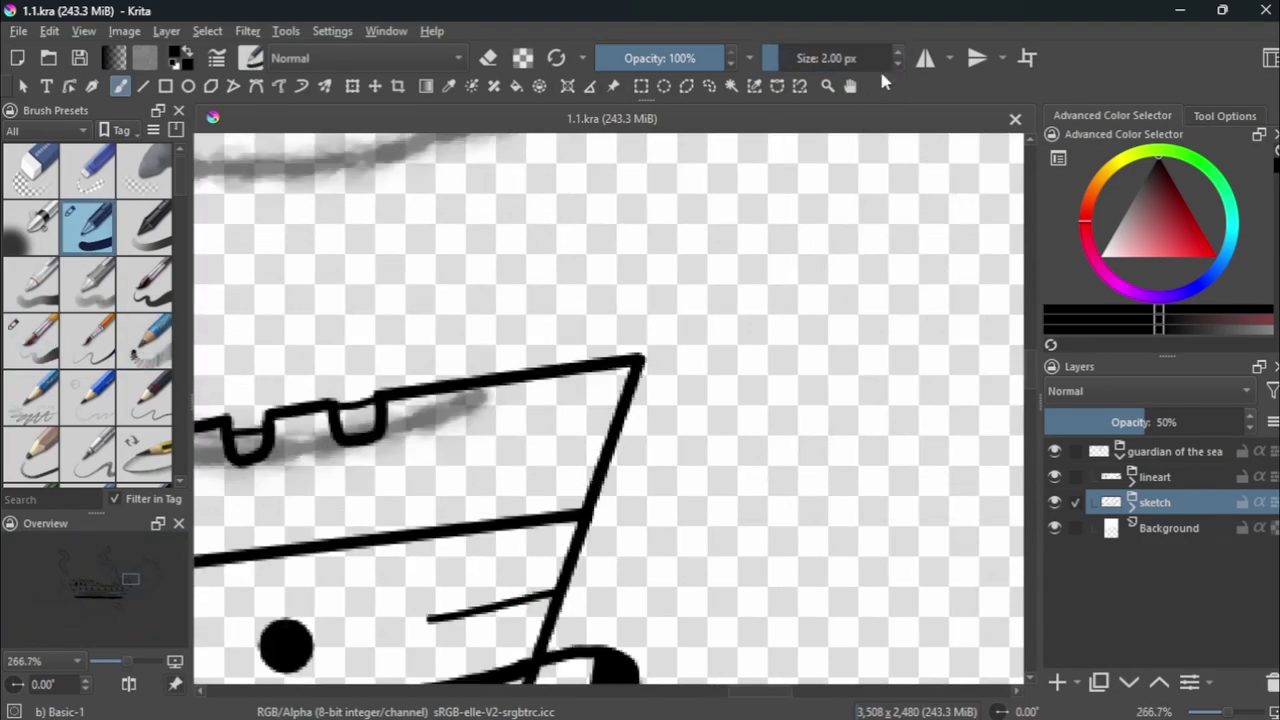
scroll(900, 62, up, 1)
key(minus)
key(minus)
key(minus)
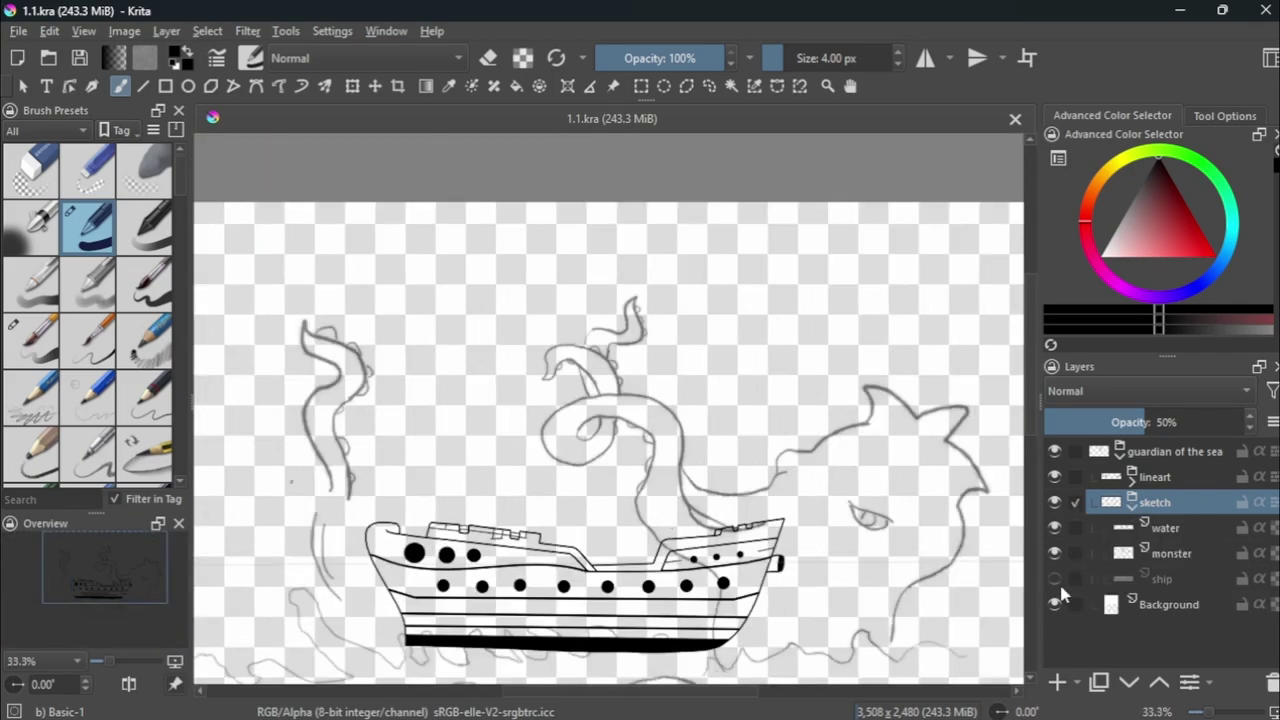
click(1054, 527)
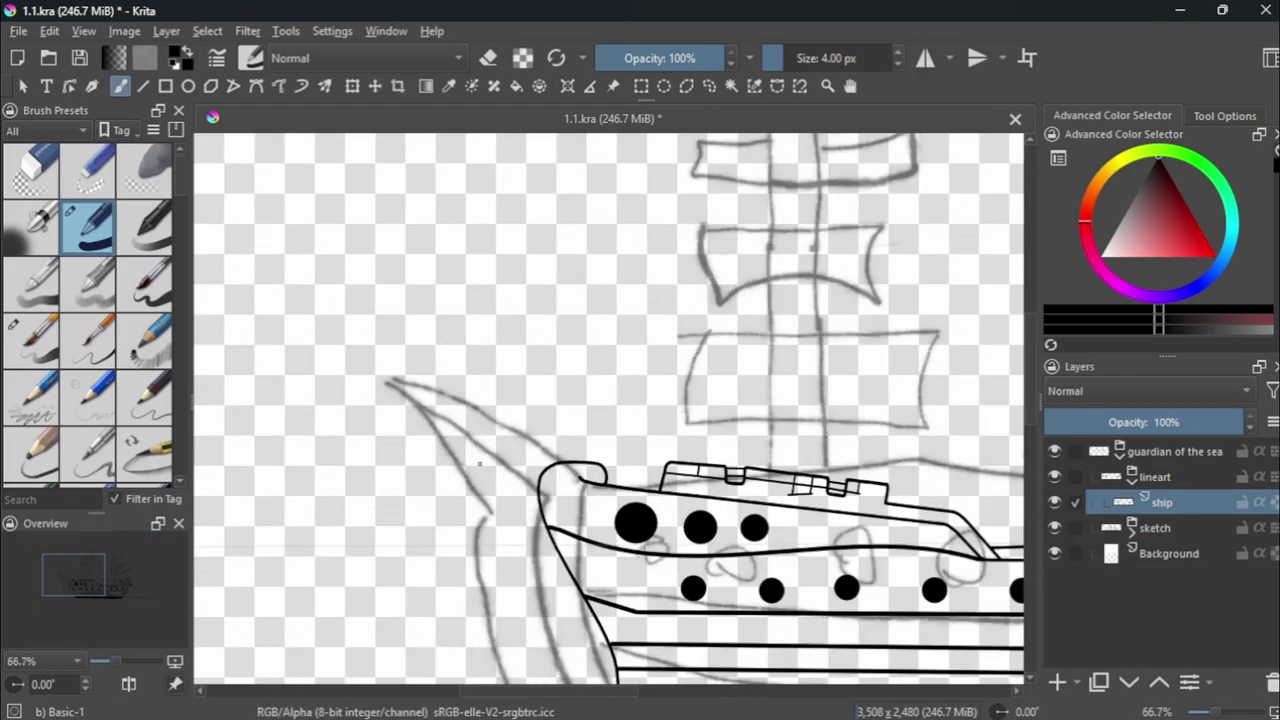
Remove the stray hook, mirror the canvas and draw a guide line along the bow.
scroll(548, 548, up, 2)
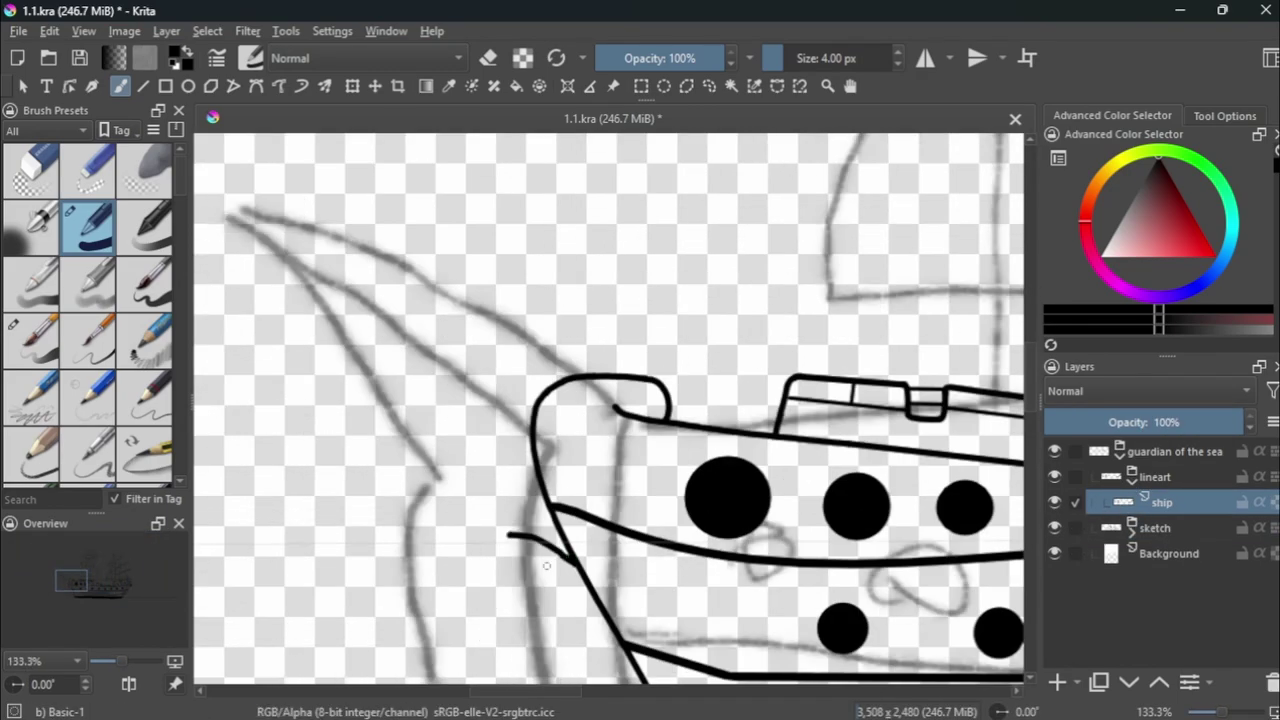
key(ctrl+z)
key(m)
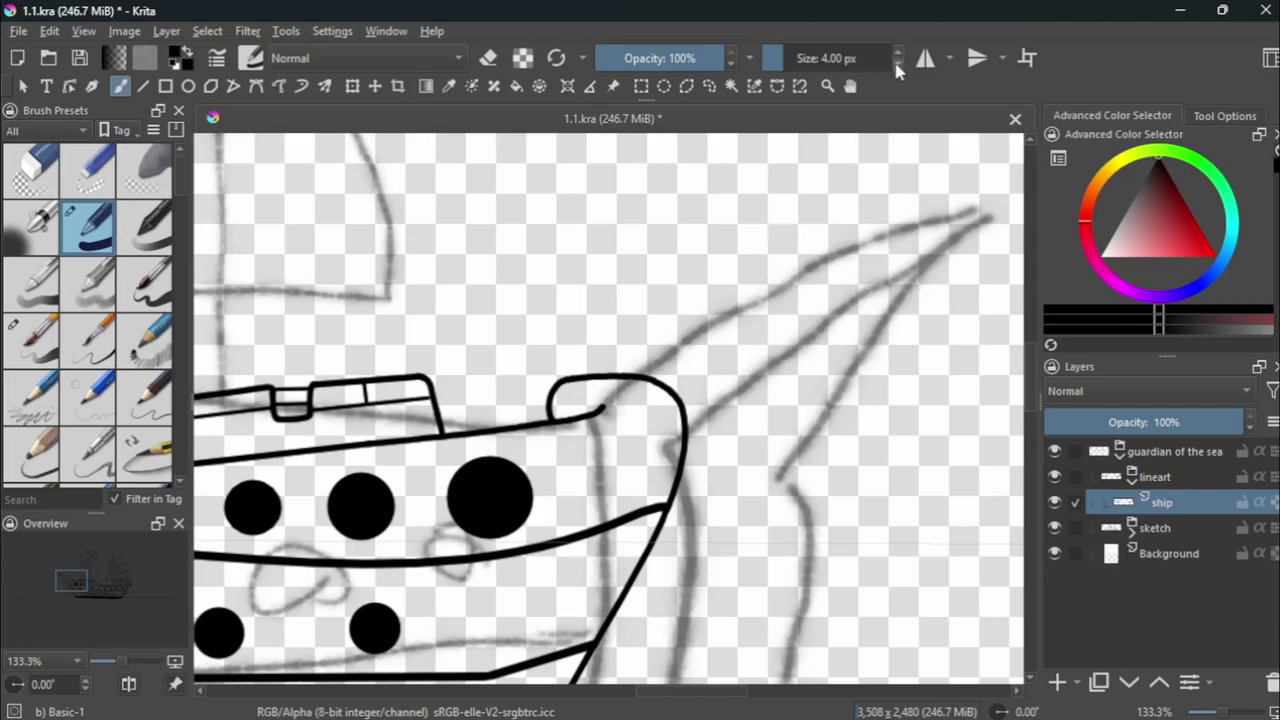
drag(524, 468, 680, 428)
scroll(640, 470, down, 1)
scroll(610, 423, up, 1)
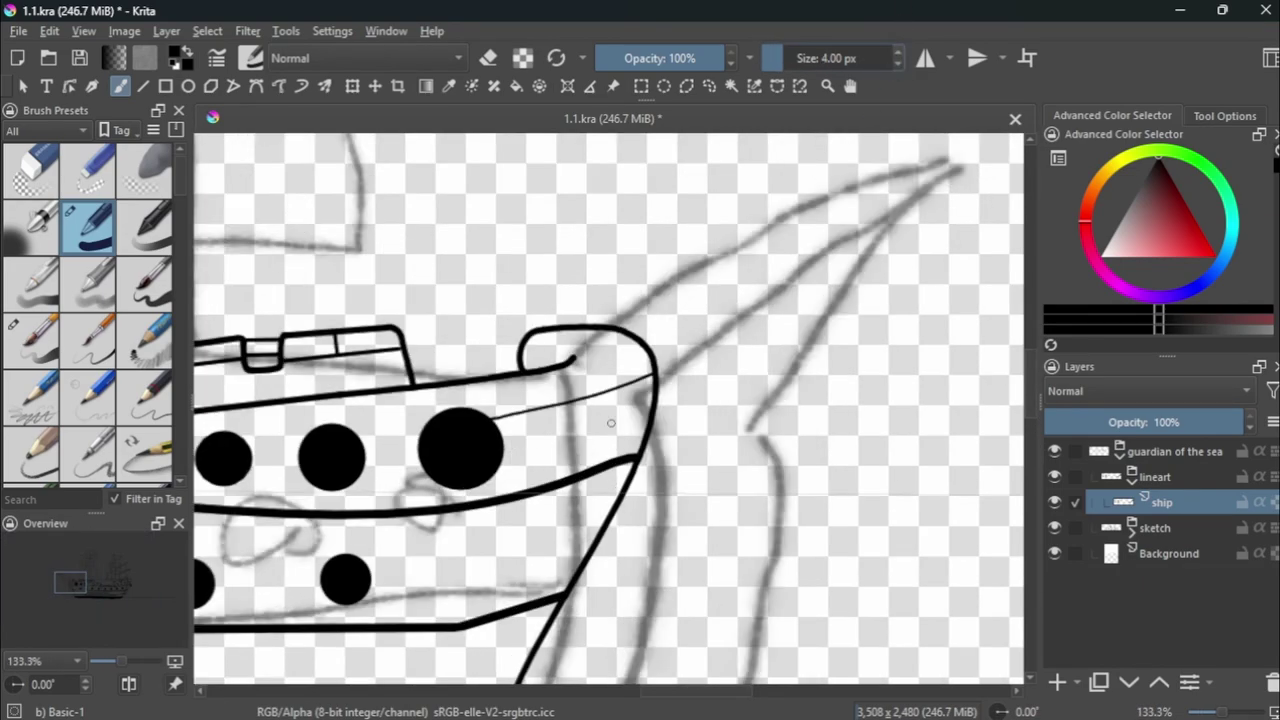
mouse_move(626, 499)
mouse_down()
mouse_move(770, 368)
mouse_move(686, 434)
mouse_move(845, 345)
mouse_up()
key(ctrl+z)
Erase the overlapping parts of the lower bow stroke.
scroll(600, 545, up, 6)
scroll(709, 363, down, 3)
scroll(709, 363, down, 2)
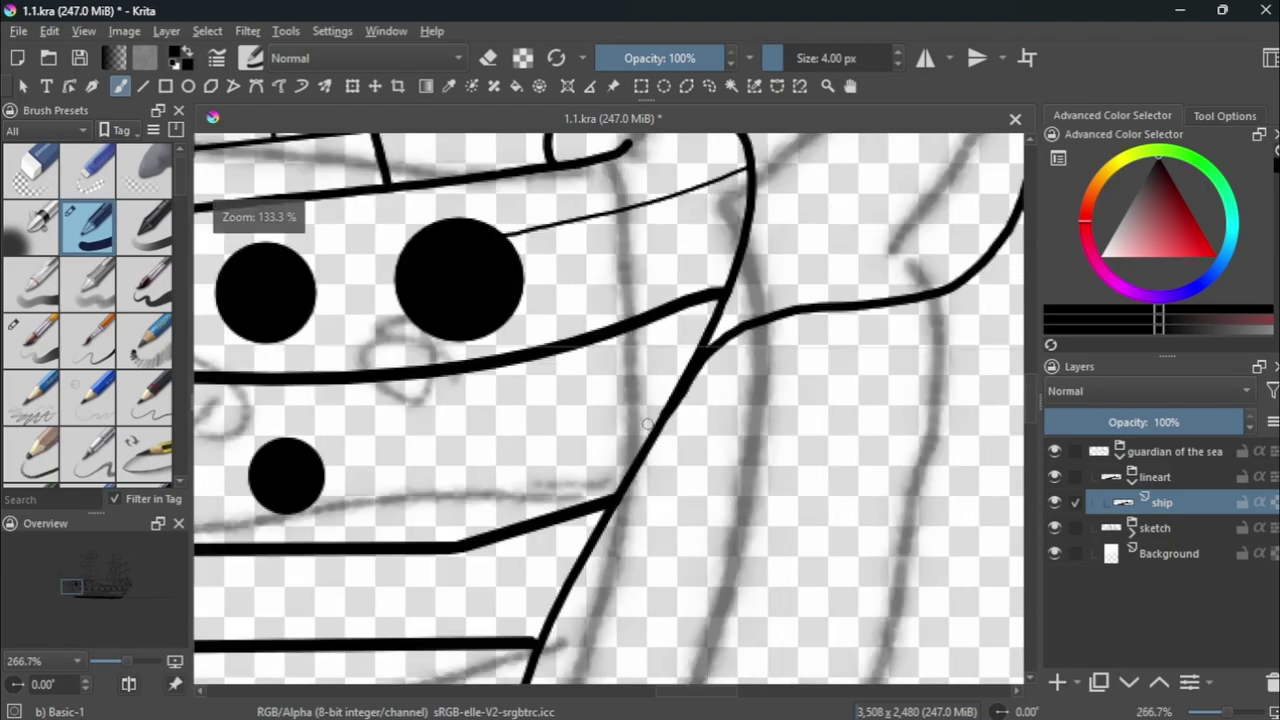
scroll(709, 363, down, 2)
drag(825, 58, 790, 58)
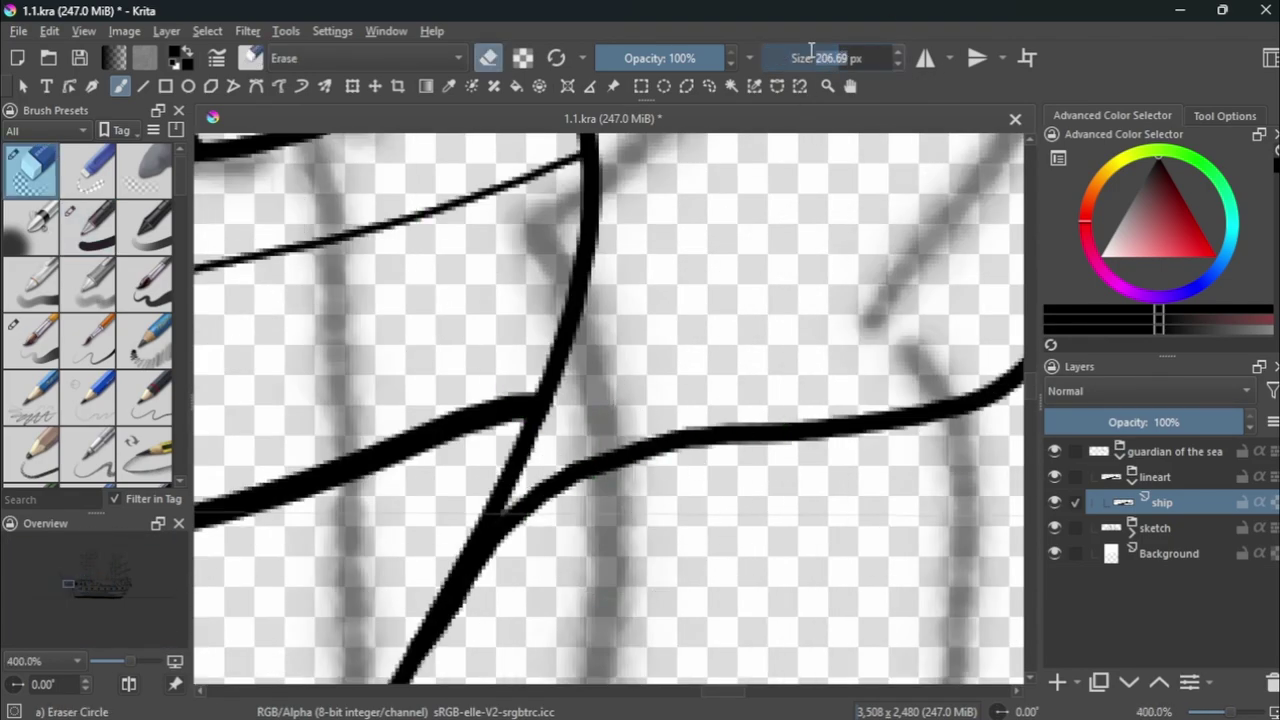
drag(588, 472, 680, 438)
key(slash)
Draw the curved beakhead outline jutting from the bow, adjusting the brush width.
scroll(615, 497, up, 3)
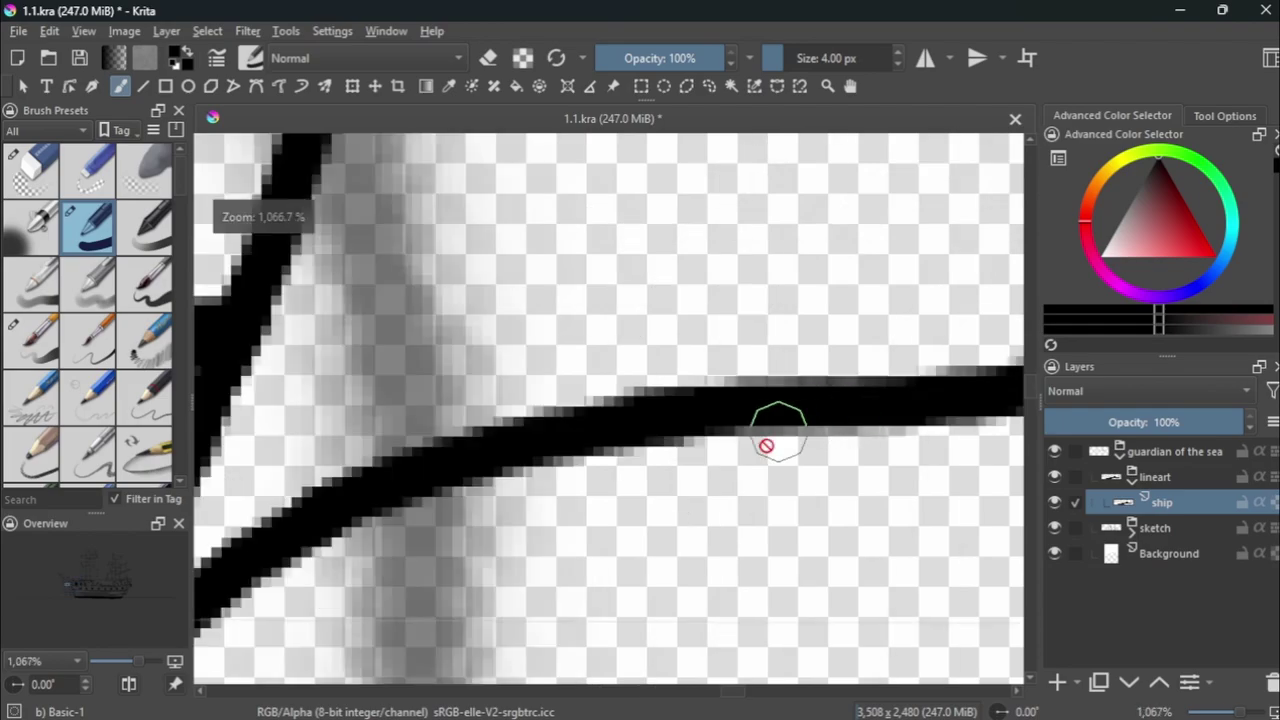
scroll(569, 476, down, 8)
scroll(569, 476, down, 4)
scroll(760, 360, up, 4)
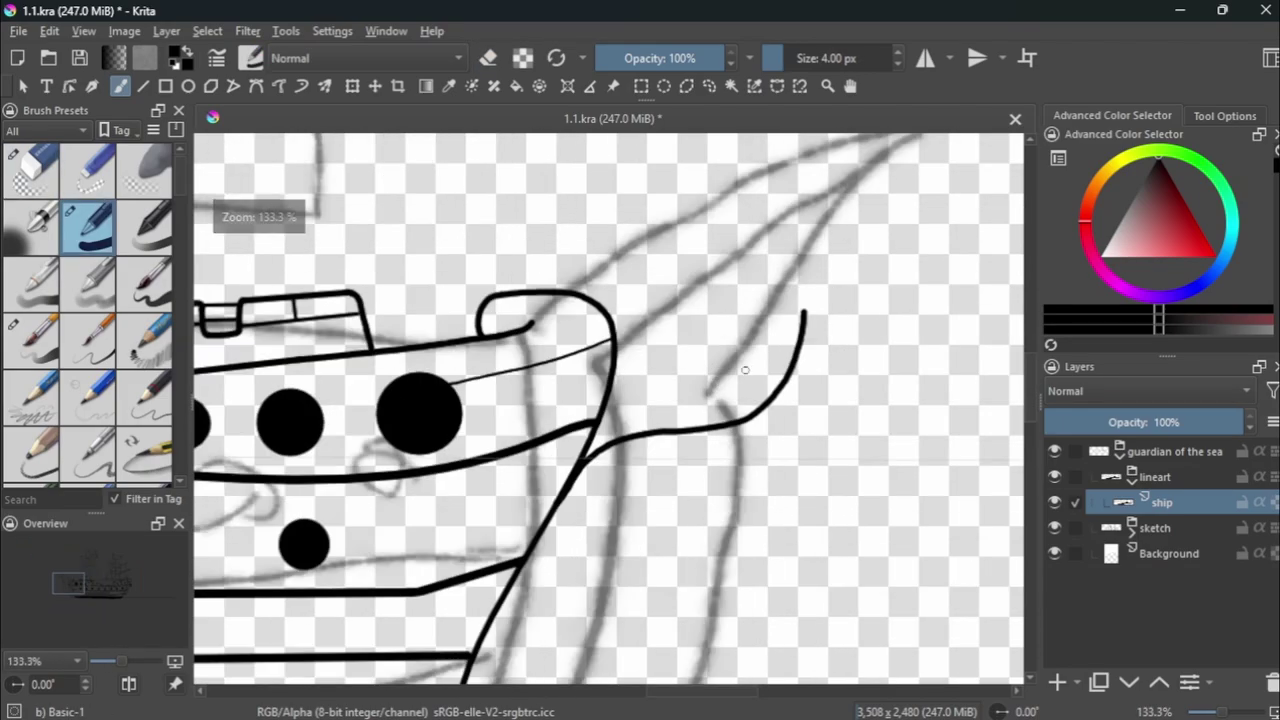
scroll(760, 360, up, 2)
mouse_move(856, 248)
mouse_down()
mouse_move(724, 326)
mouse_move(476, 384)
mouse_up()
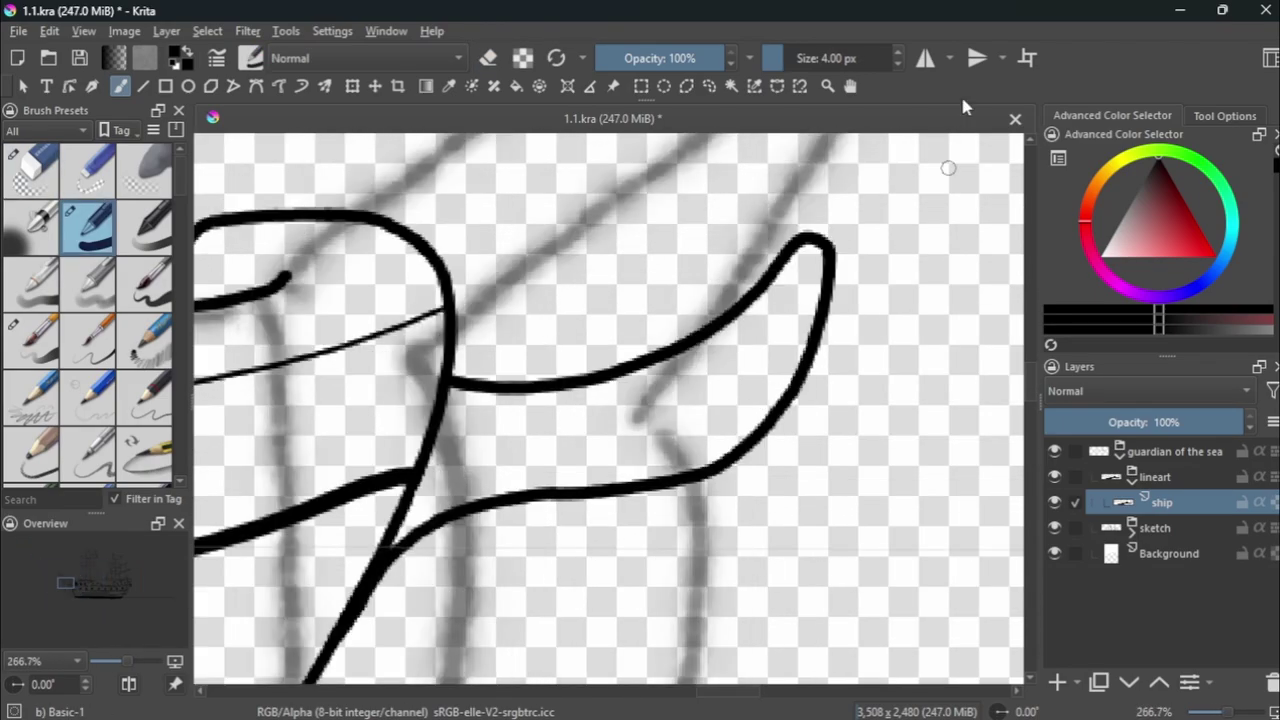
key(bracketleft)
key(bracketleft)
key(bracketleft)
drag(710, 350, 697, 468)
key(ctrl+z)
scroll(716, 394, down, 2)
scroll(700, 380, down, 4)
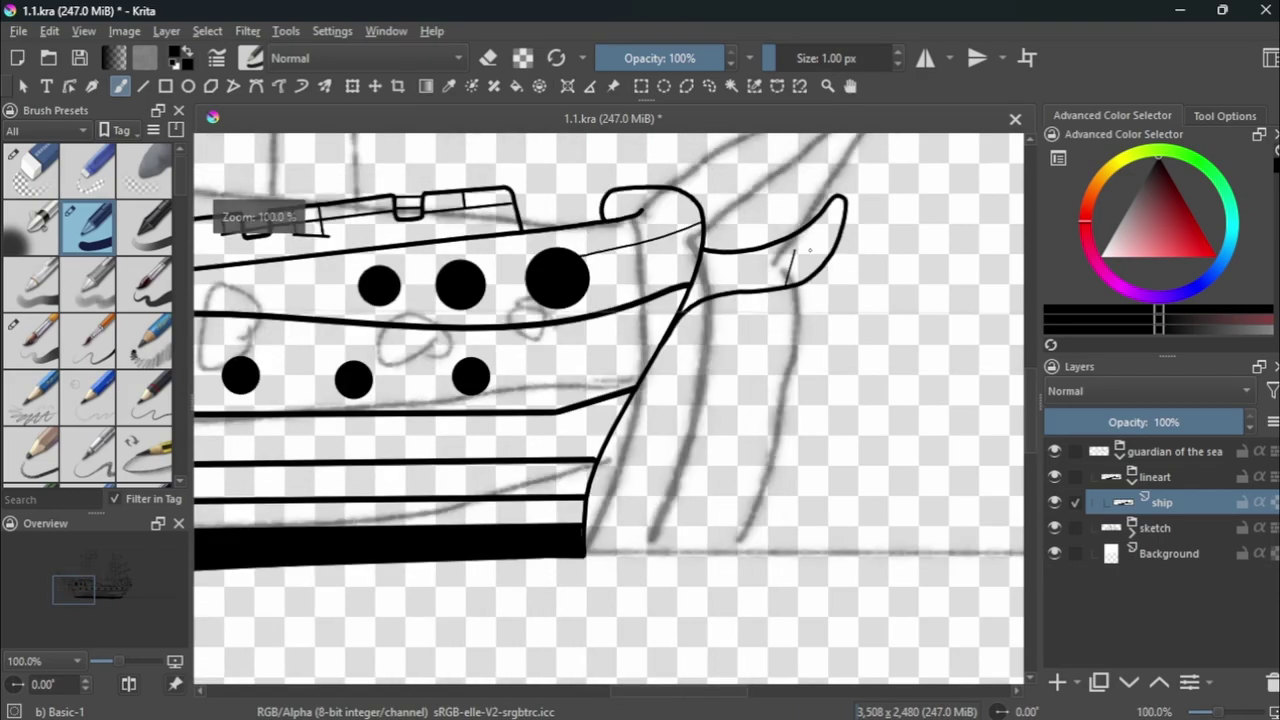
scroll(660, 333, up, 3)
key(bracketright)
key(bracketright)
key(bracketright)
Draw the bowsprit's upper and lower edges as straight parallel lines.
key(v)
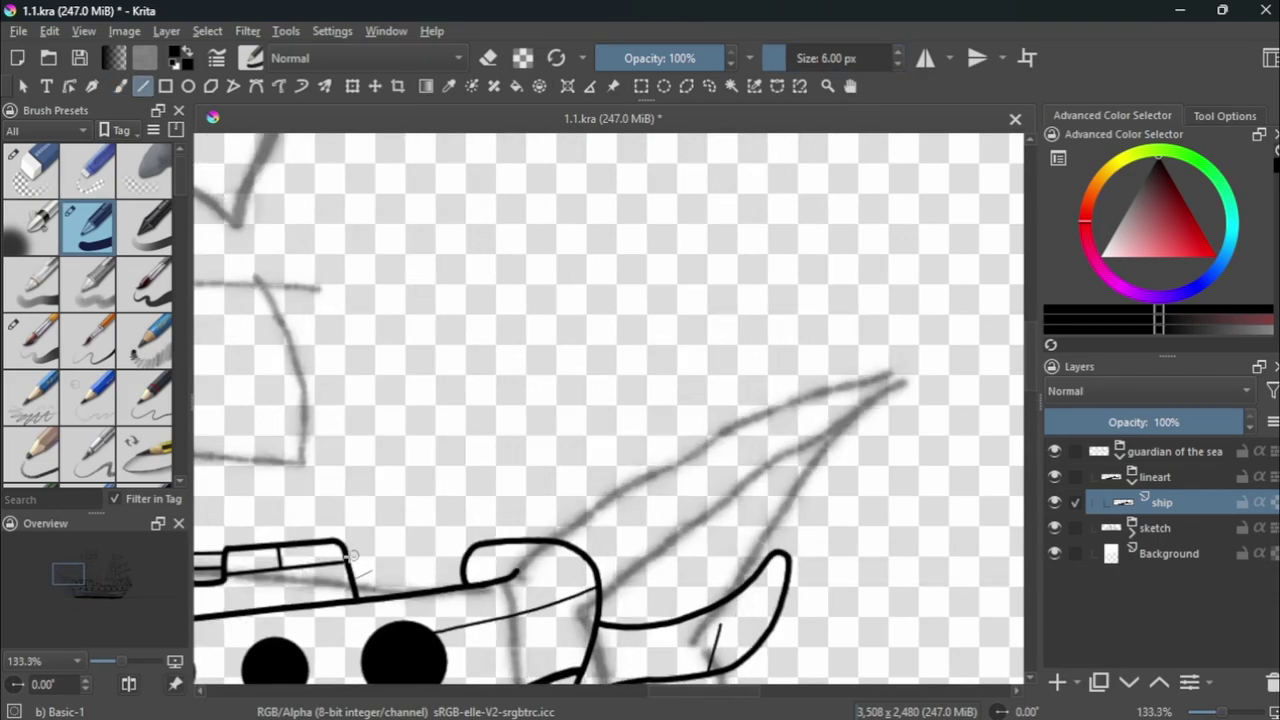
drag(345, 548, 552, 500)
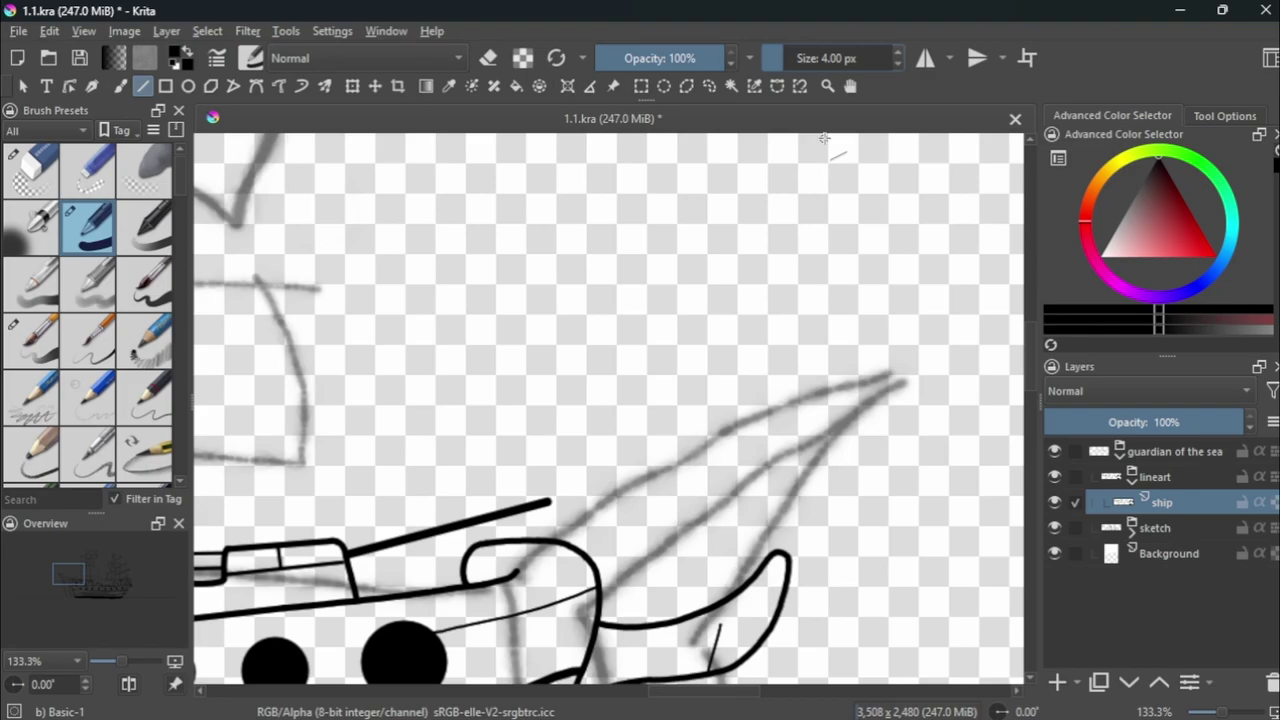
scroll(600, 600, up, 1)
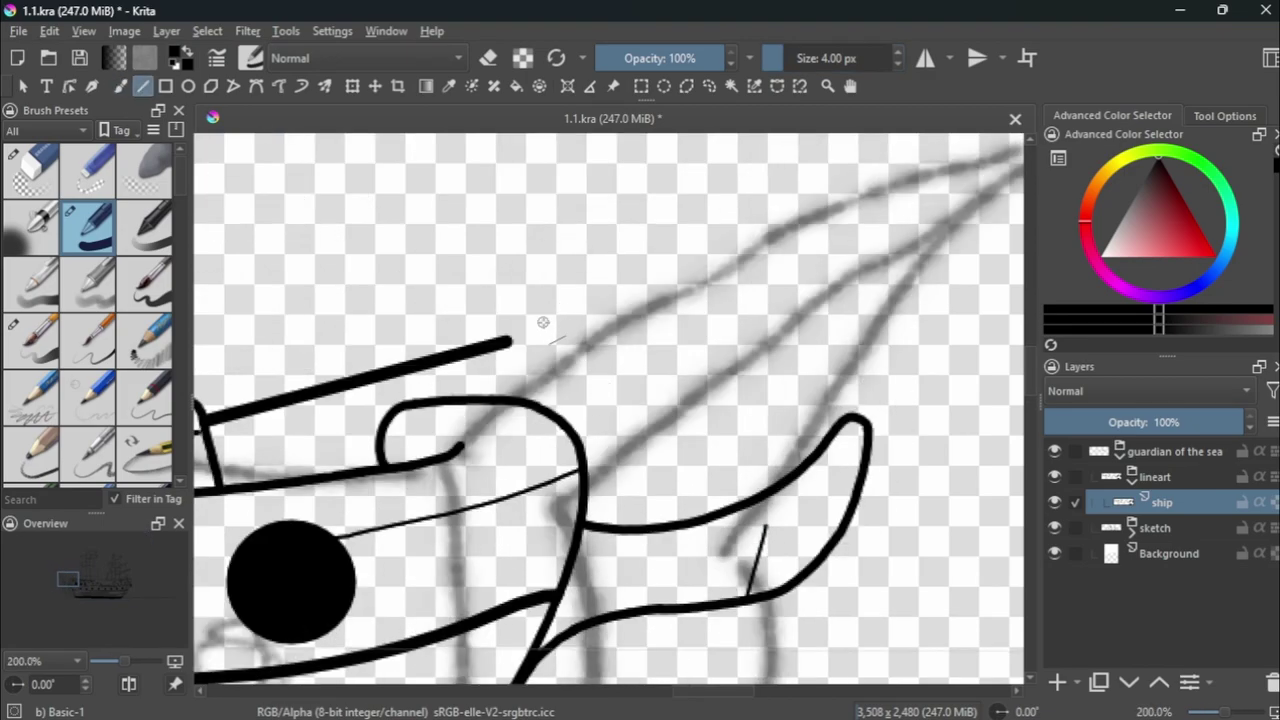
mouse_move(519, 316)
mouse_down()
mouse_move(946, 214)
mouse_move(1010, 165)
mouse_up()
scroll(674, 331, down, 3)
scroll(674, 331, up, 3)
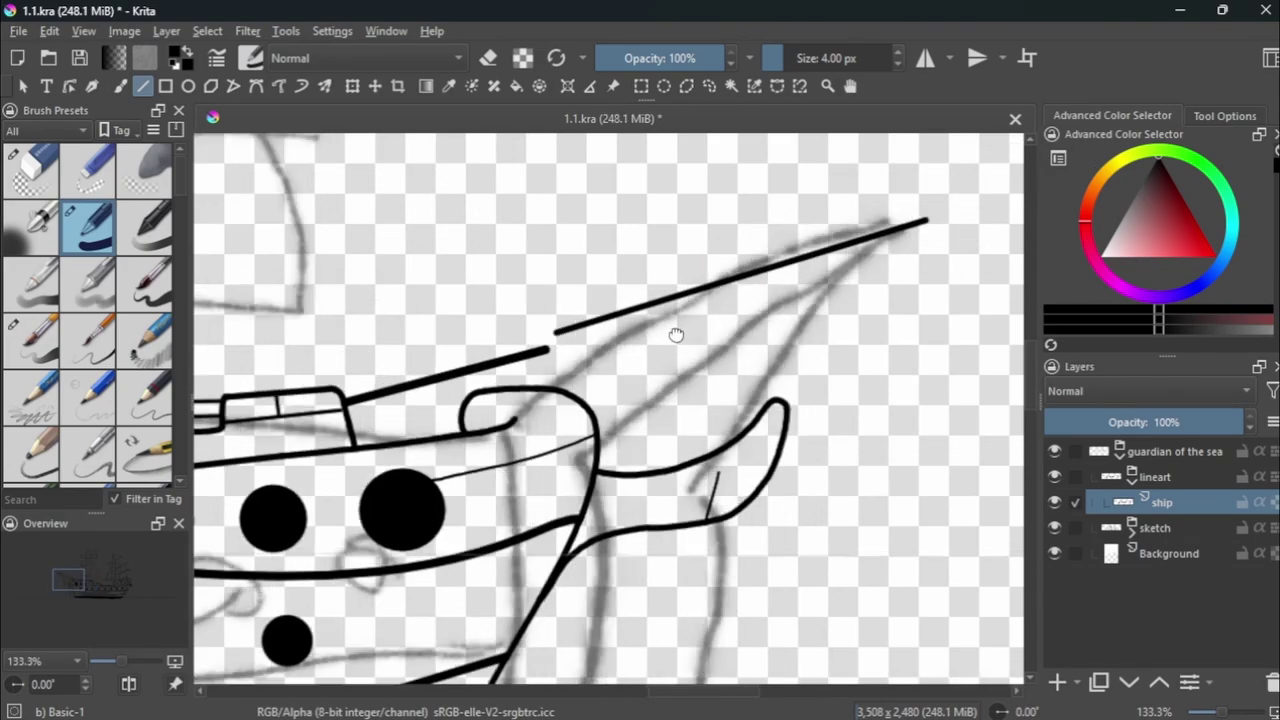
drag(376, 450, 915, 270)
Join the bowsprit lines at the base, round off the tip and extend the bow curve.
key(b)
key(bracketright)
scroll(357, 400, up, 4)
drag(362, 310, 371, 428)
scroll(371, 428, down, 5)
scroll(634, 312, up, 5)
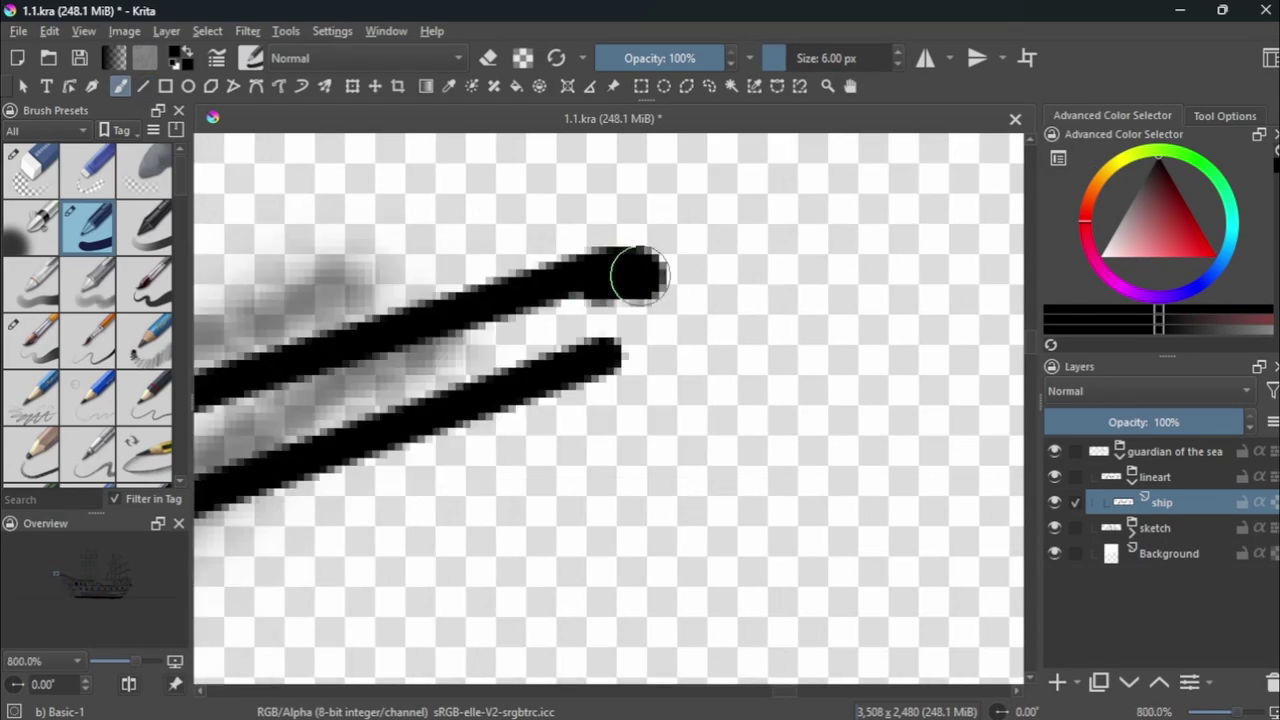
drag(634, 274, 640, 270)
scroll(536, 402, down, 5)
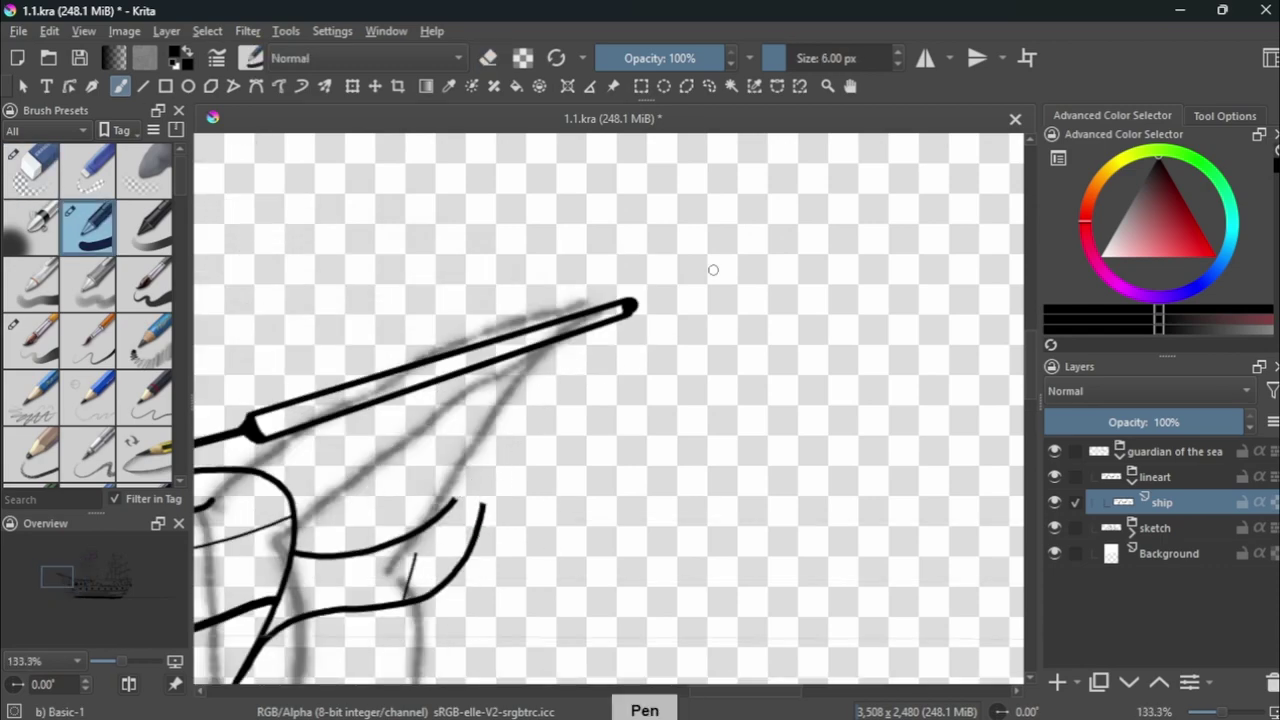
key(bracketleft)
scroll(450, 530, up, 3)
scroll(366, 571, up, 2)
mouse_move(366, 571)
mouse_down()
mouse_move(462, 436)
mouse_move(600, 312)
mouse_move(560, 620)
mouse_move(628, 470)
mouse_move(575, 618)
mouse_move(600, 450)
mouse_move(570, 572)
mouse_up()
Erase the left side of the curled hook loop at the bow.
key(e)
key(e)
scroll(575, 618, up, 2)
scroll(569, 571, down, 2)
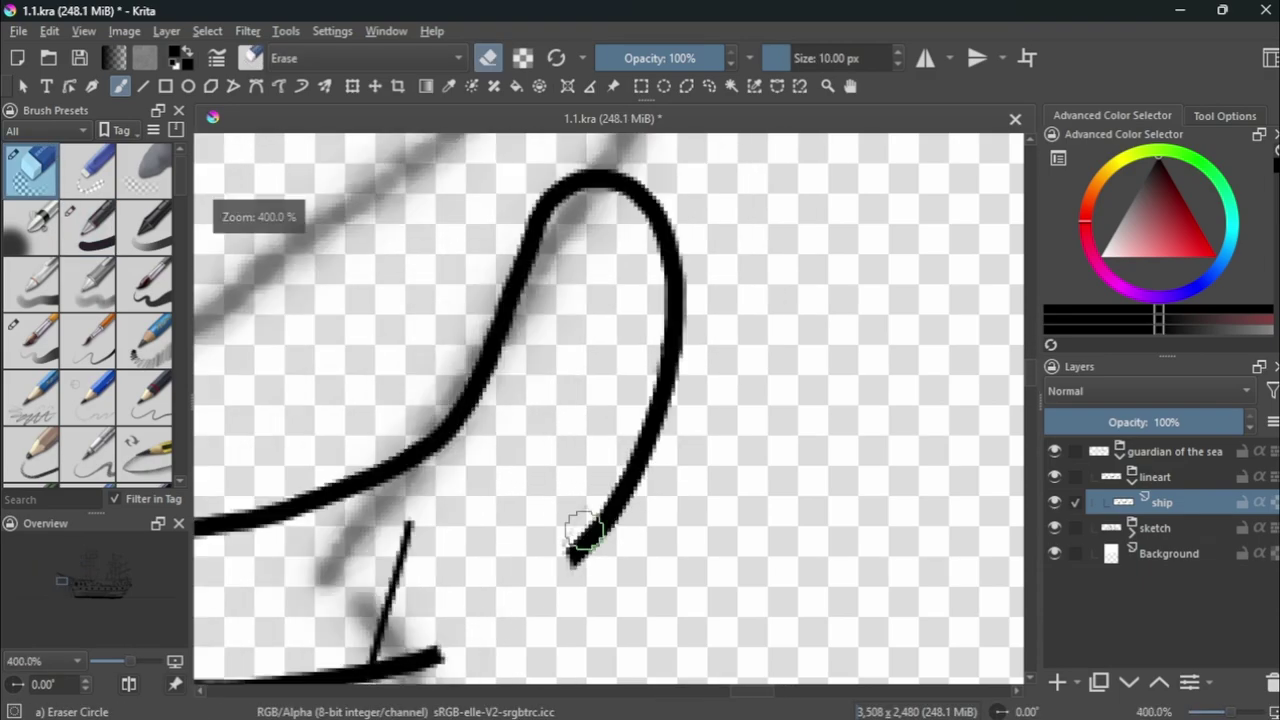
scroll(500, 651, up, 1)
scroll(329, 543, up, 1)
key(slash)
key(m)
scroll(600, 530, down, 2)
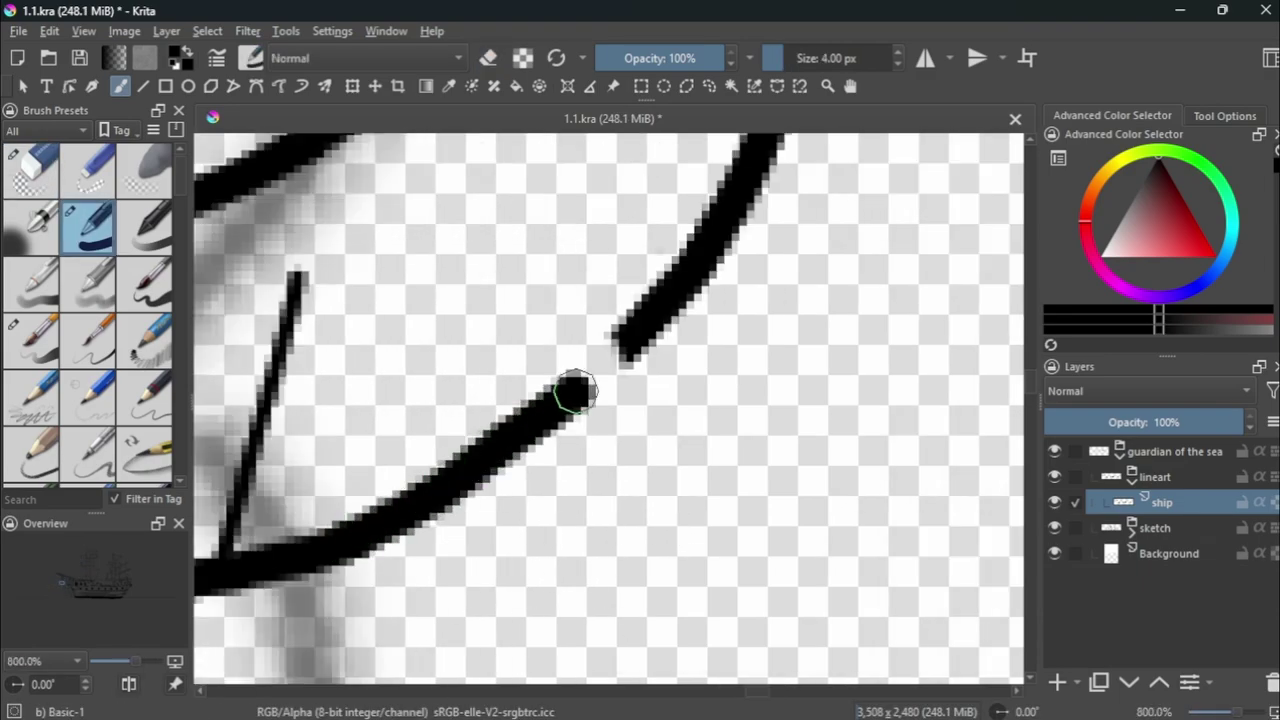
scroll(580, 500, down, 5)
scroll(560, 480, up, 4)
key(slash)
key(slash)
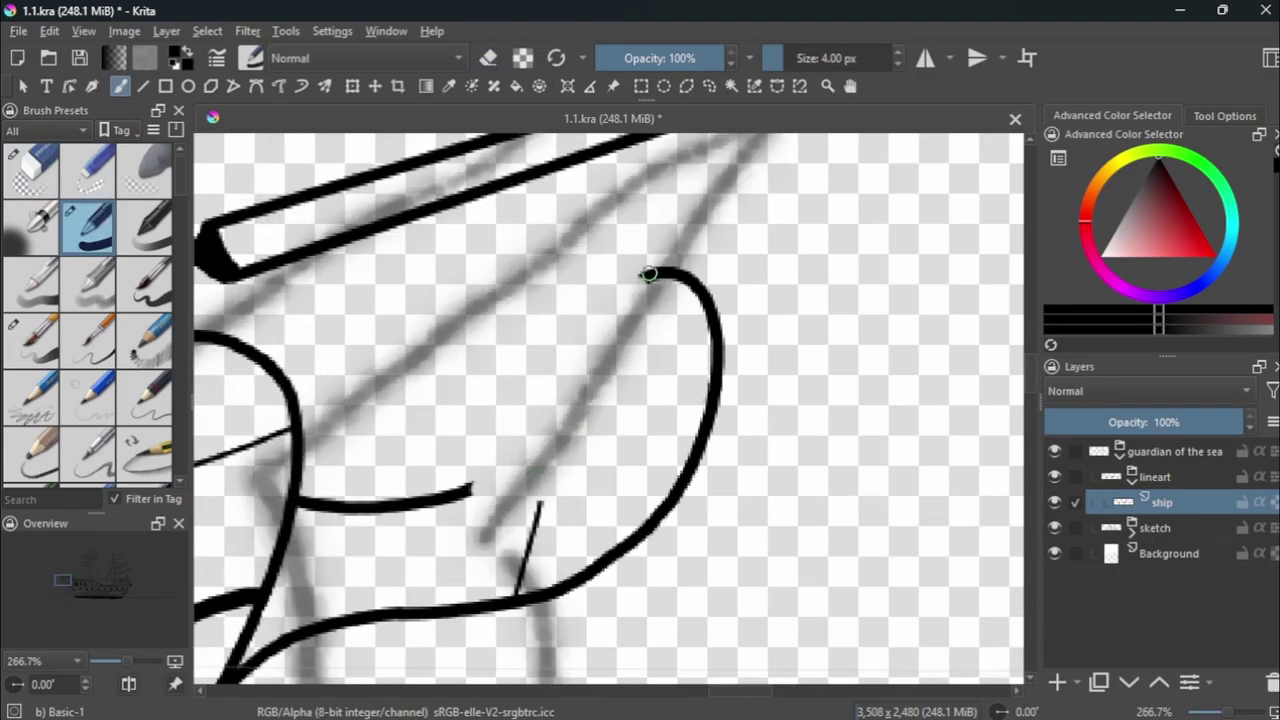
drag(645, 275, 472, 490)
scroll(651, 466, down, 3)
scroll(676, 449, up, 2)
Erase the hook's right side and part of the diagonal stroke below it.
key(slash)
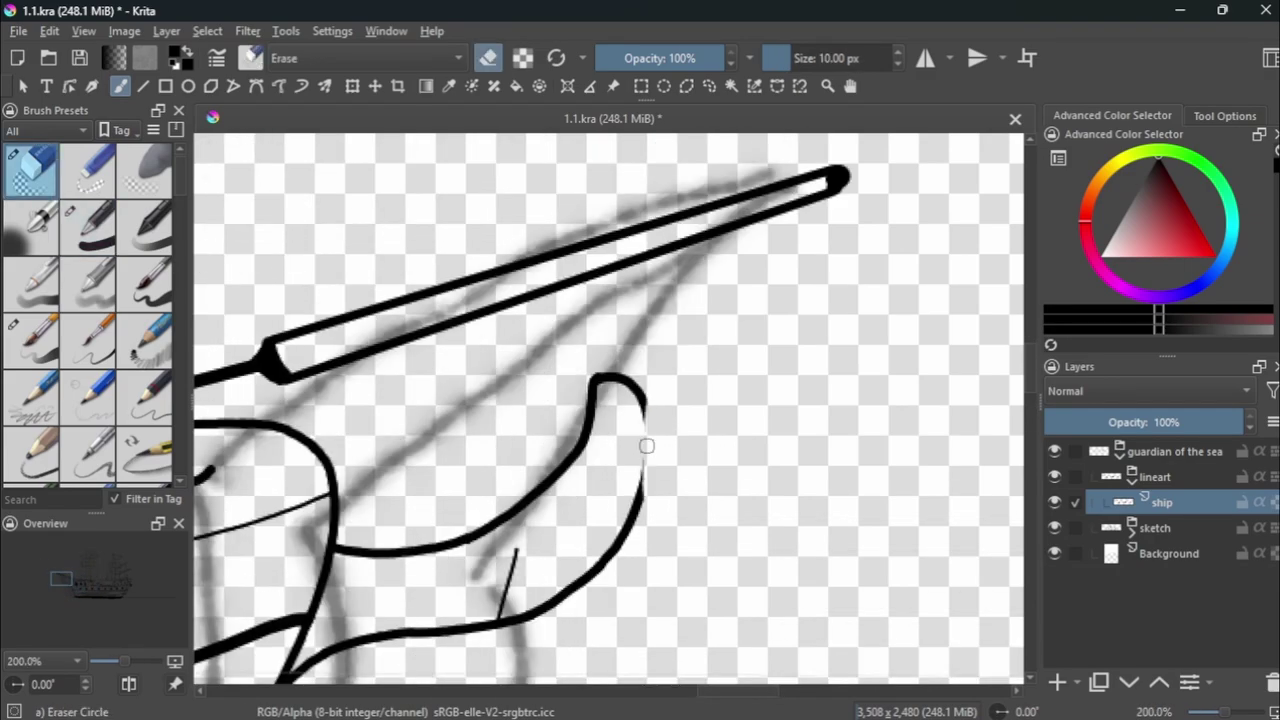
key(slash)
mouse_move(646, 443)
mouse_down()
mouse_move(628, 386)
mouse_move(606, 558)
mouse_up()
scroll(612, 501, down, 3)
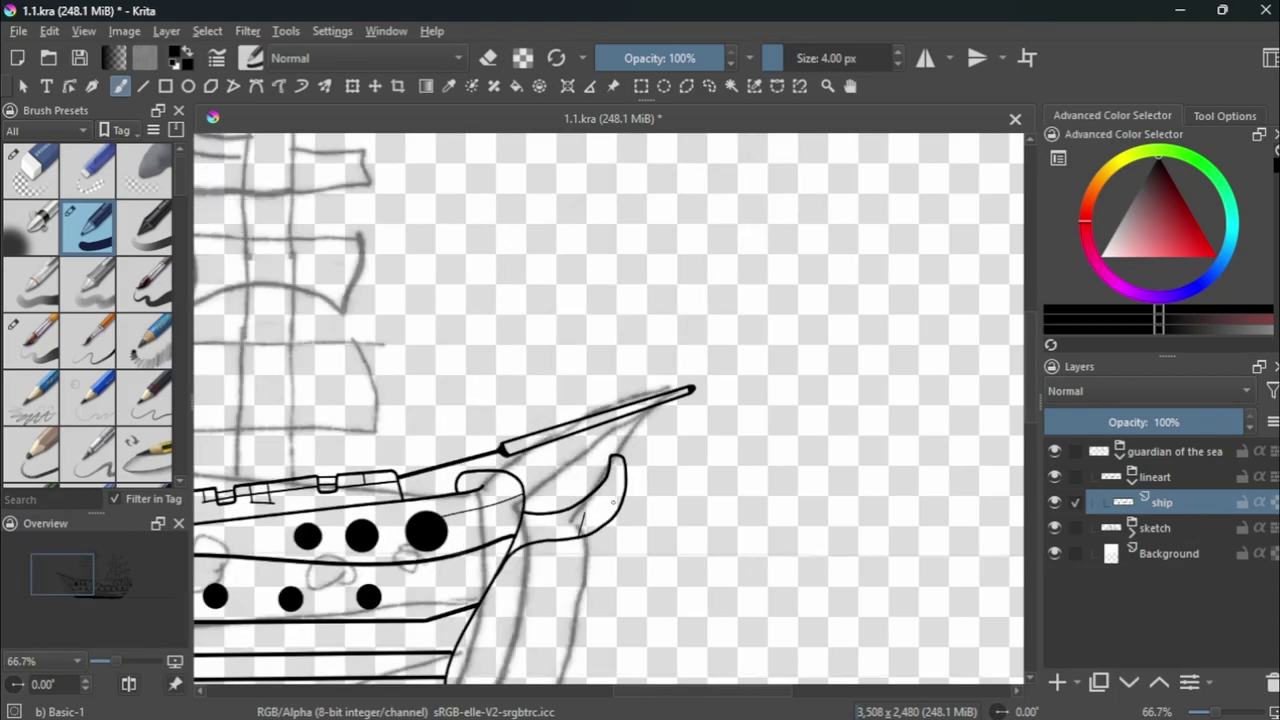
scroll(592, 496, up, 1)
key(slash)
drag(622, 432, 604, 381)
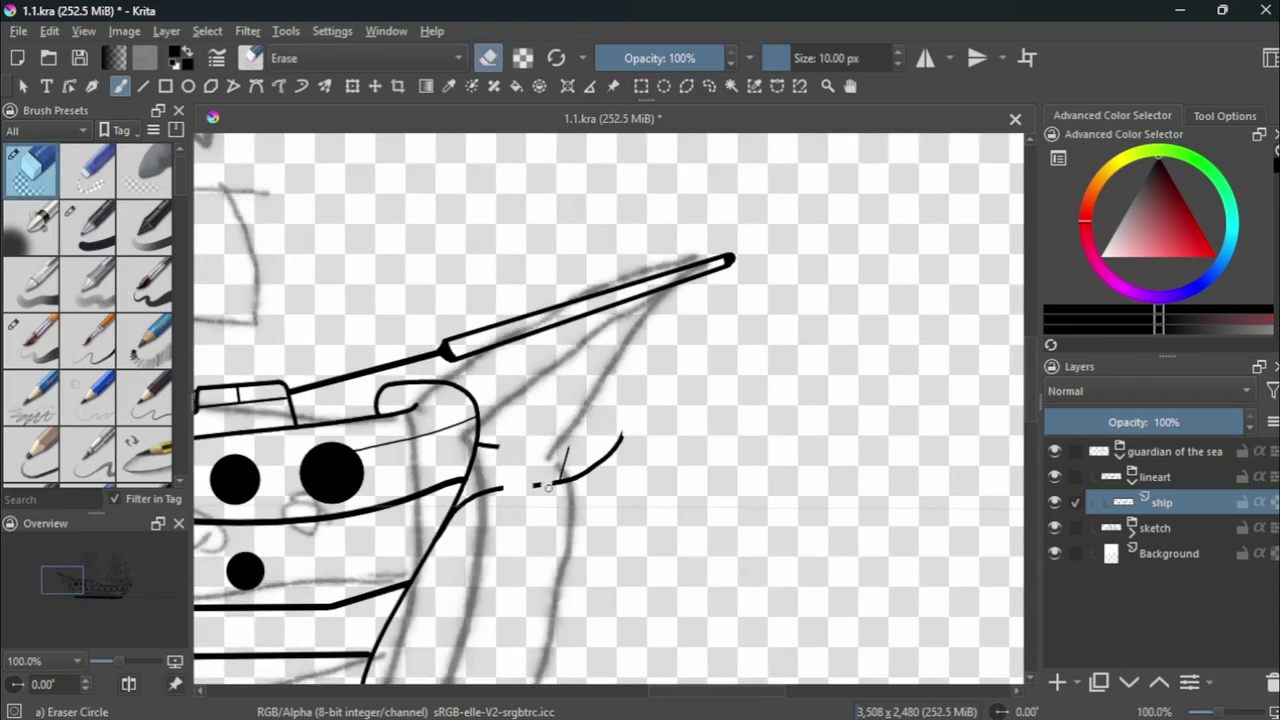
scroll(548, 487, up, 3)
scroll(350, 580, up, 2)
key(slash)
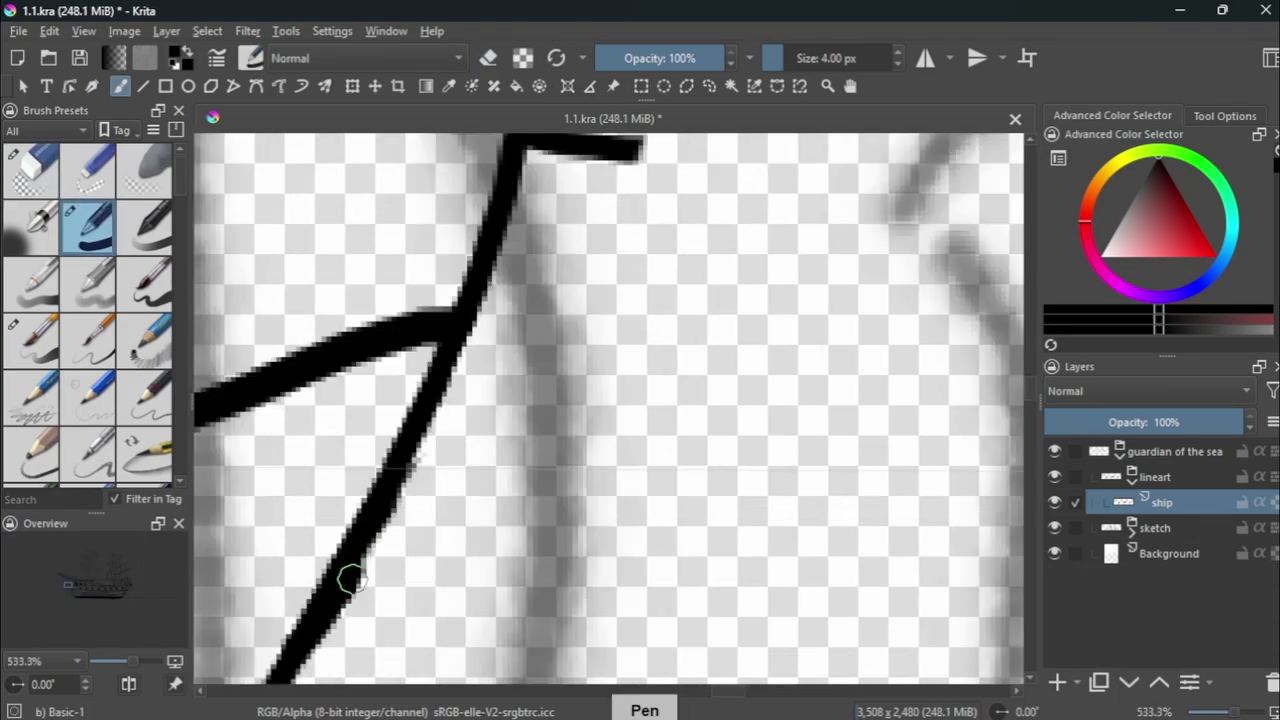
key(slash)
drag(371, 571, 357, 600)
scroll(514, 300, up, 2)
scroll(382, 492, down, 8)
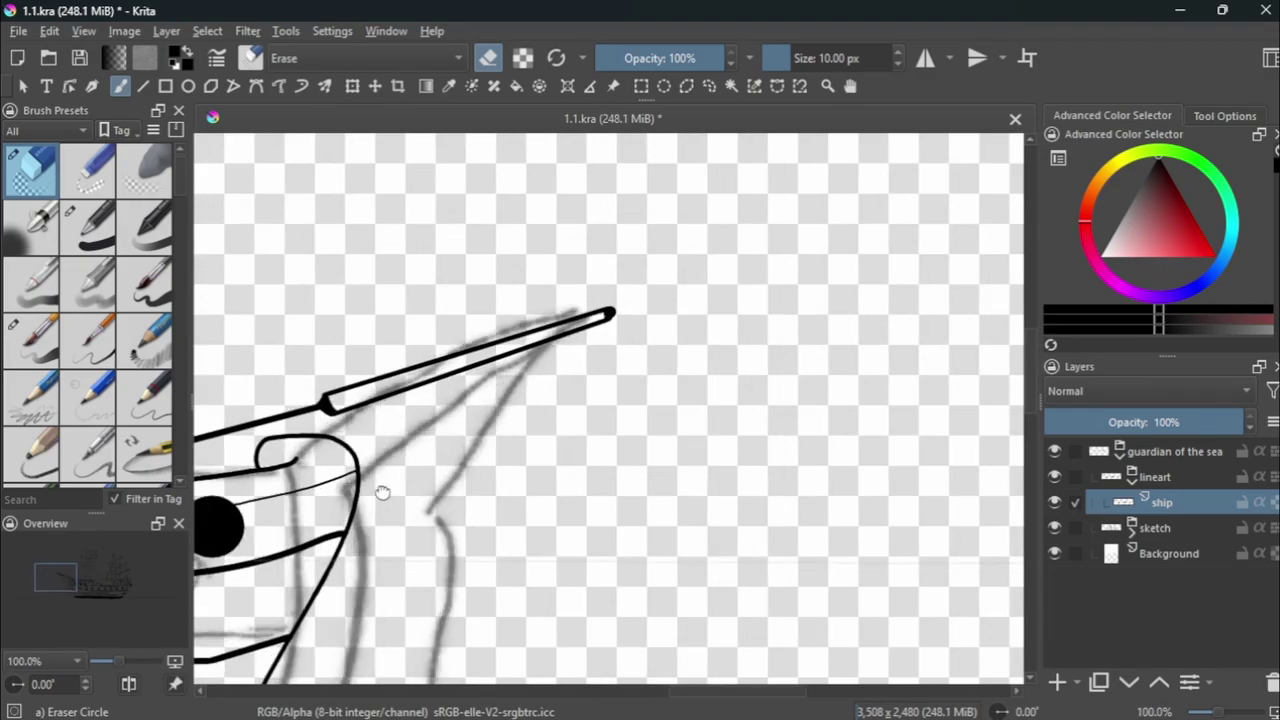
scroll(382, 492, left, 3)
key(slash)
scroll(450, 400, down, 3)
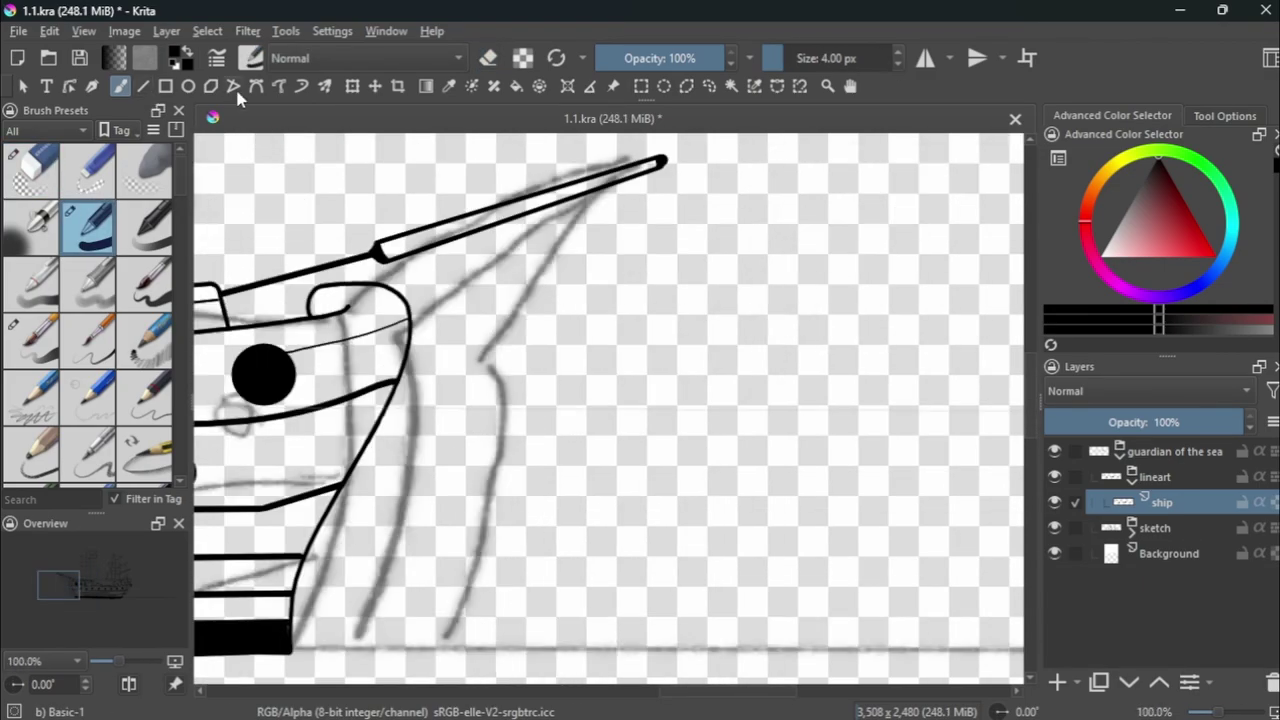
Draw a rounded block under the bowsprit with a thin rigging line from it.
key(ctrl+z)
drag(430, 450, 545, 285)
key(ctrl+z)
scroll(343, 368, up, 2)
mouse_move(470, 305)
mouse_down()
mouse_move(495, 308)
mouse_move(455, 500)
mouse_up()
scroll(455, 500, down, 2)
scroll(532, 461, down, 2)
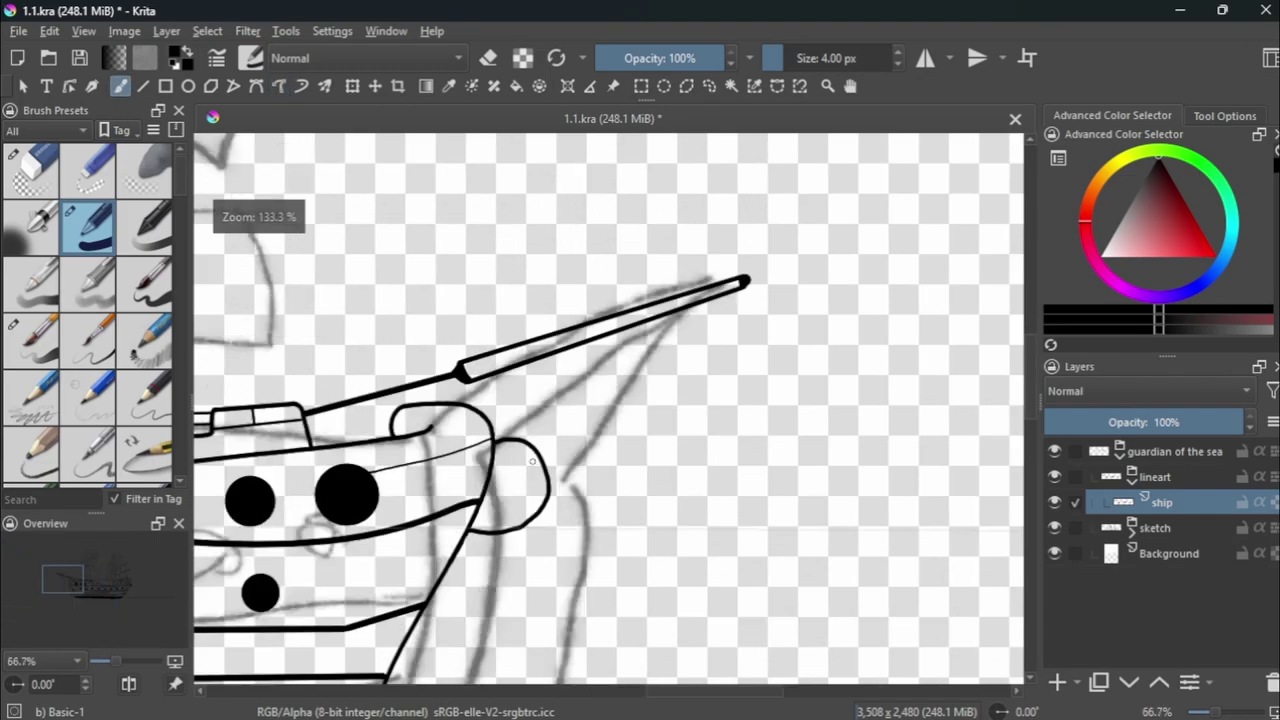
click(897, 63)
drag(522, 350, 636, 212)
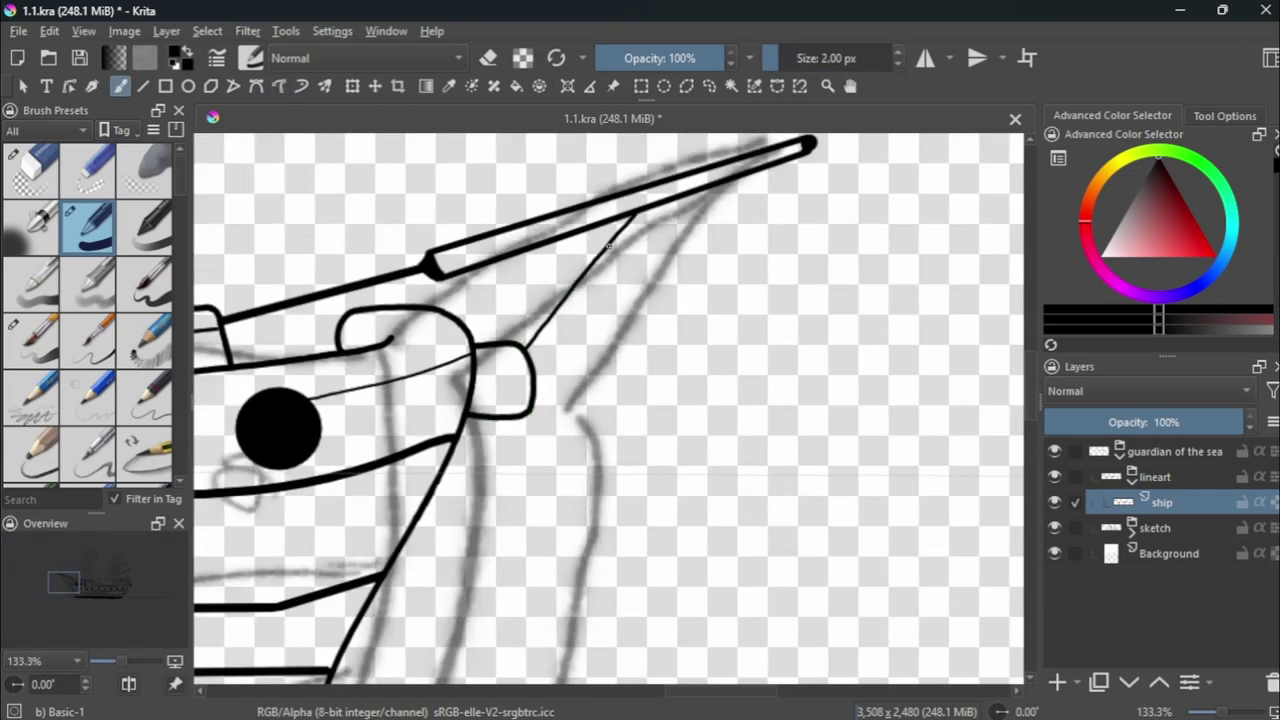
Hide the sketch layer, shrink the brush to 1 px, and mirror the canvas to check.
click(1054, 527)
scroll(580, 353, down, 2)
scroll(580, 353, down, 1)
scroll(580, 353, up, 3)
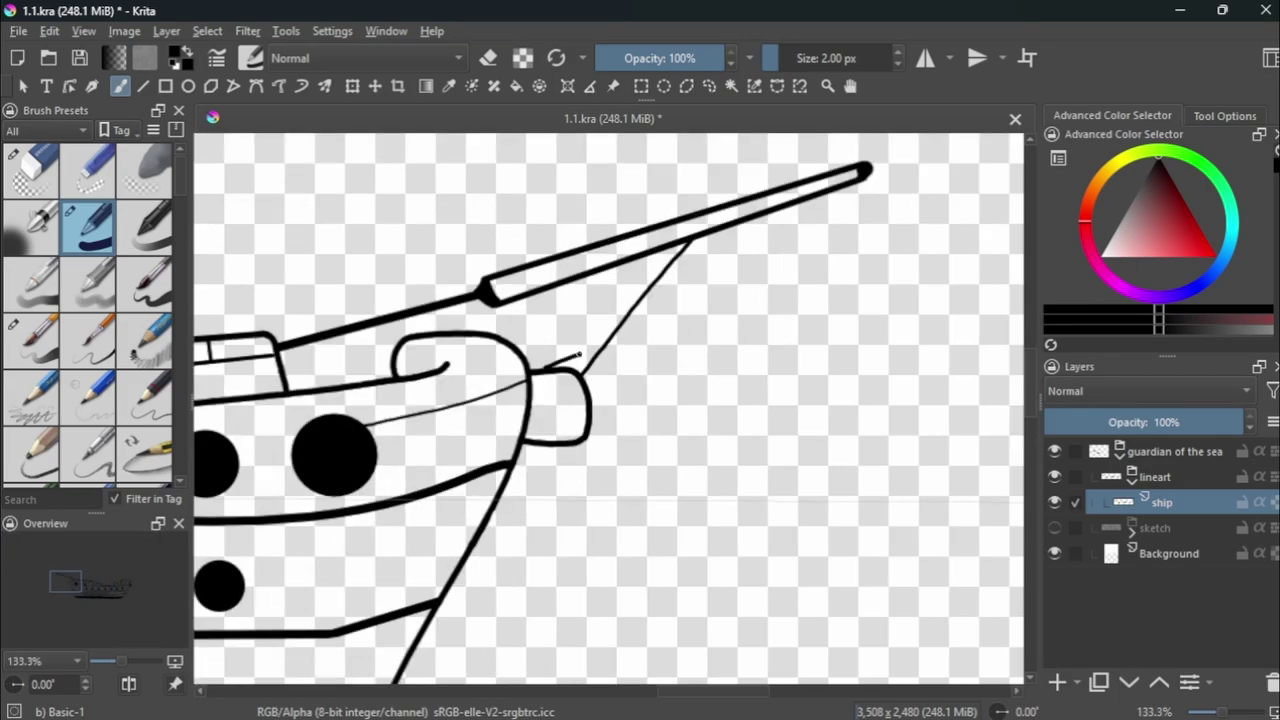
scroll(600, 353, up, 1)
scroll(600, 353, down, 4)
scroll(600, 353, down, 1)
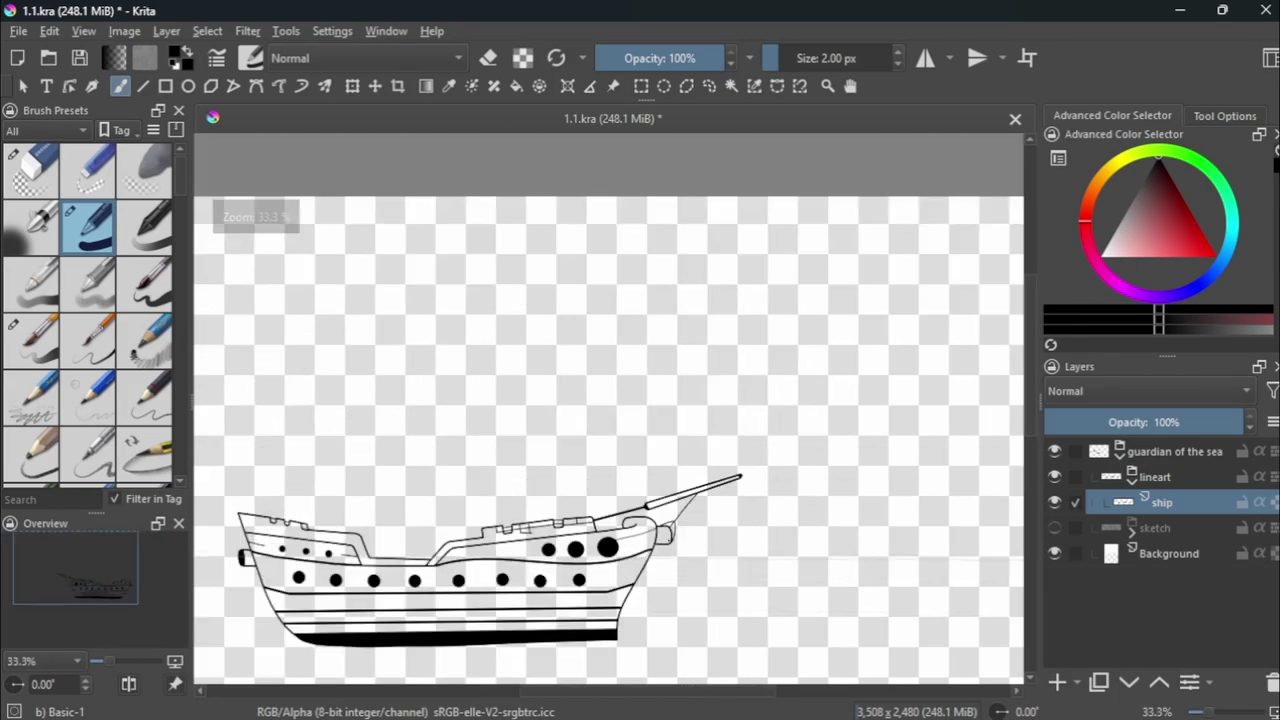
scroll(855, 344, down, 1)
scroll(855, 344, up, 1)
scroll(855, 344, up, 5)
key([)
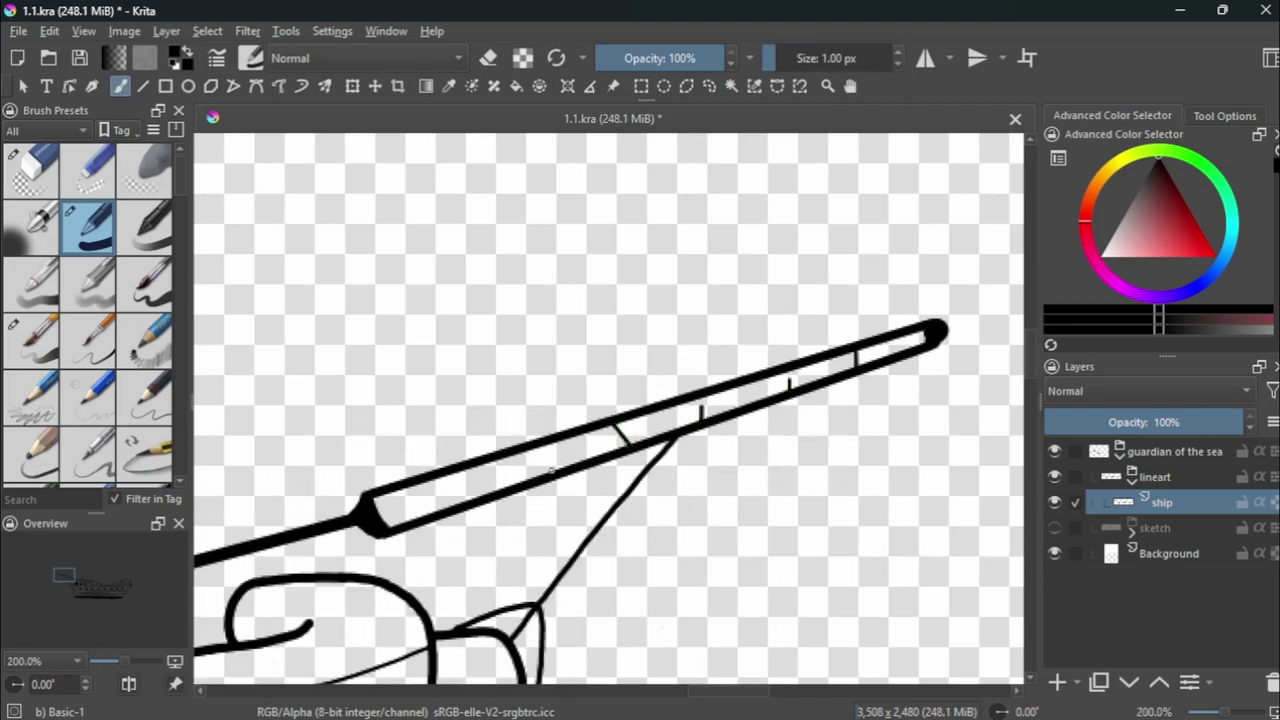
scroll(551, 470, up, 3)
scroll(543, 434, down, 4)
scroll(482, 508, up, 3)
scroll(486, 523, down, 5)
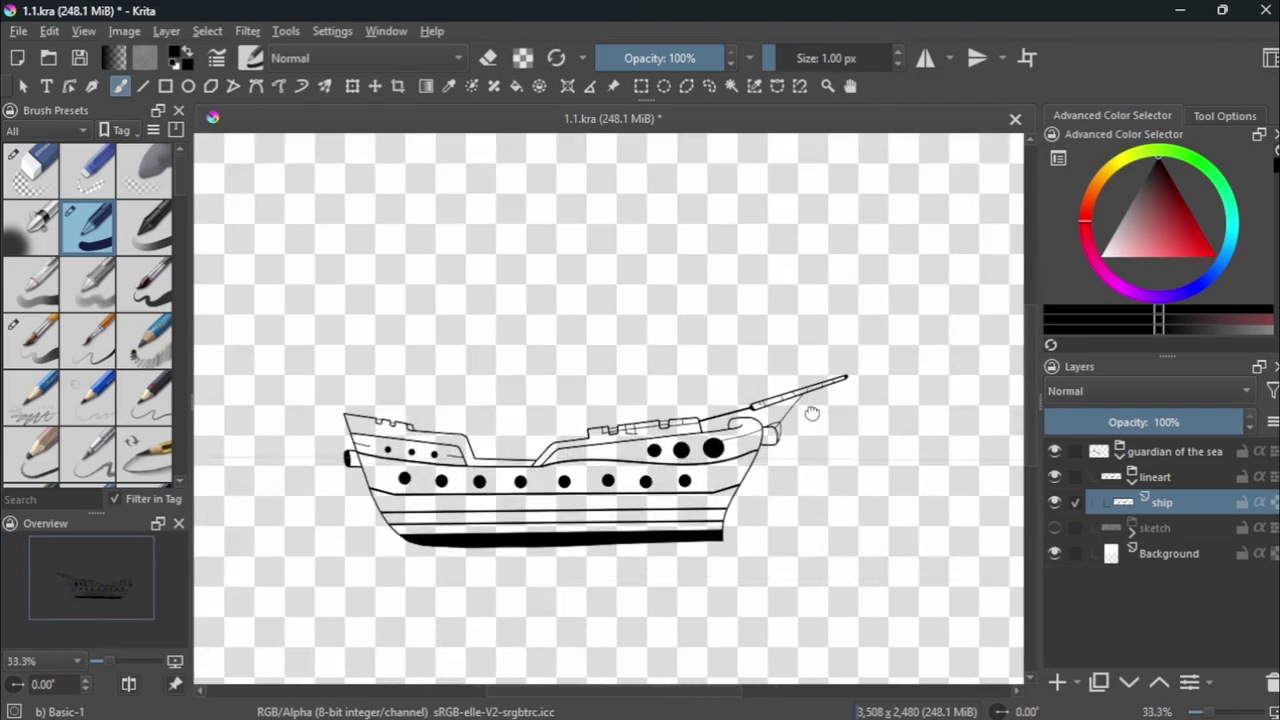
key(m)
scroll(454, 441, up, 6)
Erase the stray stroke ends and leftover lines around the bow.
key(e)
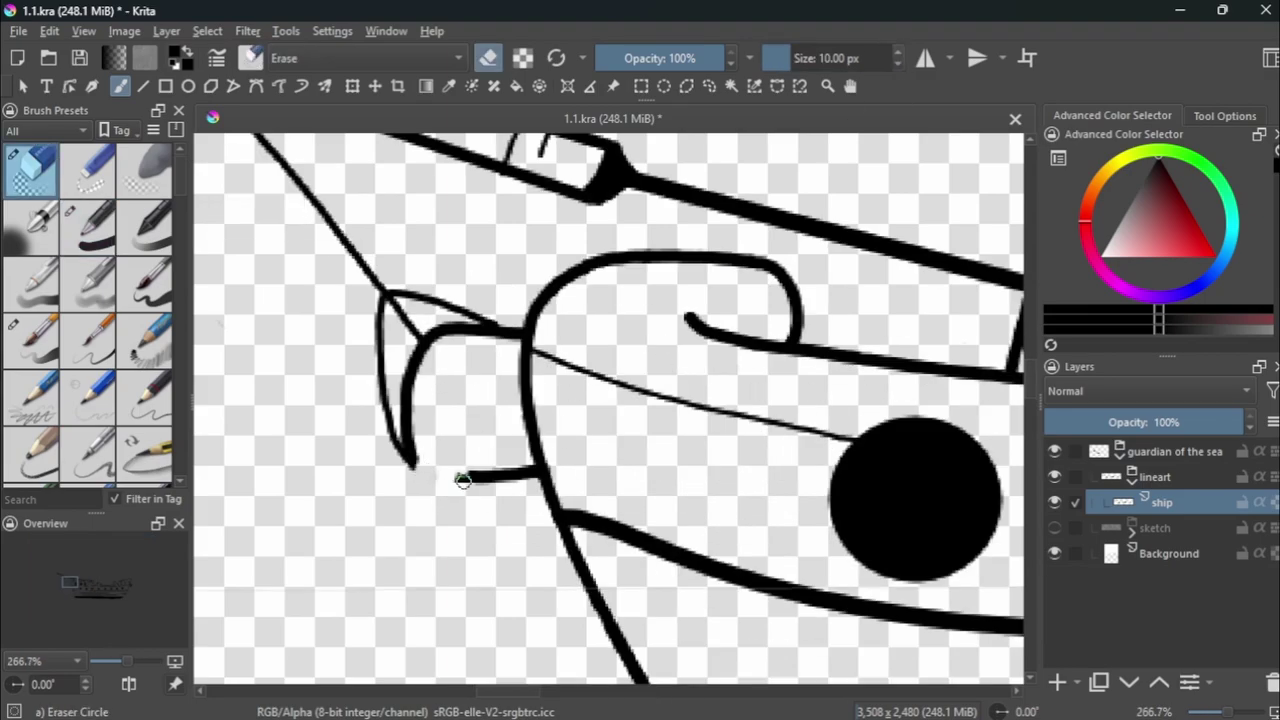
drag(457, 474, 486, 451)
scroll(475, 488, up, 2)
key(e)
scroll(475, 488, down, 7)
scroll(466, 443, up, 4)
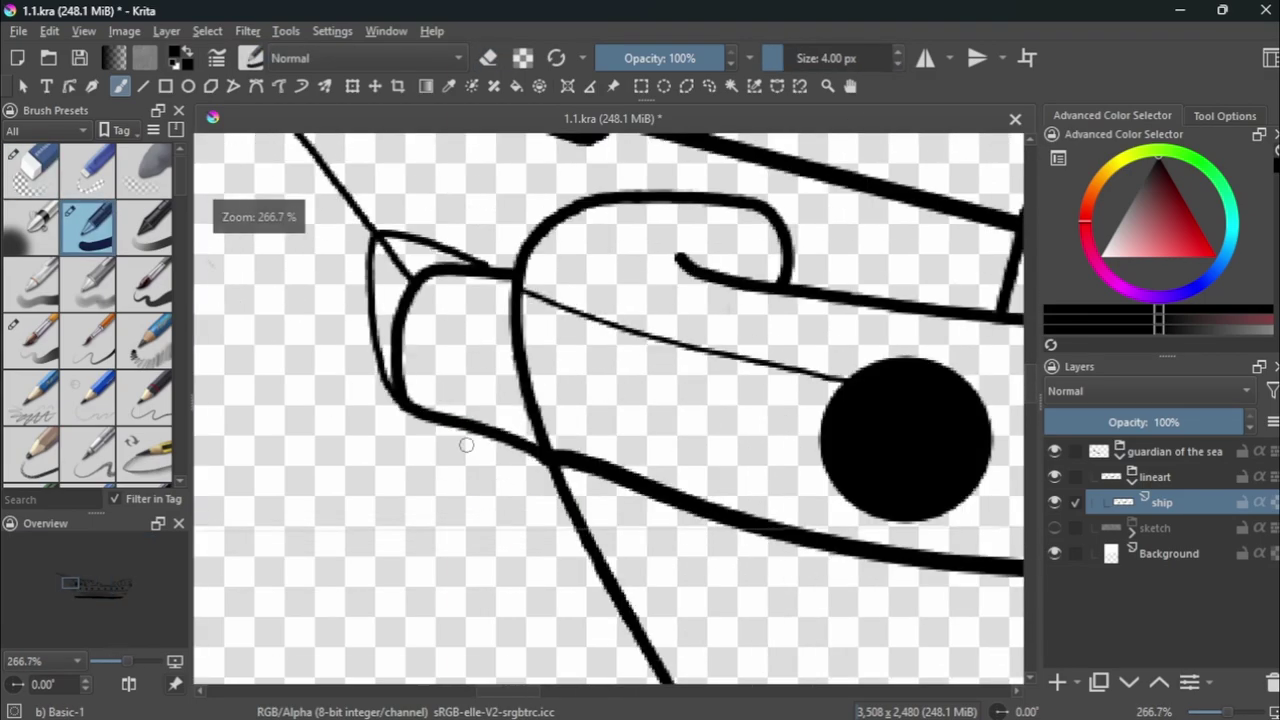
scroll(466, 443, down, 4)
scroll(424, 488, up, 8)
mouse_move(500, 457)
mouse_down()
mouse_move(443, 357)
mouse_move(457, 409)
mouse_move(440, 400)
mouse_move(503, 611)
mouse_up()
scroll(443, 357, down, 4)
scroll(571, 471, down, 5)
scroll(443, 357, up, 3)
scroll(443, 357, up, 6)
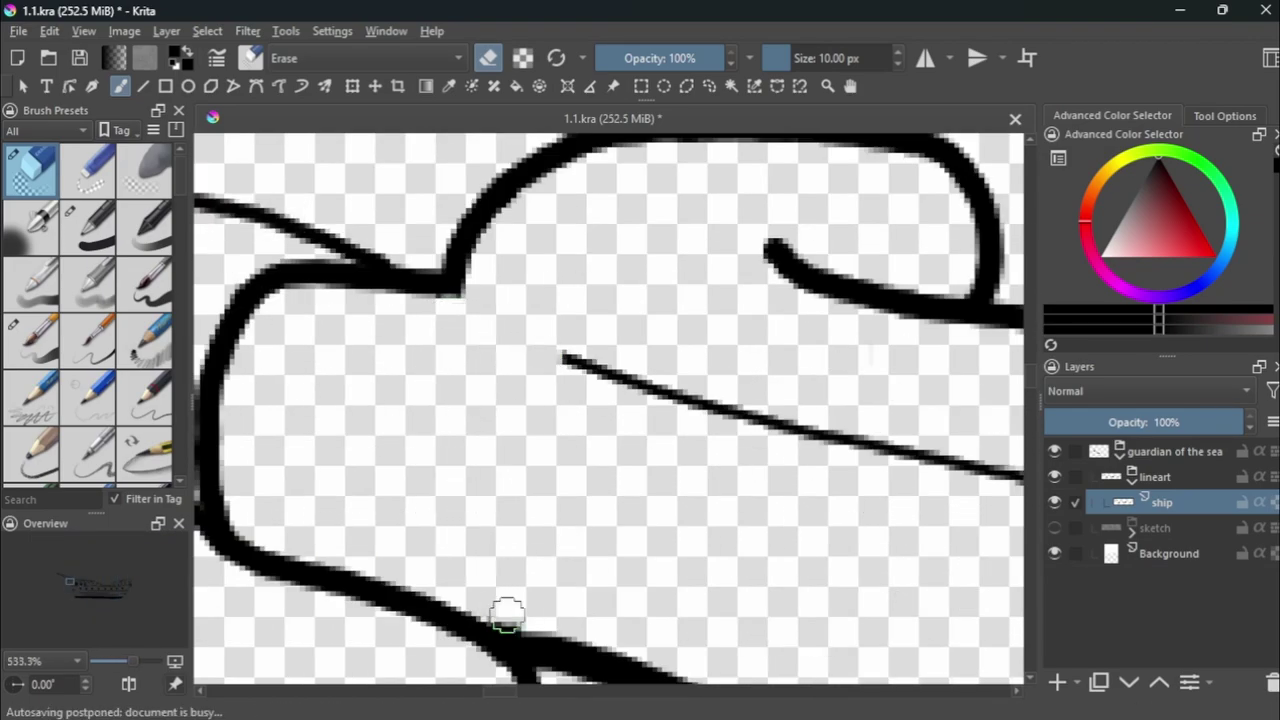
scroll(503, 611, down, 8)
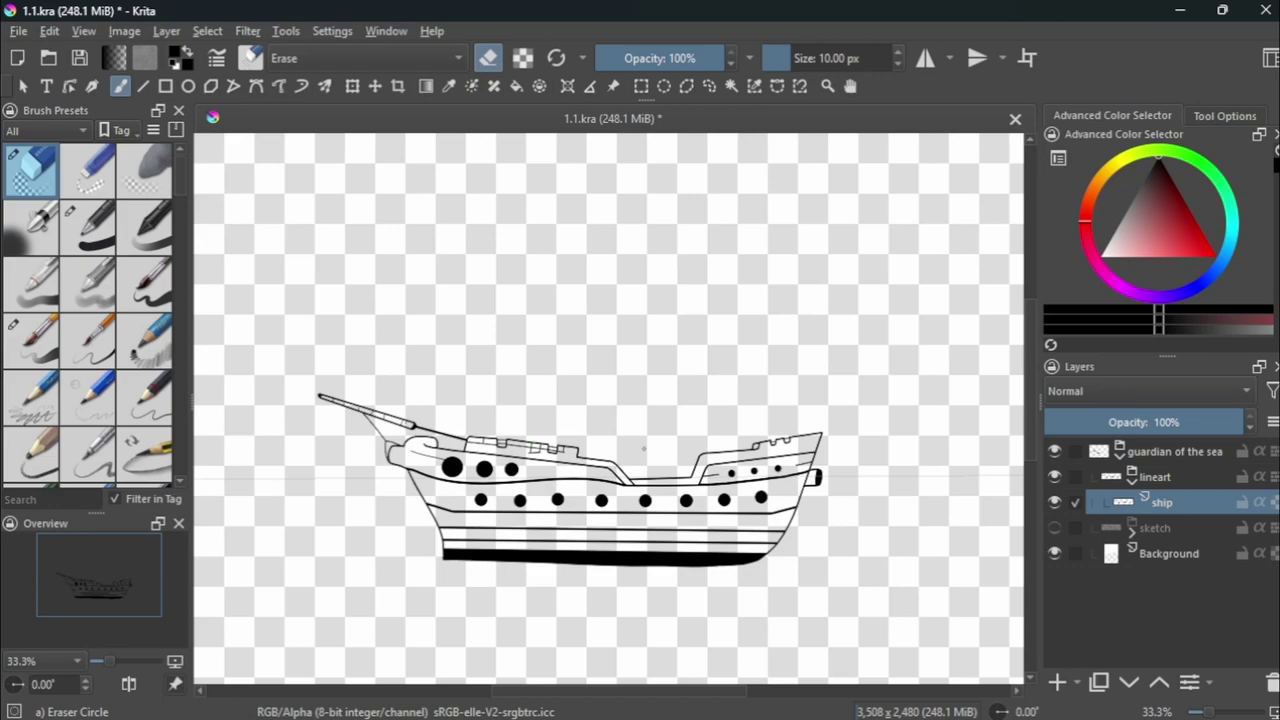
Show the pencil sketch, mirror the view to compare, then hide the sketch again.
click(1054, 527)
key(m)
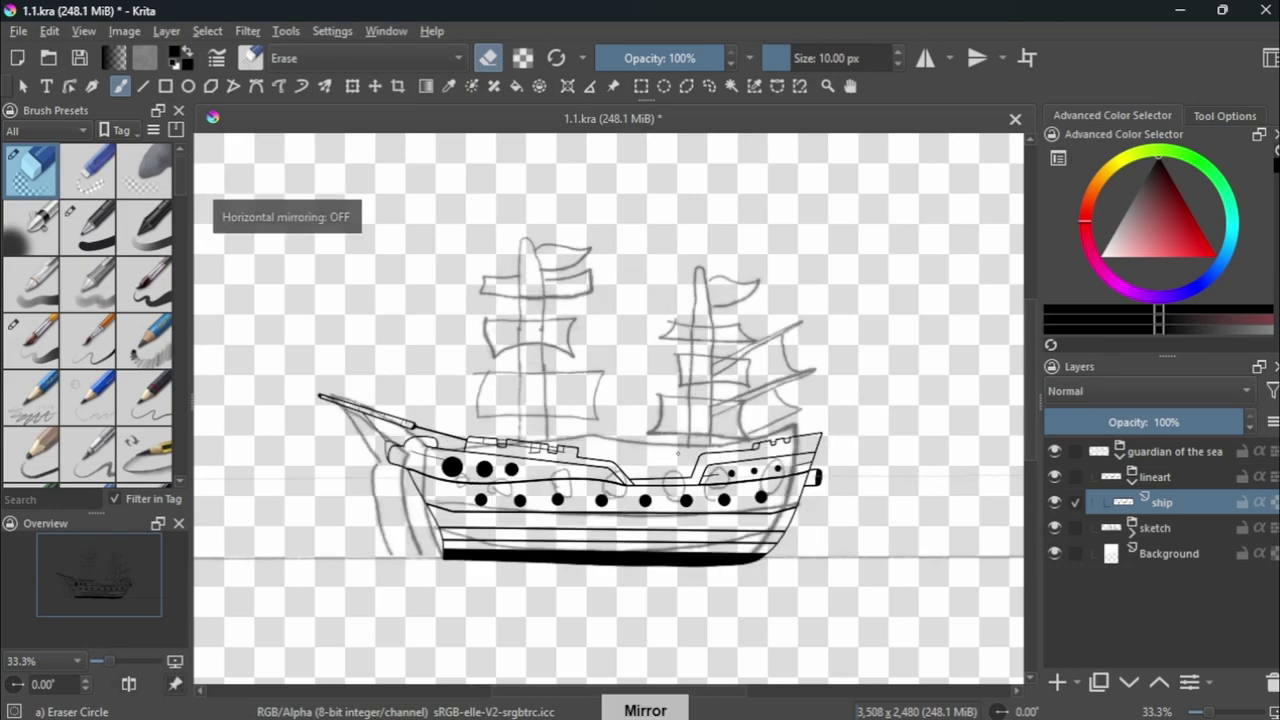
key(m)
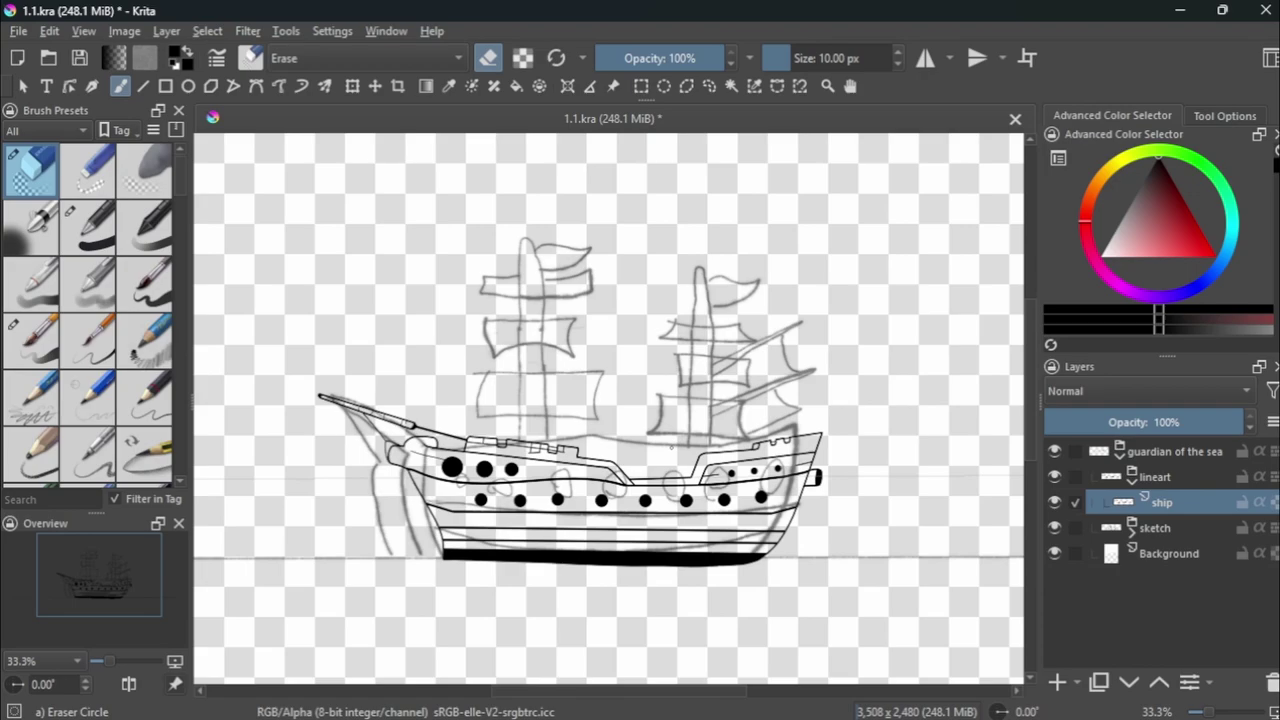
click(1054, 527)
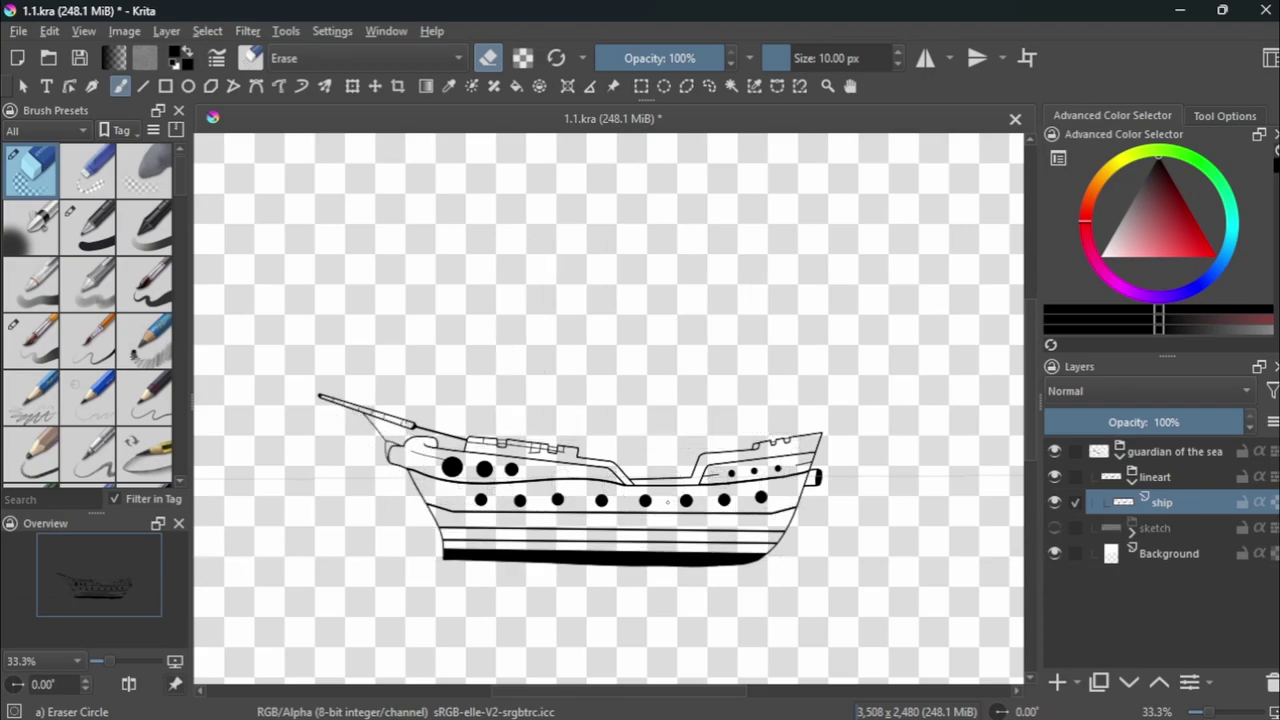
scroll(450, 380, up, 3)
scroll(500, 400, down, 2)
scroll(549, 433, up, 4)
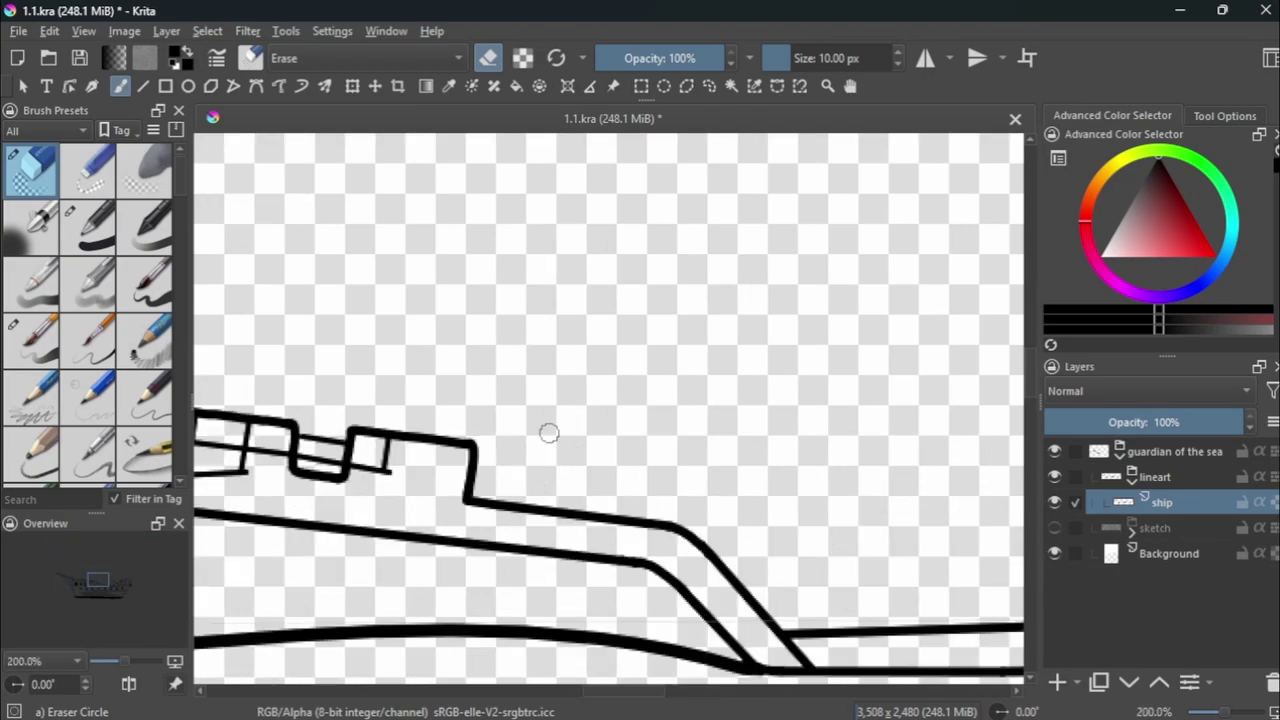
Draw two vertical mast posts on the deck with the Line tool and Basic-1 pen.
click(143, 86)
click(88, 228)
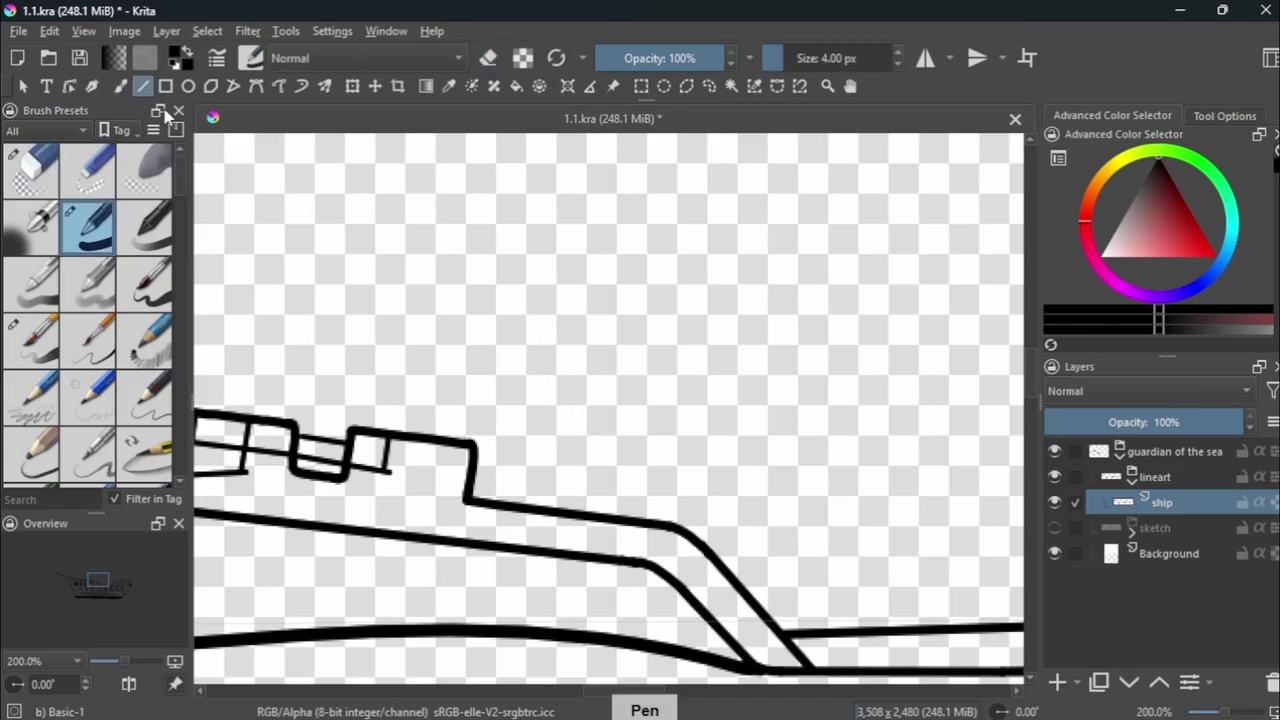
drag(553, 280, 553, 508)
drag(658, 280, 658, 521)
scroll(678, 373, down, 4)
scroll(678, 373, up, 4)
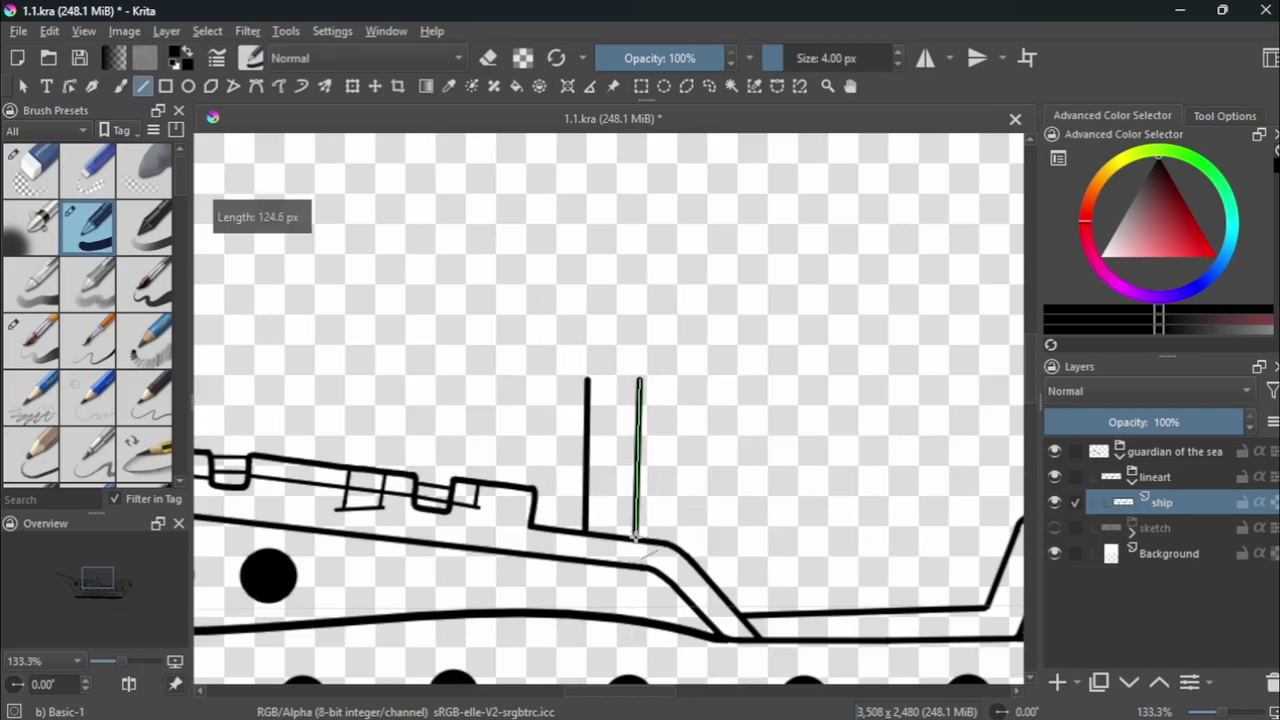
drag(594, 365, 594, 520)
scroll(631, 455, down, 4)
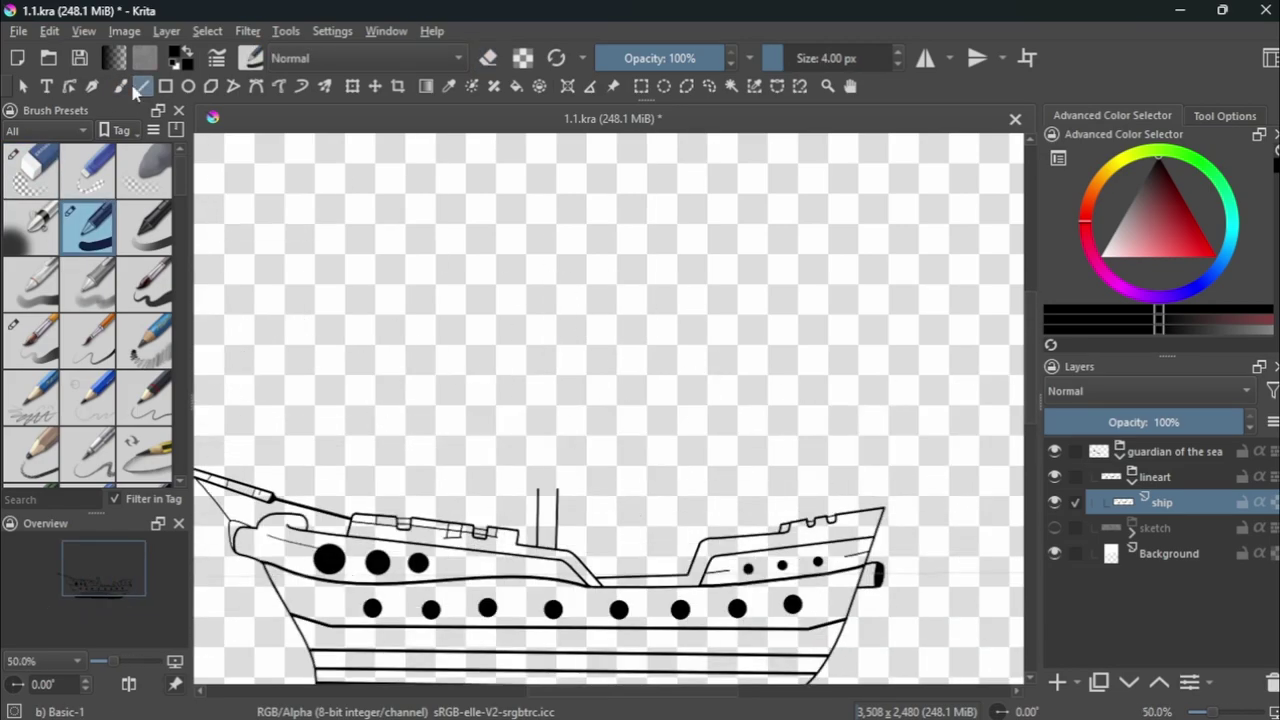
Raise the brush to 6 px and draw a curved line arcing across the deck.
key(bracketright)
scroll(745, 614, up, 1)
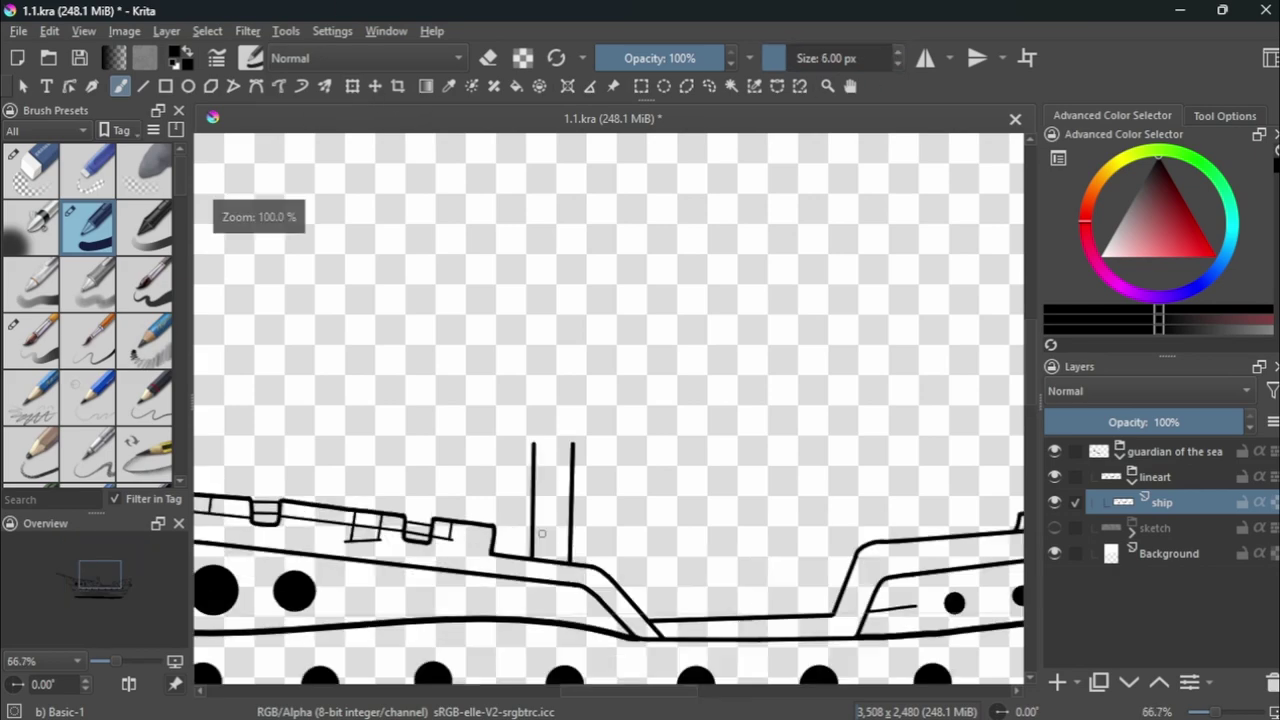
drag(297, 487, 676, 466)
key(ctrl+z)
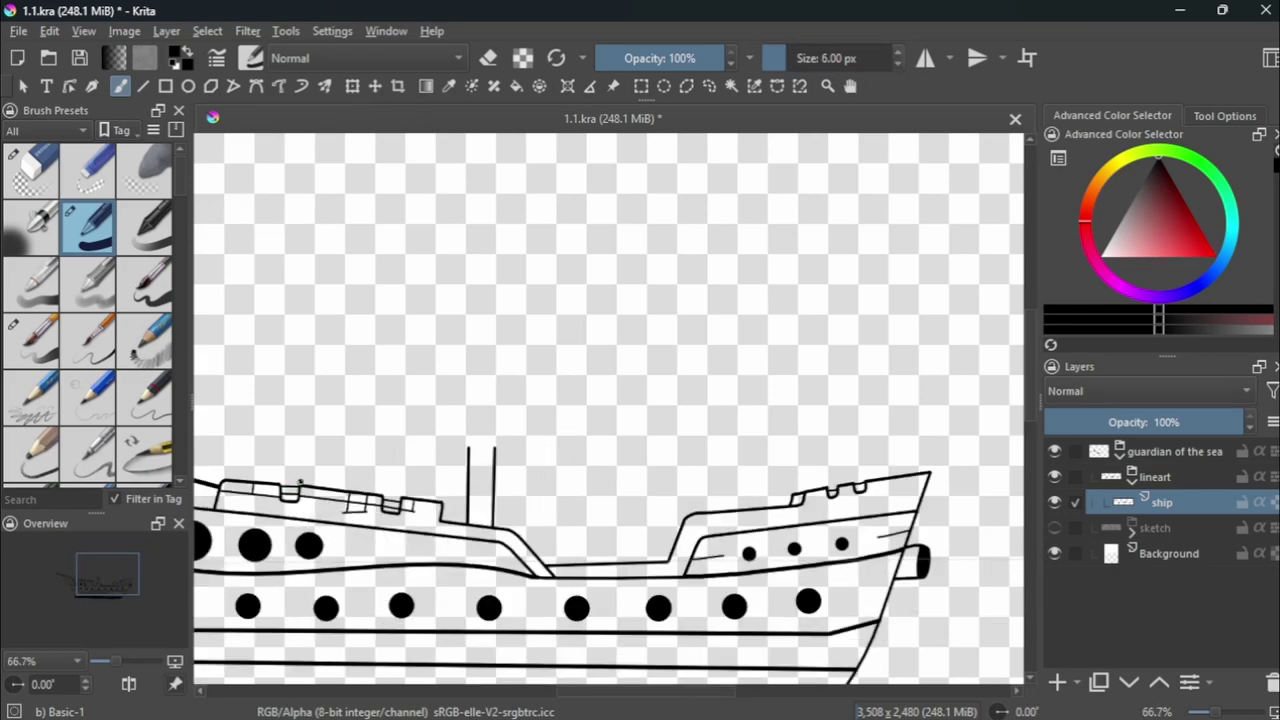
drag(297, 487, 692, 466)
scroll(711, 467, up, 3)
scroll(711, 467, down, 3)
Draw the tall left and right sail edges rising from the deck.
scroll(728, 488, down, 1)
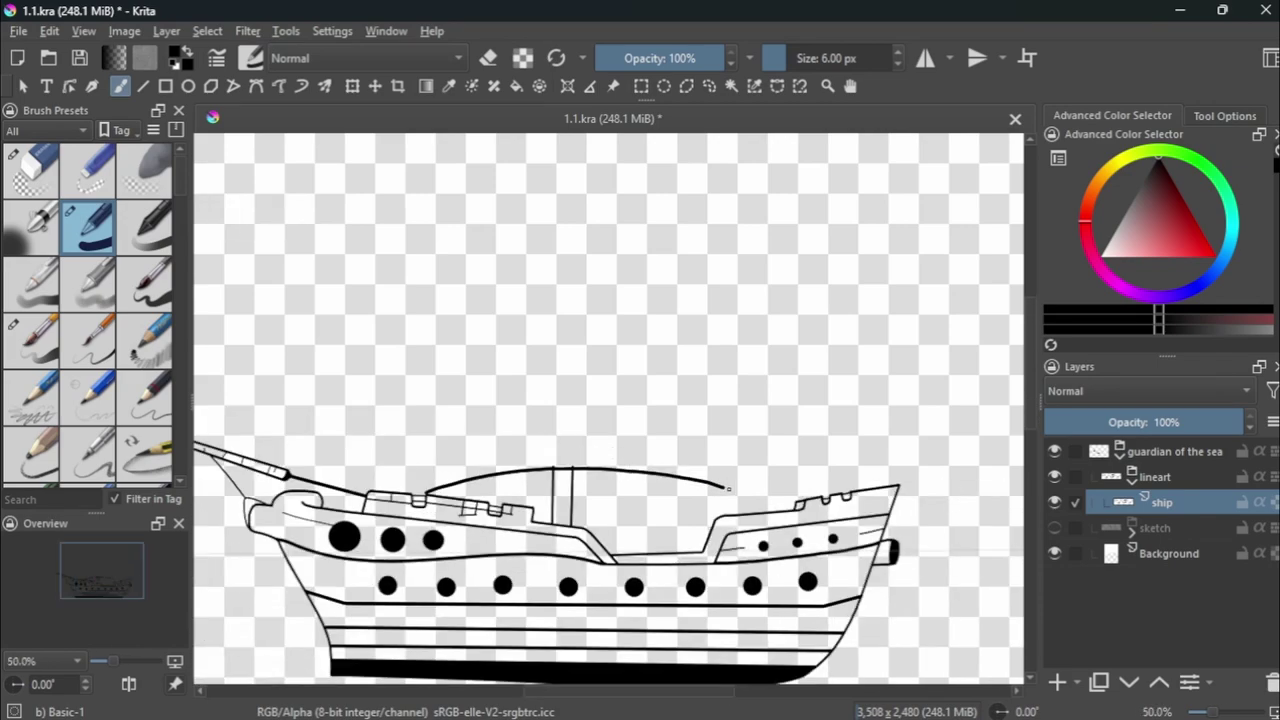
scroll(437, 446, up, 2)
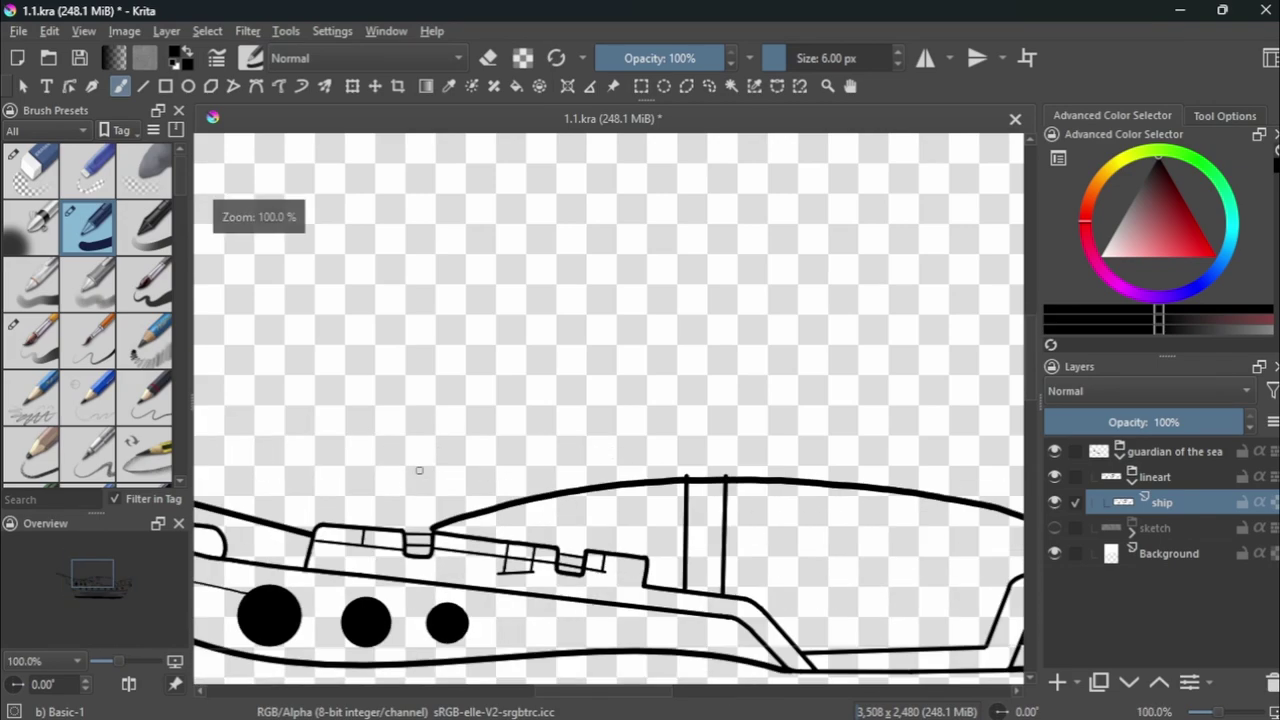
key(ctrl+z)
mouse_move(432, 520)
mouse_down()
mouse_move(420, 356)
mouse_move(465, 134)
mouse_up()
scroll(439, 369, down, 3)
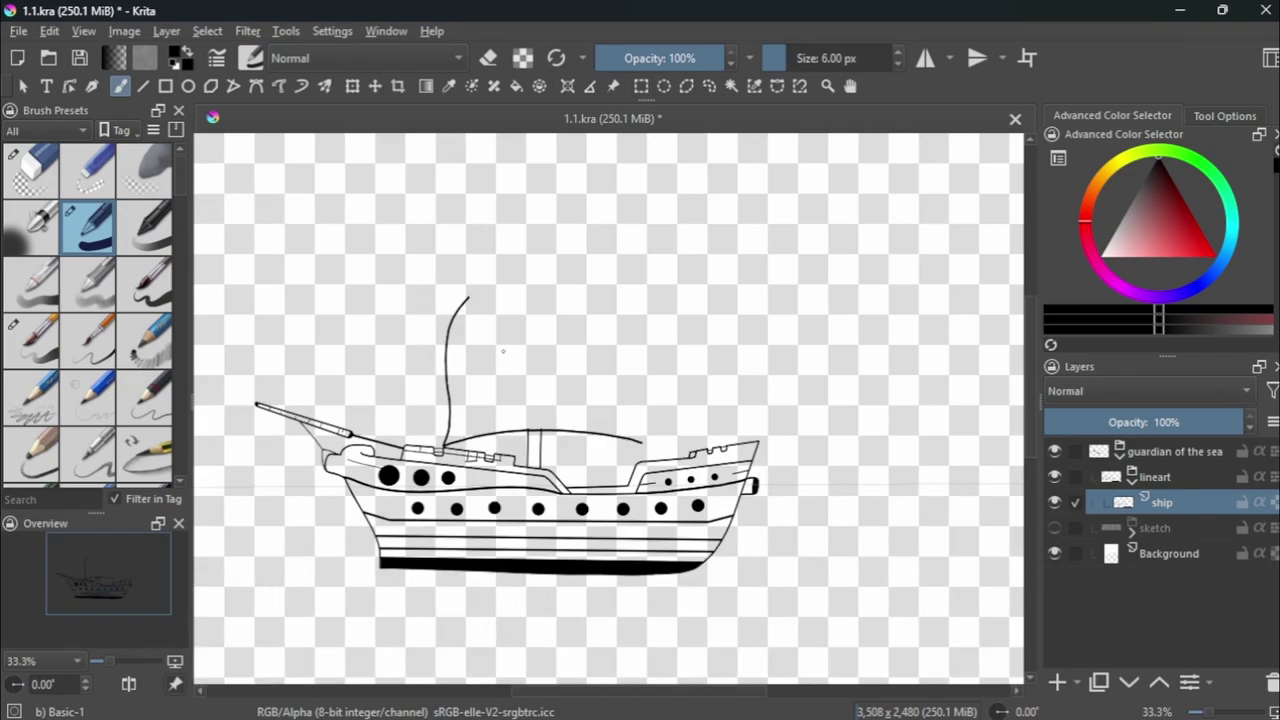
scroll(635, 435, up, 3)
drag(662, 455, 640, 140)
scroll(614, 221, down, 3)
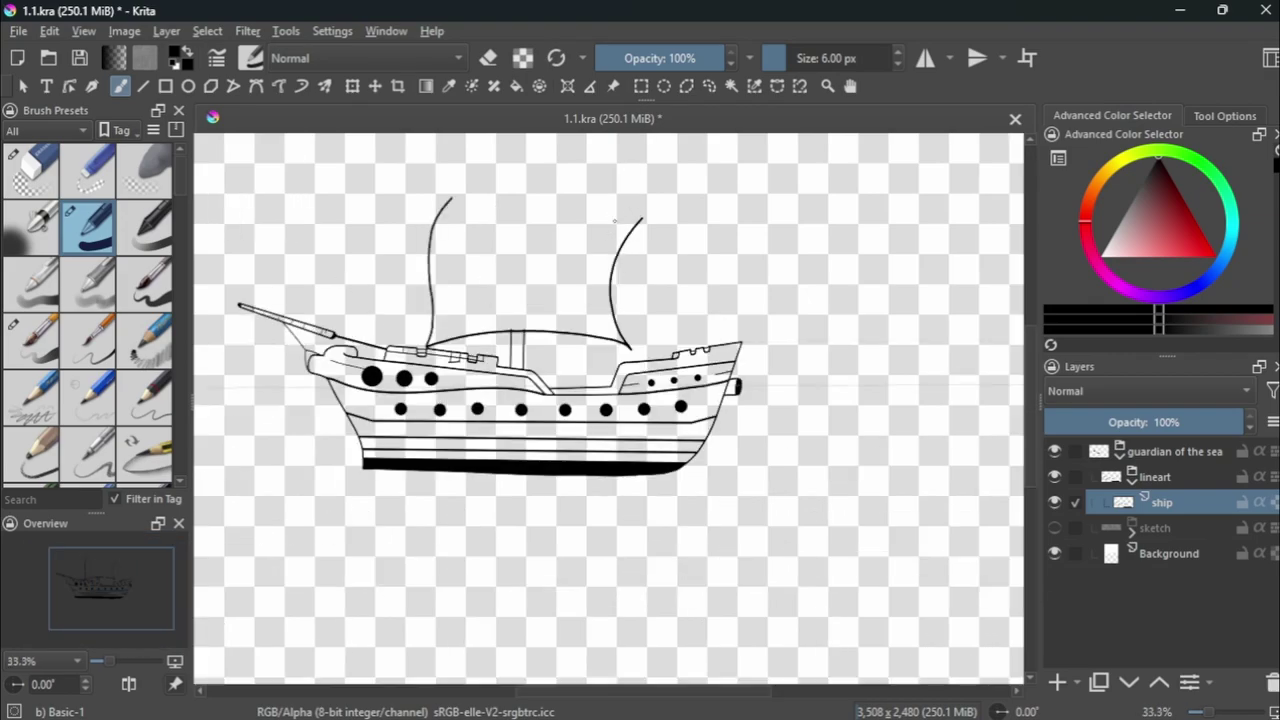
scroll(608, 343, up, 3)
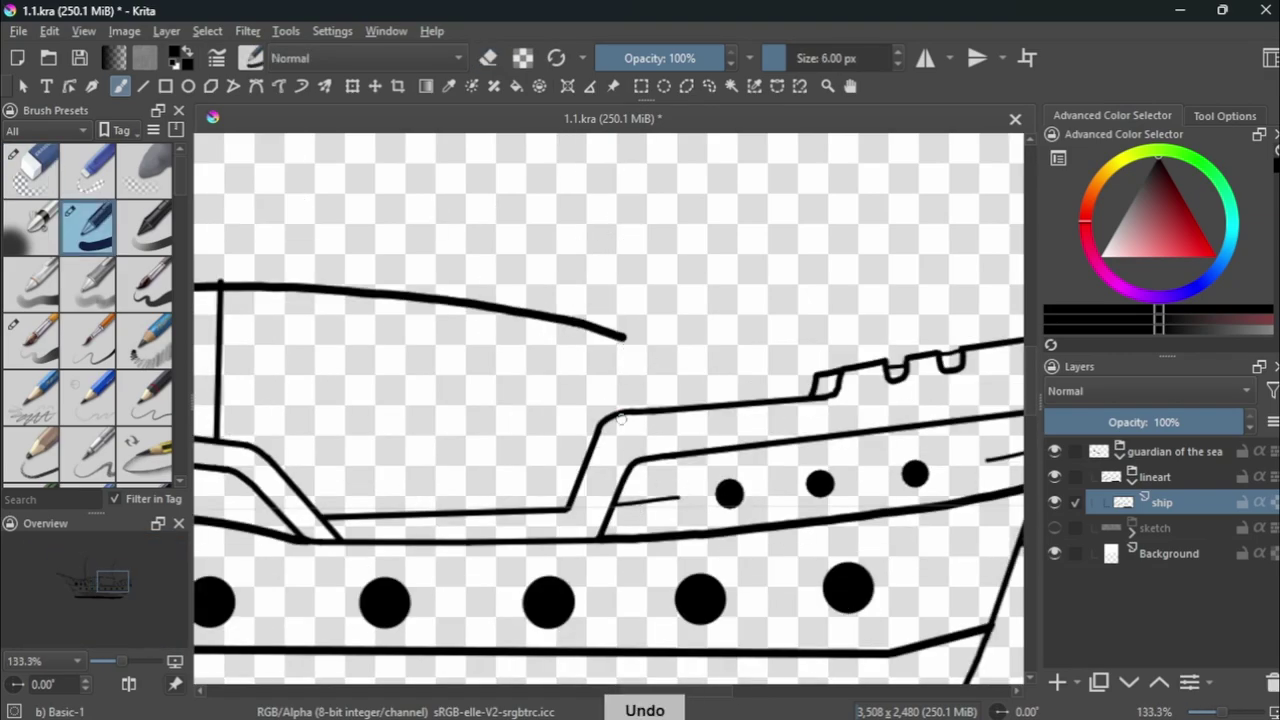
key(ctrl+z)
drag(700, 400, 590, 135)
scroll(714, 326, down, 1)
scroll(714, 326, down, 2)
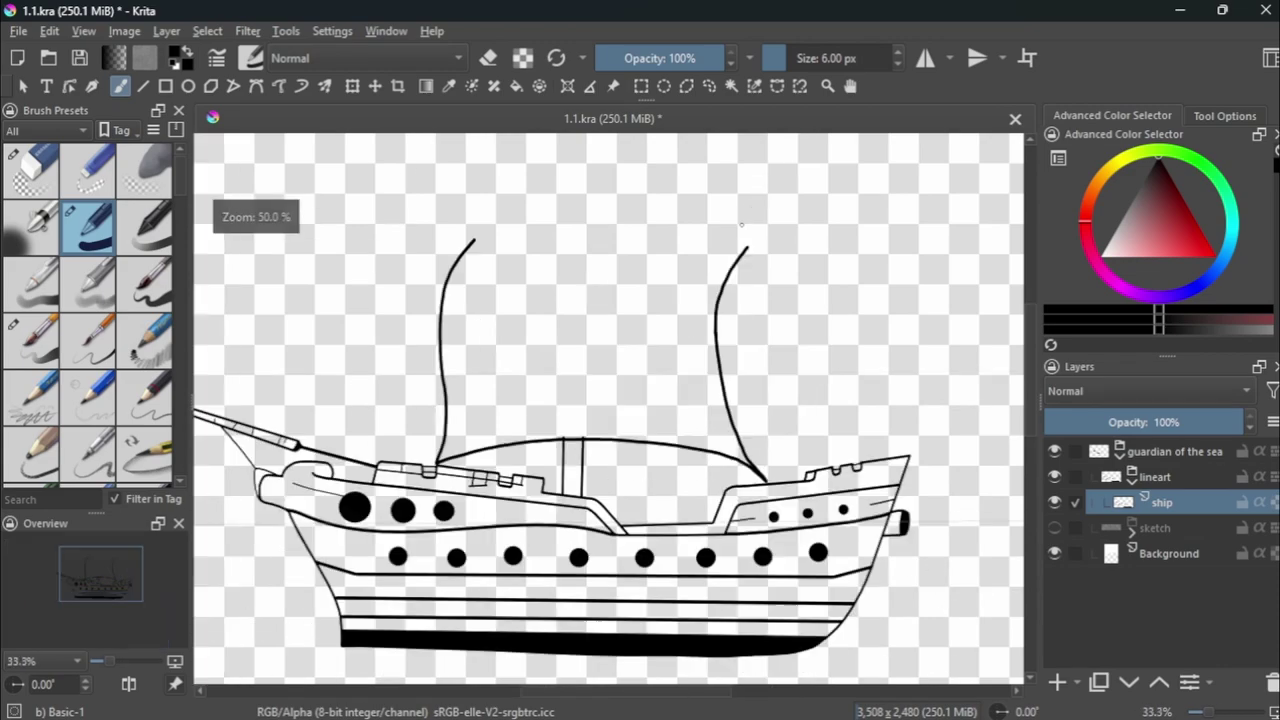
scroll(714, 326, up, 2)
key(ctrl+z)
scroll(710, 330, up, 2)
scroll(698, 313, down, 1)
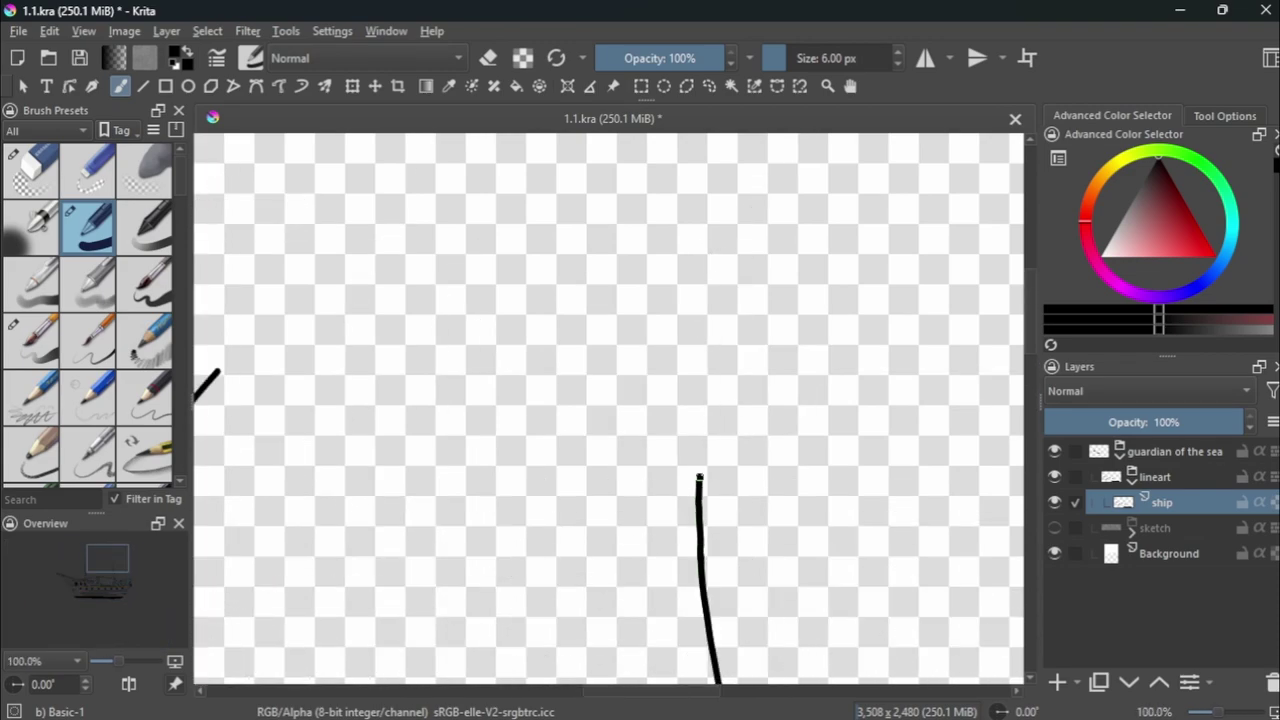
scroll(699, 478, down, 3)
scroll(586, 449, up, 2)
Erase the faulty lower line and redraw the left vertical mast line.
key(e)
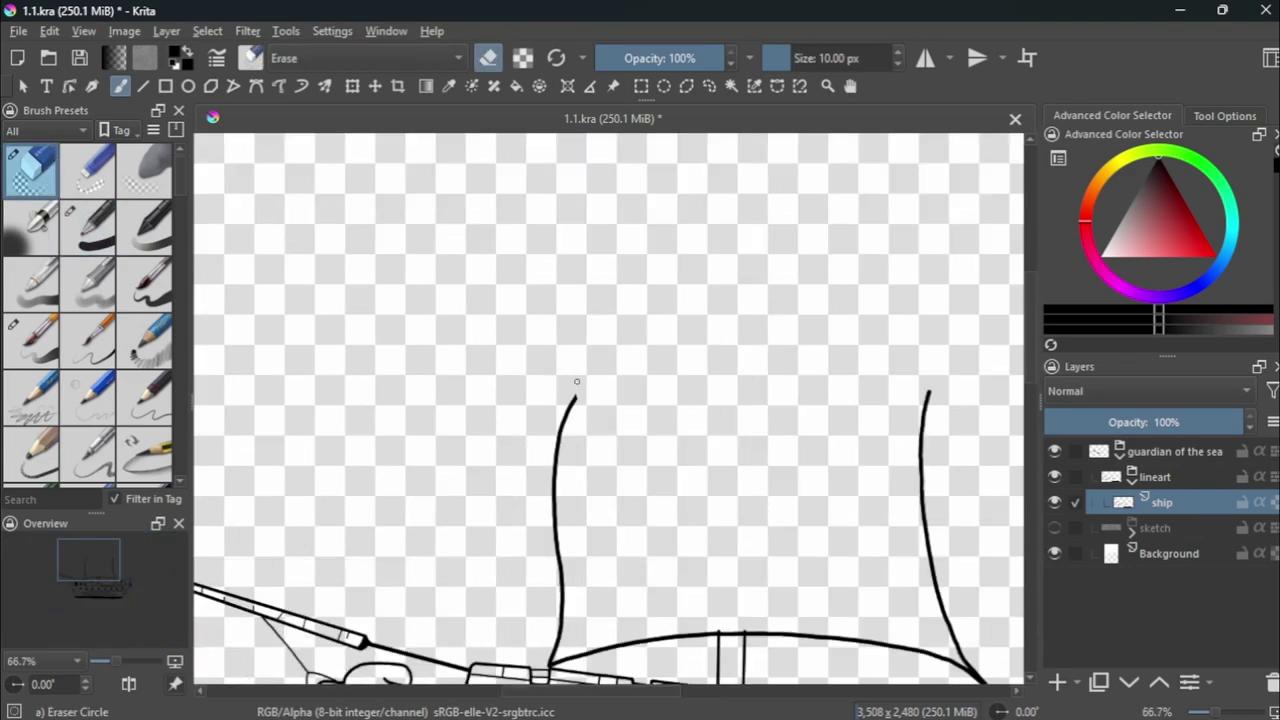
key(/)
key(1)
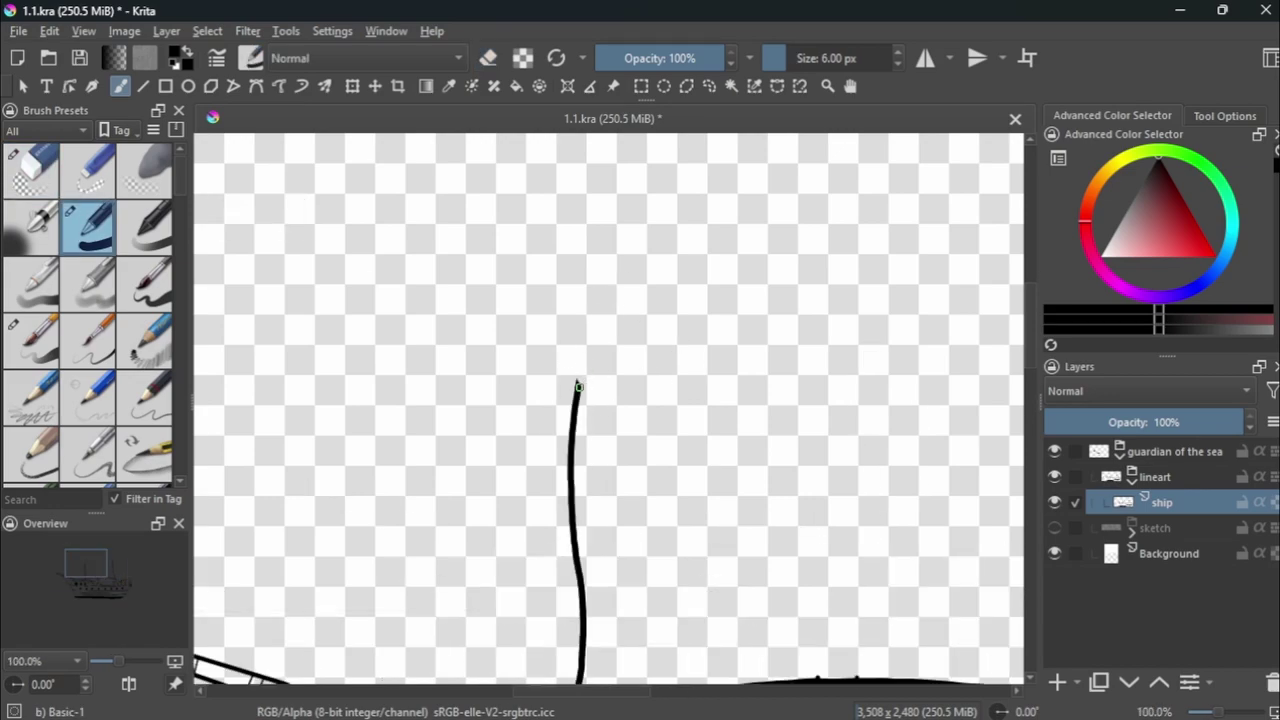
scroll(666, 414, down, 1)
scroll(740, 250, down, 1)
key(/)
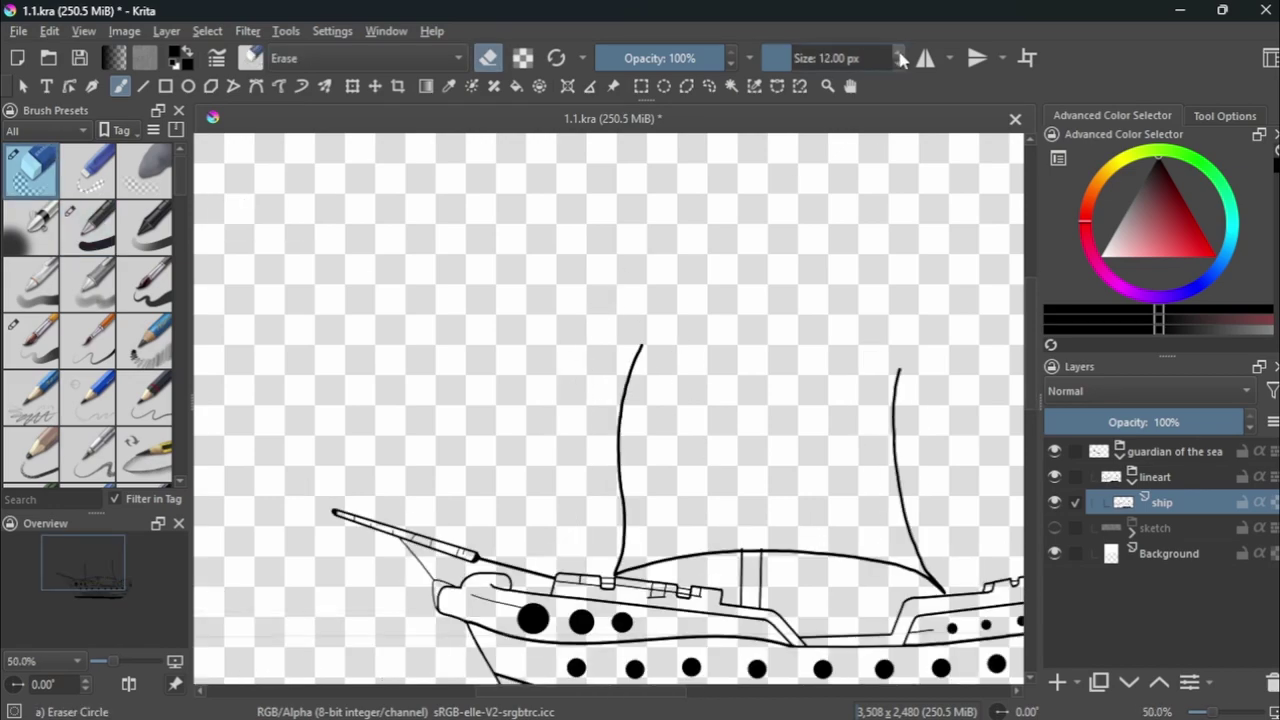
drag(621, 499, 620, 553)
key(/)
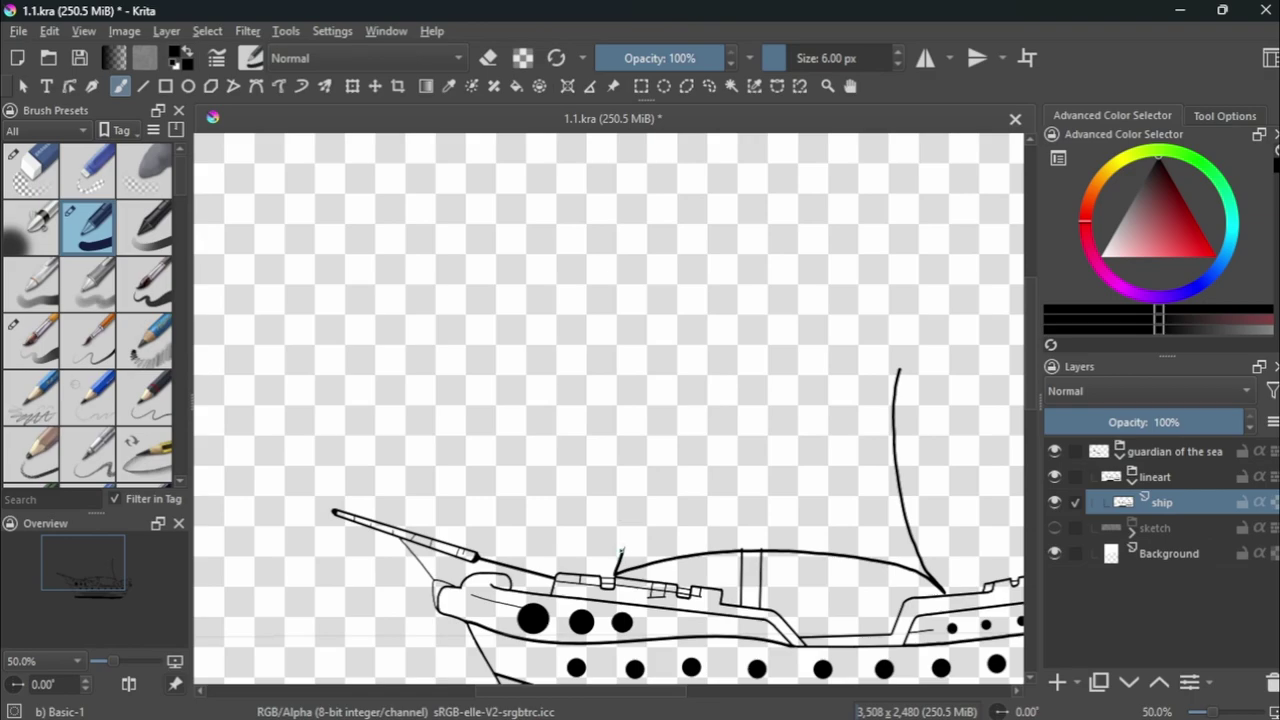
key(ctrl+z)
drag(629, 362, 620, 544)
scroll(620, 544, up, 5)
key(/)
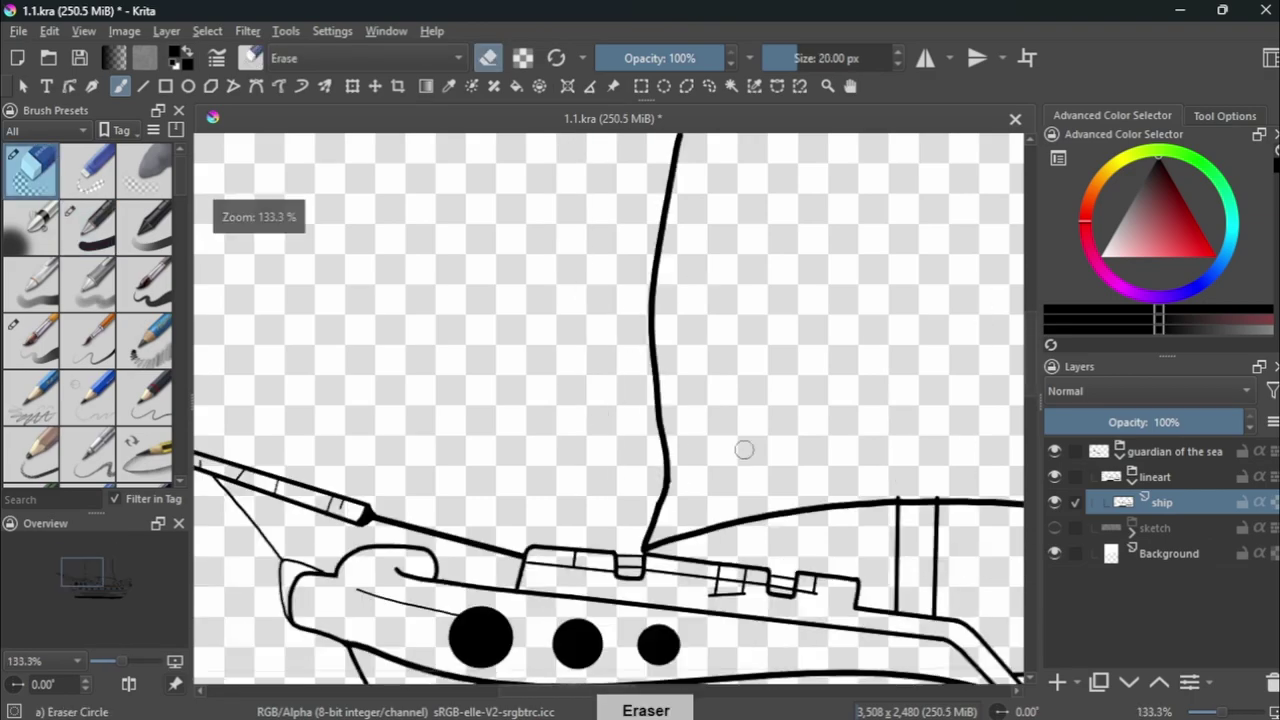
scroll(715, 399, down, 7)
key(/)
key(/)
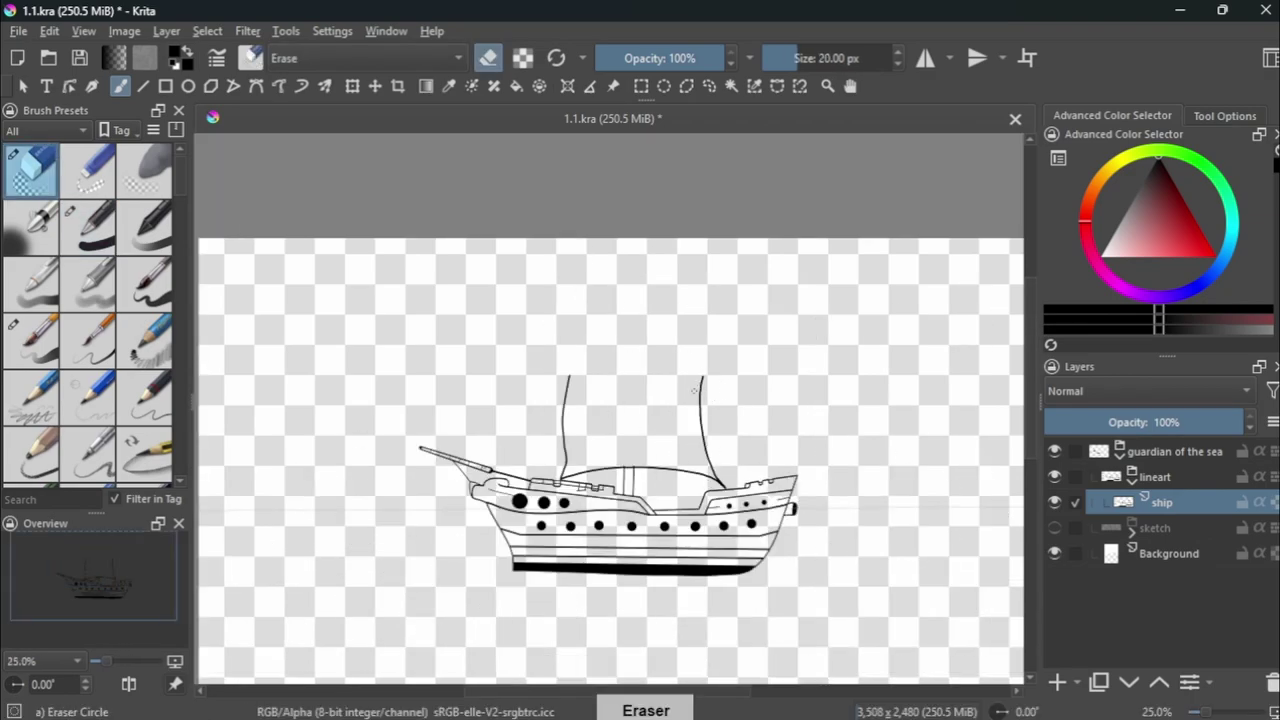
scroll(720, 462, up, 3)
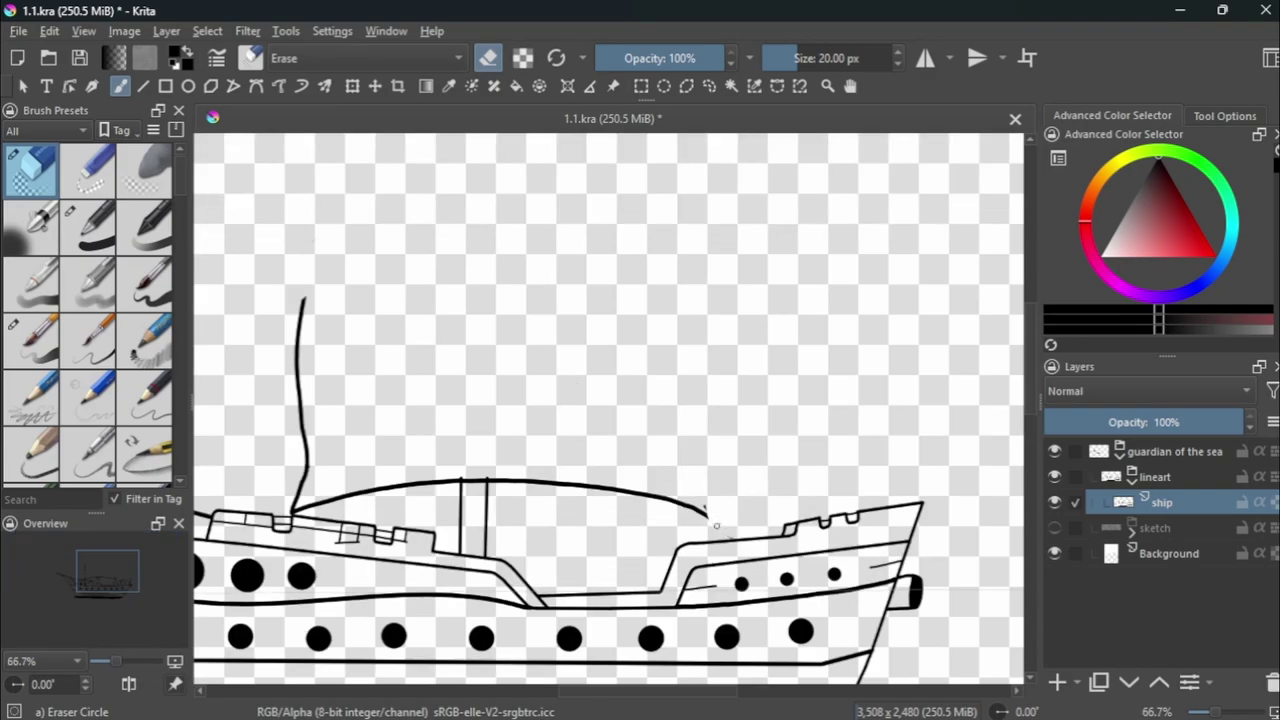
scroll(716, 526, up, 5)
key(/)
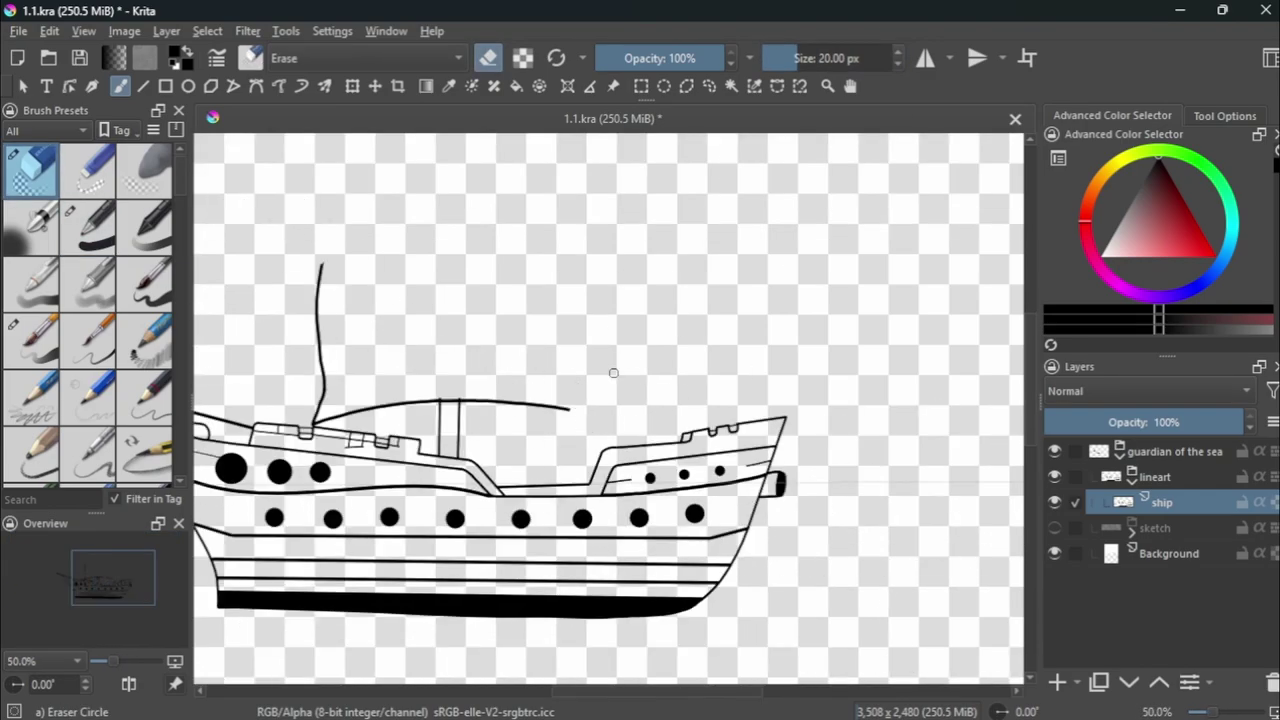
Extend the curved deck stroke and draw a straight top edge joining the sail's sides.
key(ctrl+z)
drag(514, 386, 574, 408)
key(1)
drag(558, 533, 537, 509)
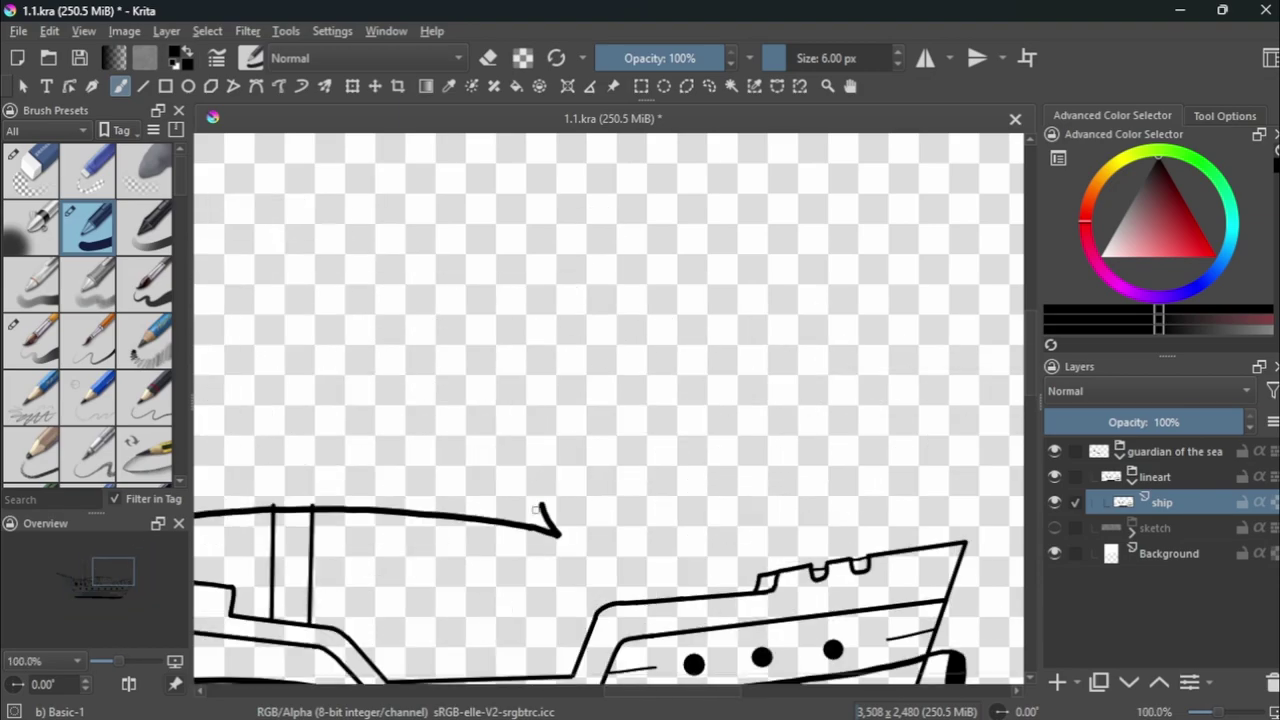
key(ctrl+z)
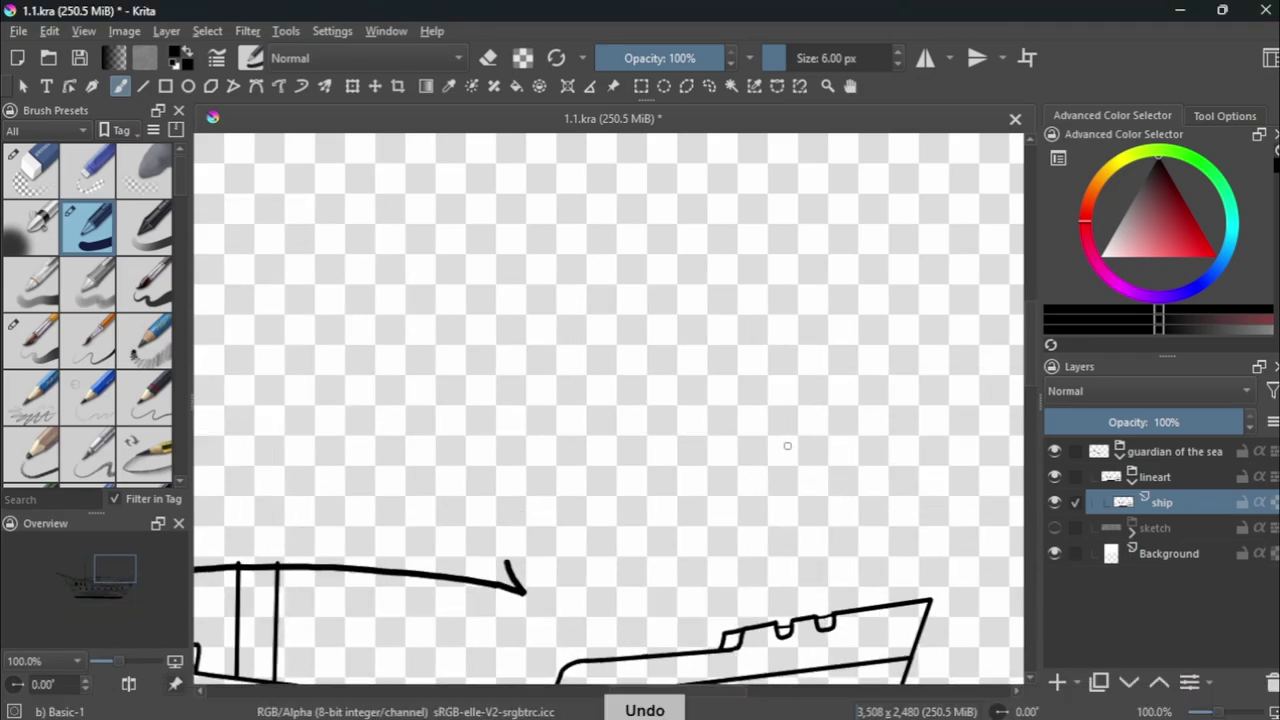
scroll(482, 472, down, 1)
scroll(490, 480, down, 1)
key(e)
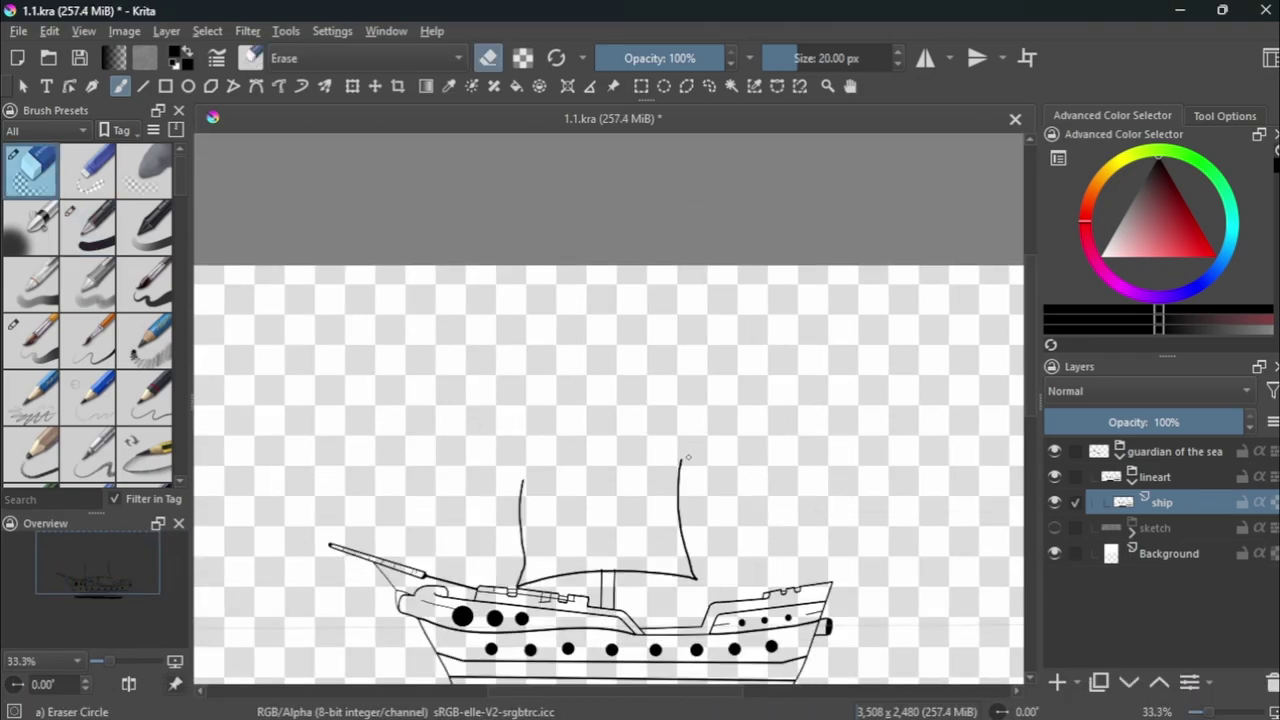
scroll(505, 493, up, 1)
key(e)
drag(819, 458, 471, 491)
Zoom around the lower sail while toggling between the eraser and the black pen.
scroll(823, 423, up, 5)
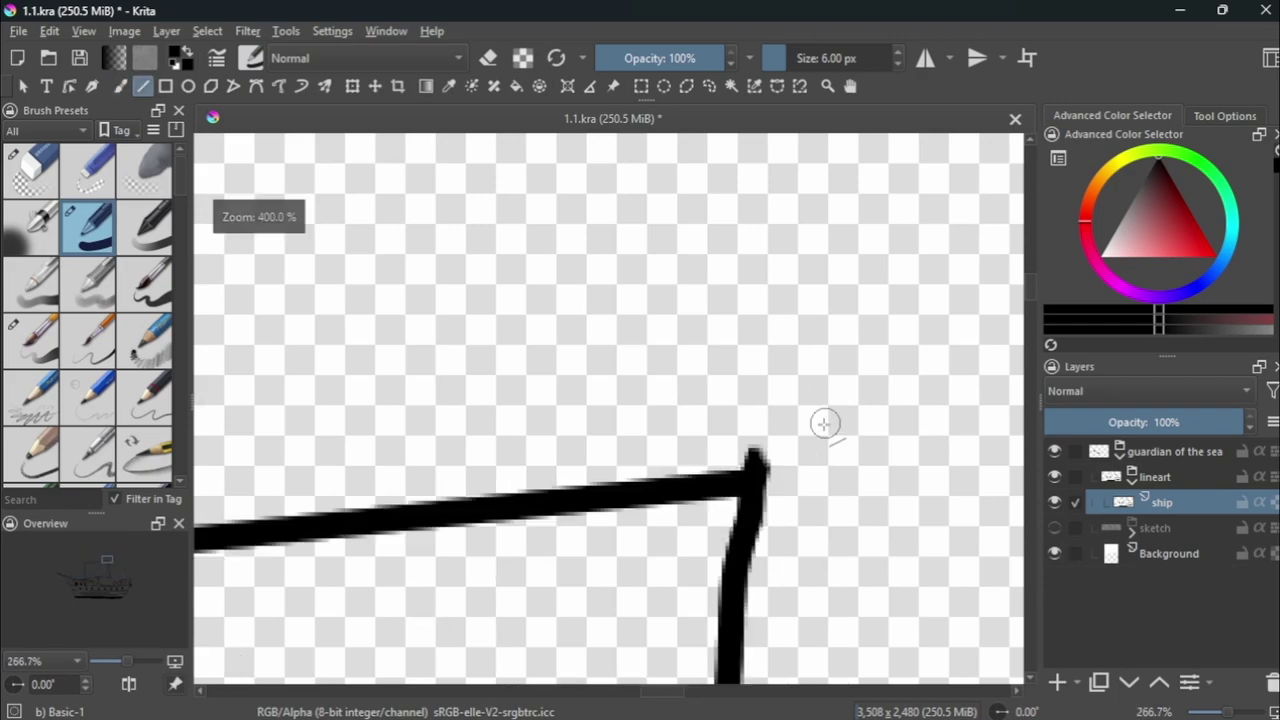
key(b)
key(e)
scroll(752, 465, down, 5)
scroll(640, 480, up, 1)
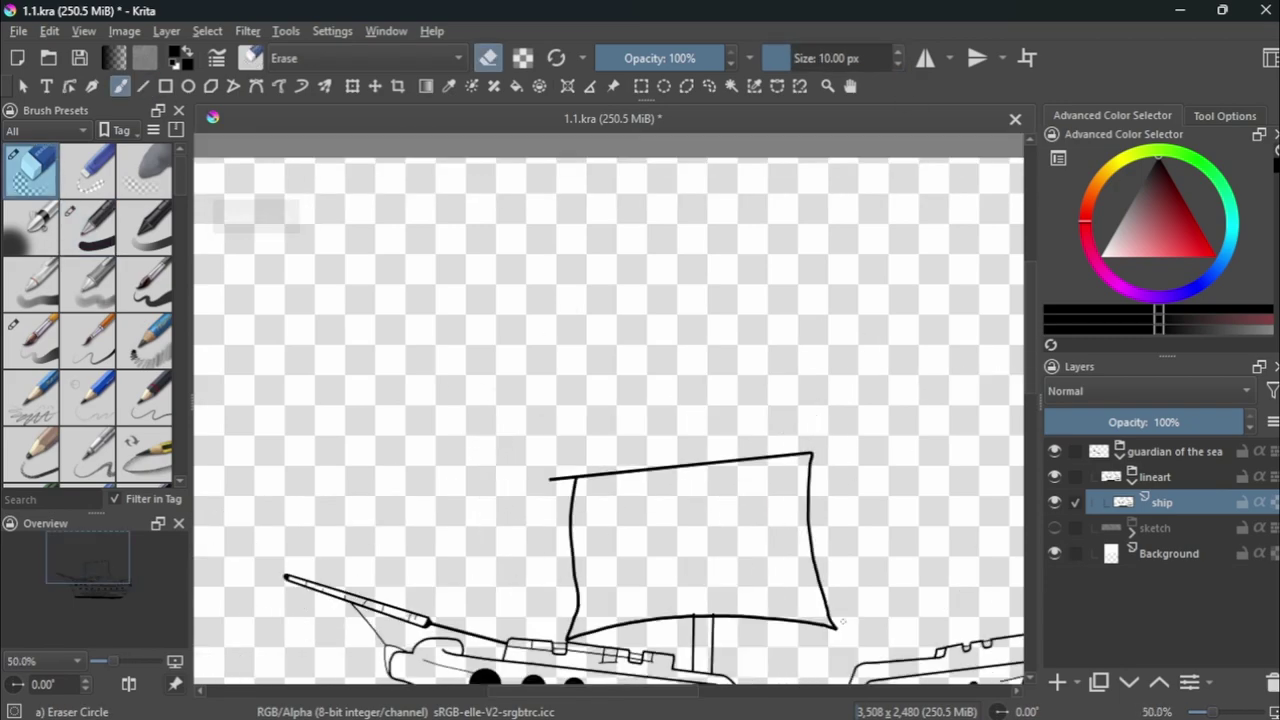
scroll(620, 485, up, 1)
scroll(608, 489, up, 5)
key(e)
scroll(729, 543, down, 6)
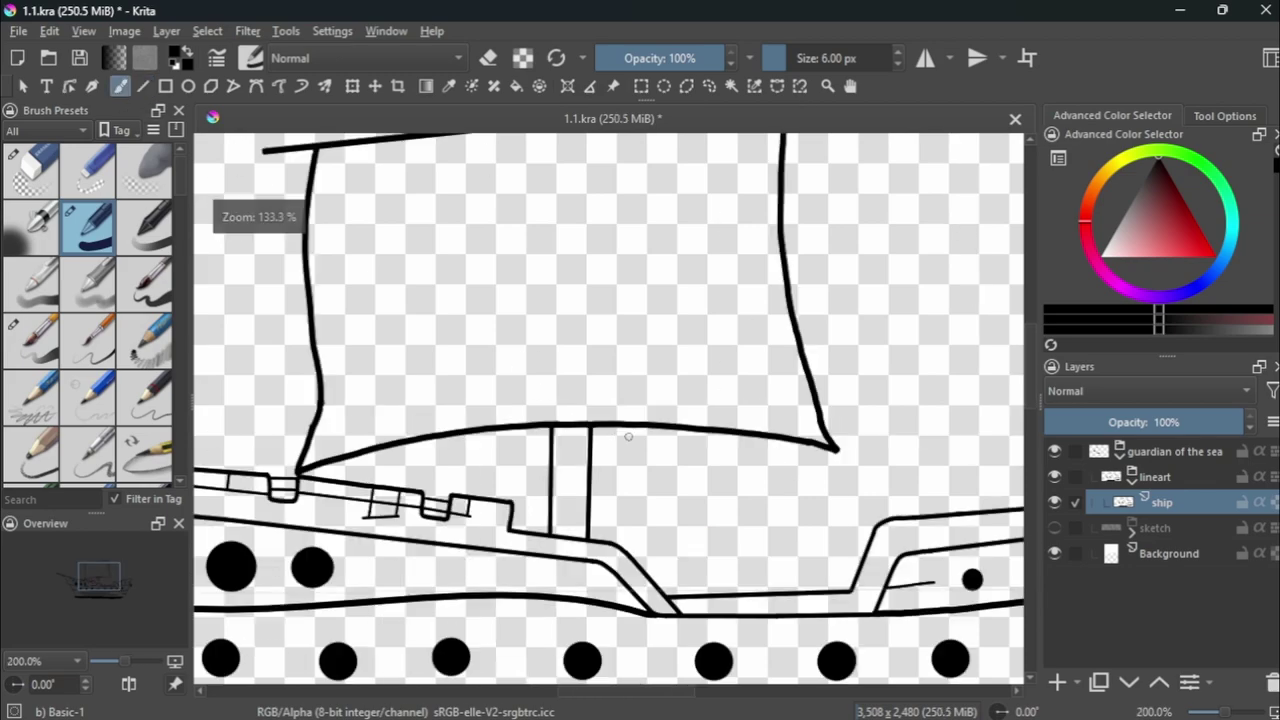
scroll(578, 488, down, 3)
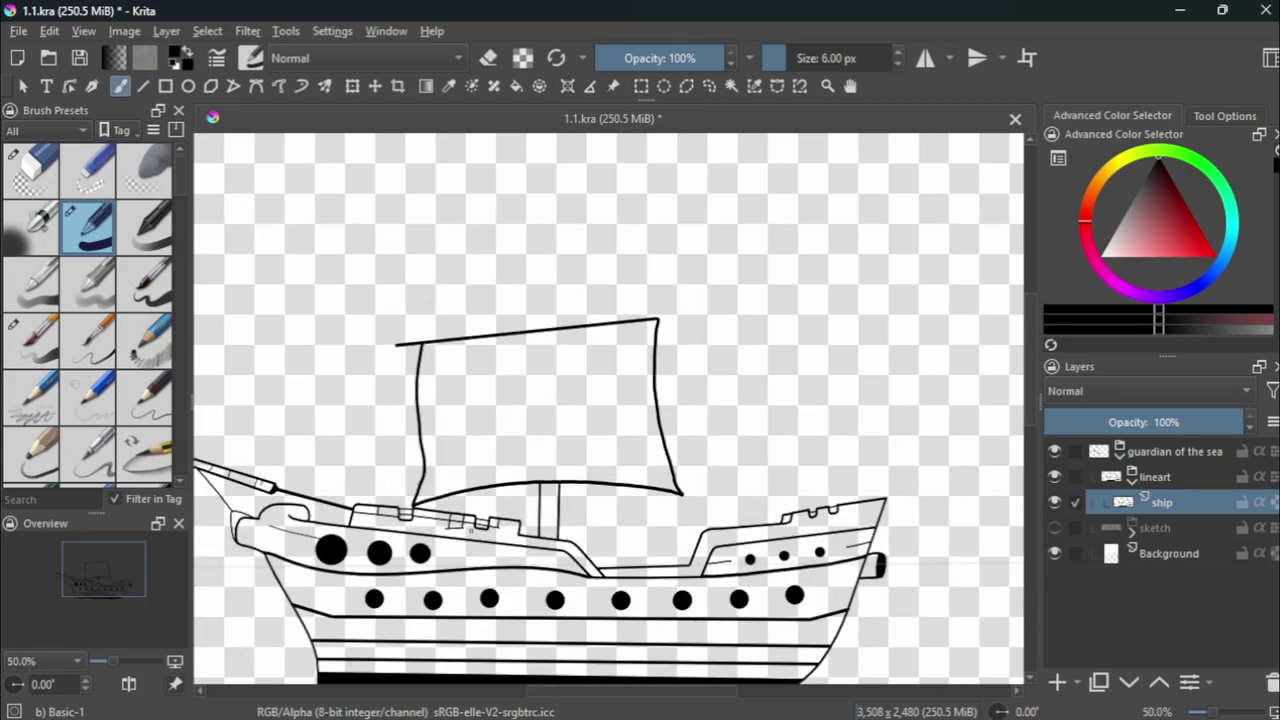
key(e)
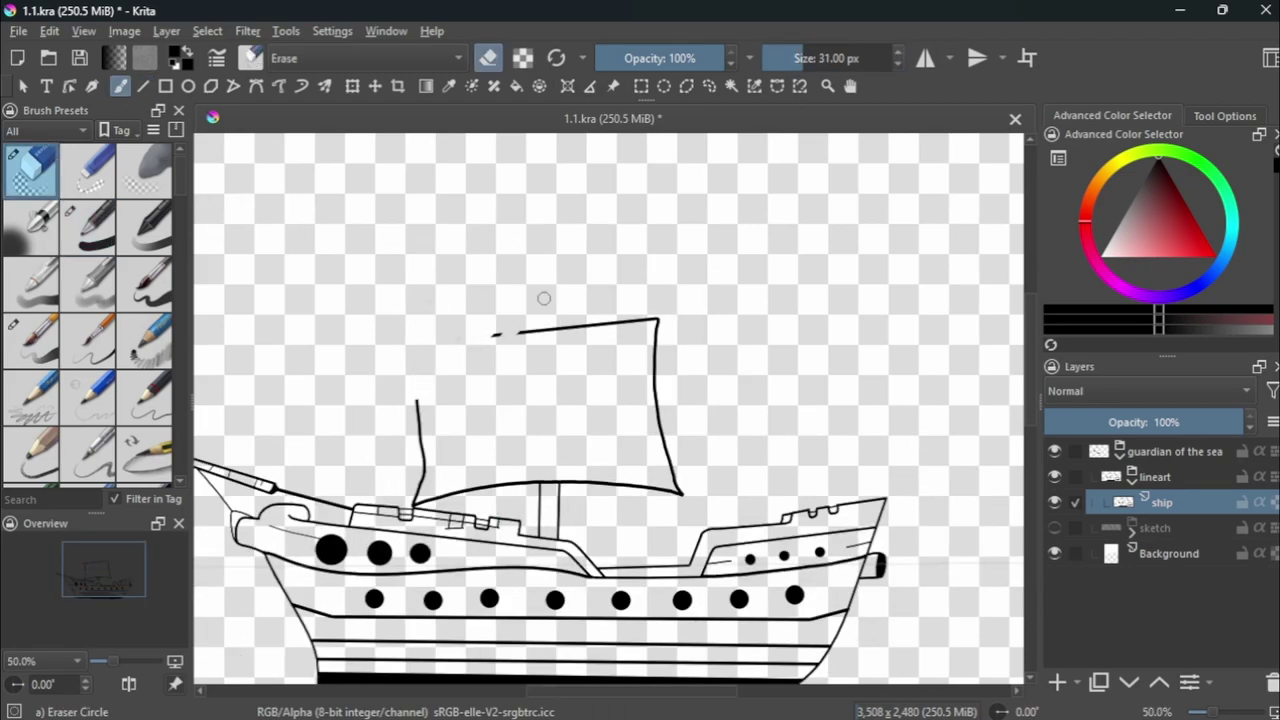
scroll(475, 495, up, 2)
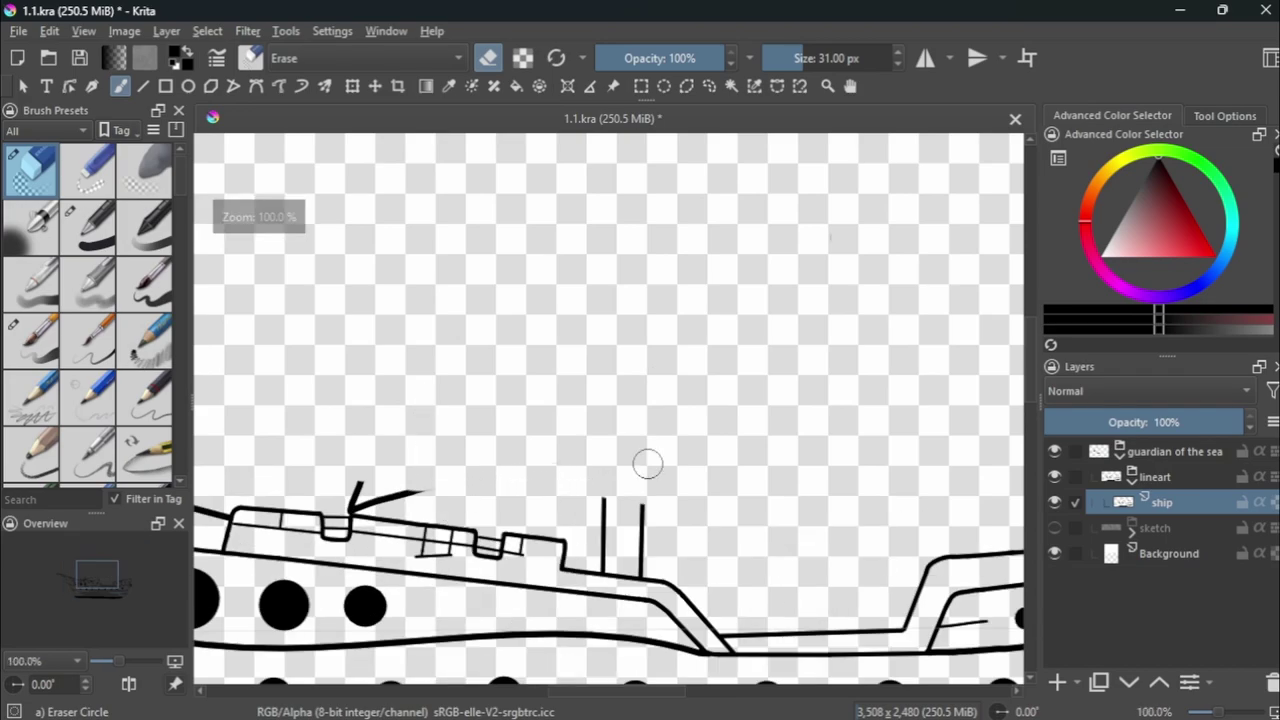
scroll(893, 59, down, 3)
scroll(893, 59, down, 2)
key(e)
scroll(566, 493, up, 3)
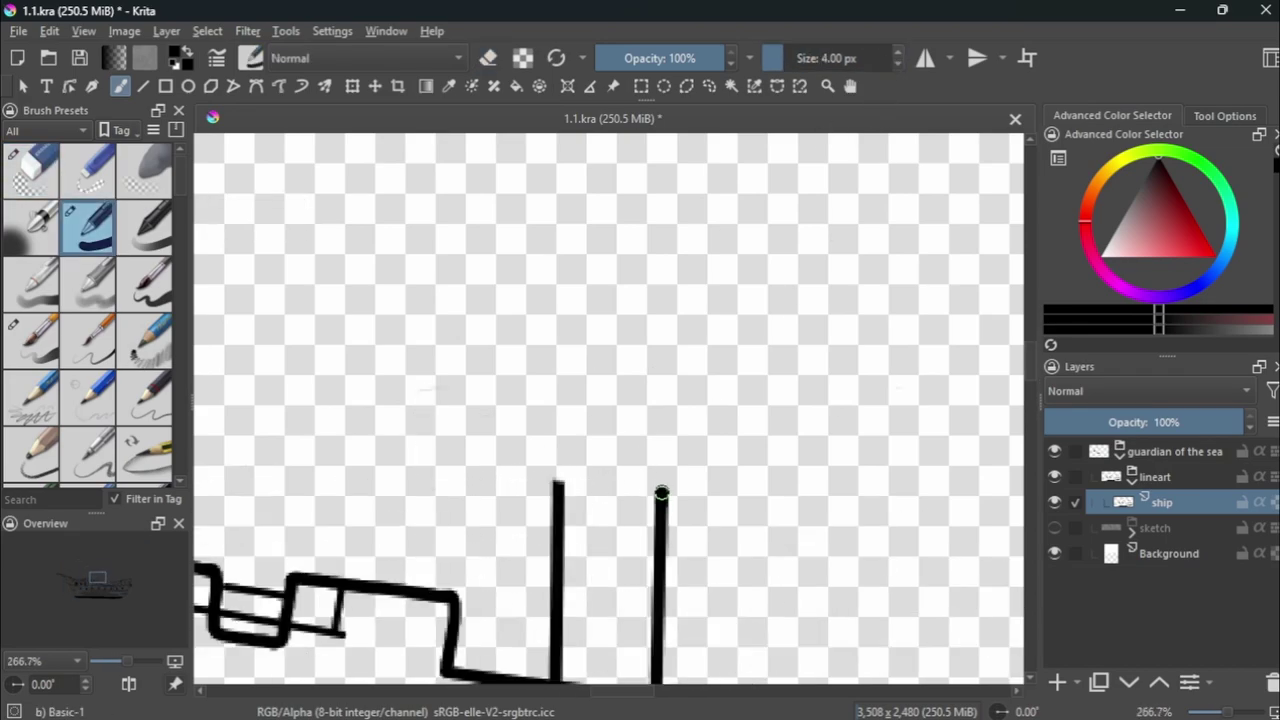
scroll(540, 440, down, 4)
scroll(530, 410, up, 2)
scroll(517, 380, down, 3)
scroll(517, 380, up, 3)
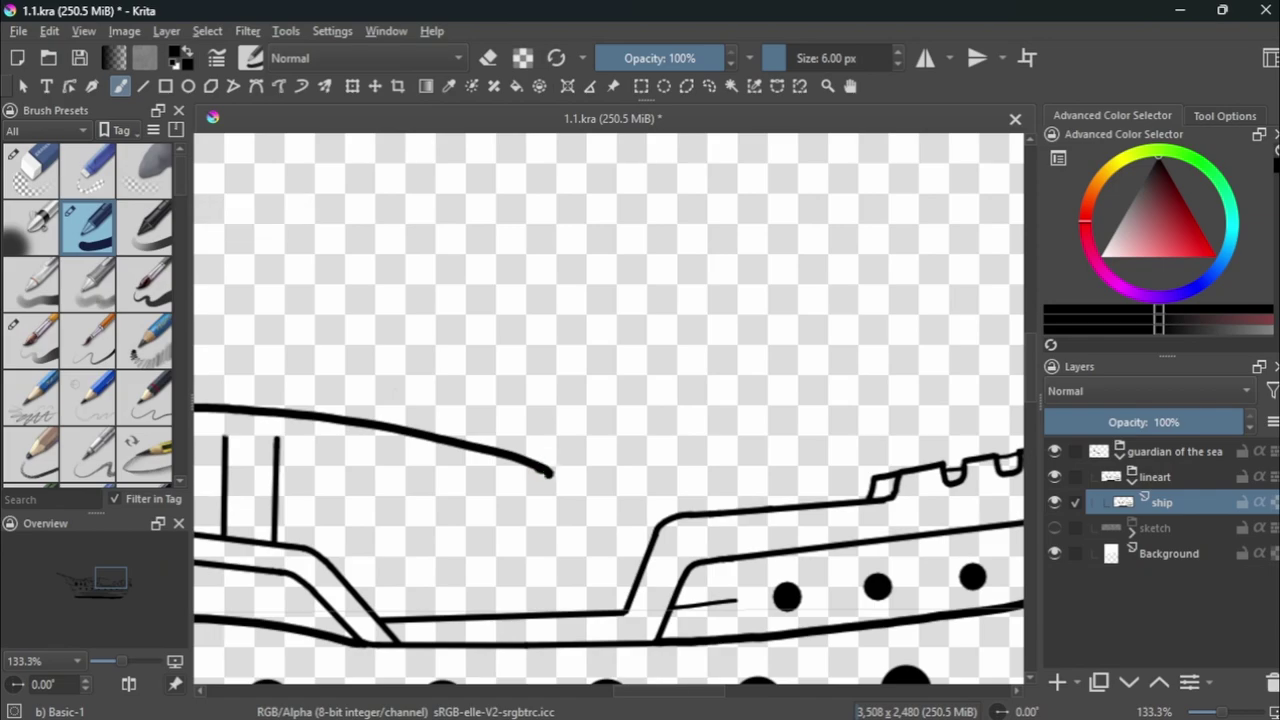
Redraw the vertical mast stroke above the deck, discarding a stray joining stroke.
drag(550, 475, 520, 135)
scroll(520, 300, up, 1)
key(e)
drag(493, 200, 493, 330)
key(e)
drag(493, 463, 466, 189)
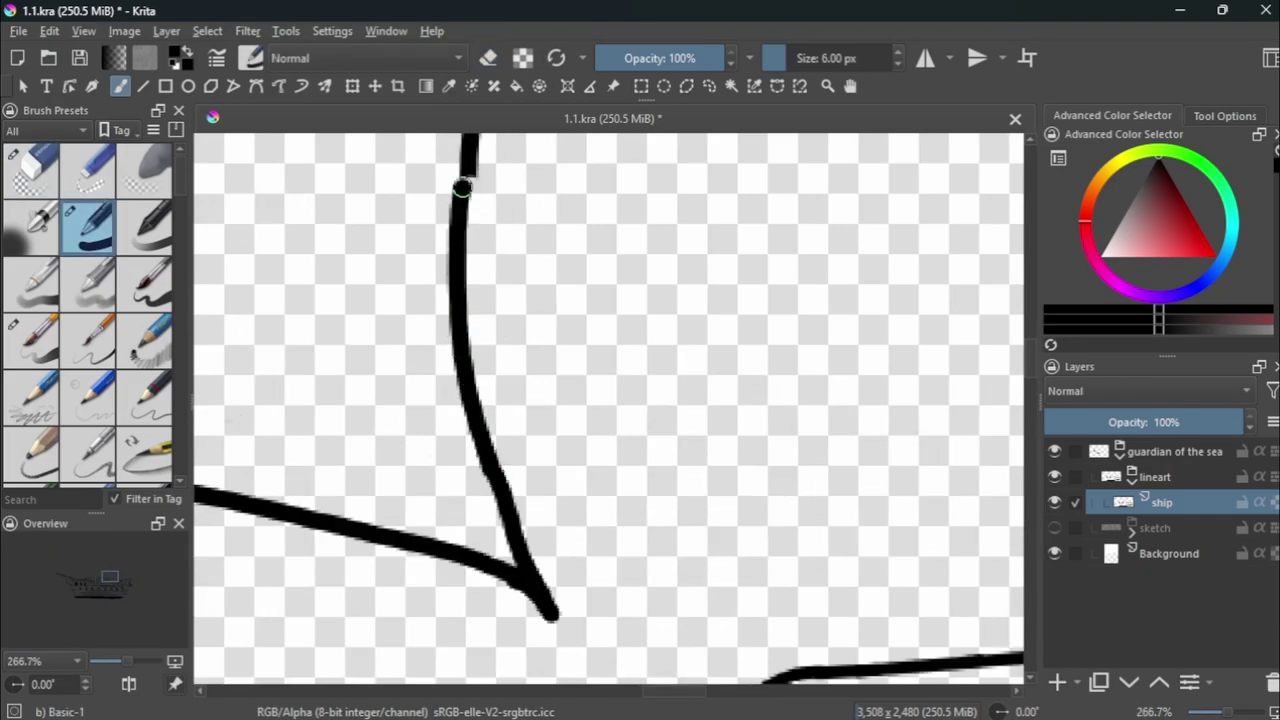
key(ctrl+z)
Redraw the sail's right edge down to its curved bottom.
scroll(491, 234, down, 1)
scroll(491, 234, up, 2)
drag(440, 140, 470, 600)
scroll(626, 290, down, 4)
Thin the brush and erase the top of the sail's left edge.
scroll(626, 290, up, 5)
key([)
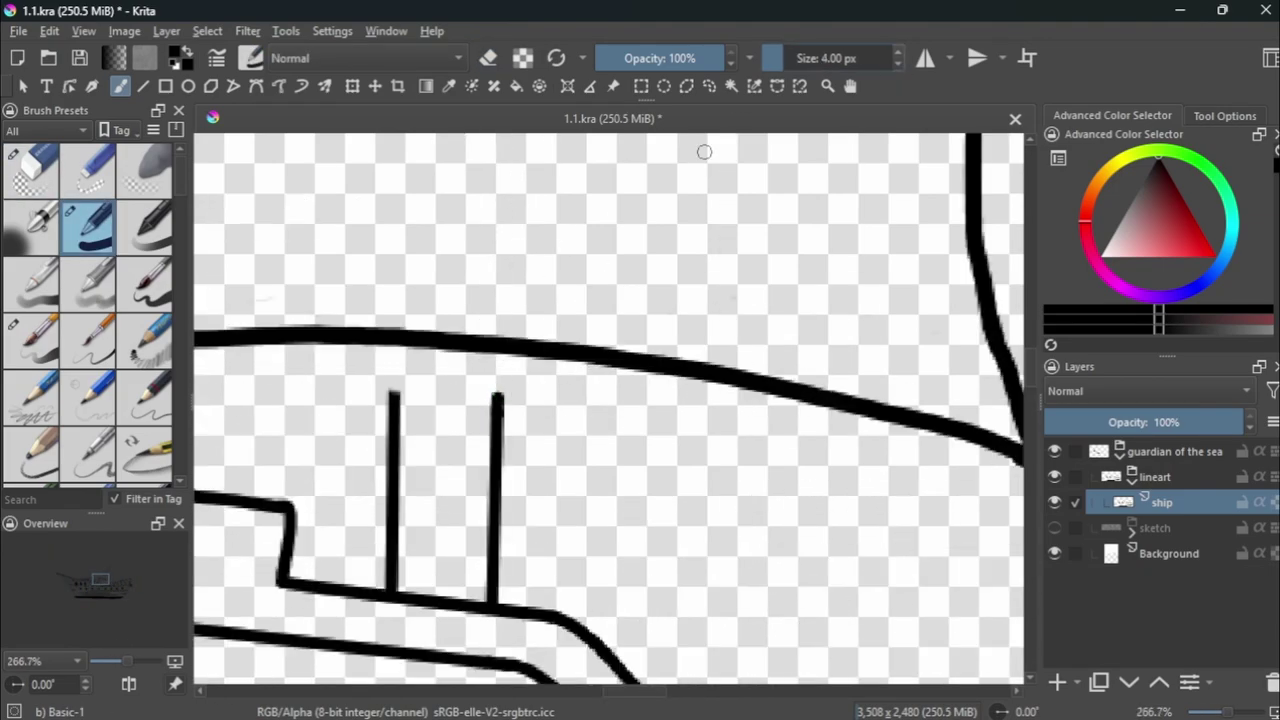
scroll(540, 300, up, 1)
scroll(471, 272, down, 6)
scroll(471, 272, up, 1)
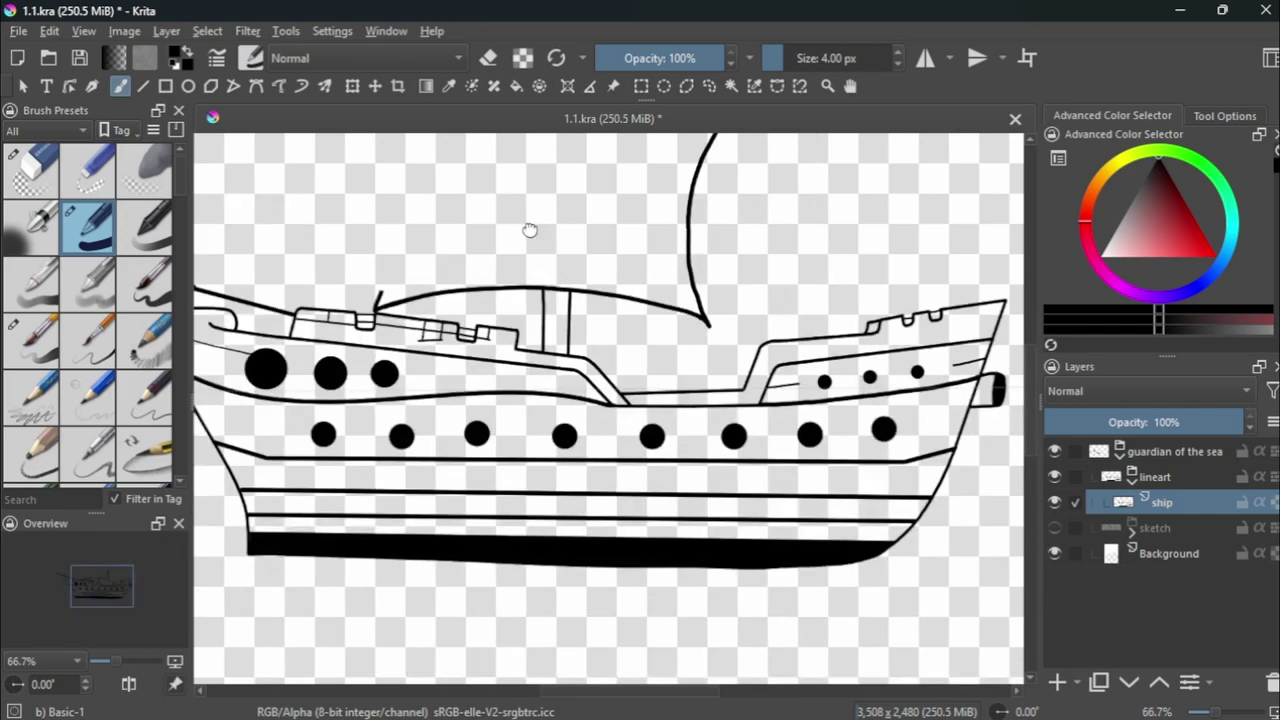
scroll(529, 229, up, 3)
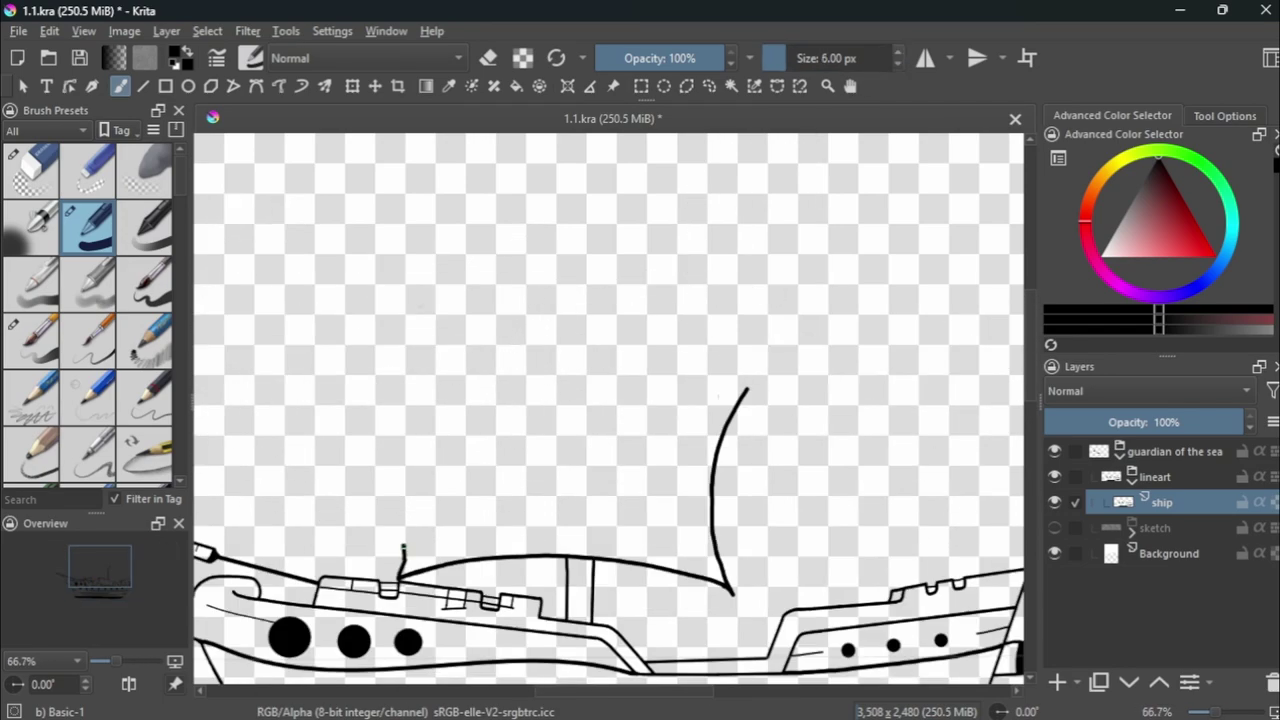
key(e)
mouse_move(407, 350)
mouse_down()
mouse_move(392, 390)
mouse_move(748, 389)
mouse_up()
key(e)
key(e)
key(/)
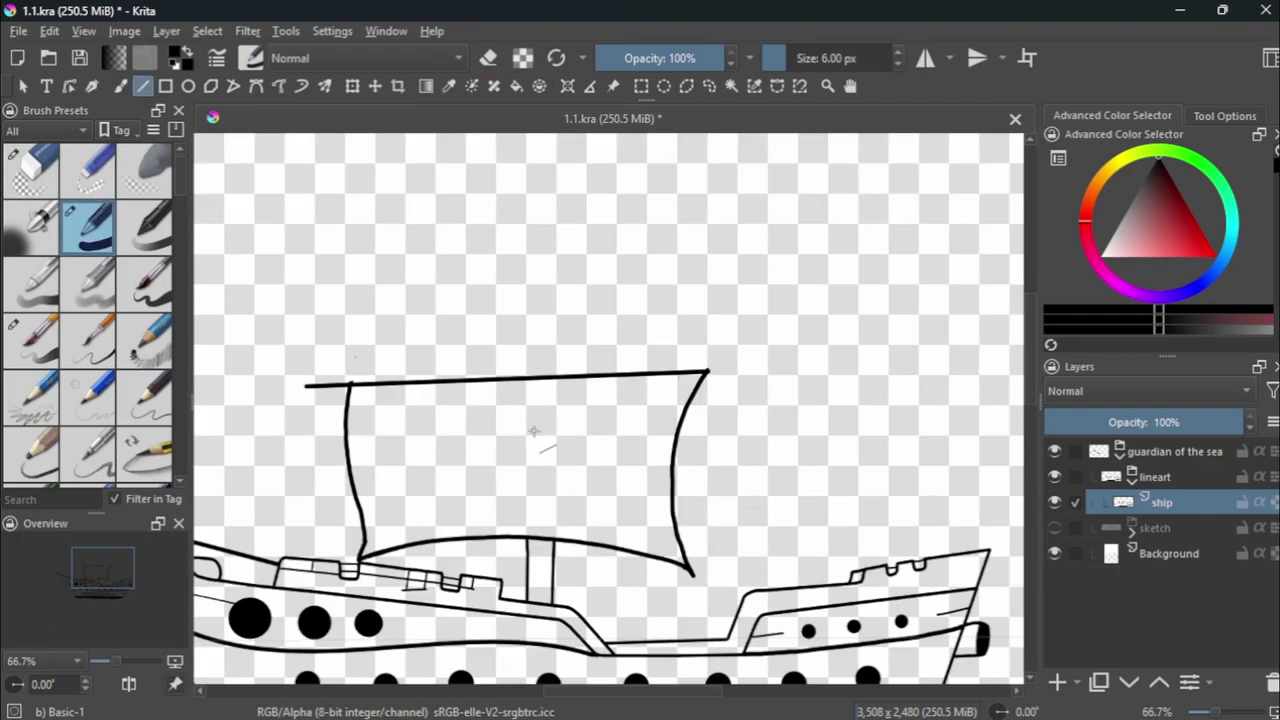
Draw a straight top edge across the sail with the line tool.
key(v)
drag(420, 371, 447, 370)
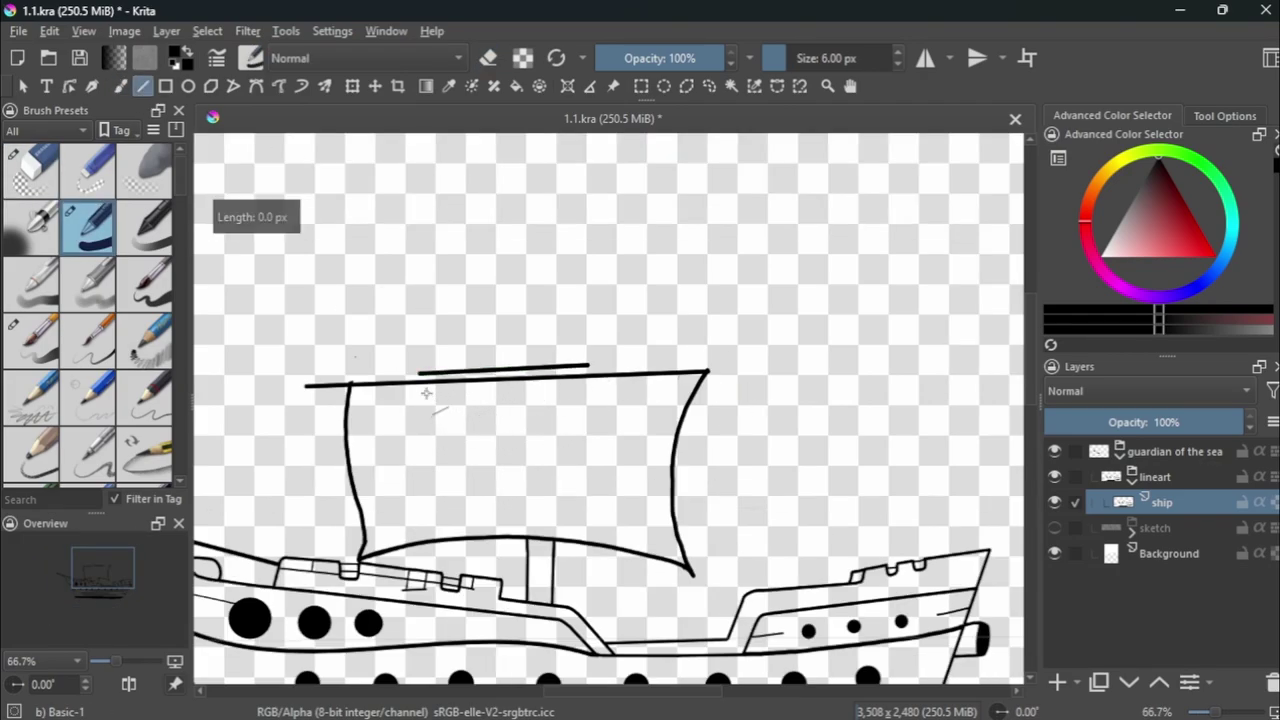
key(b)
scroll(398, 348, up, 3)
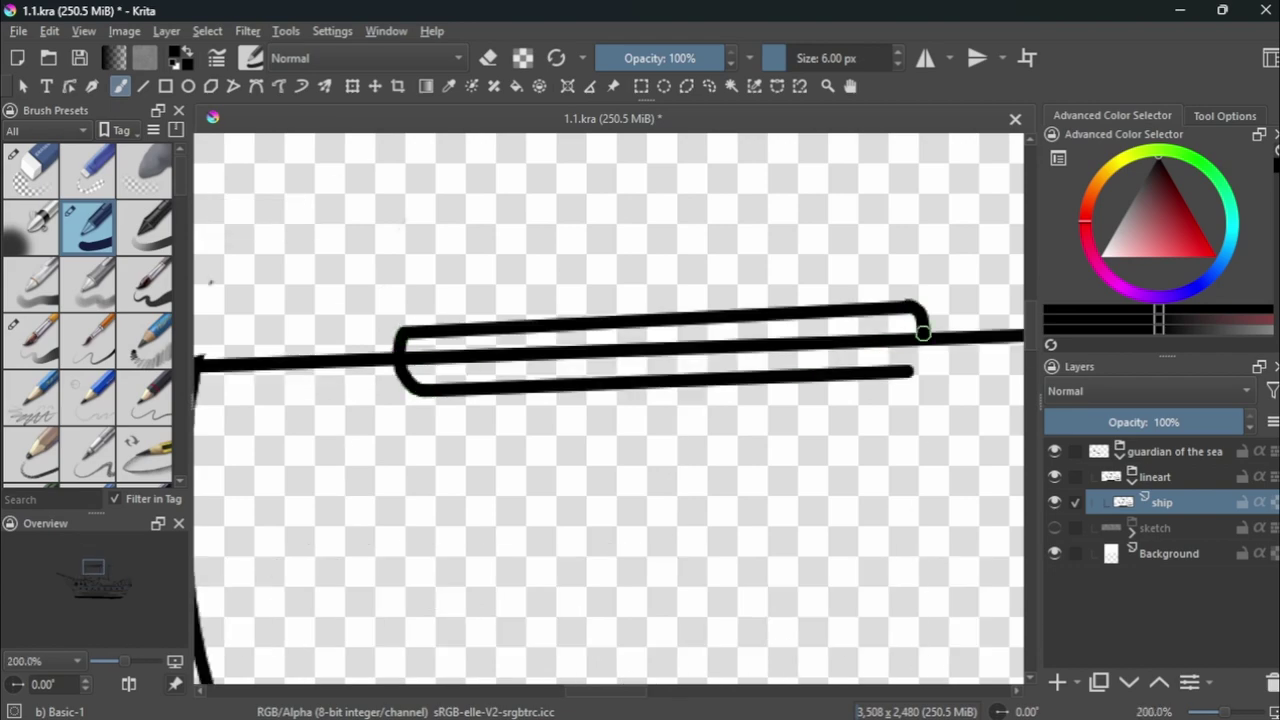
Erase the inner line inside the rounded yard bar.
key(/)
mouse_move(918, 342)
mouse_down()
mouse_move(808, 362)
mouse_move(415, 360)
mouse_up()
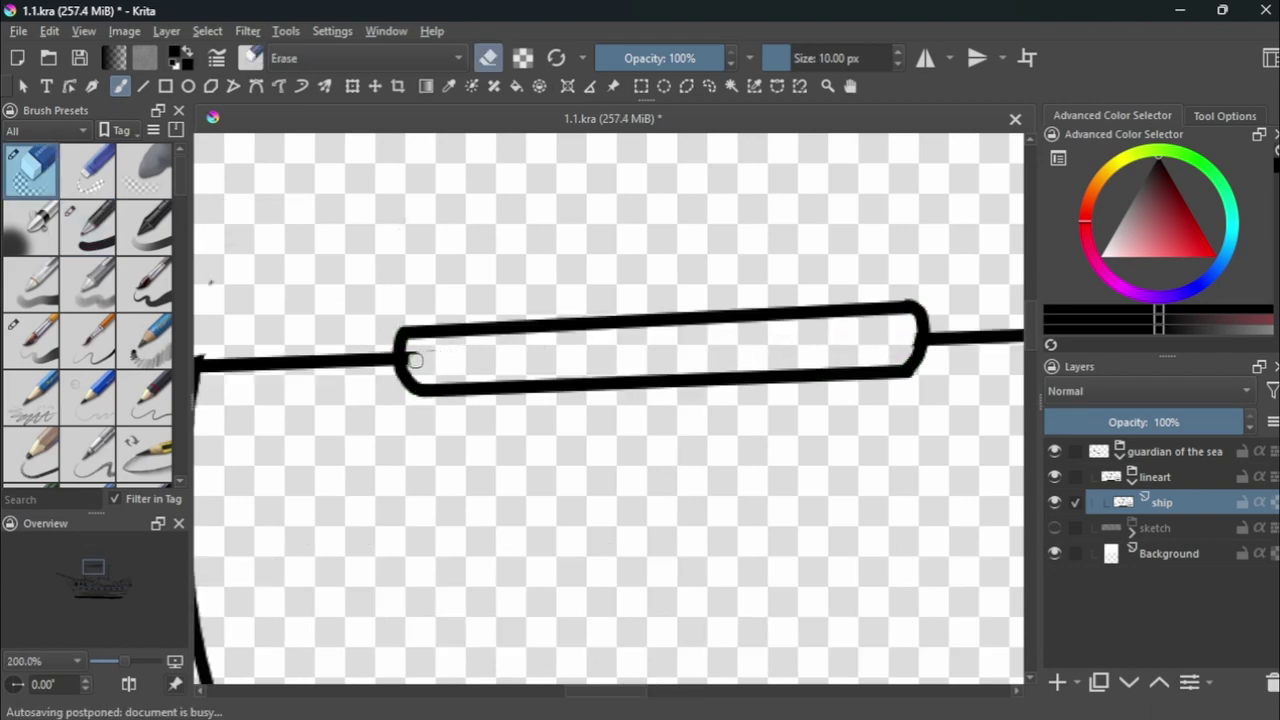
scroll(521, 363, down, 4)
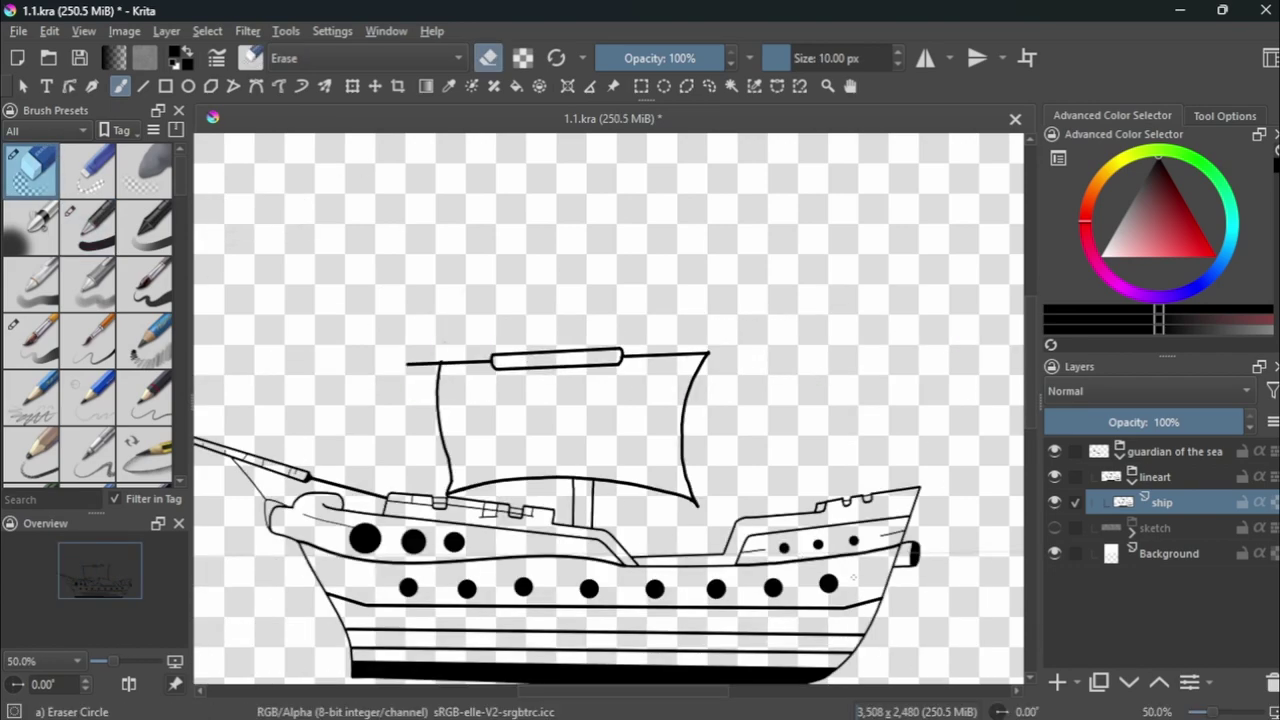
scroll(627, 381, down, 1)
scroll(627, 381, down, 2)
scroll(627, 381, up, 2)
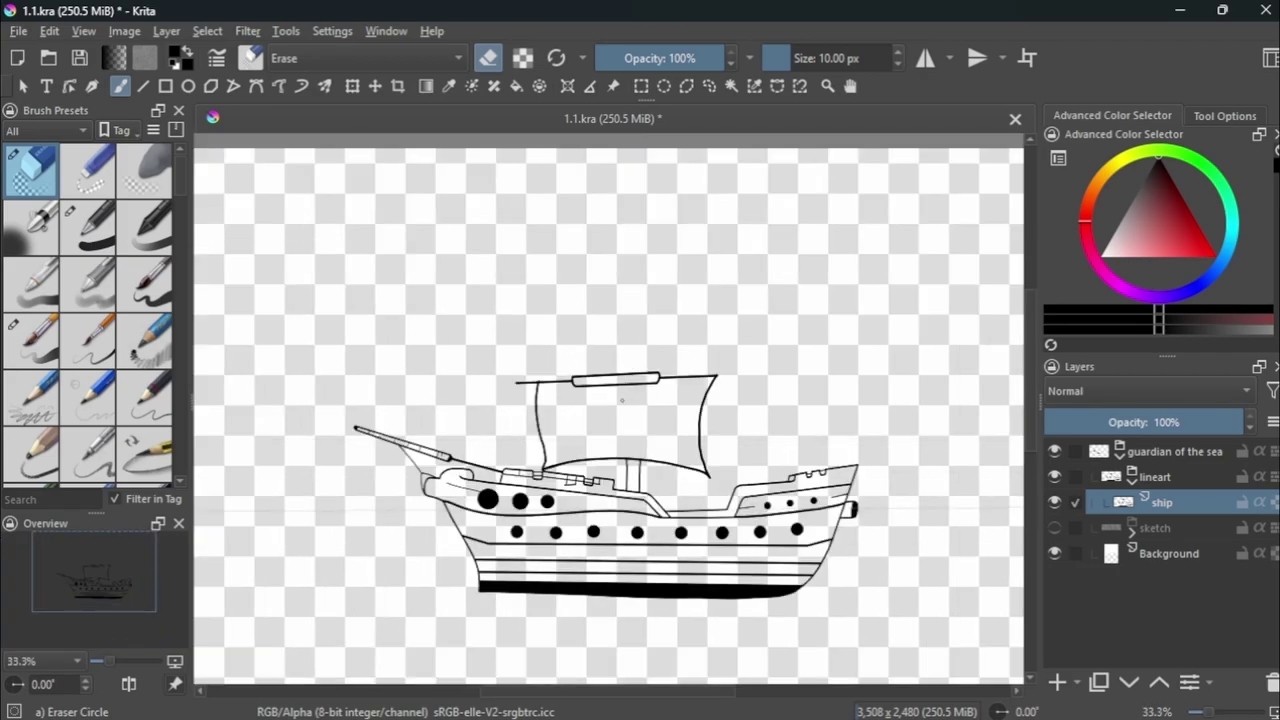
key(/)
Draw a steep rigging line from the sail bottom down to the hull.
key(1)
key(v)
mouse_move(609, 518)
mouse_down()
mouse_move(668, 566)
mouse_move(700, 543)
mouse_up()
key(ctrl+z)
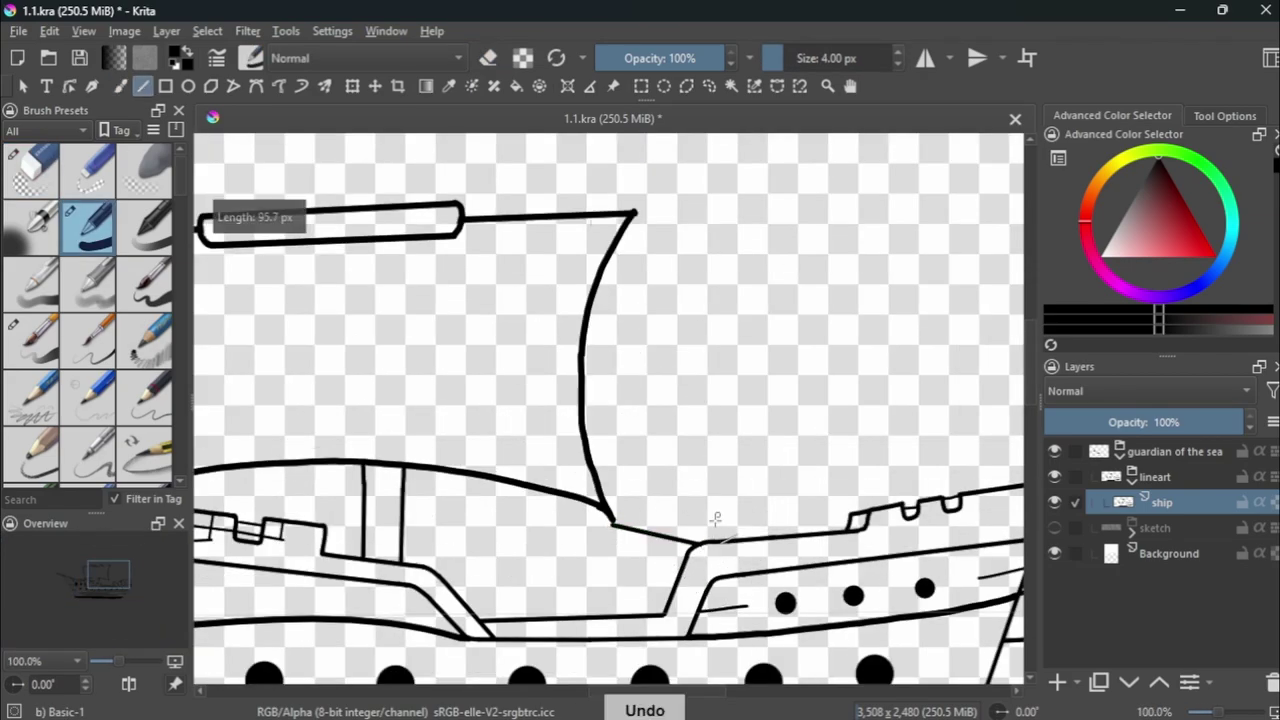
key(ctrl+z)
drag(686, 474, 744, 556)
Draw a trapezoid crow's nest with two mast lines rising above it.
scroll(686, 471, up, 1)
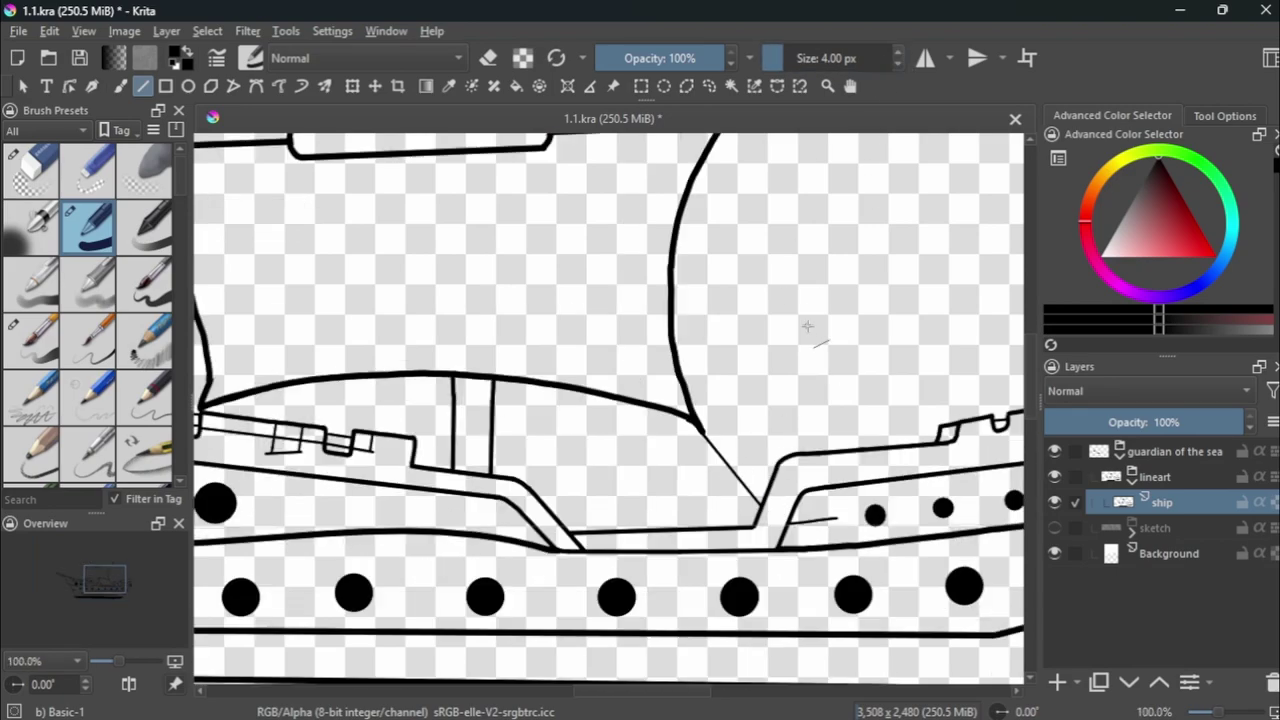
scroll(807, 327, down, 3)
scroll(420, 353, up, 6)
drag(405, 383, 460, 436)
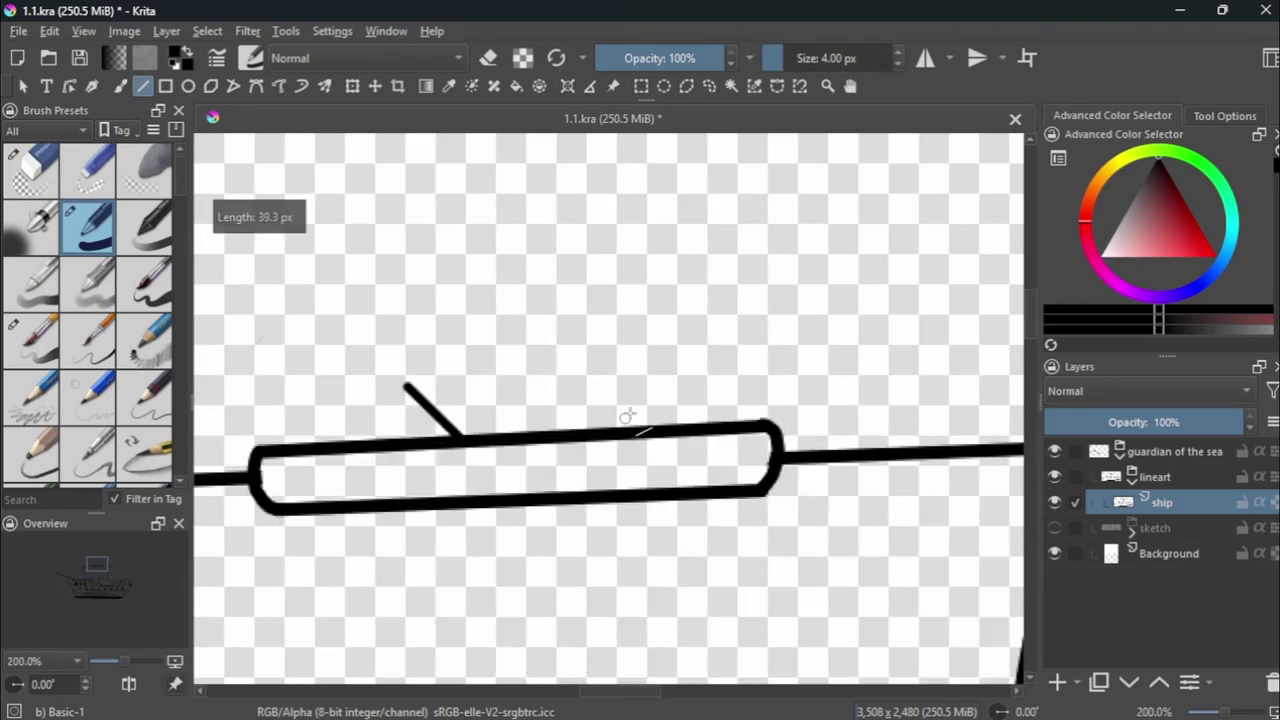
drag(640, 382, 597, 431)
mouse_move(405, 380)
mouse_down()
mouse_move(642, 381)
mouse_move(400, 354)
mouse_up()
key(b)
key(l)
key(l)
drag(546, 352, 546, 278)
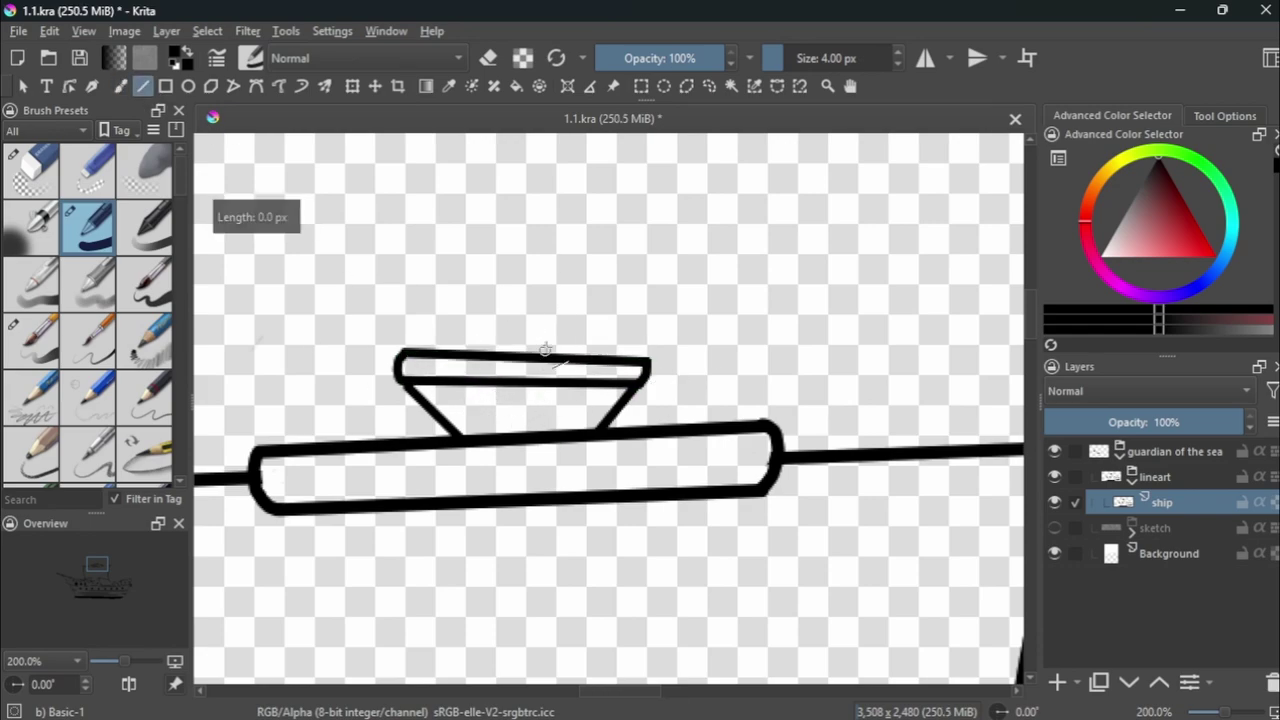
drag(614, 355, 614, 278)
Draw the upper sail's curved foot across the masts.
scroll(648, 340, down, 5)
scroll(615, 330, up, 3)
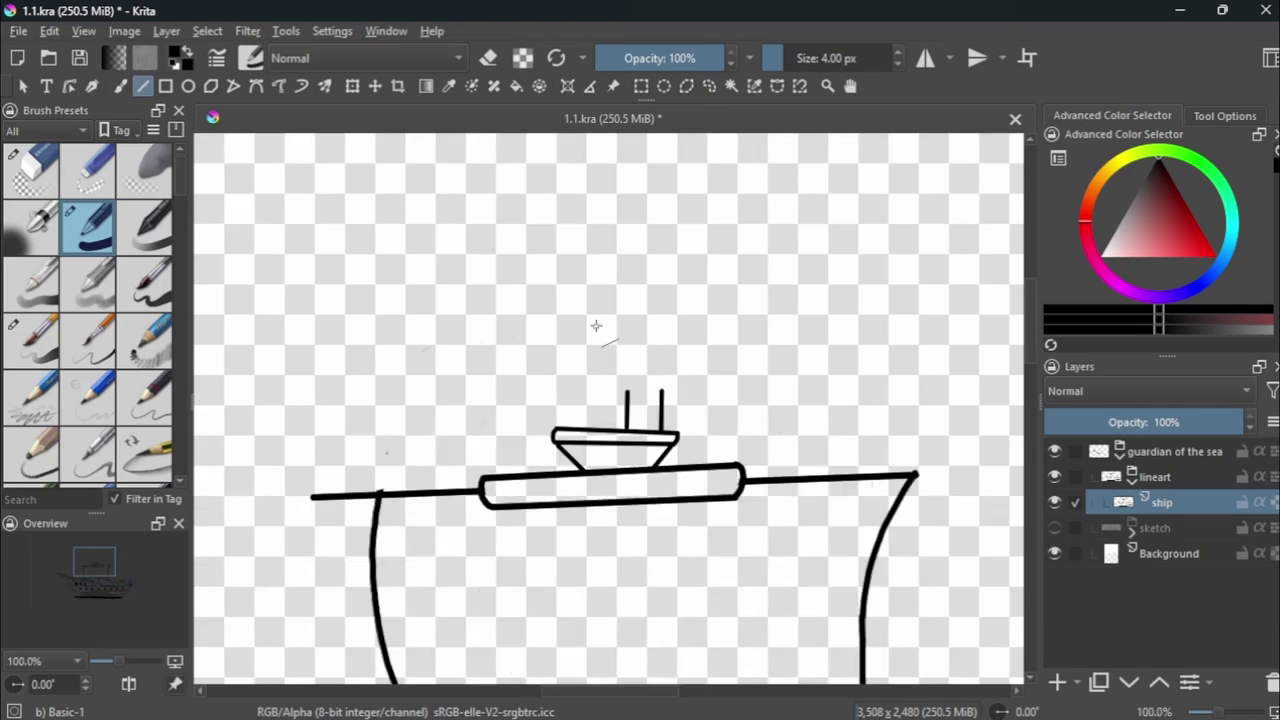
key(ctrl+z)
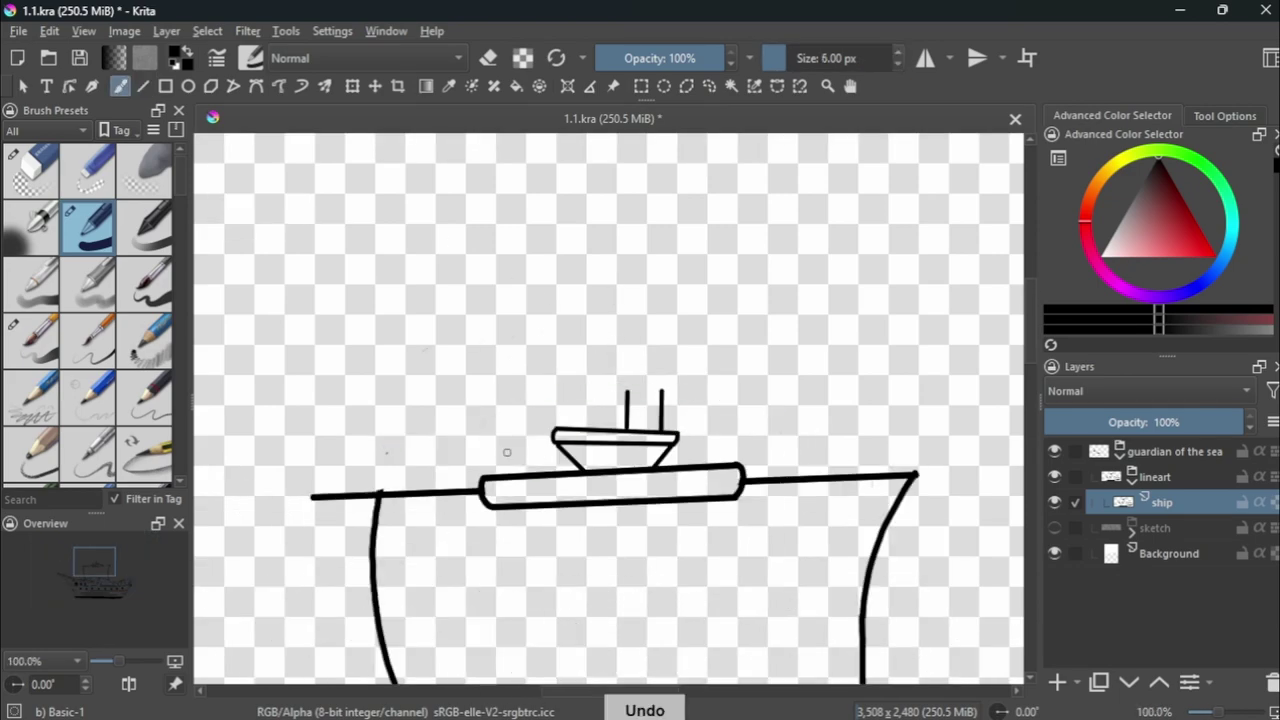
drag(410, 445, 790, 408)
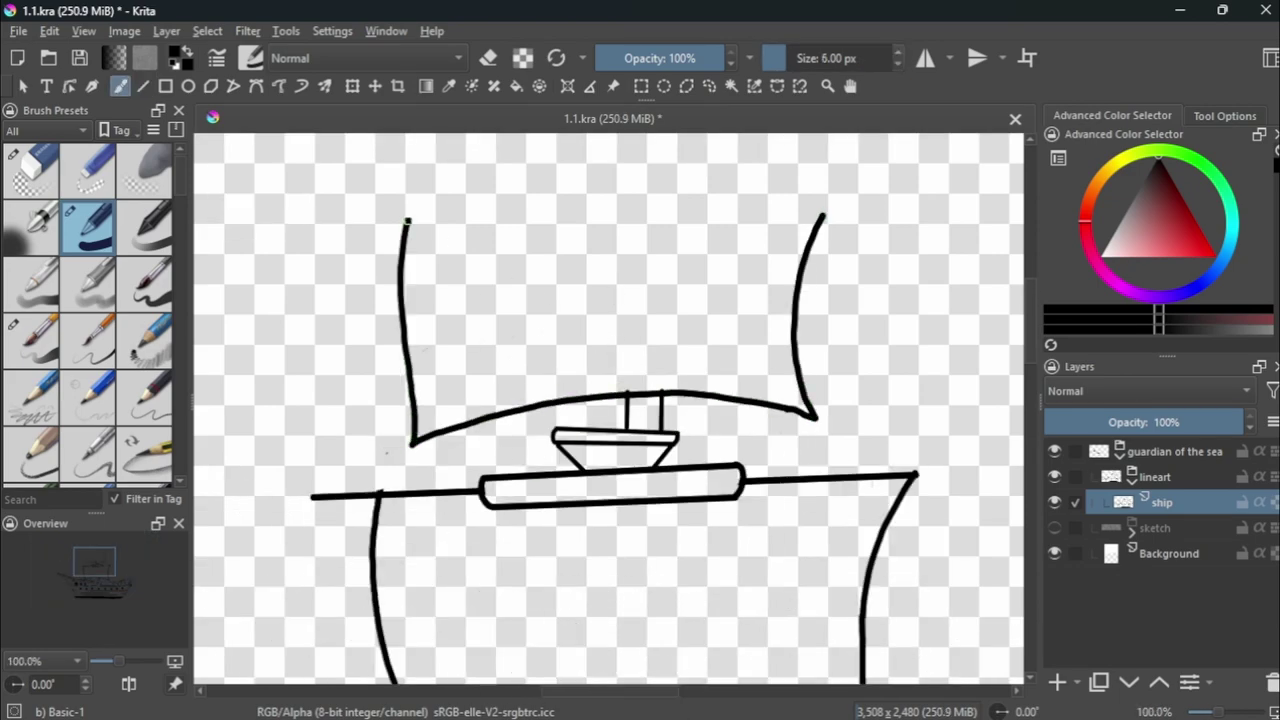
key(ctrl+z)
scroll(822, 218, down, 5)
scroll(786, 294, up, 4)
drag(786, 294, 721, 514)
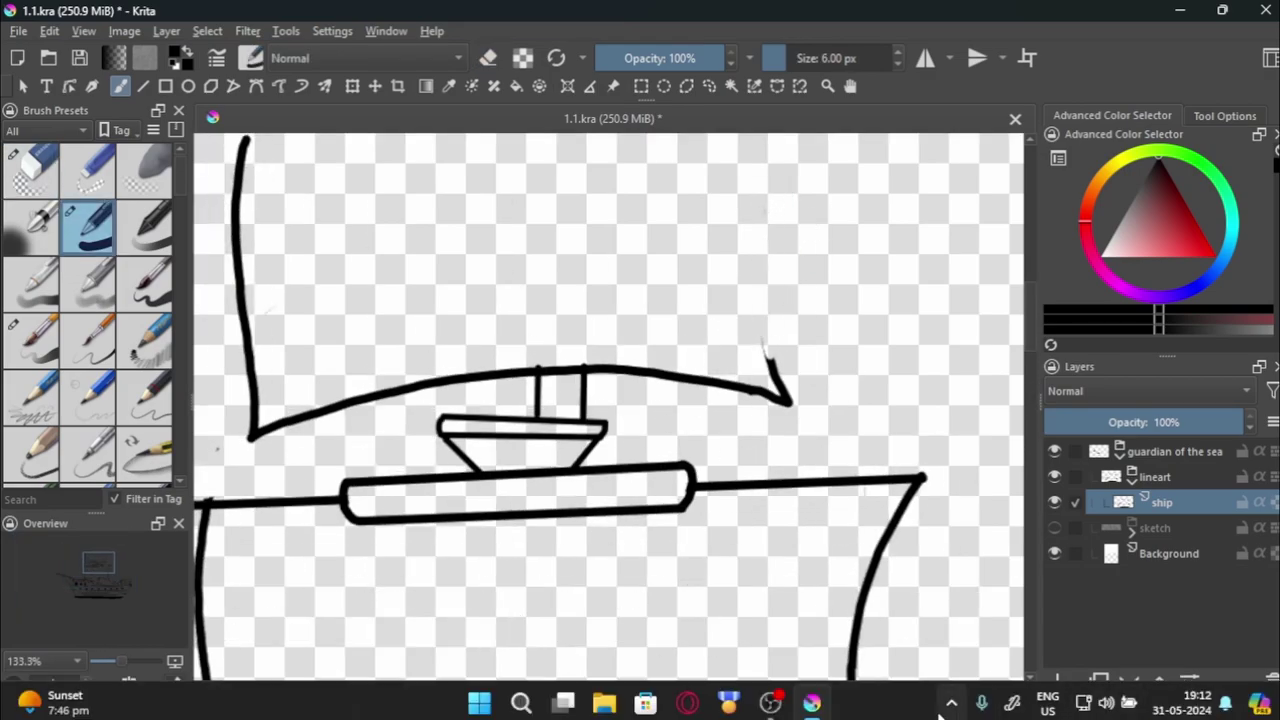
Extend the upper sail's right edge upward to close its outline.
scroll(721, 514, down, 1)
scroll(721, 514, up, 1)
scroll(756, 260, up, 2)
mouse_move(720, 437)
mouse_down()
mouse_move(756, 260)
mouse_move(466, 299)
mouse_up()
scroll(755, 253, down, 4)
key(slash)
scroll(622, 449, down, 3)
scroll(622, 449, down, 1)
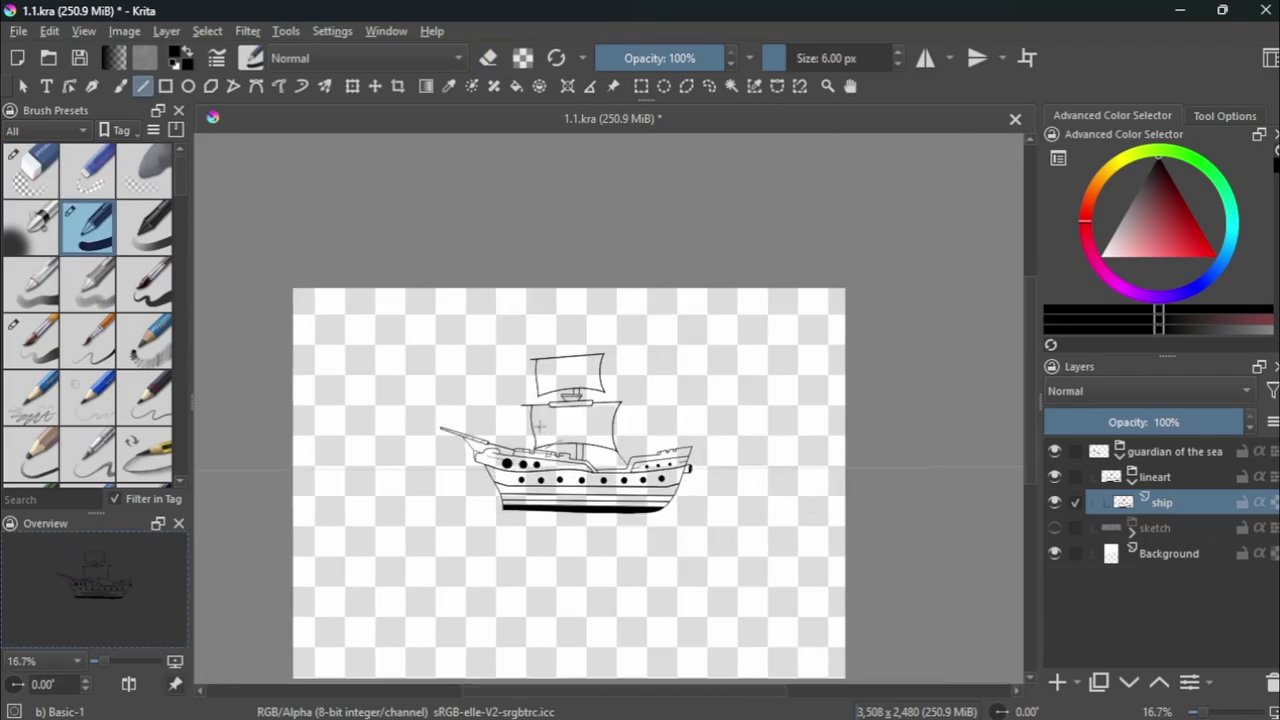
scroll(622, 449, up, 1)
Thin the brush, add a second mast line above the sail, and save.
scroll(622, 460, up, 2)
key(bracketleft)
scroll(622, 487, up, 1)
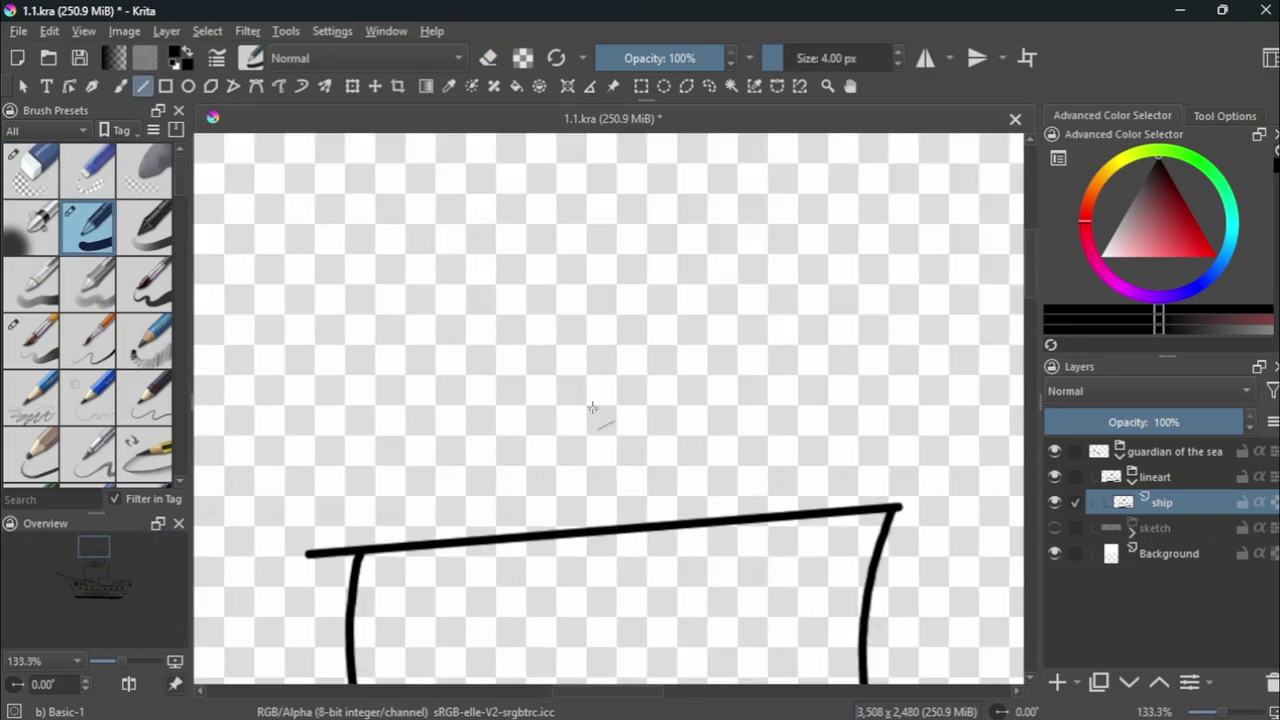
drag(590, 400, 590, 528)
key(ctrl+z)
scroll(650, 450, down, 1)
scroll(650, 450, up, 1)
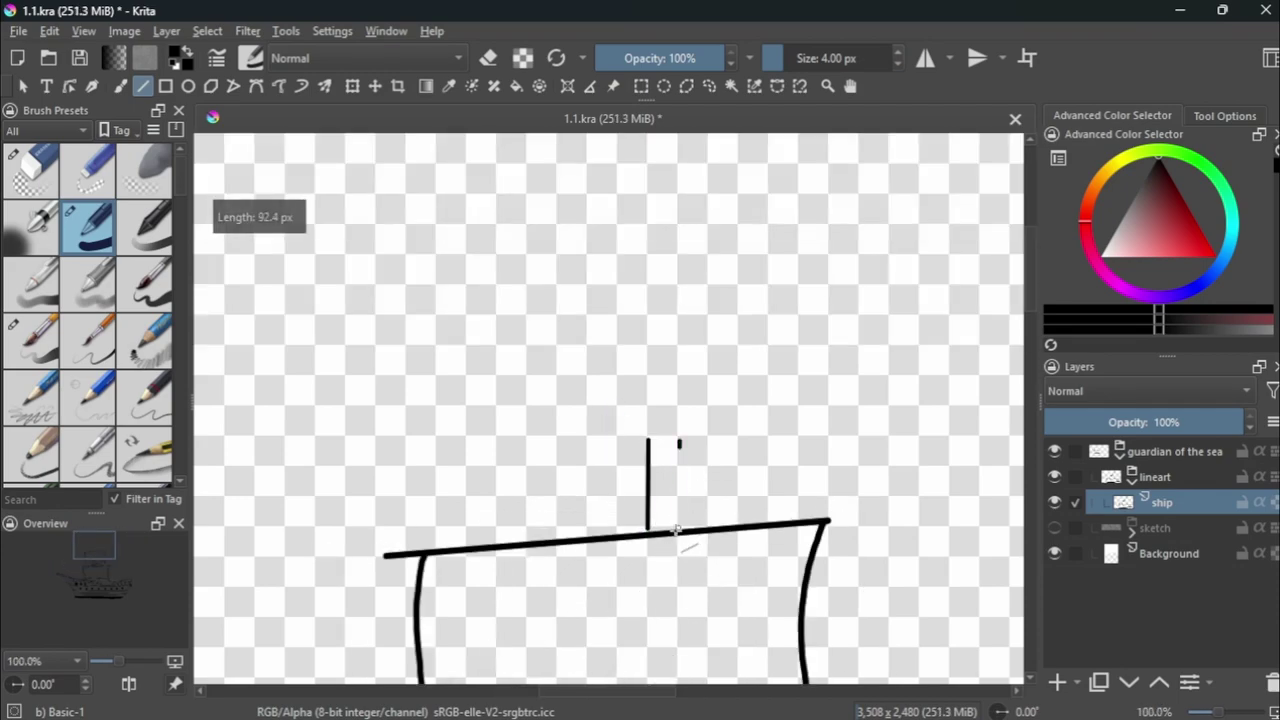
drag(677, 531, 678, 533)
key(ctrl+s)
Draw the slanted platform rail above the mast tops, braced to the right mast.
scroll(650, 530, down, 4)
scroll(702, 380, up, 4)
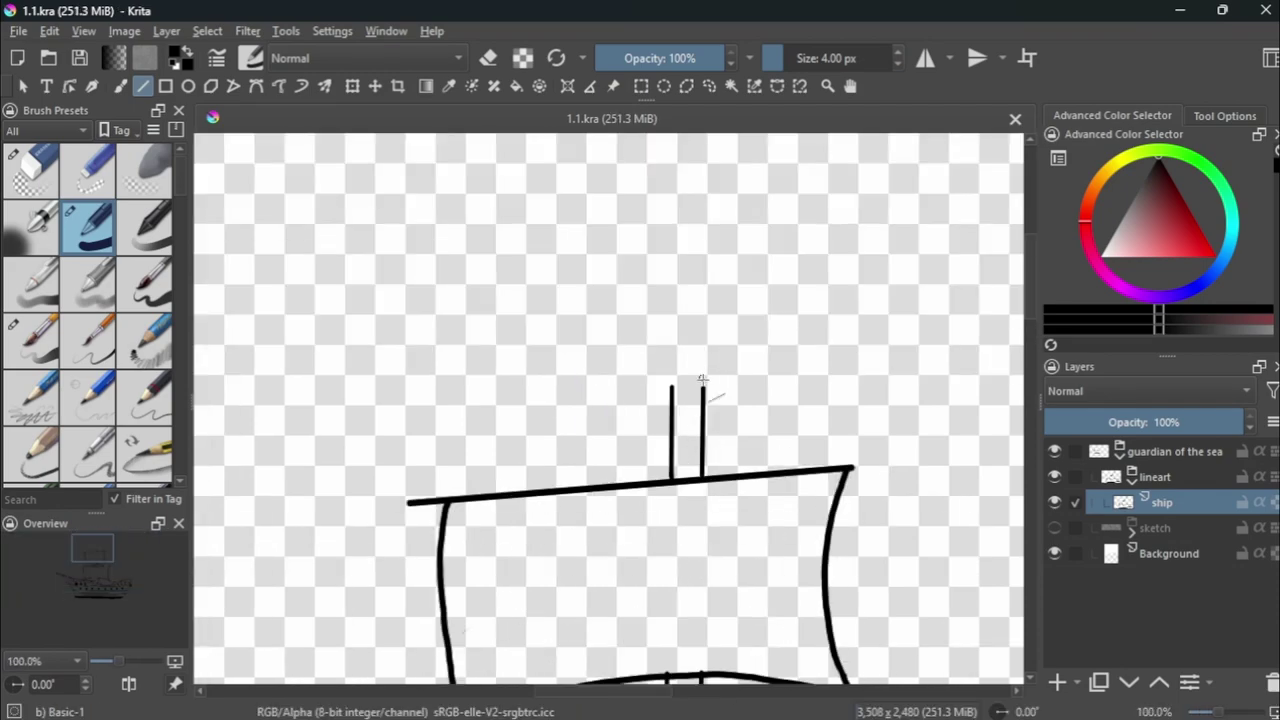
scroll(702, 380, up, 1)
drag(716, 479, 597, 475)
key(e)
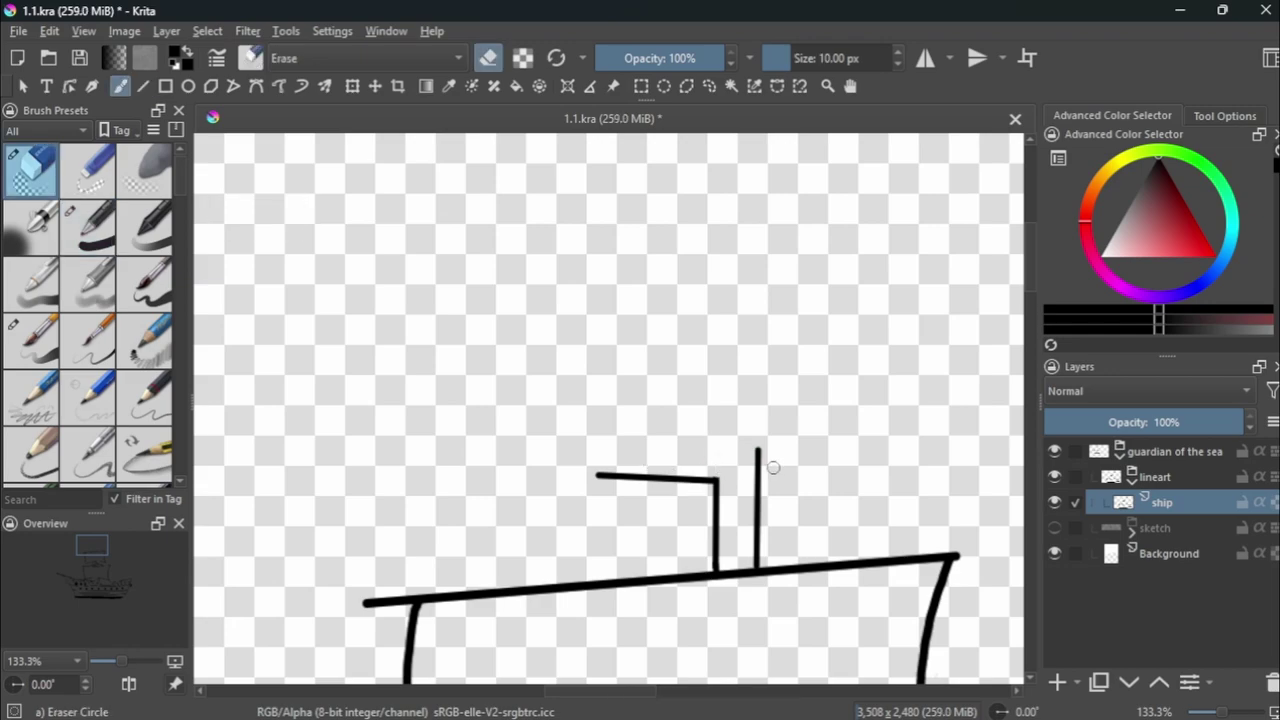
key(e)
mouse_move(758, 446)
mouse_down()
mouse_move(757, 482)
mouse_move(797, 450)
mouse_up()
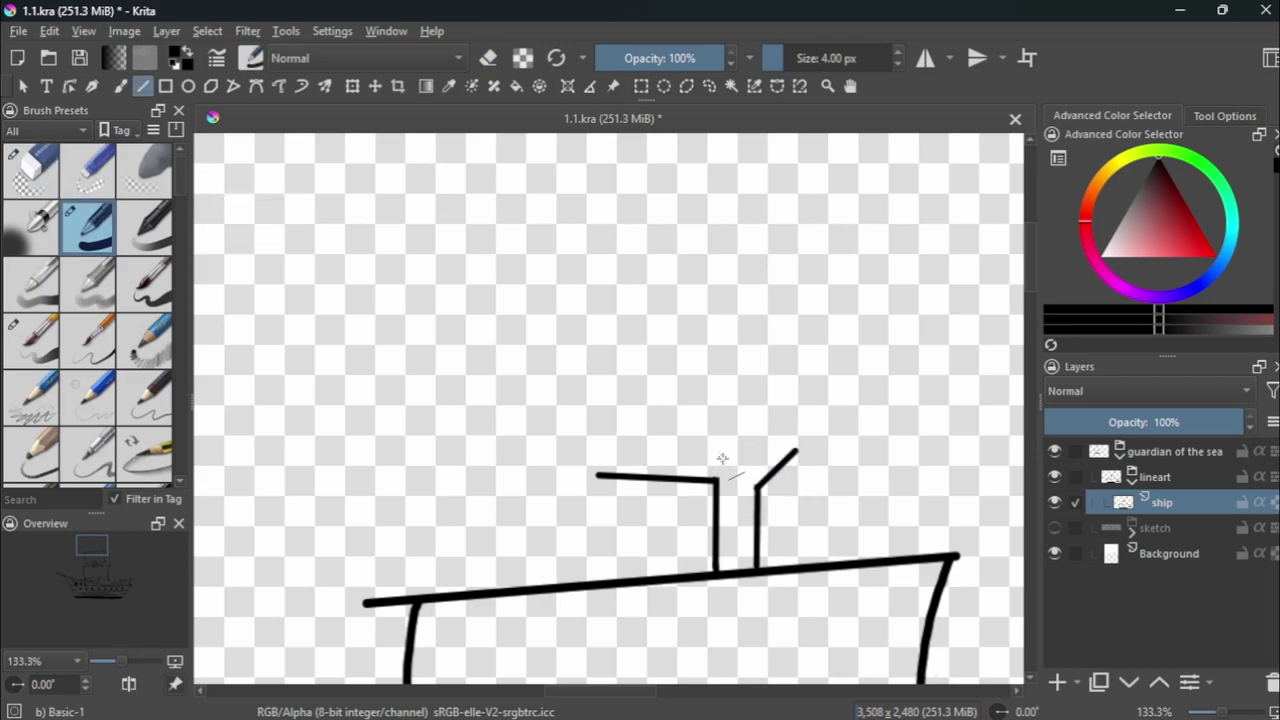
drag(943, 406, 447, 487)
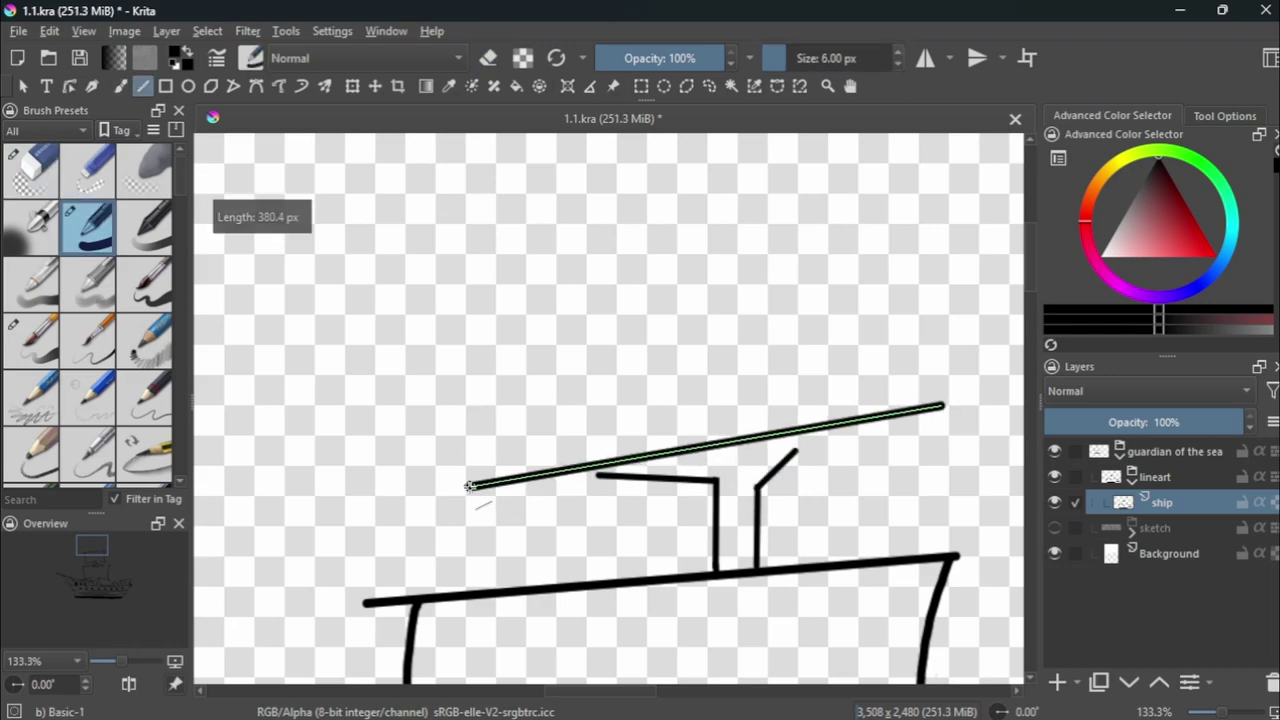
scroll(795, 452, up, 4)
drag(777, 451, 823, 391)
scroll(823, 391, down, 5)
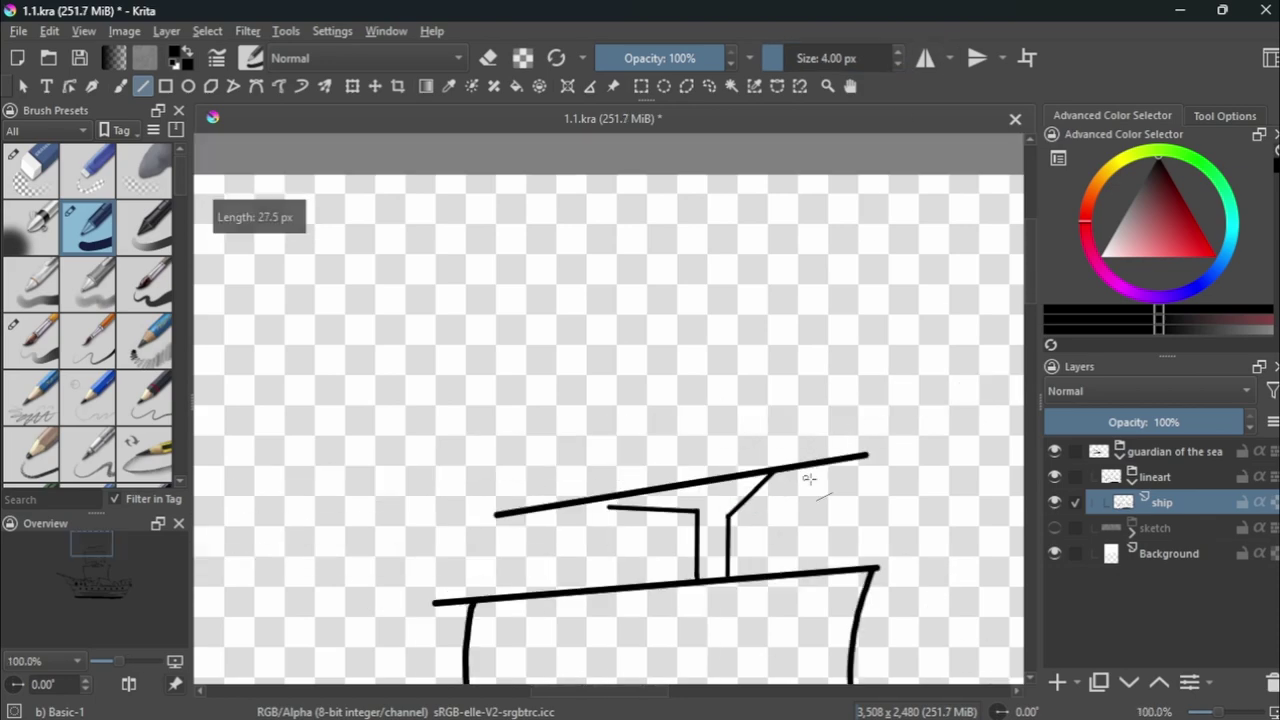
Erase part of the long rail and redraw it straight across the gap.
key(b)
scroll(606, 451, up, 3)
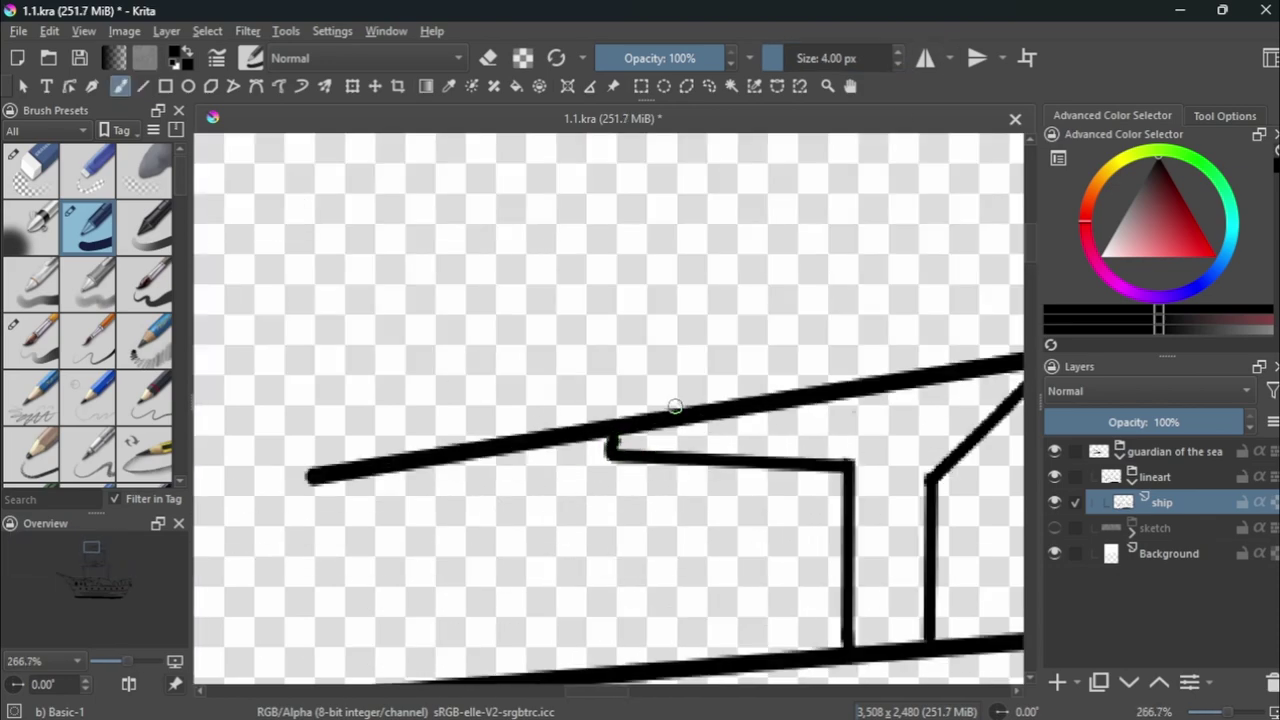
key(e)
drag(570, 432, 818, 392)
key(e)
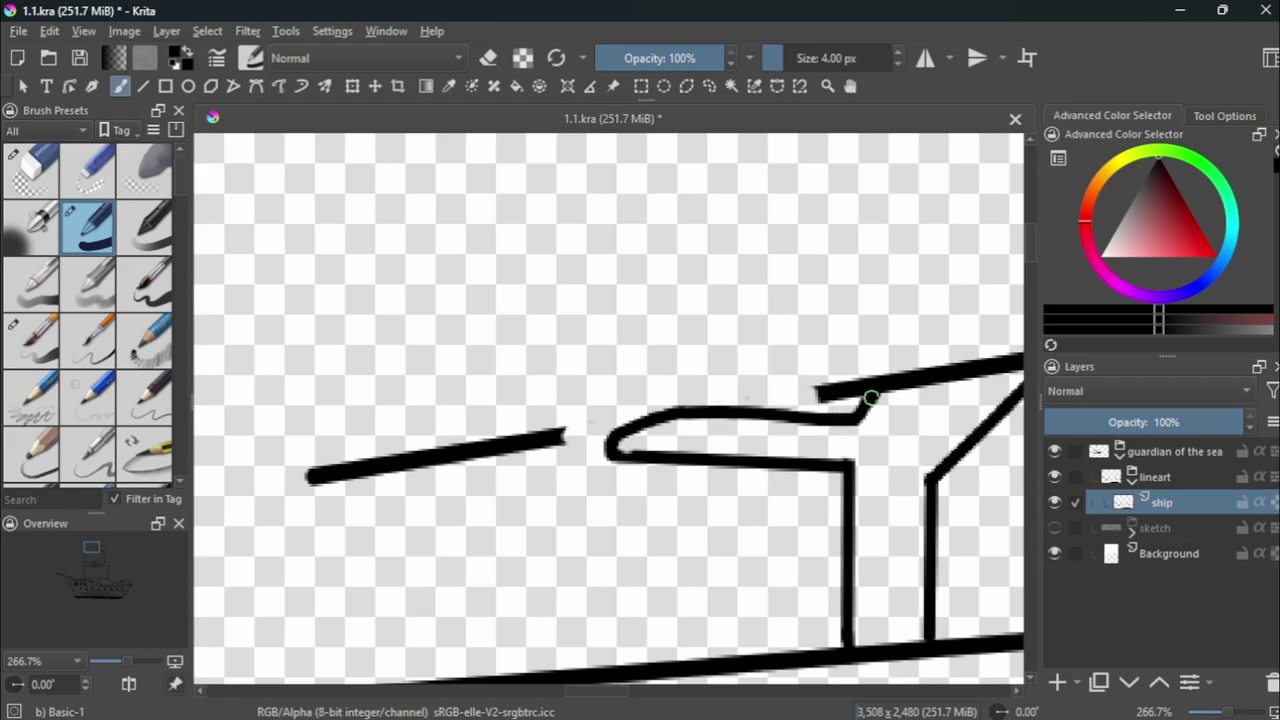
click(143, 87)
drag(555, 436, 638, 420)
scroll(694, 423, up, 2)
scroll(694, 423, down, 2)
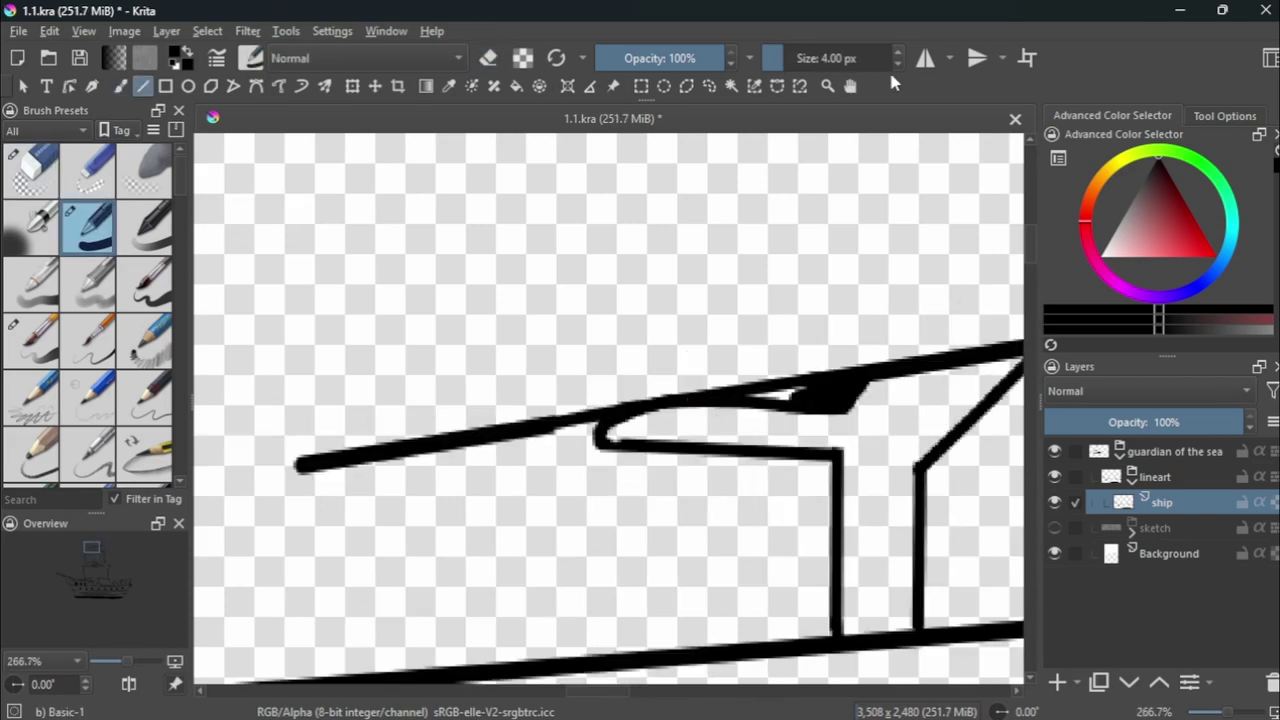
drag(550, 421, 831, 374)
Add upturned ends to the platform, joined by a top rail.
key(e)
scroll(648, 415, up, 3)
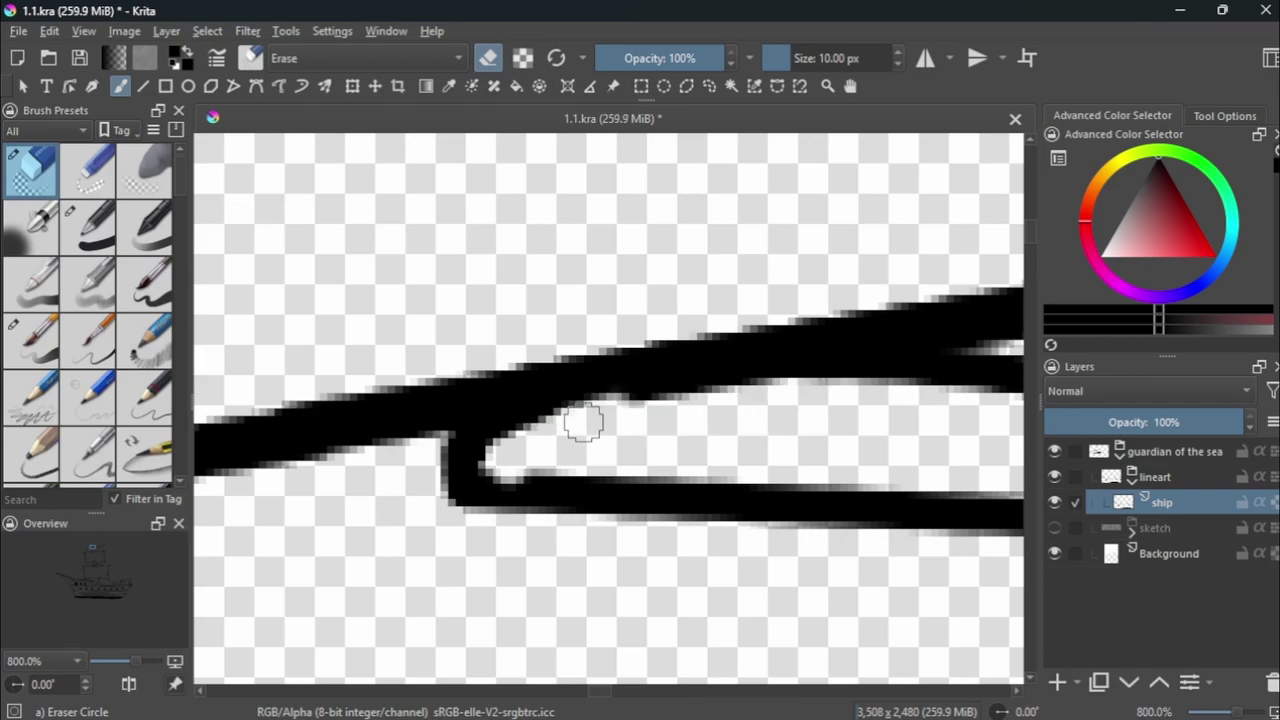
scroll(697, 400, down, 1)
scroll(858, 421, down, 5)
scroll(900, 540, down, 2)
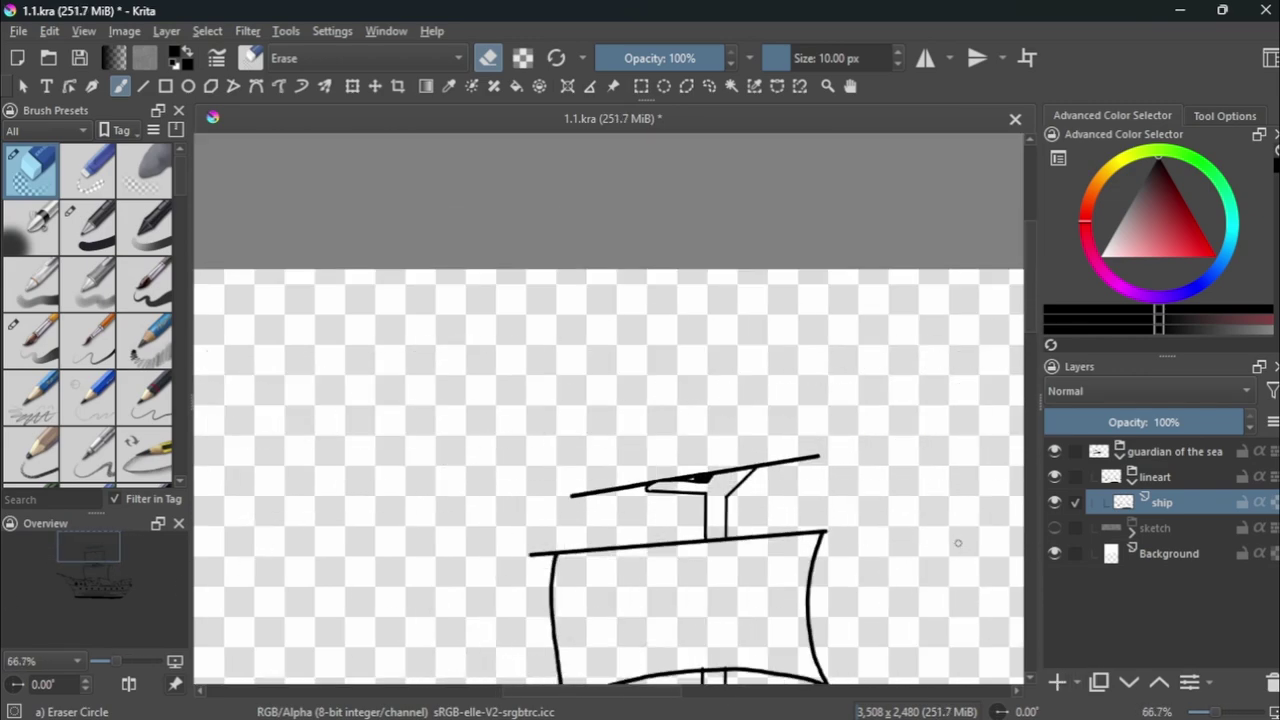
key(e)
scroll(638, 518, up, 1)
drag(638, 518, 678, 438)
drag(756, 465, 516, 512)
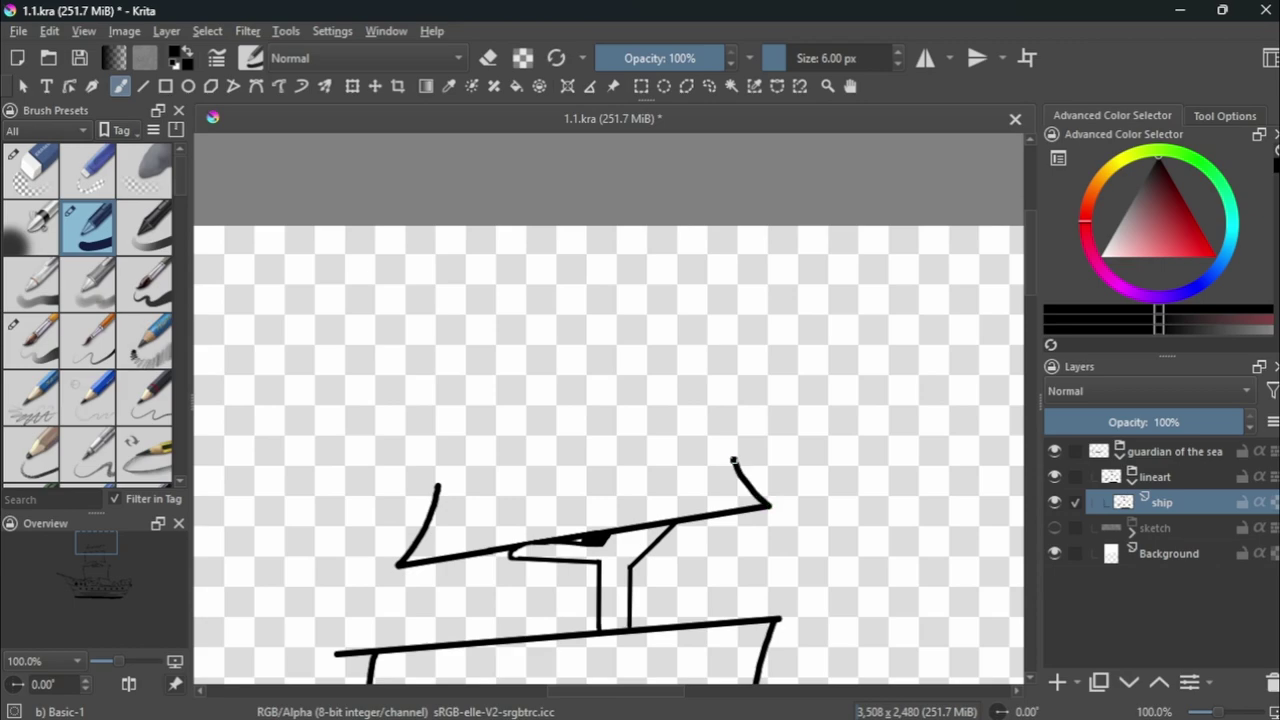
drag(757, 430, 432, 490)
scroll(740, 440, up, 5)
key(b)
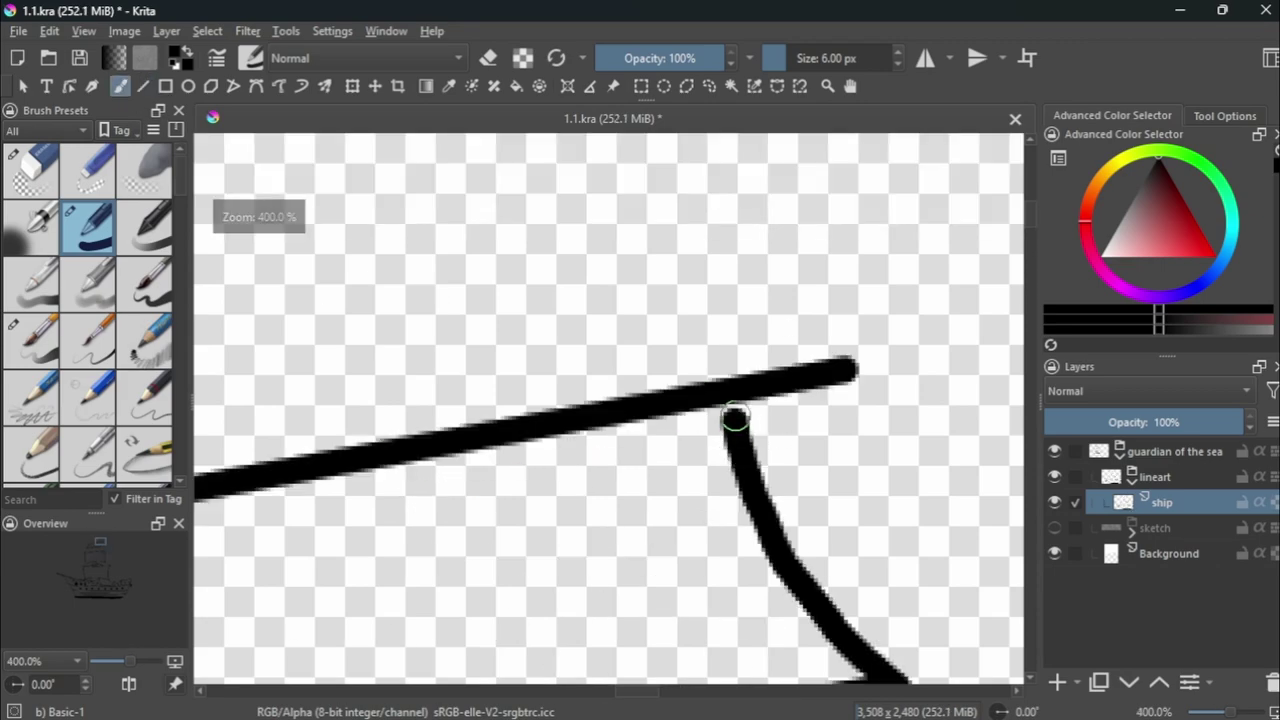
scroll(752, 494, down, 5)
scroll(694, 537, down, 5)
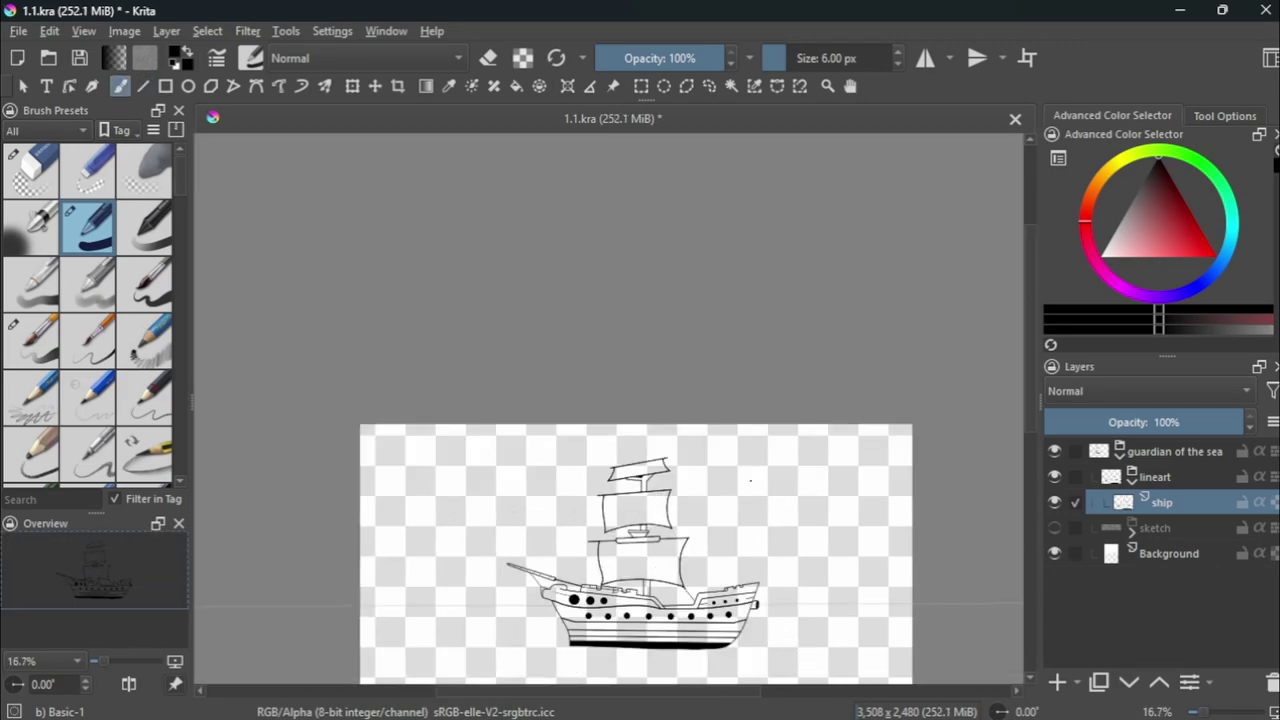
Draw the masthead flagpole above the ship's topmost sail.
scroll(640, 455, up, 5)
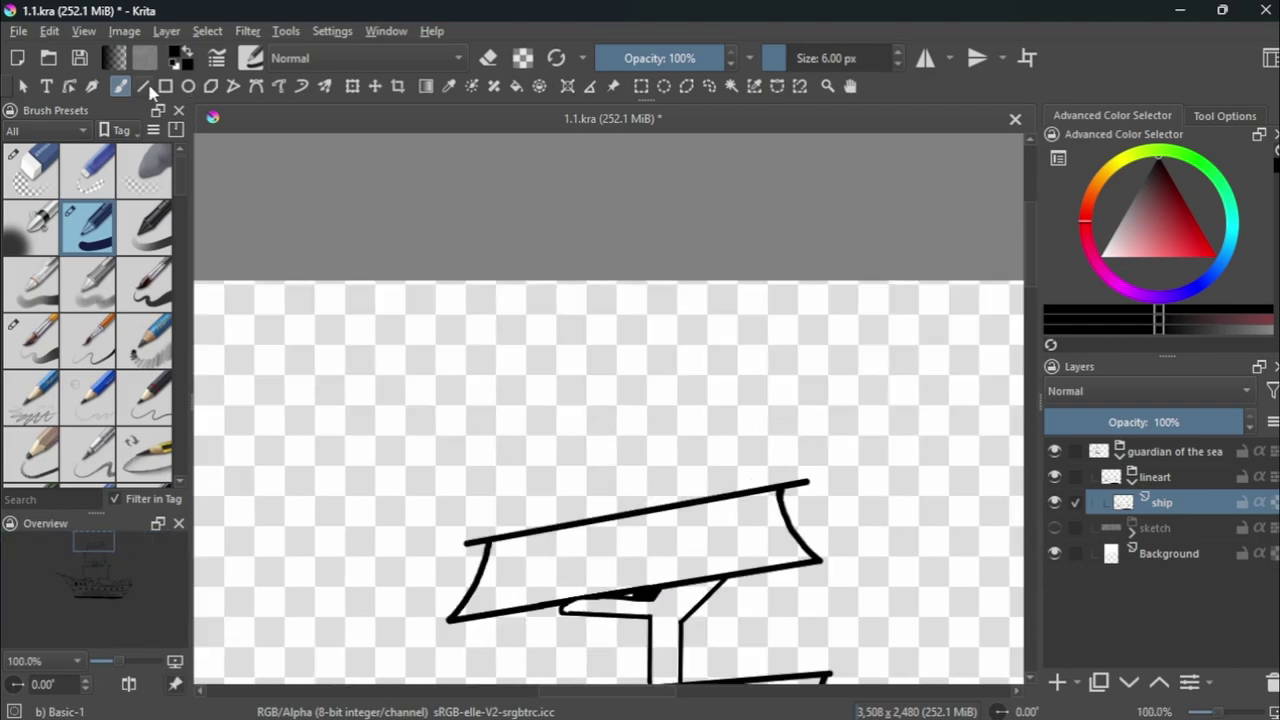
drag(634, 428, 634, 514)
key(ctrl+z)
mouse_move(651, 420)
mouse_down()
mouse_move(651, 507)
mouse_move(668, 503)
mouse_up()
Outline a small flag at the pole's tip, finishing its edge with a thinner brush.
click(897, 53)
scroll(651, 441, up, 3)
mouse_move(628, 380)
mouse_down()
mouse_move(710, 375)
mouse_move(624, 208)
mouse_up()
drag(710, 375, 697, 165)
key(b)
key(bracketleft)
key(bracketleft)
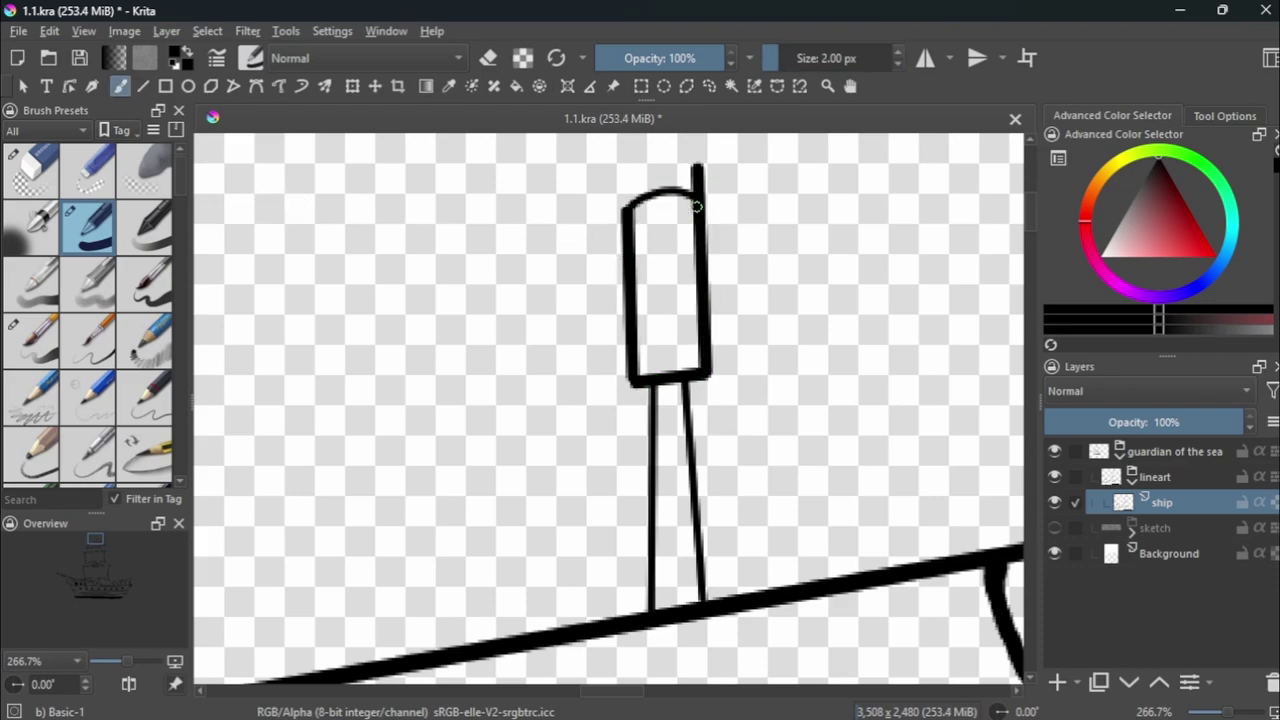
drag(863, 195, 705, 235)
scroll(694, 406, down, 6)
key(ctrl+t)
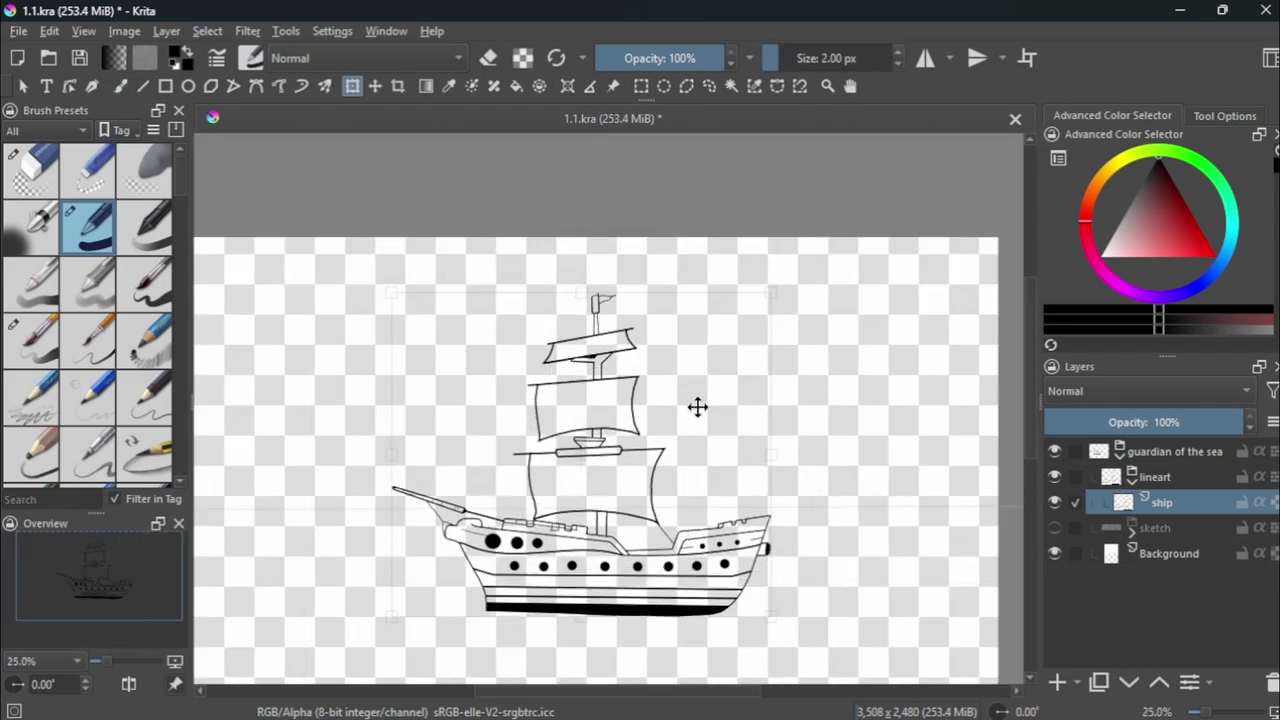
key(ctrl+z)
Apply the transform to the ship and to the guardian of the sea group.
key(b)
click(1090, 550)
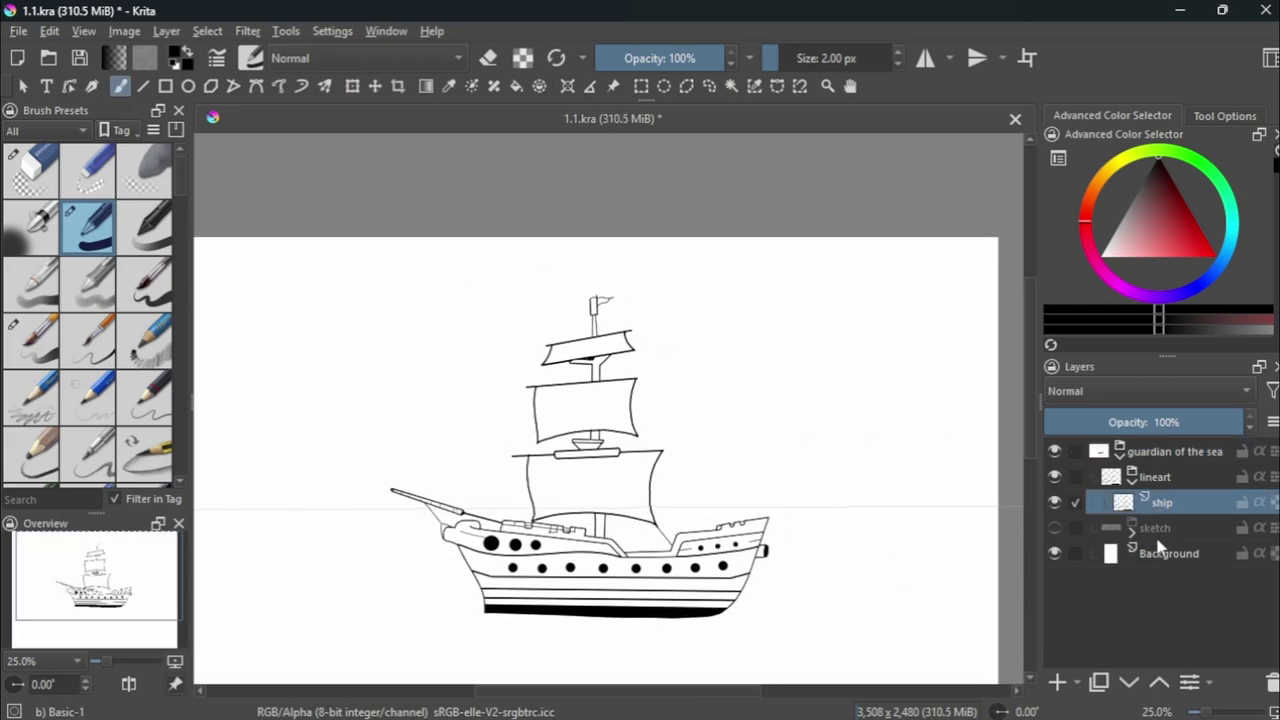
click(1170, 451)
key(minus)
key(ctrl+t)
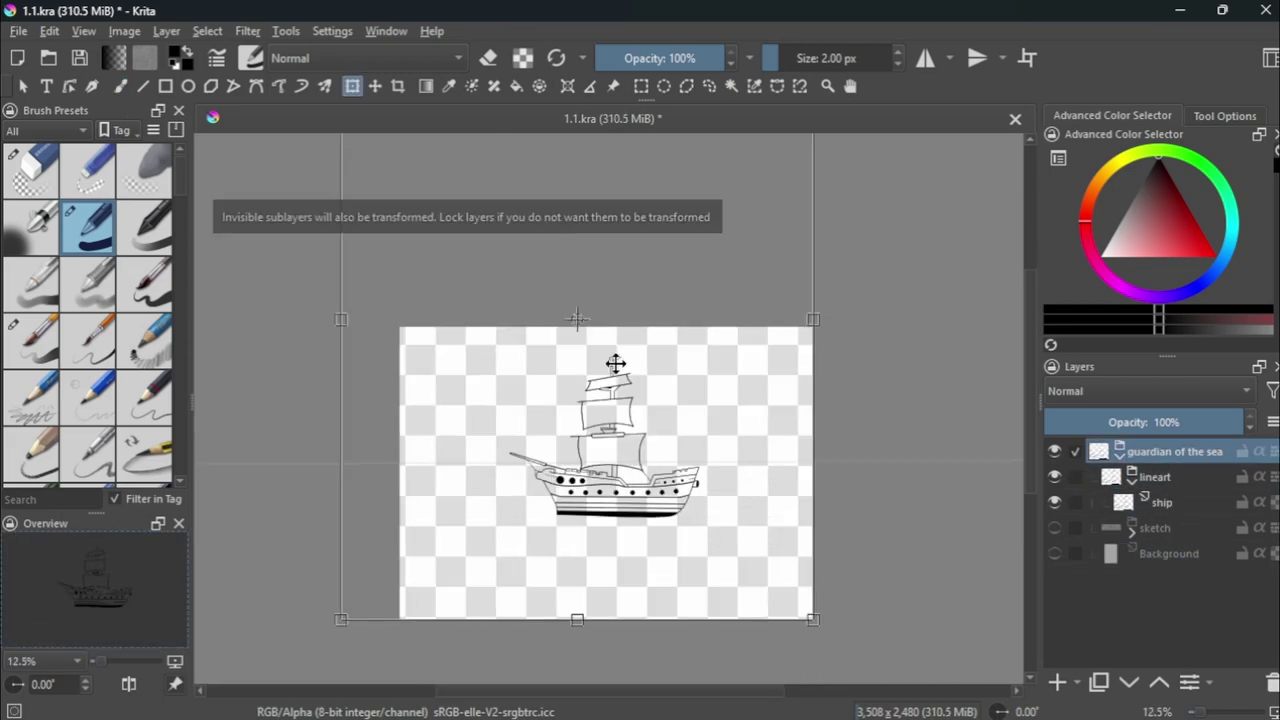
key(b)
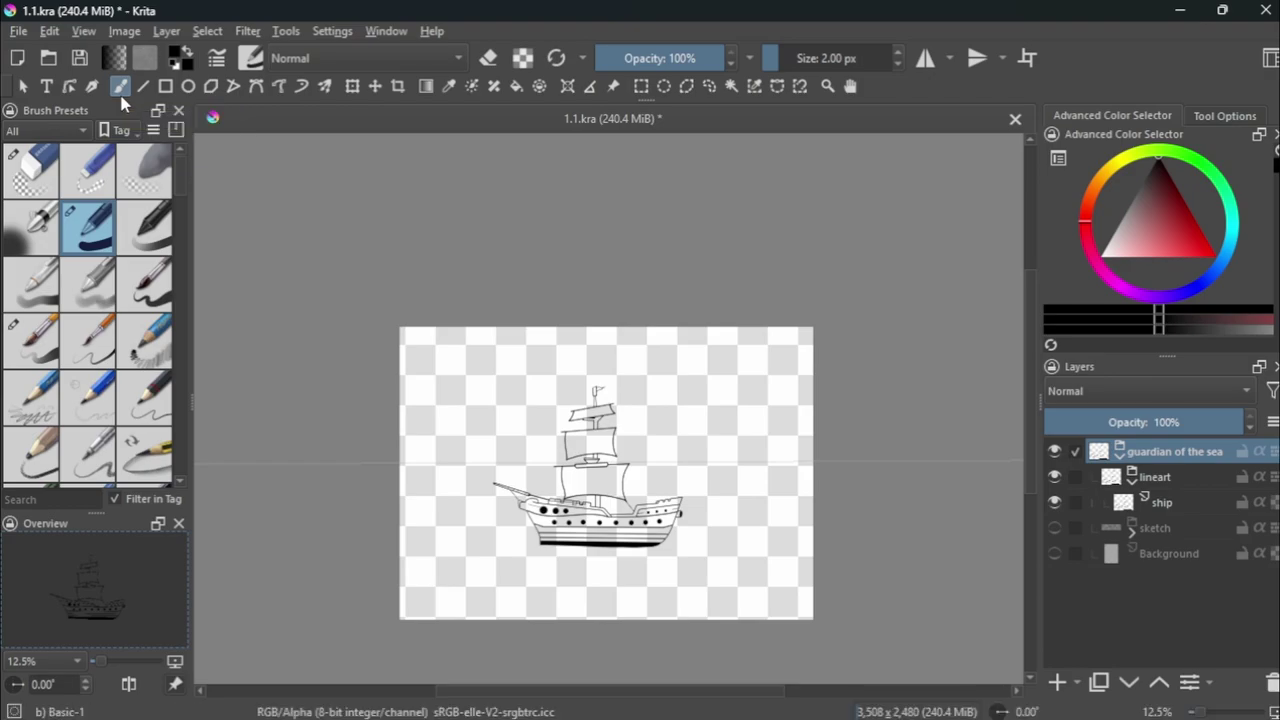
Show the sketch group, monster and sketch ship layers, and hide the lineart ship layer.
scroll(608, 400, up, 5)
scroll(608, 400, up, 1)
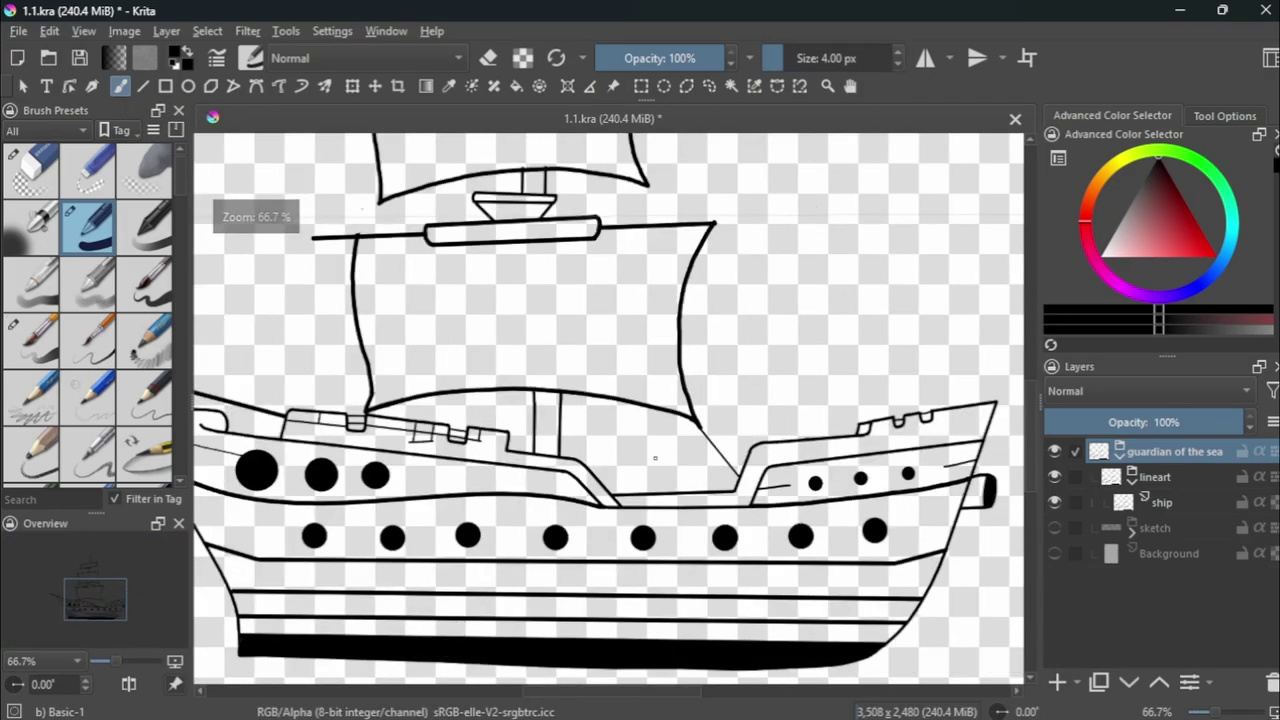
scroll(608, 400, down, 2)
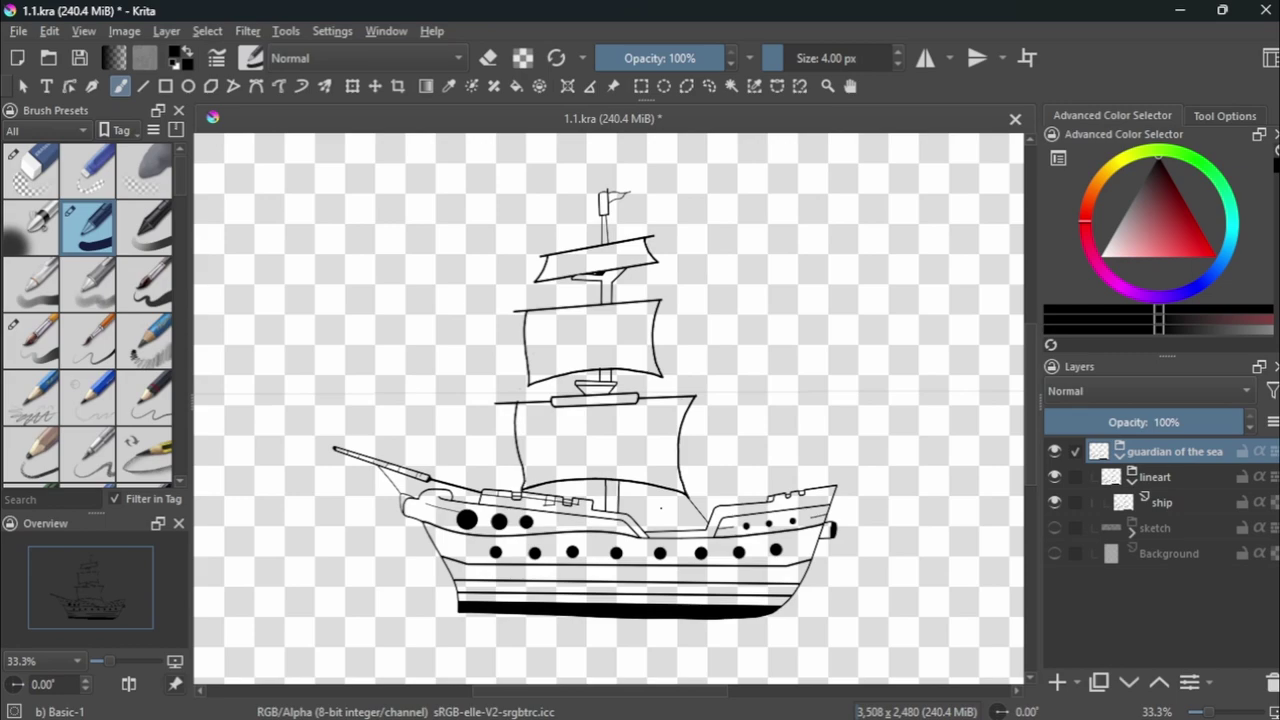
scroll(689, 514, down, 3)
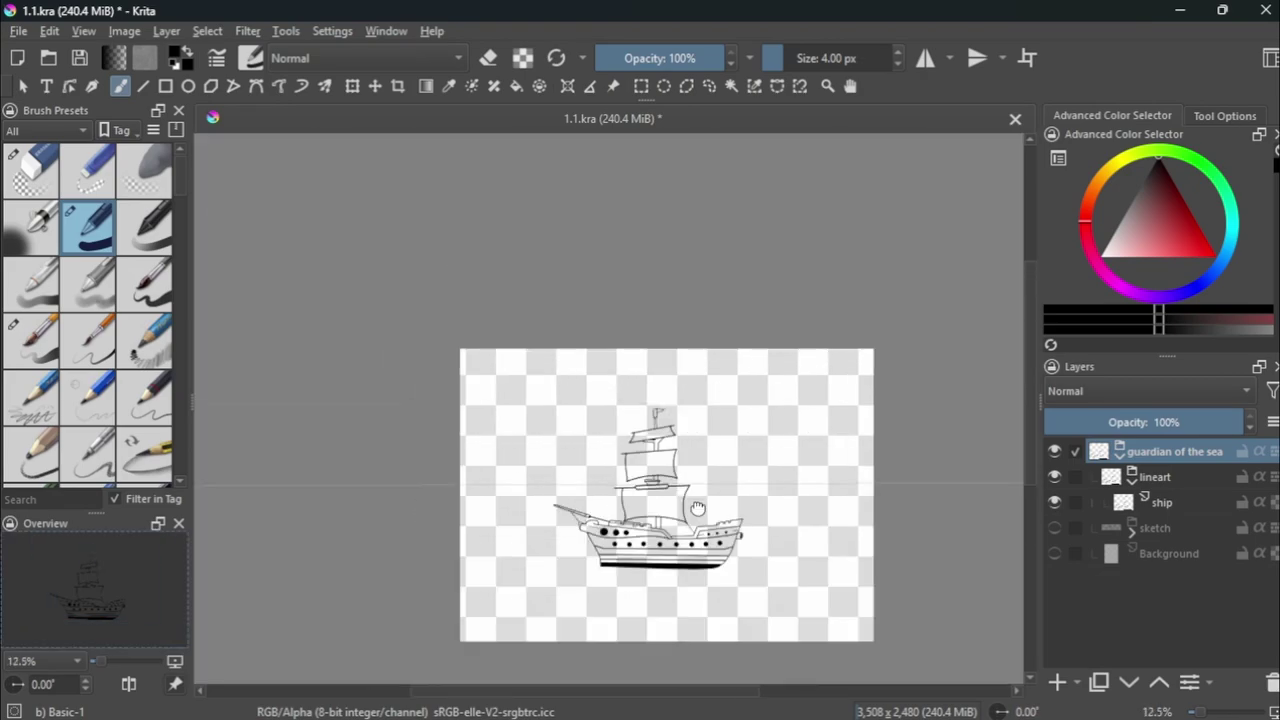
click(1054, 527)
click(1131, 527)
click(1054, 578)
click(1054, 604)
click(1054, 502)
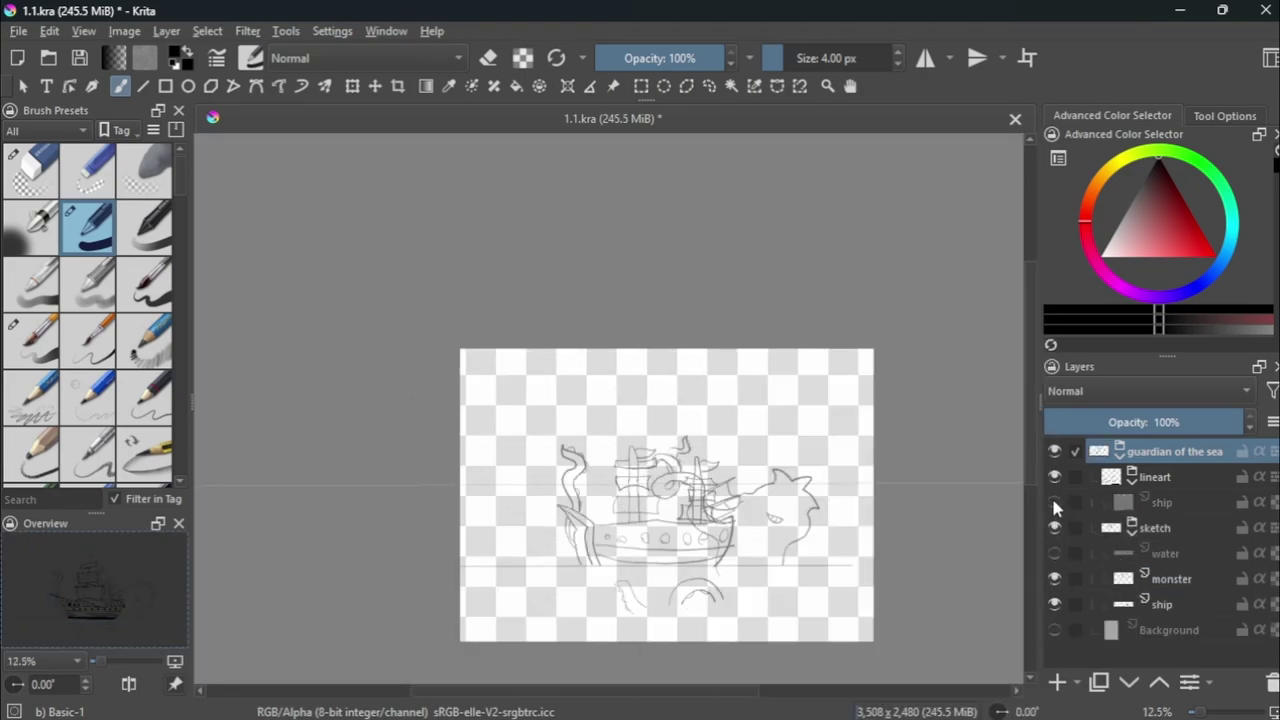
scroll(720, 450, up, 2)
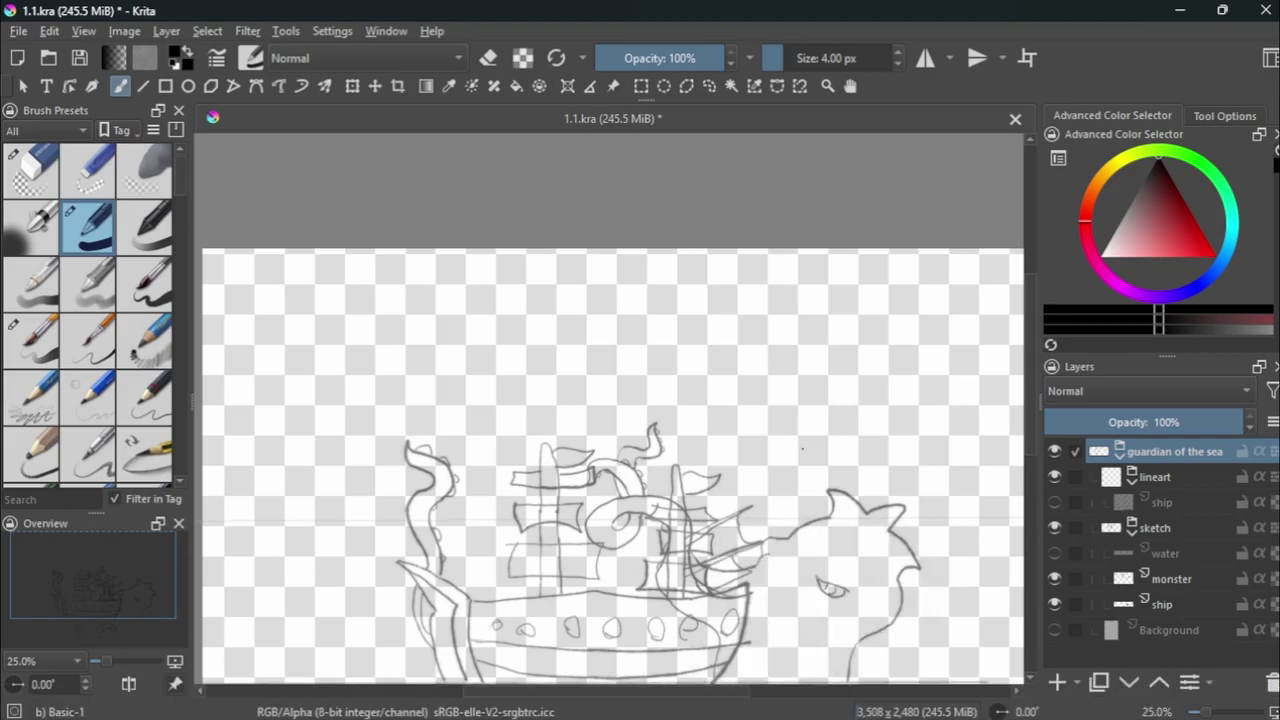
Return to the freehand brush with the lineart ship layer selected.
scroll(685, 193, down, 1)
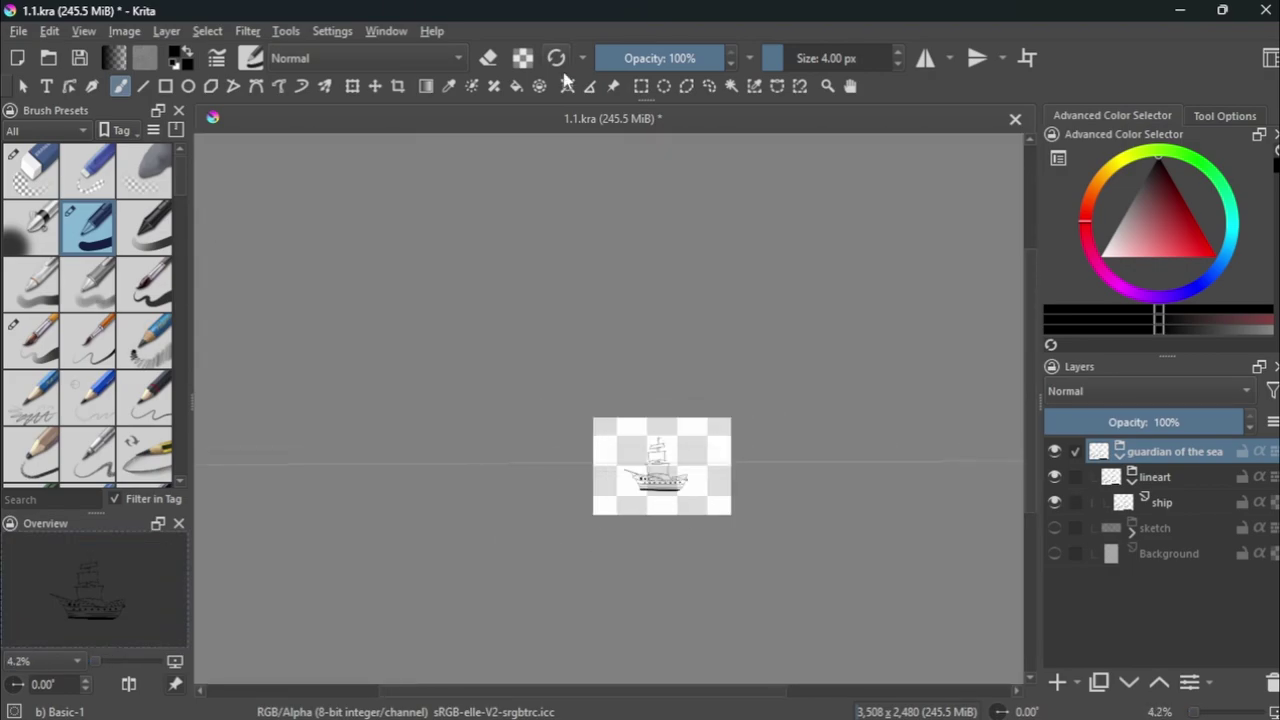
click(566, 84)
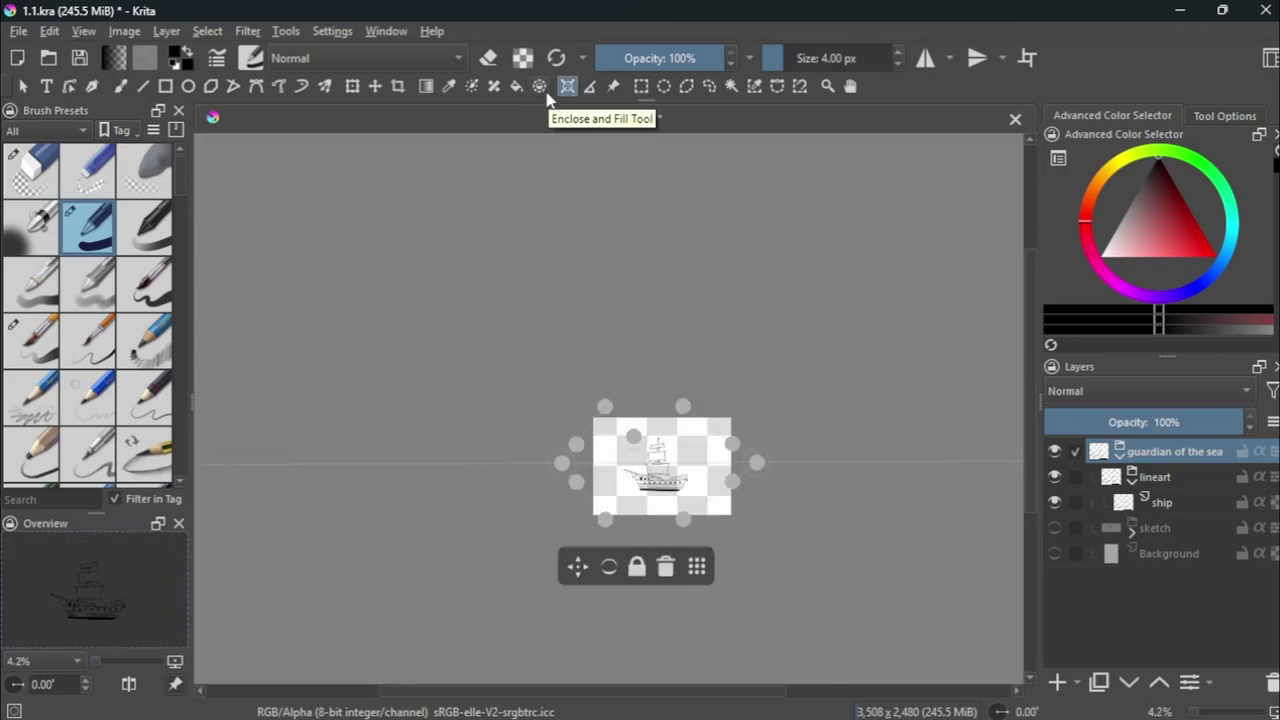
click(664, 567)
key(b)
scroll(640, 450, up, 3)
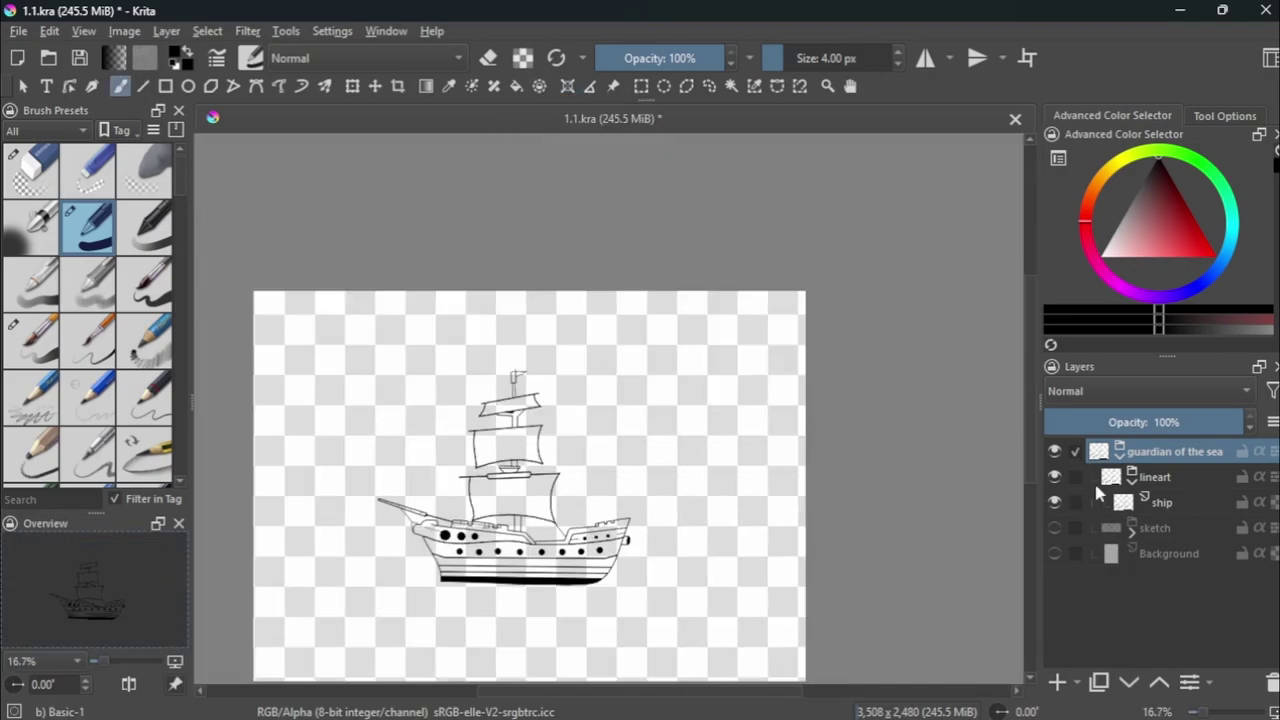
click(1160, 502)
scroll(672, 537, up, 2)
scroll(670, 537, up, 1)
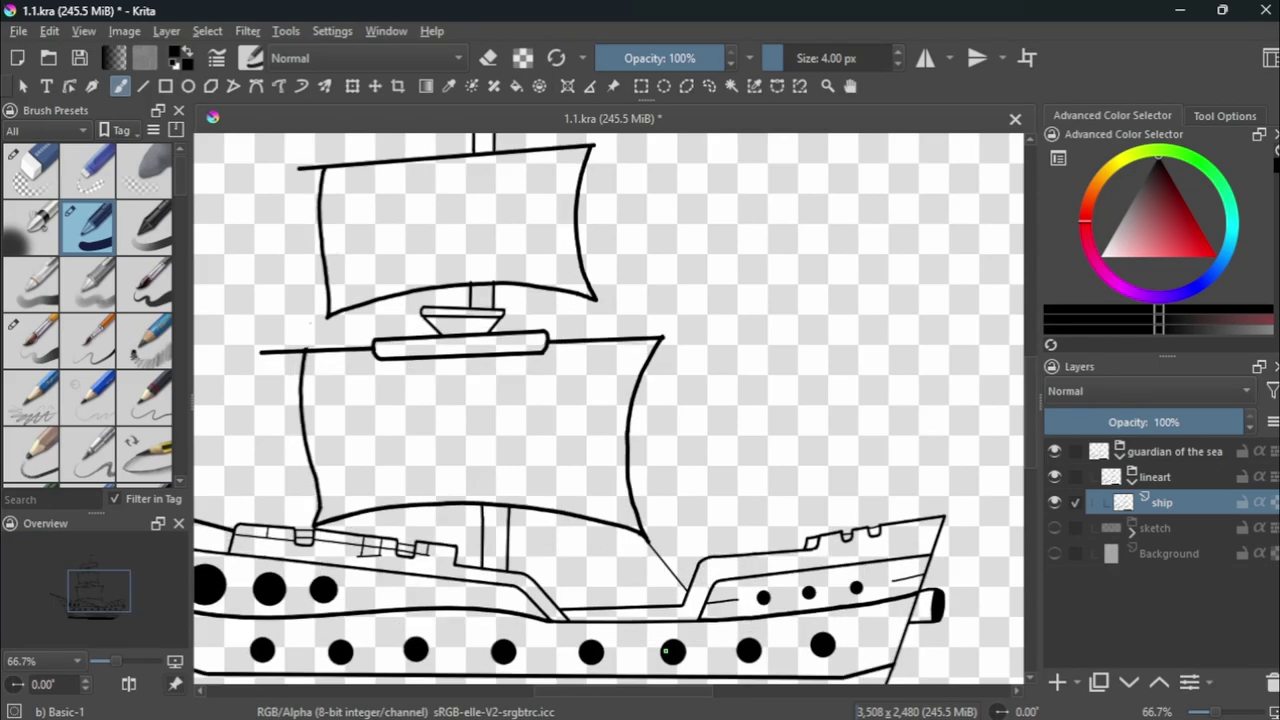
Redraw the short stern deck line, the angled line and the rail line toward the stern.
drag(548, 604, 599, 604)
scroll(599, 604, up, 3)
drag(533, 572, 593, 484)
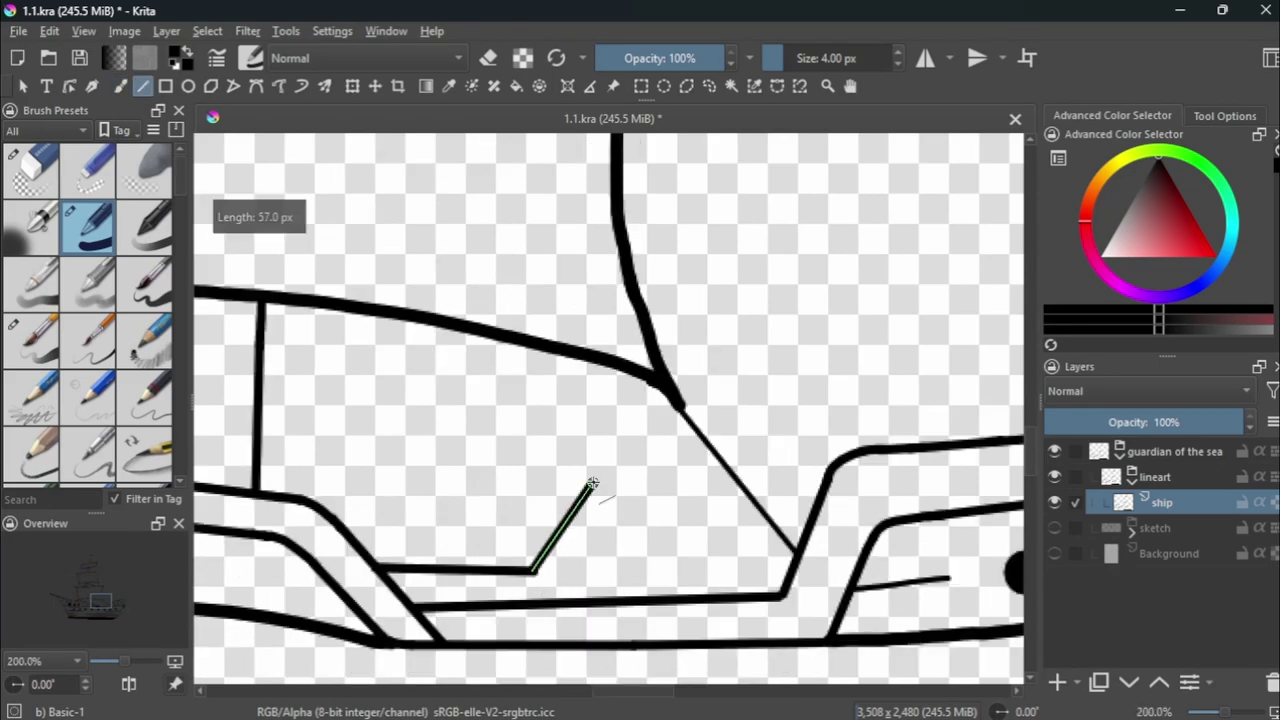
drag(745, 473, 771, 474)
key(ctrl+z)
key(ctrl+z)
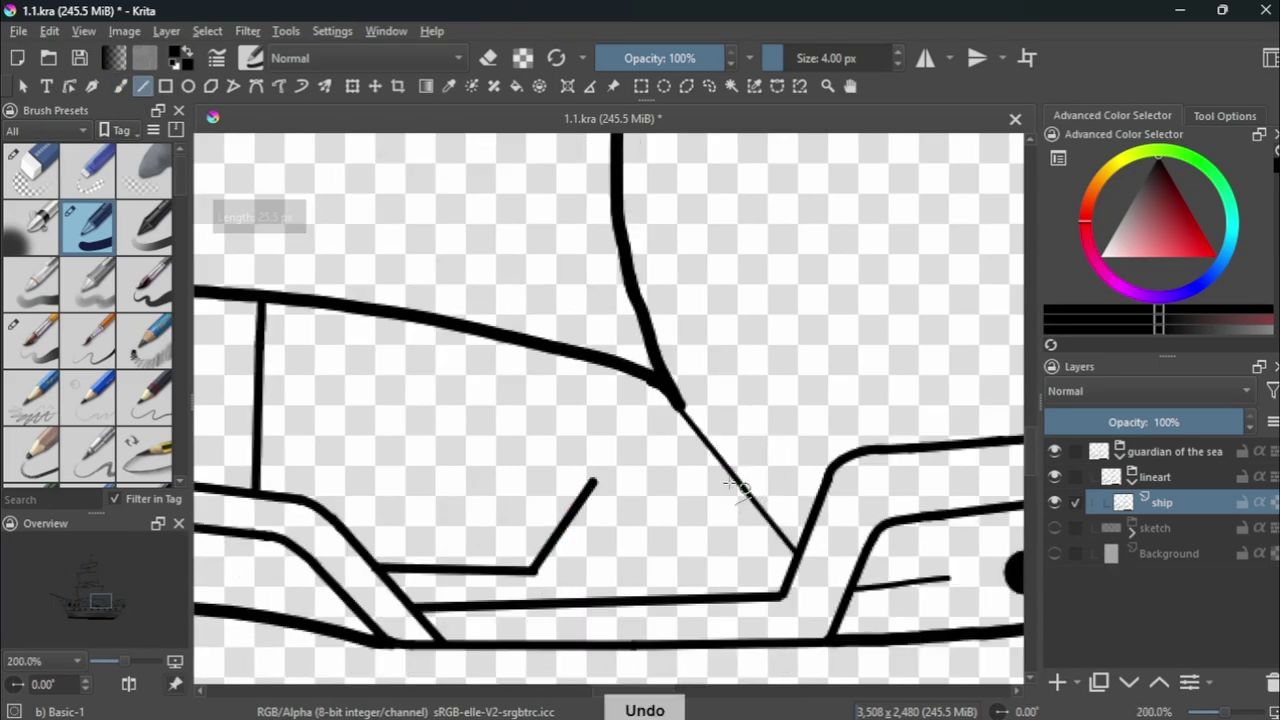
mouse_move(593, 484)
mouse_down()
mouse_move(783, 474)
mouse_move(809, 410)
mouse_up()
scroll(809, 410, down, 3)
scroll(809, 410, up, 2)
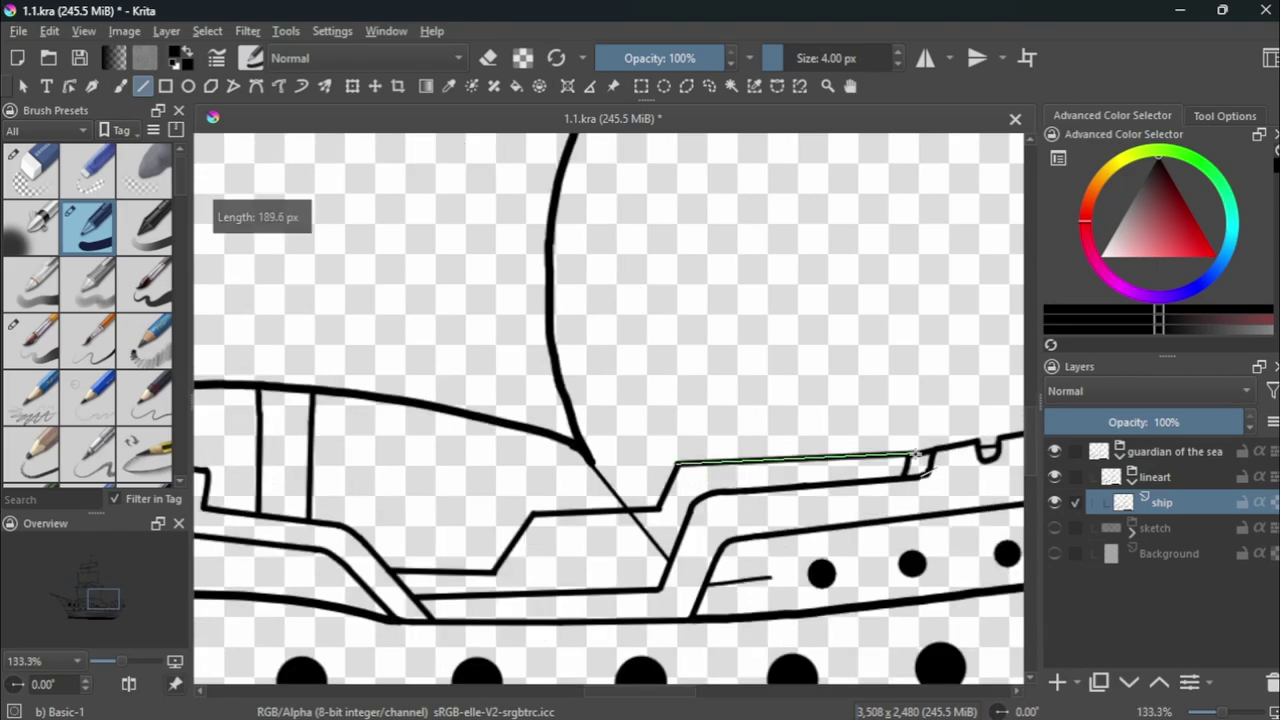
scroll(722, 408, up, 4)
Try closing the gap where two deck lines meet, then undo the botched join.
key(e)
Erase the overlapping corner where the two deck lines cross.
key(e)
scroll(722, 408, down, 3)
scroll(597, 343, up, 3)
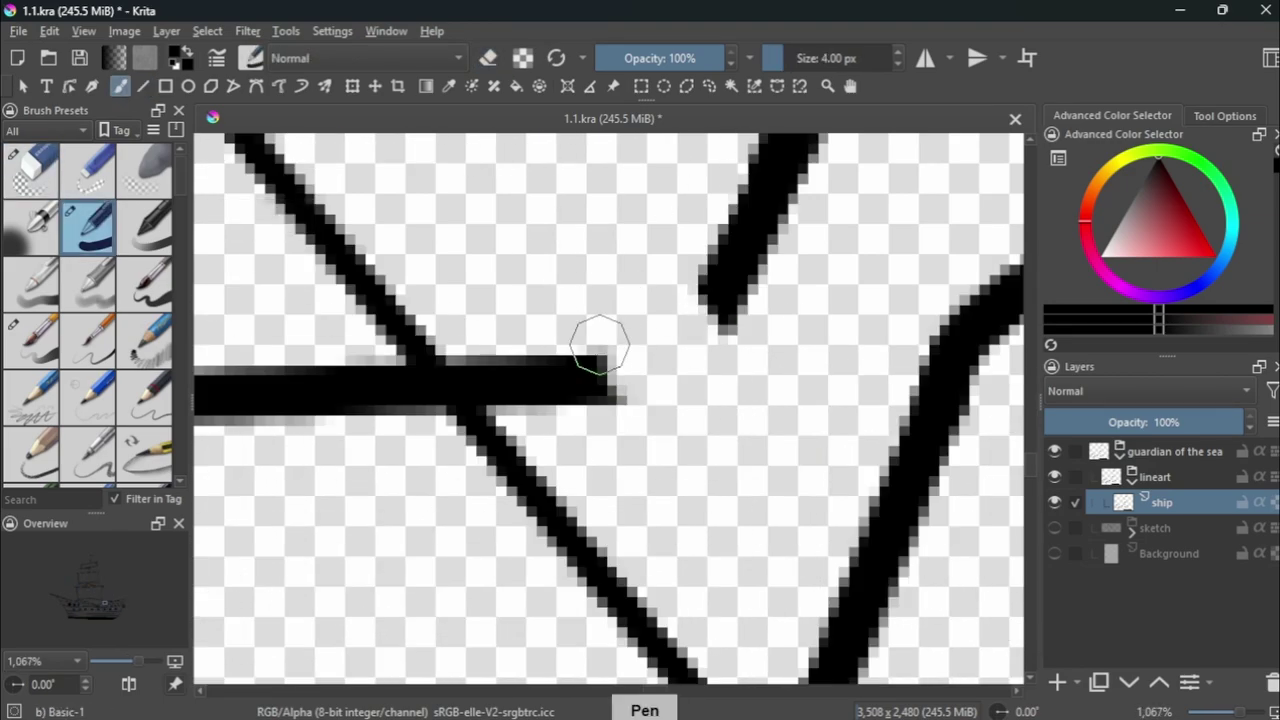
mouse_move(600, 378)
mouse_down()
mouse_move(700, 314)
mouse_move(706, 348)
mouse_up()
scroll(707, 355, down, 1)
scroll(707, 355, up, 2)
key(ctrl+z)
scroll(643, 443, down, 2)
scroll(625, 450, up, 4)
key(ctrl+z)
scroll(625, 450, down, 1)
key(e)
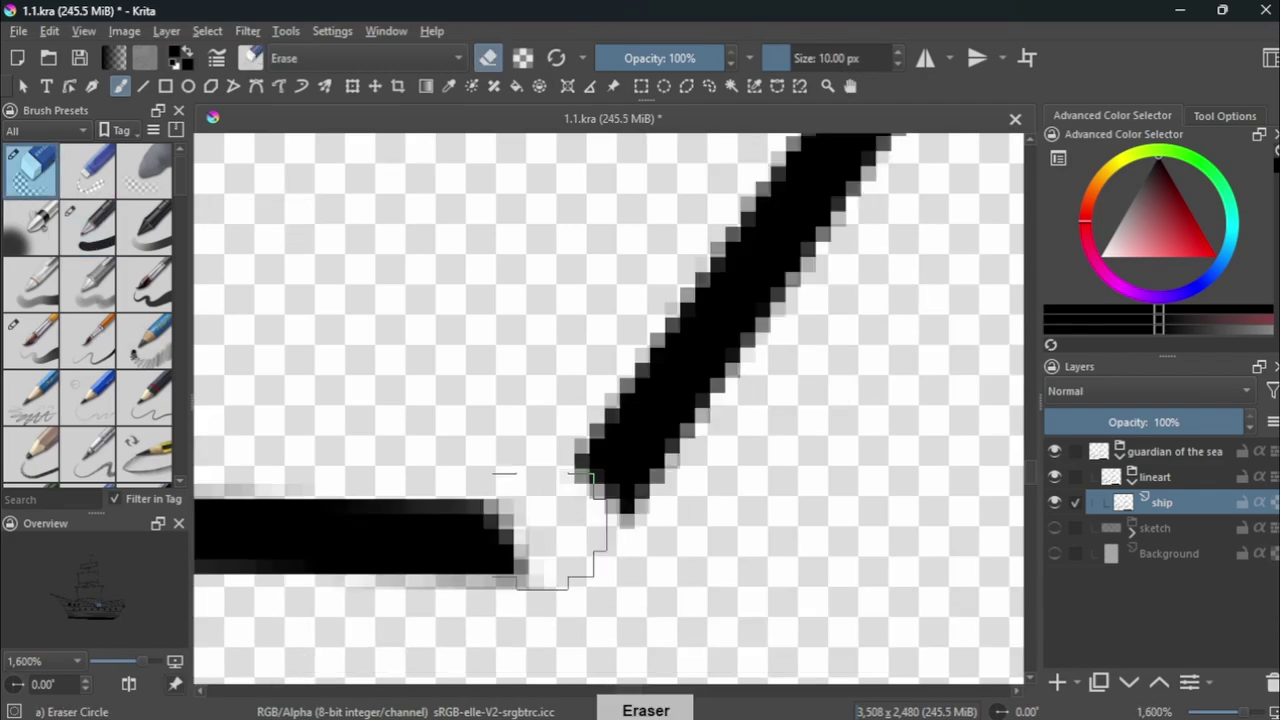
key(e)
drag(560, 490, 590, 455)
scroll(560, 480, down, 5)
scroll(547, 478, up, 5)
scroll(547, 478, down, 7)
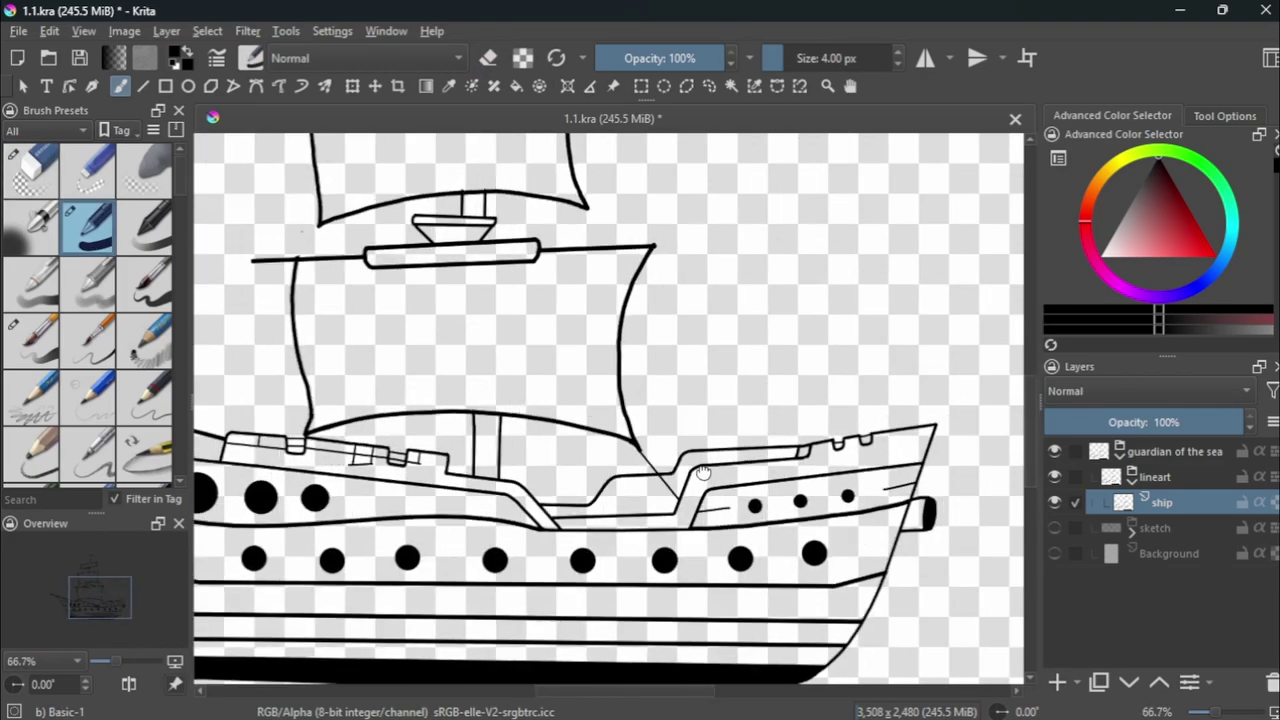
scroll(786, 389, down, 2)
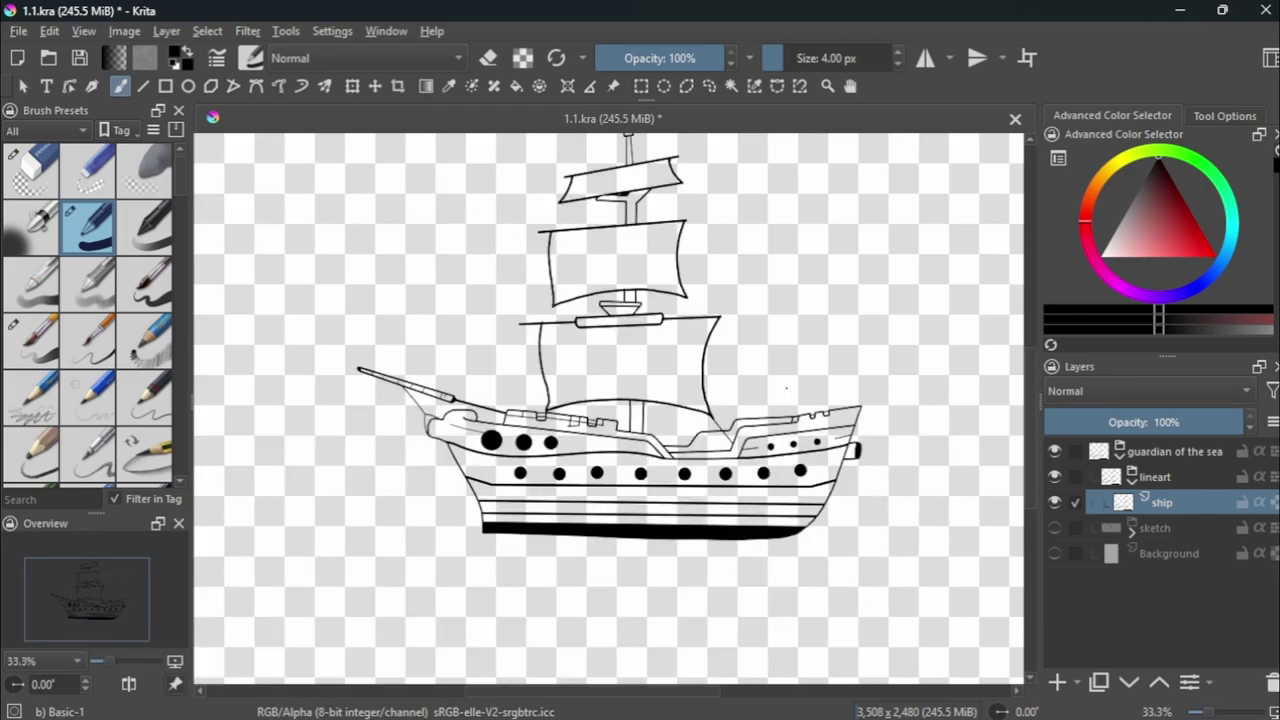
Draw two parallel vertical aft mast lines above the stern deck.
click(143, 86)
scroll(428, 403, up, 5)
drag(727, 300, 727, 300)
drag(806, 422, 806, 296)
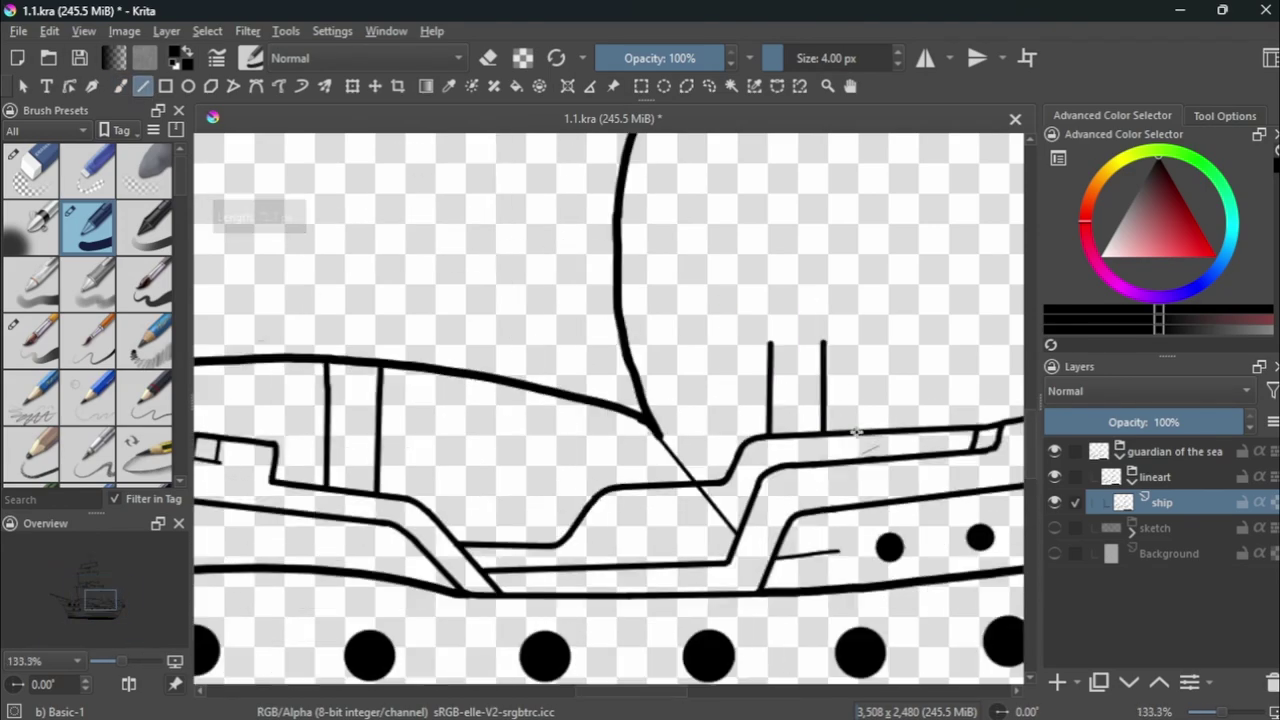
scroll(316, 224, down, 5)
key(bracketright)
scroll(1010, 396, up, 1)
scroll(1010, 396, up, 1)
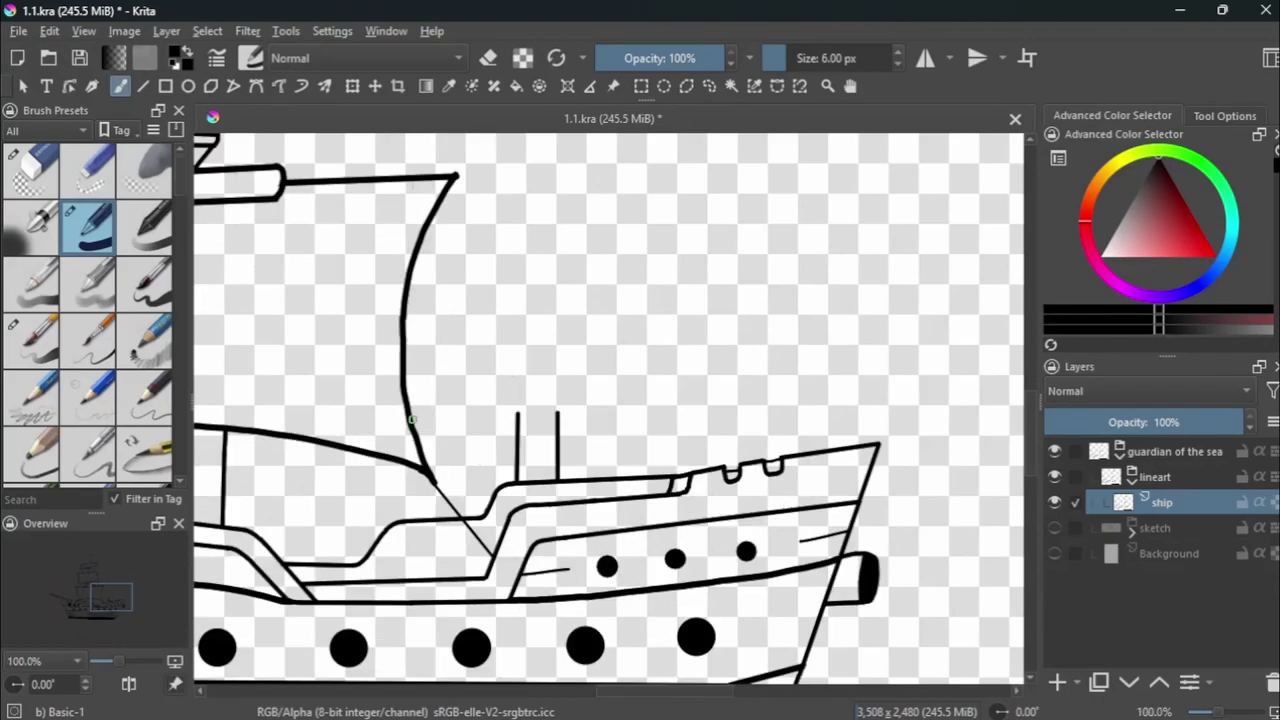
Draw the curved lower edge of the aft sail.
key(ctrl+z)
mouse_move(410, 410)
mouse_down()
mouse_move(552, 412)
mouse_move(853, 465)
mouse_up()
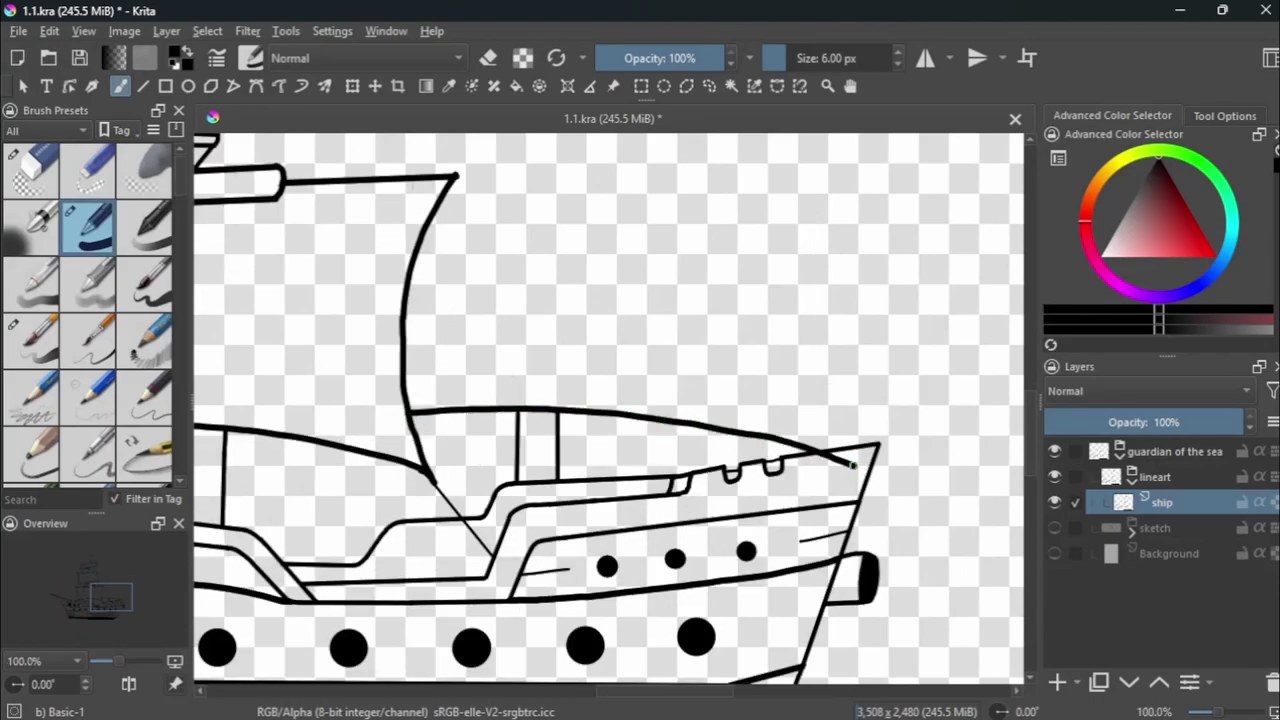
scroll(799, 337, up, 2)
scroll(843, 357, up, 1)
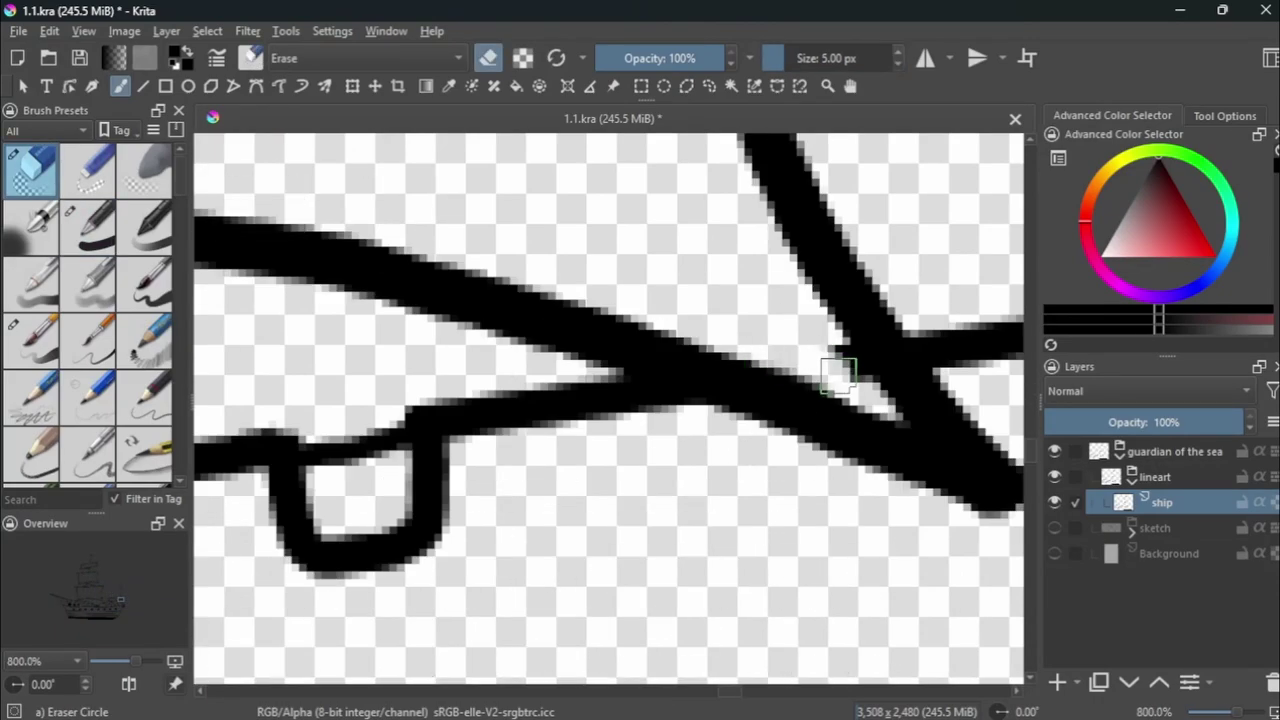
scroll(843, 357, down, 2)
scroll(733, 396, down, 1)
scroll(733, 396, up, 5)
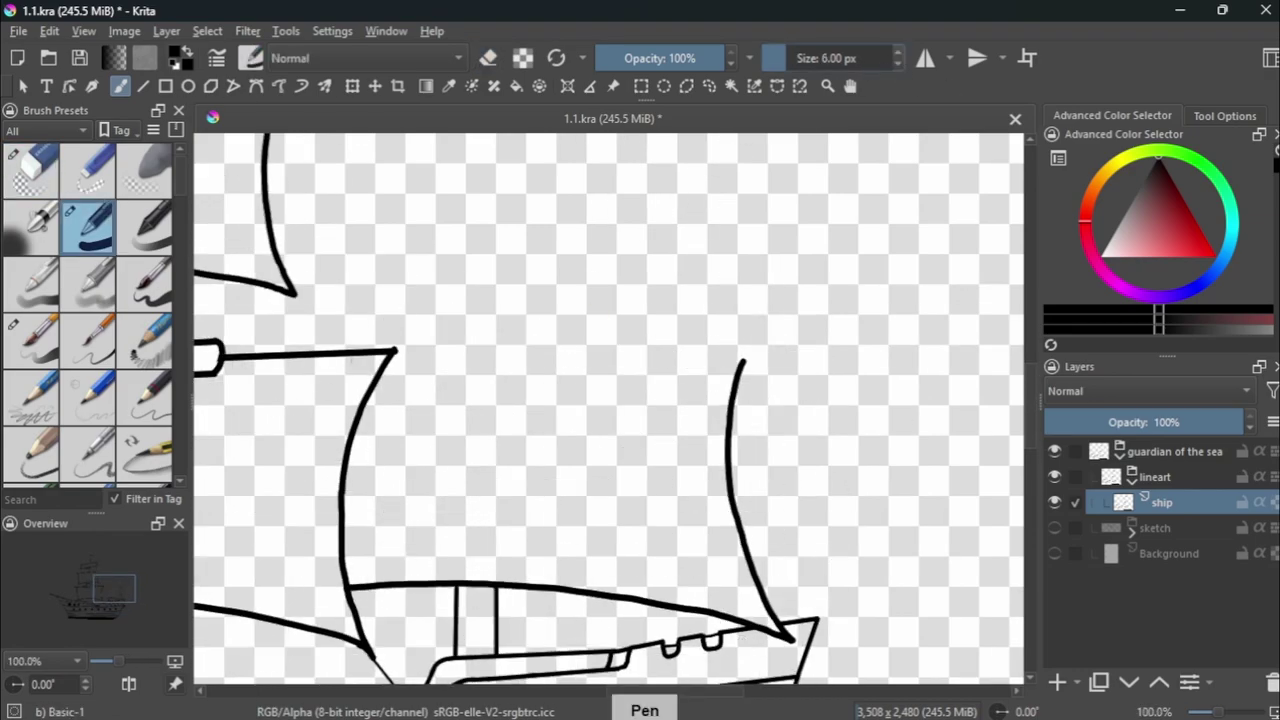
Add the aft sail's straight top edge and outline the crow's nest platform on the yard.
click(143, 86)
drag(374, 386, 770, 360)
scroll(594, 470, down, 3)
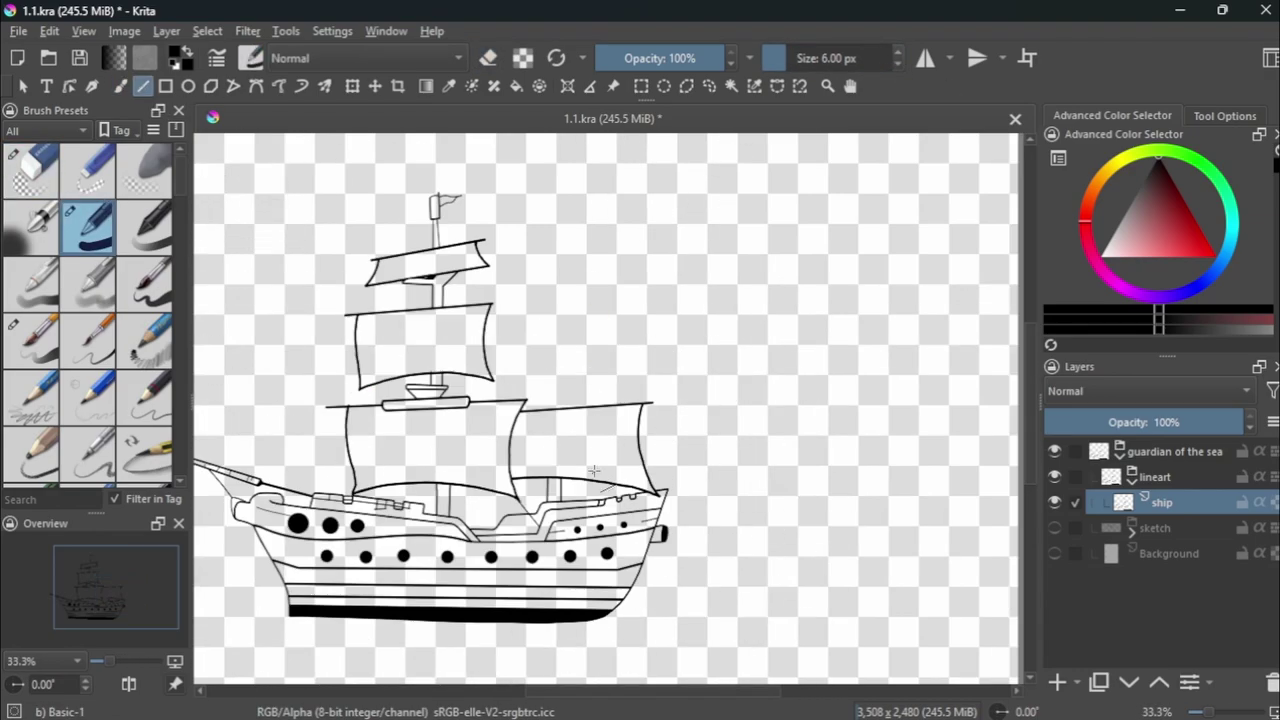
scroll(572, 440, up, 5)
drag(588, 393, 580, 352)
key(v)
drag(578, 352, 270, 362)
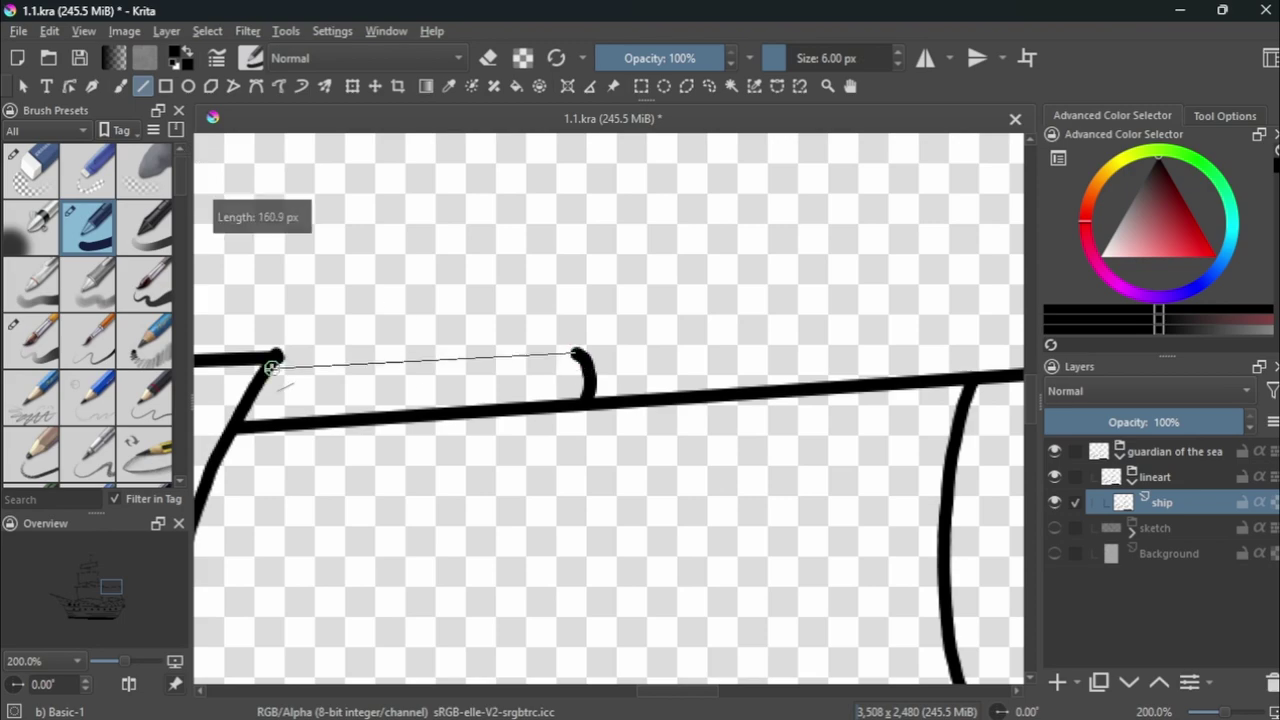
mouse_move(415, 357)
mouse_down()
mouse_move(464, 318)
mouse_move(306, 326)
mouse_move(465, 320)
mouse_move(460, 295)
mouse_up()
Undo the accidental black fill and draw the upper aft sail's curved lower edge.
key(b)
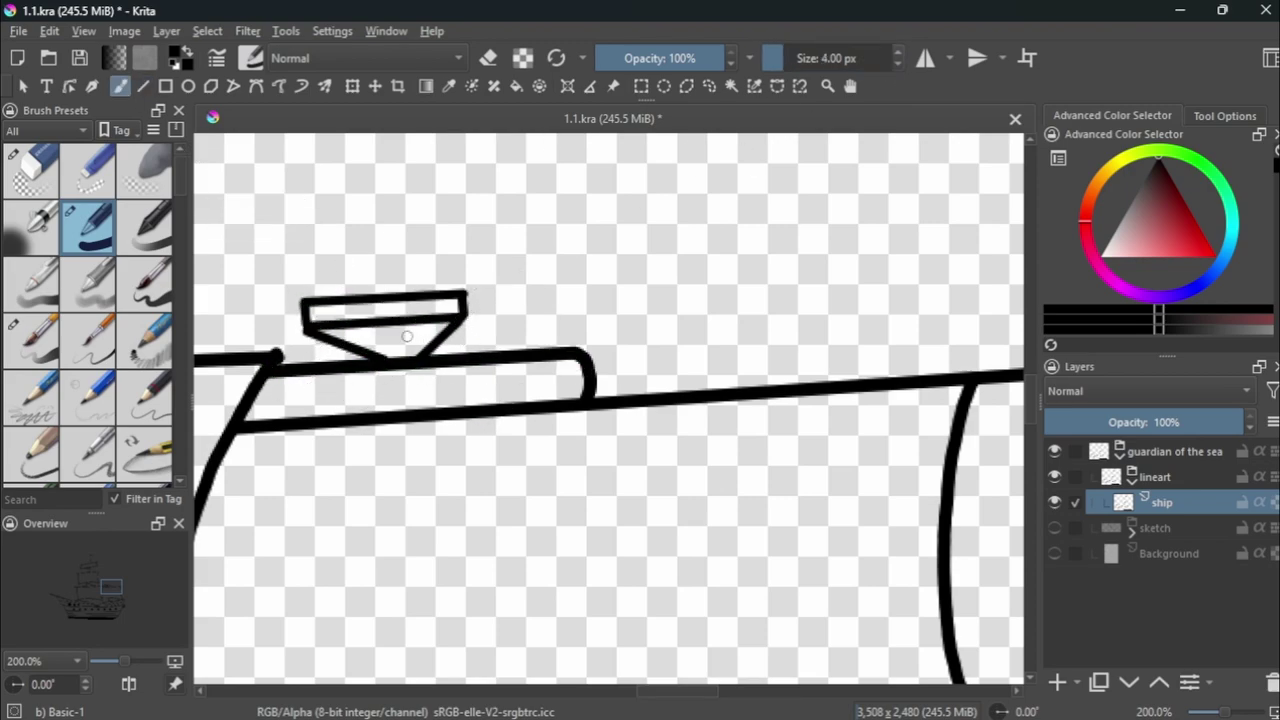
key(ctrl+z)
scroll(394, 358, down, 3)
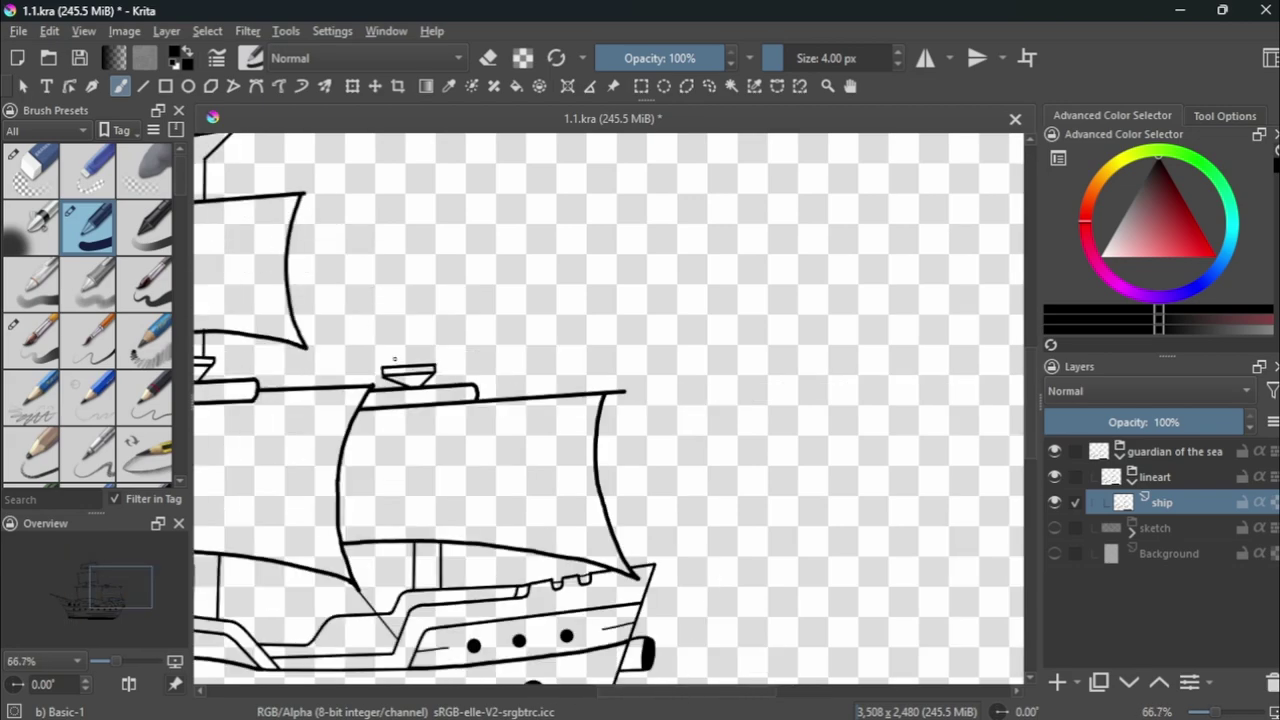
key(e)
key(e)
scroll(303, 345, up, 3)
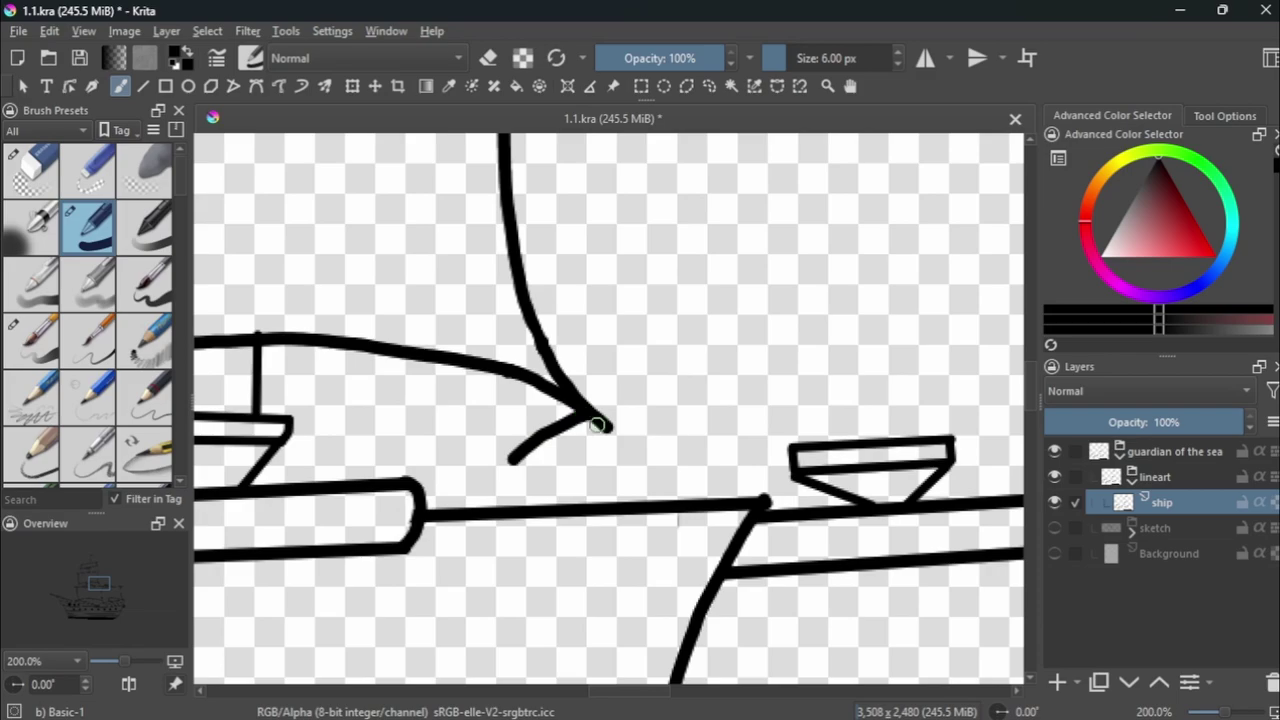
drag(603, 408, 1190, 404)
scroll(631, 484, down, 4)
scroll(697, 480, up, 2)
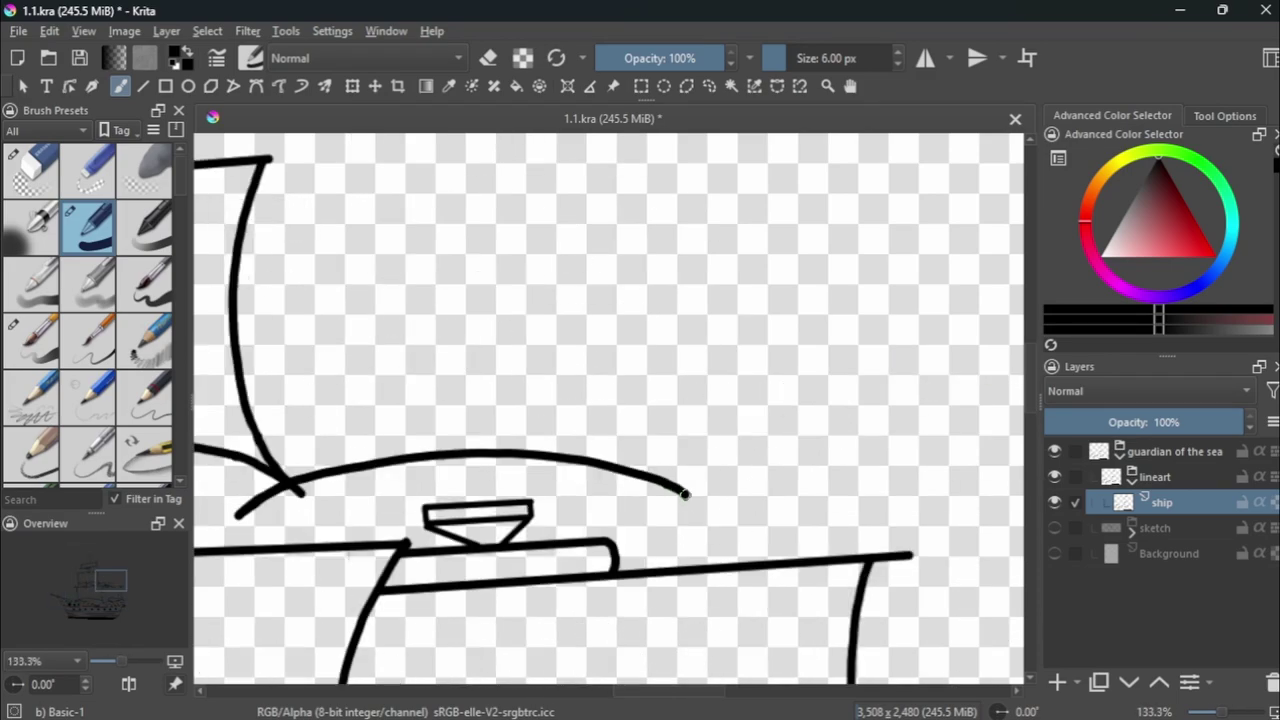
Add the upper sail's curved side and two mast lines rising from the crow's nest.
drag(716, 494, 650, 168)
scroll(465, 560, up, 2)
drag(508, 347, 508, 450)
drag(580, 338, 582, 450)
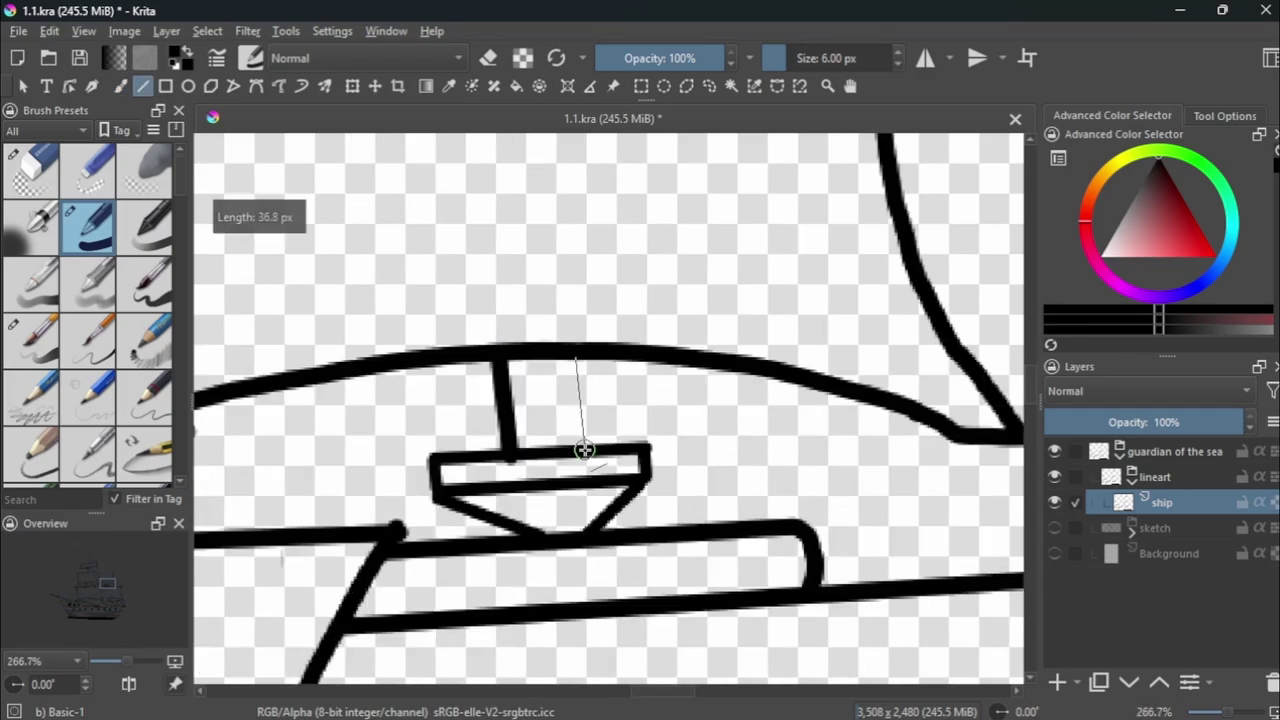
scroll(698, 393, down, 4)
scroll(585, 230, up, 2)
Draw the straight top edge of the upper aft sail.
drag(505, 253, 966, 212)
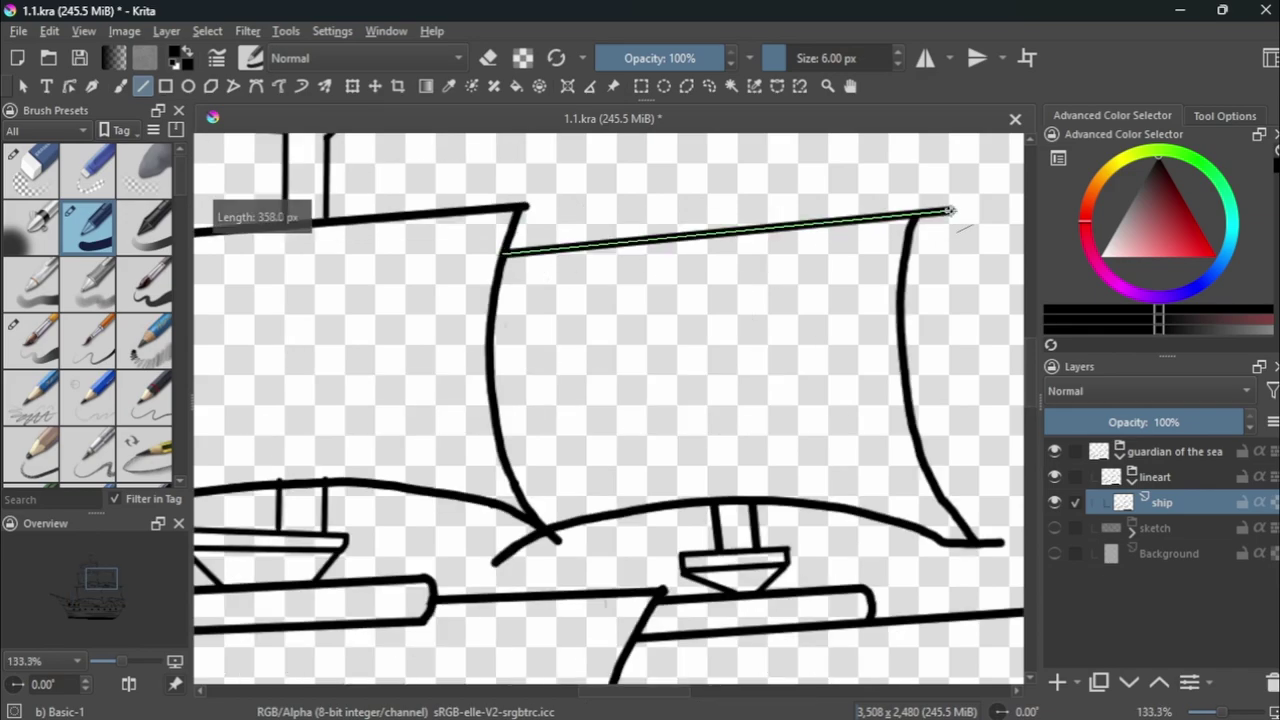
scroll(633, 503, down, 4)
scroll(225, 127, up, 2)
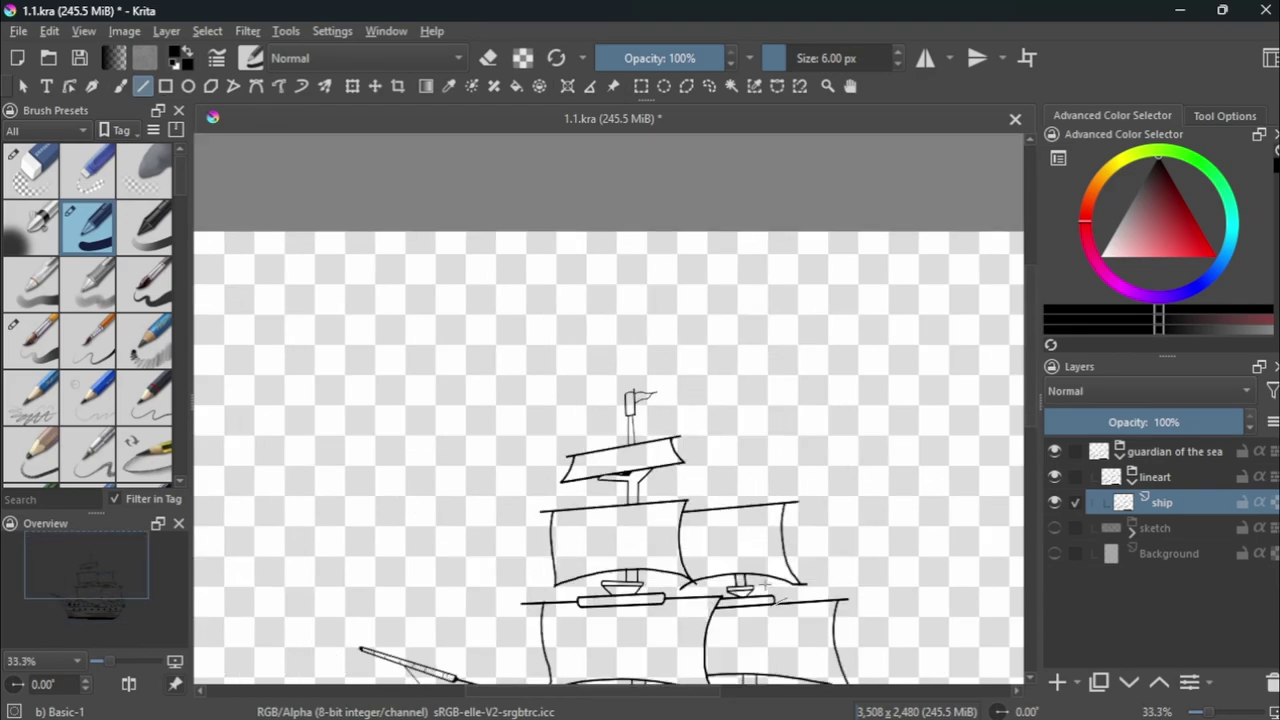
scroll(225, 127, up, 3)
key(b)
scroll(877, 534, down, 1)
Draw short mast posts and a curved yard above the upper aft sail at 2 px.
scroll(877, 534, down, 5)
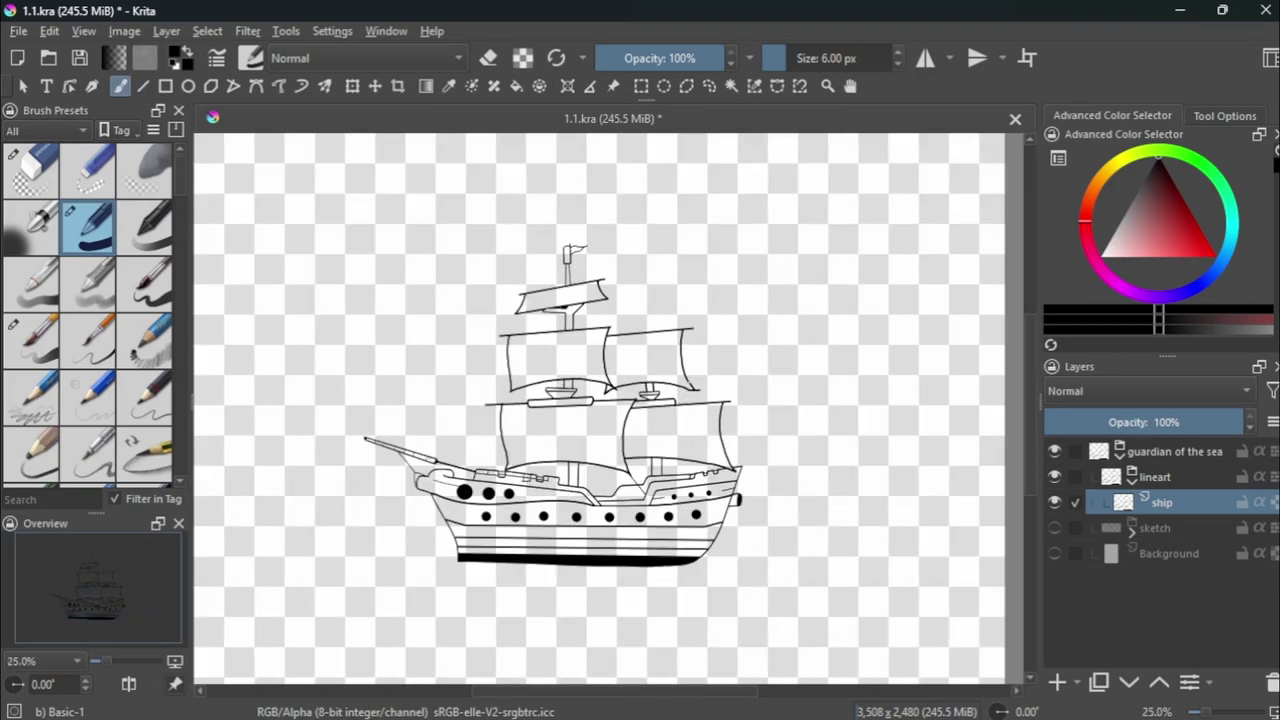
scroll(898, 62, down, 4)
scroll(521, 265, up, 4)
scroll(521, 265, up, 1)
key(l)
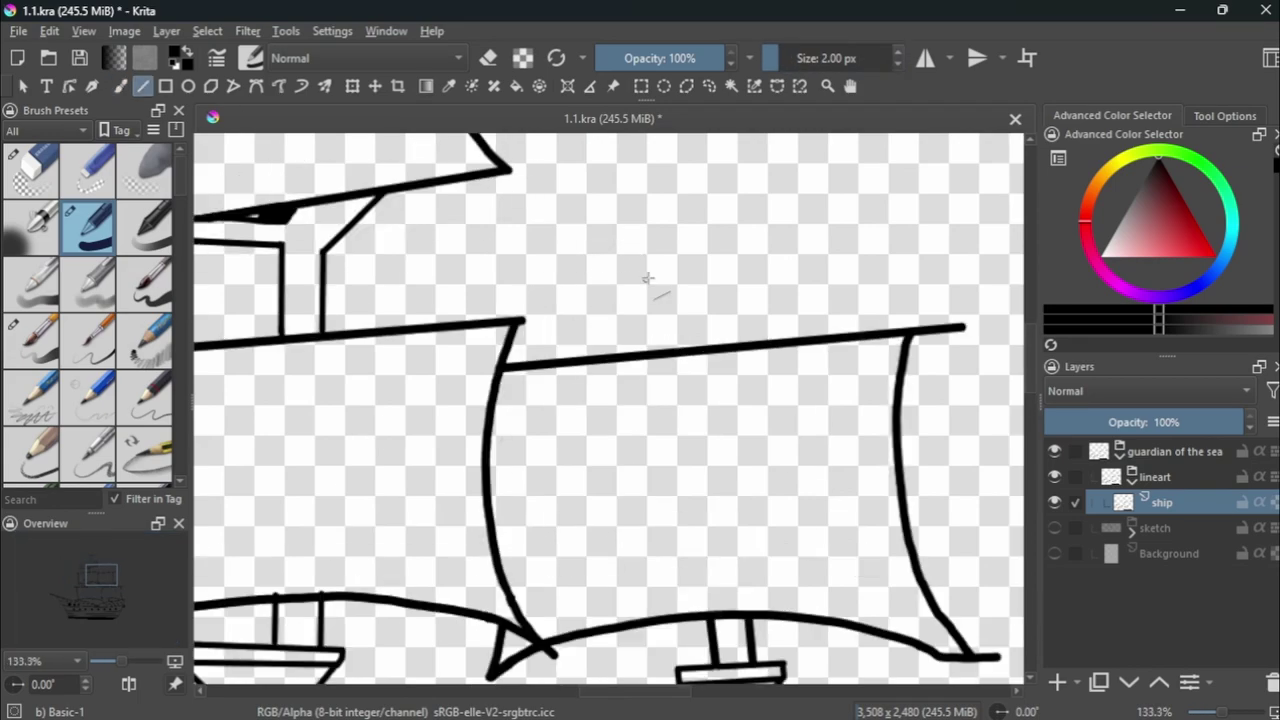
mouse_move(651, 265)
mouse_down()
mouse_move(651, 350)
mouse_move(680, 350)
mouse_move(648, 263)
mouse_move(786, 177)
mouse_up()
scroll(690, 270, up, 5)
scroll(666, 258, down, 3)
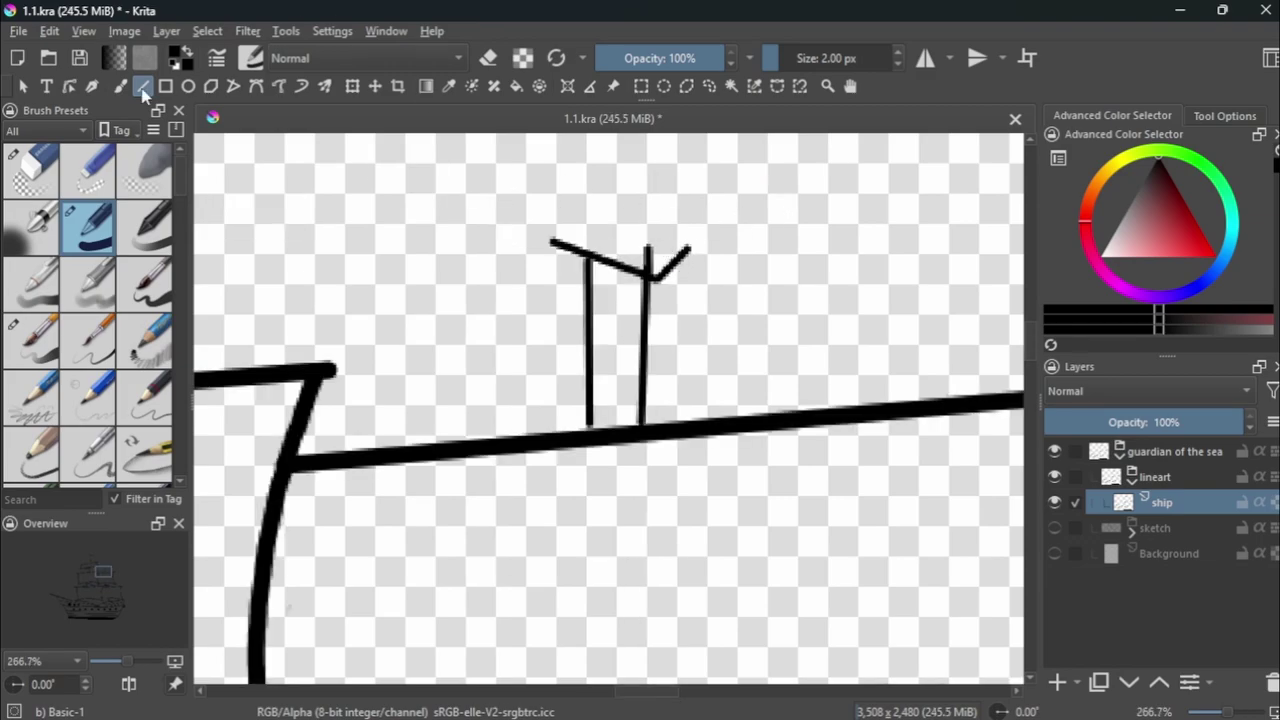
drag(538, 247, 882, 254)
Draw the top sail's curled left and right ends and its straight top edge.
key(l)
scroll(700, 438, down, 1)
scroll(700, 438, down, 2)
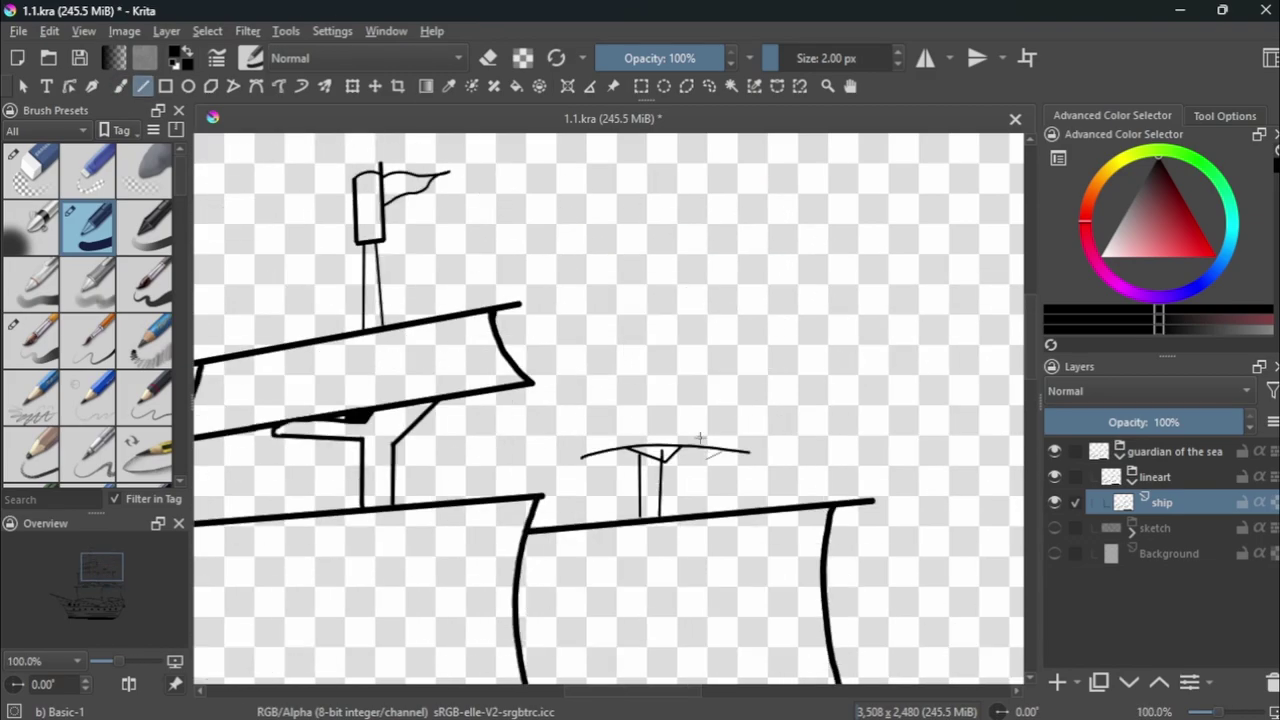
scroll(581, 464, up, 2)
drag(563, 394, 600, 450)
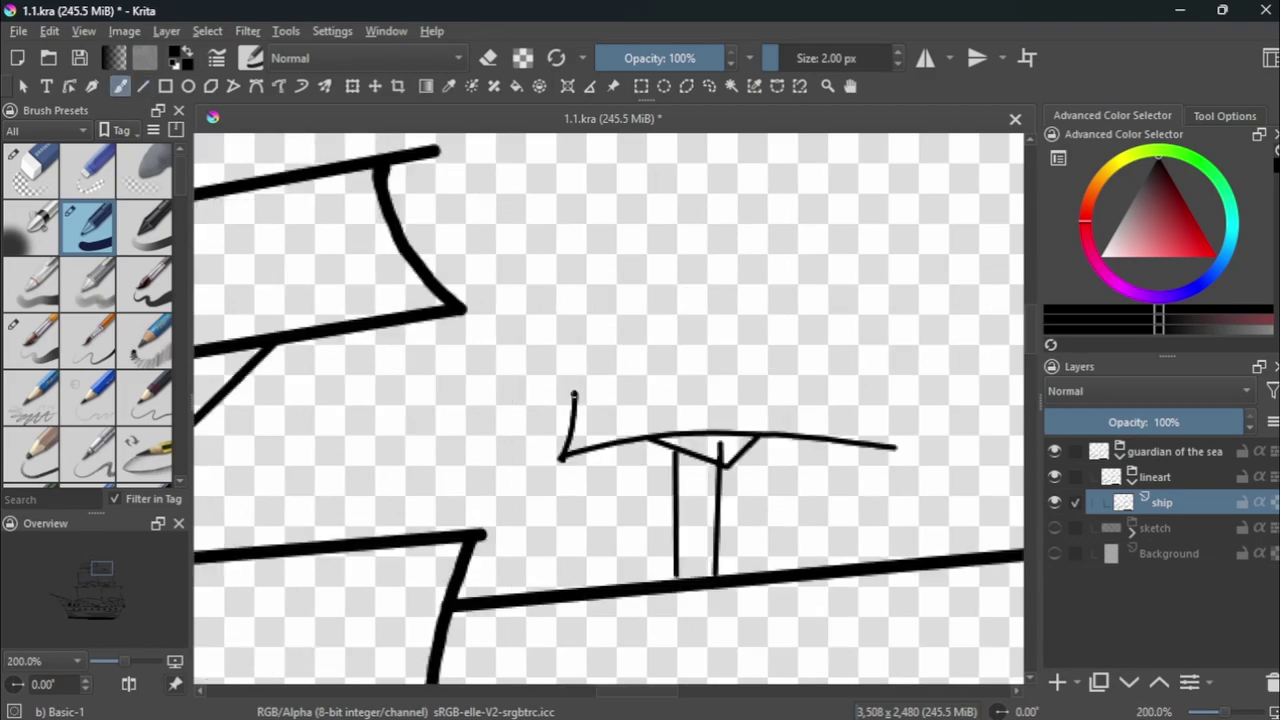
key(ctrl+z)
drag(840, 360, 870, 418)
key(l)
drag(502, 360, 838, 360)
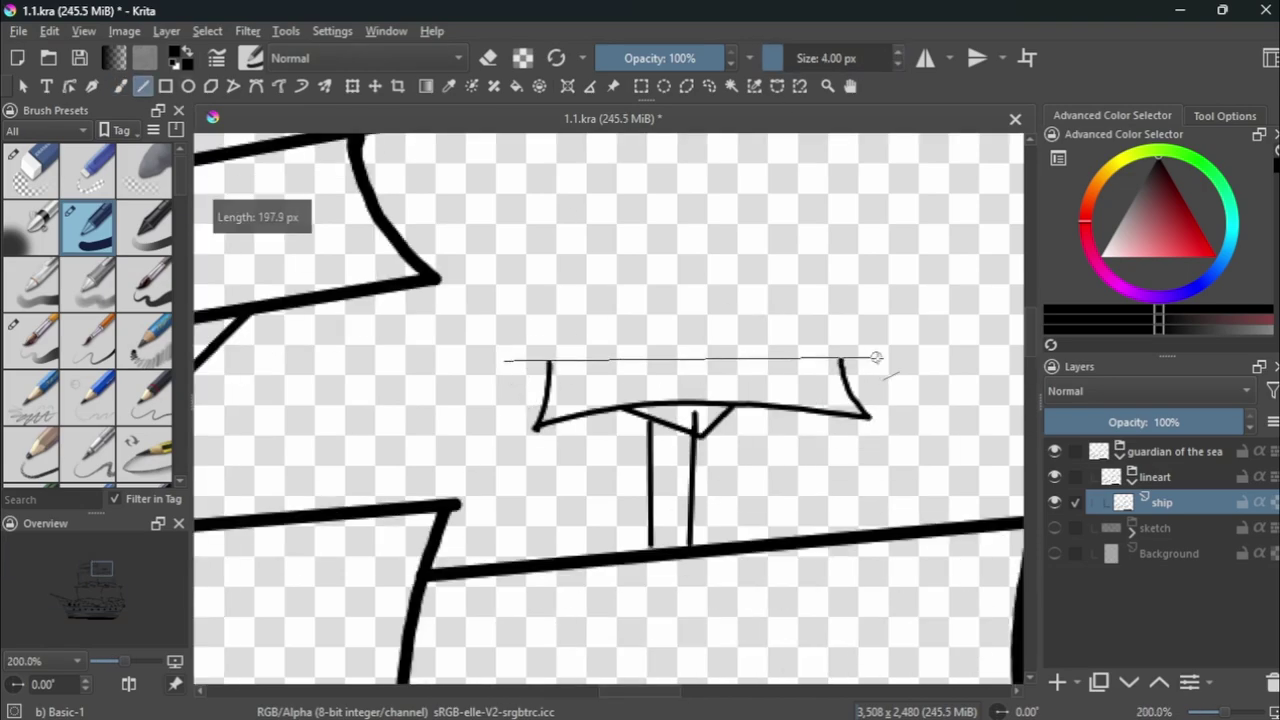
scroll(838, 360, down, 5)
scroll(700, 400, up, 1)
With a thinner stroke, draw two posts above the yard and a long stroke across their tops.
click(30, 170)
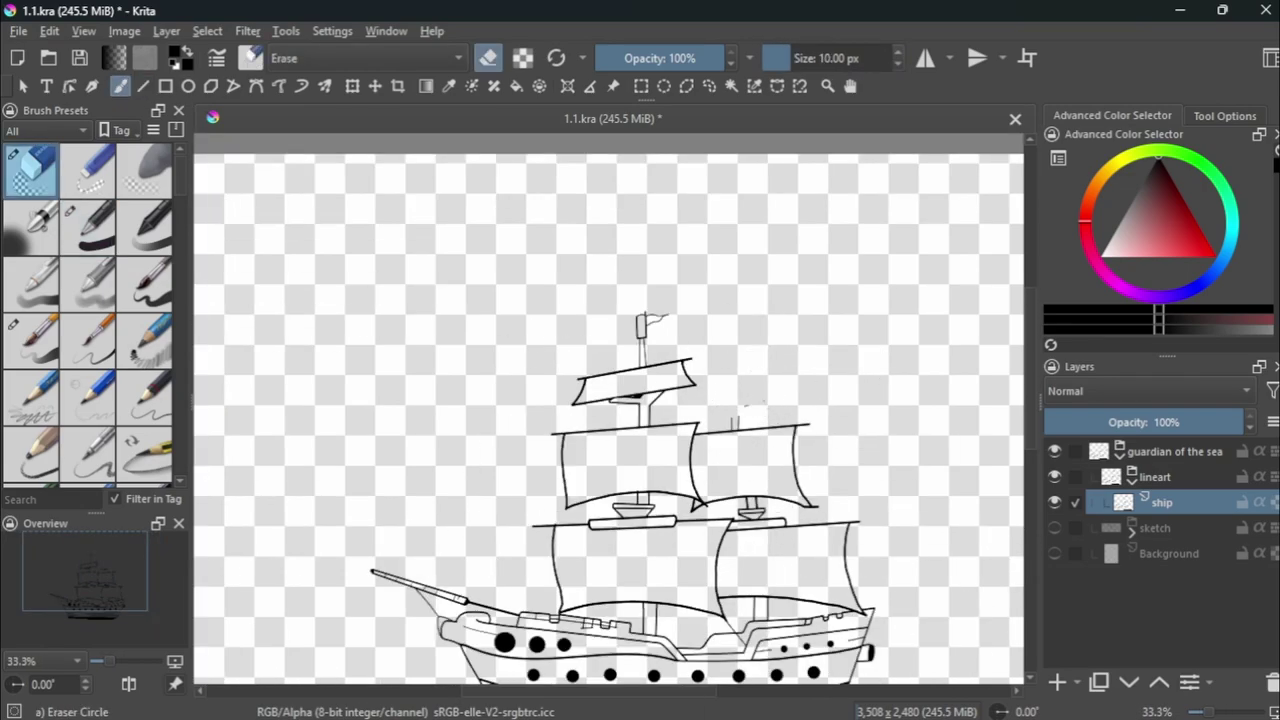
scroll(738, 420, up, 4)
key(/)
key(l)
key([)
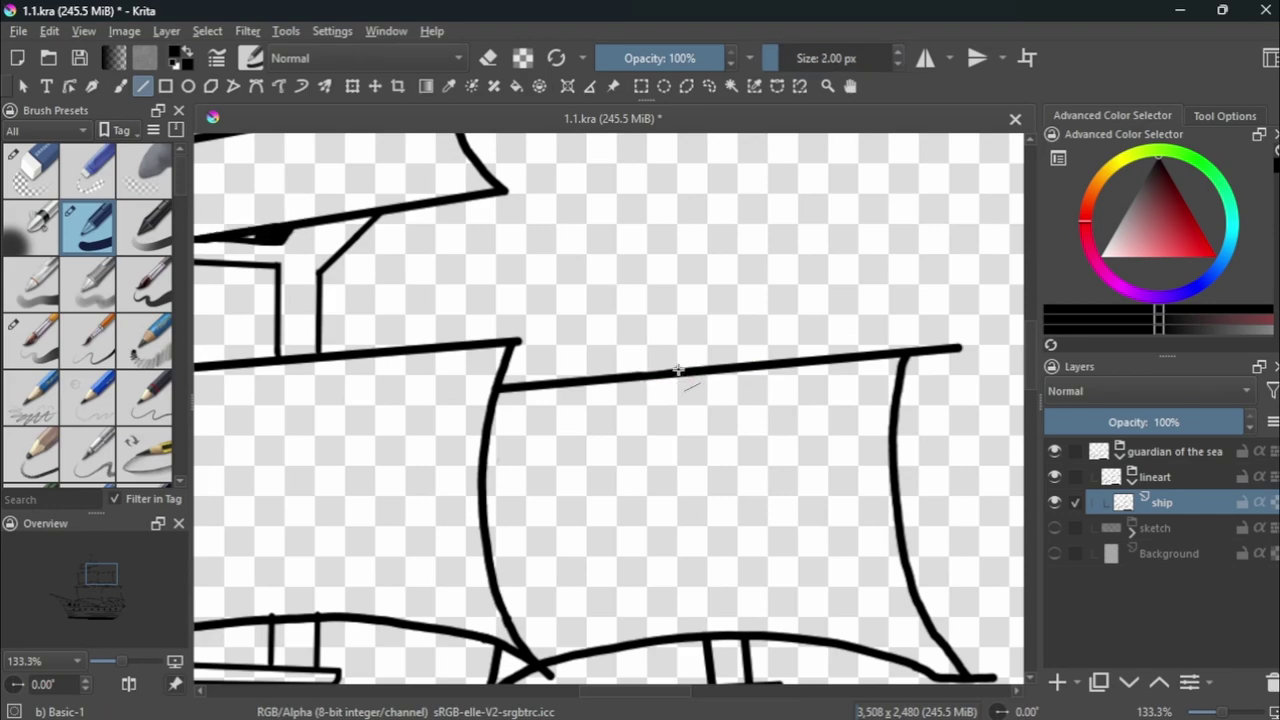
drag(678, 370, 678, 305)
key(ctrl+z)
mouse_move(679, 370)
mouse_down()
mouse_move(679, 270)
mouse_move(709, 268)
mouse_up()
key(b)
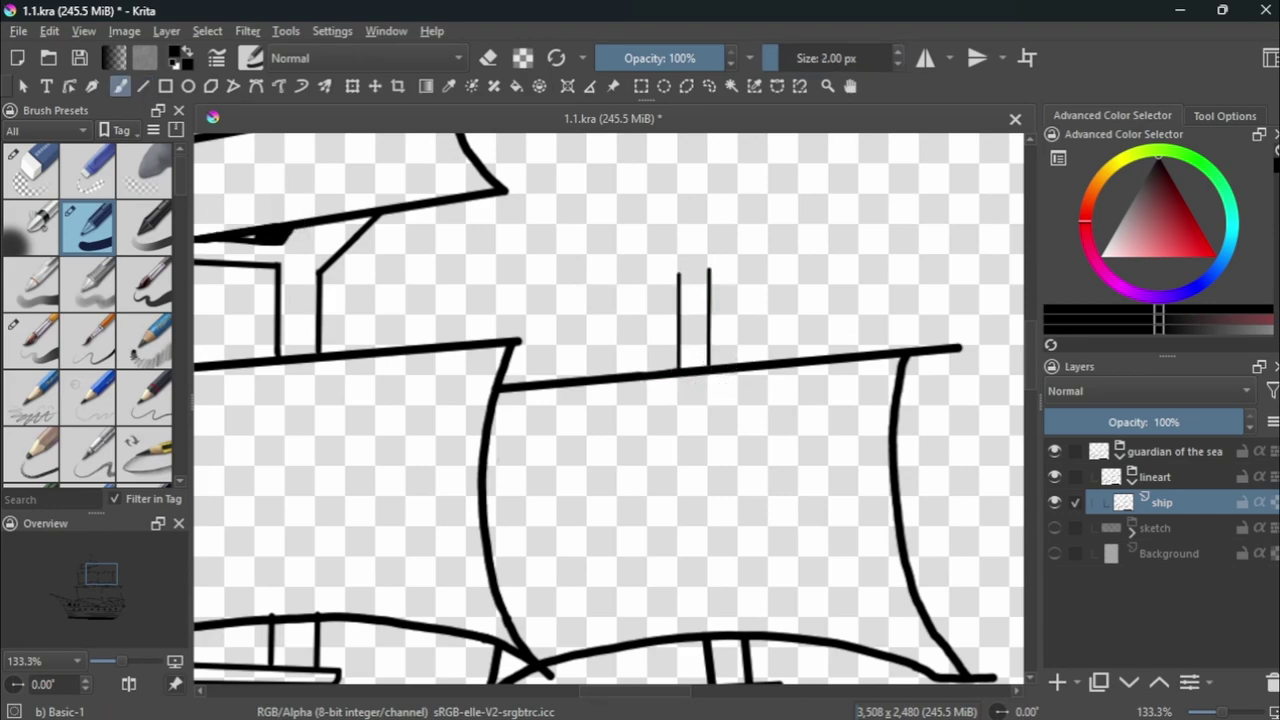
drag(518, 298, 900, 253)
Extend both posts up to the top stroke and add a diagonal brace across them.
key(l)
scroll(684, 278, up, 3)
drag(670, 272, 670, 244)
drag(762, 268, 762, 234)
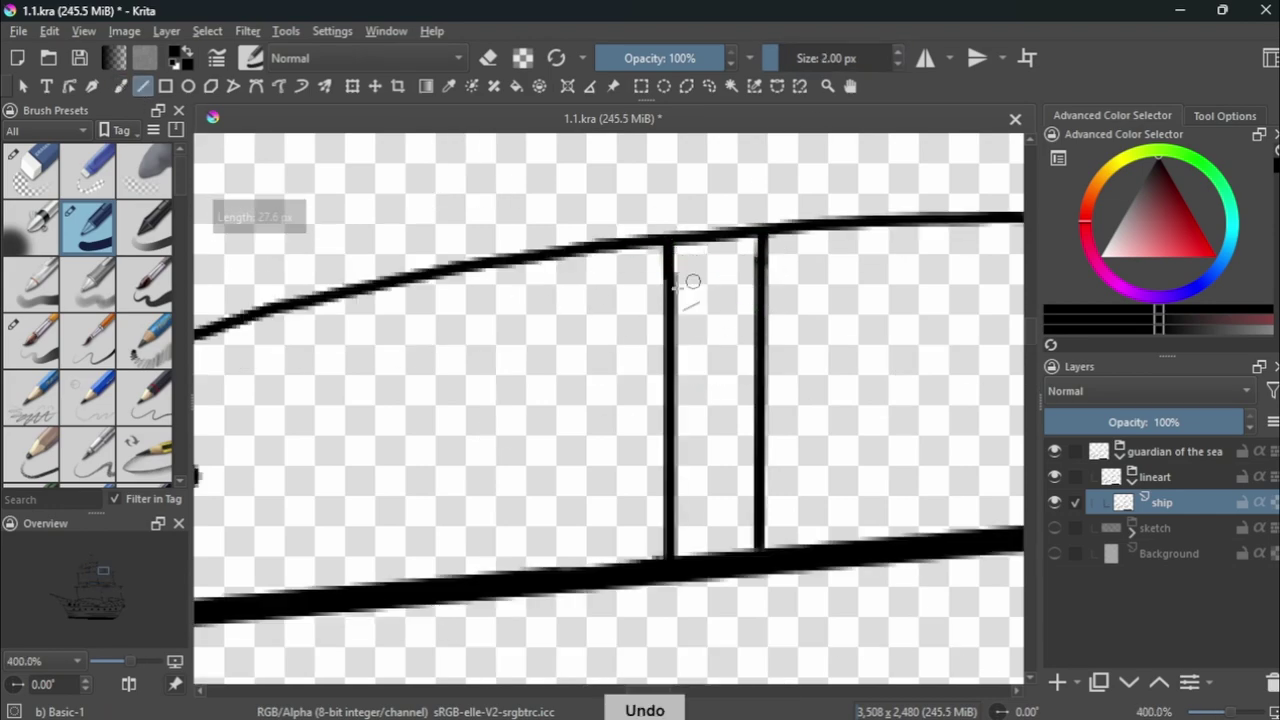
drag(606, 252, 790, 326)
scroll(790, 326, down, 5)
scroll(814, 371, up, 6)
Draw the top sail's left and right sides freehand.
key(b)
key(/)
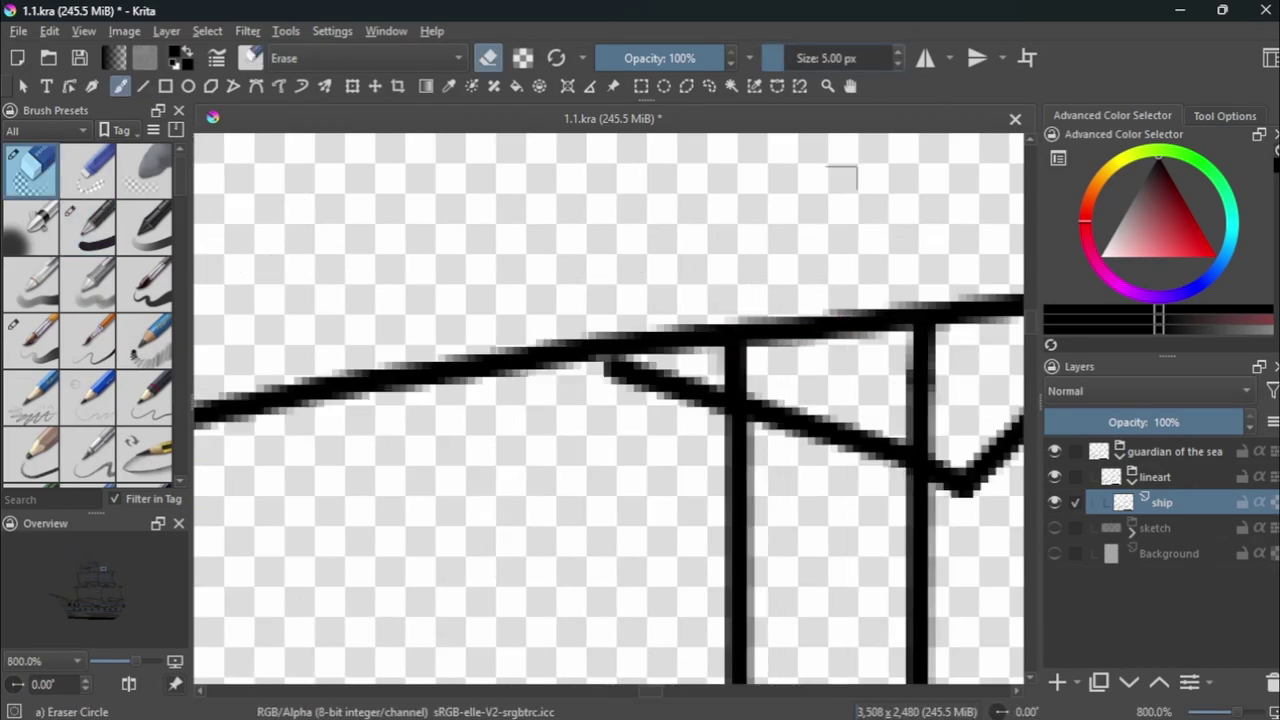
key(/)
scroll(700, 400, down, 2)
drag(467, 258, 467, 414)
scroll(467, 414, down, 4)
drag(792, 296, 816, 321)
key(ctrl+z)
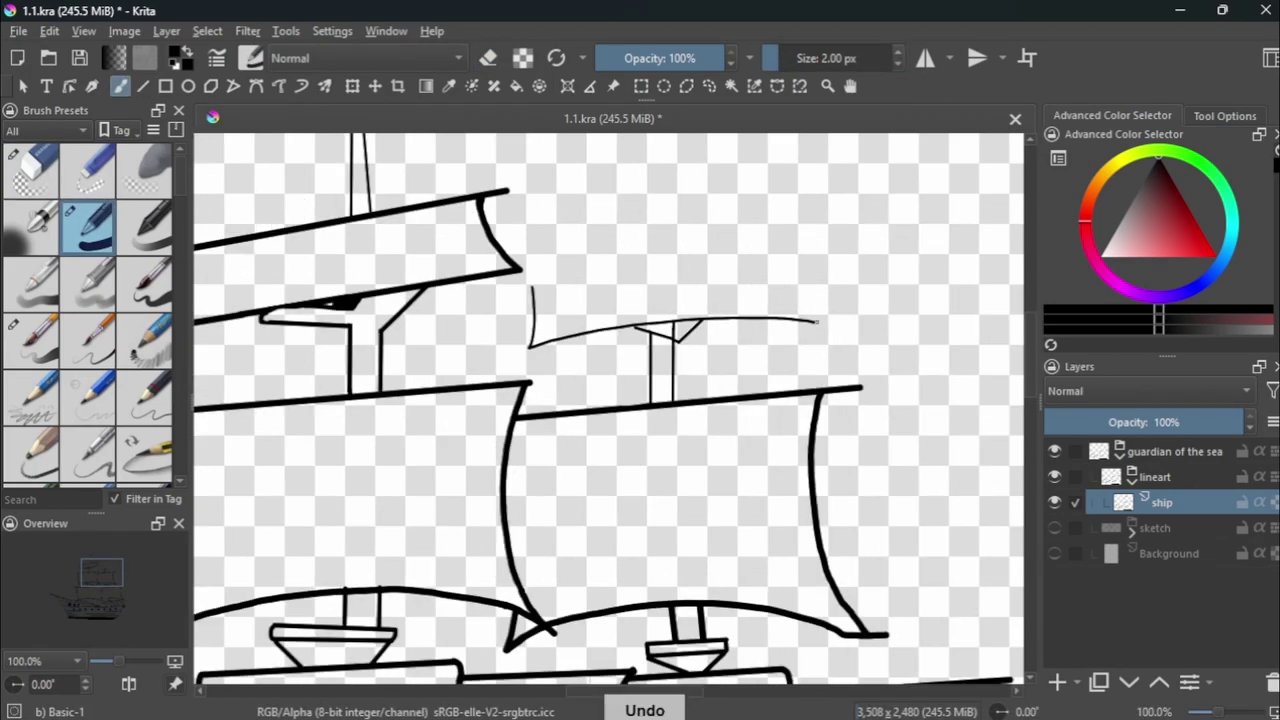
drag(782, 267, 816, 321)
scroll(816, 321, up, 3)
scroll(816, 321, down, 2)
Draw two mast lines above the top sail, join their tops and extend them upward.
key(l)
drag(510, 436, 890, 411)
mouse_move(681, 432)
mouse_down()
mouse_move(679, 360)
mouse_move(700, 358)
mouse_up()
scroll(700, 360, up, 1)
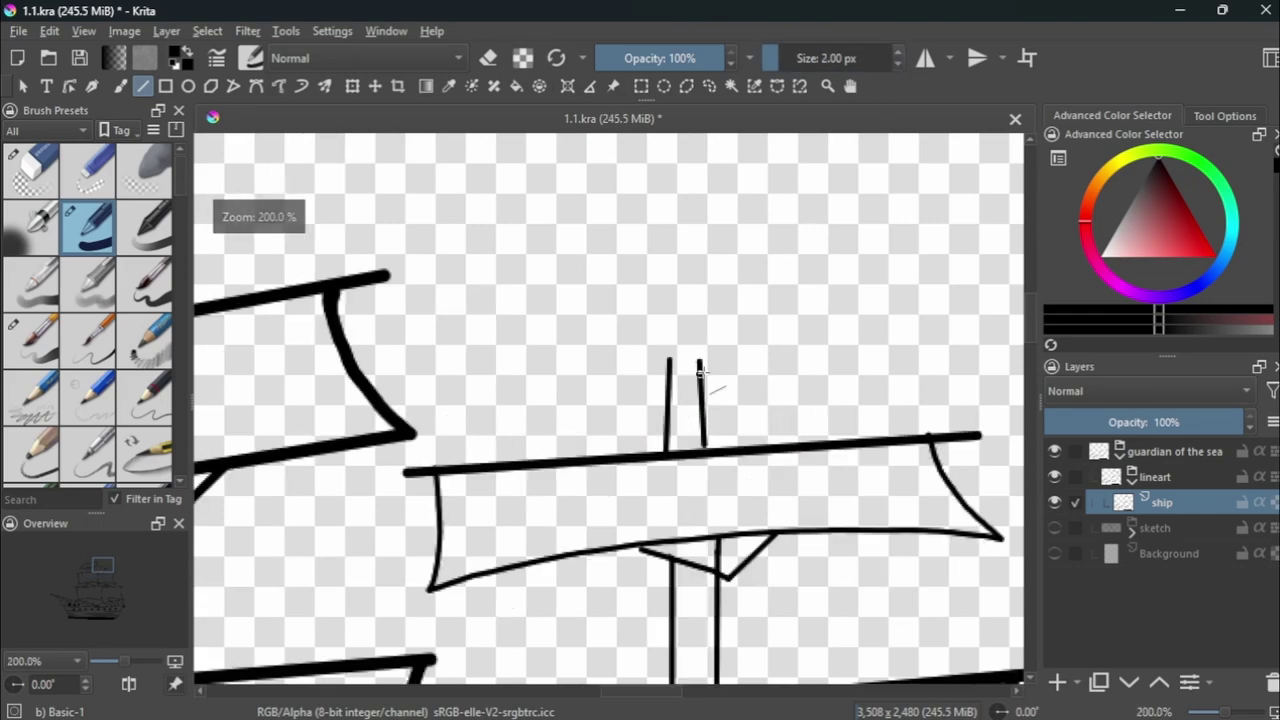
scroll(700, 360, up, 1)
key(ctrl+z)
drag(700, 470, 697, 346)
mouse_move(611, 458)
mouse_down()
mouse_move(641, 458)
mouse_move(604, 346)
mouse_up()
drag(652, 458, 655, 332)
Try a rounded cap on the mast top, undo it, and thin the brush to 1 px.
key(b)
scroll(720, 345, up, 1)
mouse_move(543, 372)
mouse_down()
mouse_move(666, 343)
mouse_move(300, 327)
mouse_move(580, 258)
mouse_move(309, 411)
mouse_up()
key(ctrl+z)
key(bracketleft)
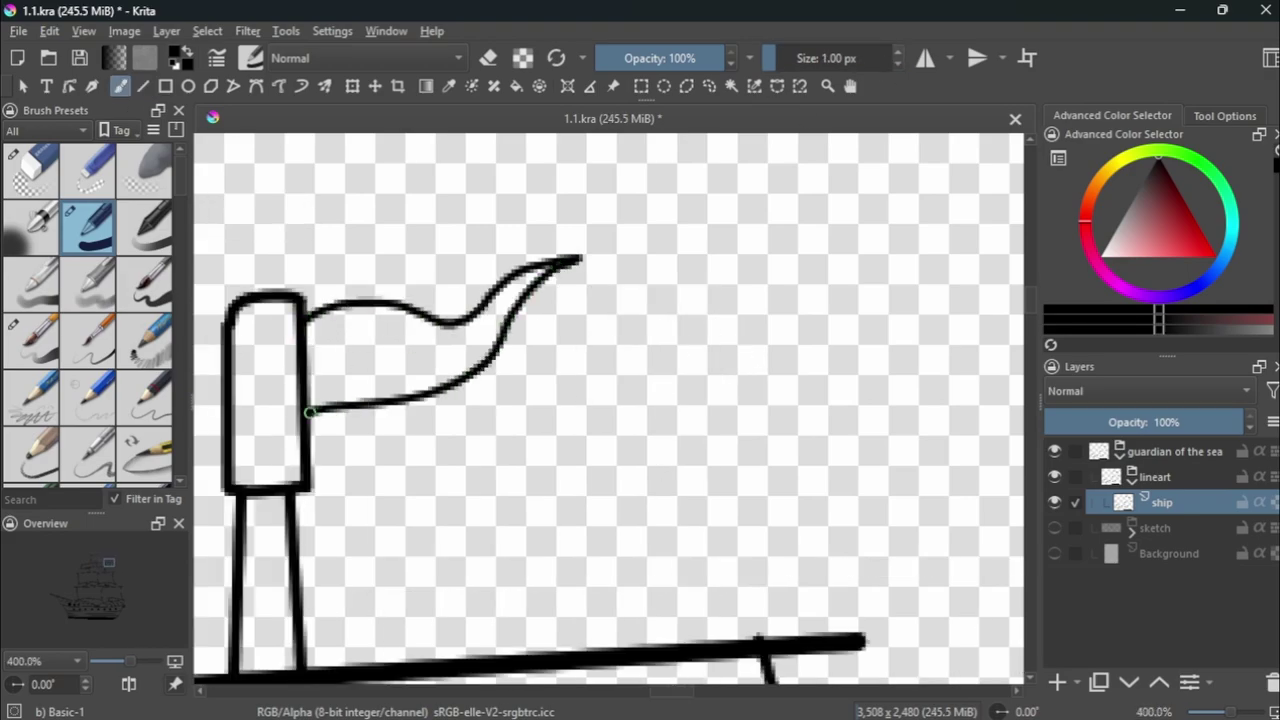
scroll(309, 411, down, 5)
scroll(309, 411, down, 2)
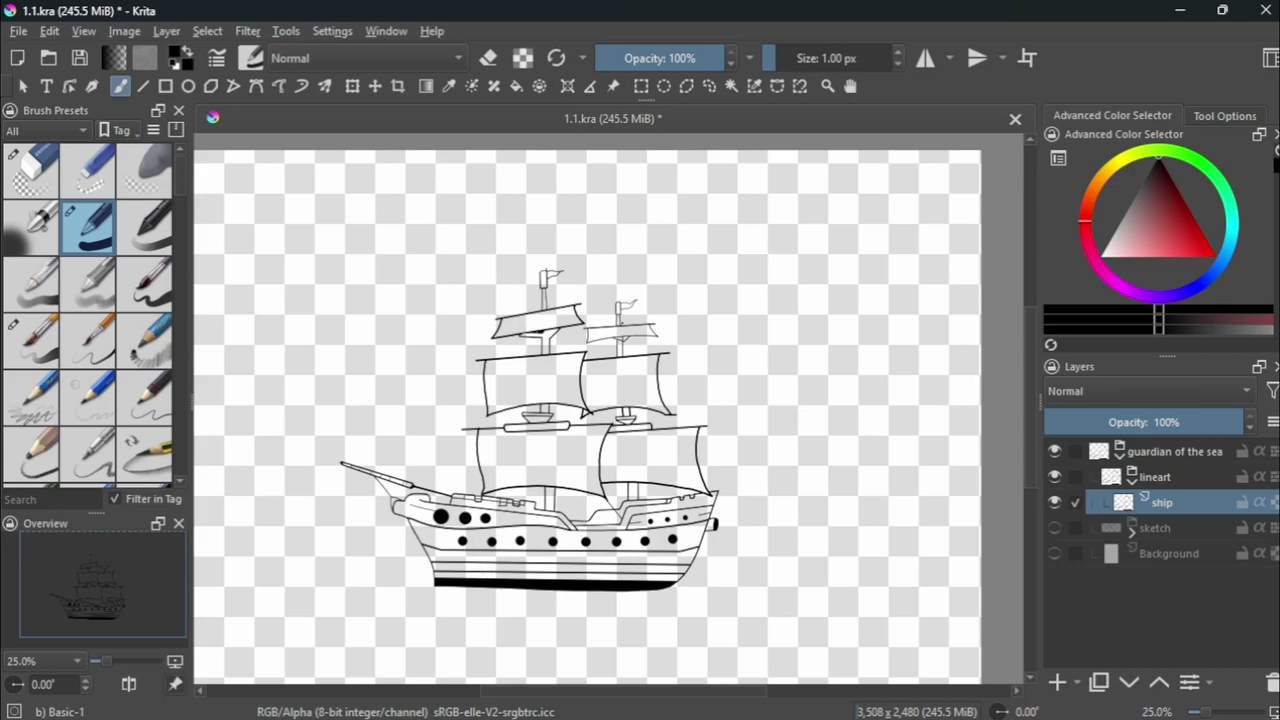
Thin the brush and draw a straight spar line up-right from the deck.
double_click(897, 64)
scroll(685, 479, up, 3)
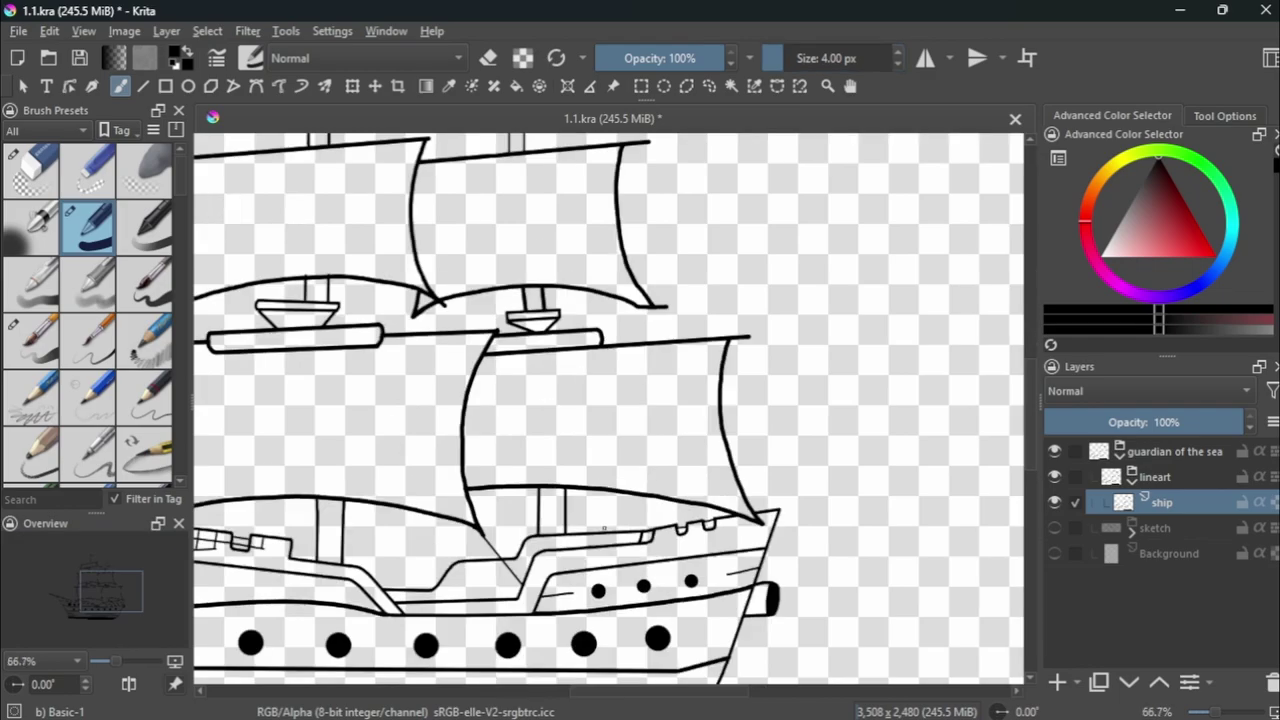
drag(600, 532, 858, 356)
scroll(780, 363, up, 5)
Erase the overlapping piece of the new spar line.
key(e)
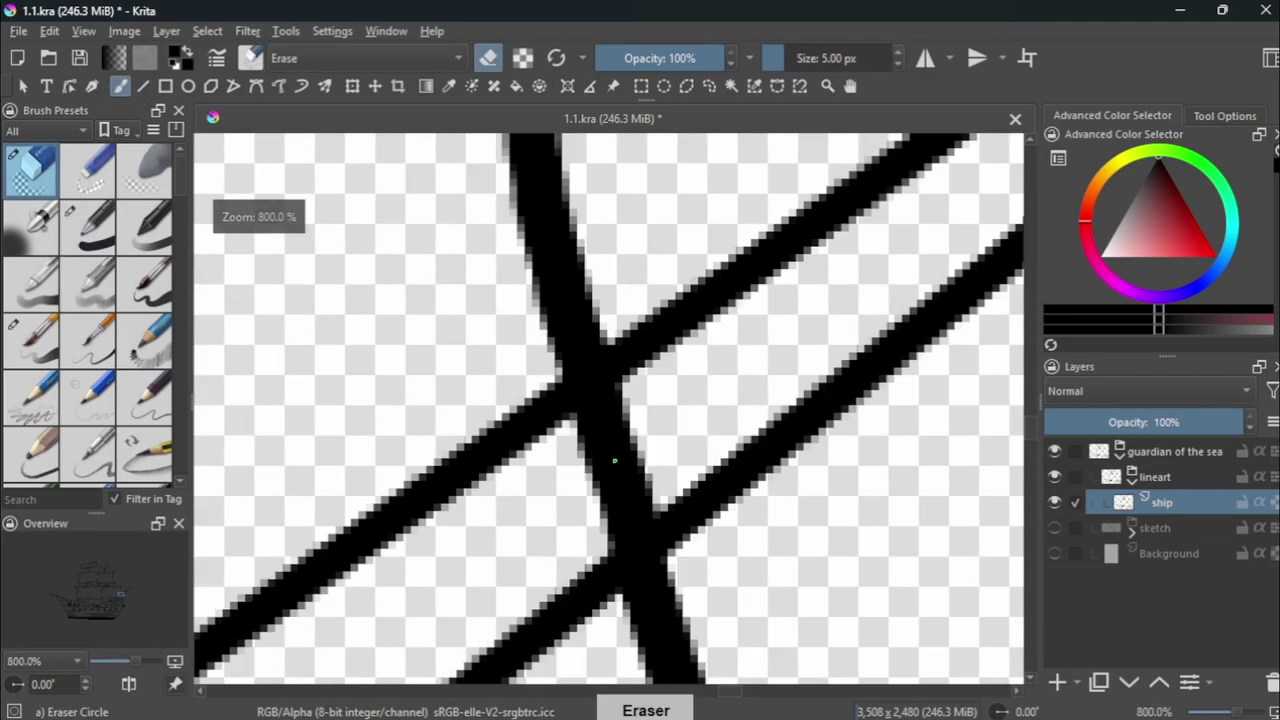
scroll(644, 483, down, 2)
scroll(644, 483, down, 4)
scroll(644, 483, up, 3)
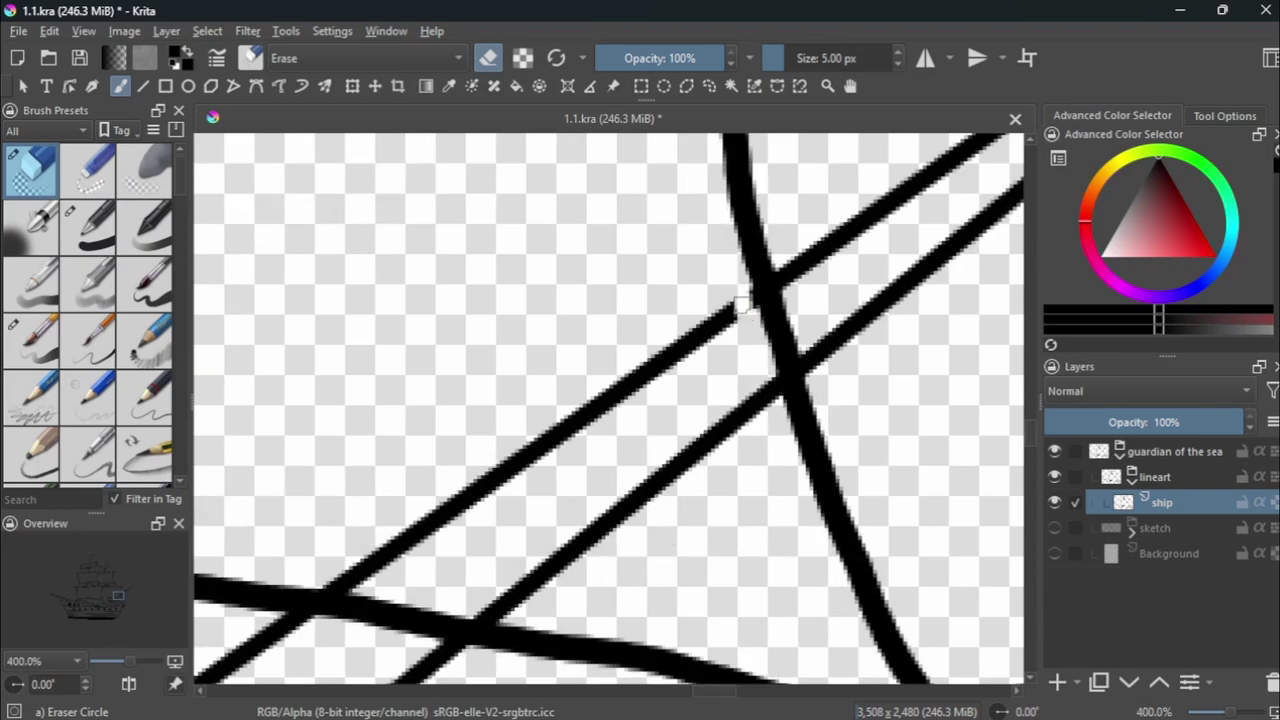
mouse_move(760, 290)
mouse_down()
mouse_move(638, 383)
mouse_move(689, 409)
mouse_move(760, 371)
mouse_move(634, 537)
mouse_move(527, 568)
mouse_move(360, 571)
mouse_move(523, 449)
mouse_up()
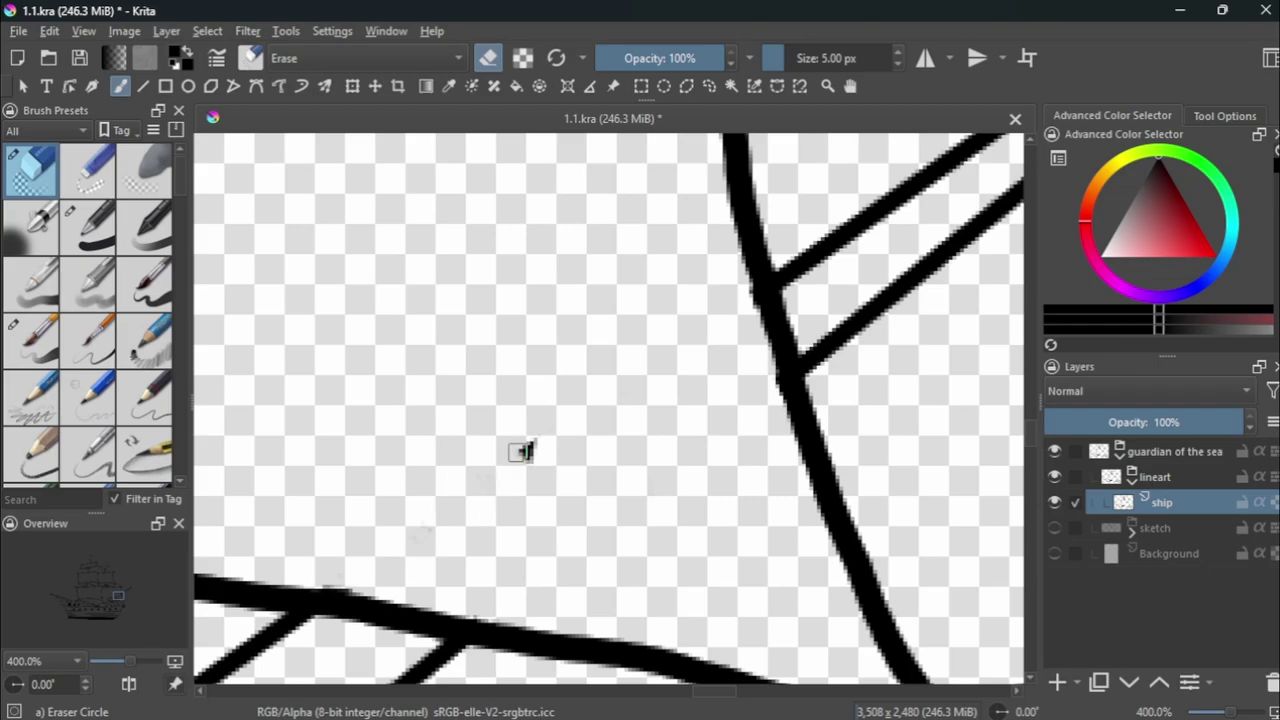
scroll(523, 449, down, 7)
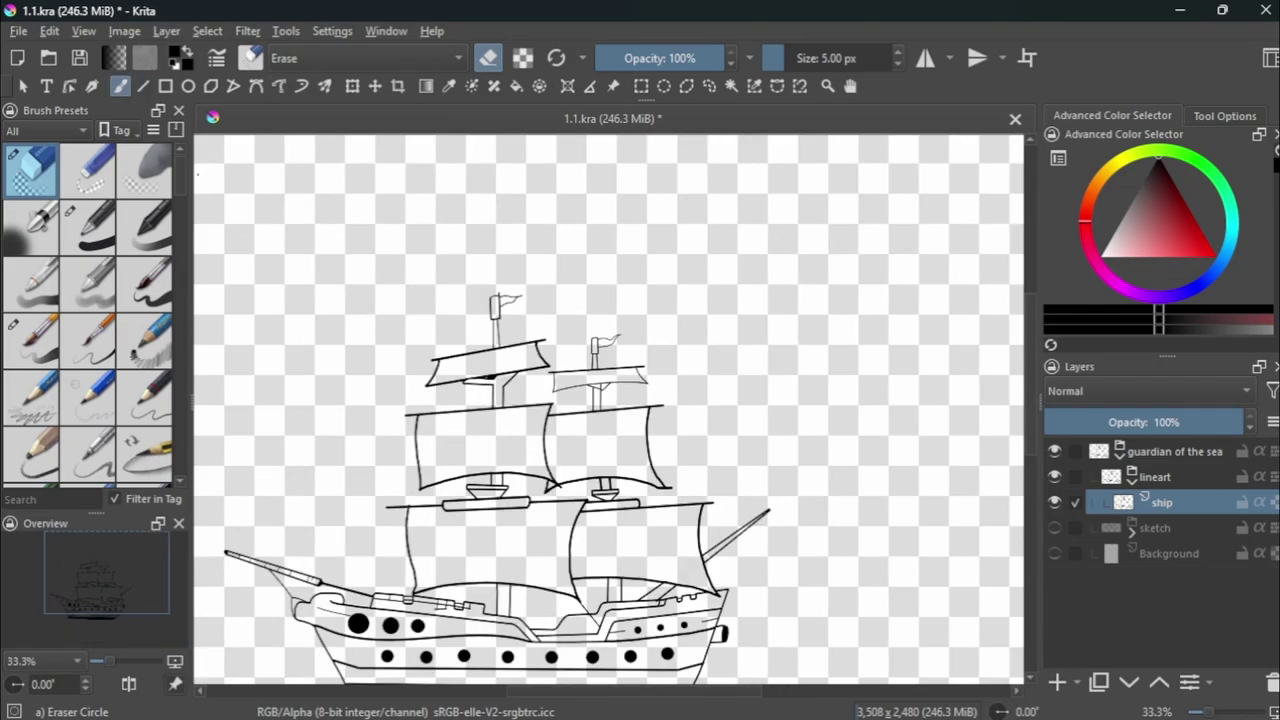
Try a new diagonal spar at the bow with the inking brush, then undo it.
key(slash)
scroll(741, 579, up, 4)
drag(636, 628, 834, 549)
key(ctrl+z)
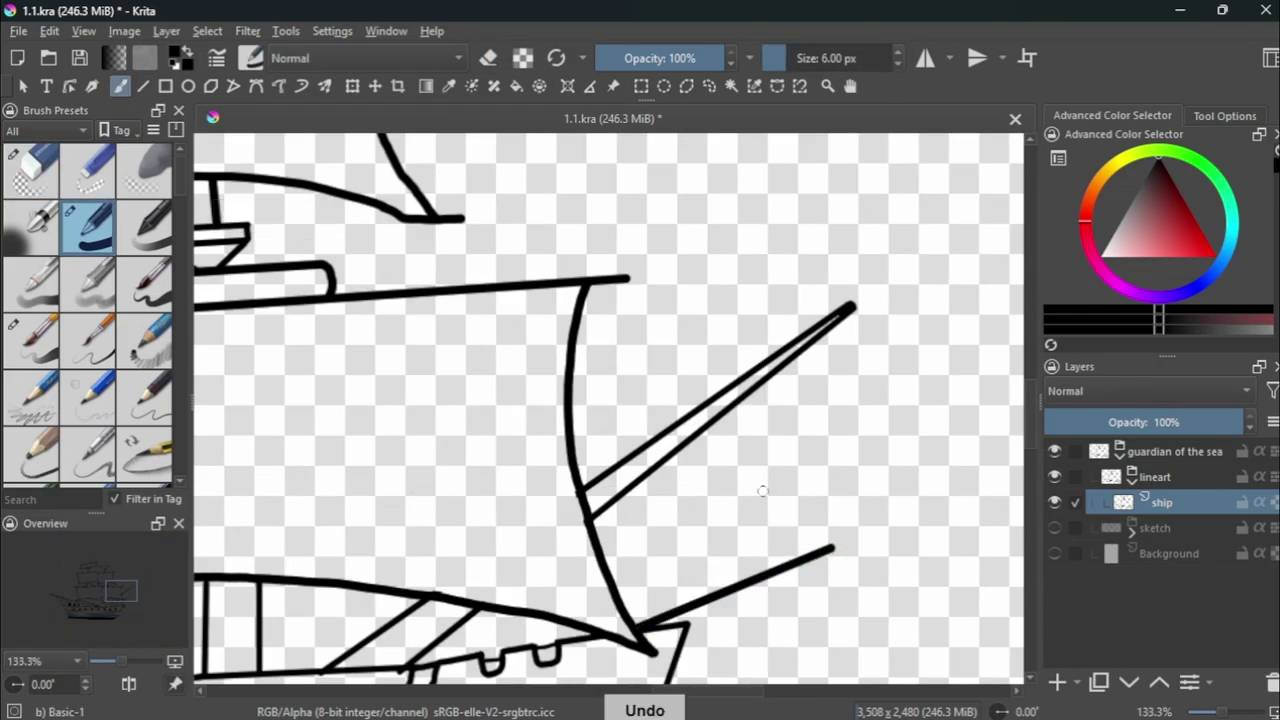
Mirror the canvas view to check the drawing, then flip it back.
key(m)
scroll(475, 468, up, 5)
scroll(494, 409, down, 3)
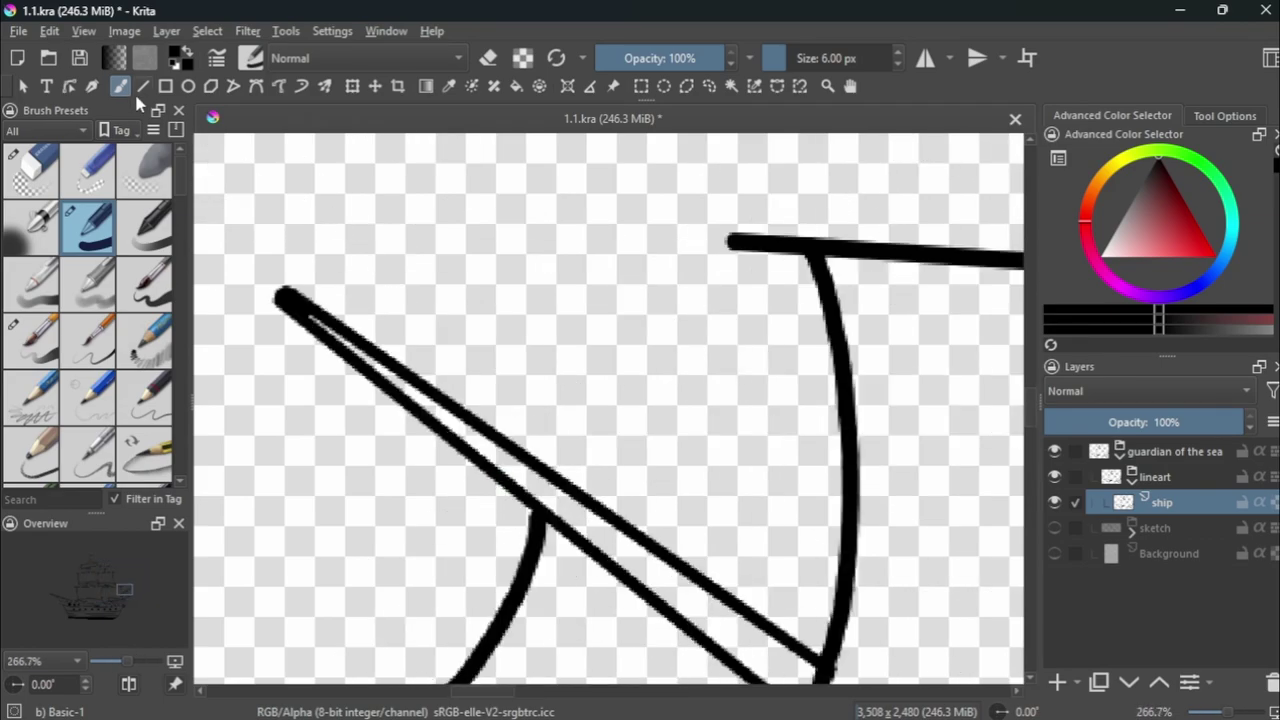
scroll(491, 440, up, 3)
scroll(491, 440, down, 6)
scroll(558, 405, down, 3)
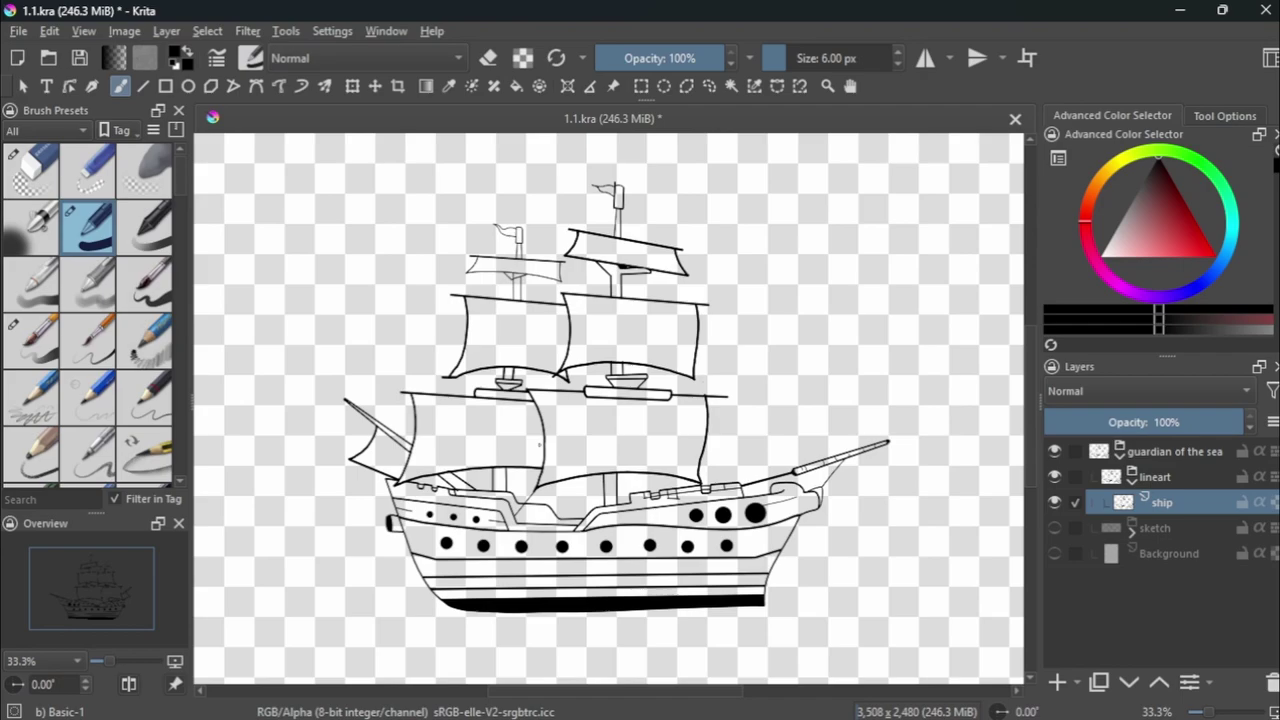
key(m)
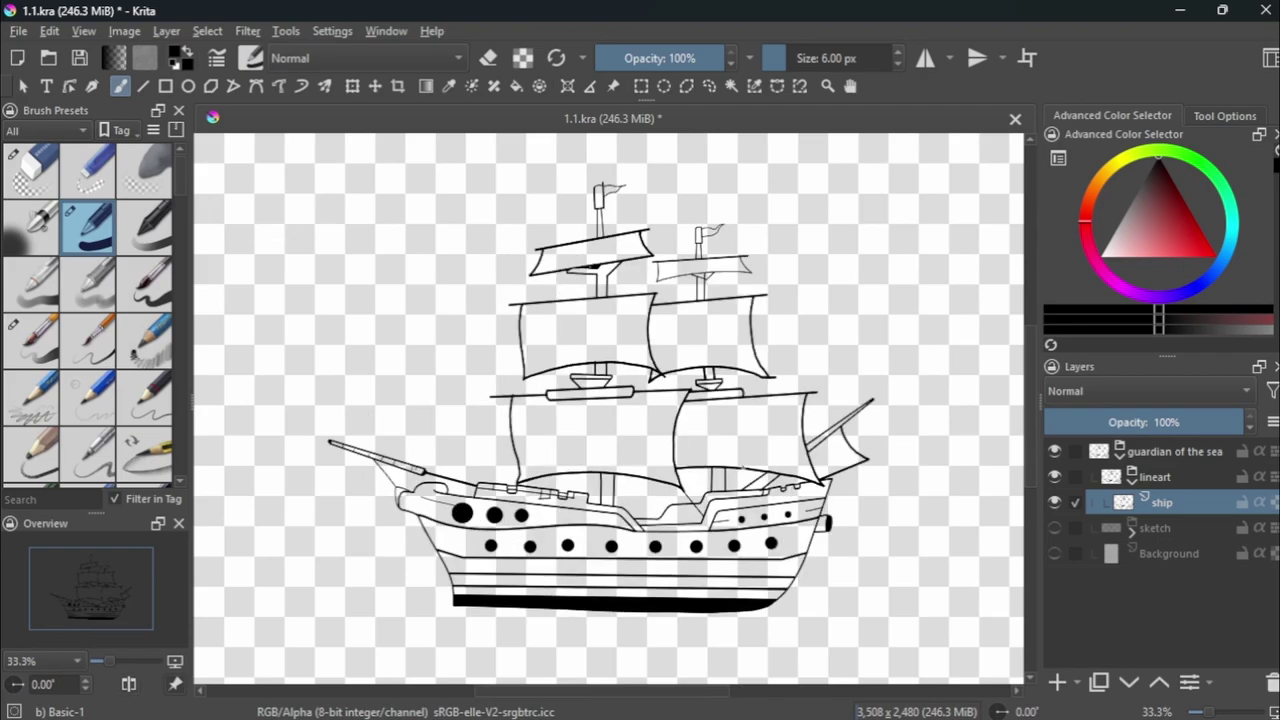
scroll(803, 390, up, 2)
Draw a straight spar line up-right from the sail tip and erase its crossings.
key(v)
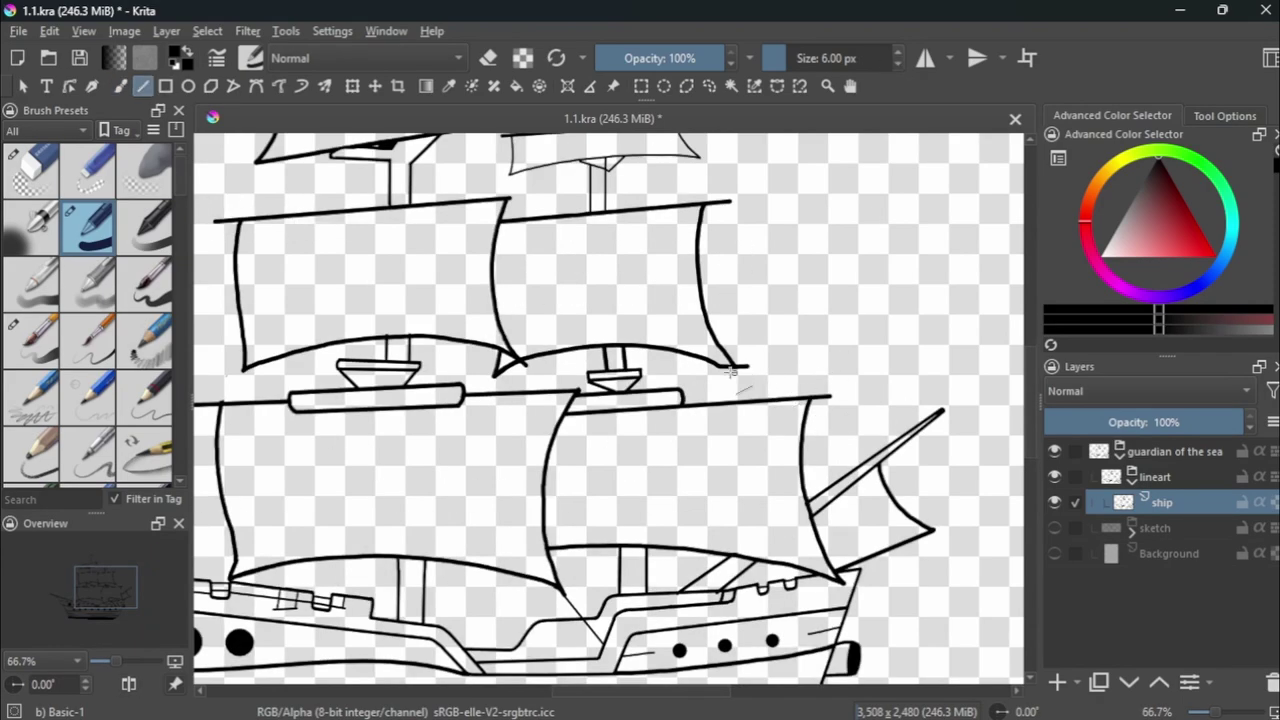
drag(731, 371, 850, 258)
scroll(760, 300, up, 6)
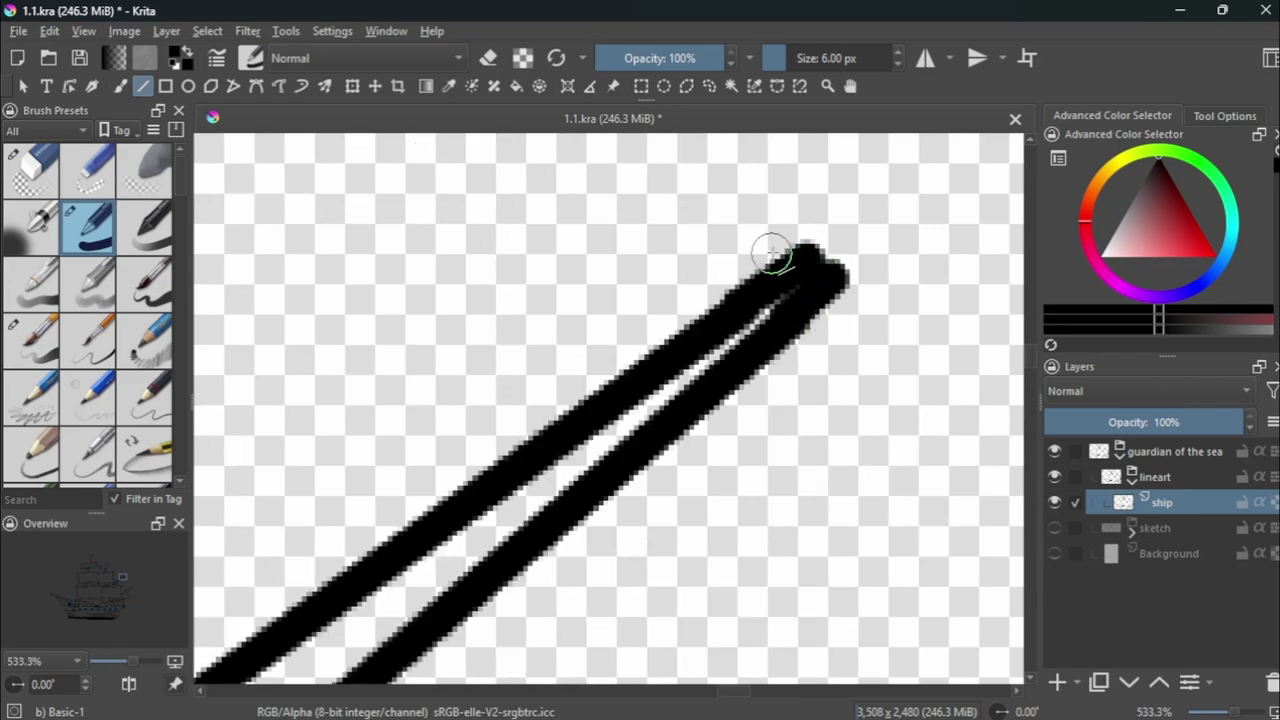
key(b)
key(e)
scroll(772, 255, down, 3)
scroll(520, 583, up, 1)
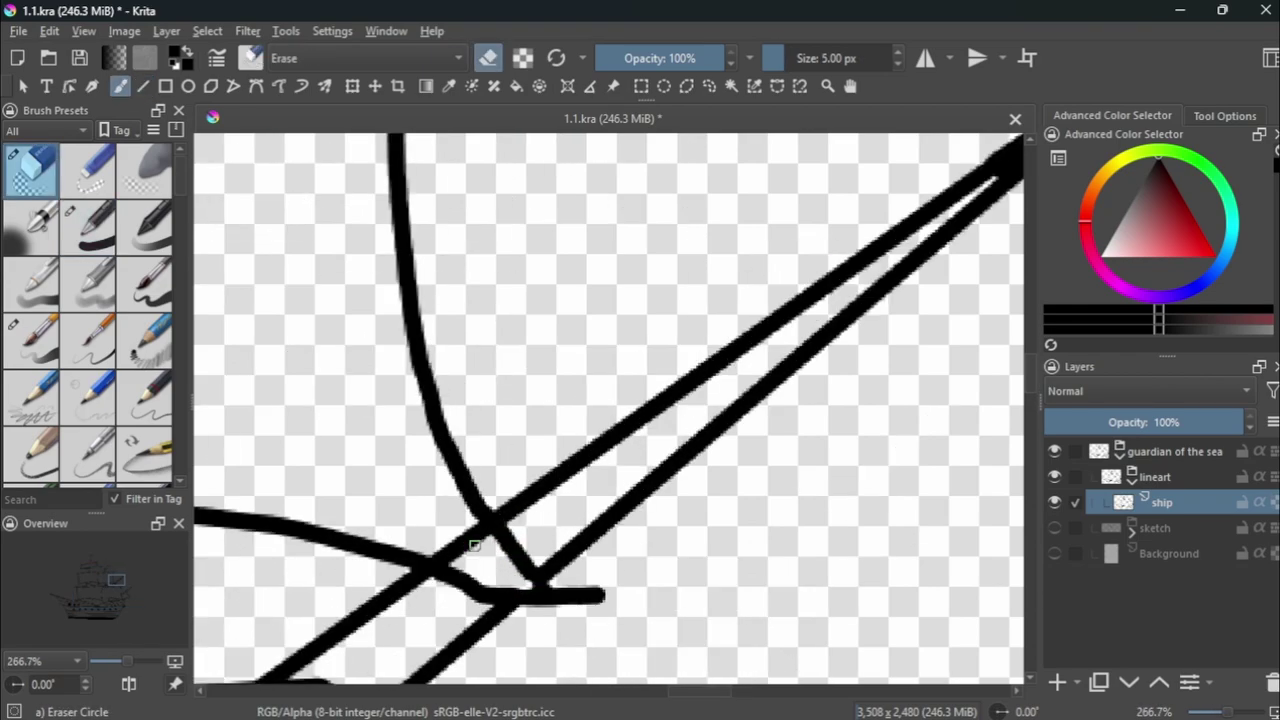
scroll(457, 562, down, 4)
scroll(608, 410, left, 5)
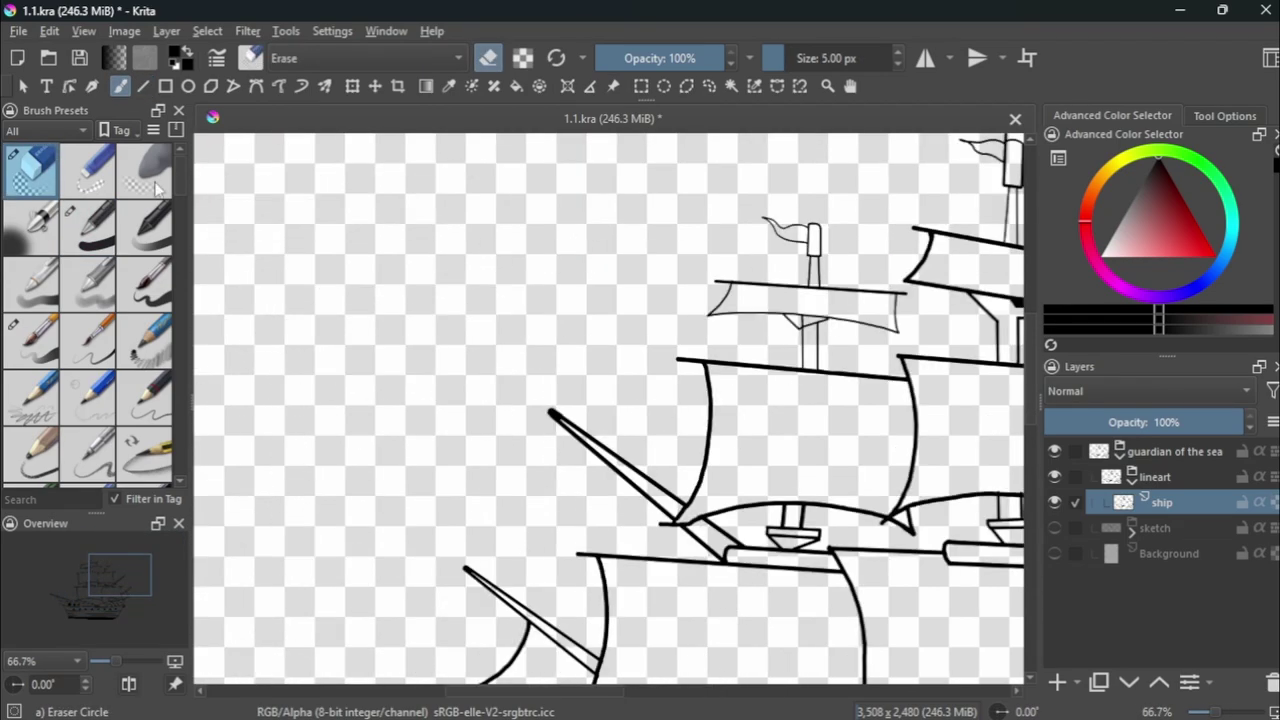
Sketch the curved edge of the jib sail near the bow and mirror the view.
key(e)
scroll(485, 576, up, 2)
drag(470, 585, 652, 308)
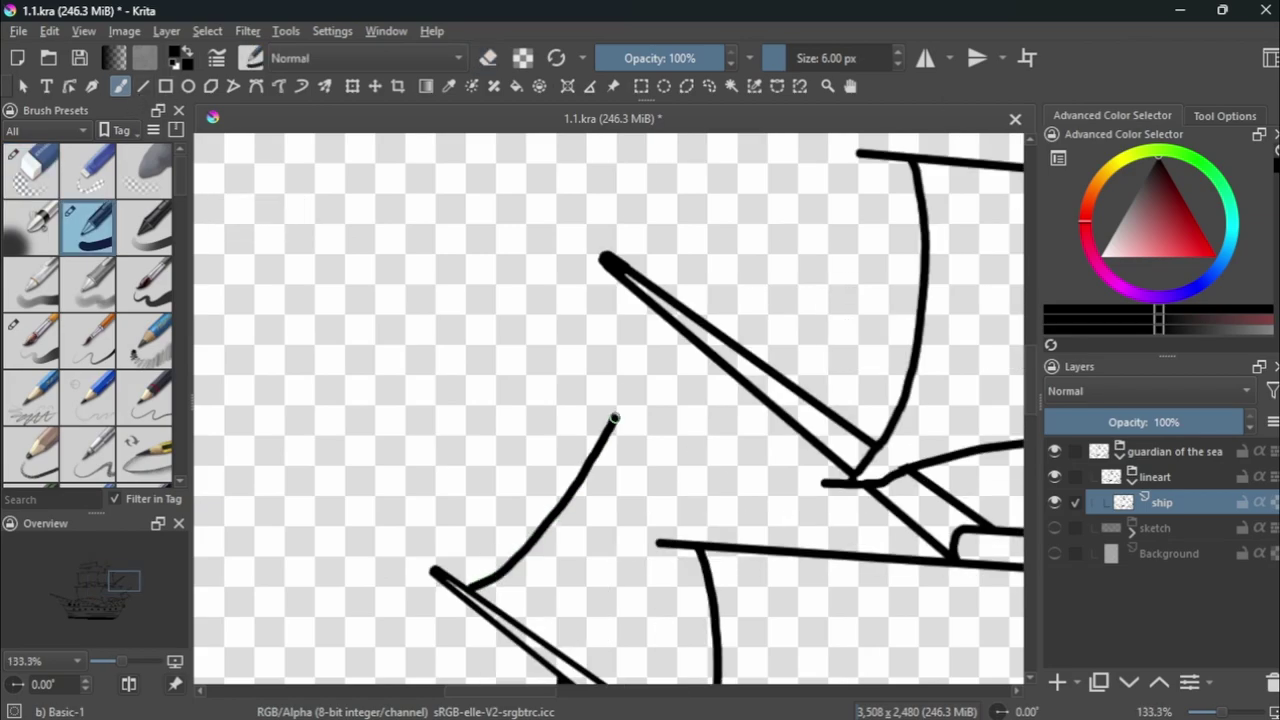
scroll(477, 551, up, 2)
scroll(403, 436, down, 6)
key(m)
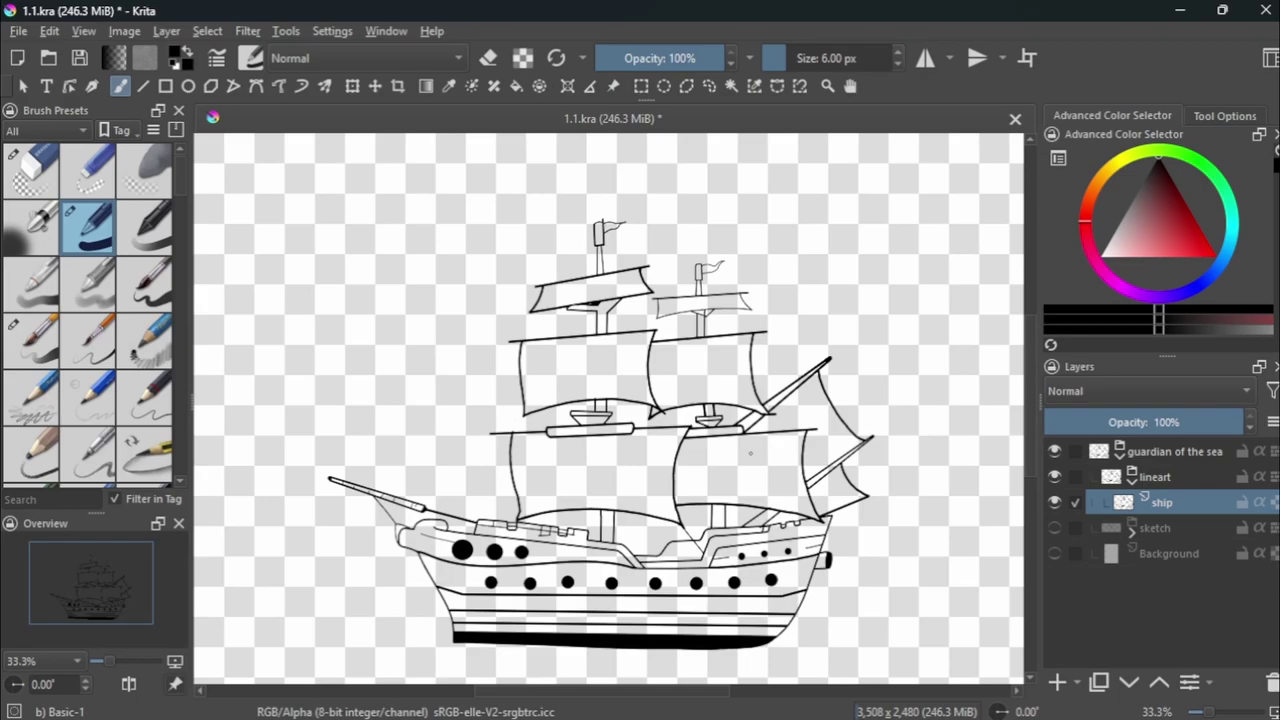
Show the sketch layers and move the monster sketch slightly right with a transform.
click(1054, 528)
scroll(902, 490, down, 2)
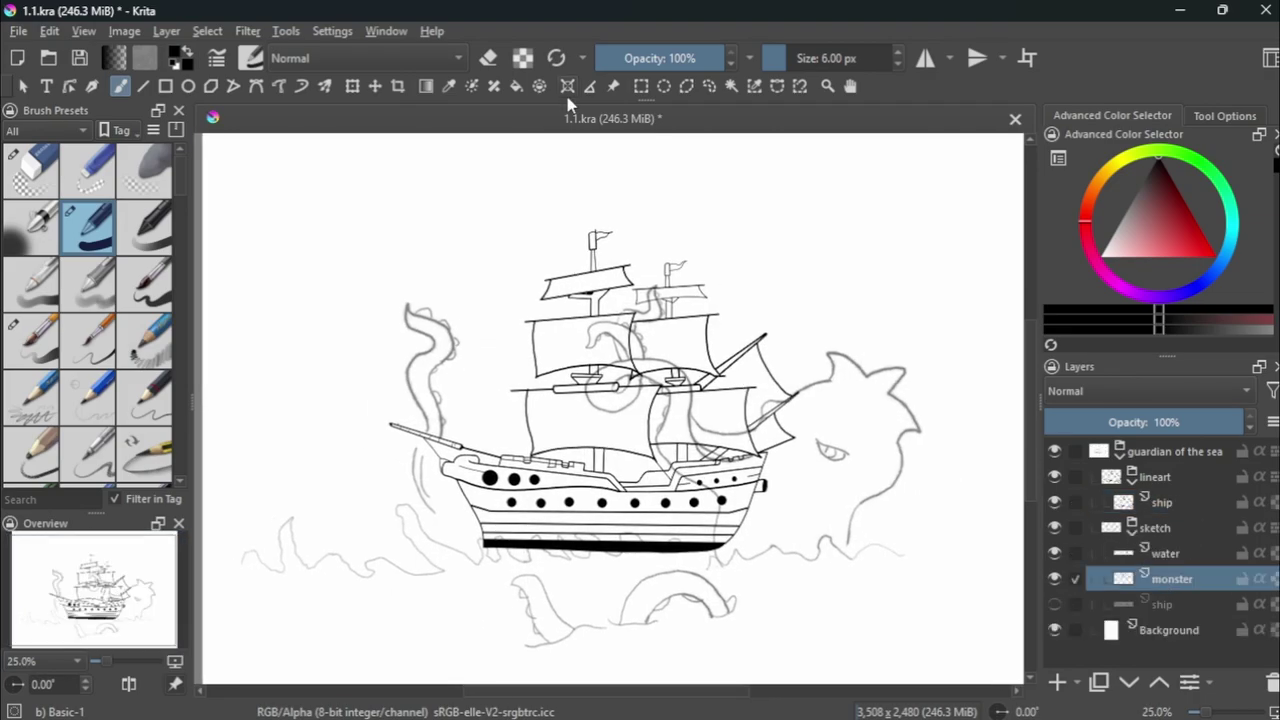
click(567, 85)
drag(725, 356, 785, 366)
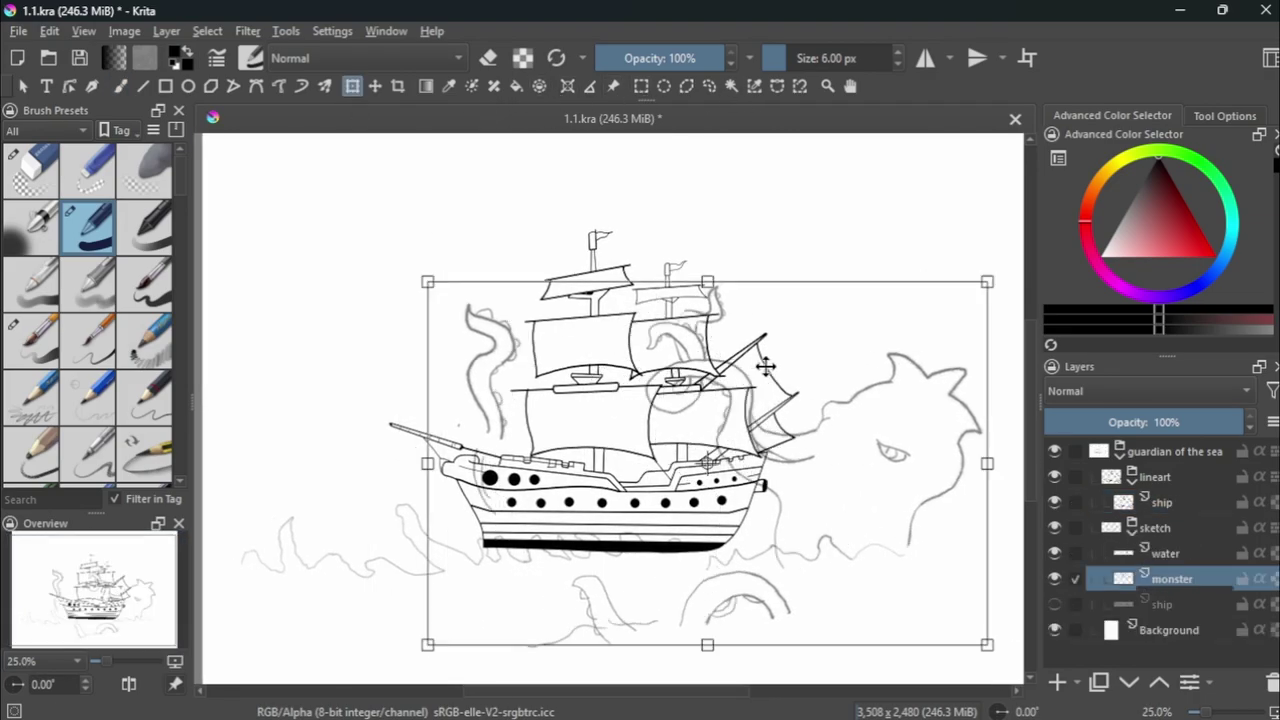
key(Return)
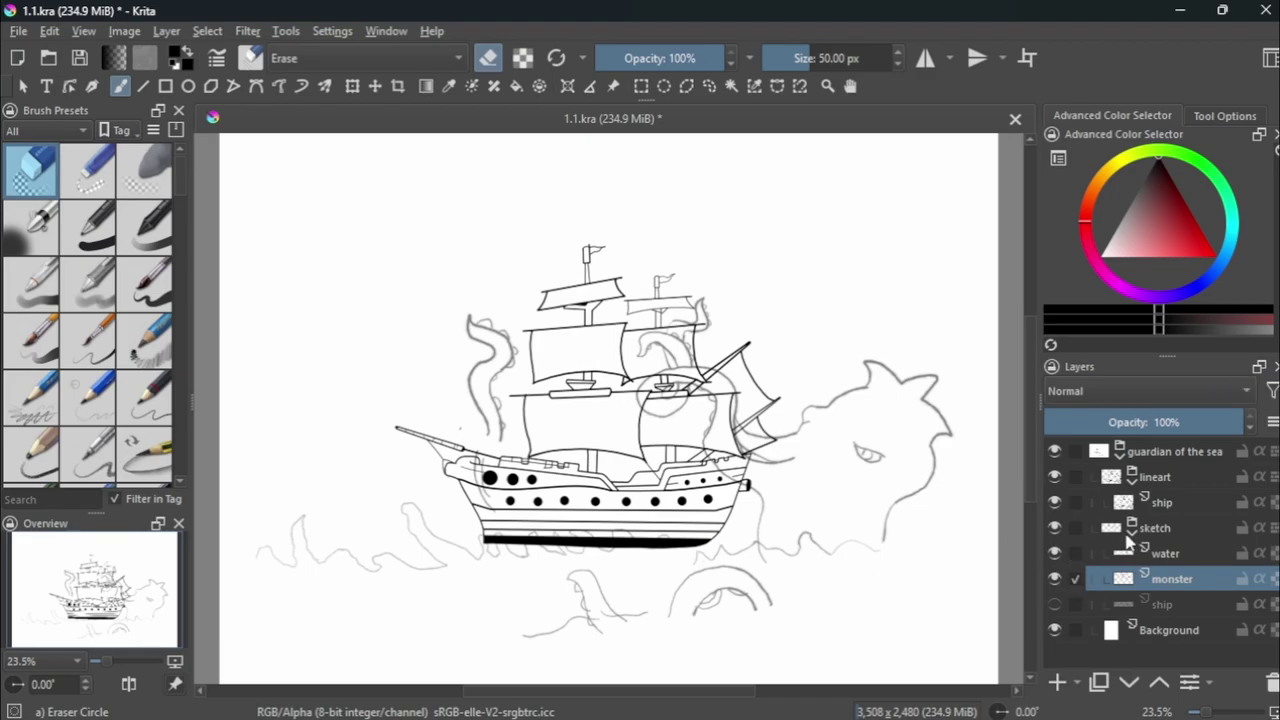
Hide and collapse the sketch group and resume inking on the ship lineart layer.
click(1131, 527)
click(1054, 527)
click(1054, 553)
click(1162, 502)
scroll(660, 447, up, 3)
scroll(894, 58, down, 5)
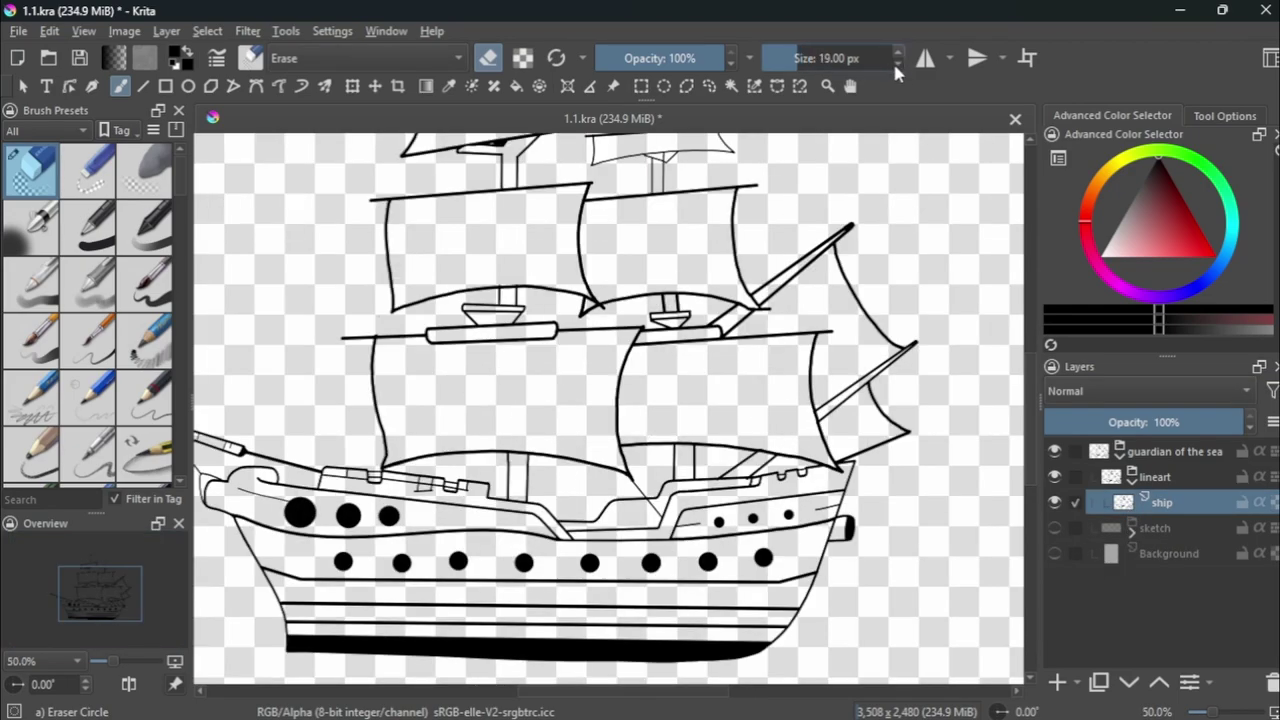
key(slash)
scroll(896, 57, down, 2)
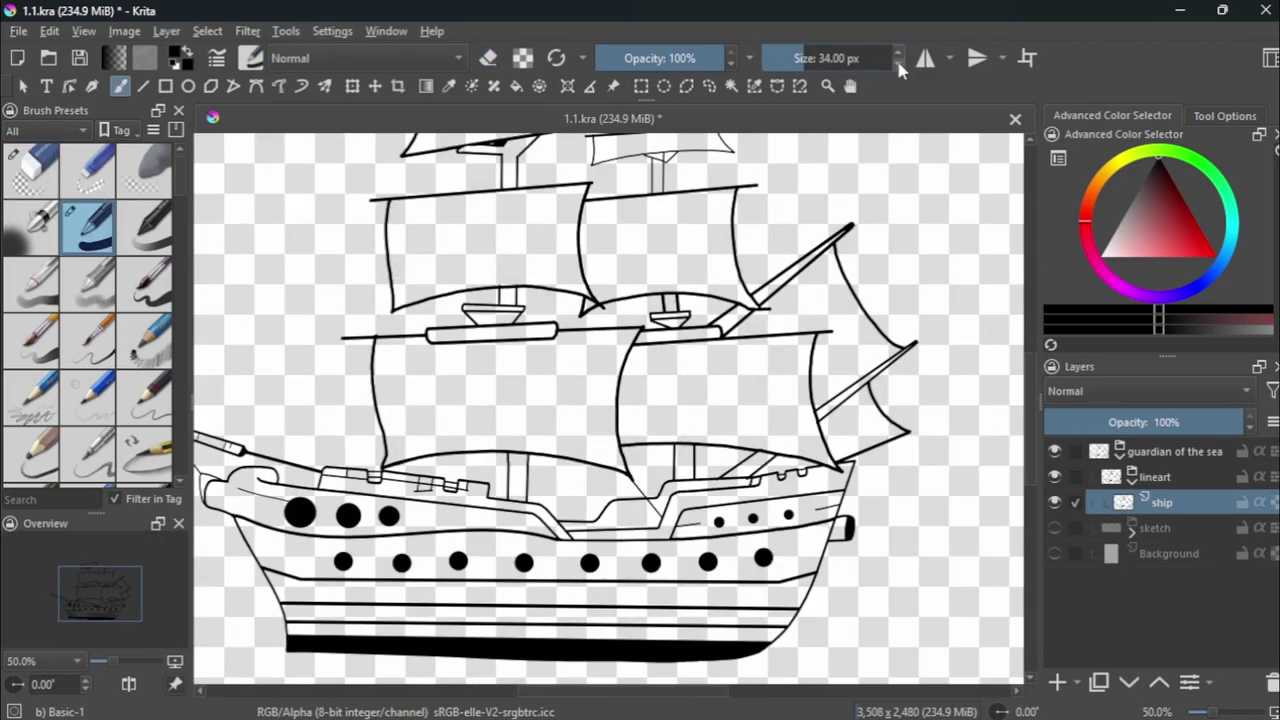
scroll(896, 57, down, 4)
scroll(895, 56, down, 2)
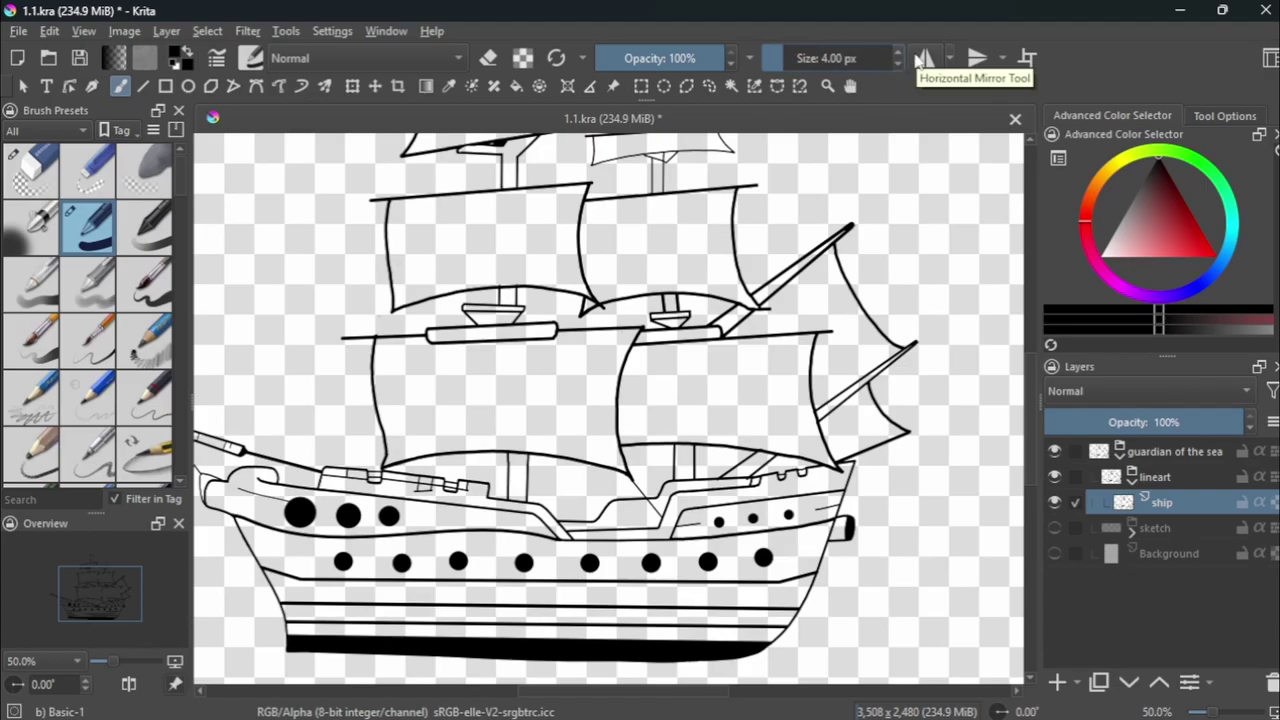
scroll(400, 280, down, 1)
scroll(651, 337, up, 1)
scroll(365, 397, up, 1)
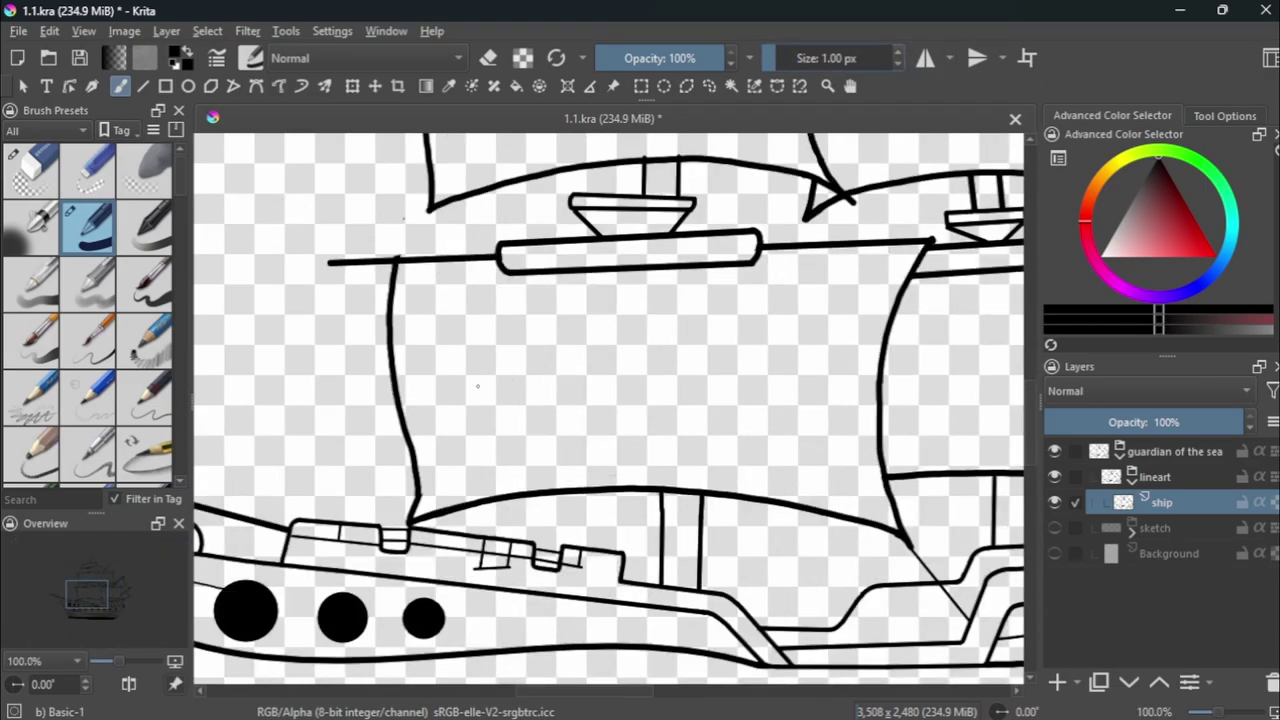
Undo recent strokes, try and remove a right sail-edge stroke, then reframe on the sails.
key(ctrl+z)
key(slash)
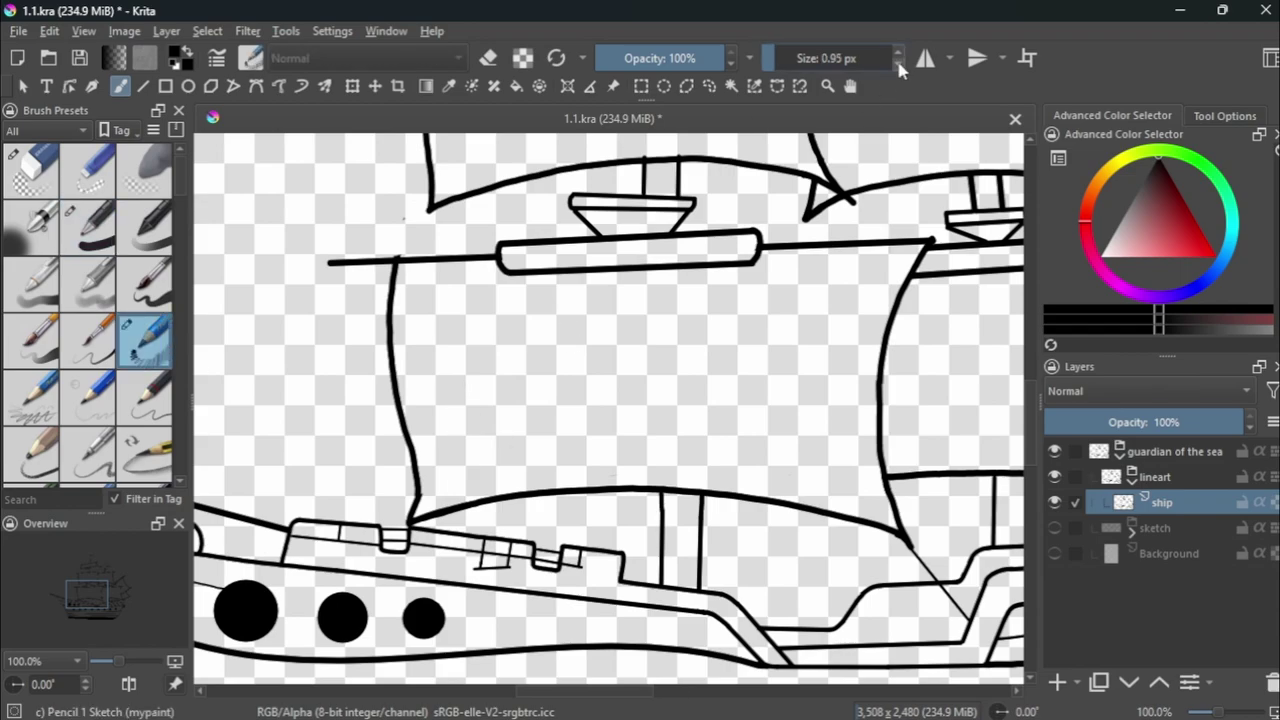
key(slash)
key(ctrl+z)
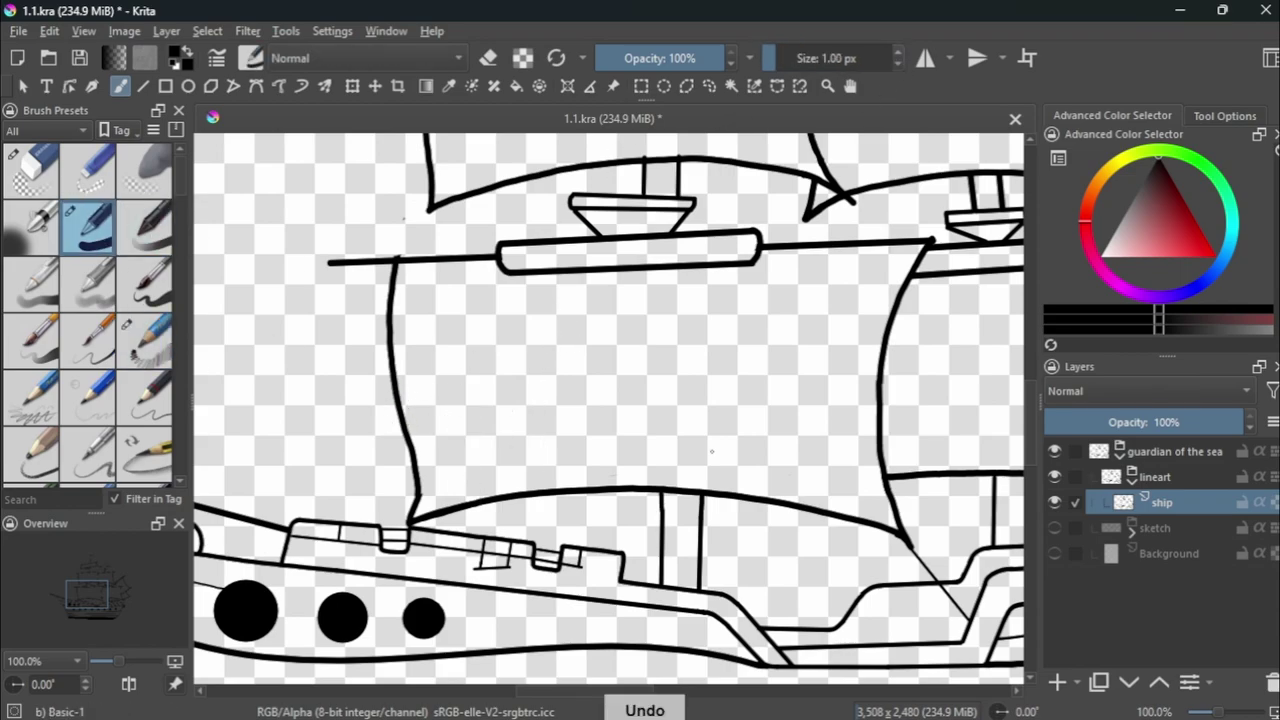
scroll(685, 500, up, 1)
drag(870, 196, 906, 500)
key(ctrl+z)
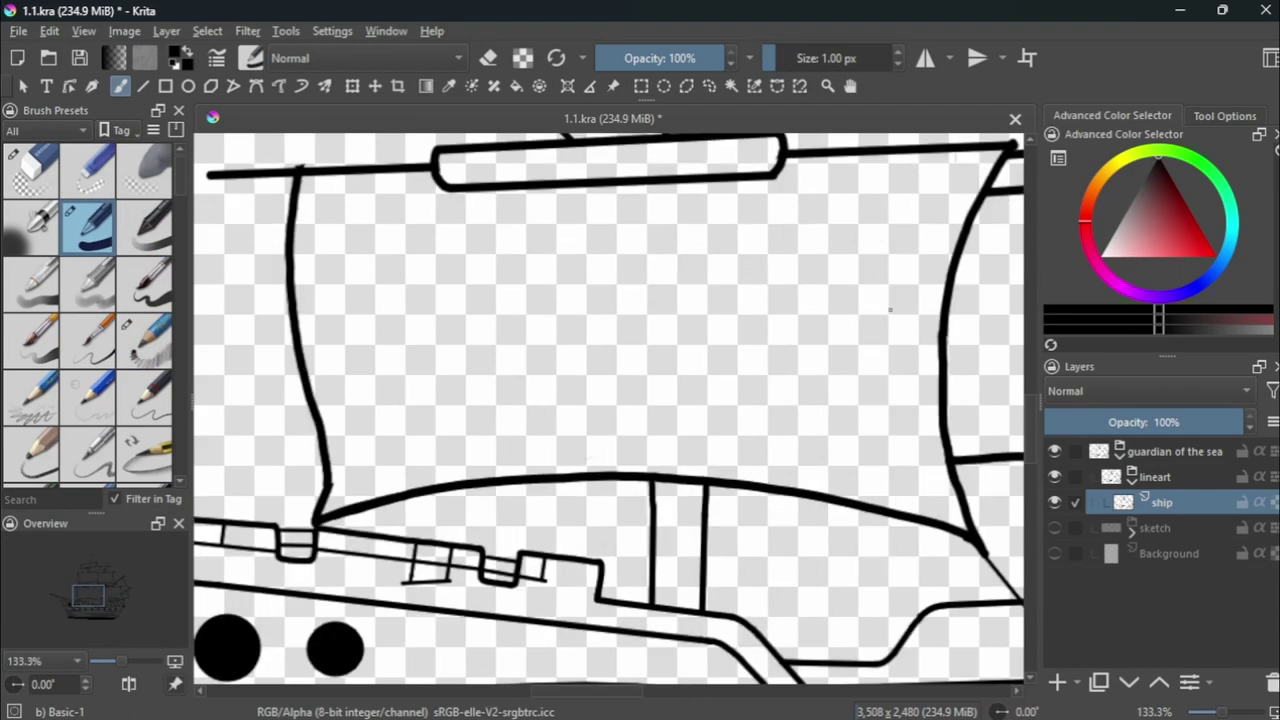
key(3)
key(1)
scroll(735, 606, up, 2)
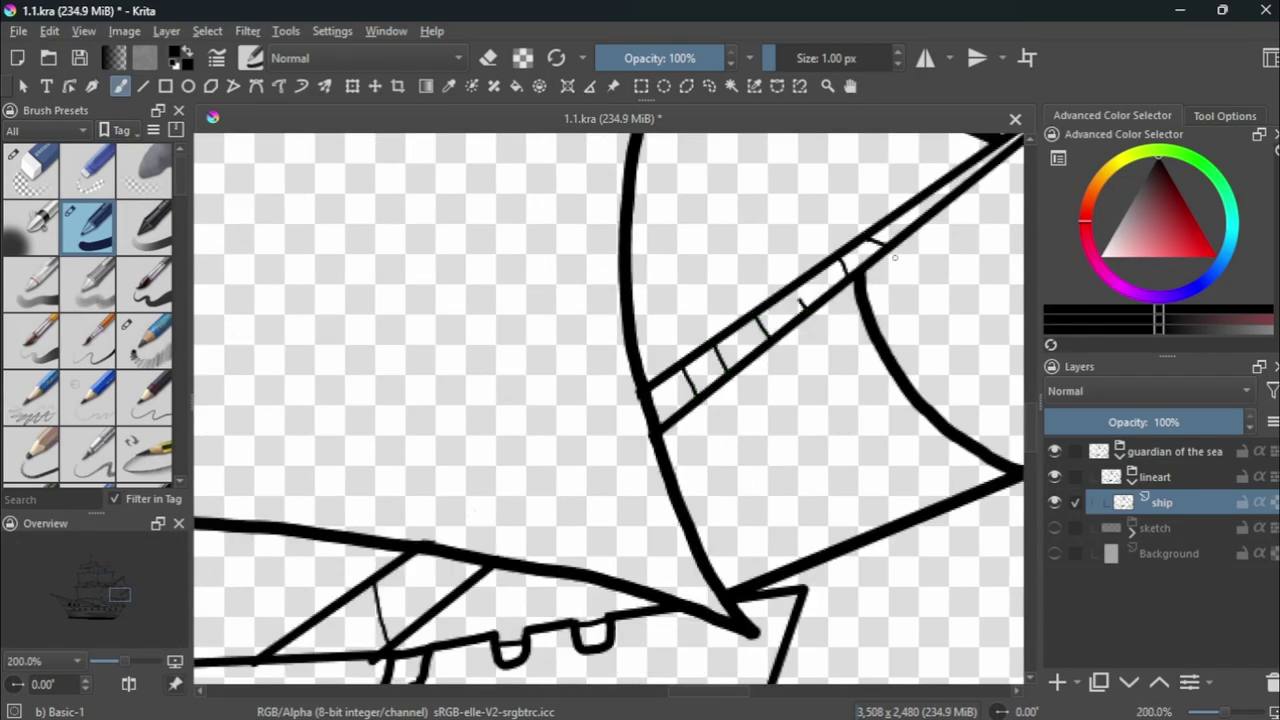
scroll(895, 258, down, 2)
scroll(640, 420, up, 3)
Draw a small hatch mark on the spar, then undo it.
drag(622, 396, 648, 442)
scroll(700, 370, down, 6)
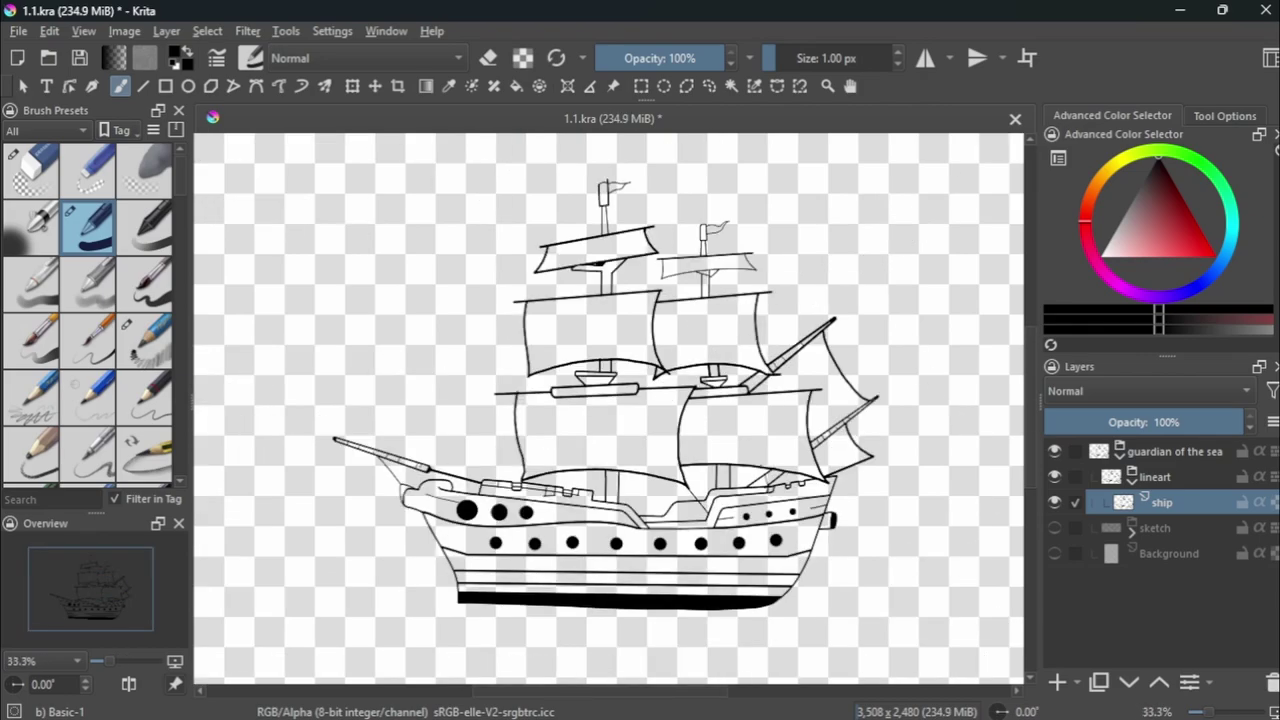
scroll(590, 238, up, 5)
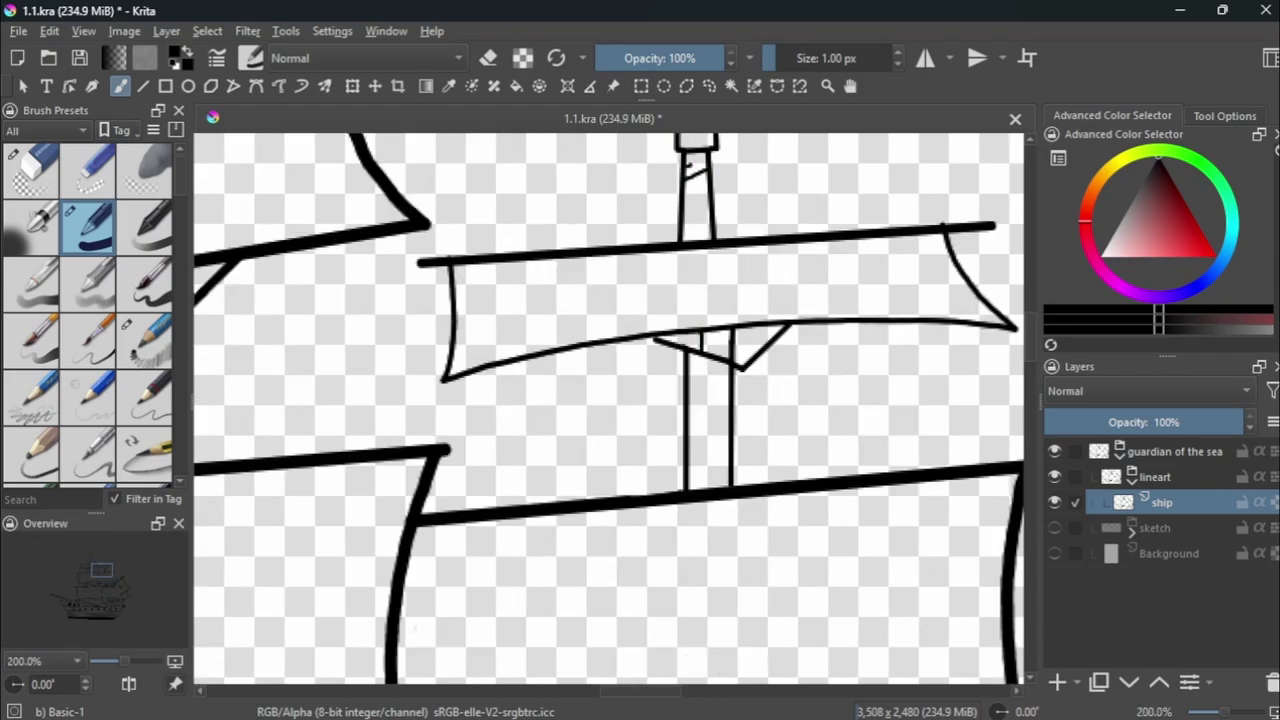
scroll(687, 437, down, 3)
scroll(660, 480, down, 1)
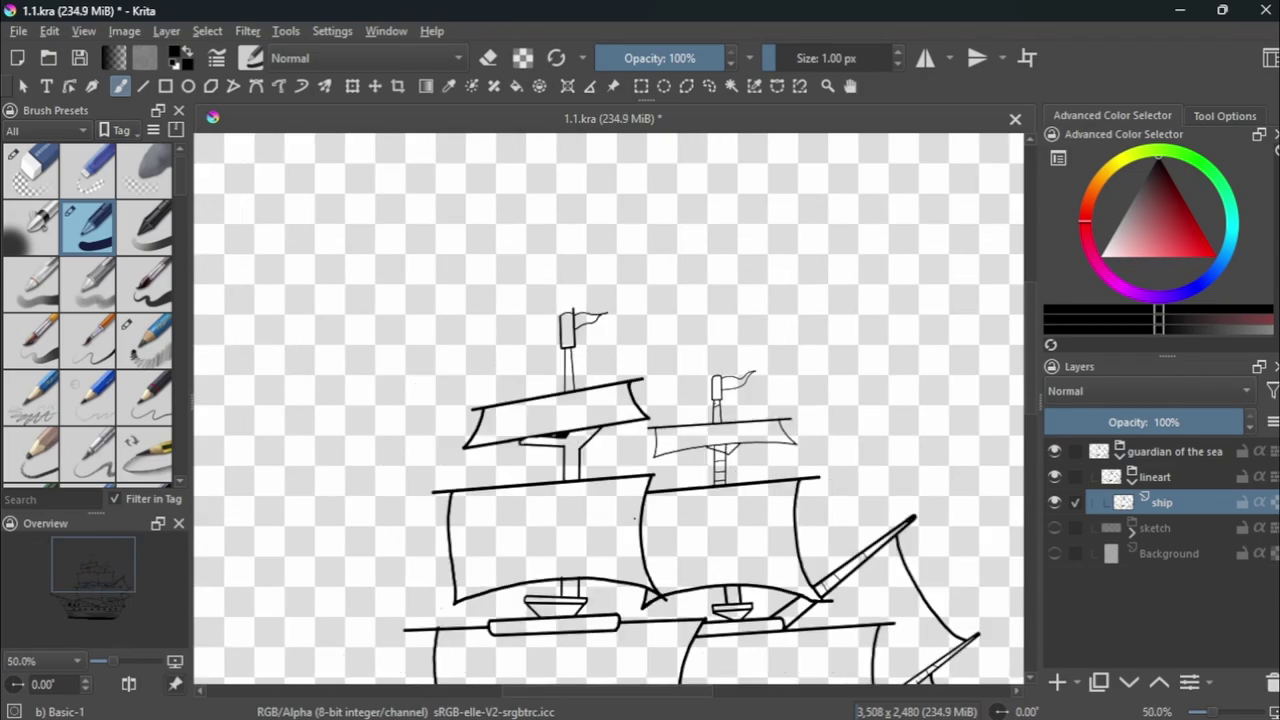
scroll(566, 296, up, 5)
scroll(563, 423, down, 2)
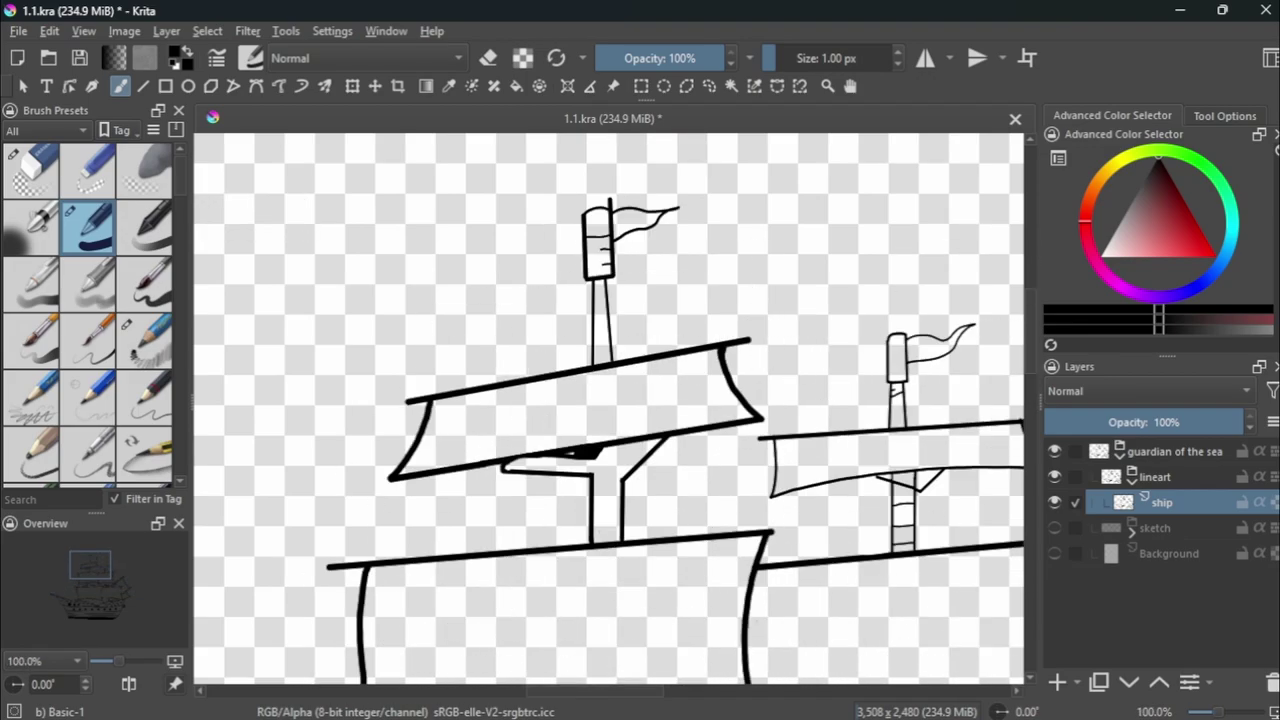
scroll(483, 435, up, 2)
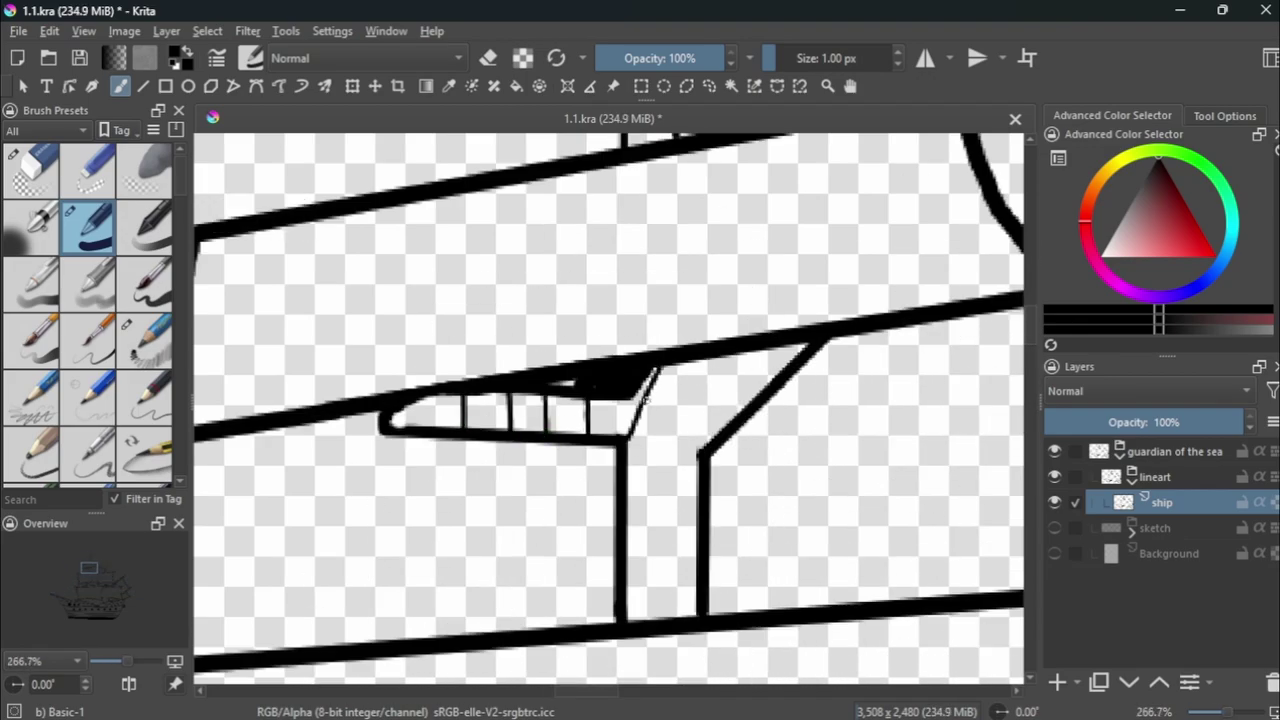
scroll(698, 585, down, 5)
scroll(670, 480, up, 5)
key(ctrl+z)
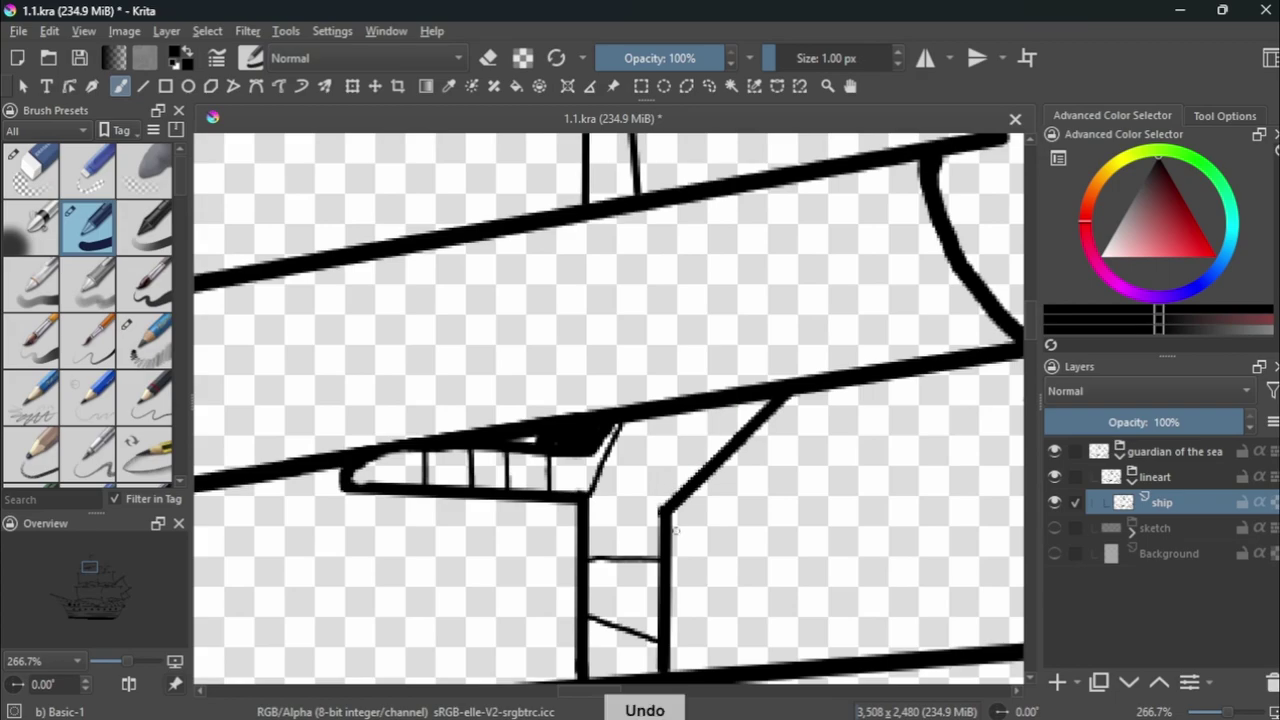
scroll(675, 462, down, 5)
scroll(685, 615, up, 5)
scroll(690, 560, down, 4)
scroll(700, 515, up, 4)
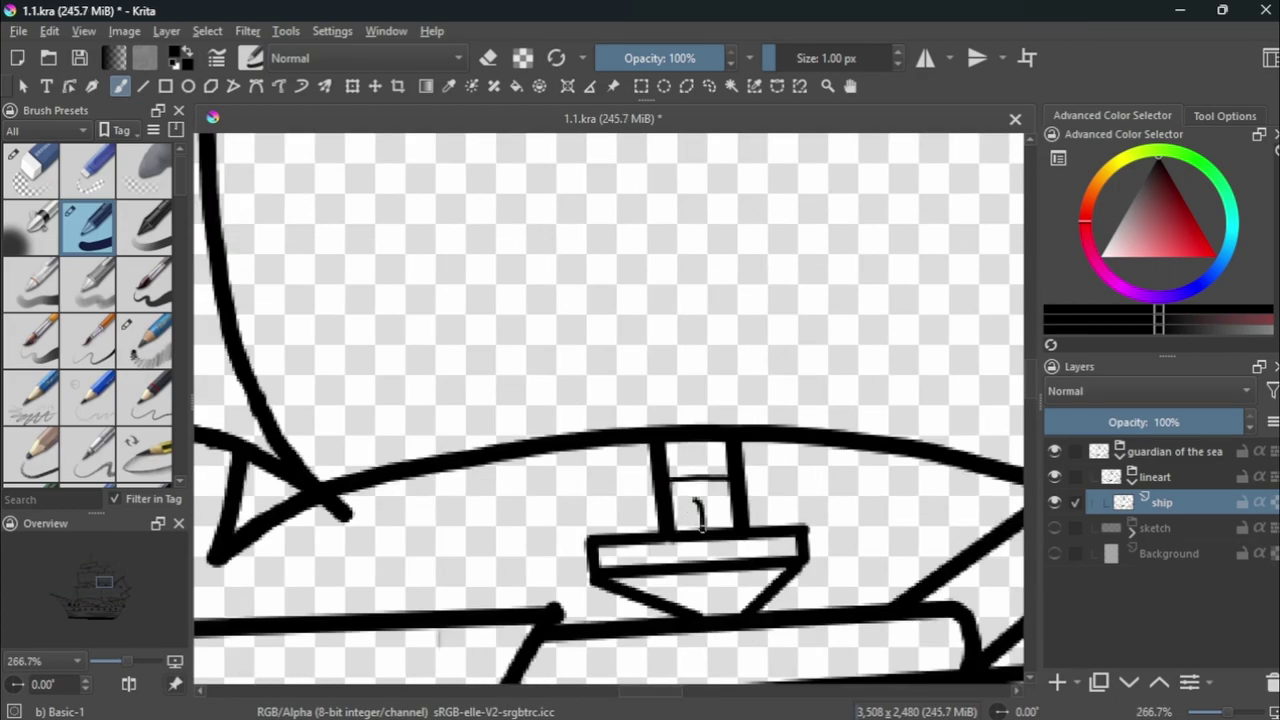
scroll(731, 560, down, 5)
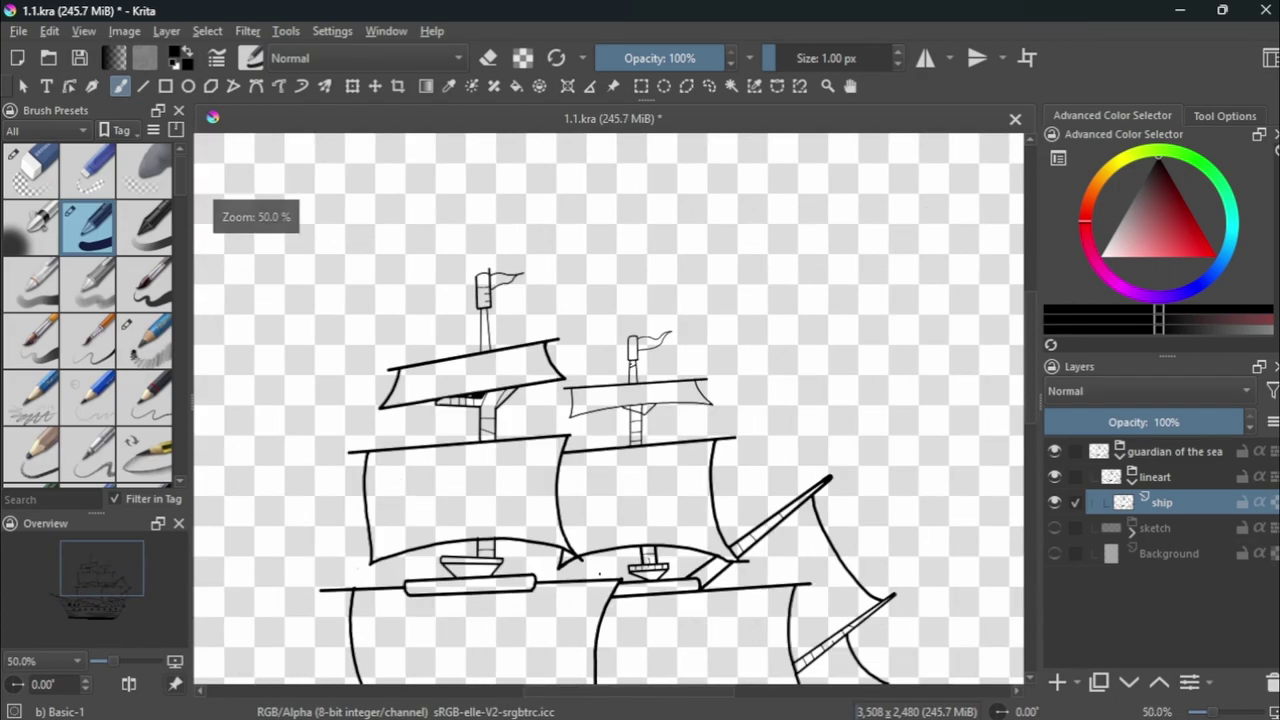
scroll(760, 530, up, 4)
scroll(800, 510, down, 4)
scroll(873, 480, up, 2)
scroll(873, 480, up, 2)
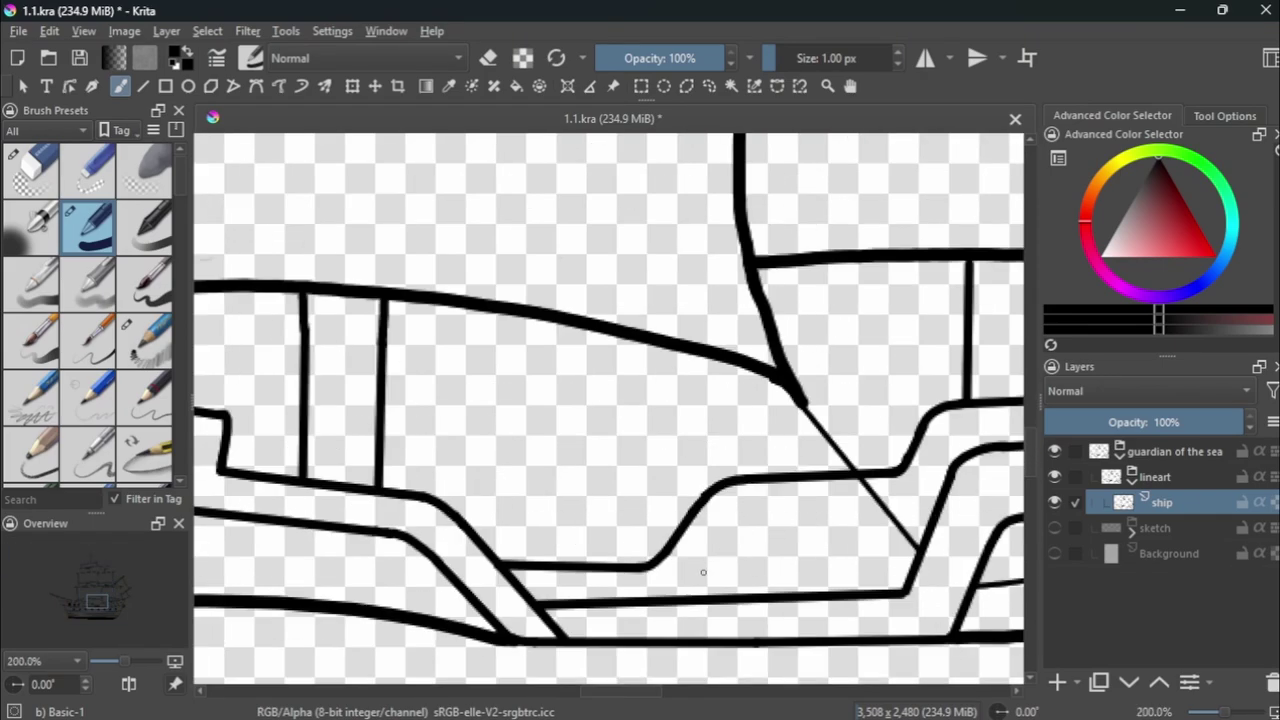
Draw a thin trim line along the hull, redoing it until it fits.
drag(610, 410, 400, 507)
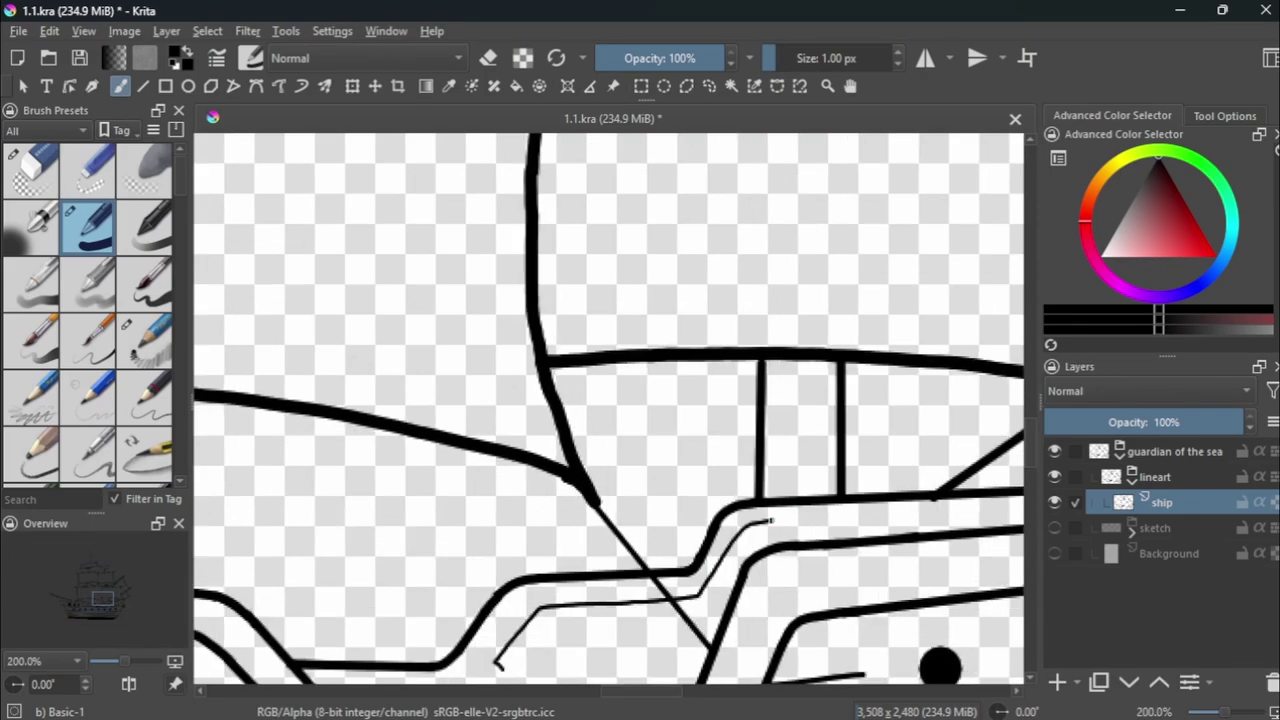
key(ctrl+z)
drag(698, 597, 843, 517)
scroll(800, 520, down, 5)
scroll(800, 520, up, 3)
scroll(769, 537, up, 2)
key(ctrl+z)
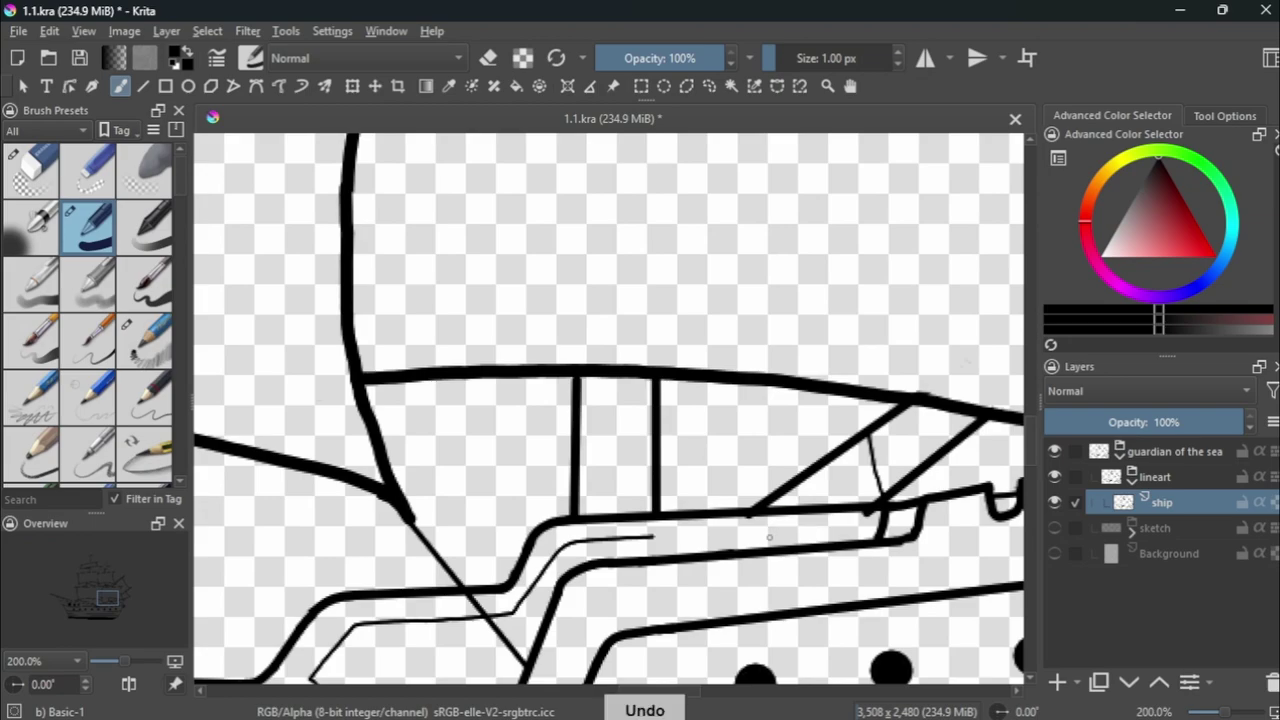
drag(767, 532, 850, 529)
scroll(510, 628, down, 1)
scroll(510, 628, down, 4)
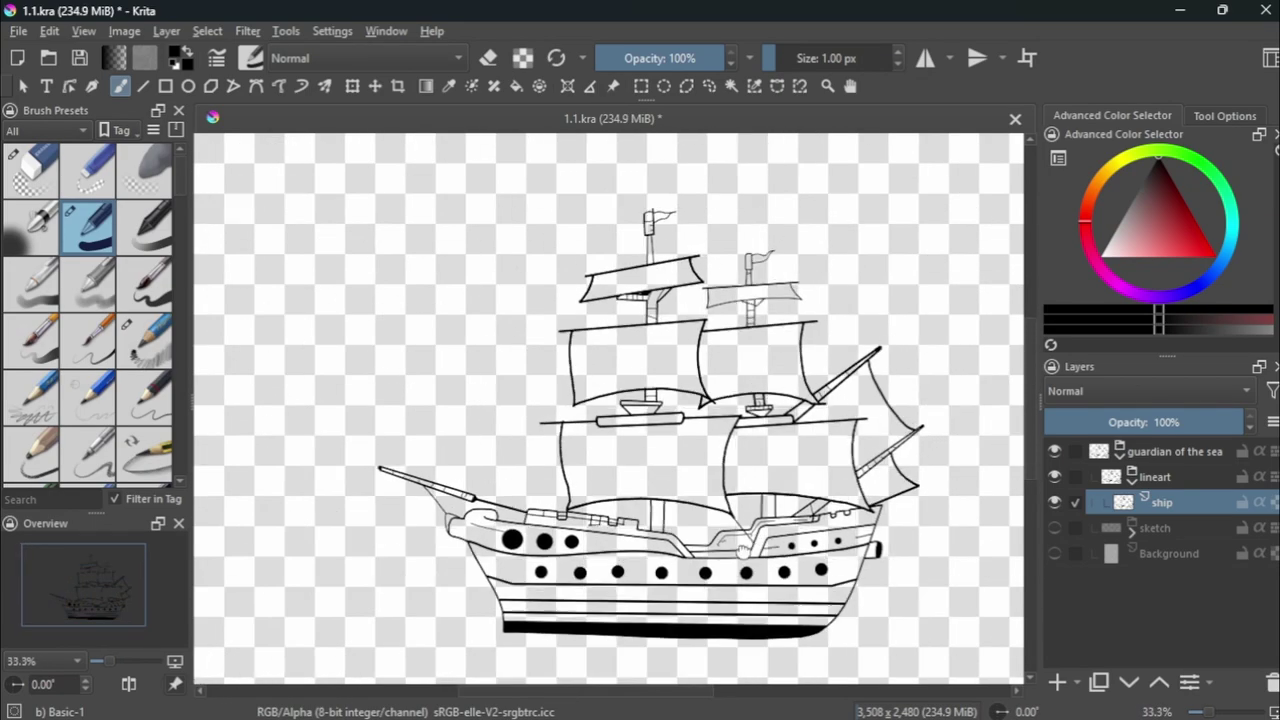
scroll(600, 300, up, 4)
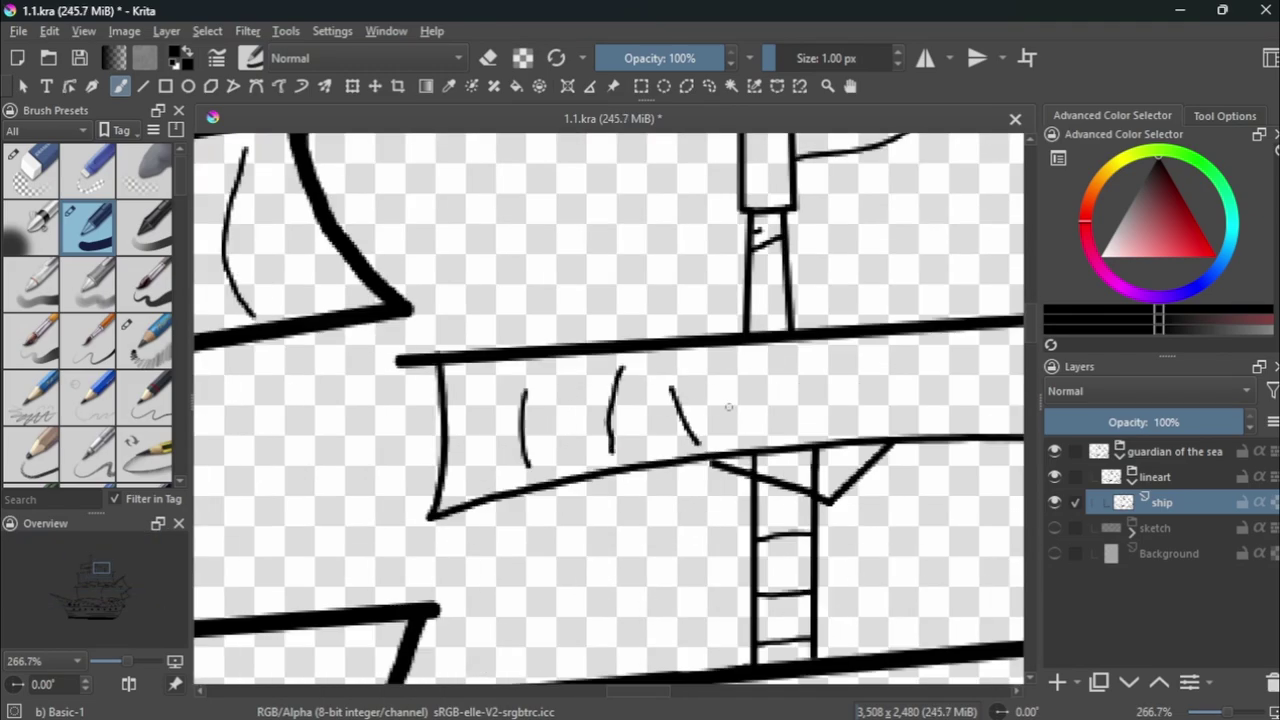
Add a fold line on the sail and short straight lines across it.
scroll(971, 396, down, 2)
scroll(971, 396, down, 3)
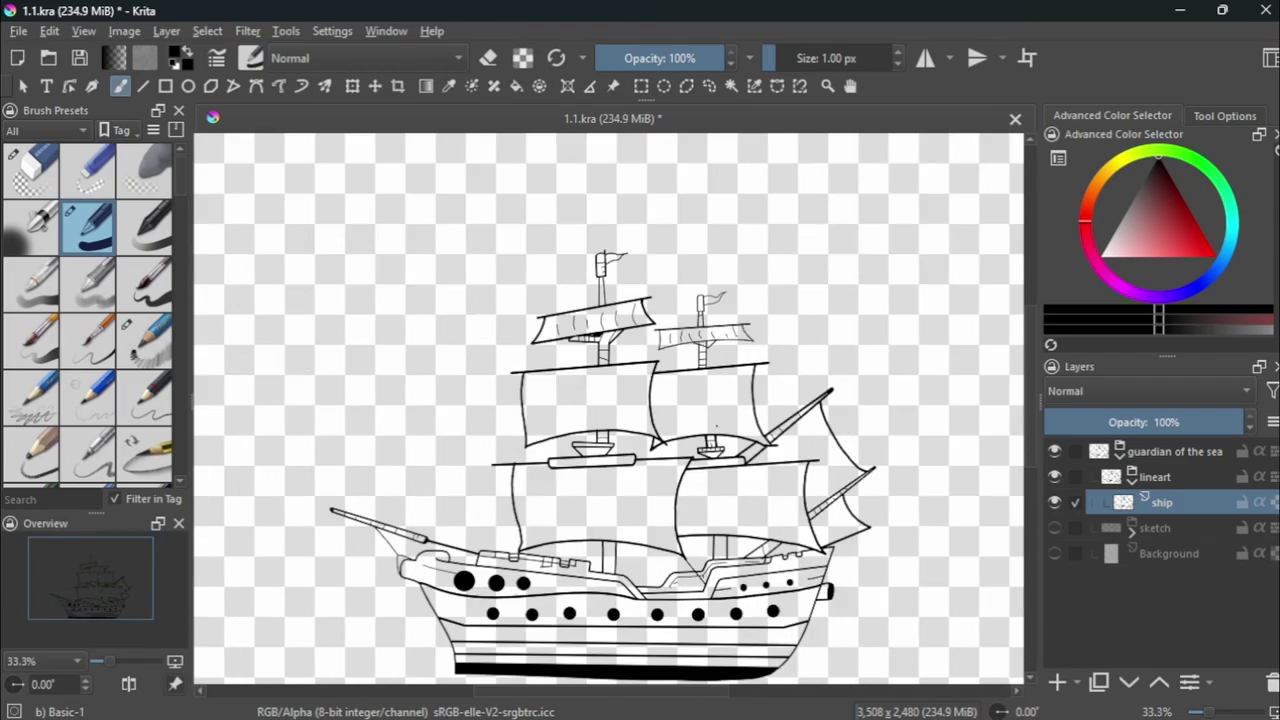
scroll(716, 425, up, 4)
drag(642, 288, 635, 500)
click(143, 86)
drag(540, 311, 668, 308)
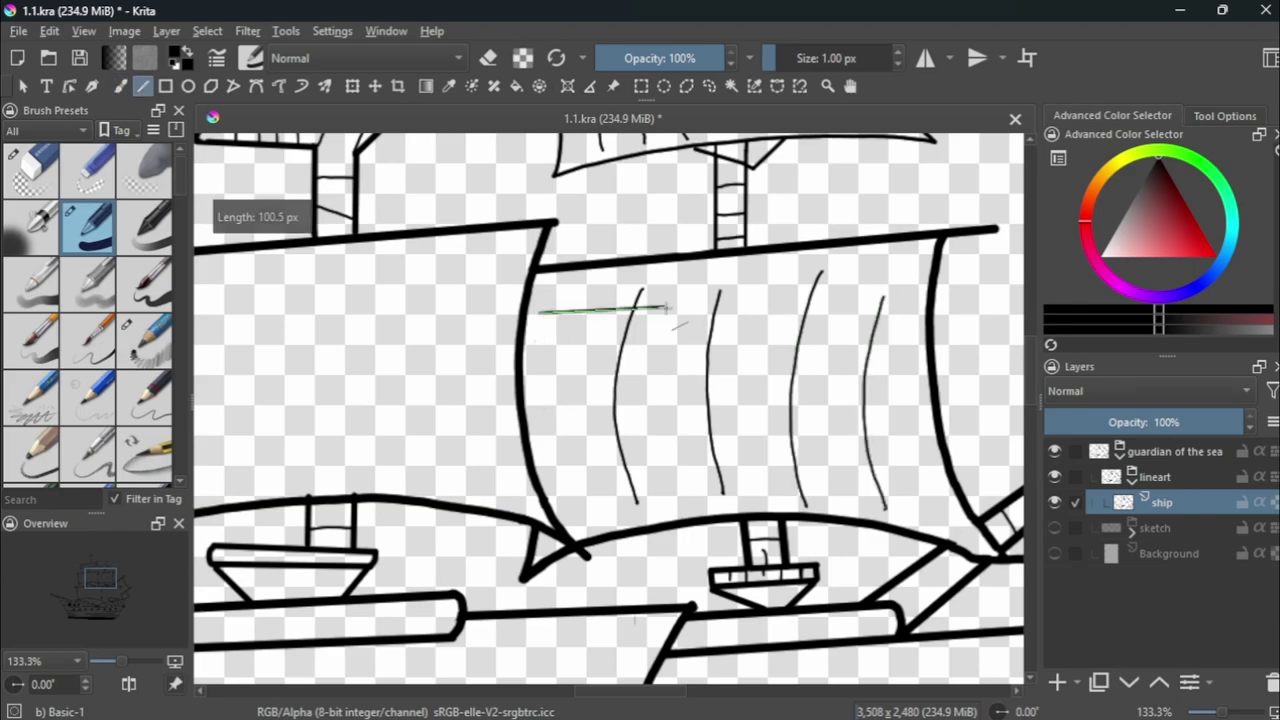
drag(918, 287, 920, 286)
scroll(600, 452, down, 2)
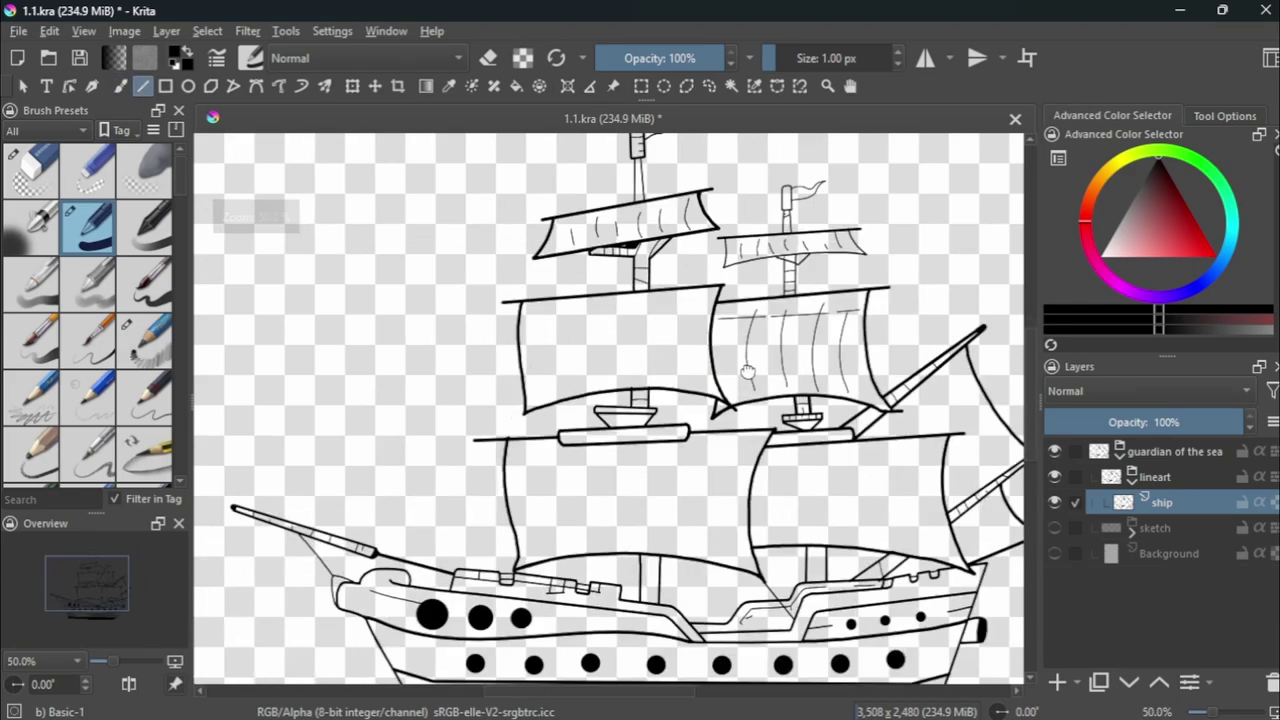
scroll(592, 445, down, 2)
Draw several curved fold lines down the sails plus one straight line across them.
key(b)
scroll(588, 415, up, 4)
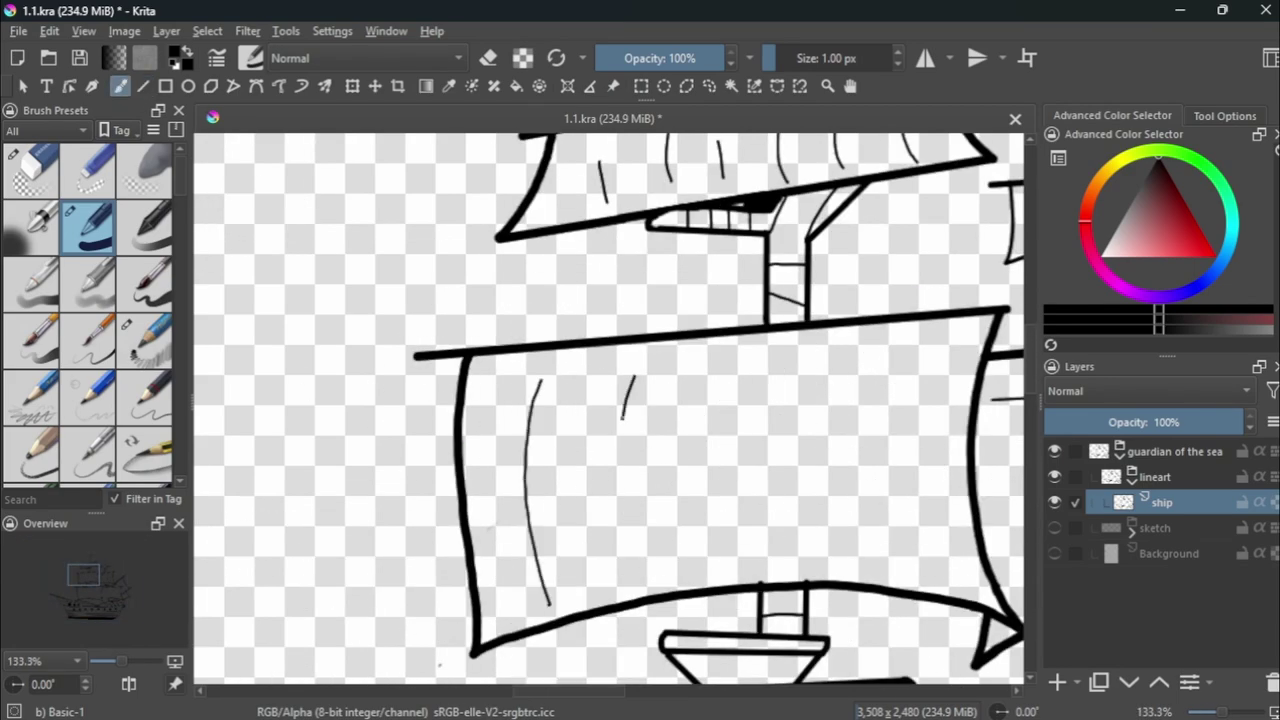
drag(622, 418, 642, 578)
drag(731, 370, 729, 566)
drag(815, 360, 800, 395)
drag(866, 440, 870, 568)
key(ctrl+z)
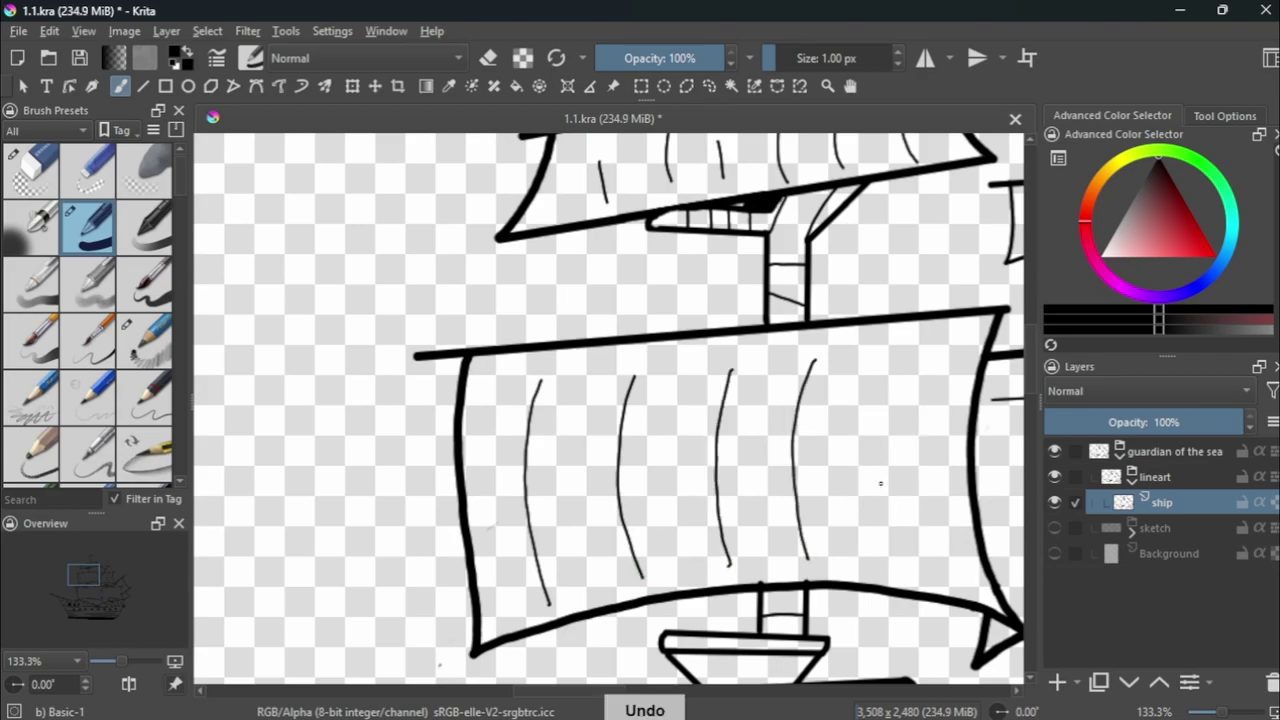
drag(900, 398, 925, 572)
key(v)
drag(500, 404, 928, 372)
scroll(600, 400, down, 4)
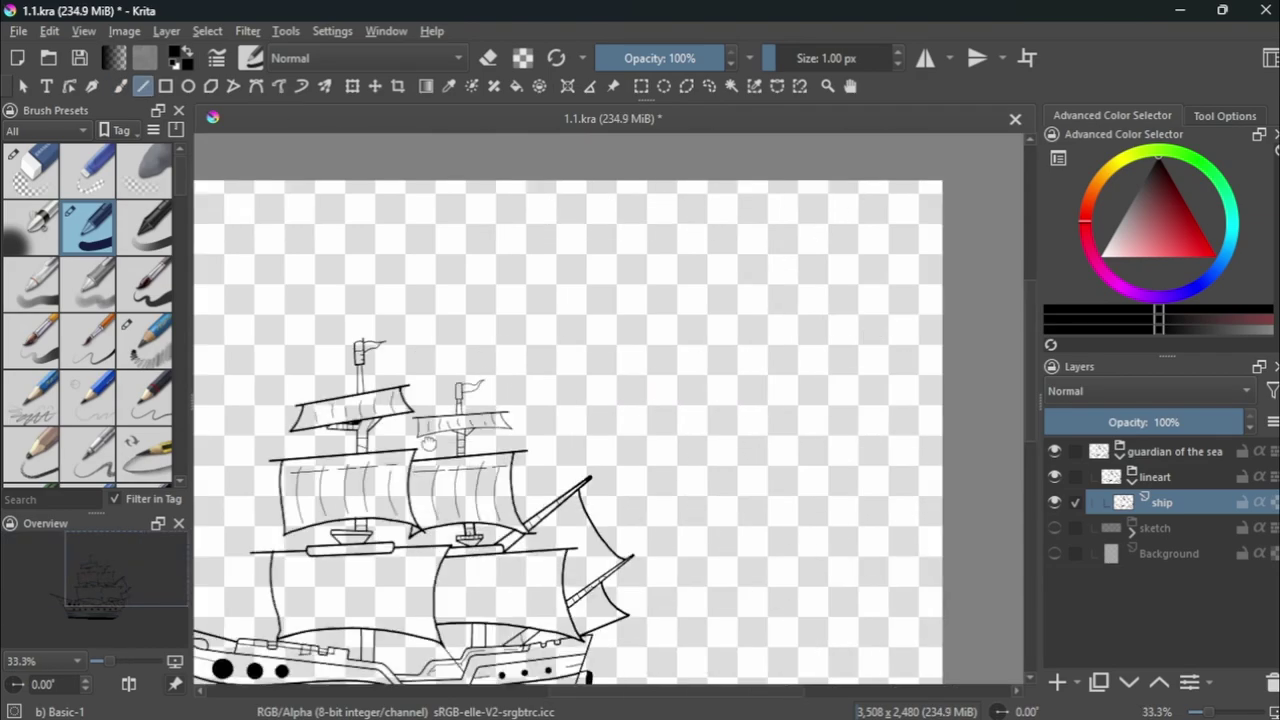
scroll(824, 508, up, 2)
scroll(824, 508, up, 3)
scroll(824, 508, down, 3)
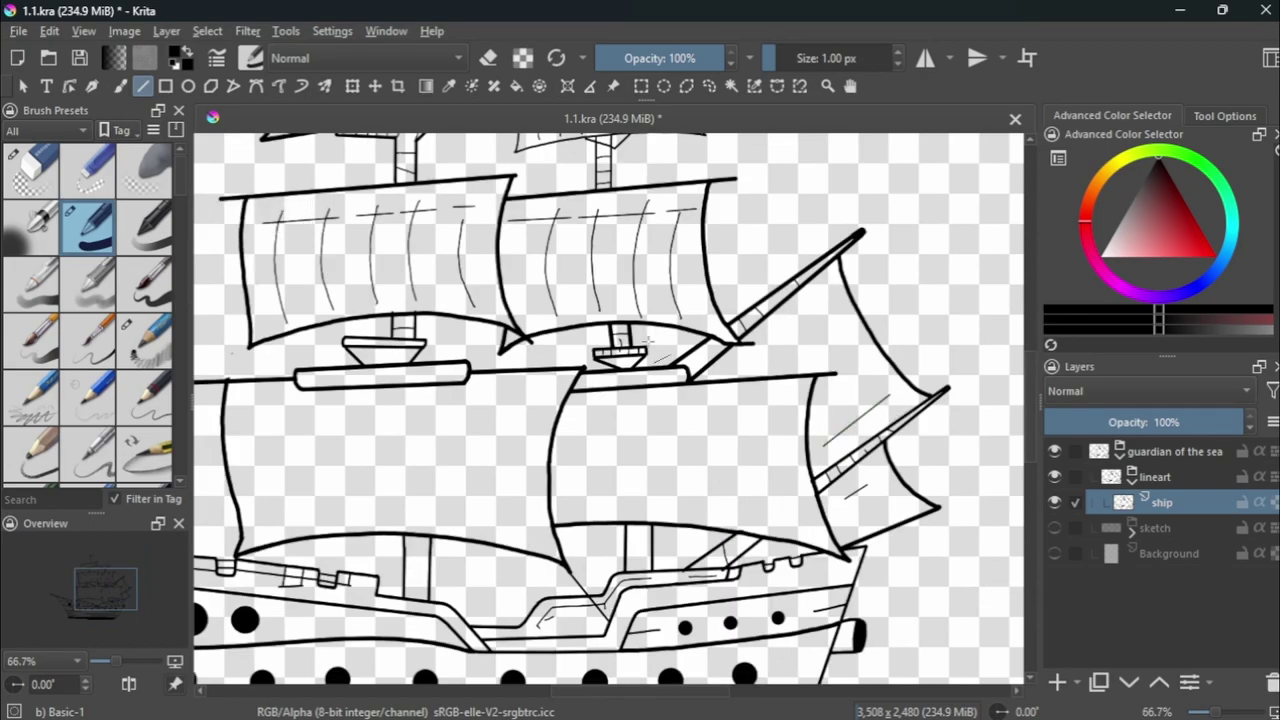
scroll(817, 309, down, 2)
scroll(644, 514, up, 1)
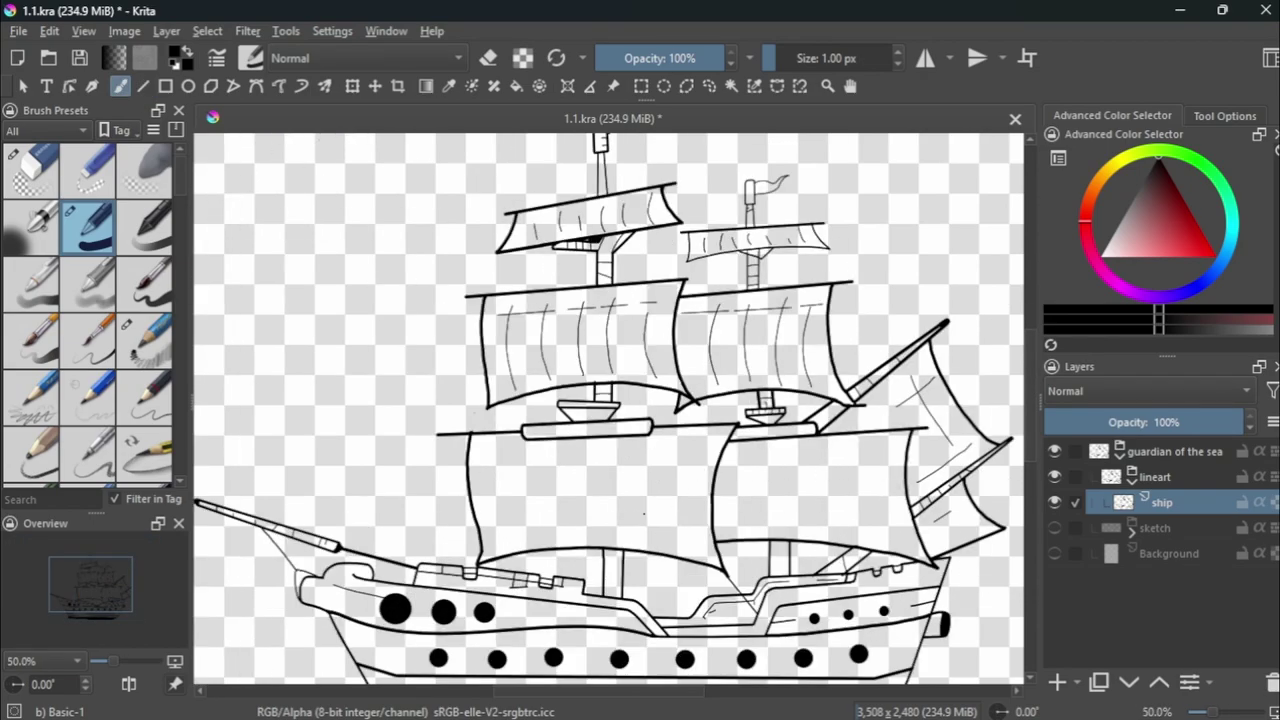
Replace the misplaced fold with a front-sail fold line and a straight line across the lower sail.
key(ctrl+z)
drag(830, 446, 832, 530)
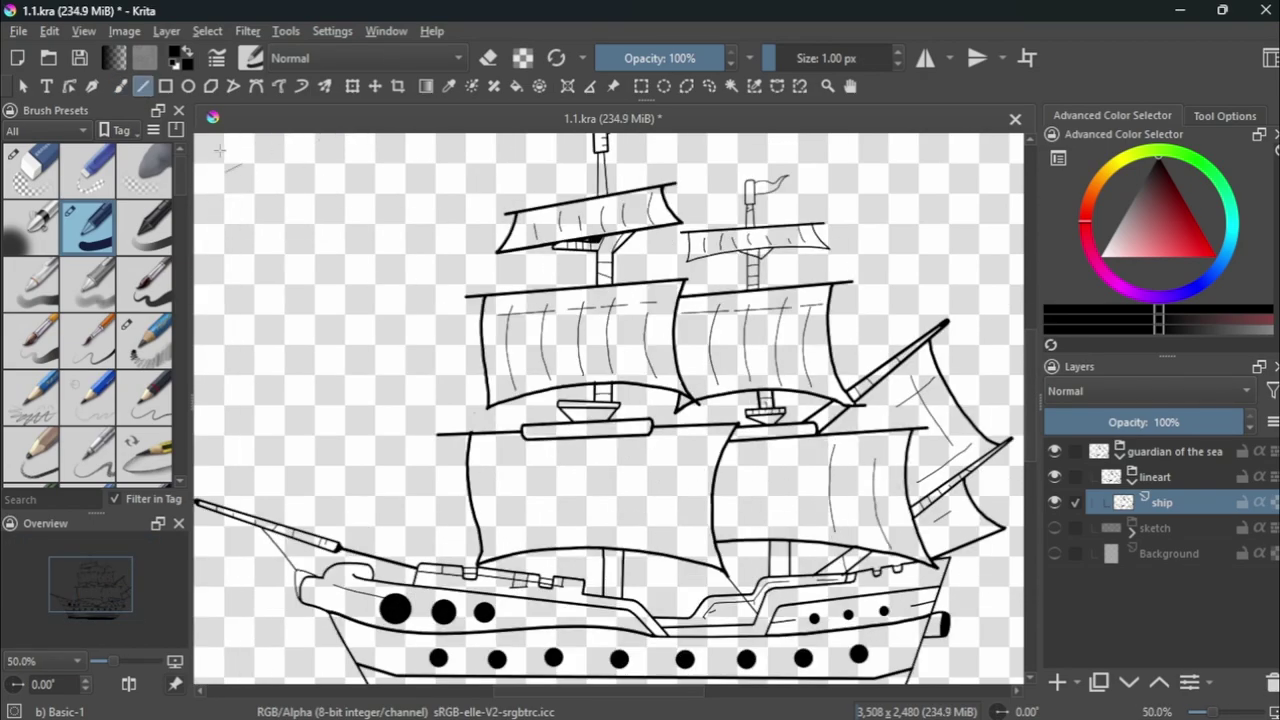
drag(718, 463, 762, 463)
scroll(786, 460, up, 3)
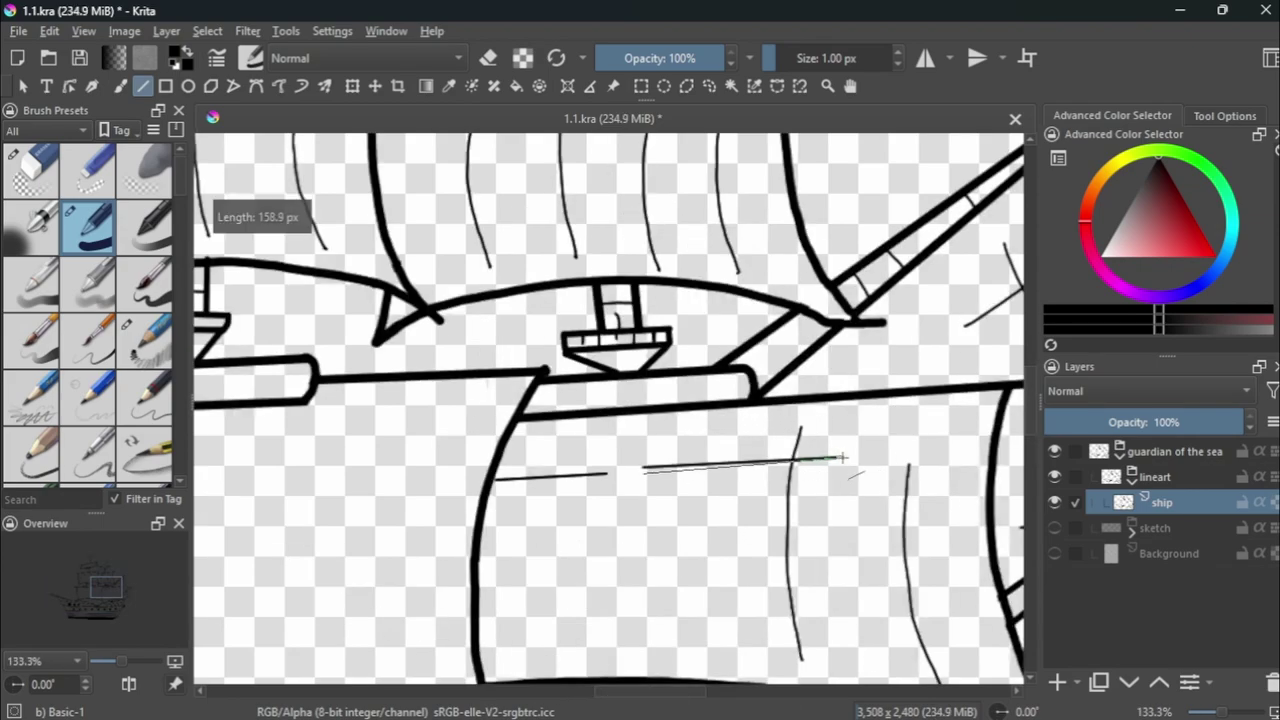
key(b)
drag(757, 378, 752, 488)
key(ctrl+z)
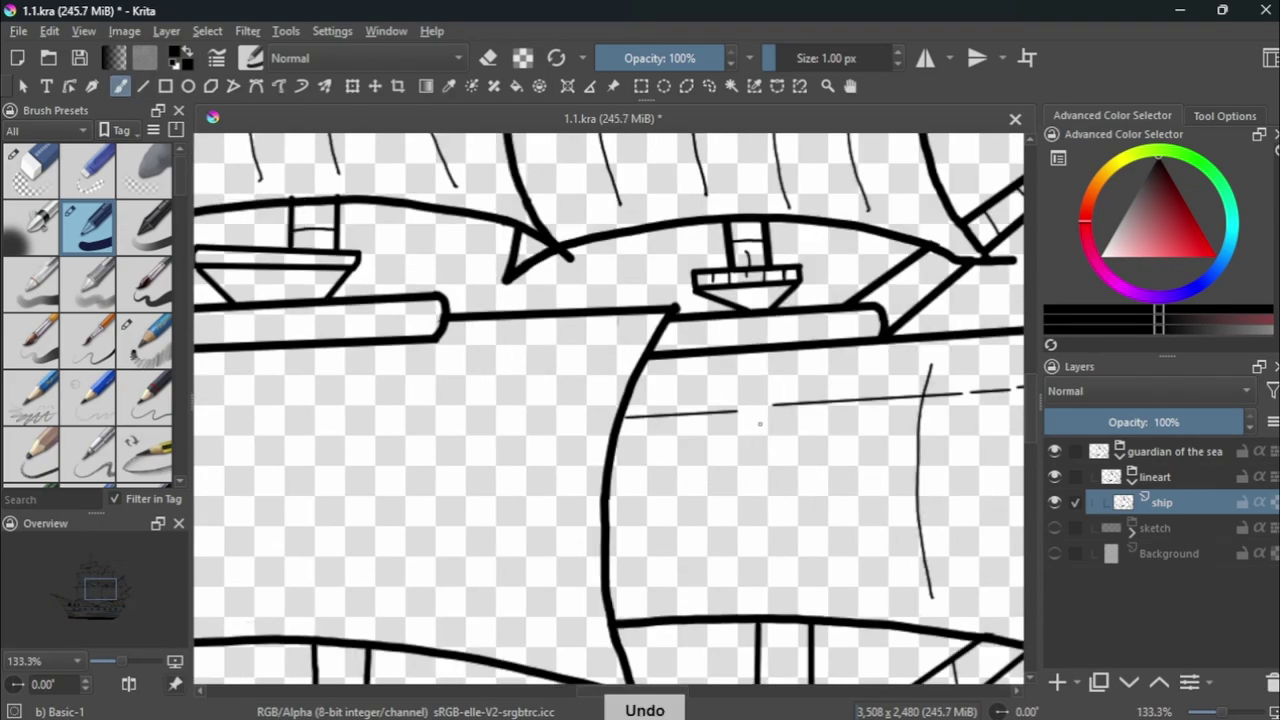
scroll(778, 460, down, 3)
scroll(778, 460, up, 3)
scroll(778, 460, down, 4)
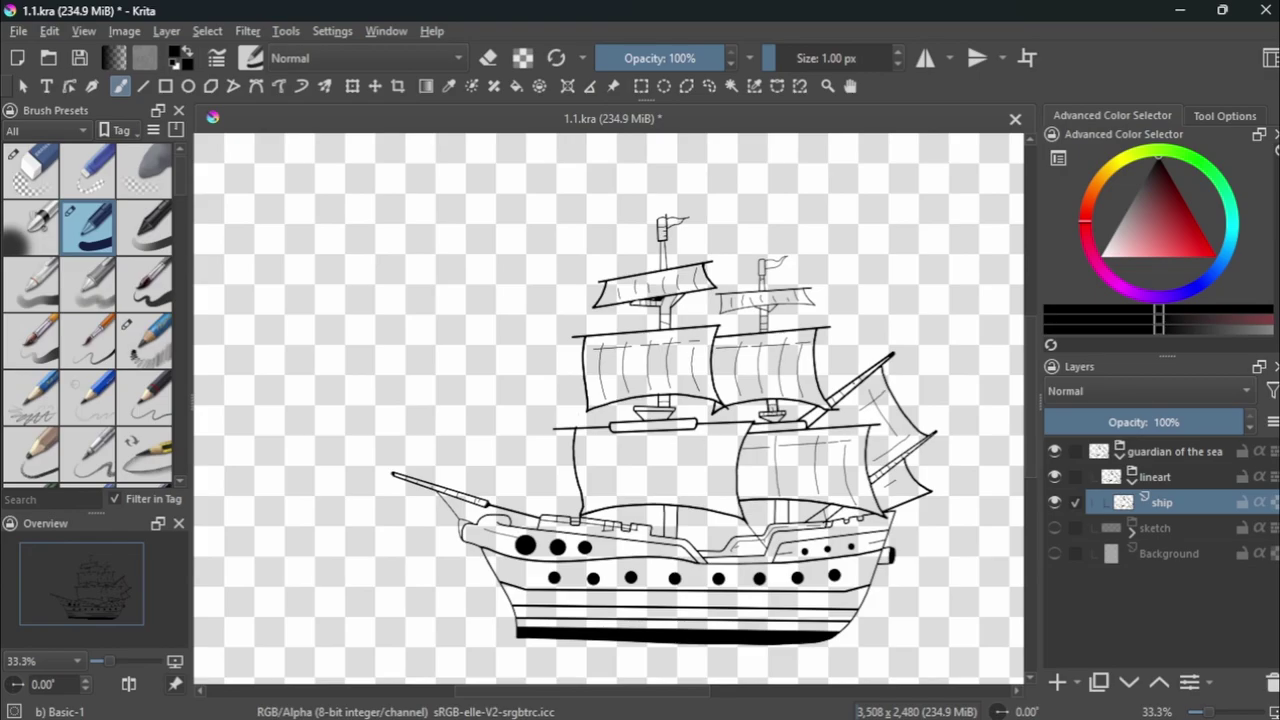
scroll(656, 407, down, 1)
scroll(656, 407, up, 6)
scroll(656, 407, up, 2)
scroll(656, 407, down, 1)
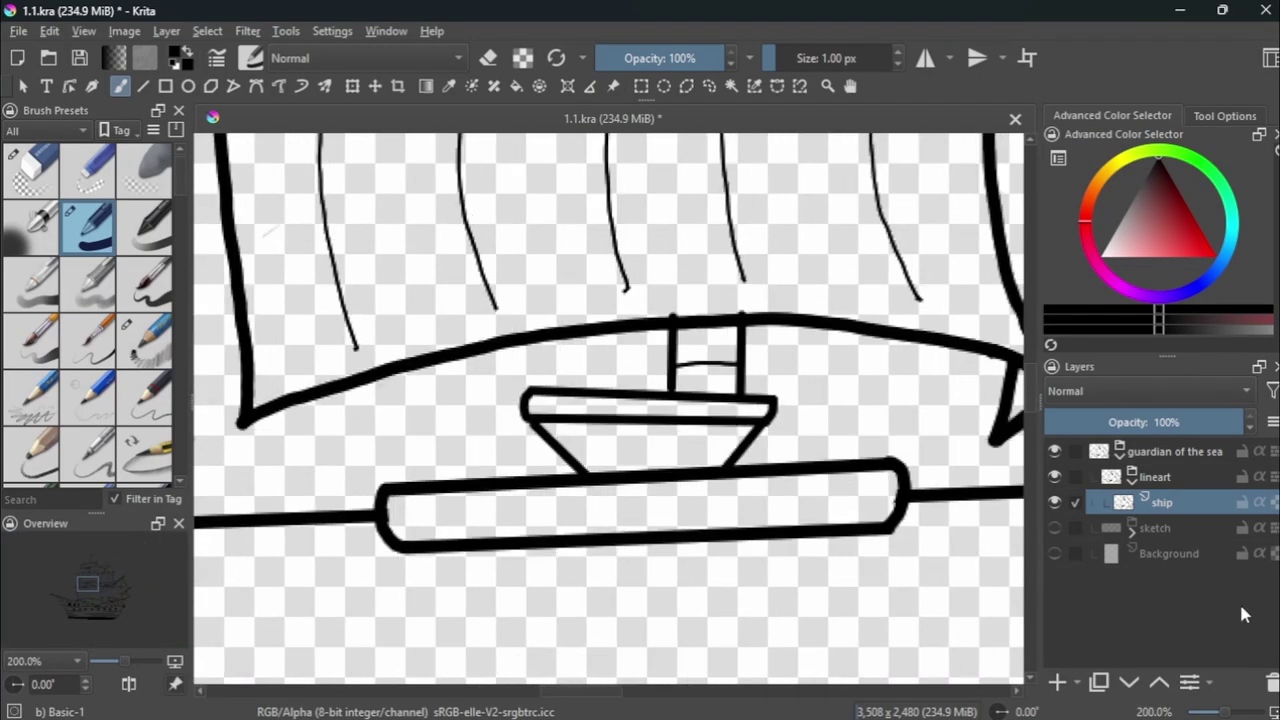
scroll(782, 474, down, 5)
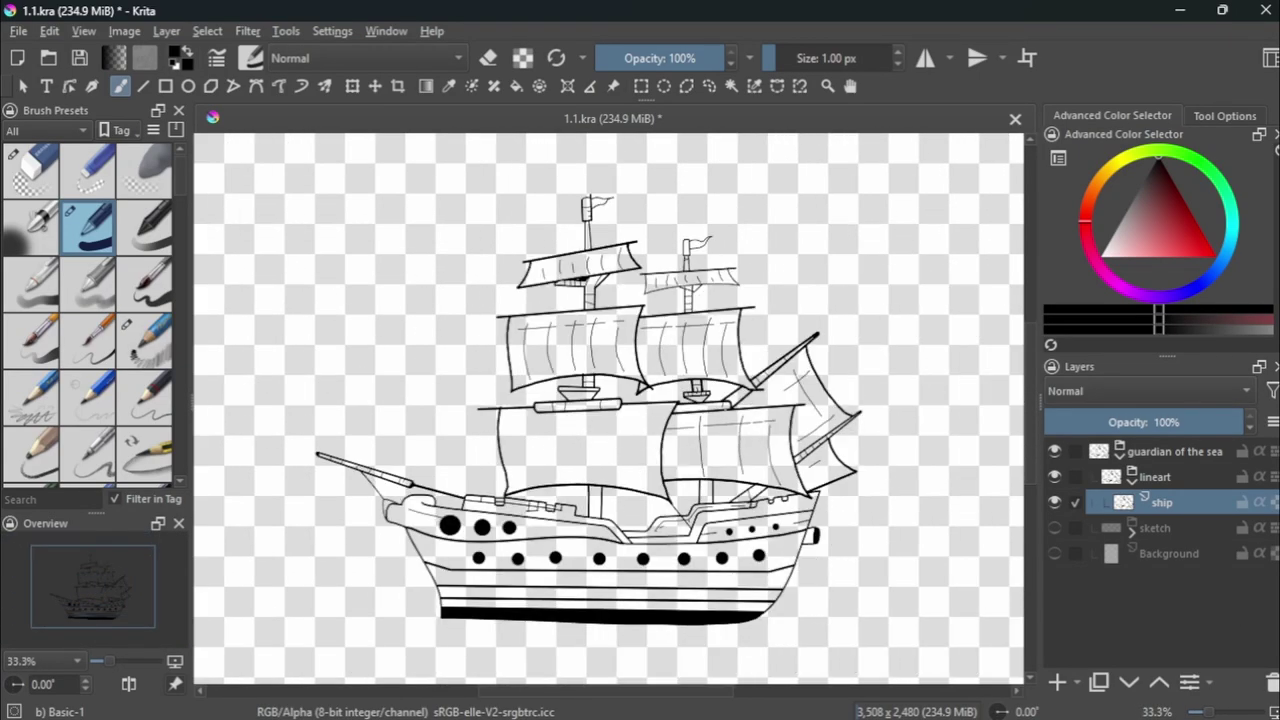
scroll(641, 404, up, 6)
scroll(641, 404, down, 2)
scroll(641, 404, down, 2)
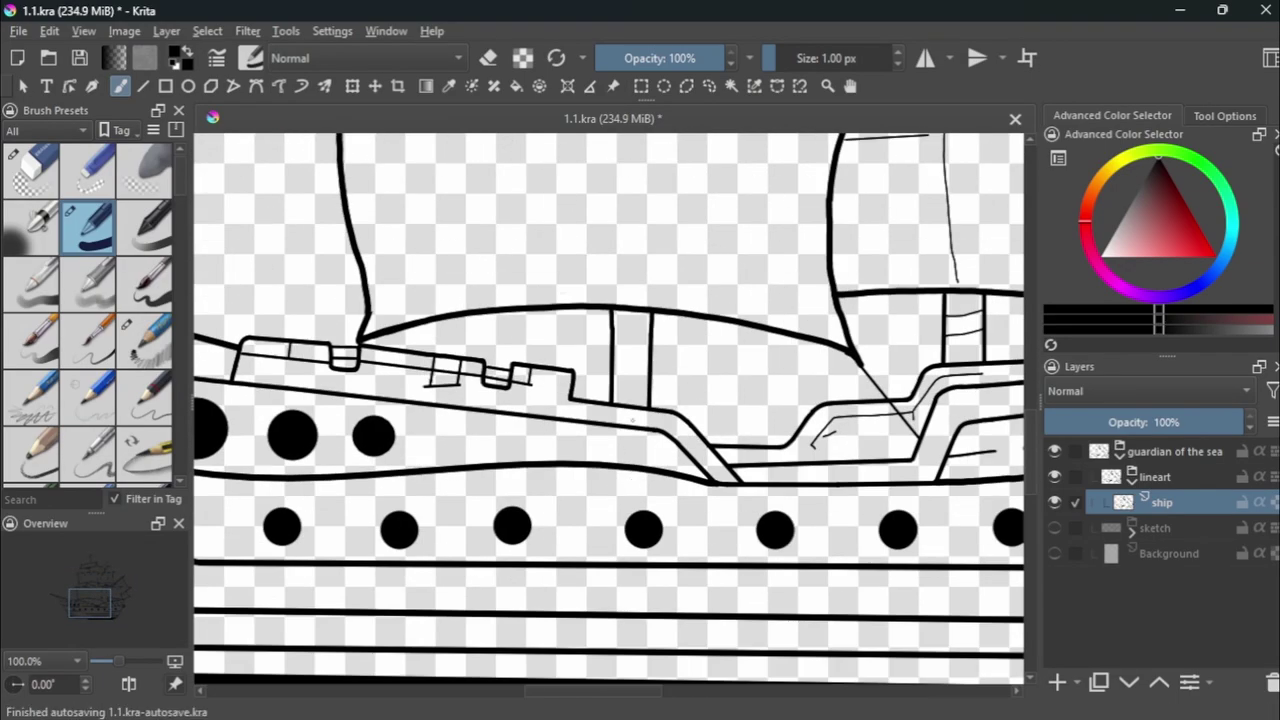
scroll(641, 404, up, 3)
scroll(631, 348, down, 3)
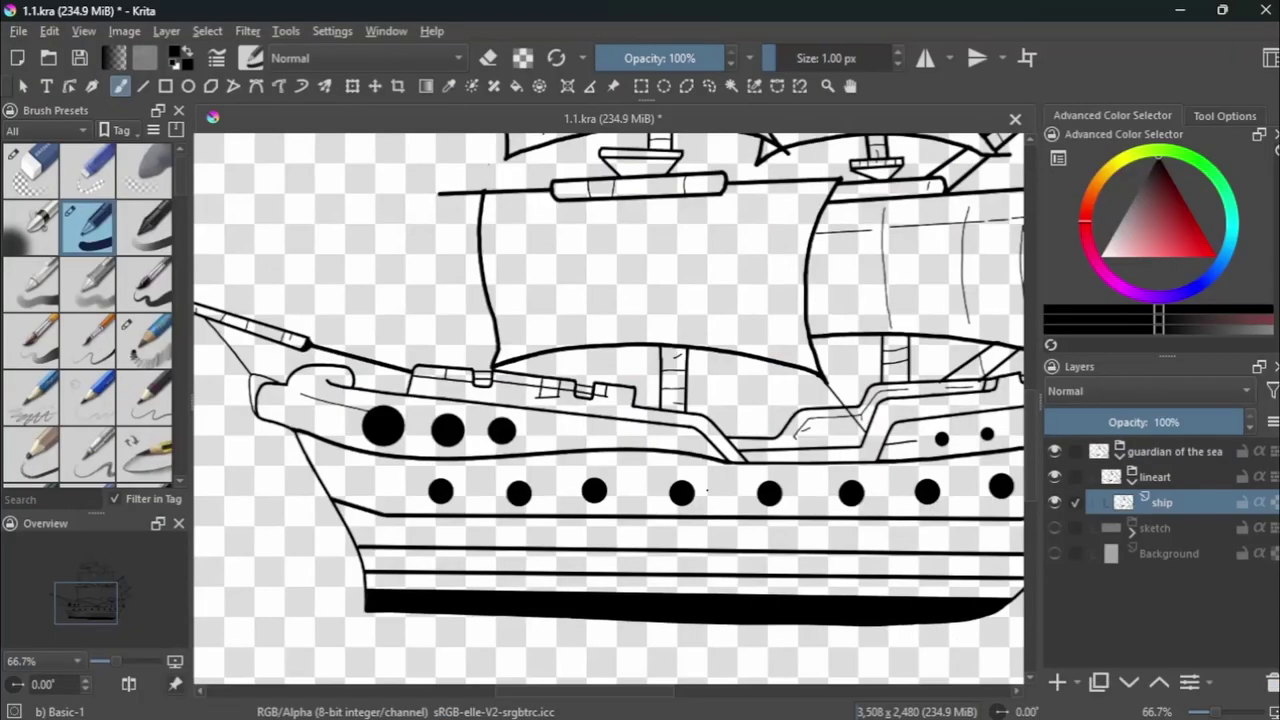
scroll(625, 494, down, 3)
scroll(625, 494, down, 1)
scroll(624, 494, up, 3)
scroll(520, 395, down, 1)
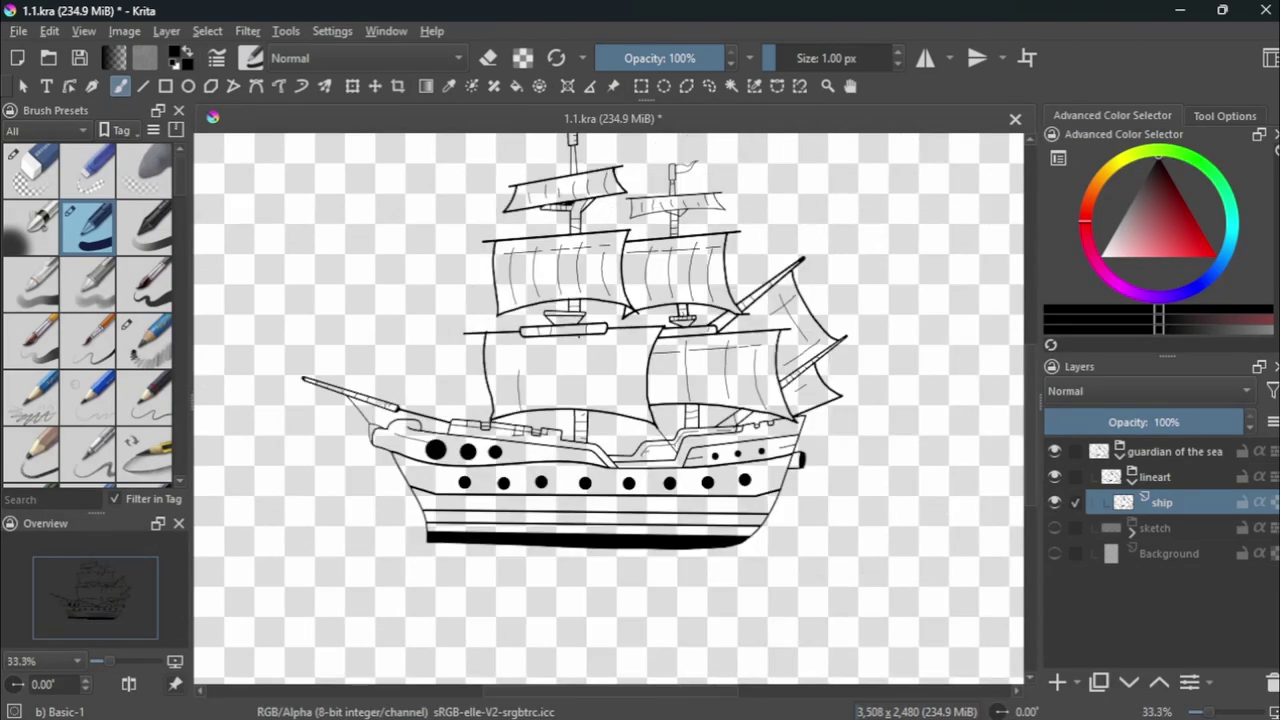
scroll(320, 436, up, 7)
scroll(412, 466, down, 5)
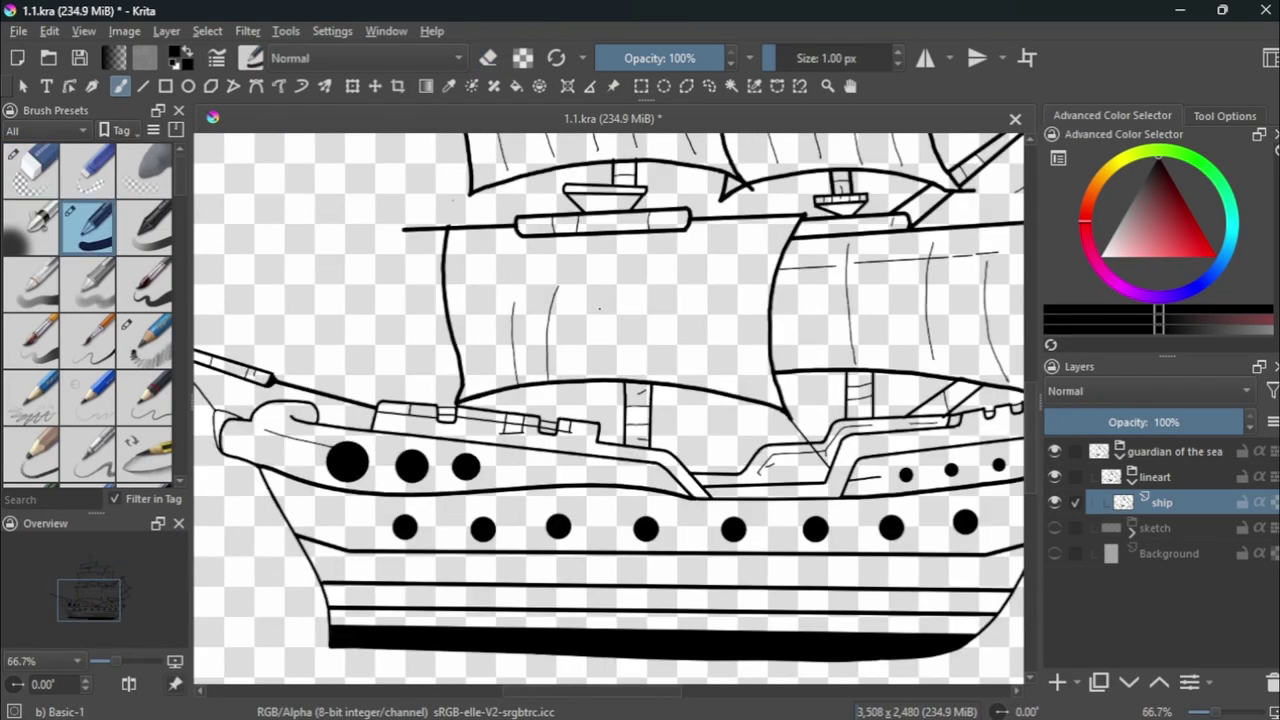
Draw one more straight line across the upper sail.
key(v)
drag(458, 265, 856, 256)
scroll(856, 256, down, 3)
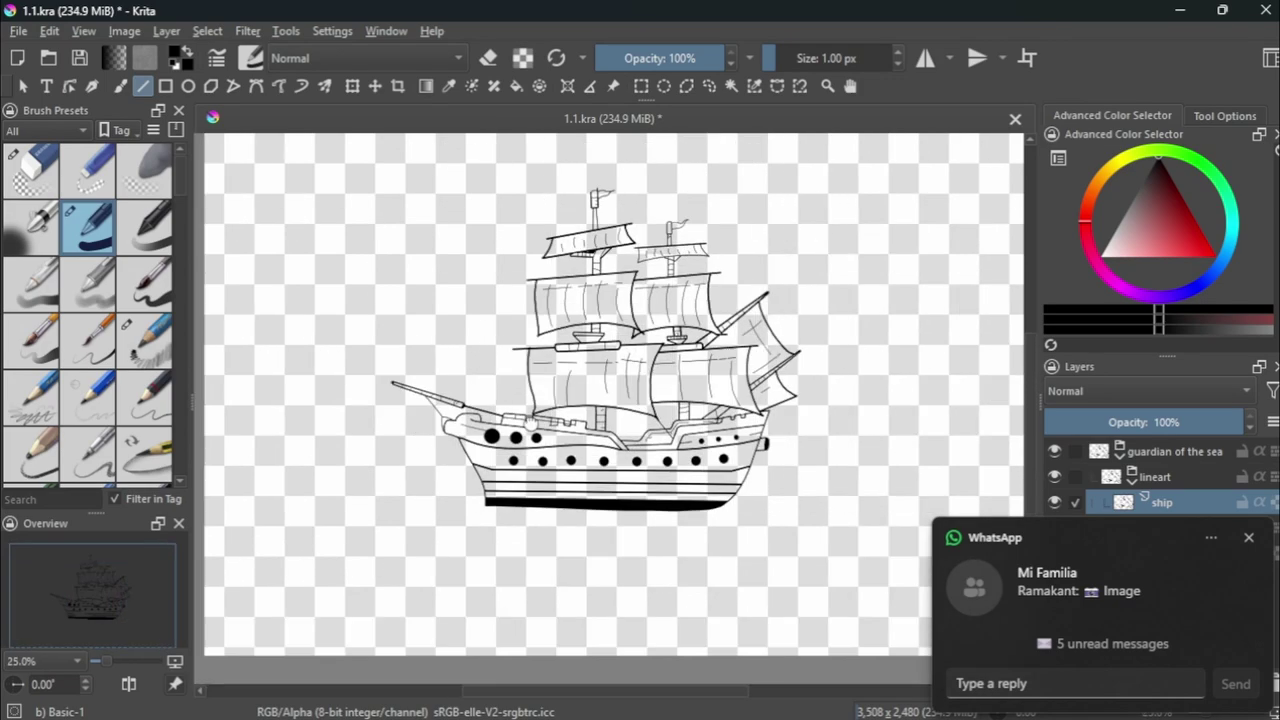
key(b)
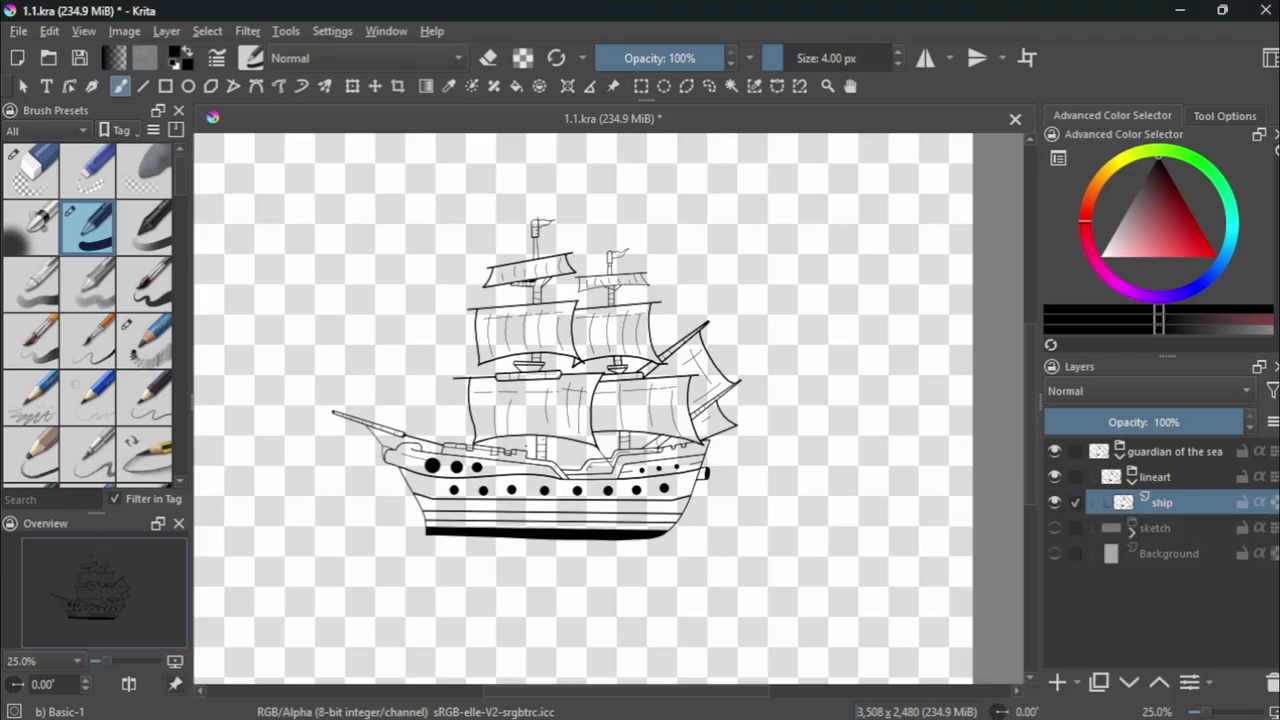
scroll(460, 416, up, 6)
scroll(460, 416, down, 1)
scroll(460, 416, down, 3)
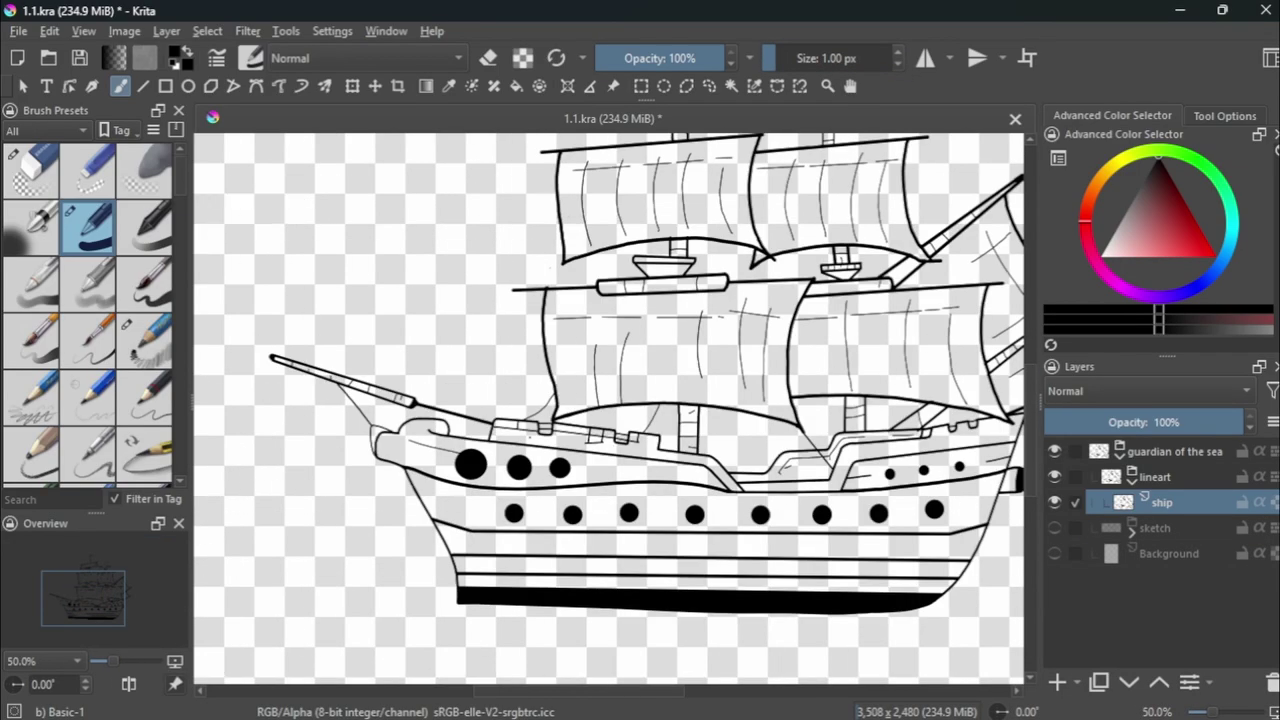
scroll(474, 360, up, 1)
scroll(699, 544, down, 1)
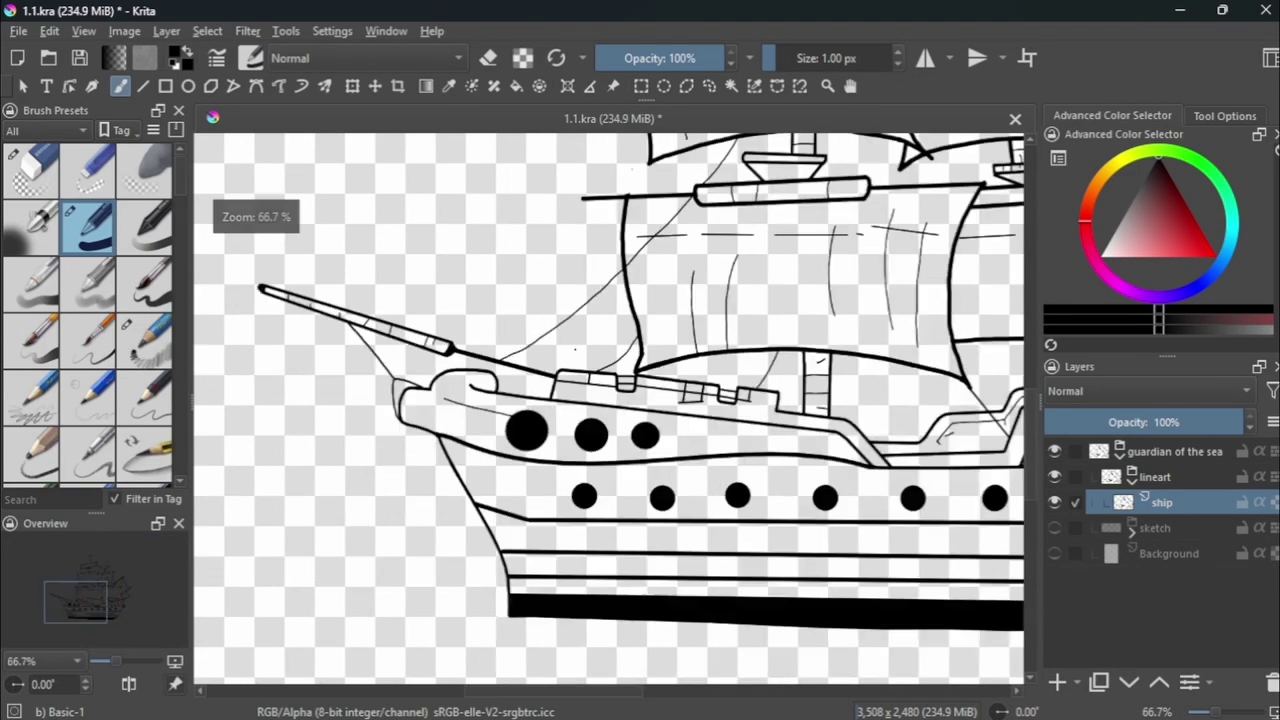
scroll(699, 544, down, 1)
scroll(699, 544, up, 4)
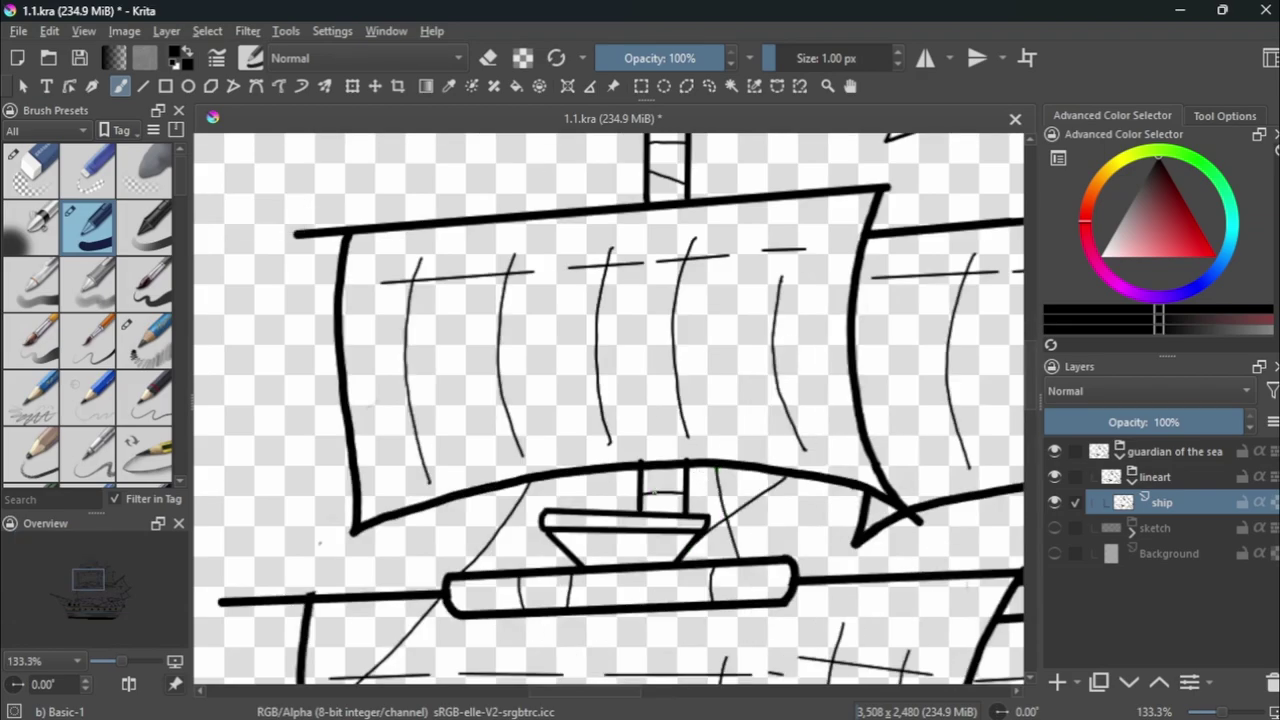
scroll(591, 513, down, 4)
scroll(330, 548, up, 2)
scroll(330, 548, up, 1)
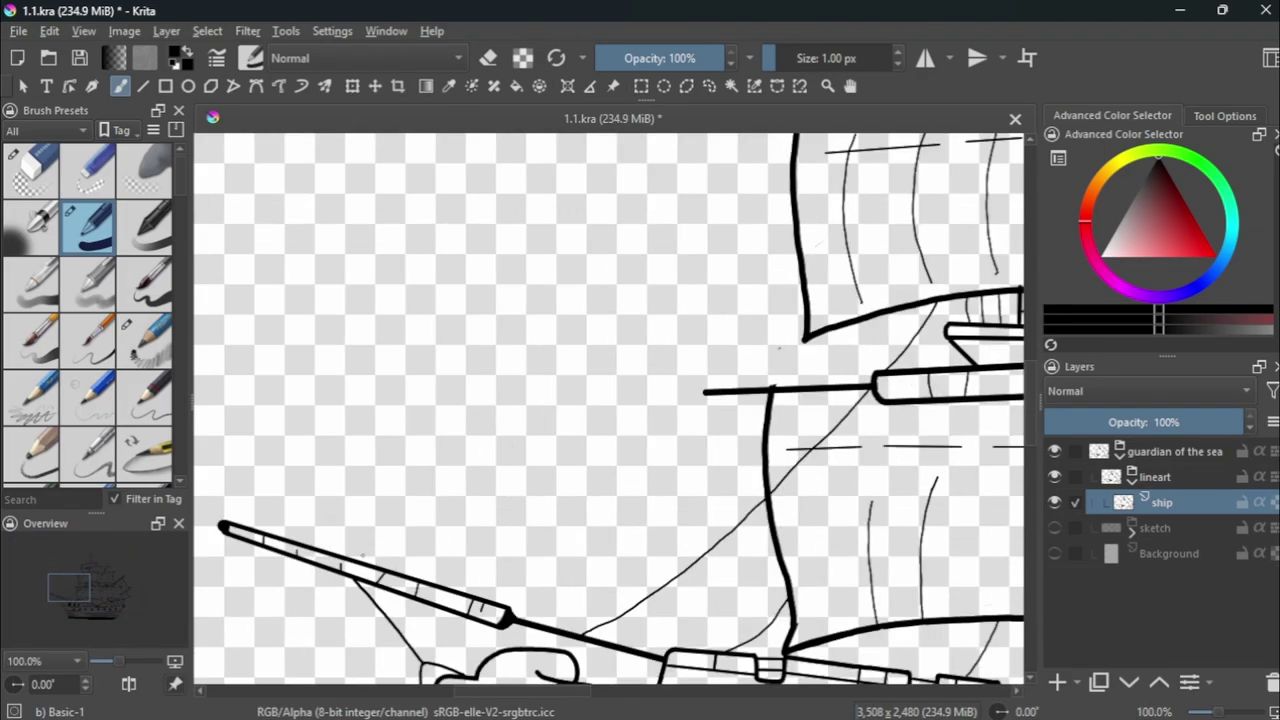
Draw two thin rigging lines from the bow and bowsprit tip up toward the masts.
drag(330, 548, 780, 272)
scroll(780, 348, down, 1)
scroll(760, 330, up, 2)
key(e)
key(e)
scroll(760, 330, down, 4)
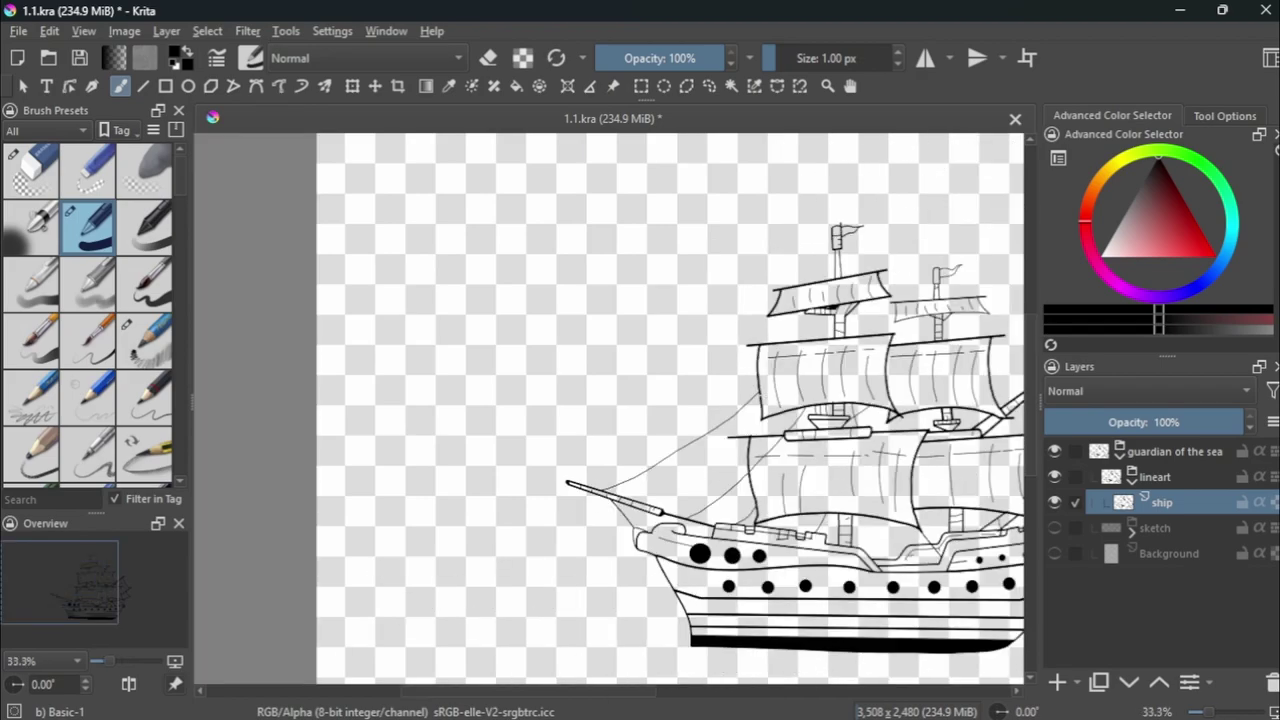
scroll(652, 418, up, 2)
drag(485, 546, 828, 340)
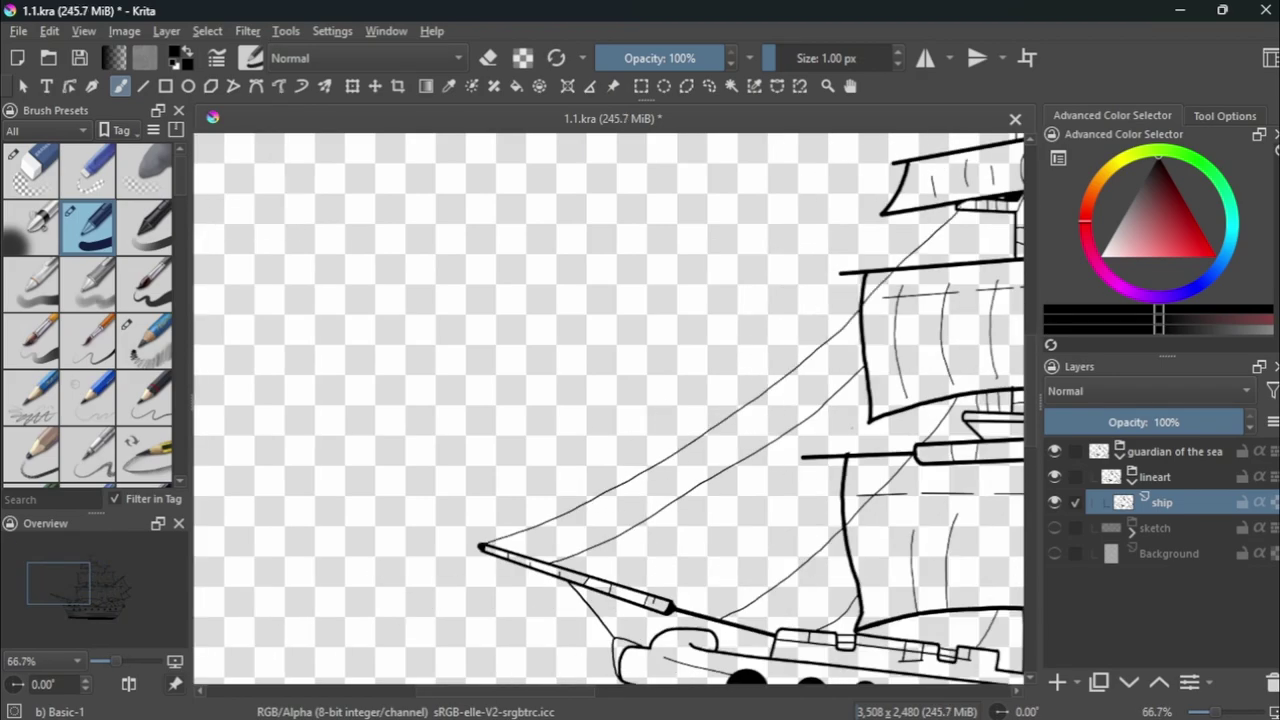
drag(852, 428, 802, 485)
scroll(521, 297, down, 3)
scroll(521, 297, up, 4)
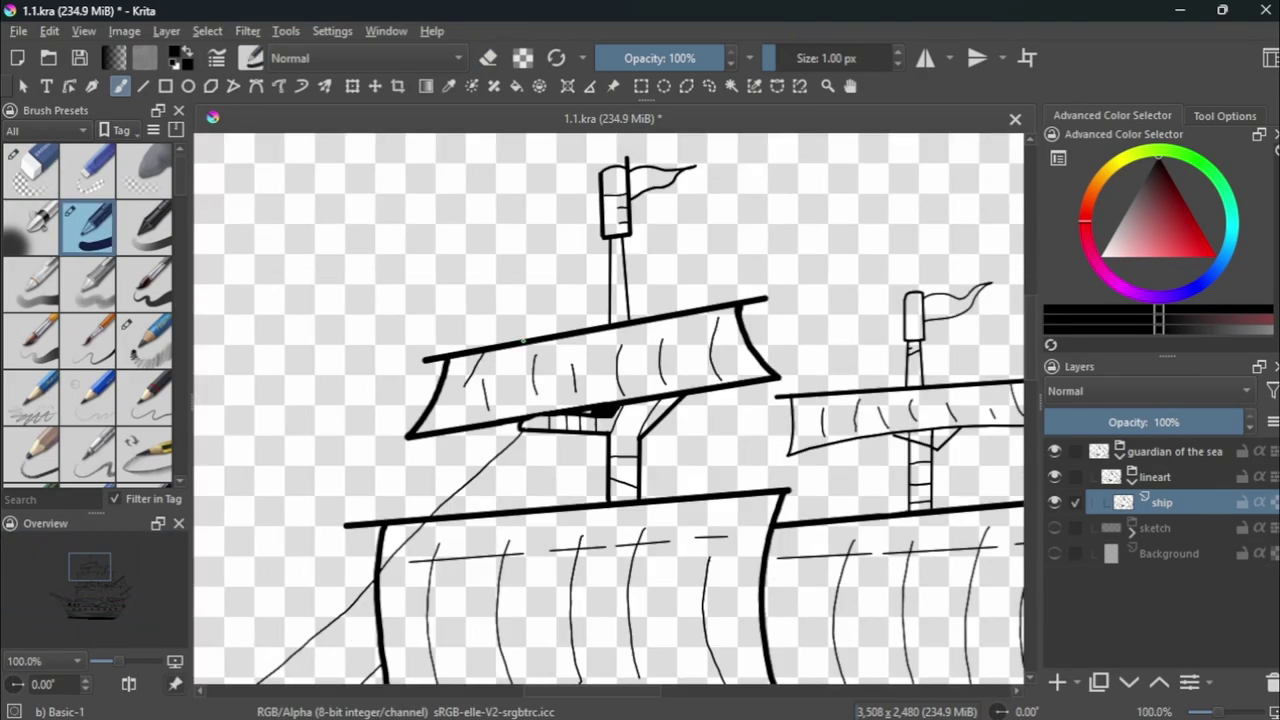
scroll(521, 340, down, 3)
scroll(440, 432, up, 2)
scroll(440, 432, up, 1)
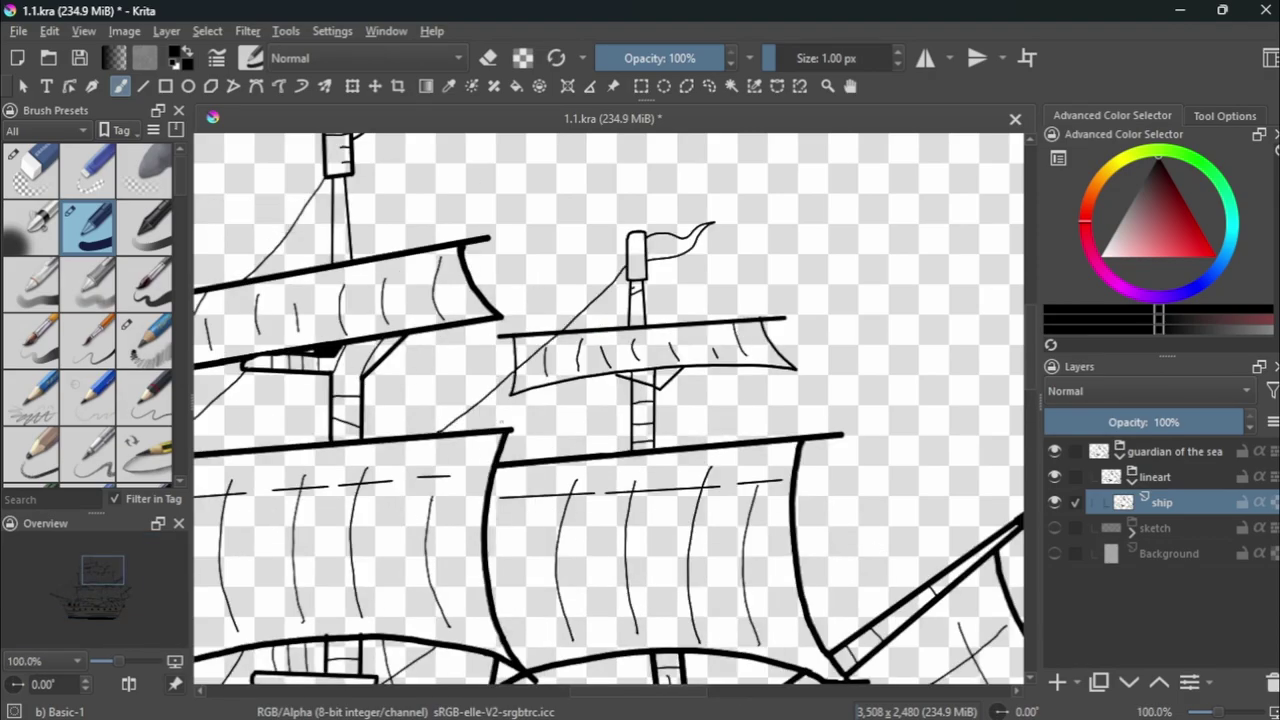
scroll(594, 587, down, 3)
scroll(550, 386, up, 5)
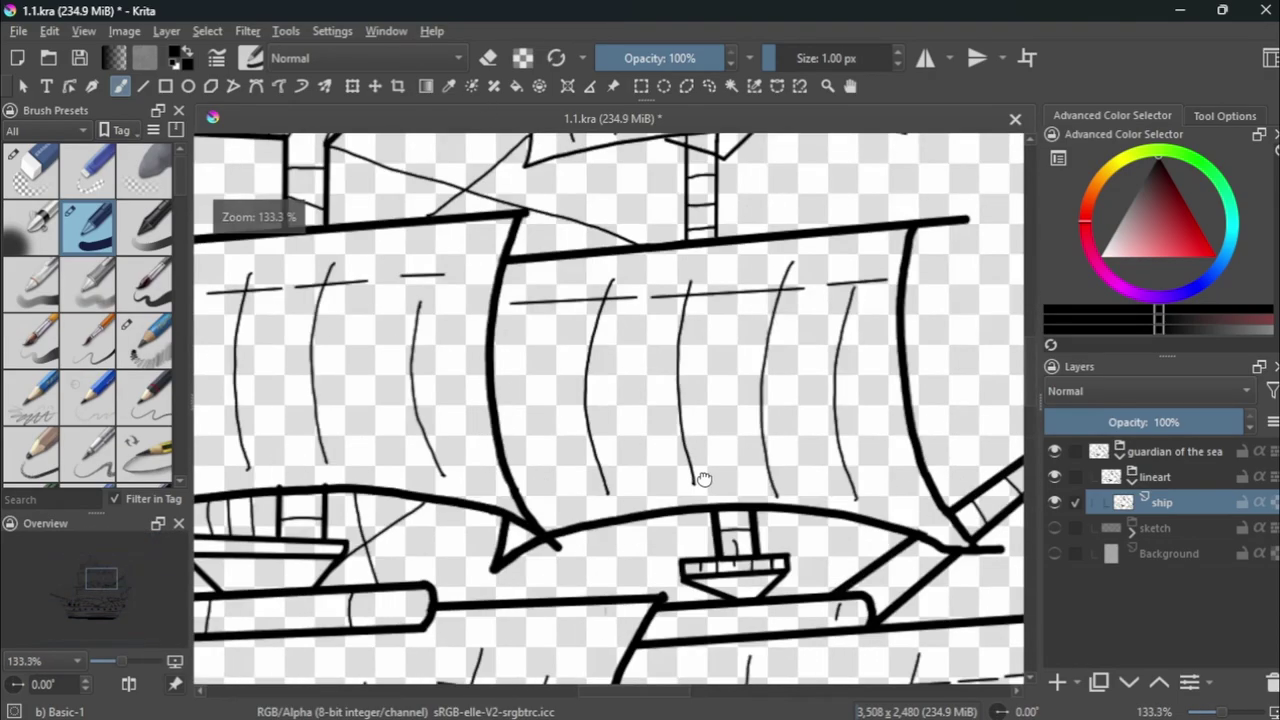
scroll(550, 386, down, 1)
scroll(627, 410, up, 3)
scroll(778, 489, down, 6)
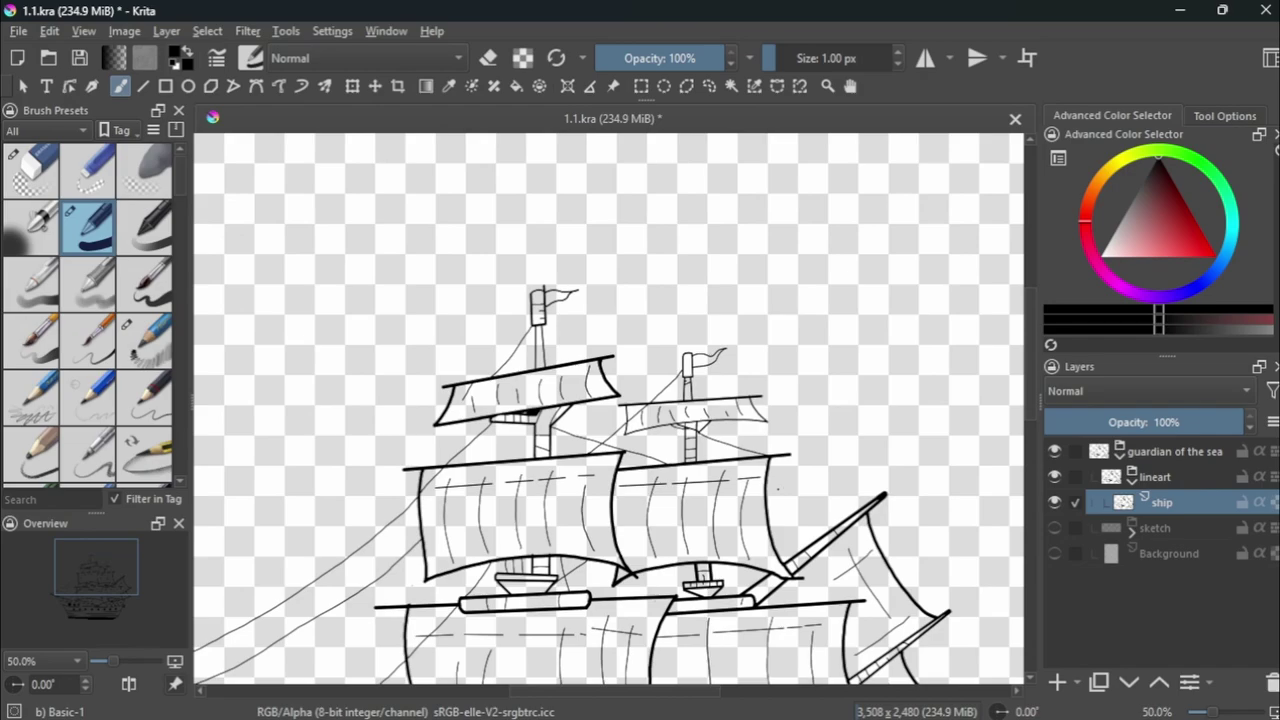
scroll(620, 430, down, 2)
scroll(620, 430, up, 1)
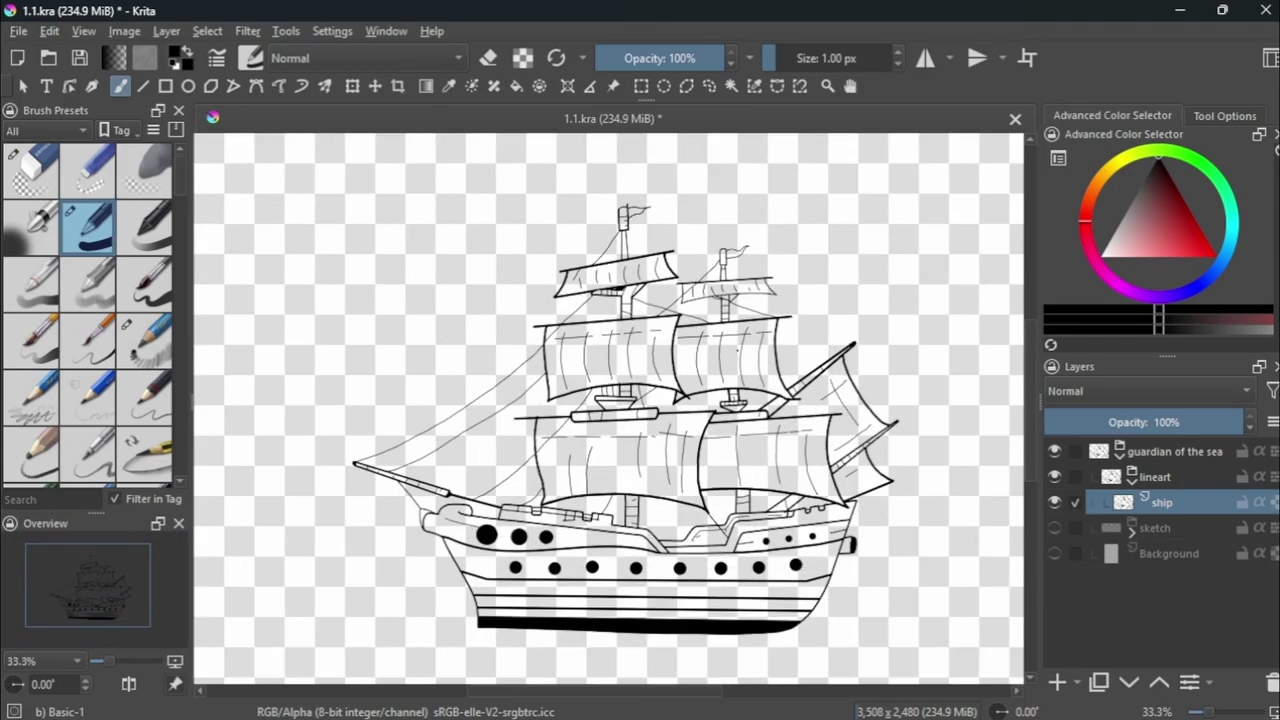
Show and expand the sketch group, then add a paint layer named 'monster' above ship.
click(1054, 527)
click(1131, 527)
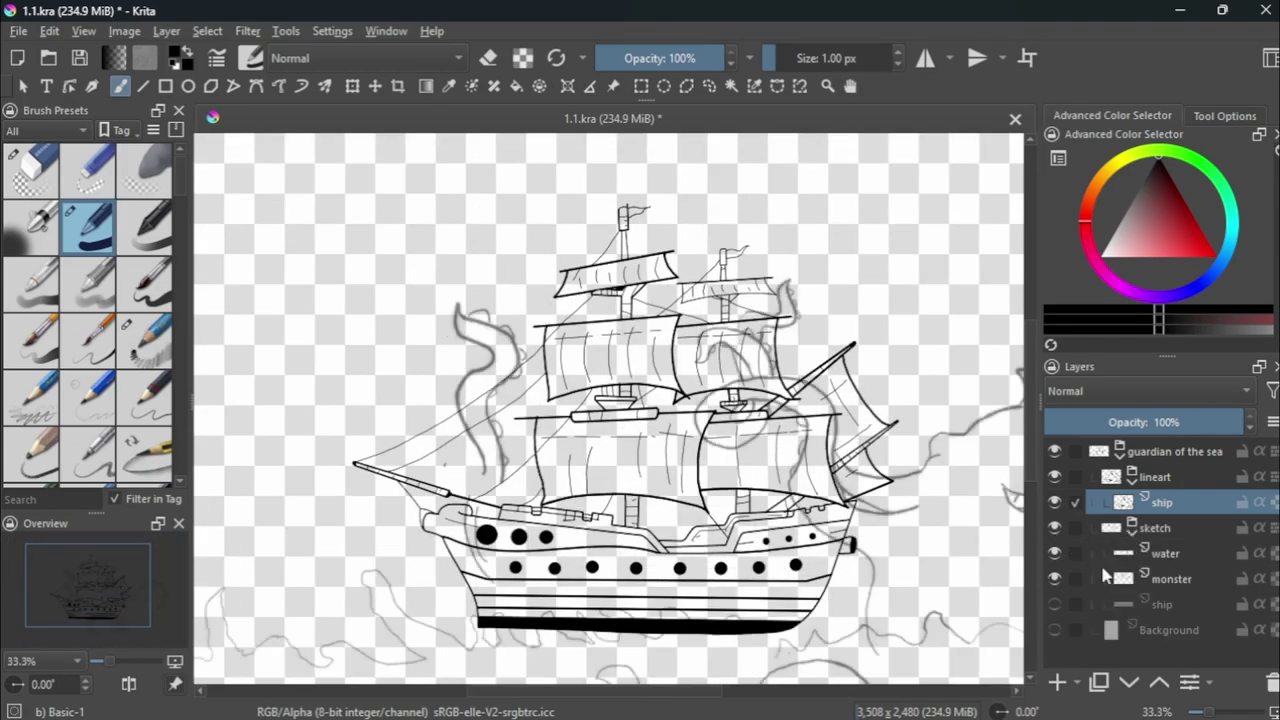
click(1057, 680)
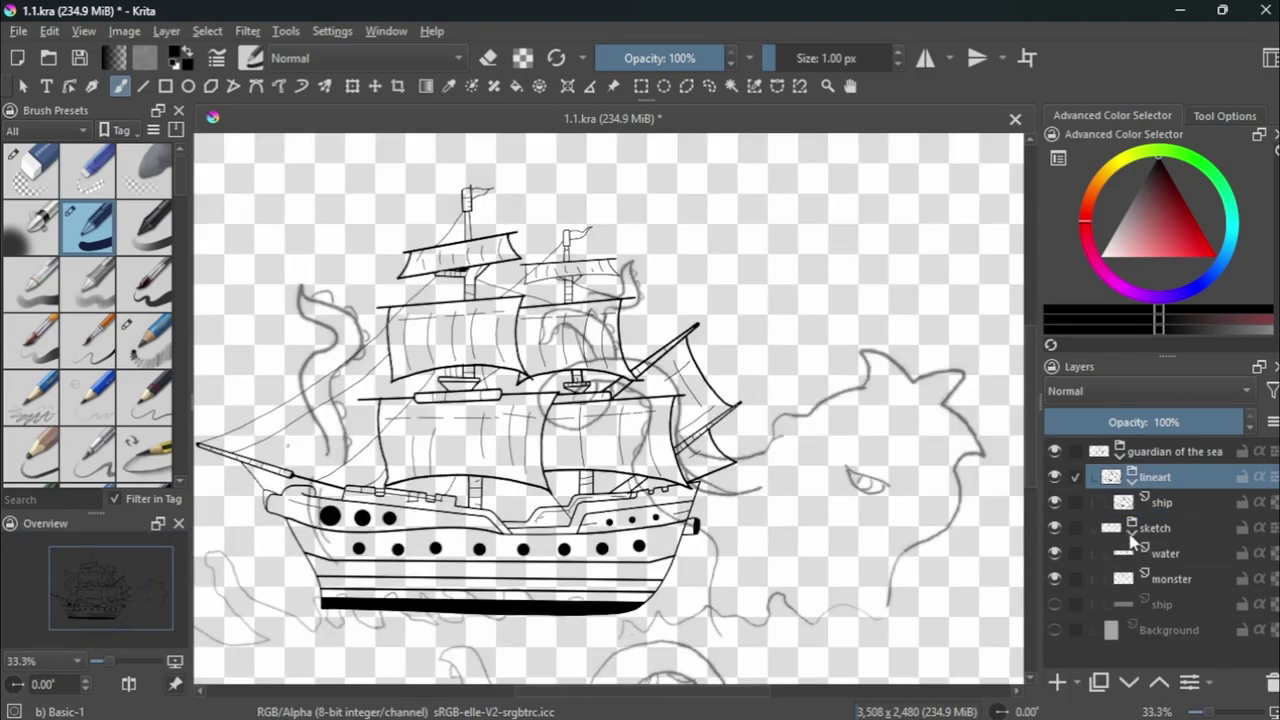
key(F3)
text(Pain)
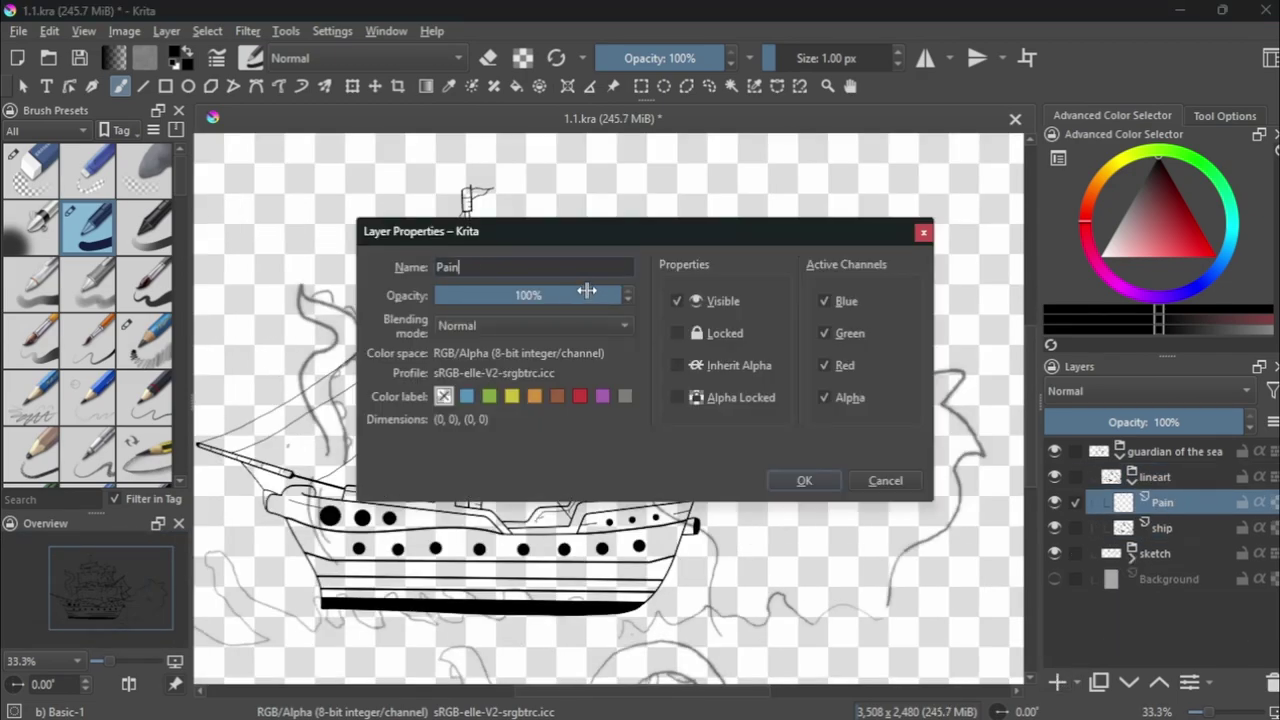
key(BackSpace)
key(BackSpace)
key(BackSpace)
text(monster)
key(Return)
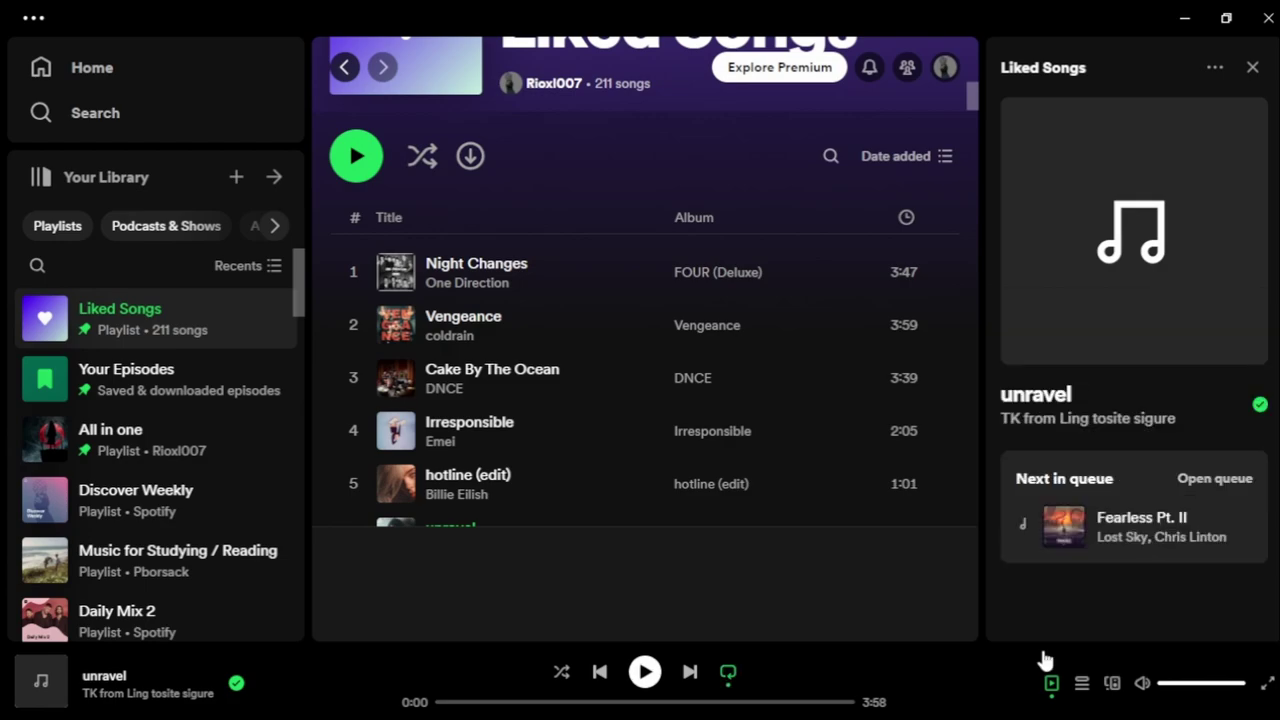
Minimize the Spotify window to get back to Krita.
click(1184, 18)
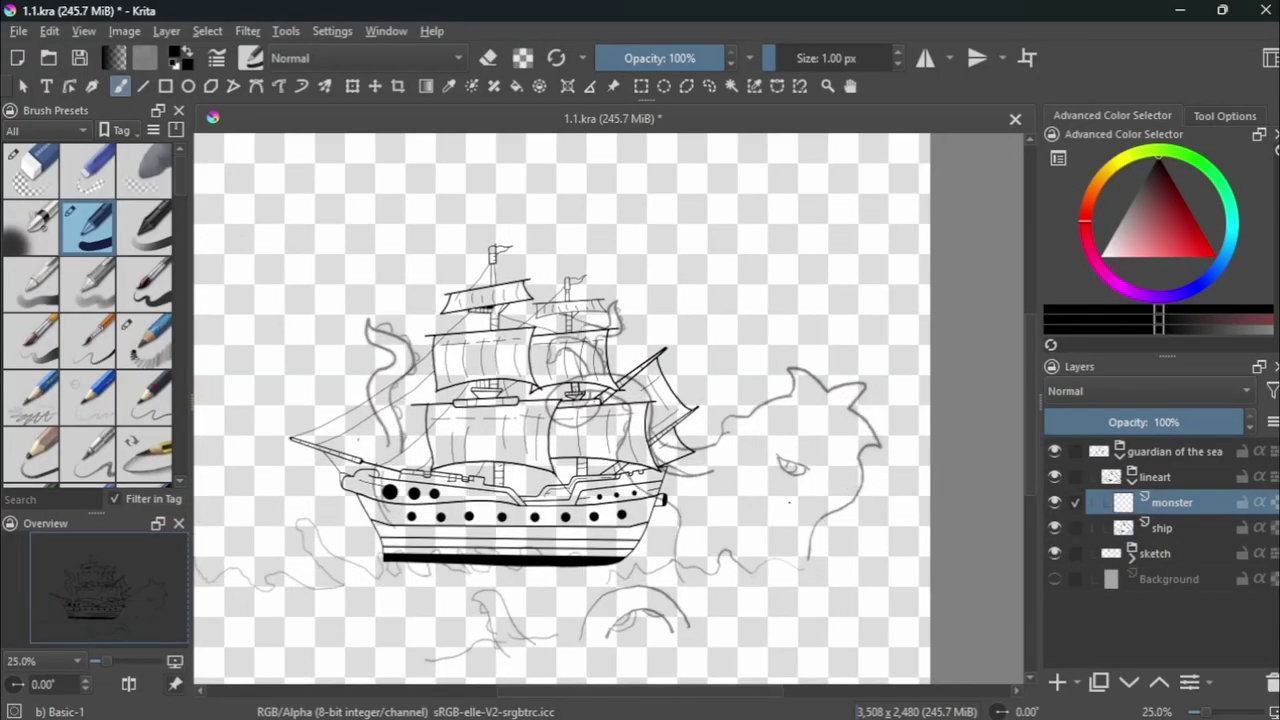
Raise the brush to 6 px and ink the long tentacle arcs beneath the hull.
key(plus)
key(plus)
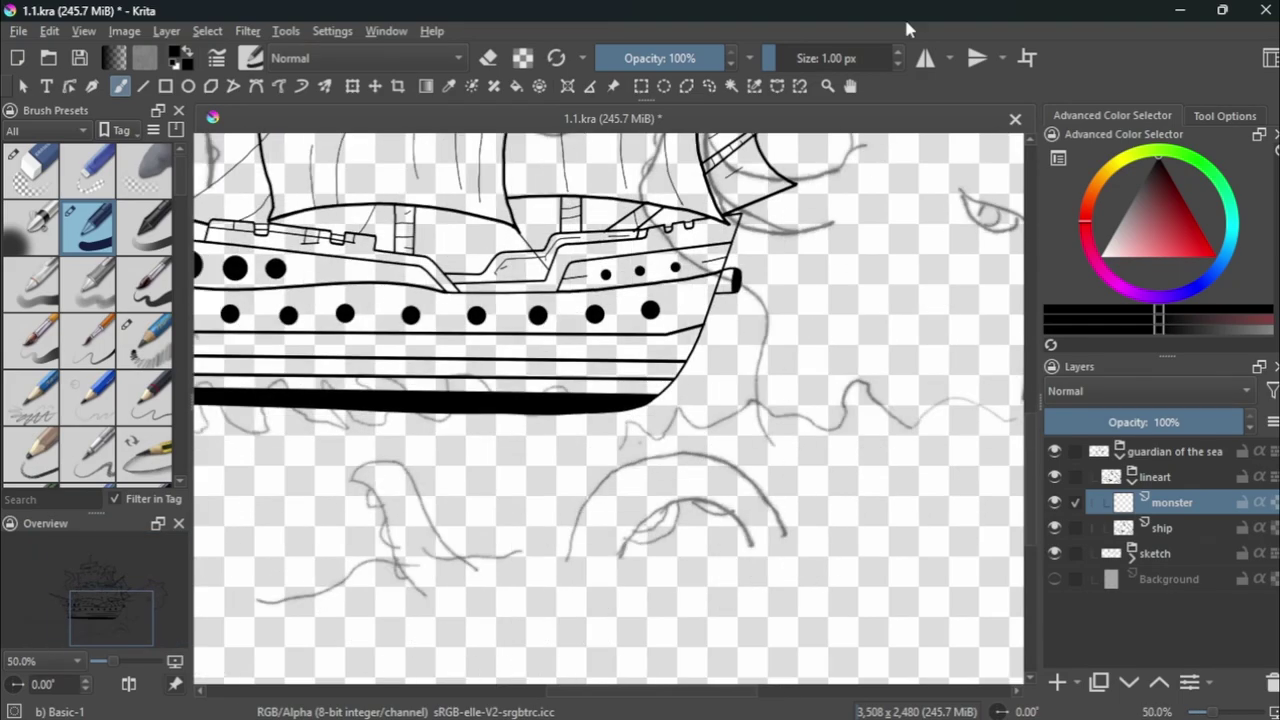
key(bracketright)
key(bracketright)
key(bracketright)
drag(610, 468, 778, 500)
key(ctrl+z)
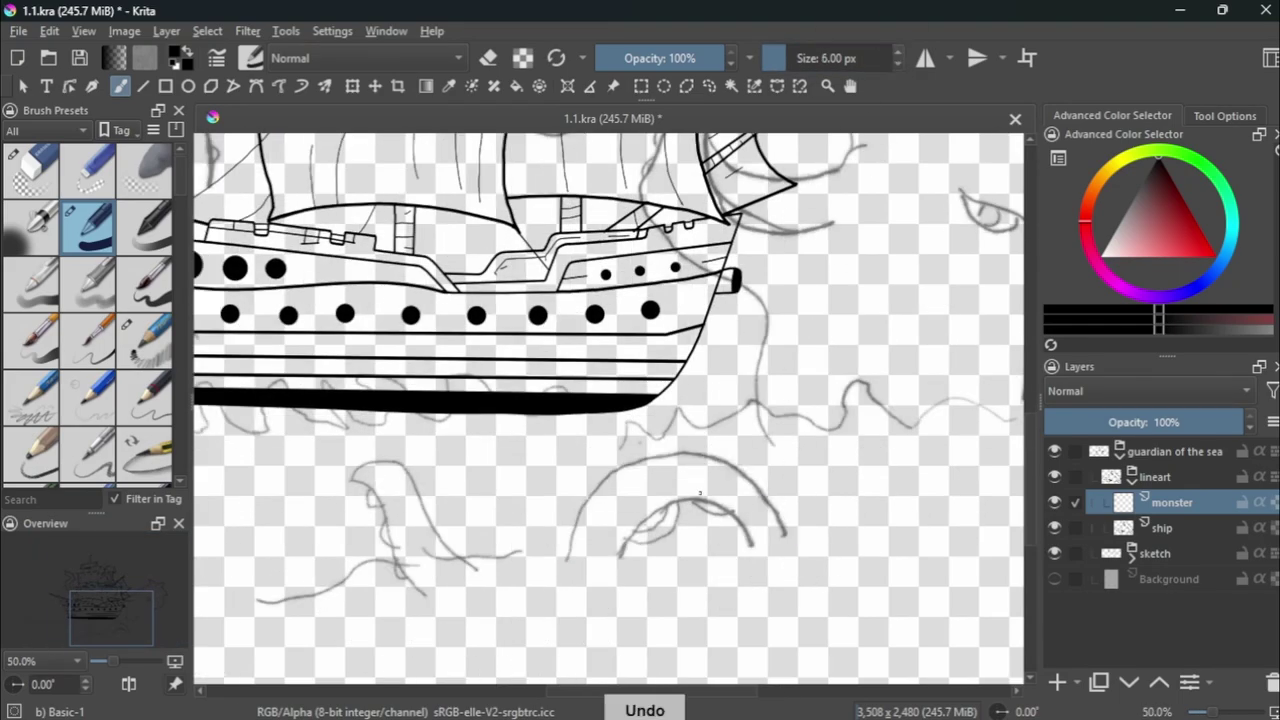
drag(563, 563, 806, 531)
drag(640, 526, 779, 527)
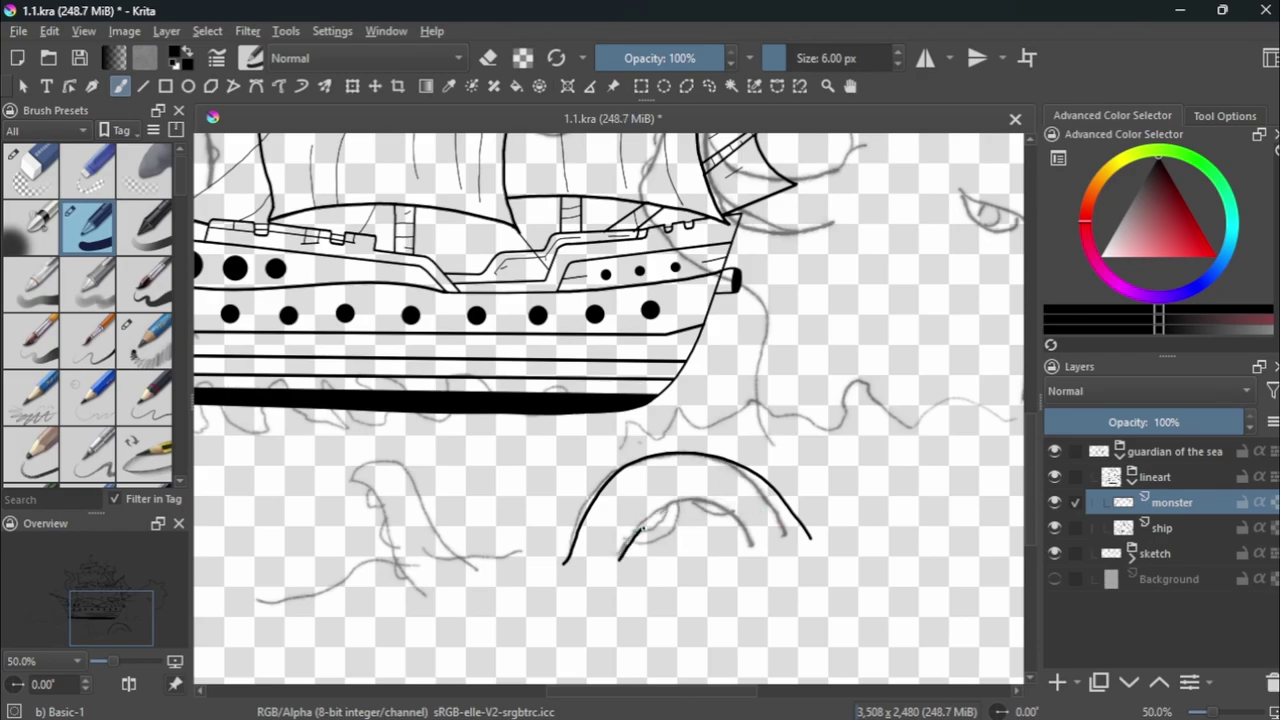
key(minus)
key(minus)
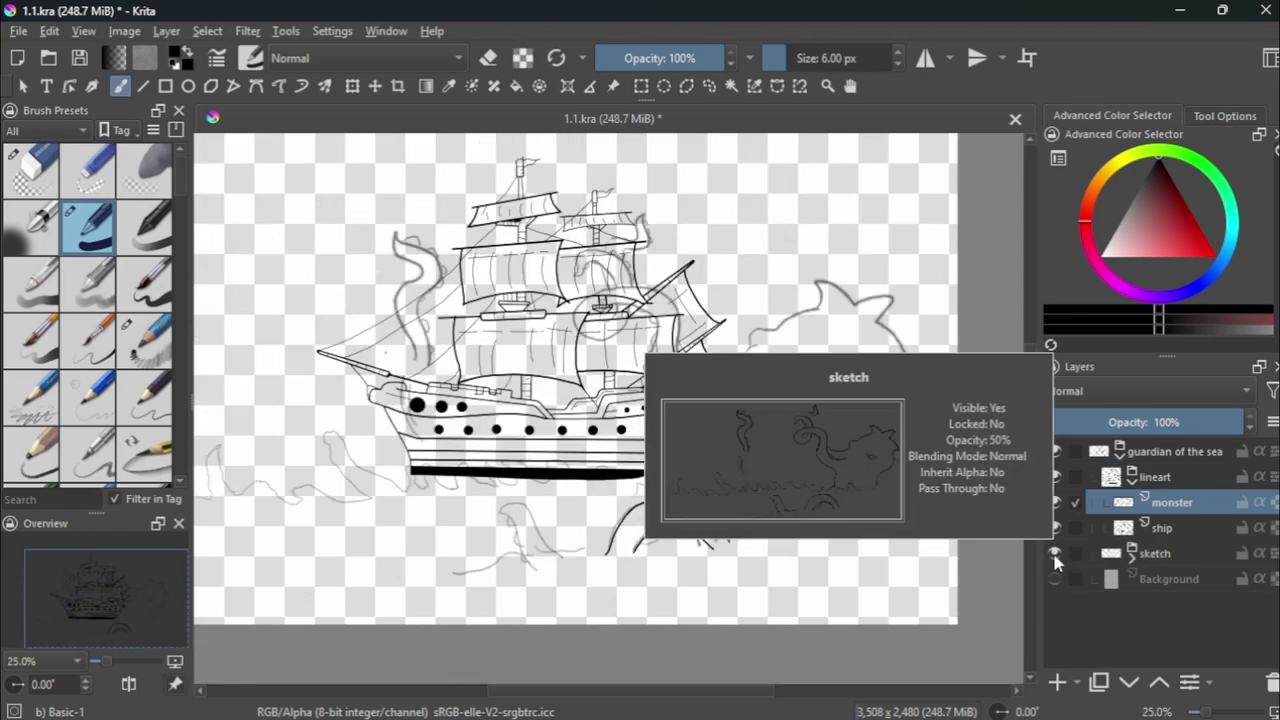
scroll(598, 587, up, 2)
Ink the left tentacle's curve, then hide the sketch layer to check the ink.
drag(571, 548, 470, 435)
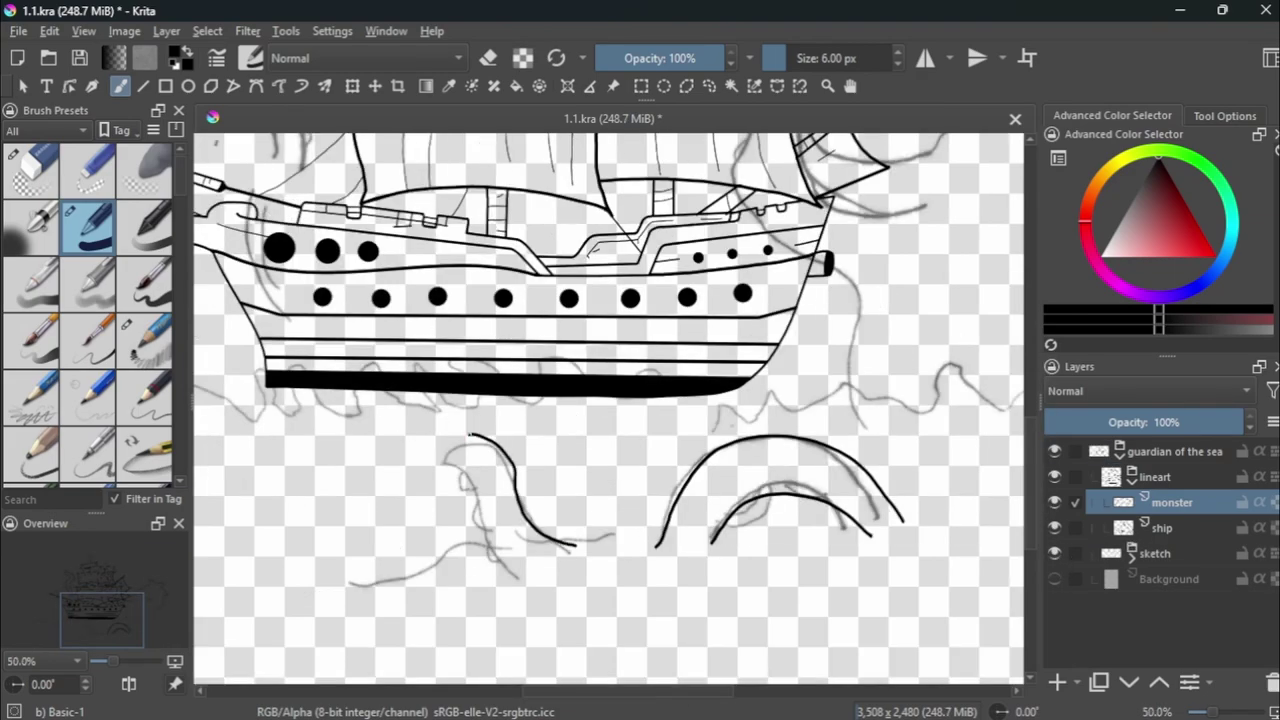
click(1055, 553)
key(1)
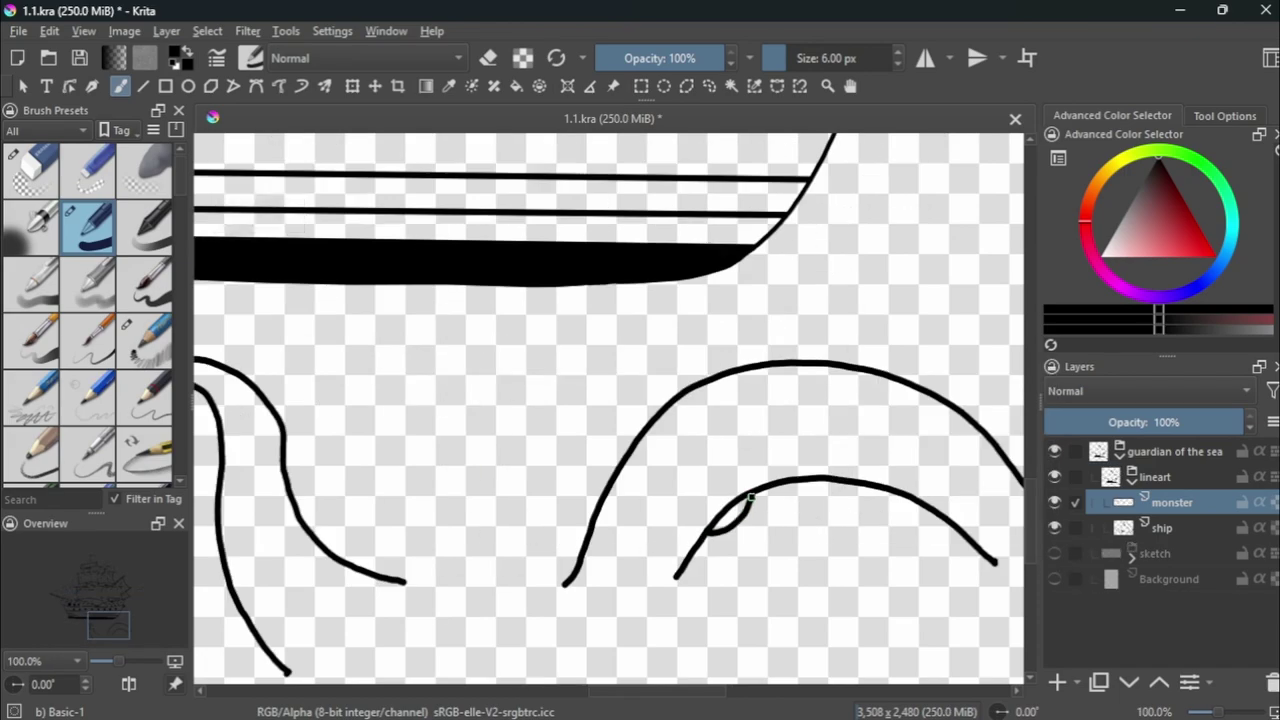
scroll(924, 483, down, 1)
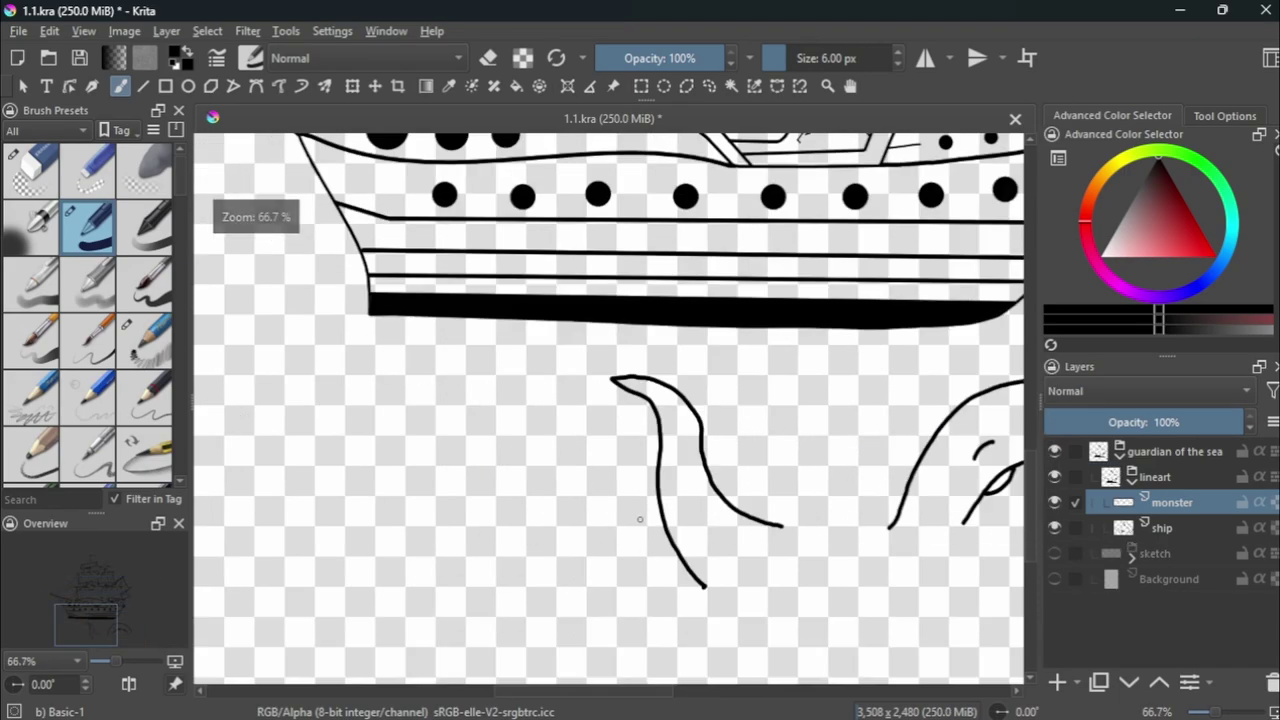
scroll(744, 560, up, 1)
Add a small curl to the tentacle, recentre the drawing and show the sketch again.
drag(728, 511, 779, 551)
scroll(654, 360, up, 1)
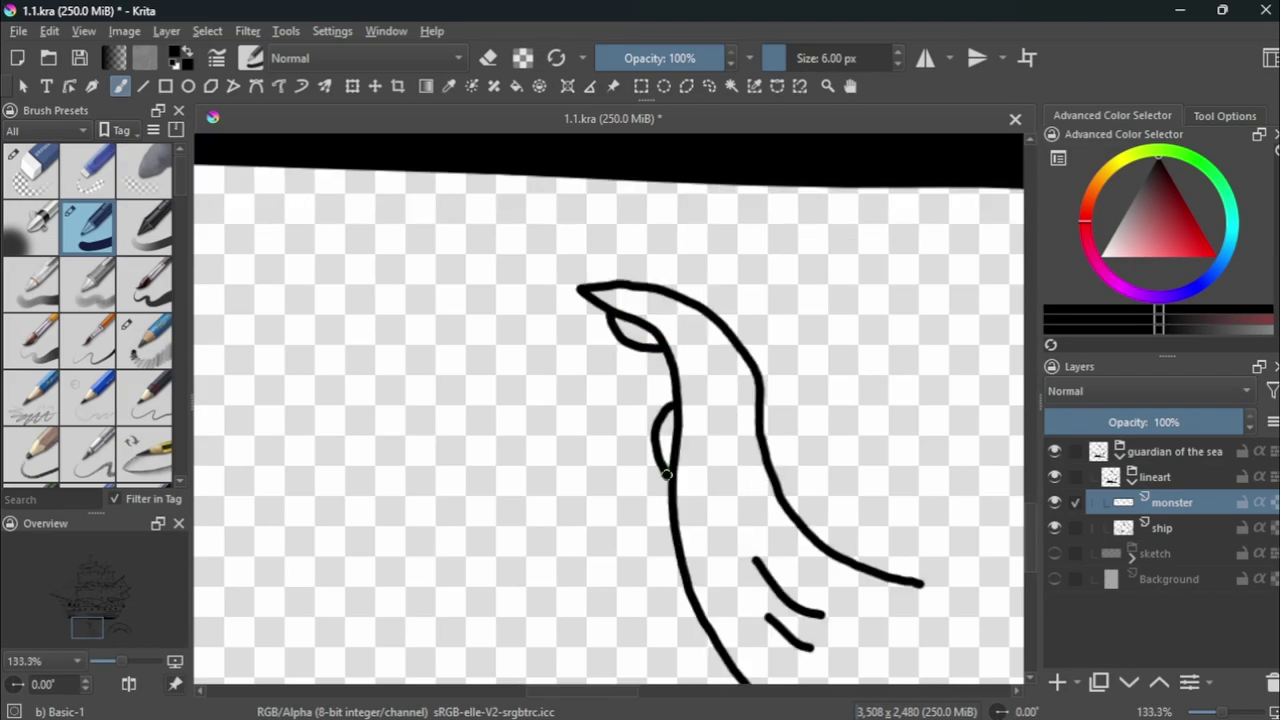
scroll(670, 495, down, 1)
scroll(670, 495, down, 2)
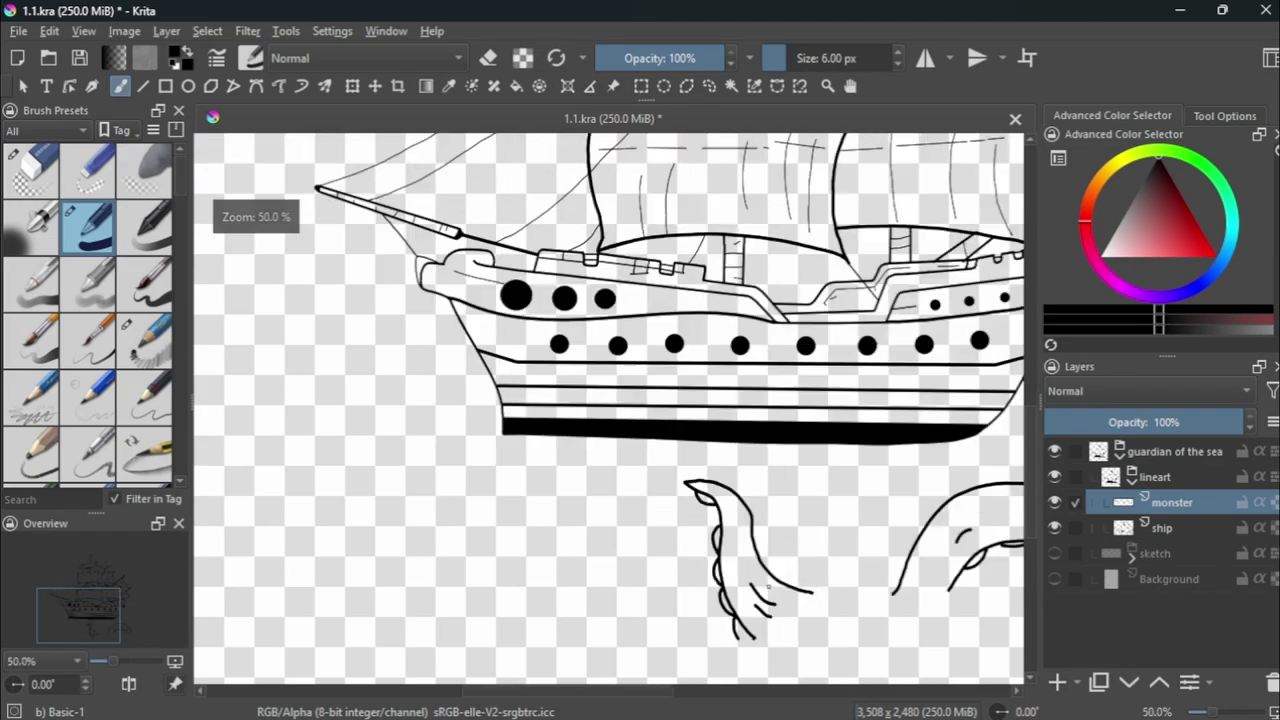
scroll(670, 495, down, 2)
drag(918, 518, 748, 553)
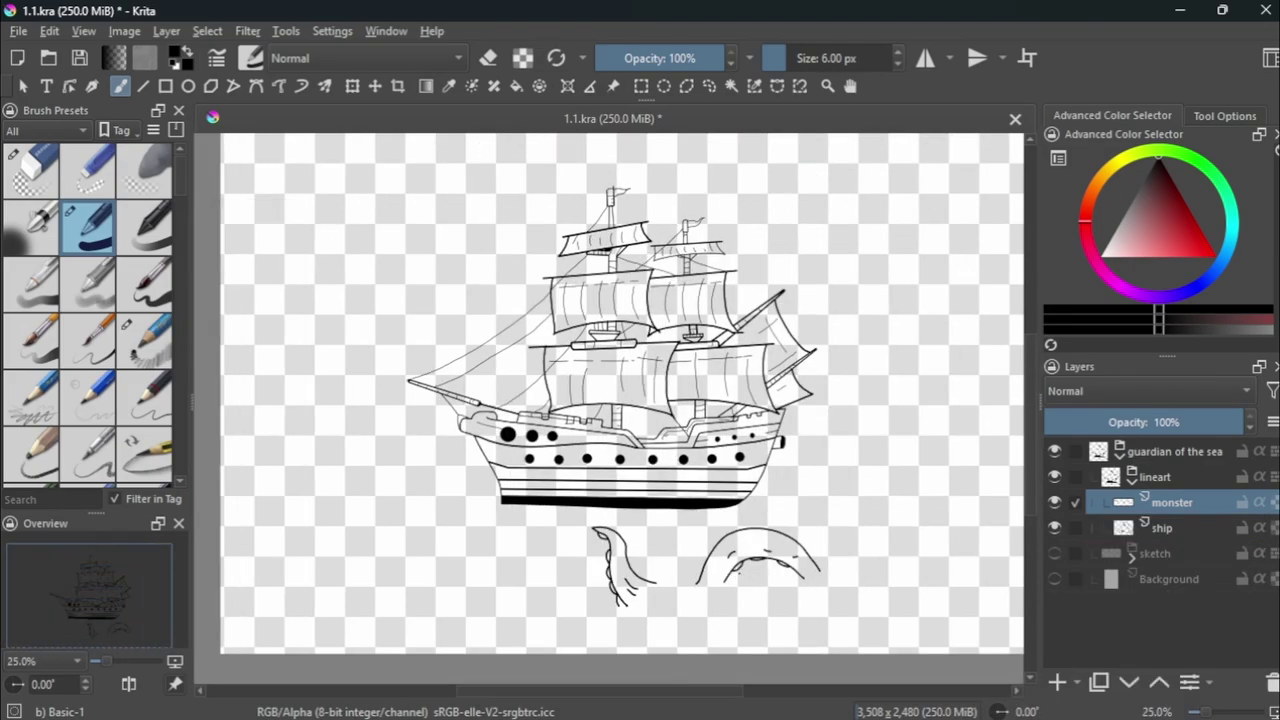
scroll(748, 553, up, 1)
click(1054, 553)
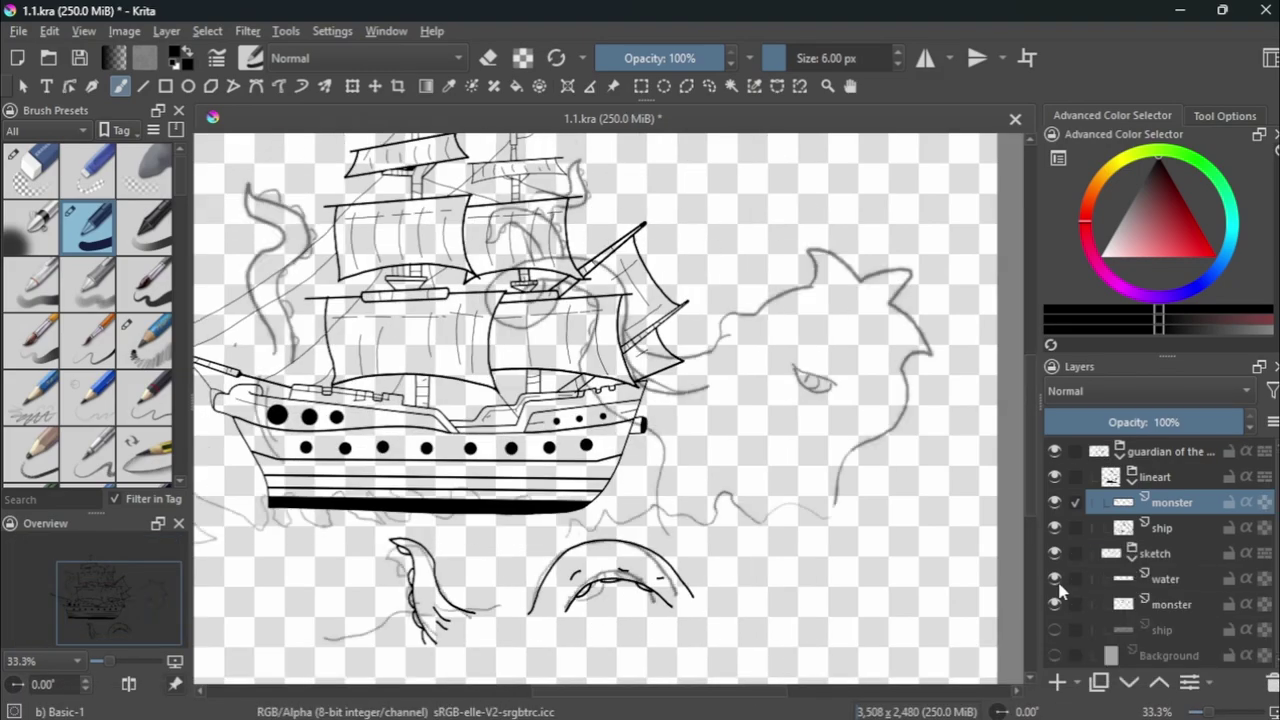
Undo two stray monster strokes and redraw a smoother curve along the outline.
scroll(981, 517, up, 2)
scroll(895, 506, down, 1)
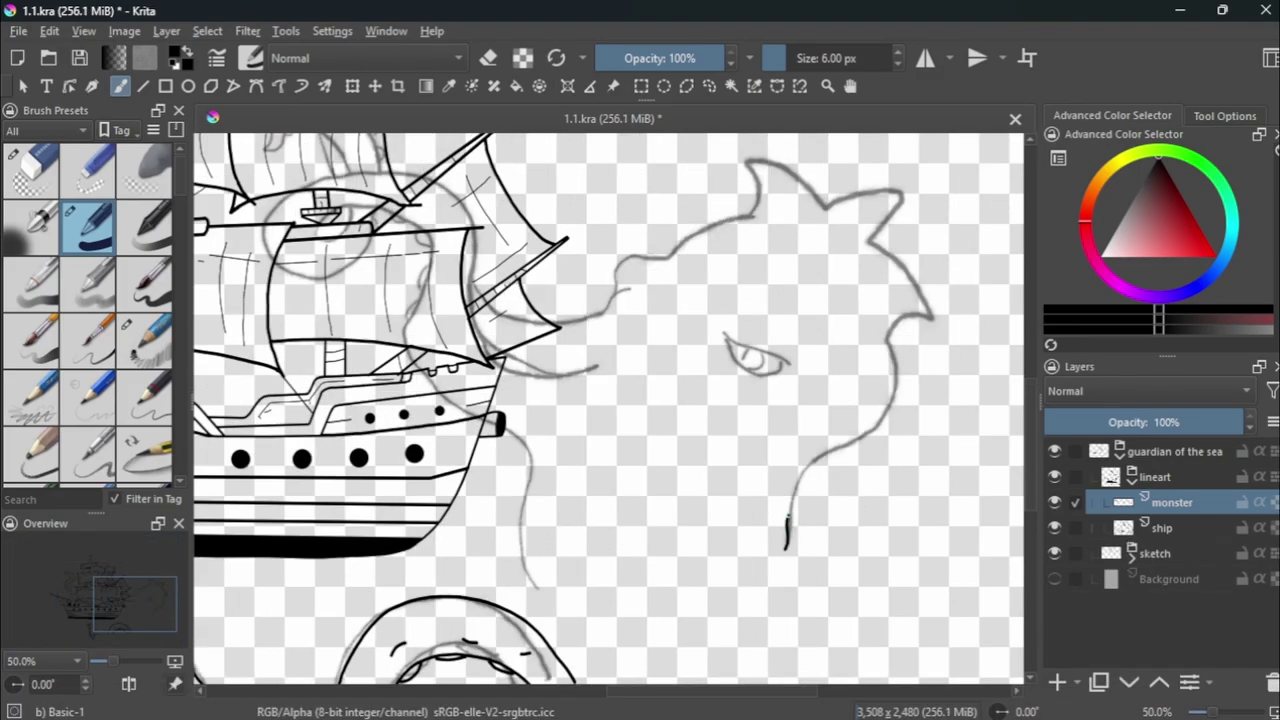
scroll(903, 425, down, 2)
scroll(787, 440, up, 3)
key(ctrl+z)
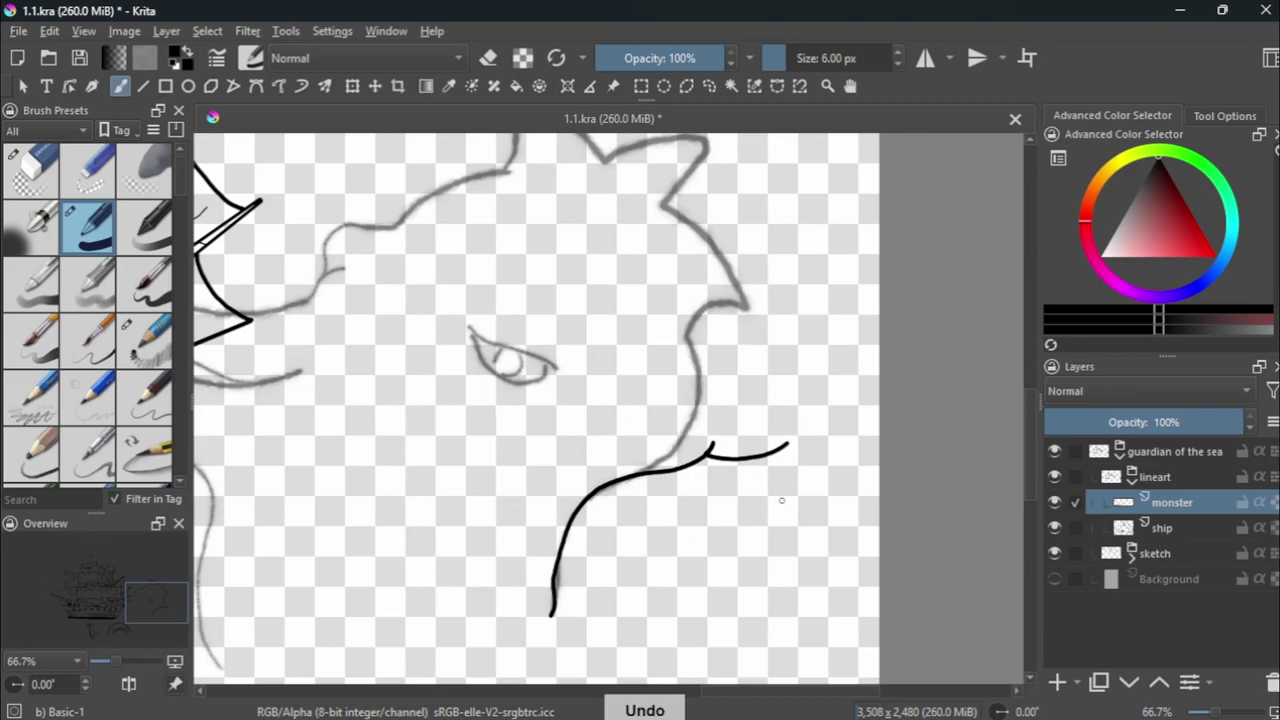
key(ctrl+z)
drag(552, 608, 686, 490)
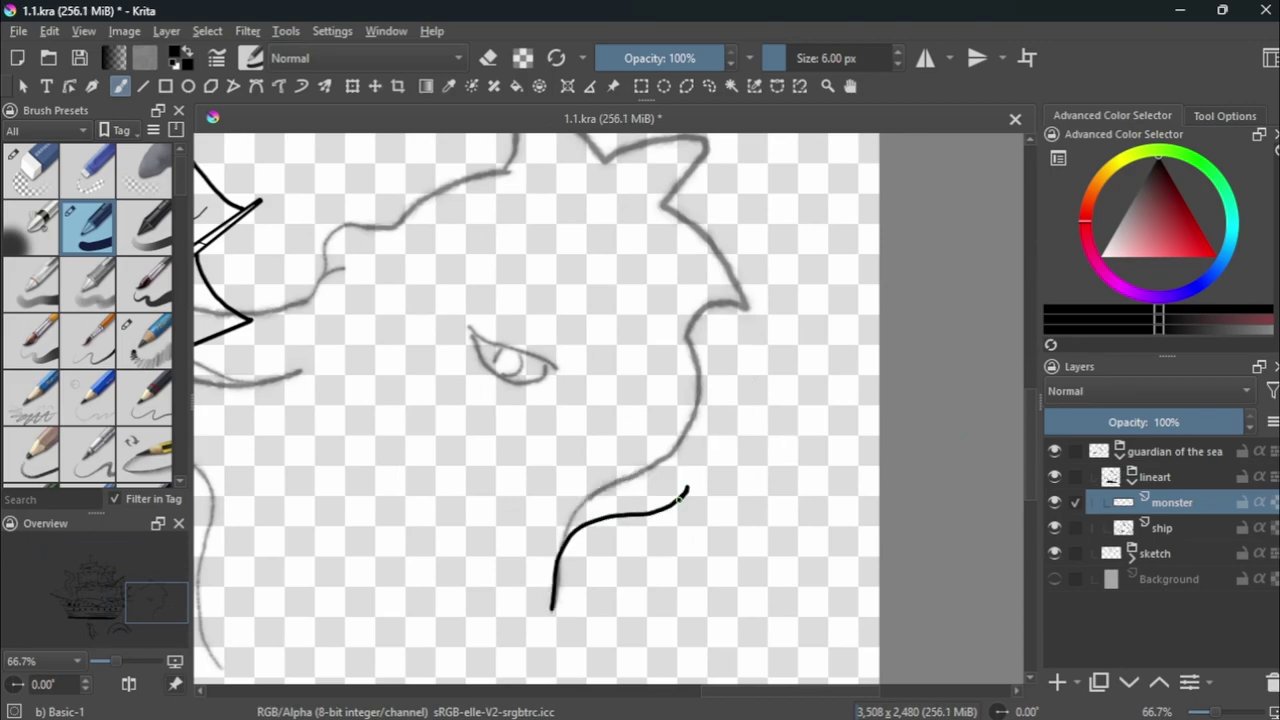
Ink the hooked lower curve of the head, checking it in a mirrored view.
drag(783, 280, 670, 145)
key(ctrl+z)
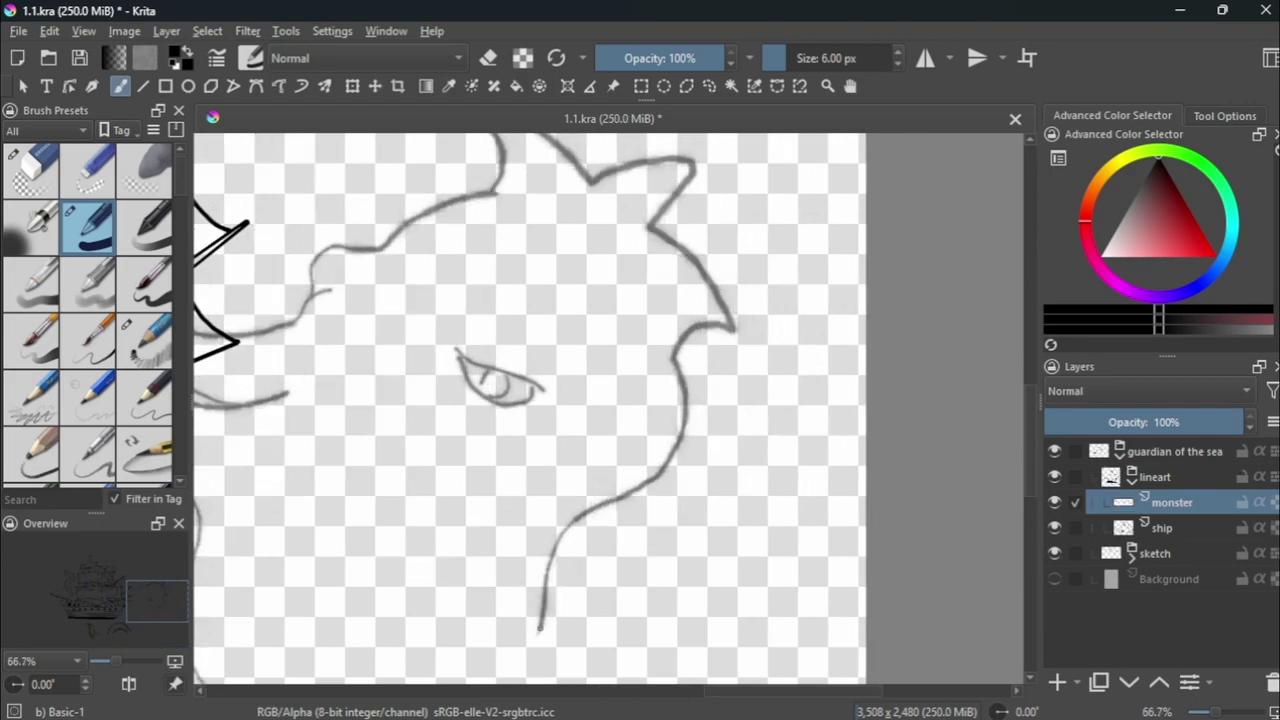
scroll(676, 355, up, 3)
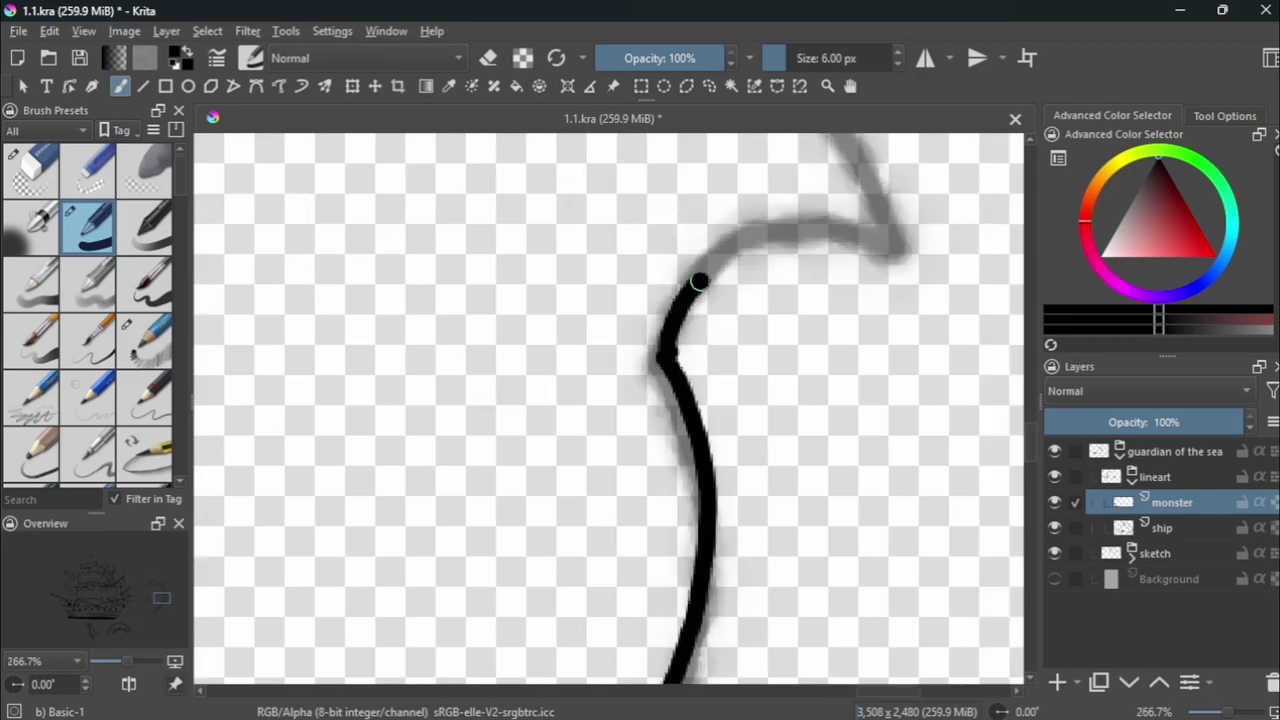
scroll(694, 277, down, 3)
drag(612, 498, 689, 491)
key(m)
key(ctrl+z)
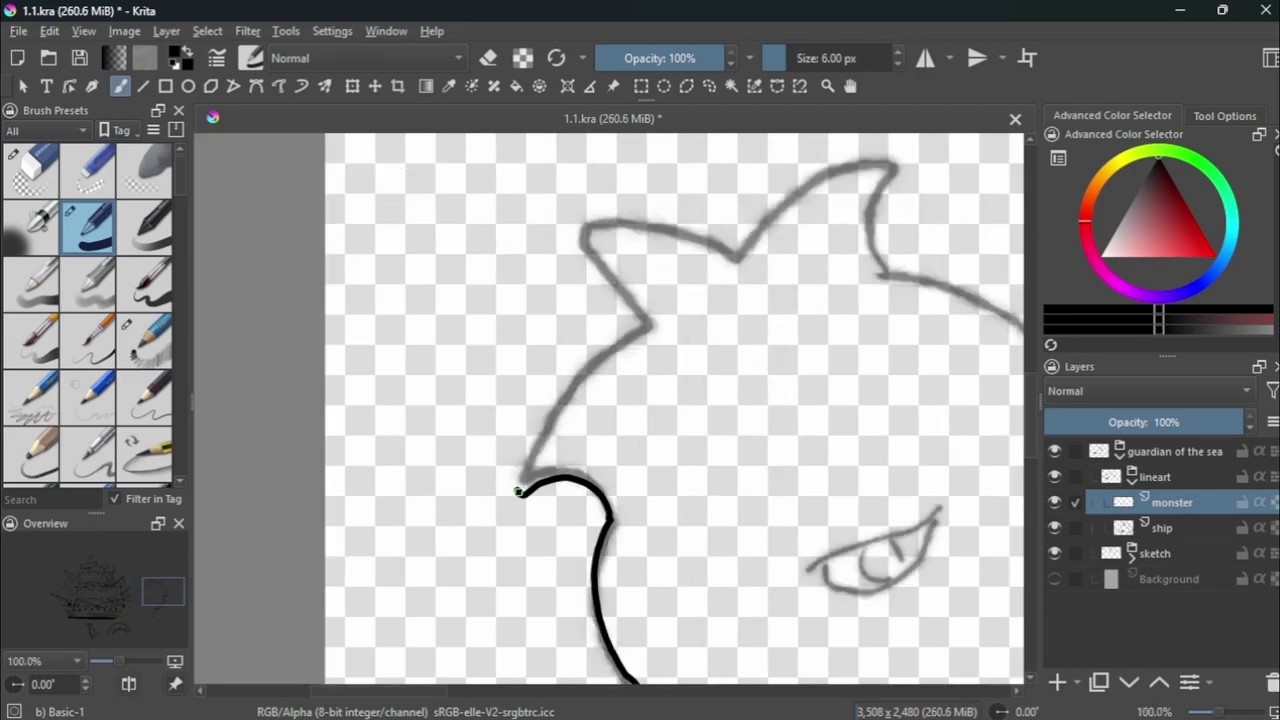
drag(517, 490, 622, 329)
Unmirror the view and ink the spiky crest line down over the hook.
scroll(571, 236, down, 2)
key(m)
scroll(640, 400, up, 2)
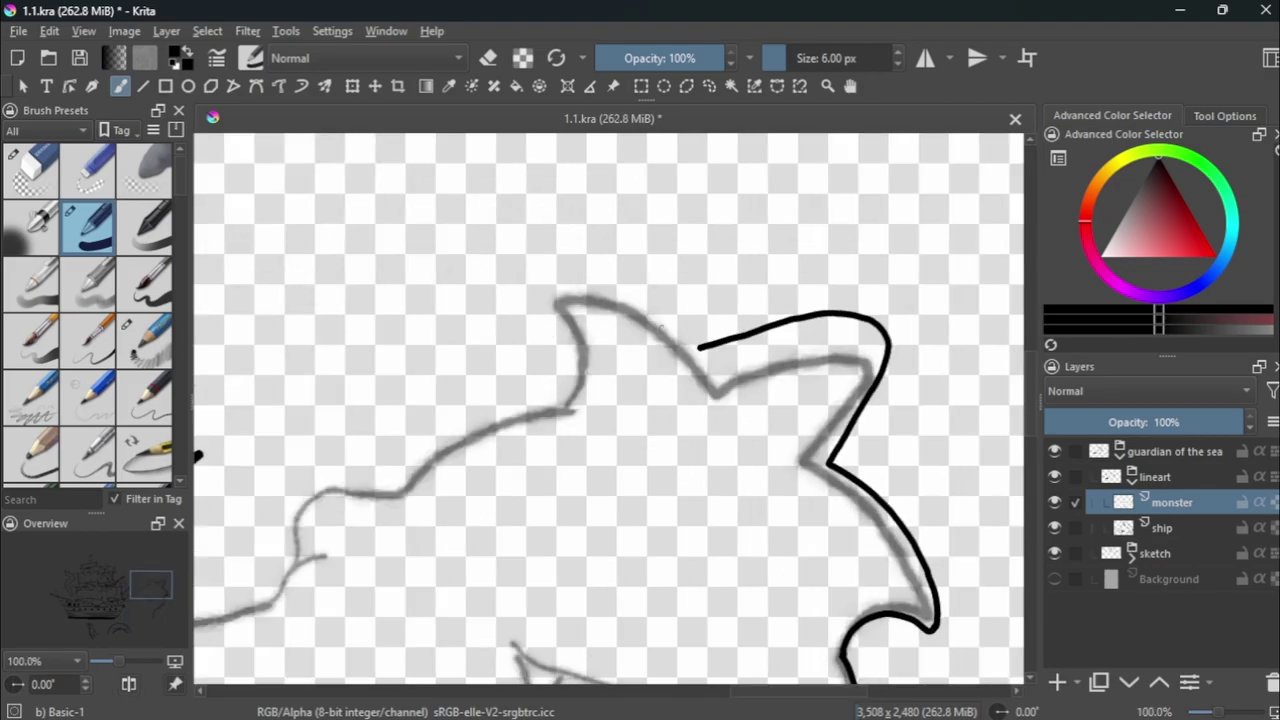
drag(700, 347, 608, 258)
key(ctrl+z)
mouse_move(700, 345)
mouse_down()
mouse_move(576, 410)
mouse_move(555, 390)
mouse_up()
Continue the head outline down-left along the sketch.
scroll(575, 300, down, 1)
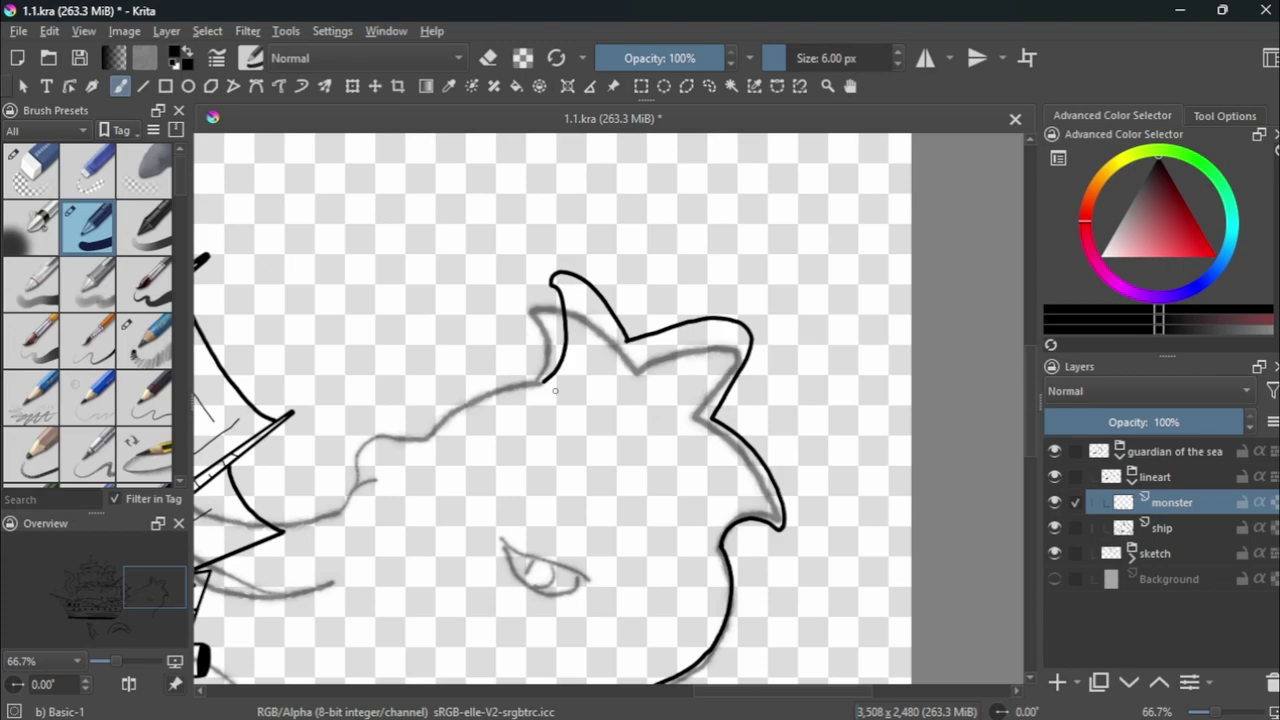
scroll(555, 390, up, 2)
drag(555, 343, 357, 414)
scroll(357, 414, up, 1)
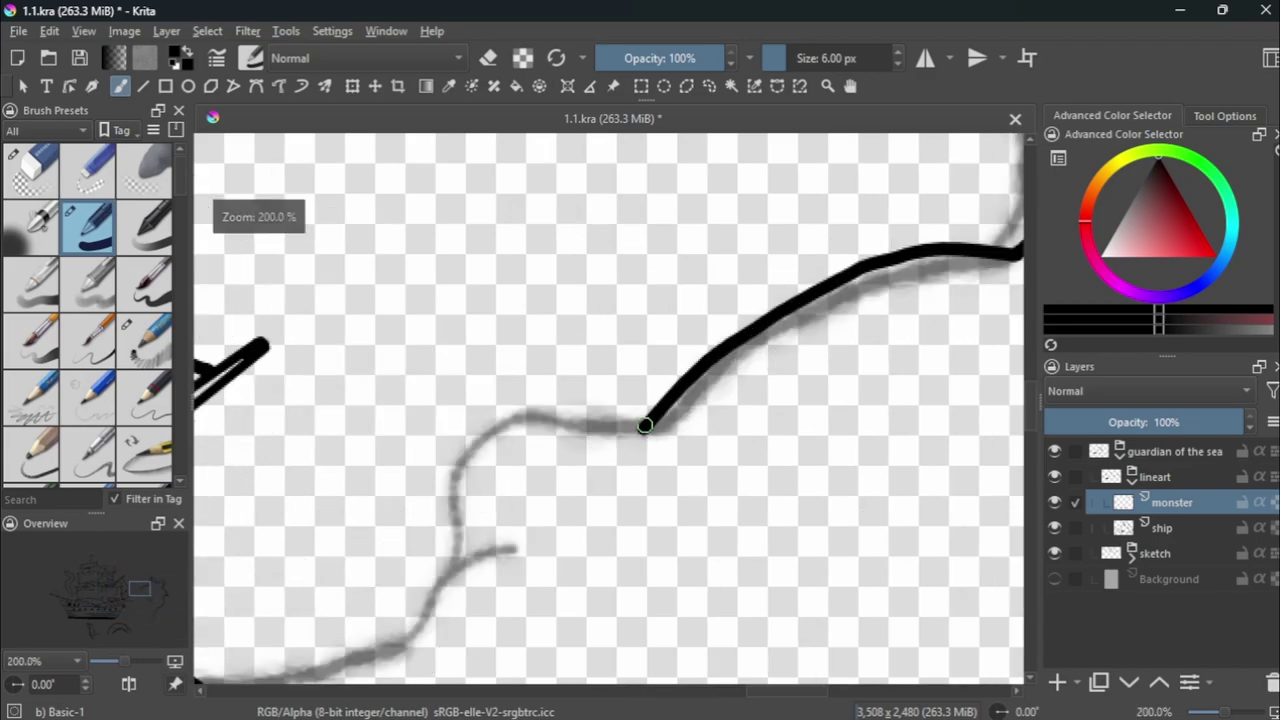
drag(650, 428, 412, 633)
drag(452, 575, 520, 543)
scroll(520, 543, down, 2)
scroll(520, 543, down, 1)
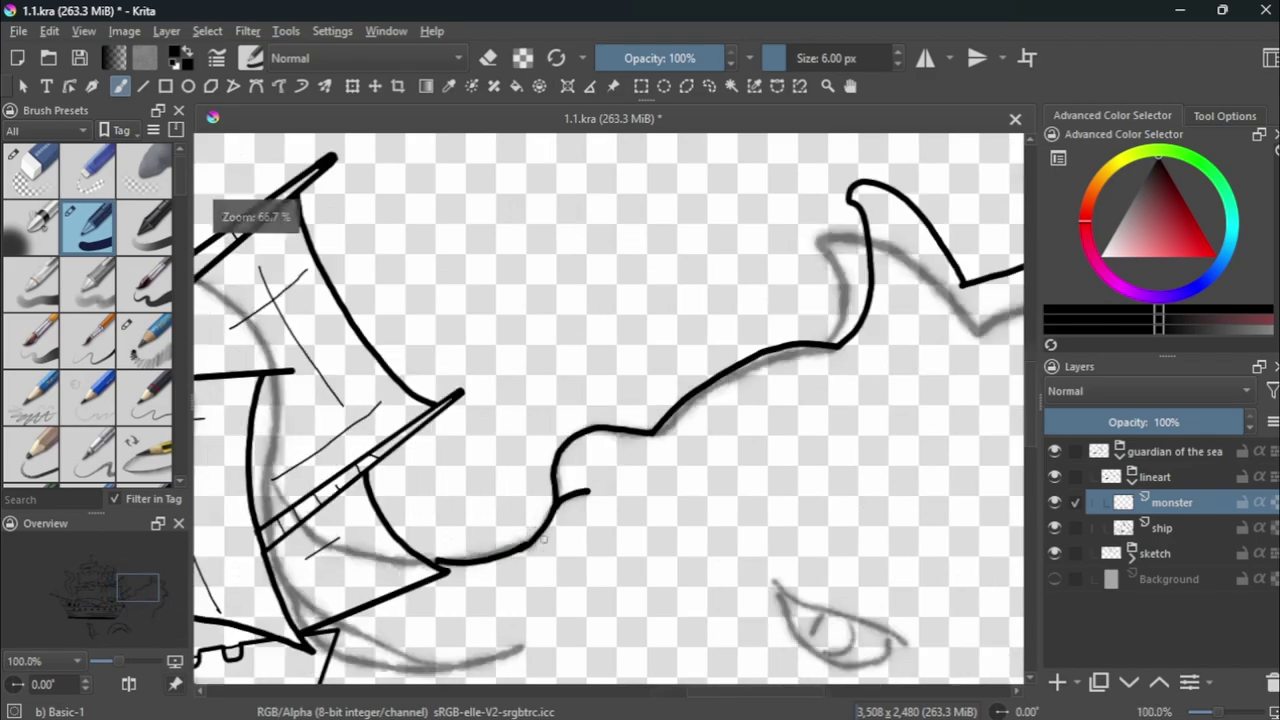
scroll(520, 543, down, 1)
scroll(600, 400, down, 1)
With the sketch hidden, erase part of the head line and redraw the hook and top arc.
click(1055, 553)
click(31, 170)
scroll(708, 466, up, 3)
drag(707, 580, 708, 466)
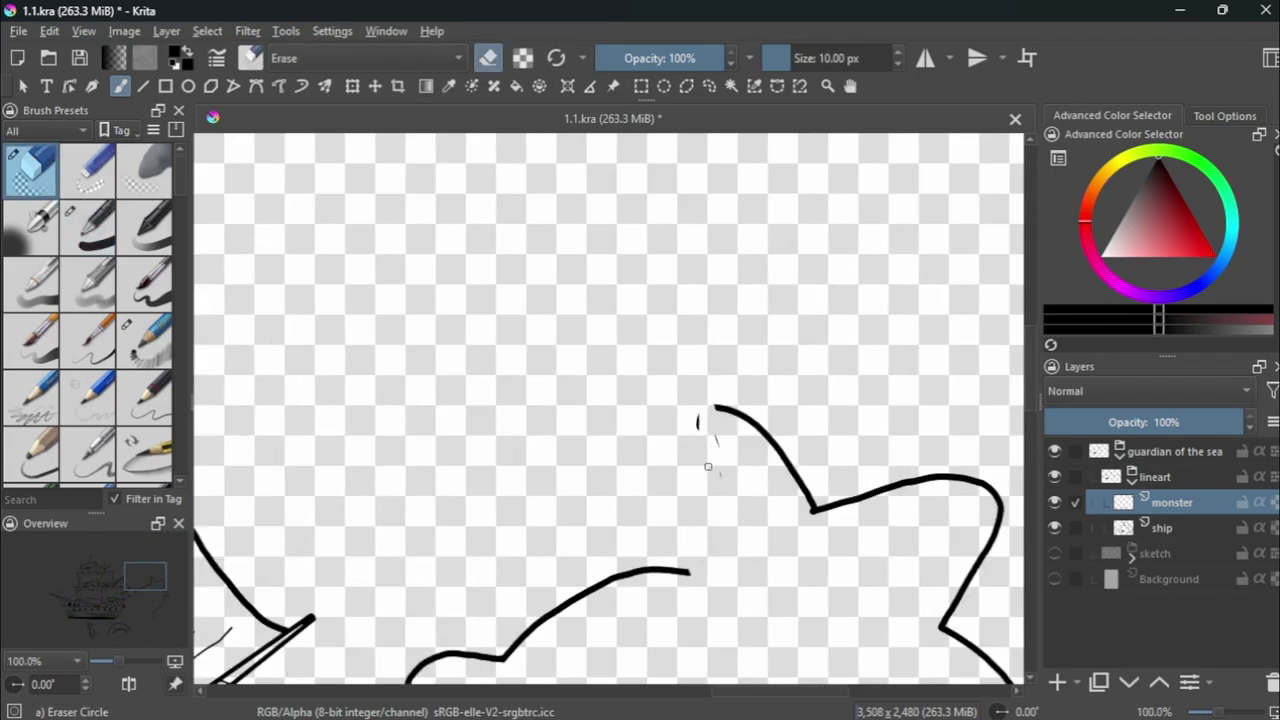
key(e)
drag(690, 574, 745, 460)
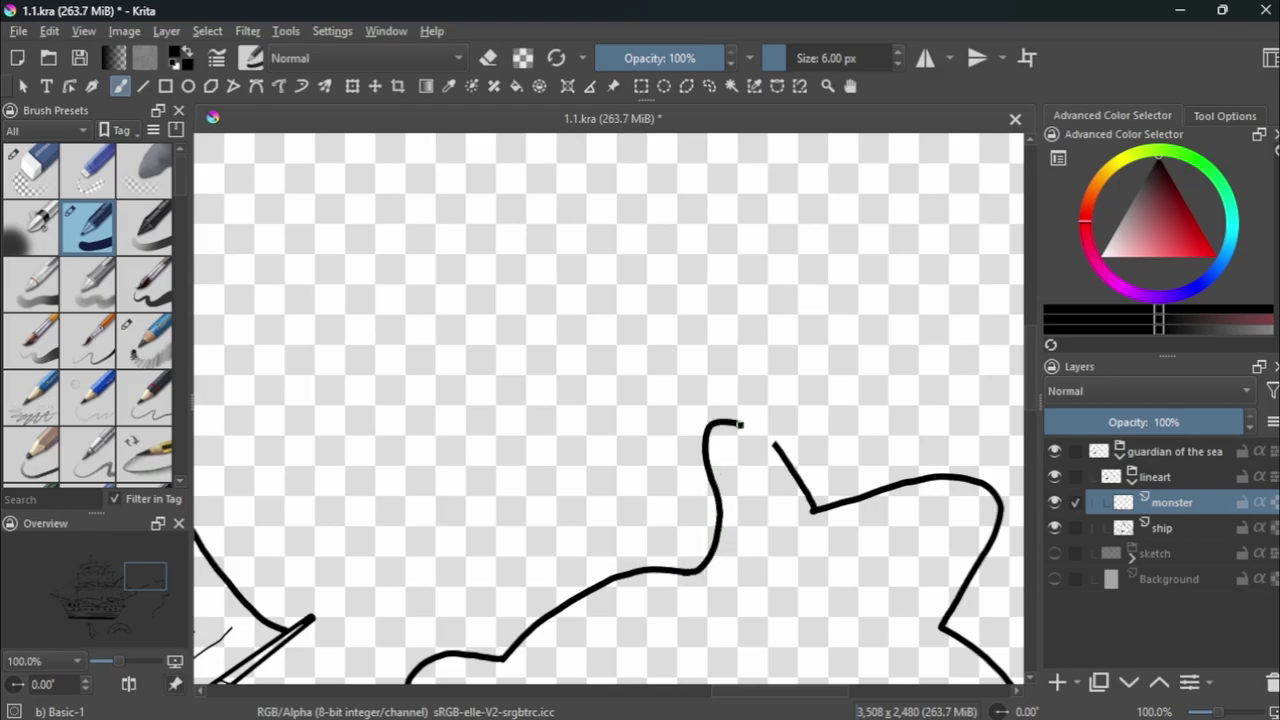
scroll(738, 393, up, 3)
mouse_move(738, 393)
mouse_down()
mouse_move(474, 314)
mouse_move(757, 386)
mouse_up()
key(e)
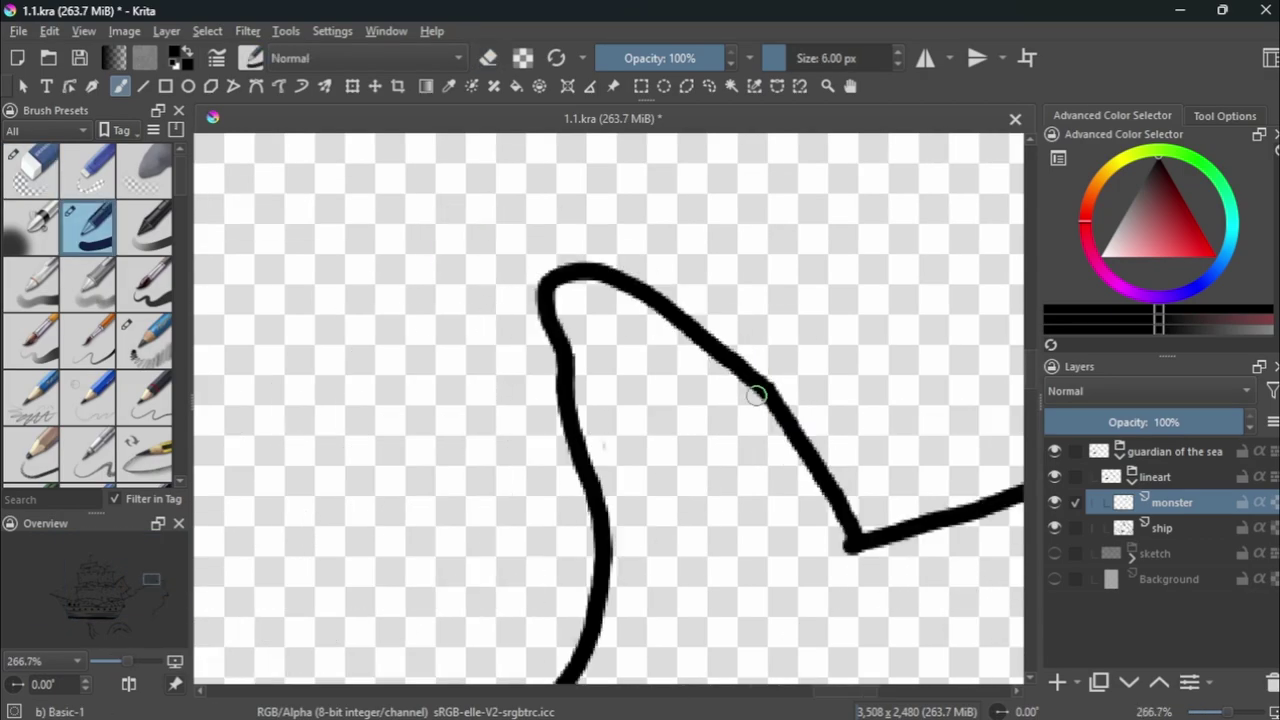
Erase the curl at the crest top and replace it with a short vertical line.
scroll(621, 359, up, 2)
scroll(621, 359, down, 5)
key(e)
scroll(715, 450, down, 5)
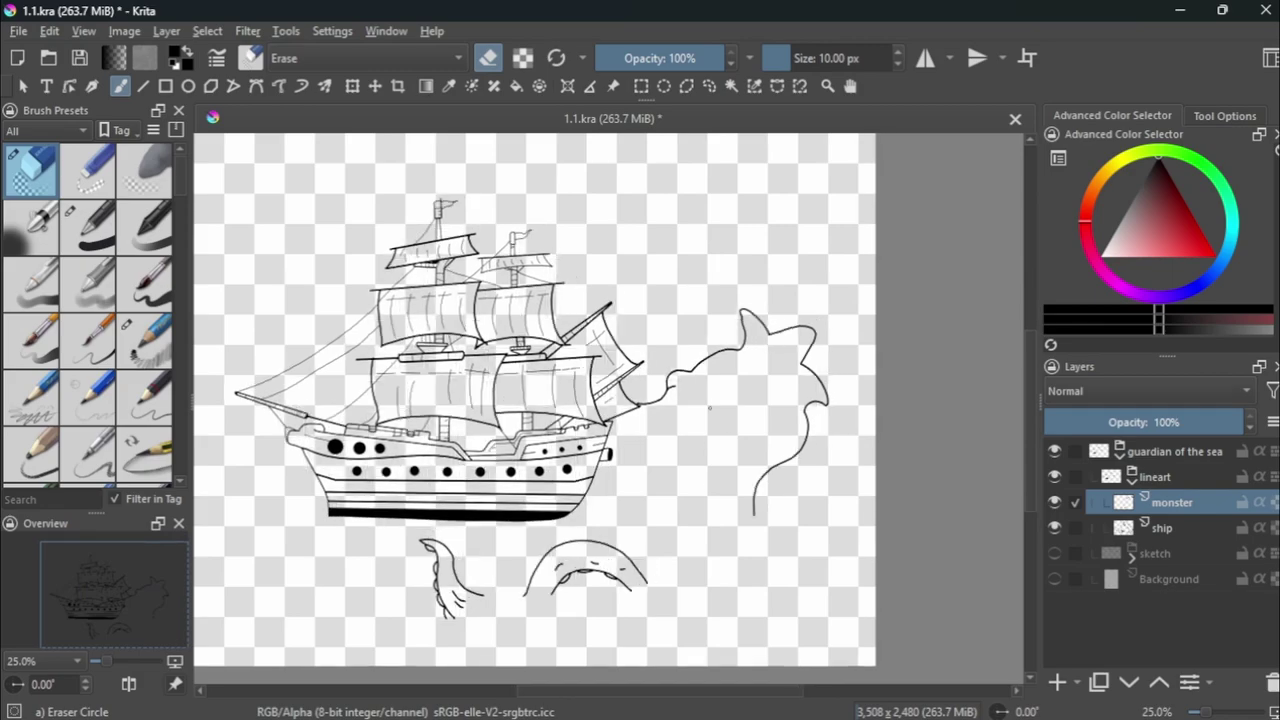
key(e)
scroll(770, 320, up, 4)
key(e)
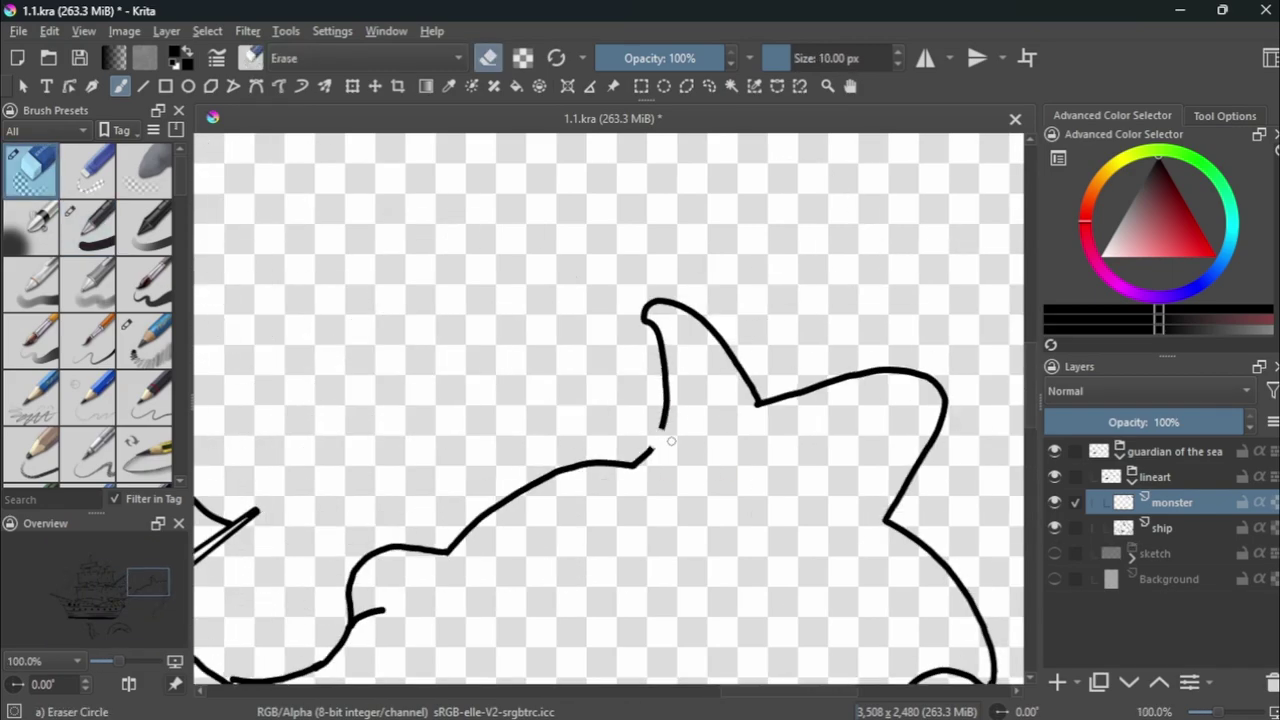
key(m)
drag(553, 373, 520, 310)
scroll(571, 431, down, 1)
key(e)
drag(565, 452, 566, 405)
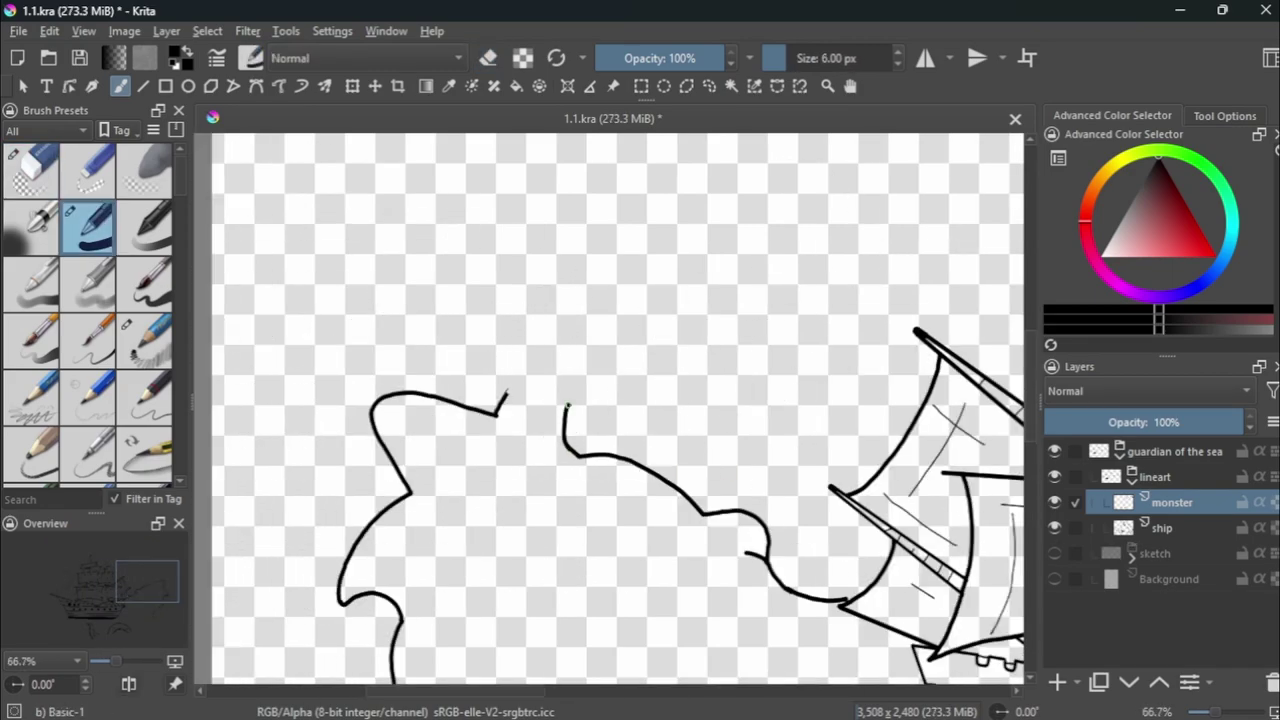
Pan across the ship and monster and show the sketch layer again.
key(e)
scroll(566, 374, up, 4)
scroll(566, 374, down, 4)
scroll(757, 418, down, 2)
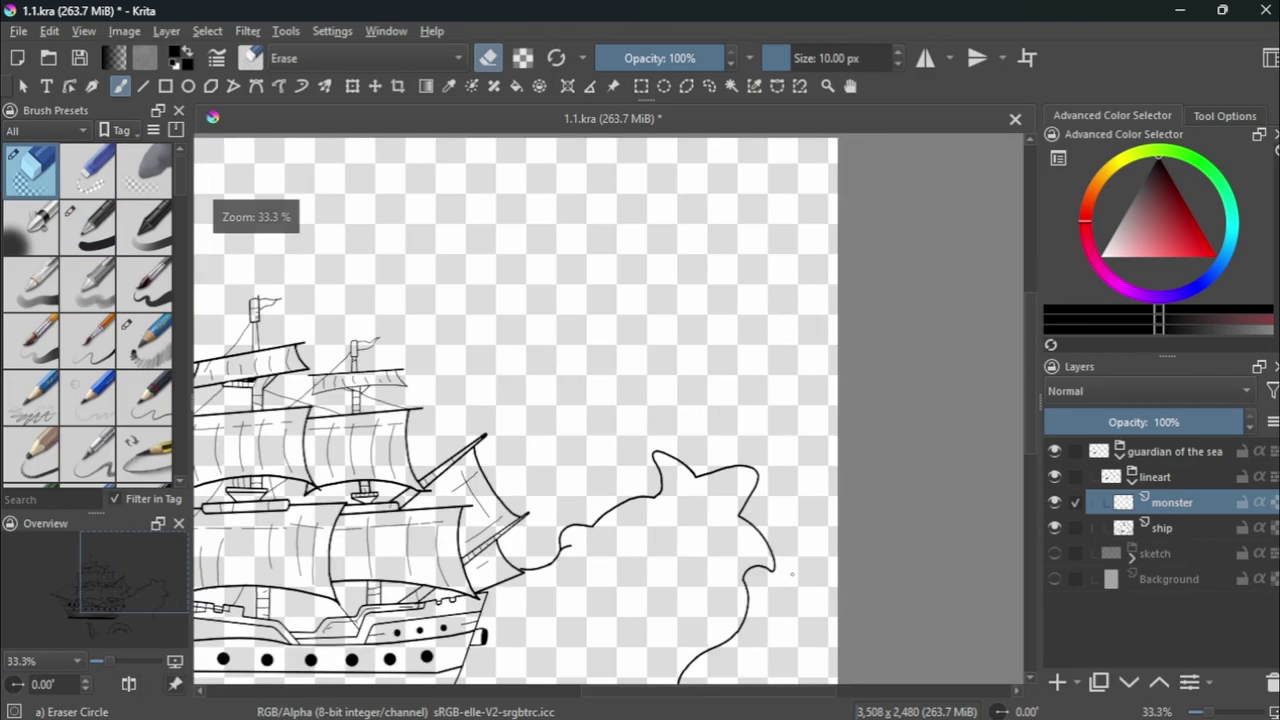
scroll(757, 418, down, 1)
drag(757, 418, 811, 438)
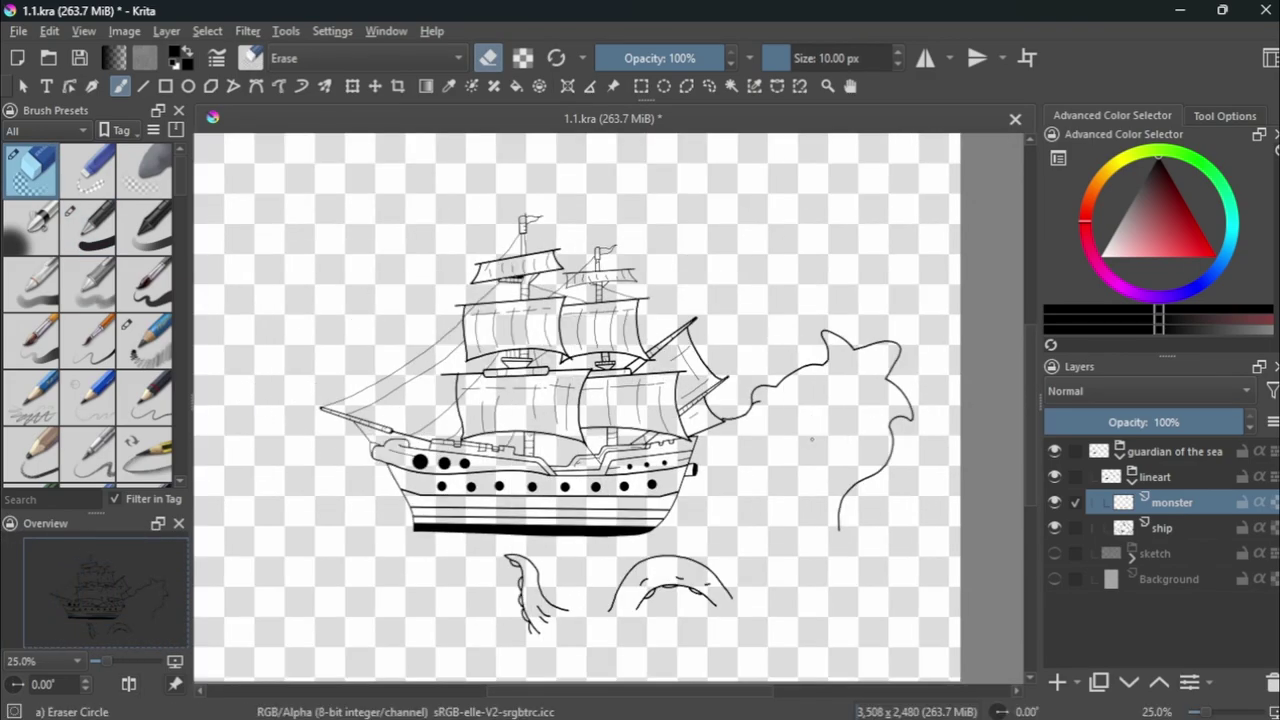
click(1054, 553)
scroll(700, 430, up, 4)
scroll(700, 430, up, 1)
Ink the monster's narrowed eye with upper and lower eyelids and iris arcs.
key(e)
drag(615, 364, 850, 495)
key(ctrl+z)
key(ctrl+z)
scroll(680, 430, up, 1)
drag(578, 337, 850, 490)
mouse_move(590, 370)
mouse_down()
mouse_move(661, 485)
mouse_move(816, 495)
mouse_up()
scroll(760, 400, down, 3)
scroll(760, 400, up, 4)
scroll(760, 400, up, 2)
drag(607, 440, 520, 520)
drag(705, 465, 611, 590)
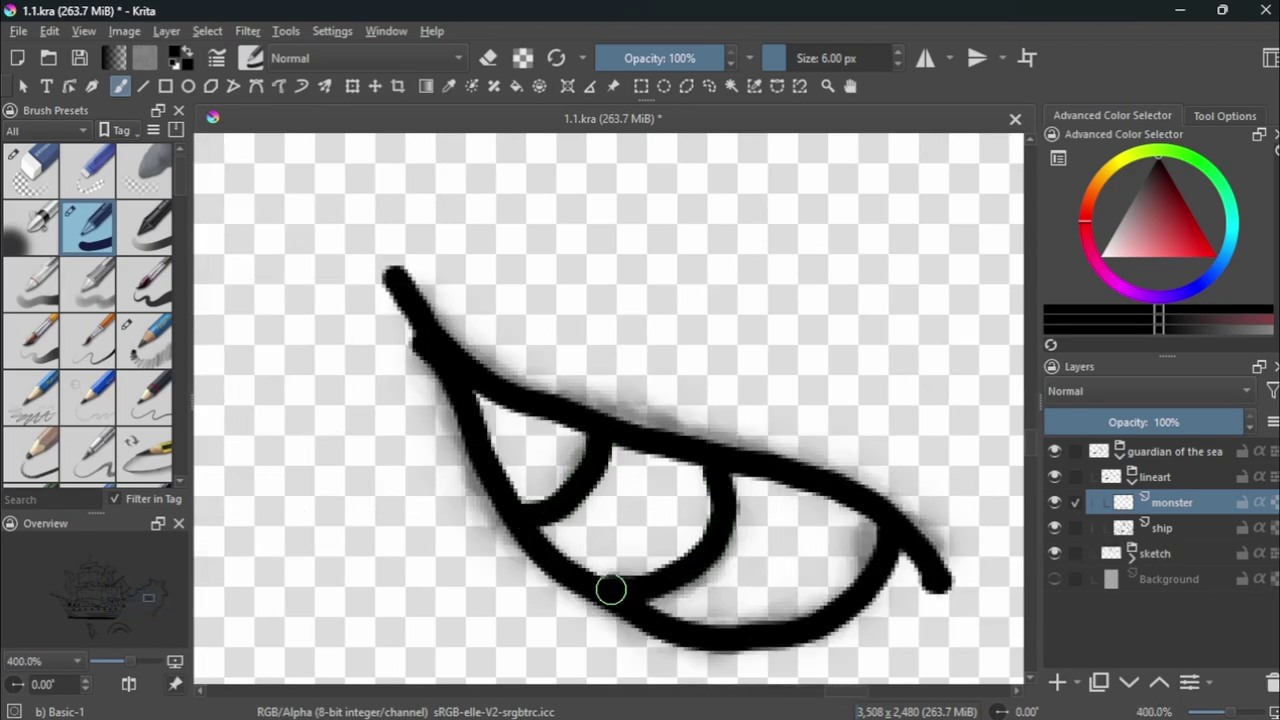
scroll(611, 590, down, 8)
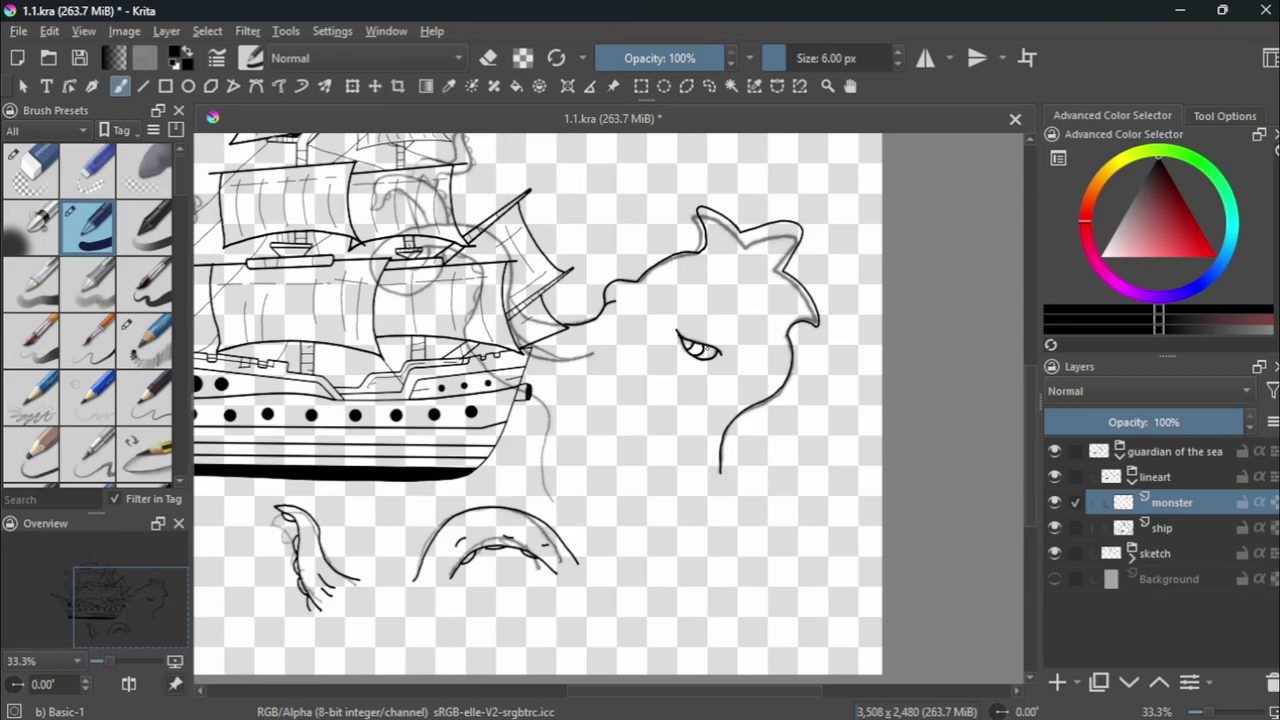
Show the white background and extend the monster's neck line toward the ship.
click(1054, 578)
key(minus)
click(1054, 553)
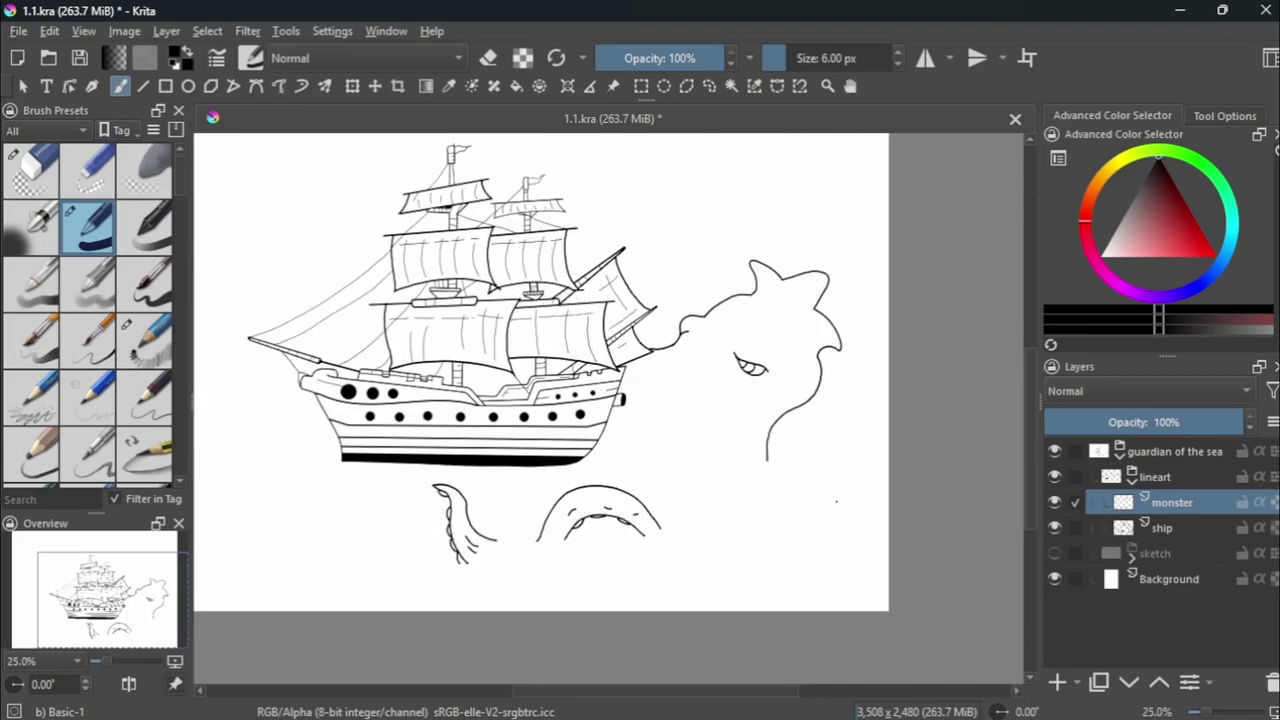
click(1054, 553)
scroll(645, 360, up, 5)
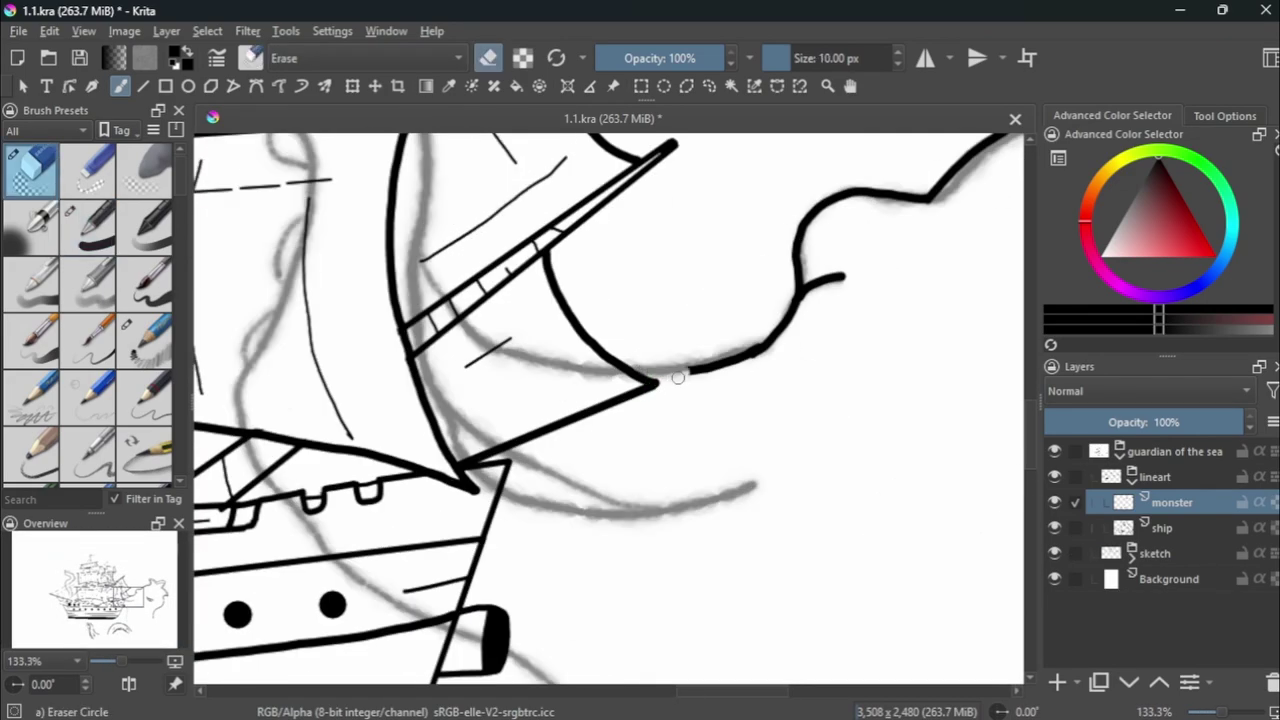
drag(700, 367, 570, 372)
Draw the curved neck line from the ship rightward and undo the stray upper segment.
scroll(570, 372, down, 5)
scroll(640, 420, up, 3)
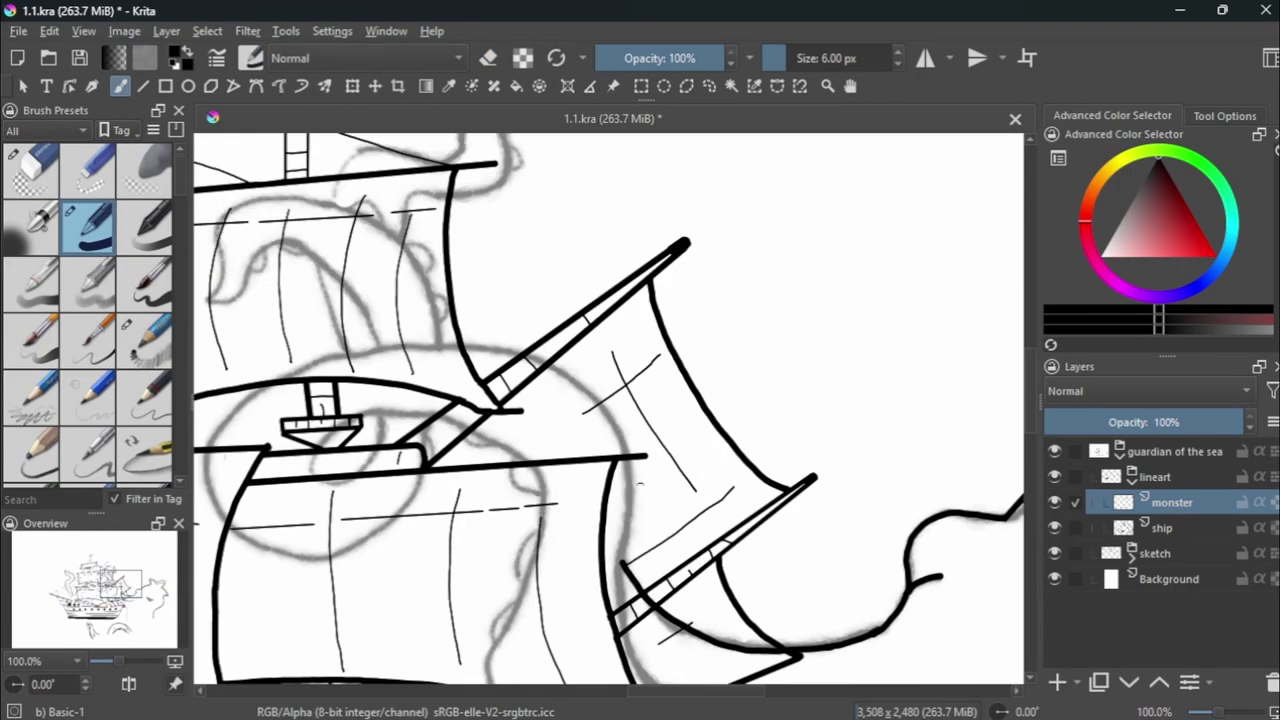
scroll(700, 470, down, 1)
drag(764, 470, 719, 481)
scroll(808, 367, up, 1)
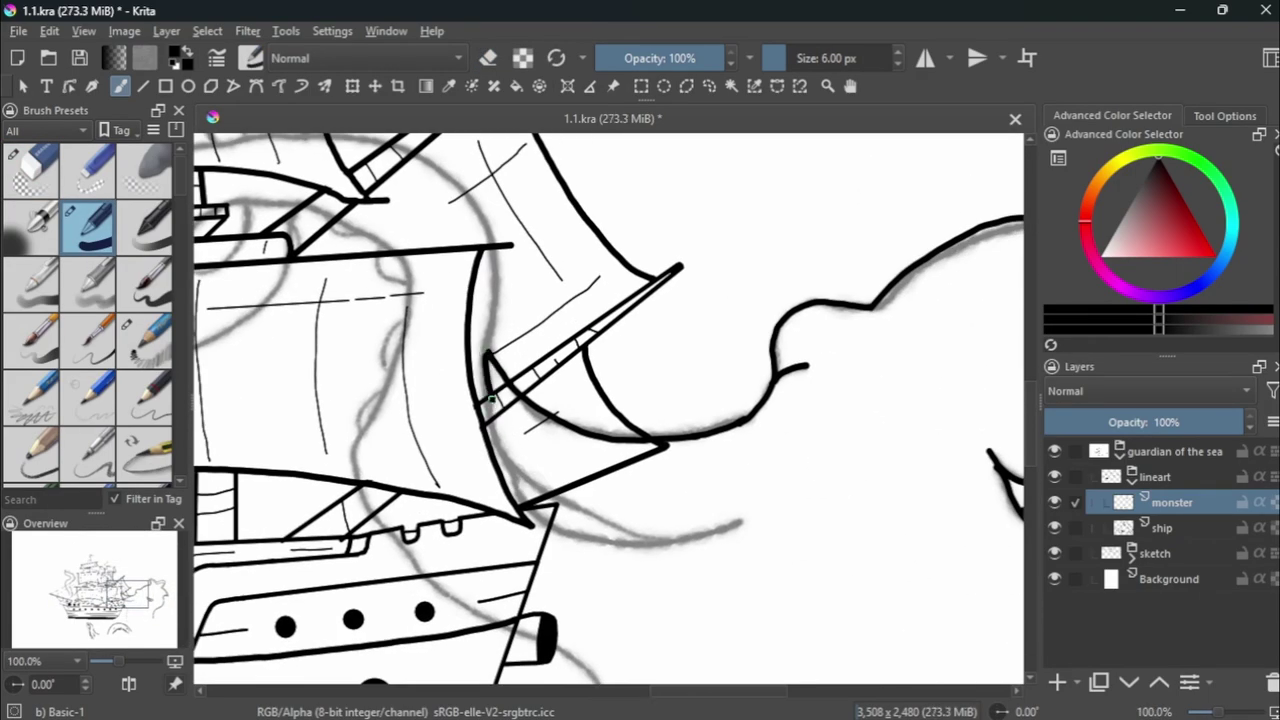
drag(490, 400, 745, 524)
key(e)
key(e)
scroll(645, 553, up, 2)
key(e)
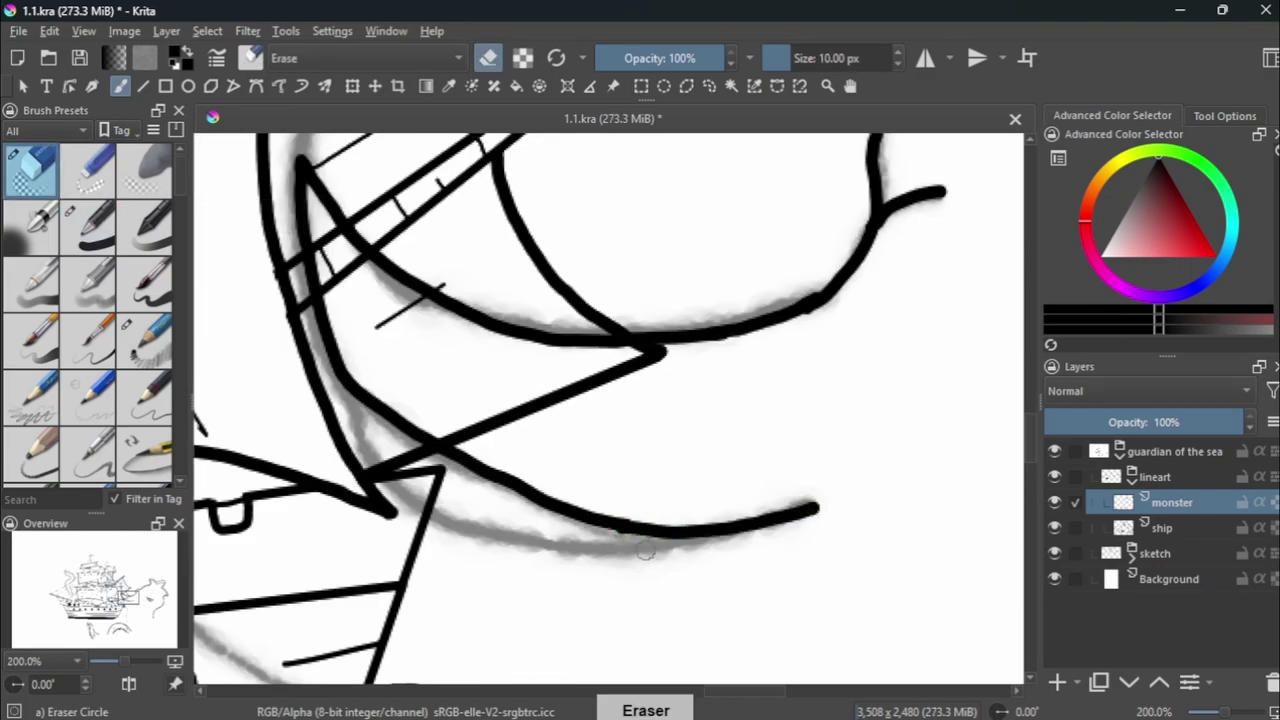
key(/)
key(ctrl+z)
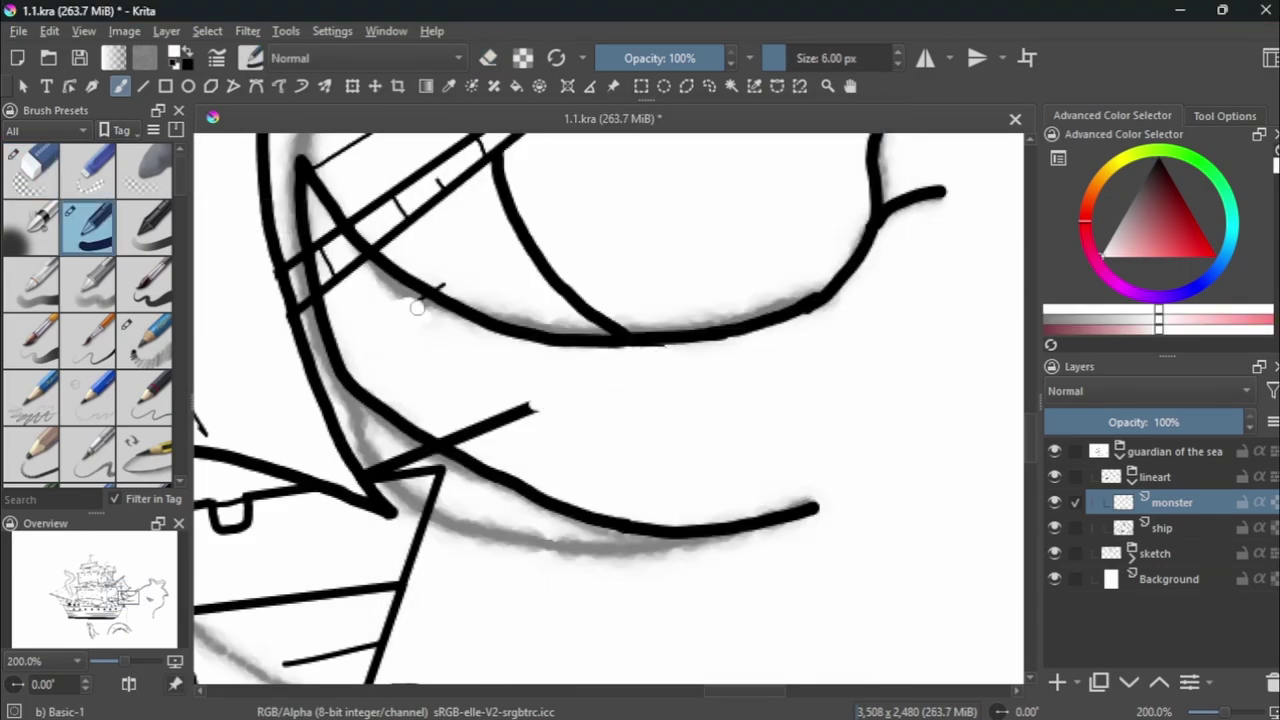
Hide the sketch layer and shrink the brush to 4 px for touch-ups.
click(1054, 553)
scroll(751, 594, up, 2)
scroll(541, 433, down, 3)
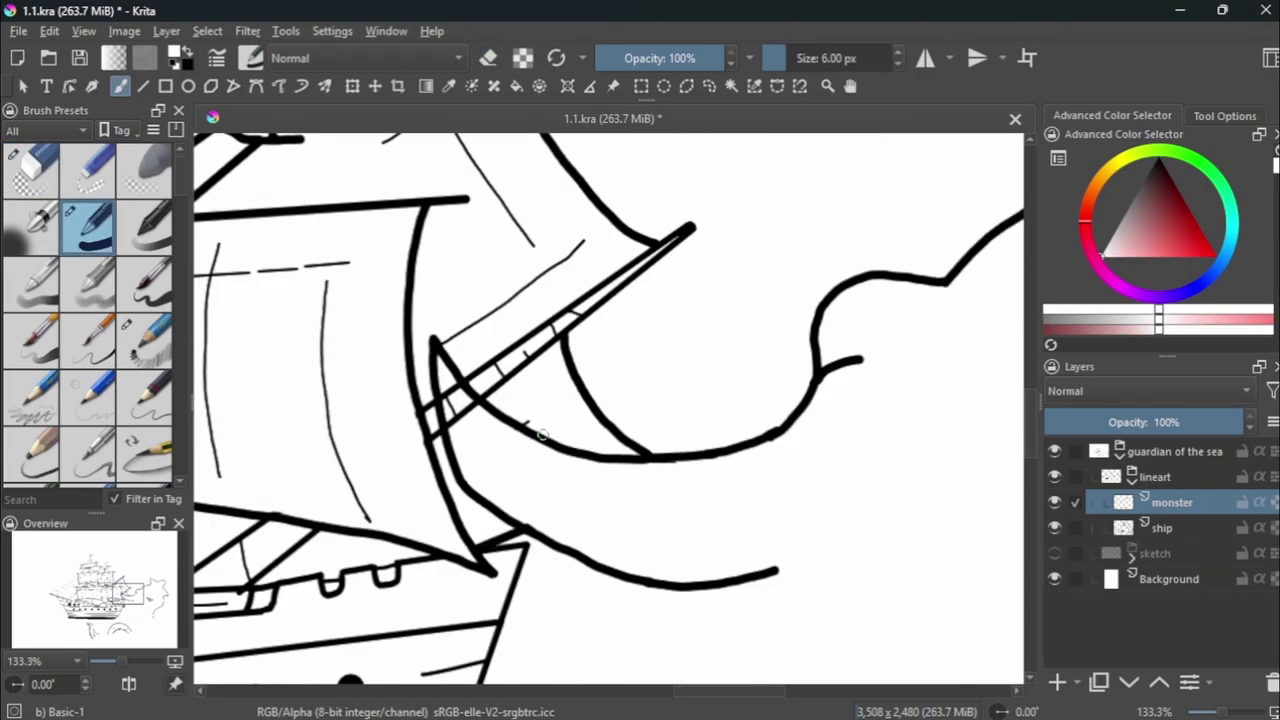
scroll(546, 420, up, 1)
scroll(530, 425, up, 1)
key(bracketleft)
scroll(510, 428, up, 2)
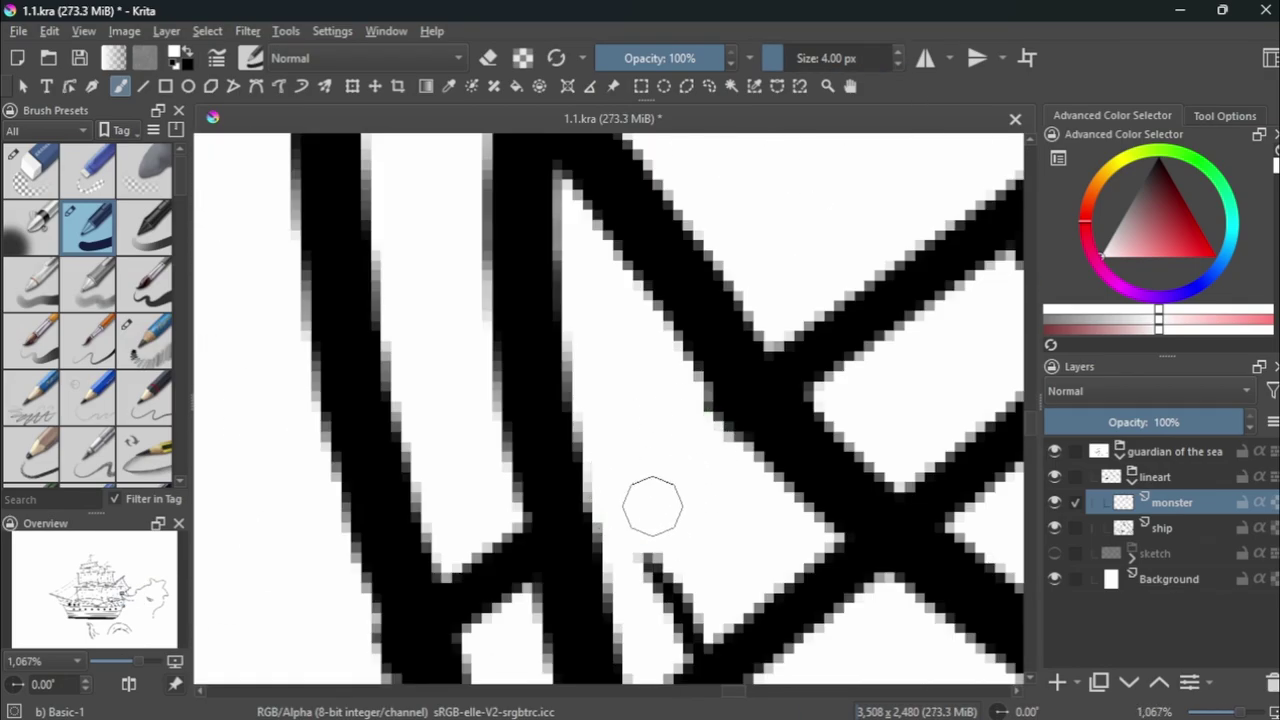
scroll(492, 428, up, 2)
Toggle the background off, then show the background and sketch layers again.
scroll(492, 428, down, 2)
scroll(651, 343, down, 2)
scroll(486, 323, down, 3)
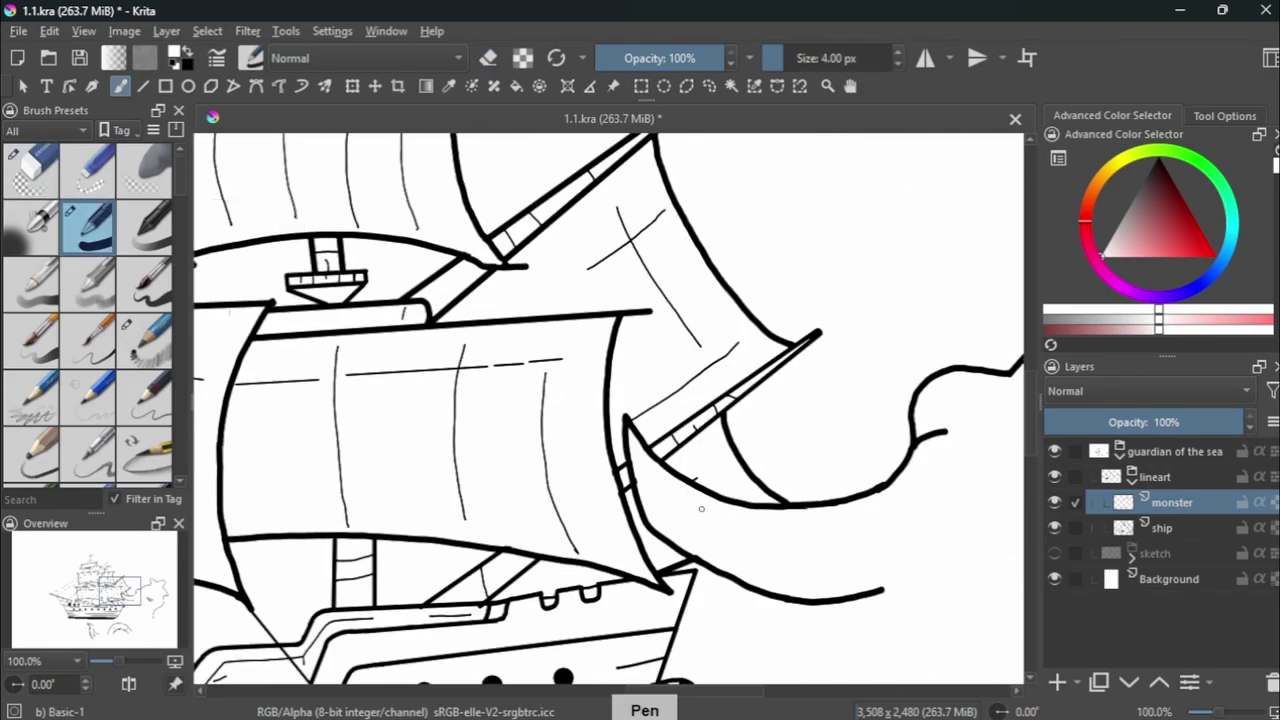
click(1055, 578)
click(1054, 553)
scroll(903, 268, down, 2)
scroll(903, 268, up, 3)
scroll(903, 268, down, 4)
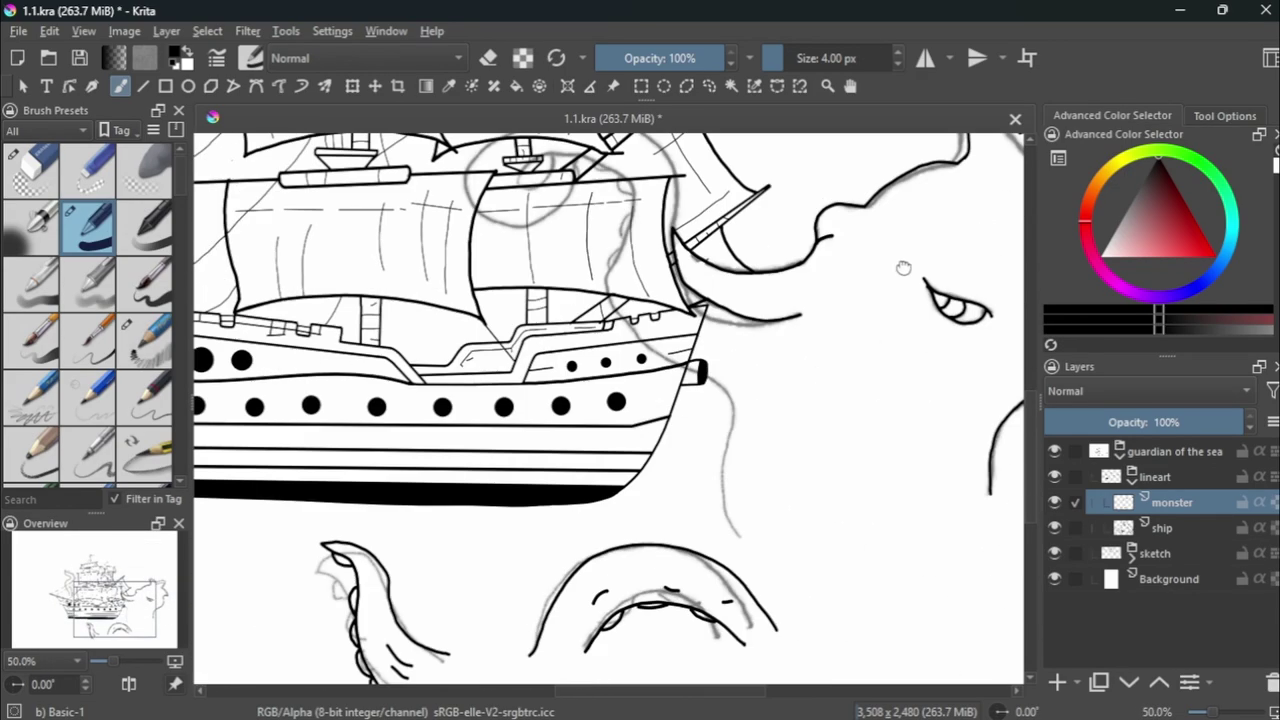
Add a short wrinkle line on the sea monster's face and enlarge the brush slightly.
drag(800, 316, 875, 485)
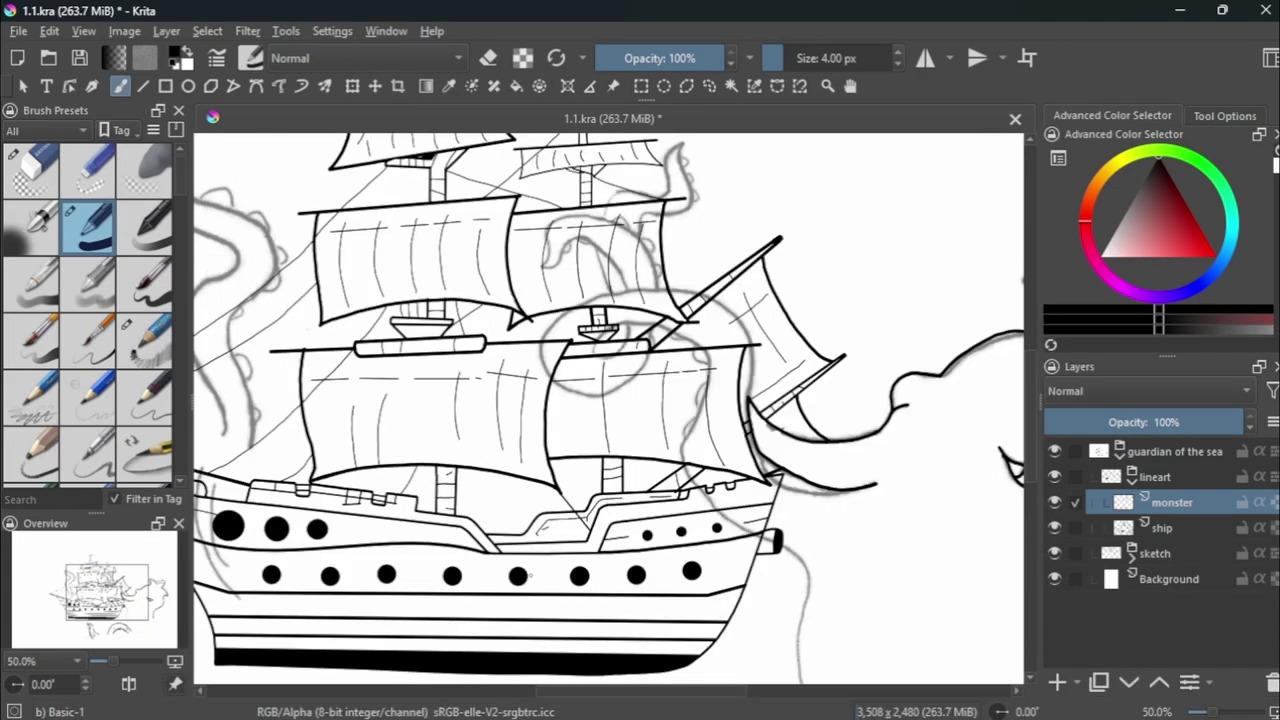
scroll(675, 564, down, 1)
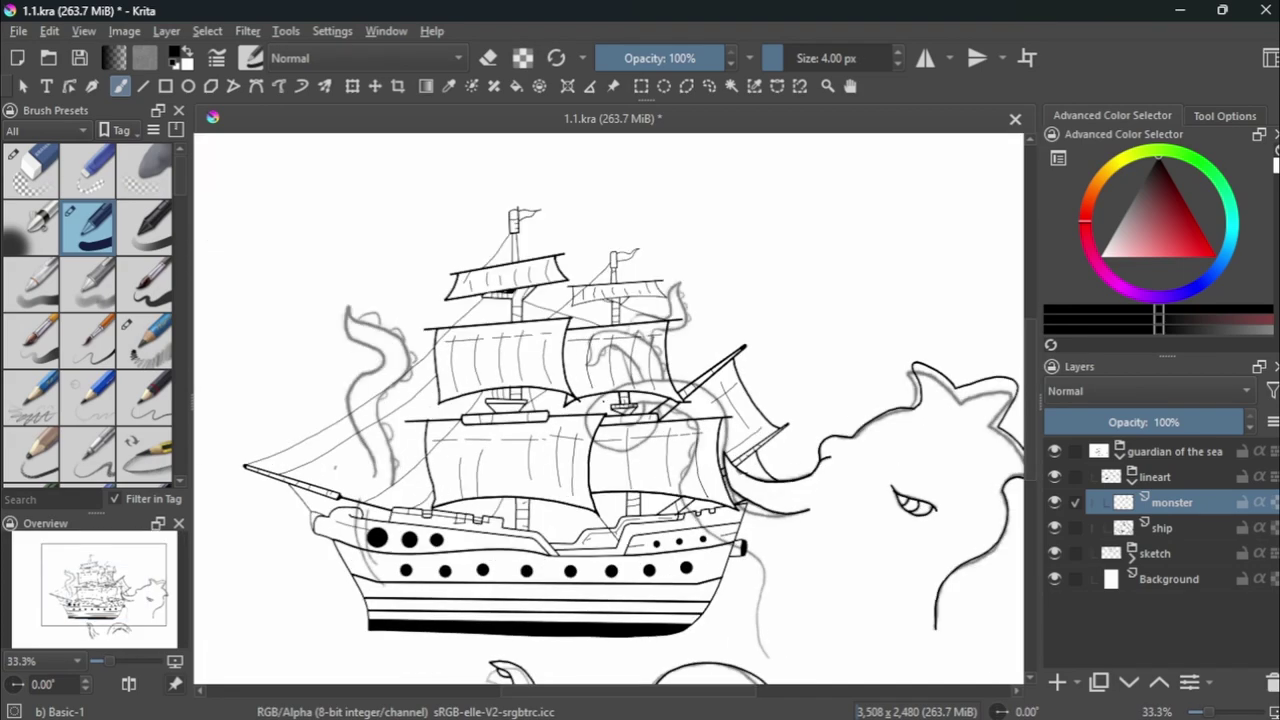
scroll(743, 448, down, 1)
scroll(743, 448, up, 4)
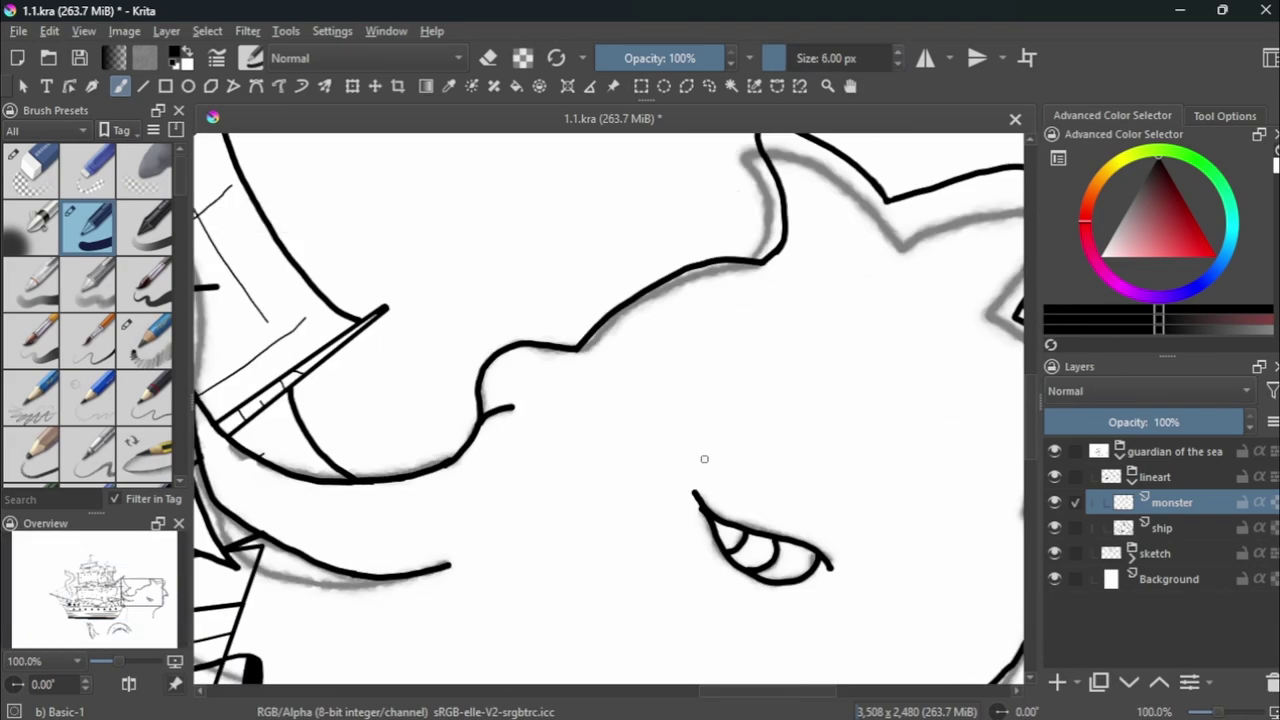
scroll(790, 535, up, 4)
scroll(698, 407, down, 4)
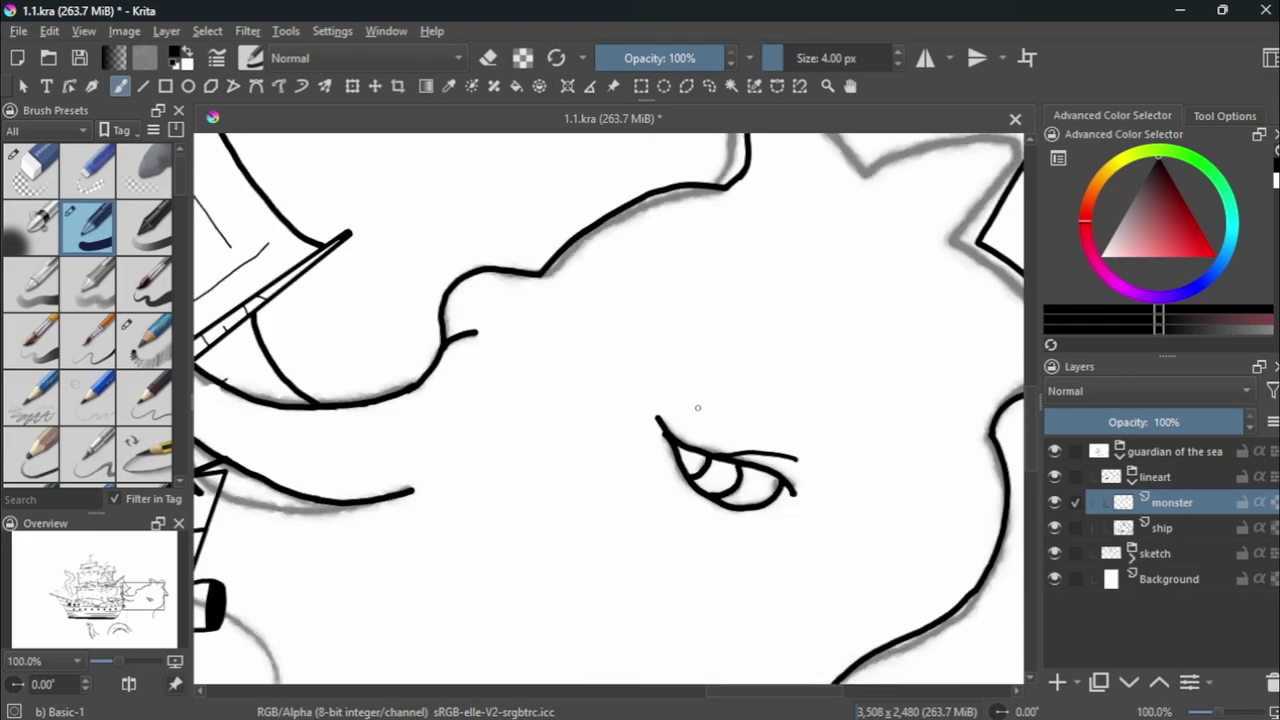
scroll(541, 378, down, 1)
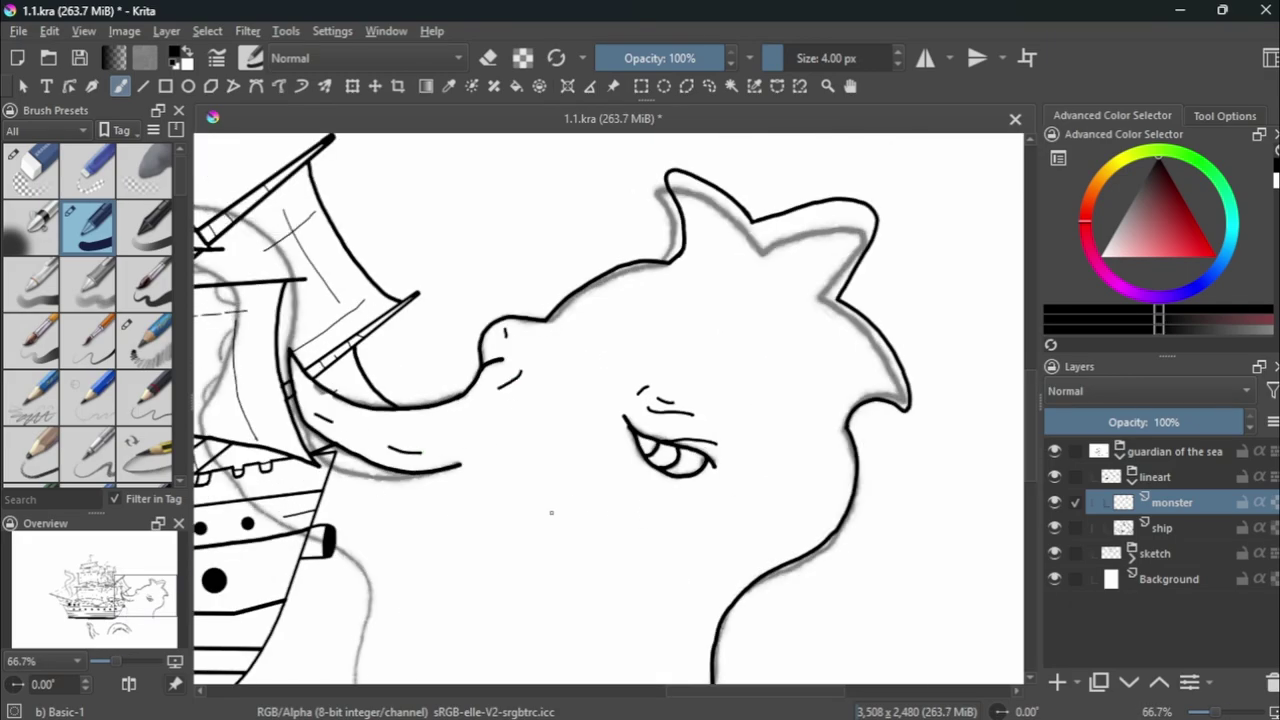
drag(651, 602, 674, 576)
key(bracketright)
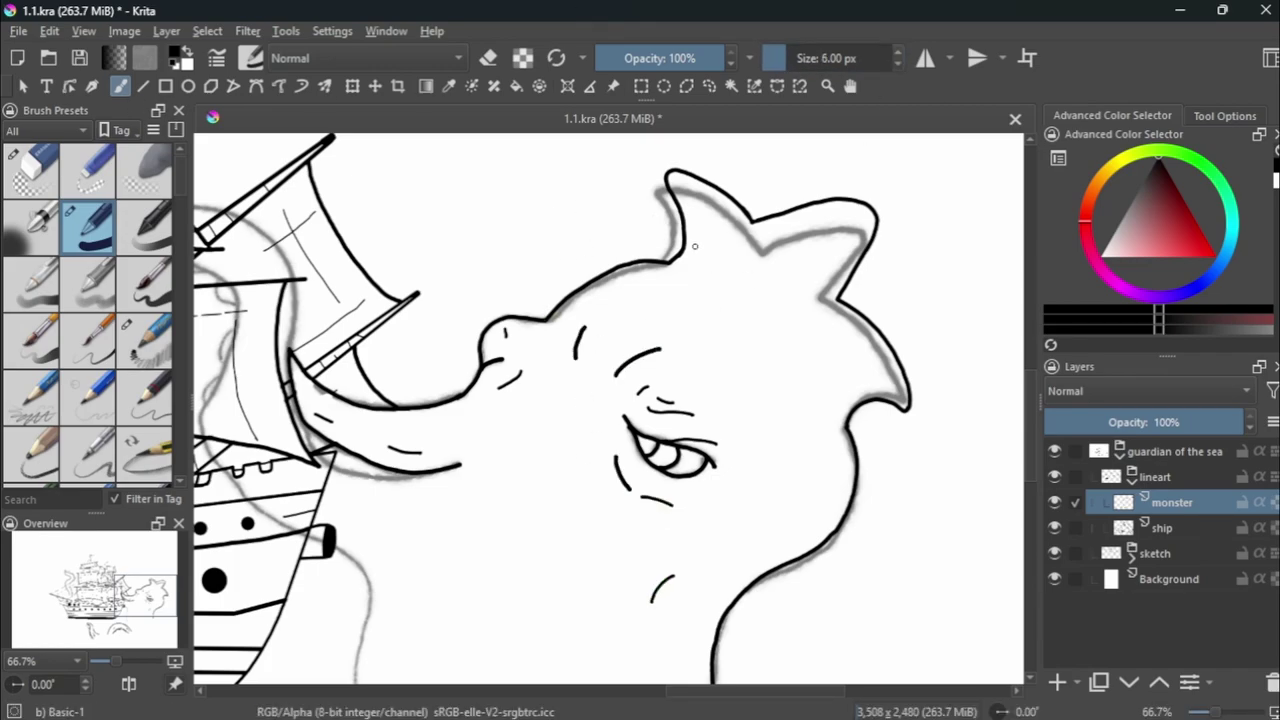
Extend the outline at the top of the monster's head fin.
scroll(840, 310, up, 1)
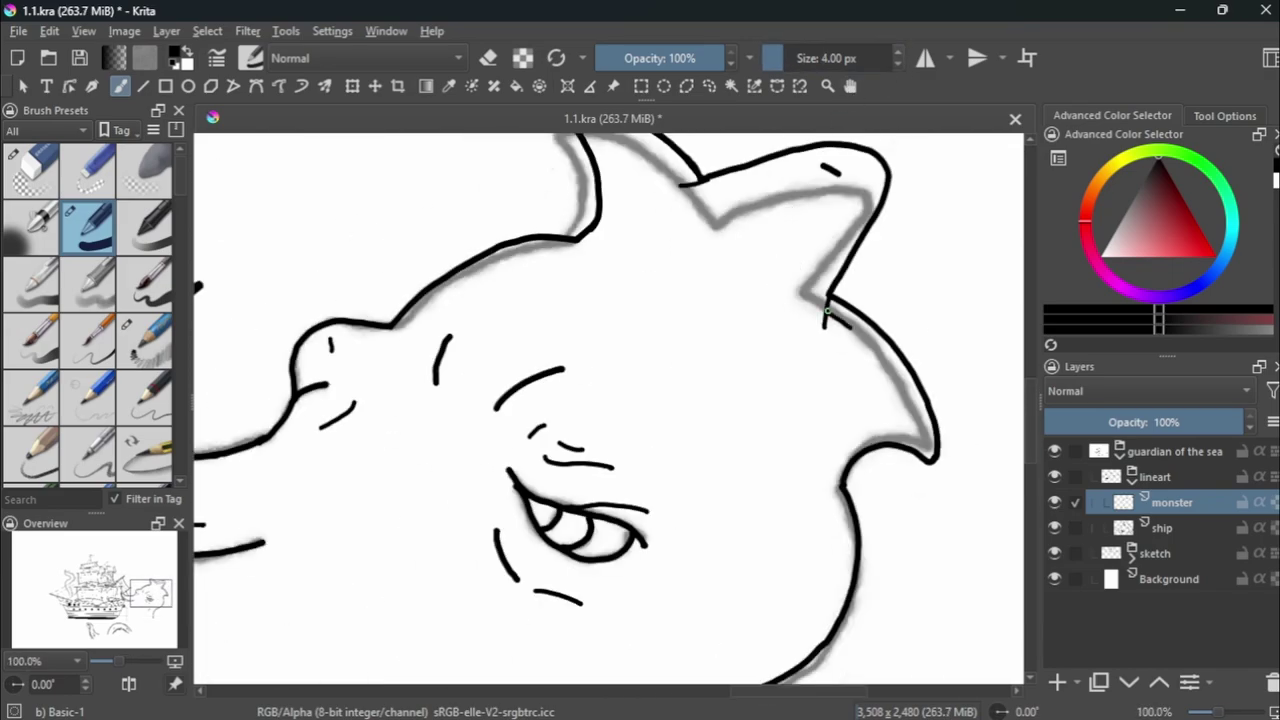
drag(697, 183, 665, 185)
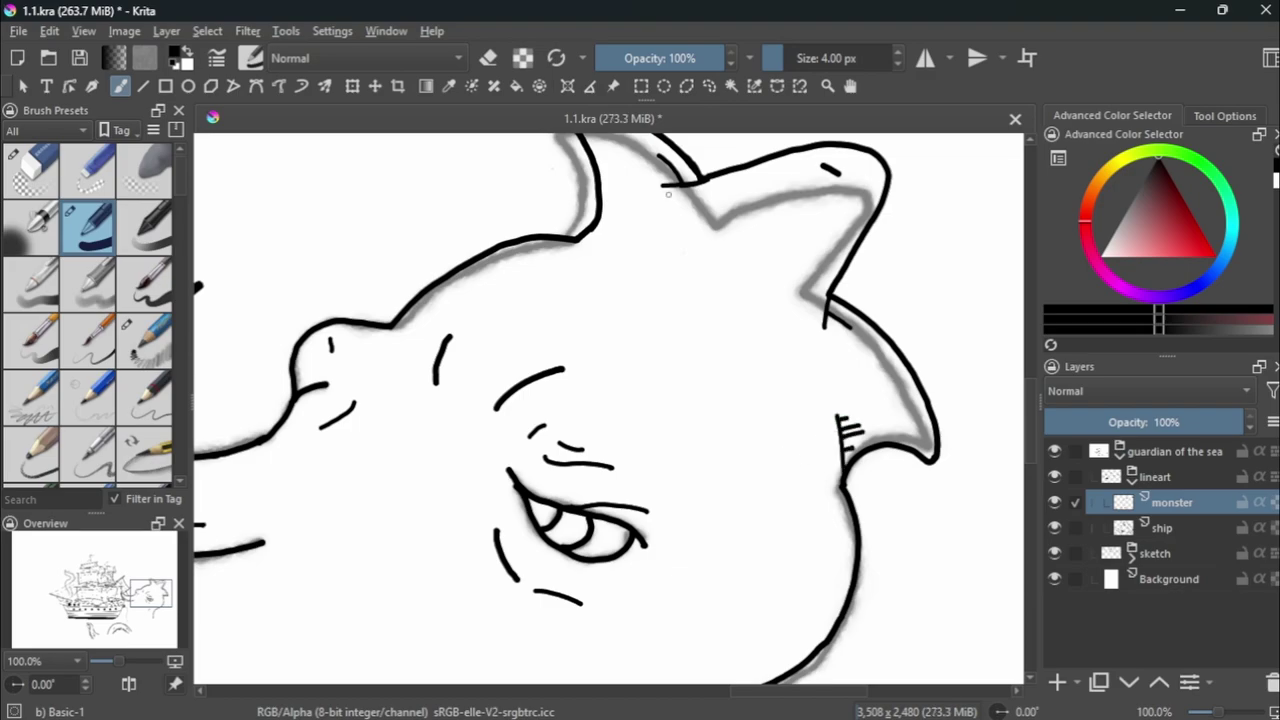
scroll(795, 445, down, 2)
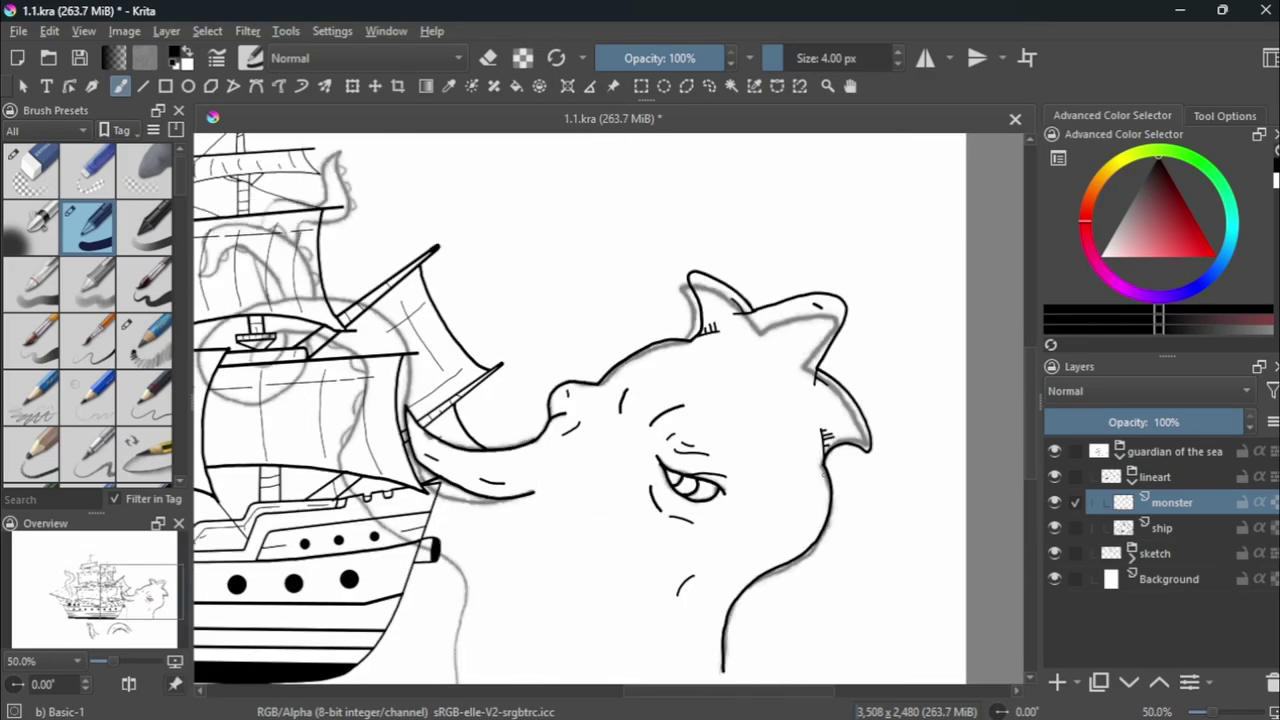
scroll(778, 466, up, 1)
scroll(778, 466, down, 2)
scroll(778, 466, up, 2)
With a thicker brush, add small texture marks on the monster's cheek and skin.
key(bracketright)
drag(680, 612, 705, 614)
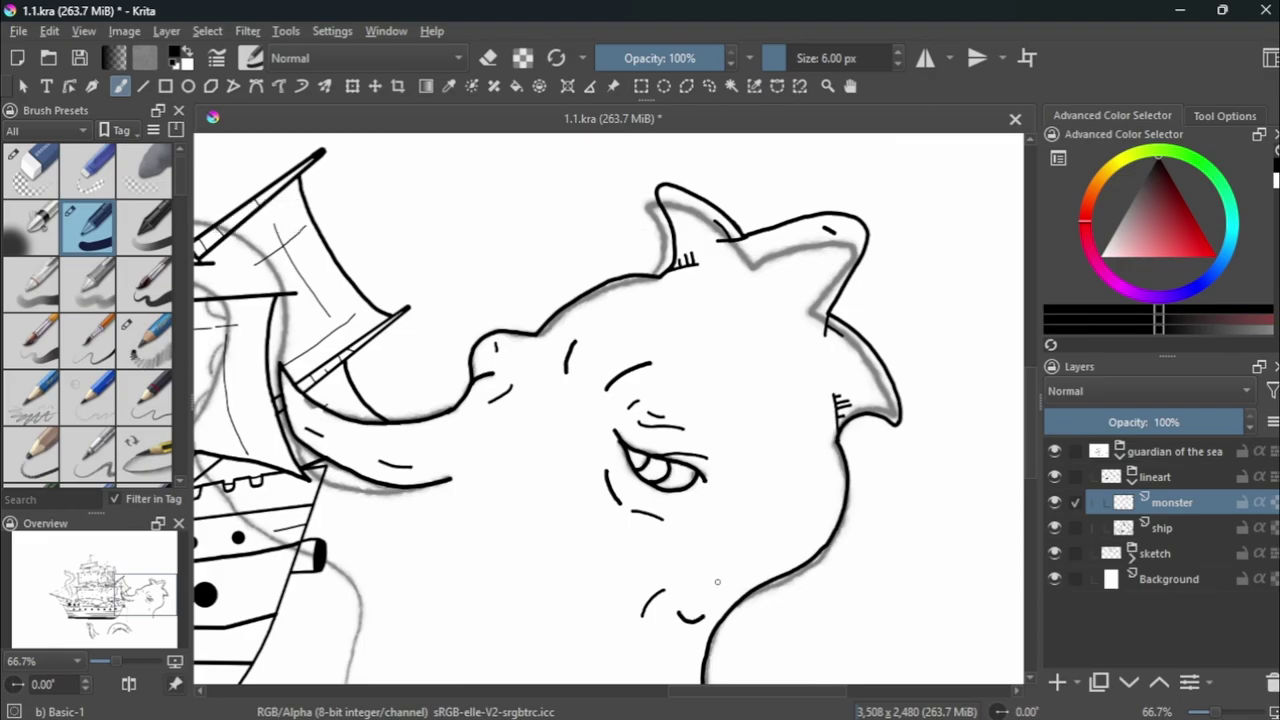
scroll(765, 474, down, 2)
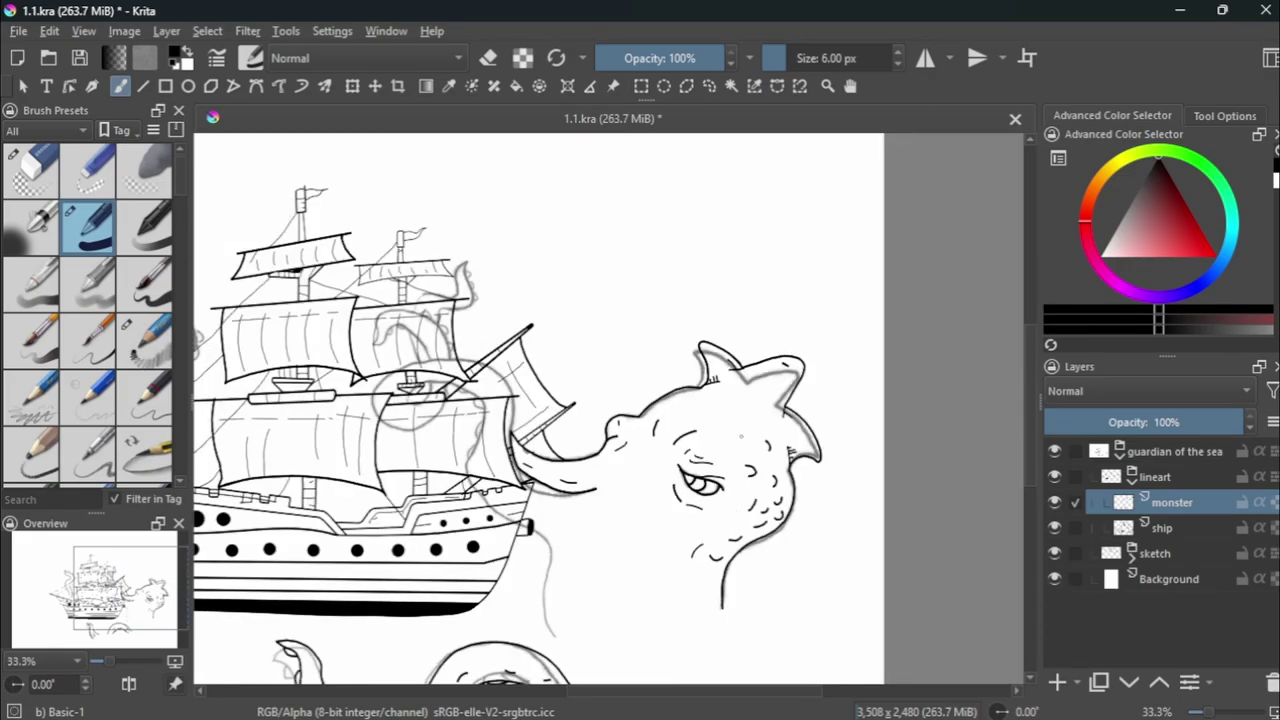
scroll(700, 526, up, 4)
click(651, 567)
scroll(697, 552, down, 2)
scroll(697, 552, down, 2)
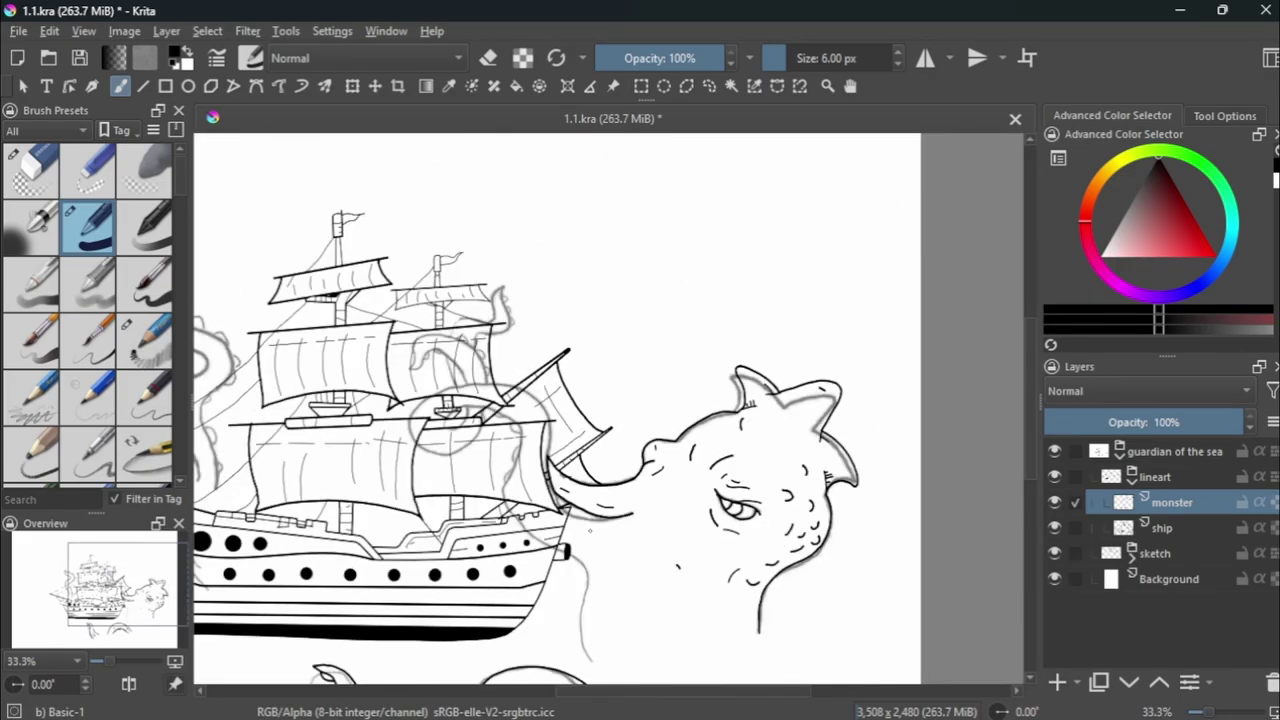
scroll(634, 523, up, 2)
scroll(694, 524, down, 3)
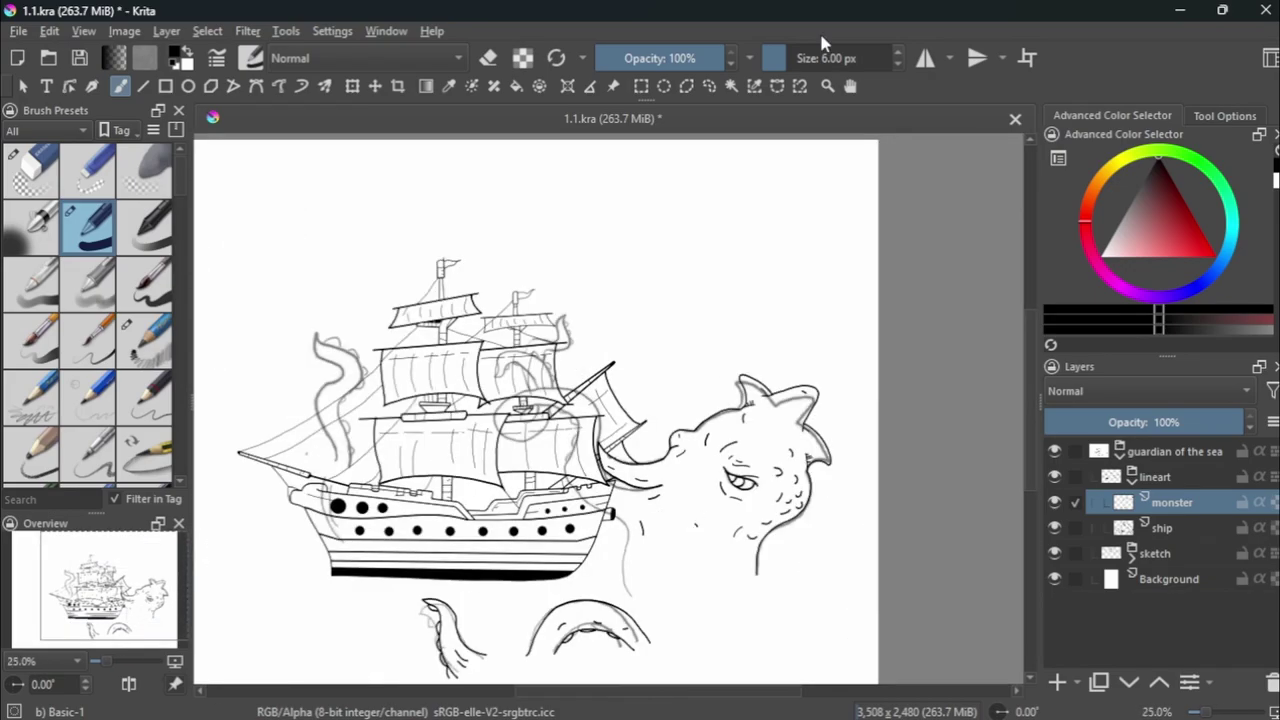
scroll(668, 494, up, 3)
Mirror the canvas and ink a tentacle stroke low near the ship's bow, redrawing one bad stroke.
key(m)
scroll(668, 494, up, 3)
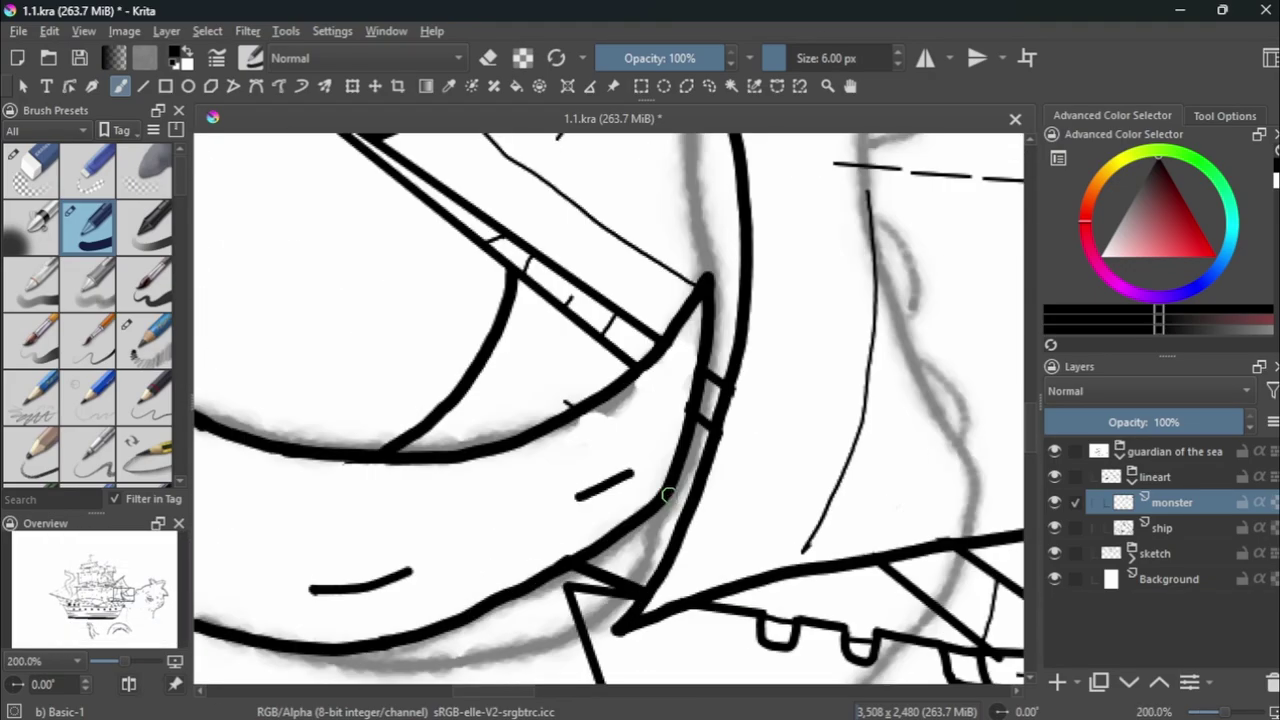
drag(668, 494, 450, 652)
key(ctrl+z)
drag(576, 612, 330, 660)
scroll(550, 395, down, 3)
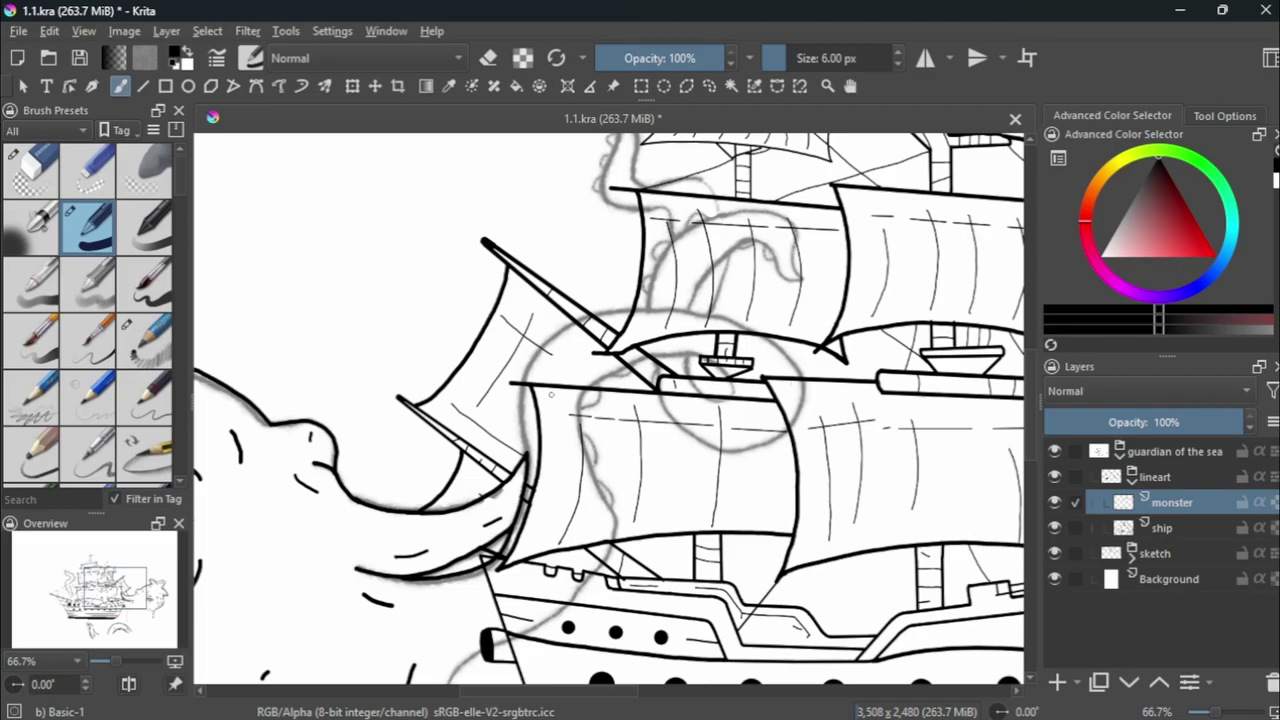
scroll(550, 395, up, 2)
Draw a curved tentacle line across the ship's front and a short stroke beside the hull.
mouse_move(499, 508)
mouse_down()
mouse_move(497, 320)
mouse_move(700, 233)
mouse_up()
scroll(700, 233, down, 3)
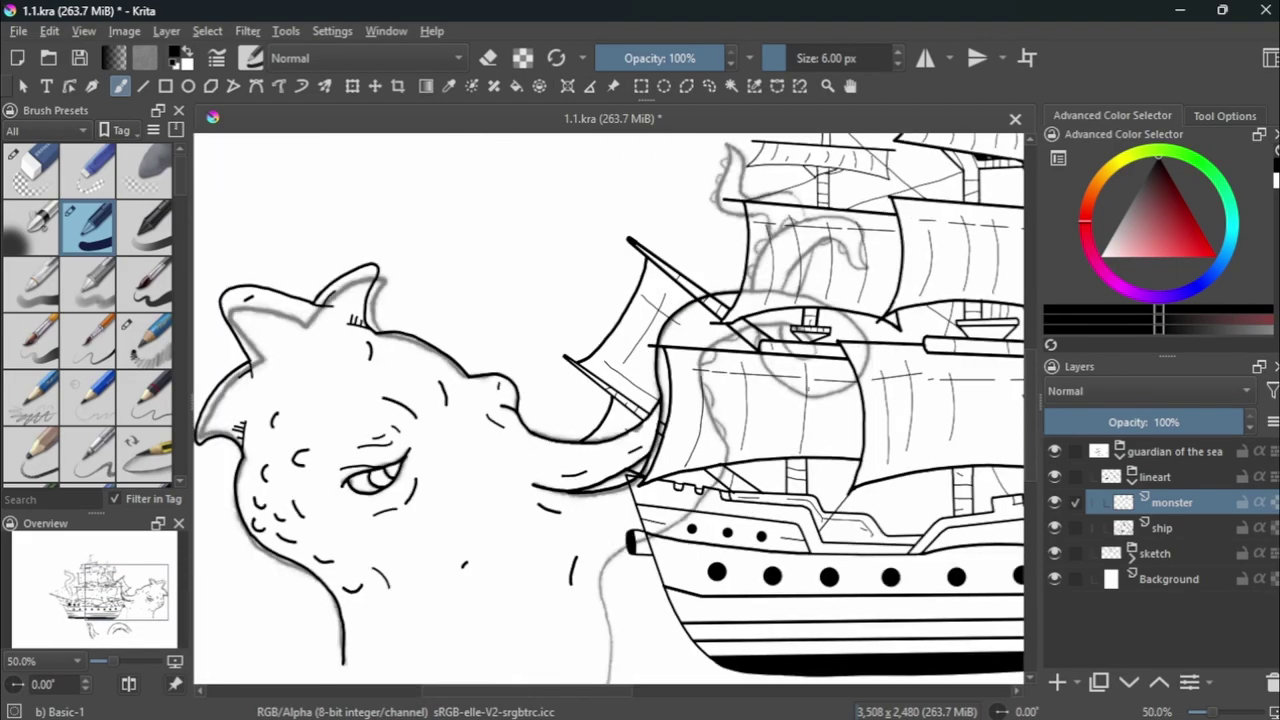
scroll(594, 421, up, 1)
drag(572, 507, 595, 422)
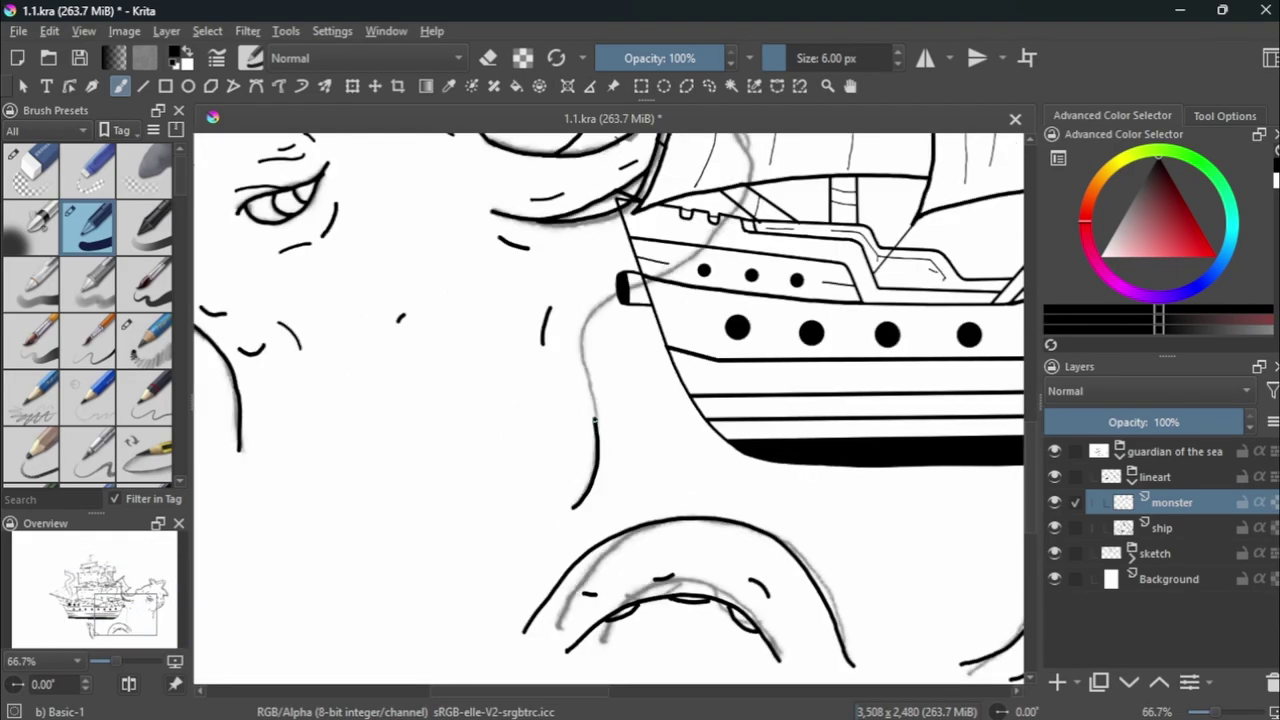
scroll(604, 297, up, 1)
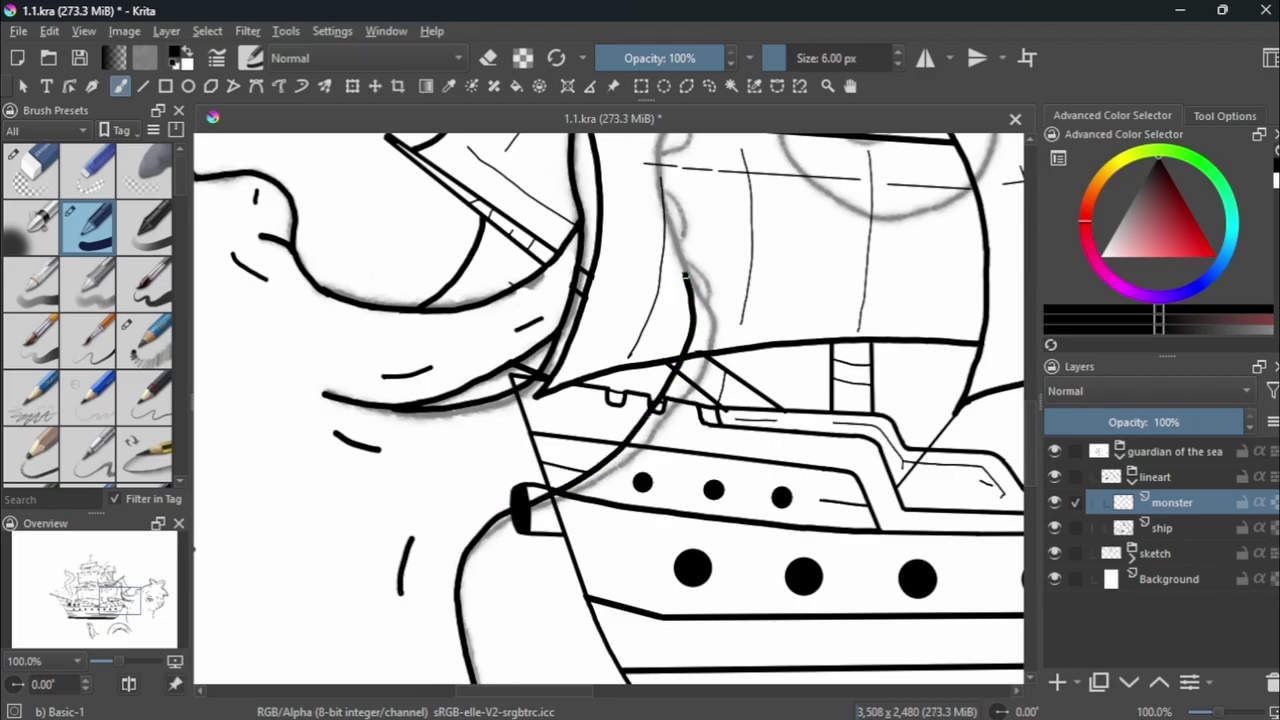
scroll(686, 275, up, 1)
scroll(646, 568, down, 2)
scroll(646, 568, up, 2)
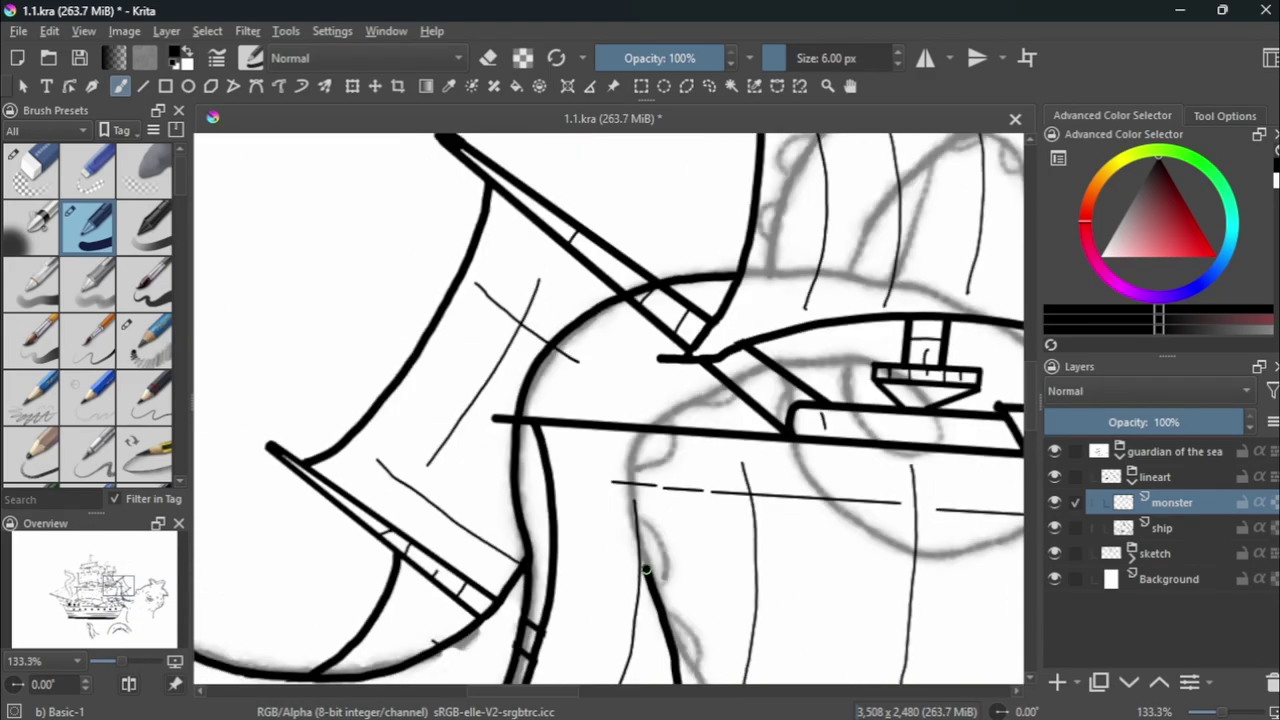
Ink the tentacle rising through the sails, arcing over the upper sail and looping around the mast platform.
drag(646, 568, 828, 357)
key(ctrl+z)
drag(640, 600, 905, 358)
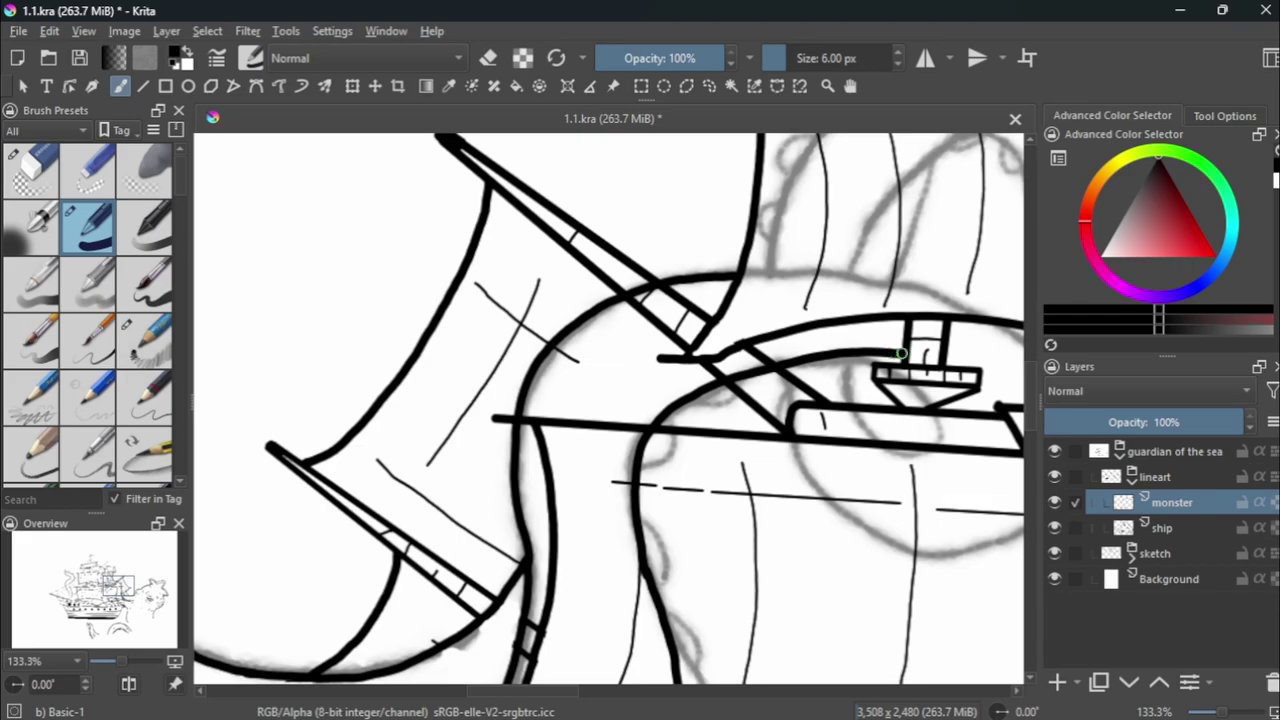
scroll(808, 443, down, 1)
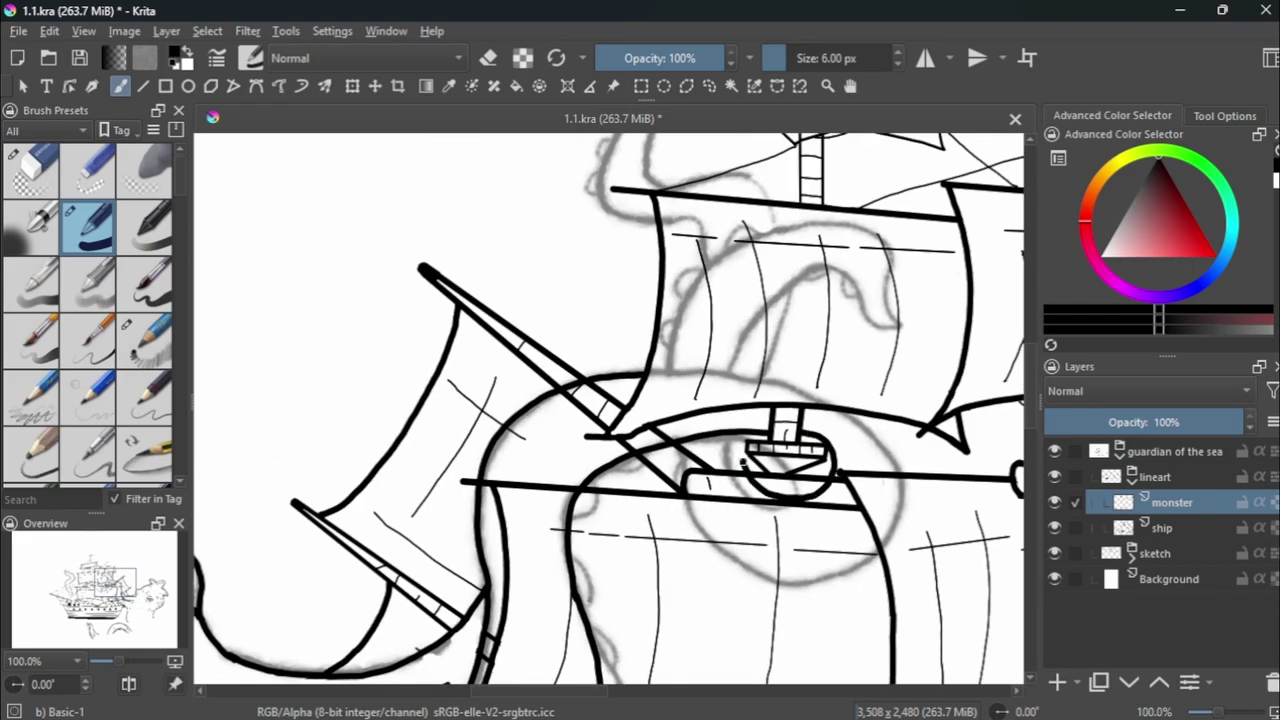
drag(744, 445, 811, 298)
drag(909, 273, 699, 257)
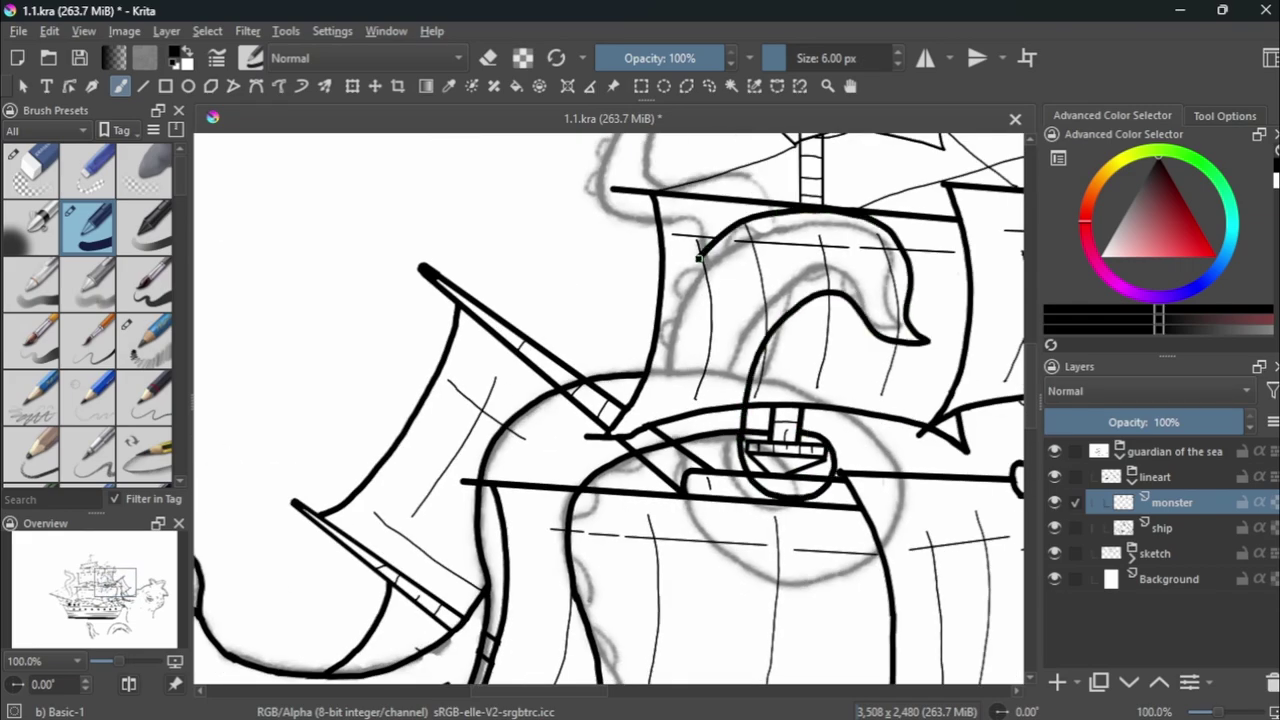
scroll(677, 411, up, 1)
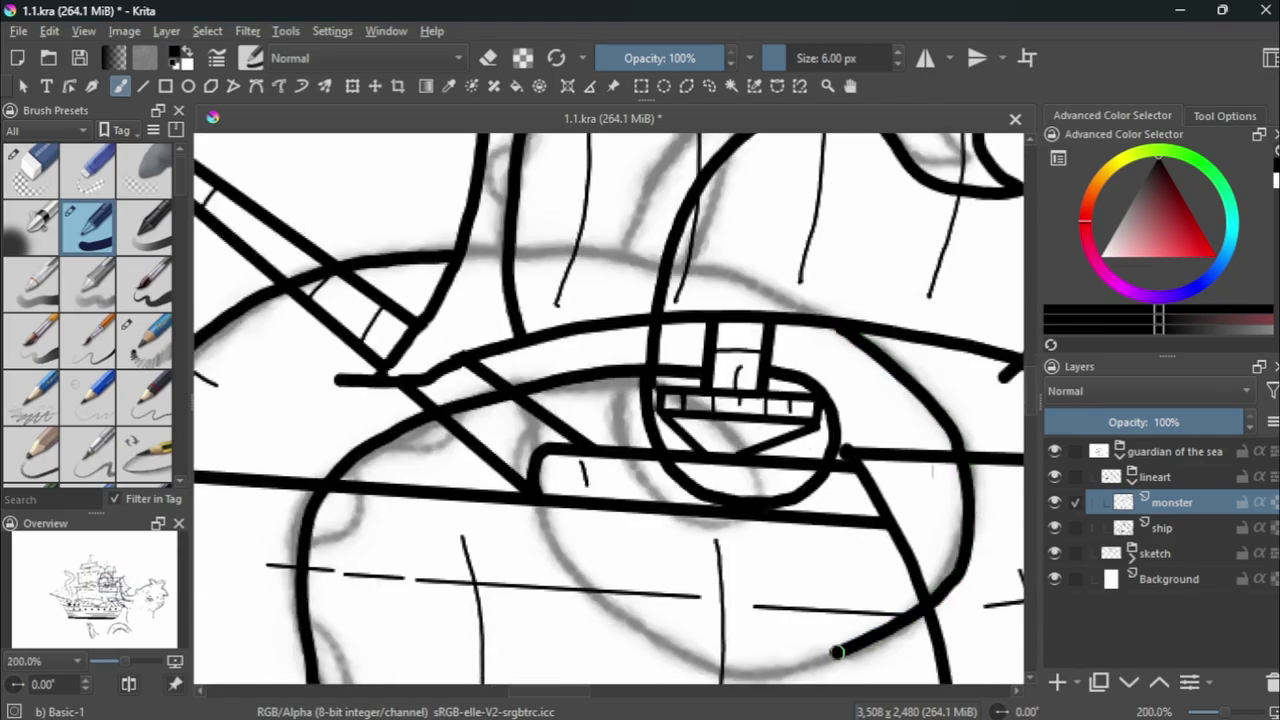
scroll(607, 343, up, 1)
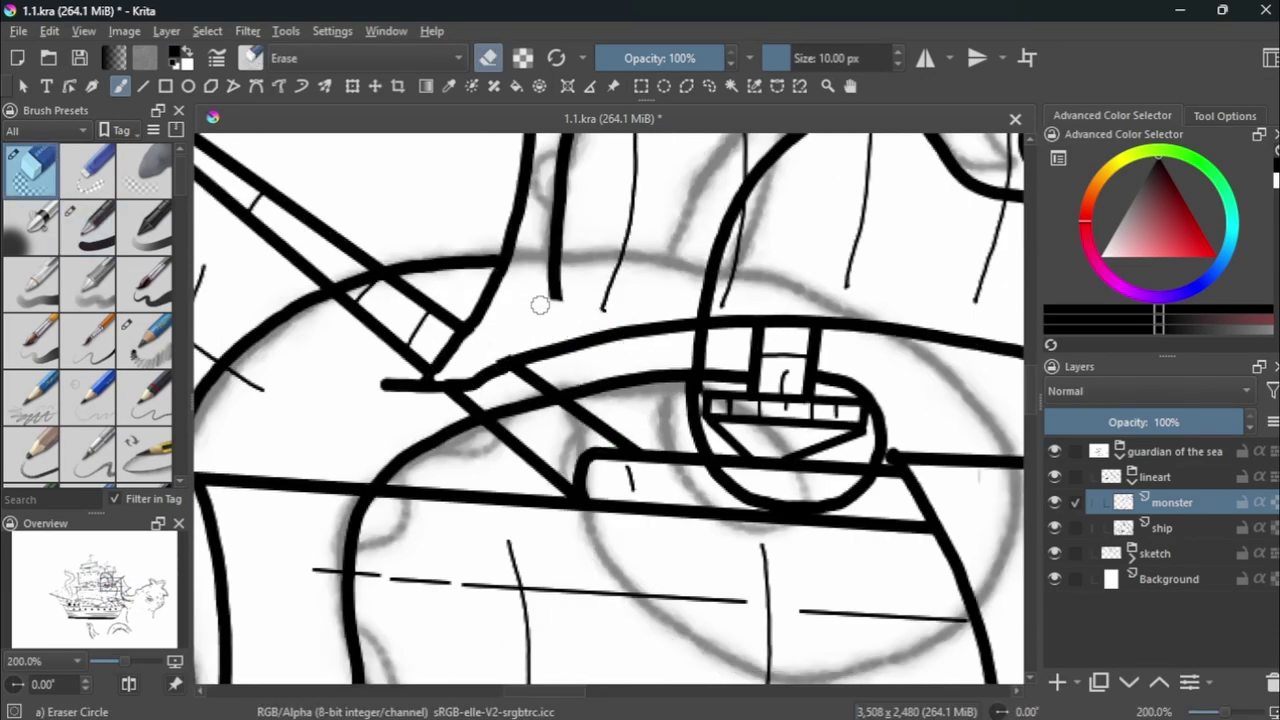
mouse_move(540, 297)
mouse_down()
mouse_move(568, 491)
mouse_move(938, 580)
mouse_move(965, 372)
mouse_up()
scroll(771, 468, down, 4)
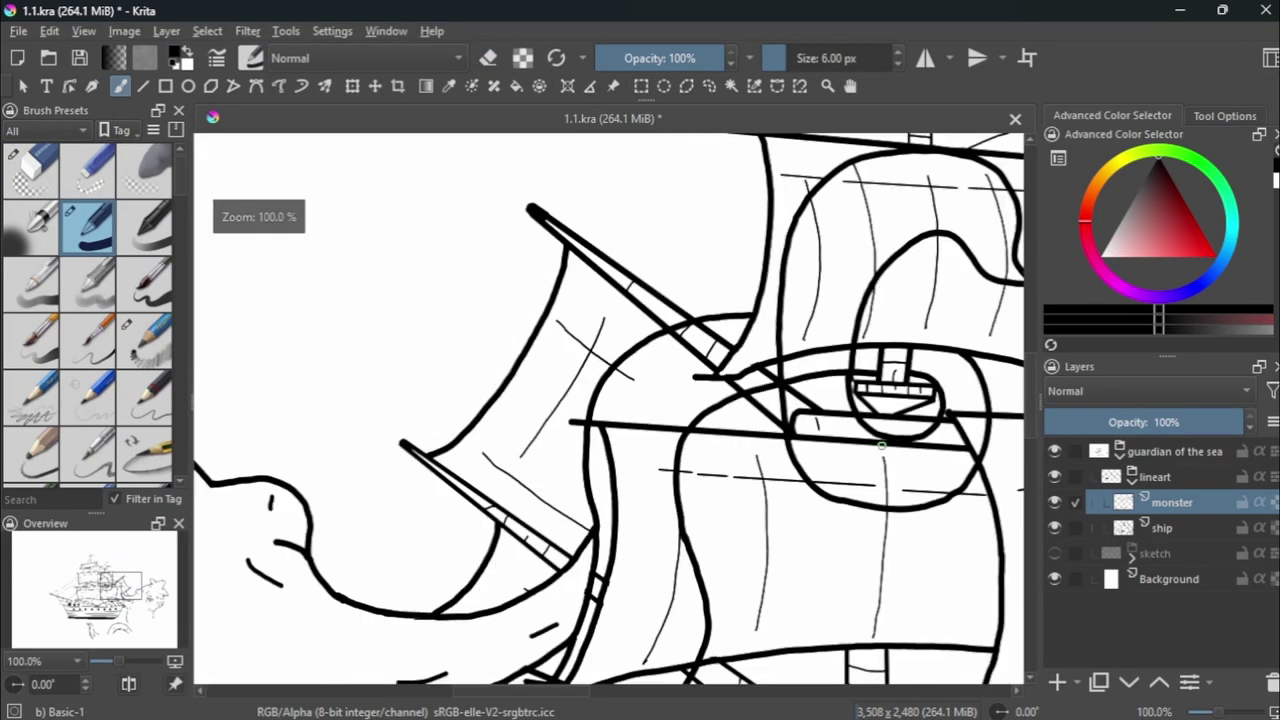
Erase ship lines crossing the tentacle, shrinking the eraser for the line ends.
scroll(594, 538, up, 3)
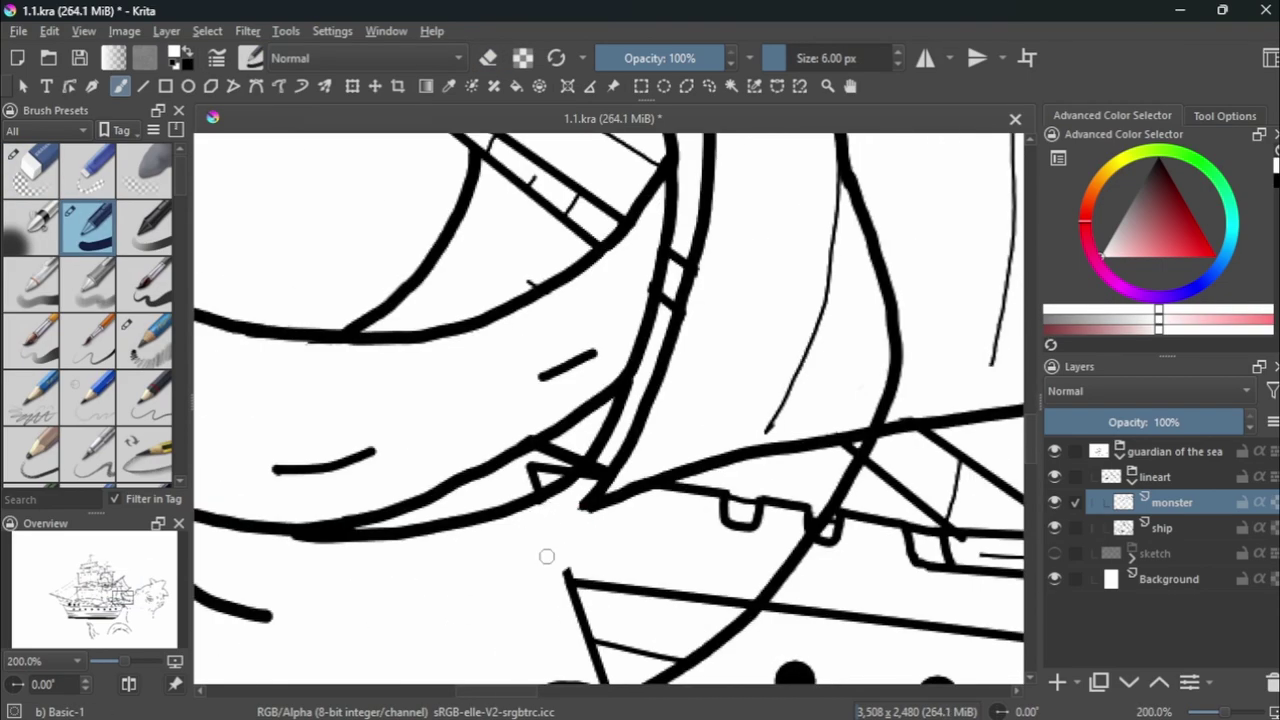
drag(547, 556, 681, 589)
scroll(676, 604, up, 2)
mouse_move(666, 543)
mouse_down()
mouse_move(803, 454)
mouse_move(671, 549)
mouse_move(625, 505)
mouse_move(746, 517)
mouse_move(886, 451)
mouse_up()
key(ctrl+z)
key(bracketleft)
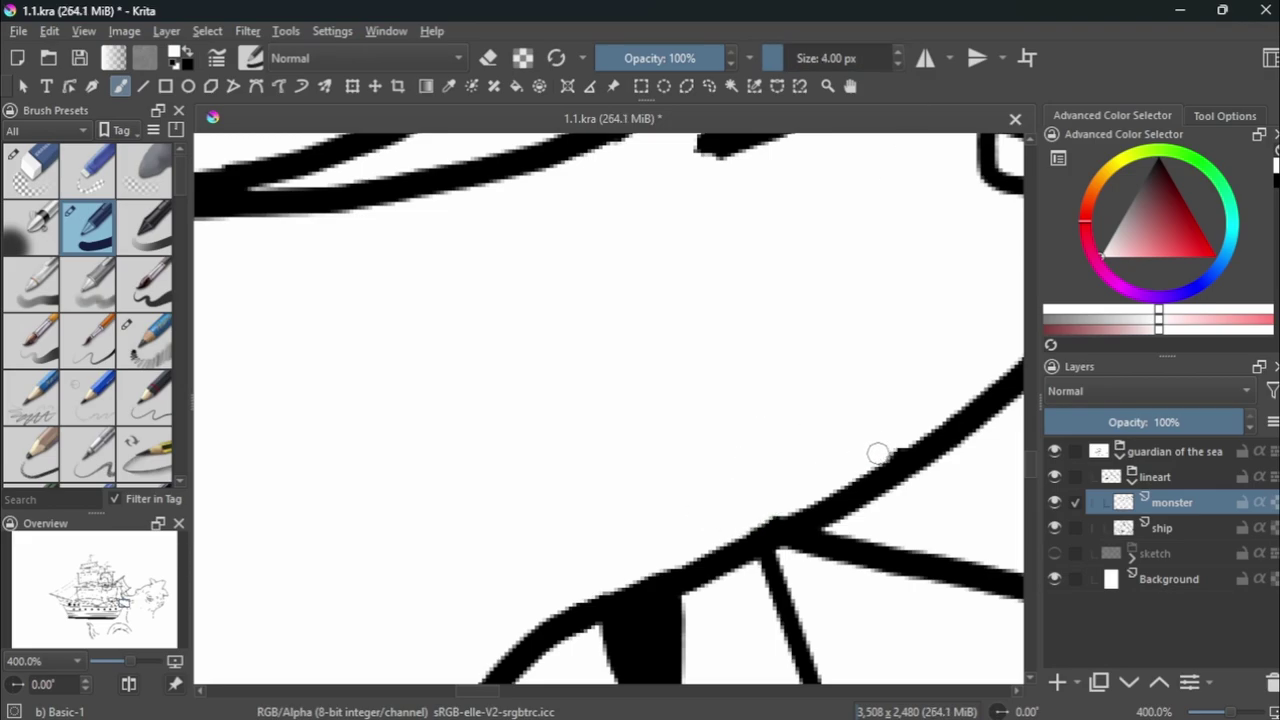
scroll(886, 451, down, 2)
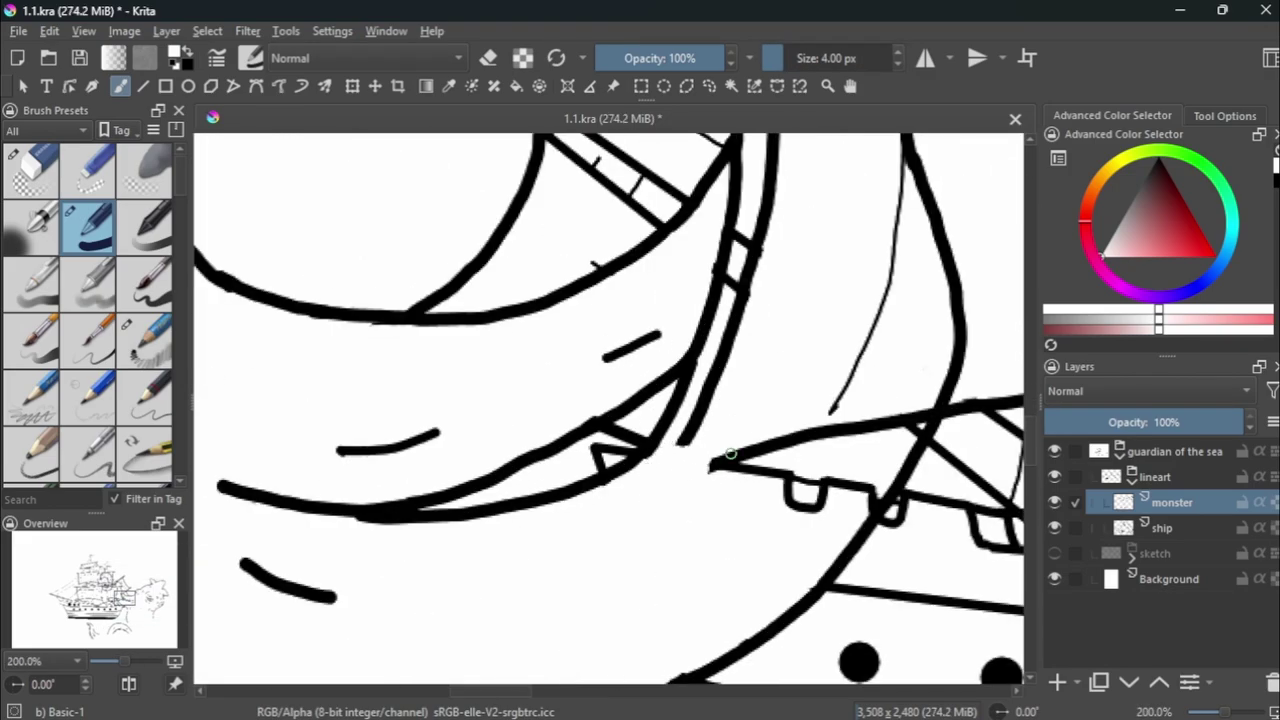
mouse_move(731, 453)
mouse_down()
mouse_move(906, 423)
mouse_move(971, 371)
mouse_up()
Undo the last strokes and trim the horizontal bar back from its end.
scroll(906, 423, up, 3)
scroll(672, 325, down, 5)
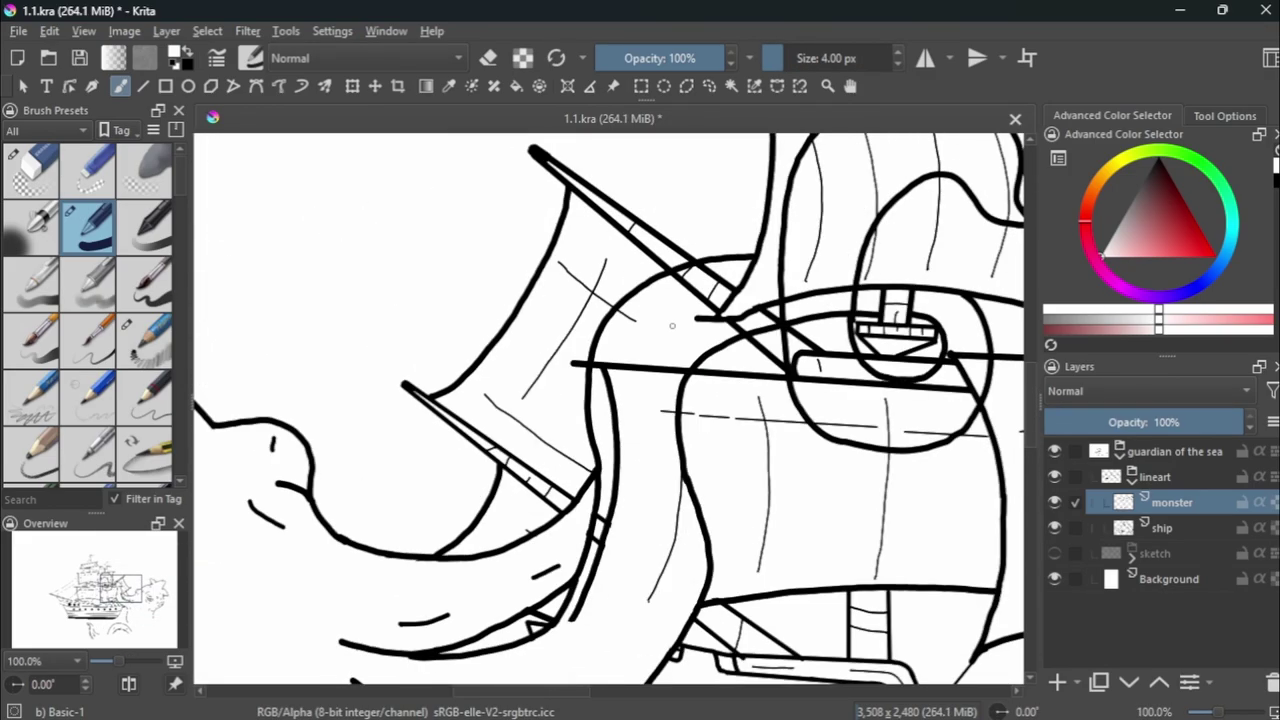
scroll(672, 325, up, 1)
scroll(766, 229, up, 5)
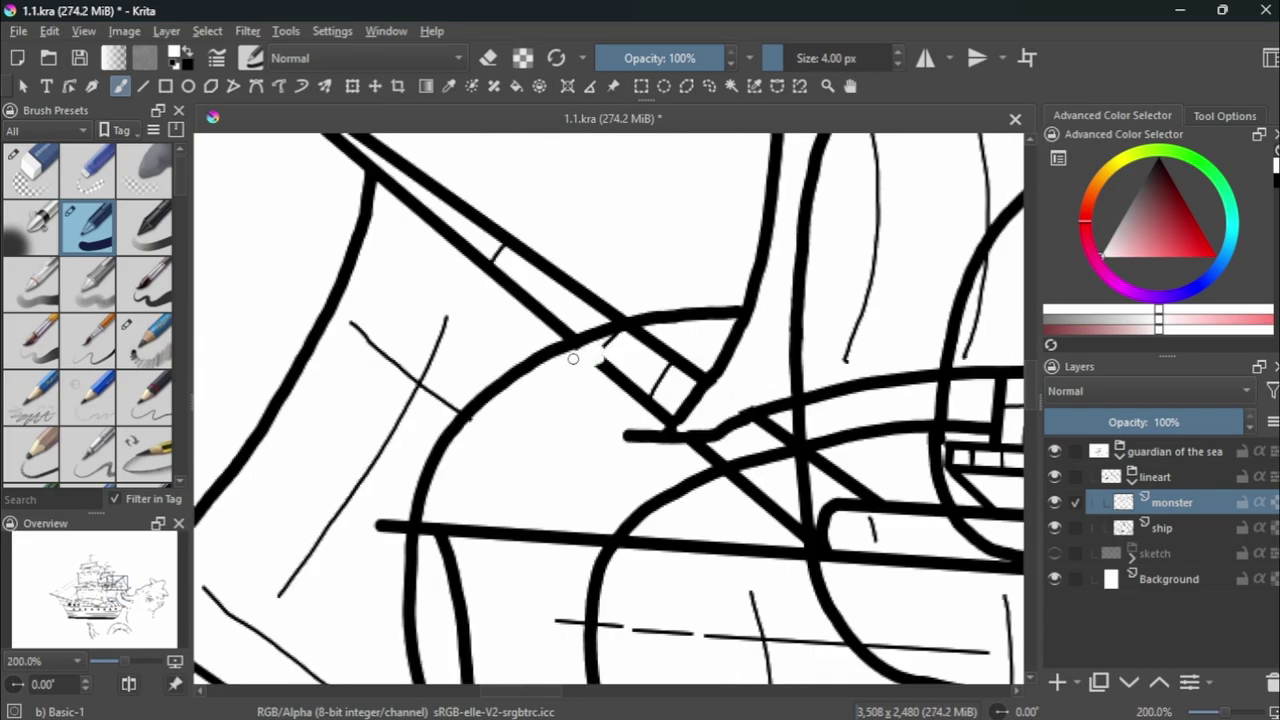
scroll(585, 352, up, 3)
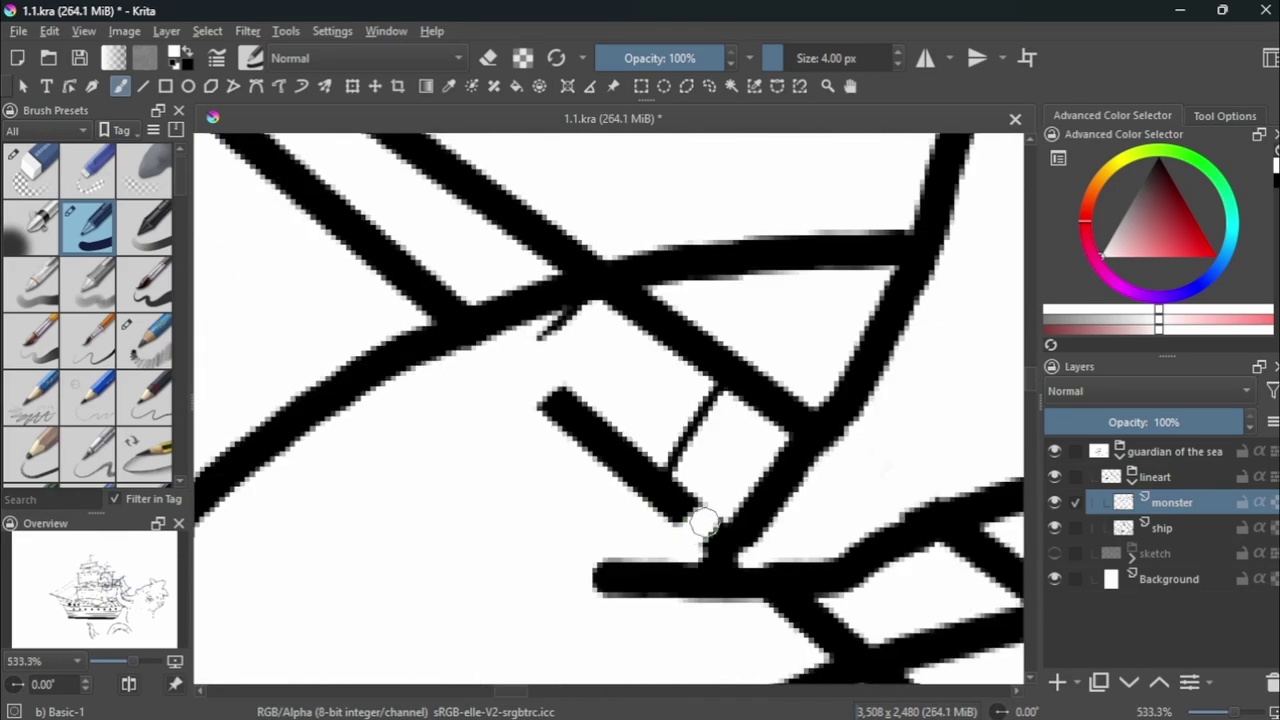
key(ctrl+z)
key(ctrl+z)
scroll(614, 300, down, 5)
scroll(768, 452, up, 2)
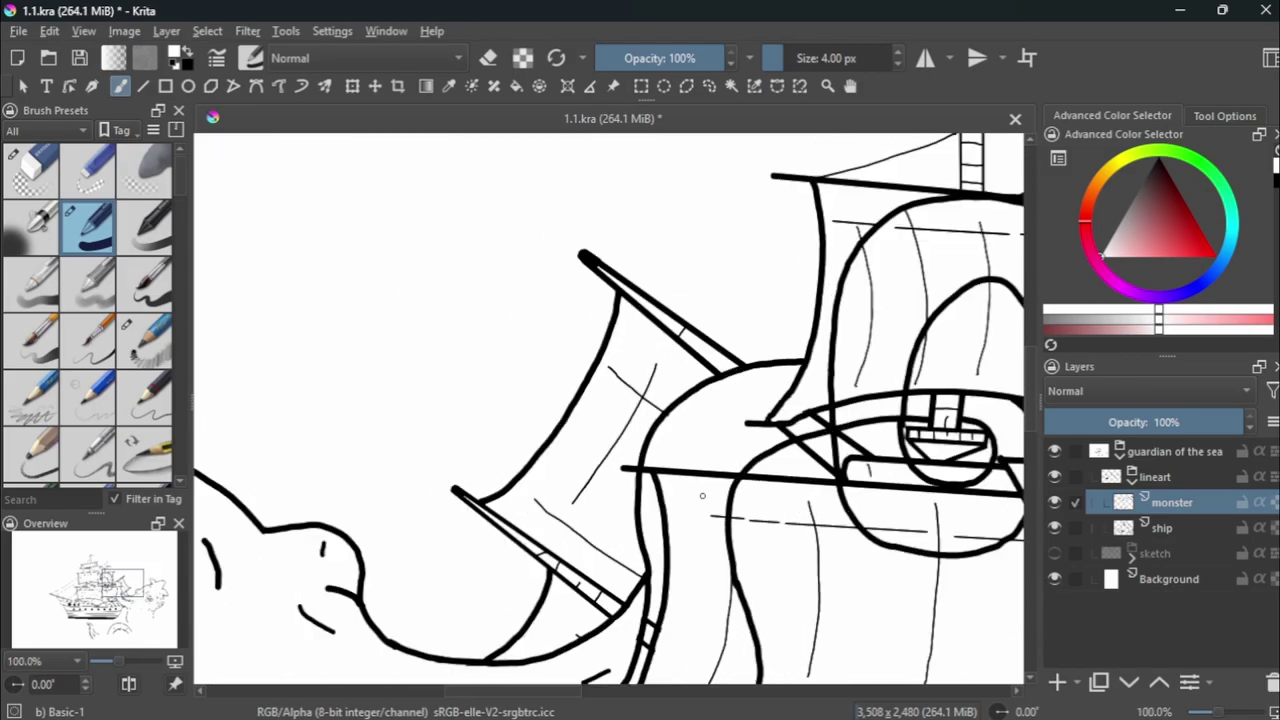
scroll(768, 452, up, 1)
drag(768, 452, 600, 460)
Navigate around the tentacle loop and switch the brush to erasing.
scroll(531, 437, up, 4)
scroll(686, 560, down, 5)
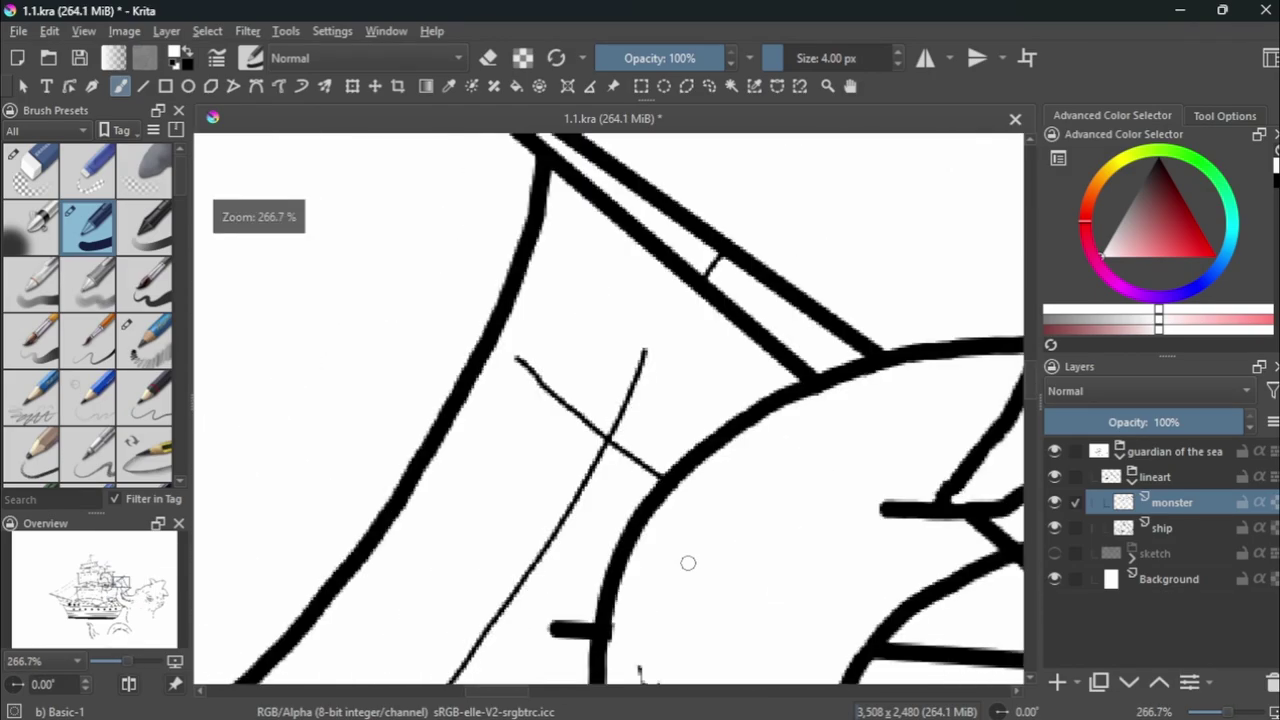
scroll(720, 597, up, 2)
scroll(751, 291, up, 1)
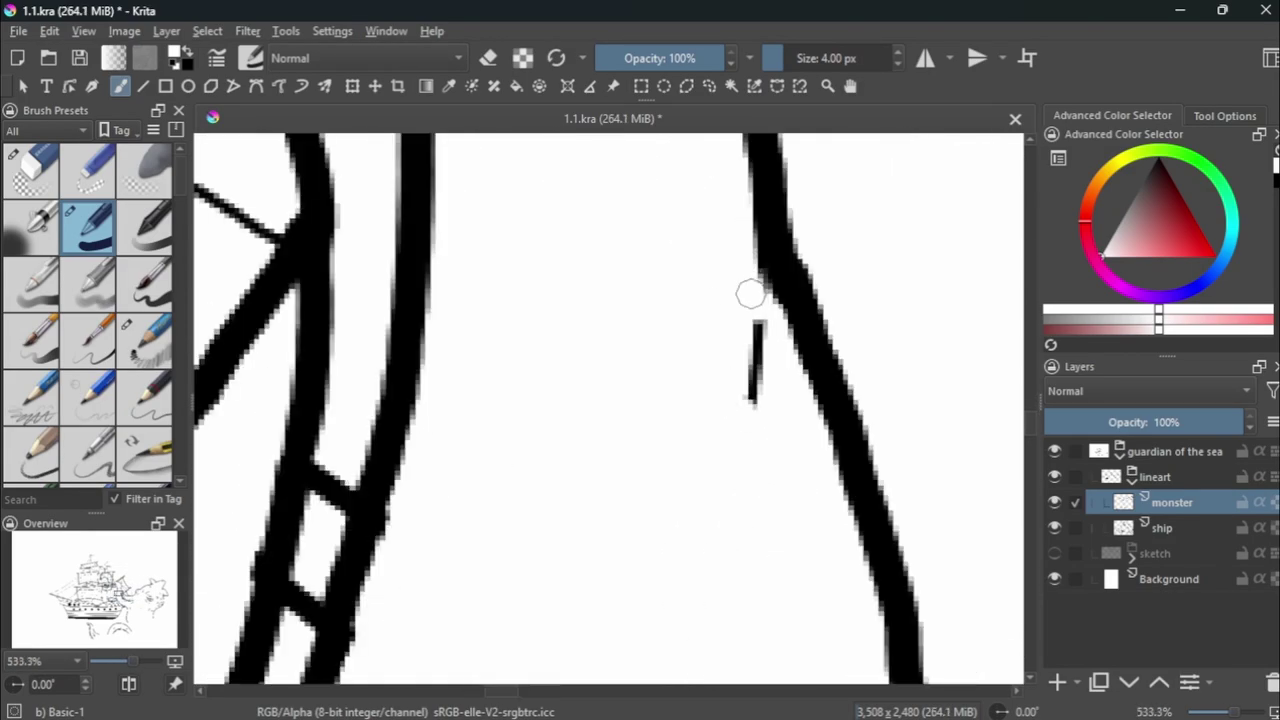
scroll(698, 400, down, 4)
scroll(607, 485, up, 3)
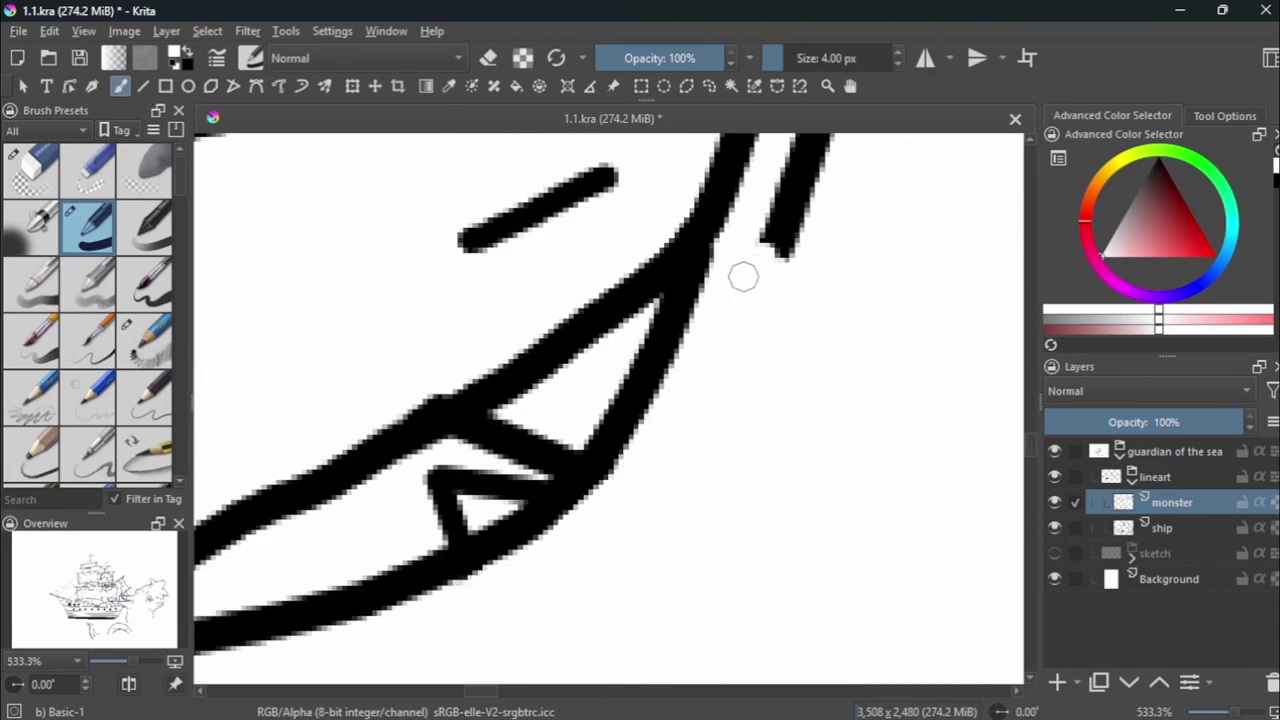
scroll(743, 277, up, 1)
scroll(698, 474, up, 1)
scroll(724, 446, down, 3)
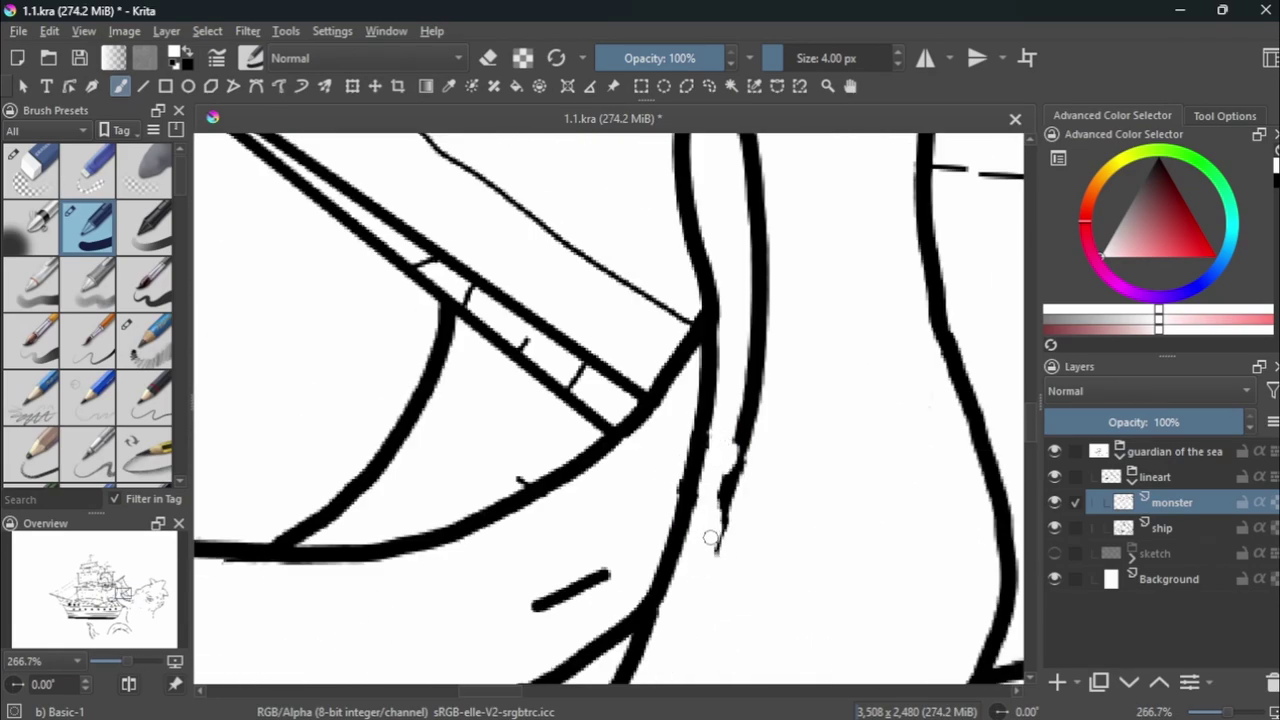
scroll(769, 329, down, 2)
scroll(706, 263, up, 2)
scroll(785, 341, down, 4)
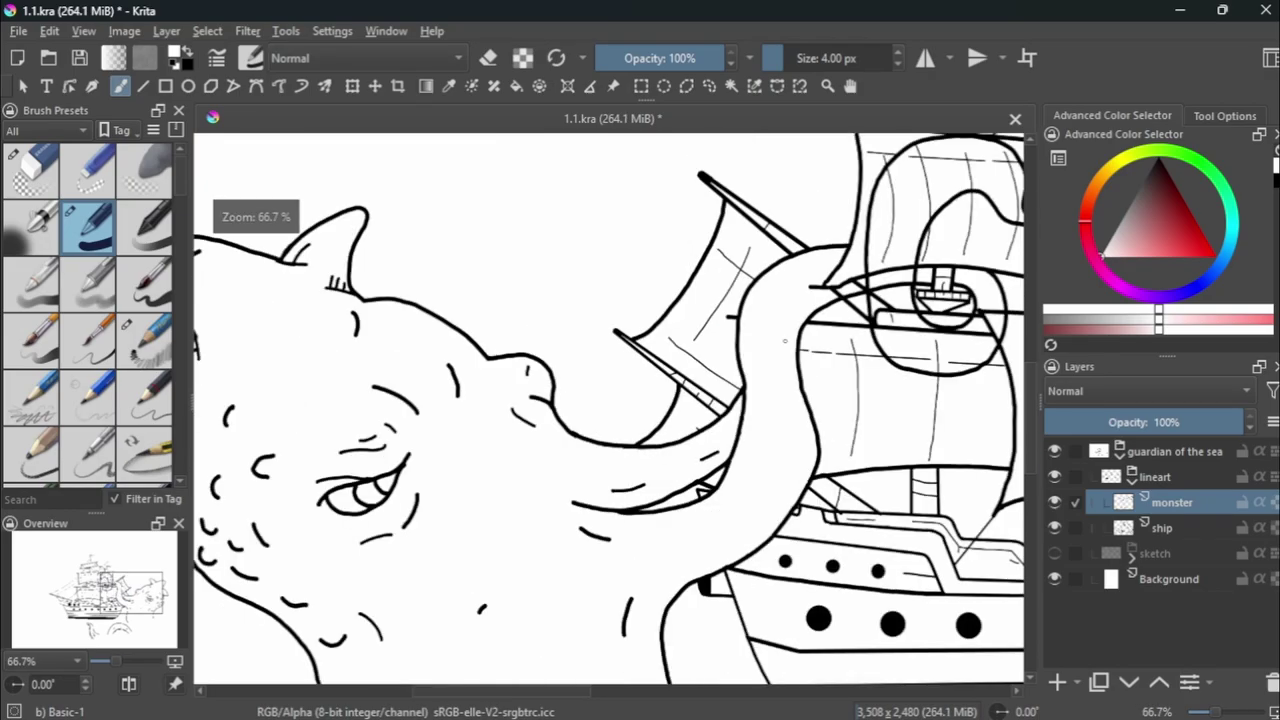
scroll(785, 341, up, 3)
scroll(568, 491, up, 3)
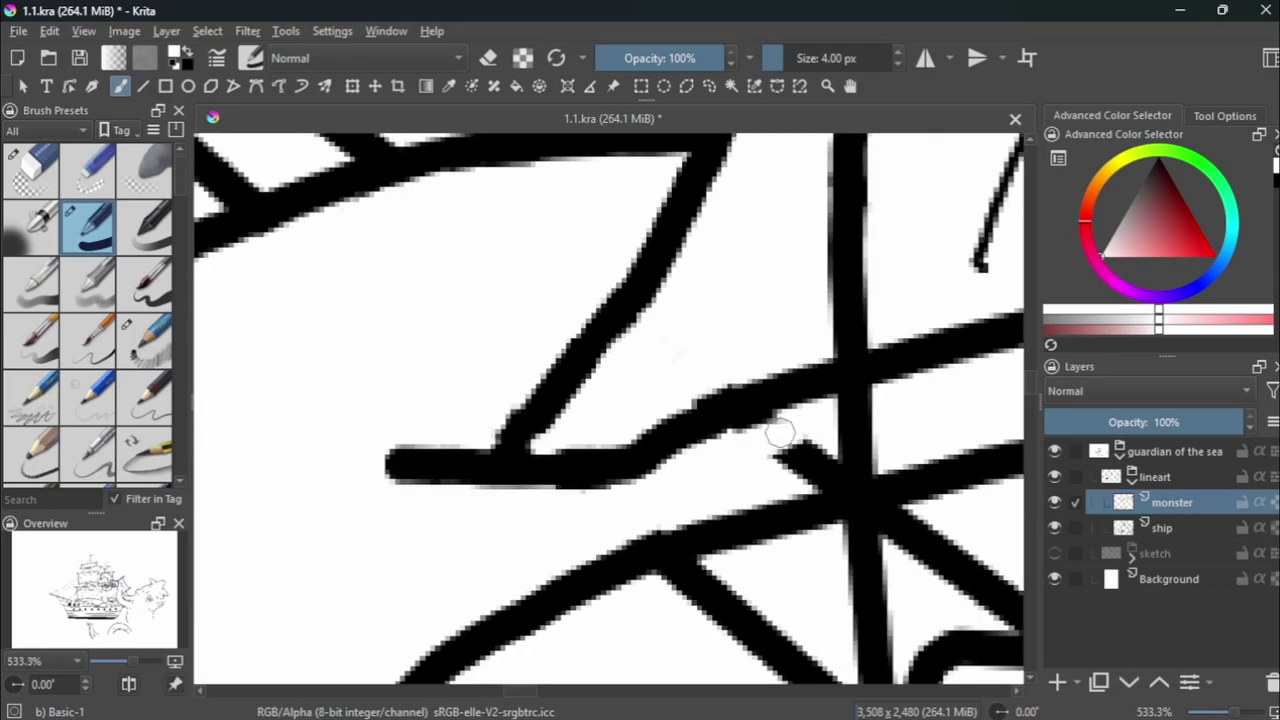
key(e)
scroll(785, 460, down, 2)
scroll(757, 515, up, 1)
scroll(745, 445, up, 1)
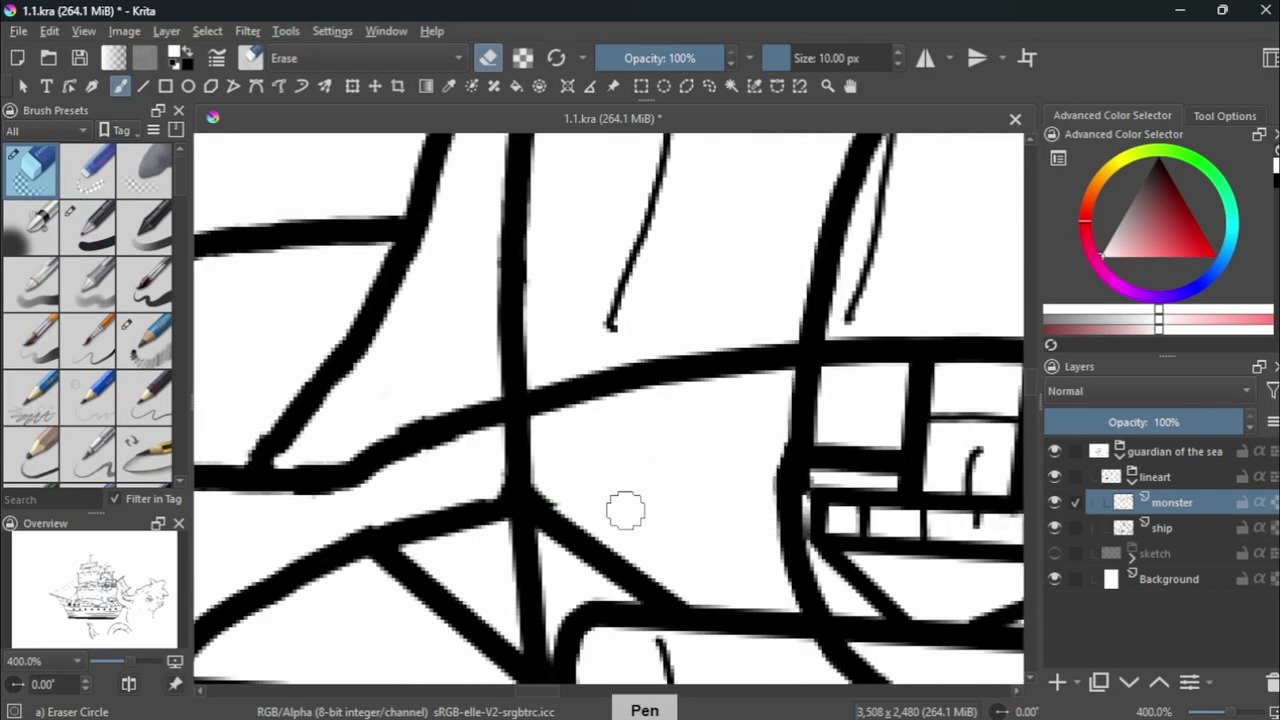
Switch back to the inking brush and undo the last stroke.
key(e)
scroll(625, 511, down, 1)
scroll(540, 353, down, 1)
scroll(587, 355, up, 1)
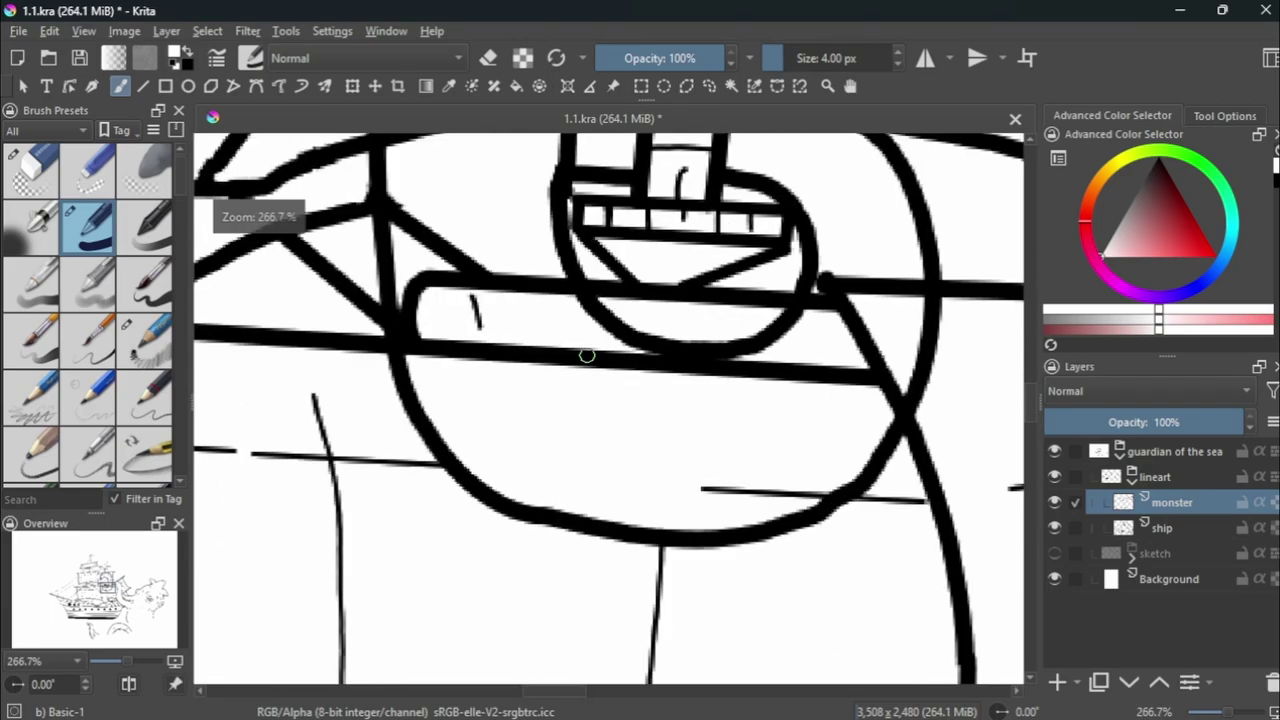
scroll(514, 371, up, 2)
scroll(480, 457, up, 1)
key(ctrl+z)
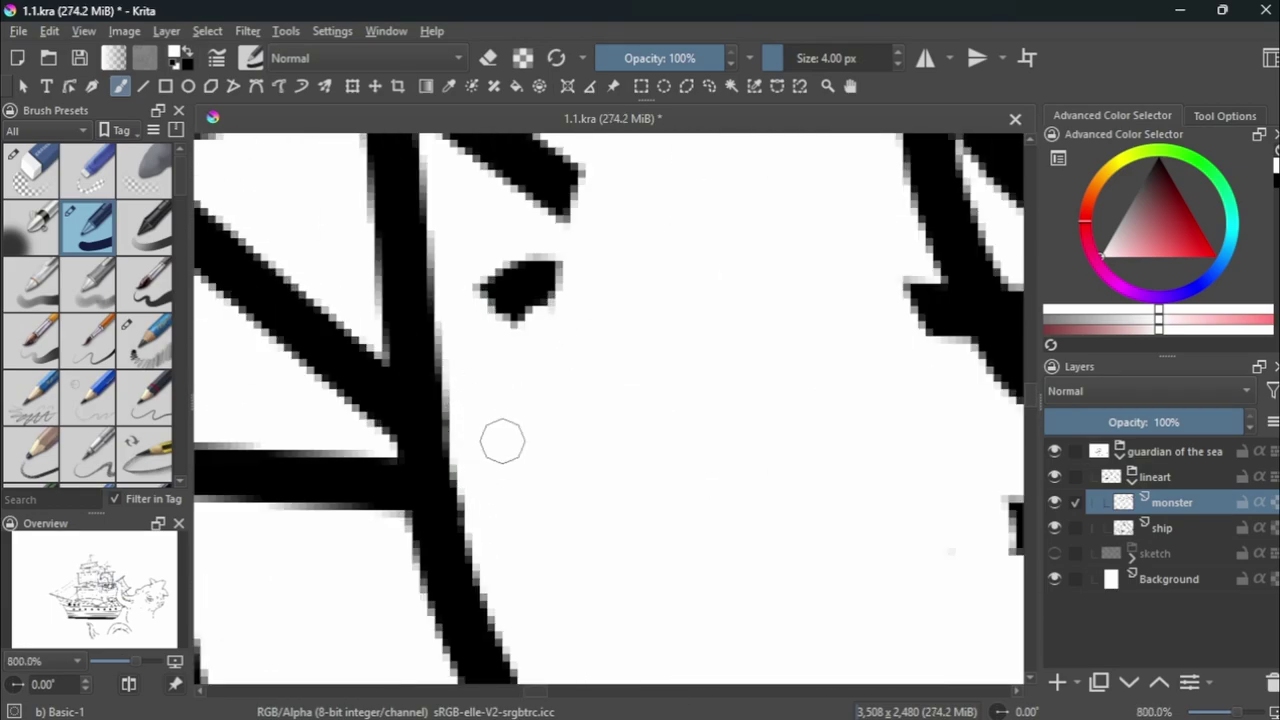
scroll(502, 441, down, 2)
scroll(606, 514, down, 1)
scroll(500, 363, down, 4)
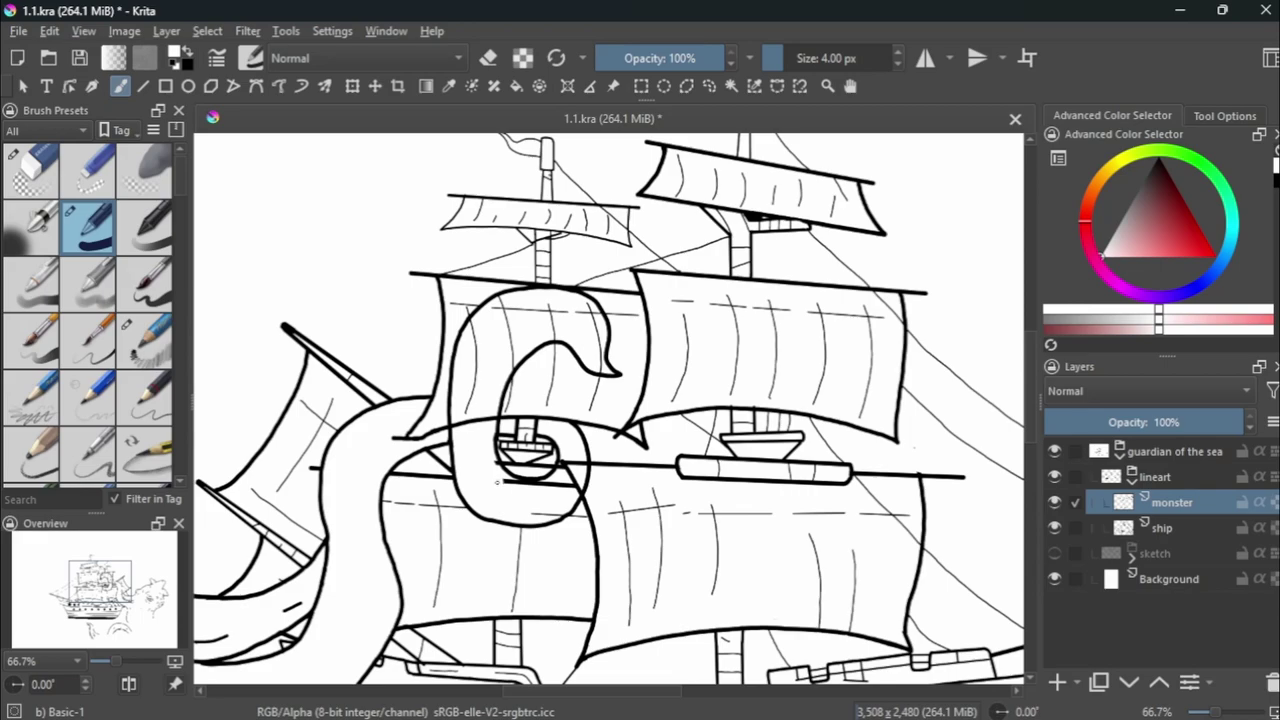
scroll(497, 482, up, 3)
scroll(480, 394, up, 3)
Erase the short line under the tentacle loop and the crossing lines at the X junction.
drag(474, 417, 666, 391)
drag(700, 635, 463, 634)
scroll(463, 634, down, 1)
mouse_move(500, 440)
mouse_down()
mouse_move(562, 418)
mouse_move(446, 551)
mouse_up()
drag(495, 398, 417, 374)
scroll(722, 395, down, 6)
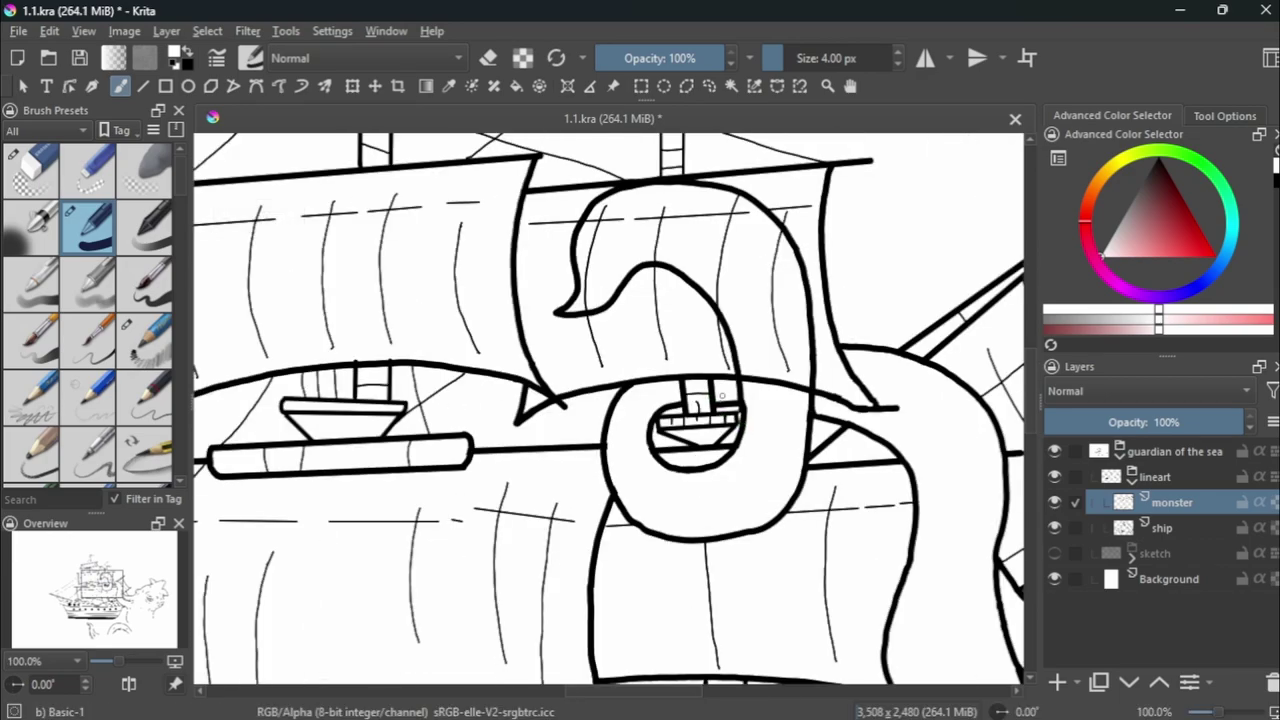
scroll(722, 395, down, 2)
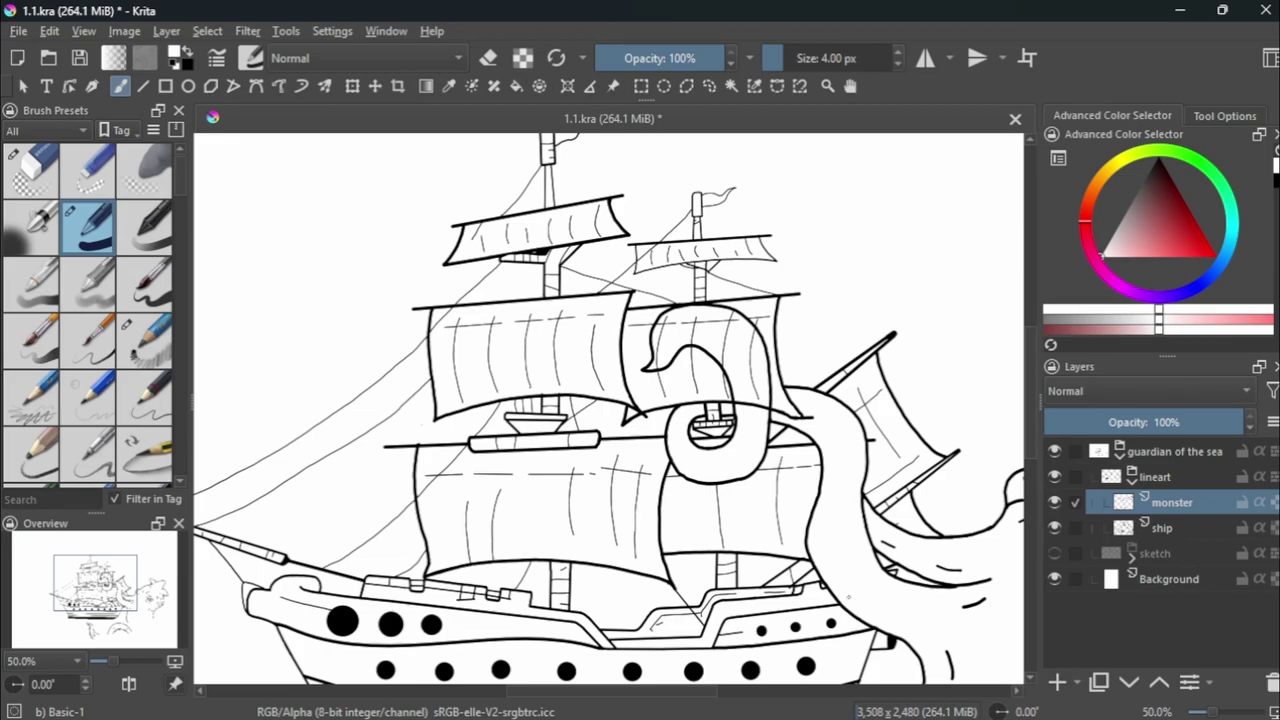
scroll(570, 362, down, 2)
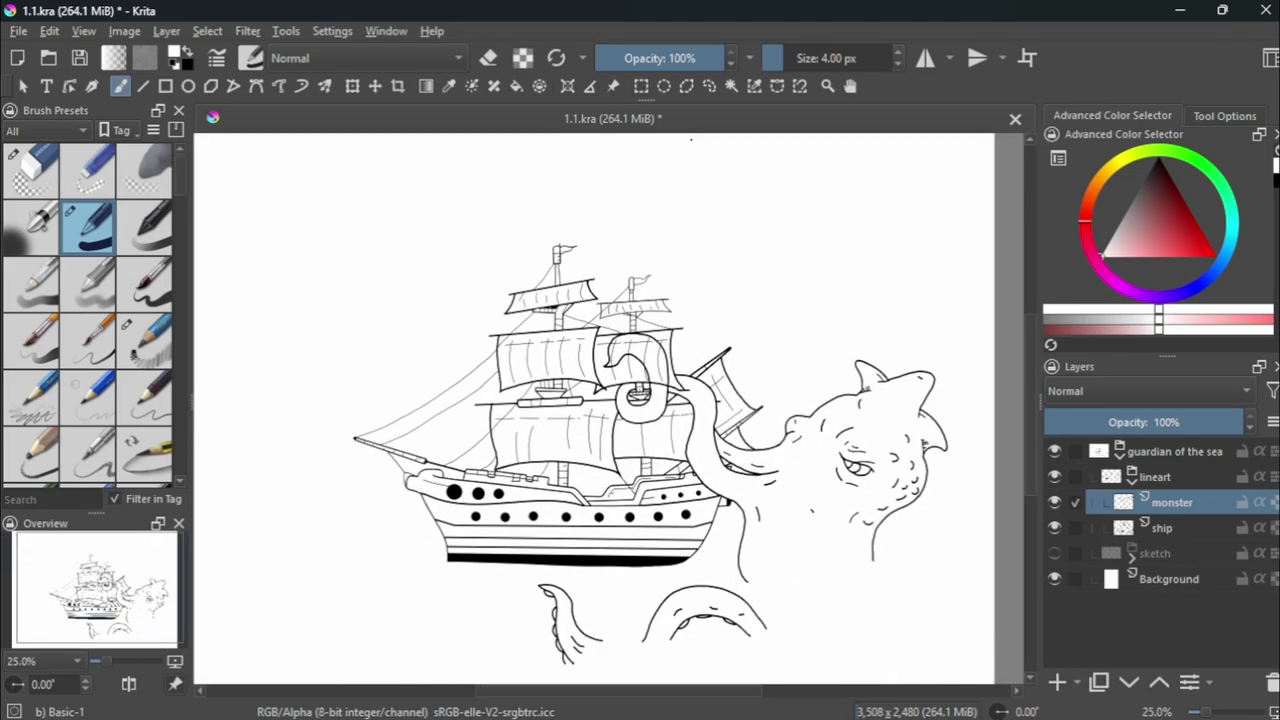
Show the grey sketch and undo the tentacle-tip strokes, including a redrawn curve.
click(1054, 553)
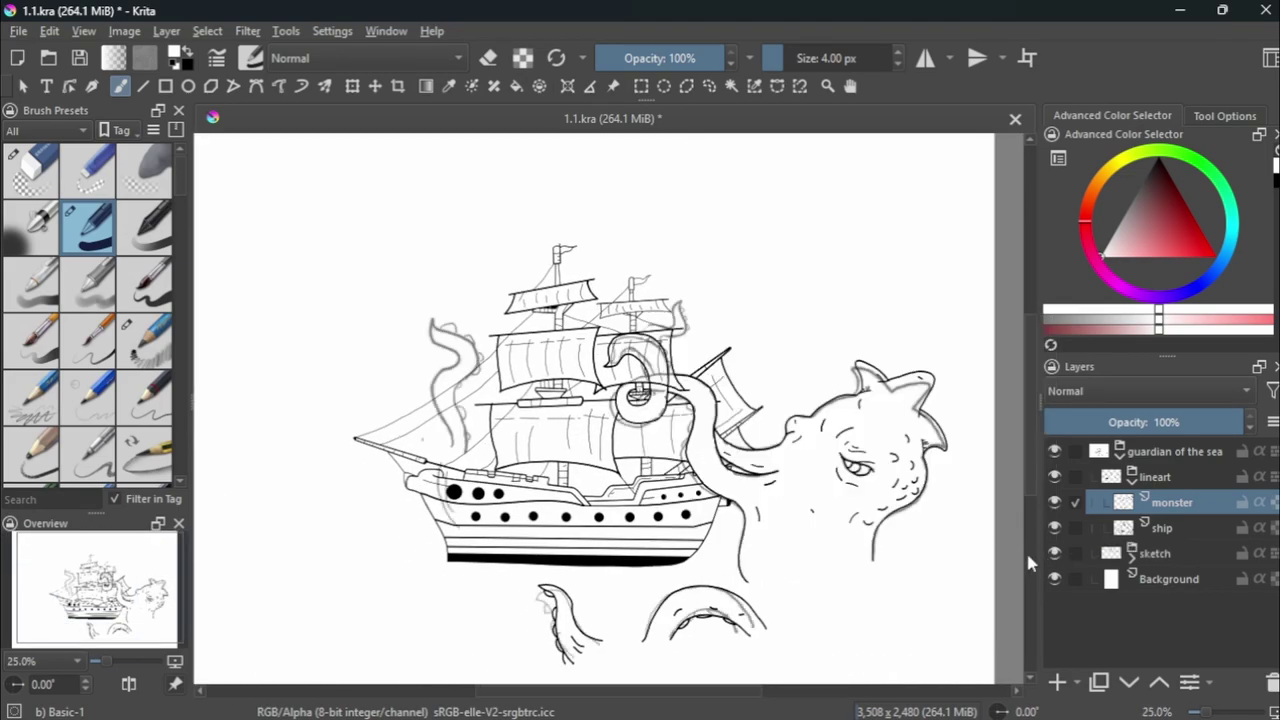
scroll(710, 480, up, 4)
key(ctrl+z)
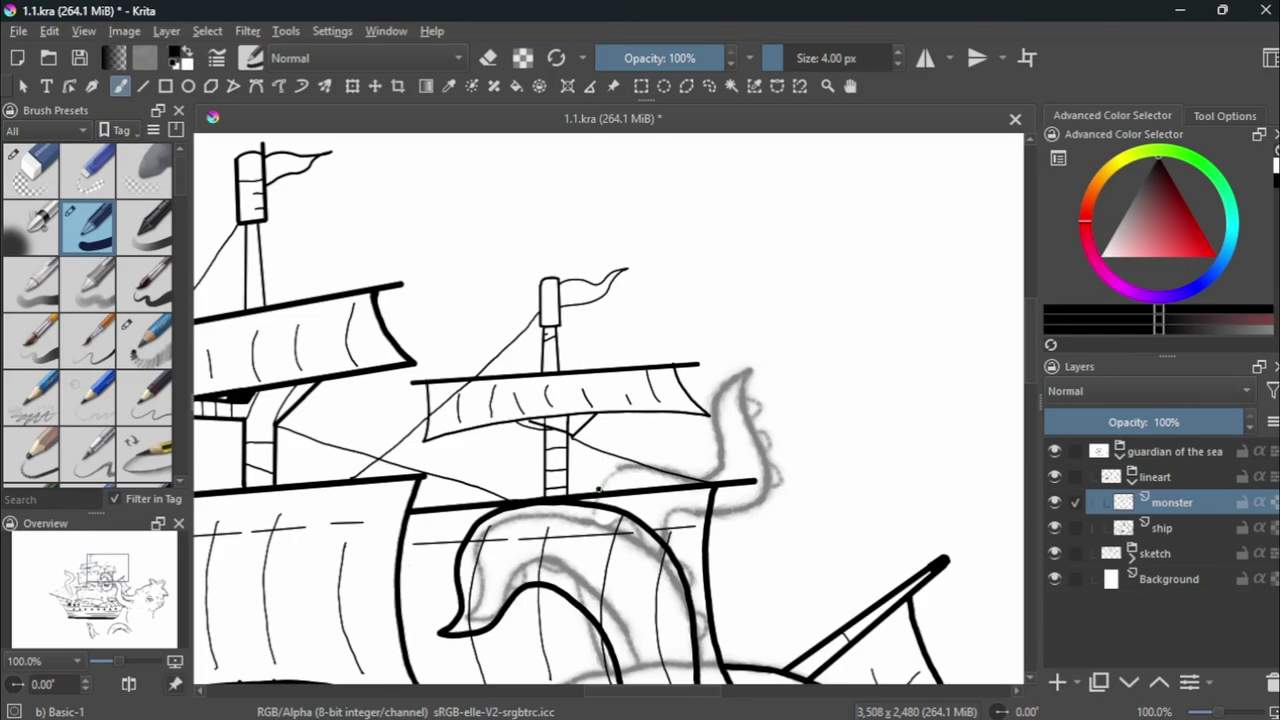
key(ctrl+z)
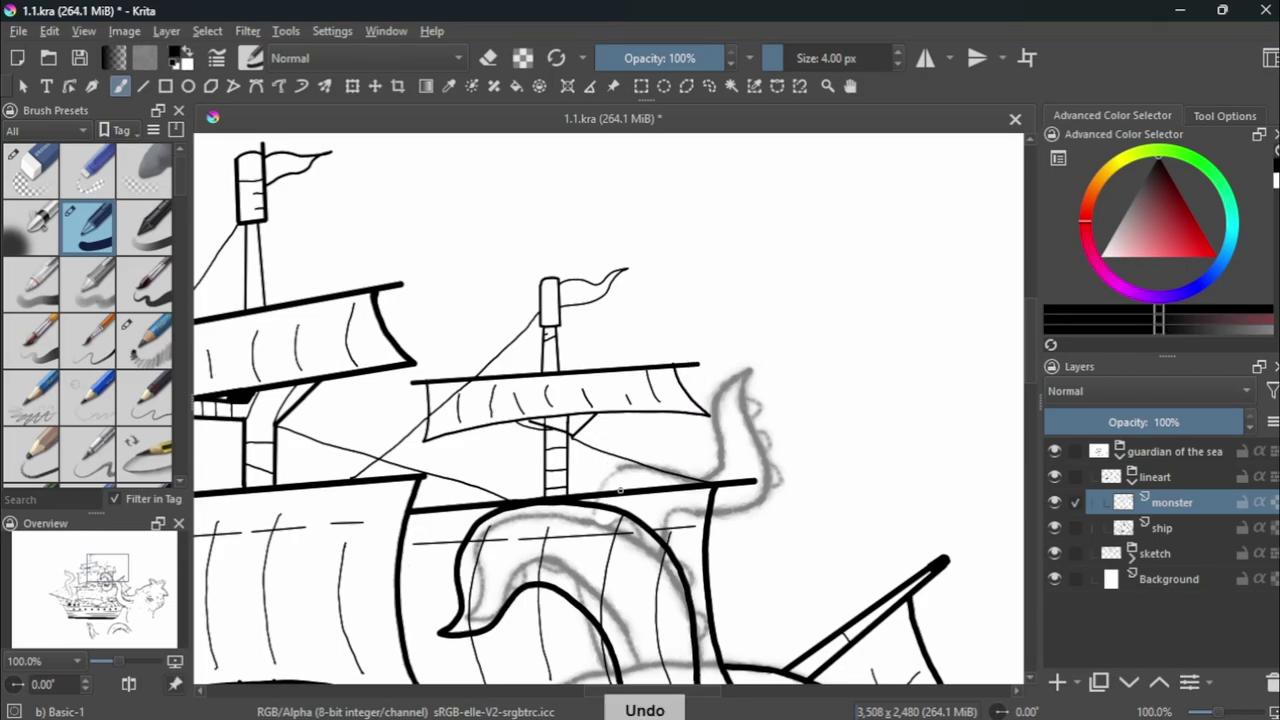
drag(578, 470, 688, 433)
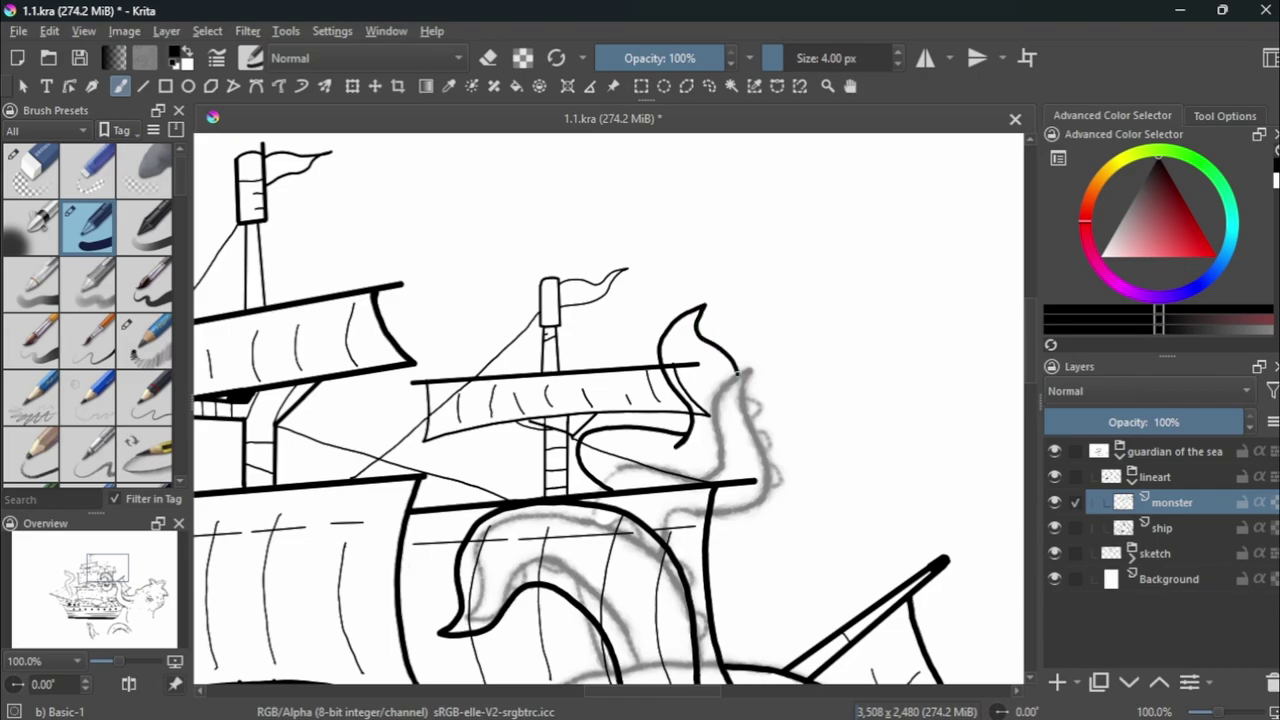
key(ctrl+z)
key(ctrl+z)
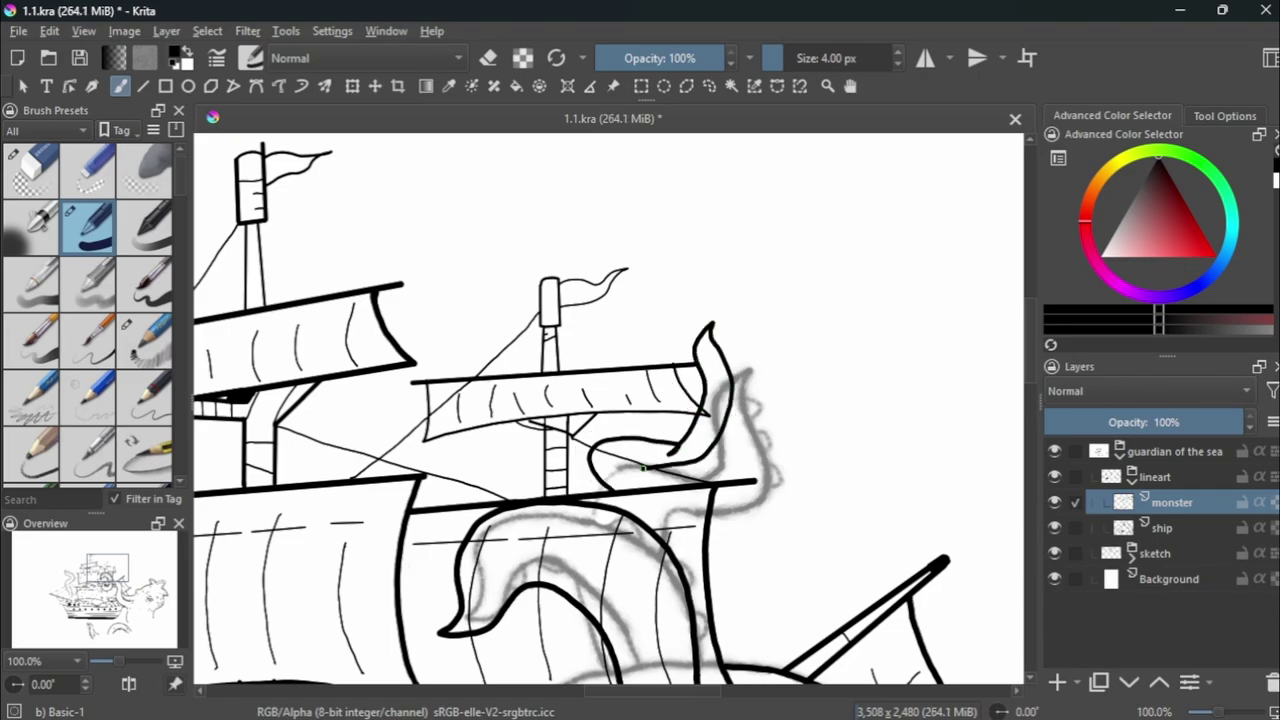
key(ctrl+z)
Zoom in on the masts and sails and shrink the inking brush to 4 px.
key(minus)
key(minus)
key(minus)
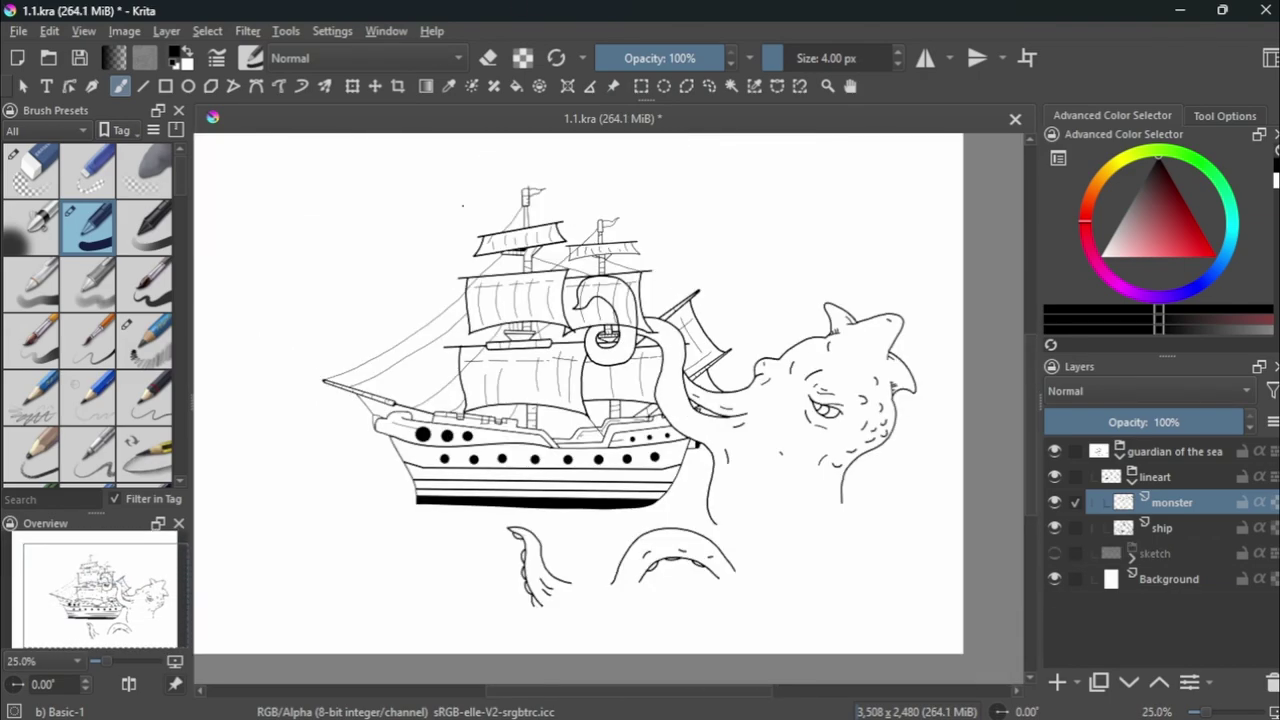
key(1)
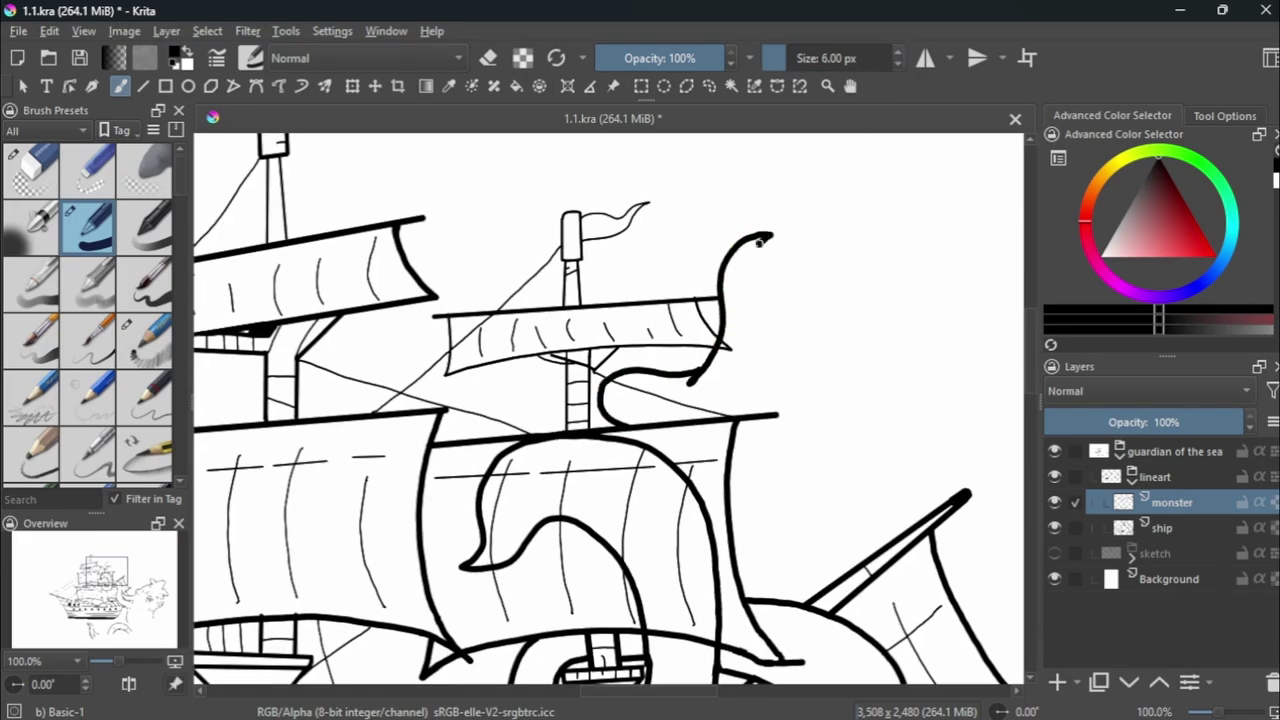
scroll(765, 300, down, 3)
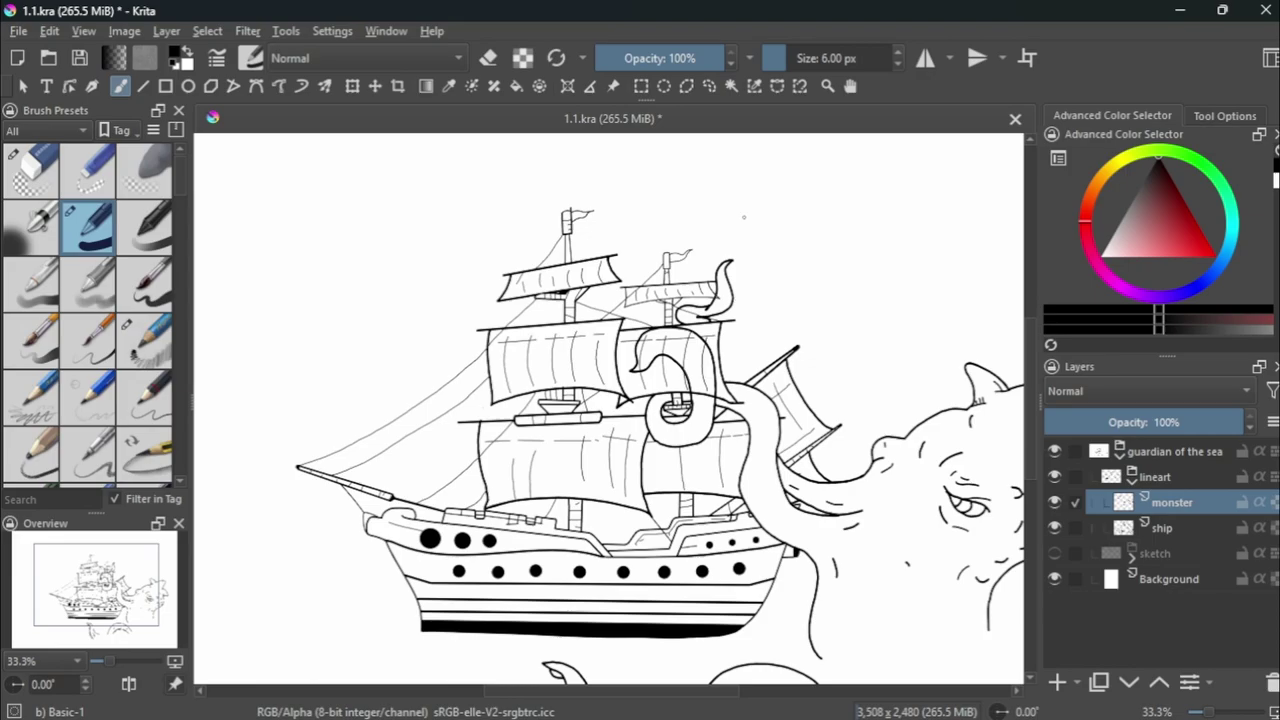
scroll(746, 277, up, 5)
scroll(746, 277, up, 4)
key(e)
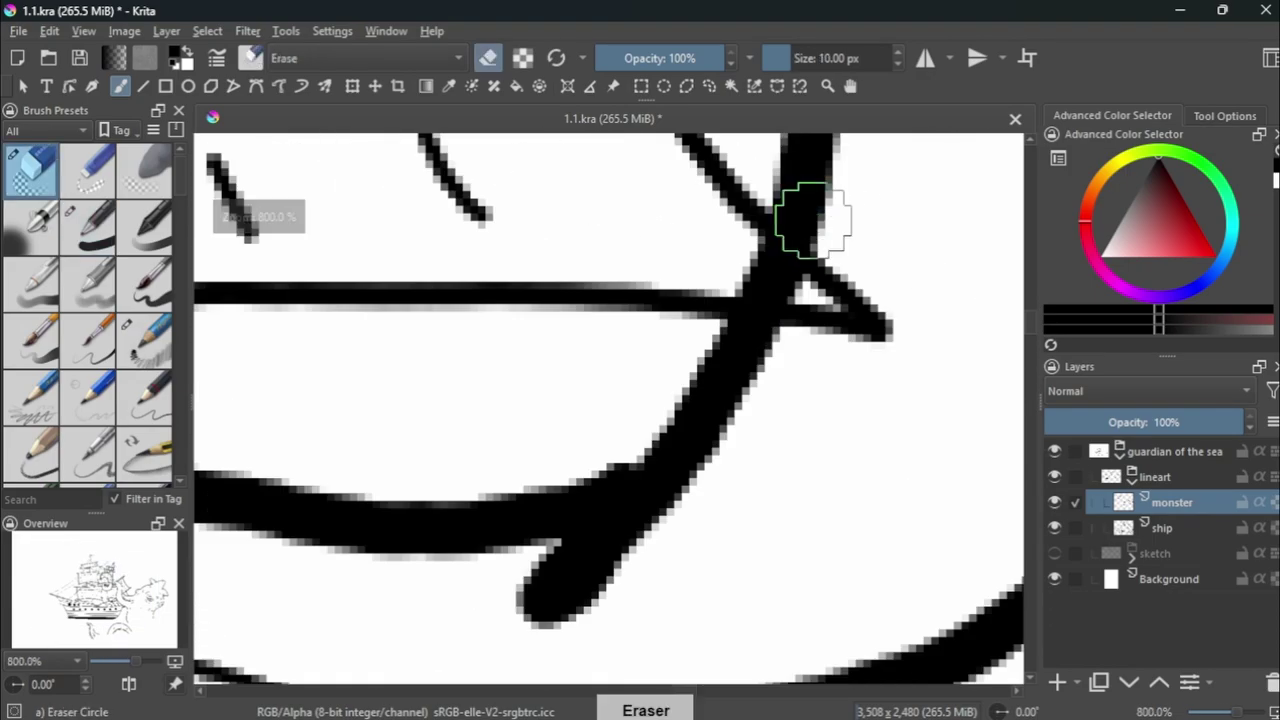
key(e)
key(bracketleft)
scroll(809, 526, down, 5)
scroll(571, 494, up, 2)
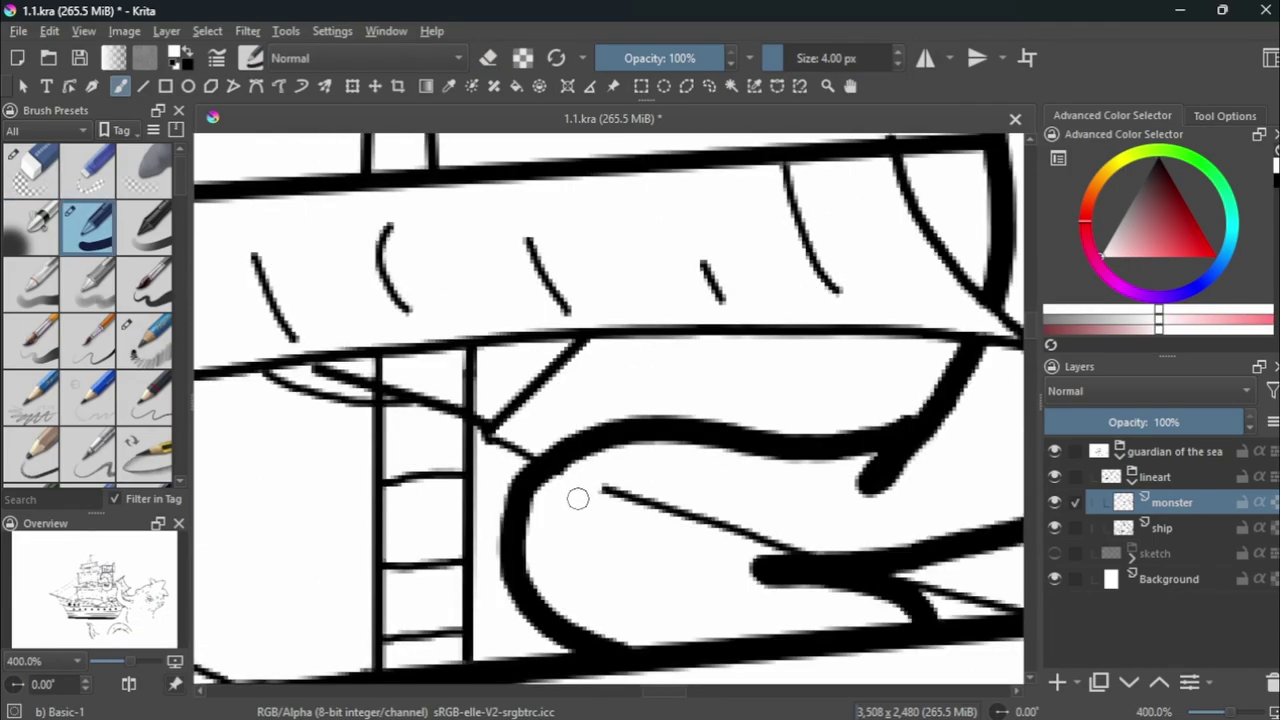
scroll(771, 543, down, 4)
scroll(639, 231, down, 2)
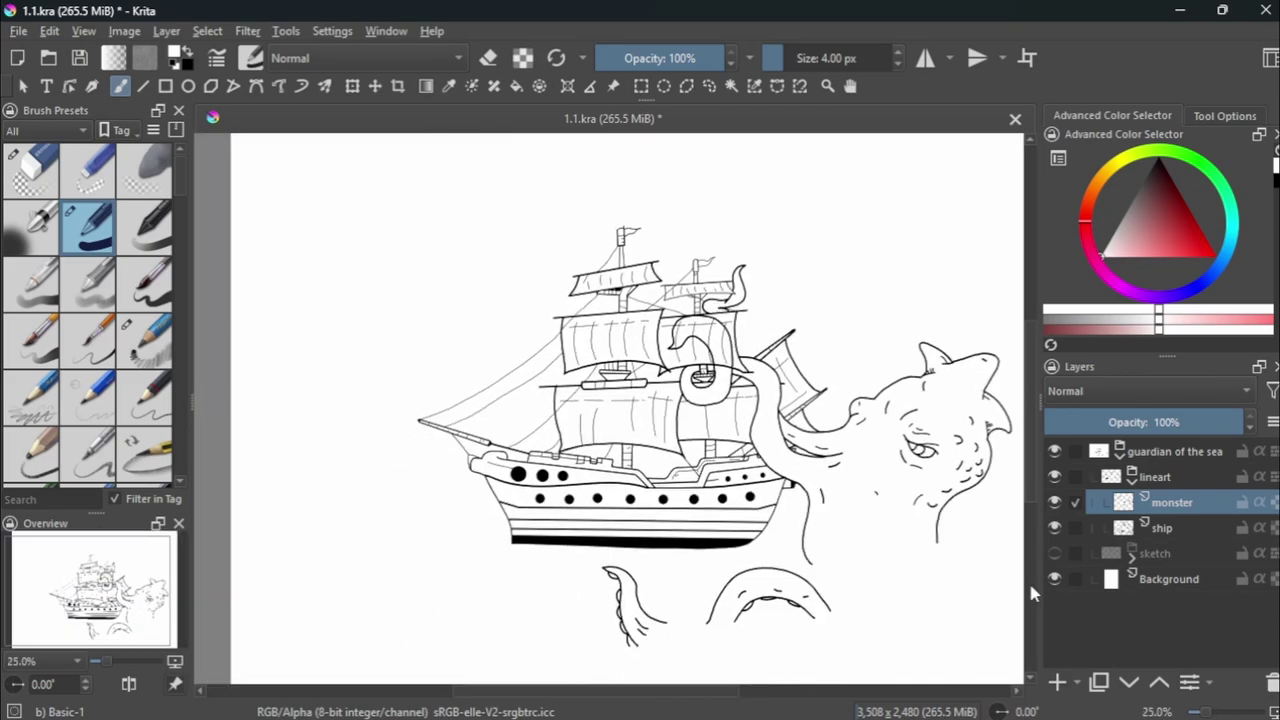
Show the grey sketch layer again and undo the last stroke.
click(1054, 553)
scroll(738, 401, up, 5)
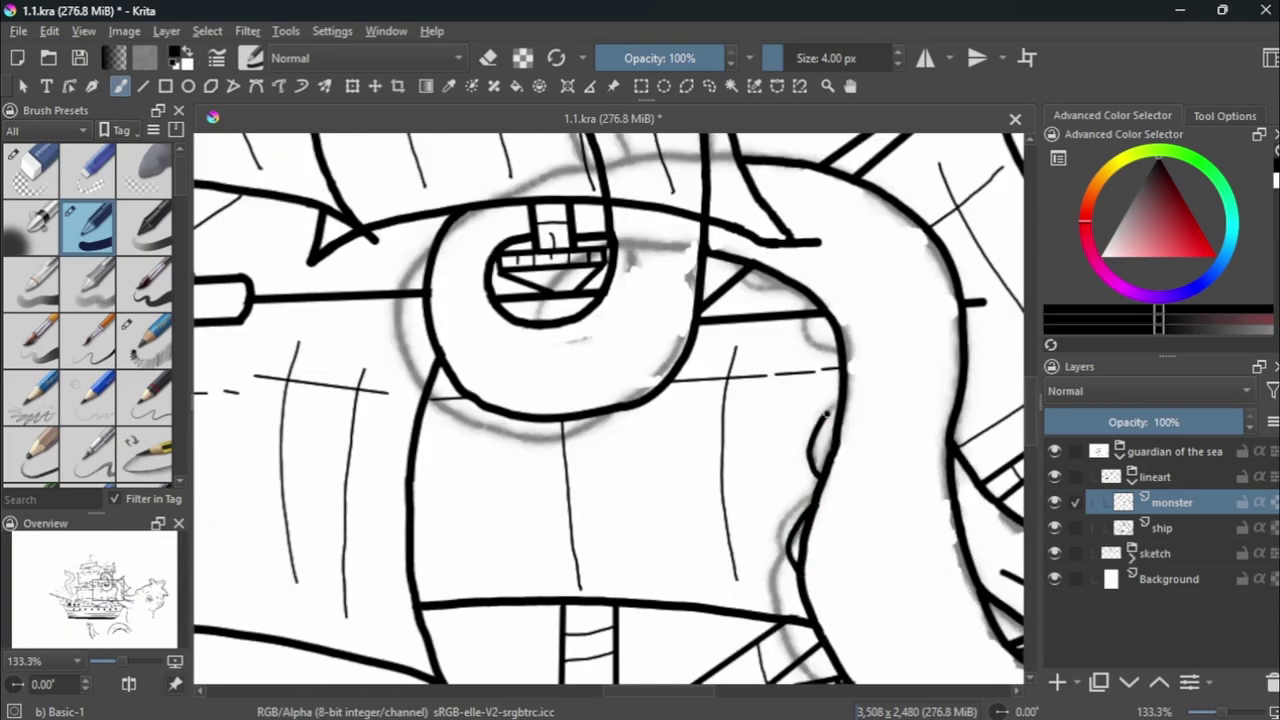
scroll(785, 291, down, 4)
scroll(745, 362, up, 5)
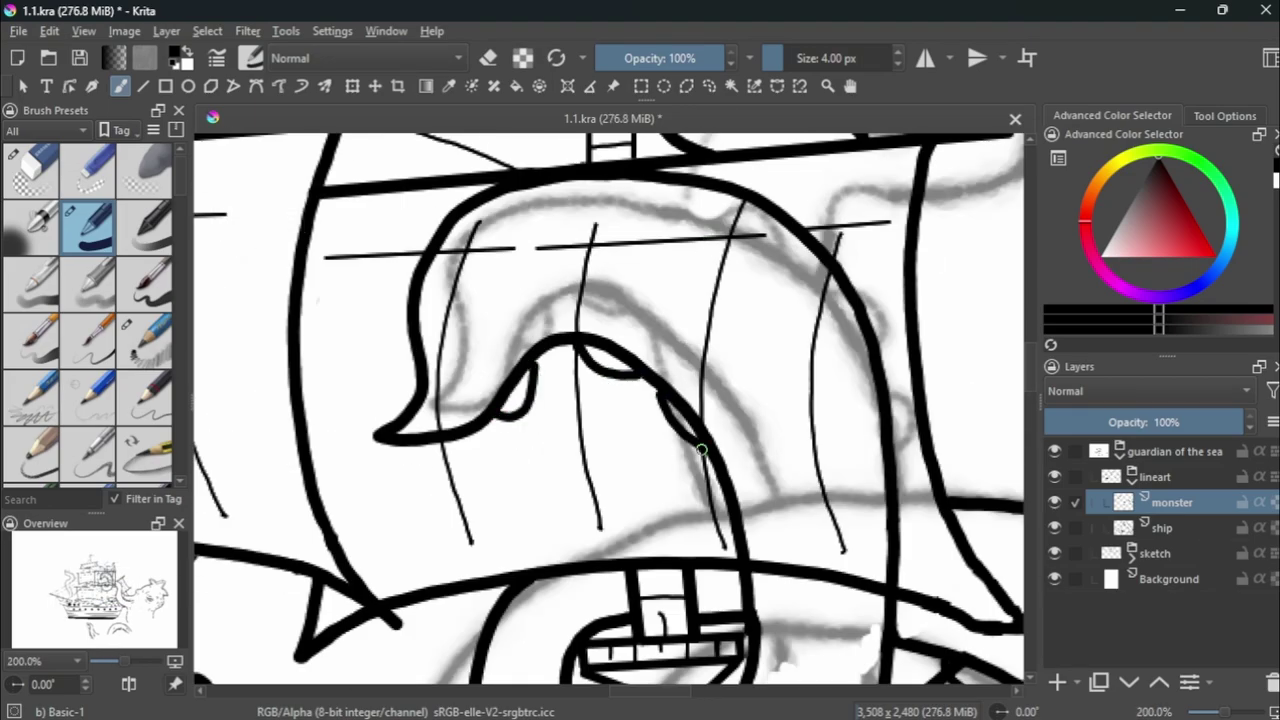
scroll(745, 362, down, 3)
scroll(730, 365, down, 3)
scroll(708, 365, up, 2)
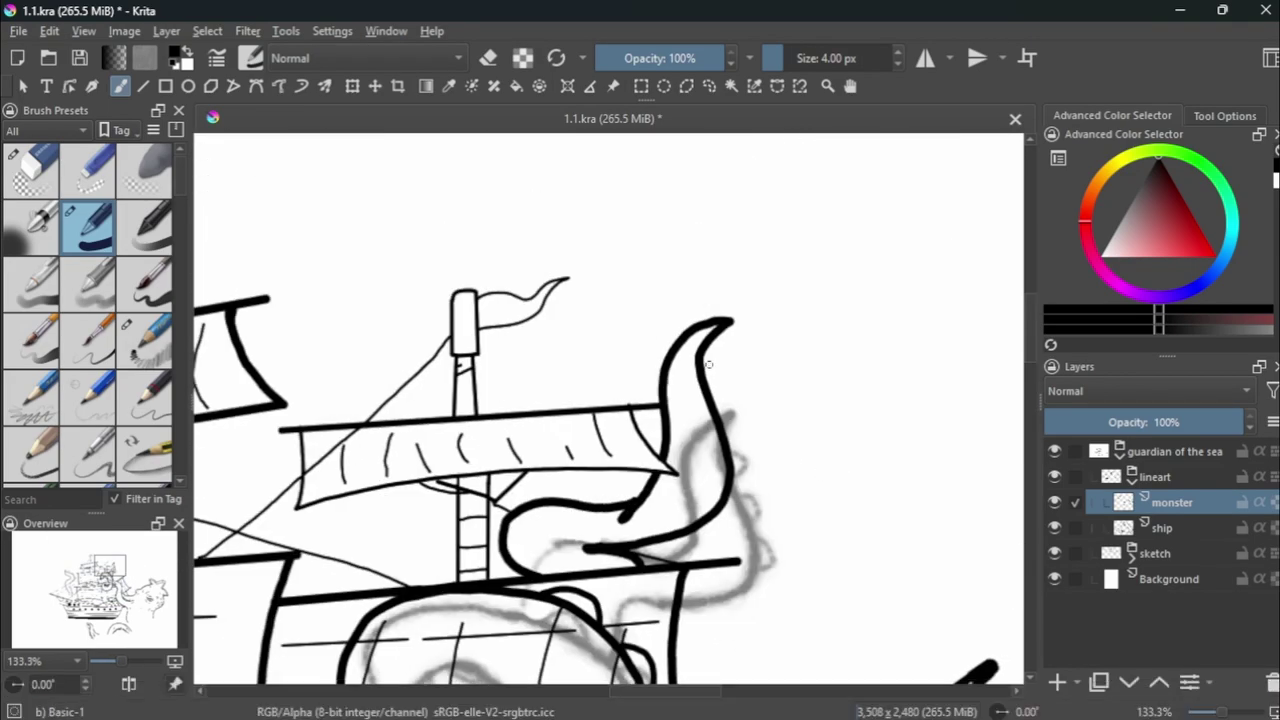
key(ctrl+z)
scroll(737, 464, down, 3)
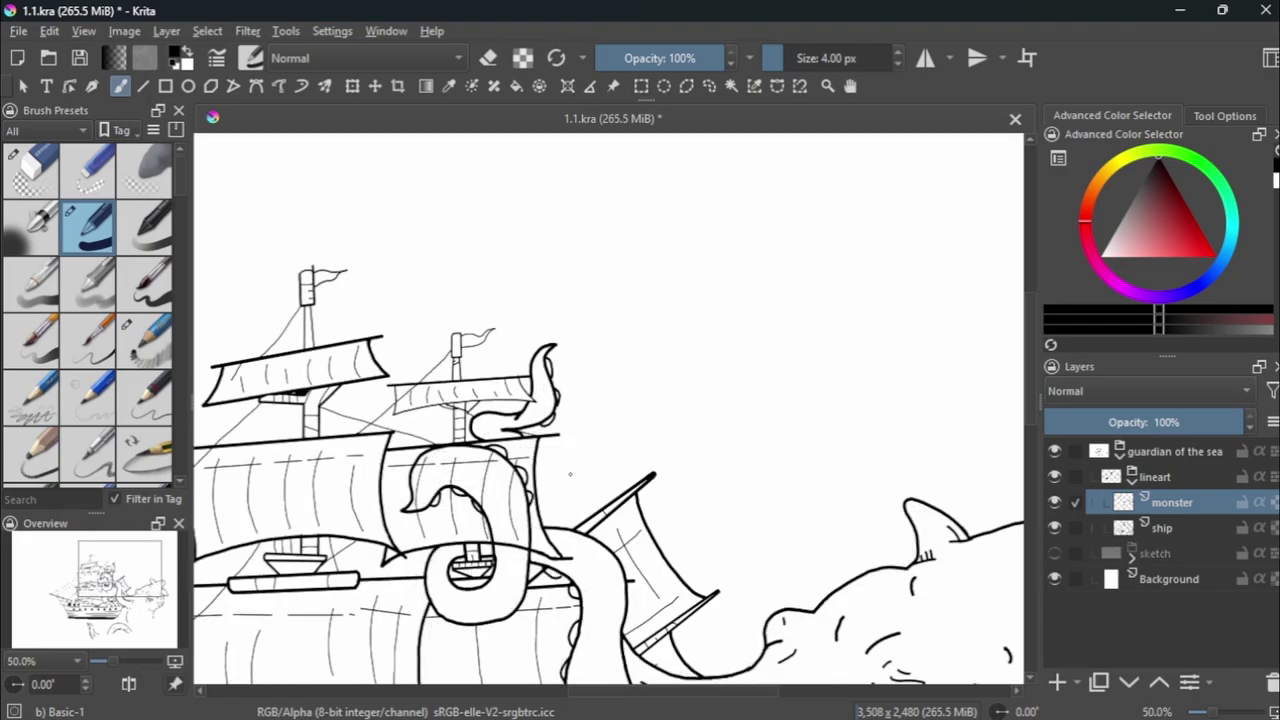
Hide the sketch to inspect the inked sails, then make the rough sketch visible again.
click(1054, 553)
scroll(702, 240, up, 2)
scroll(702, 240, up, 2)
scroll(702, 240, down, 2)
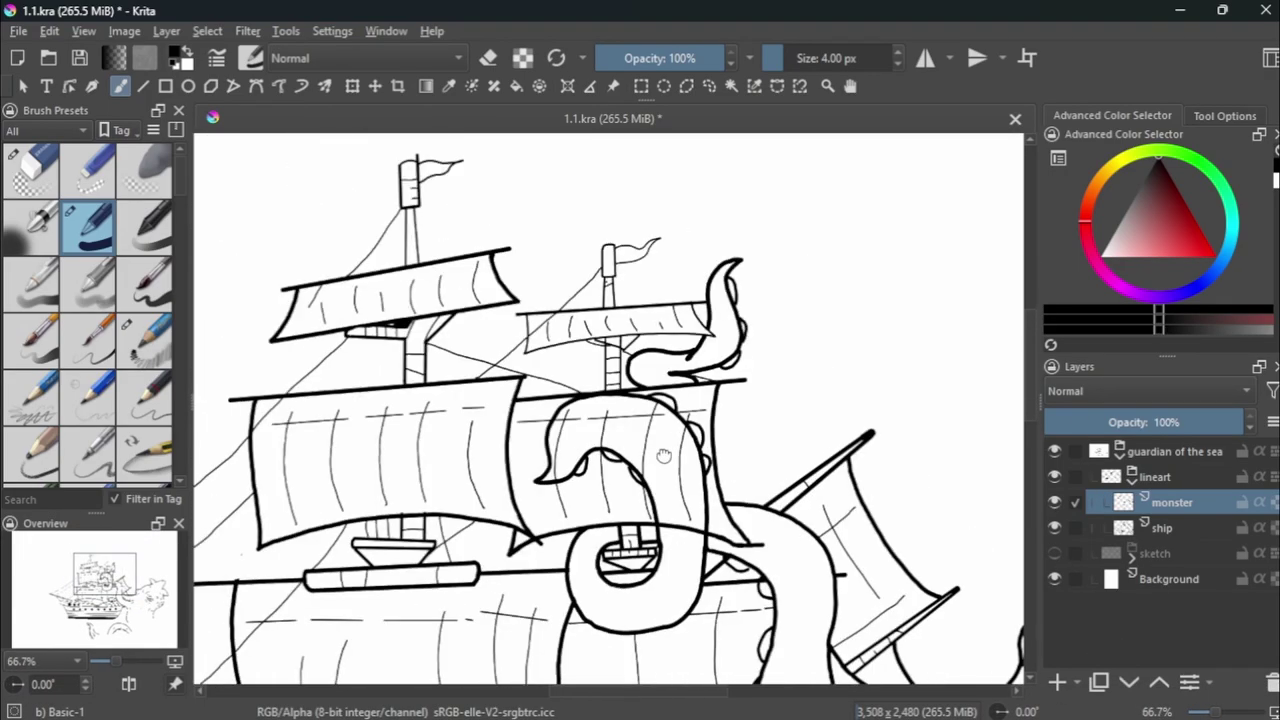
scroll(702, 240, down, 1)
scroll(702, 240, up, 5)
scroll(720, 241, down, 6)
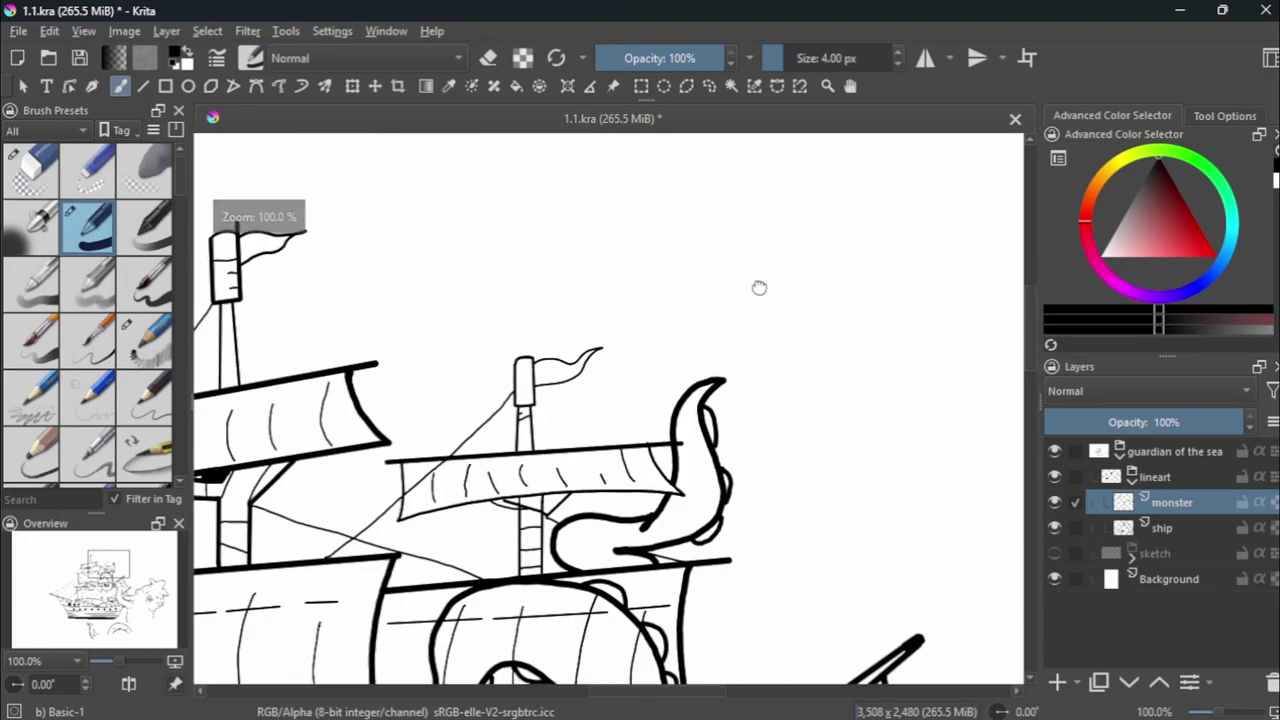
scroll(760, 286, up, 1)
scroll(808, 577, down, 2)
scroll(640, 430, up, 3)
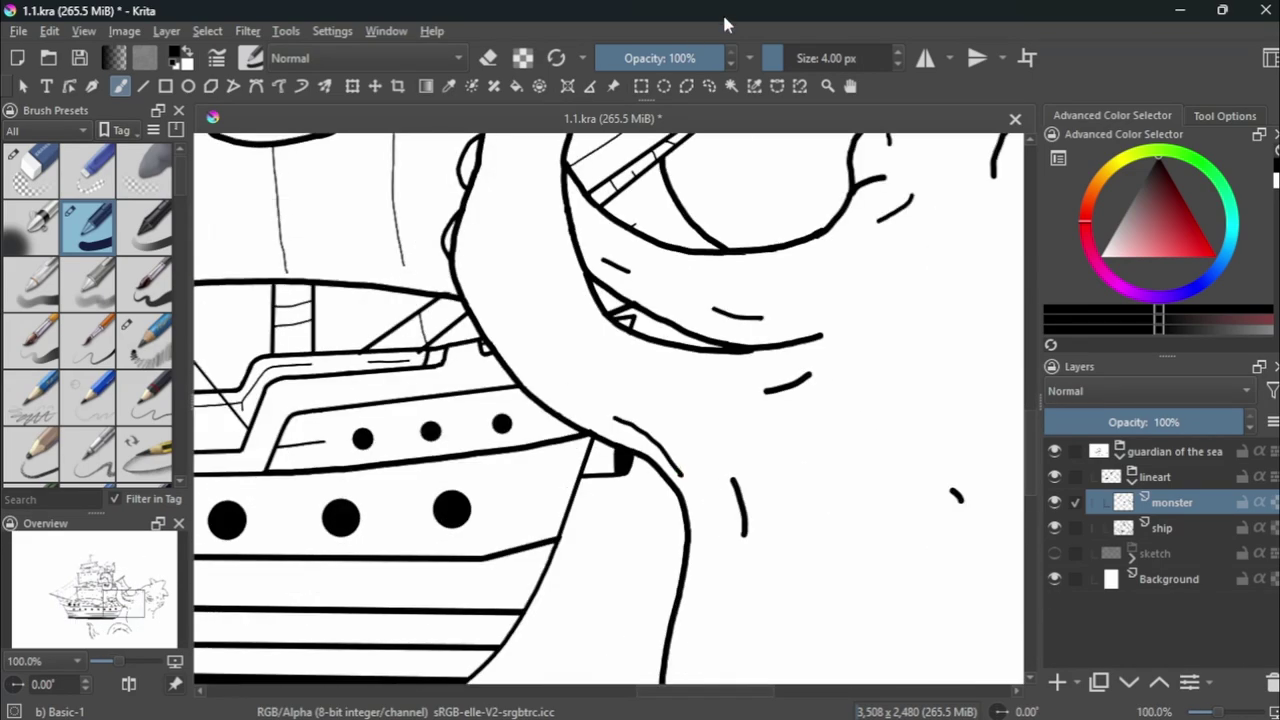
scroll(533, 357, down, 1)
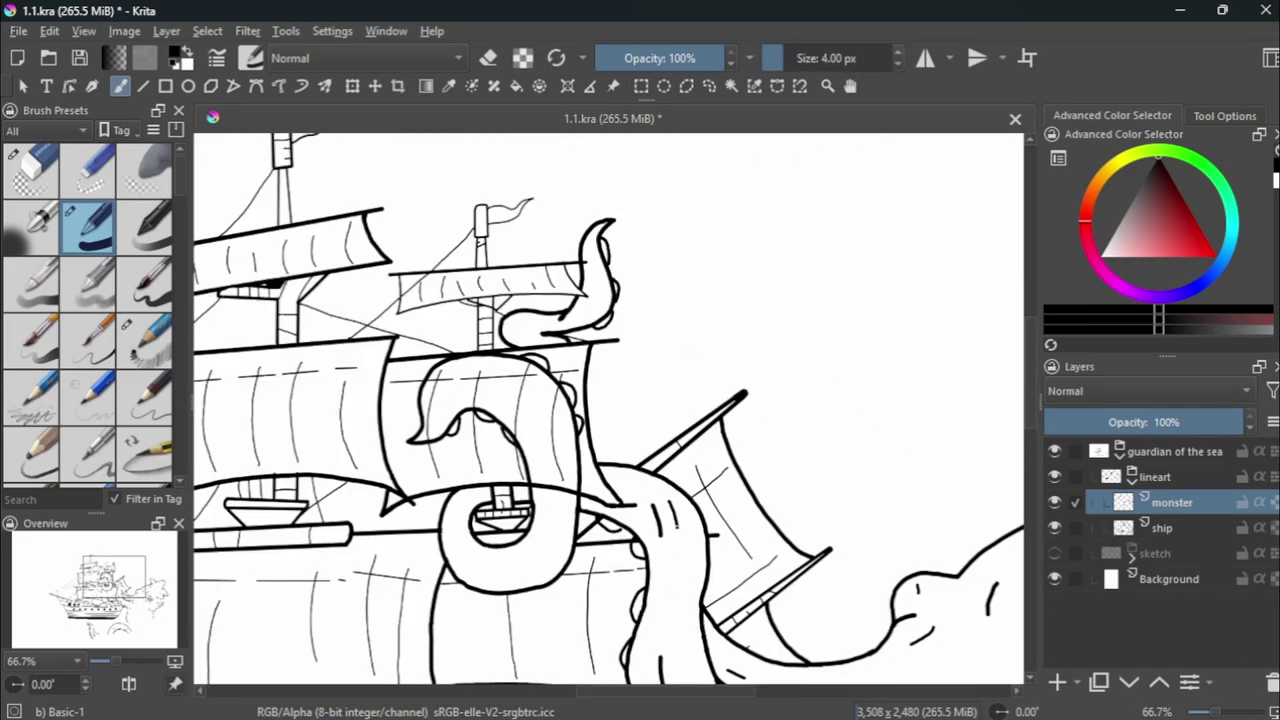
scroll(533, 357, down, 2)
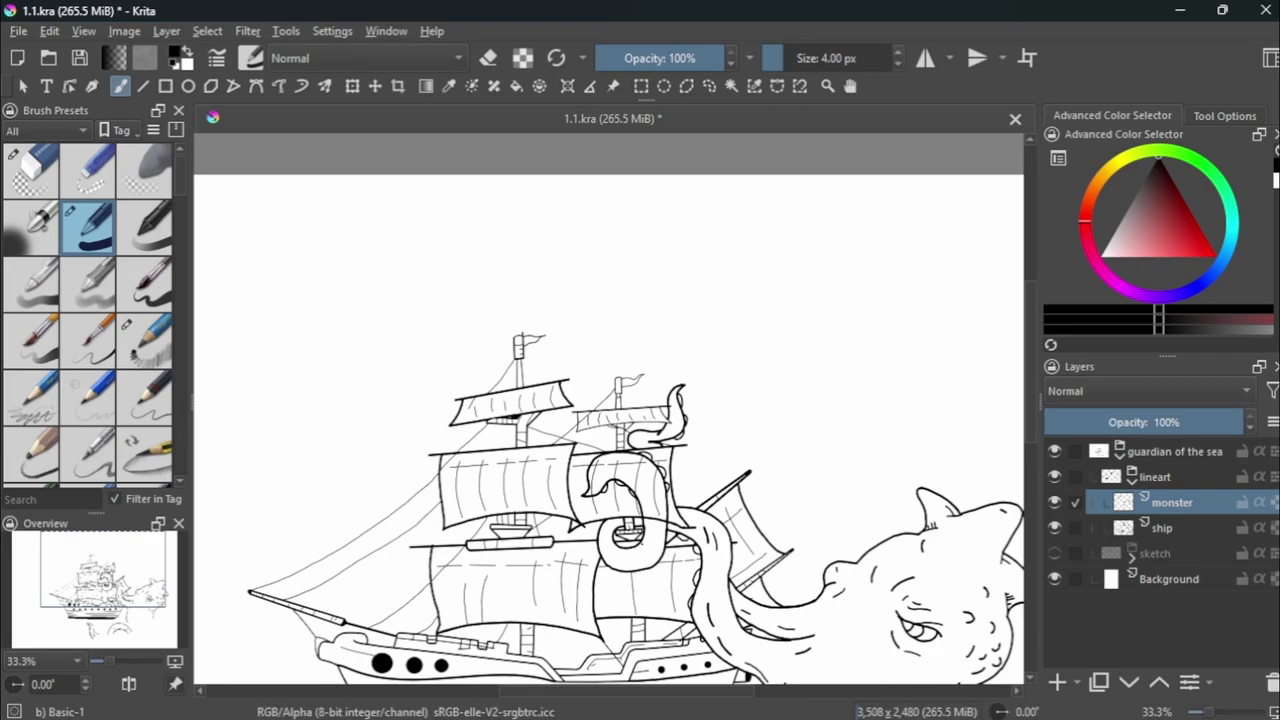
scroll(608, 410, down, 1)
click(1054, 553)
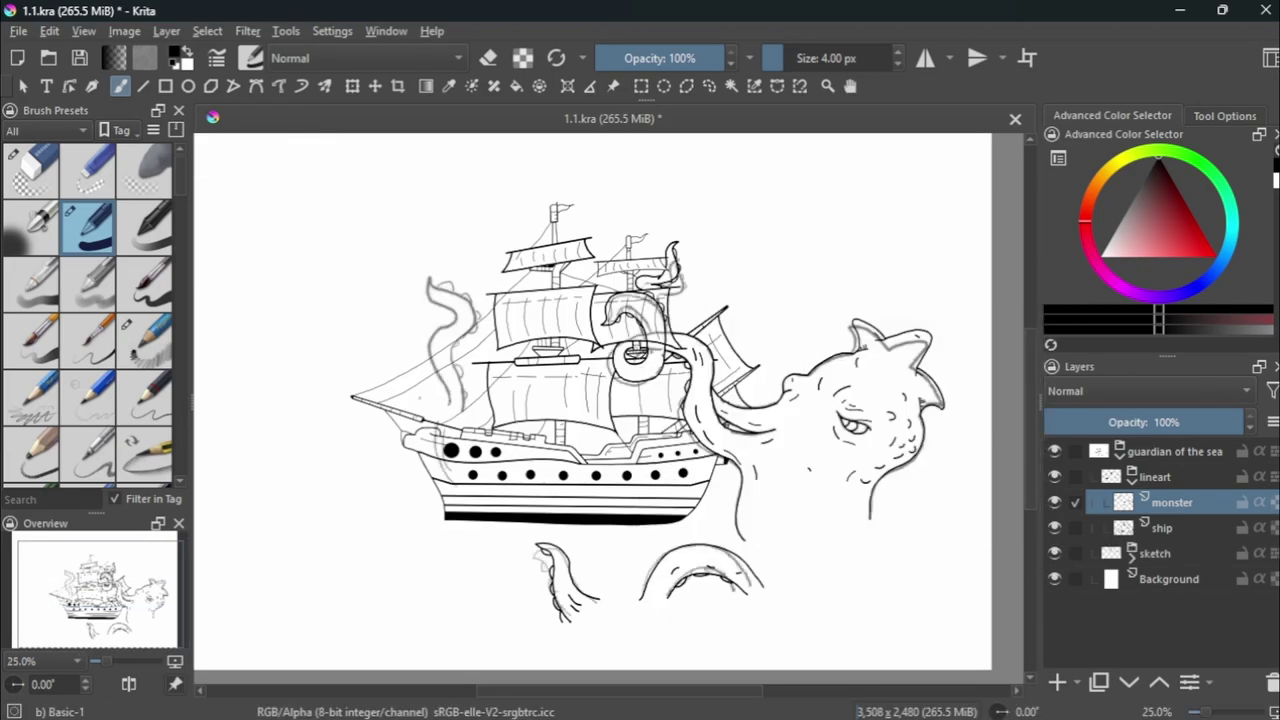
Undo the stroke drawn near the bow and switch to the eraser.
scroll(407, 451, up, 3)
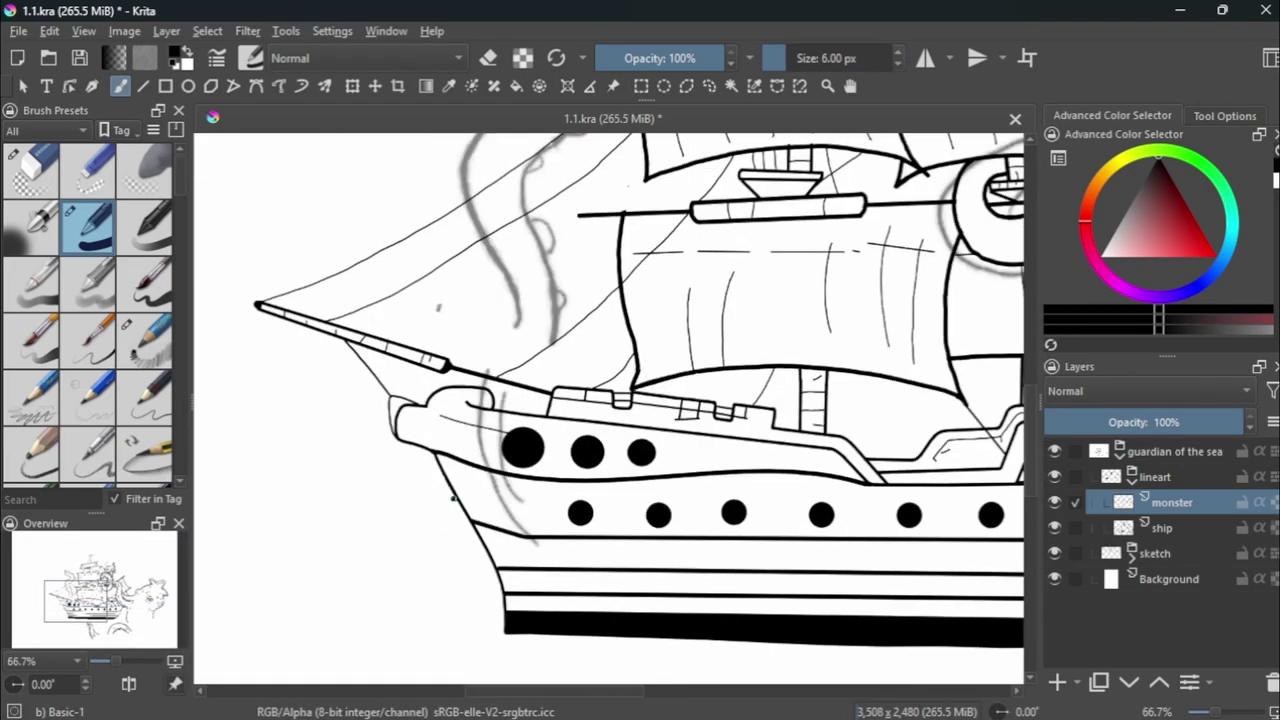
key(ctrl+z)
scroll(441, 400, down, 2)
scroll(441, 591, up, 2)
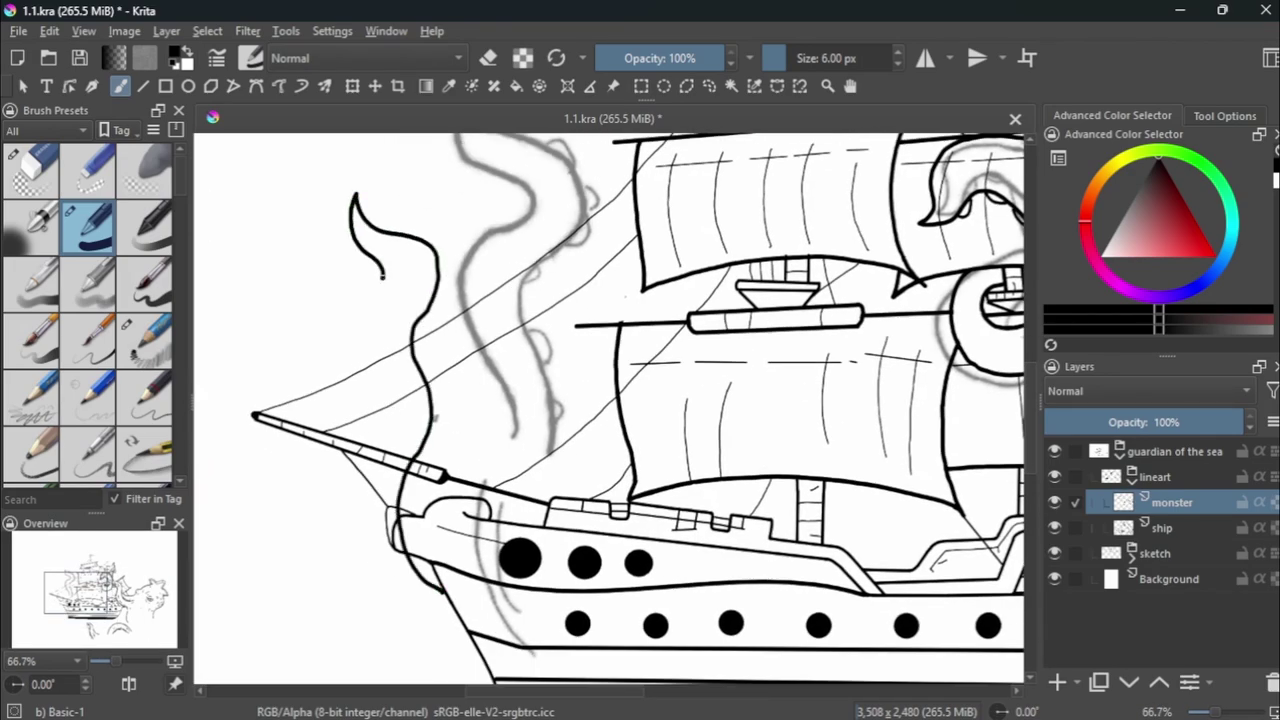
scroll(372, 462, up, 3)
scroll(360, 460, down, 1)
key(e)
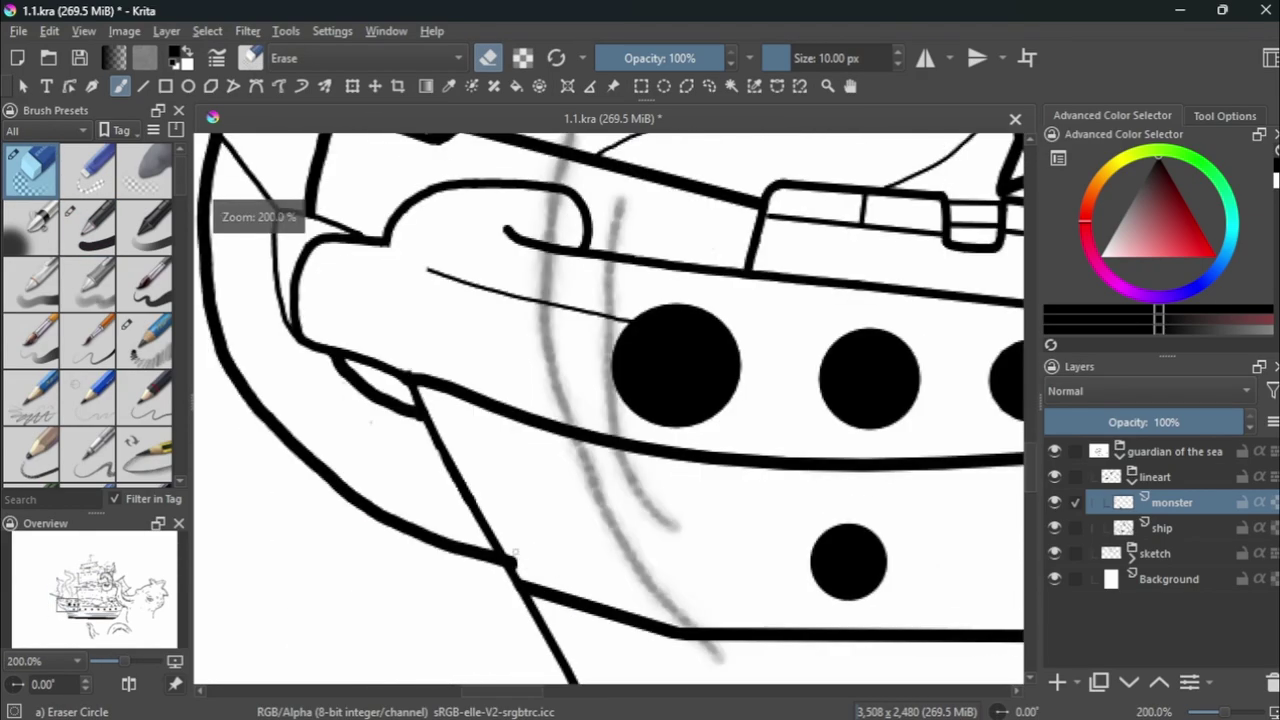
scroll(405, 380, up, 2)
scroll(476, 469, down, 4)
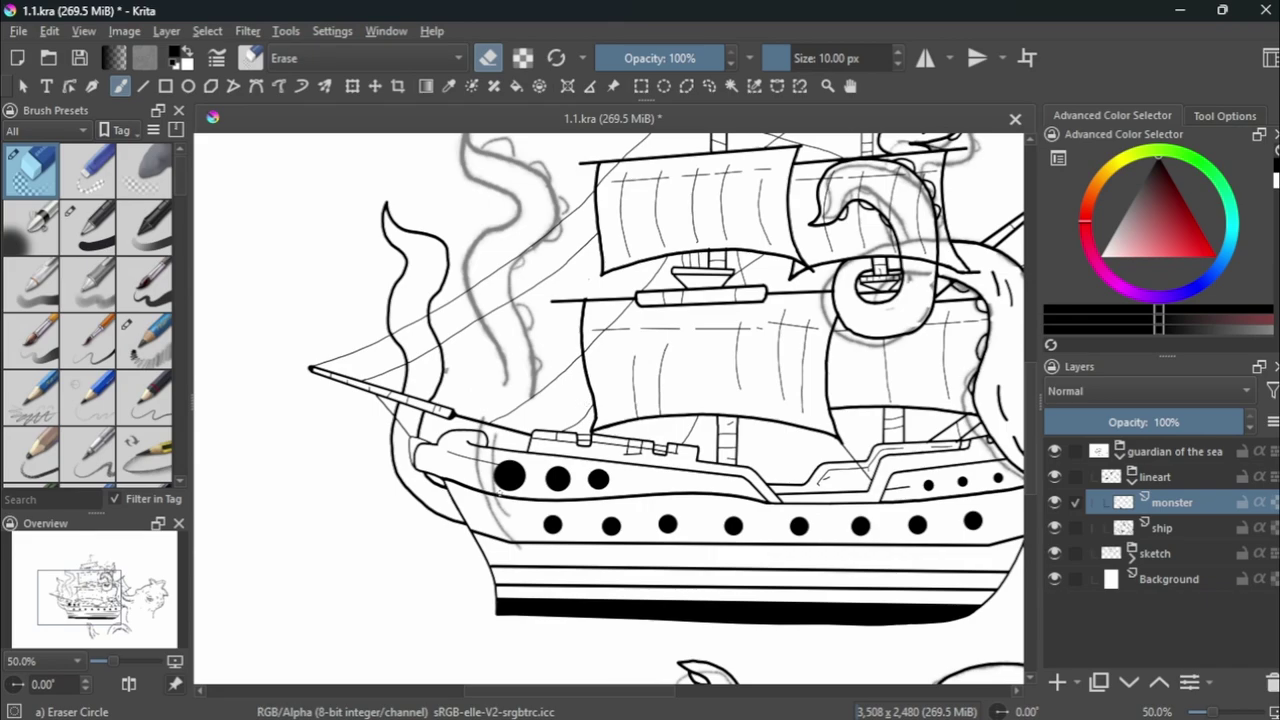
scroll(500, 494, up, 3)
scroll(485, 469, down, 1)
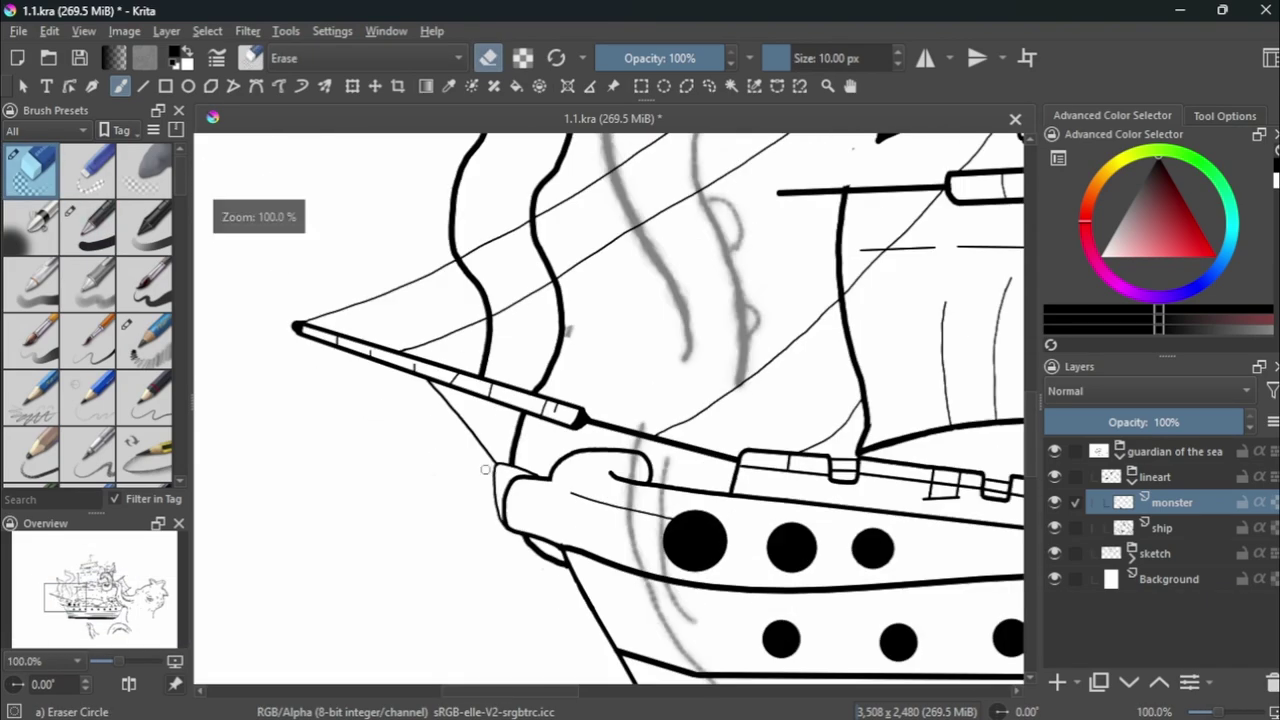
scroll(485, 469, down, 1)
scroll(521, 485, up, 2)
Erase the top of the lower curved line and extend the tentacle outline down toward the hull.
key(slash)
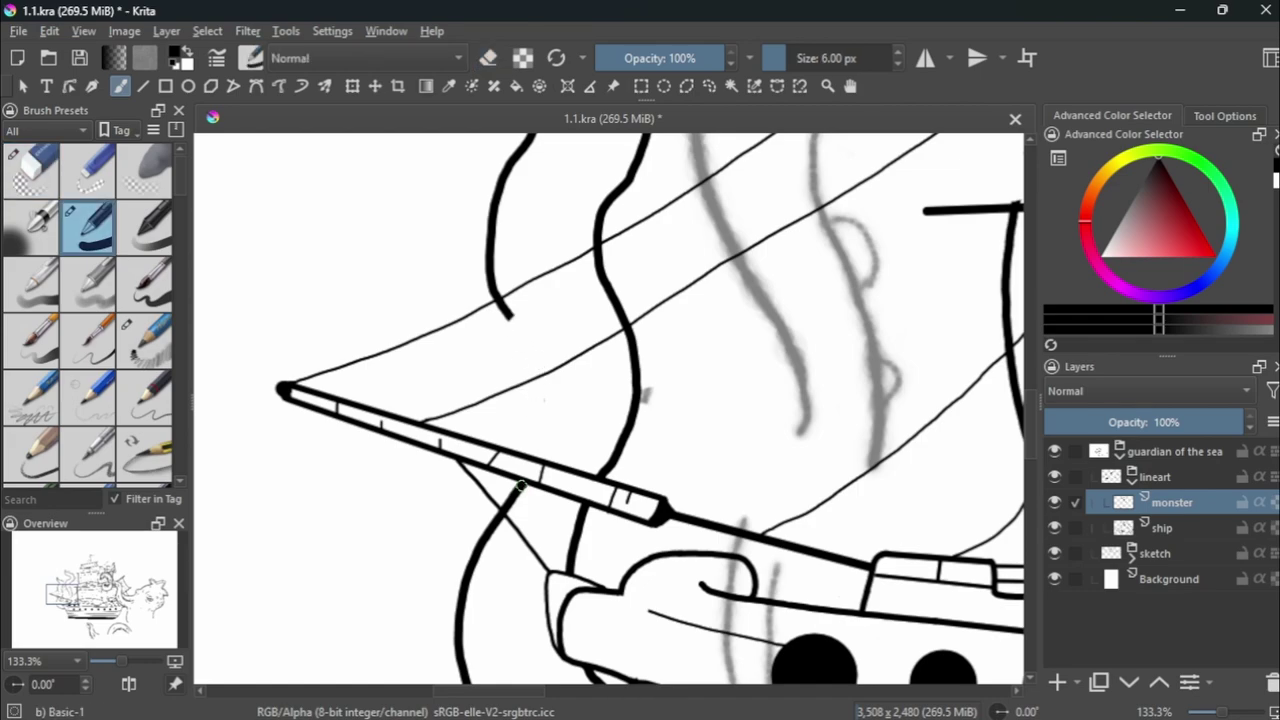
key(slash)
drag(519, 488, 486, 540)
key(slash)
mouse_move(502, 312)
mouse_down()
mouse_move(522, 352)
mouse_move(486, 540)
mouse_up()
key(slash)
scroll(549, 334, up, 2)
scroll(594, 543, up, 2)
scroll(574, 578, up, 1)
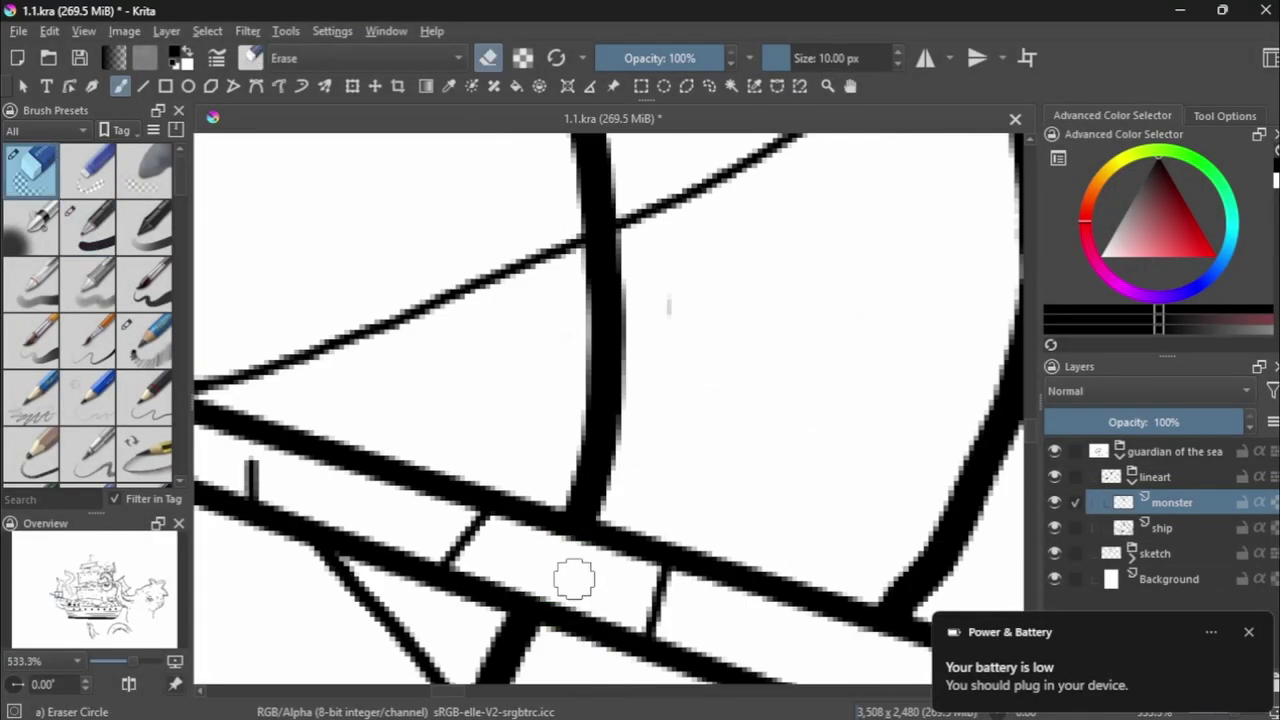
scroll(574, 578, down, 10)
scroll(574, 578, up, 2)
scroll(574, 578, up, 2)
Save the drawing and ink the curved outline of the bow tentacle.
key(ctrl+s)
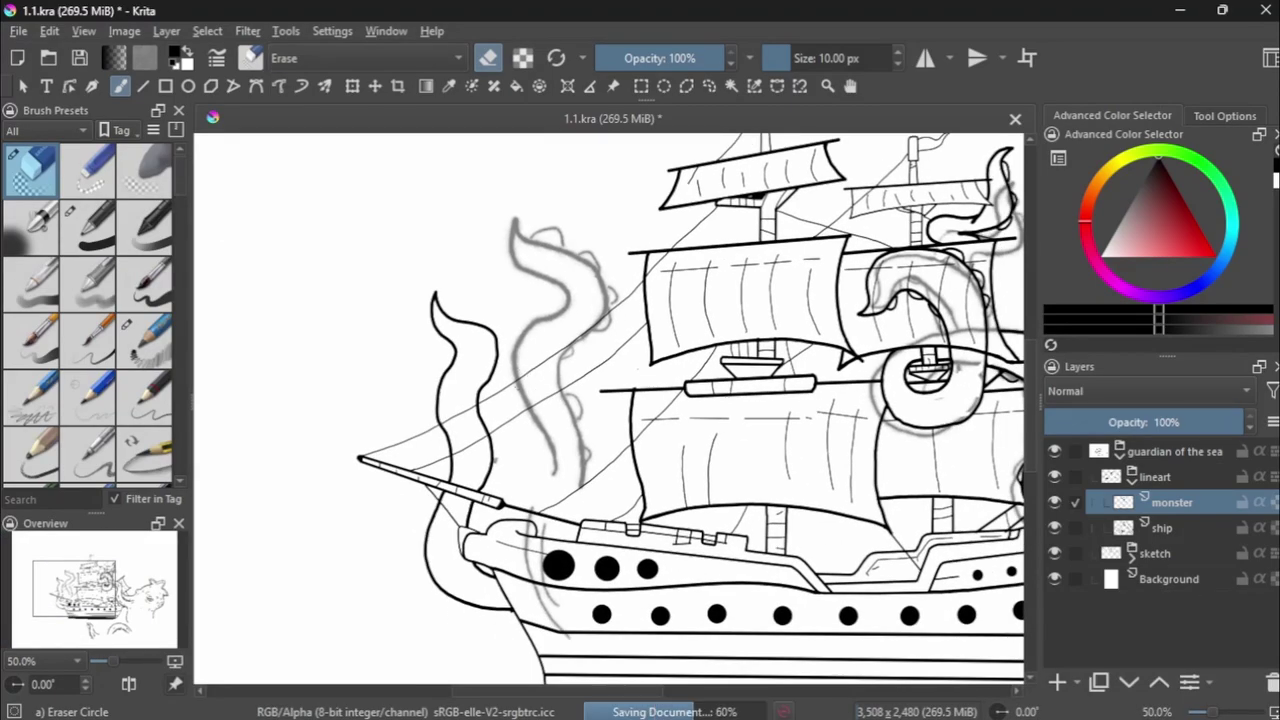
scroll(469, 316, up, 2)
key(slash)
drag(422, 320, 532, 408)
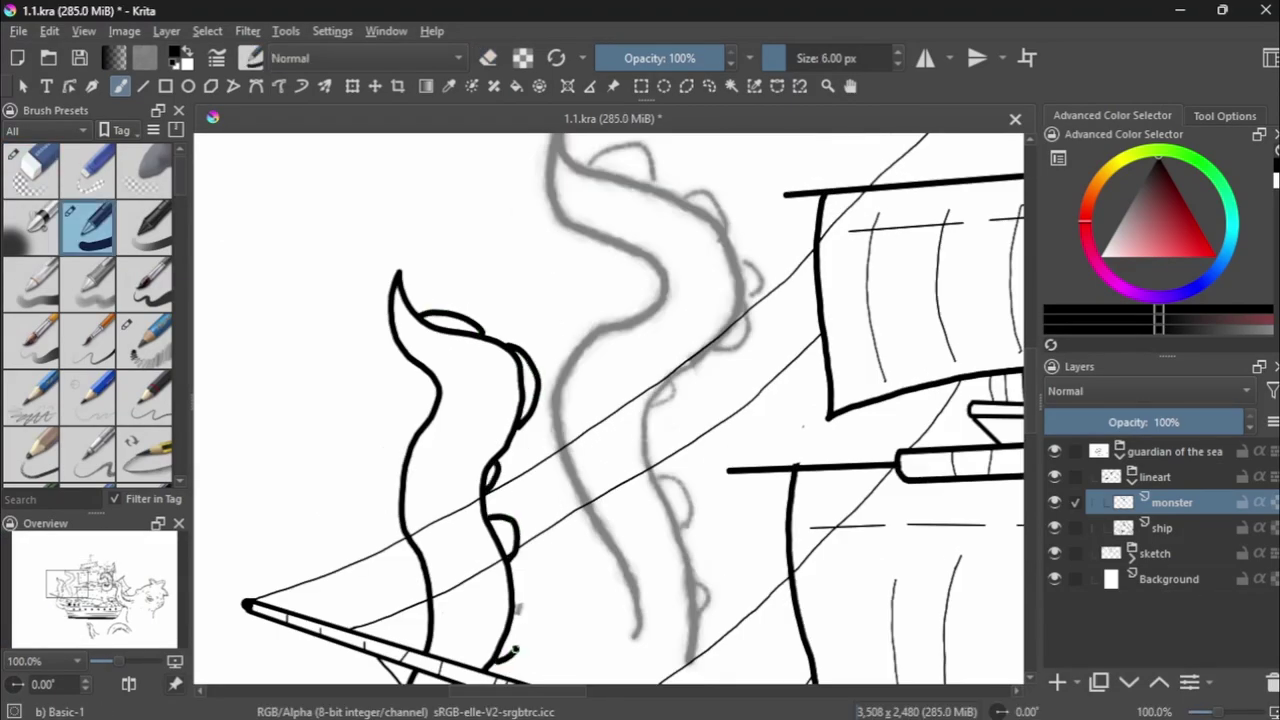
scroll(531, 580, up, 1)
scroll(531, 580, down, 5)
scroll(531, 580, down, 1)
scroll(531, 580, down, 1)
Hide the rough sketch and make the inking brush thinner.
click(1054, 553)
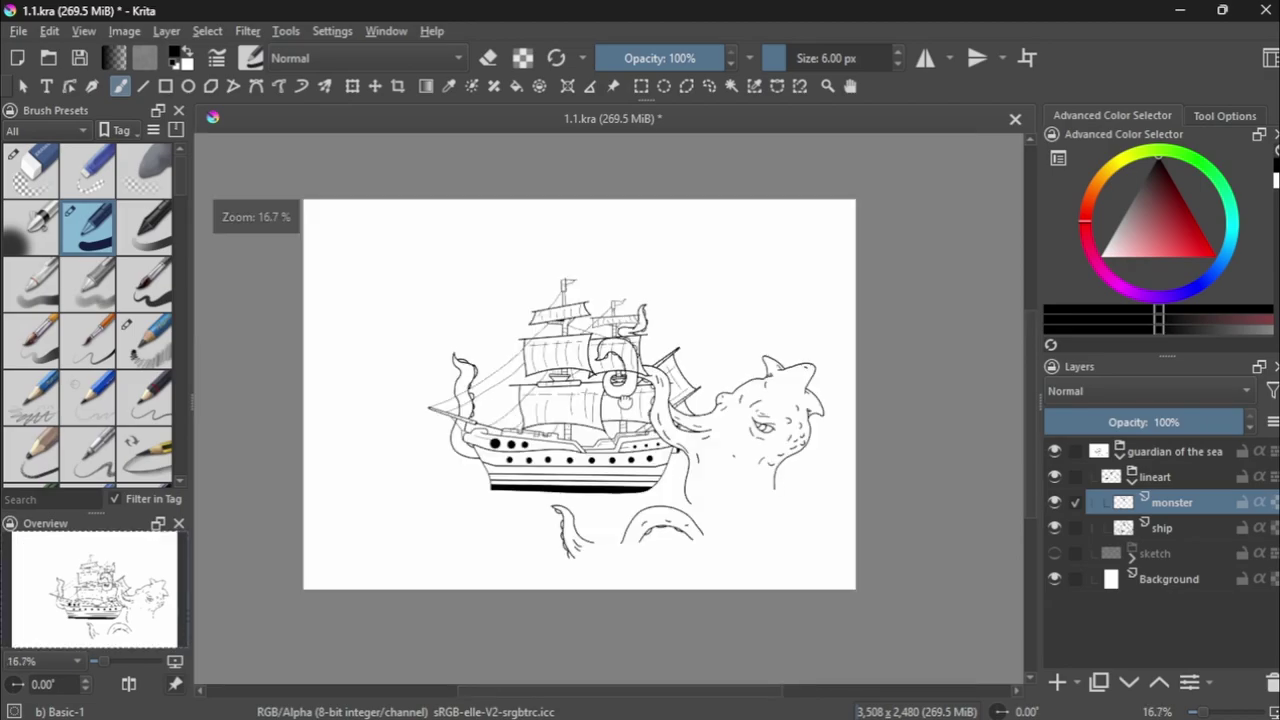
scroll(378, 400, up, 2)
scroll(378, 400, up, 3)
scroll(396, 598, down, 1)
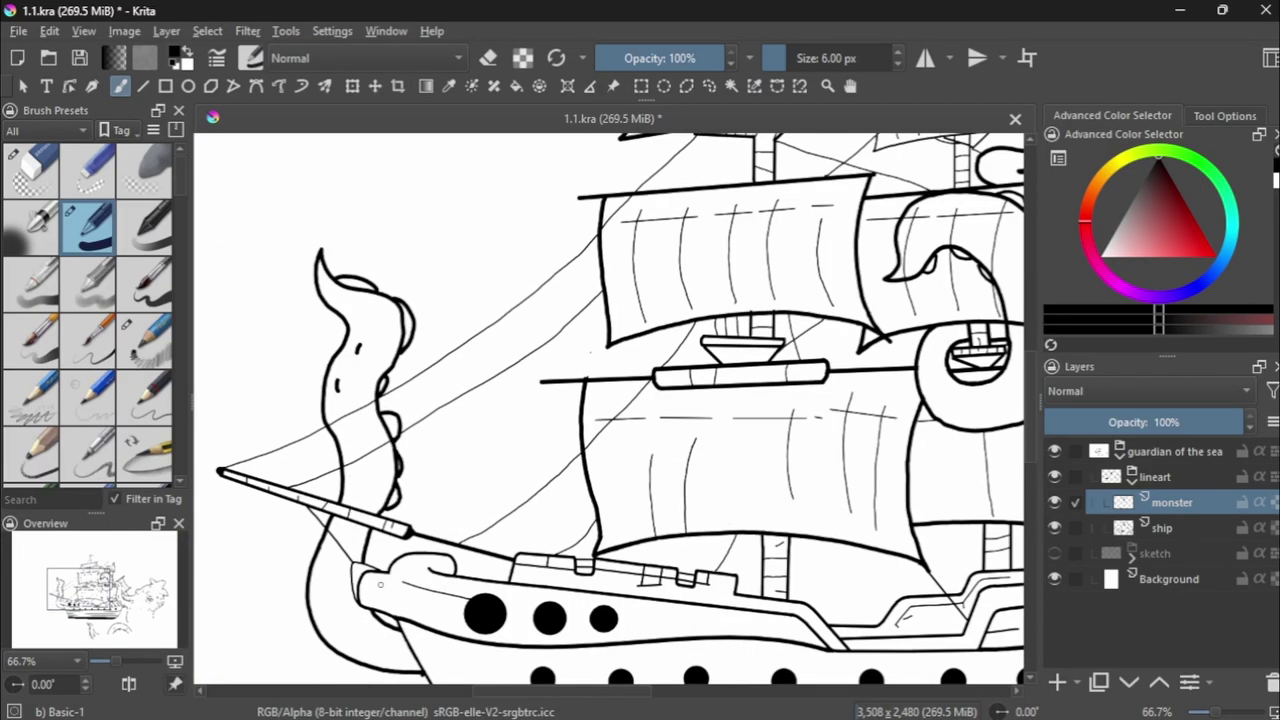
scroll(400, 560, up, 2)
scroll(405, 520, up, 1)
scroll(410, 490, down, 1)
scroll(410, 490, down, 3)
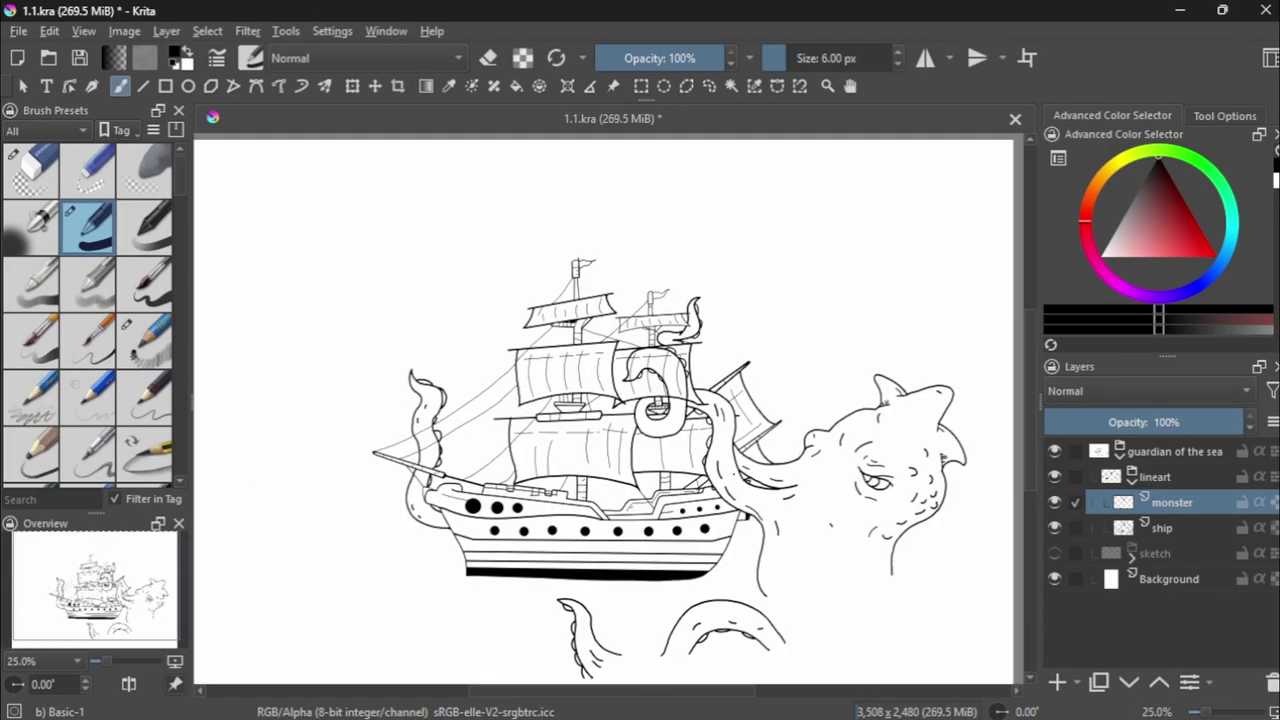
scroll(410, 490, up, 3)
key(bracketleft)
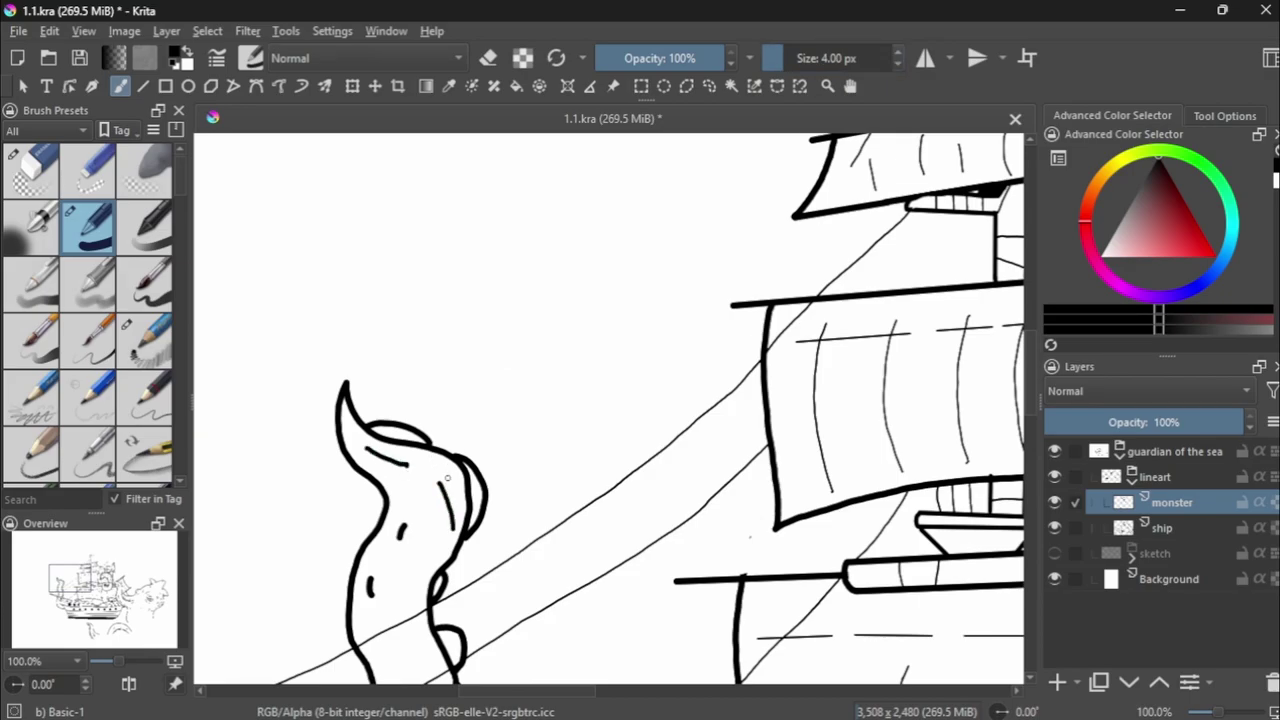
scroll(447, 478, down, 3)
Save the drawing and draw a small curve inside the tentacle ring.
key(ctrl+s)
scroll(600, 350, up, 1)
scroll(620, 330, up, 2)
scroll(645, 312, up, 2)
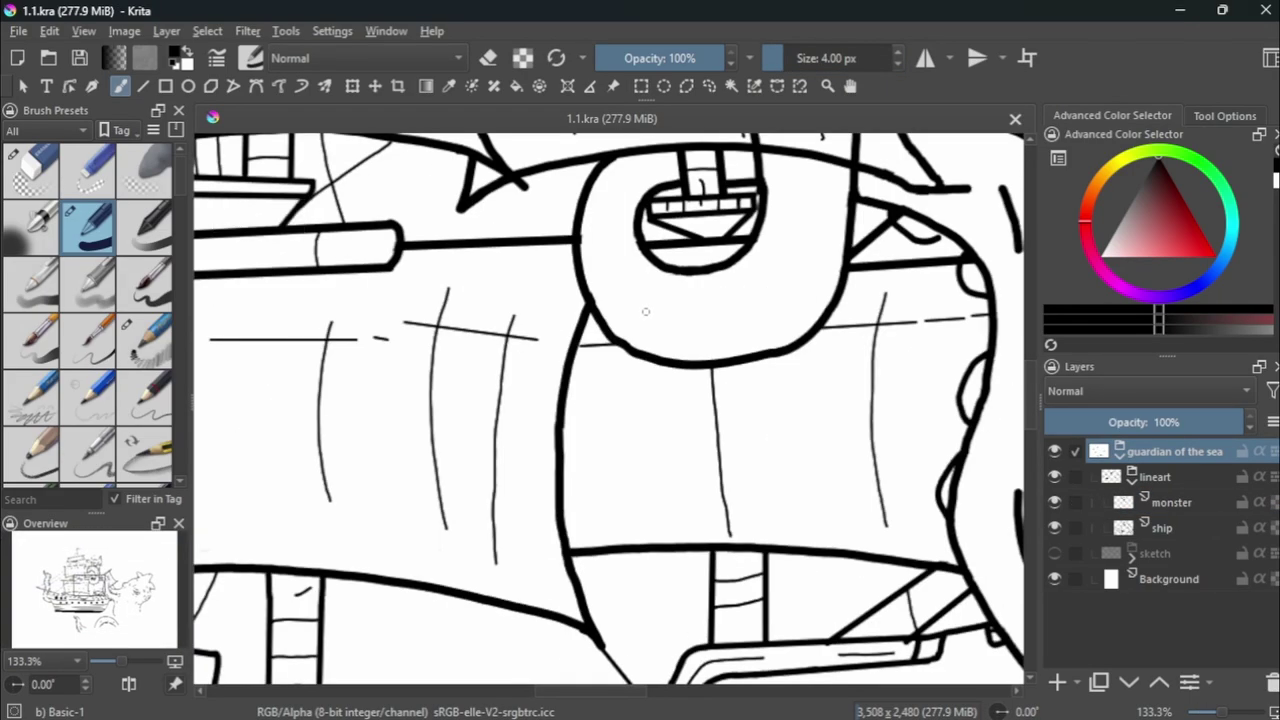
key(Page_Down)
key(Page_Down)
drag(654, 322, 694, 338)
scroll(694, 338, down, 1)
scroll(795, 212, down, 1)
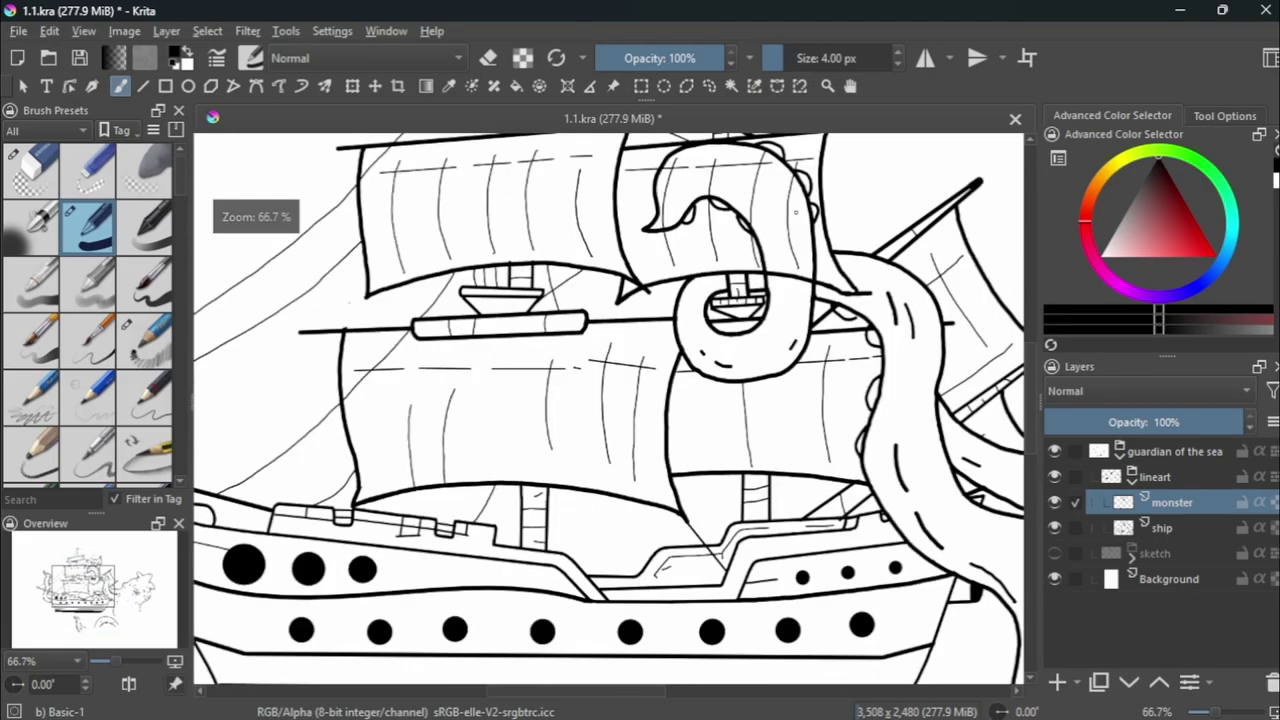
scroll(795, 212, up, 1)
scroll(775, 259, up, 2)
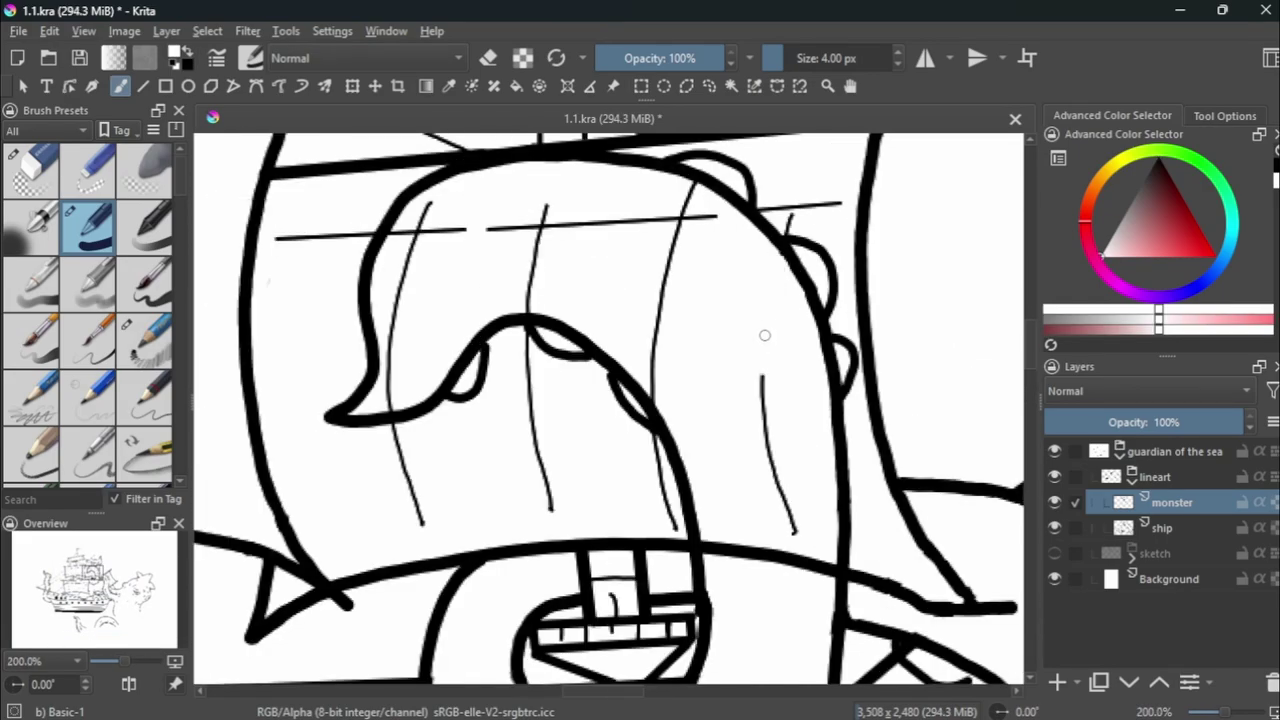
Undo the stray stroke and erase the sail lines crossing inside the tentacle outline.
key(ctrl+z)
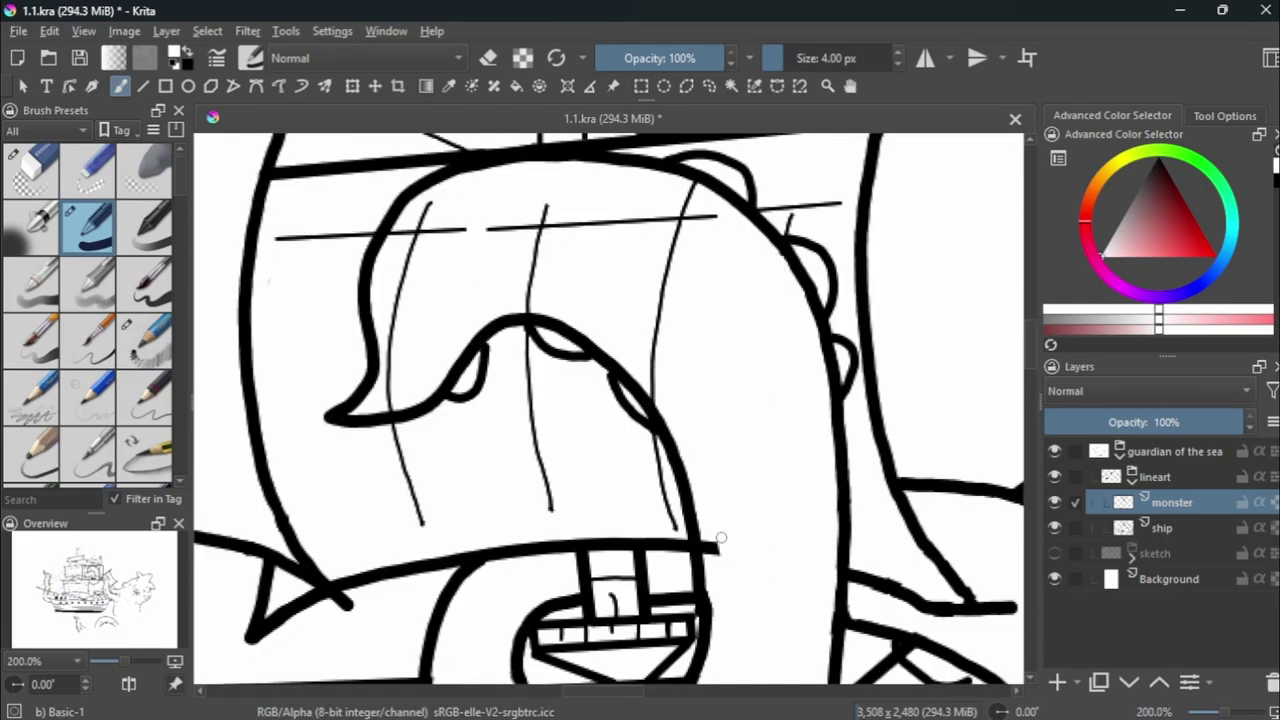
scroll(721, 538, down, 1)
scroll(721, 538, down, 2)
scroll(797, 319, up, 4)
drag(546, 305, 853, 300)
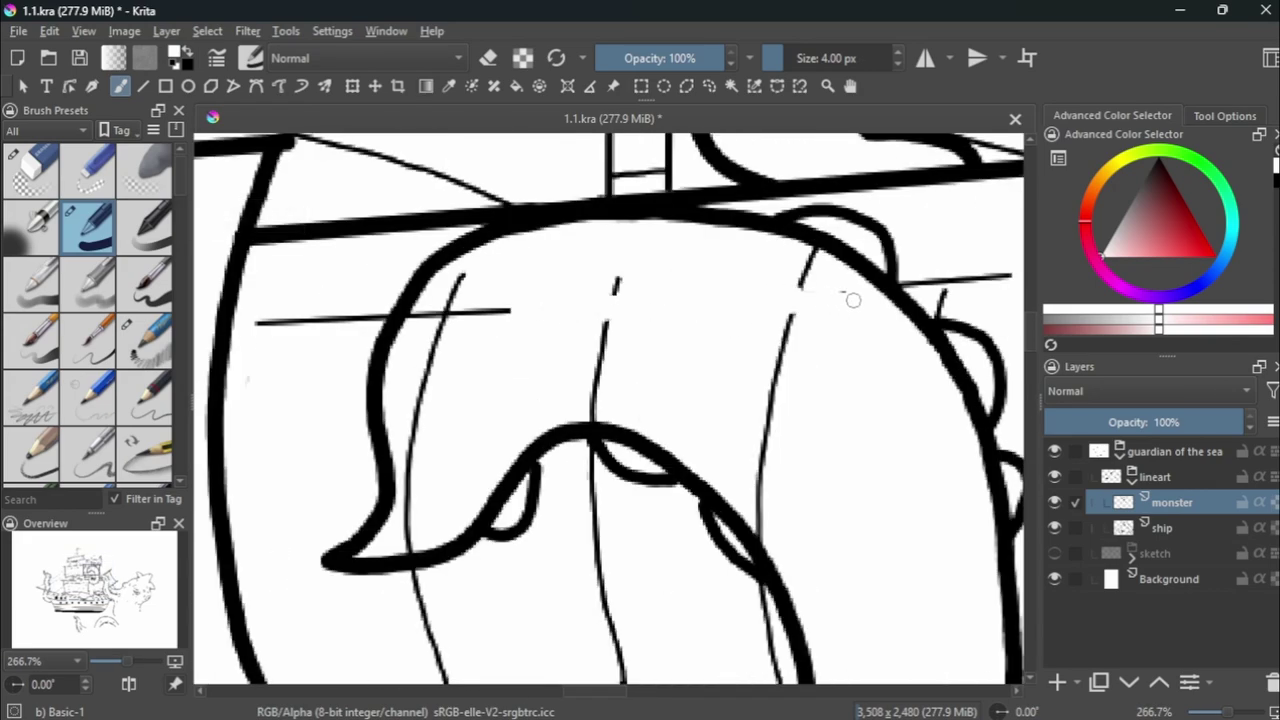
drag(427, 327, 409, 472)
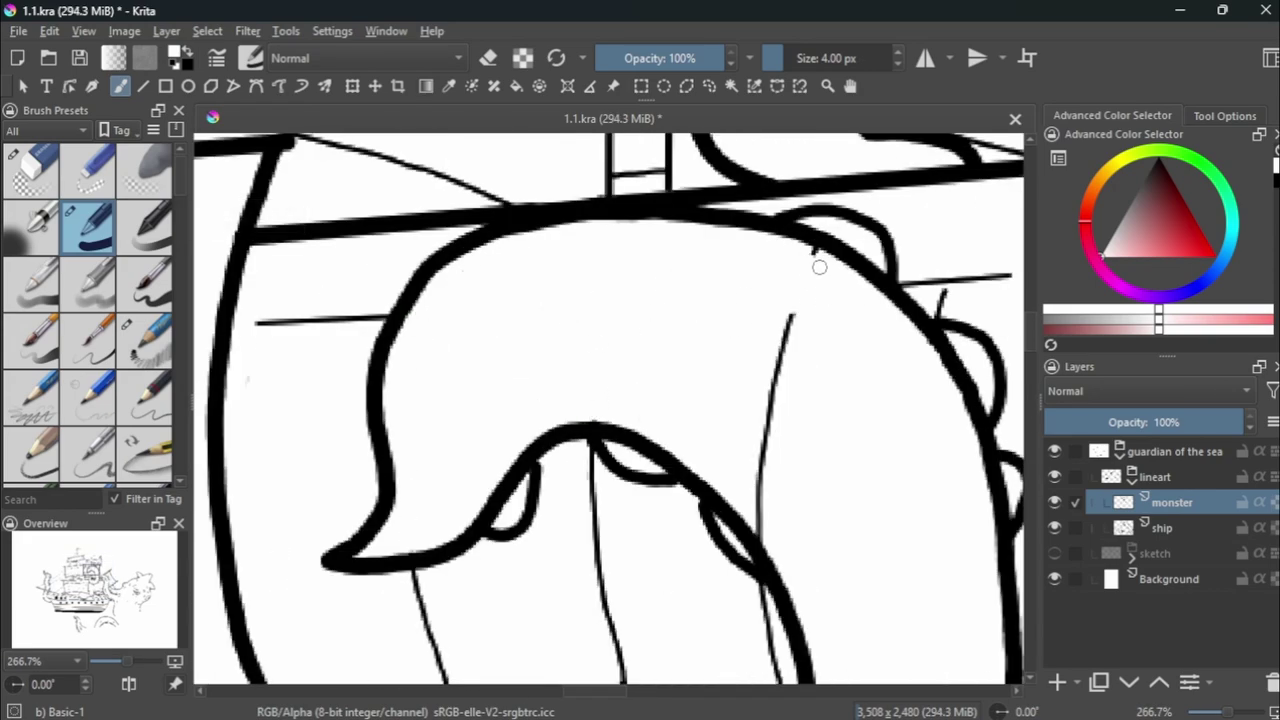
mouse_move(793, 314)
mouse_down()
mouse_move(757, 466)
mouse_move(758, 540)
mouse_up()
scroll(760, 545, down, 4)
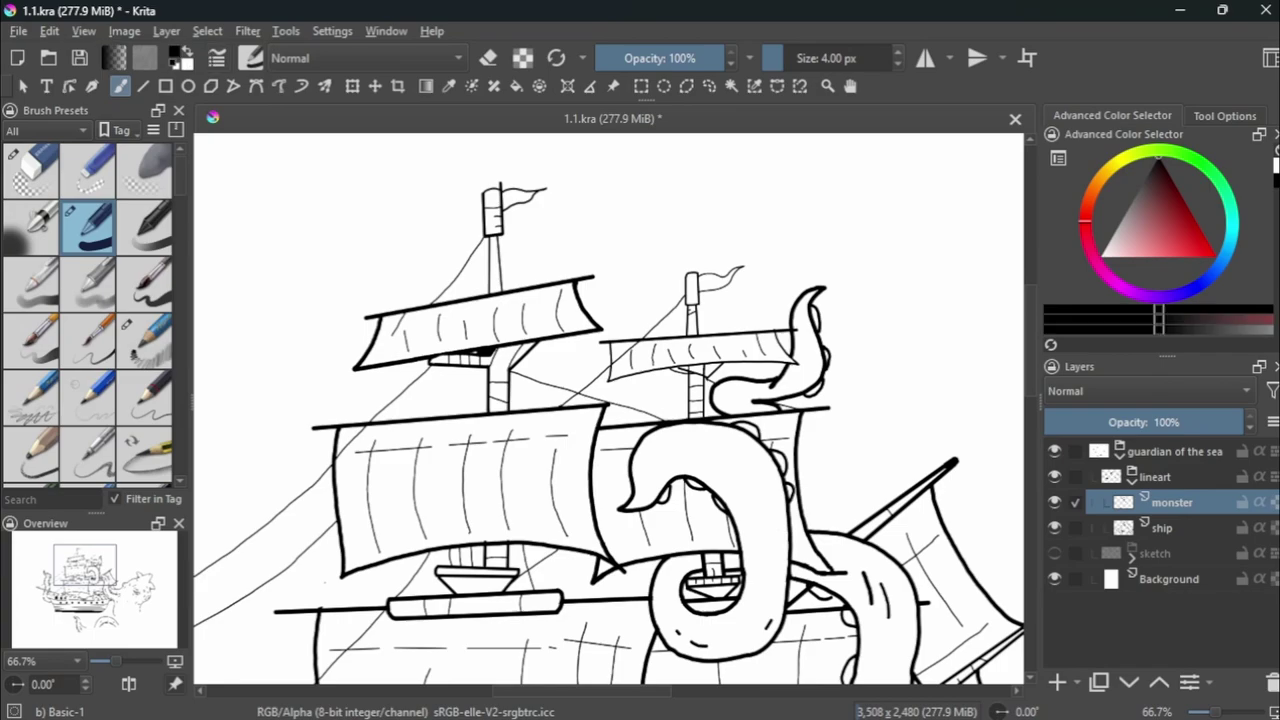
scroll(774, 553, up, 1)
scroll(774, 553, down, 2)
scroll(774, 553, down, 1)
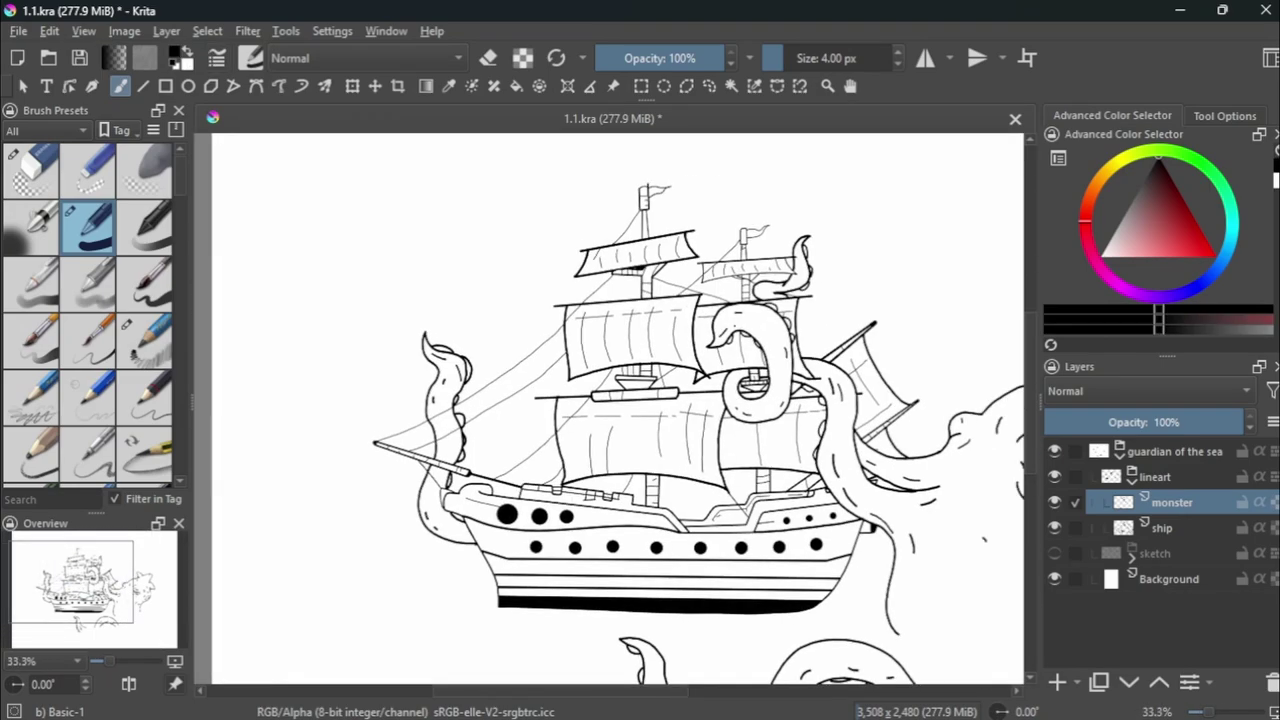
Check the ship without the monster, then show and select the water sketch layer.
key(minus)
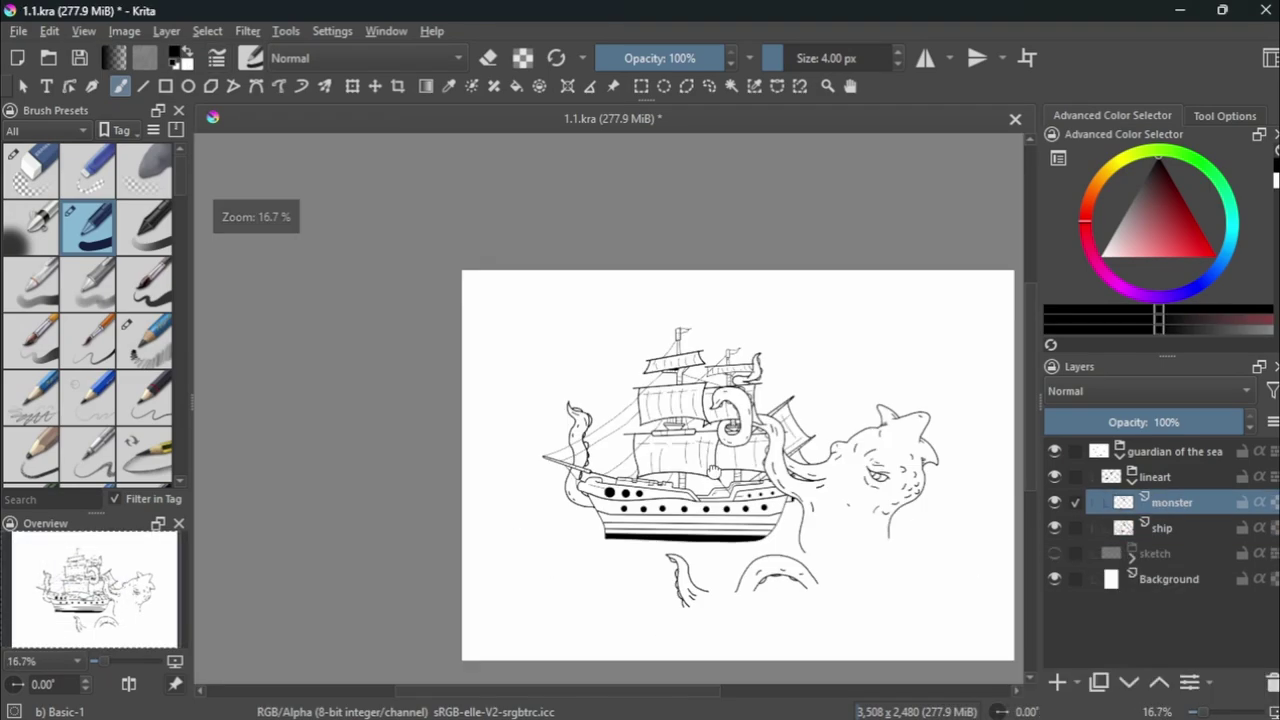
click(1055, 503)
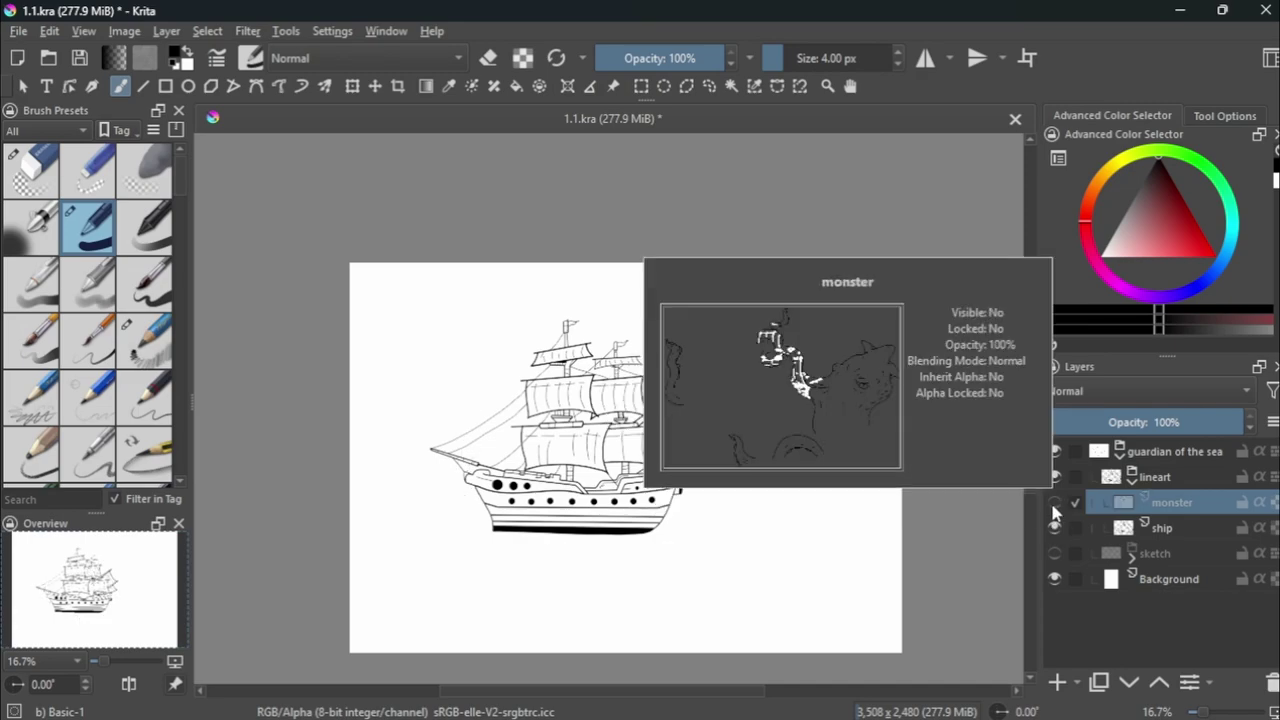
click(1055, 503)
click(1055, 553)
click(1055, 553)
click(1131, 553)
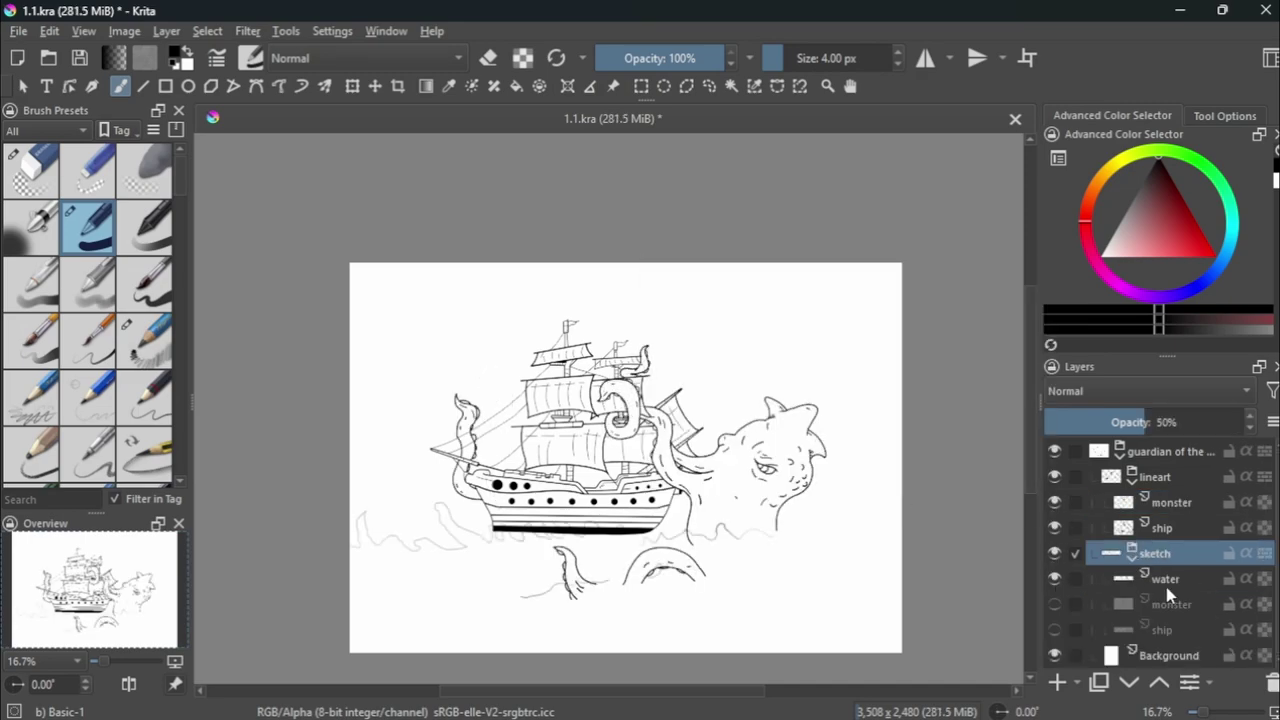
click(1165, 579)
Transform the water sketch and sketch a straight horizontal sea line with a pencil brush.
key(ctrl+t)
key(b)
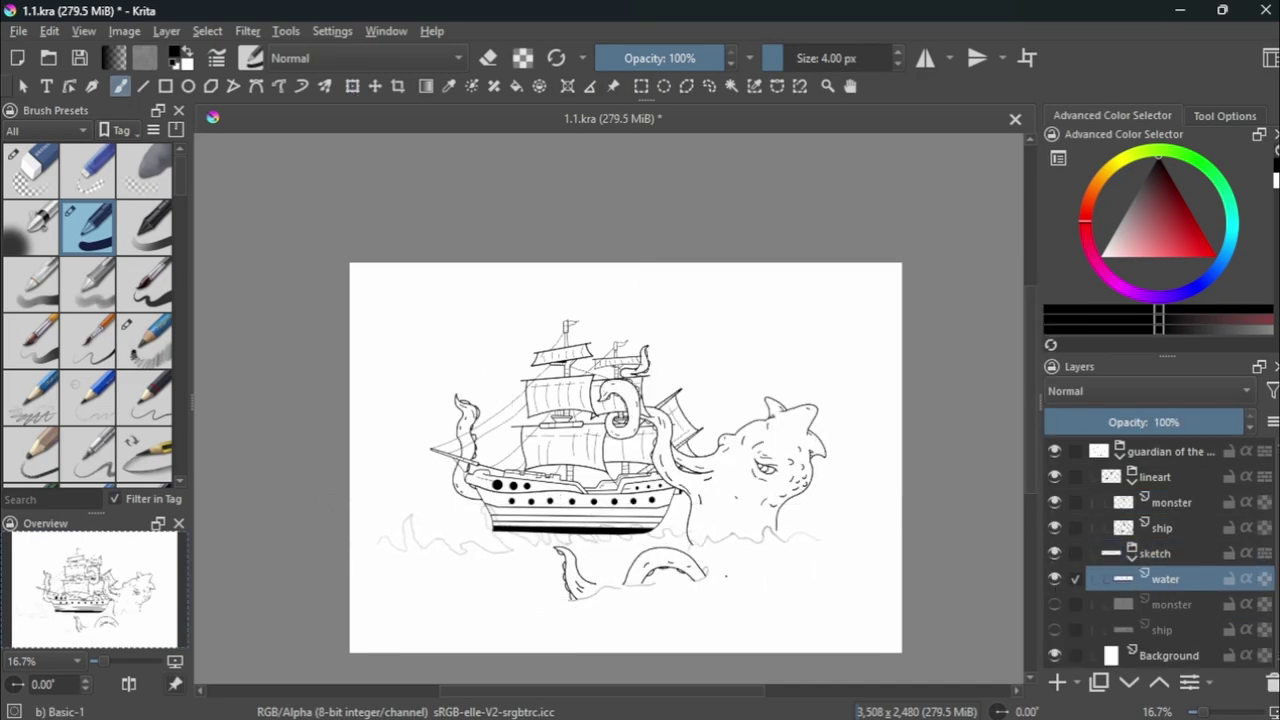
click(145, 340)
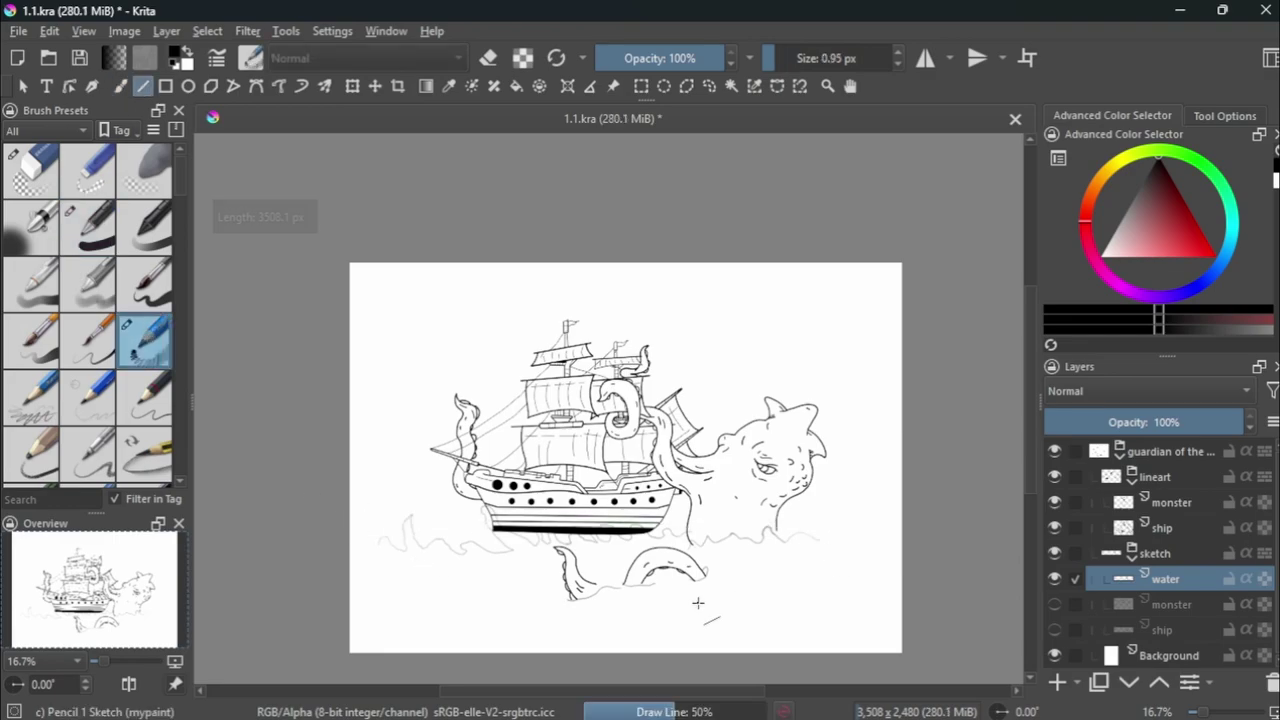
drag(742, 592, 757, 585)
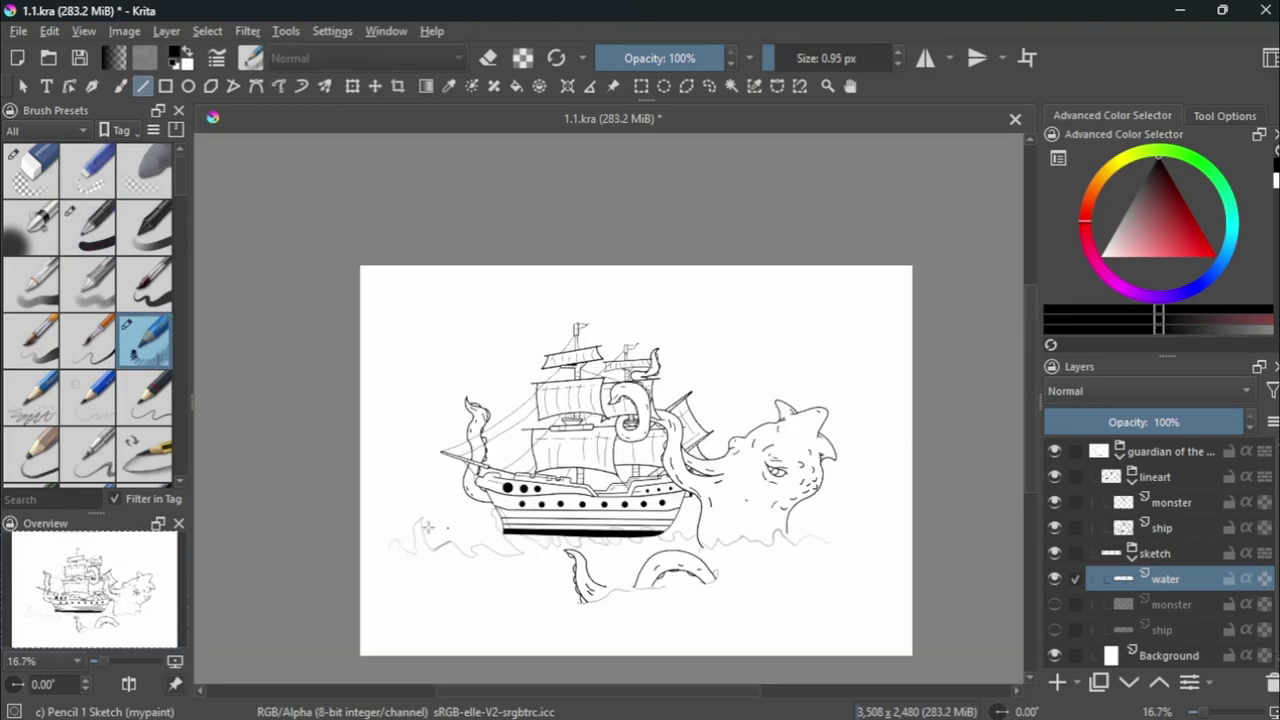
drag(362, 534, 696, 538)
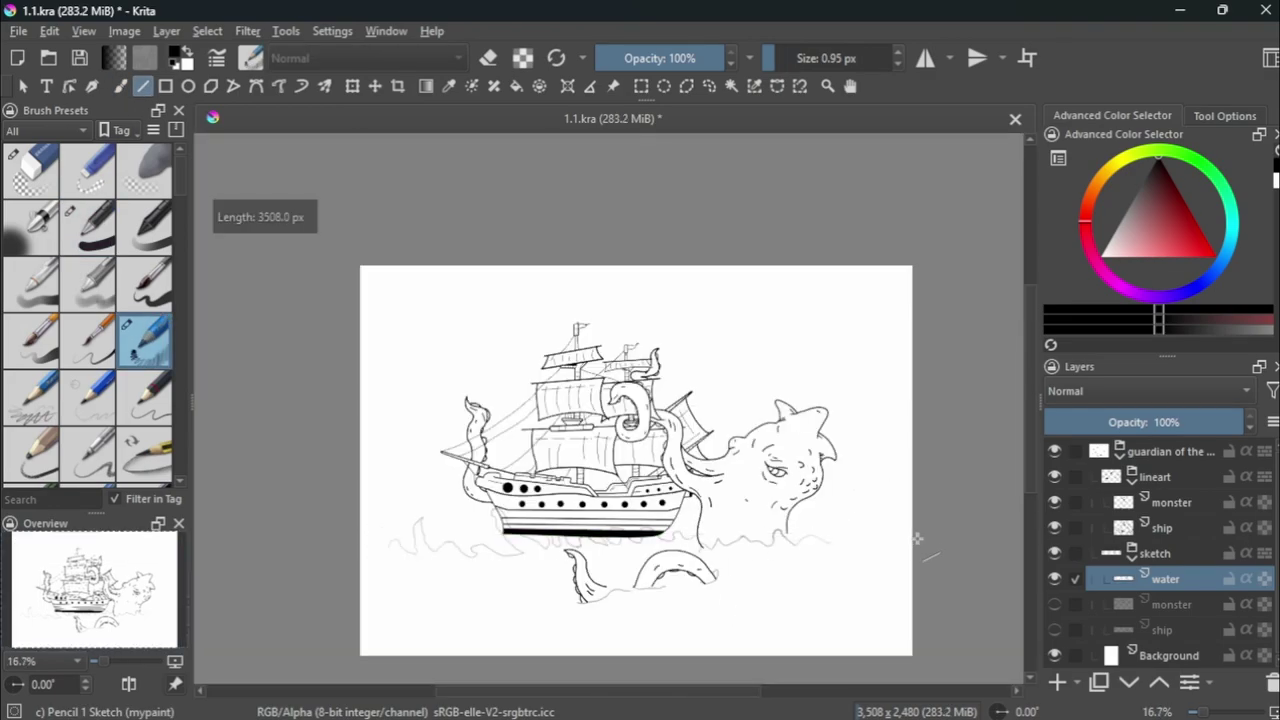
click(1131, 553)
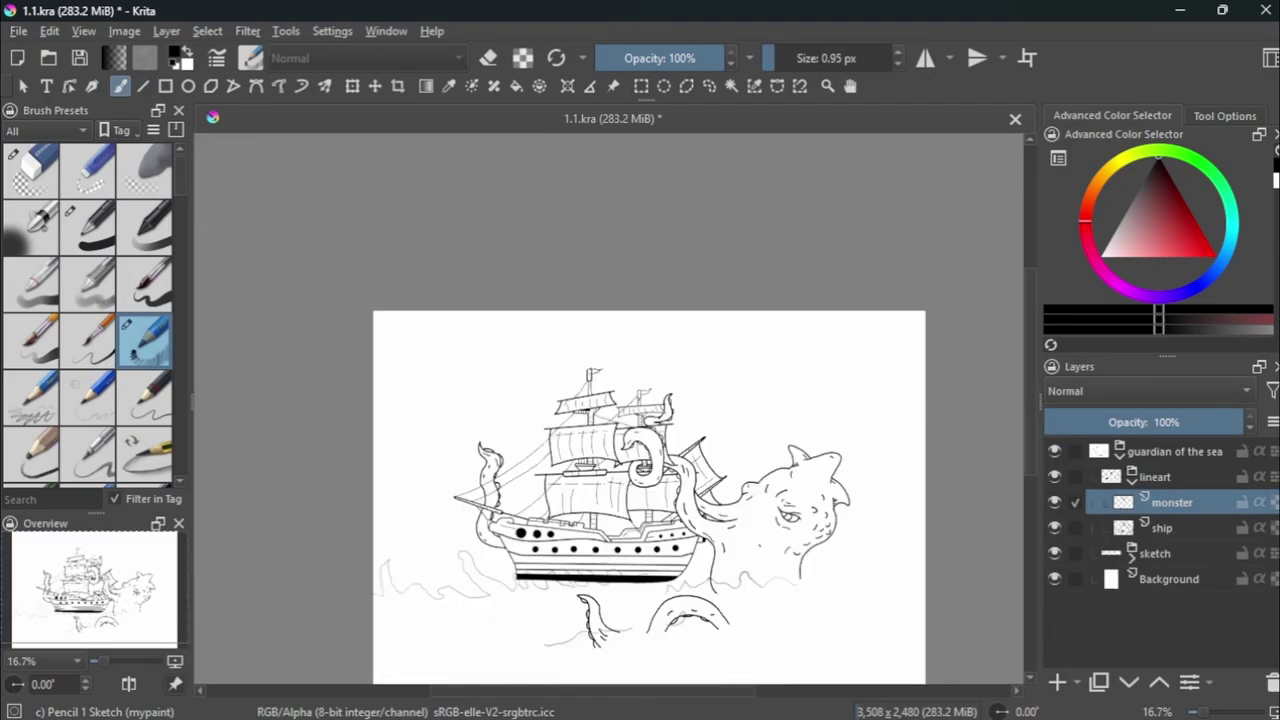
Redo the wave transform via Edit, select a solid round inking brush, and zoom out.
click(49, 31)
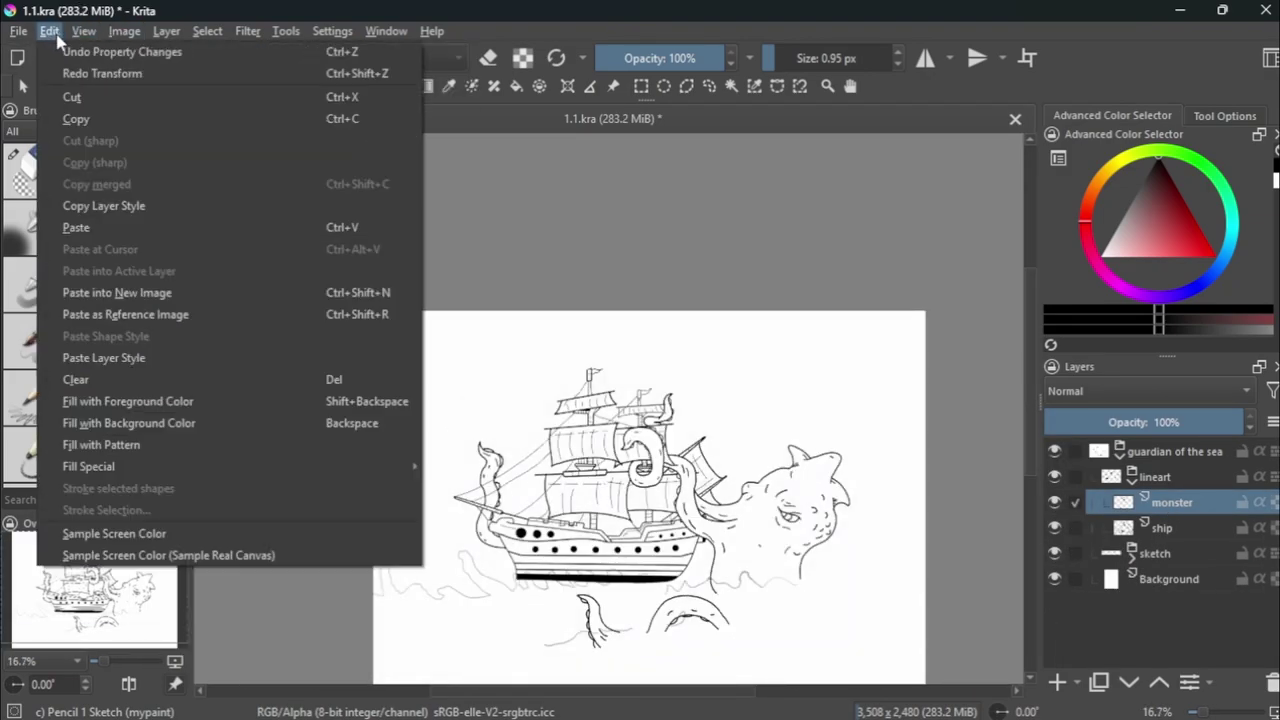
click(100, 68)
click(124, 31)
scroll(651, 421, up, 2)
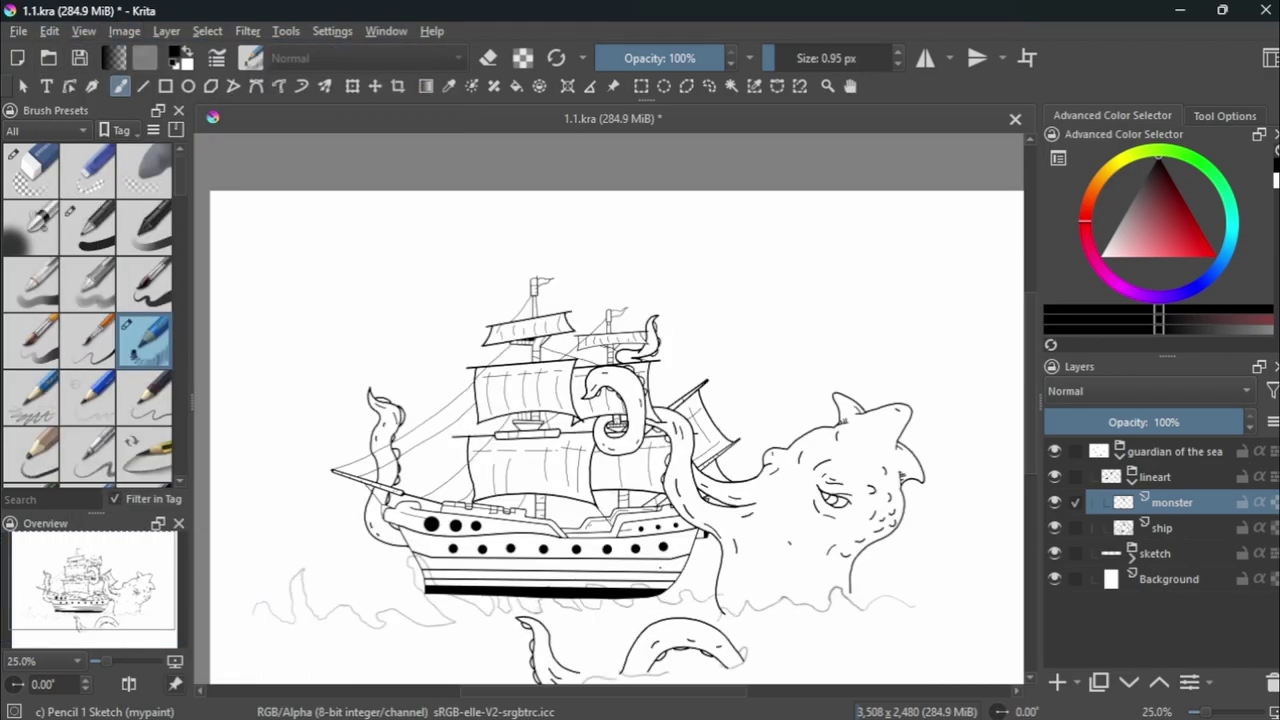
scroll(651, 421, down, 2)
scroll(651, 421, up, 1)
scroll(621, 606, down, 1)
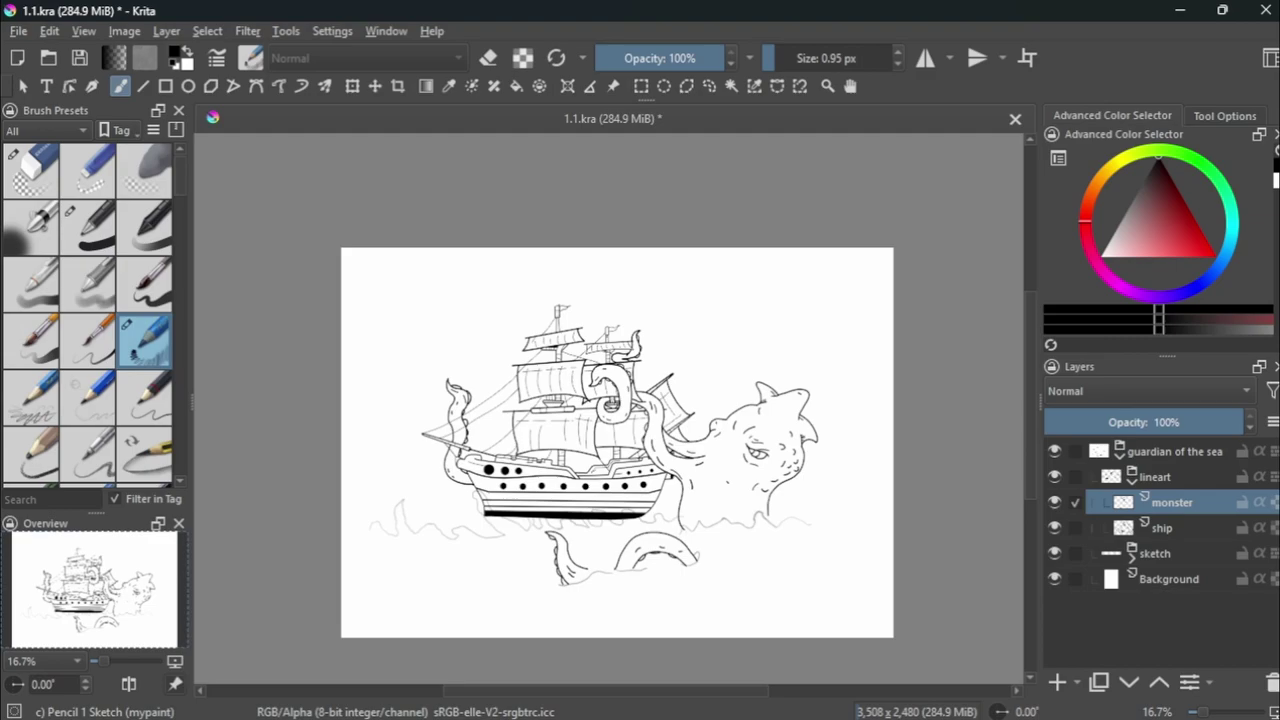
scroll(571, 570, up, 3)
click(88, 228)
scroll(614, 577, up, 3)
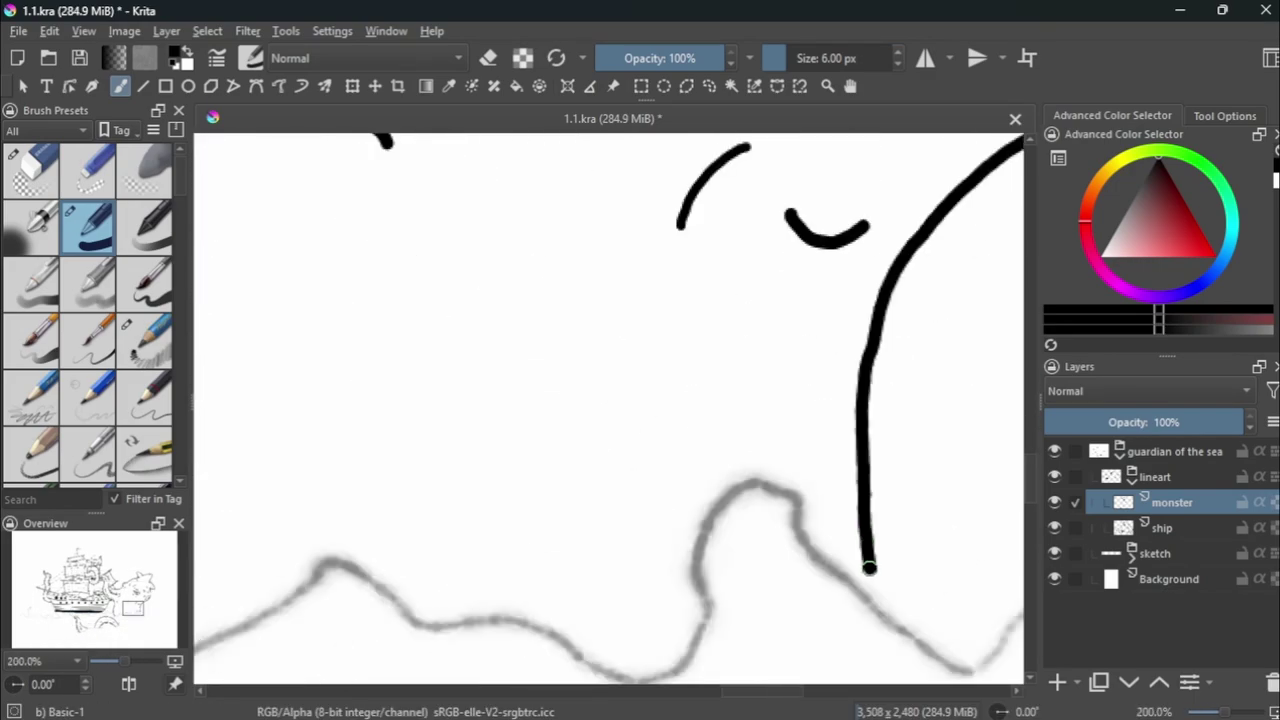
key(minus)
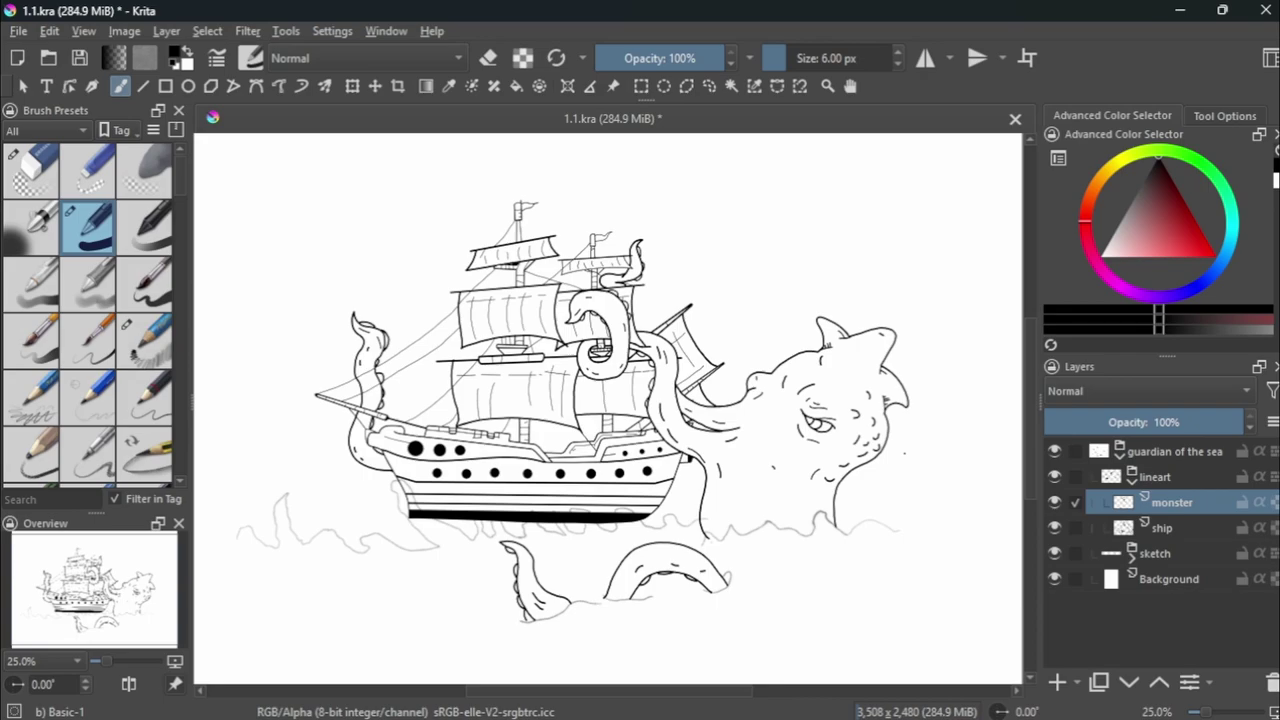
scroll(90, 310, down, 5)
Test the medium marker, thick paint and rock-textured brushes in the sky, undoing each stroke.
click(145, 340)
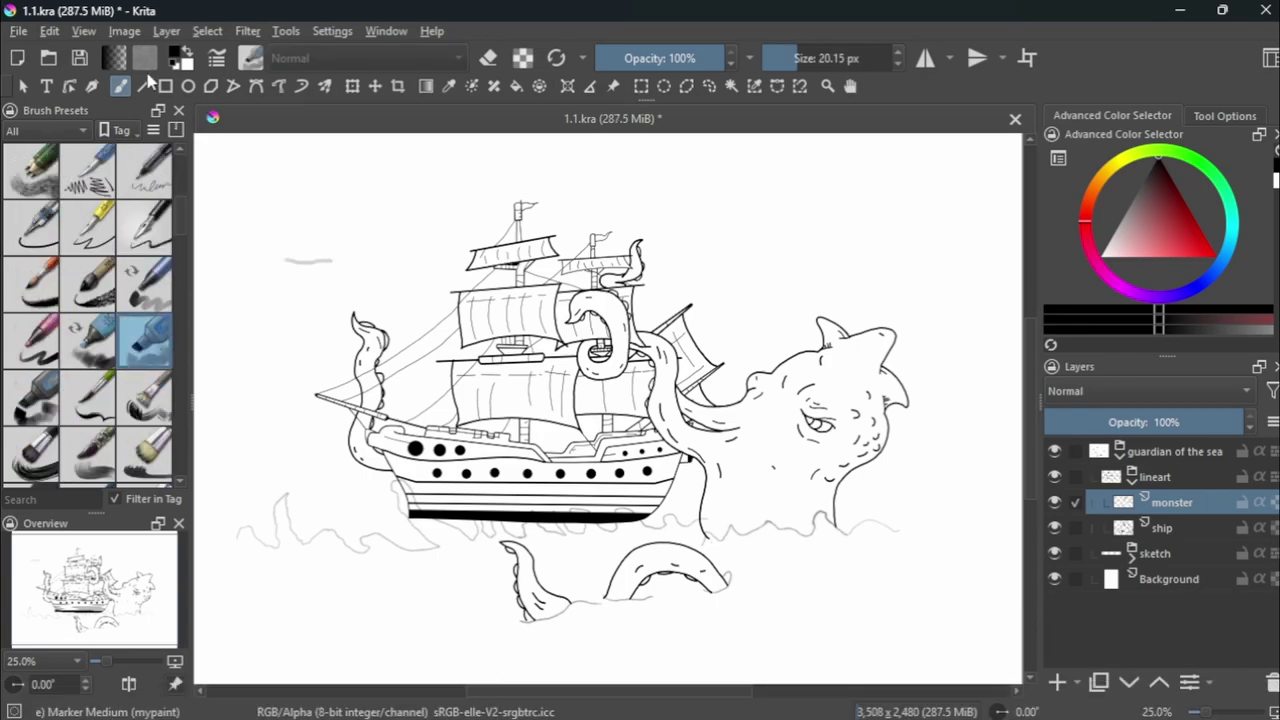
scroll(90, 310, down, 5)
click(145, 285)
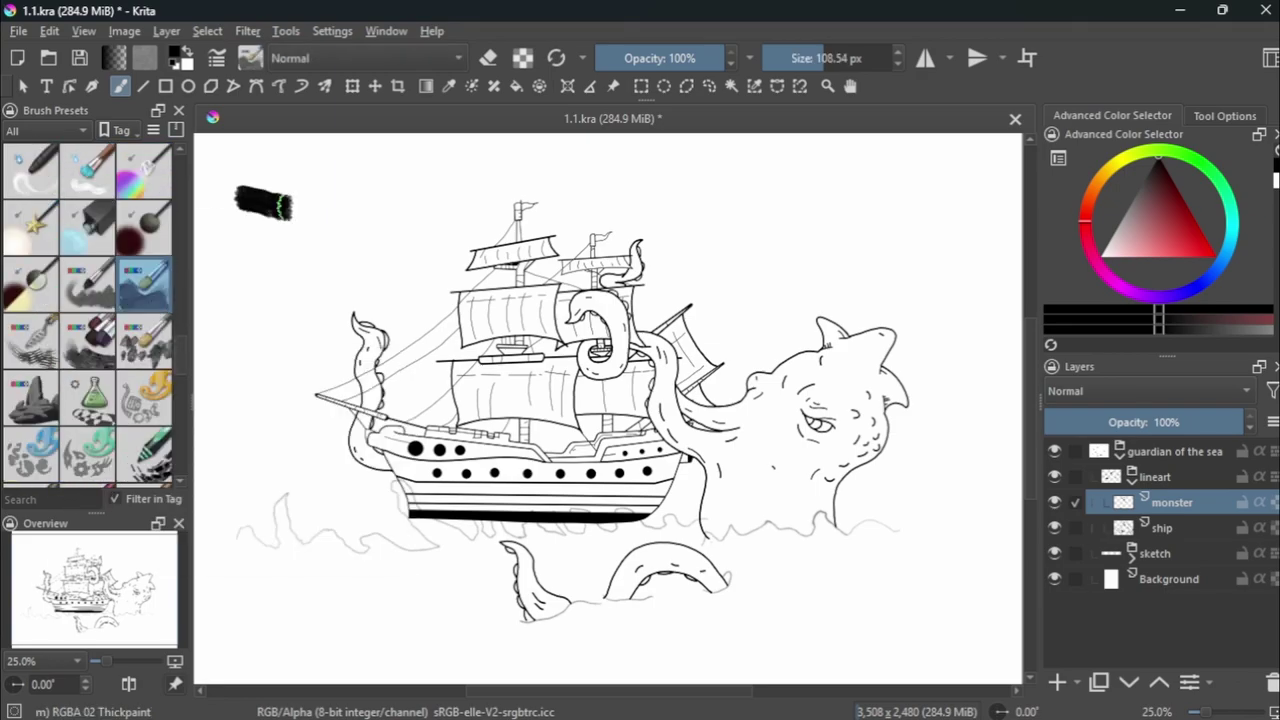
mouse_move(283, 207)
mouse_down()
mouse_move(271, 190)
mouse_move(280, 207)
mouse_move(420, 178)
mouse_up()
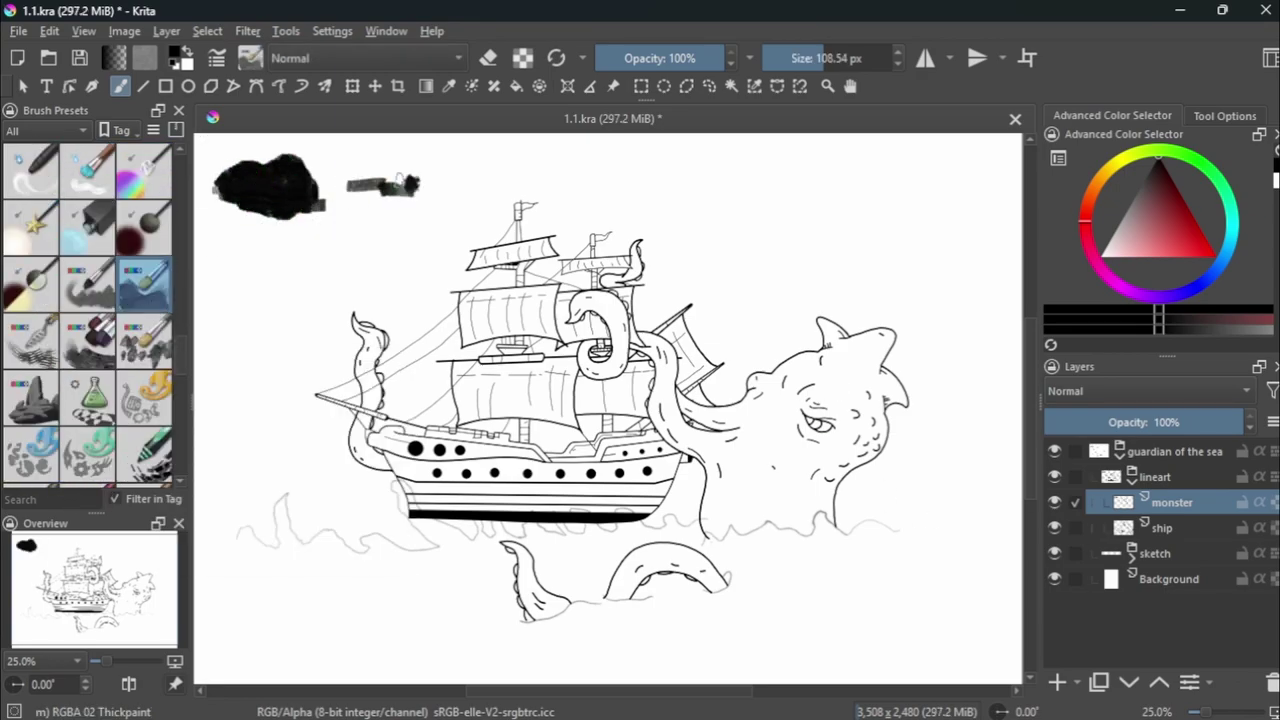
key(ctrl+z)
key(ctrl+z)
click(30, 395)
drag(215, 235, 315, 221)
key(ctrl+z)
Try the reptile-textured and grass patch stamp brushes, undoing their test strokes.
scroll(100, 380, down, 5)
scroll(100, 380, down, 5)
click(88, 287)
key(ctrl+z)
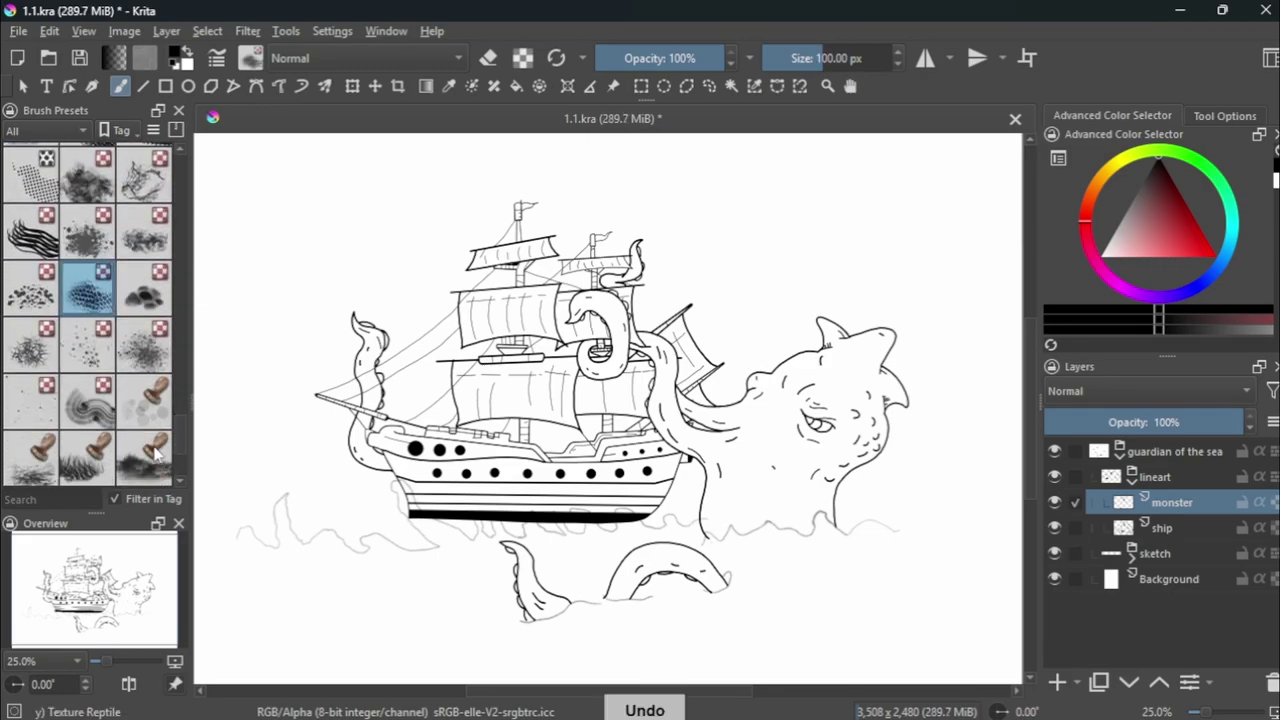
click(144, 458)
drag(222, 218, 340, 212)
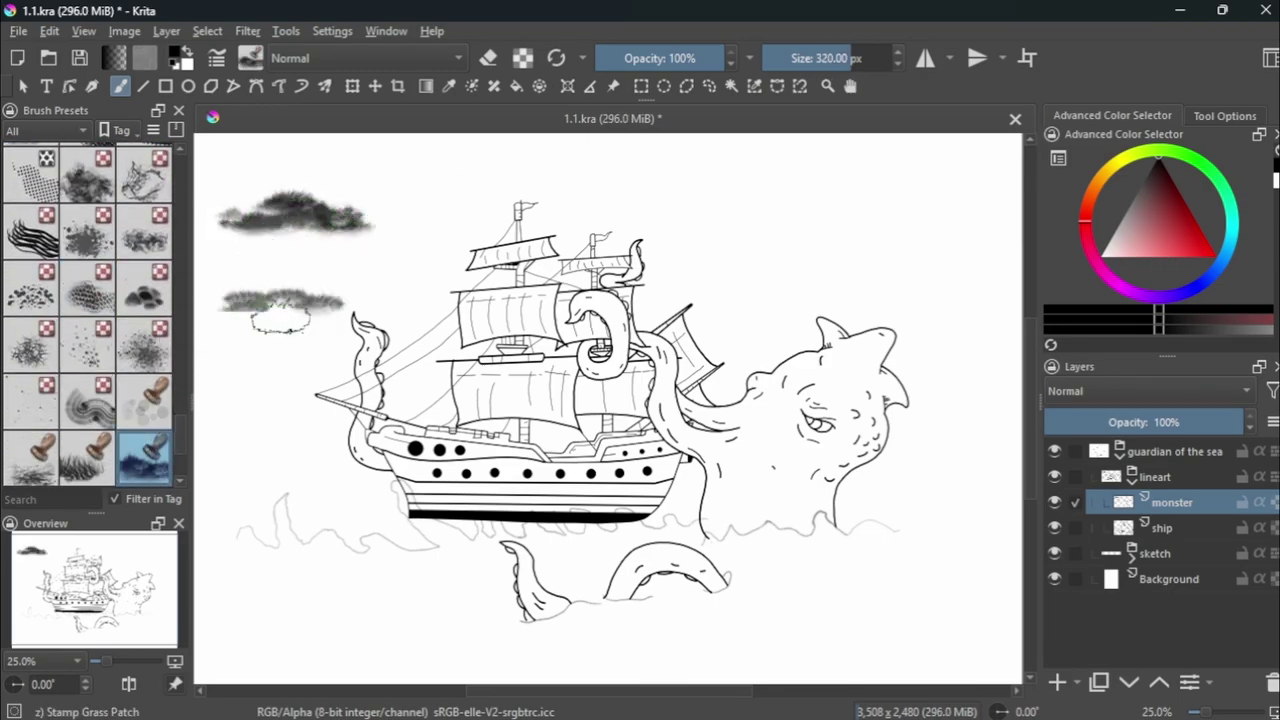
key(ctrl+z)
key(ctrl+z)
Redo the accidentally undone tentacle and wave strokes from the Edit menu.
scroll(188, 457, down, 3)
scroll(184, 416, down, 1)
click(49, 31)
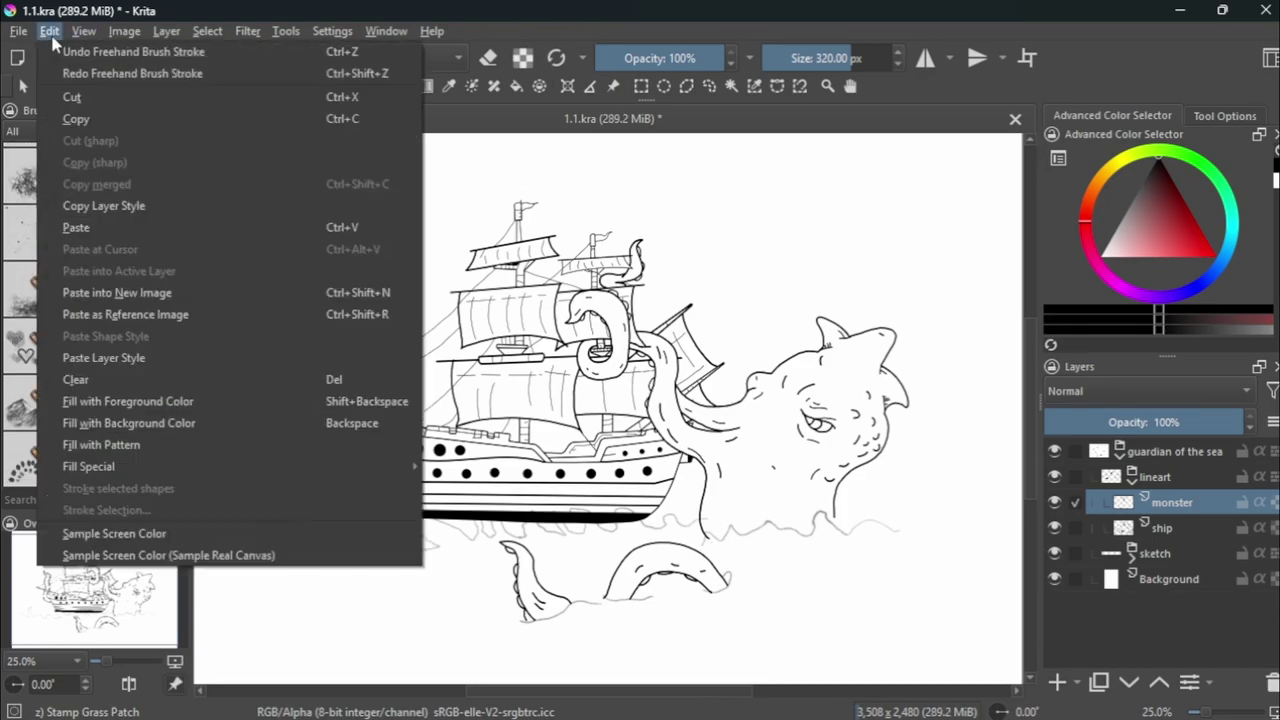
click(132, 73)
scroll(165, 240, up, 5)
scroll(165, 228, up, 1)
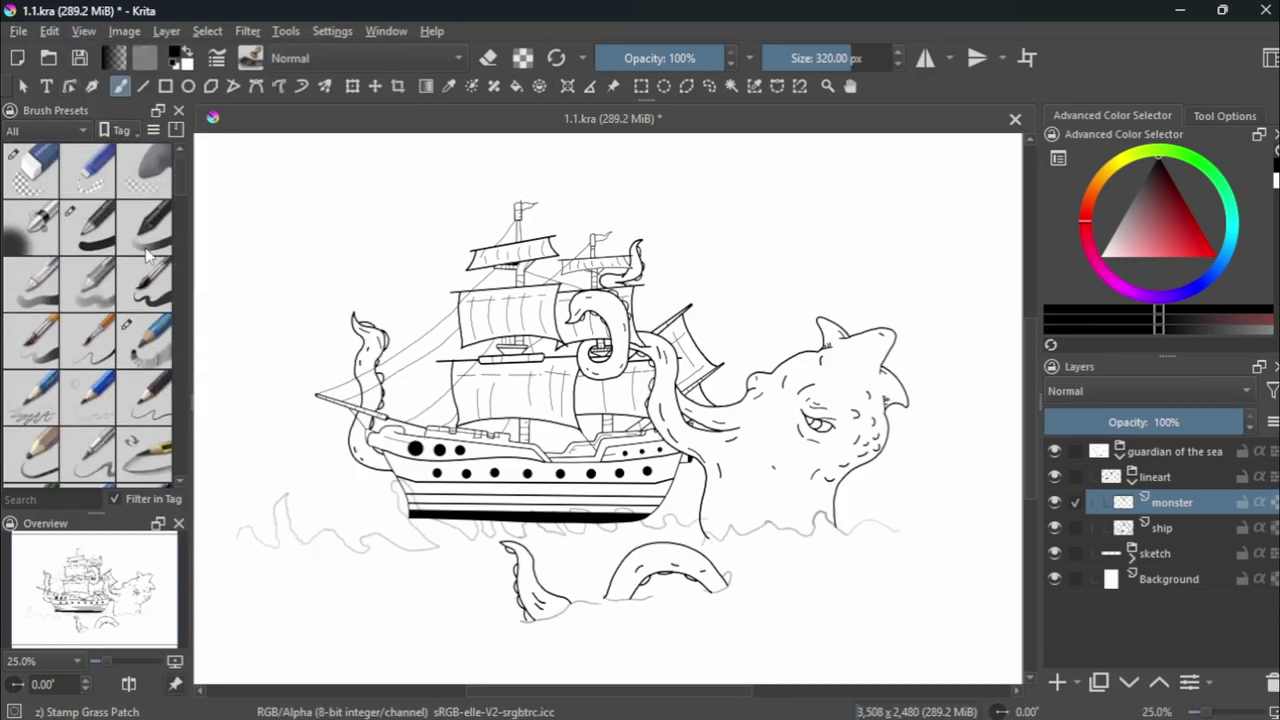
Test the large smooth bristle and impasto brushes on the canvas, undoing both.
scroll(100, 300, down, 5)
click(45, 310)
scroll(186, 257, down, 3)
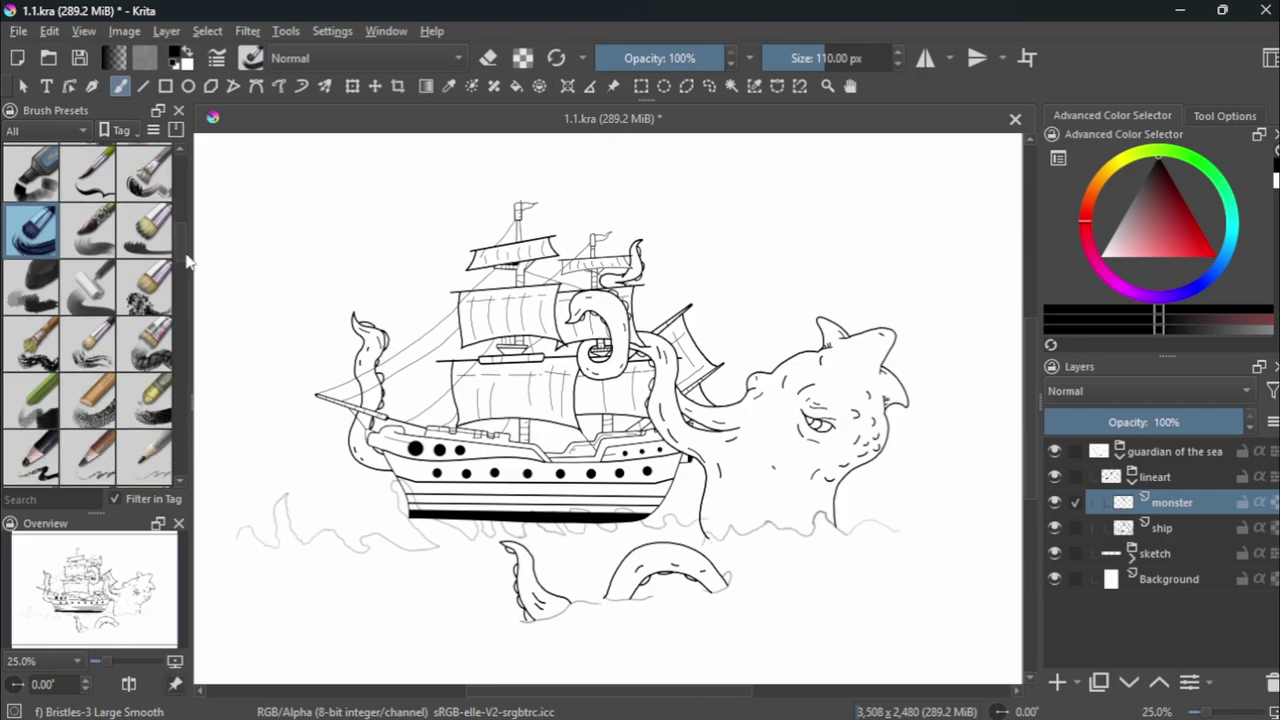
key(ctrl+z)
scroll(188, 320, down, 3)
scroll(190, 345, down, 3)
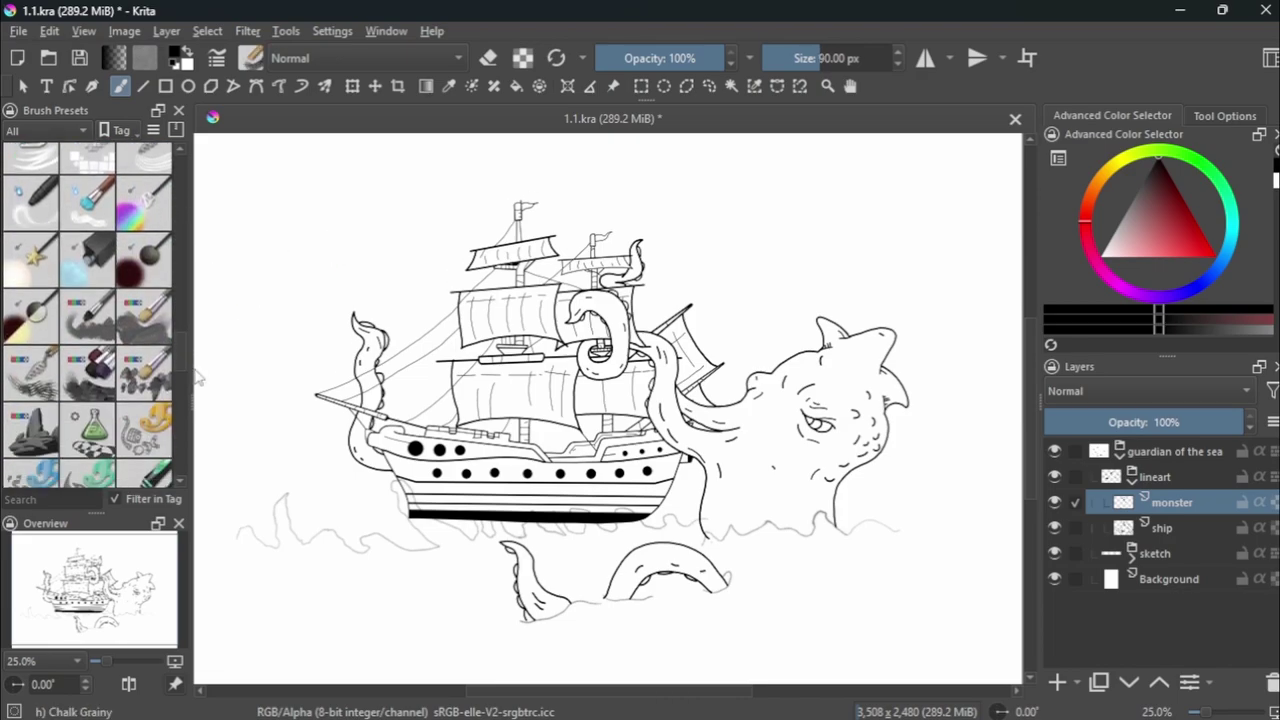
drag(212, 290, 390, 265)
key(ctrl+z)
scroll(193, 385, down, 3)
scroll(100, 320, down, 3)
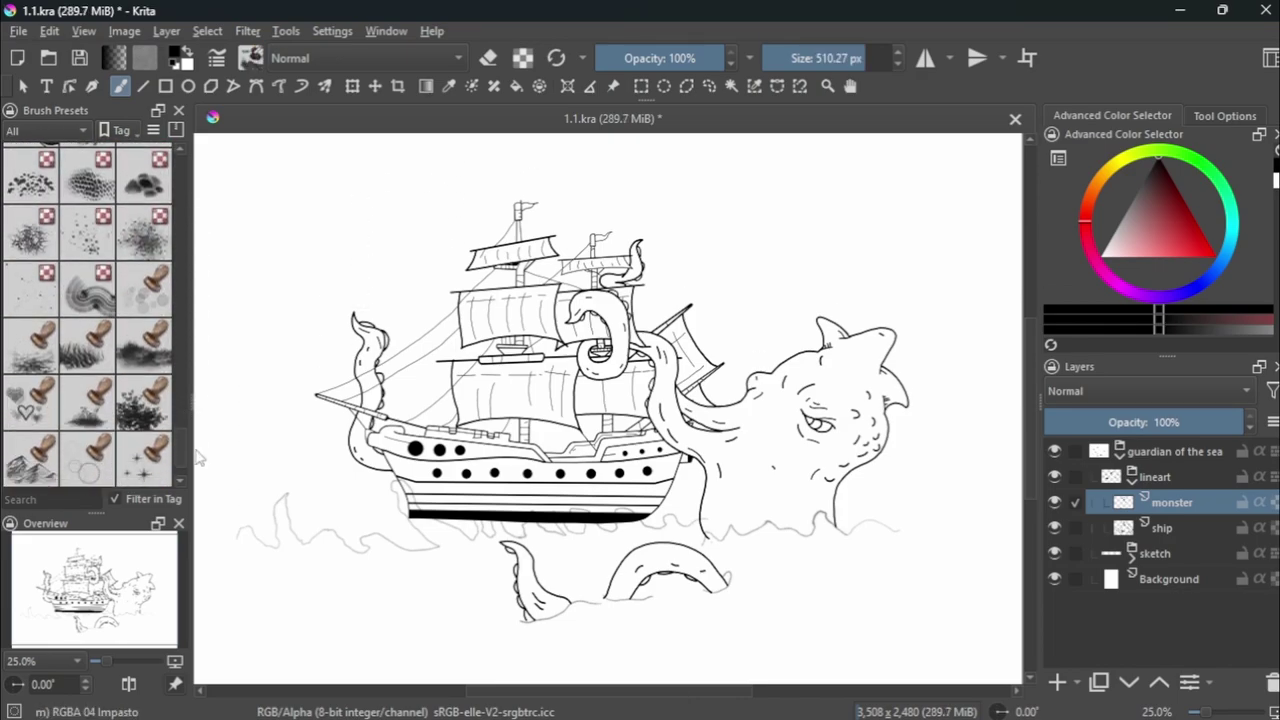
Browse the herbal, distant mountains, rough and floor stamp presets, returning to grass patch.
click(143, 455)
click(88, 345)
click(30, 400)
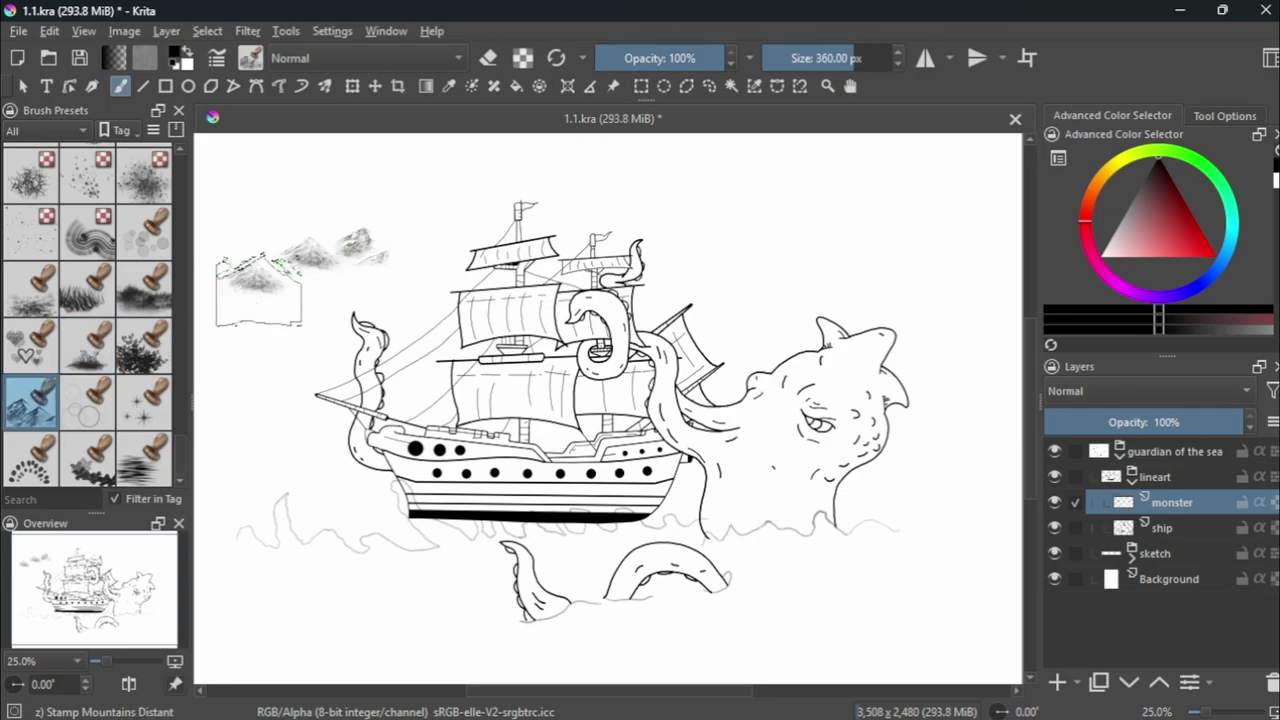
click(143, 230)
click(32, 287)
click(143, 287)
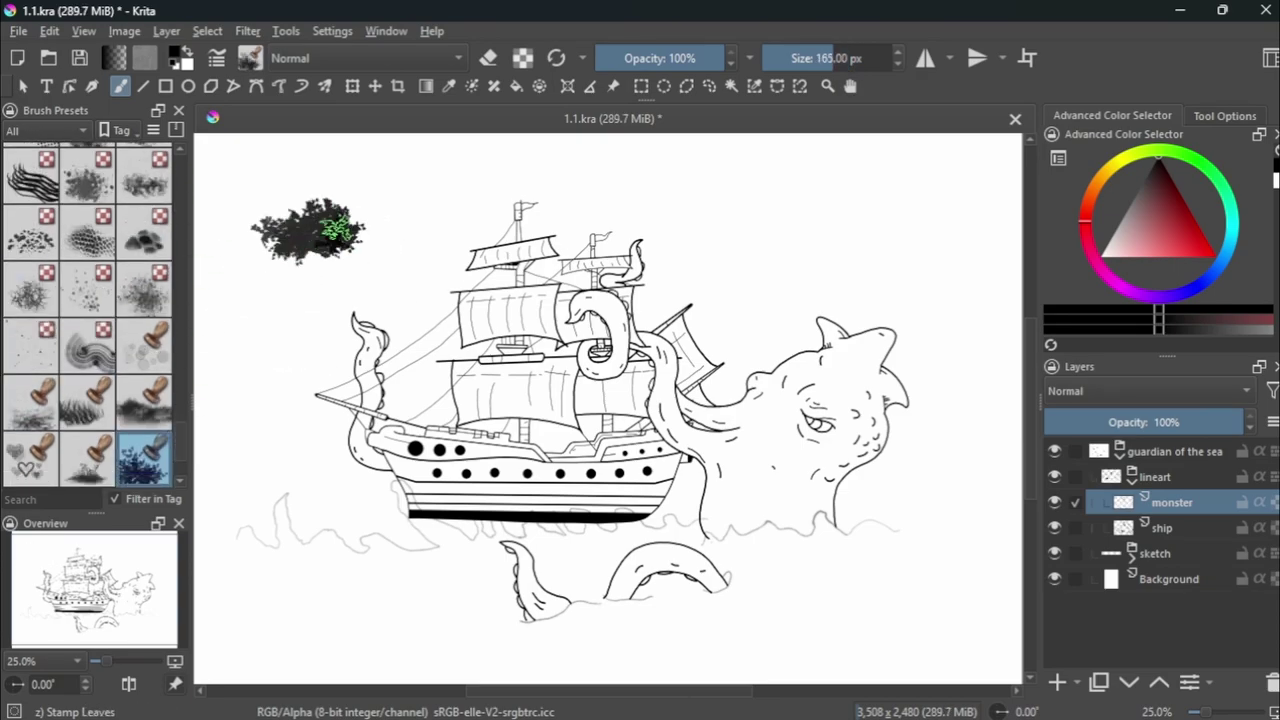
scroll(185, 437, up, 3)
scroll(185, 437, up, 3)
Choose Texture Noise with a light blue colour and paint a trial stroke along the wave line.
click(143, 312)
drag(245, 235, 310, 275)
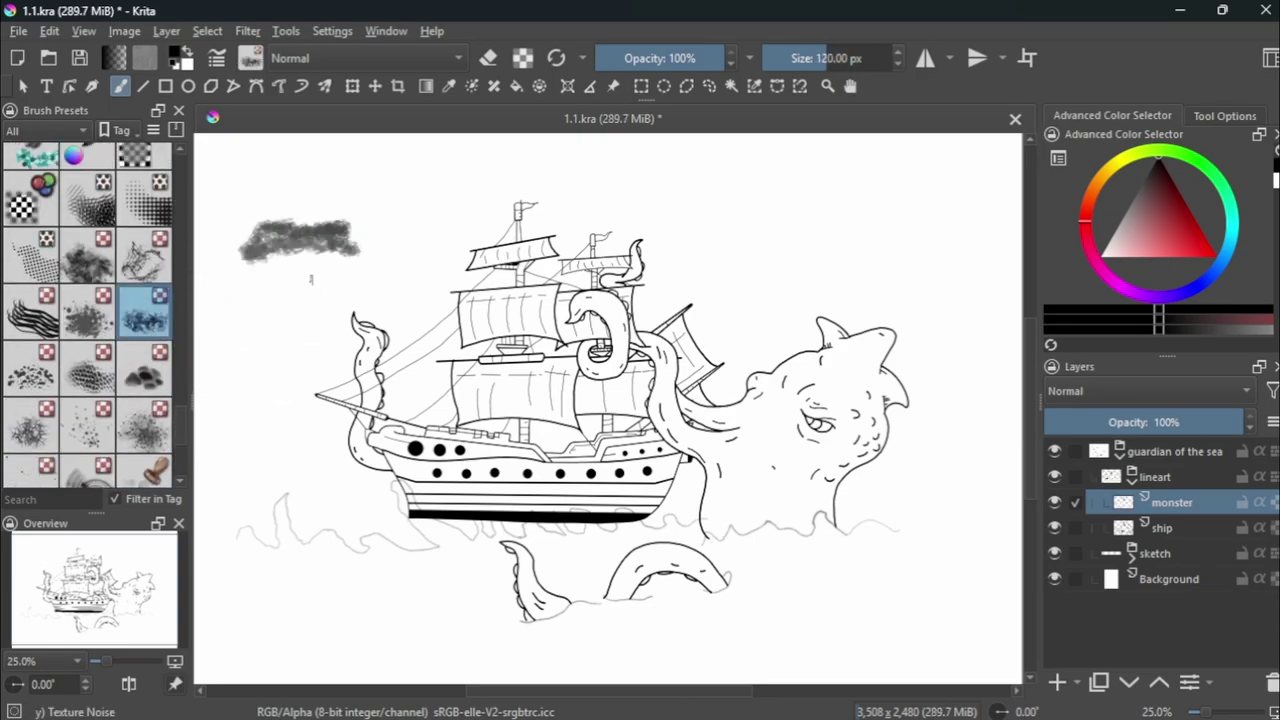
key(ctrl+z)
click(751, 583)
drag(275, 200, 380, 210)
drag(235, 540, 519, 530)
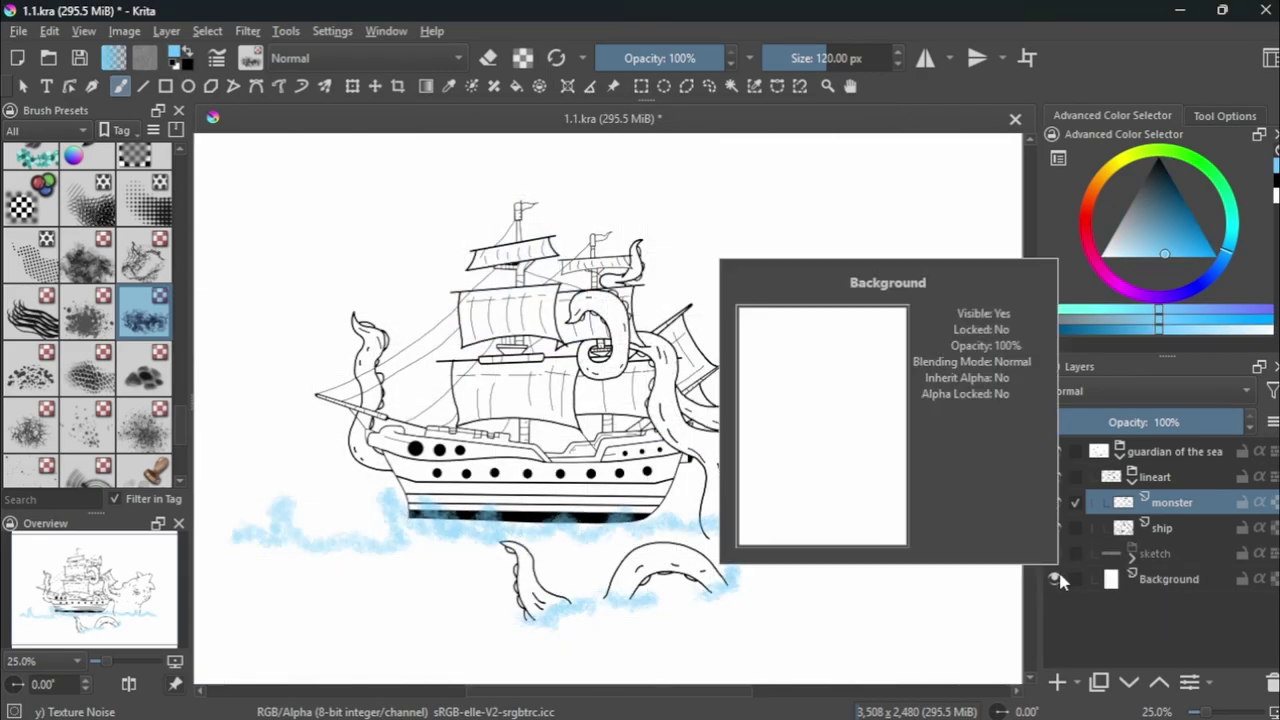
key(ctrl+z)
key(ctrl+z)
scroll(152, 305, down, 3)
click(152, 305)
drag(230, 262, 310, 280)
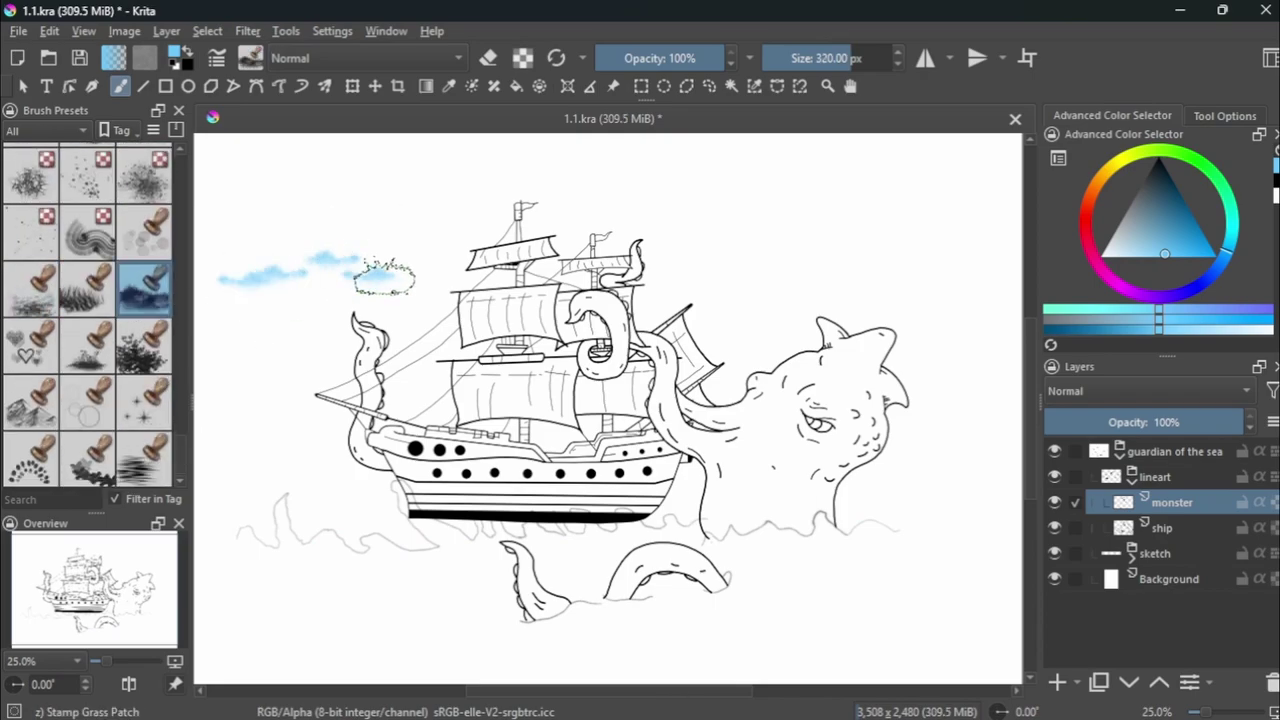
key(ctrl+z)
scroll(100, 350, up, 5)
click(88, 295)
mouse_move(240, 260)
mouse_down()
mouse_move(291, 282)
mouse_move(470, 258)
mouse_up()
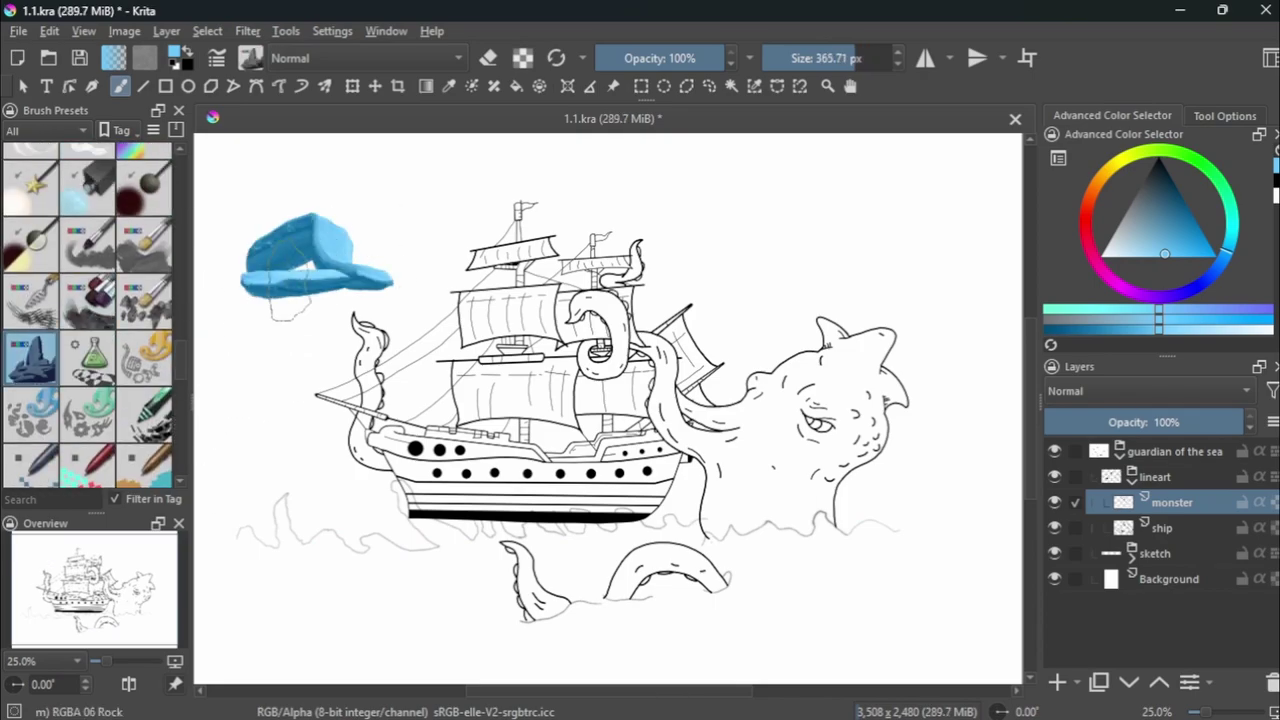
key(ctrl+z)
click(30, 380)
drag(360, 250, 590, 250)
key(ctrl+z)
mouse_move(187, 530)
mouse_down()
mouse_move(290, 500)
mouse_move(1003, 552)
mouse_up()
drag(510, 625, 650, 615)
drag(700, 600, 745, 615)
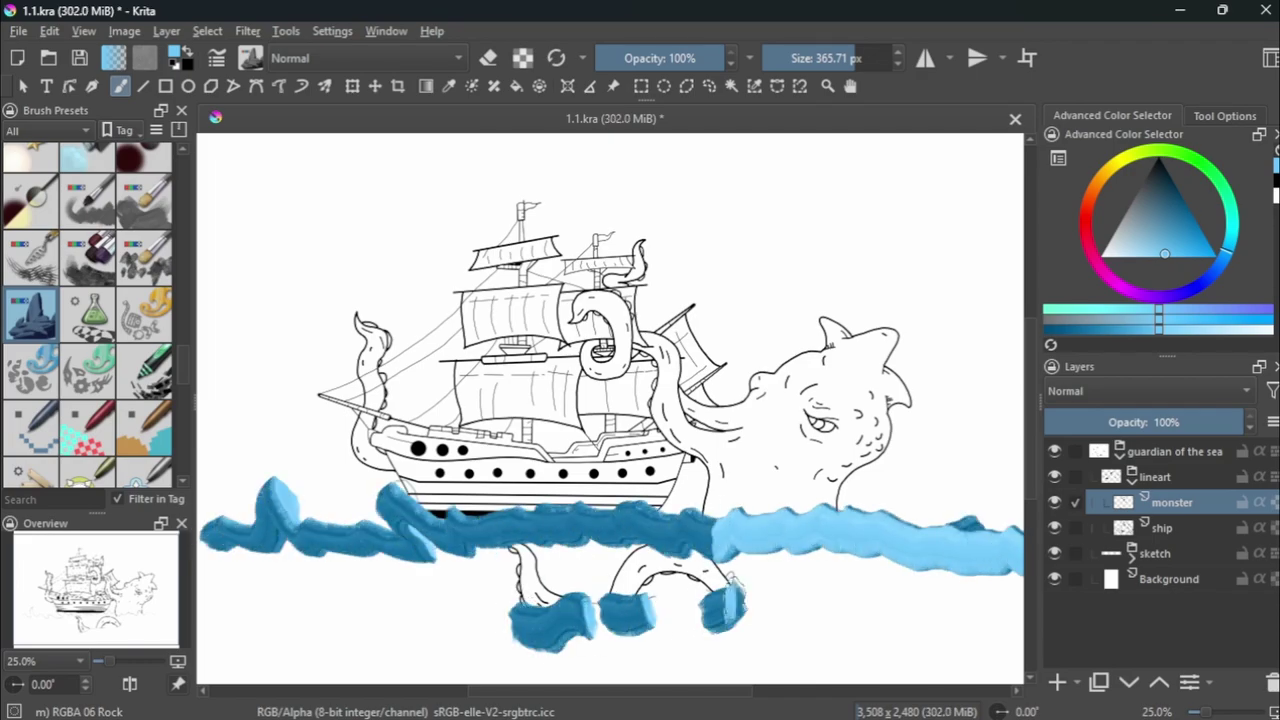
key(minus)
key(ctrl+z)
scroll(454, 366, up, 3)
drag(410, 365, 606, 349)
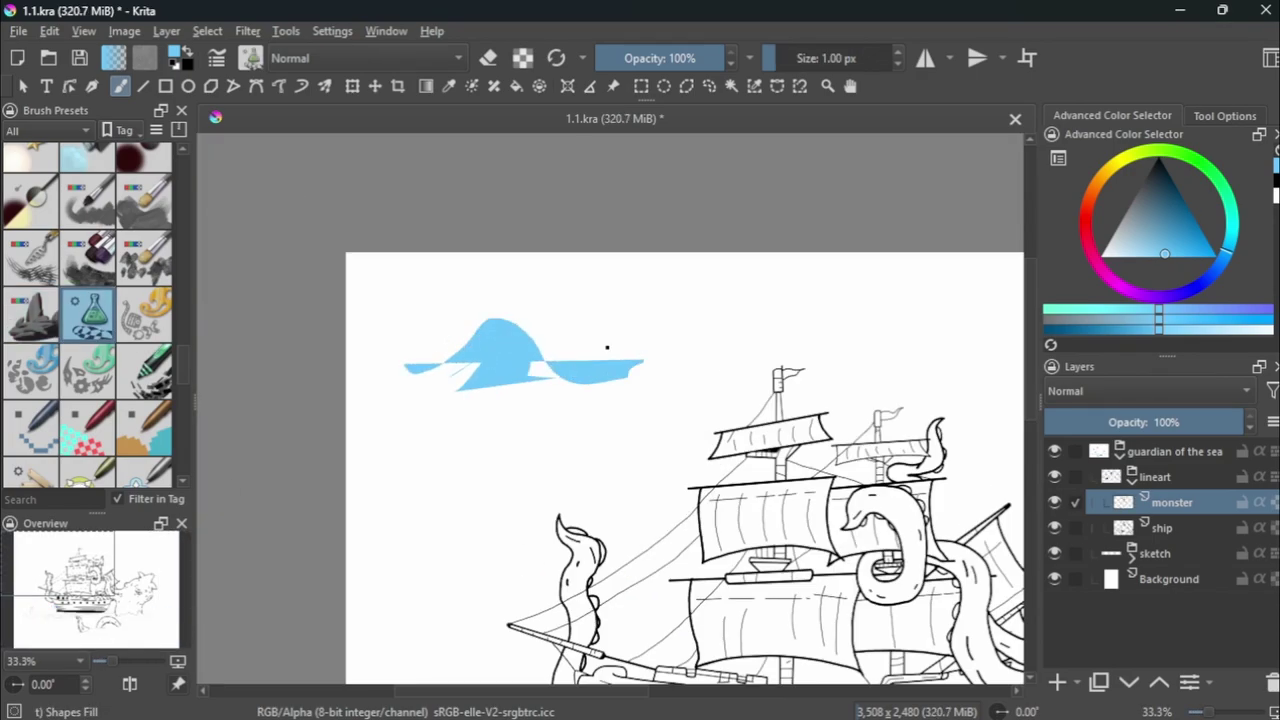
key(ctrl+z)
click(144, 370)
mouse_move(390, 385)
mouse_down()
mouse_move(468, 347)
mouse_move(493, 364)
mouse_move(437, 368)
mouse_move(471, 423)
mouse_move(600, 385)
mouse_up()
key(ctrl+z)
key(ctrl+z)
scroll(183, 351, down, 5)
click(88, 308)
key(ctrl+z)
key(slash)
key(slash)
key(ctrl+z)
scroll(185, 310, up, 4)
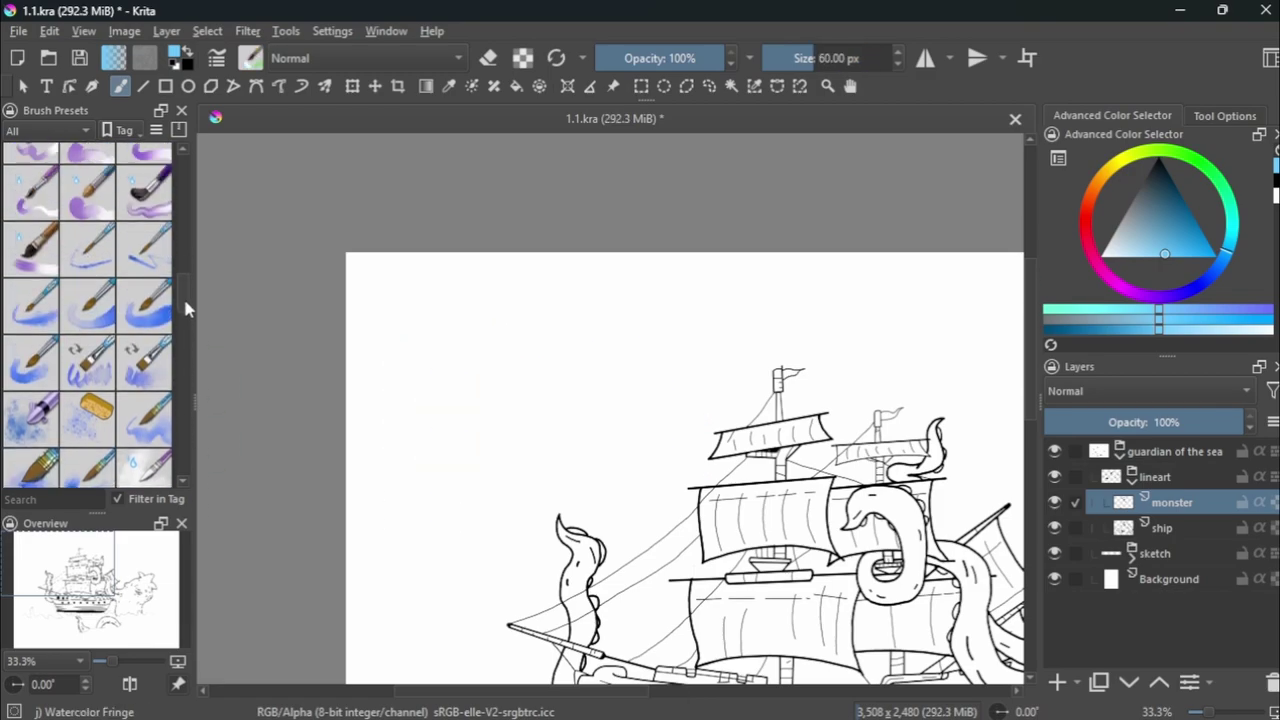
scroll(185, 310, up, 2)
click(88, 170)
mouse_move(412, 350)
mouse_down()
mouse_move(508, 351)
mouse_move(457, 329)
mouse_move(725, 332)
mouse_up()
key(ctrl+z)
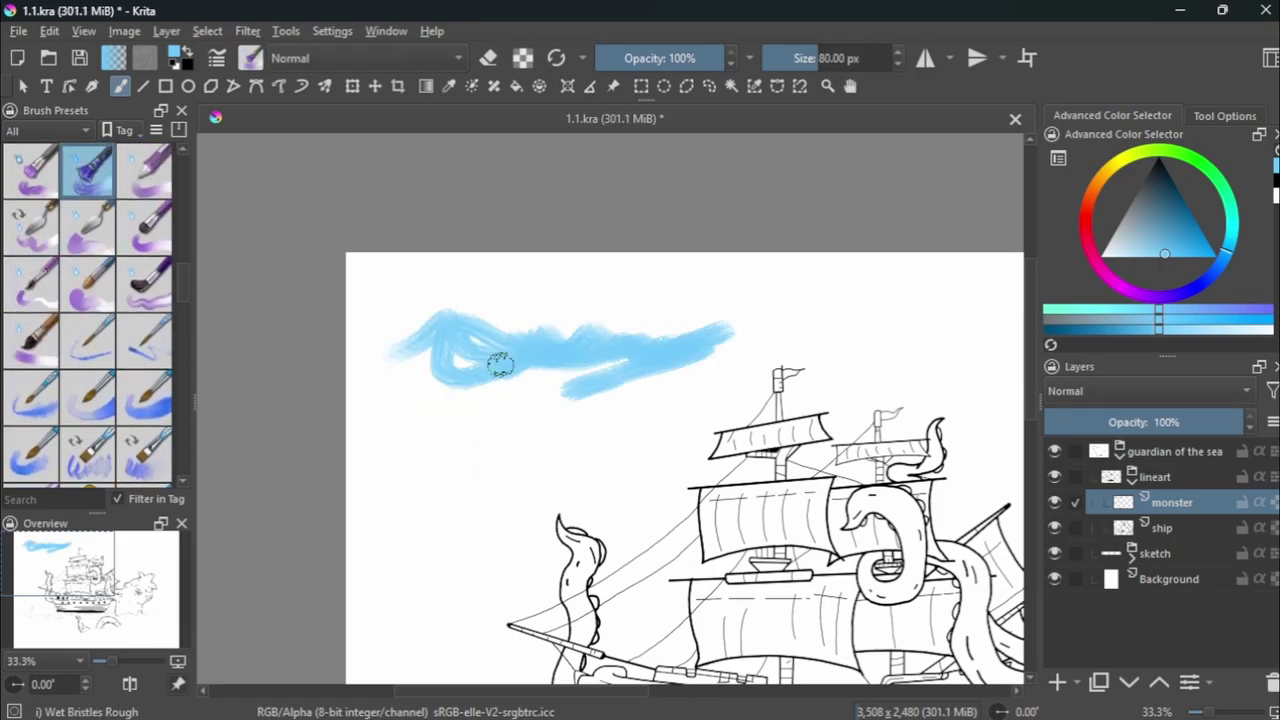
key(ctrl+z)
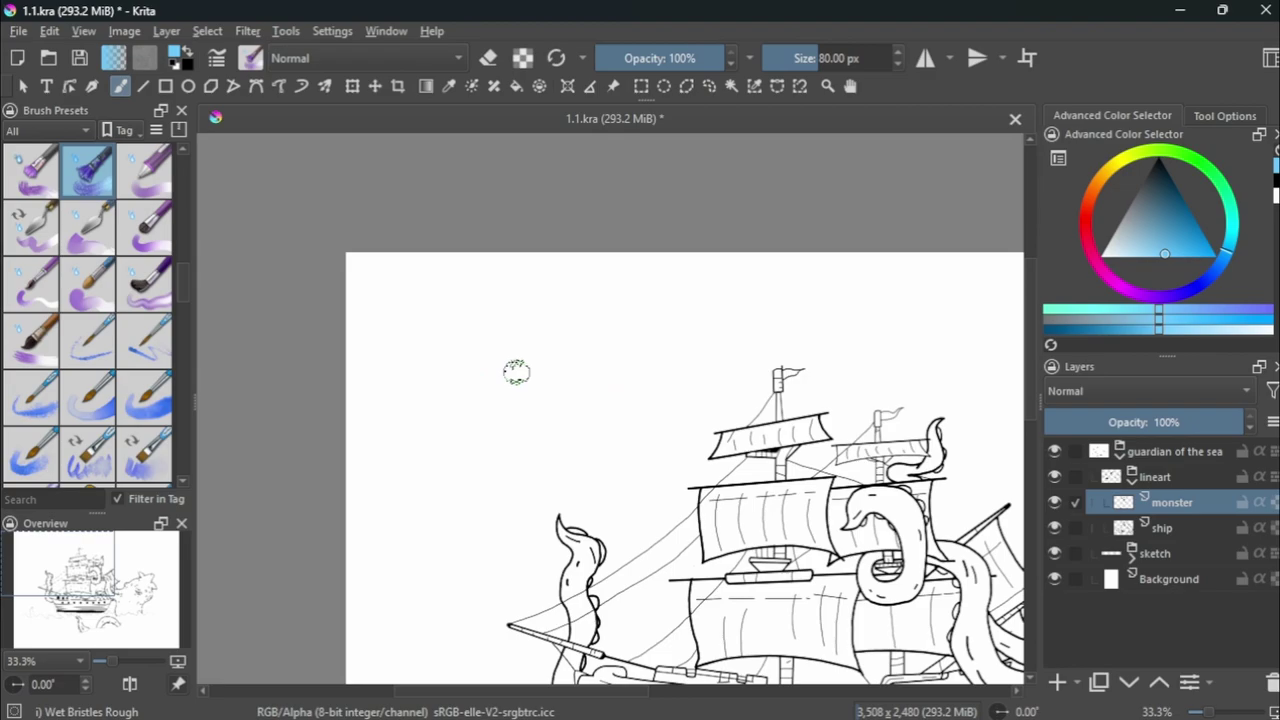
mouse_move(452, 360)
mouse_down()
mouse_move(528, 363)
mouse_move(514, 400)
mouse_up()
key(ctrl+z)
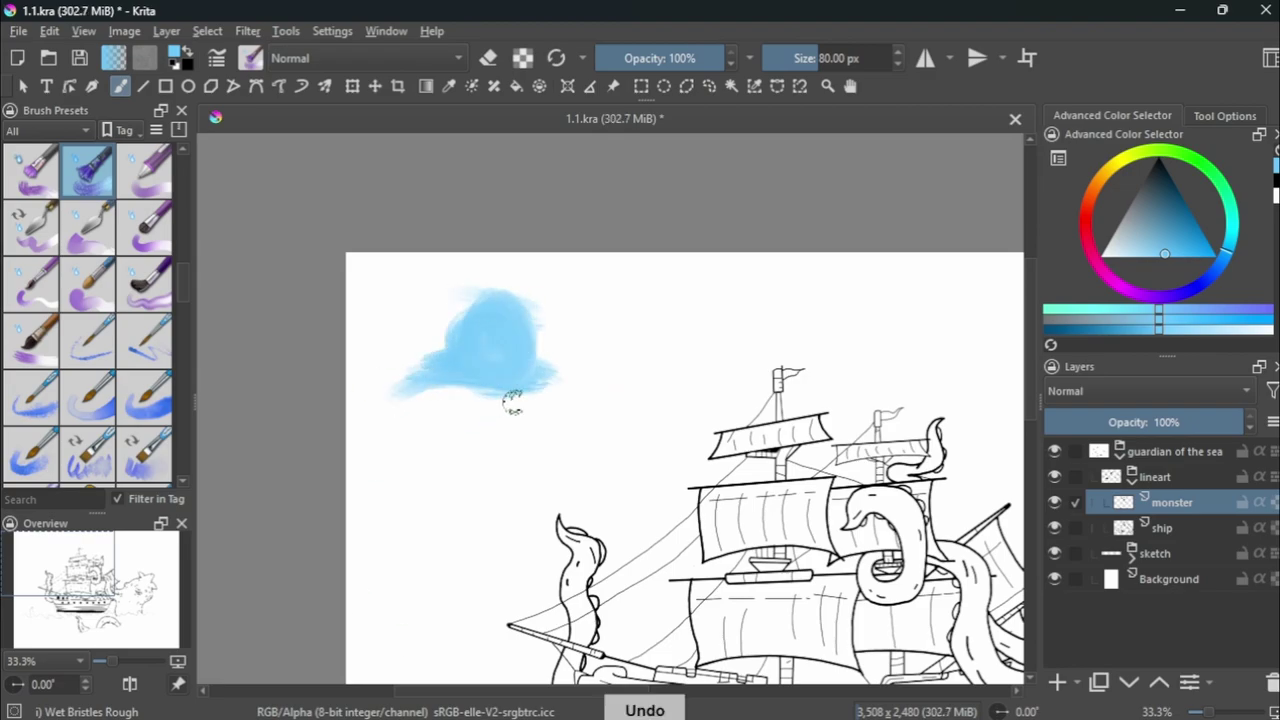
click(88, 227)
drag(455, 368, 564, 369)
key(ctrl+z)
scroll(189, 303, down, 10)
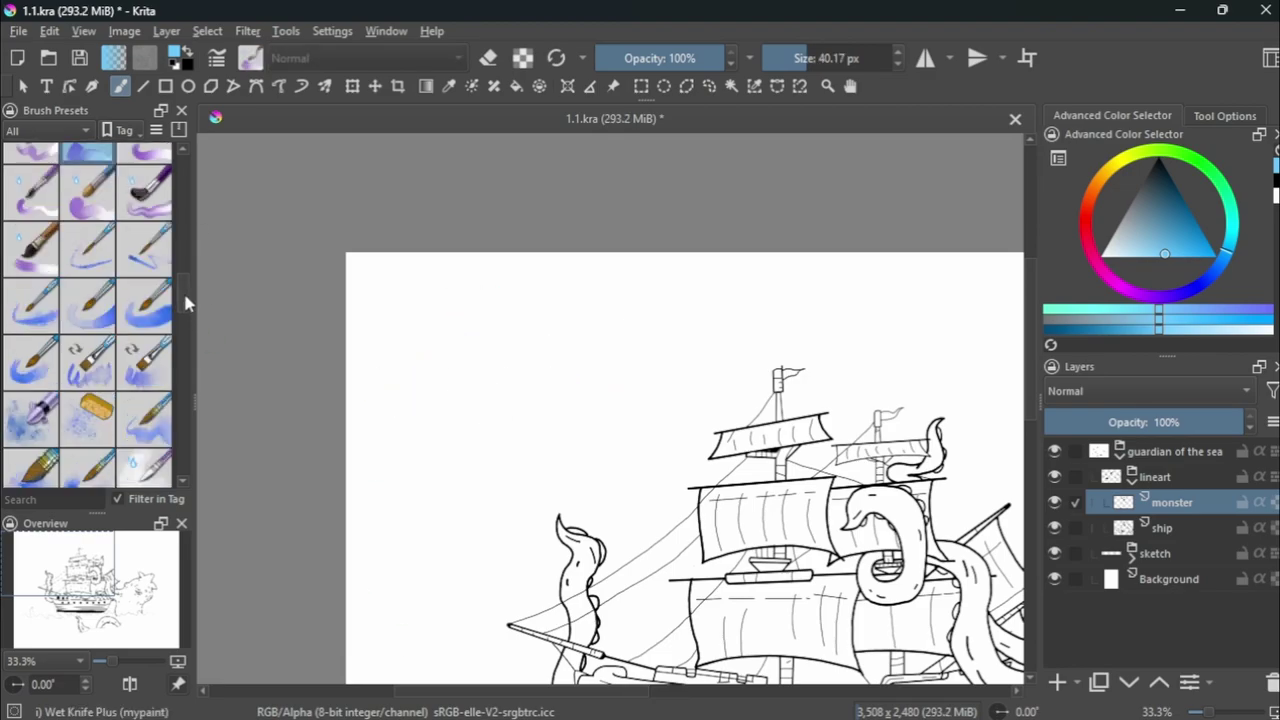
click(31, 401)
drag(400, 430, 628, 386)
key(ctrl+z)
scroll(610, 400, down, 2)
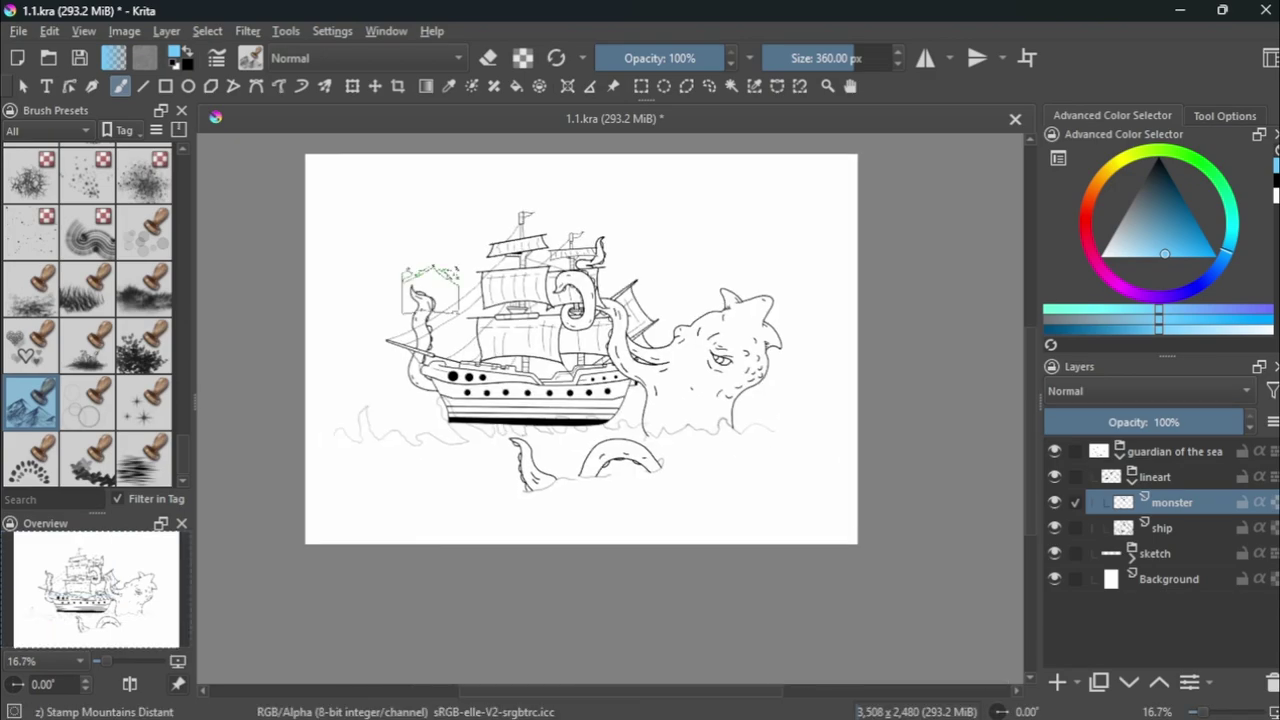
scroll(610, 400, up, 2)
Switch back to the basic inking brush with black as the painting colour.
scroll(121, 234, up, 10)
click(88, 227)
click(175, 57)
click(751, 583)
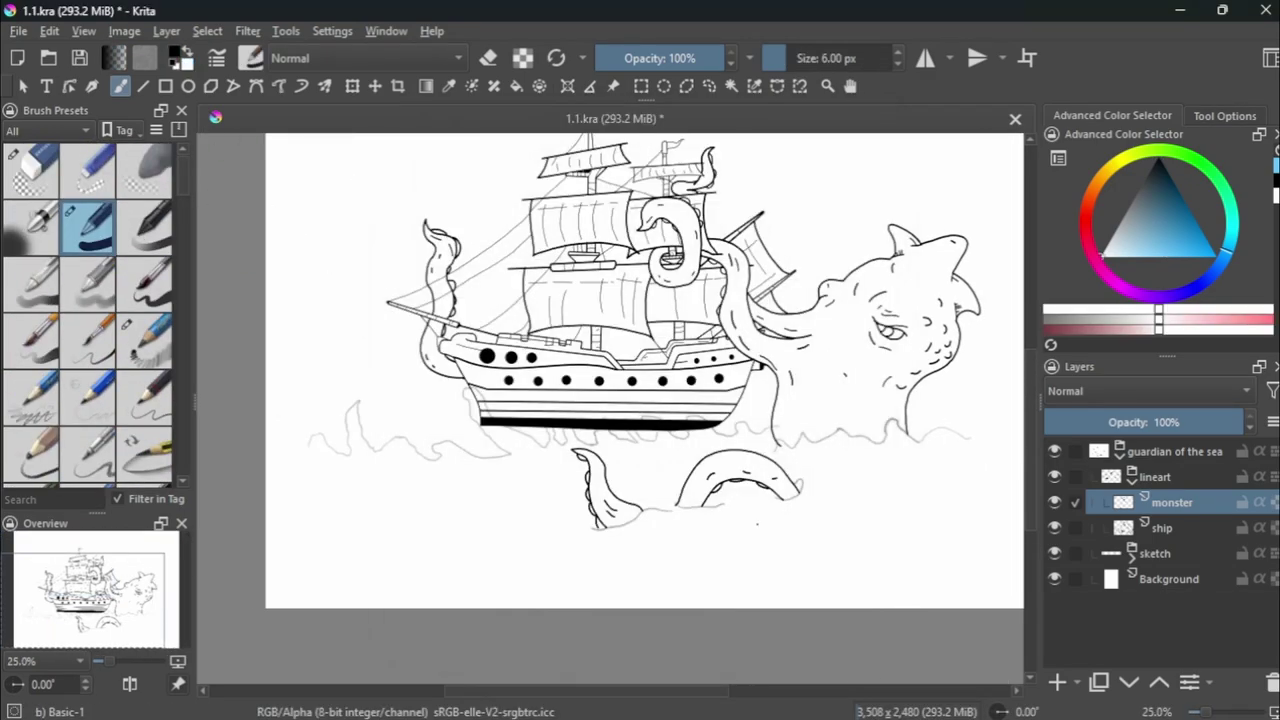
Create a group layer, drag it below the lineart group, and rename it 'color'.
click(1155, 477)
click(1078, 682)
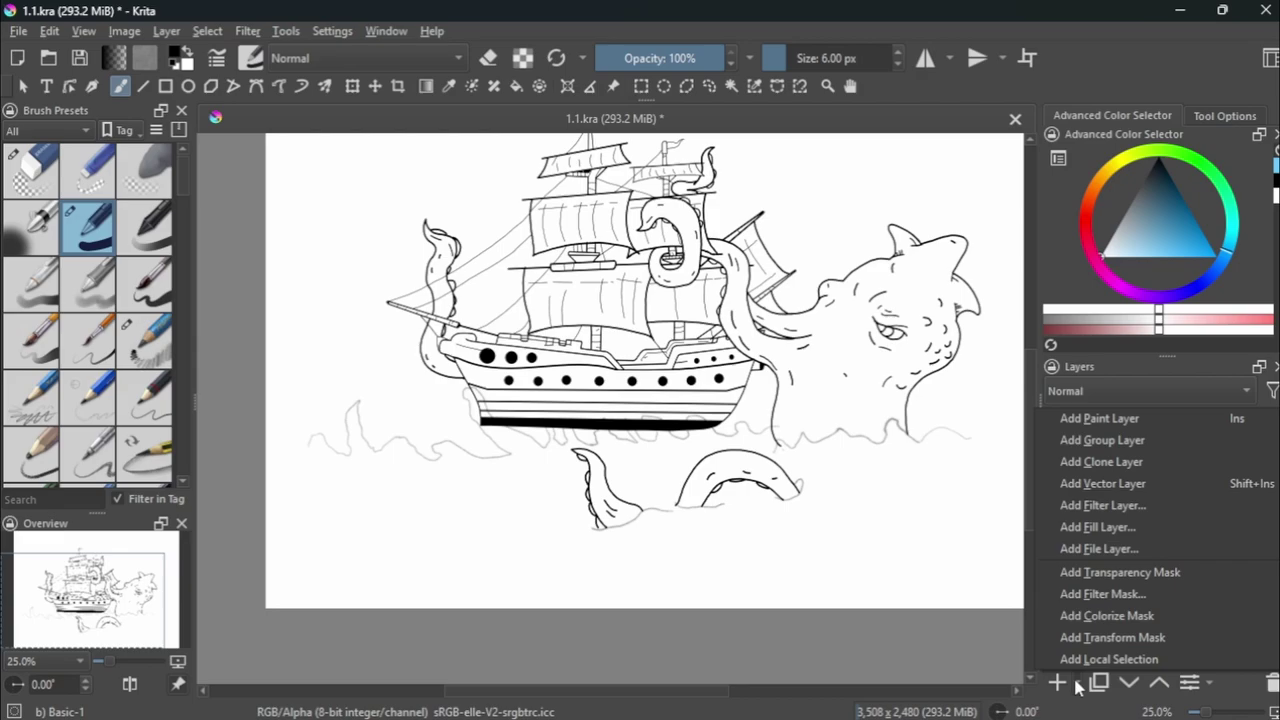
click(1100, 437)
drag(1160, 477, 1170, 510)
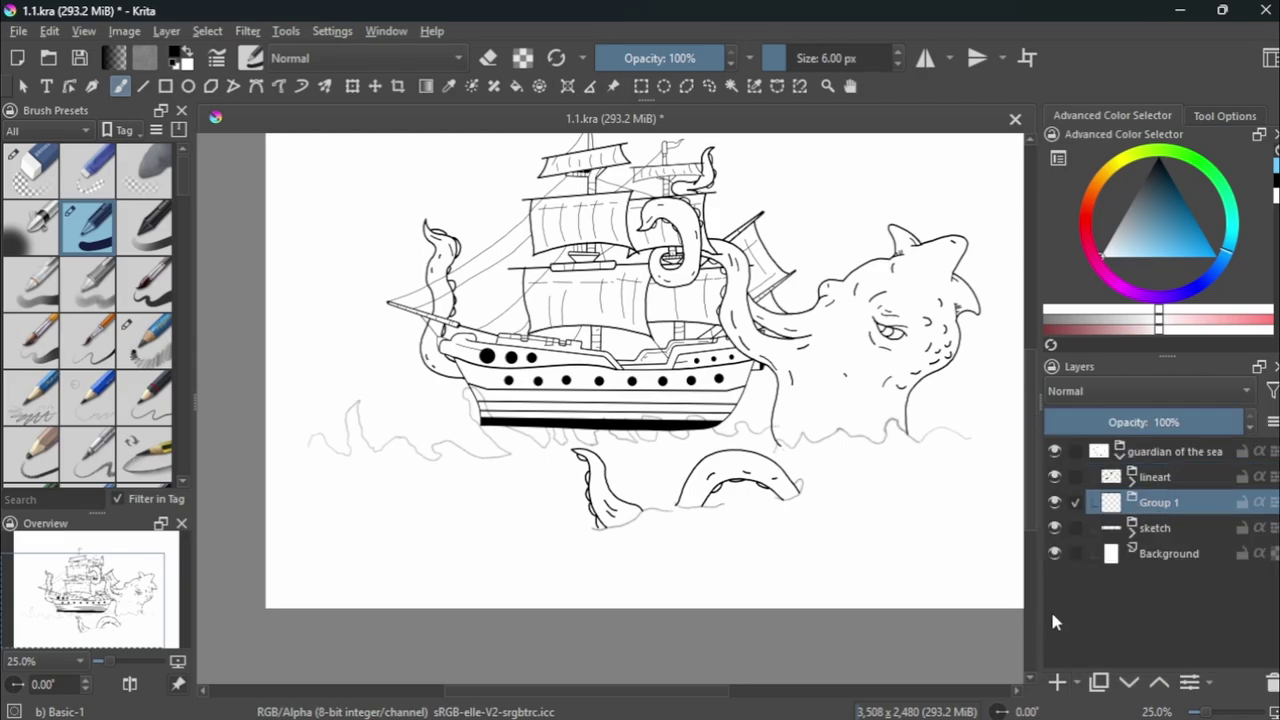
key(F3)
text(color)
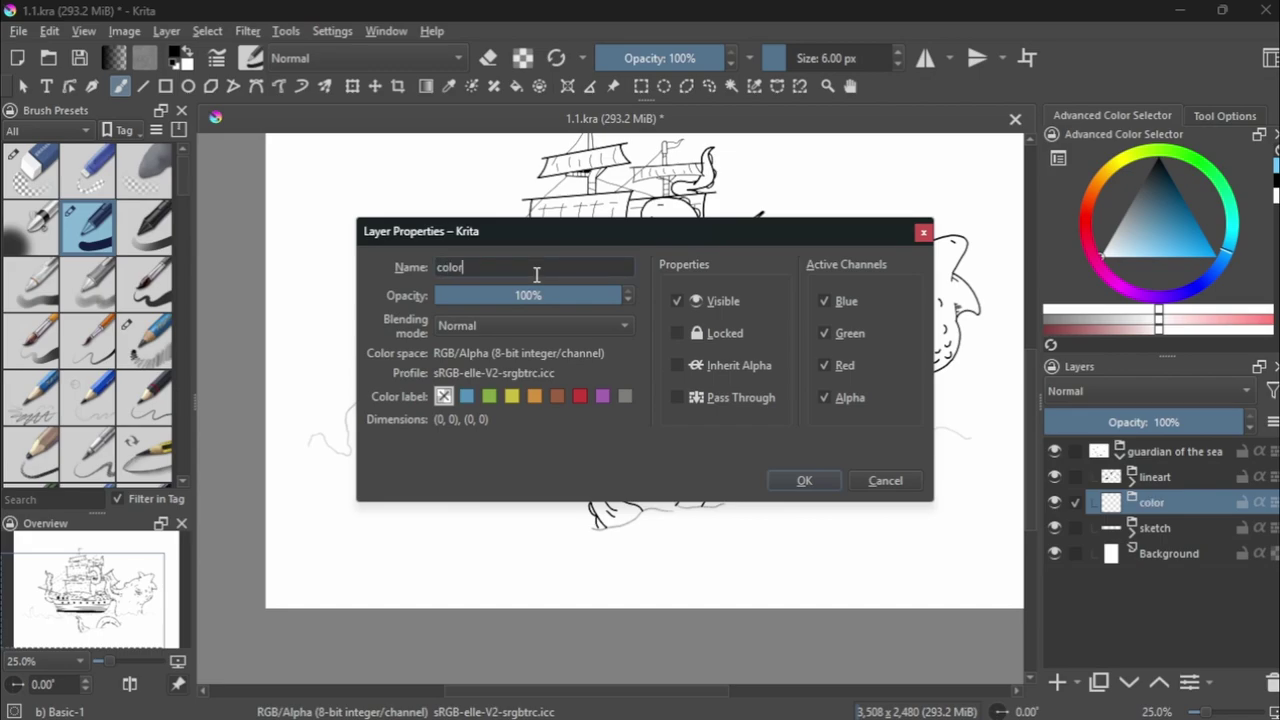
key(Return)
Choose a saturated blue, a 40 px brush, and add a paint layer named 'sea'.
click(1120, 260)
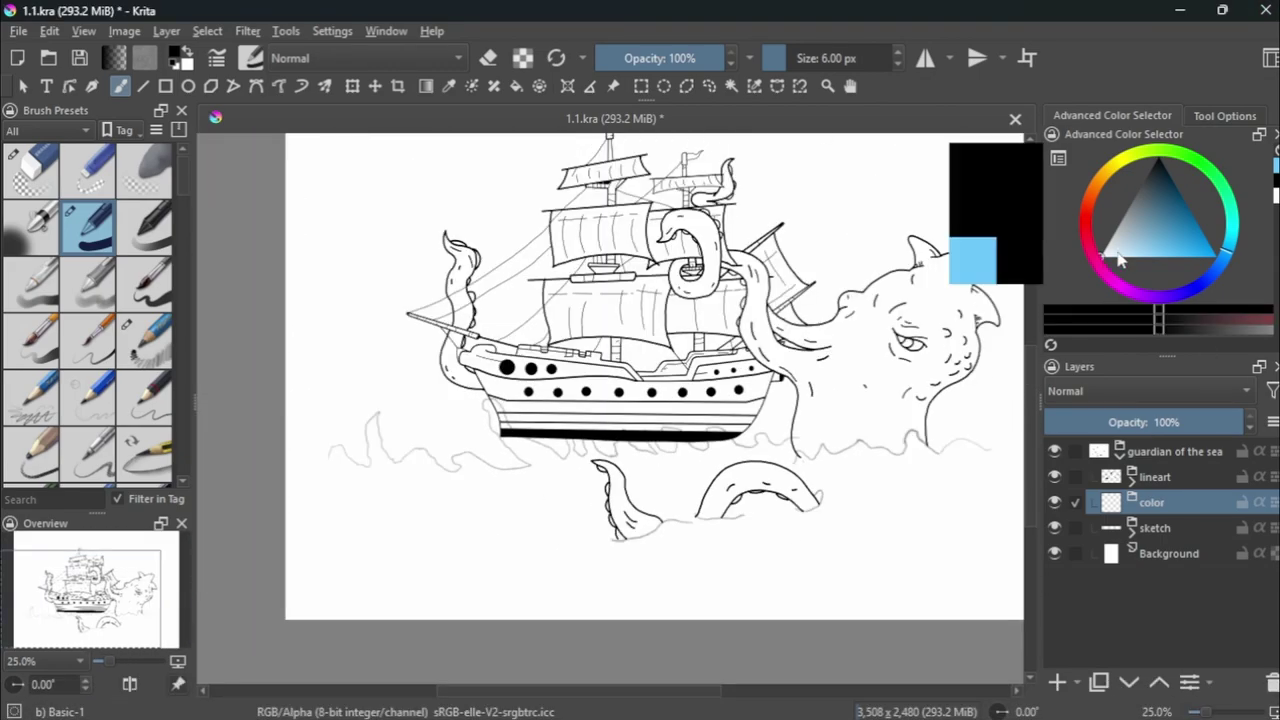
mouse_move(1120, 260)
mouse_down()
mouse_move(1230, 240)
mouse_move(1177, 241)
mouse_up()
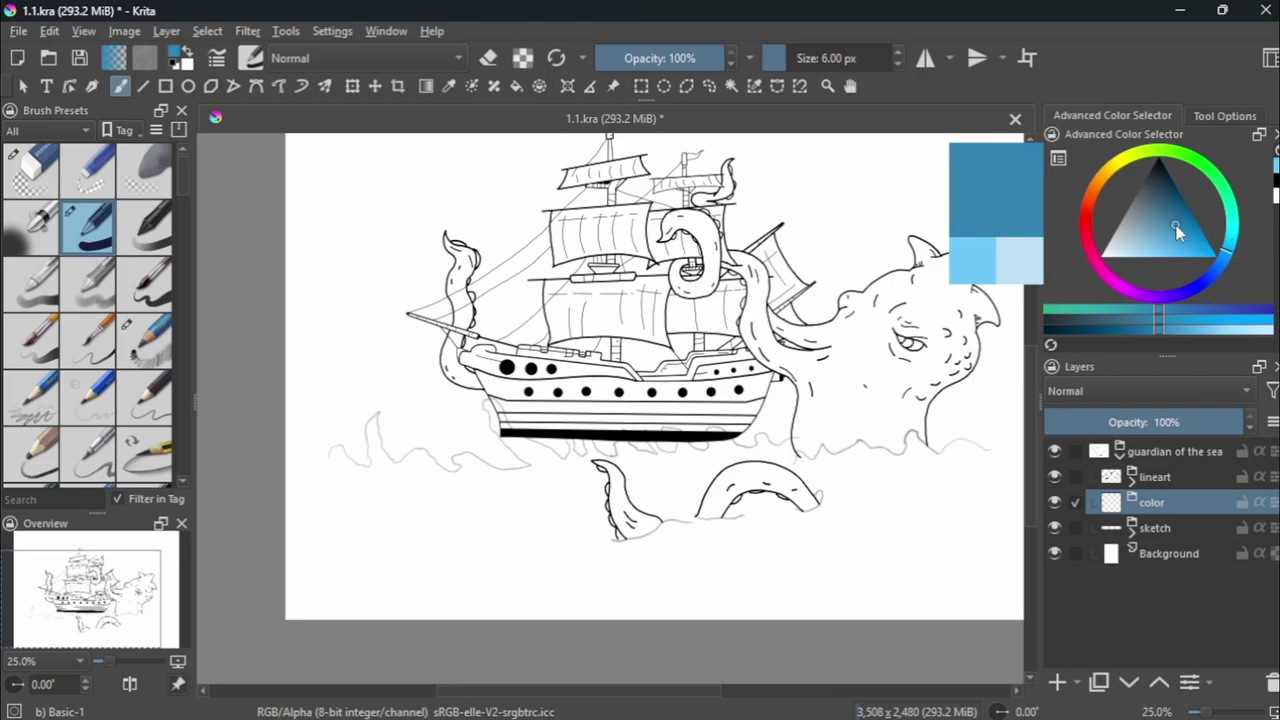
scroll(273, 465, up, 3)
key(slash)
scroll(420, 489, down, 3)
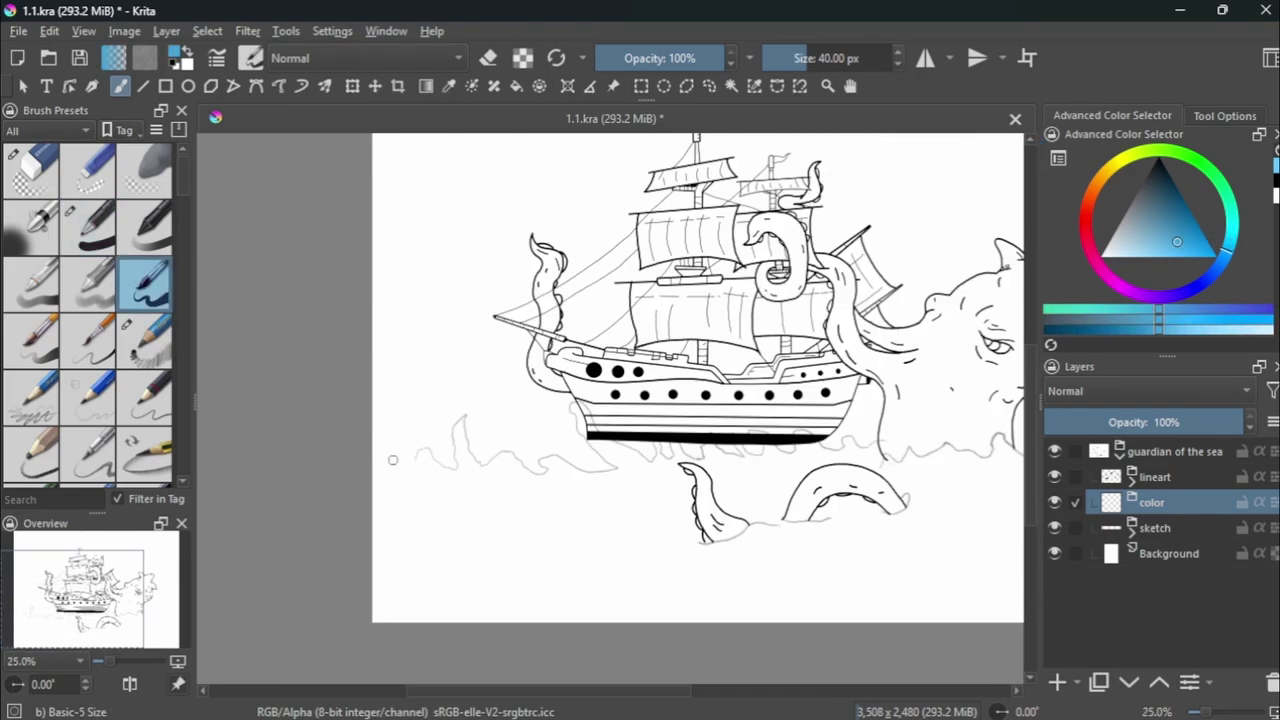
click(1057, 683)
text(a)
key(Return)
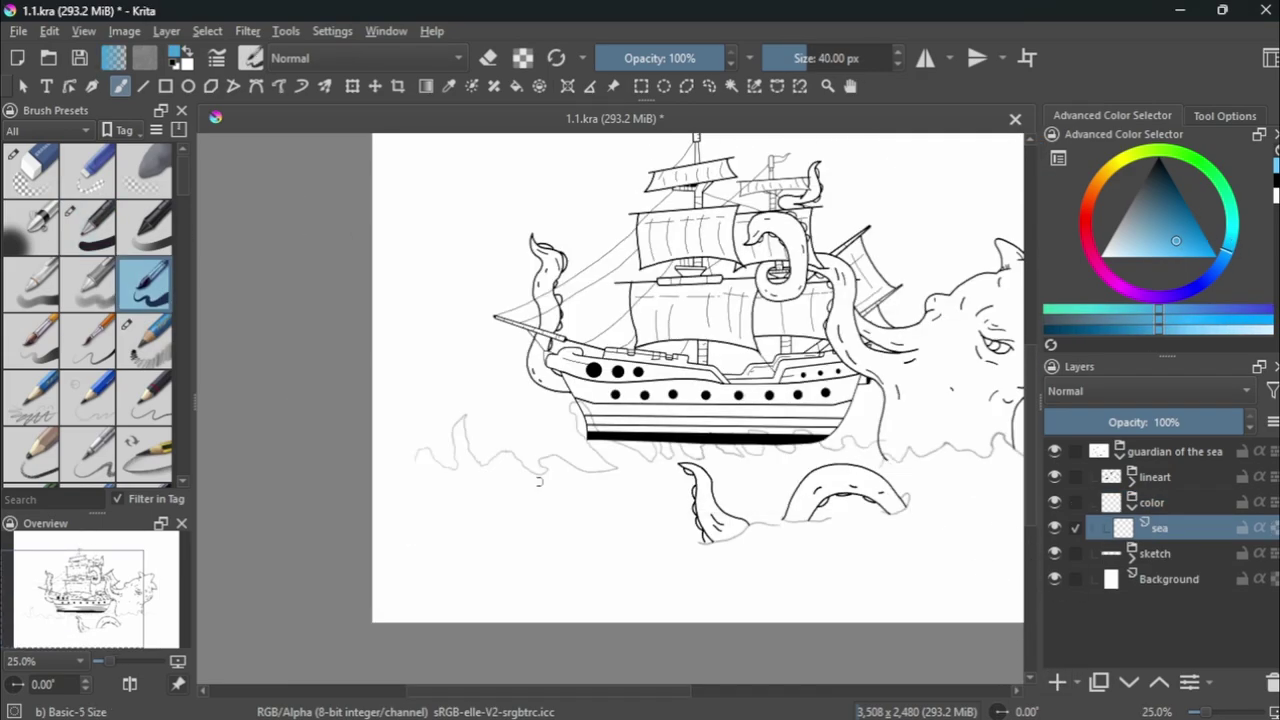
Paint blue water around the tentacle bases, moving the color group above the lineart.
scroll(723, 549, up, 3)
drag(657, 534, 870, 487)
scroll(870, 487, down, 1)
drag(603, 525, 660, 536)
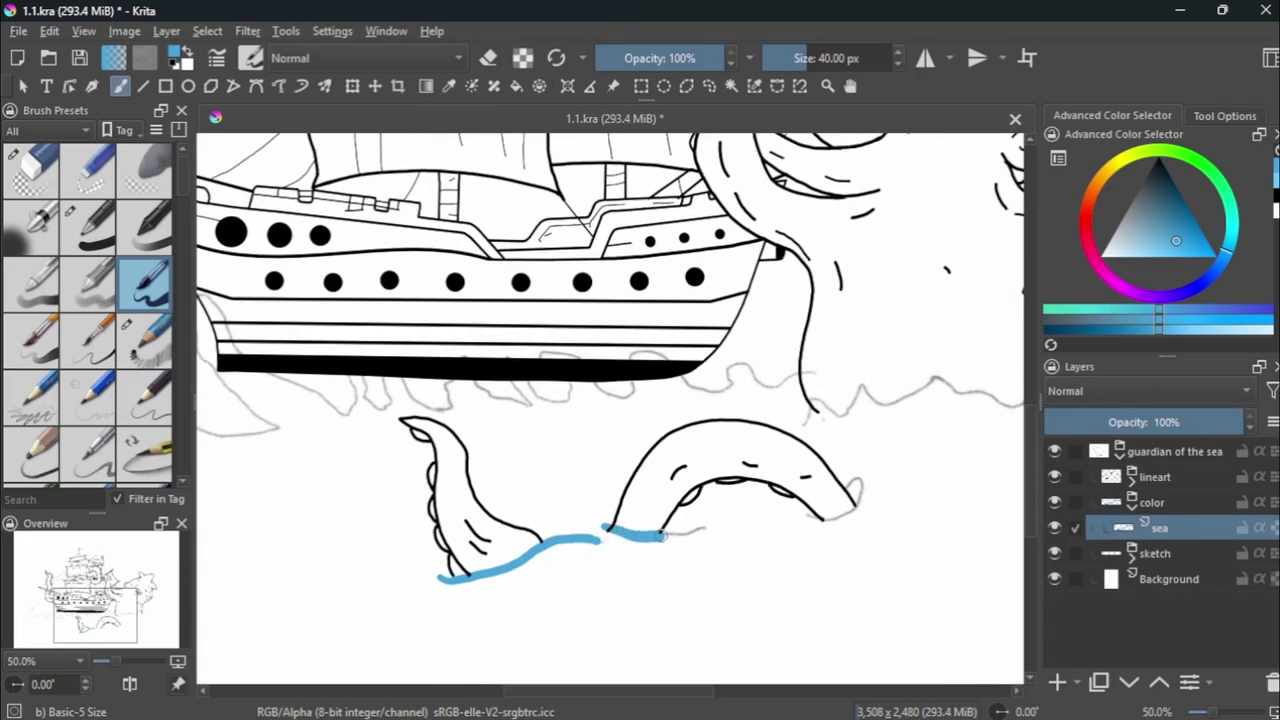
drag(1133, 518, 1147, 497)
key(Page_Down)
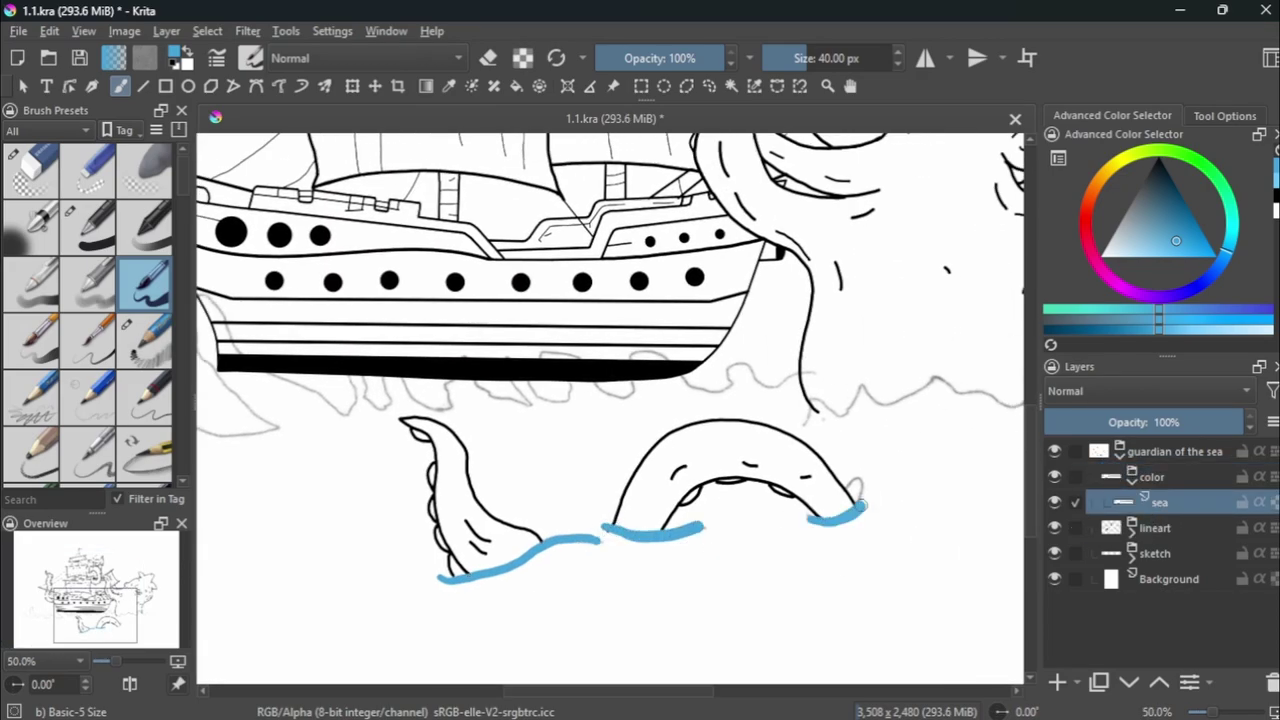
drag(818, 524, 858, 480)
Try a rough wet bristle brush, undo it, and paint a wavy blue waterline beneath the ship.
scroll(858, 480, down, 2)
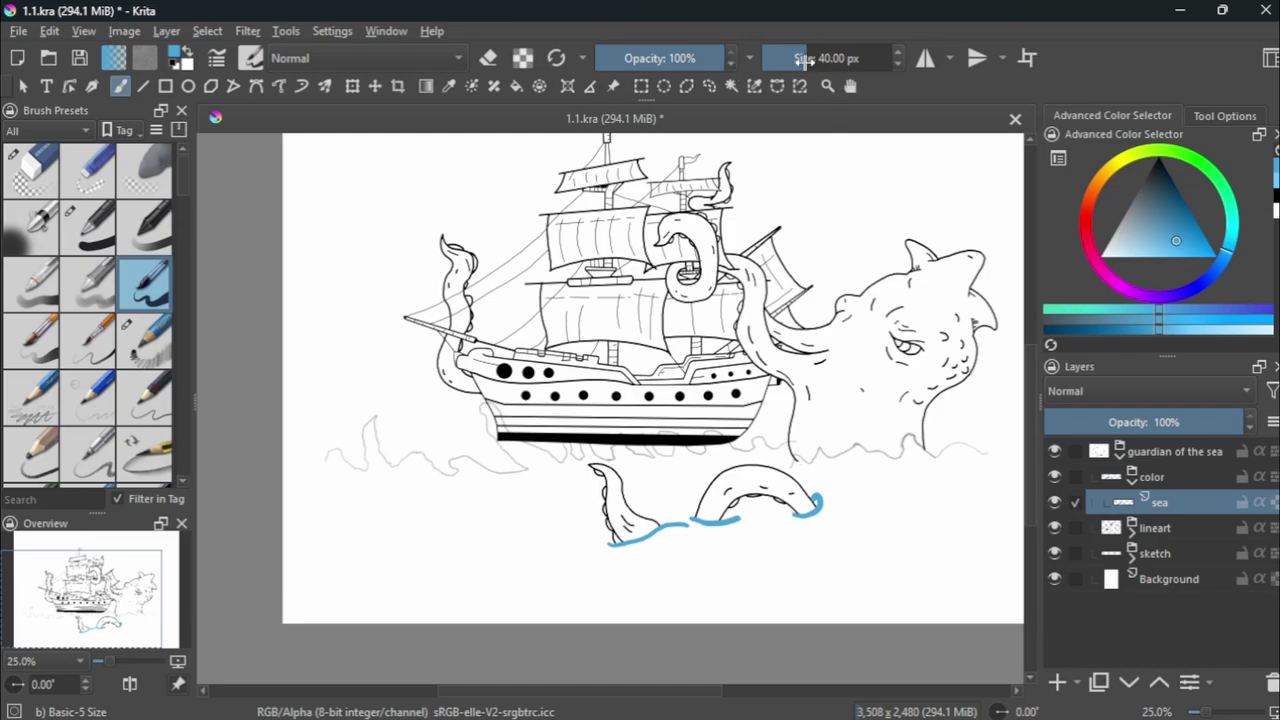
scroll(182, 190, down, 5)
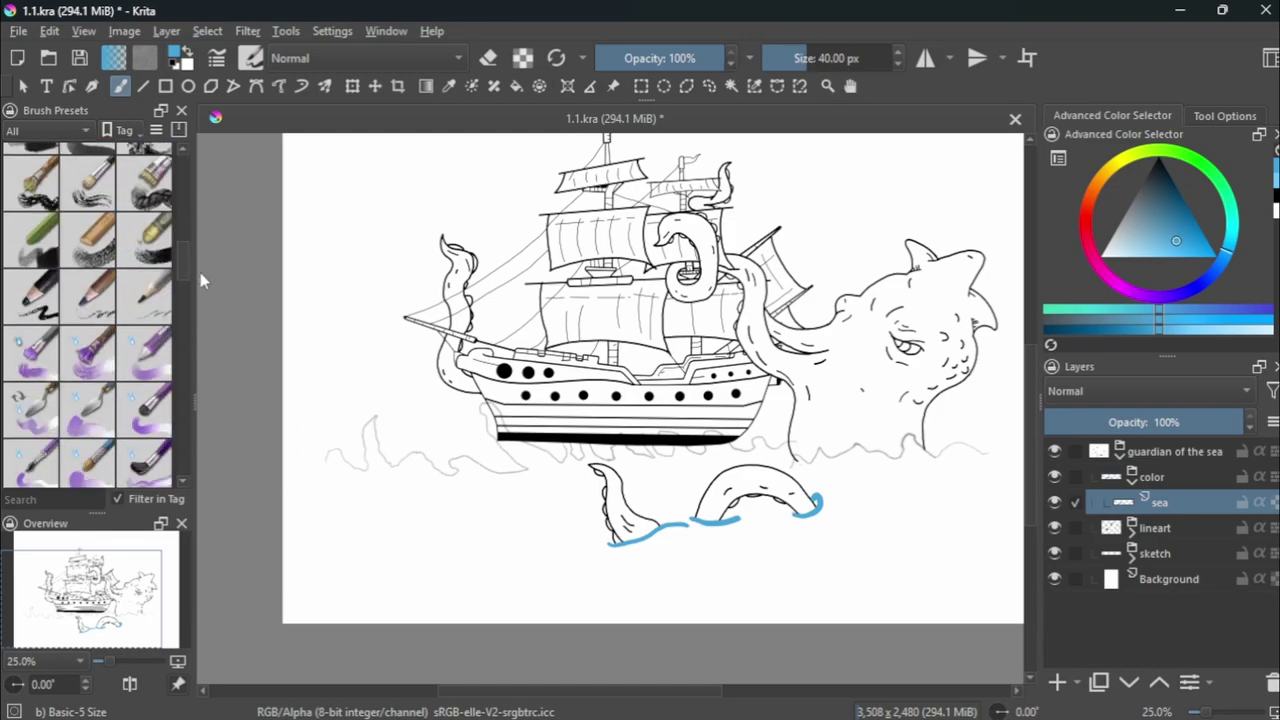
click(88, 255)
key(ctrl+z)
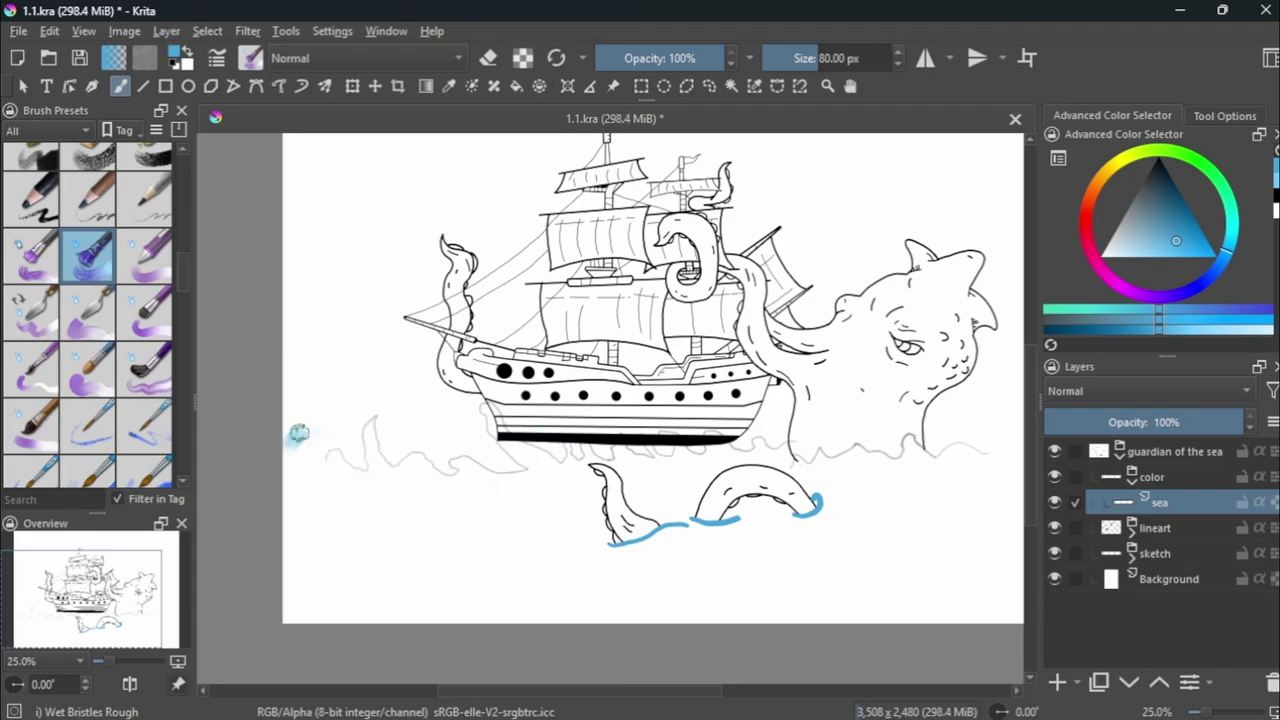
key(ctrl+z)
mouse_move(735, 447)
mouse_down()
mouse_move(653, 472)
mouse_move(288, 468)
mouse_up()
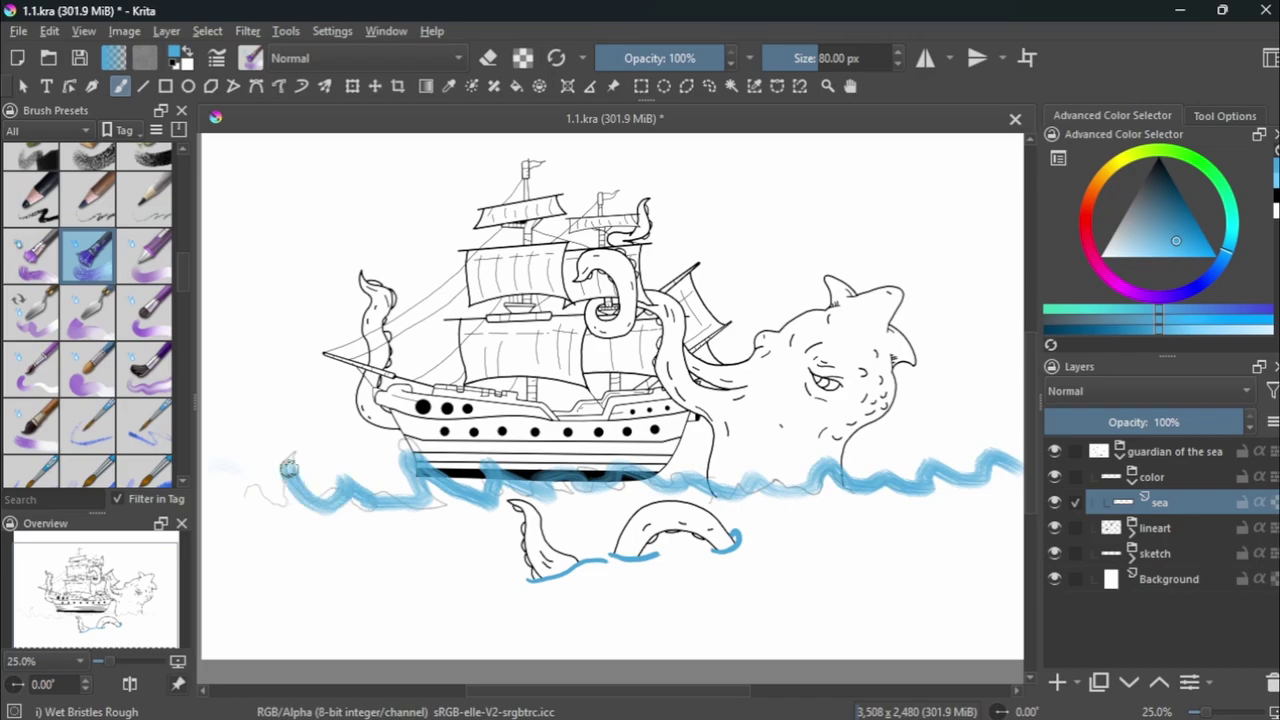
scroll(950, 510, up, 2)
scroll(900, 553, down, 2)
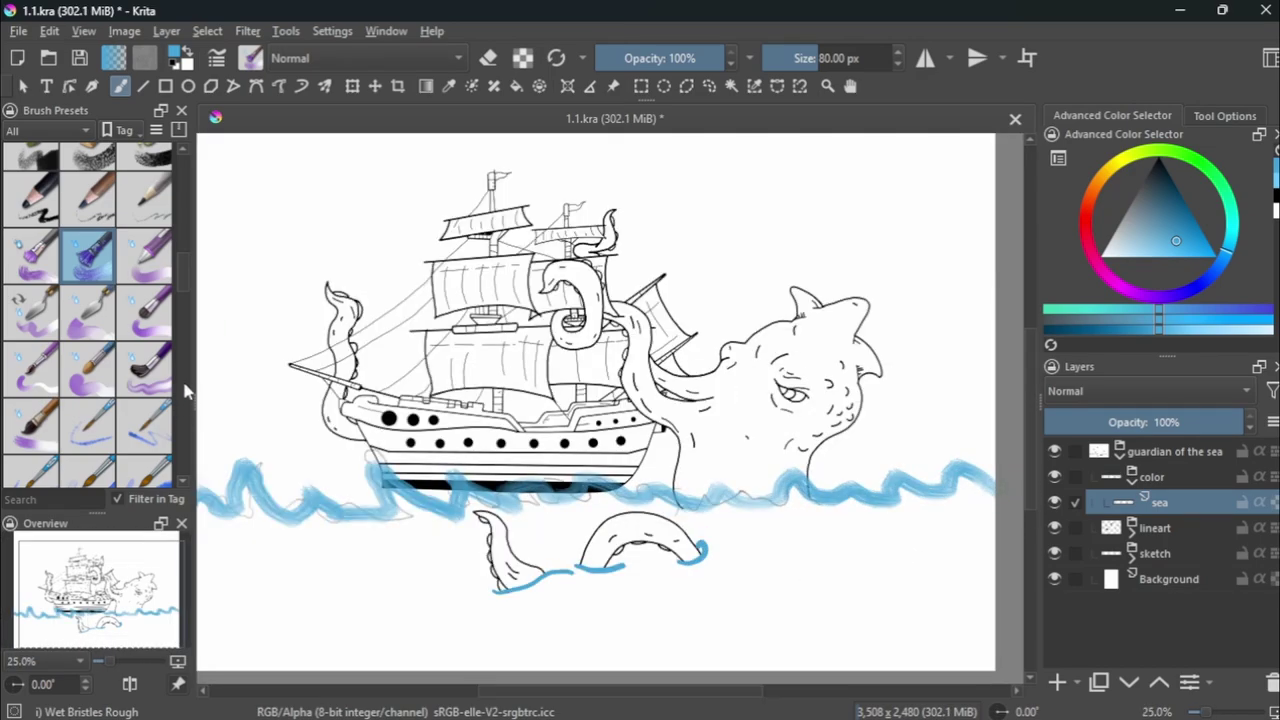
scroll(183, 300, up, 5)
scroll(183, 206, up, 5)
click(88, 225)
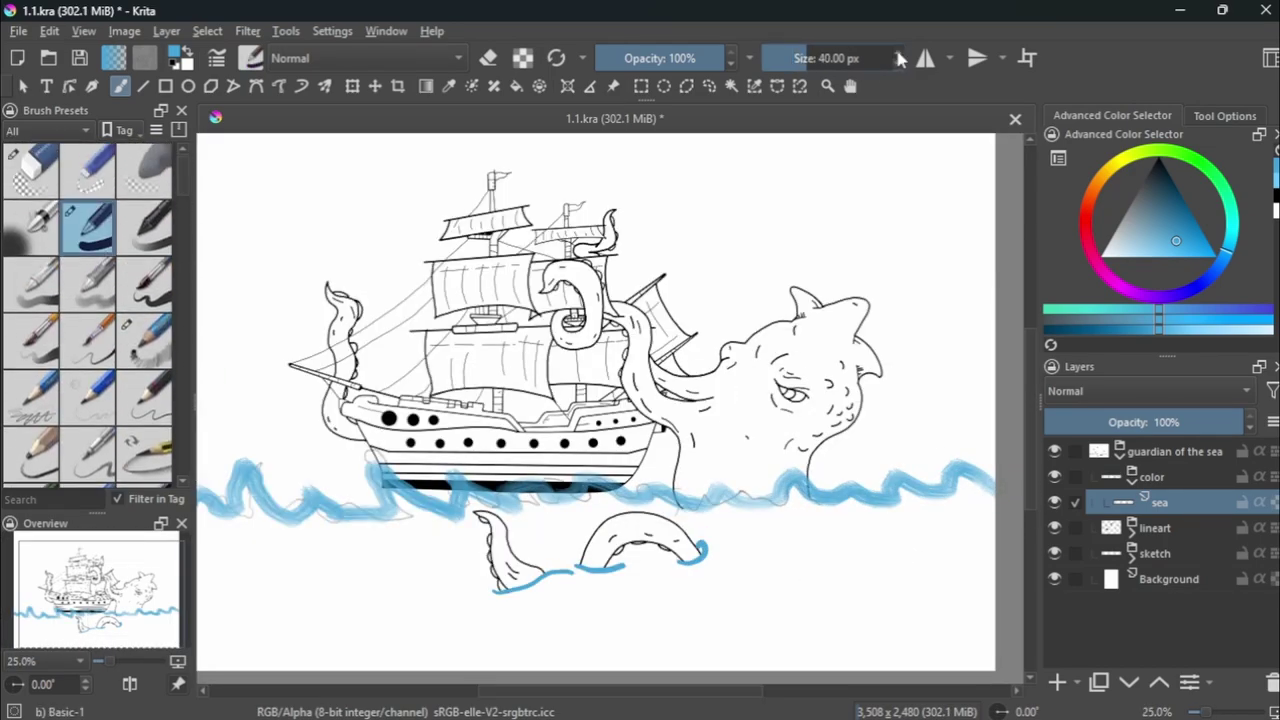
Zoom out, then fill the sea bottom and a wave under the bow with solid blue.
key(minus)
drag(708, 604, 440, 615)
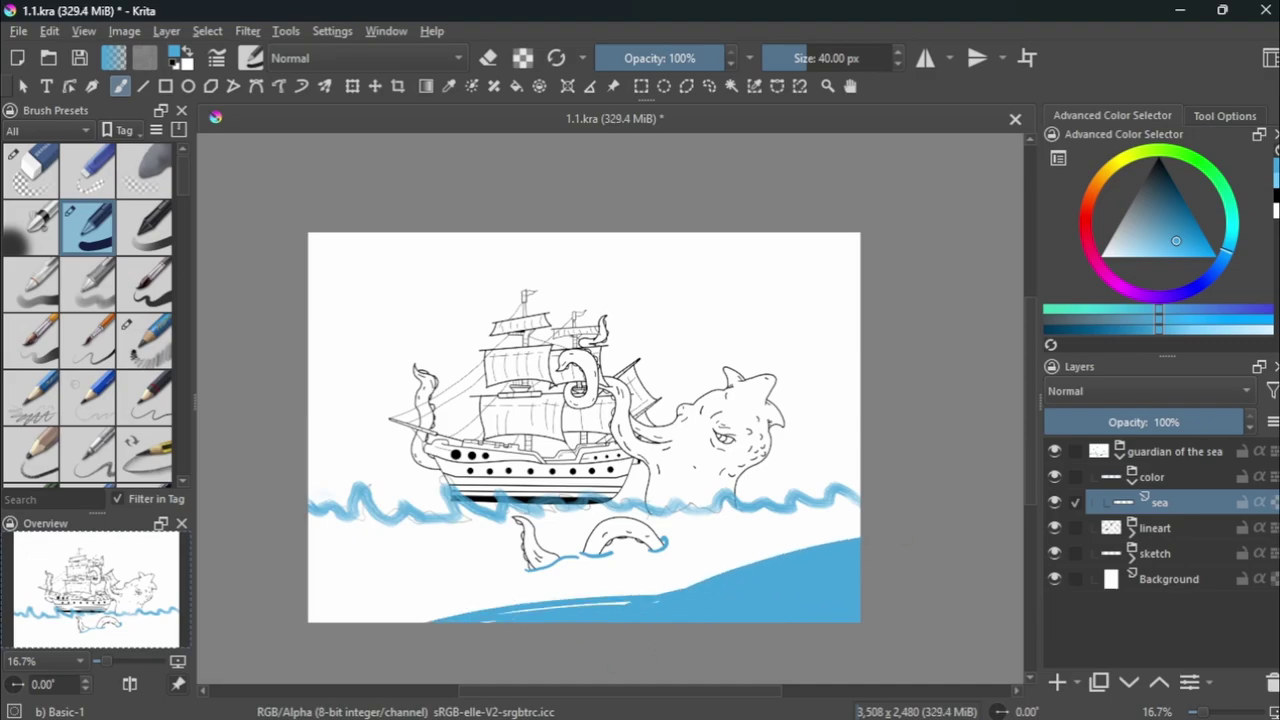
scroll(344, 519, up, 3)
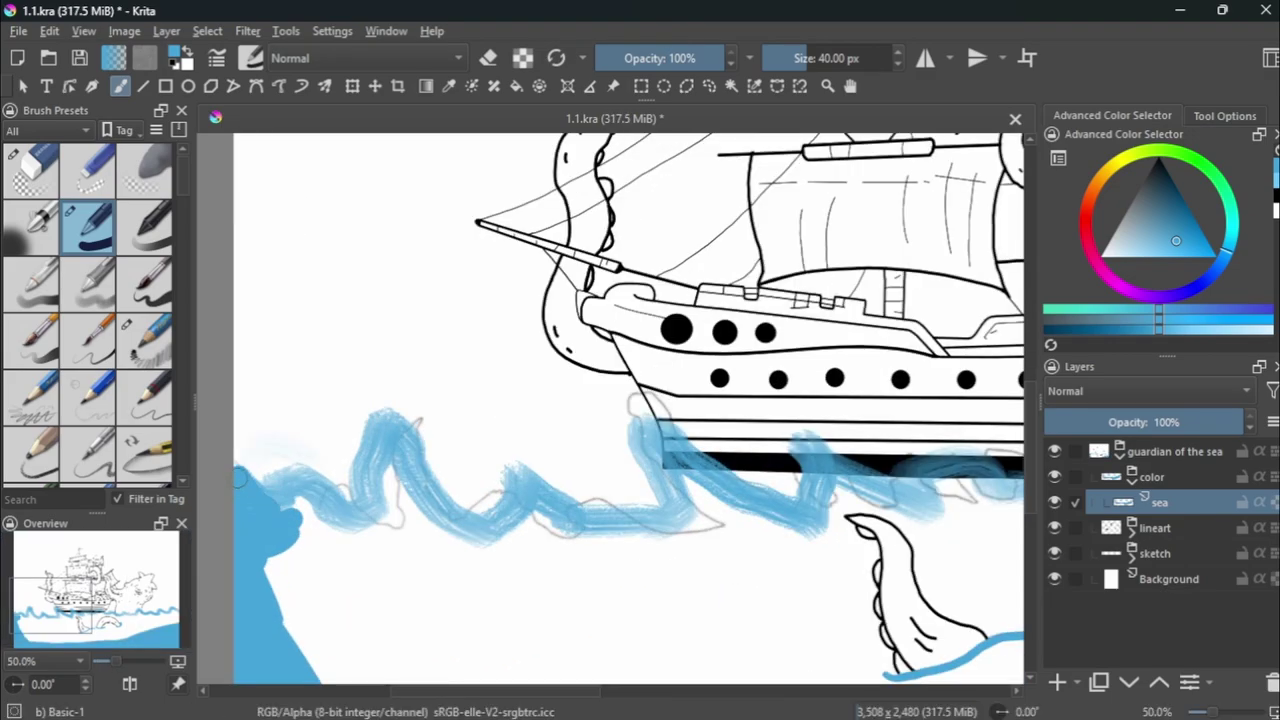
drag(403, 427, 815, 445)
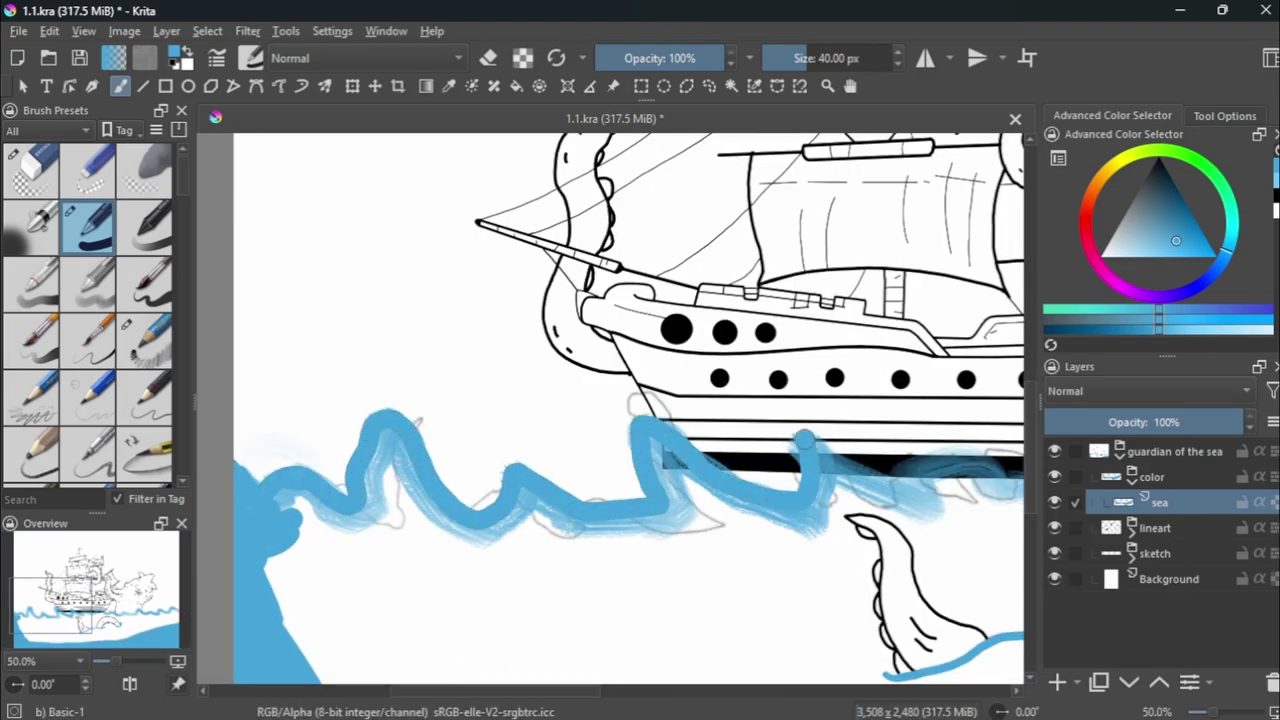
scroll(840, 470, down, 1)
scroll(858, 533, up, 2)
scroll(690, 561, down, 1)
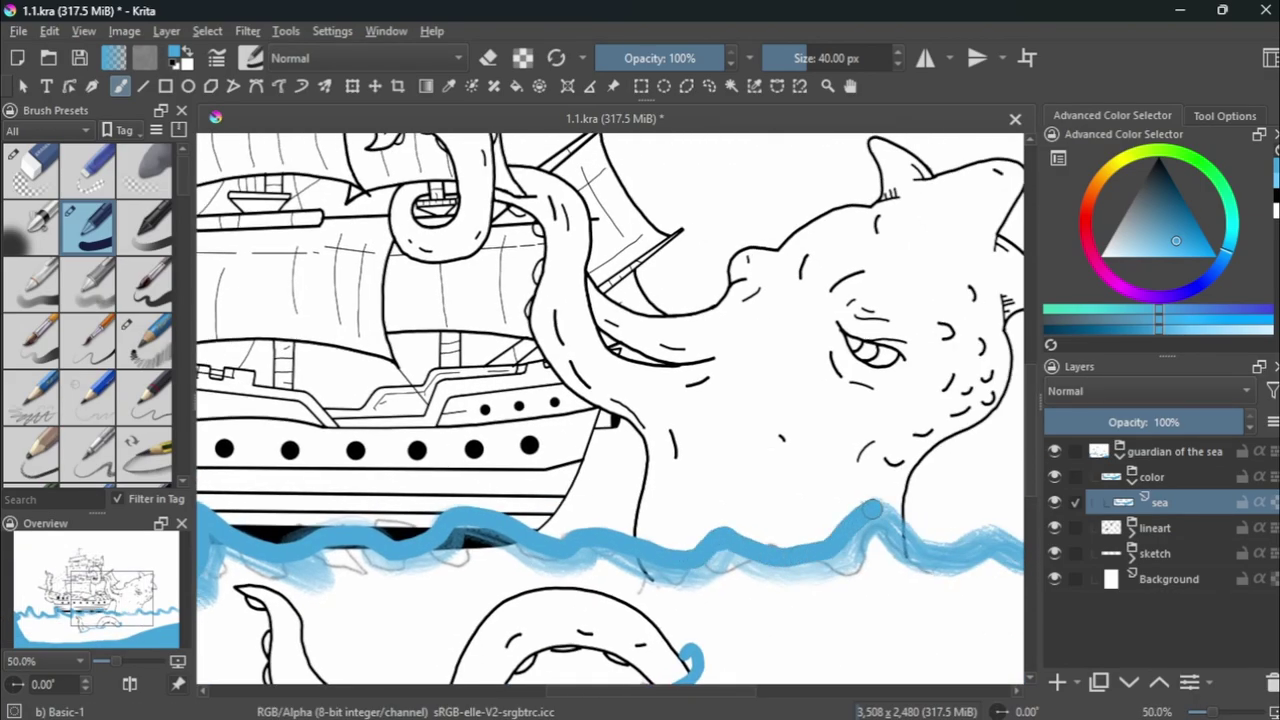
Paint blue waves along the right waterline and under the monster's head, keeping a 40 px brush.
drag(872, 510, 1010, 550)
scroll(880, 515, down, 2)
scroll(880, 515, up, 2)
drag(805, 545, 965, 495)
scroll(890, 512, down, 3)
scroll(895, 512, up, 2)
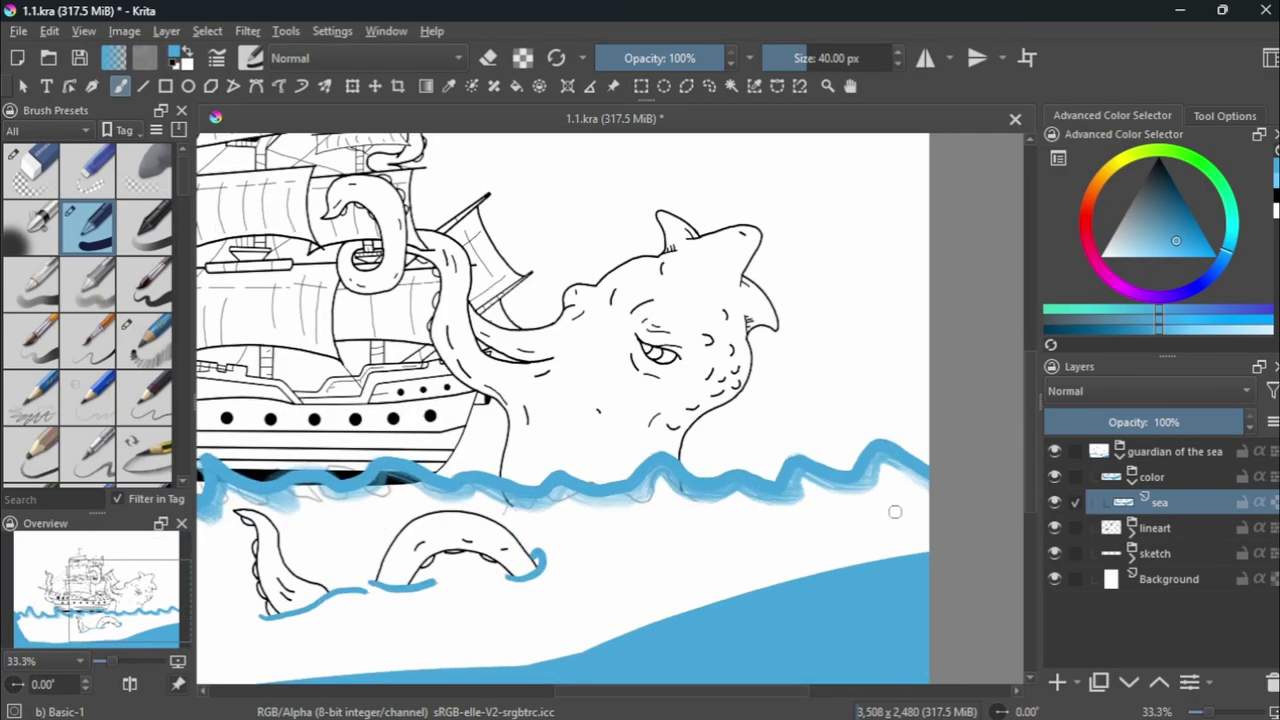
click(895, 63)
scroll(537, 543, up, 6)
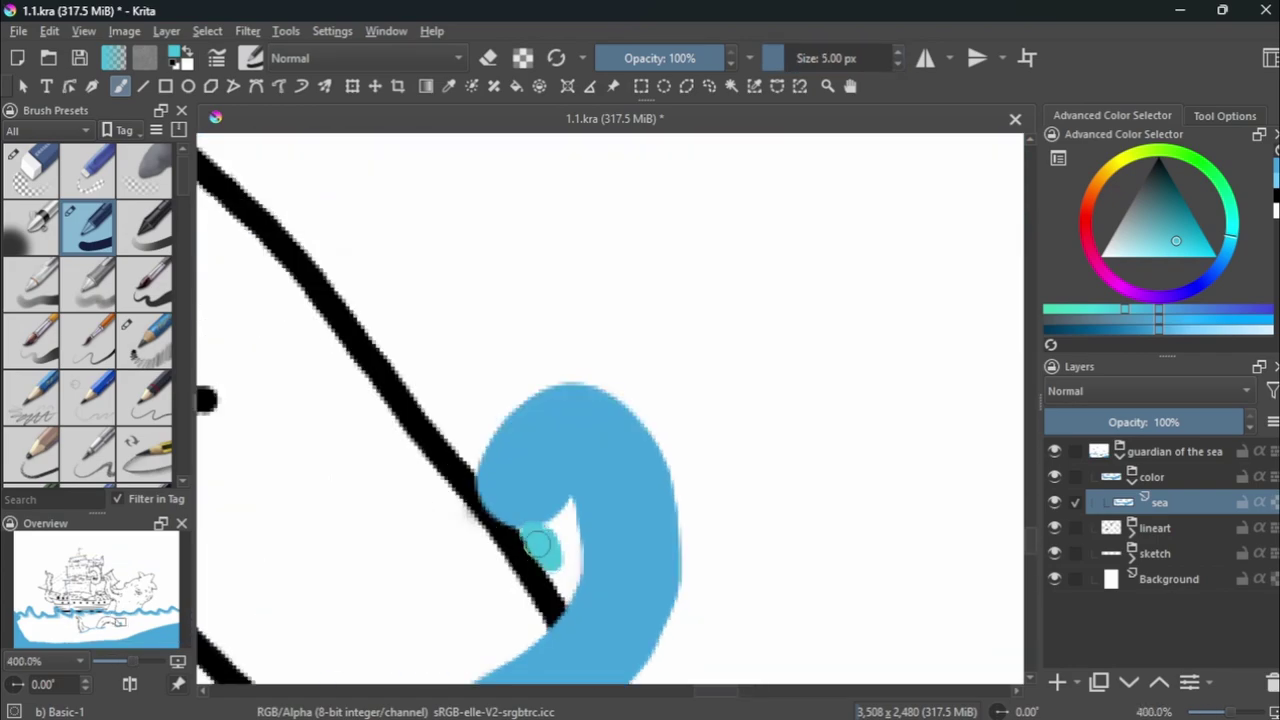
scroll(573, 525, down, 6)
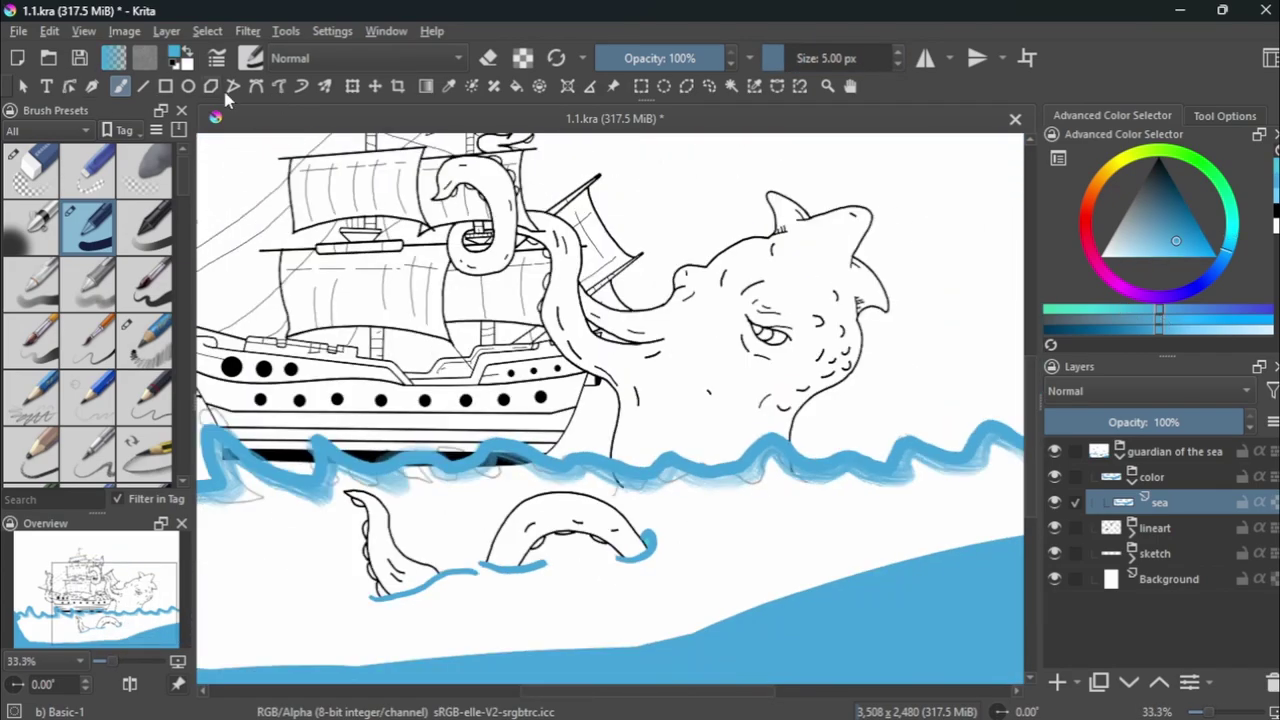
click(897, 64)
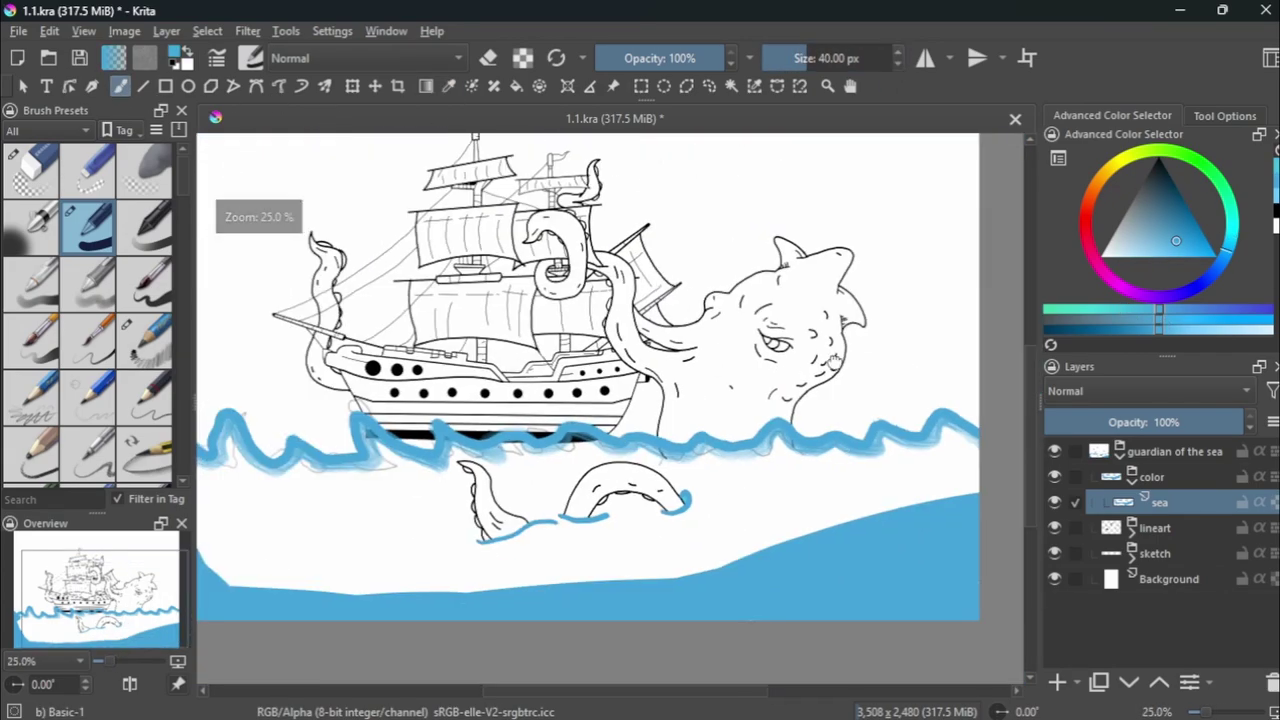
scroll(408, 308, up, 1)
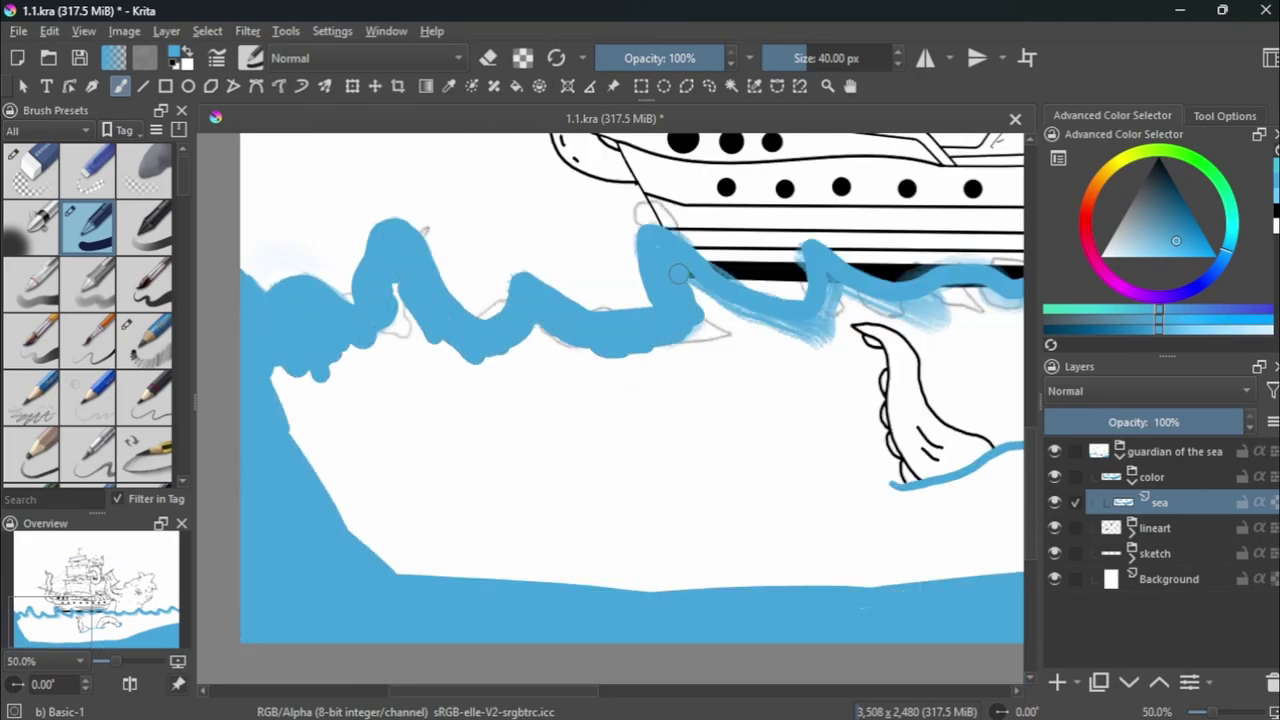
Hide the sketch layer and fill the left side and bottom of the sea solid blue.
drag(395, 300, 316, 467)
click(1054, 553)
drag(440, 360, 460, 570)
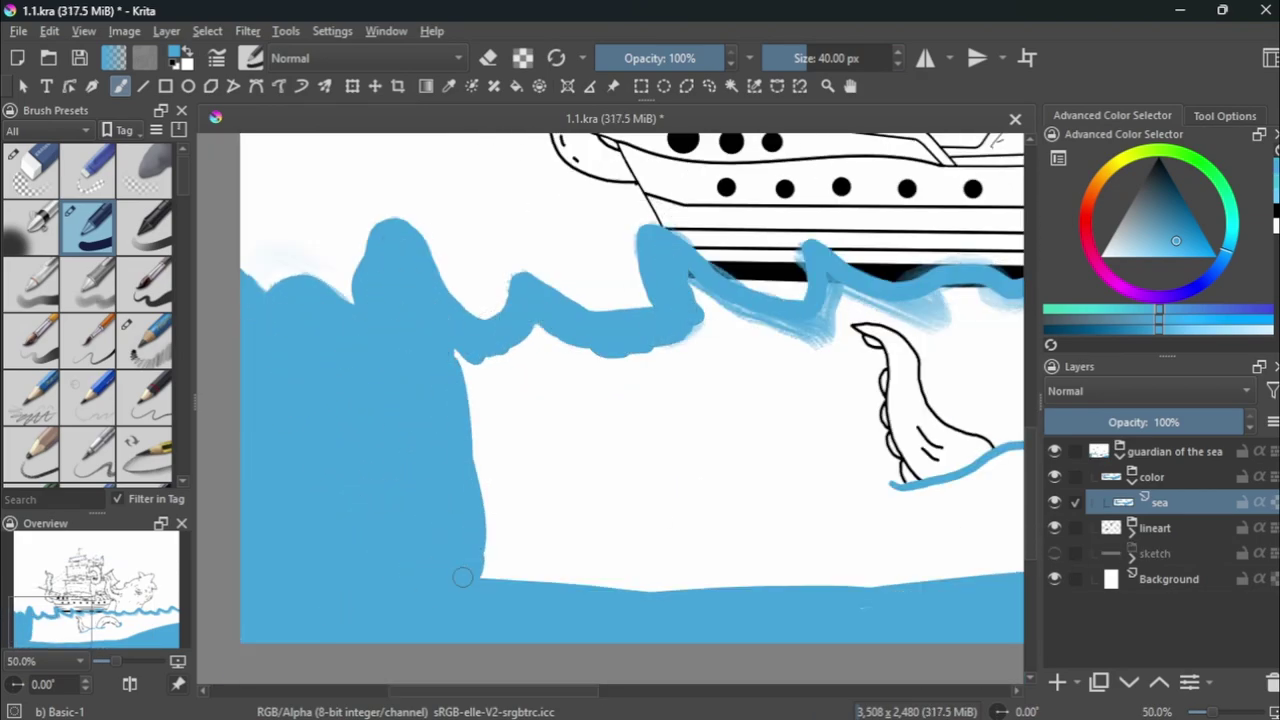
drag(580, 360, 500, 570)
mouse_move(826, 338)
mouse_down()
mouse_move(625, 550)
mouse_move(481, 577)
mouse_up()
mouse_move(843, 587)
mouse_down()
mouse_move(603, 473)
mouse_move(737, 346)
mouse_move(790, 420)
mouse_up()
Undo the last blue stroke and move the lineart layer above the blue paint.
scroll(745, 345, down, 2)
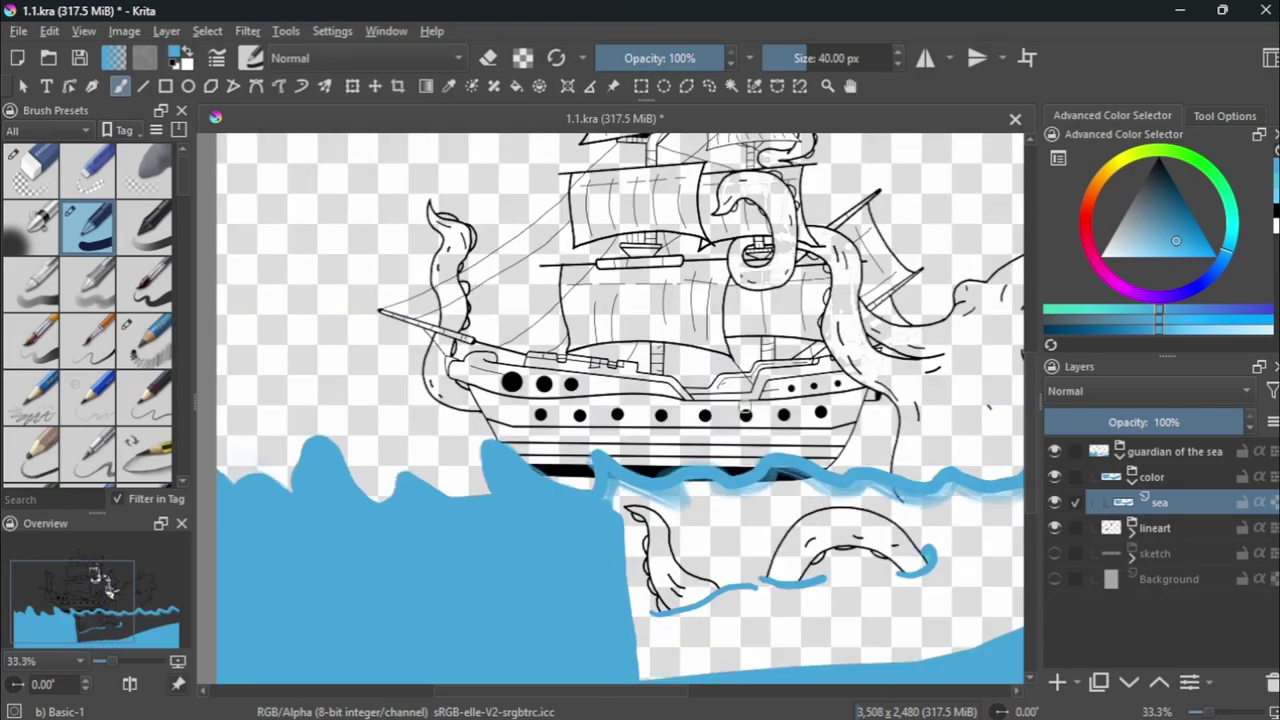
scroll(586, 486, up, 2)
scroll(648, 501, up, 2)
key(ctrl+z)
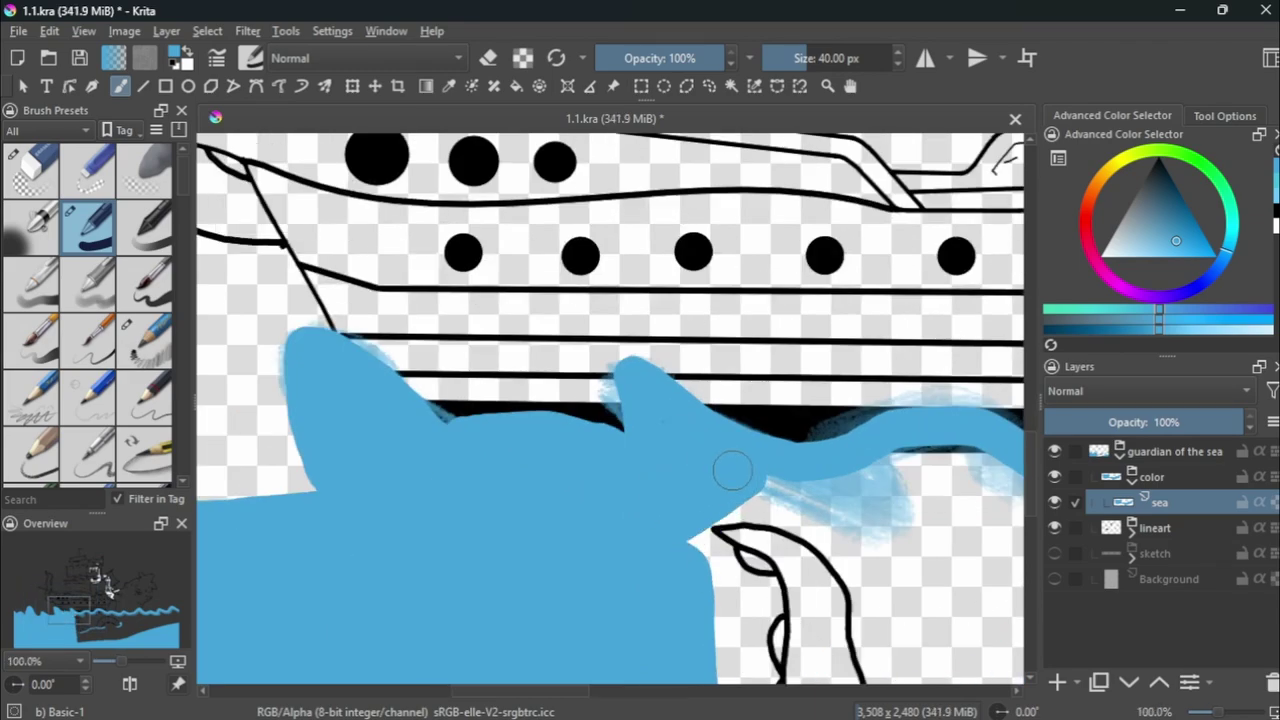
mouse_move(1155, 527)
mouse_down()
mouse_move(1155, 479)
mouse_move(1158, 513)
mouse_up()
scroll(643, 485, down, 2)
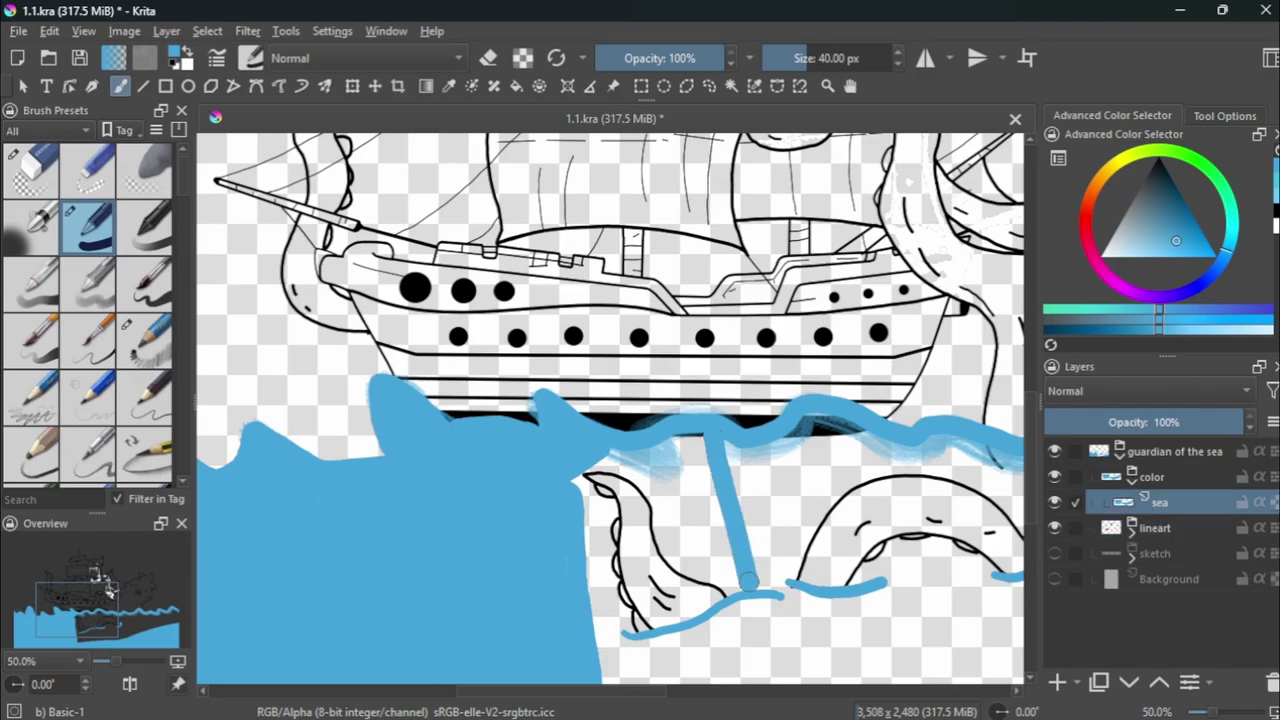
scroll(610, 410, down, 2)
scroll(520, 520, up, 3)
Fill the transparent patches below the tentacles and under the waves with solid blue.
mouse_move(560, 460)
mouse_down()
mouse_move(371, 534)
mouse_move(452, 402)
mouse_up()
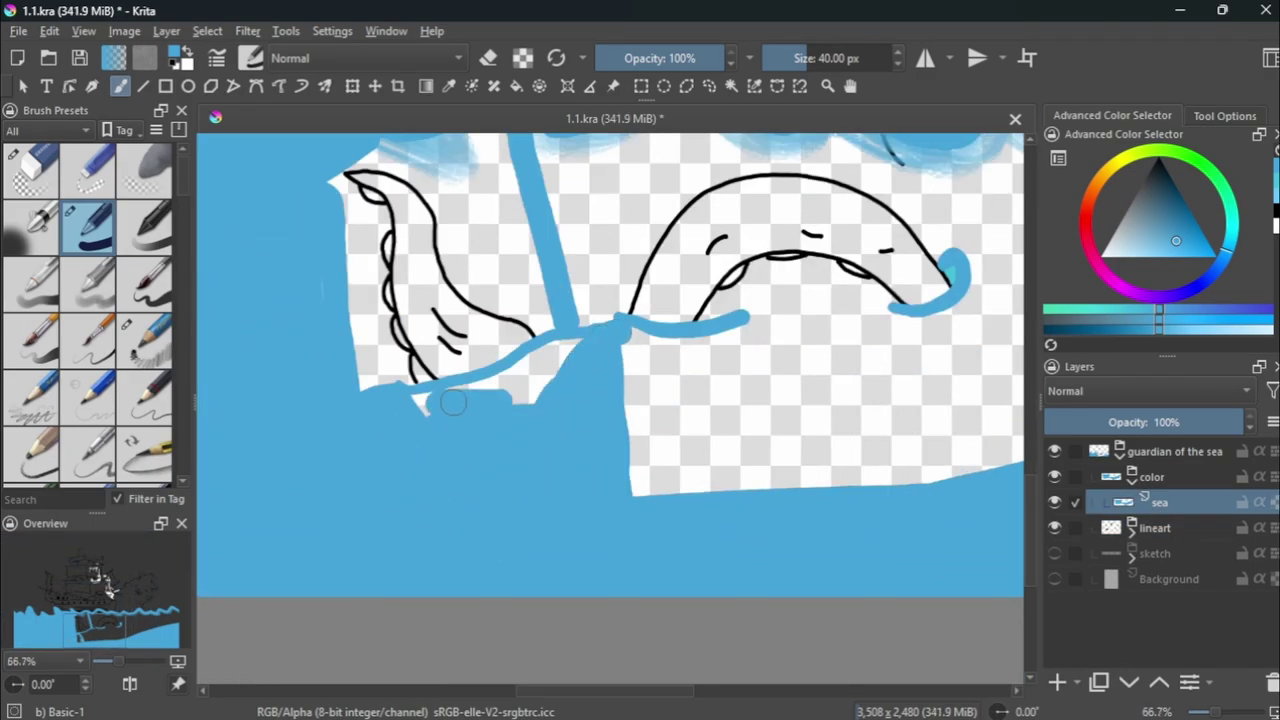
scroll(502, 394, down, 1)
scroll(528, 514, up, 2)
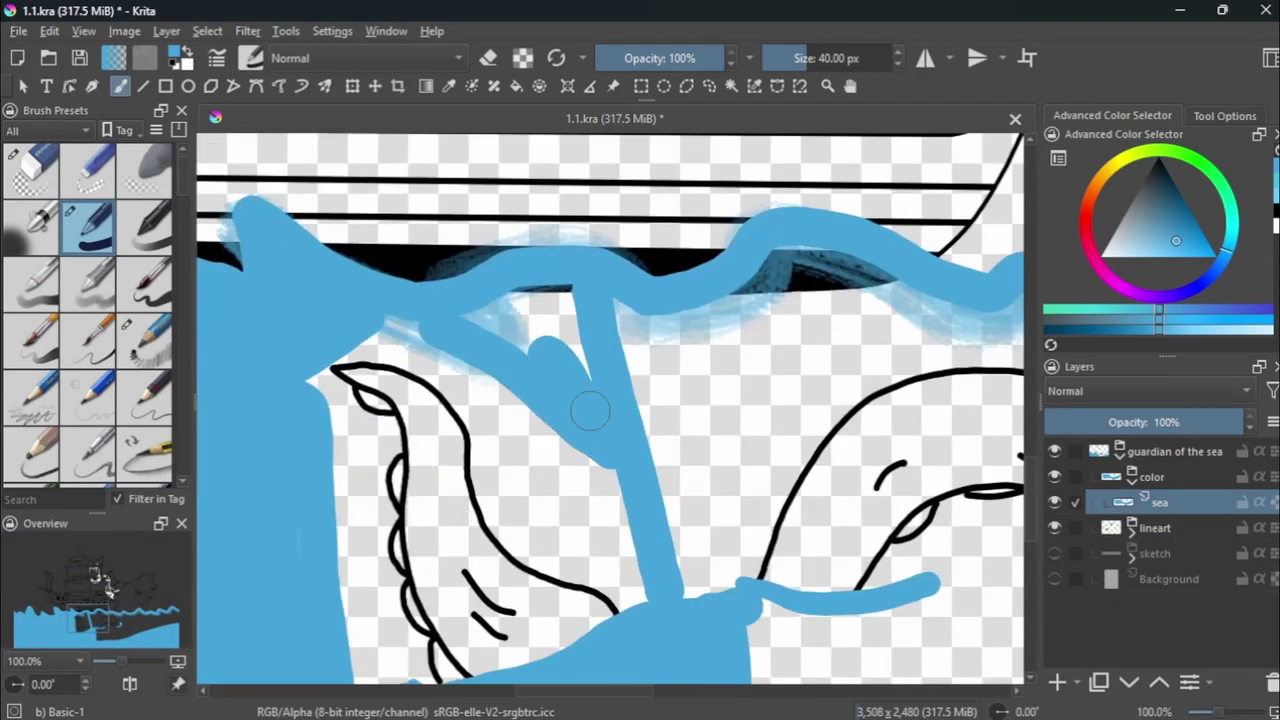
drag(586, 409, 686, 309)
scroll(686, 309, down, 1)
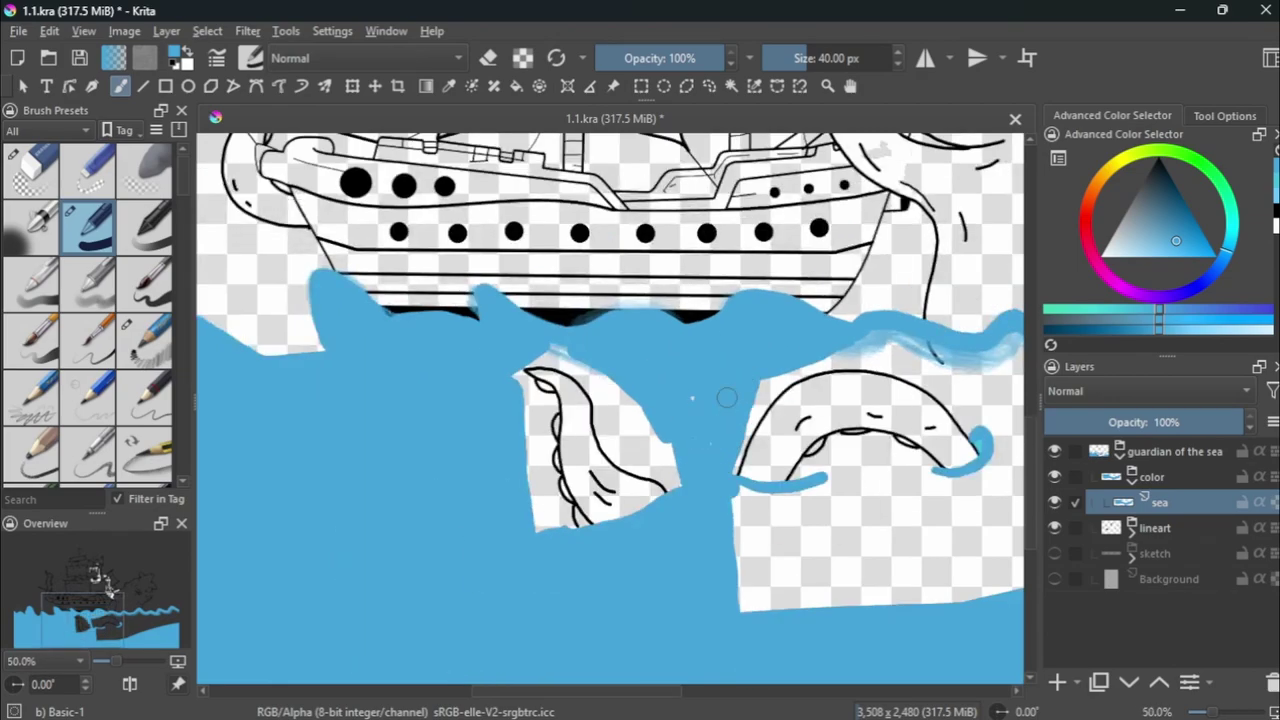
scroll(567, 414, down, 1)
mouse_move(566, 414)
mouse_down()
mouse_move(836, 248)
mouse_move(862, 490)
mouse_move(823, 374)
mouse_move(594, 506)
mouse_move(664, 434)
mouse_move(743, 418)
mouse_up()
mouse_move(950, 320)
mouse_down()
mouse_move(641, 535)
mouse_move(455, 350)
mouse_move(541, 330)
mouse_move(565, 493)
mouse_up()
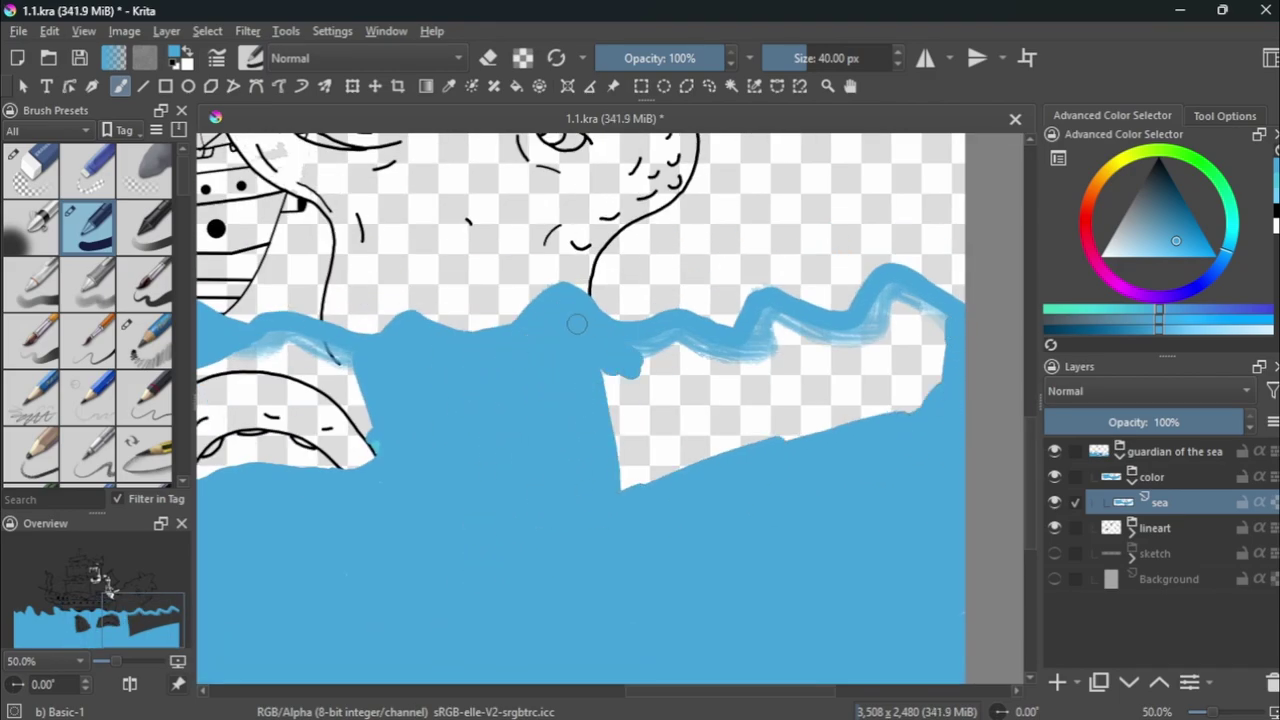
mouse_move(768, 325)
mouse_down()
mouse_move(600, 366)
mouse_move(900, 315)
mouse_move(828, 461)
mouse_up()
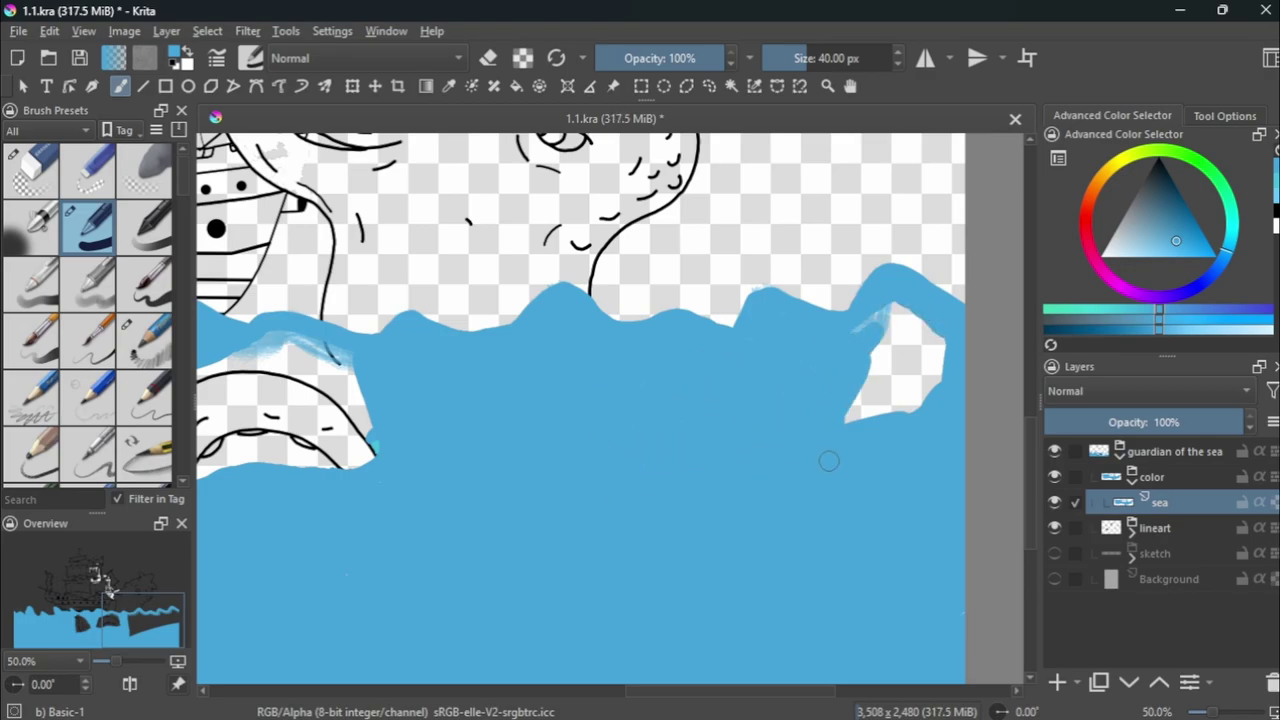
Paint blue snugly along the tentacle arc's left line, underside and black outline.
scroll(861, 397, down, 3)
scroll(620, 420, up, 3)
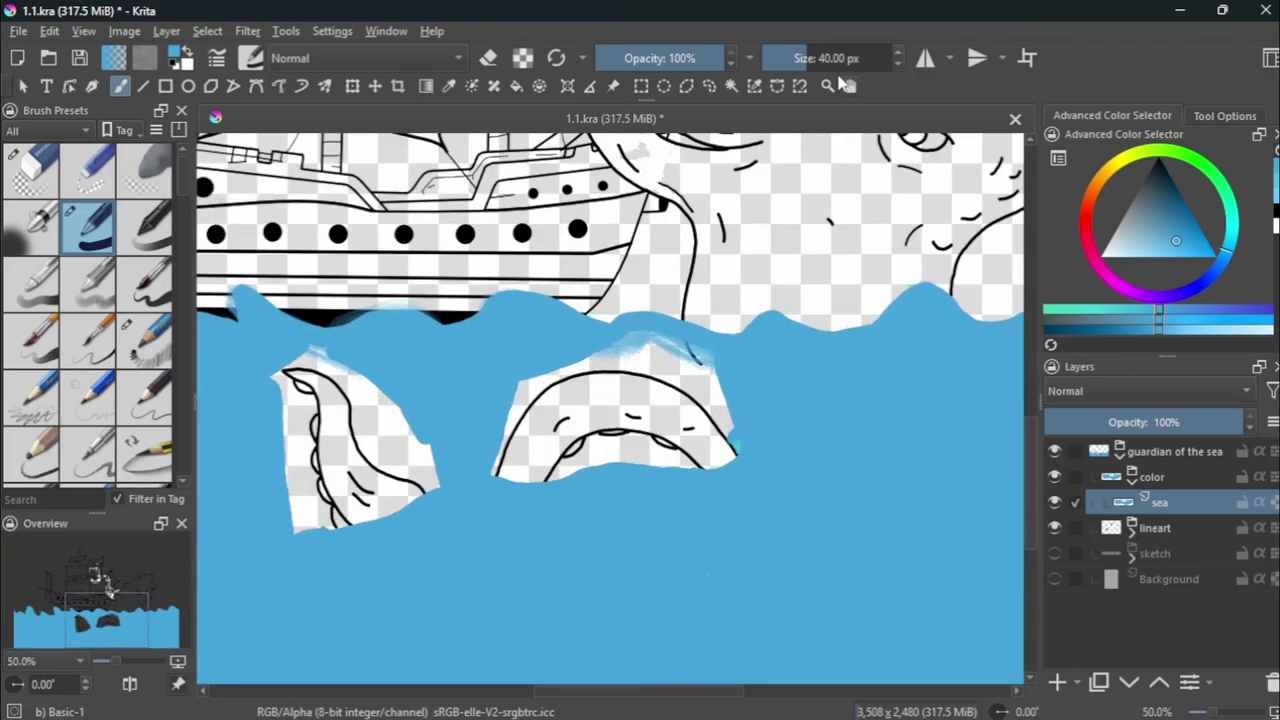
scroll(518, 466, up, 5)
drag(440, 510, 481, 425)
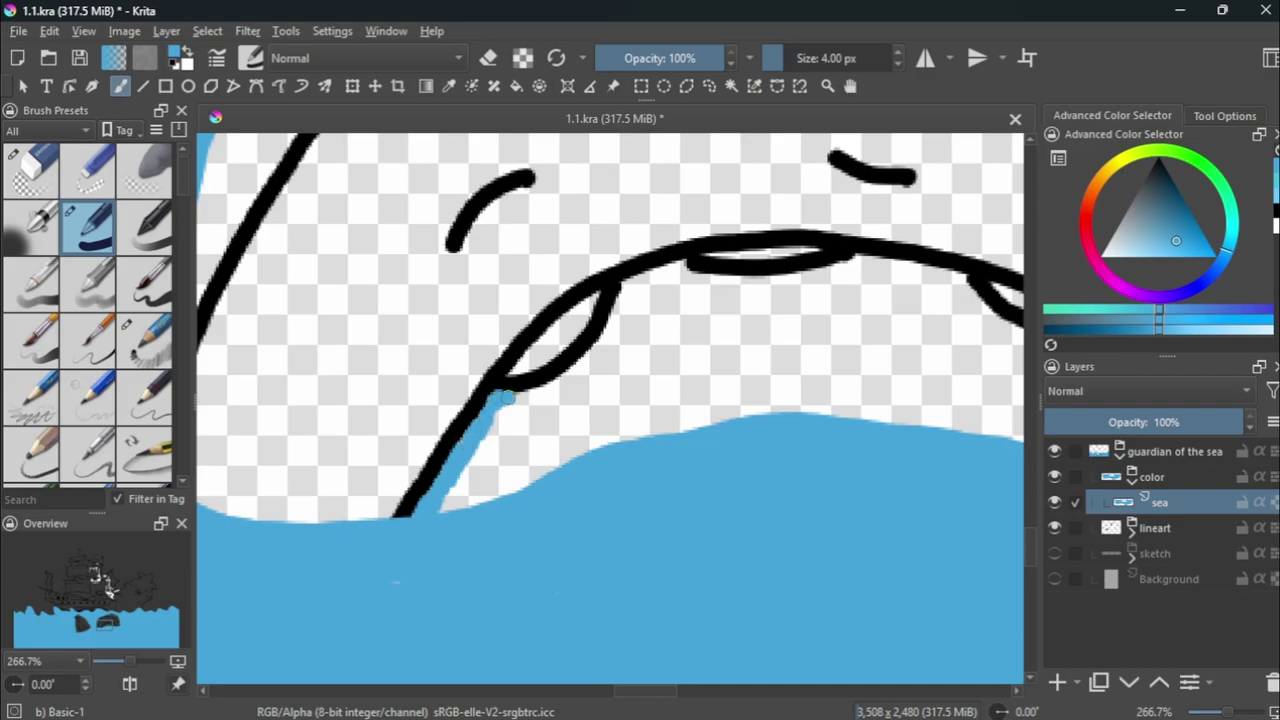
scroll(605, 328, up, 3)
scroll(608, 234, down, 3)
scroll(608, 234, up, 3)
drag(560, 330, 686, 257)
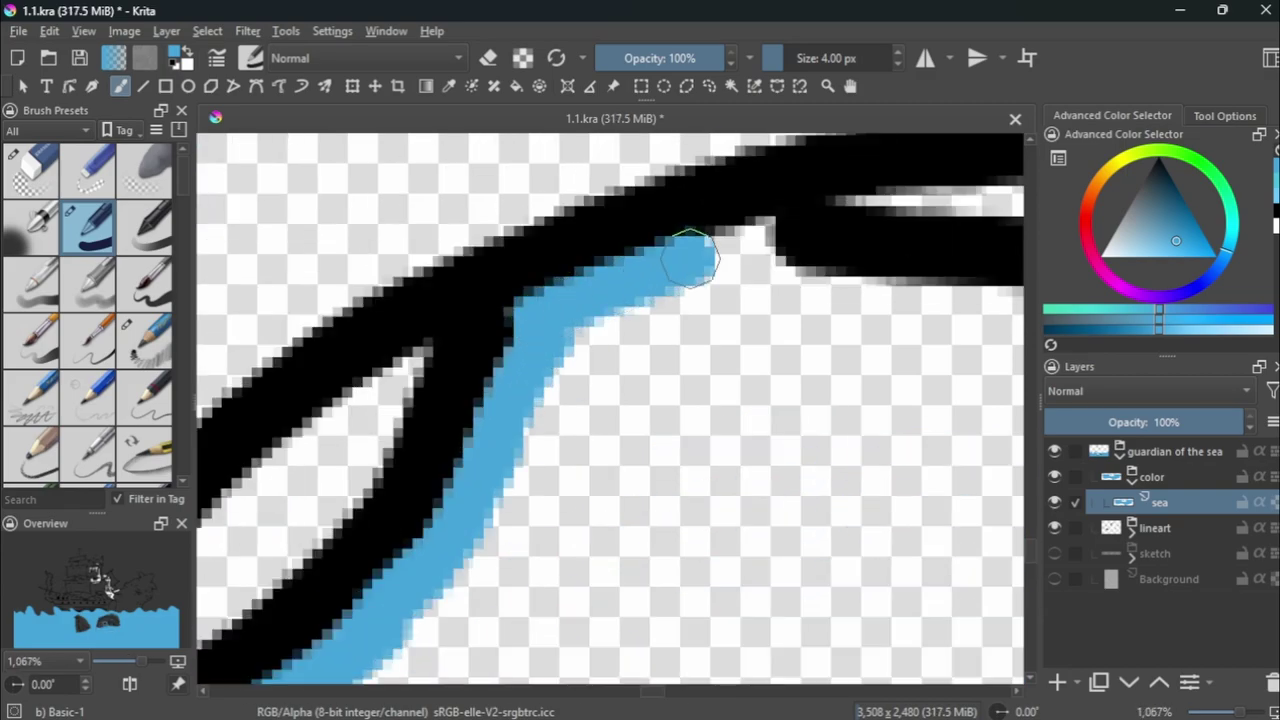
scroll(652, 370, down, 2)
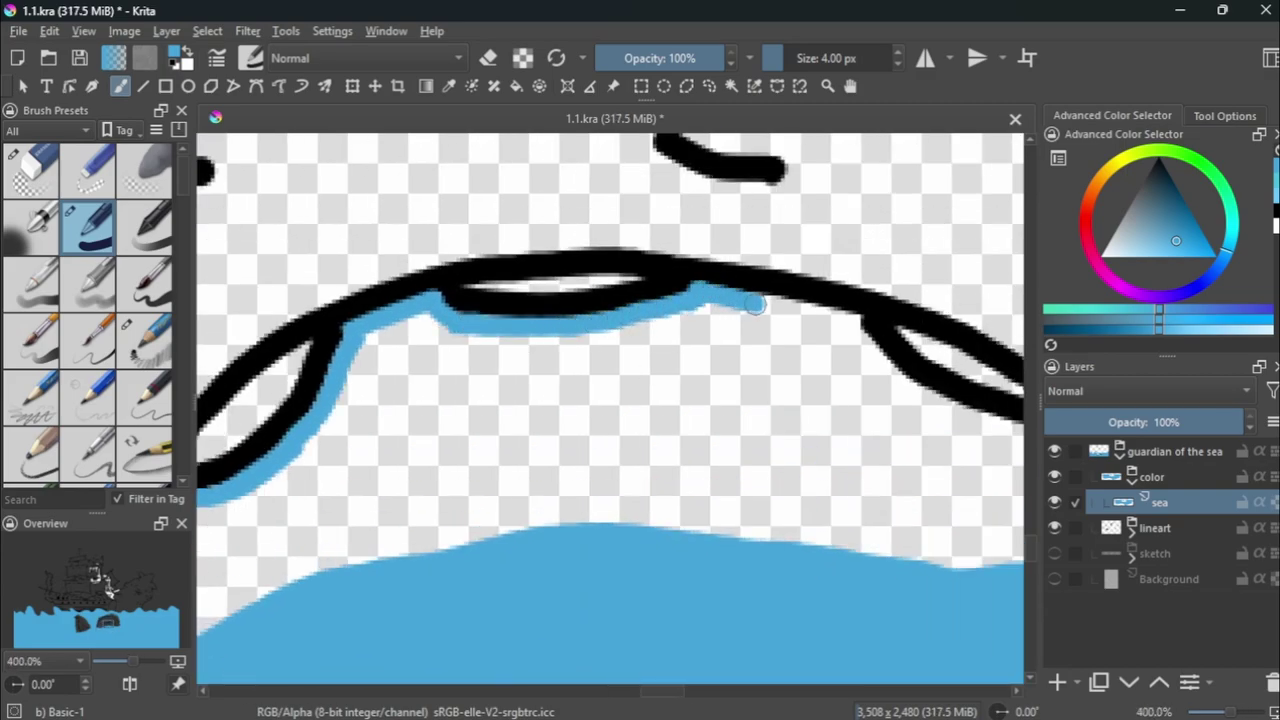
scroll(788, 385, down, 2)
scroll(780, 390, up, 3)
drag(780, 390, 945, 555)
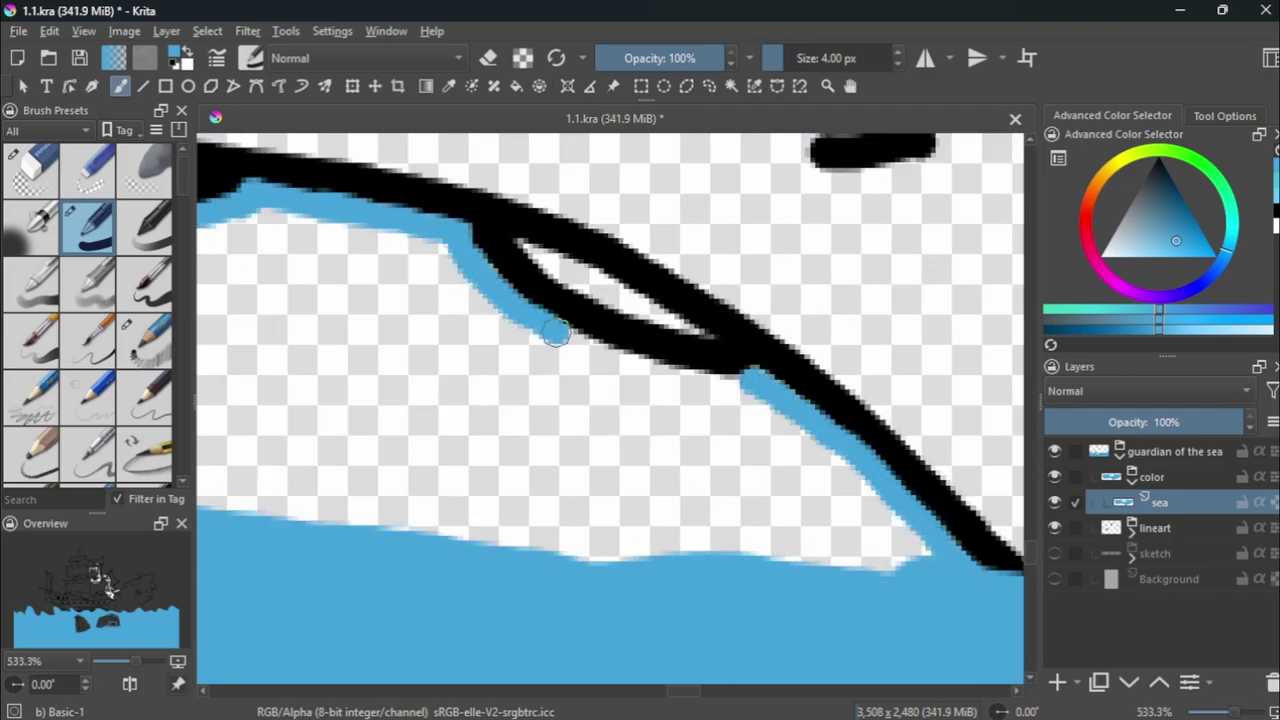
scroll(556, 335, down, 4)
Rename the two groups 'color over' and 'color under', and the paint layer 'sea'.
double_click(1150, 476)
text(over)
key(Return)
key(ctrl+g)
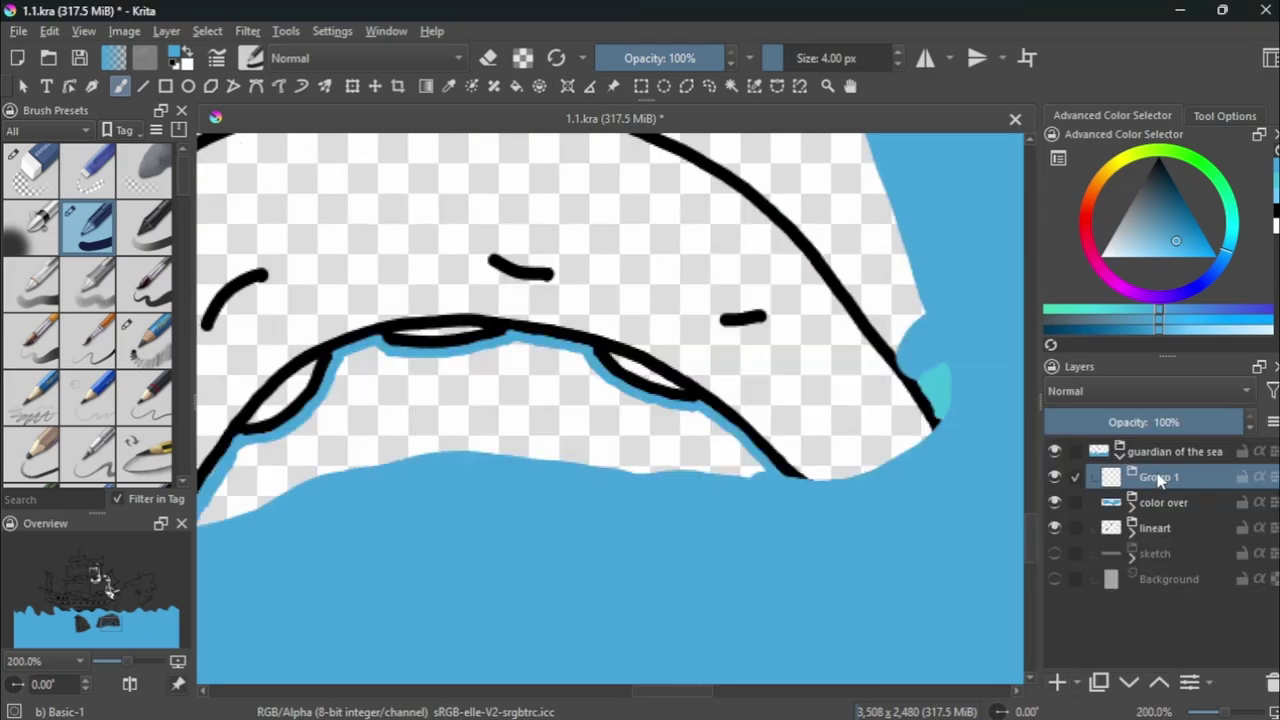
double_click(1160, 480)
key(BackSpace)
text(color under)
key(Return)
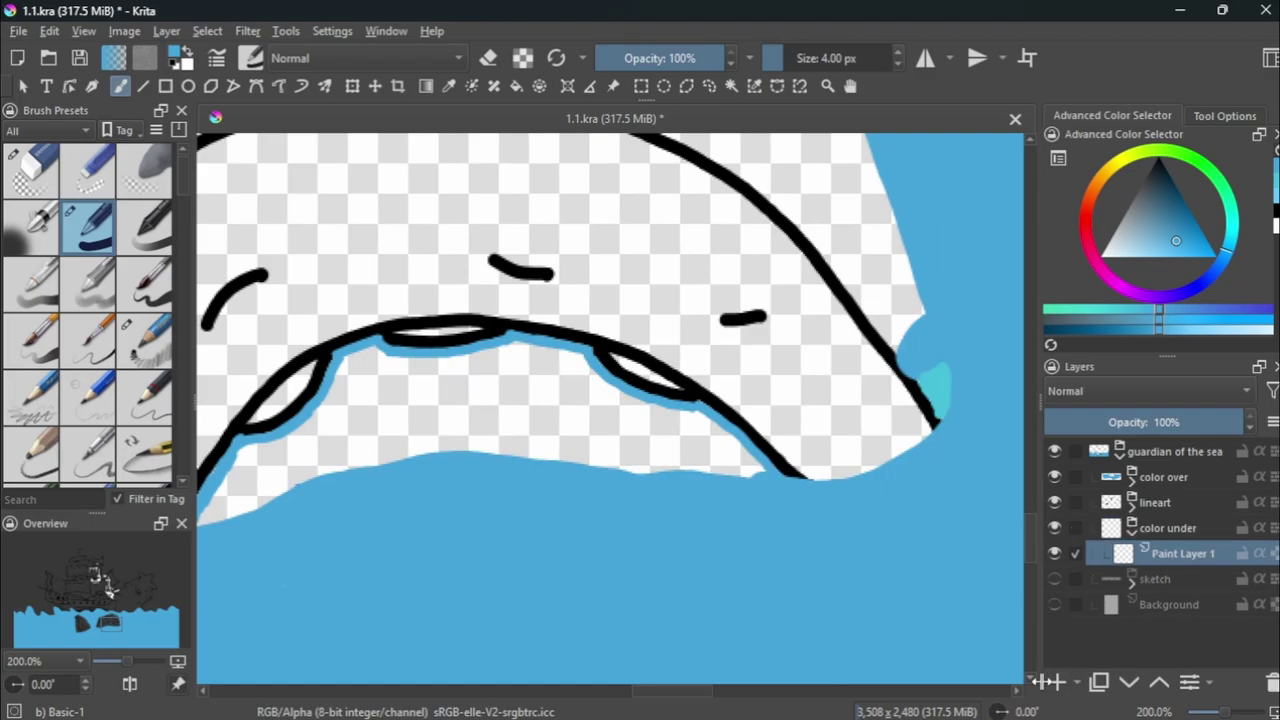
key(F3)
text(sea)
key(Return)
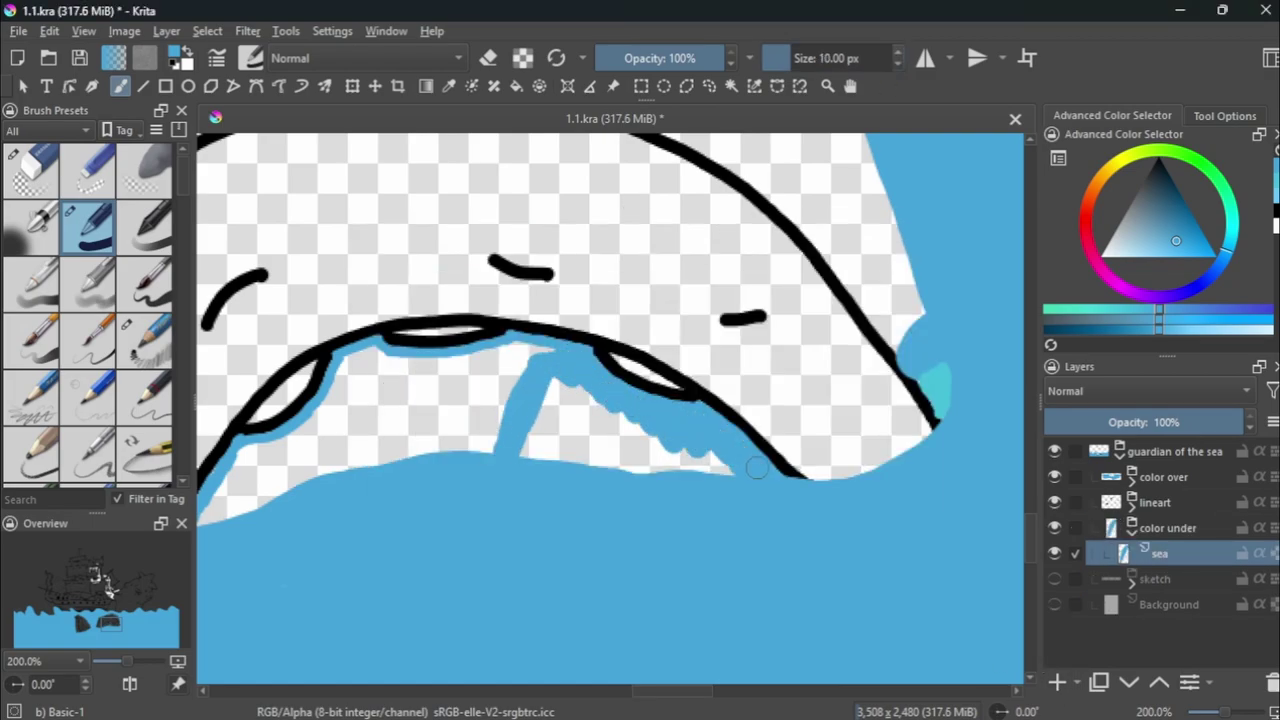
Fill the gaps under the tentacle arcs and the pale strip beside them with blue.
drag(756, 468, 560, 410)
scroll(371, 580, up, 2)
scroll(409, 529, down, 1)
drag(409, 529, 758, 445)
scroll(758, 445, down, 6)
scroll(783, 455, up, 4)
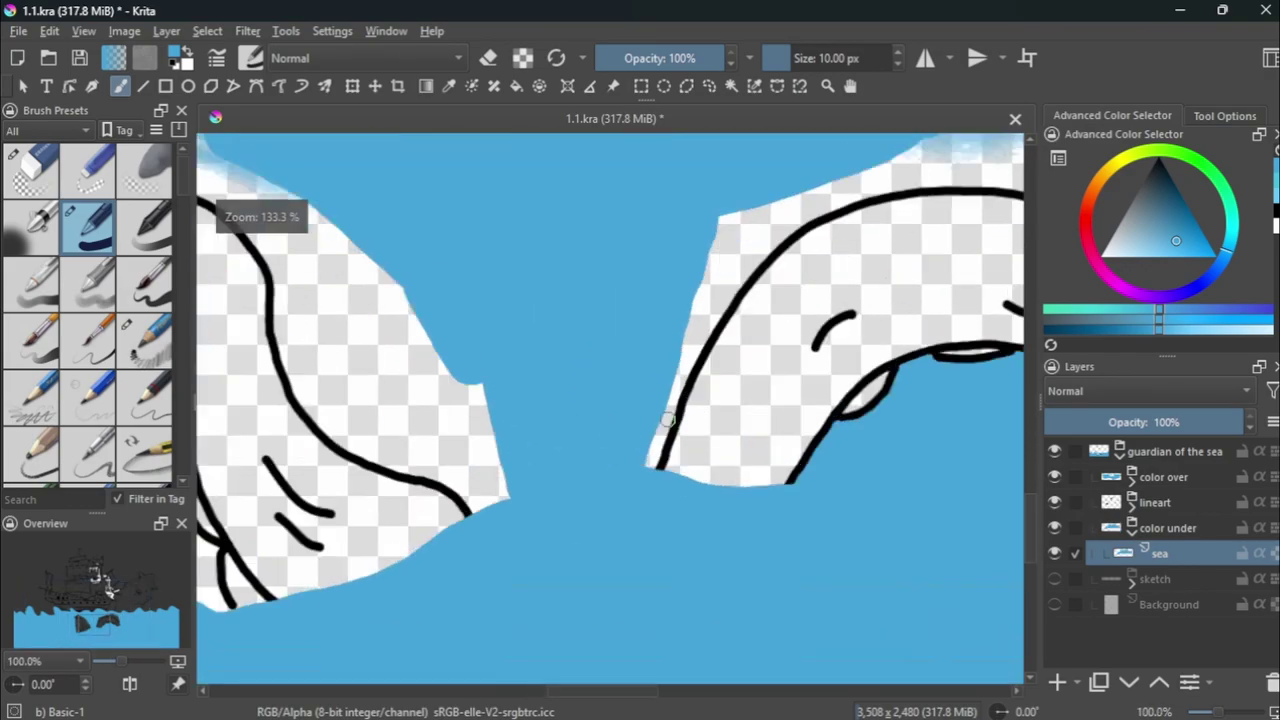
mouse_move(652, 298)
mouse_down()
mouse_move(768, 323)
mouse_move(901, 159)
mouse_up()
scroll(818, 243, up, 2)
Touch up the tentacle's lower edge with blue.
drag(700, 580, 655, 470)
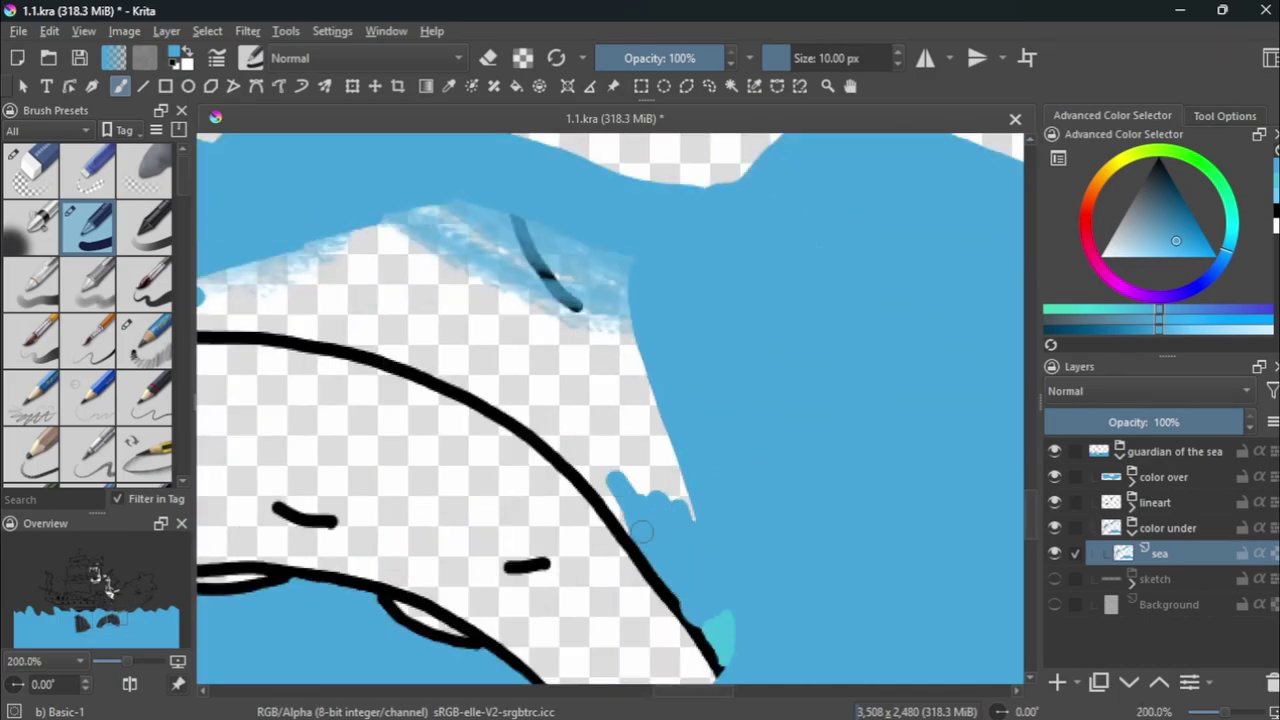
scroll(658, 460, down, 3)
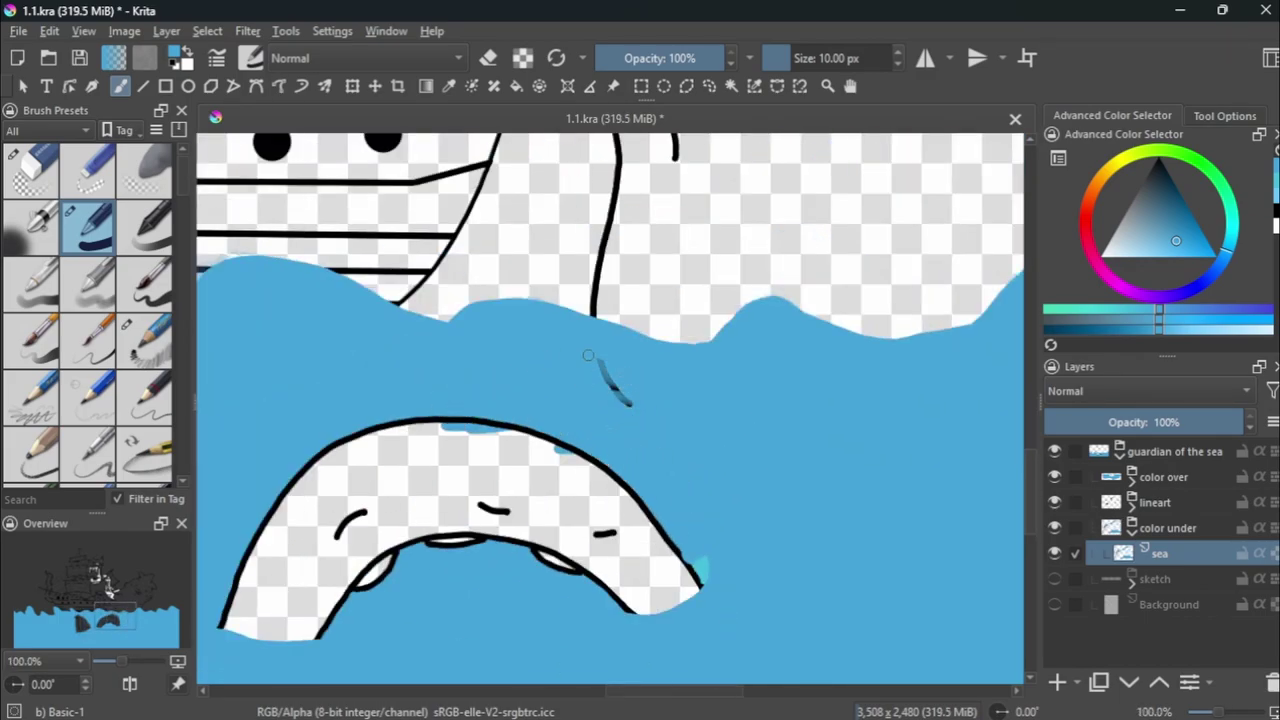
scroll(637, 418, down, 3)
scroll(603, 406, up, 4)
scroll(603, 406, down, 5)
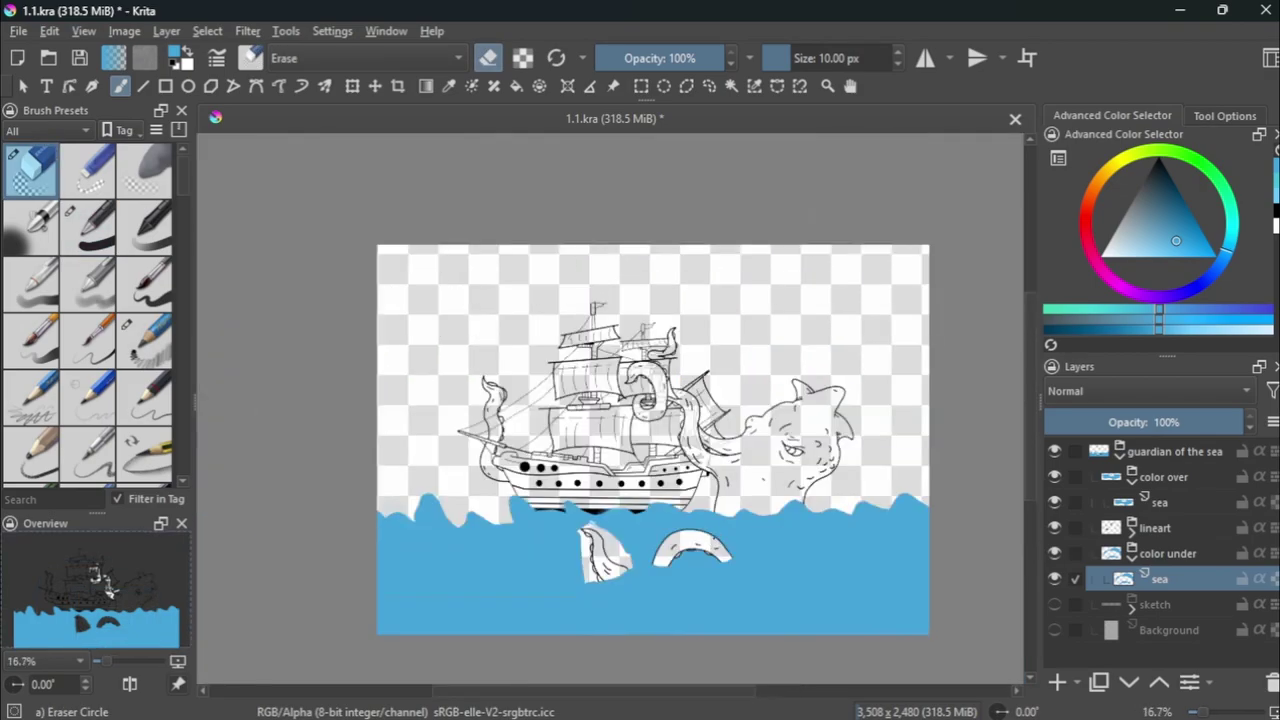
scroll(643, 369, up, 2)
scroll(643, 369, up, 2)
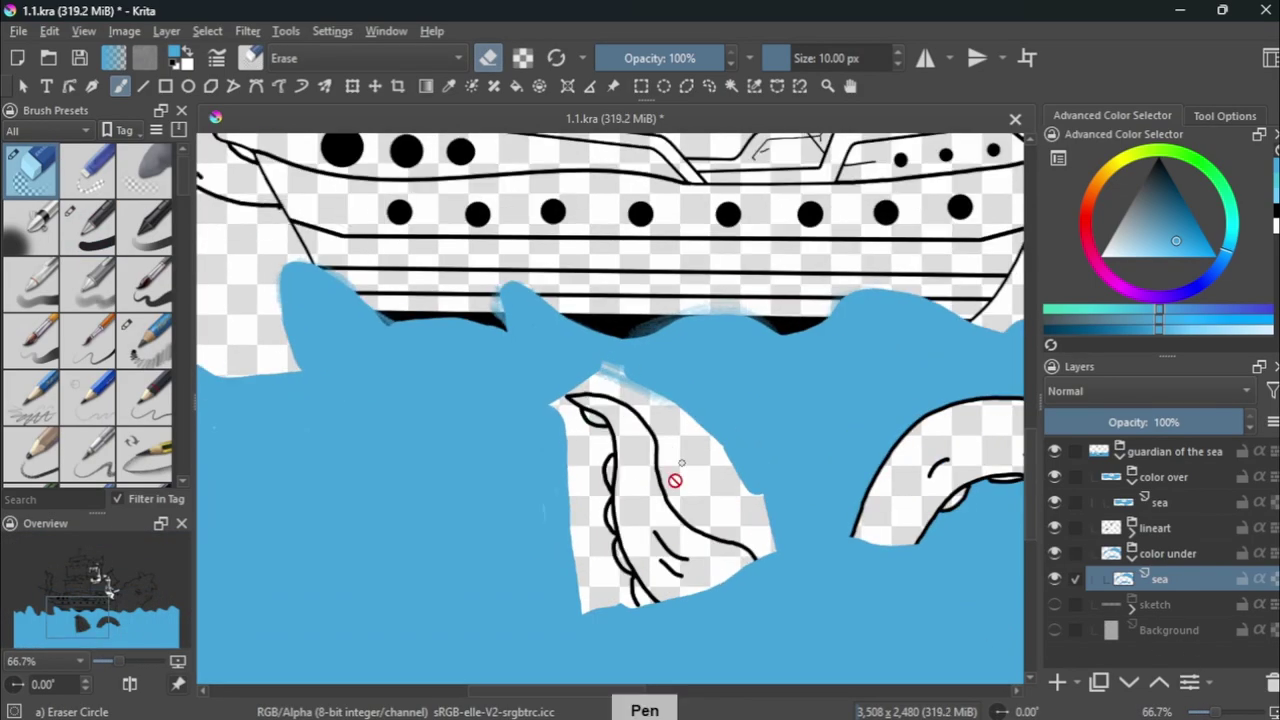
Paint blue along the left tentacle's edge and the areas either side of its outline.
key(slash)
scroll(700, 460, right, 3)
drag(440, 477, 485, 605)
scroll(485, 605, up, 4)
mouse_move(470, 560)
mouse_down()
mouse_move(408, 517)
mouse_move(382, 396)
mouse_up()
drag(342, 230, 320, 266)
scroll(320, 266, down, 1)
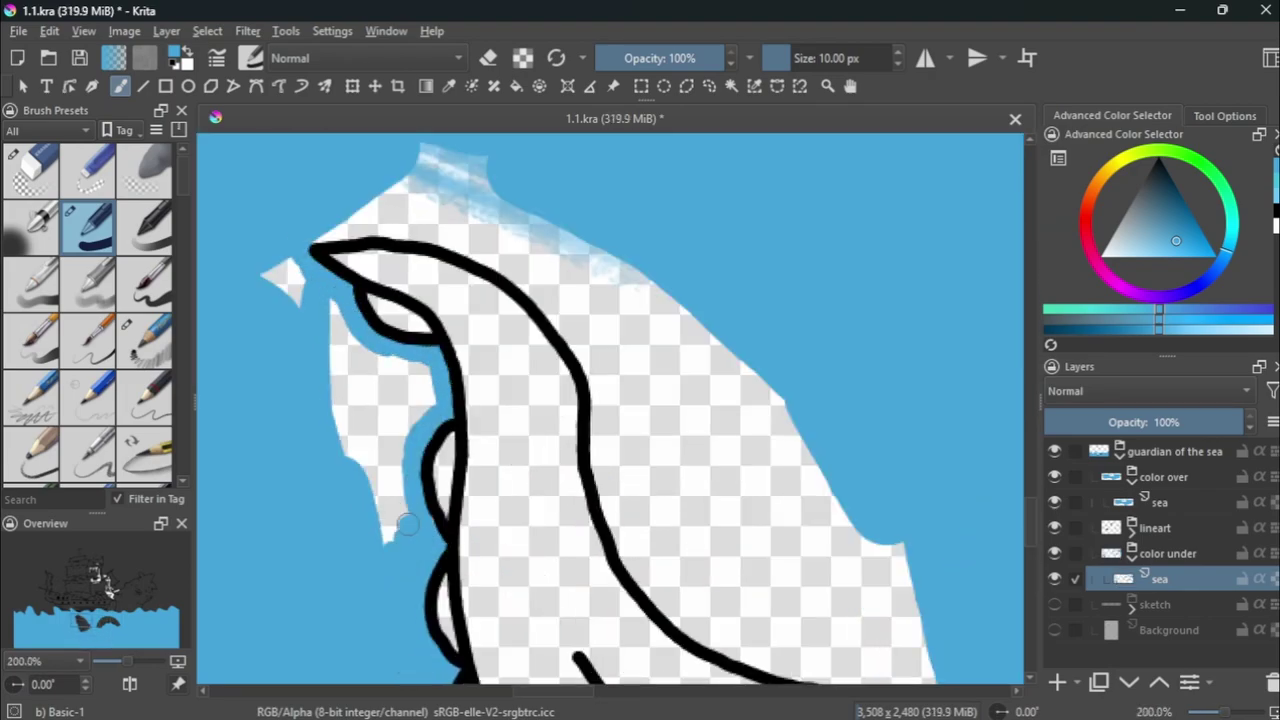
drag(416, 424, 333, 368)
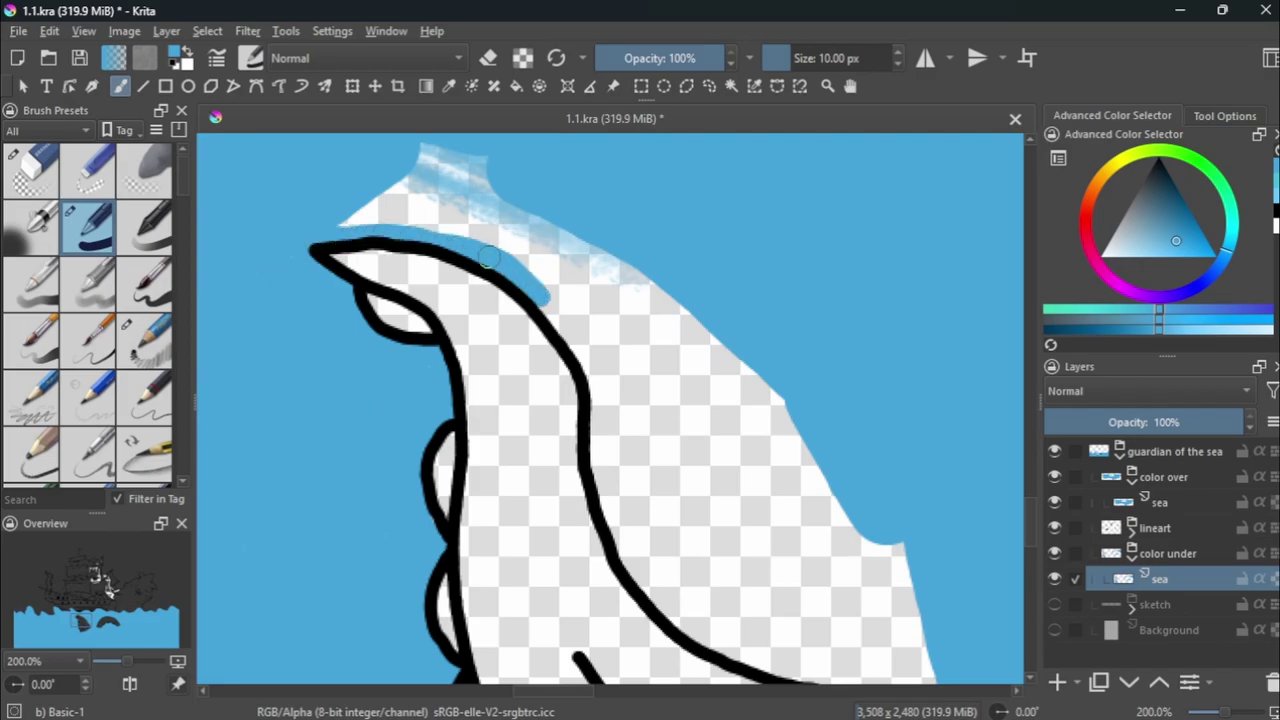
mouse_move(599, 438)
mouse_down()
mouse_move(720, 530)
mouse_move(700, 420)
mouse_move(743, 363)
mouse_move(577, 311)
mouse_move(456, 191)
mouse_move(345, 208)
mouse_up()
Cover the leftover white fragment beside the left tentacle with blue.
scroll(345, 208, down, 3)
scroll(345, 208, down, 3)
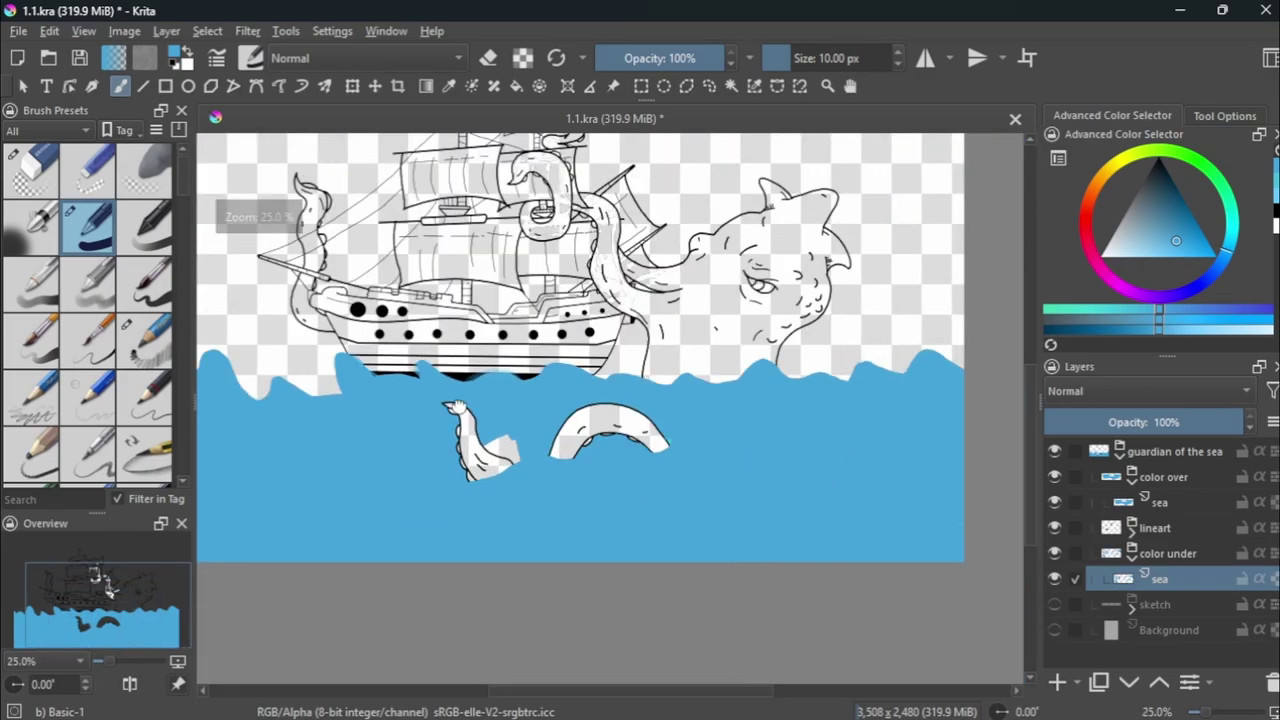
scroll(345, 208, down, 1)
scroll(573, 489, up, 6)
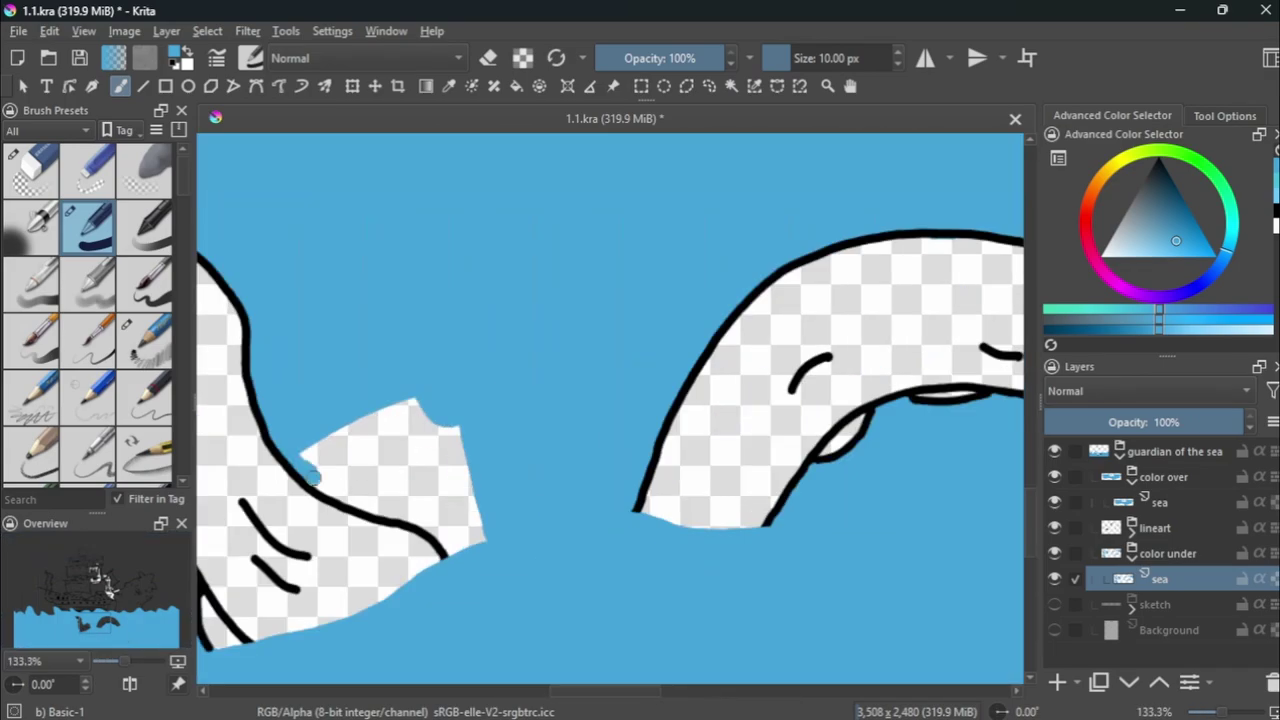
mouse_move(330, 495)
mouse_down()
mouse_move(420, 510)
mouse_move(450, 440)
mouse_move(298, 446)
mouse_up()
scroll(298, 446, down, 3)
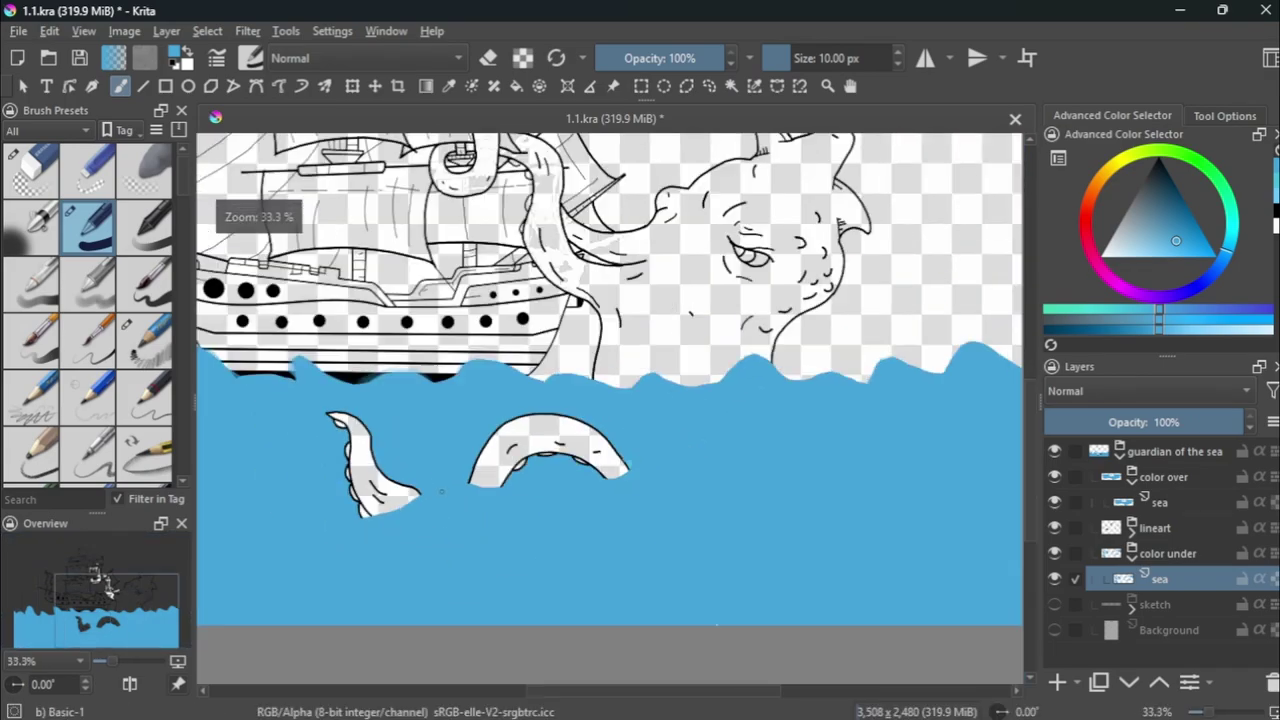
scroll(298, 446, down, 3)
scroll(693, 456, up, 1)
scroll(693, 456, up, 4)
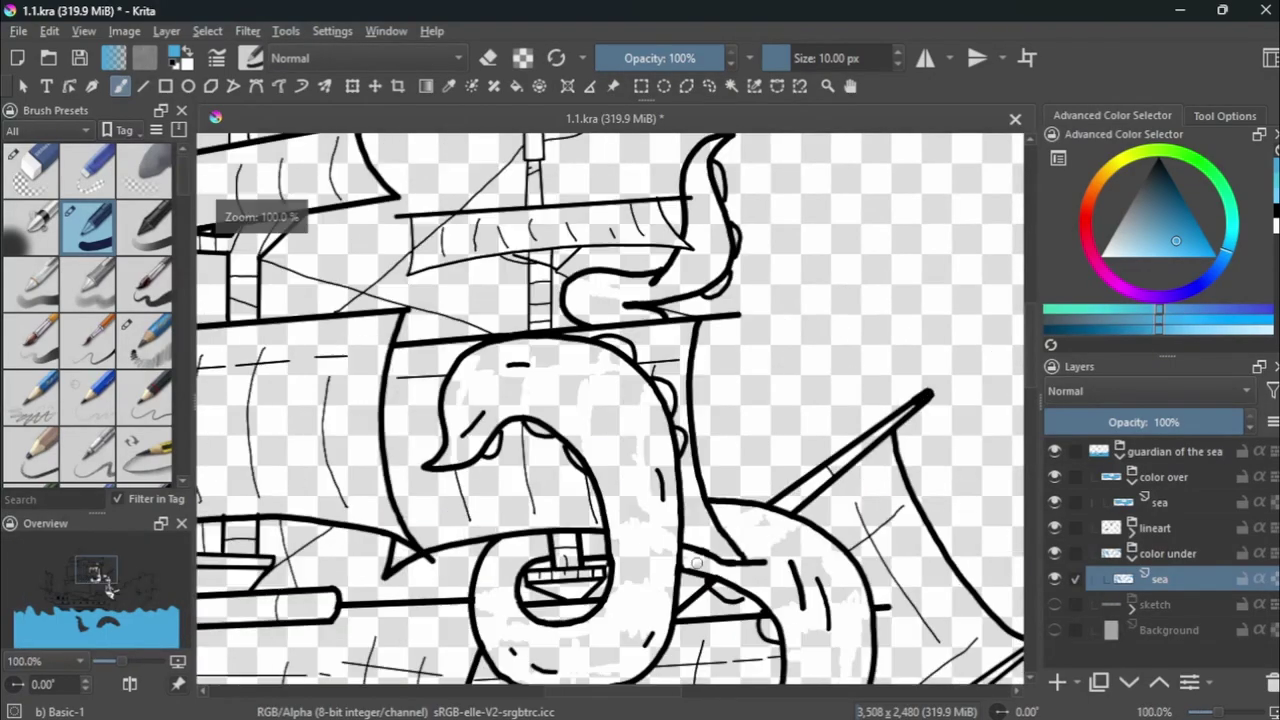
scroll(693, 456, down, 5)
scroll(780, 505, up, 1)
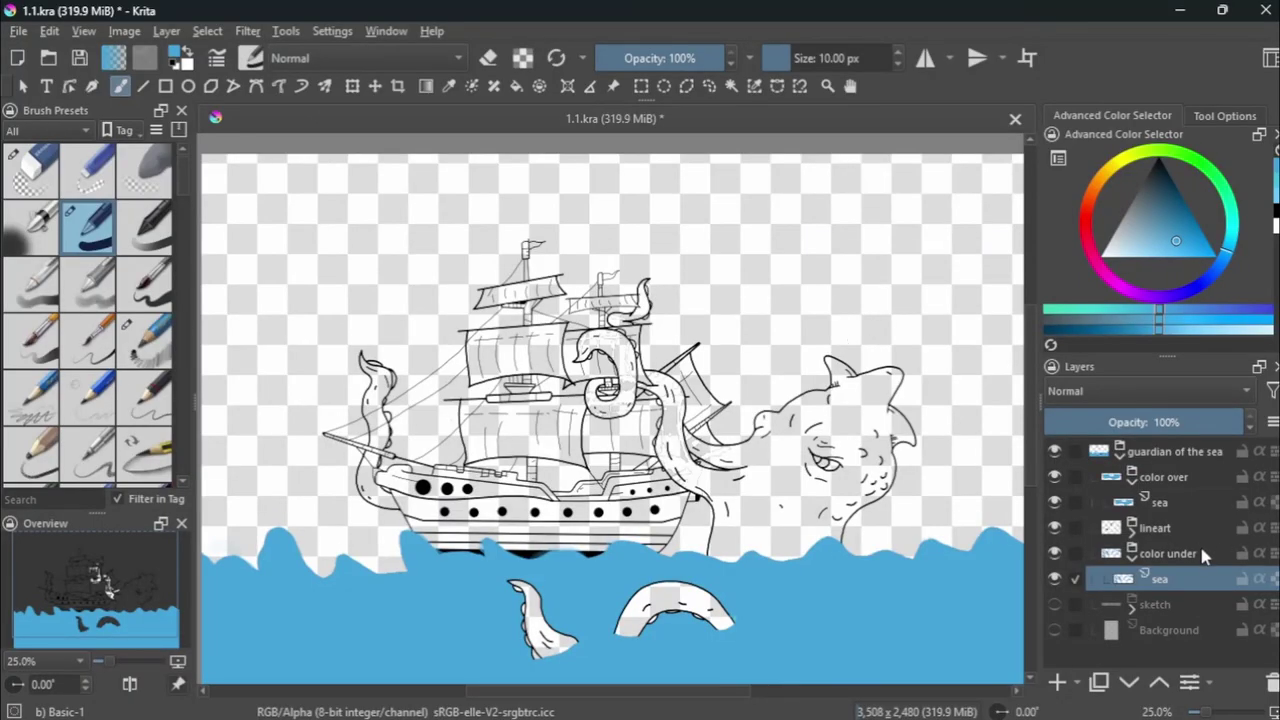
Stamp white foam with the Stamp Mountains Distant brush along the wave tops and across the sea.
drag(182, 165, 211, 477)
click(30, 405)
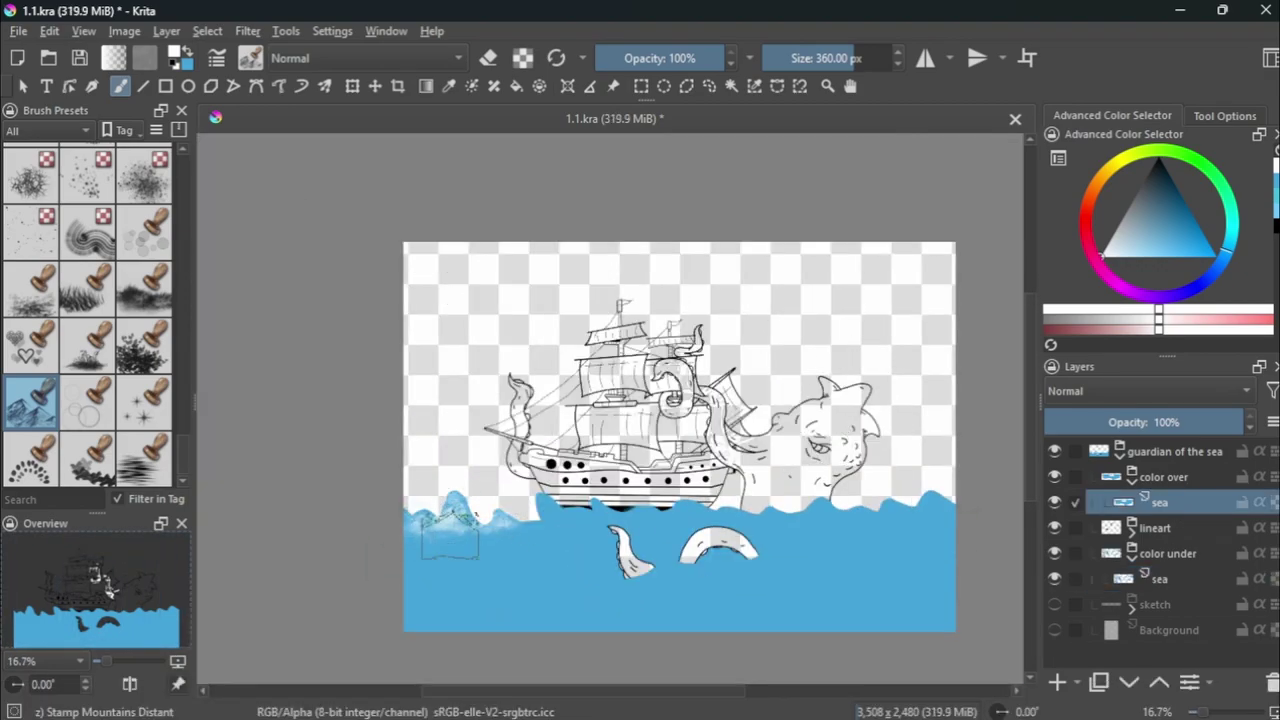
drag(450, 535, 602, 550)
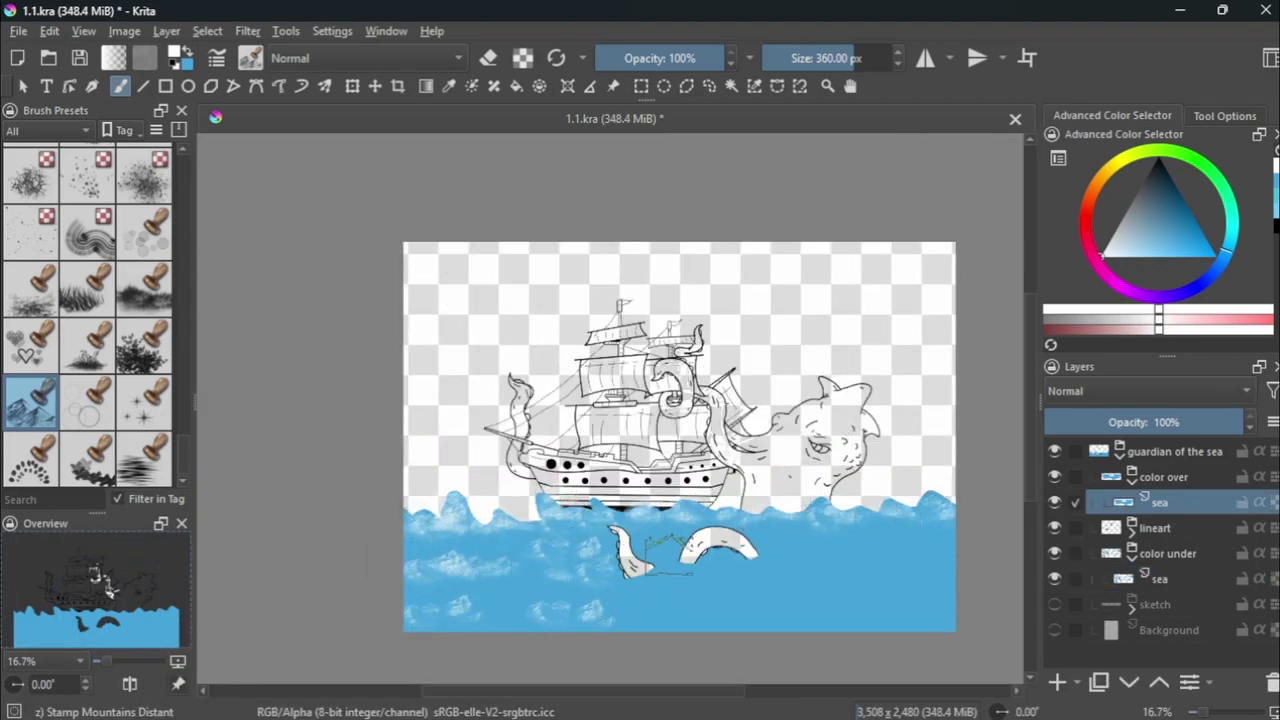
scroll(591, 563, up, 2)
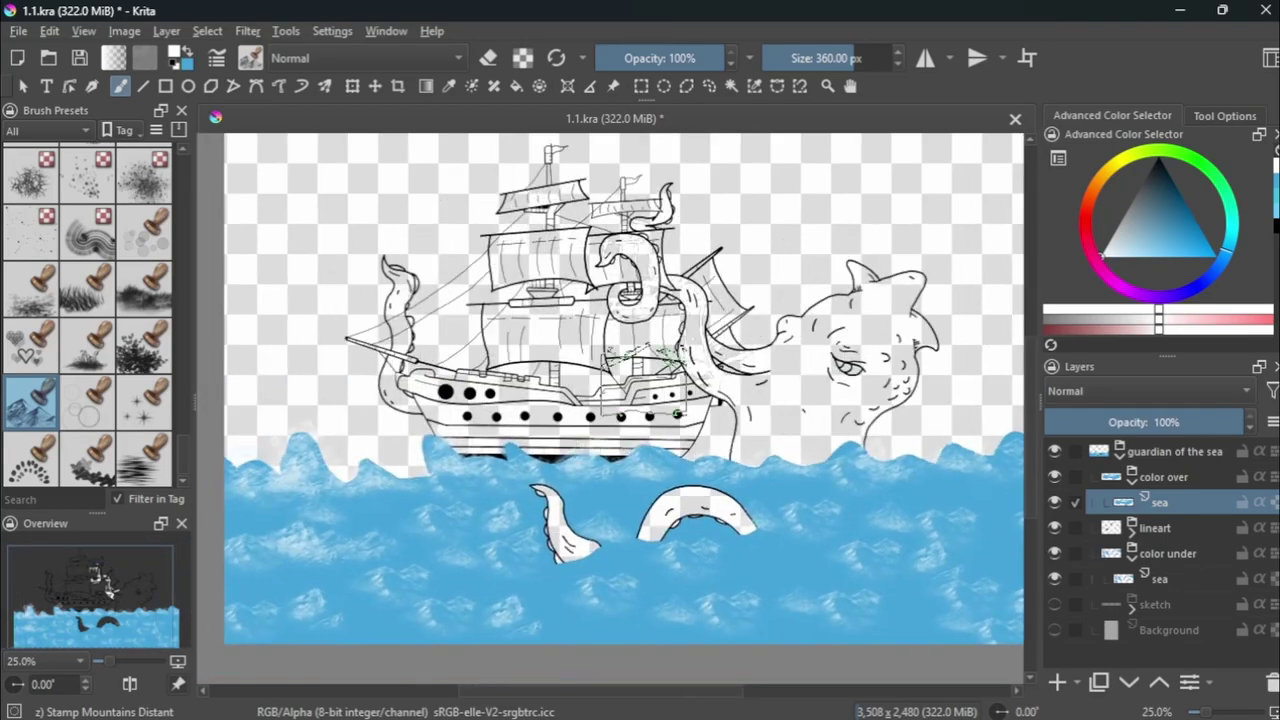
scroll(810, 540, down, 2)
drag(705, 545, 709, 586)
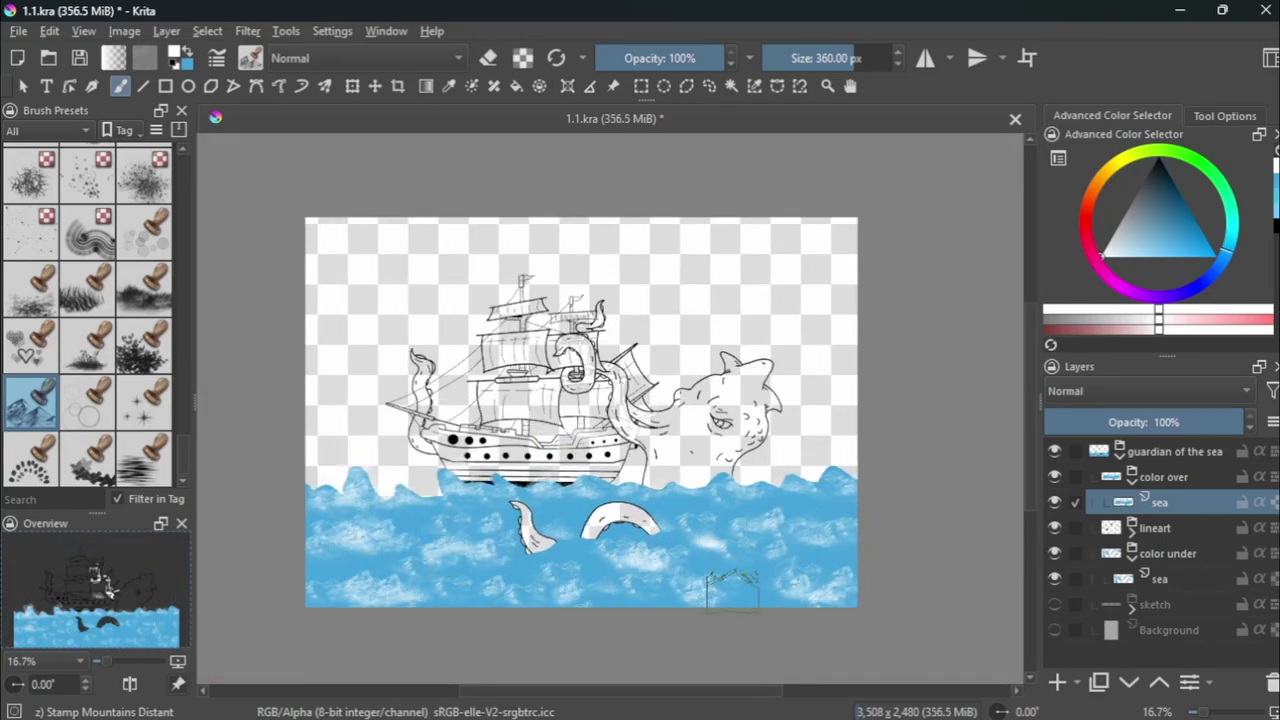
scroll(786, 606, down, 1)
Switch back to the Basic-1 round brush and undo the last stray foam stroke.
key(1)
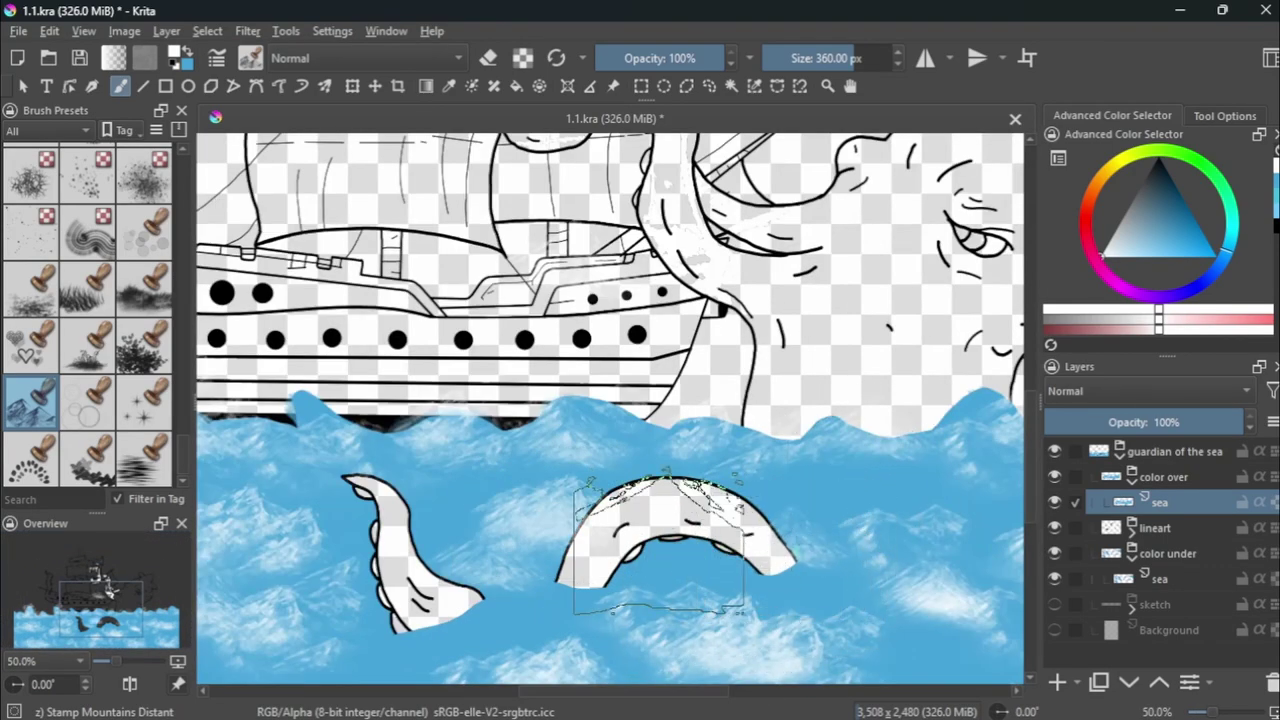
key(slash)
scroll(829, 544, up, 1)
scroll(700, 560, down, 1)
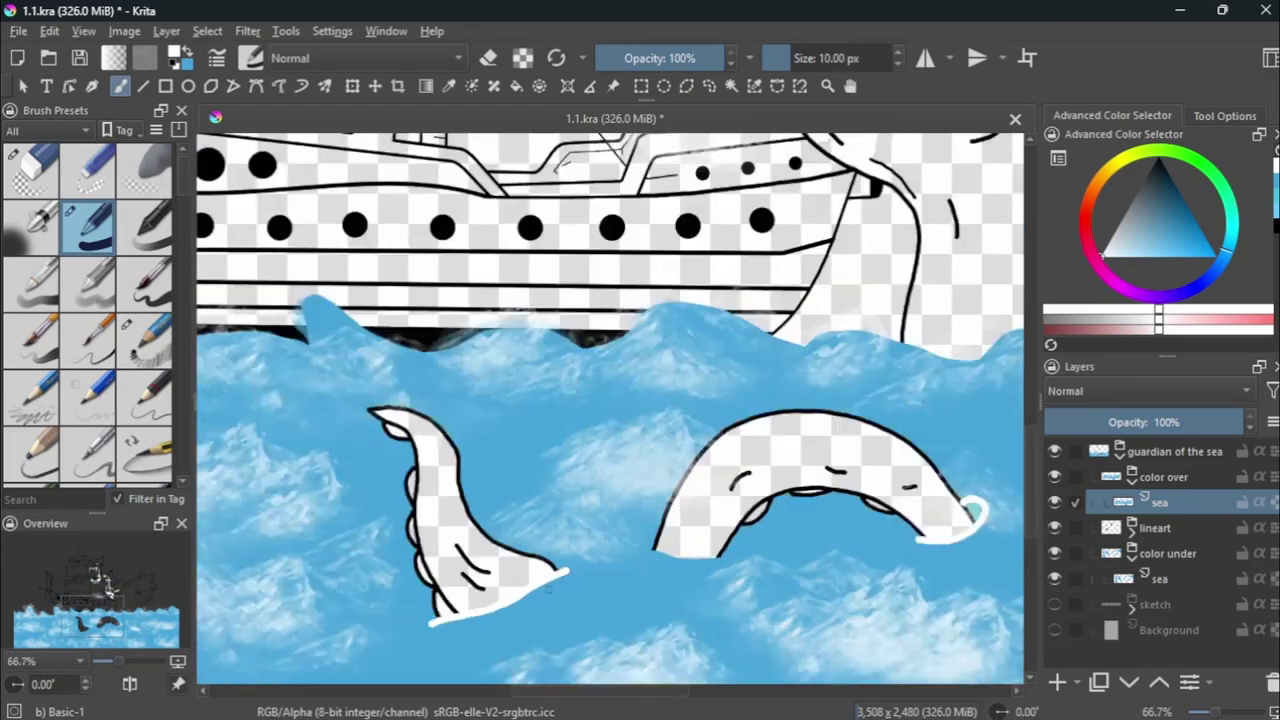
scroll(560, 575, up, 1)
key(ctrl+z)
scroll(516, 578, down, 4)
scroll(516, 578, down, 1)
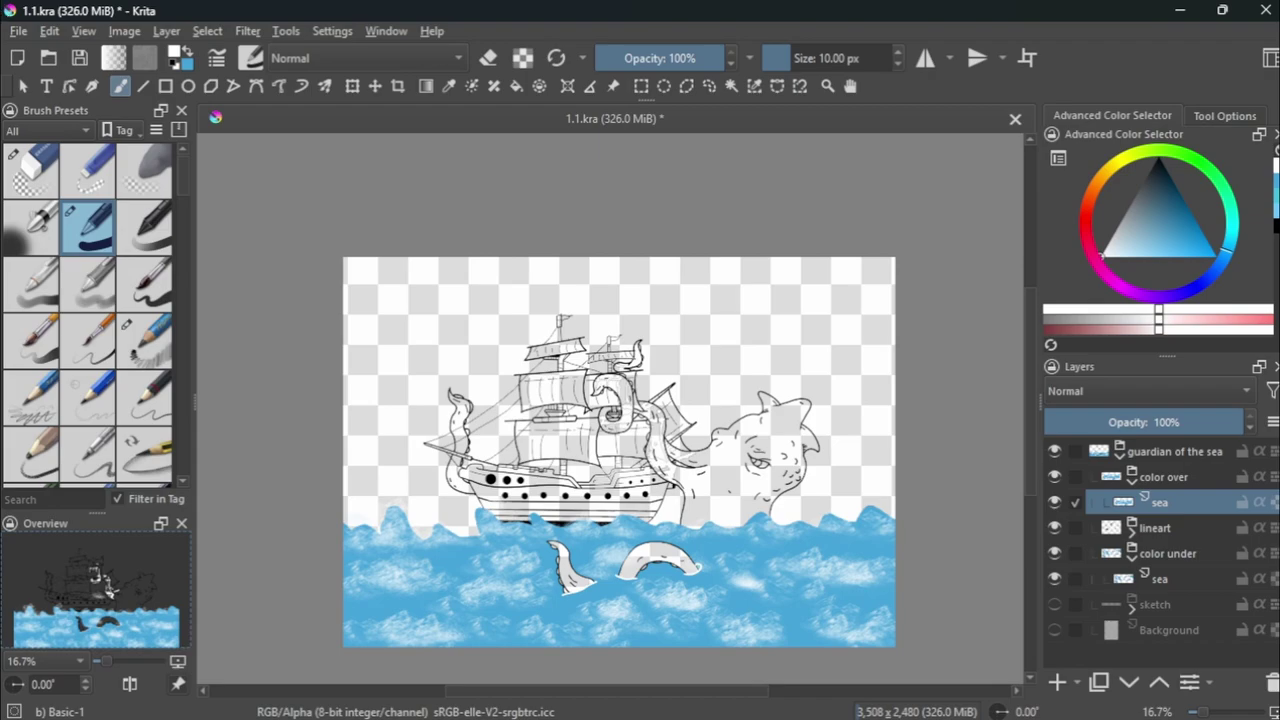
On the lower sea layer, erase the blue waterline across the hull and near the monster.
click(1160, 578)
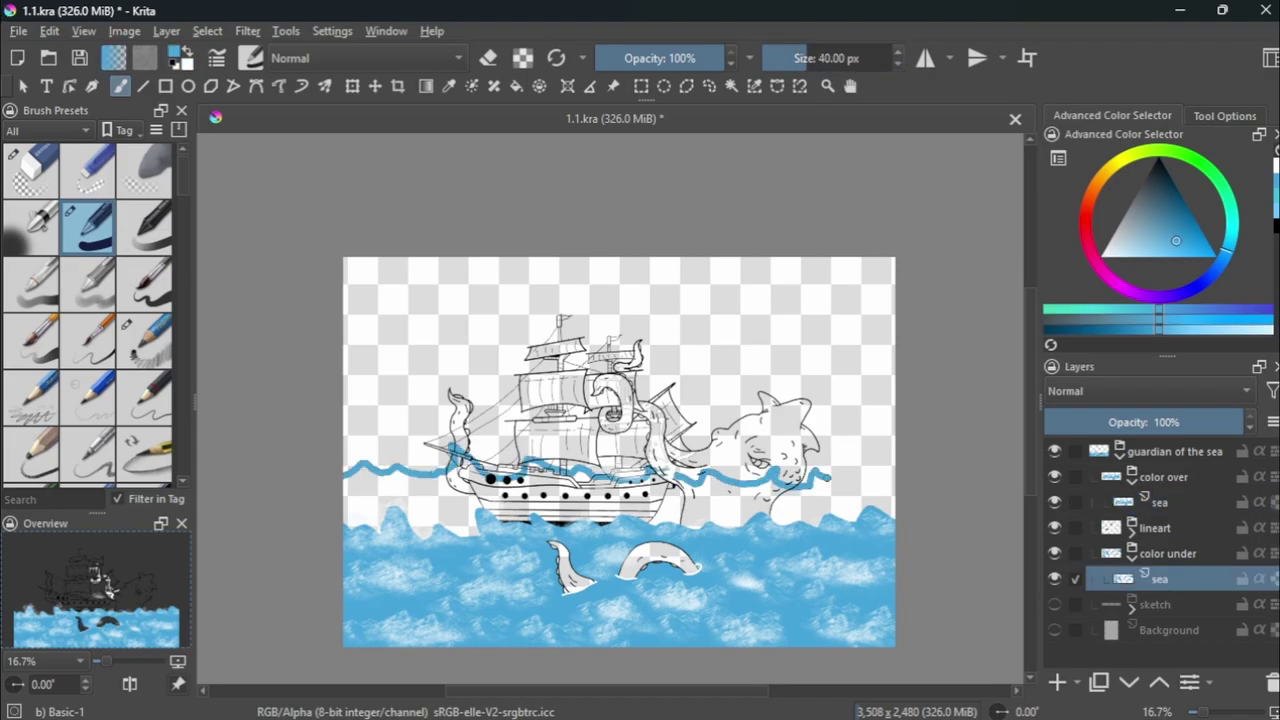
scroll(563, 481, up, 3)
key(e)
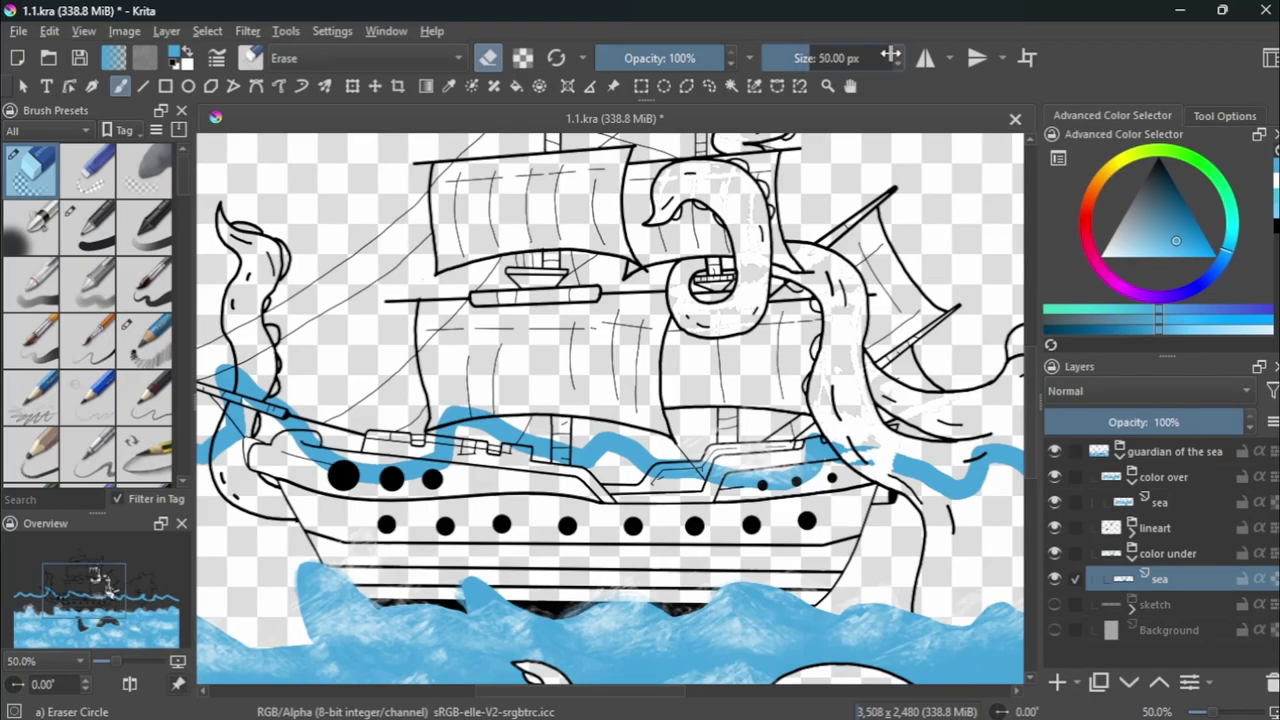
scroll(606, 362, up, 3)
scroll(606, 362, down, 5)
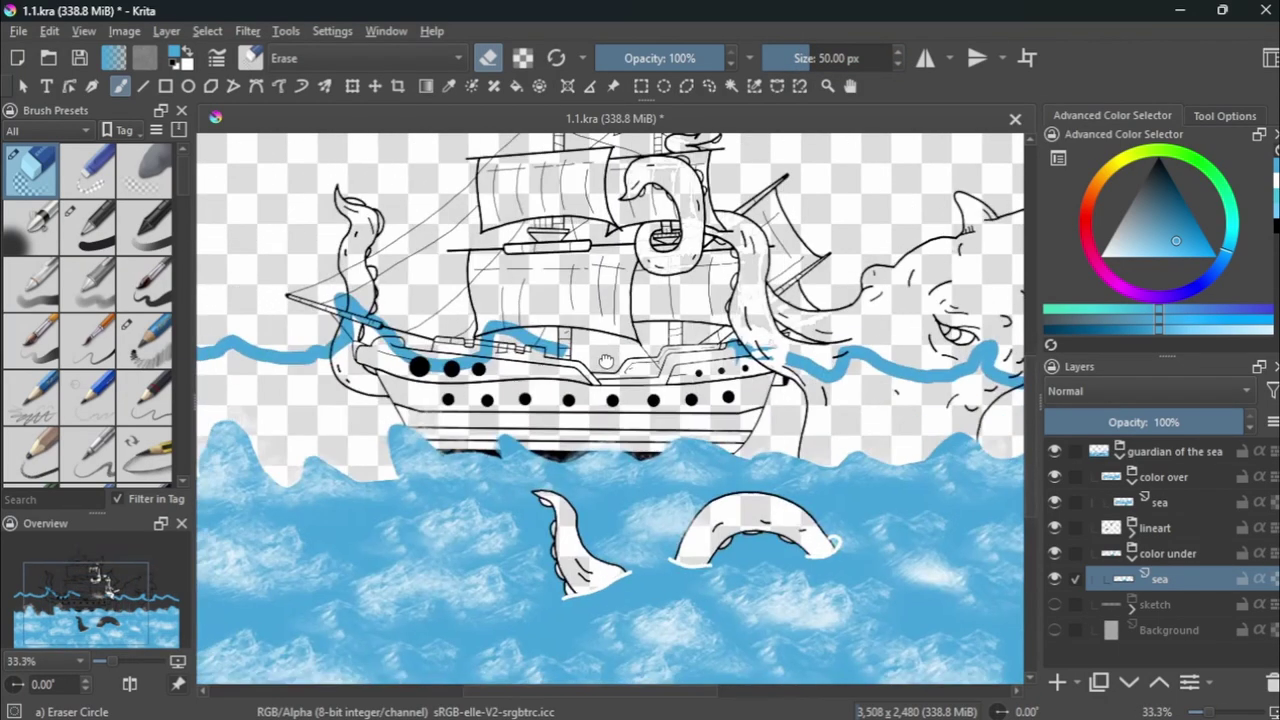
scroll(606, 362, up, 2)
mouse_move(400, 290)
mouse_down()
mouse_move(430, 400)
mouse_move(700, 350)
mouse_move(720, 375)
mouse_move(960, 350)
mouse_up()
scroll(900, 360, down, 1)
scroll(880, 400, up, 1)
drag(920, 410, 700, 400)
scroll(688, 424, down, 2)
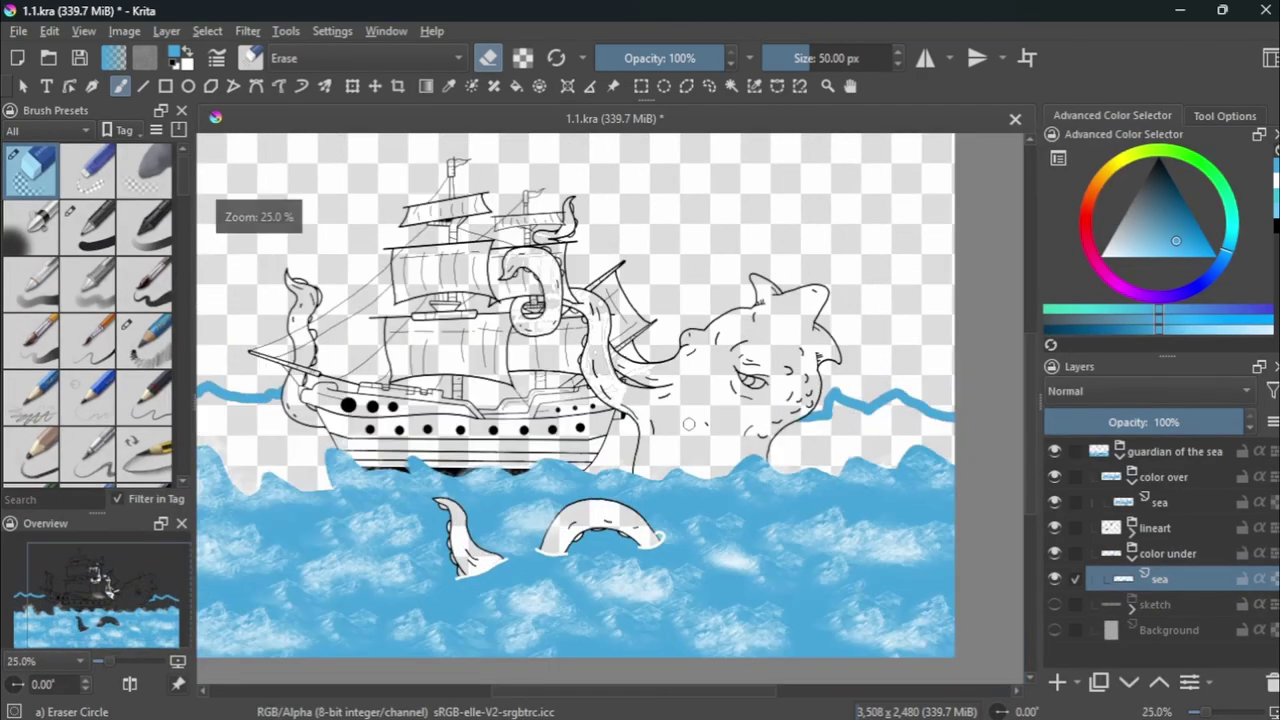
scroll(746, 497, down, 1)
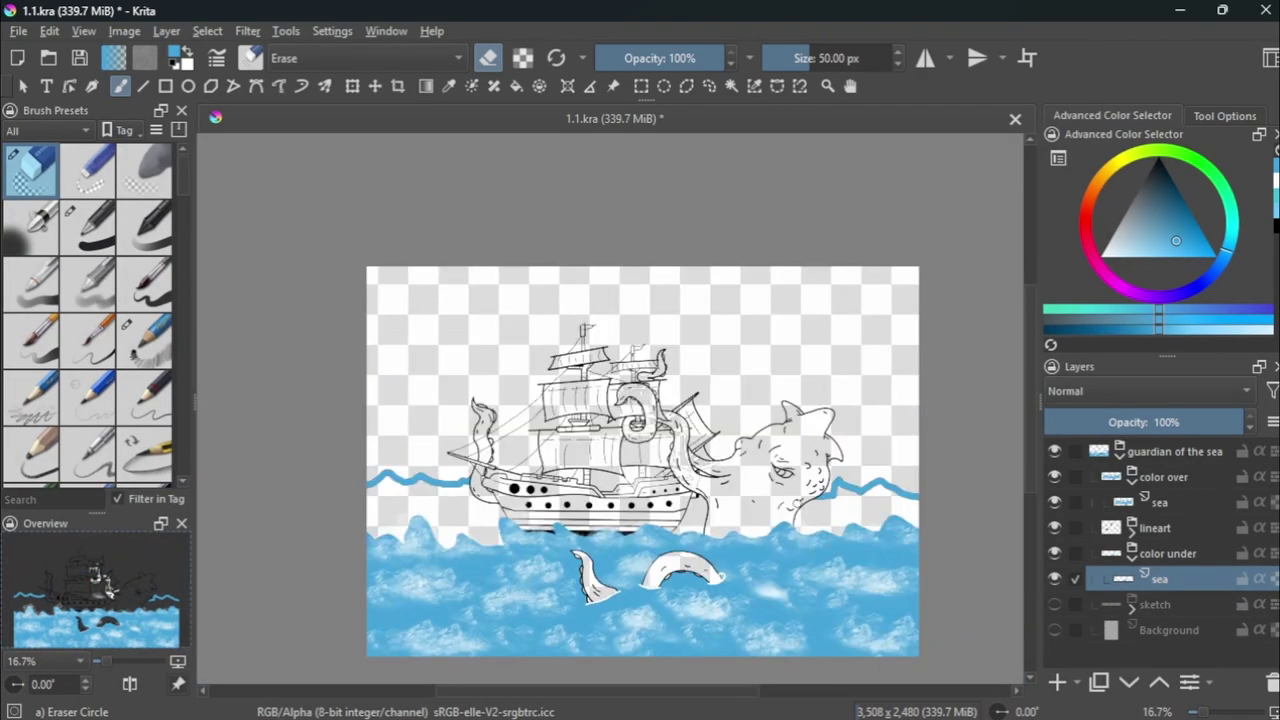
Paint blue sea around the monster's body with the Basic-1 brush.
key(/)
scroll(651, 377, up, 4)
drag(651, 377, 970, 222)
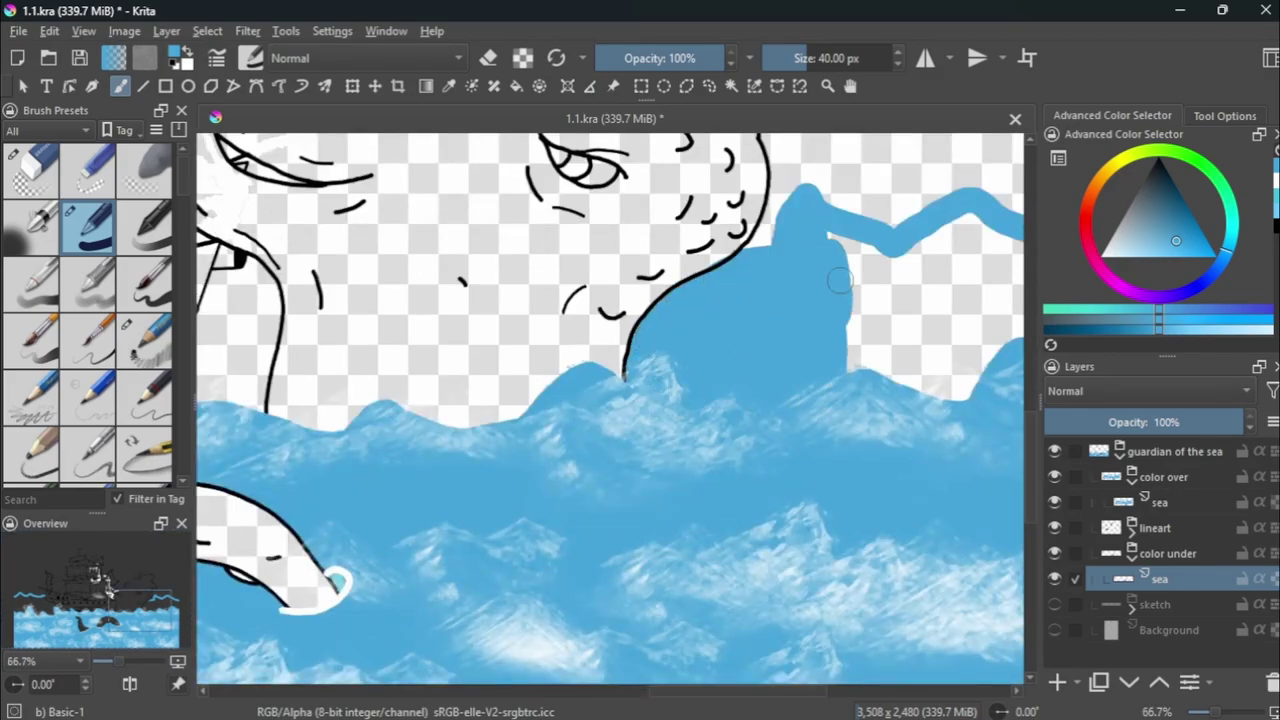
scroll(970, 222, down, 2)
scroll(900, 300, up, 2)
scroll(700, 400, down, 3)
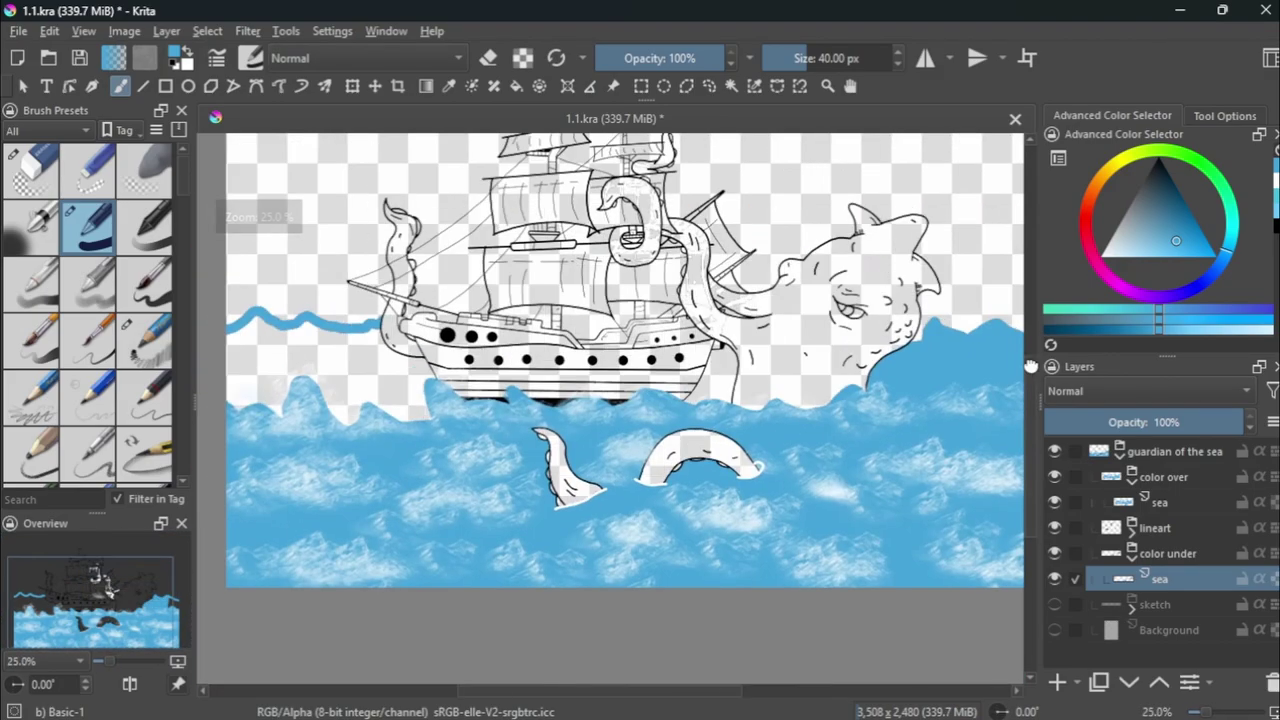
scroll(368, 412, up, 1)
scroll(617, 451, up, 3)
Fill the gaps under the hull and up to the bow with blue.
drag(625, 478, 549, 402)
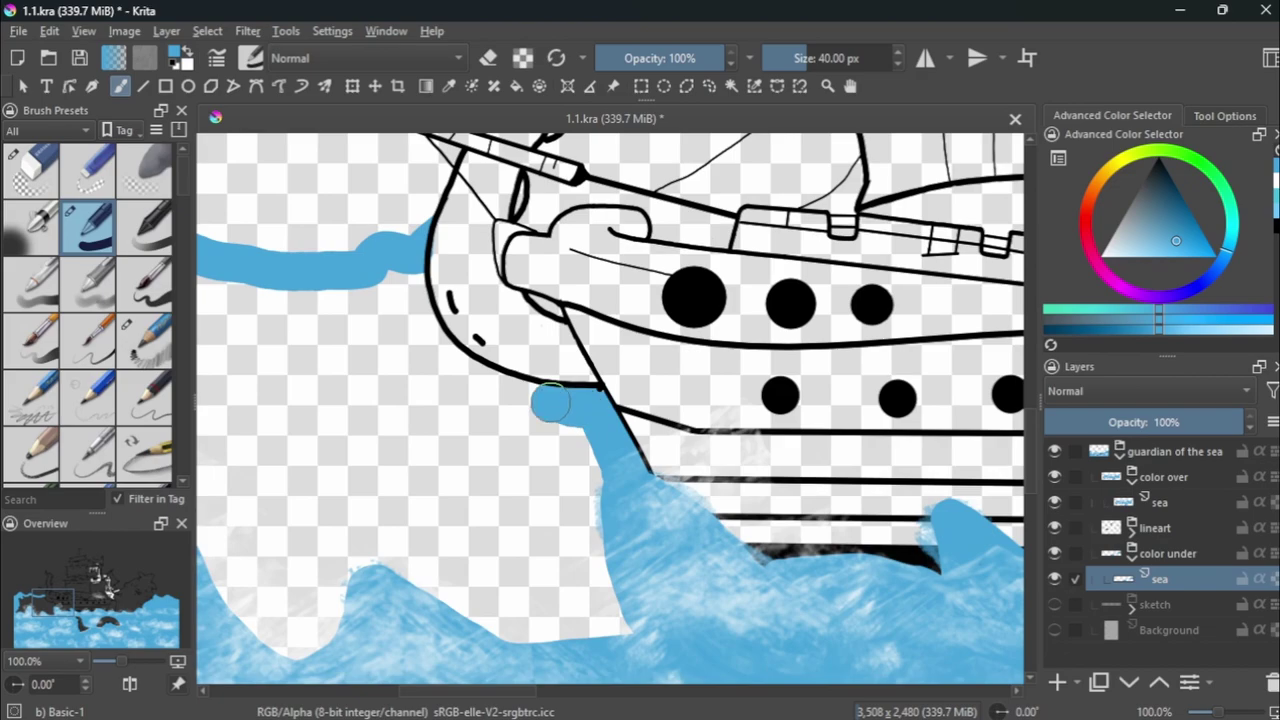
scroll(468, 380, down, 3)
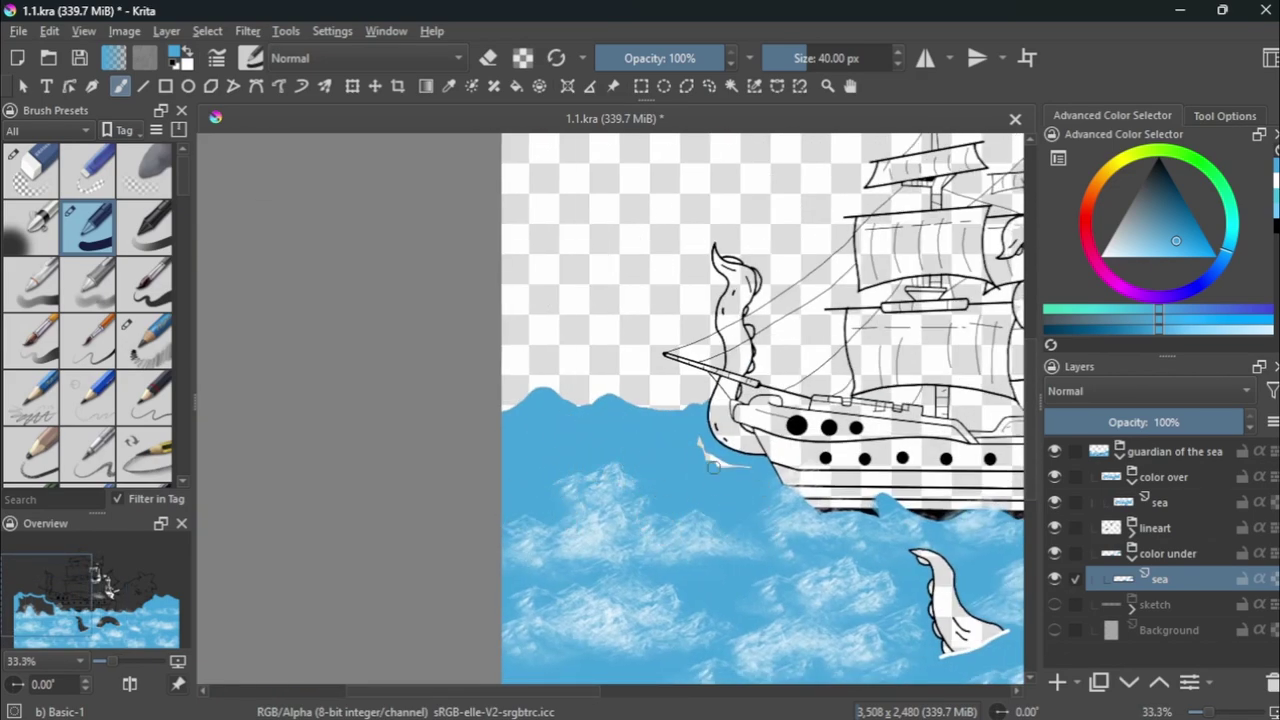
scroll(713, 467, down, 1)
scroll(430, 360, up, 2)
drag(430, 357, 400, 543)
scroll(700, 400, up, 3)
mouse_move(700, 360)
mouse_down()
mouse_move(713, 295)
mouse_move(735, 650)
mouse_up()
scroll(735, 650, down, 6)
scroll(735, 650, down, 1)
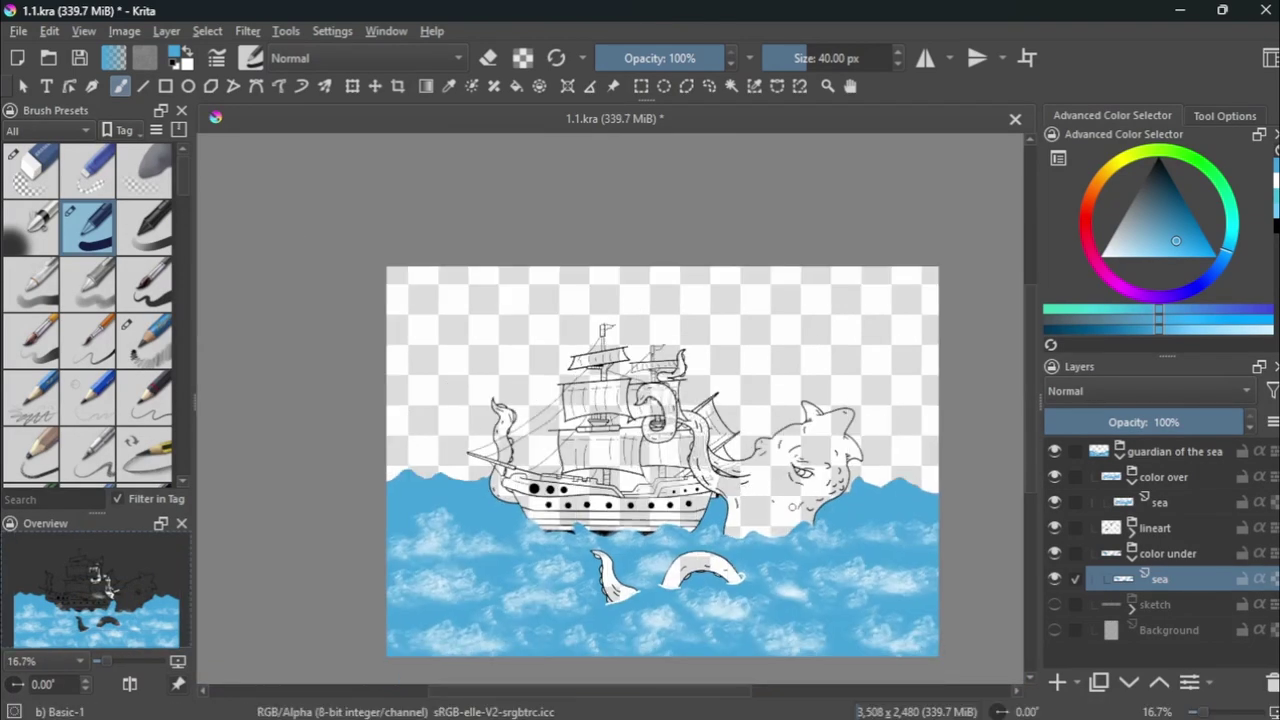
Stamp water texture right of the monster and make the white Background layer visible and active.
key(slash)
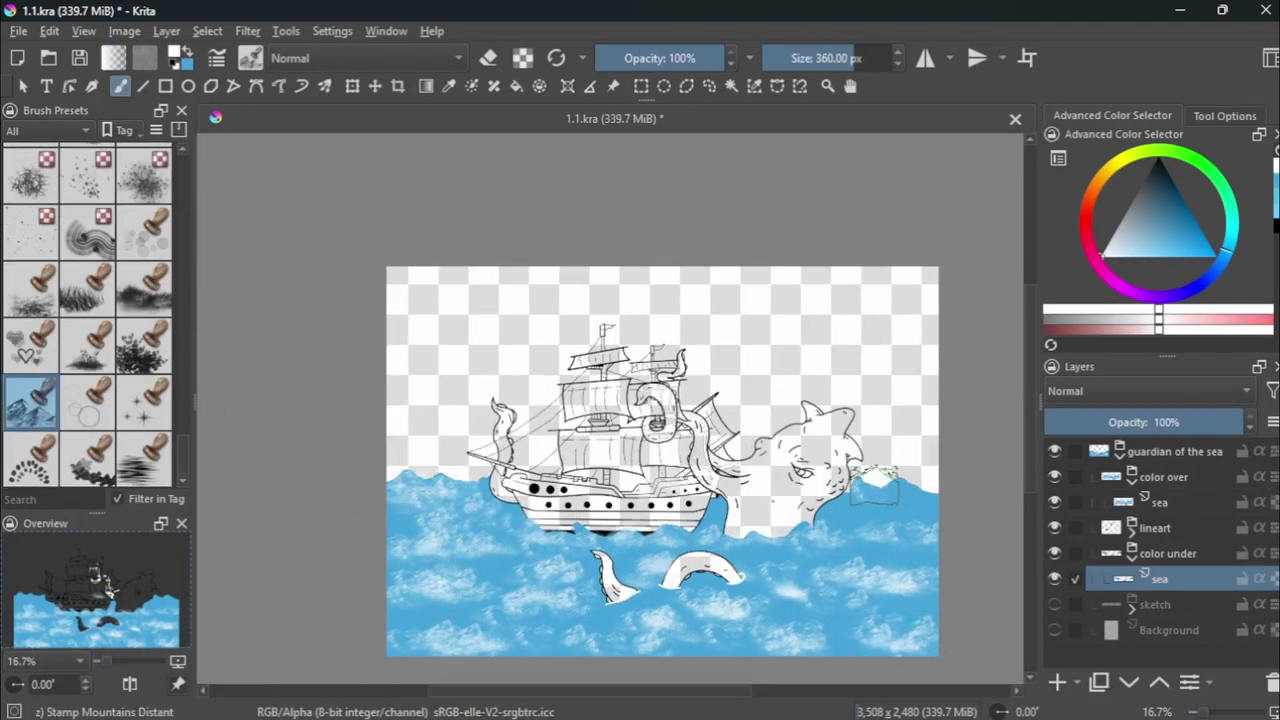
click(875, 487)
scroll(830, 565, down, 1)
scroll(830, 565, up, 1)
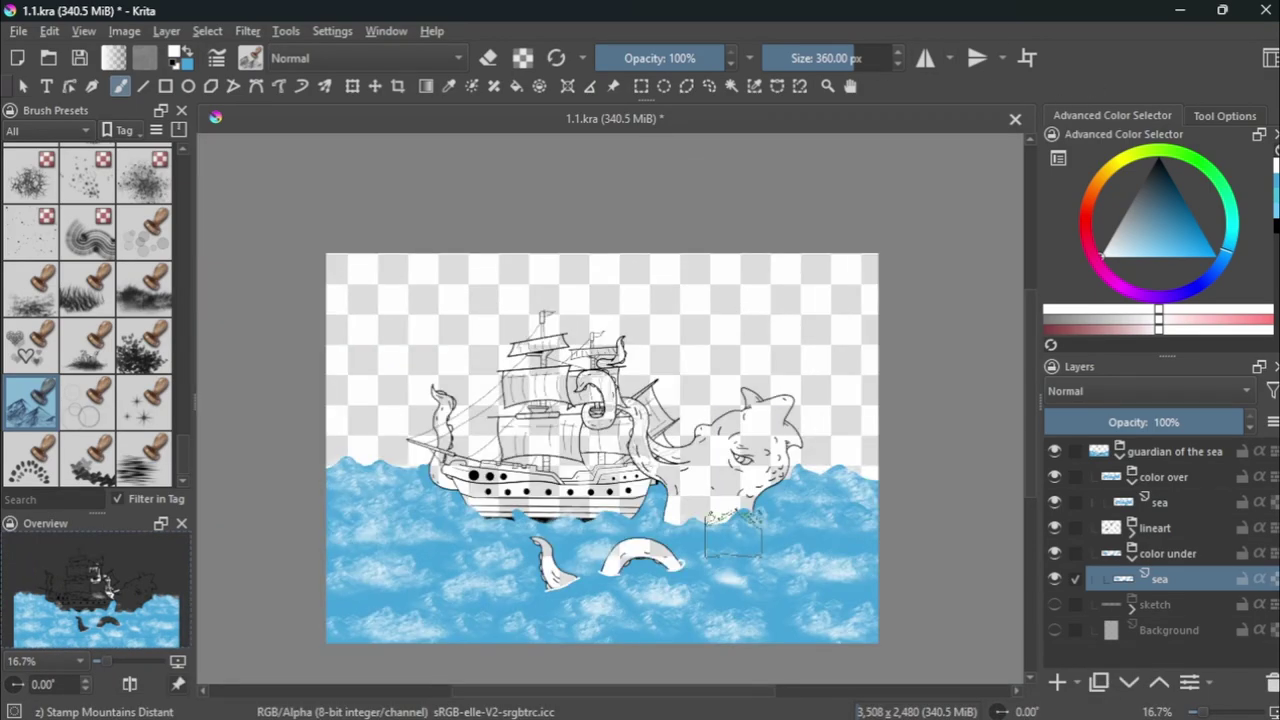
click(1054, 630)
click(1045, 628)
key(slash)
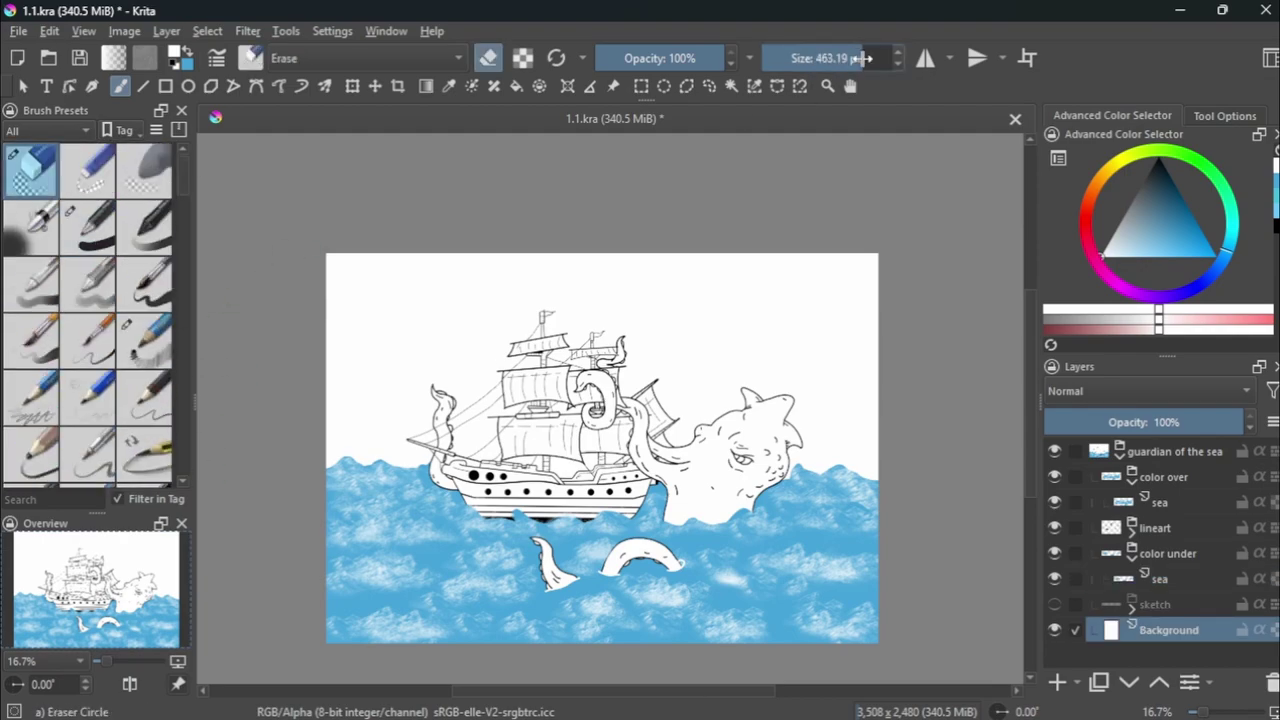
Erase the white background behind the sky area.
mouse_move(380, 300)
mouse_down()
mouse_move(458, 590)
mouse_move(850, 350)
mouse_up()
click(88, 228)
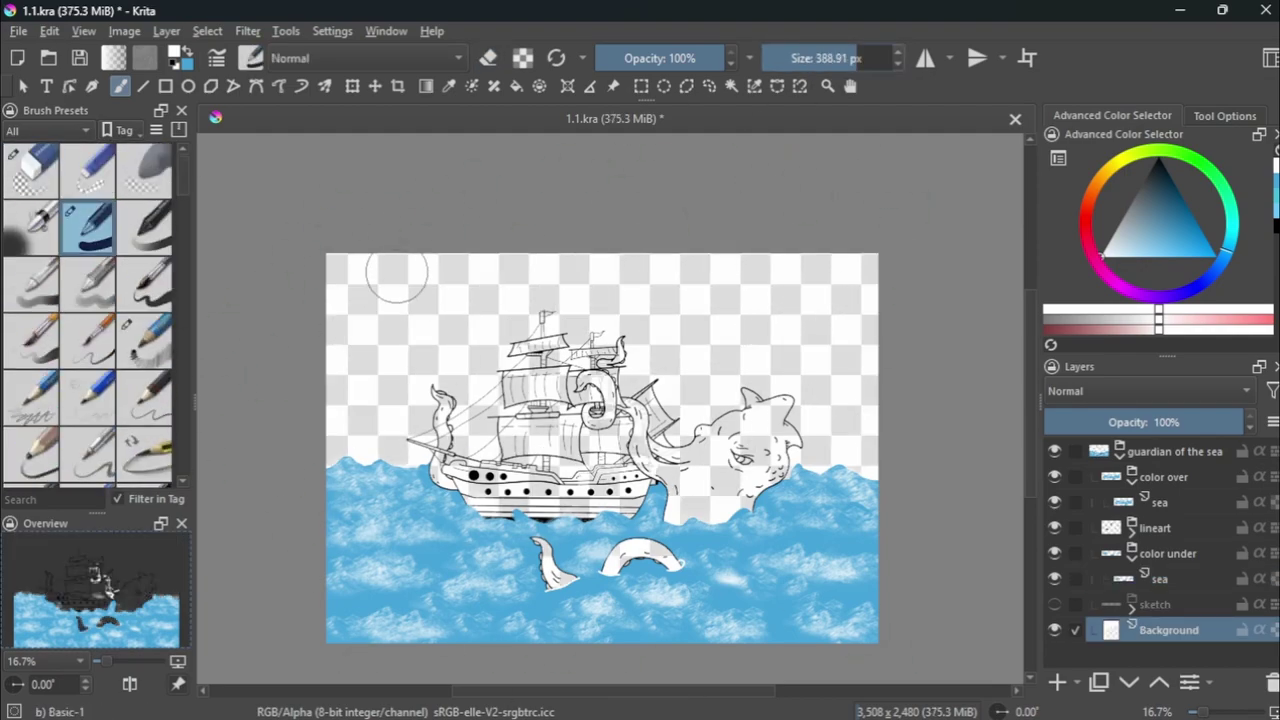
click(180, 57)
click(868, 132)
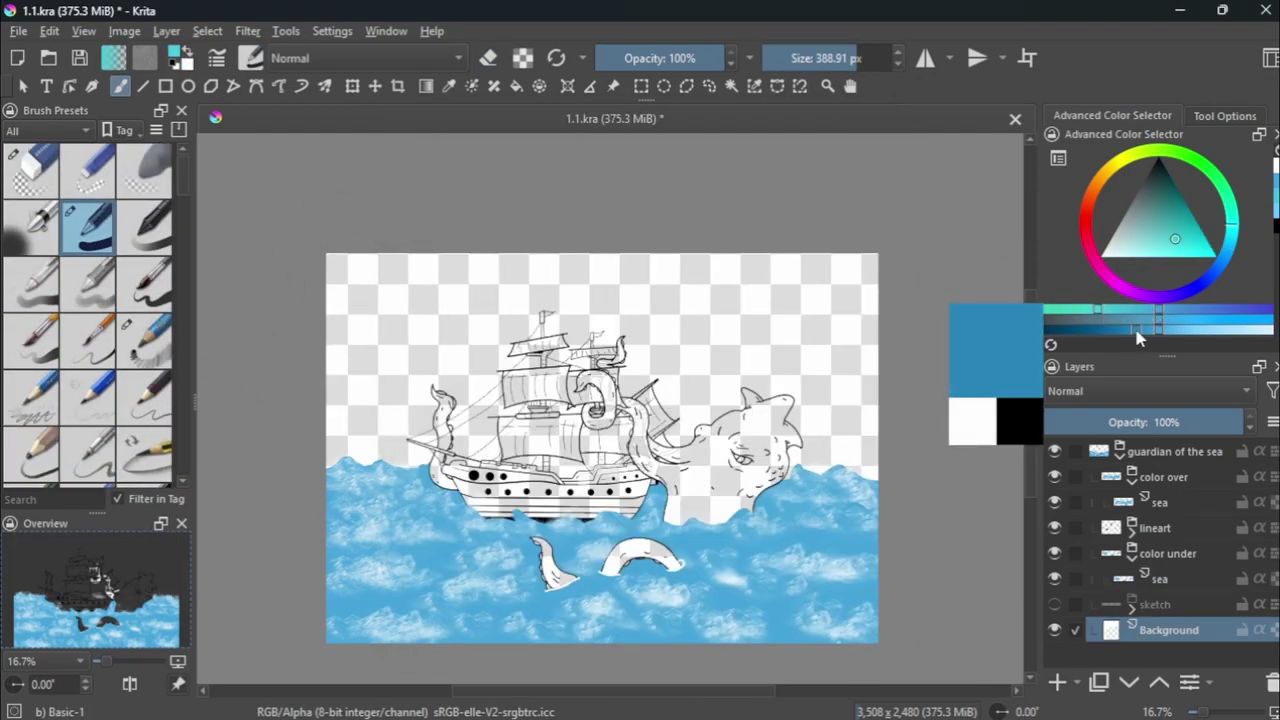
Pick a light cyan sky colour in the colour selector.
click(1195, 252)
click(1232, 230)
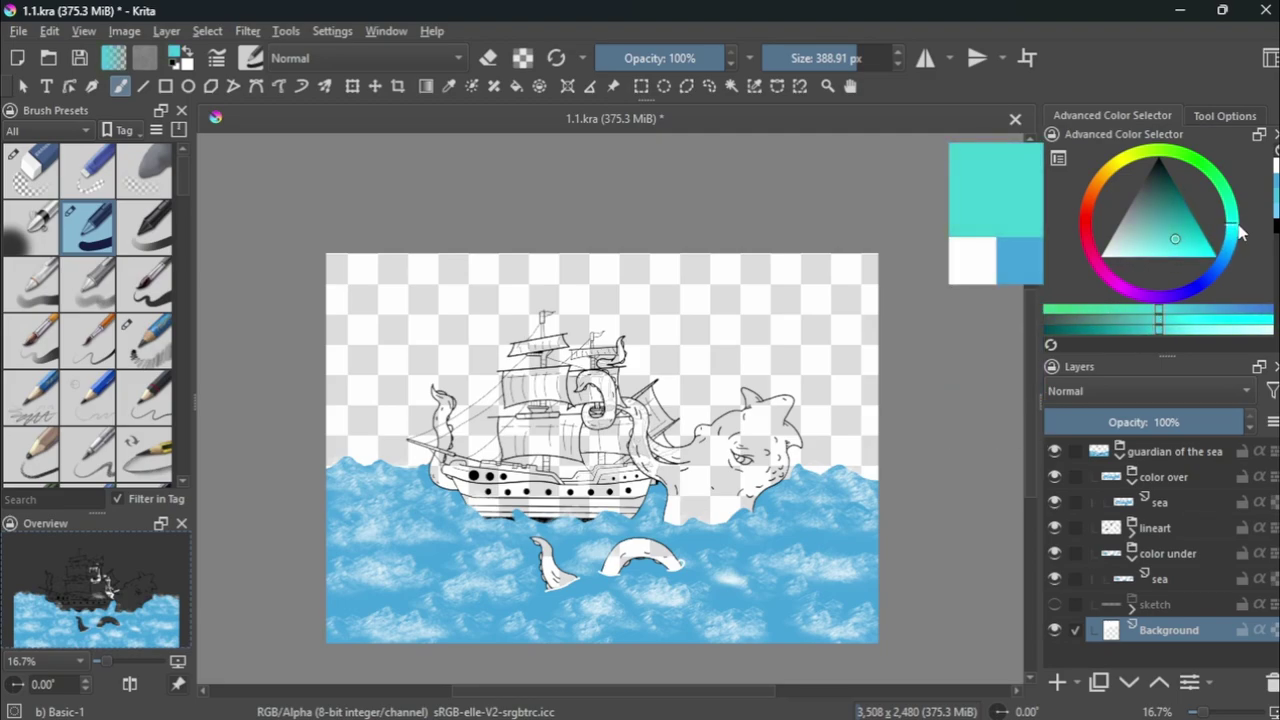
click(1172, 246)
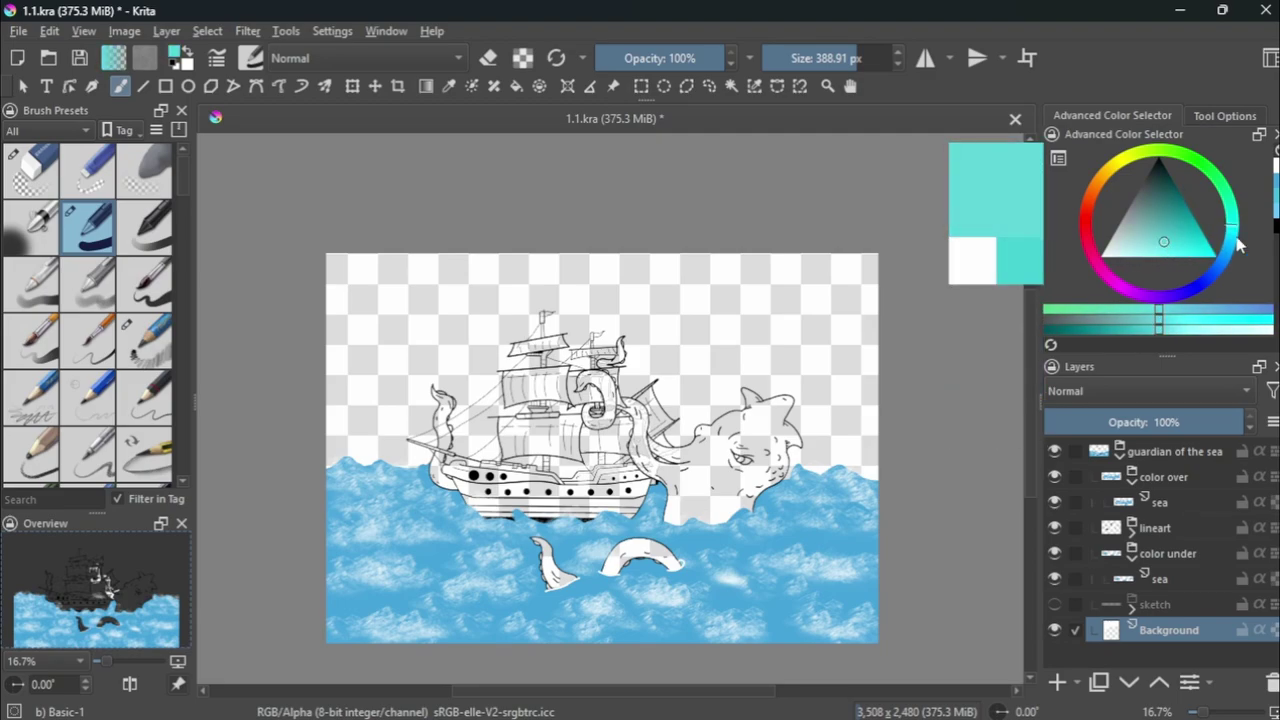
click(1163, 249)
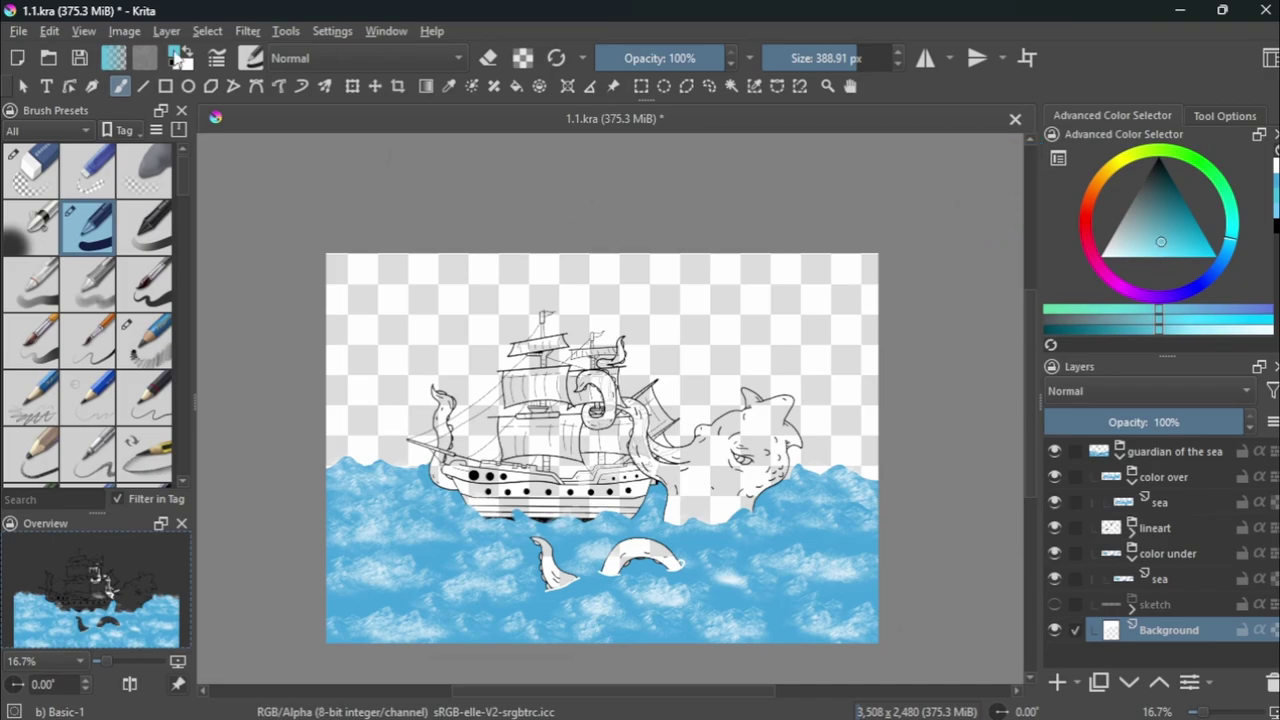
click(1180, 320)
Try several cyan strokes in the sky, tweaking the shade and undoing each one.
drag(855, 285, 792, 392)
key(ctrl+z)
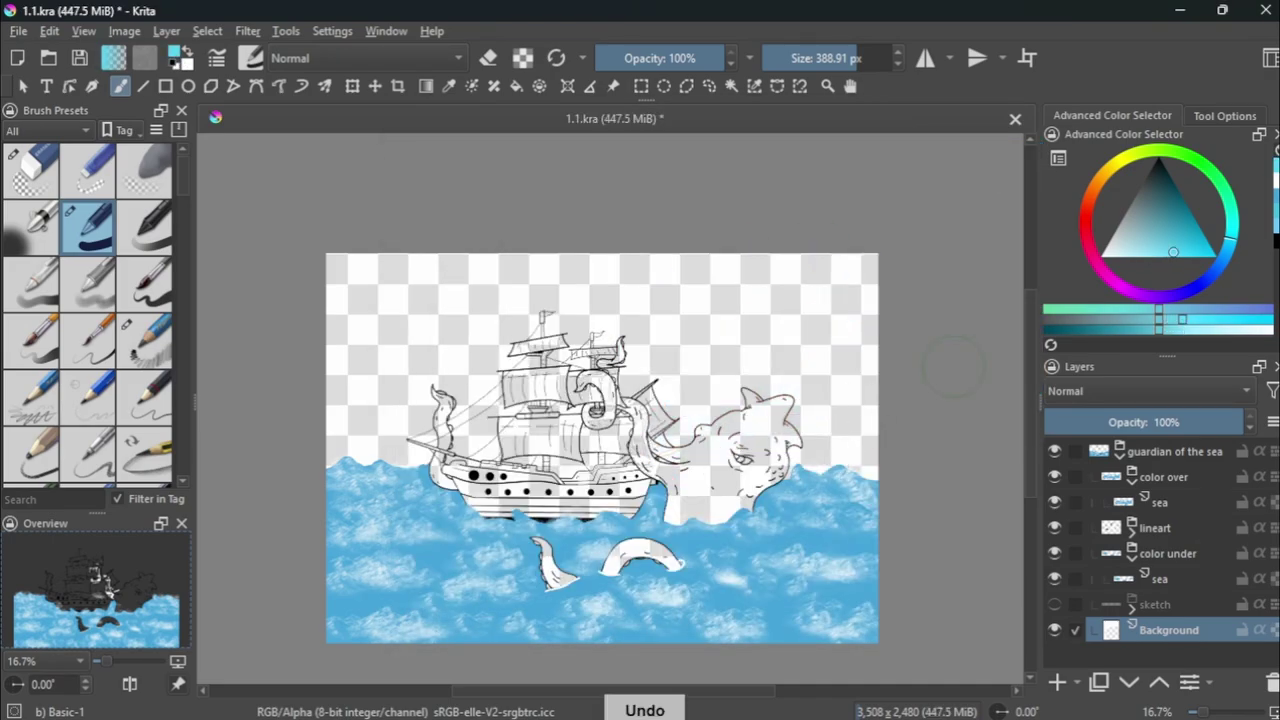
drag(870, 265, 749, 343)
key(ctrl+z)
click(1165, 320)
drag(860, 270, 700, 400)
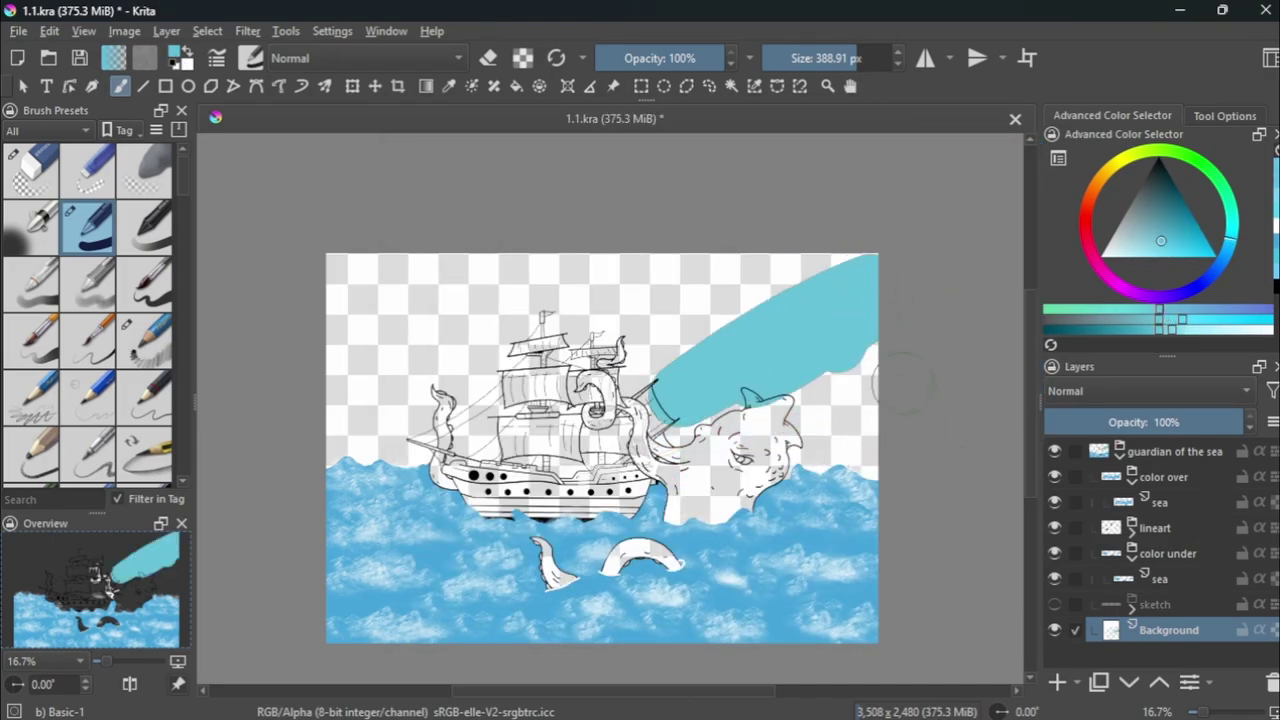
key(ctrl+z)
click(1160, 320)
click(1240, 234)
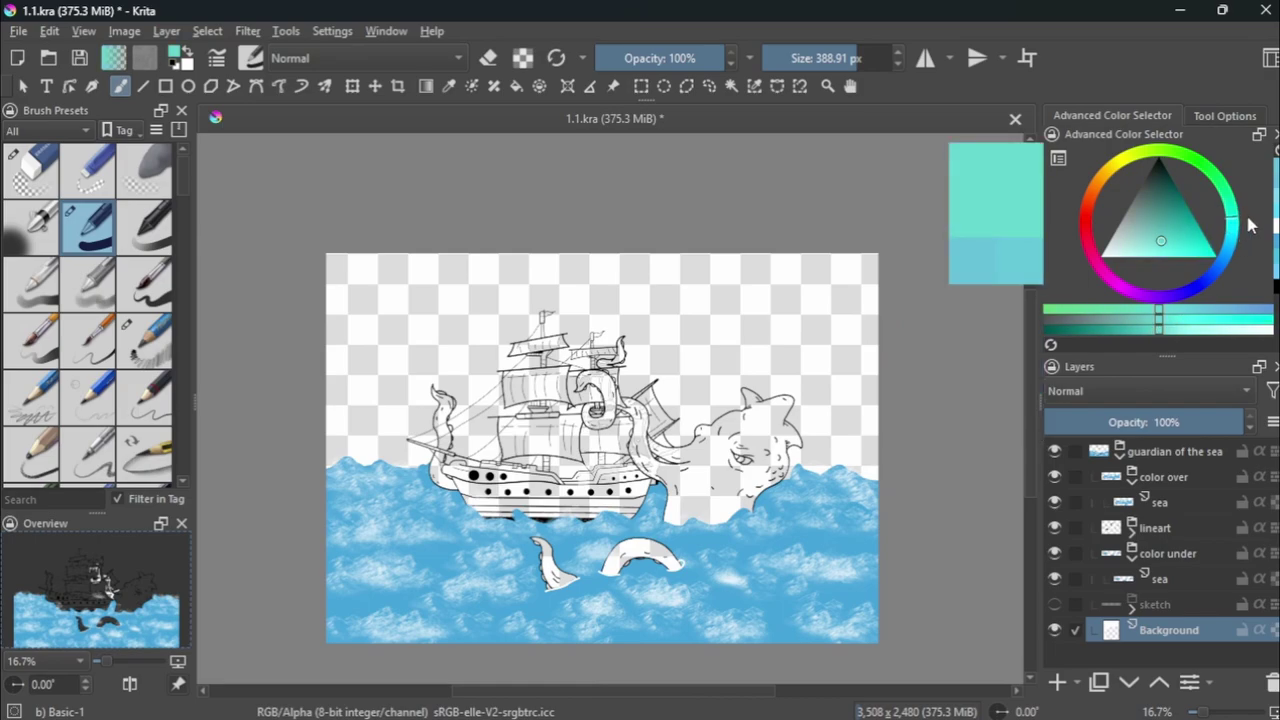
mouse_move(860, 285)
mouse_down()
mouse_move(605, 435)
mouse_move(630, 508)
mouse_up()
key(ctrl+z)
key(ctrl+z)
Fill the sky behind the ship with cyan, then undo it so the sky is transparent again.
mouse_move(862, 458)
mouse_down()
mouse_move(720, 440)
mouse_move(464, 356)
mouse_move(782, 347)
mouse_up()
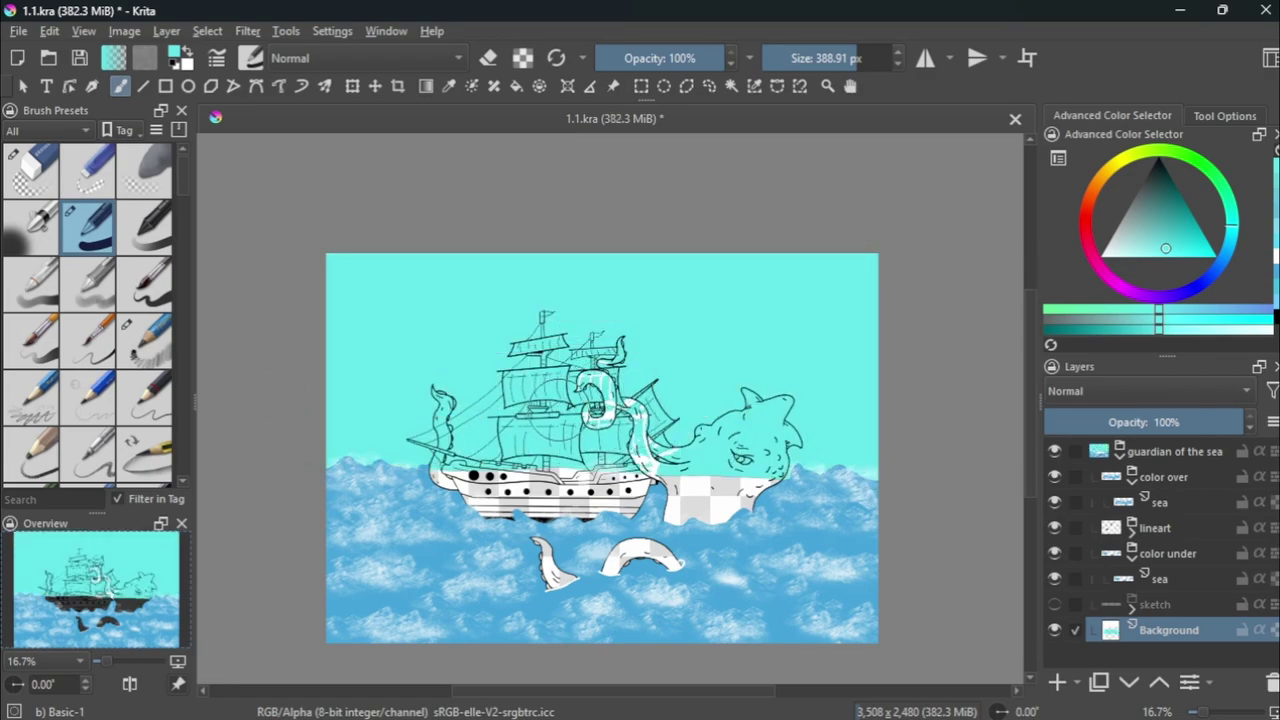
key(e)
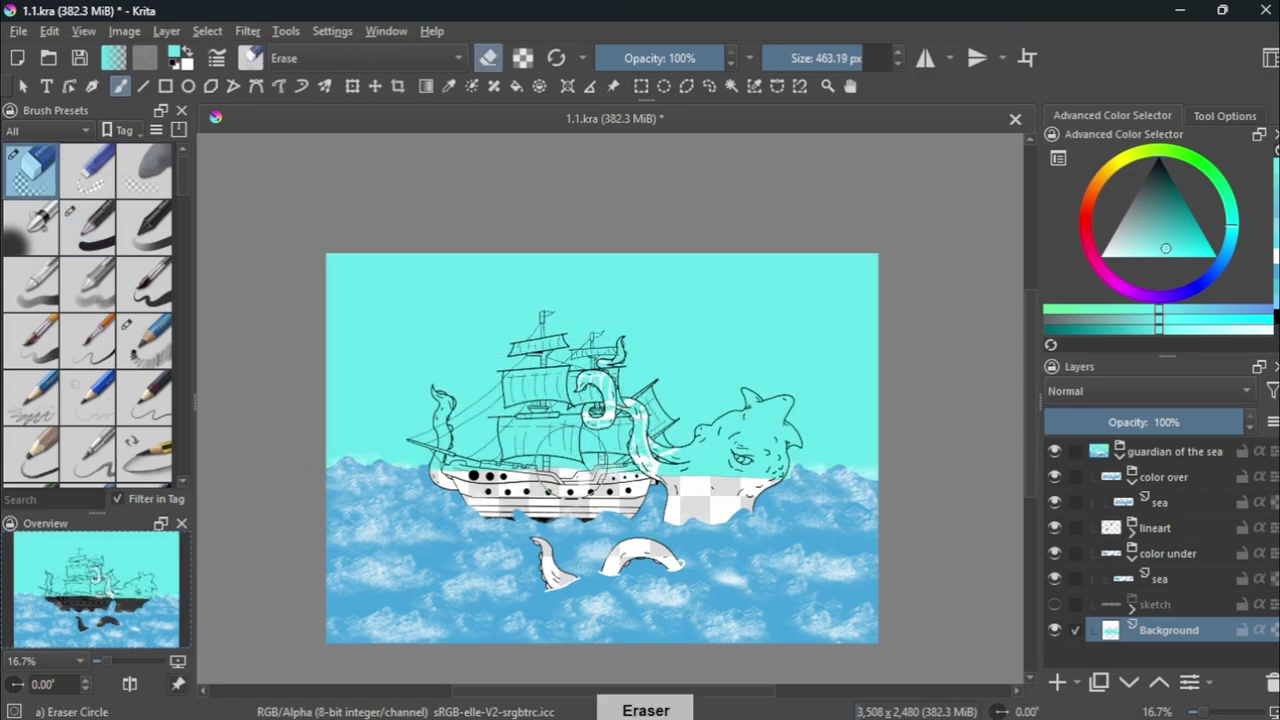
key(ctrl+z)
Set the painting colour to white and reduce the brush size to 10 px.
click(155, 57)
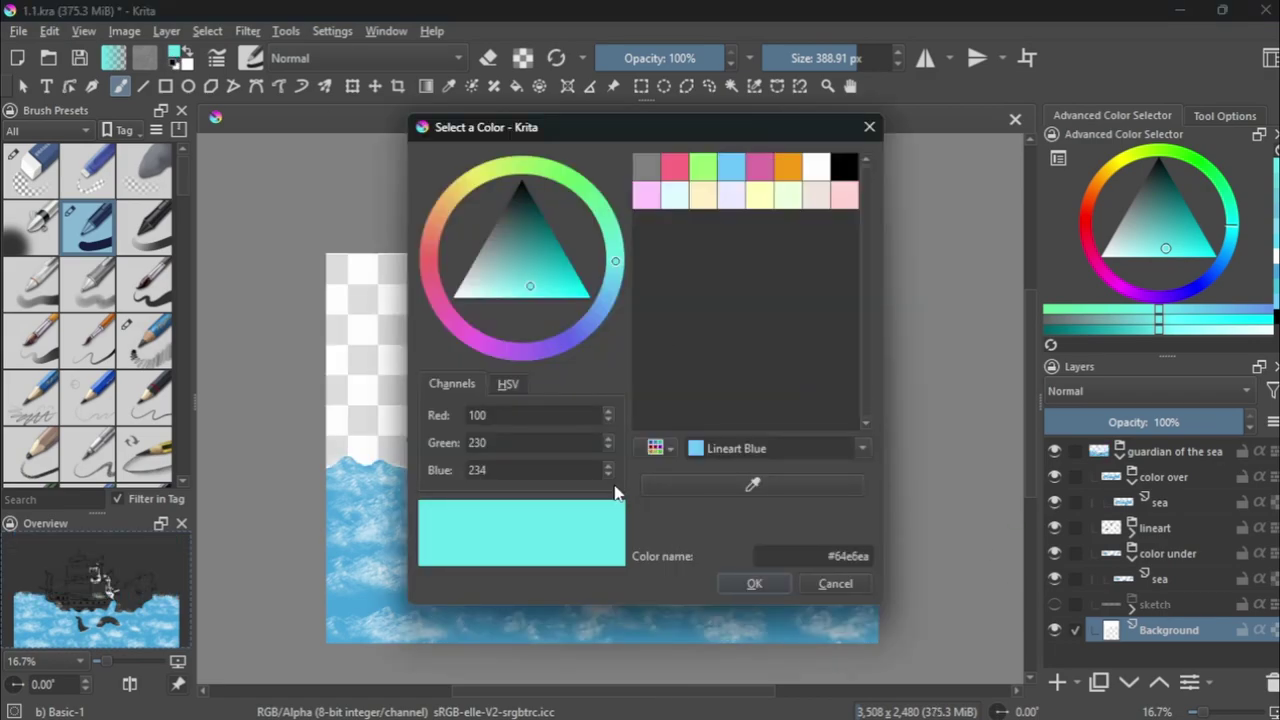
click(752, 584)
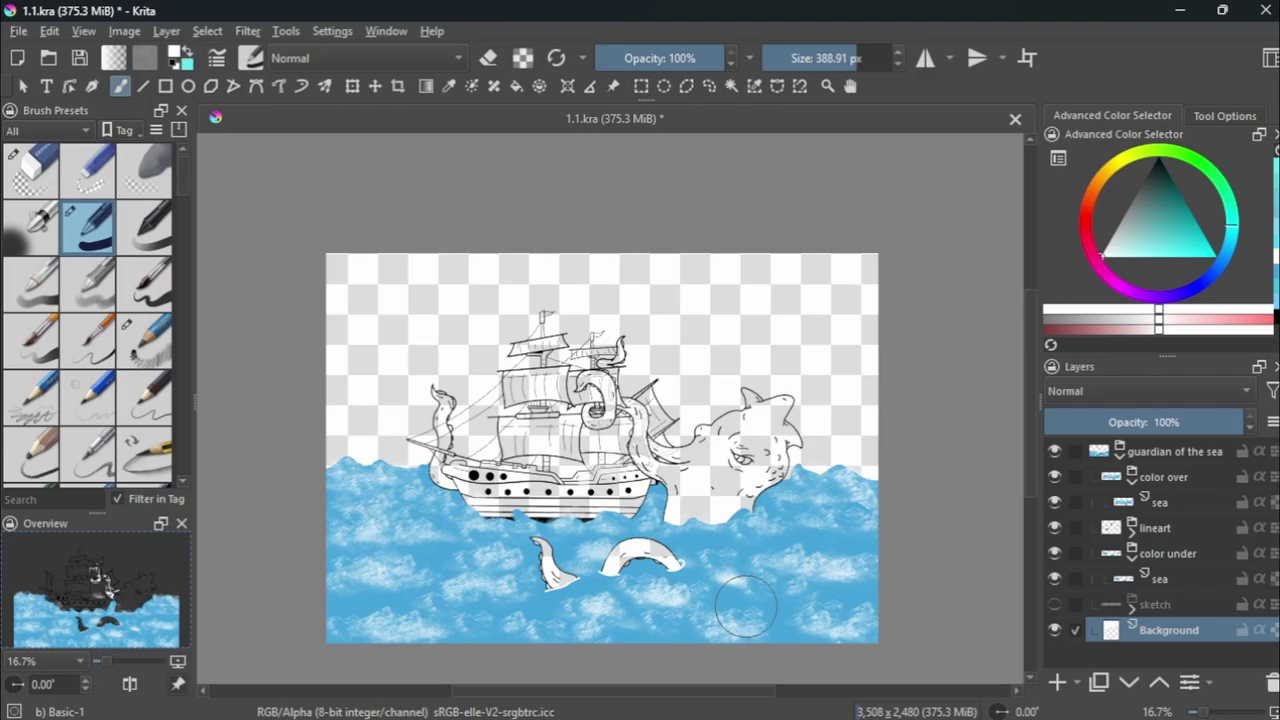
scroll(513, 492, up, 3)
click(801, 57)
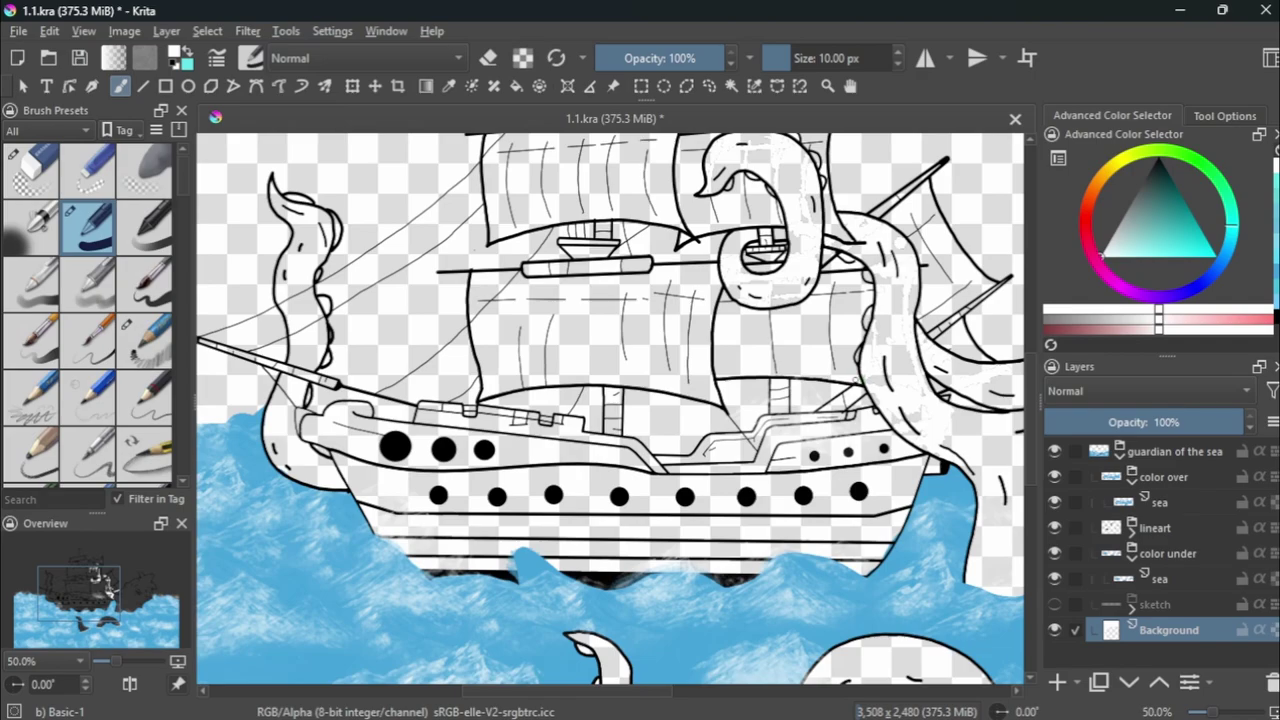
Add a new paint layer named 'ship' and hide the 'color over' layer.
click(1165, 553)
key(Insert)
text(ship)
key(Return)
scroll(686, 433, up, 1)
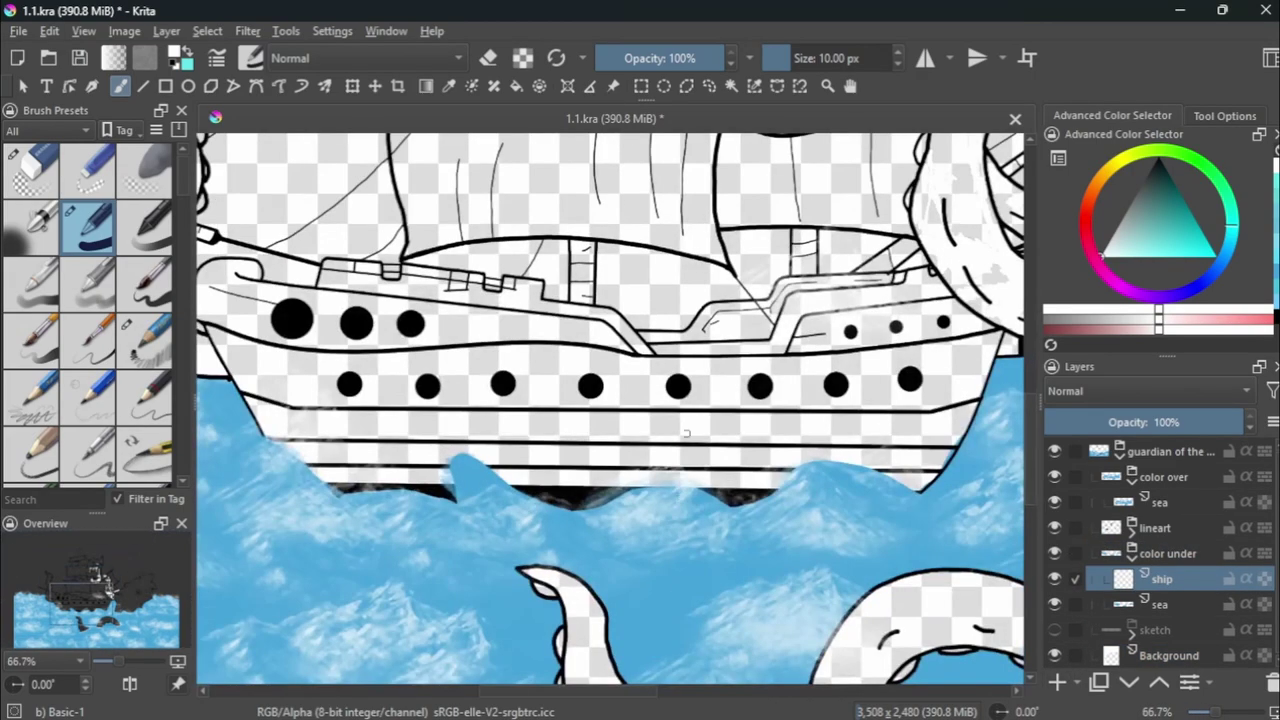
click(1054, 476)
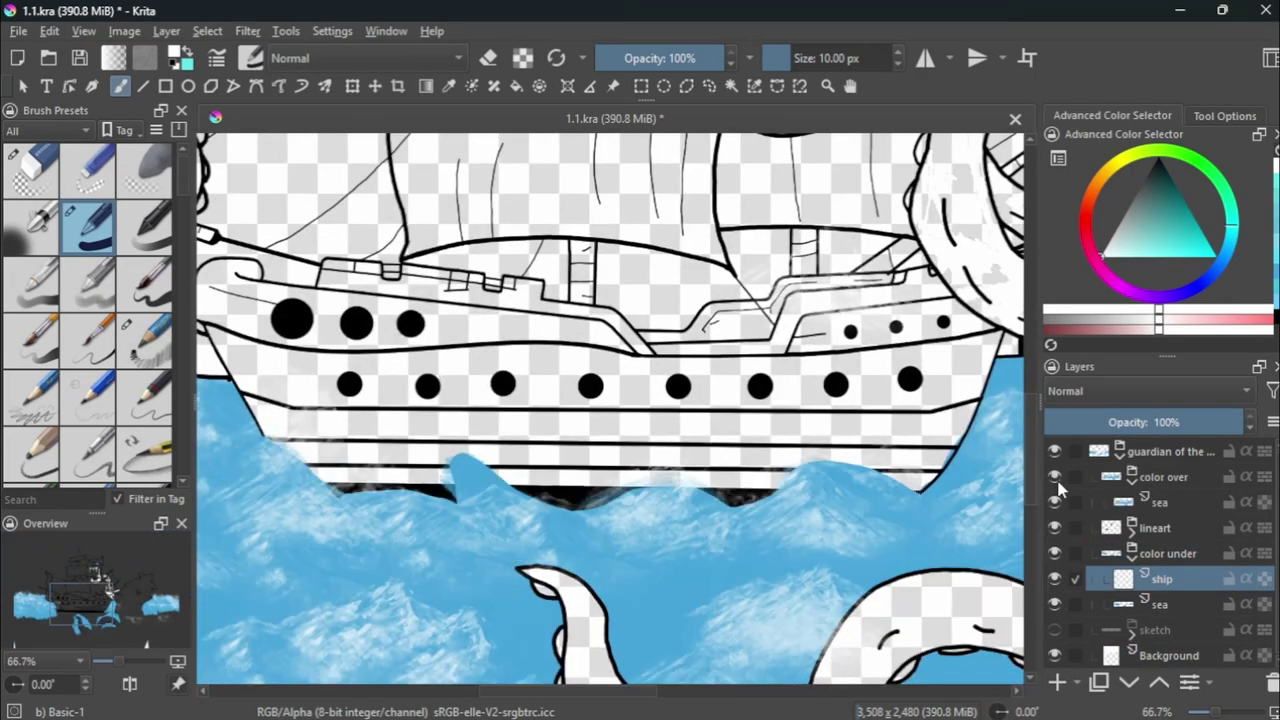
Set the painting colour to hex FDAF7B in the colour chooser.
click(1054, 476)
click(752, 484)
click(508, 384)
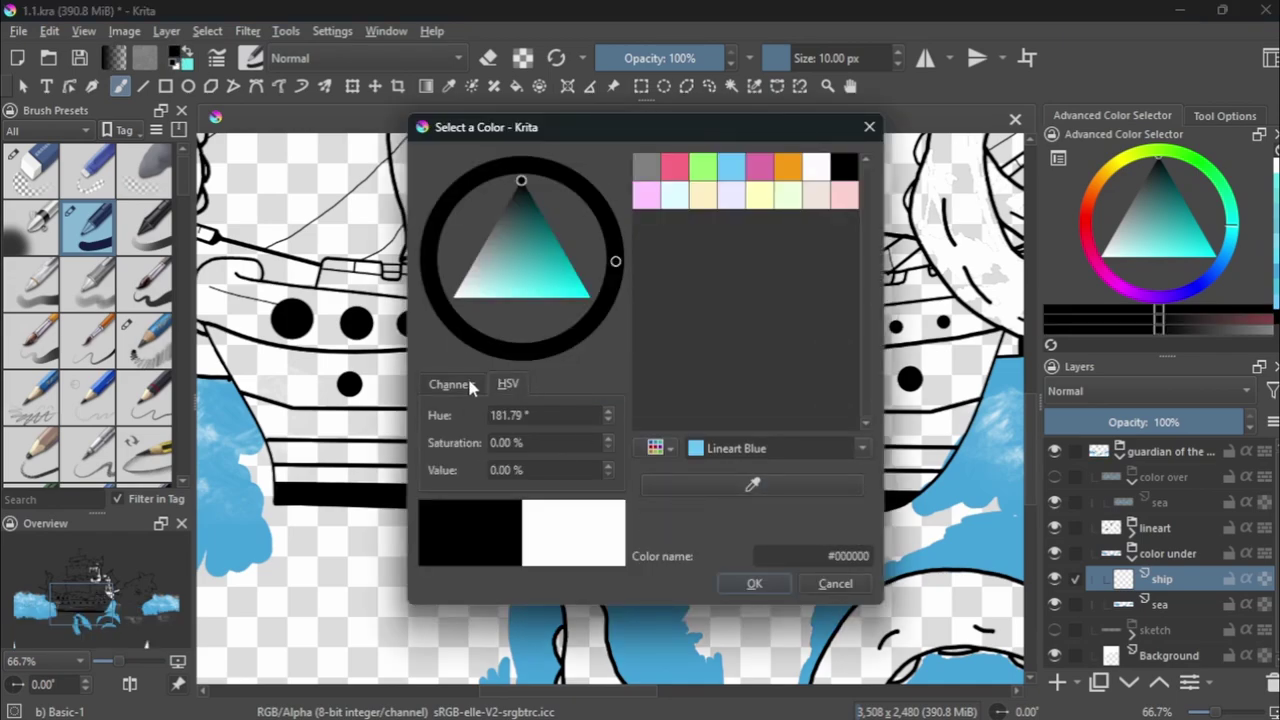
click(452, 384)
key(BackSpace)
key(BackSpace)
key(BackSpace)
text(FD)
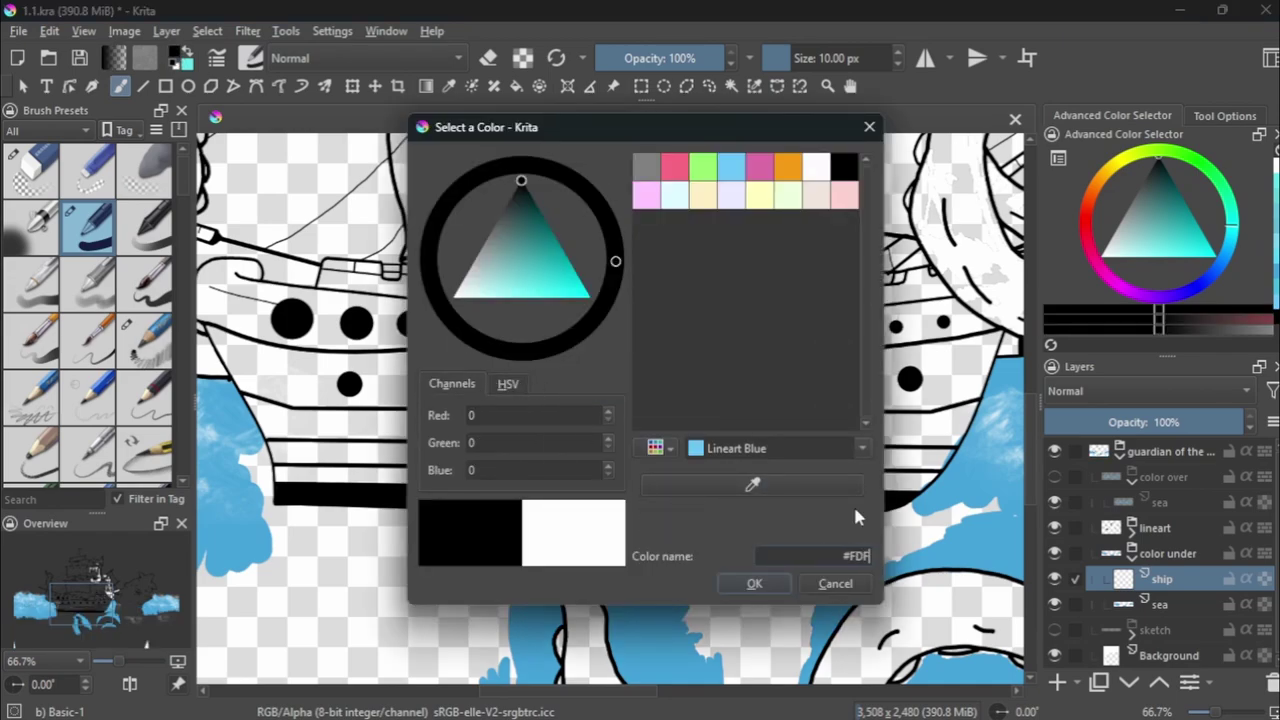
text(AF7B)
key(Return)
Undo a trial orange stroke and change the hex colour to 000000 for the brown.
scroll(265, 468, up, 1)
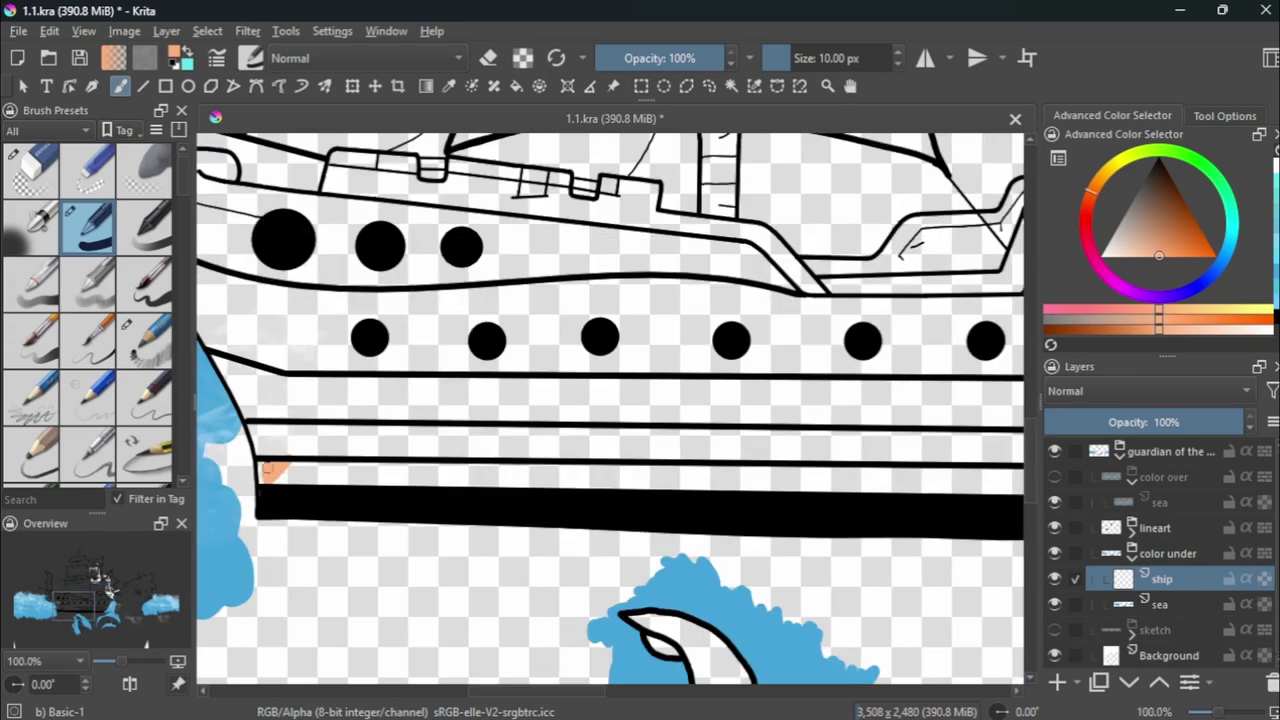
drag(508, 479, 630, 478)
key(ctrl+z)
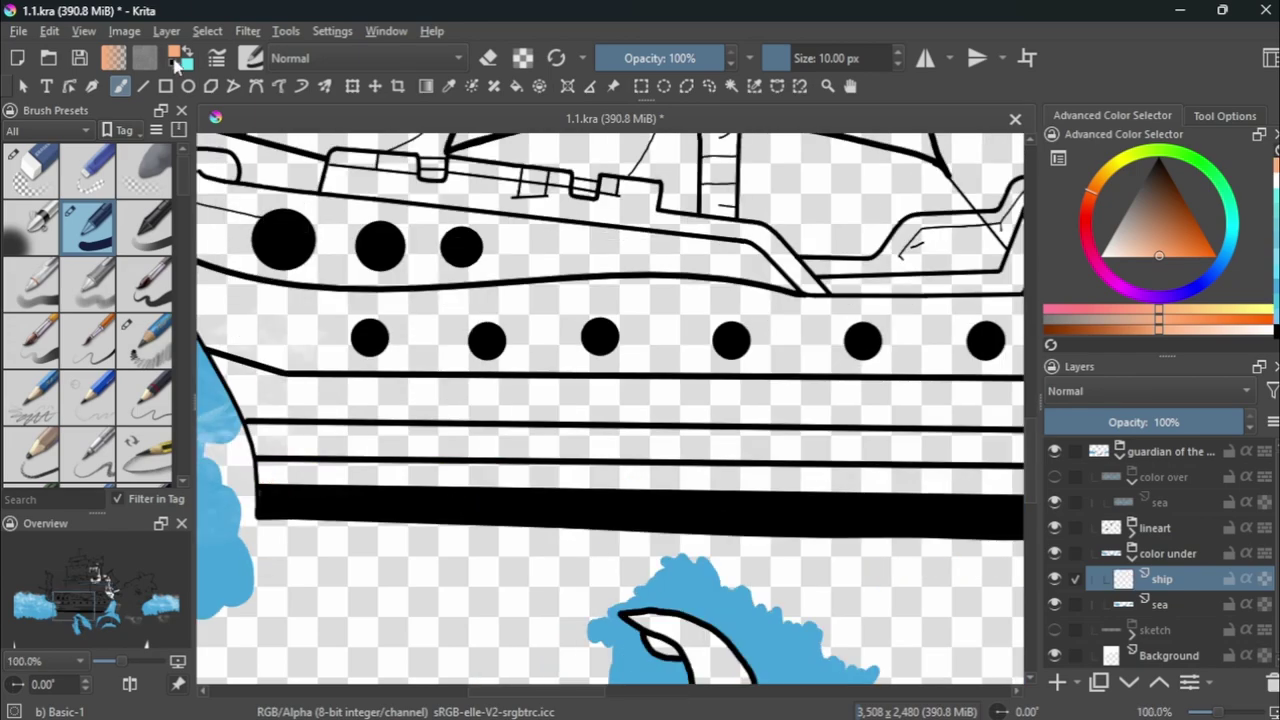
click(180, 57)
text(000)
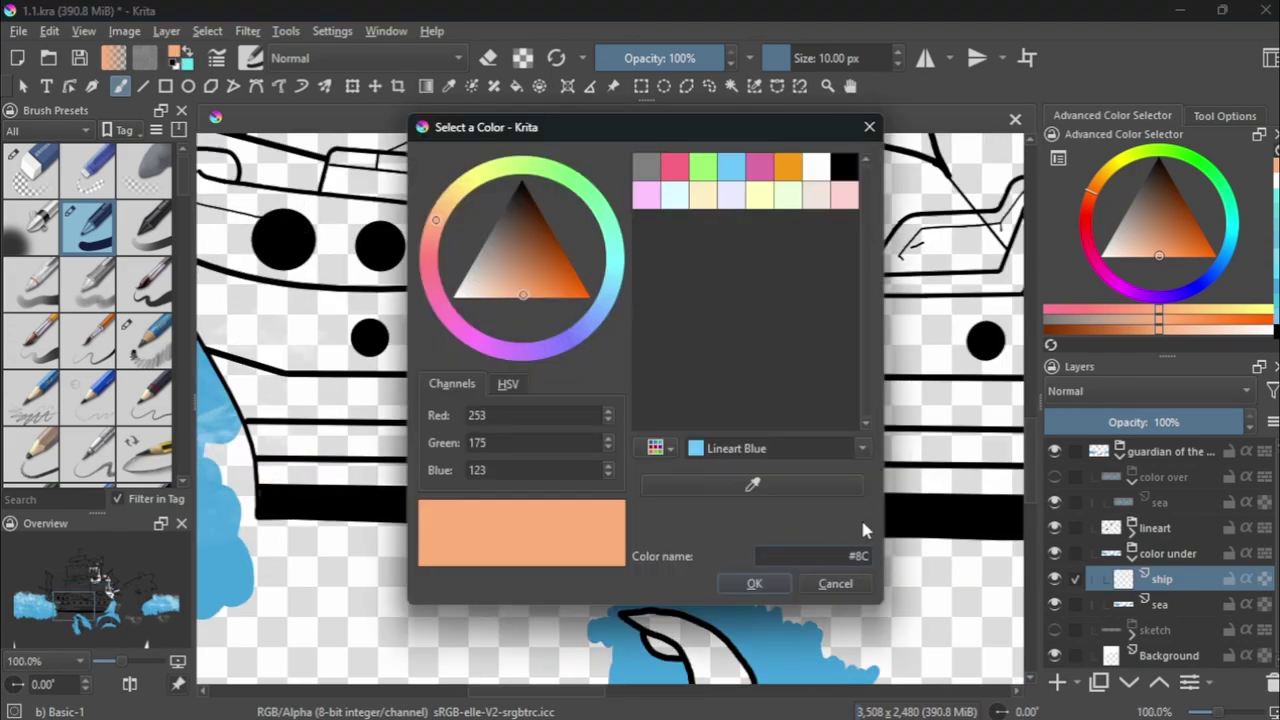
text(000)
key(Return)
Paint brown along the lower hull band, its right end and right edge.
drag(468, 473, 546, 473)
scroll(294, 467, up, 1)
mouse_move(246, 478)
mouse_down()
mouse_move(497, 480)
mouse_move(814, 508)
mouse_up()
scroll(628, 478, down, 1)
scroll(600, 470, up, 1)
scroll(814, 508, down, 4)
scroll(669, 540, up, 3)
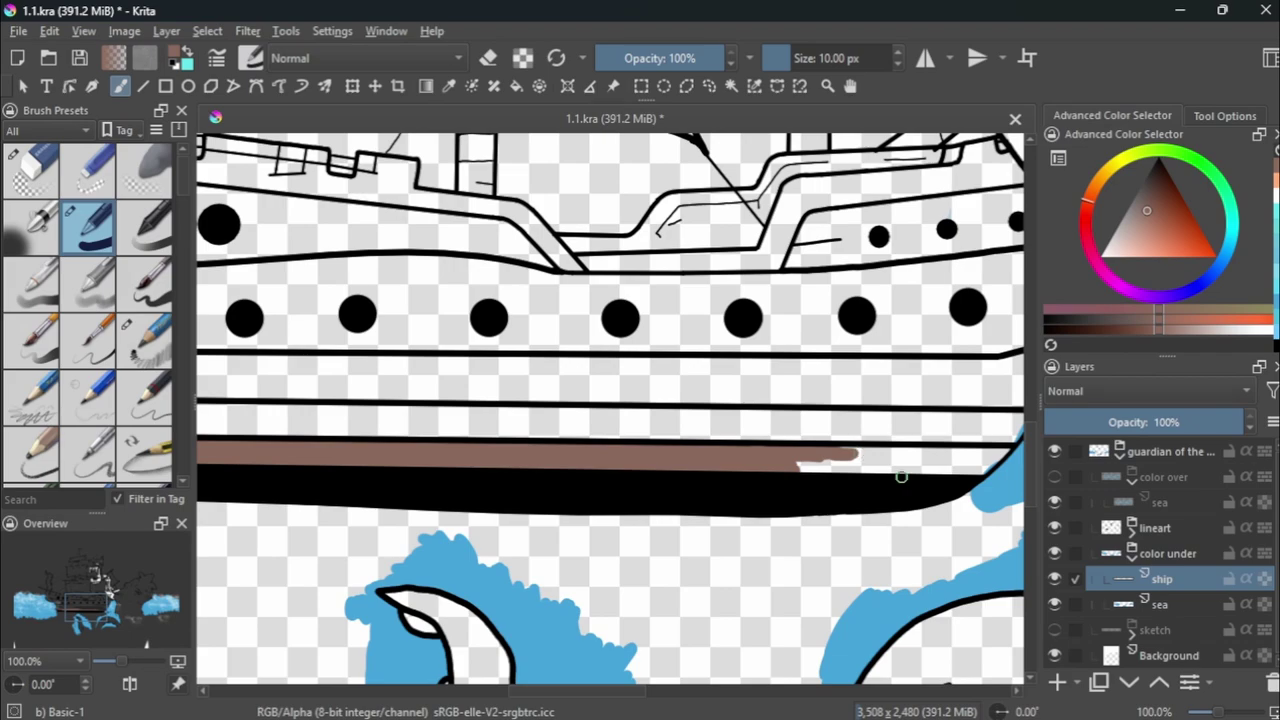
scroll(901, 477, up, 1)
drag(760, 477, 925, 474)
scroll(879, 496, down, 3)
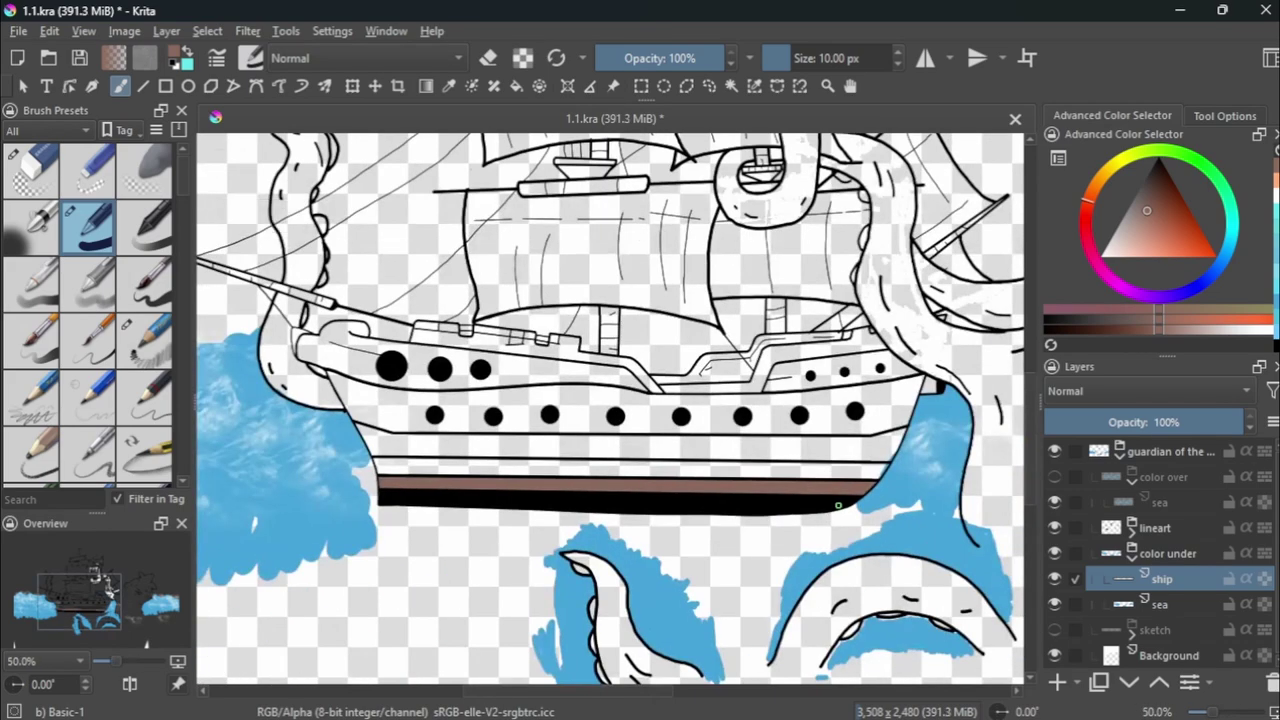
scroll(888, 470, up, 3)
mouse_move(924, 380)
mouse_down()
mouse_move(888, 457)
mouse_move(690, 425)
mouse_move(579, 450)
mouse_up()
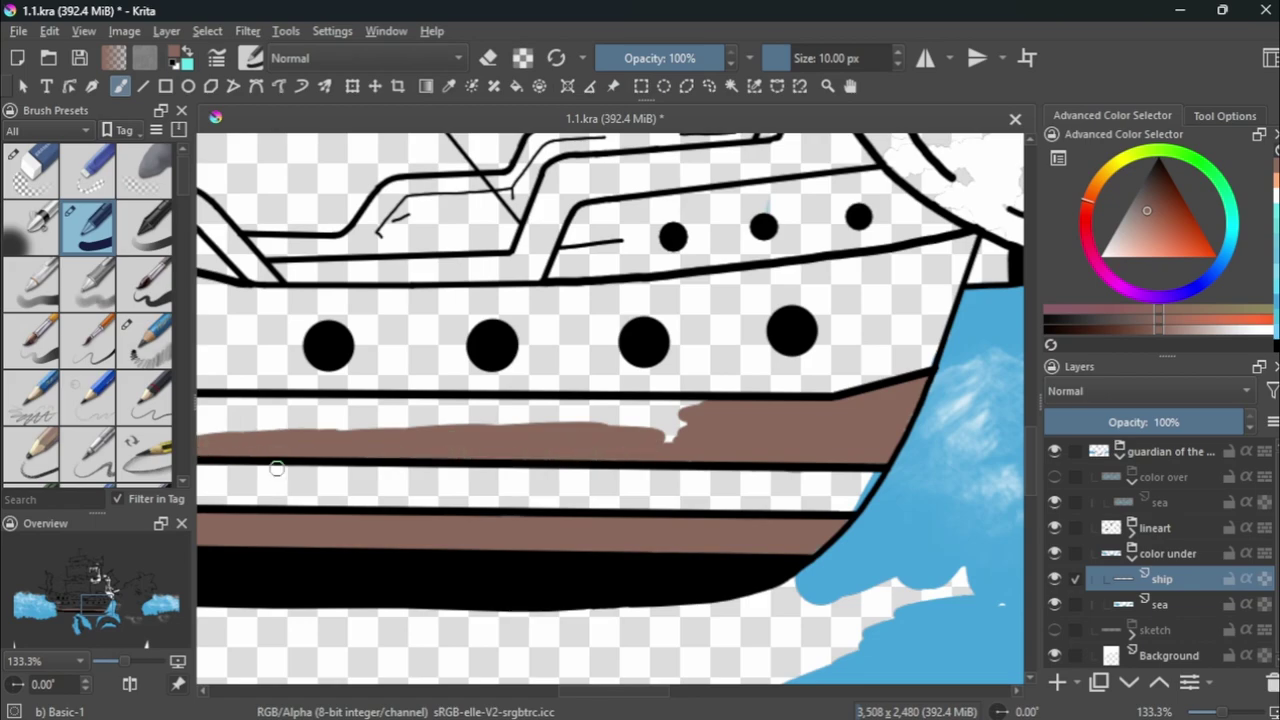
mouse_move(700, 408)
mouse_down()
mouse_move(320, 412)
mouse_move(393, 410)
mouse_up()
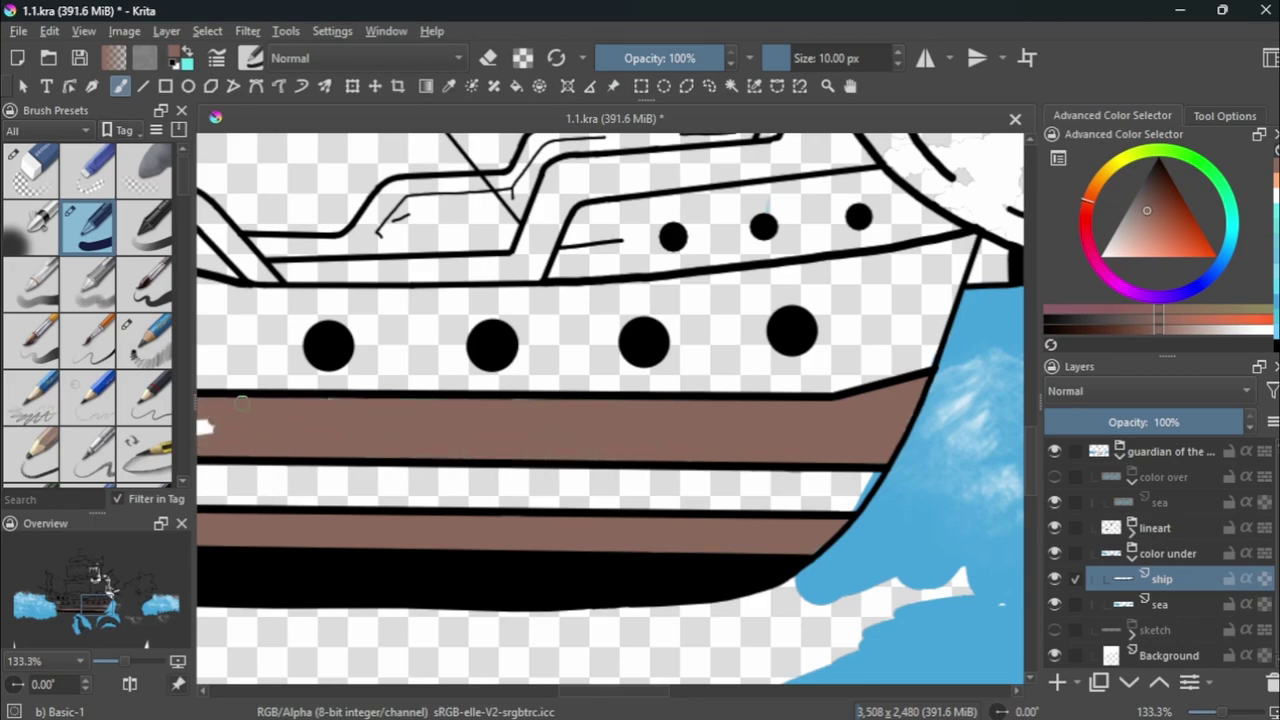
Fill the upper hull band and the bow around its portholes with brown.
scroll(241, 400, down, 3)
scroll(370, 437, up, 3)
drag(258, 393, 279, 366)
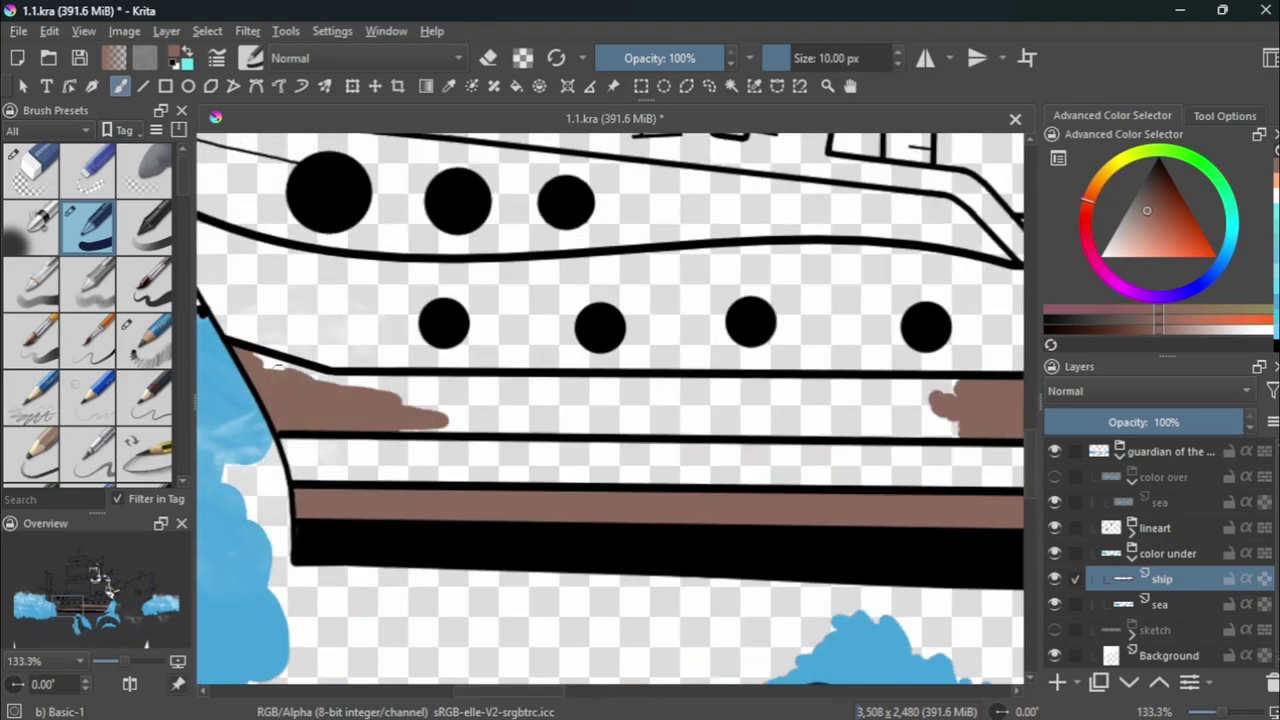
scroll(440, 400, up, 2)
mouse_move(480, 400)
mouse_down()
mouse_move(851, 420)
mouse_move(700, 380)
mouse_move(480, 358)
mouse_move(940, 345)
mouse_move(520, 340)
mouse_up()
scroll(615, 518, down, 3)
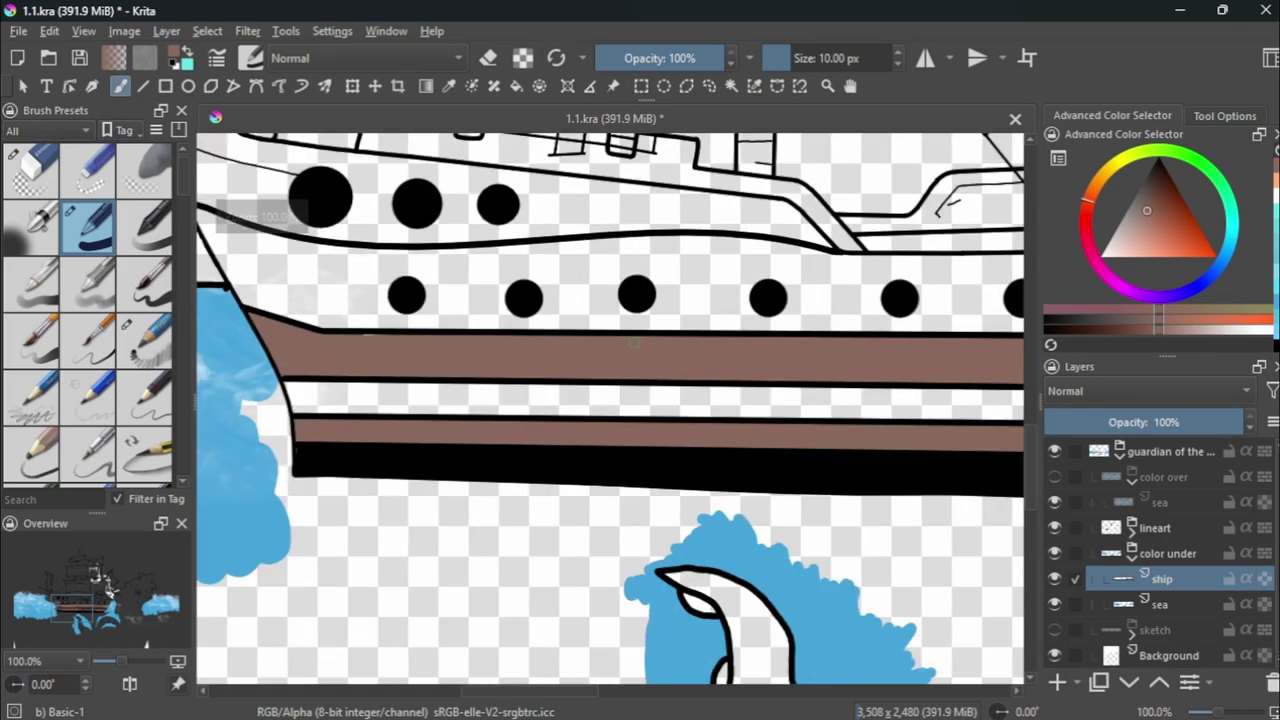
scroll(615, 518, down, 1)
scroll(920, 400, up, 3)
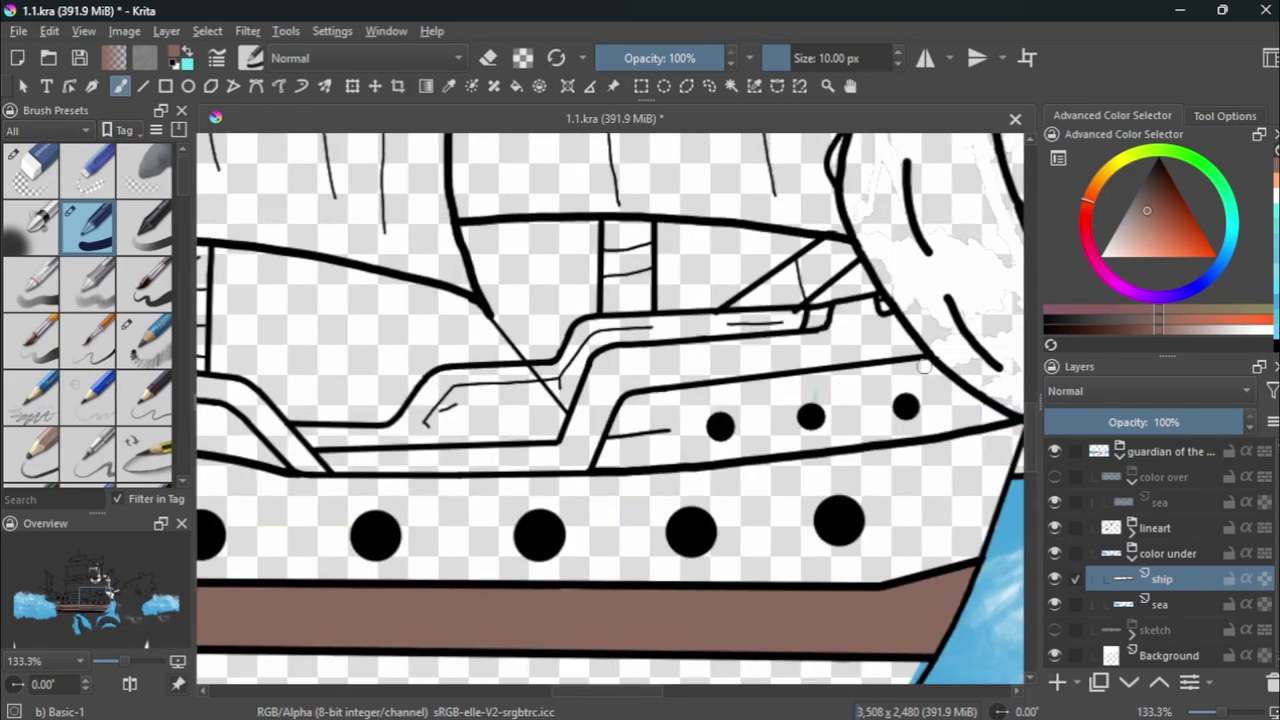
scroll(920, 400, up, 2)
drag(830, 400, 820, 460)
drag(495, 290, 330, 340)
mouse_move(400, 400)
mouse_down()
mouse_move(213, 397)
mouse_move(470, 282)
mouse_move(680, 340)
mouse_move(440, 400)
mouse_move(545, 305)
mouse_move(470, 395)
mouse_move(500, 310)
mouse_move(289, 337)
mouse_move(205, 393)
mouse_move(255, 335)
mouse_up()
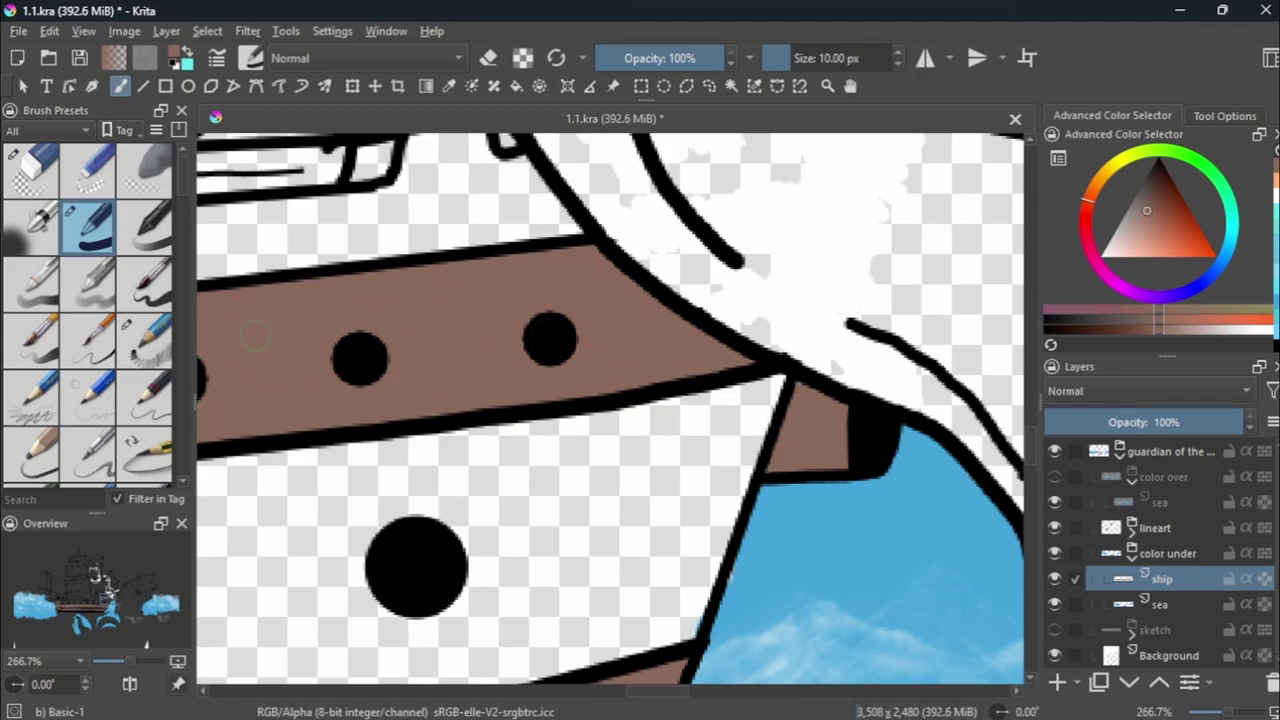
Paint brown along the deck line, through the bow and beside the black porthole.
scroll(804, 492, down, 2)
scroll(804, 492, down, 3)
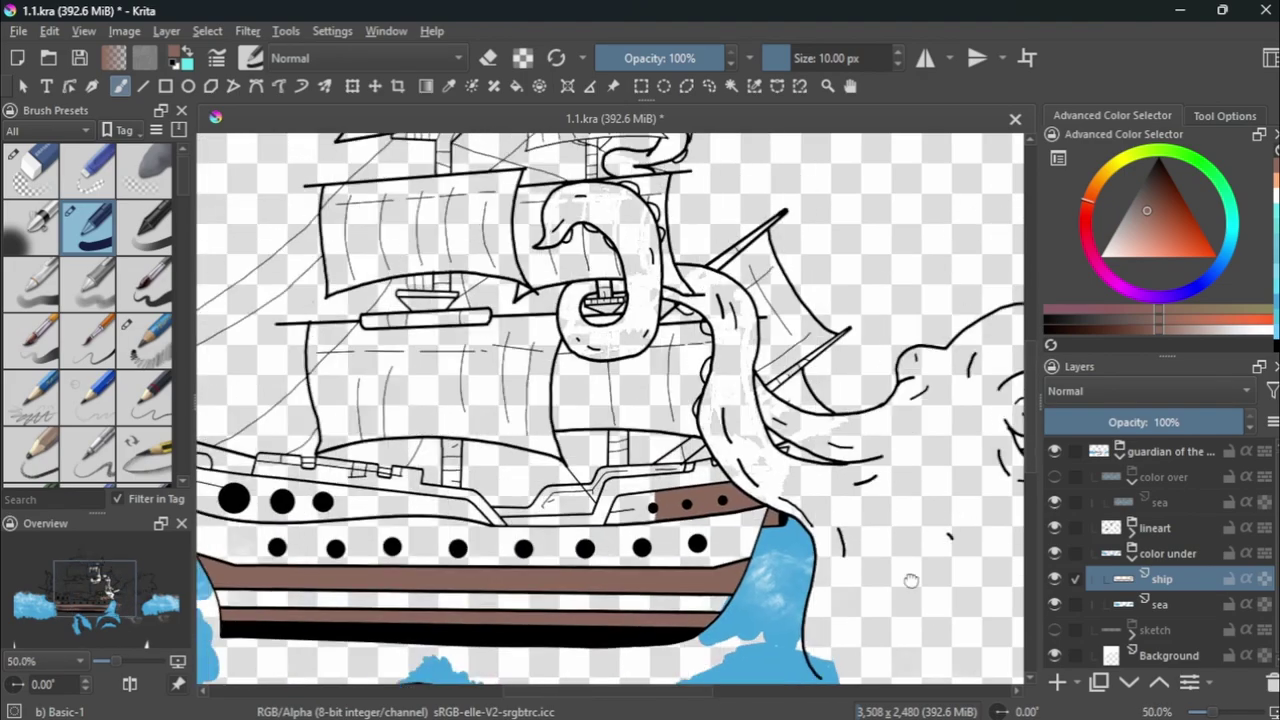
scroll(804, 492, down, 1)
scroll(770, 426, up, 2)
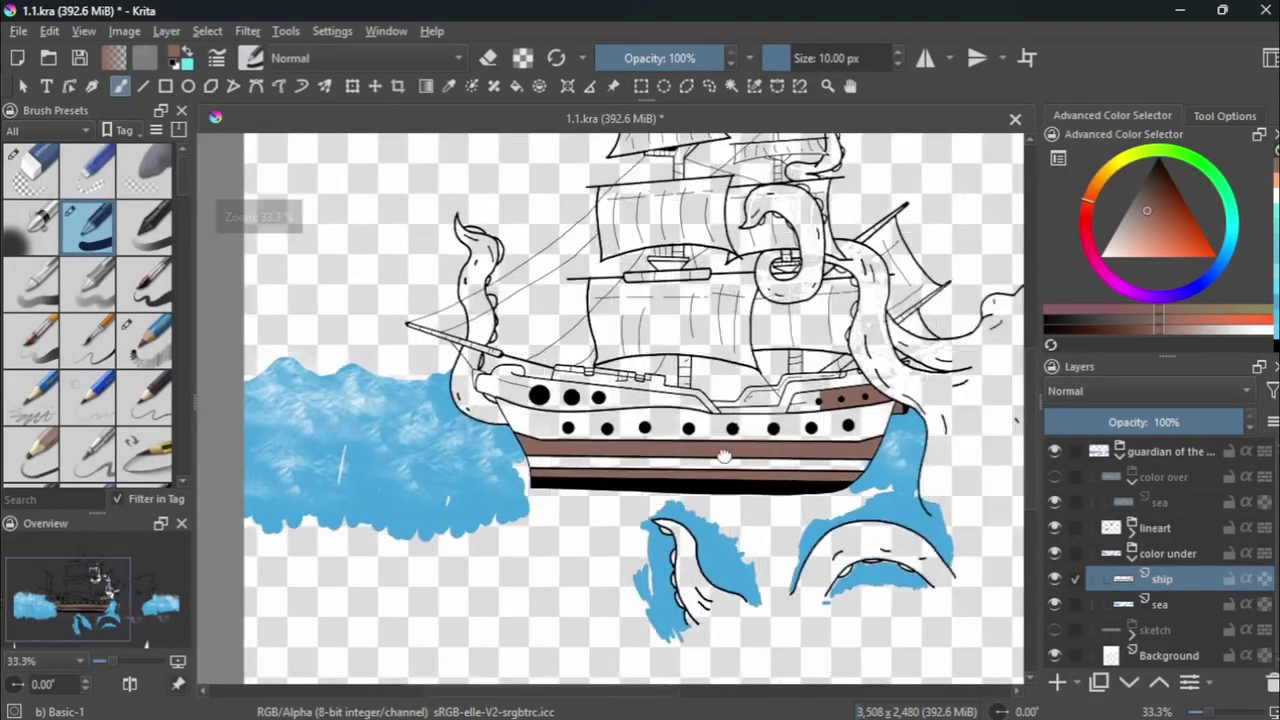
scroll(770, 426, up, 4)
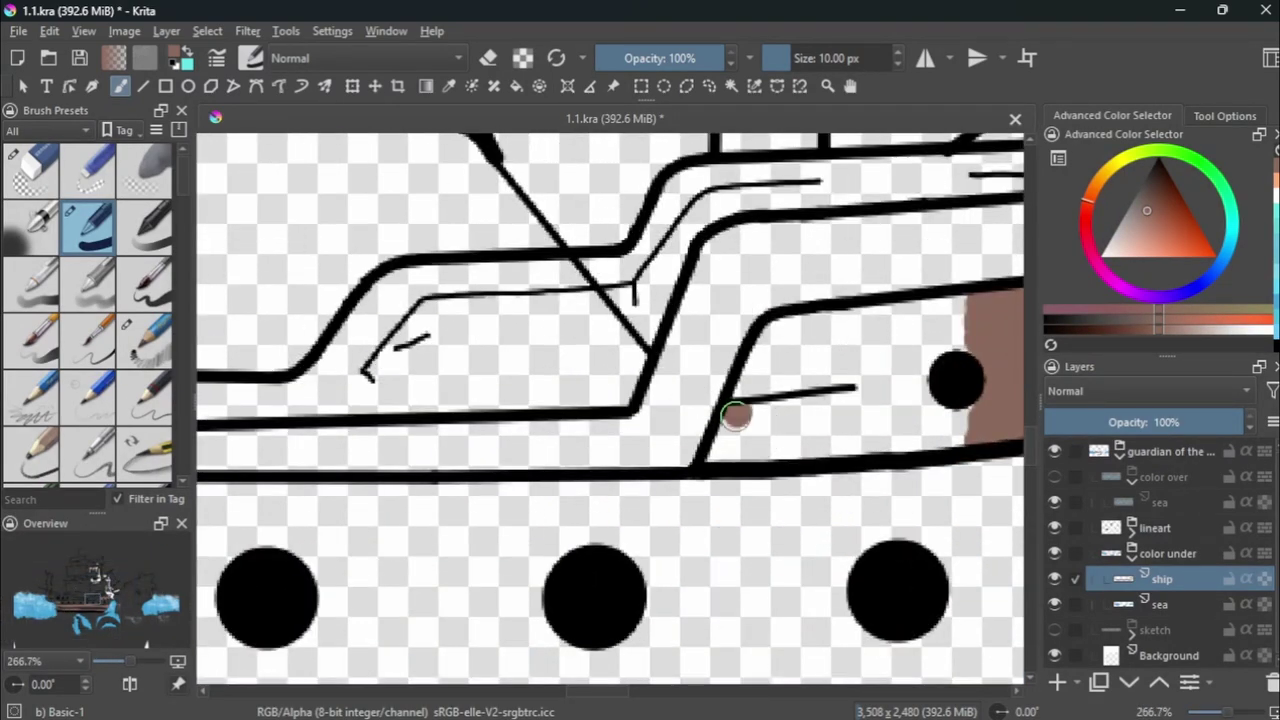
mouse_move(736, 416)
mouse_down()
mouse_move(960, 405)
mouse_move(840, 310)
mouse_move(745, 390)
mouse_move(887, 425)
mouse_up()
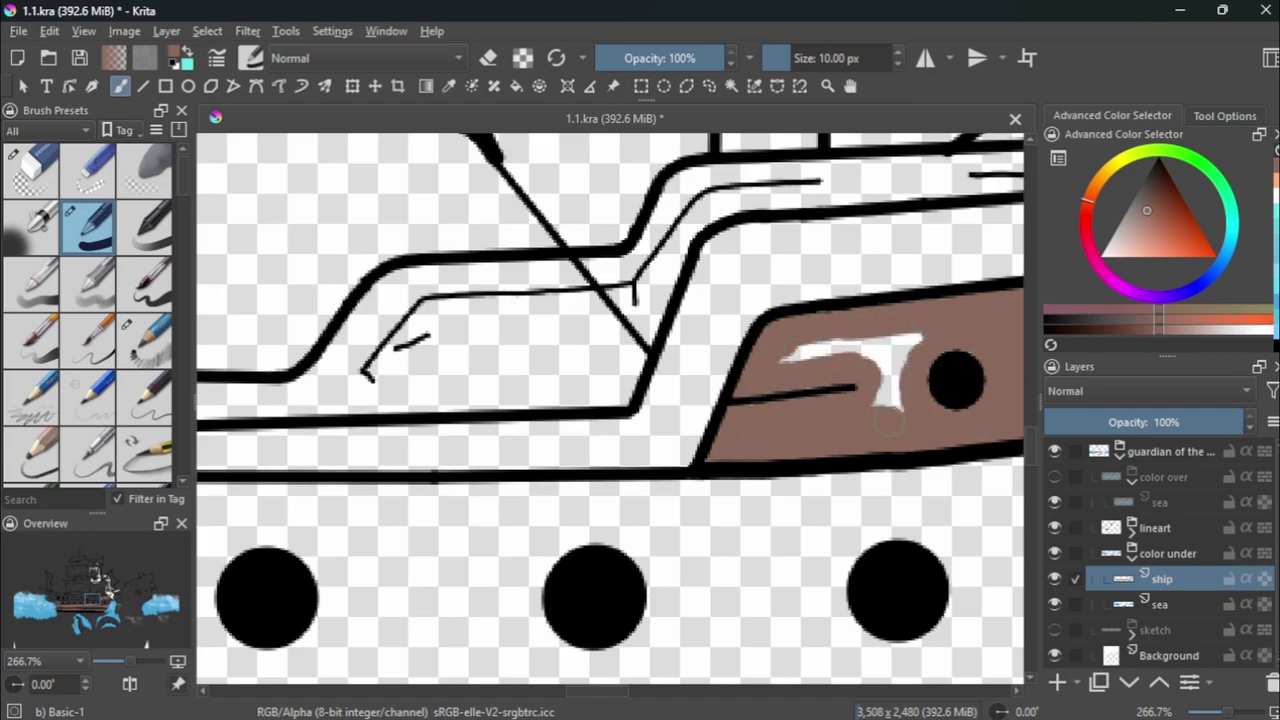
scroll(887, 425, down, 3)
scroll(335, 306, up, 3)
drag(330, 385, 405, 425)
mouse_move(285, 320)
mouse_down()
mouse_move(420, 192)
mouse_move(612, 173)
mouse_up()
mouse_move(578, 247)
mouse_down()
mouse_move(700, 280)
mouse_move(1010, 322)
mouse_up()
scroll(1010, 322, up, 2)
mouse_move(872, 312)
mouse_down()
mouse_move(840, 430)
mouse_move(990, 550)
mouse_move(900, 270)
mouse_move(655, 215)
mouse_move(240, 270)
mouse_move(471, 400)
mouse_move(686, 452)
mouse_move(592, 408)
mouse_move(456, 192)
mouse_up()
drag(815, 395, 470, 270)
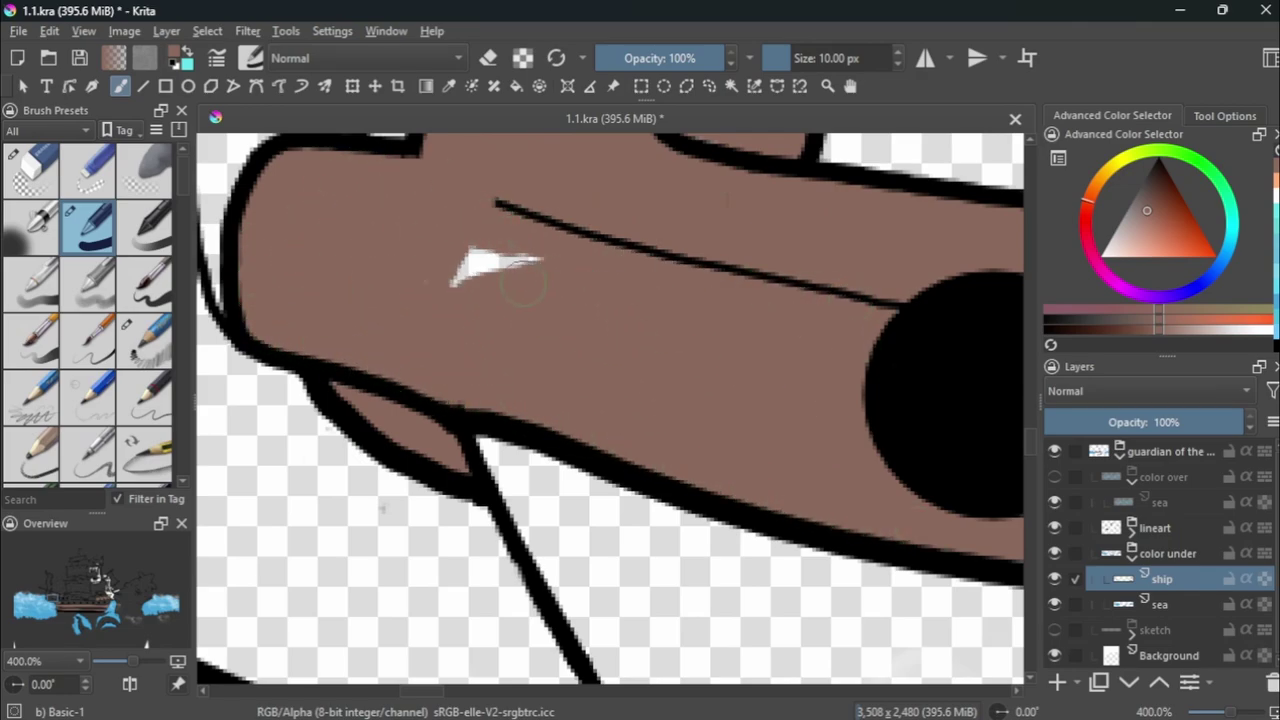
Finish brown around the left portholes, between portholes and along the hull's upper edge.
scroll(325, 332, down, 2)
scroll(325, 332, down, 2)
scroll(566, 366, up, 3)
drag(300, 470, 285, 290)
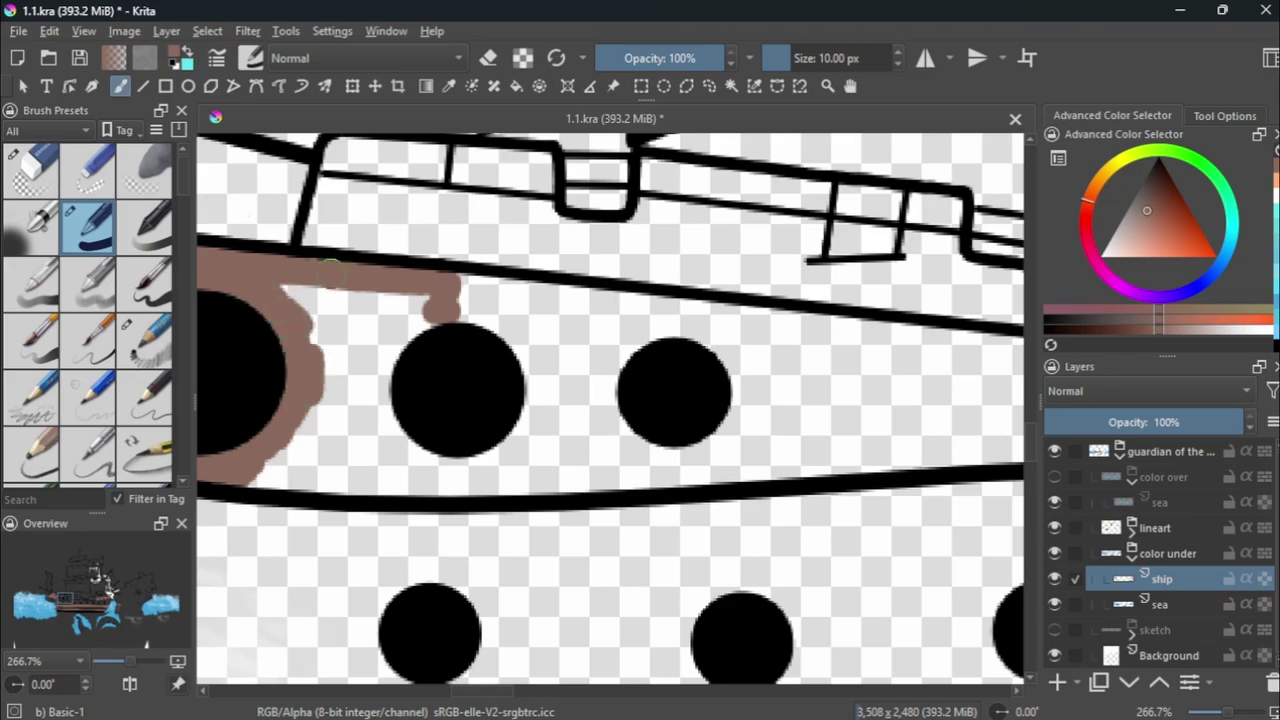
mouse_move(440, 300)
mouse_down()
mouse_move(450, 480)
mouse_move(283, 458)
mouse_move(360, 320)
mouse_move(290, 295)
mouse_up()
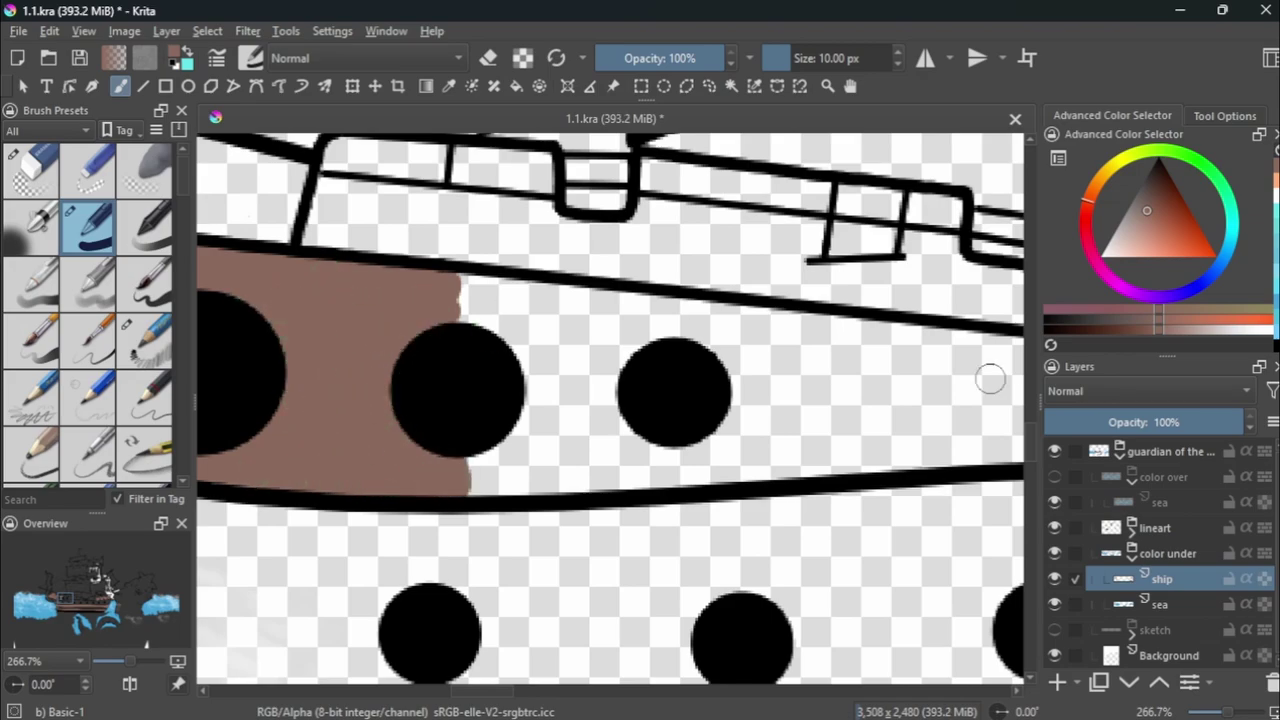
mouse_move(947, 456)
mouse_down()
mouse_move(534, 478)
mouse_move(532, 362)
mouse_up()
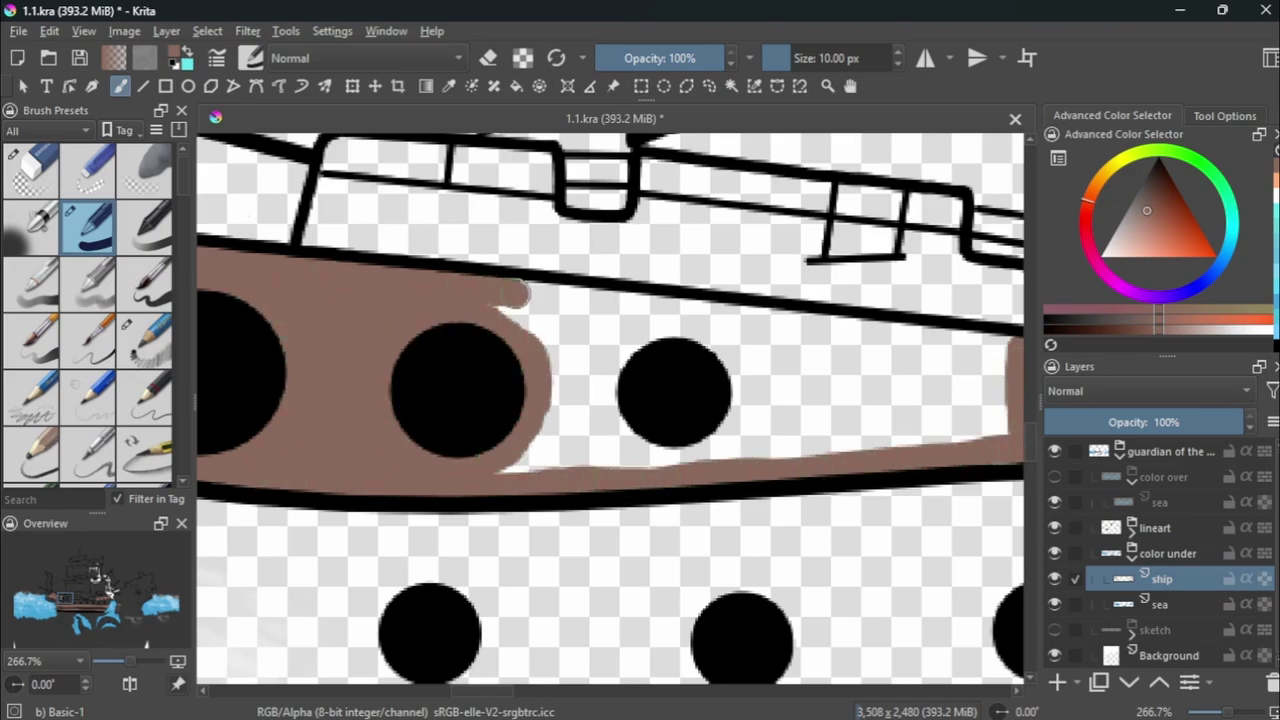
drag(515, 293, 1012, 335)
mouse_move(740, 338)
mouse_down()
mouse_move(728, 349)
mouse_move(600, 335)
mouse_move(553, 347)
mouse_move(560, 450)
mouse_up()
drag(740, 440, 1000, 420)
drag(980, 360, 750, 340)
key(minus)
key(minus)
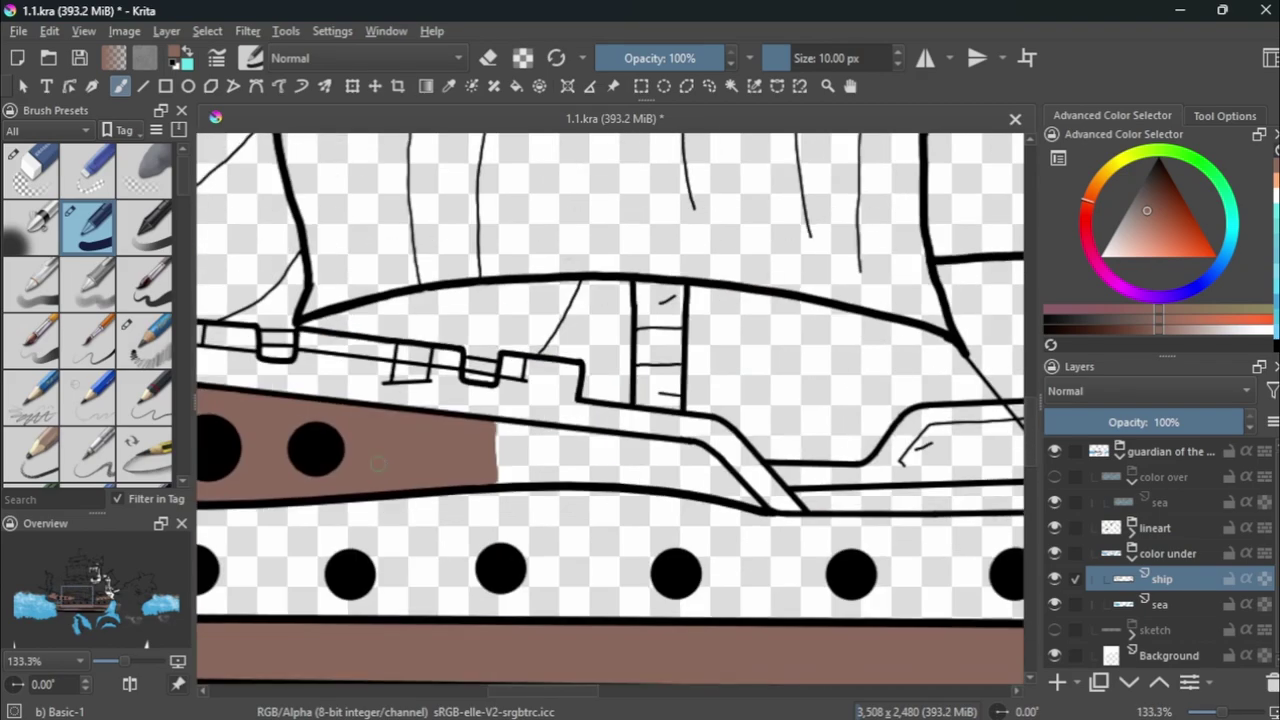
key(plus)
key(plus)
mouse_move(395, 425)
mouse_down()
mouse_move(586, 420)
mouse_move(830, 440)
mouse_move(510, 492)
mouse_move(420, 460)
mouse_move(480, 425)
mouse_up()
key(minus)
key(minus)
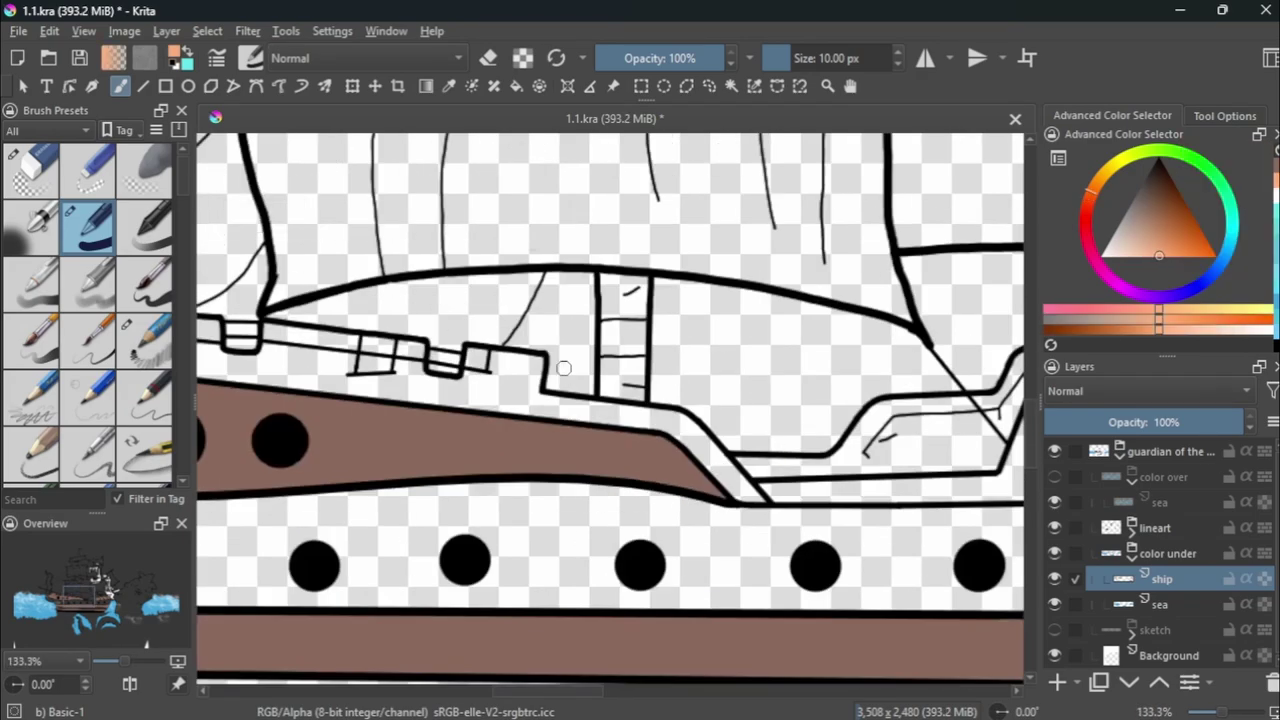
key(plus)
Pick light yellow and paint the narrow compartments and the bowsprit.
click(1185, 230)
click(1115, 188)
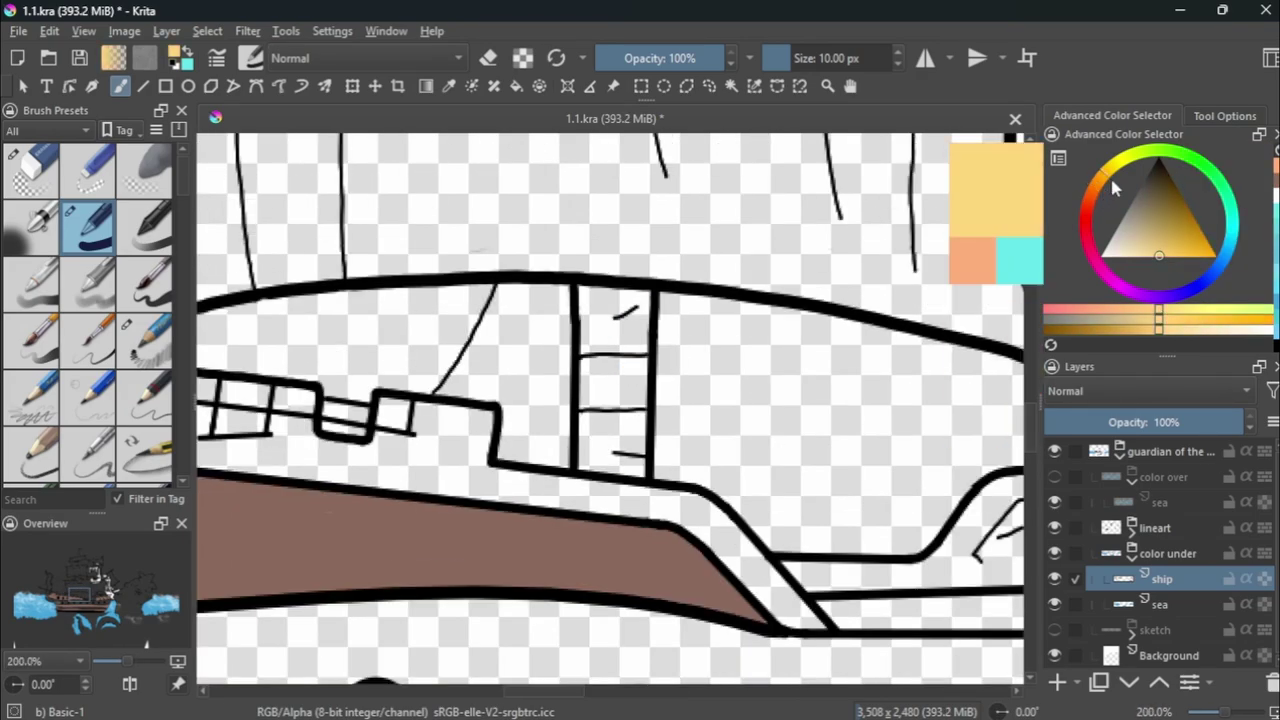
drag(636, 318, 597, 455)
key(minus)
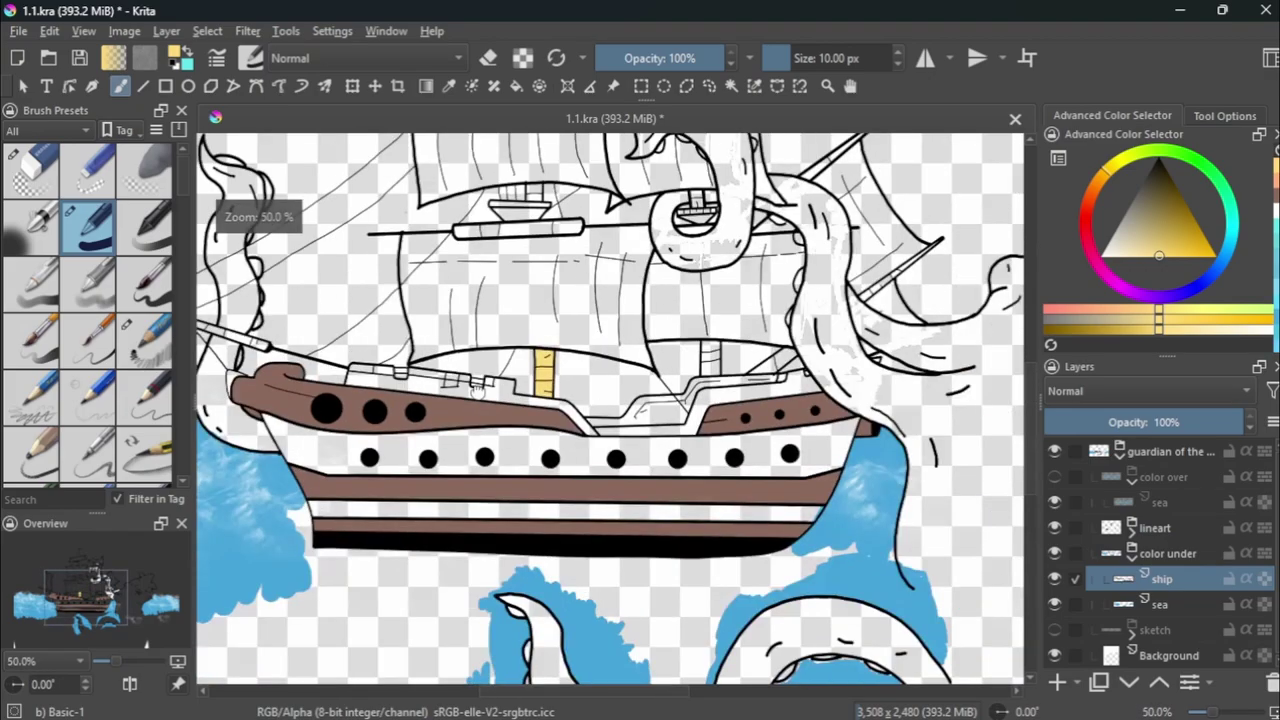
key(plus)
drag(845, 325, 903, 406)
key(minus)
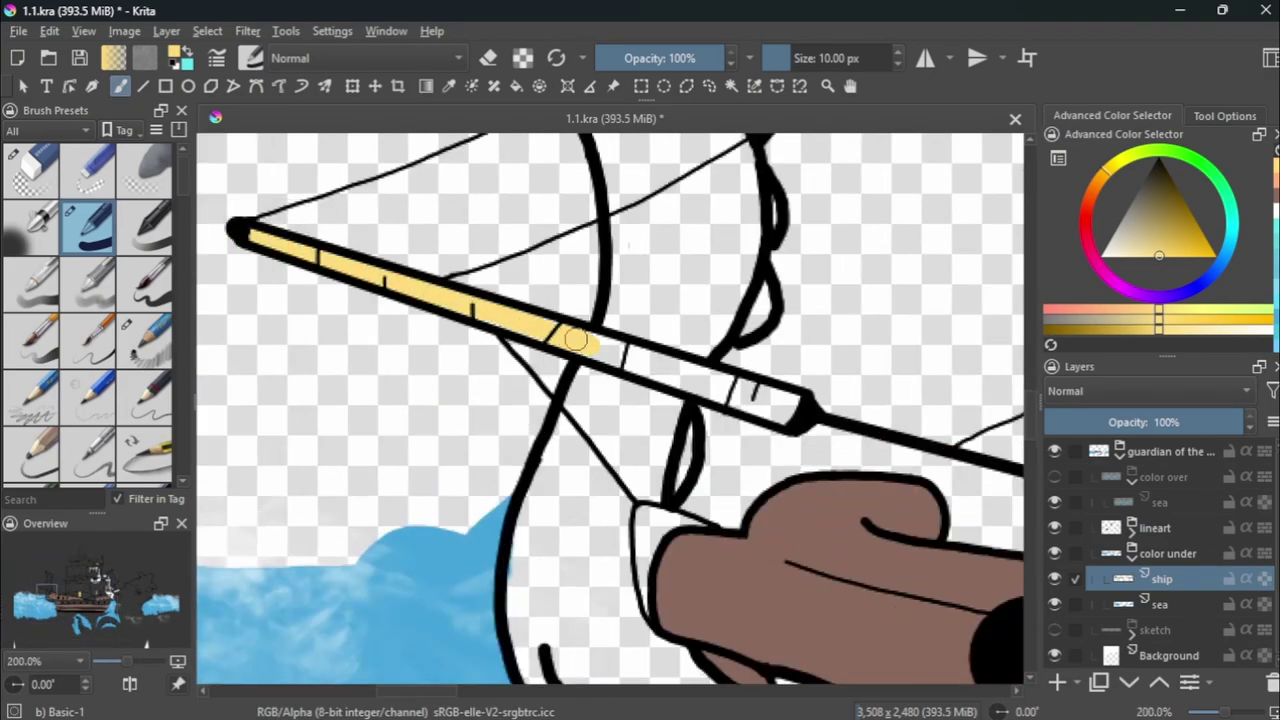
drag(576, 340, 790, 410)
key(minus)
key(plus)
drag(648, 416, 688, 424)
Dab yellow into the deck compartment and undo a stray stroke below the sail.
key(bracketleft)
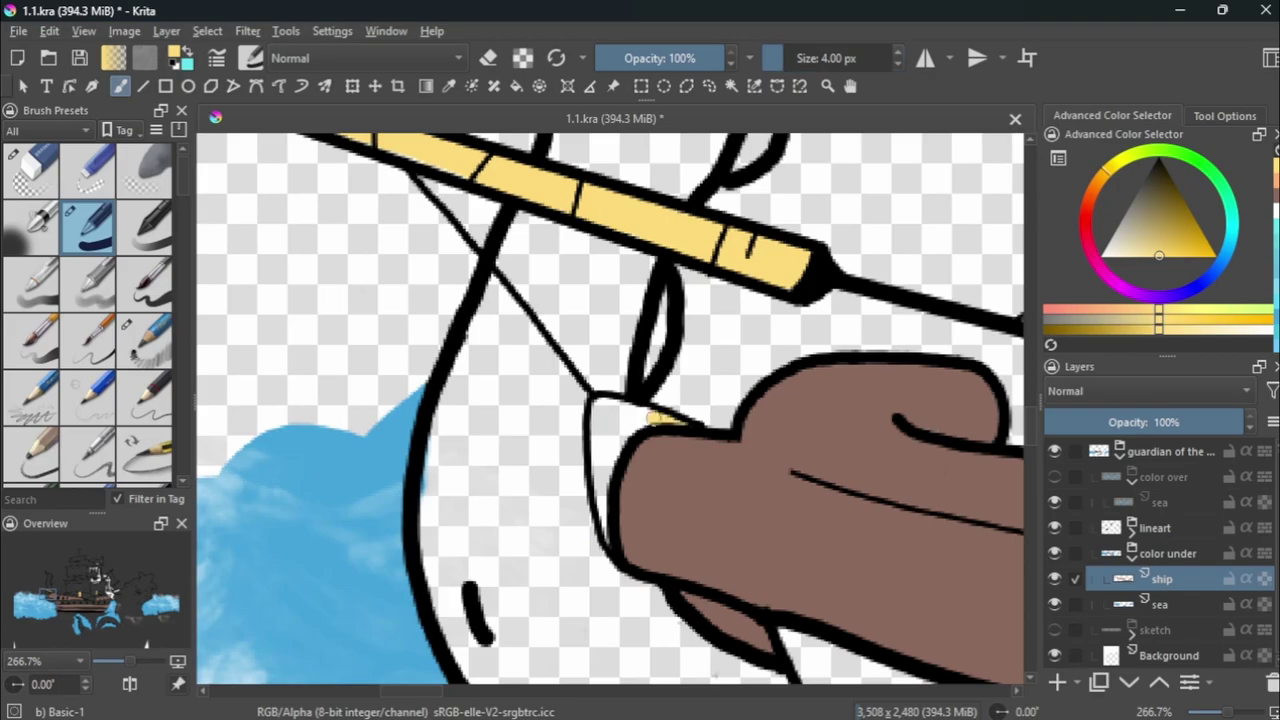
key(minus)
key(minus)
key(minus)
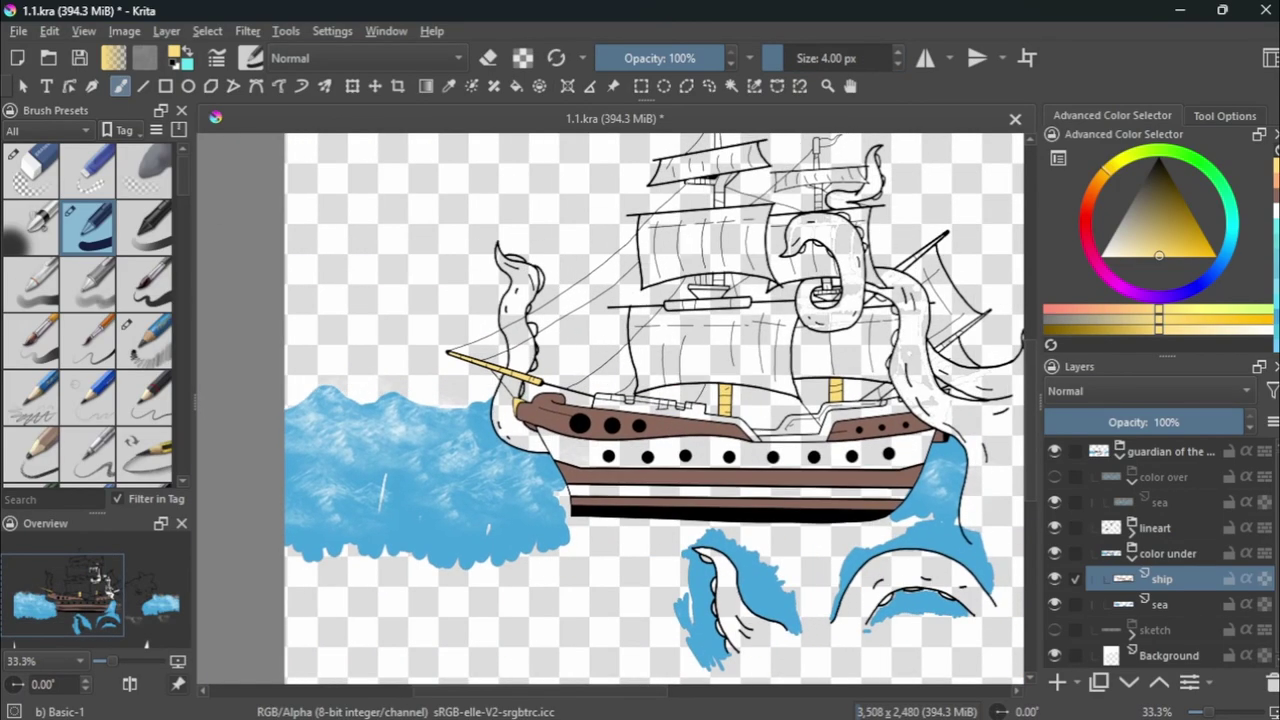
key(plus)
key(plus)
key(plus)
drag(540, 433, 549, 432)
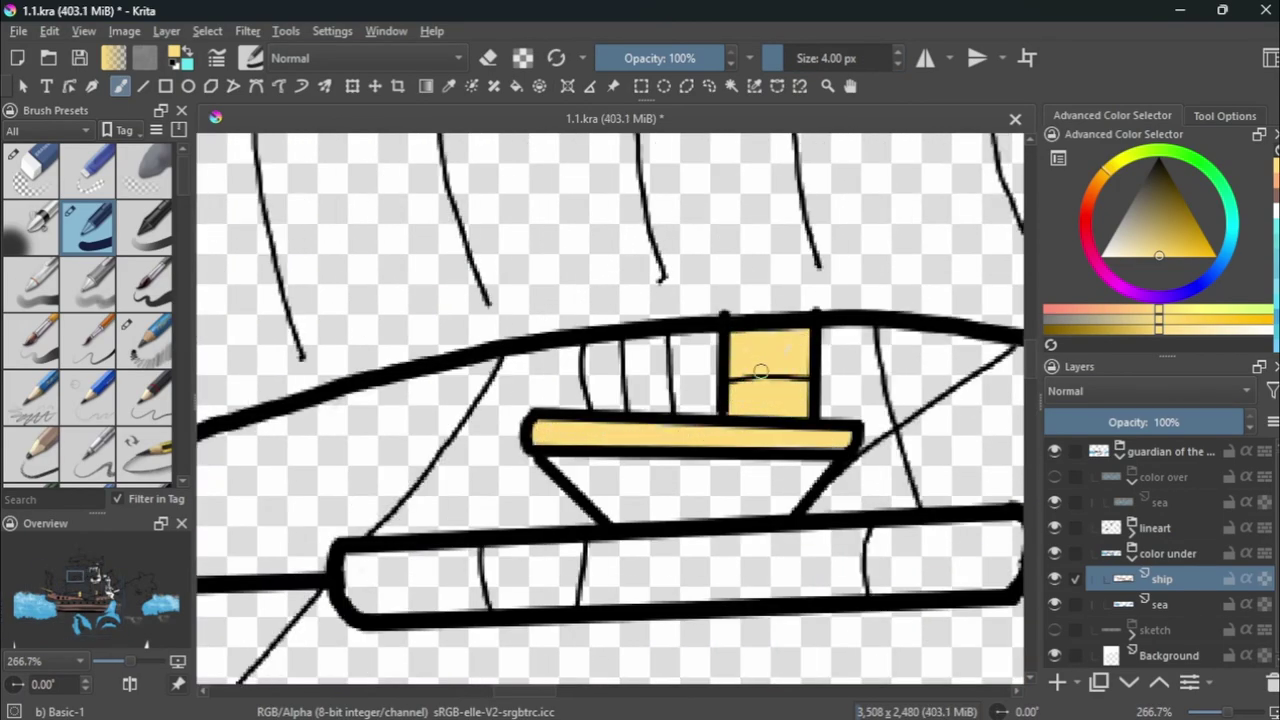
key(plus)
key(minus)
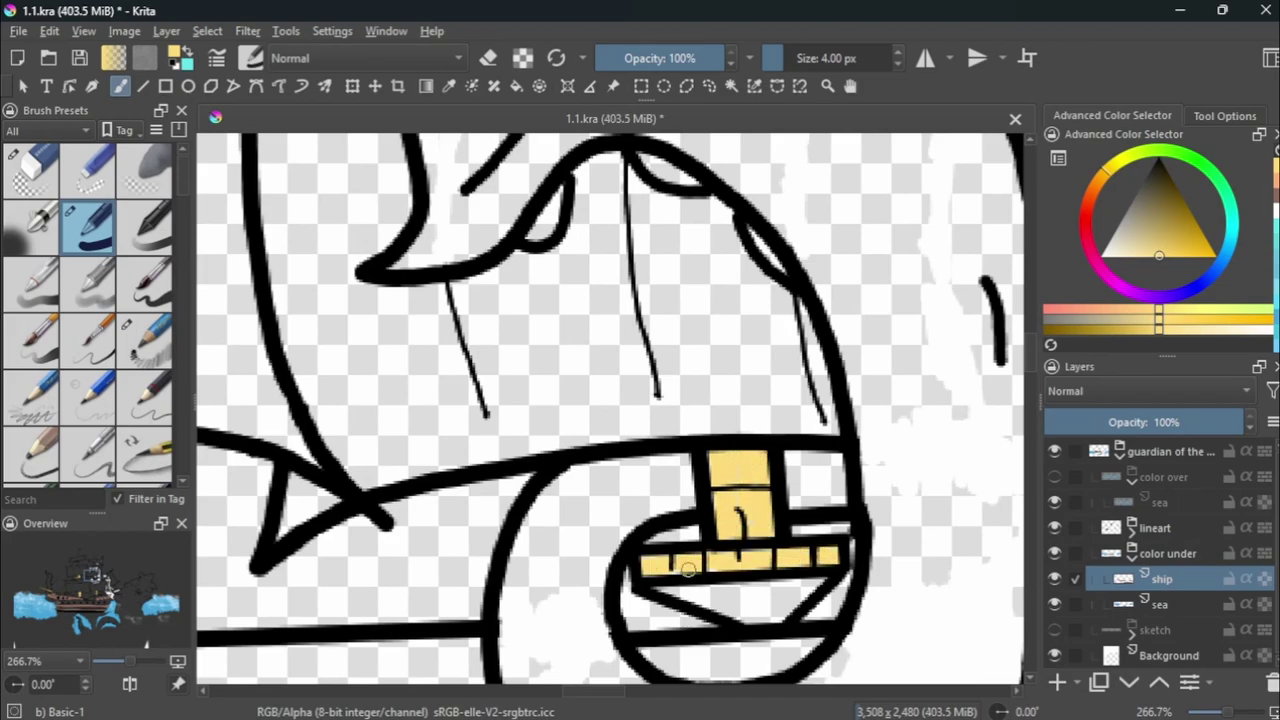
key(minus)
key(minus)
key(minus)
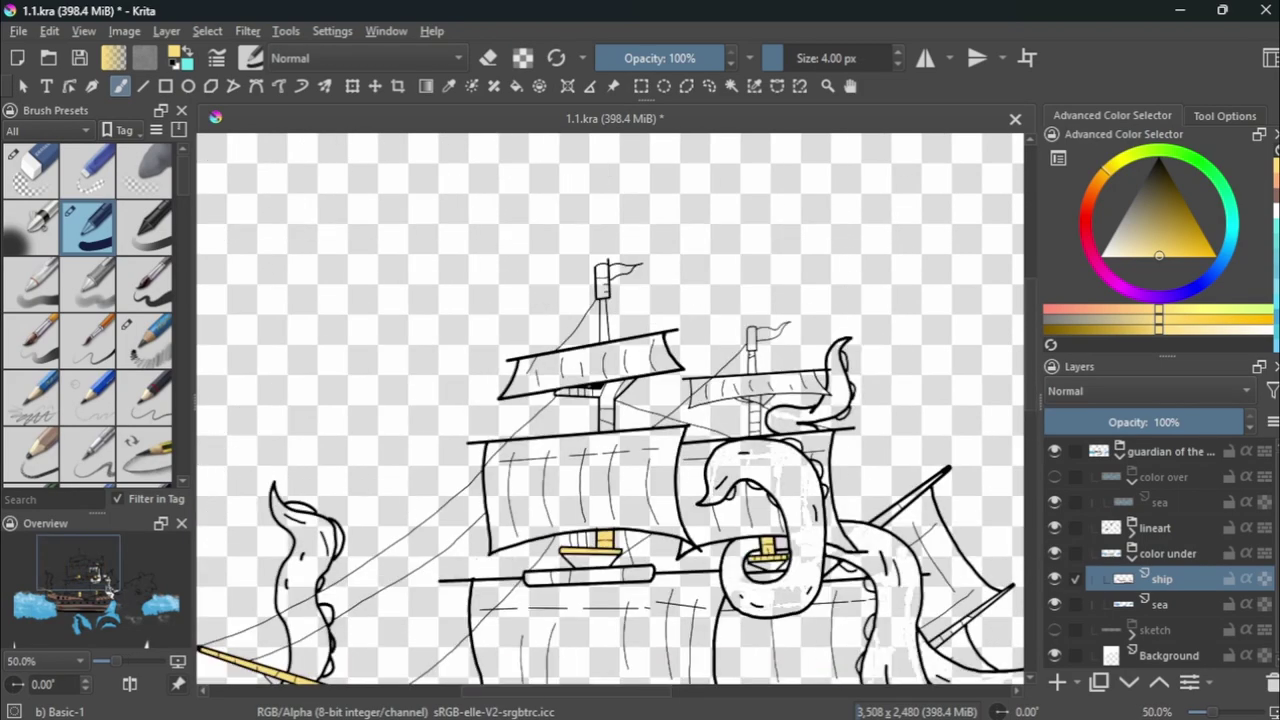
key(plus)
key(plus)
key(plus)
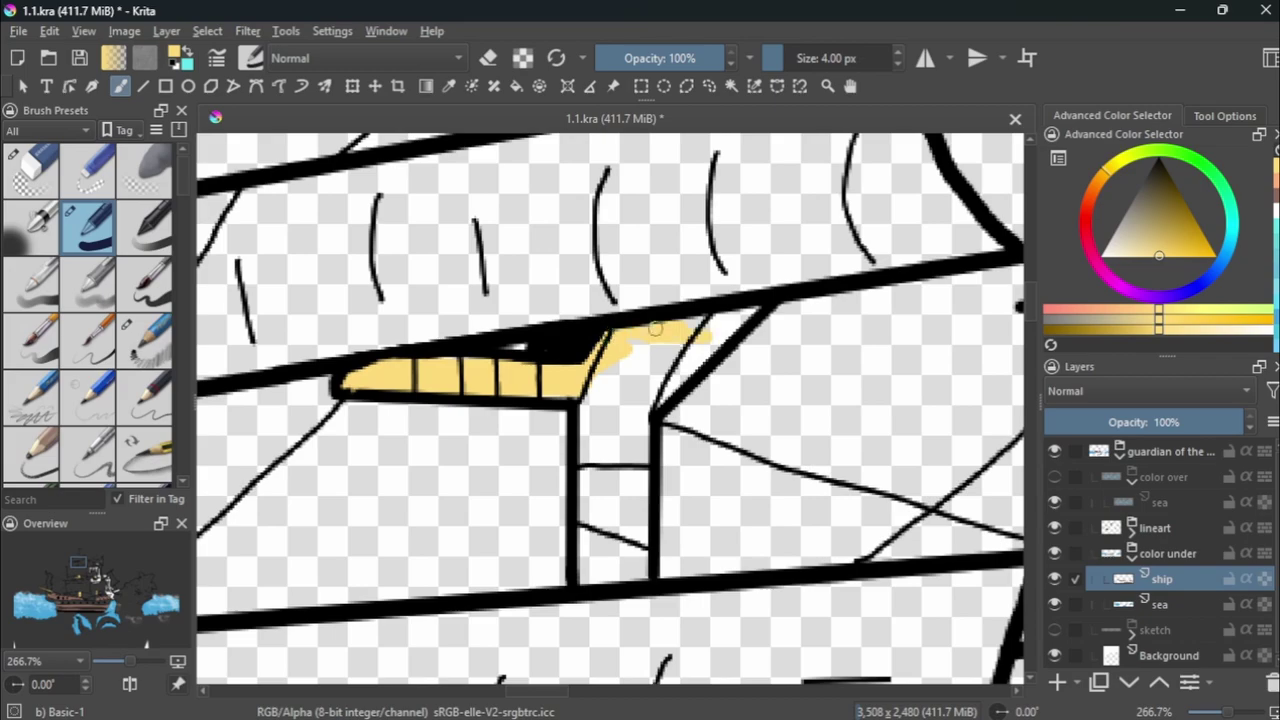
drag(567, 383, 611, 461)
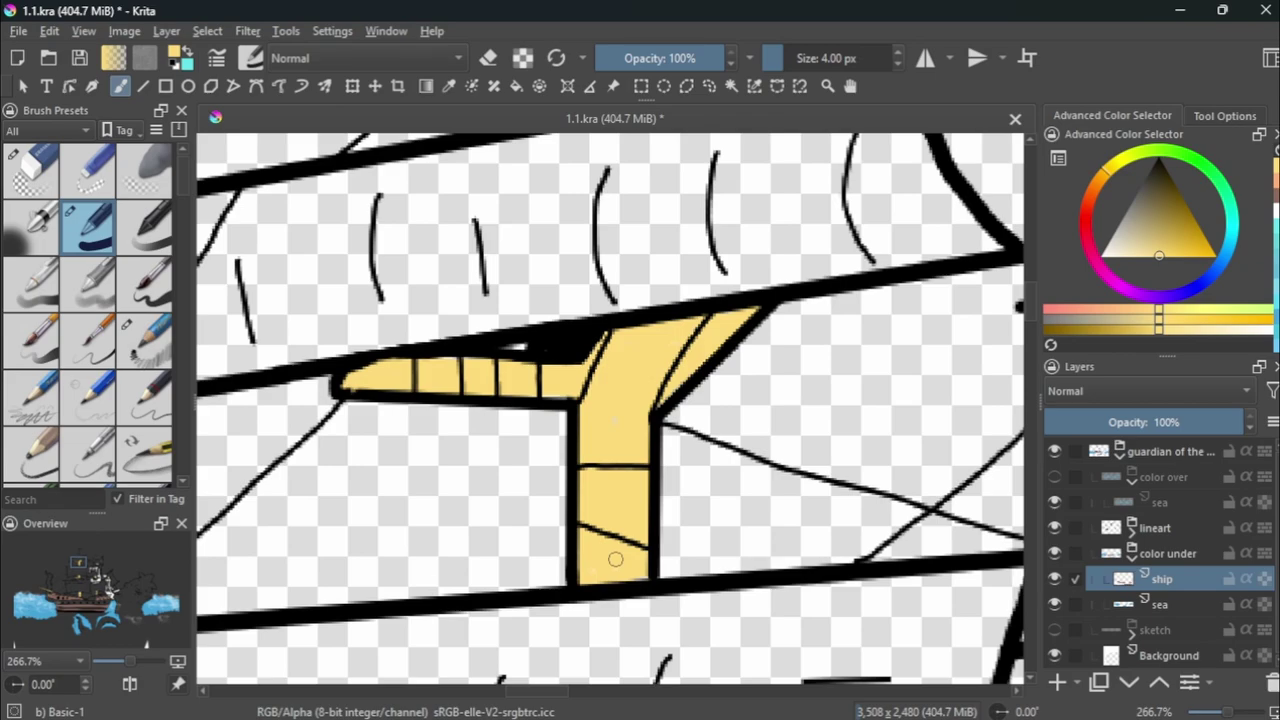
scroll(615, 559, up, 5)
key(ctrl+z)
Paint the upper mast and top of the ladder yellow, hiding the 'color over' layer.
drag(640, 175, 655, 359)
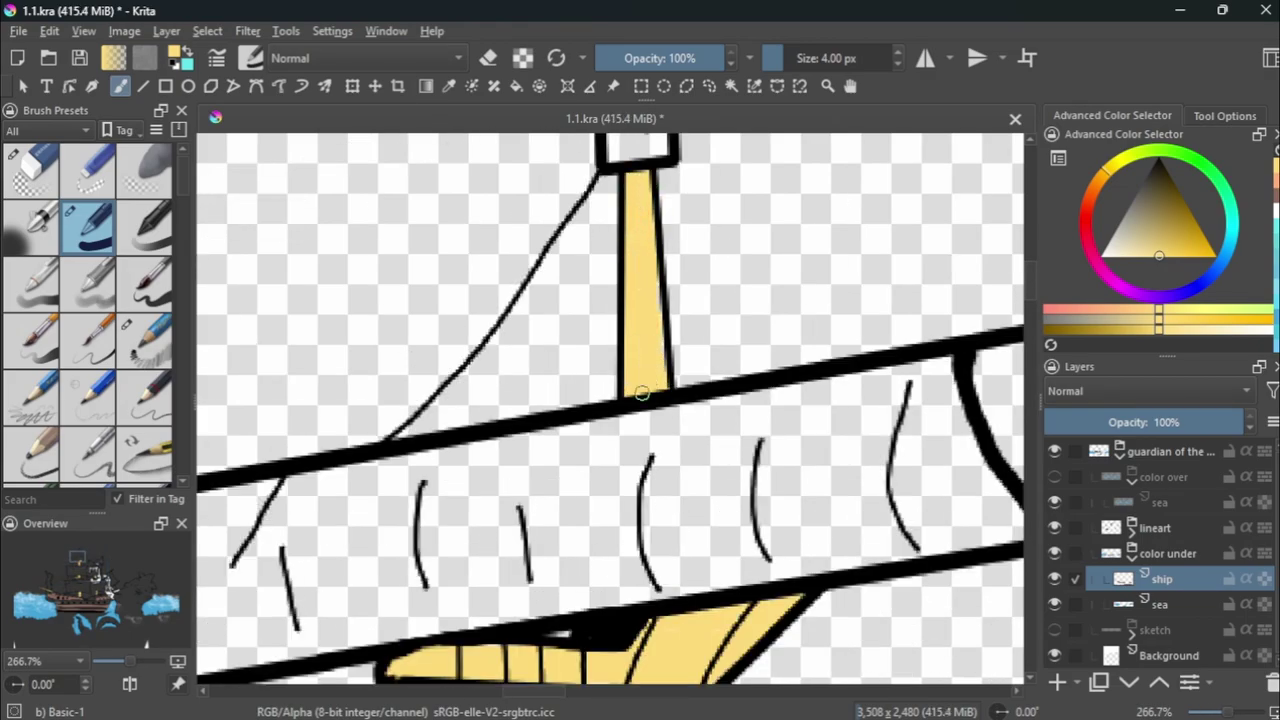
scroll(642, 394, down, 3)
scroll(336, 247, down, 2)
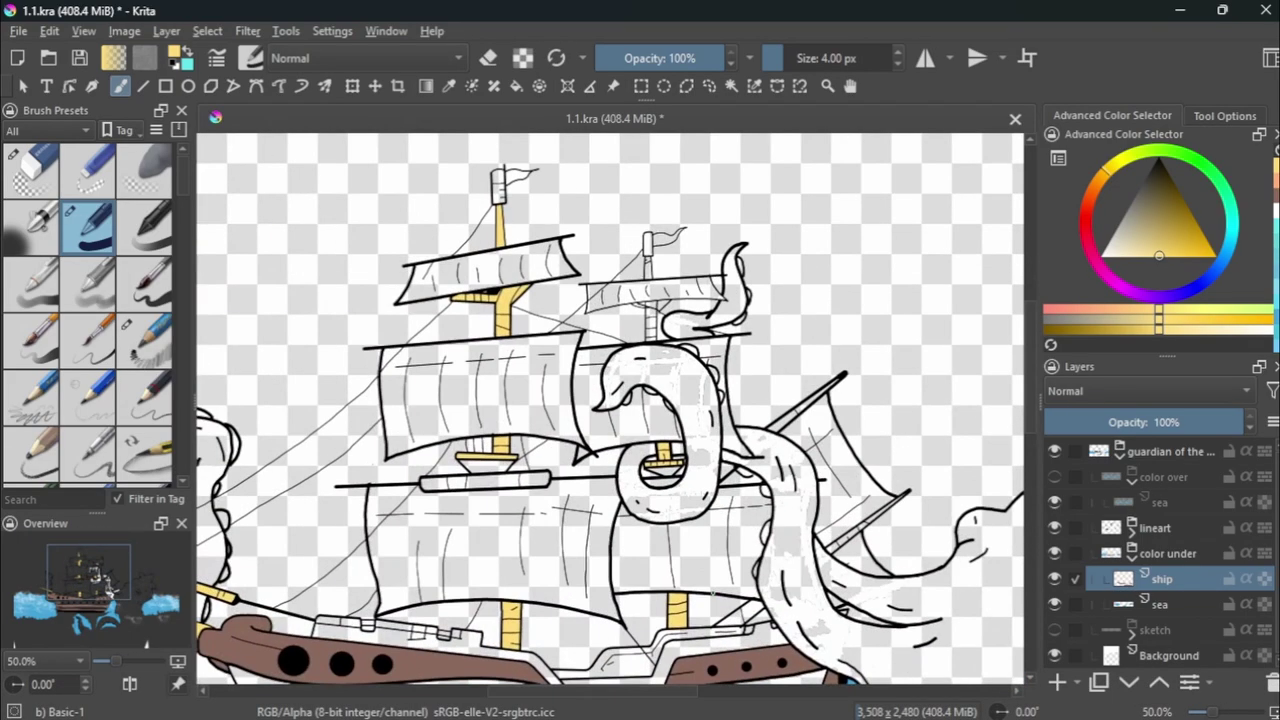
scroll(610, 410, down, 2)
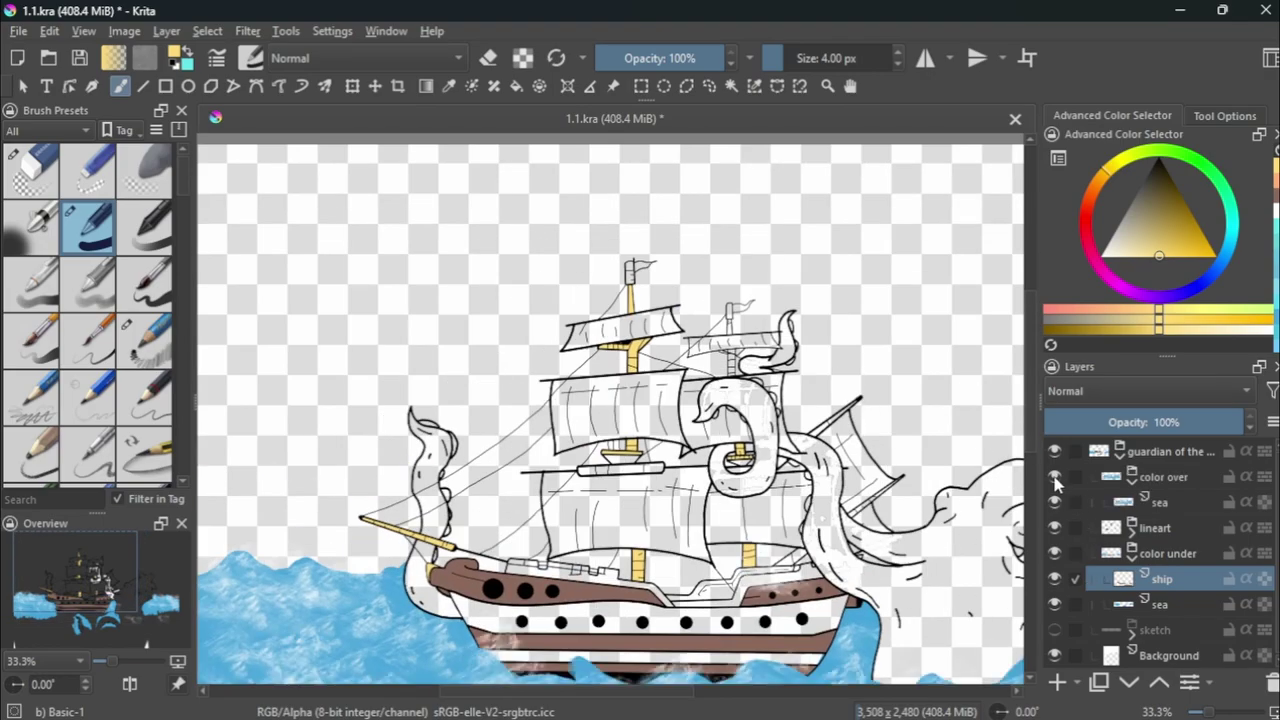
click(1055, 477)
scroll(736, 326, up, 8)
scroll(716, 364, down, 2)
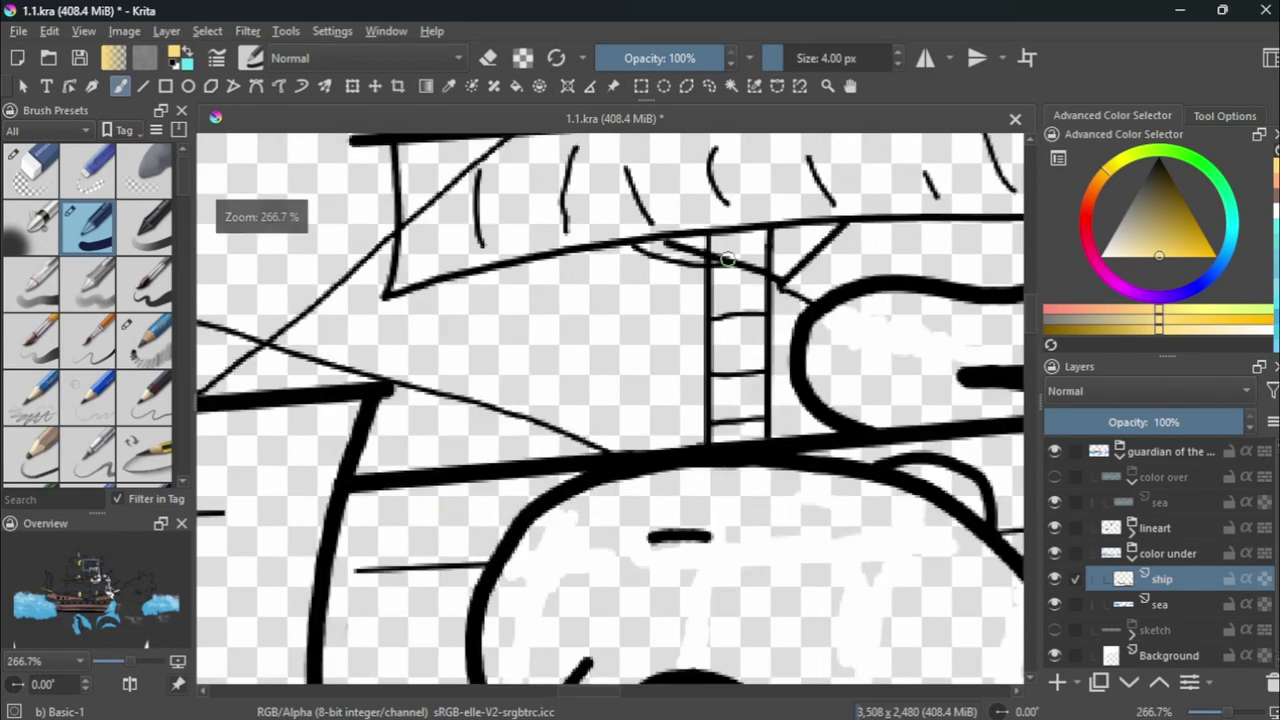
drag(738, 245, 733, 291)
scroll(743, 346, down, 3)
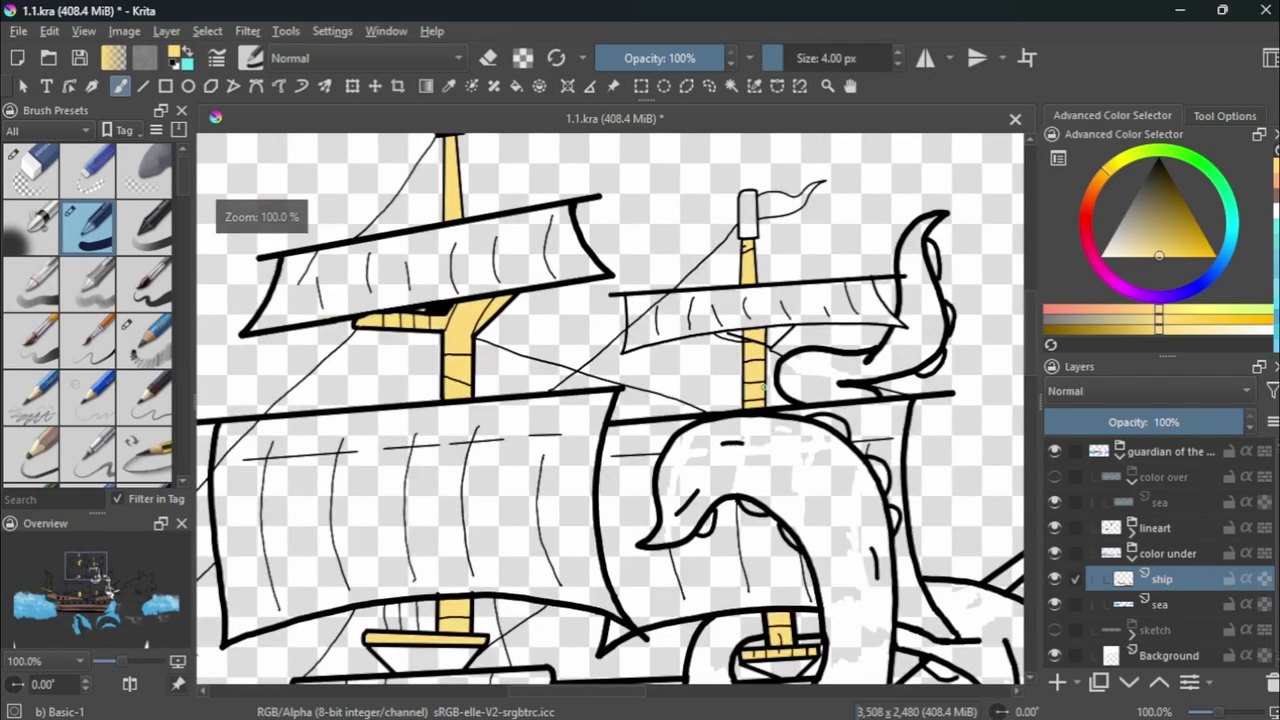
scroll(700, 340, down, 3)
scroll(620, 337, up, 5)
scroll(620, 337, down, 1)
scroll(620, 337, up, 2)
Colour the yard yellow from its left end to its right end.
drag(530, 380, 622, 394)
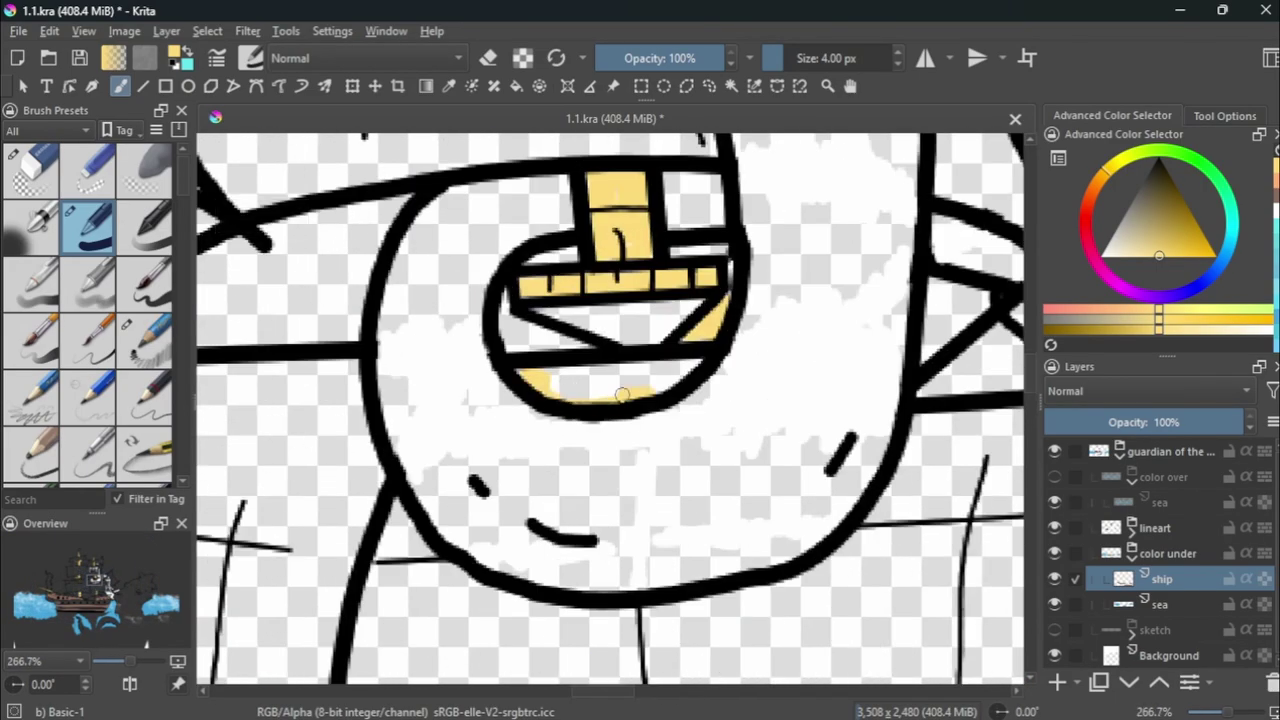
scroll(724, 316, down, 3)
scroll(724, 316, down, 1)
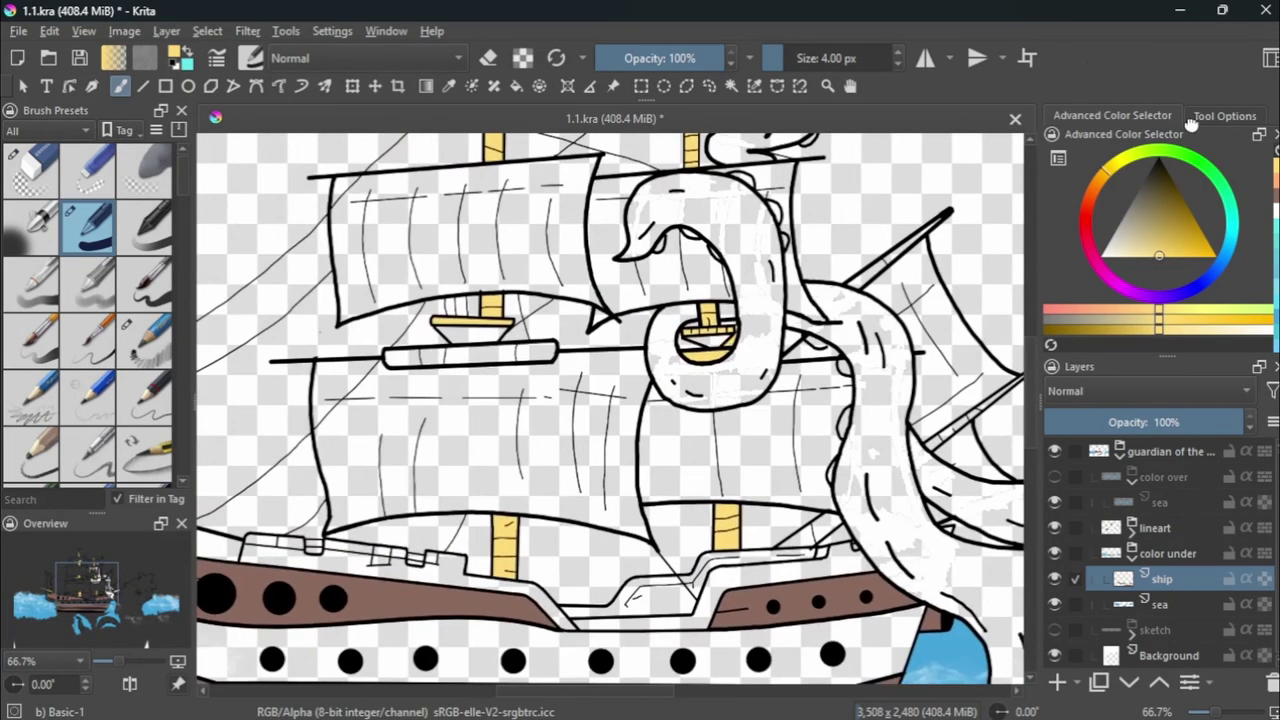
scroll(411, 381, up, 4)
drag(398, 365, 413, 337)
drag(487, 316, 631, 340)
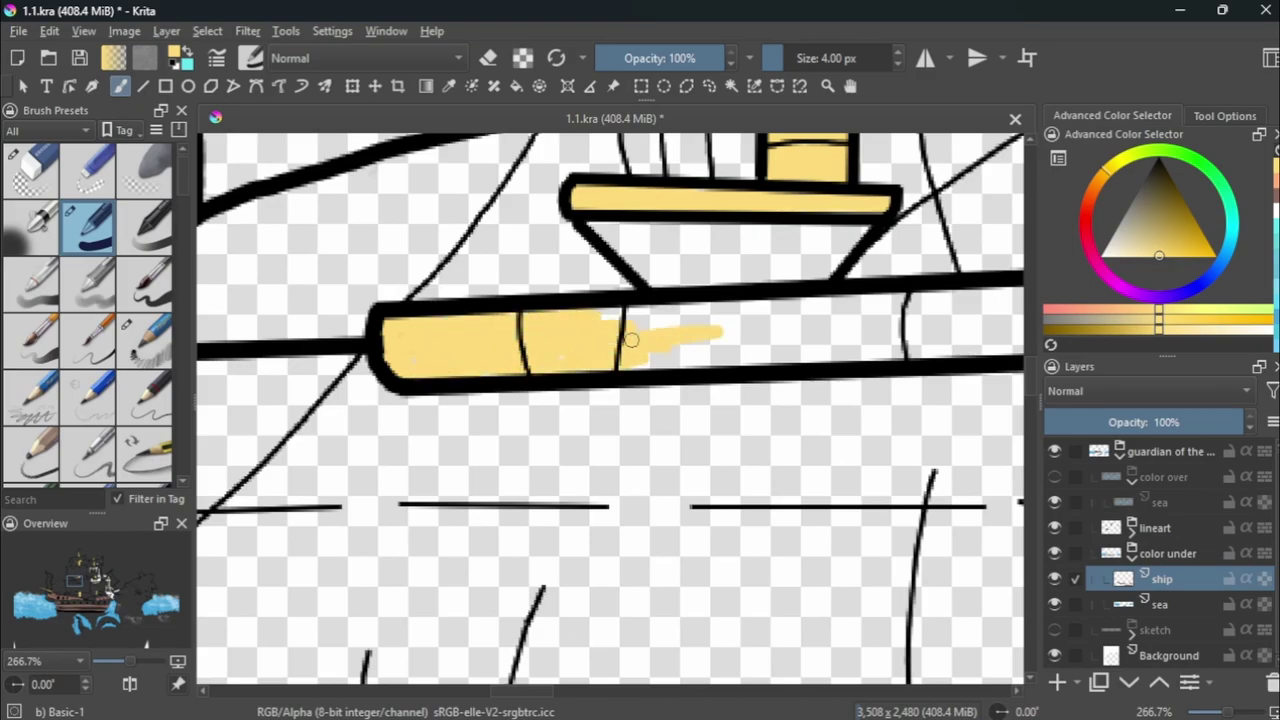
scroll(845, 349, down, 1)
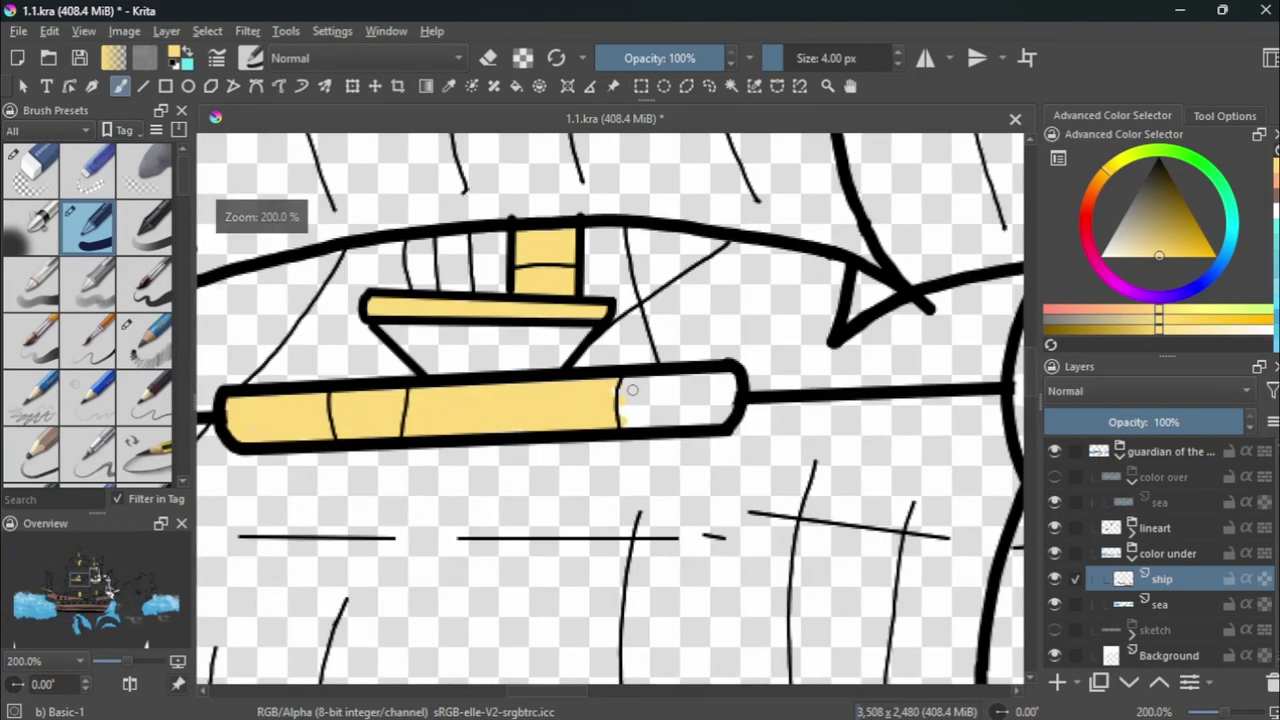
scroll(748, 415, up, 1)
drag(720, 385, 748, 415)
scroll(693, 412, down, 4)
scroll(580, 400, up, 4)
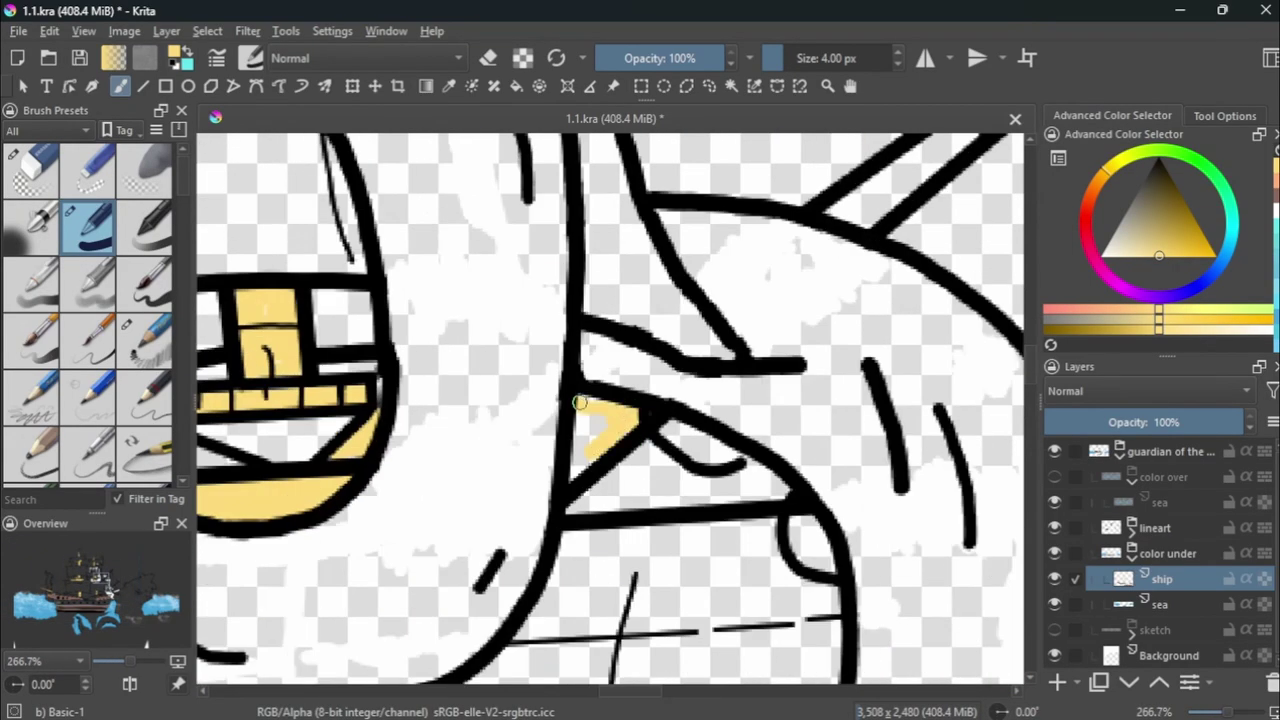
scroll(580, 400, down, 2)
scroll(802, 279, down, 2)
scroll(802, 279, up, 4)
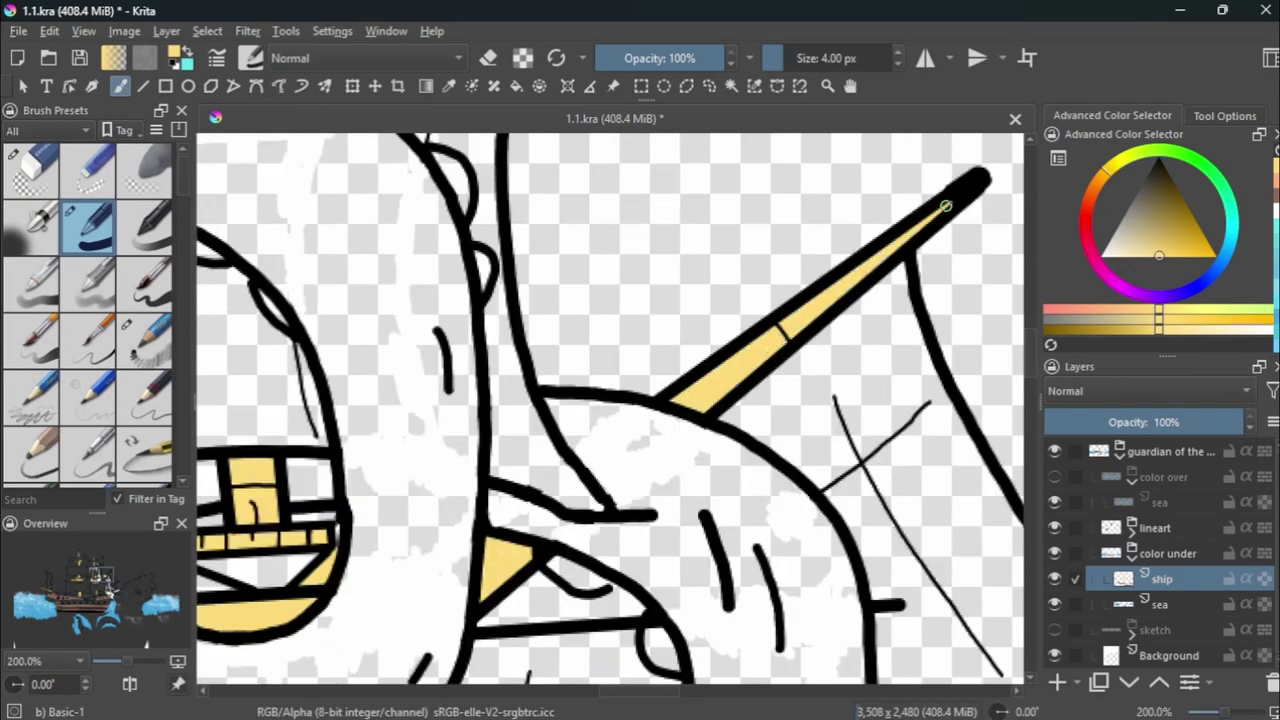
scroll(720, 430, down, 6)
scroll(805, 384, up, 3)
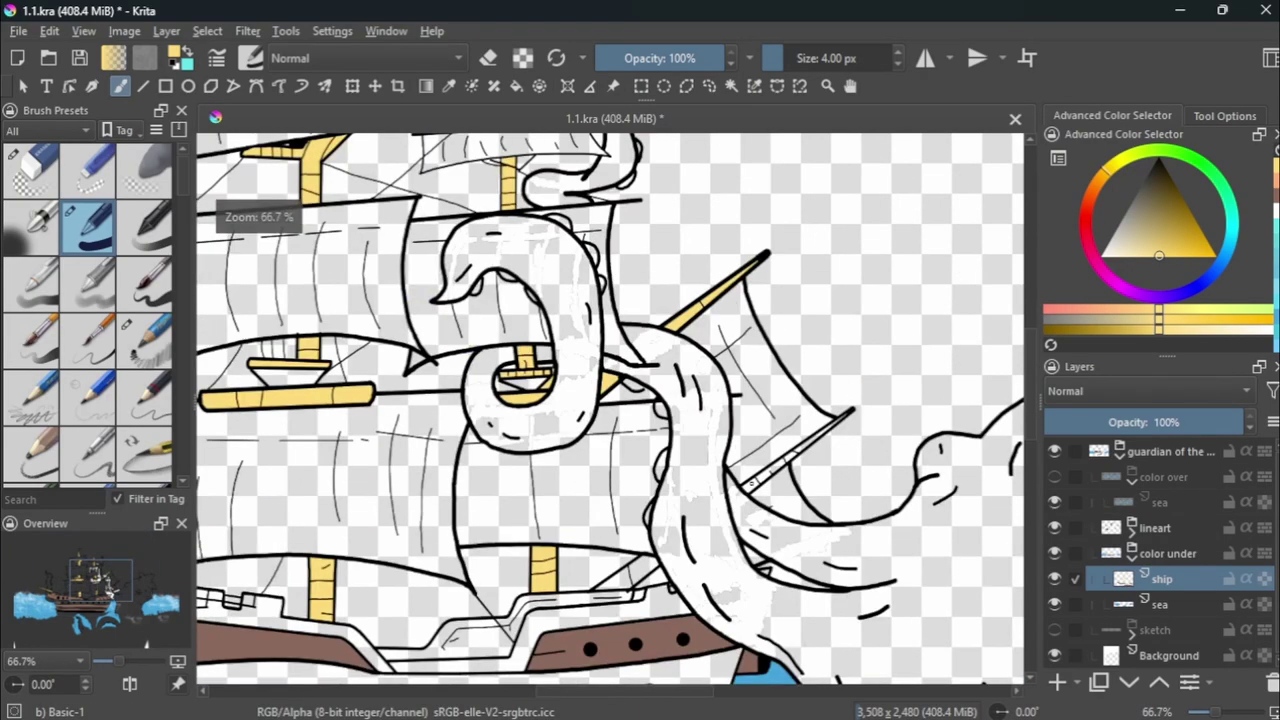
scroll(805, 384, up, 2)
scroll(769, 465, down, 1)
scroll(790, 464, up, 2)
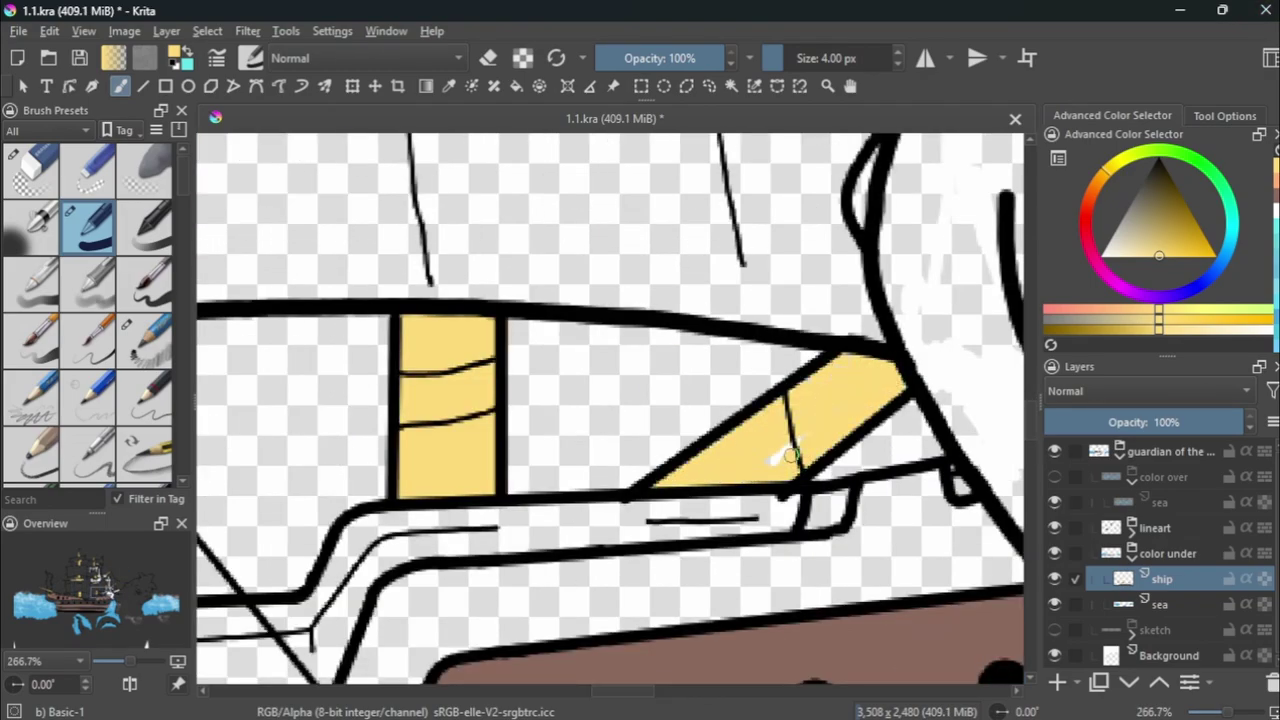
scroll(790, 455, down, 3)
scroll(790, 455, down, 3)
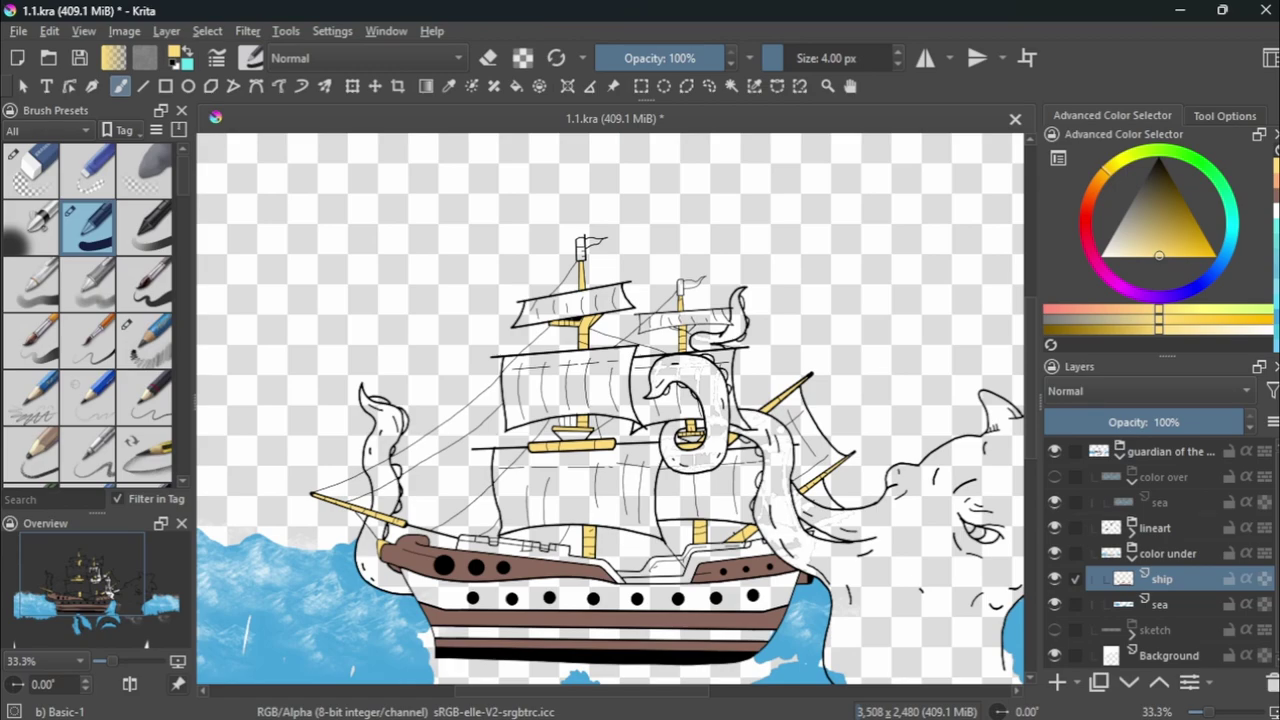
Sample the ship's brown and shift the painting colour to a reddish hue.
click(1076, 320)
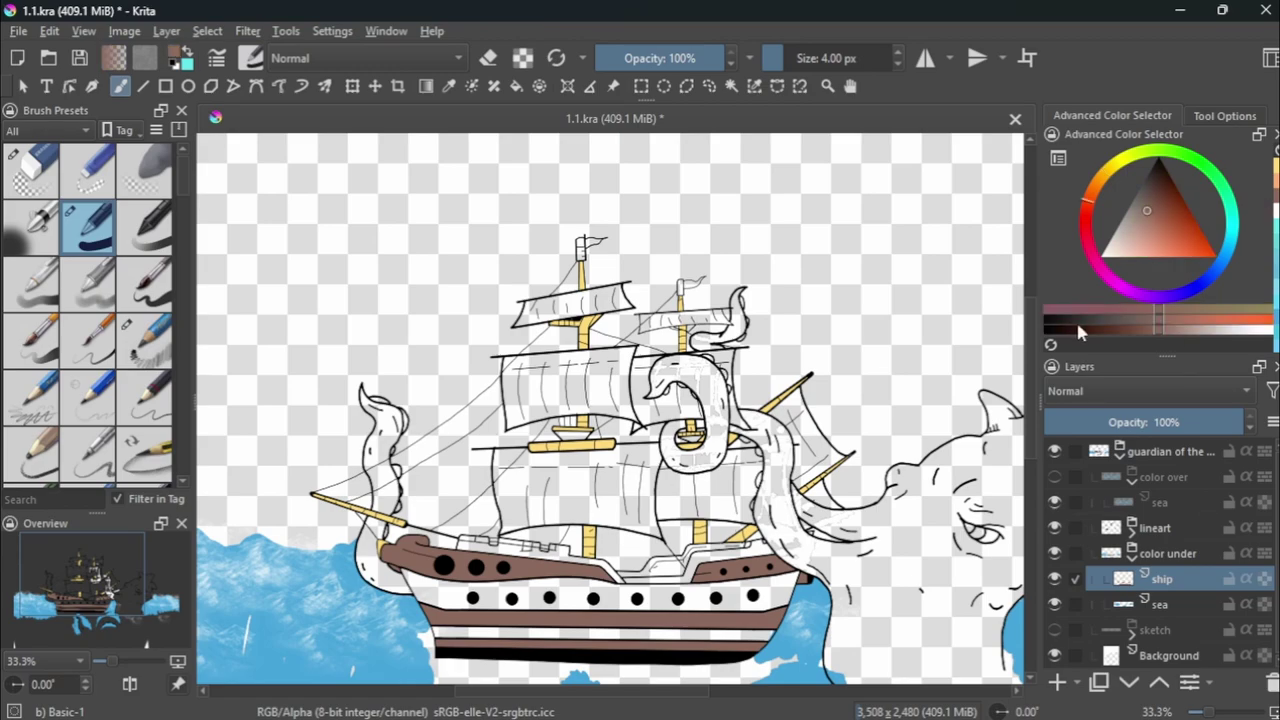
click(174, 57)
key(Return)
click(1169, 315)
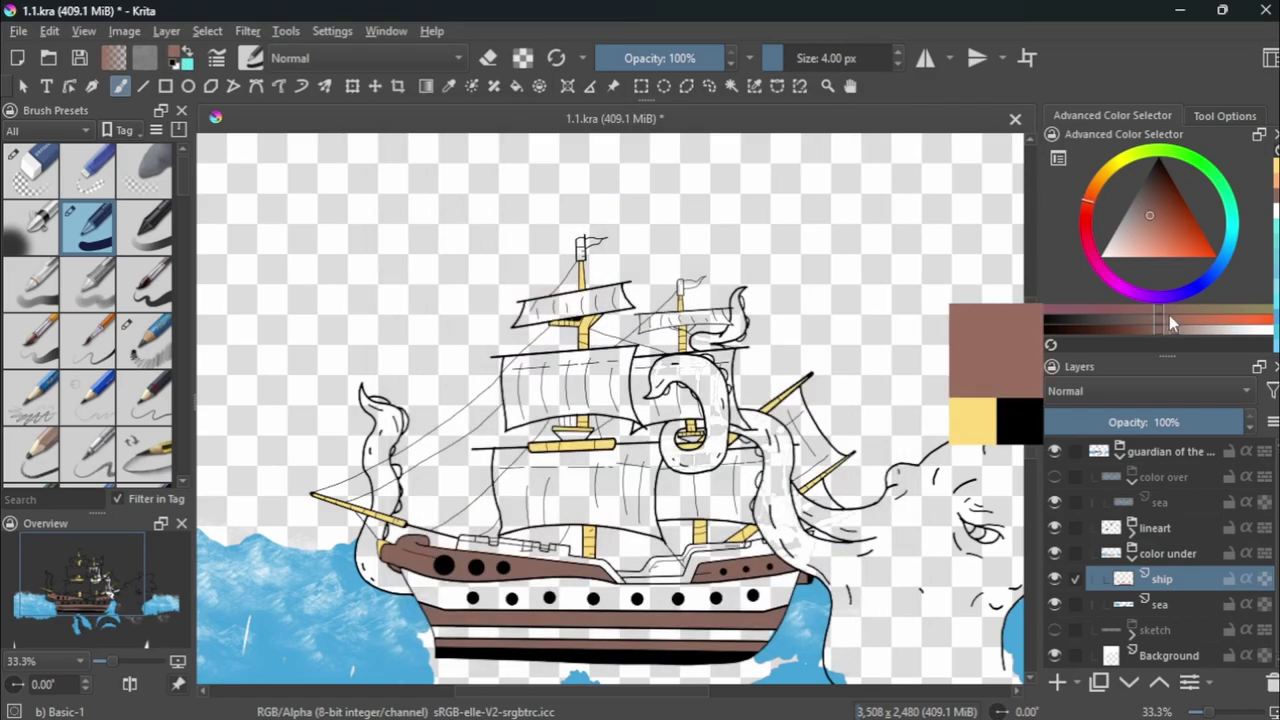
click(1126, 318)
key(plus)
key(plus)
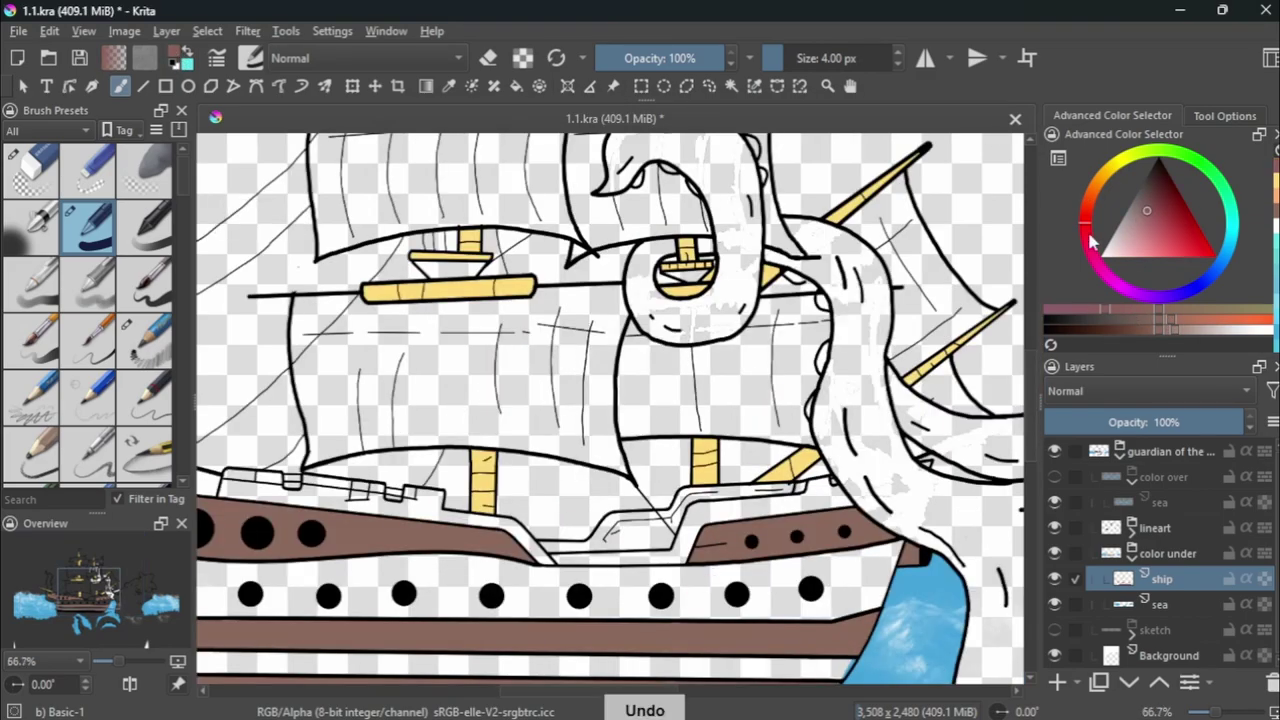
click(1138, 232)
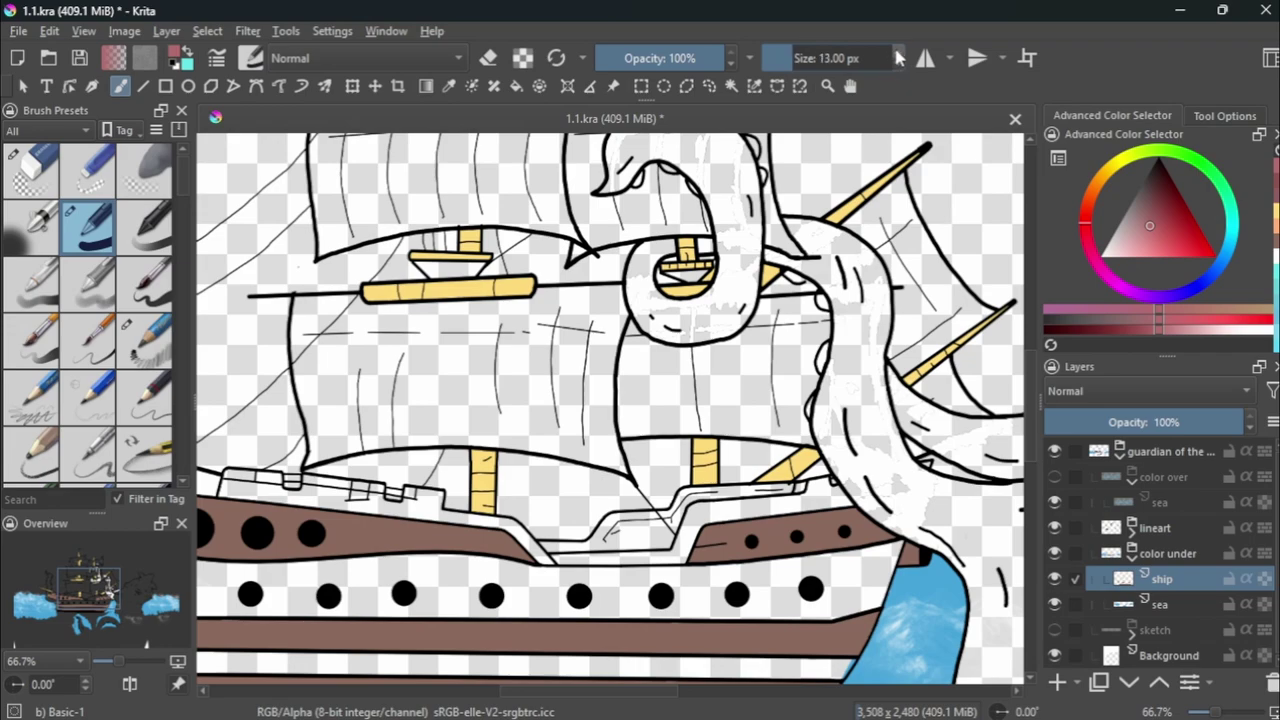
key(plus)
key(plus)
Paint reddish trim along the upper hull edge, then shrink the brush for finer work.
drag(836, 492, 858, 508)
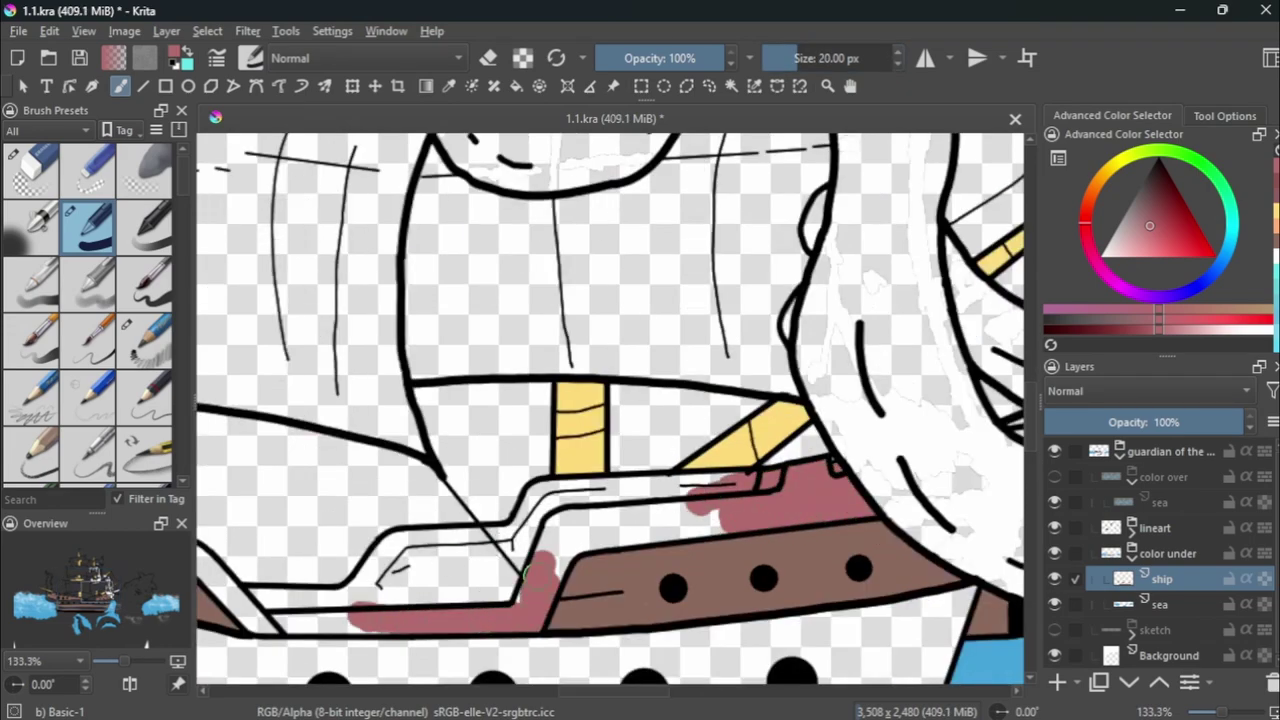
drag(525, 572, 655, 520)
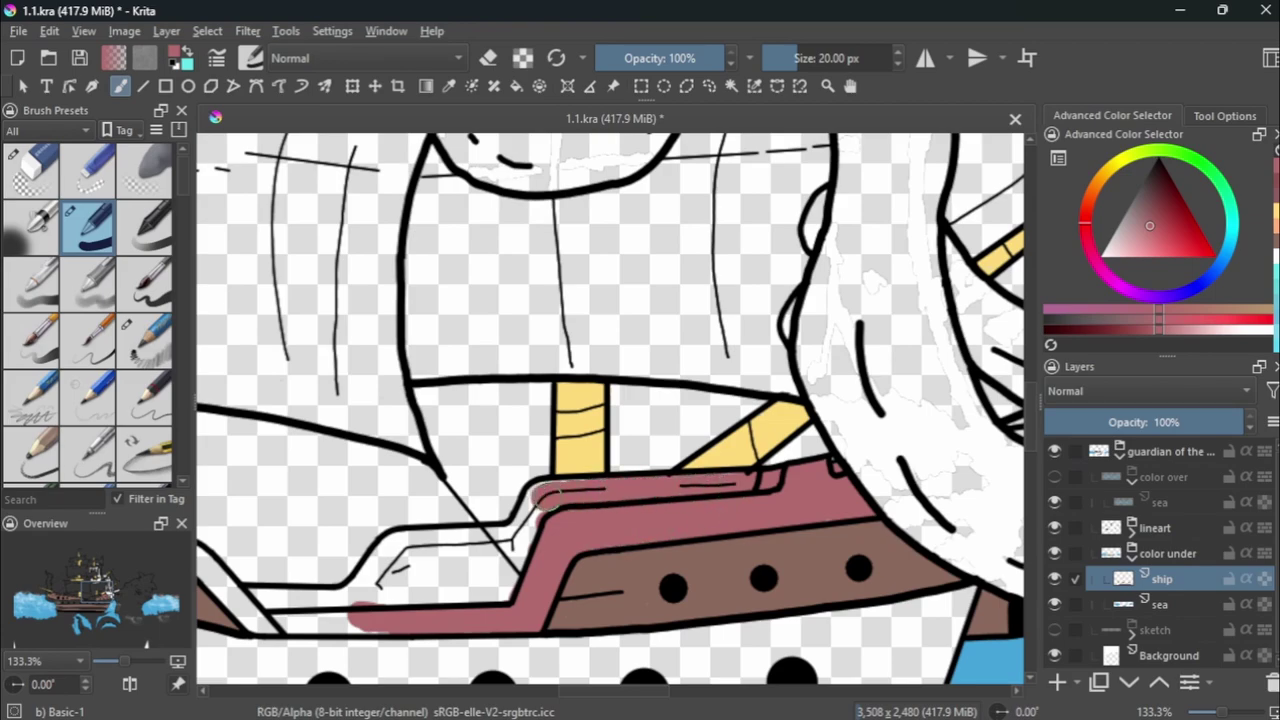
key(plus)
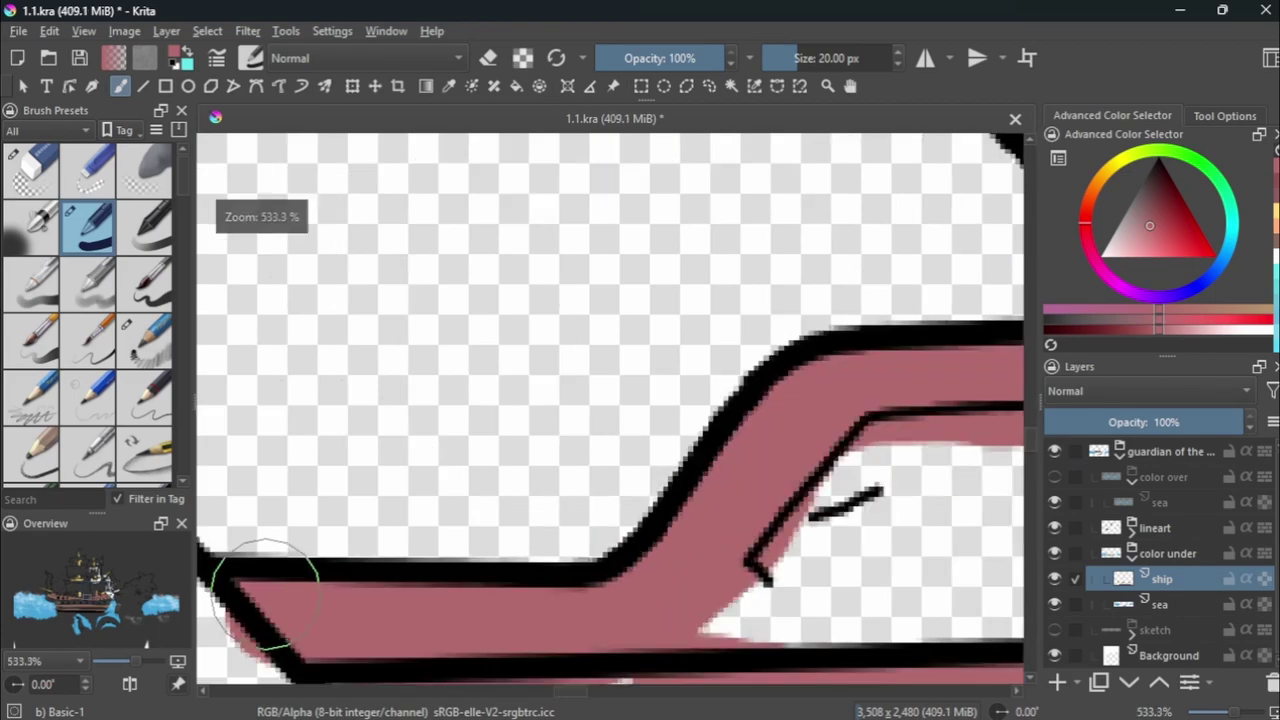
key(minus)
key(minus)
scroll(440, 538, up, 3)
key(bracketleft)
key(bracketleft)
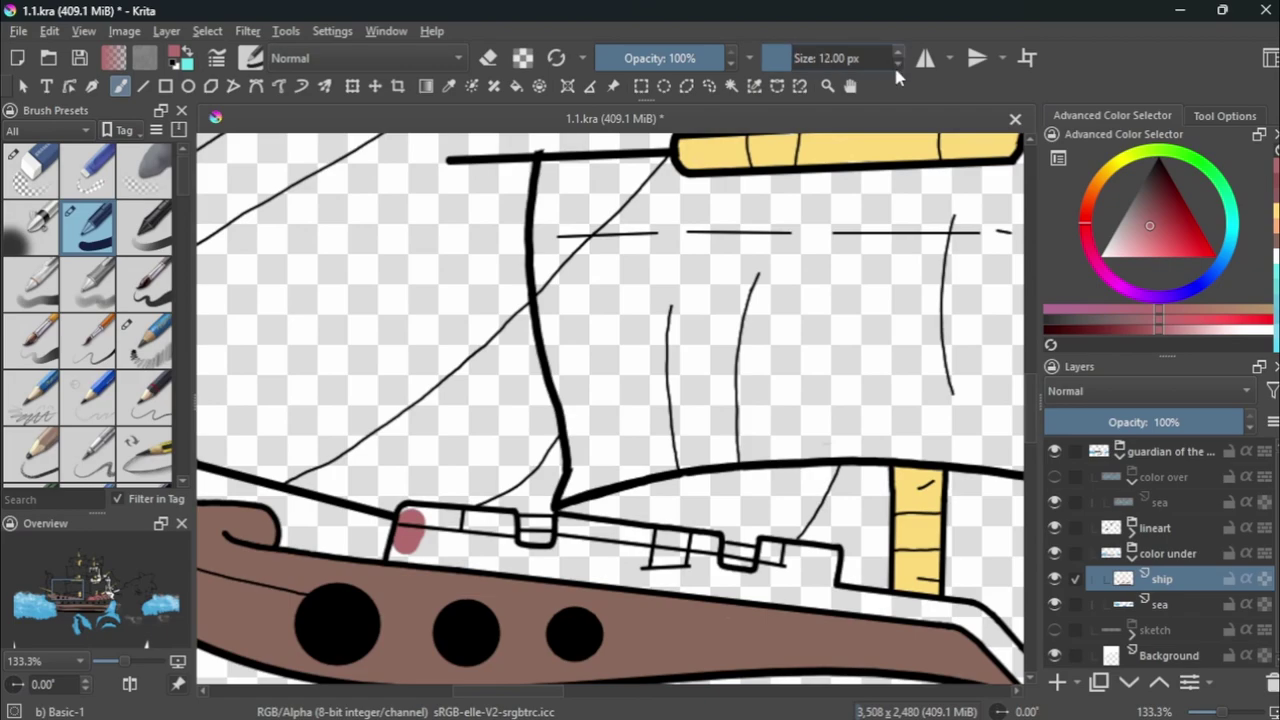
key(bracketleft)
Paint the upper hull plank and the plank below the deck dusky pink.
drag(520, 565, 870, 550)
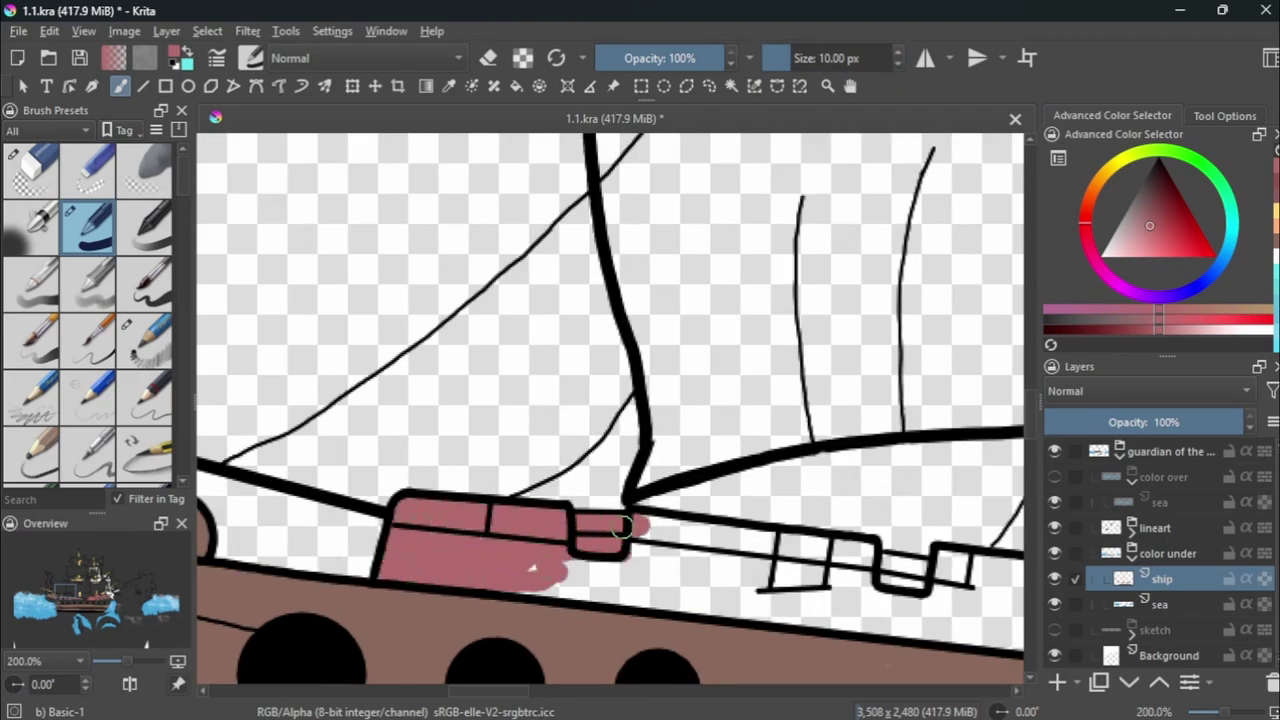
mouse_move(724, 607)
mouse_down()
mouse_move(530, 570)
mouse_move(850, 595)
mouse_up()
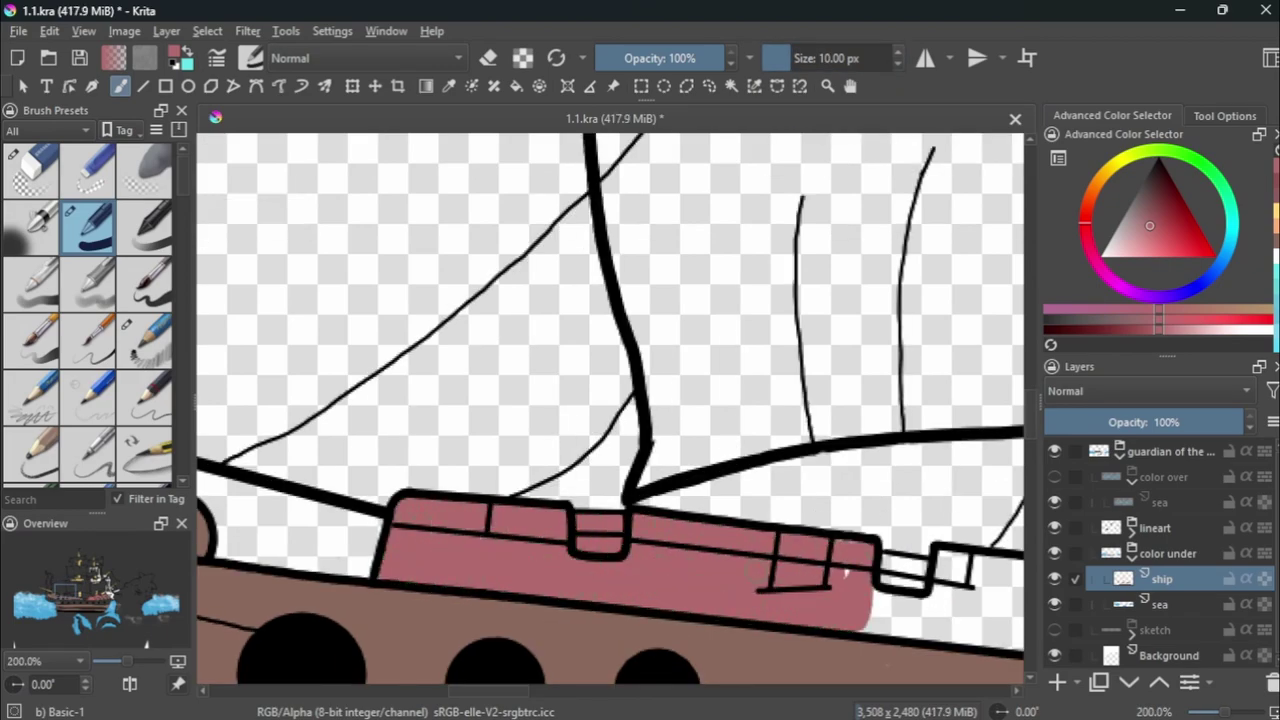
scroll(862, 600, down, 2)
scroll(512, 500, up, 2)
mouse_move(512, 500)
mouse_down()
mouse_move(785, 522)
mouse_move(556, 448)
mouse_up()
Fill the white gap and the lower hull plank with pink.
scroll(640, 470, down, 2)
mouse_move(695, 485)
mouse_down()
mouse_move(602, 470)
mouse_move(655, 490)
mouse_up()
scroll(640, 470, up, 3)
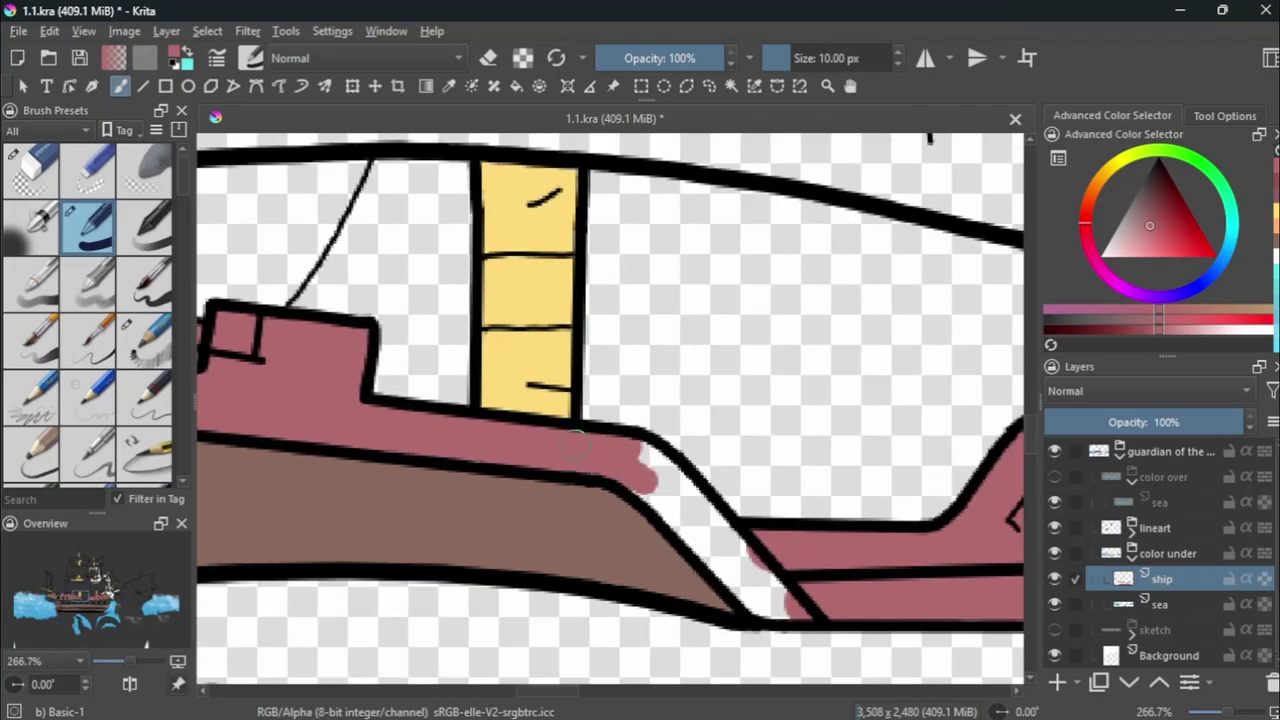
drag(640, 445, 790, 597)
scroll(789, 597, down, 6)
scroll(700, 540, down, 1)
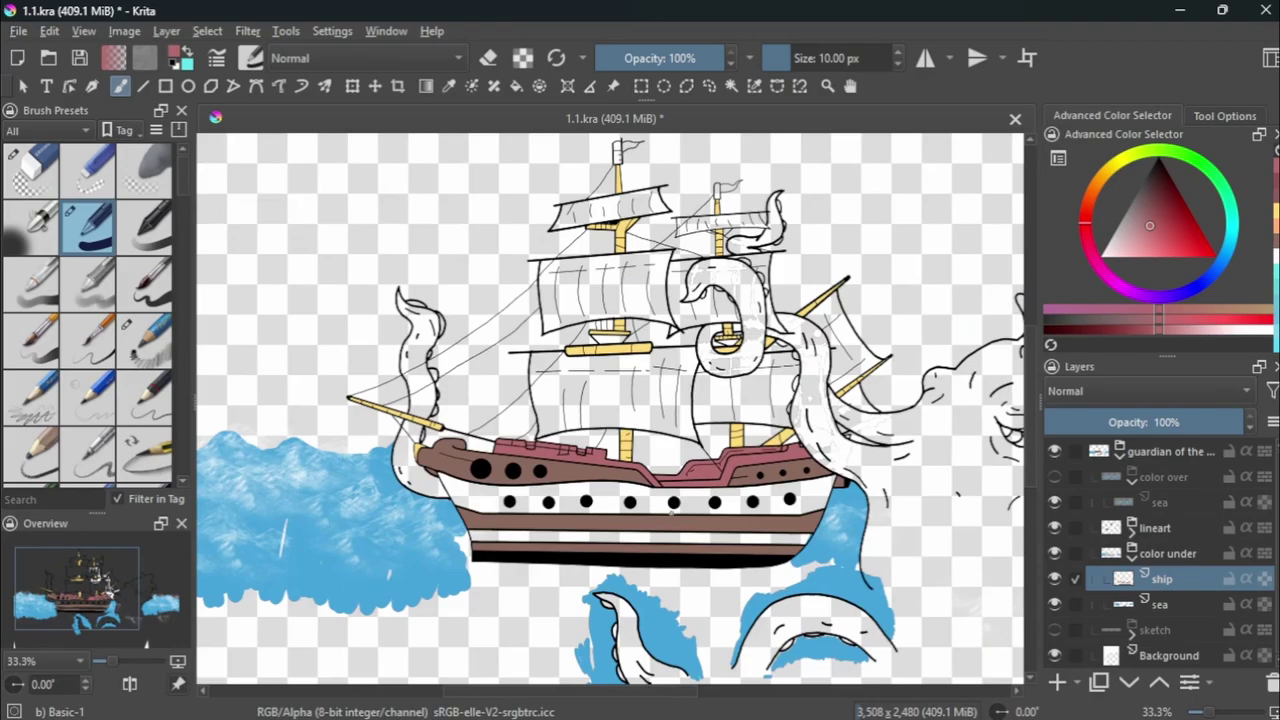
scroll(670, 500, up, 6)
scroll(670, 510, down, 3)
scroll(669, 510, up, 2)
scroll(600, 450, up, 2)
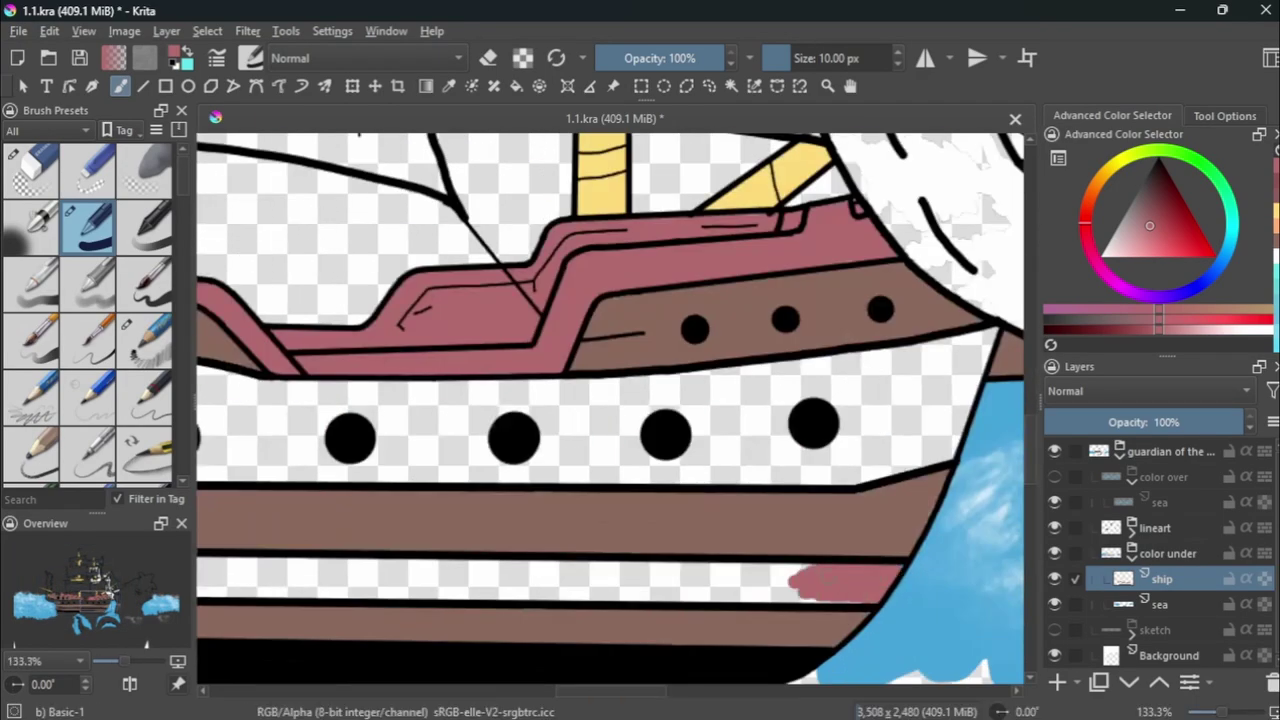
Fill the mast top with dusky pink.
drag(366, 572, 486, 572)
scroll(480, 400, up, 2)
drag(460, 180, 490, 165)
scroll(480, 160, down, 4)
scroll(540, 300, up, 3)
drag(530, 260, 560, 360)
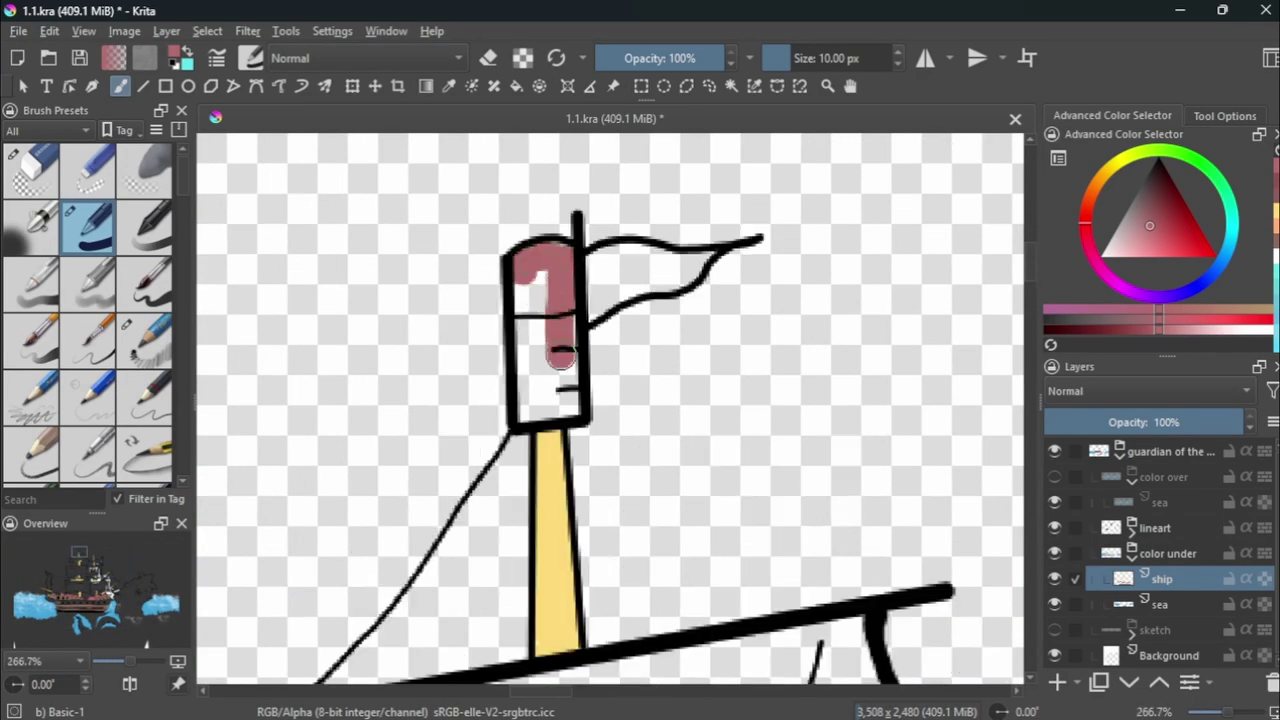
drag(540, 300, 570, 410)
scroll(654, 473, down, 4)
scroll(600, 450, up, 3)
Cover the lower hull stripe and the upper white hull strip in pink.
drag(335, 560, 200, 575)
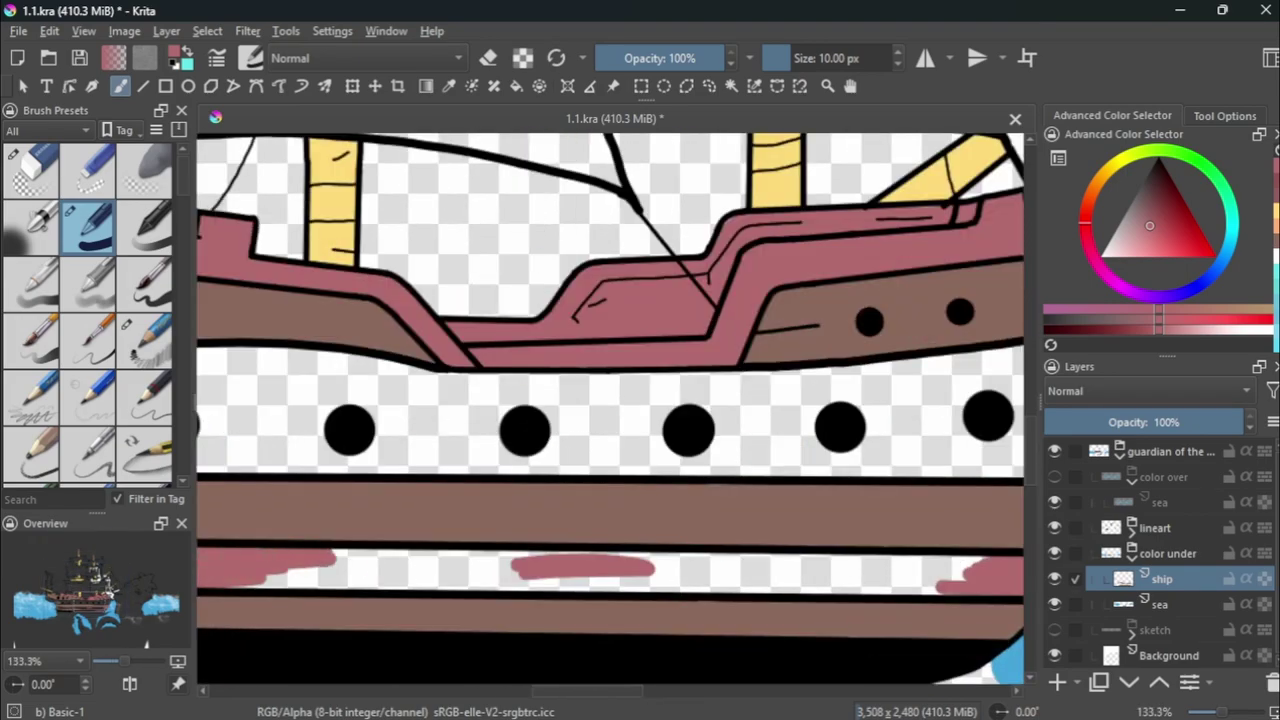
drag(340, 588, 475, 566)
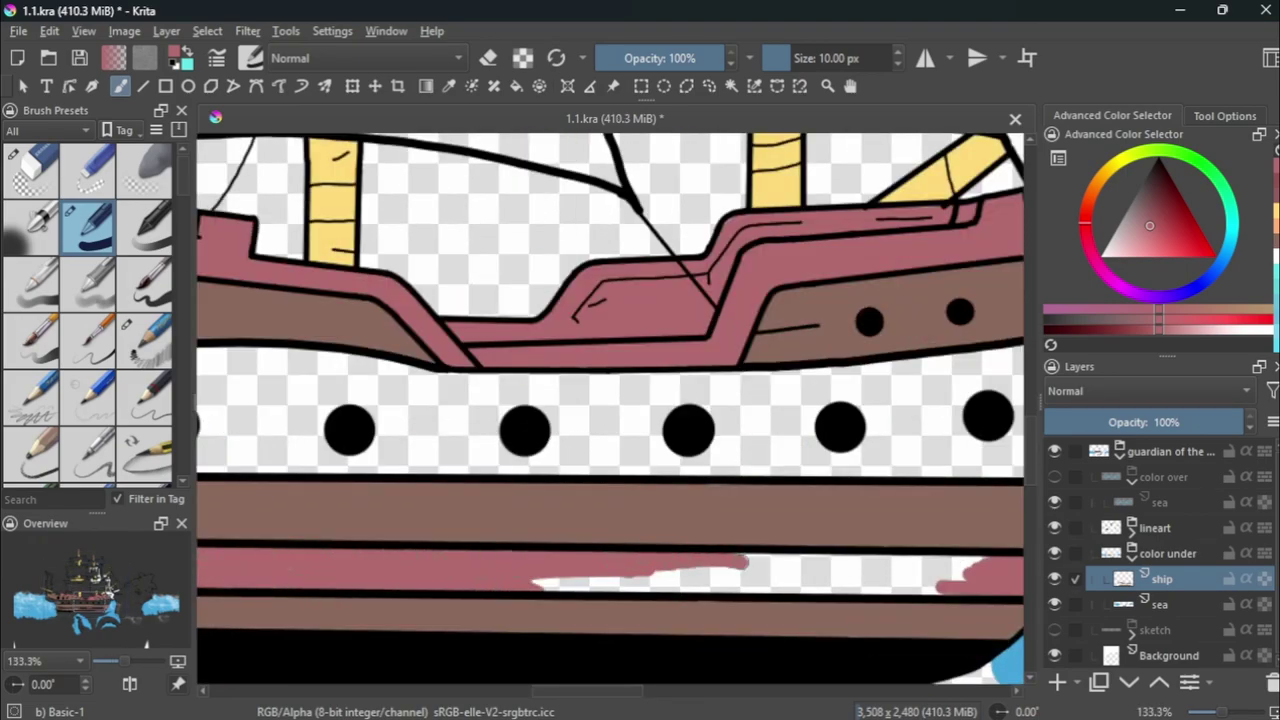
drag(545, 594, 864, 575)
scroll(610, 450, down, 3)
drag(955, 292, 500, 297)
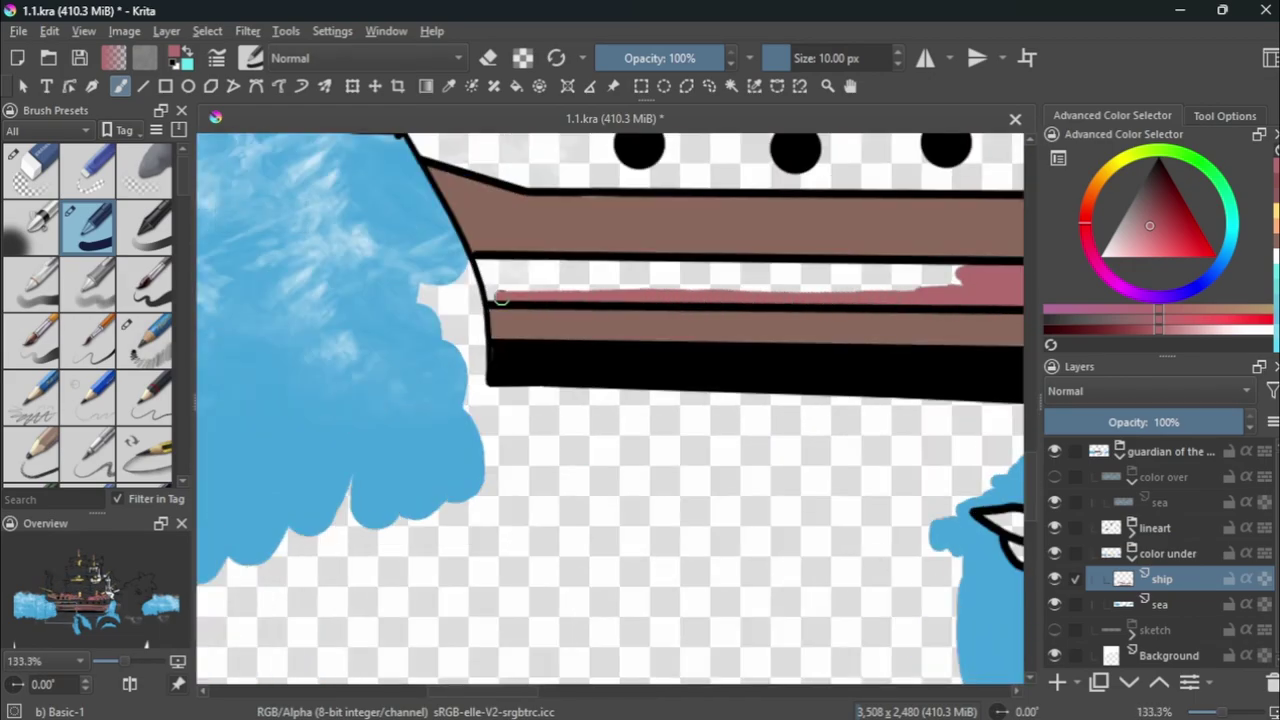
drag(680, 266, 960, 284)
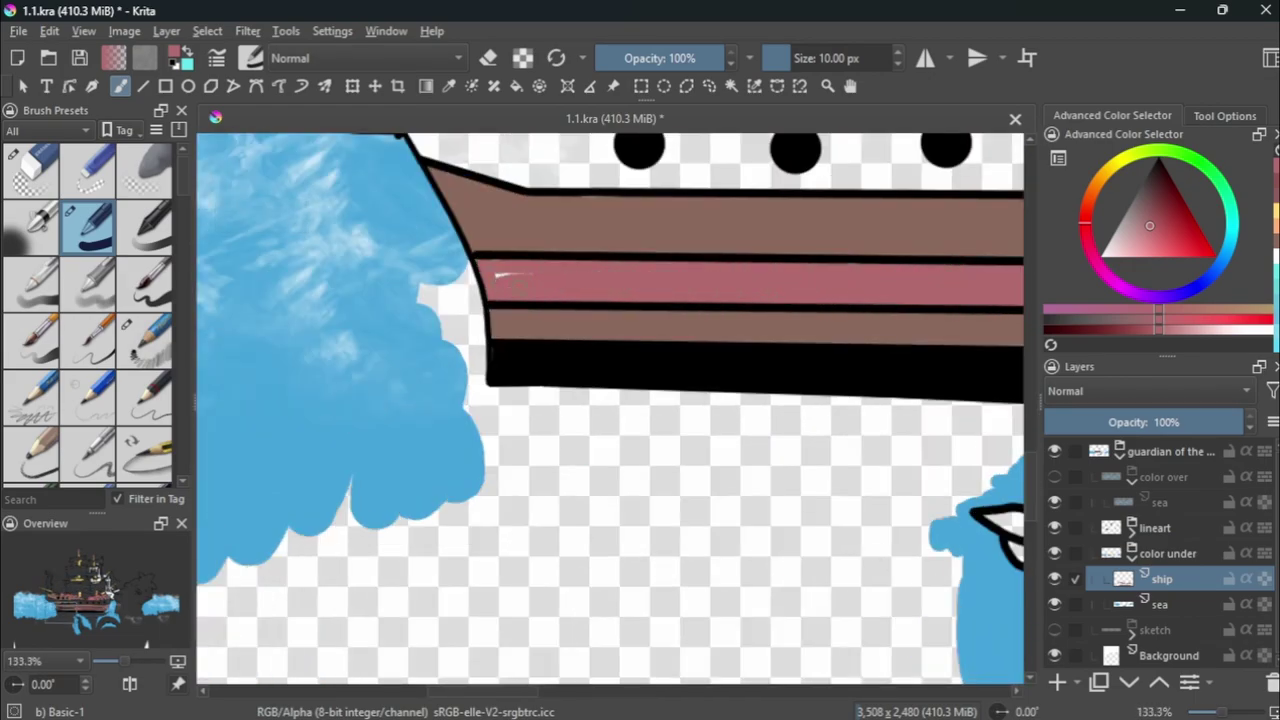
key(minus)
key(minus)
key(minus)
key(minus)
key(minus)
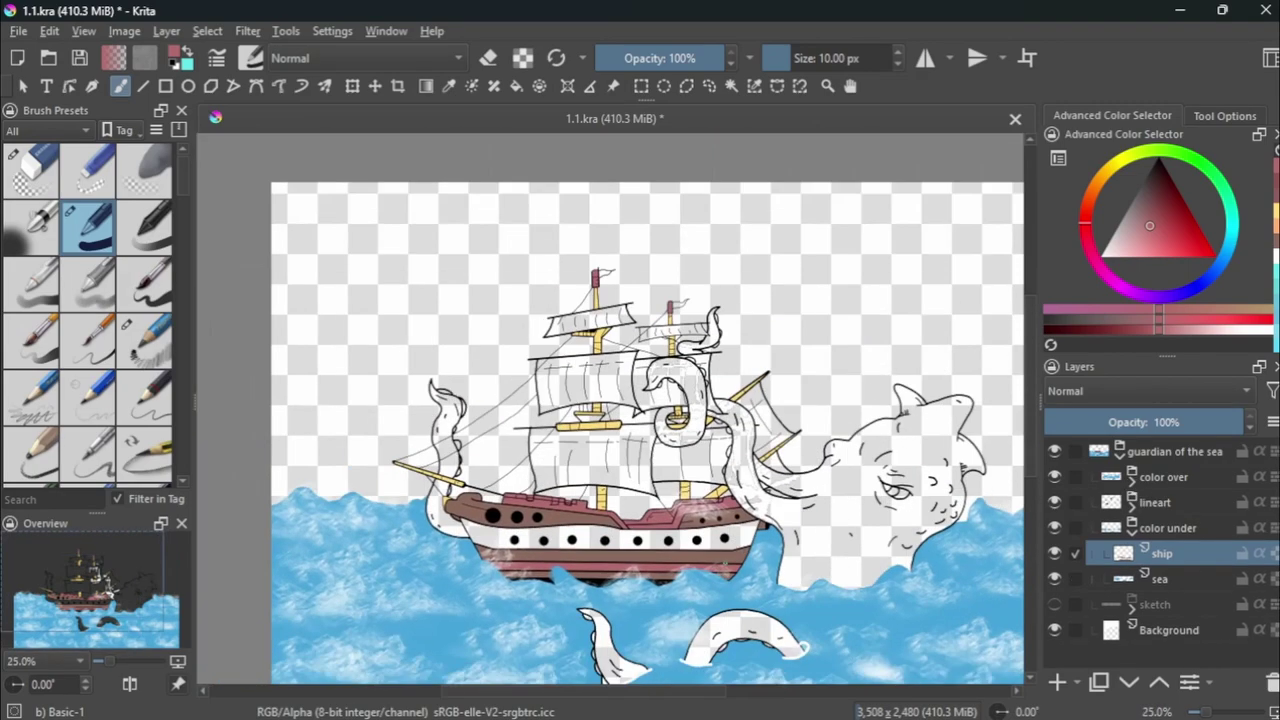
scroll(596, 282, up, 7)
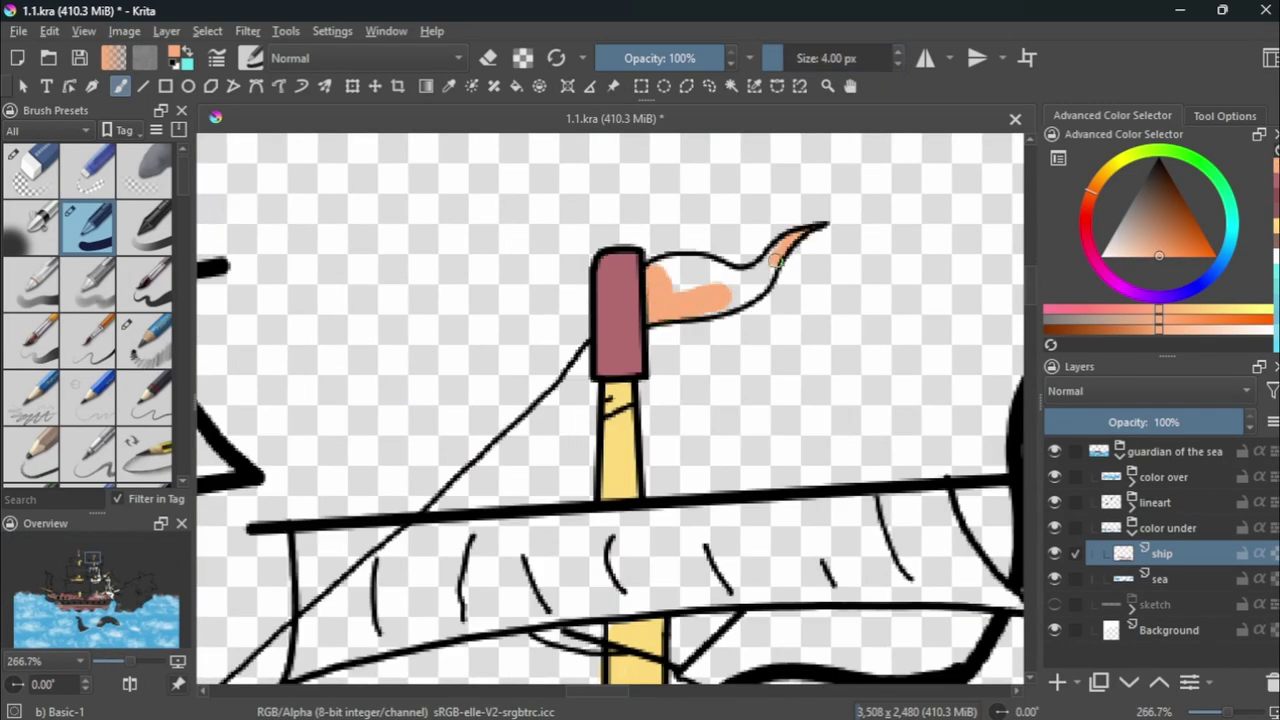
Undo the orange flag strokes and fill the pennant purple.
key(ctrl+z)
key(ctrl+z)
drag(660, 282, 665, 312)
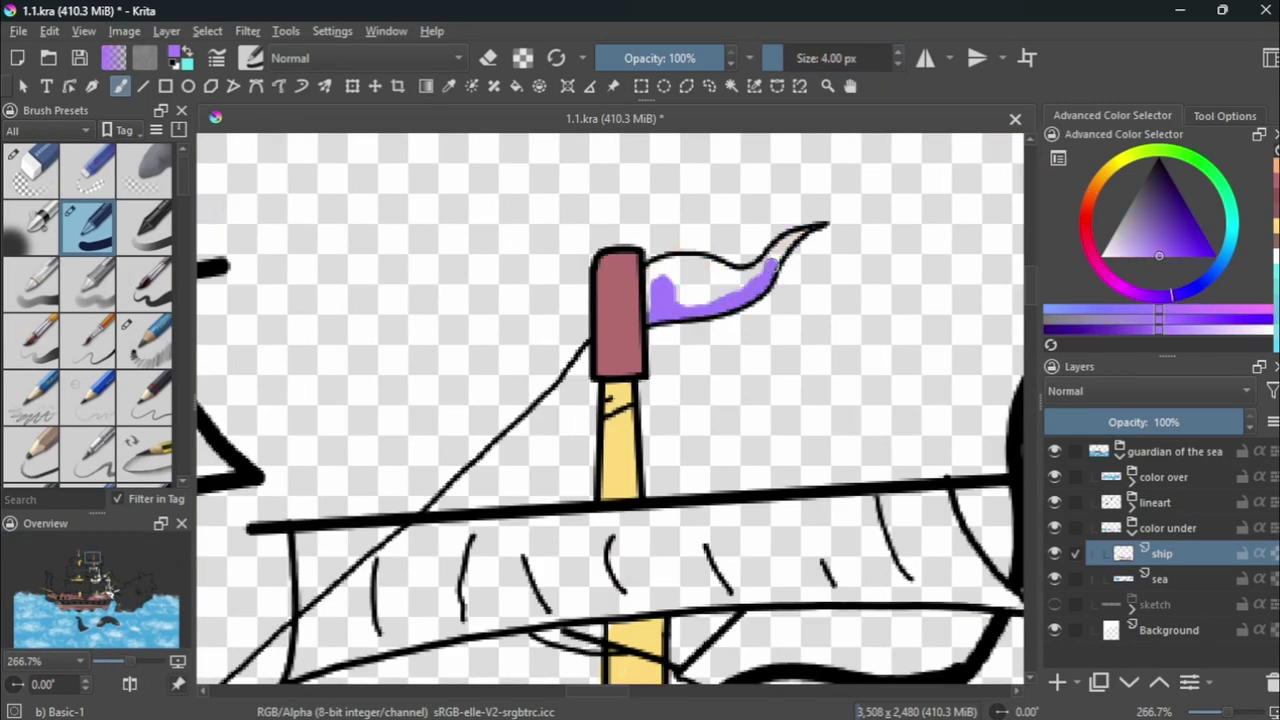
drag(740, 280, 800, 240)
scroll(780, 250, up, 1)
drag(490, 350, 680, 320)
drag(500, 300, 660, 270)
scroll(705, 234, down, 8)
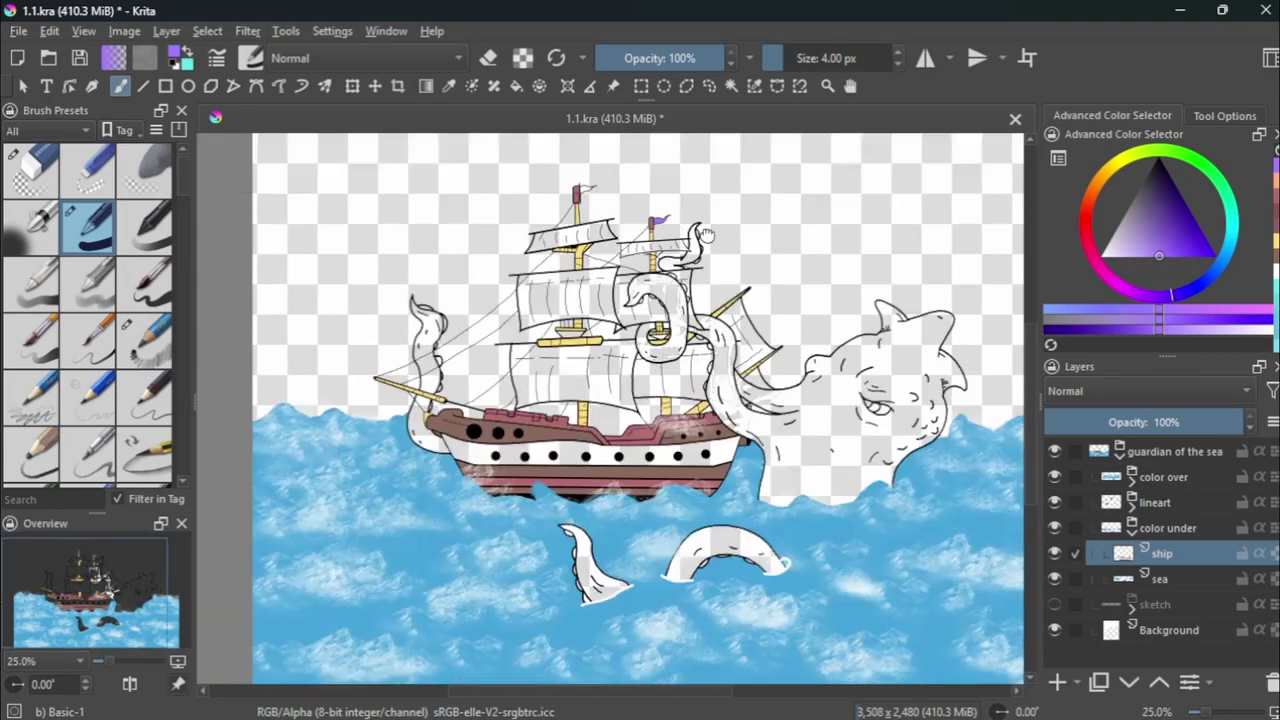
scroll(705, 234, up, 8)
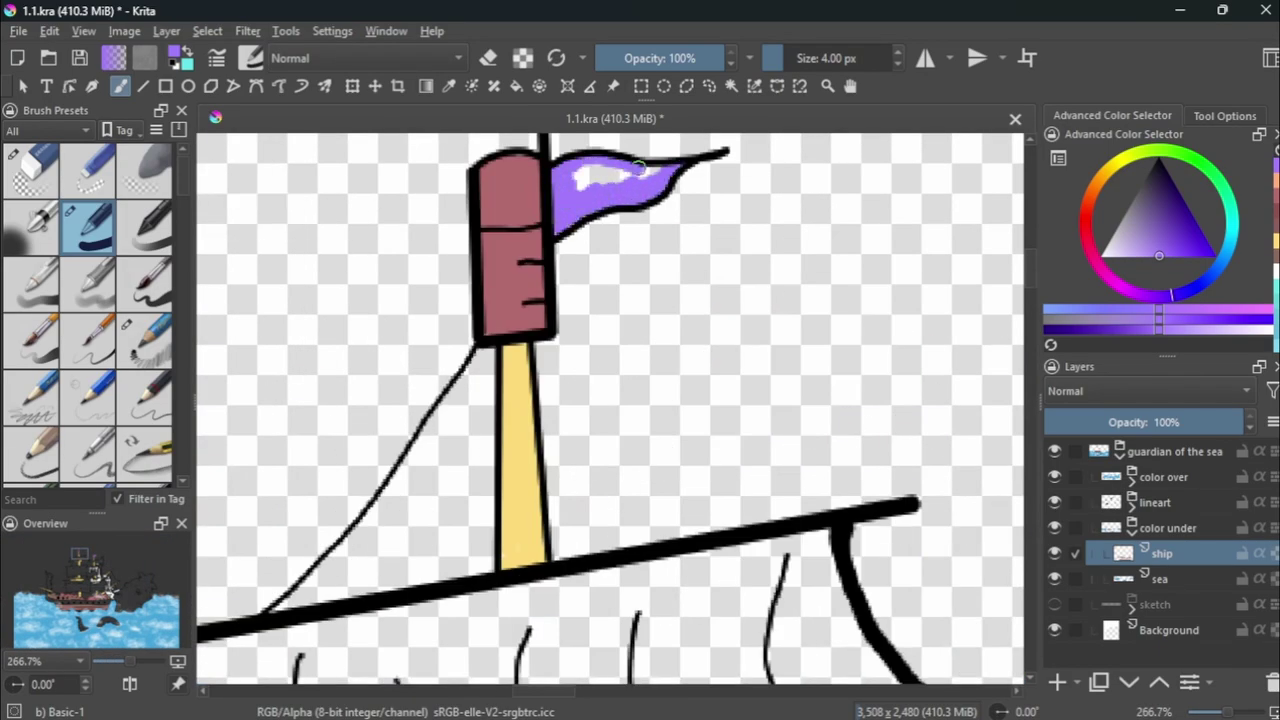
scroll(485, 150, down, 4)
Sample the hull pink and paint between two portholes.
click(1085, 225)
click(1148, 224)
scroll(500, 560, up, 3)
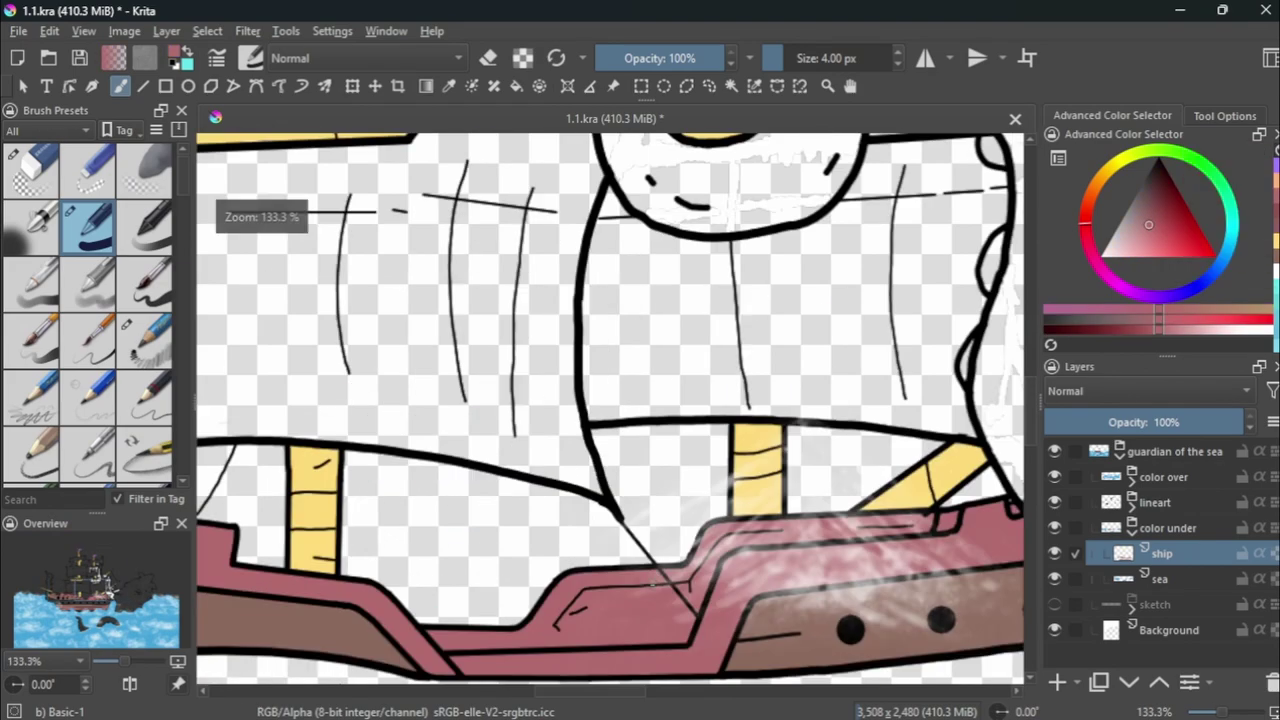
mouse_move(725, 470)
mouse_down()
mouse_move(695, 512)
mouse_move(780, 460)
mouse_move(684, 533)
mouse_up()
With a larger brush, paint pink around the lower portholes and the bow's lower bands.
key(bracketright)
key(bracketright)
key(bracketright)
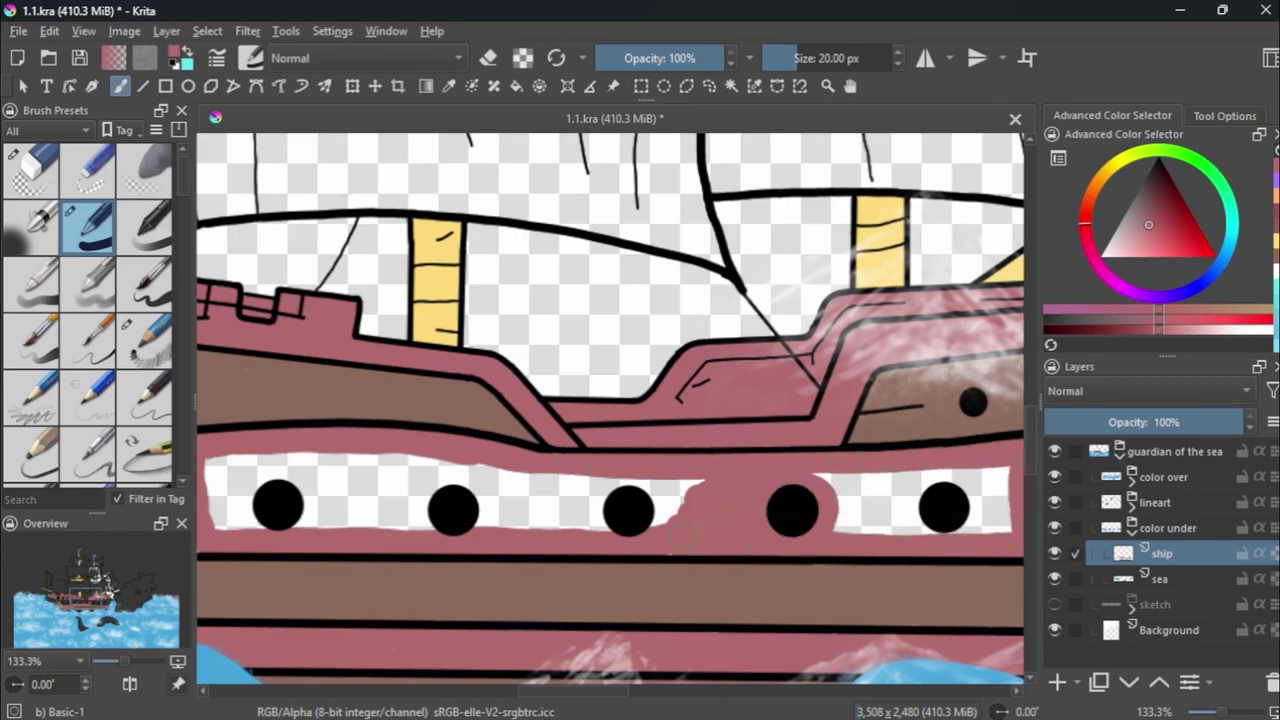
drag(985, 520, 830, 500)
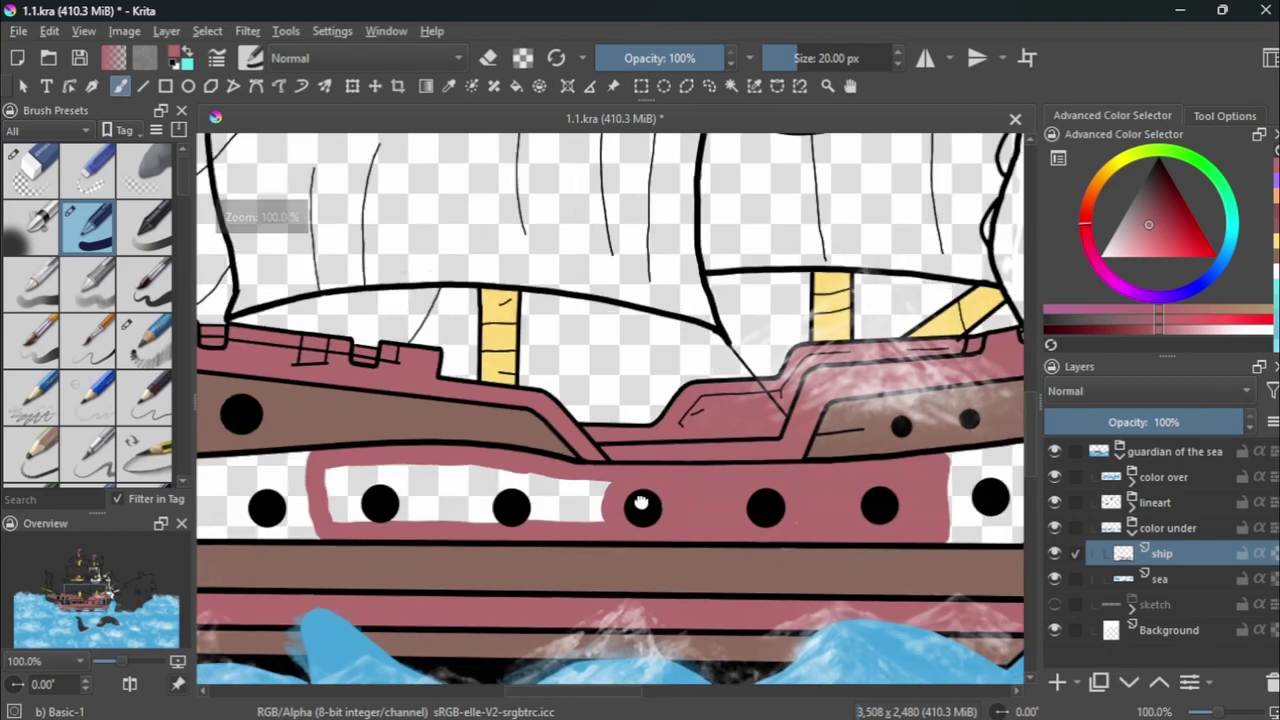
drag(960, 480, 880, 505)
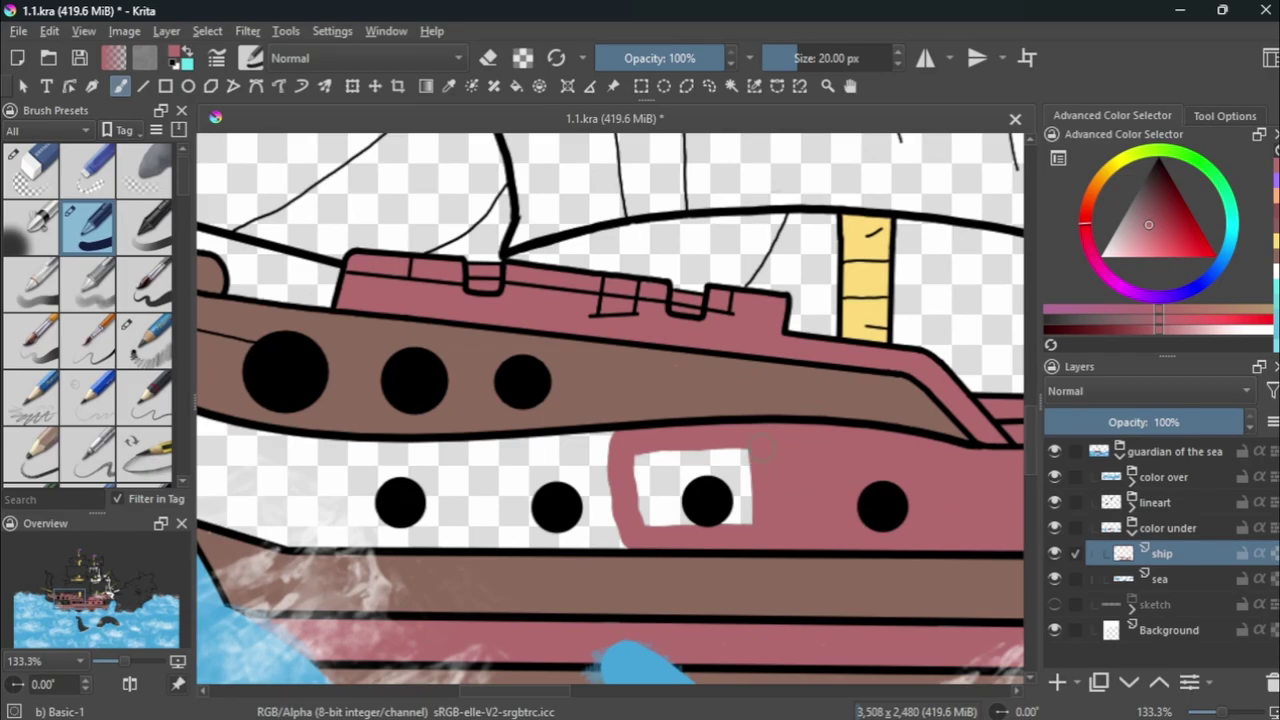
drag(762, 446, 722, 456)
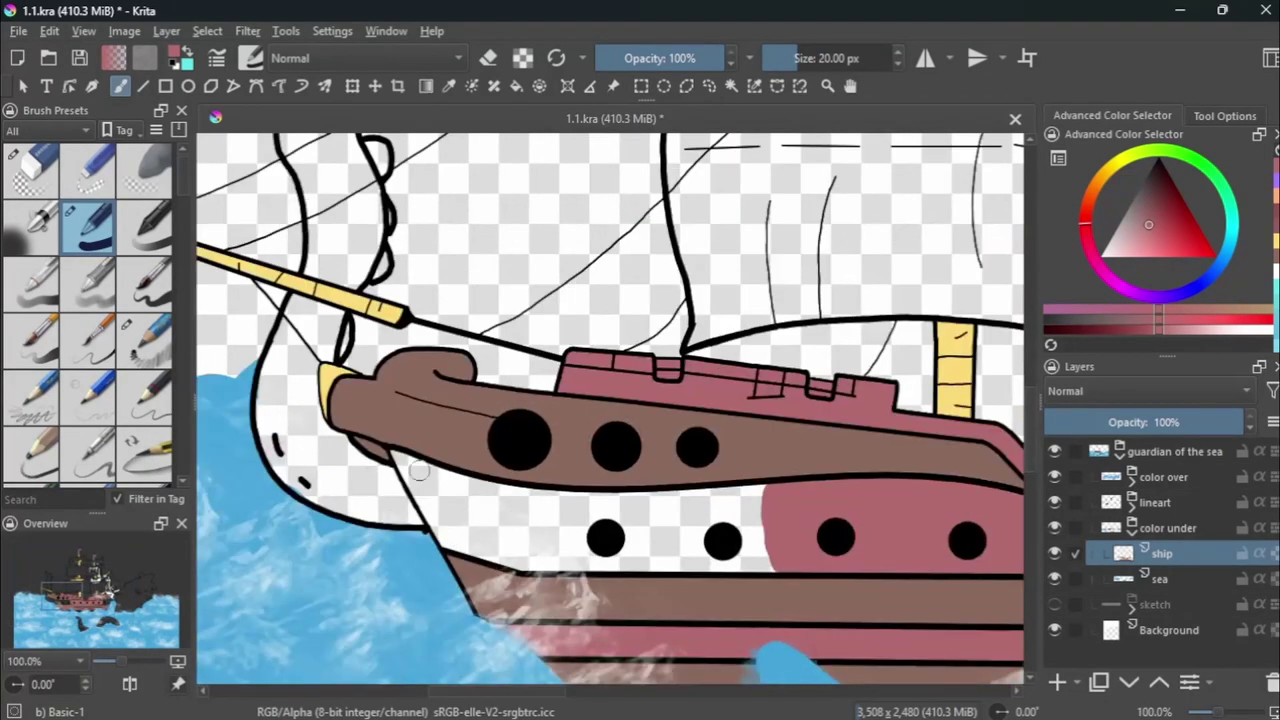
mouse_move(392, 448)
mouse_down()
mouse_move(562, 590)
mouse_move(885, 600)
mouse_up()
mouse_move(430, 465)
mouse_down()
mouse_move(650, 515)
mouse_move(752, 521)
mouse_up()
mouse_move(875, 545)
mouse_down()
mouse_move(790, 560)
mouse_move(480, 540)
mouse_move(590, 535)
mouse_up()
Cover the remaining white window strip along the hull with pink.
scroll(595, 535, down, 5)
scroll(833, 535, up, 7)
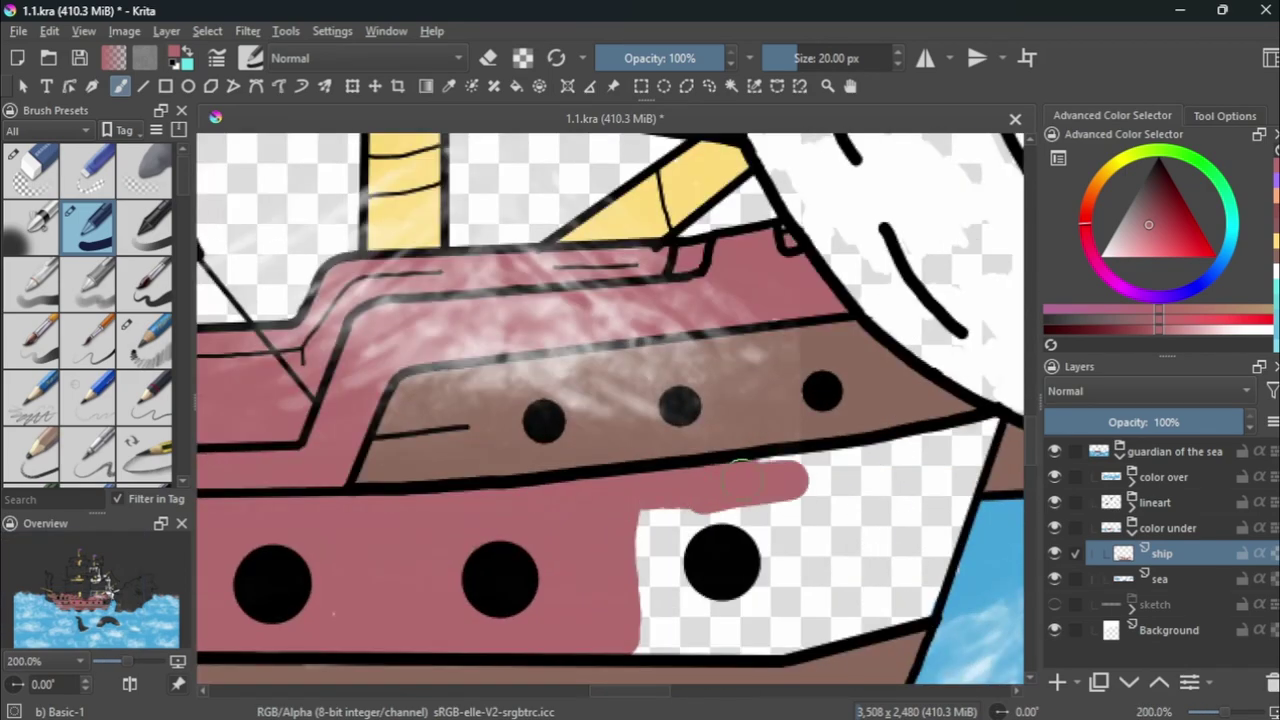
drag(985, 430, 920, 585)
drag(950, 545, 640, 650)
mouse_move(670, 510)
mouse_down()
mouse_move(770, 585)
mouse_move(880, 520)
mouse_up()
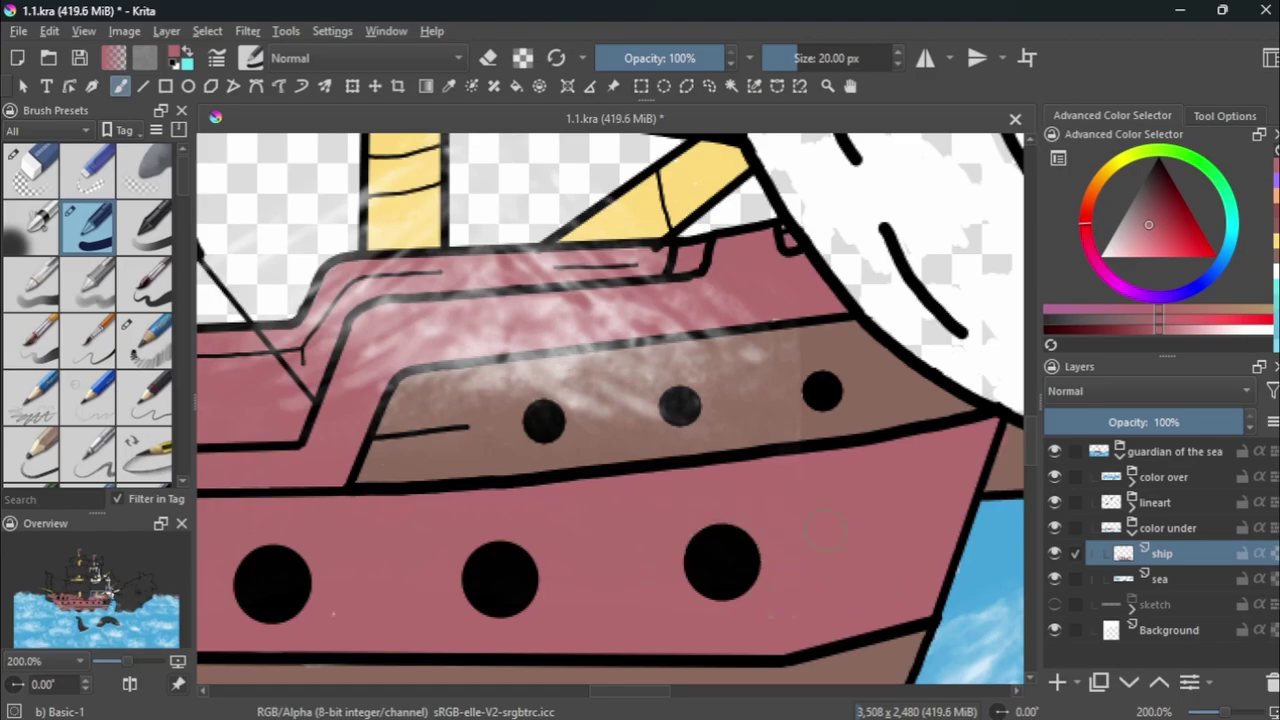
Choose yellow as the colour for the deck.
scroll(745, 533, down, 5)
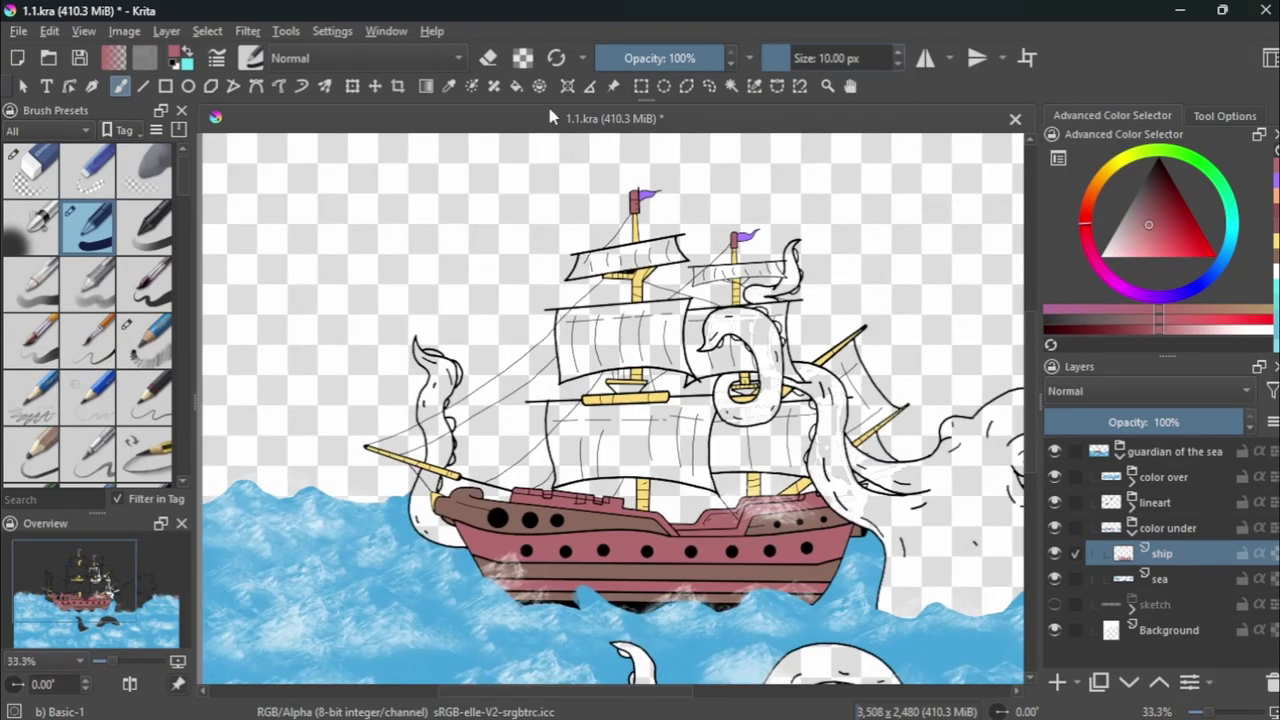
ctrl+click(440, 478)
scroll(450, 495, up, 4)
scroll(450, 495, up, 3)
Paint the raised stern deck strip and its edge yellow.
mouse_move(470, 465)
mouse_down()
mouse_move(450, 505)
mouse_move(1018, 592)
mouse_up()
drag(620, 510, 1010, 545)
scroll(430, 497, down, 3)
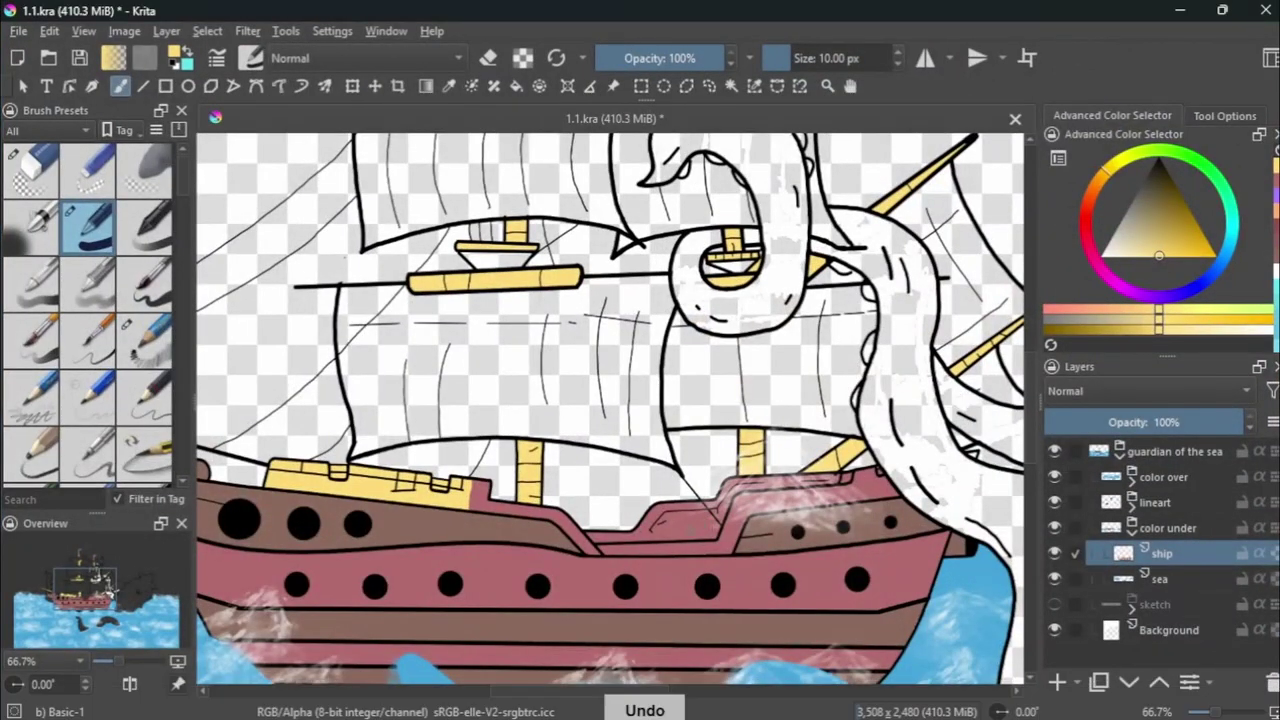
scroll(683, 587, up, 3)
mouse_move(715, 600)
mouse_down()
mouse_move(683, 587)
mouse_move(586, 486)
mouse_move(521, 487)
mouse_move(343, 434)
mouse_move(375, 400)
mouse_up()
scroll(375, 400, down, 1)
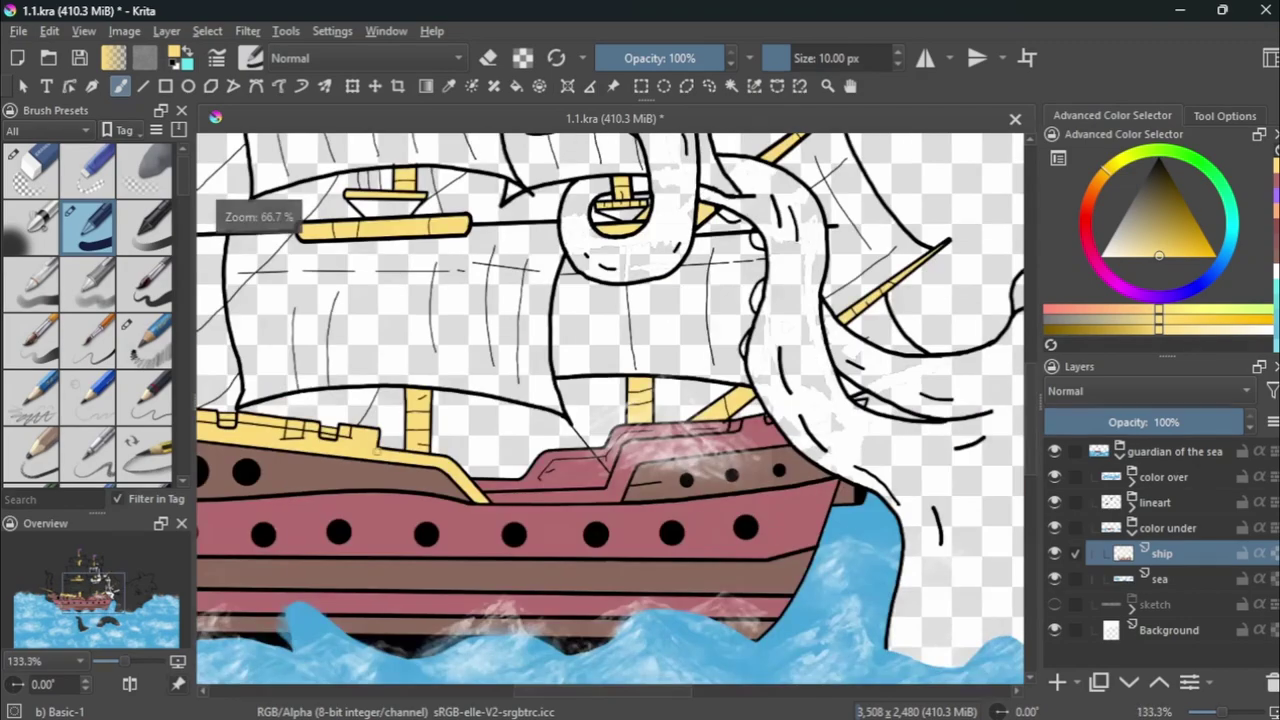
scroll(694, 455, up, 3)
drag(580, 440, 942, 396)
drag(766, 403, 918, 389)
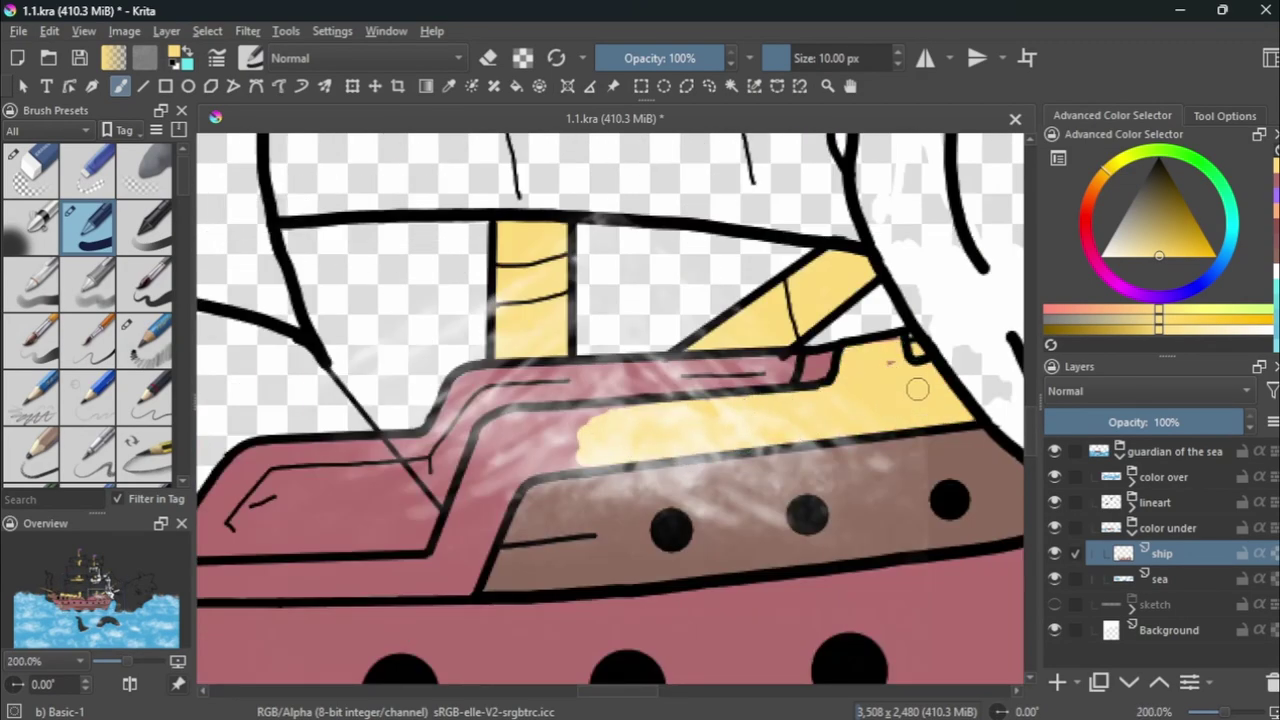
mouse_move(390, 584)
mouse_down()
mouse_move(505, 460)
mouse_move(677, 408)
mouse_move(449, 563)
mouse_up()
Paint over the remaining pink deck patch in yellow.
scroll(477, 488, down, 5)
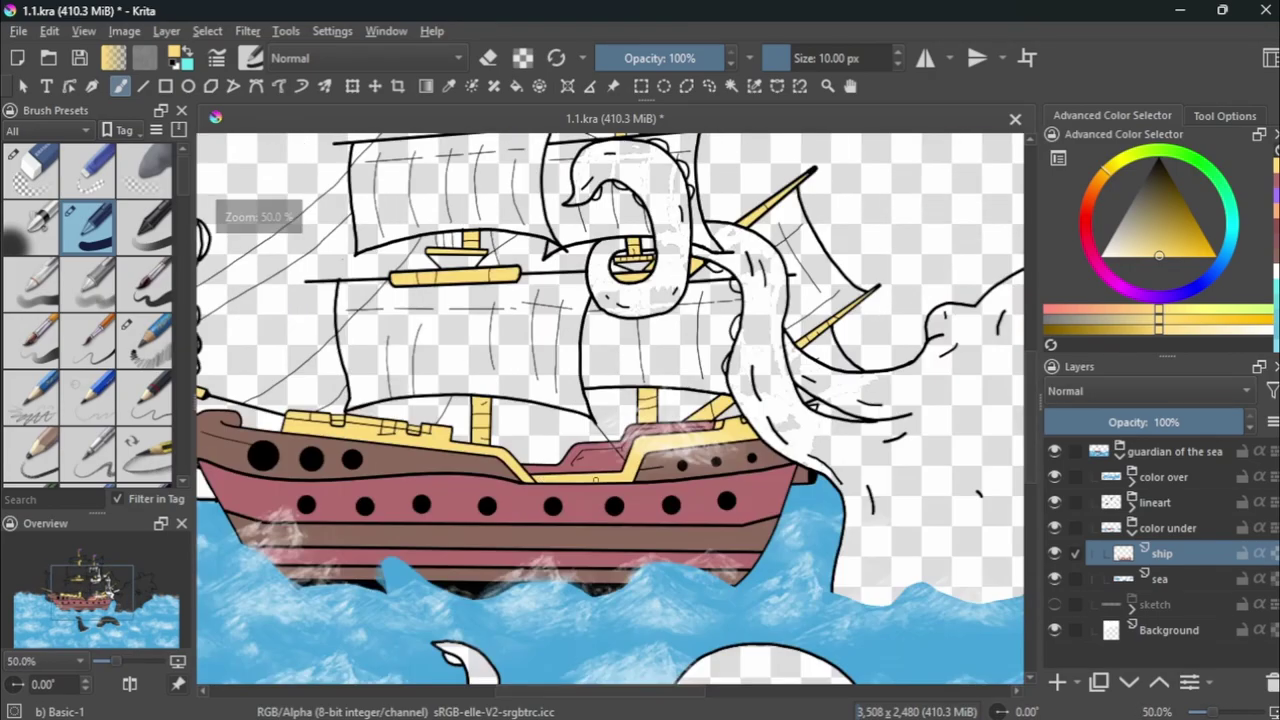
scroll(609, 475, up, 5)
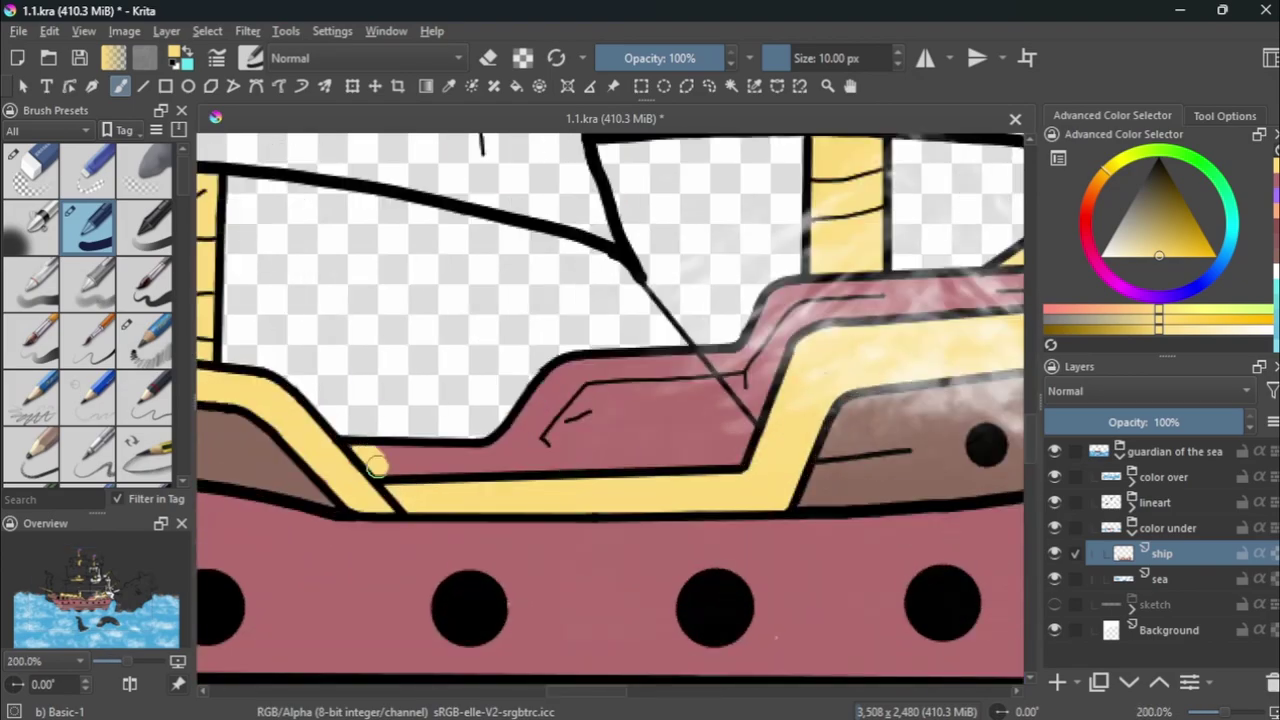
mouse_move(371, 457)
mouse_down()
mouse_move(708, 447)
mouse_move(860, 305)
mouse_move(1000, 290)
mouse_up()
scroll(704, 354, down, 5)
scroll(704, 354, up, 5)
scroll(704, 354, down, 5)
scroll(704, 354, up, 1)
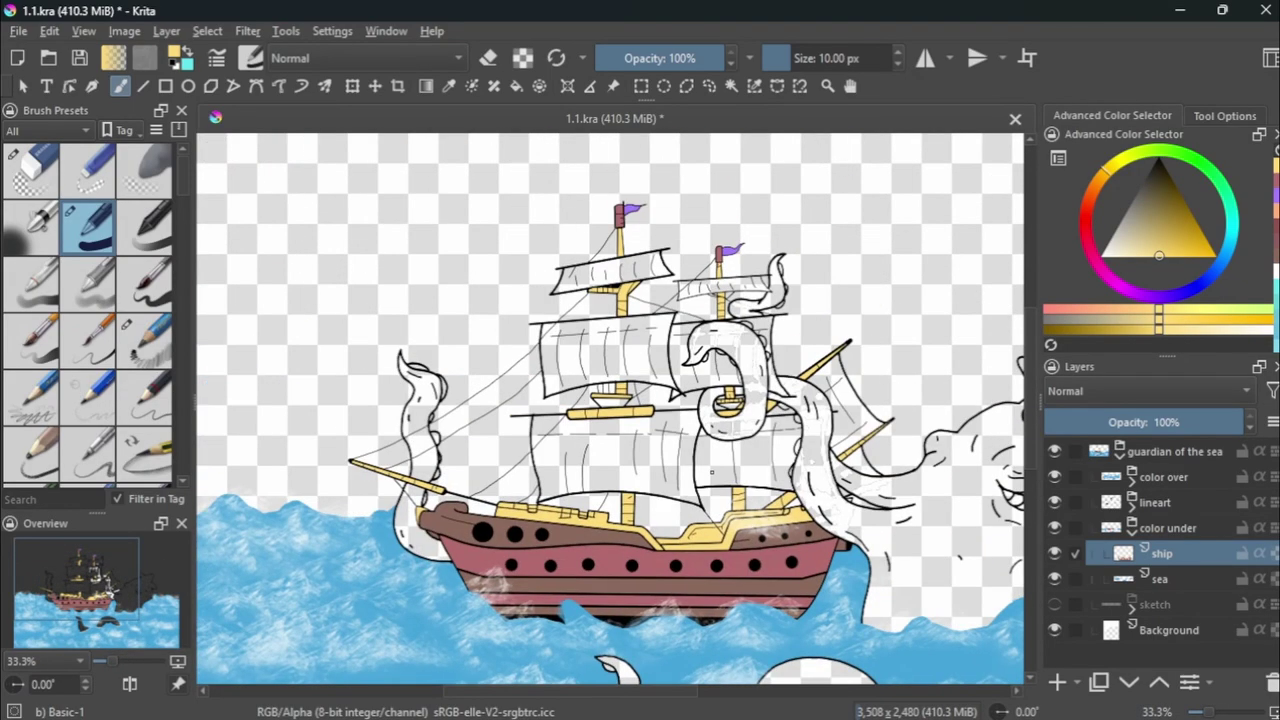
scroll(621, 176, up, 4)
Paint the pink mast tip yellow, then shrink the brush and switch to white.
drag(605, 270, 621, 176)
scroll(621, 176, down, 2)
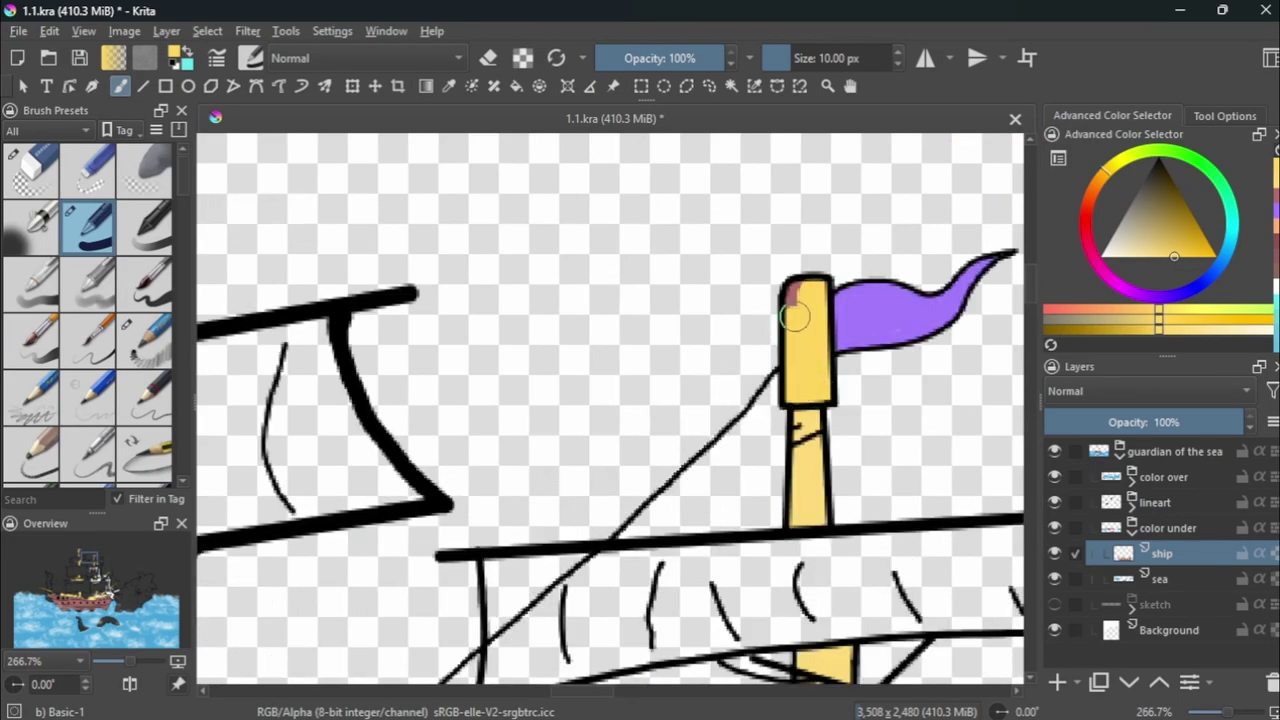
scroll(791, 306, down, 4)
scroll(614, 229, up, 4)
scroll(614, 229, up, 2)
key(bracketleft)
key(bracketleft)
key(bracketleft)
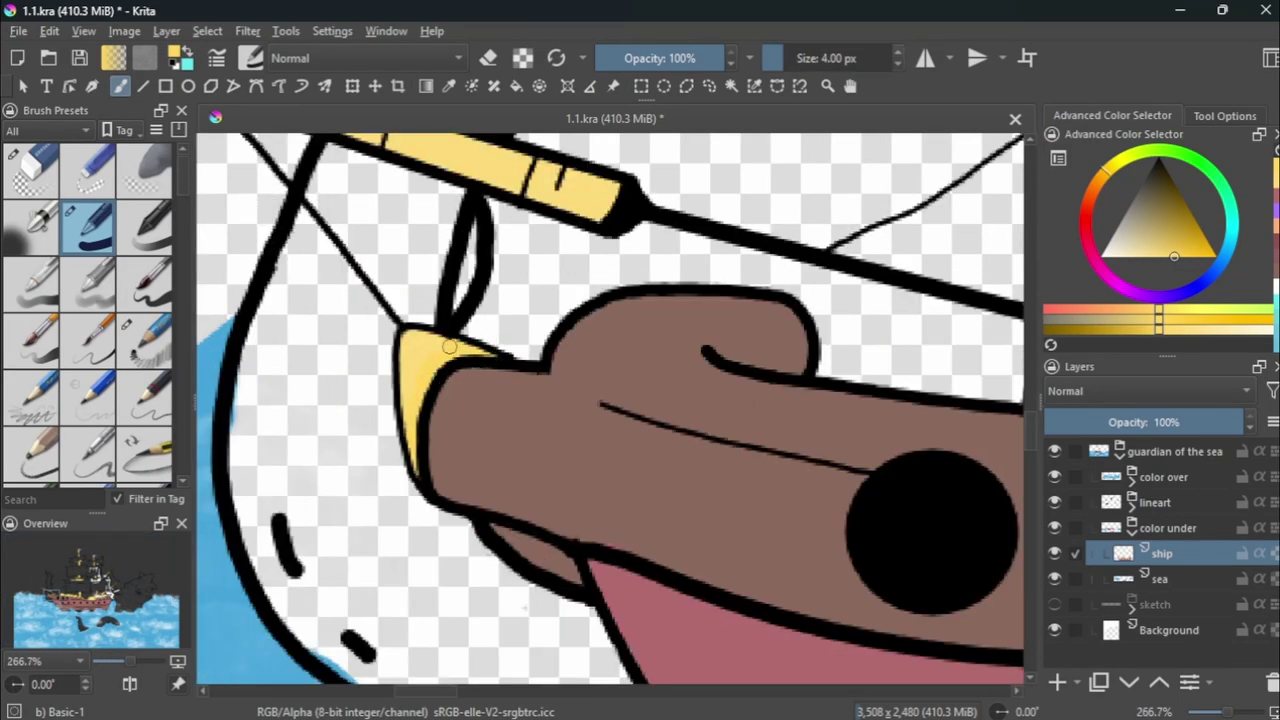
scroll(450, 346, down, 6)
scroll(701, 524, up, 2)
scroll(701, 524, up, 1)
scroll(701, 524, up, 1)
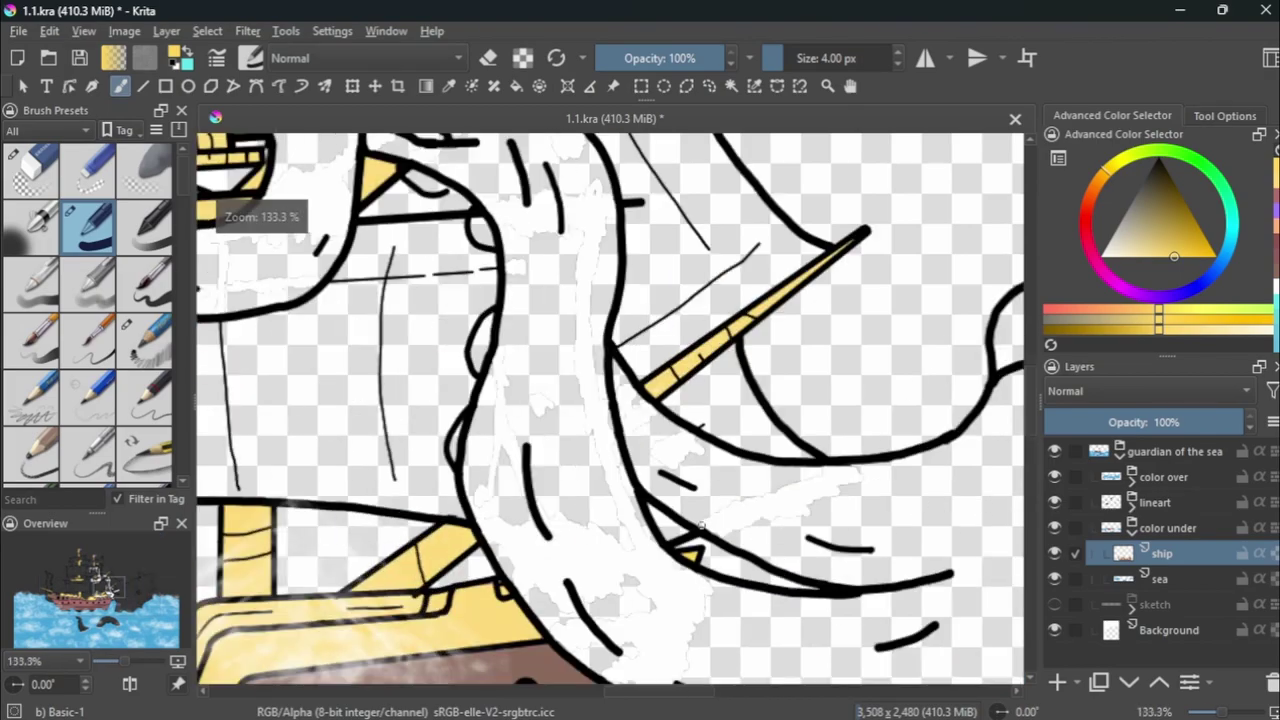
scroll(701, 524, down, 4)
key(x)
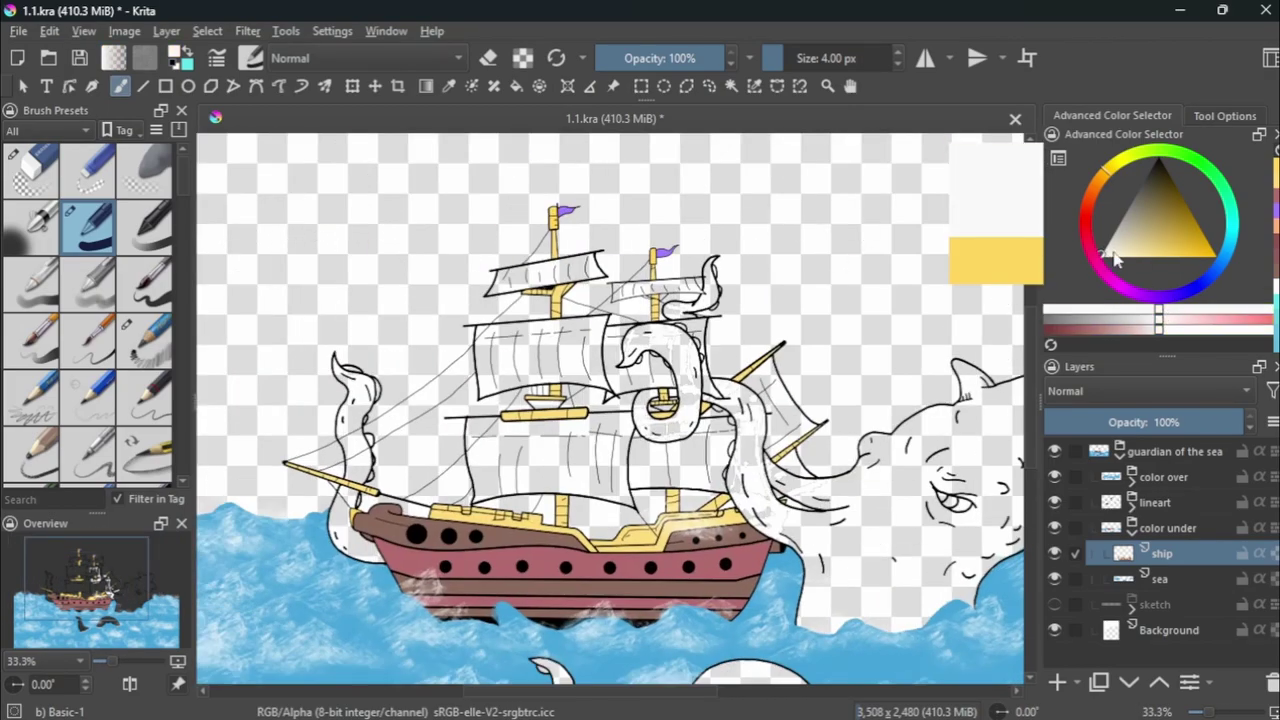
Paint the top sail's edges and interior with white and light grey.
scroll(523, 277, up, 4)
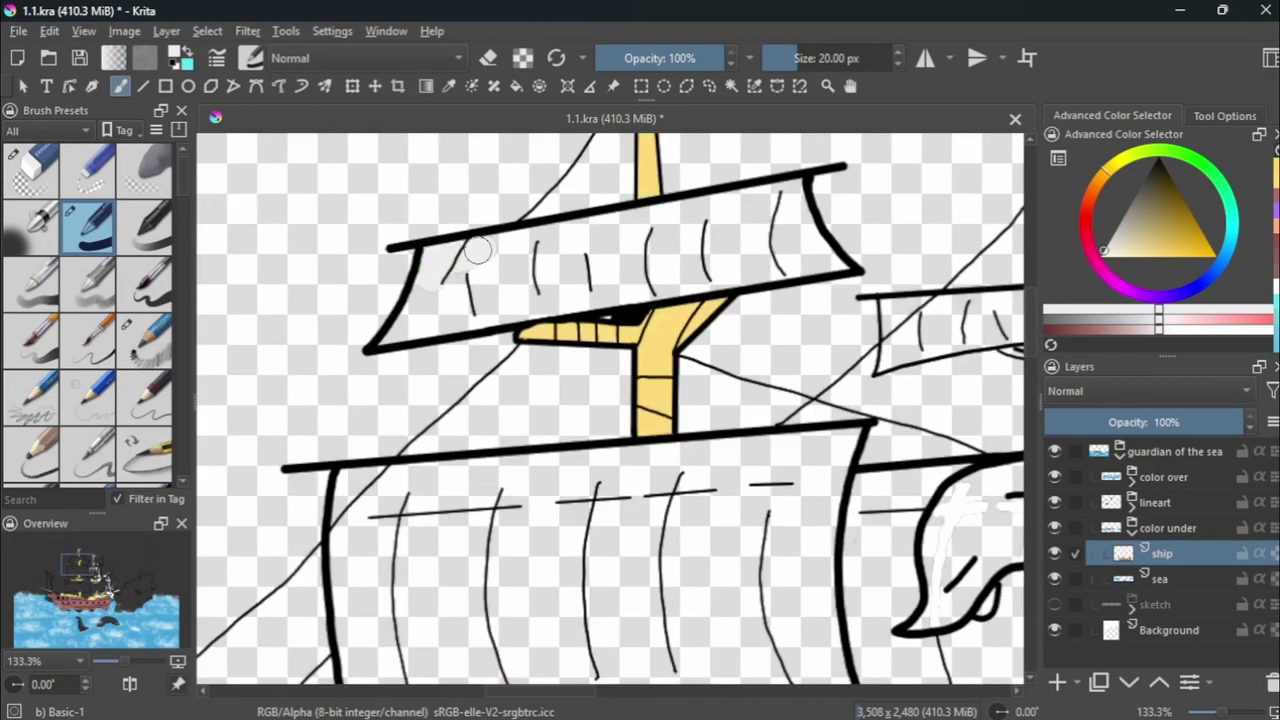
drag(430, 270, 695, 283)
mouse_move(385, 345)
mouse_down()
mouse_move(525, 262)
mouse_move(795, 212)
mouse_up()
scroll(795, 215, down, 4)
scroll(548, 444, up, 2)
scroll(548, 444, up, 2)
scroll(548, 444, down, 4)
scroll(462, 312, up, 4)
drag(462, 312, 453, 408)
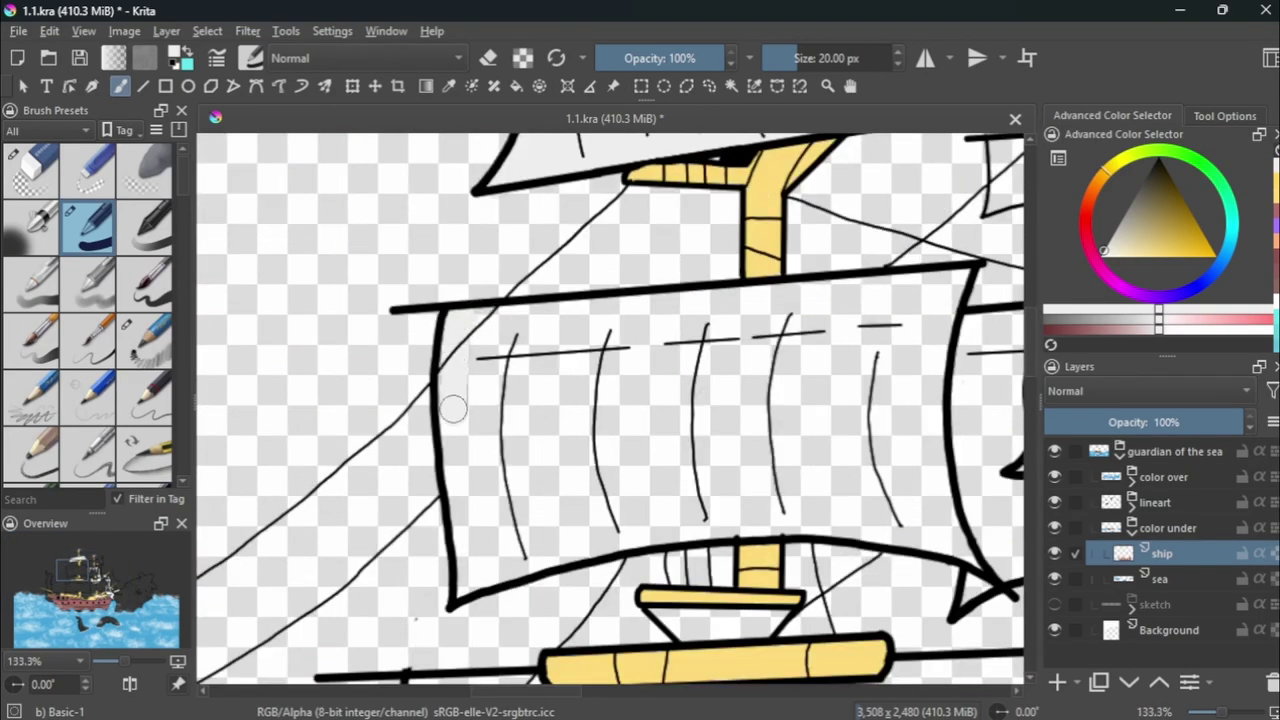
mouse_move(467, 576)
mouse_down()
mouse_move(680, 527)
mouse_move(943, 540)
mouse_move(937, 369)
mouse_up()
drag(511, 318, 942, 283)
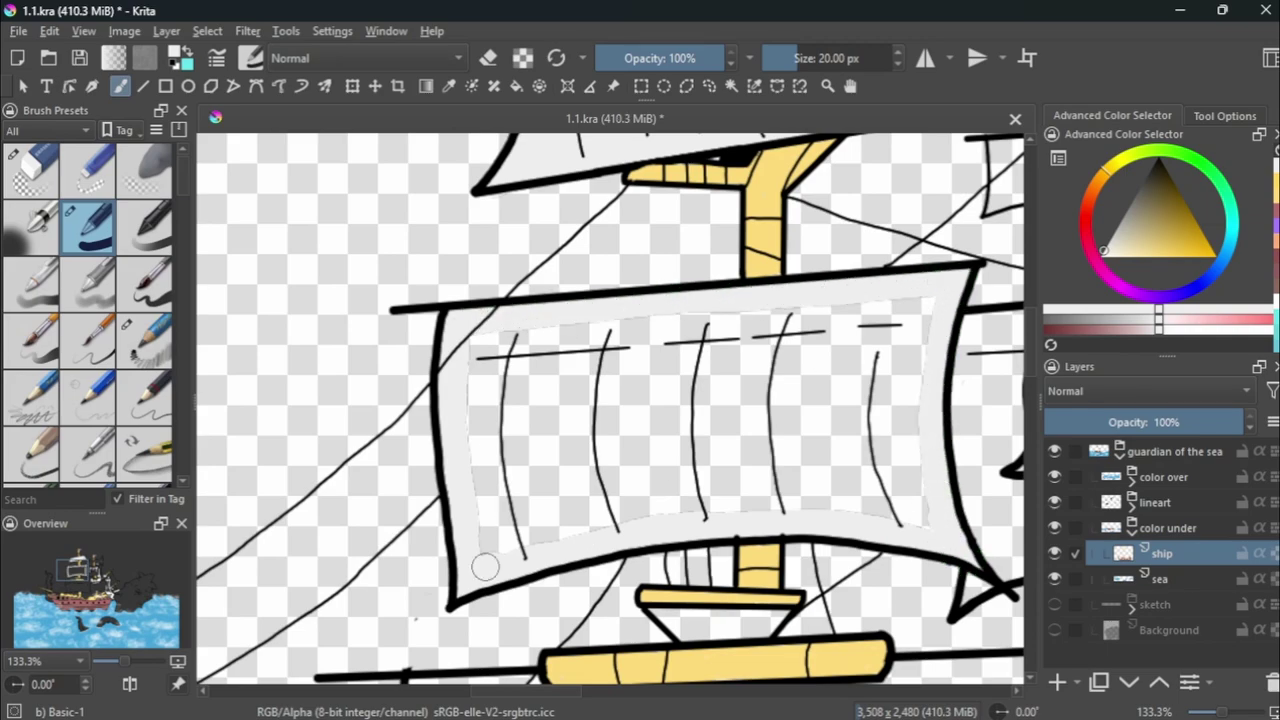
mouse_move(485, 567)
mouse_down()
mouse_move(509, 434)
mouse_move(880, 500)
mouse_move(897, 367)
mouse_move(563, 363)
mouse_move(700, 366)
mouse_up()
Fill the lower sail with grey, covering its remaining transparent area.
scroll(672, 401, down, 3)
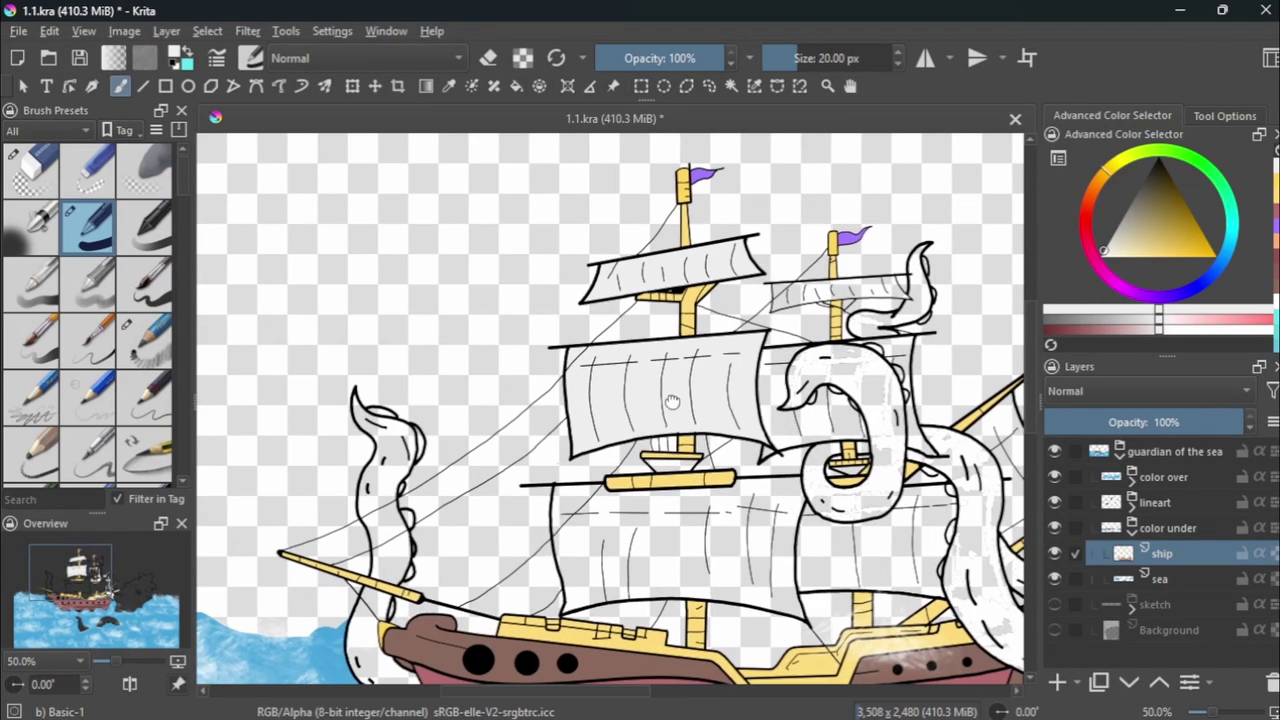
scroll(672, 401, up, 1)
scroll(921, 409, up, 1)
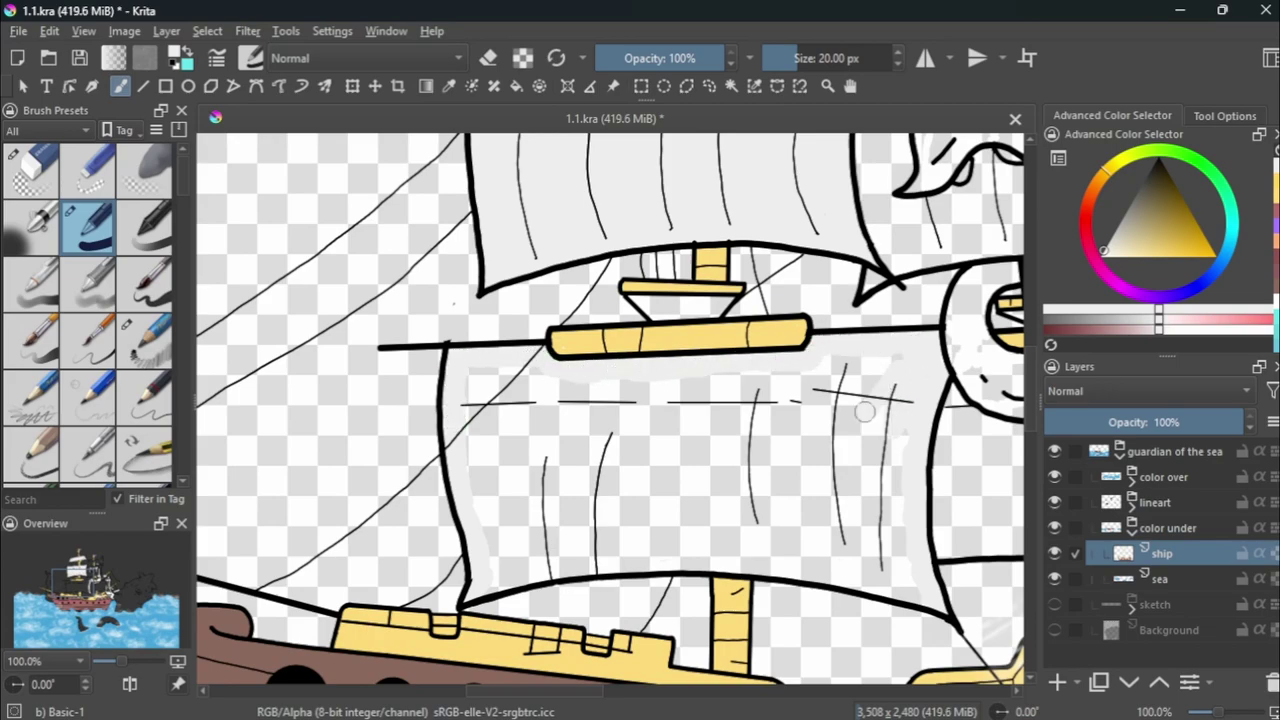
drag(864, 412, 888, 535)
mouse_move(900, 476)
mouse_down()
mouse_move(815, 420)
mouse_move(734, 517)
mouse_move(480, 440)
mouse_move(630, 400)
mouse_move(714, 443)
mouse_move(754, 389)
mouse_up()
scroll(760, 390, down, 3)
scroll(767, 484, up, 2)
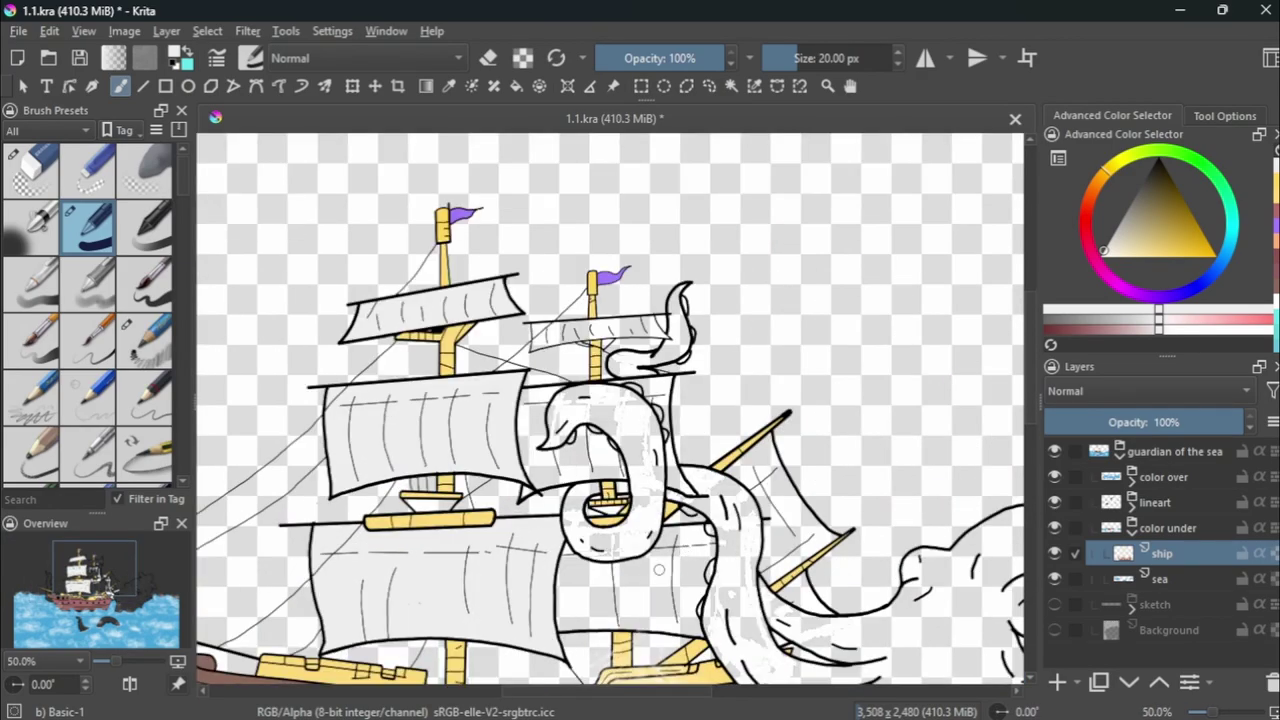
scroll(710, 508, up, 1)
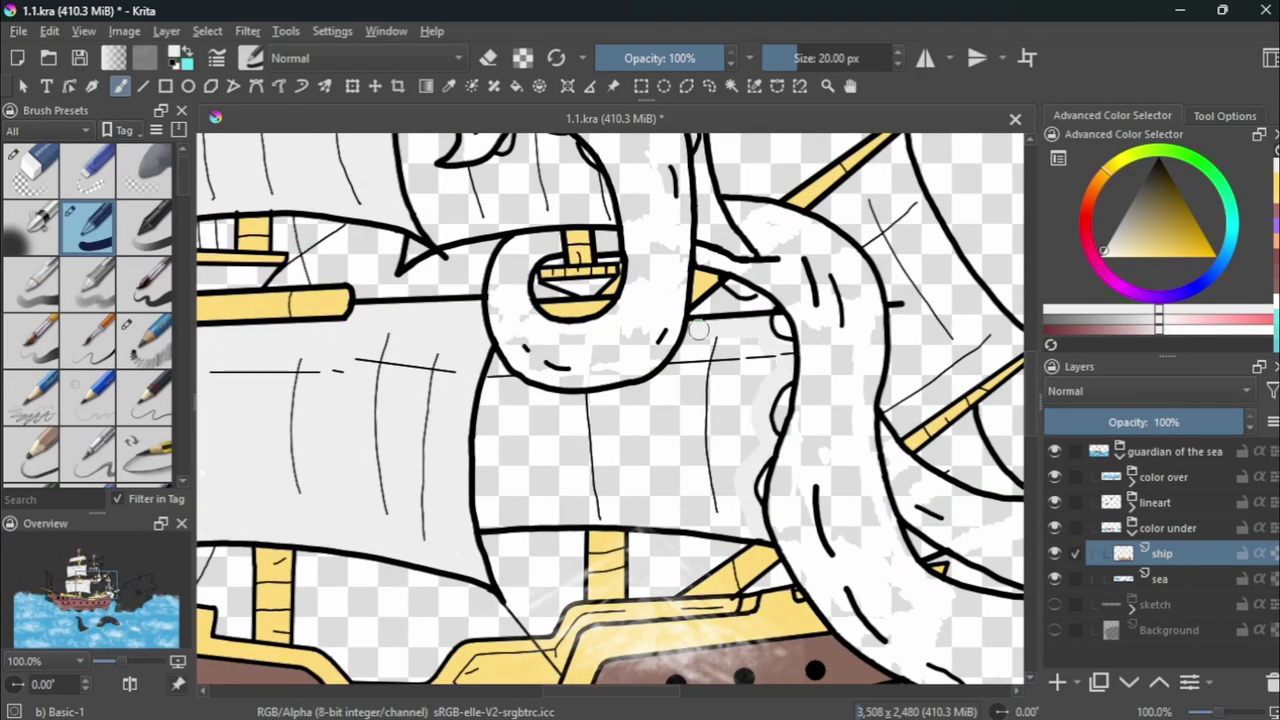
mouse_move(499, 517)
mouse_down()
mouse_move(745, 520)
mouse_move(735, 420)
mouse_move(663, 394)
mouse_move(618, 411)
mouse_up()
Touch up a small unpainted spot on the sail and pan to the upper sail and mast.
scroll(618, 411, up, 2)
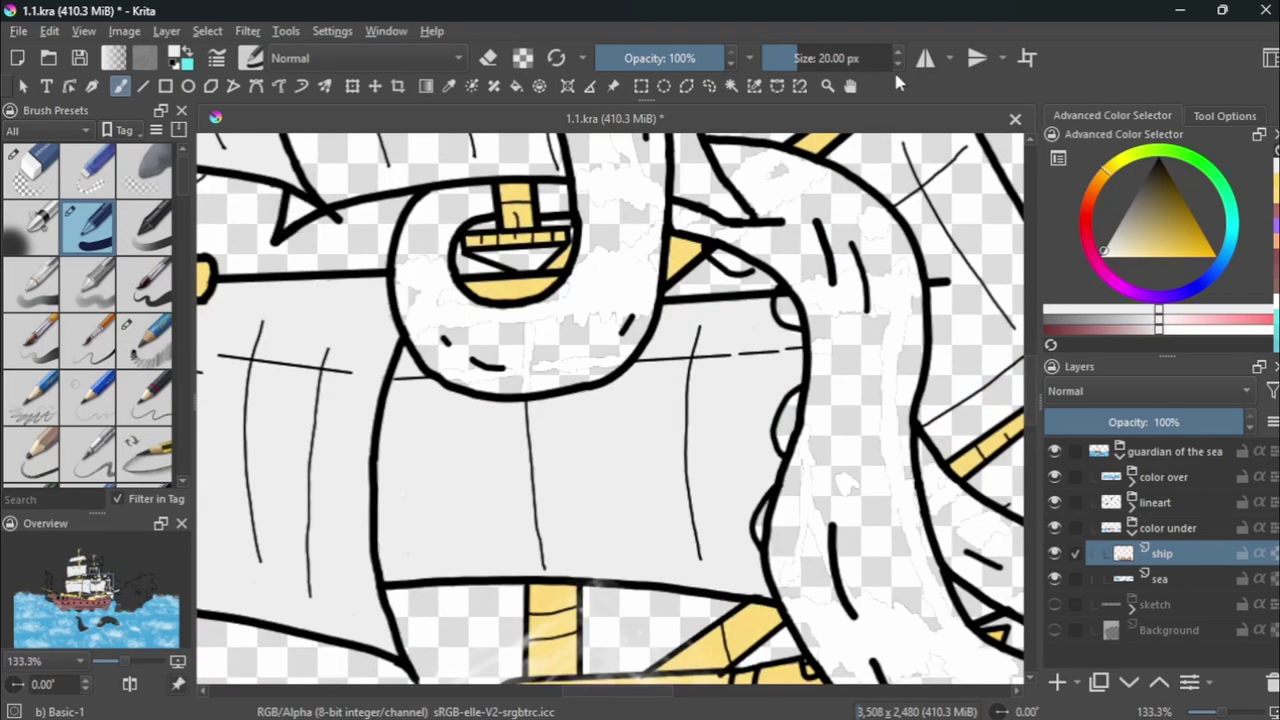
scroll(820, 58, down, 2)
scroll(600, 400, up, 1)
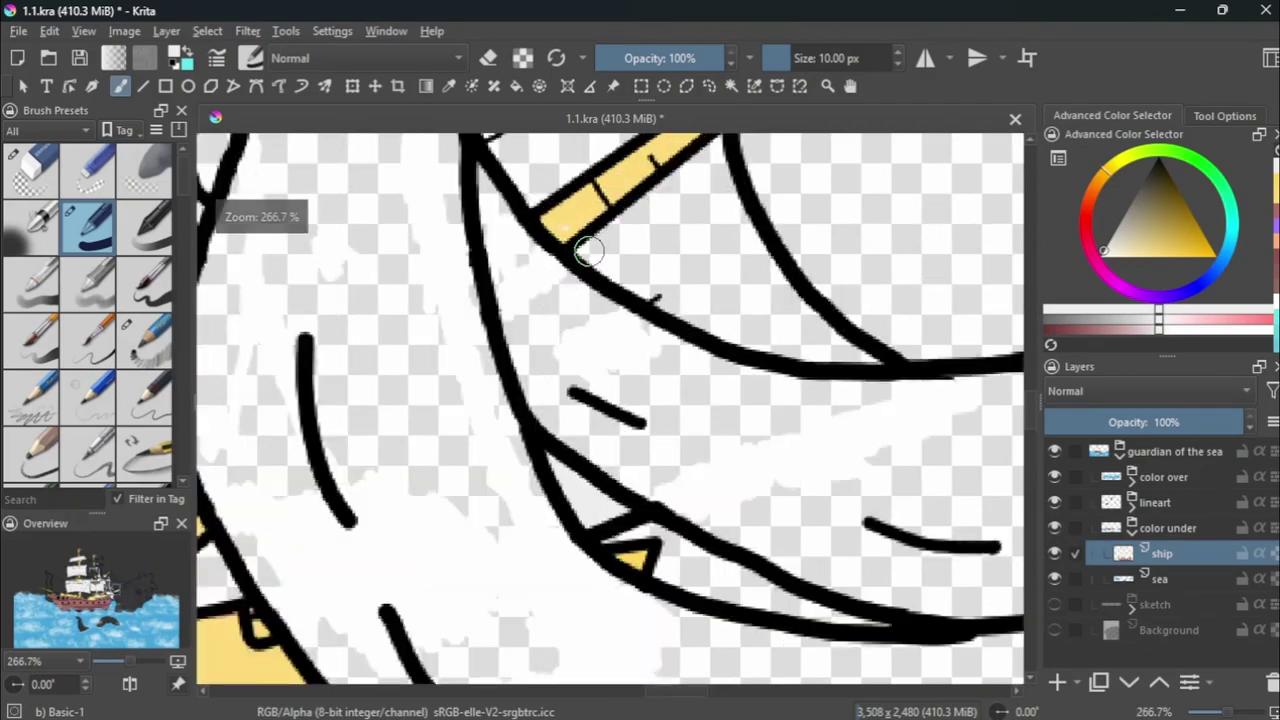
drag(829, 349, 697, 310)
scroll(697, 310, down, 2)
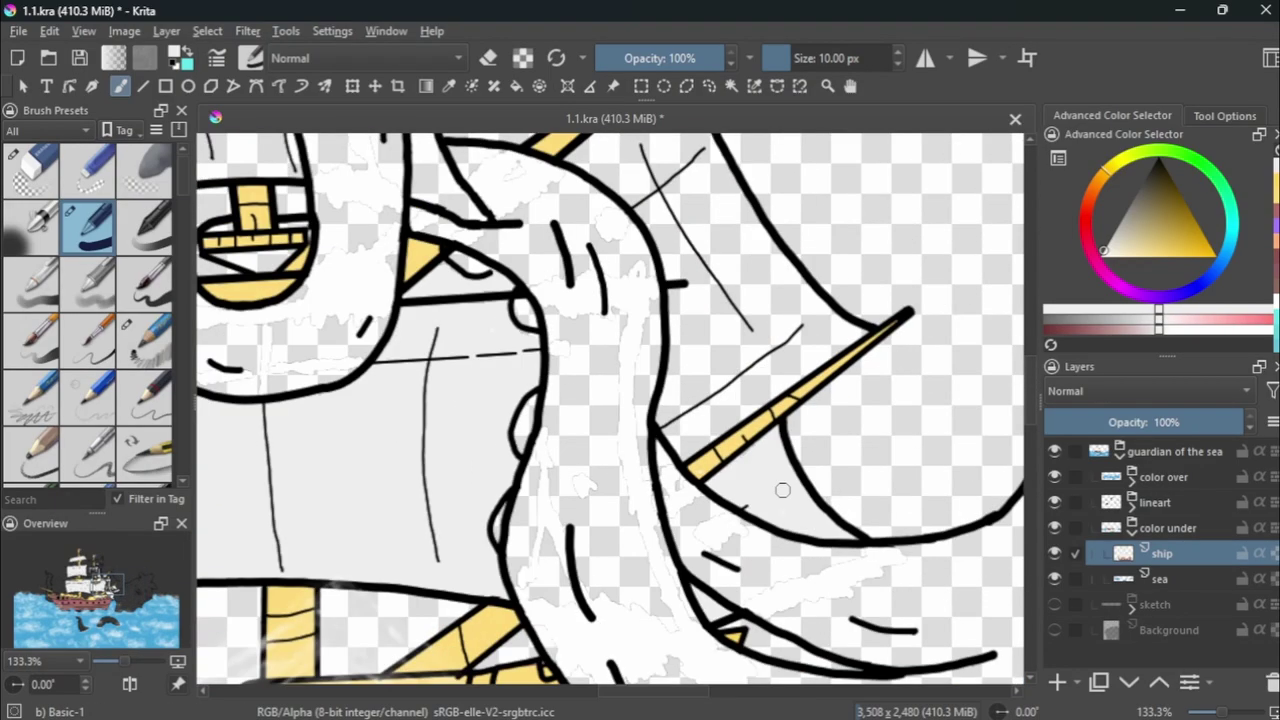
scroll(759, 335, up, 1)
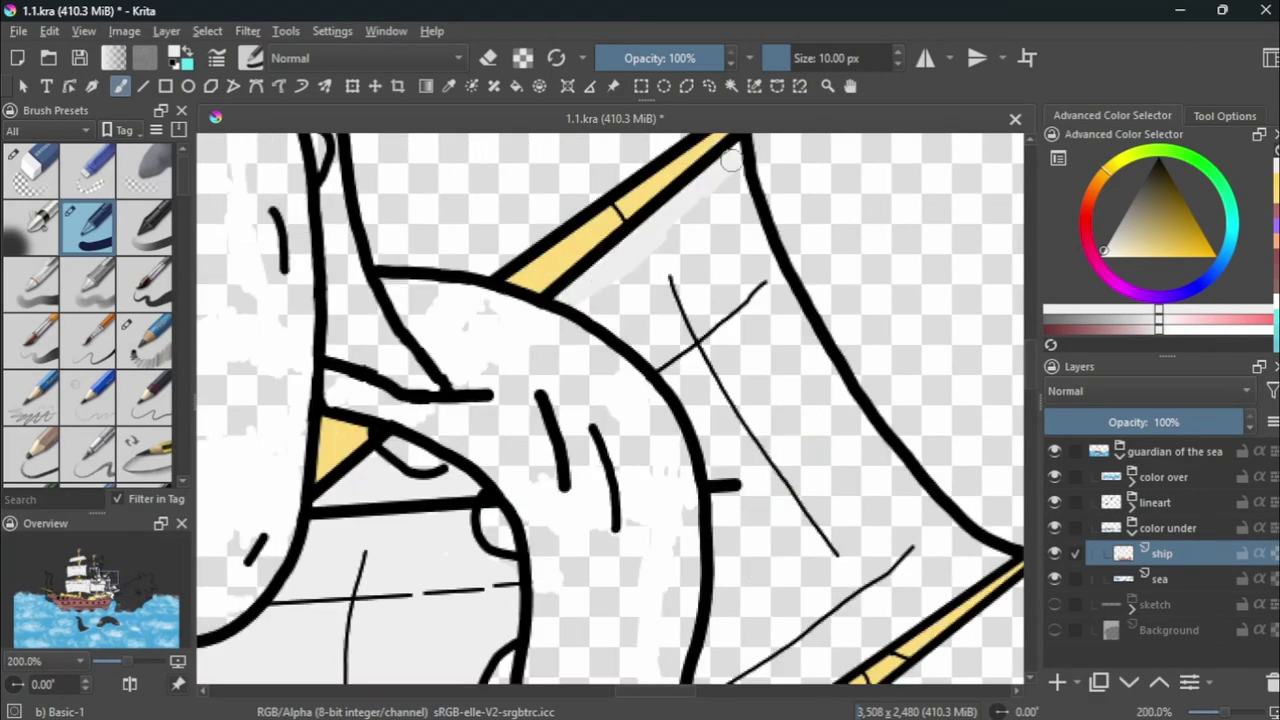
drag(717, 553, 662, 451)
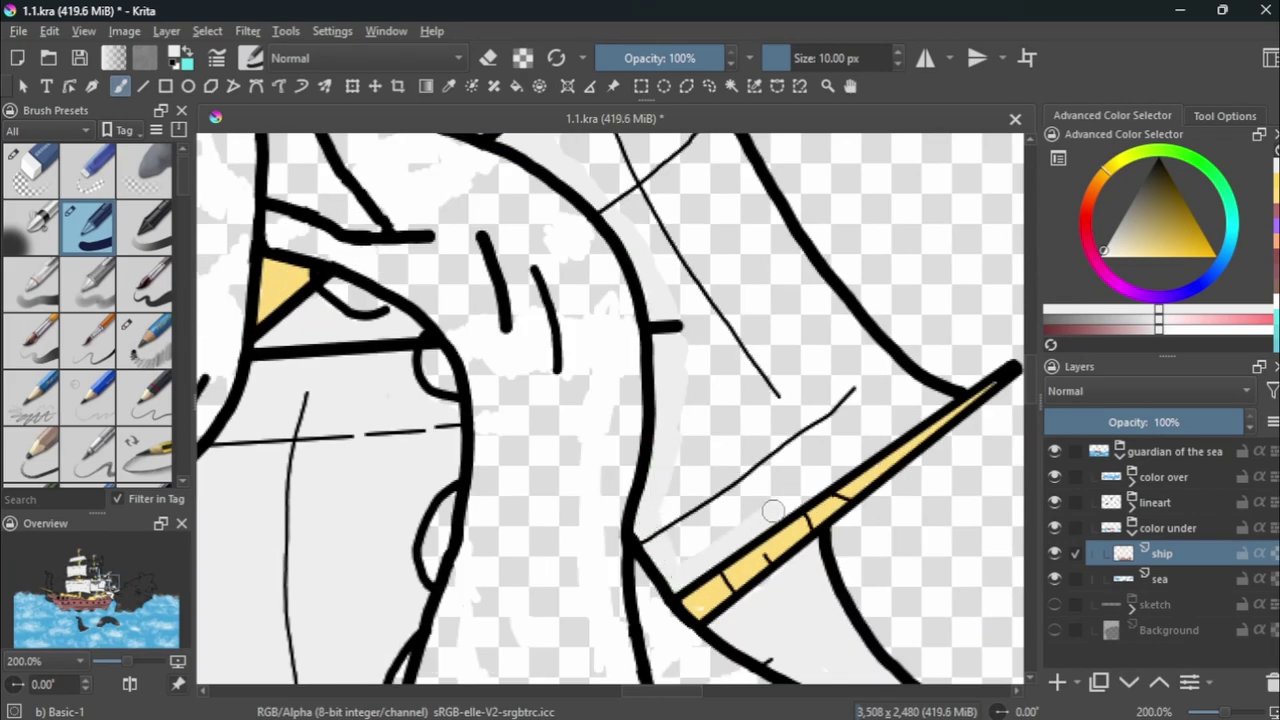
Mirror the canvas view horizontally and zoom to check the composition.
key(m)
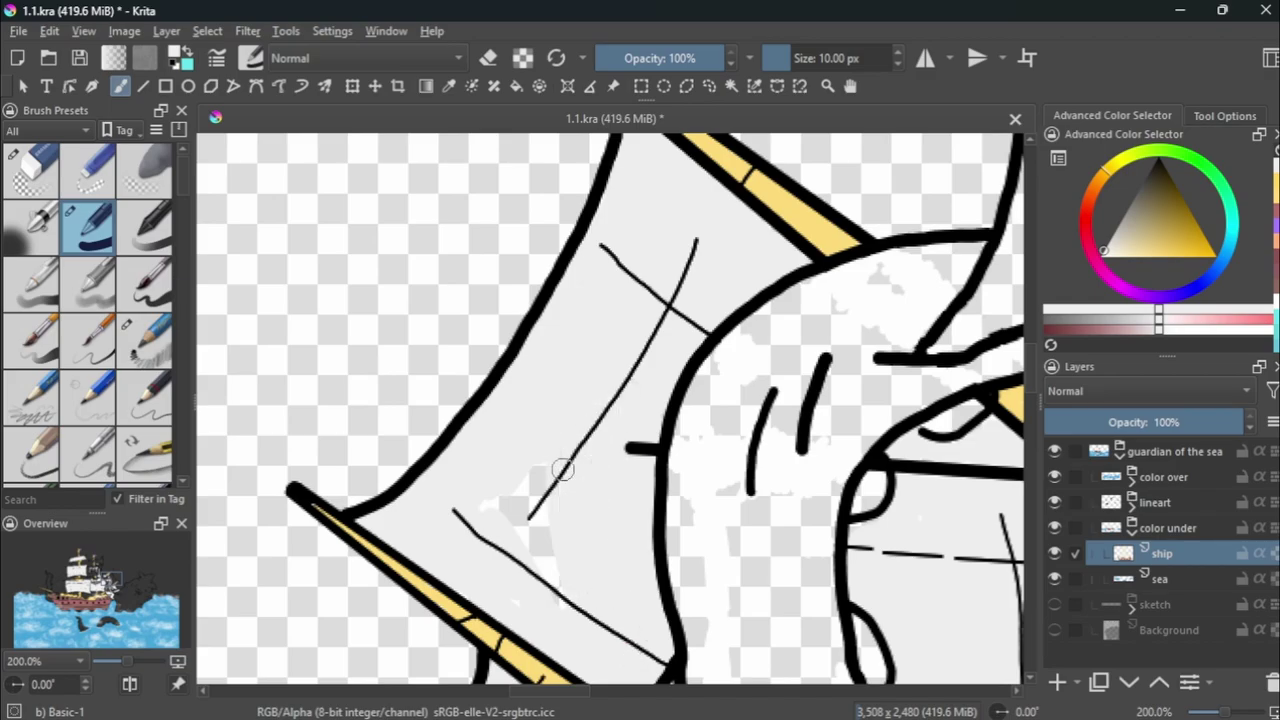
scroll(112, 582, down, 5)
scroll(638, 357, up, 4)
scroll(557, 586, up, 2)
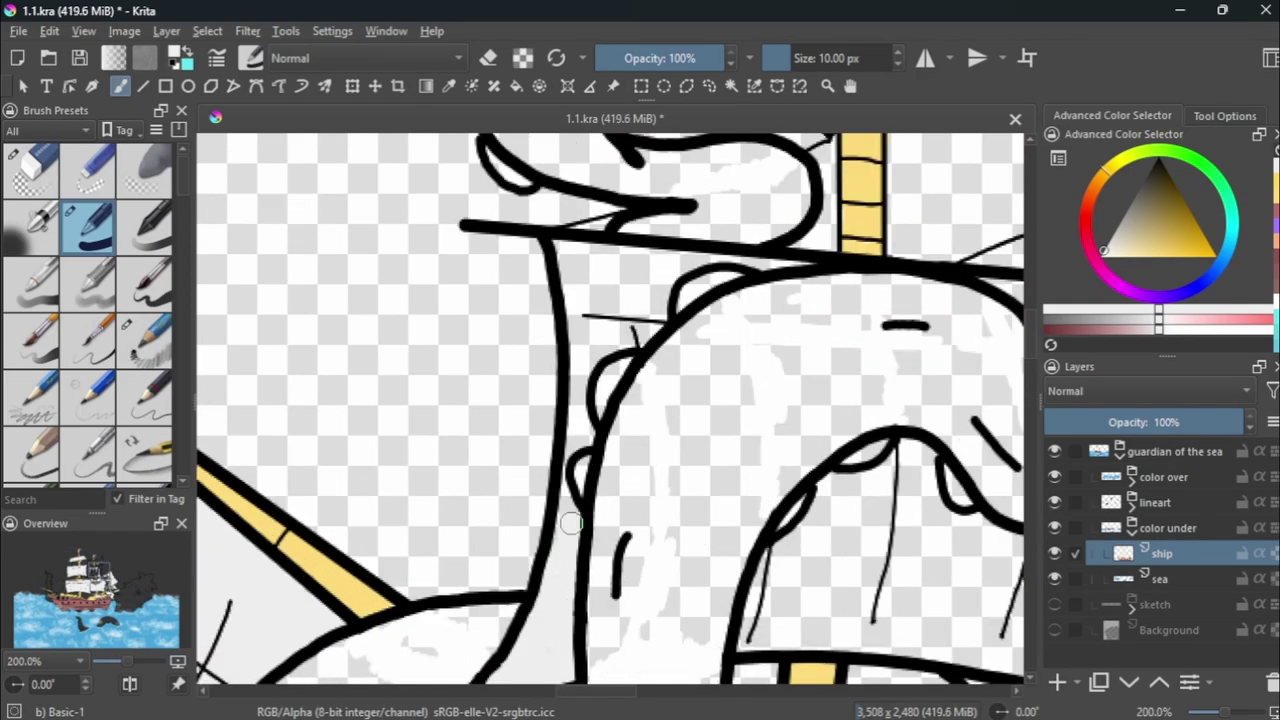
scroll(551, 434, up, 3)
scroll(551, 434, down, 3)
scroll(661, 303, up, 1)
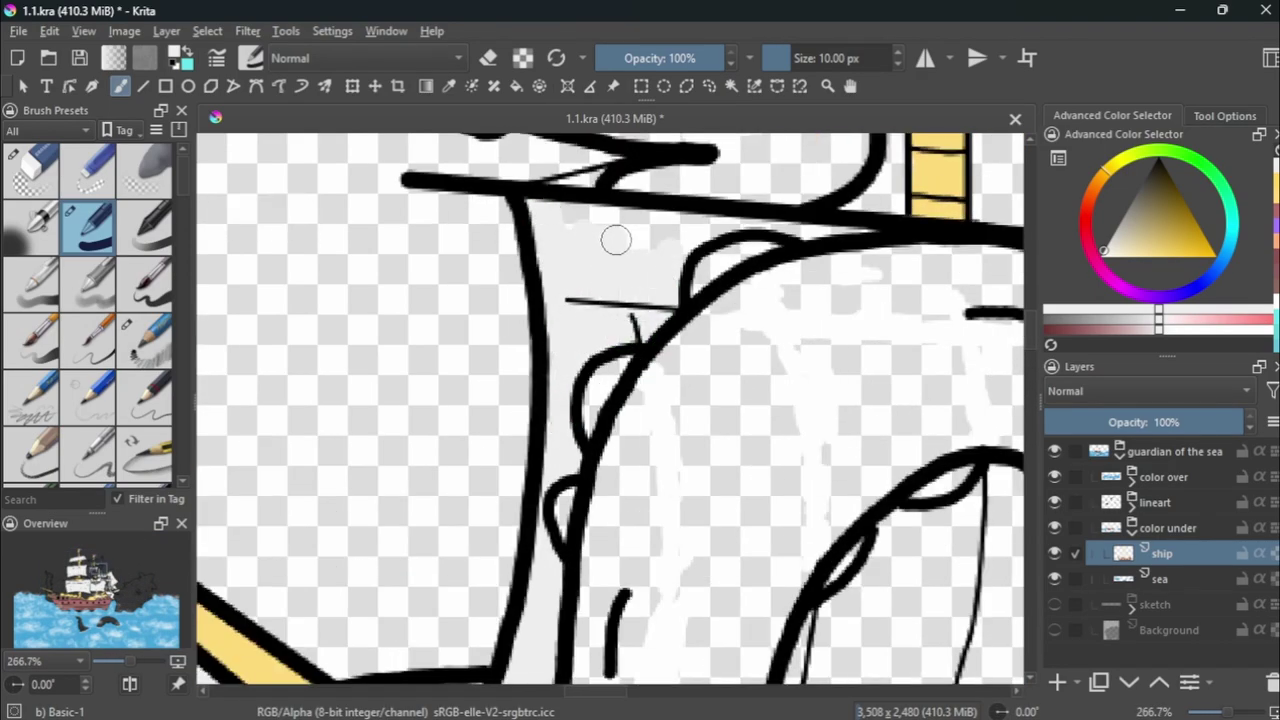
scroll(837, 266, down, 3)
scroll(837, 266, down, 4)
scroll(578, 365, up, 5)
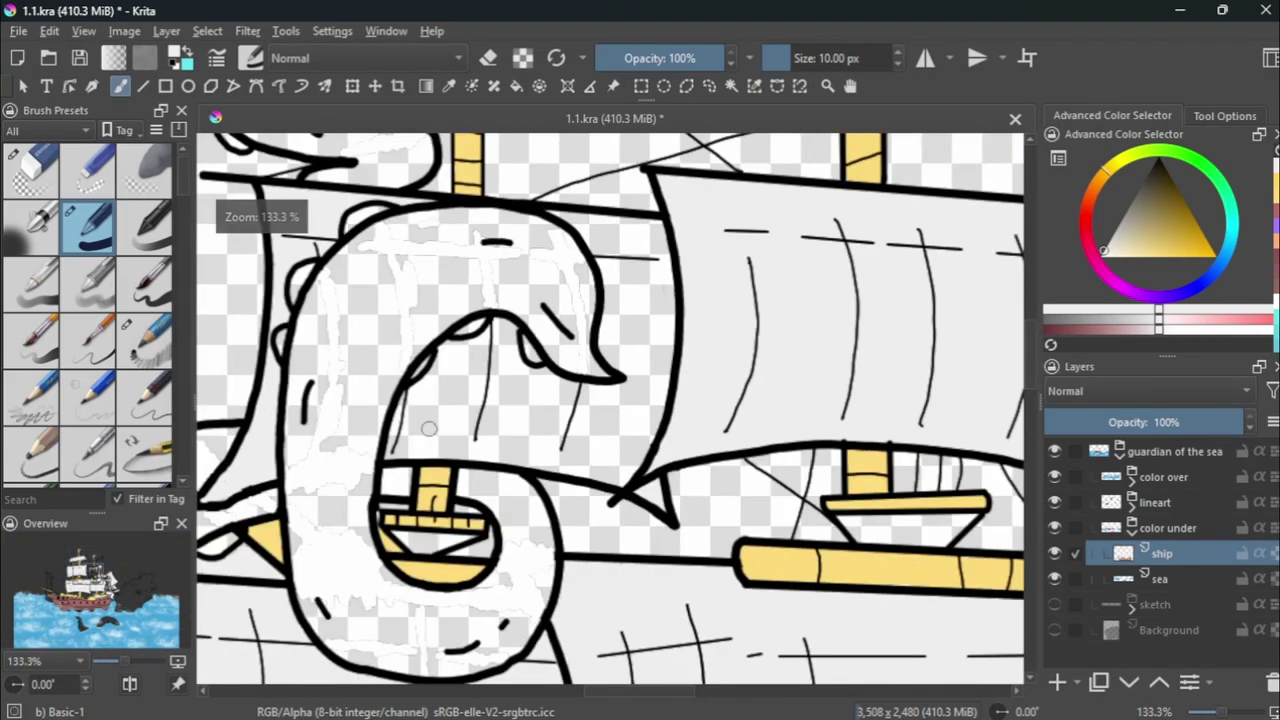
scroll(523, 297, up, 3)
scroll(963, 651, down, 1)
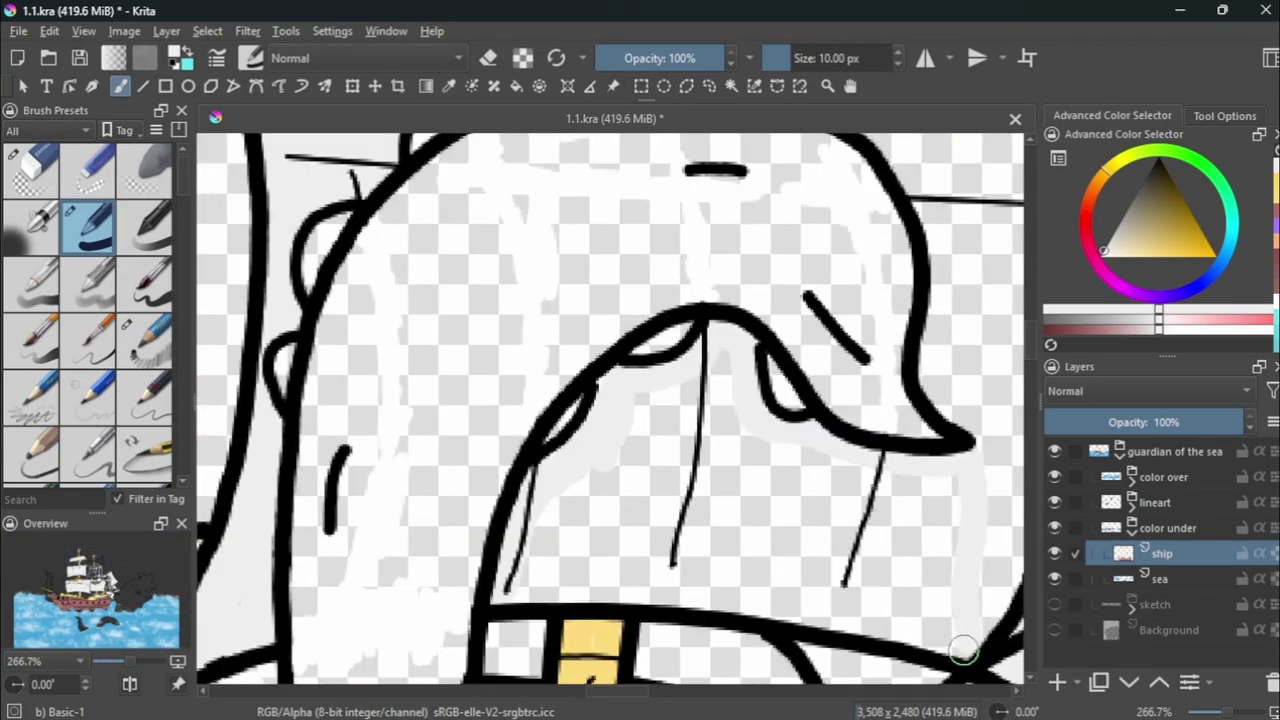
Fill the sail gaps beside the tentacle and near the mast grey, and whiten the small upper sail.
mouse_move(843, 617)
mouse_down()
mouse_move(530, 585)
mouse_move(663, 463)
mouse_move(777, 449)
mouse_move(943, 619)
mouse_up()
scroll(890, 465, down, 1)
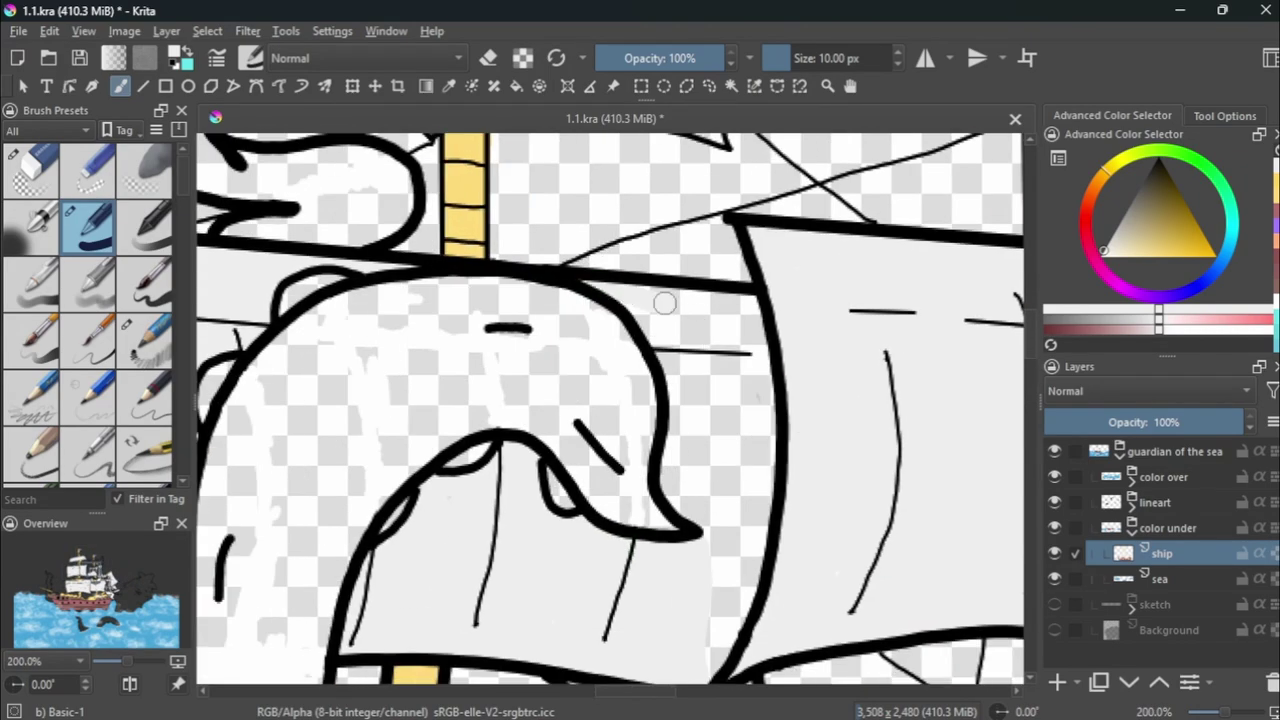
drag(638, 307, 703, 502)
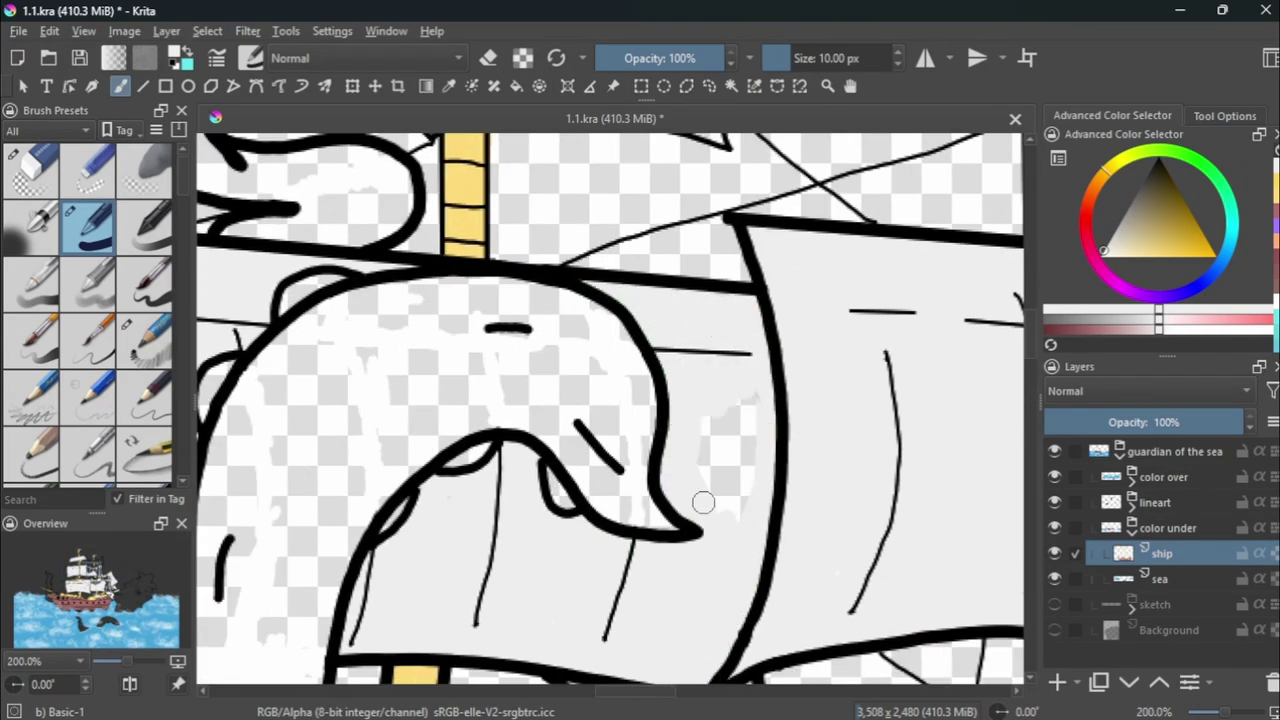
scroll(707, 411, up, 5)
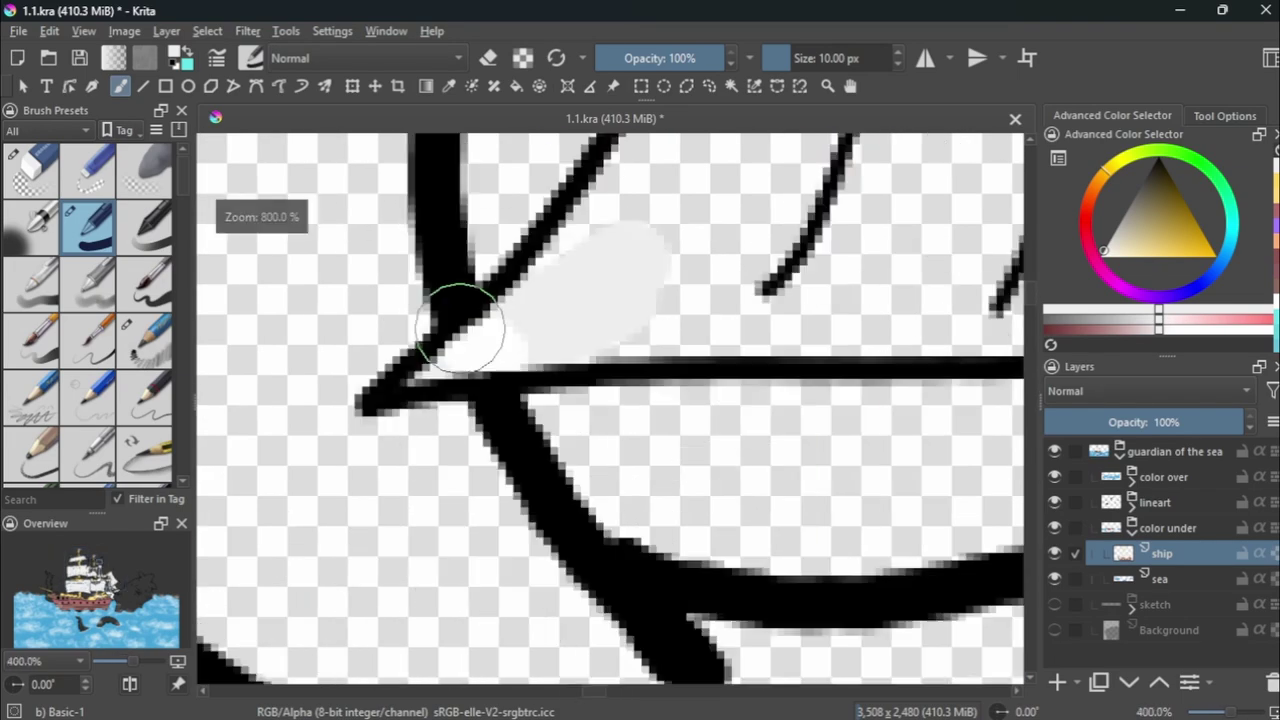
scroll(640, 300, down, 1)
drag(740, 300, 678, 286)
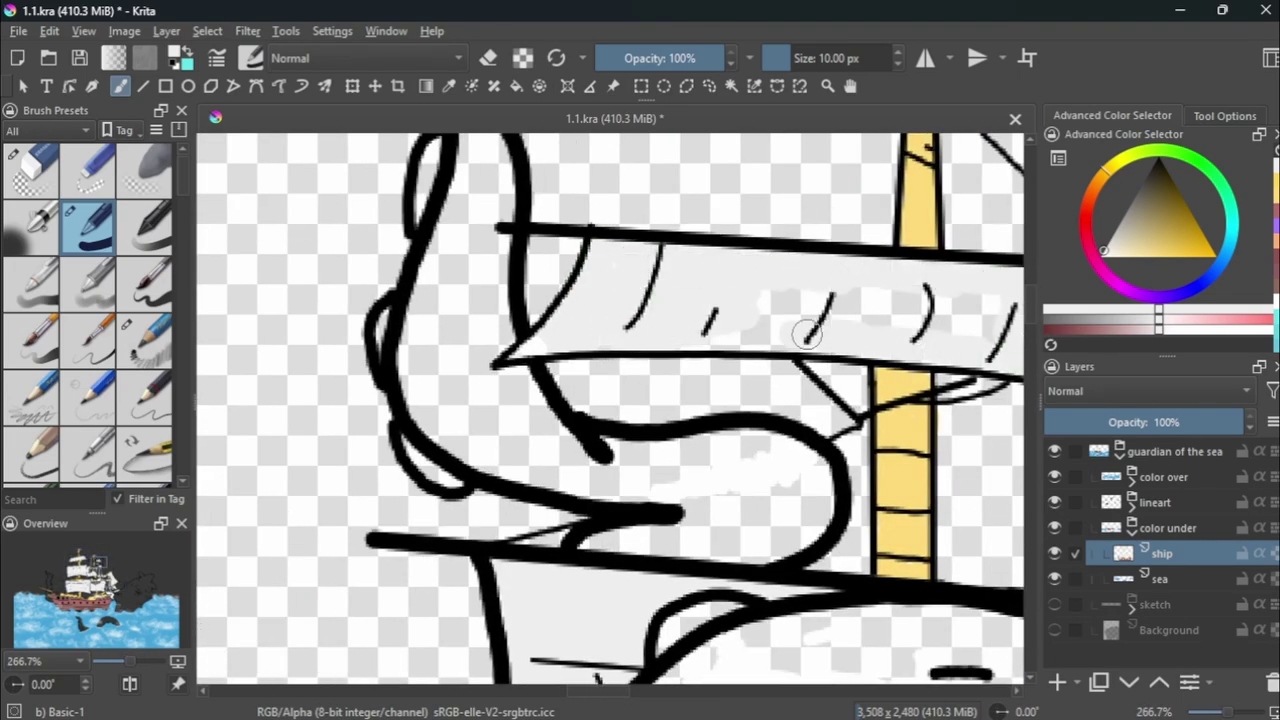
scroll(714, 323, up, 2)
drag(648, 465, 634, 437)
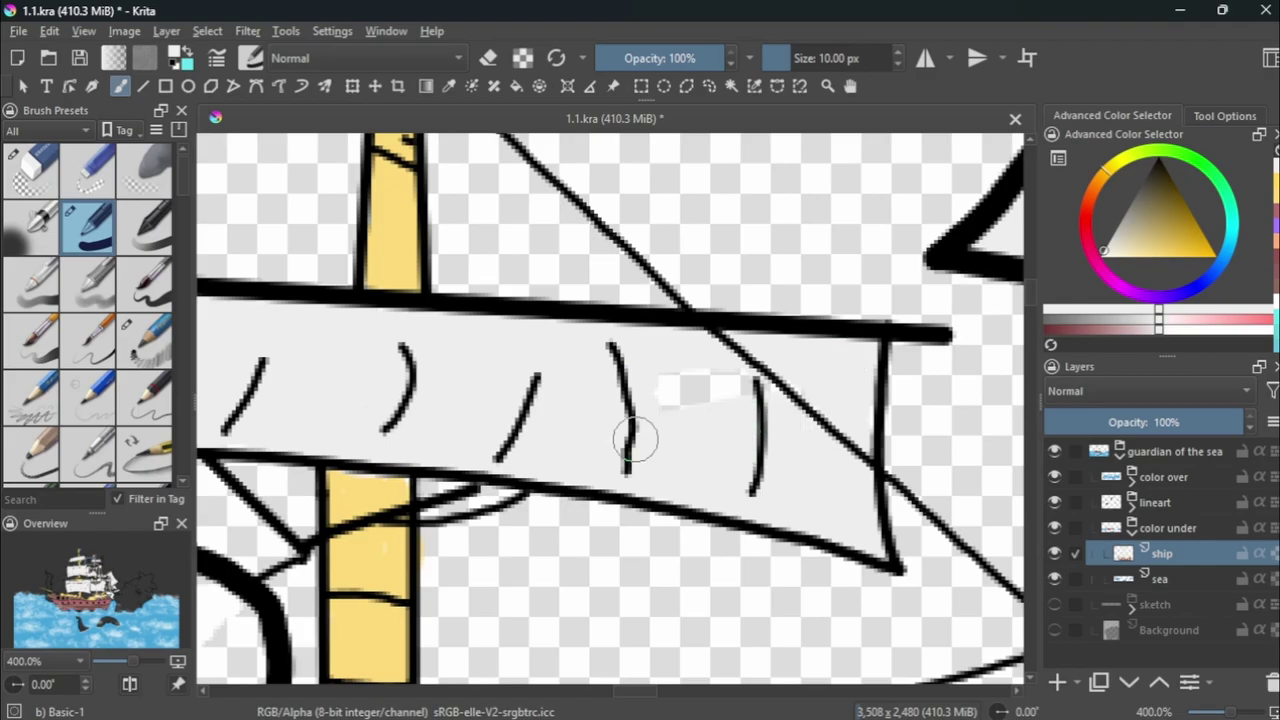
scroll(654, 194, down, 6)
scroll(654, 194, down, 1)
scroll(698, 173, down, 1)
scroll(698, 173, up, 3)
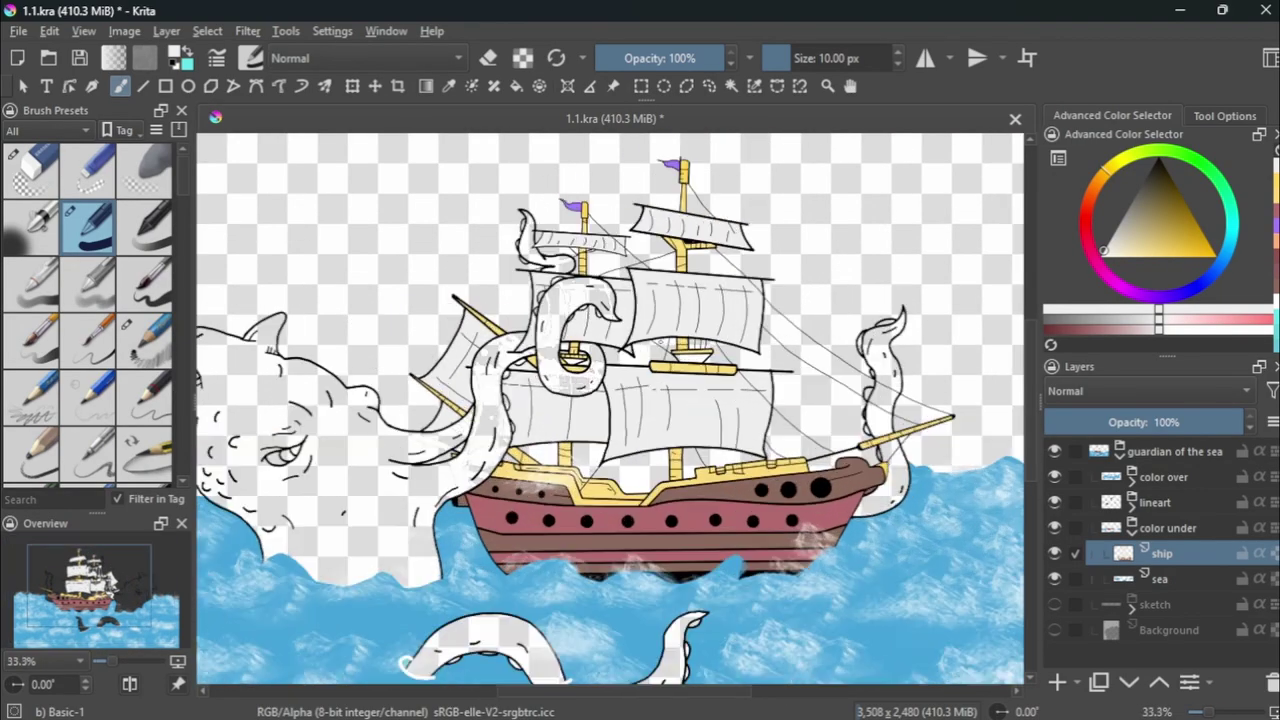
scroll(640, 300, up, 2)
scroll(851, 251, up, 3)
Paint the hull area under the yellow boom brown, then unmirror the view.
drag(780, 309, 851, 251)
key(ctrl+z)
scroll(547, 541, down, 3)
scroll(547, 541, up, 2)
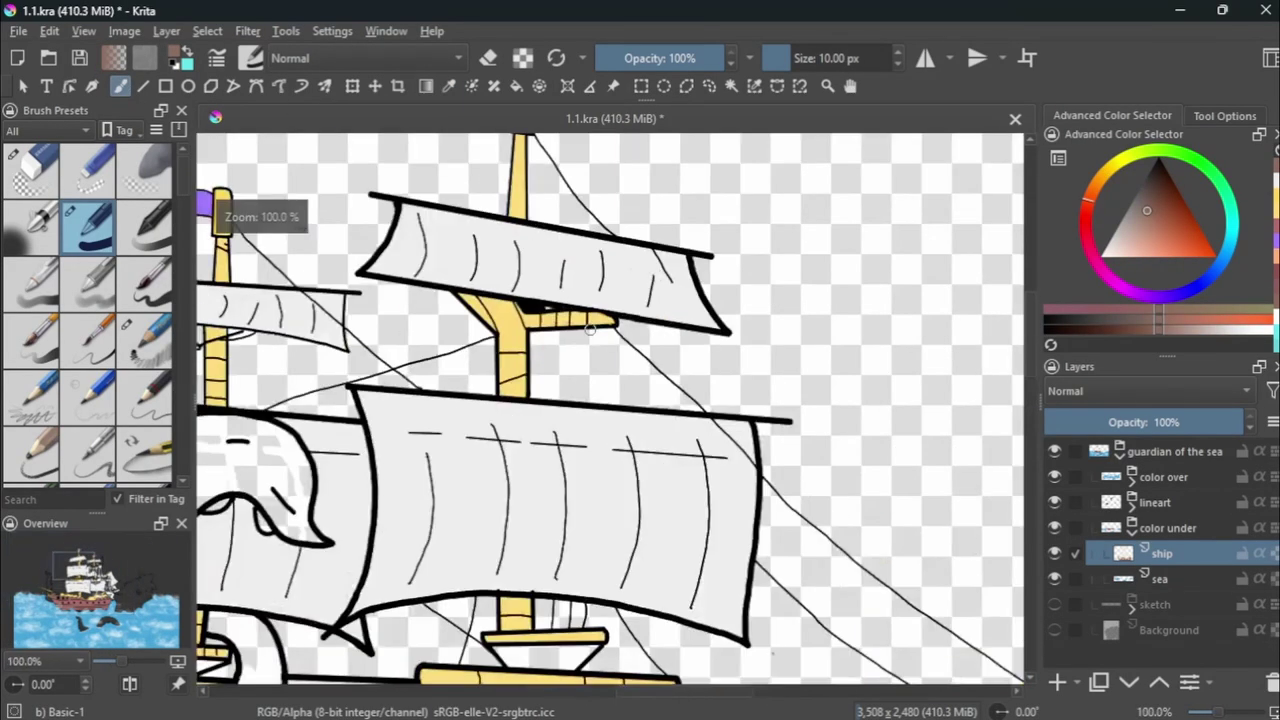
scroll(547, 541, up, 2)
mouse_move(634, 457)
mouse_down()
mouse_move(286, 466)
mouse_move(590, 524)
mouse_up()
scroll(590, 524, down, 2)
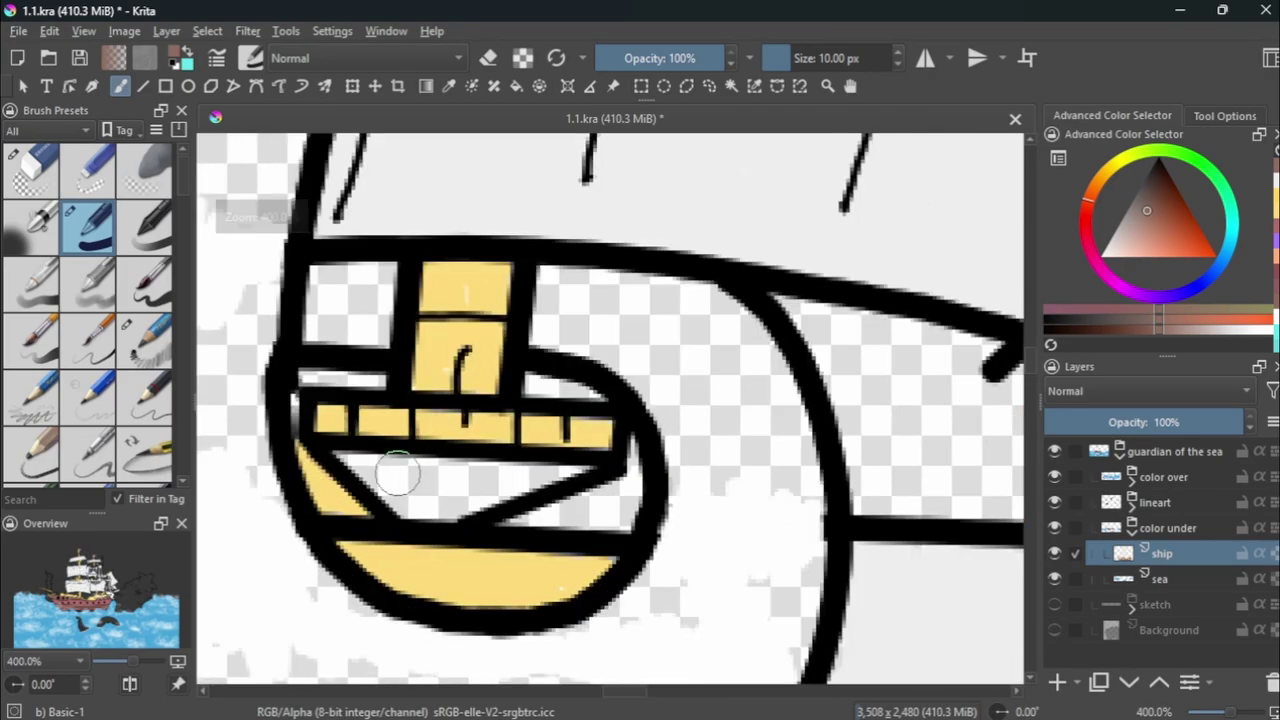
drag(394, 466, 590, 515)
scroll(493, 568, down, 4)
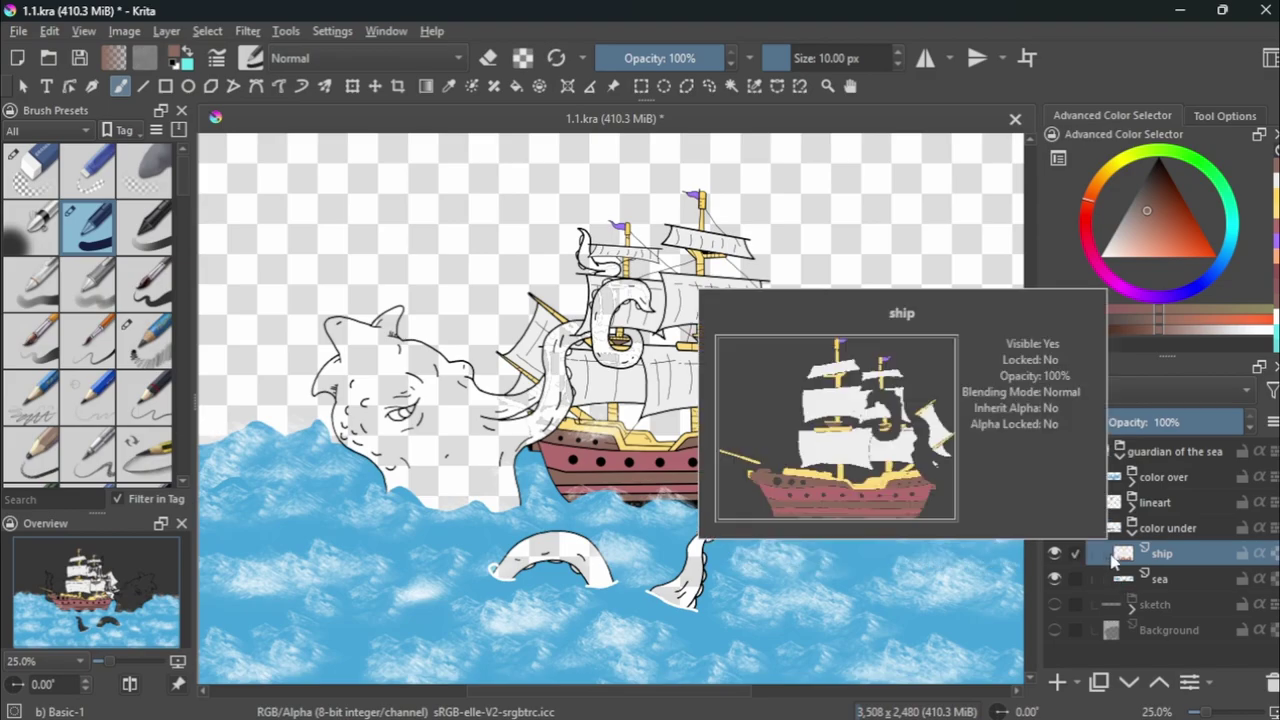
scroll(960, 565, down, 1)
scroll(930, 530, up, 2)
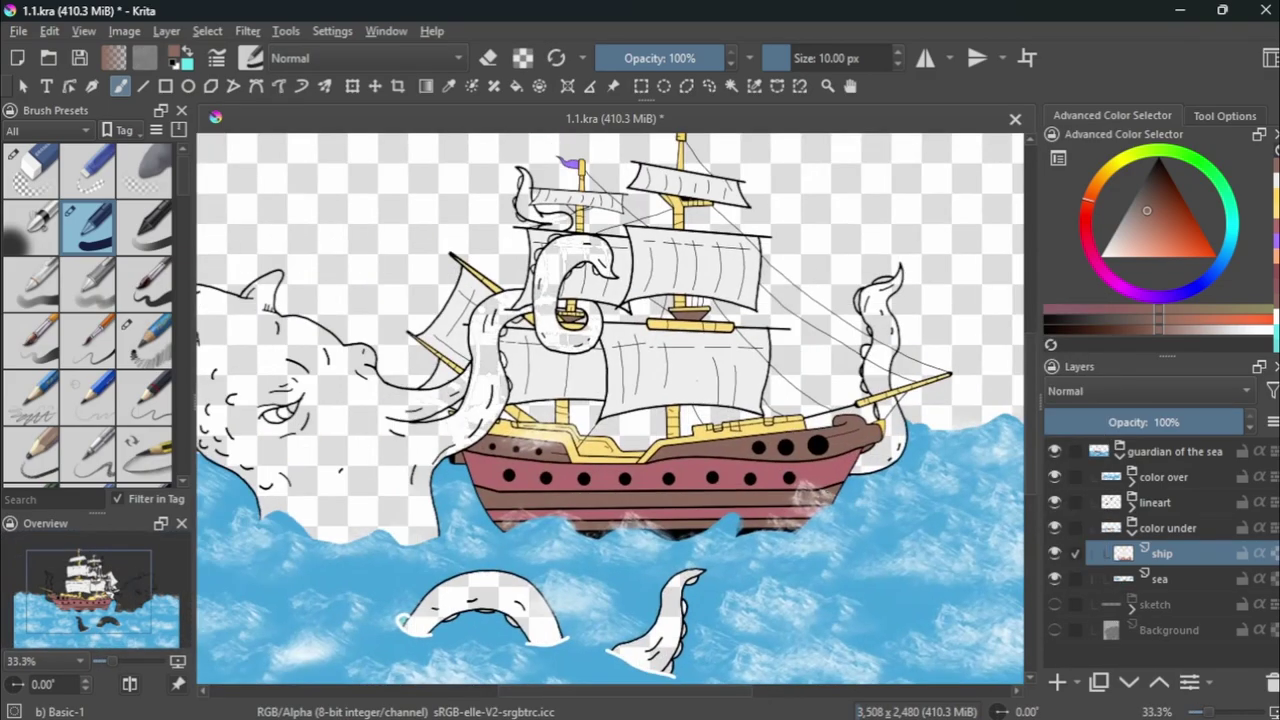
scroll(760, 545, down, 2)
scroll(700, 450, up, 2)
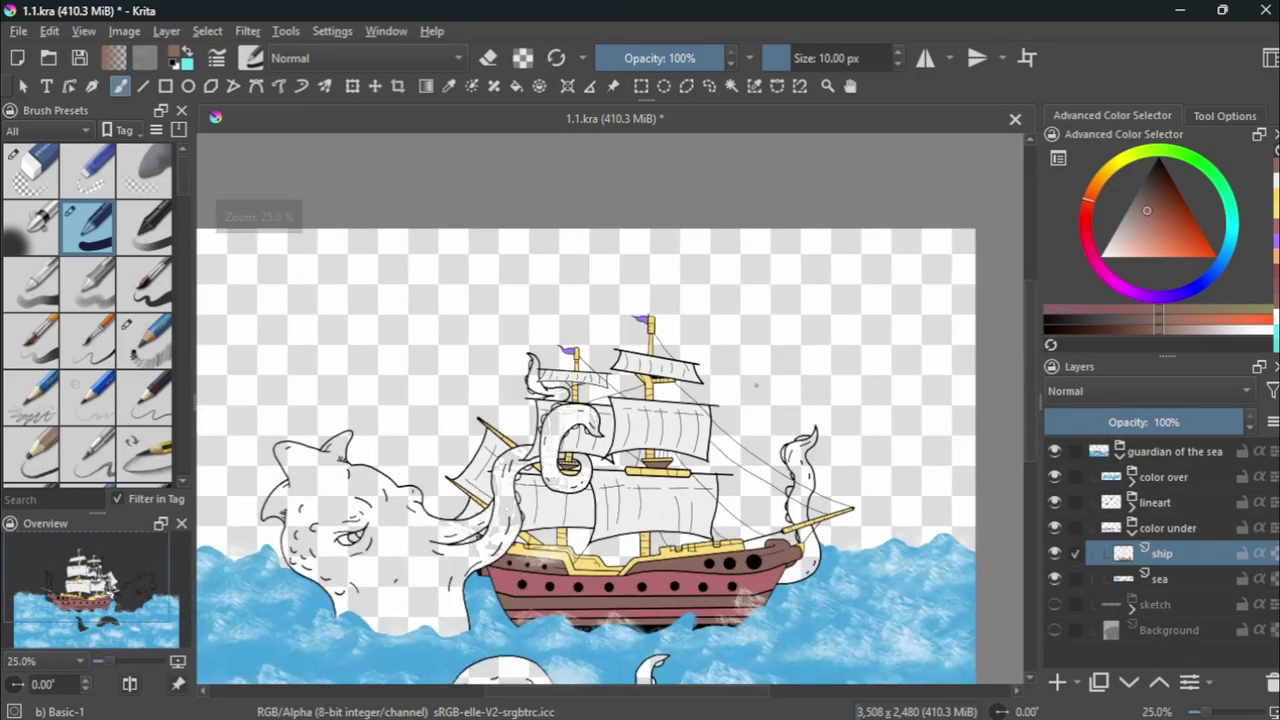
key(m)
scroll(700, 450, down, 2)
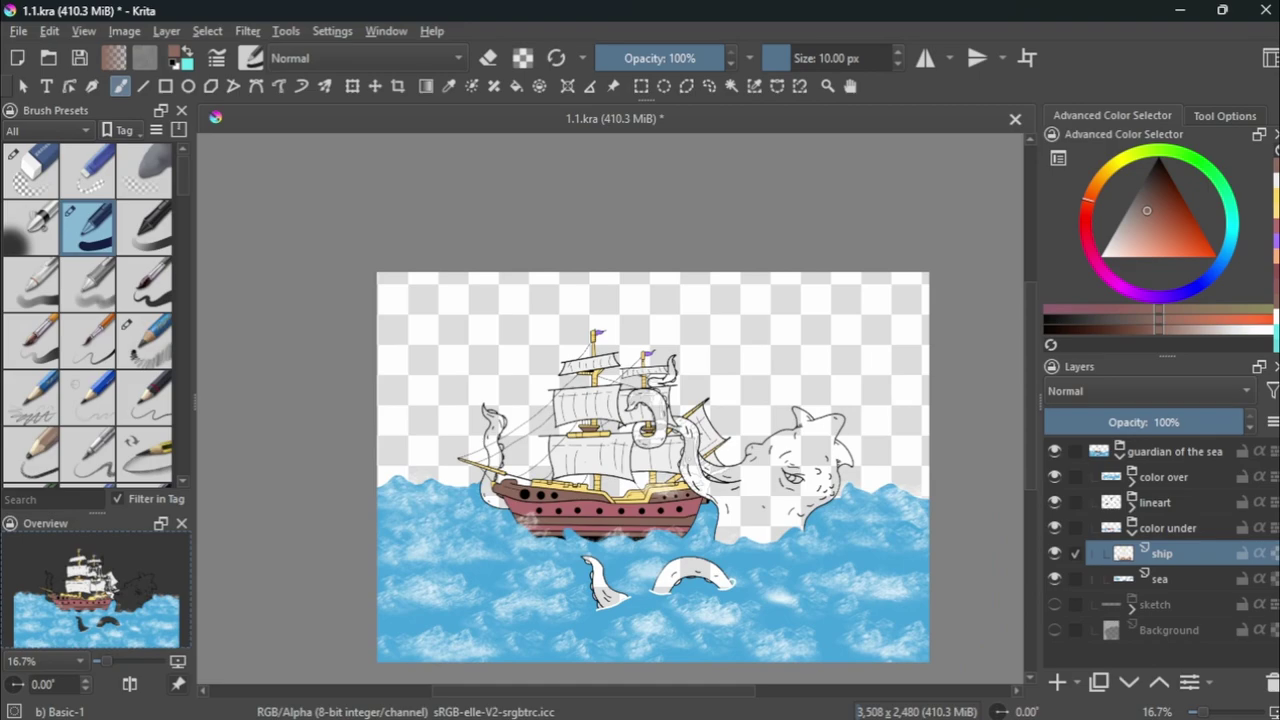
Insert a new paint layer in the colour-under group and name it 'Monster'.
key(Page_Up)
key(Insert)
key(F3)
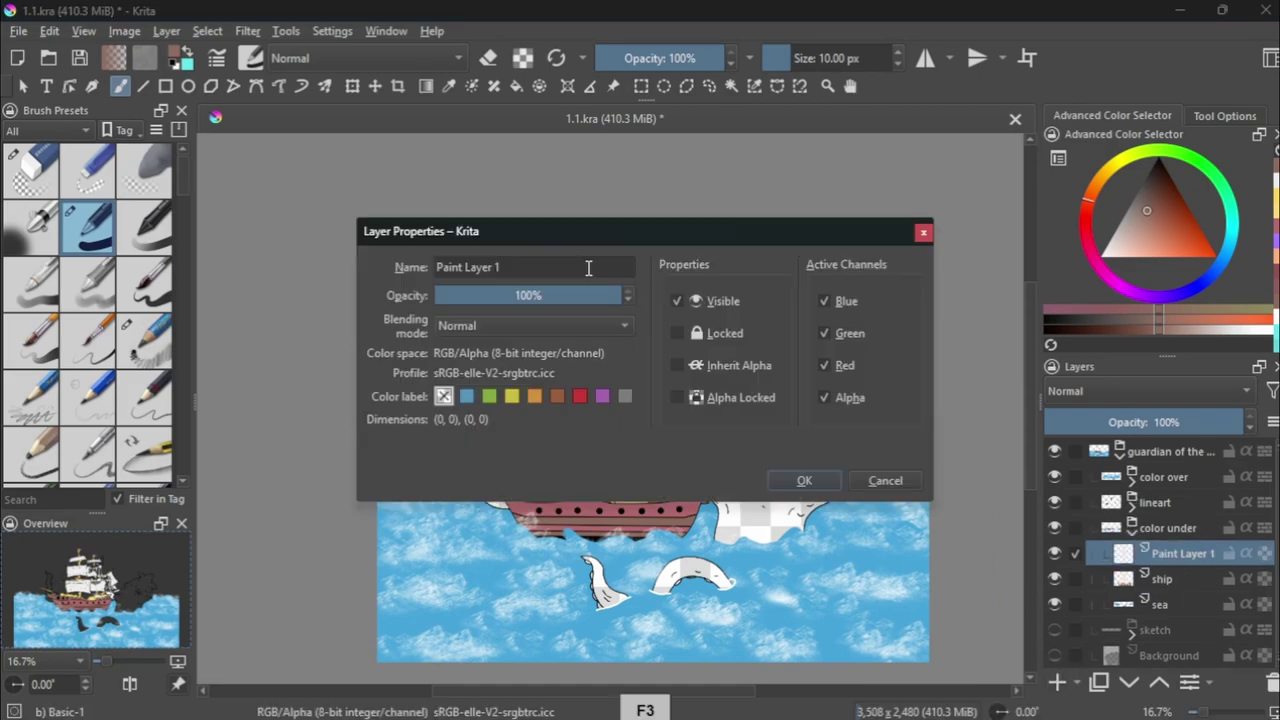
text(Ponster)
key(Return)
scroll(768, 475, up, 4)
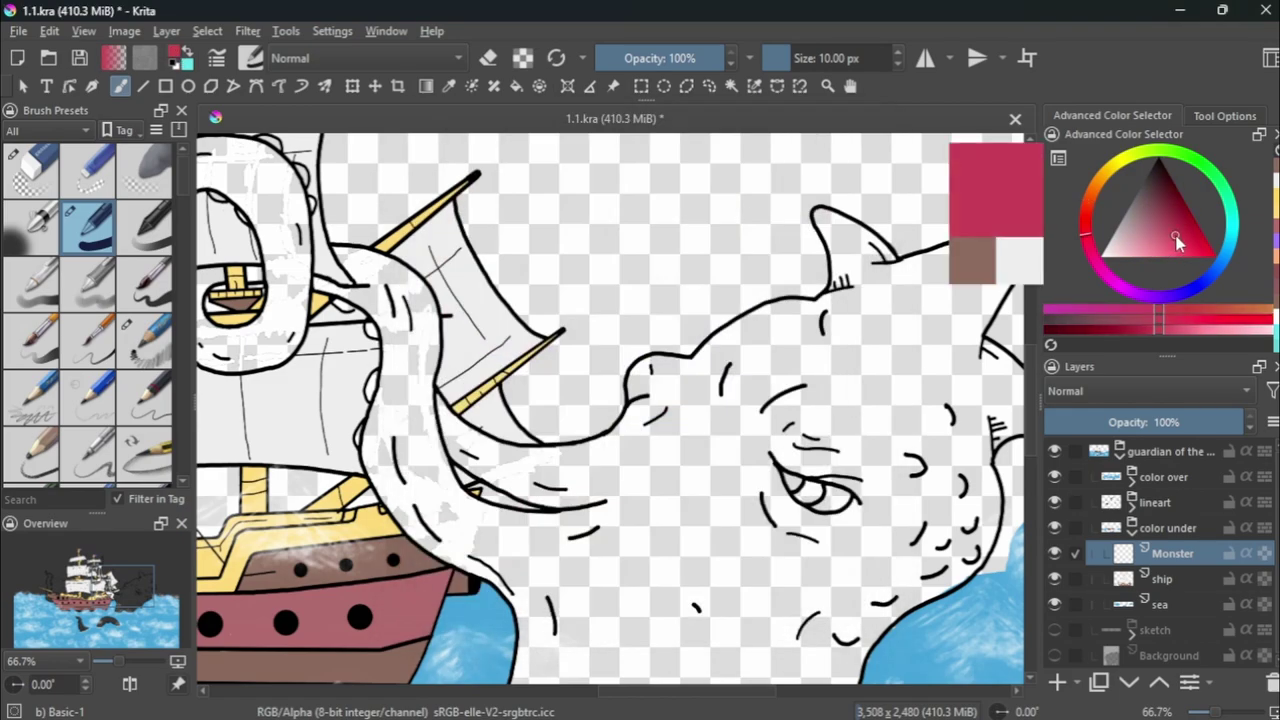
Pick a deep red colour and try a test stroke on the monster, then undo it.
drag(660, 470, 710, 428)
key(ctrl+z)
drag(1150, 231, 1197, 244)
drag(615, 487, 668, 446)
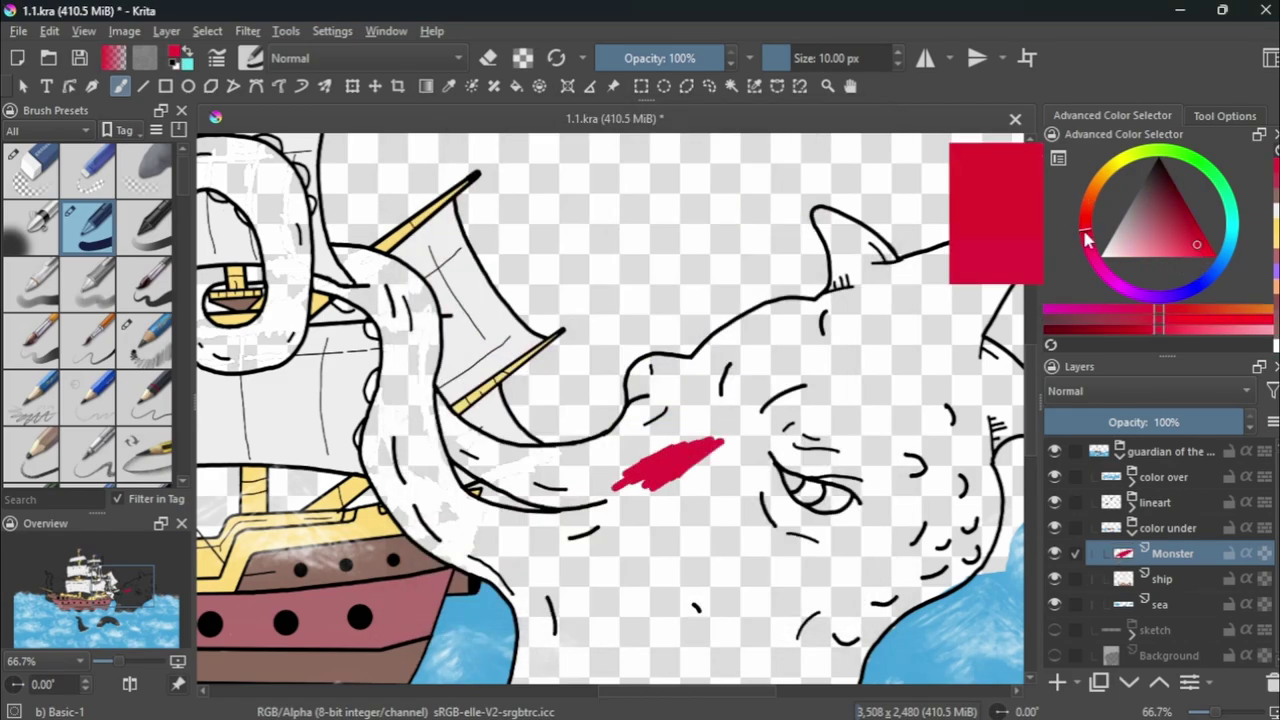
key(ctrl+z)
scroll(748, 387, down, 1)
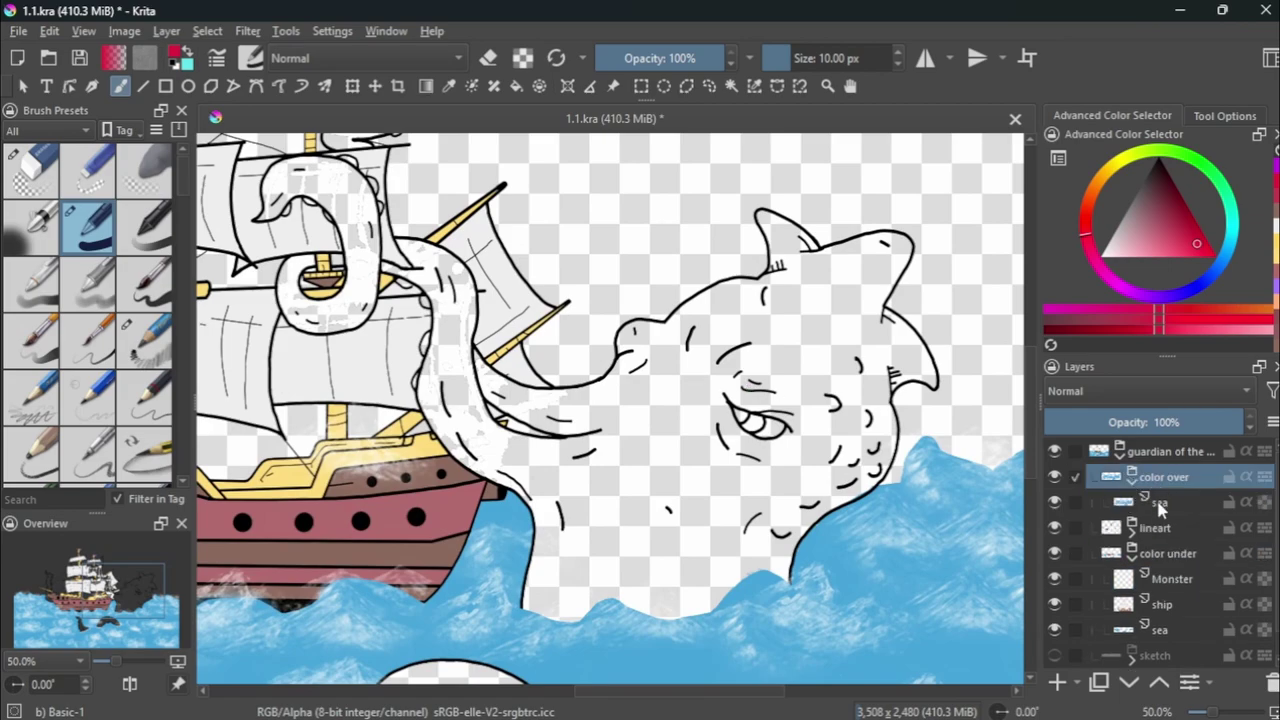
right_click(646, 383)
scroll(600, 500, up, 2)
drag(488, 614, 597, 635)
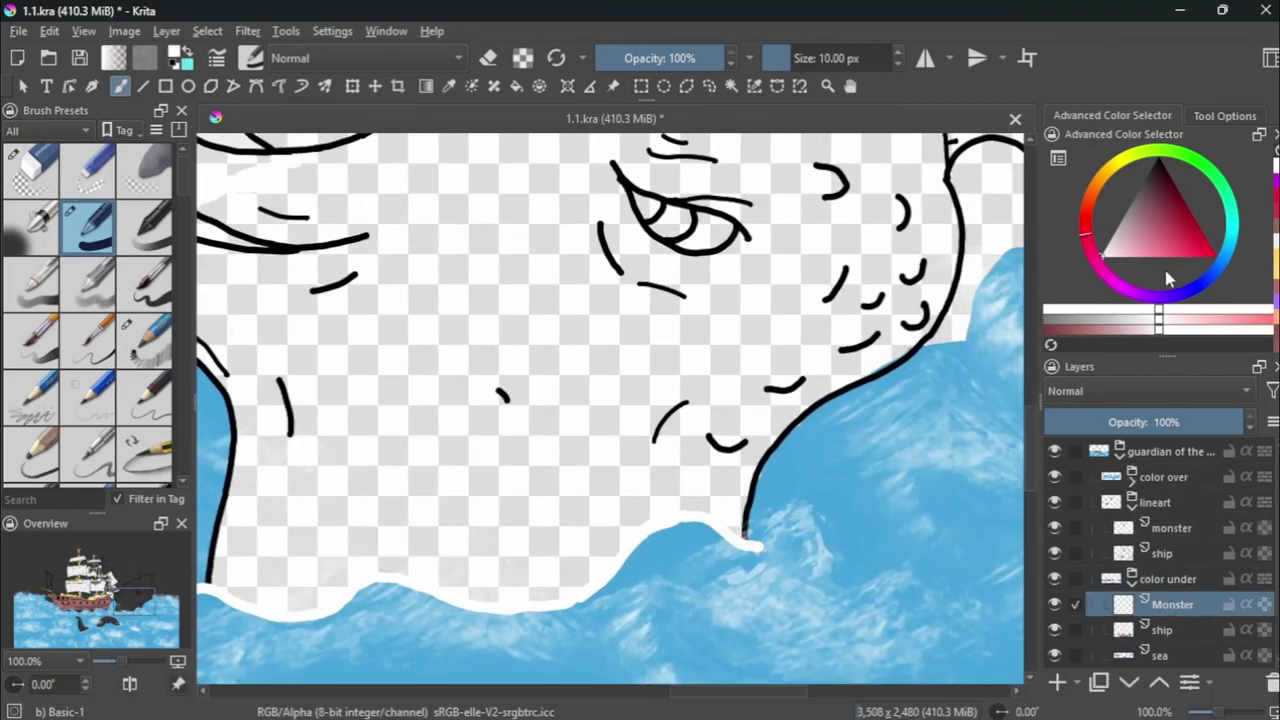
Select red and paint the monster's lower body, main body, and right fin curl.
click(1196, 243)
click(899, 53)
drag(645, 322, 233, 588)
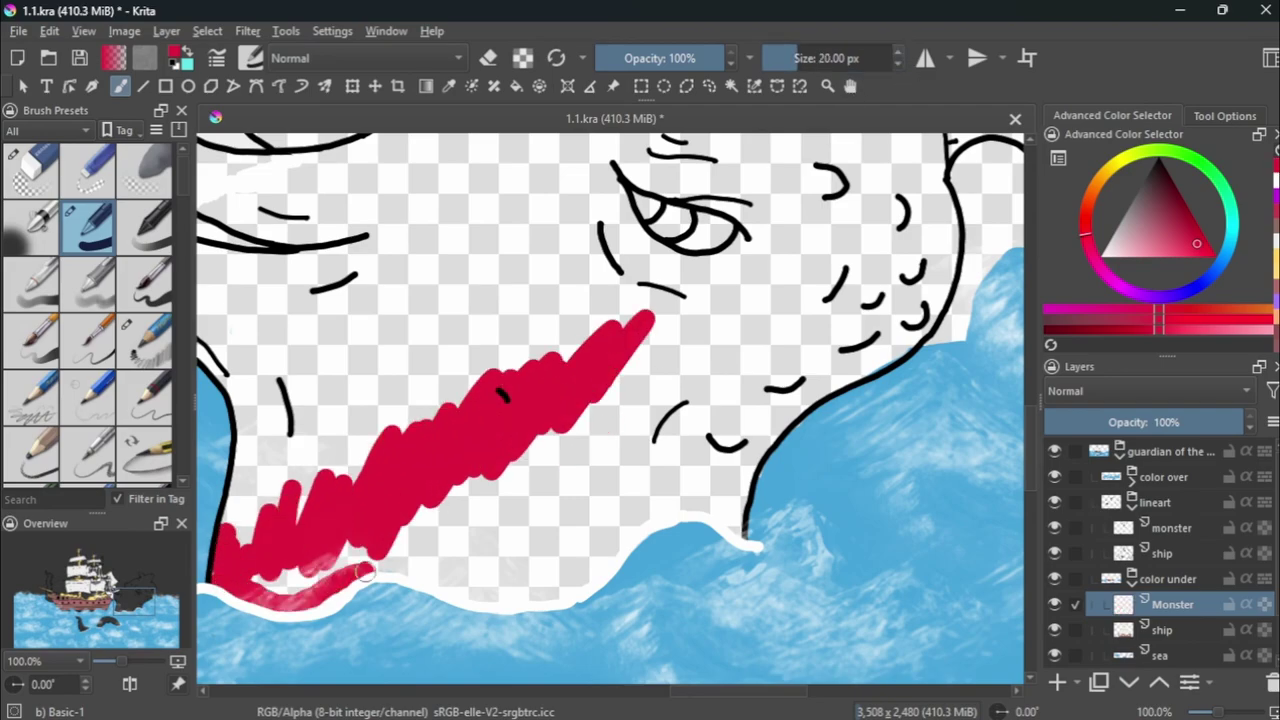
scroll(668, 510, down, 3)
scroll(719, 516, up, 2)
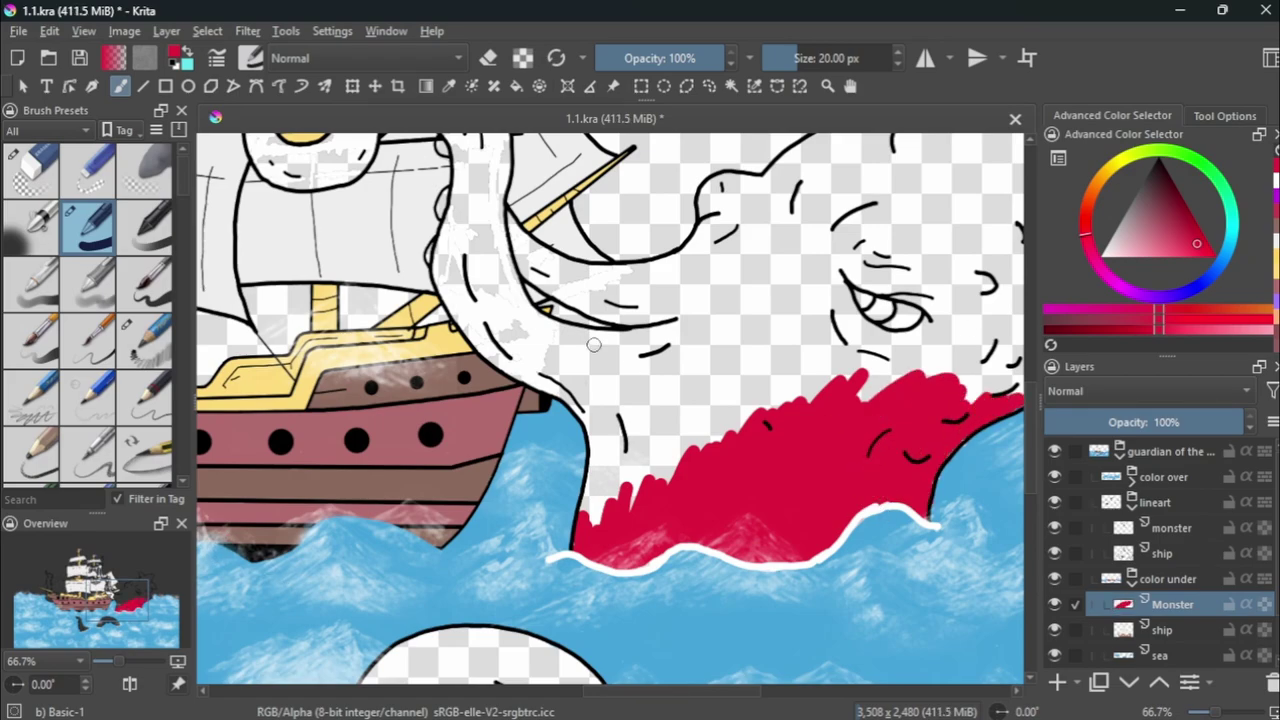
mouse_move(632, 331)
mouse_down()
mouse_move(622, 459)
mouse_move(790, 300)
mouse_move(943, 371)
mouse_up()
scroll(943, 371, up, 1)
drag(760, 590, 793, 533)
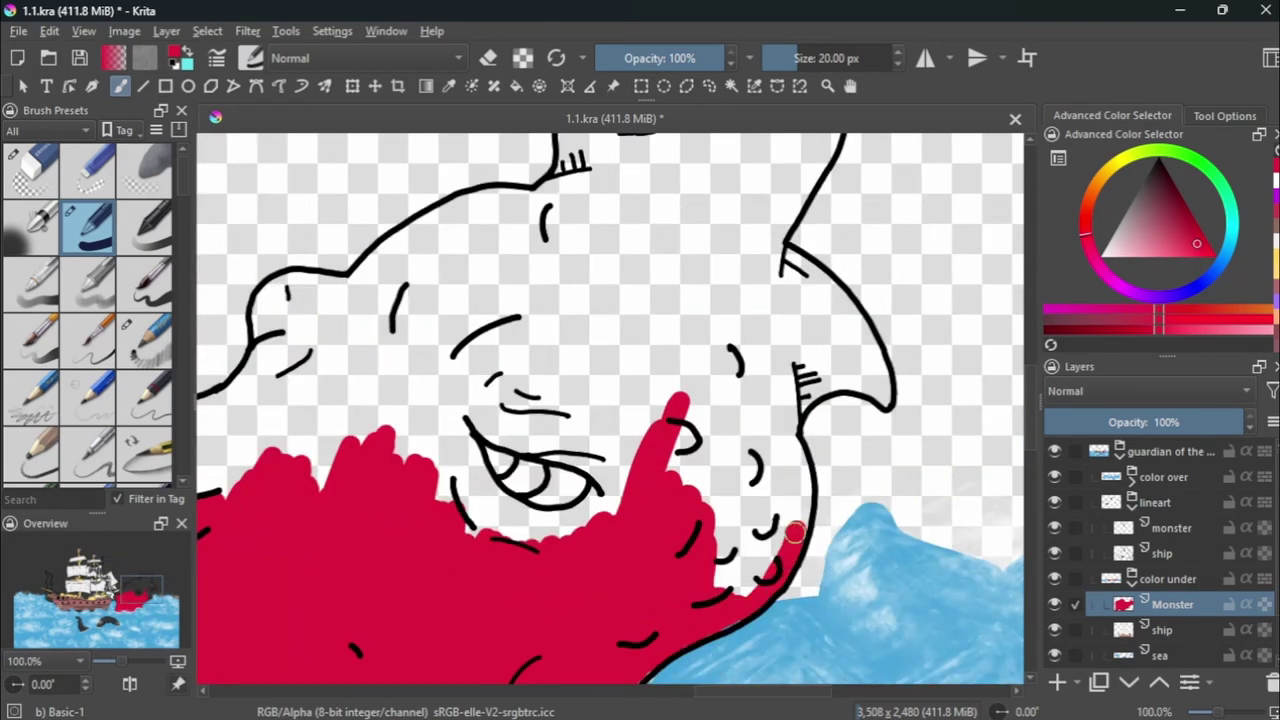
key(ctrl+z)
drag(735, 600, 786, 568)
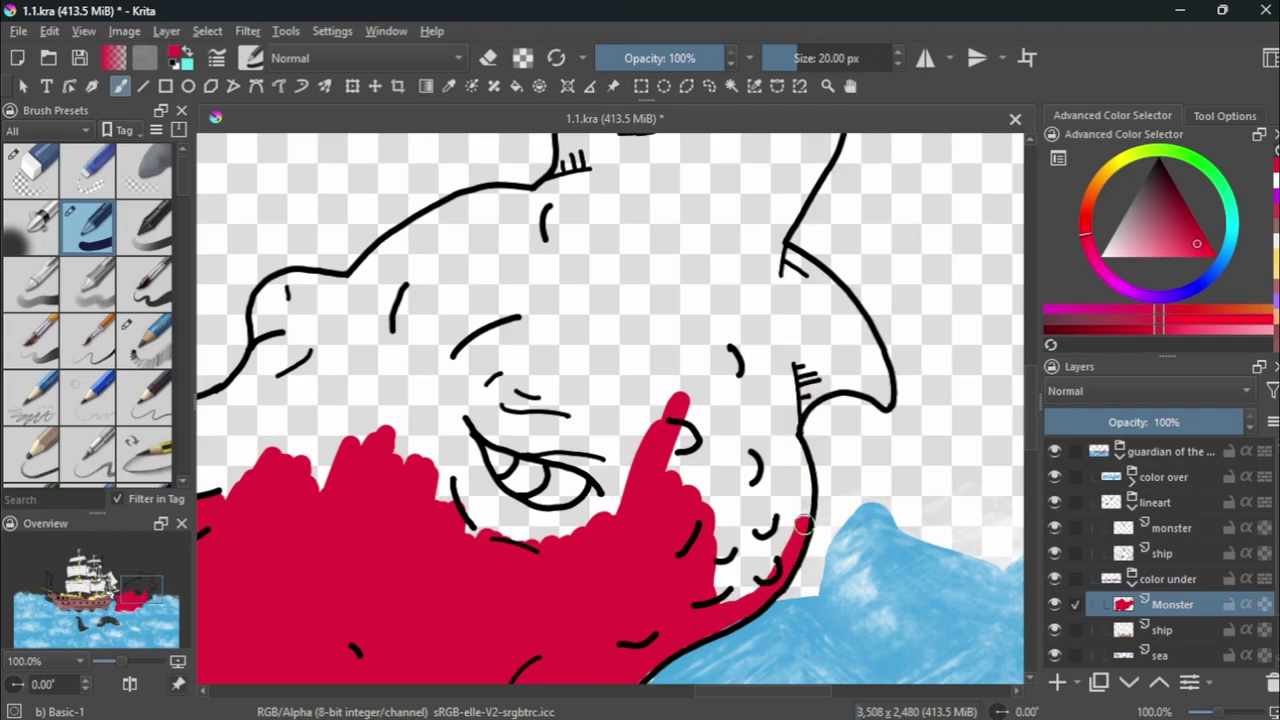
drag(830, 390, 875, 365)
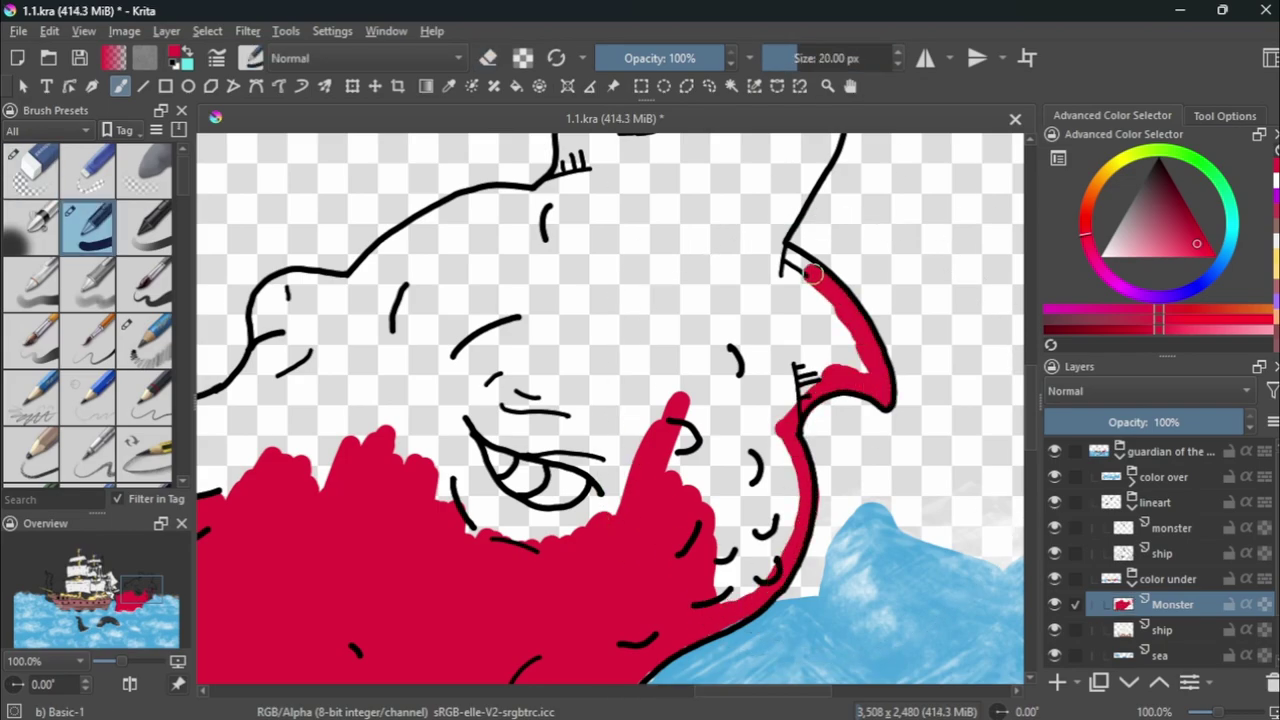
Paint red over the monster's left fin, left side, head top and lower-left body.
scroll(815, 273, down, 3)
scroll(520, 253, up, 3)
drag(498, 305, 520, 253)
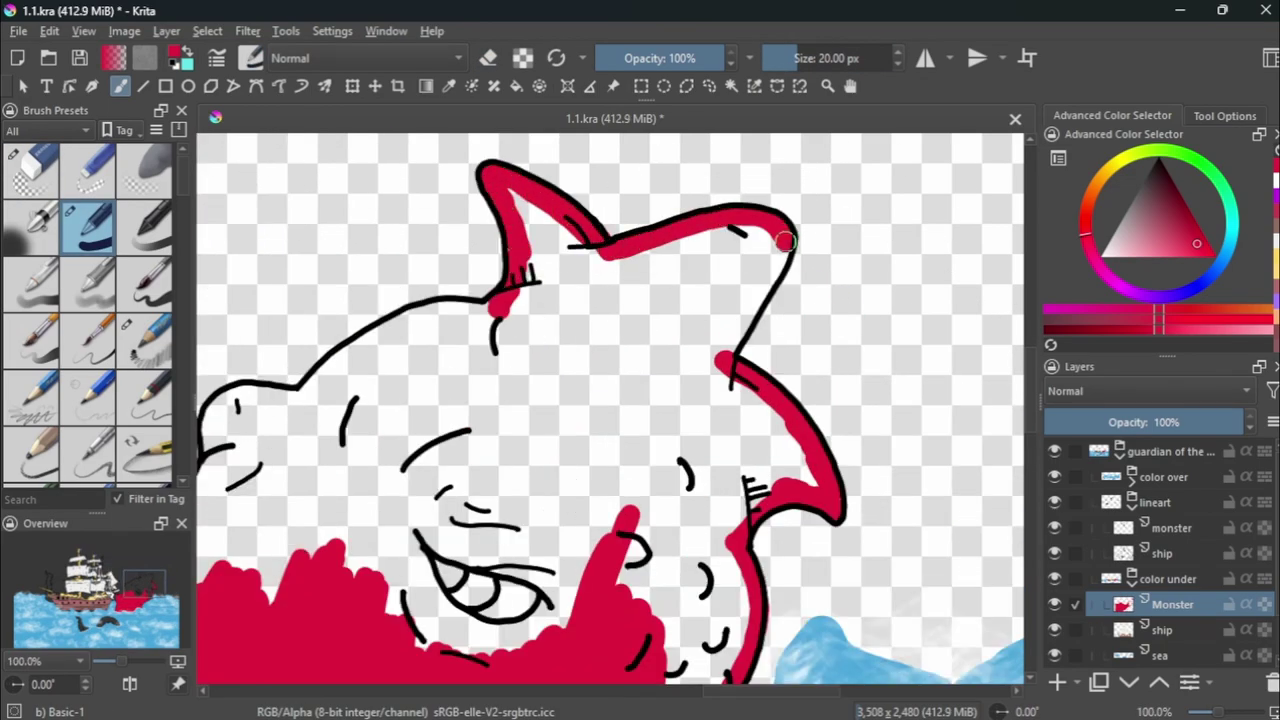
scroll(786, 241, down, 3)
scroll(440, 495, up, 4)
drag(440, 495, 581, 300)
scroll(640, 208, down, 3)
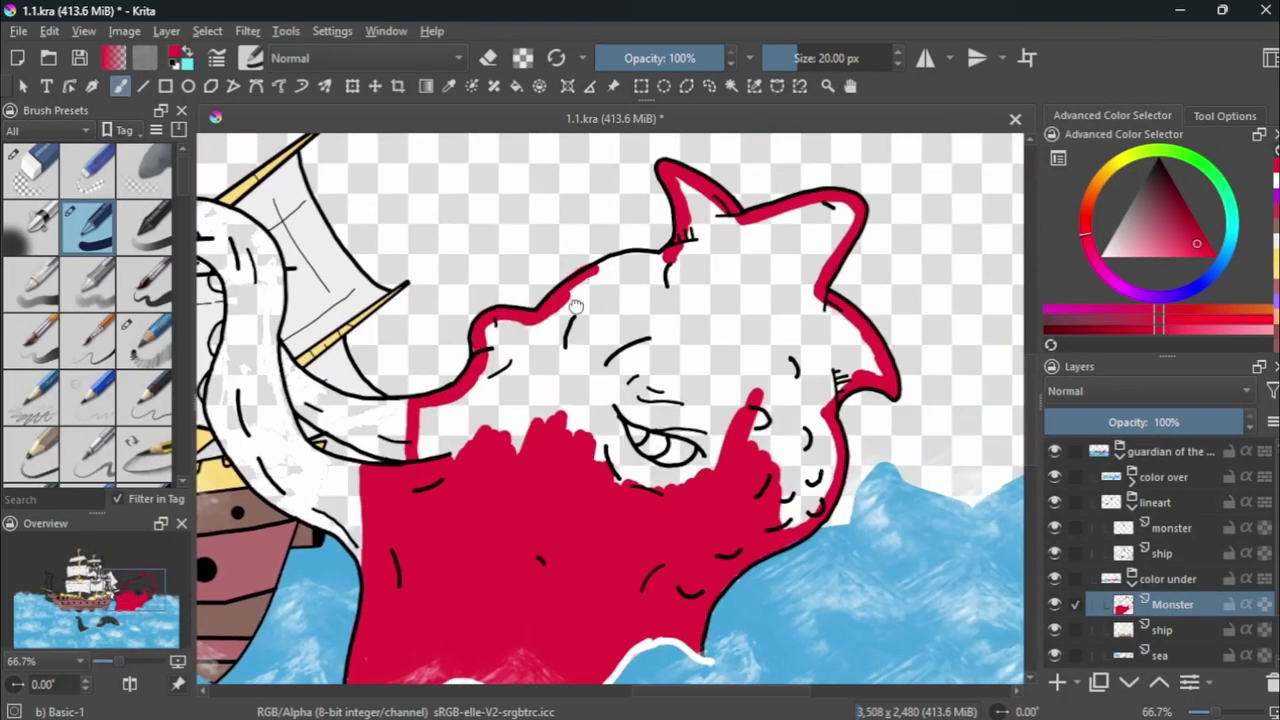
scroll(445, 350, up, 3)
drag(445, 350, 673, 235)
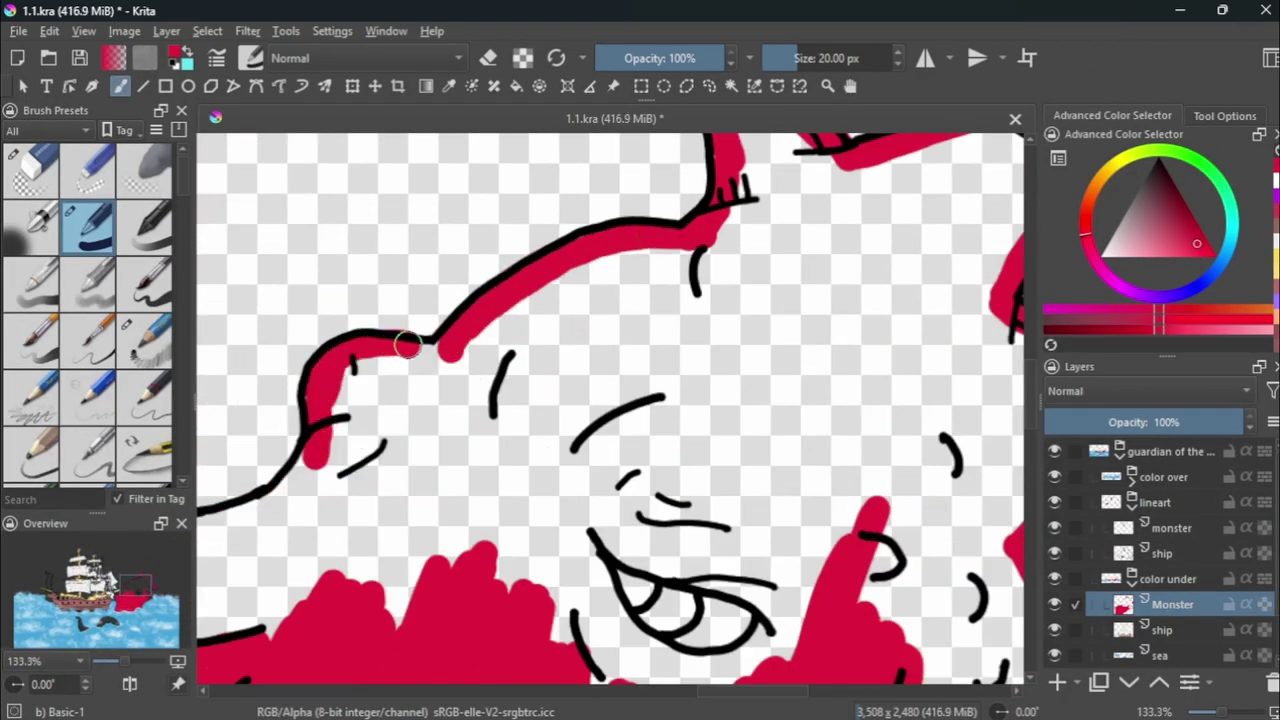
scroll(392, 346, down, 1)
drag(440, 560, 494, 480)
Fill the remaining white inside the monster red, around the unpainted eye.
scroll(845, 312, down, 2)
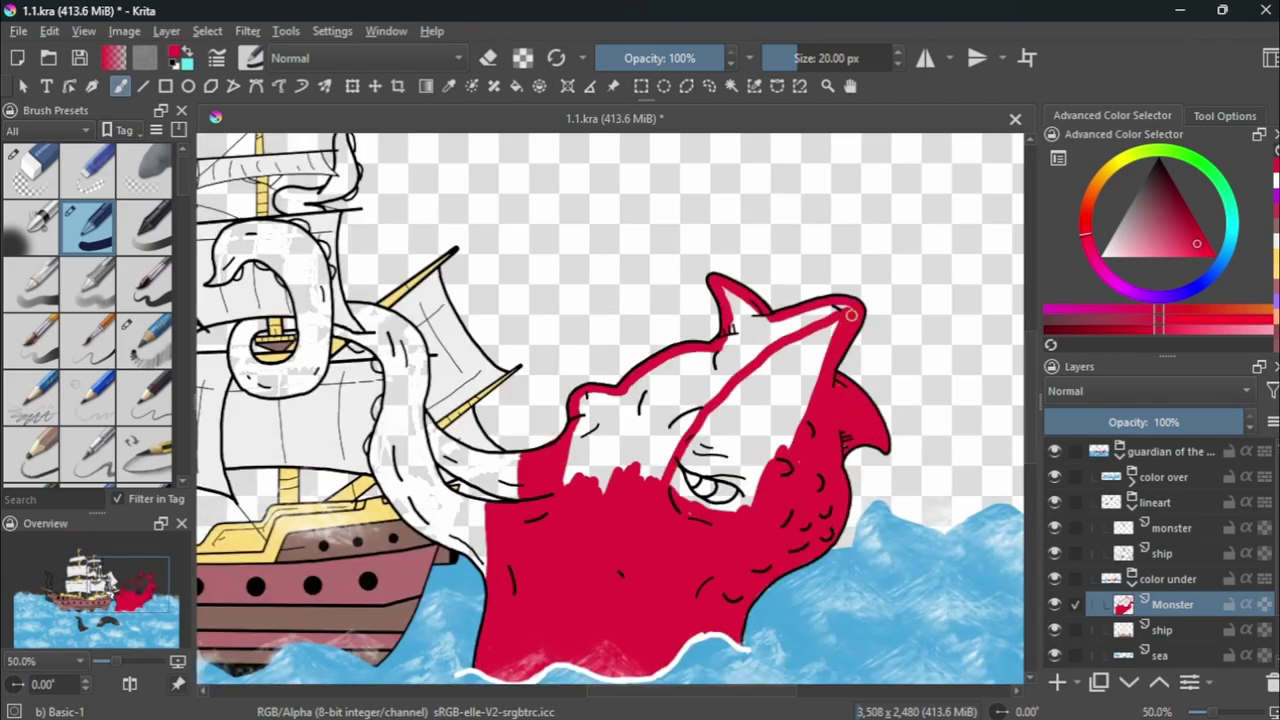
mouse_move(783, 405)
mouse_down()
mouse_move(660, 450)
mouse_move(590, 420)
mouse_move(740, 340)
mouse_up()
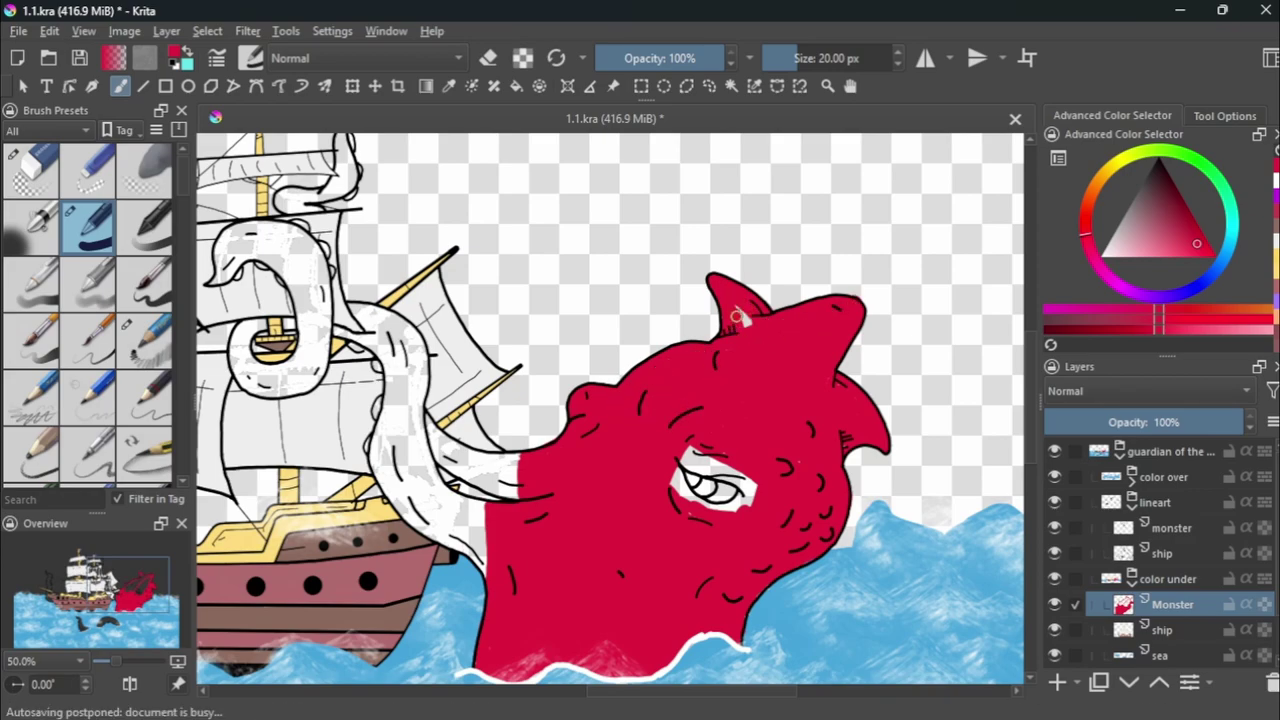
scroll(700, 490, up, 4)
mouse_move(615, 470)
mouse_down()
mouse_move(806, 603)
mouse_move(845, 495)
mouse_move(720, 366)
mouse_up()
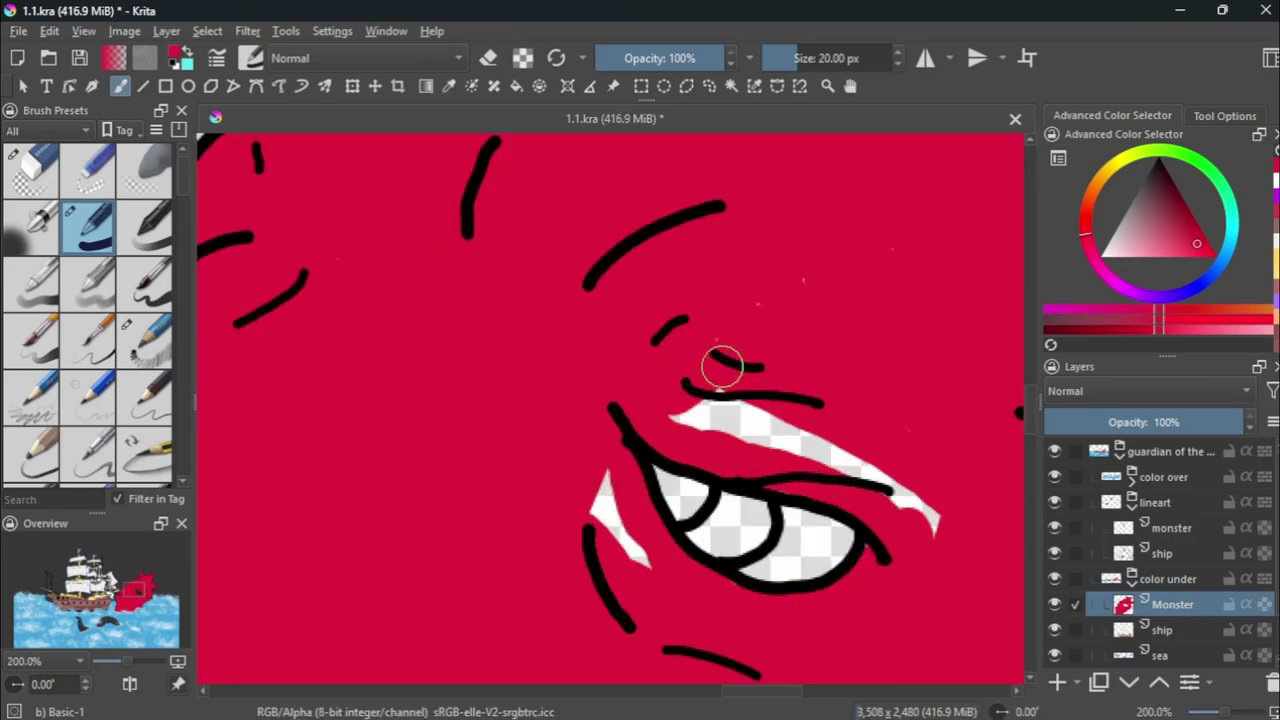
scroll(720, 366, down, 3)
scroll(618, 520, up, 2)
Paint the arched tentacle red along its sides, top and tail tip.
scroll(617, 520, down, 3)
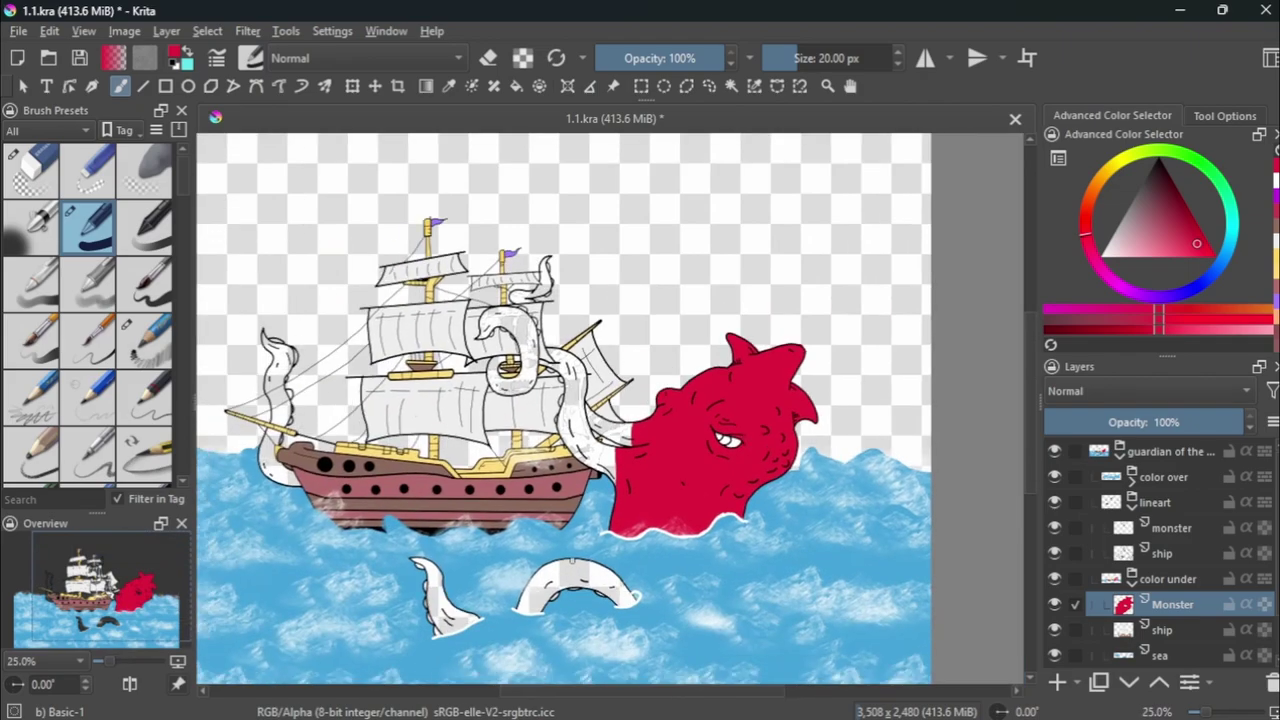
scroll(470, 570, up, 3)
drag(575, 445, 467, 580)
key(ctrl+z)
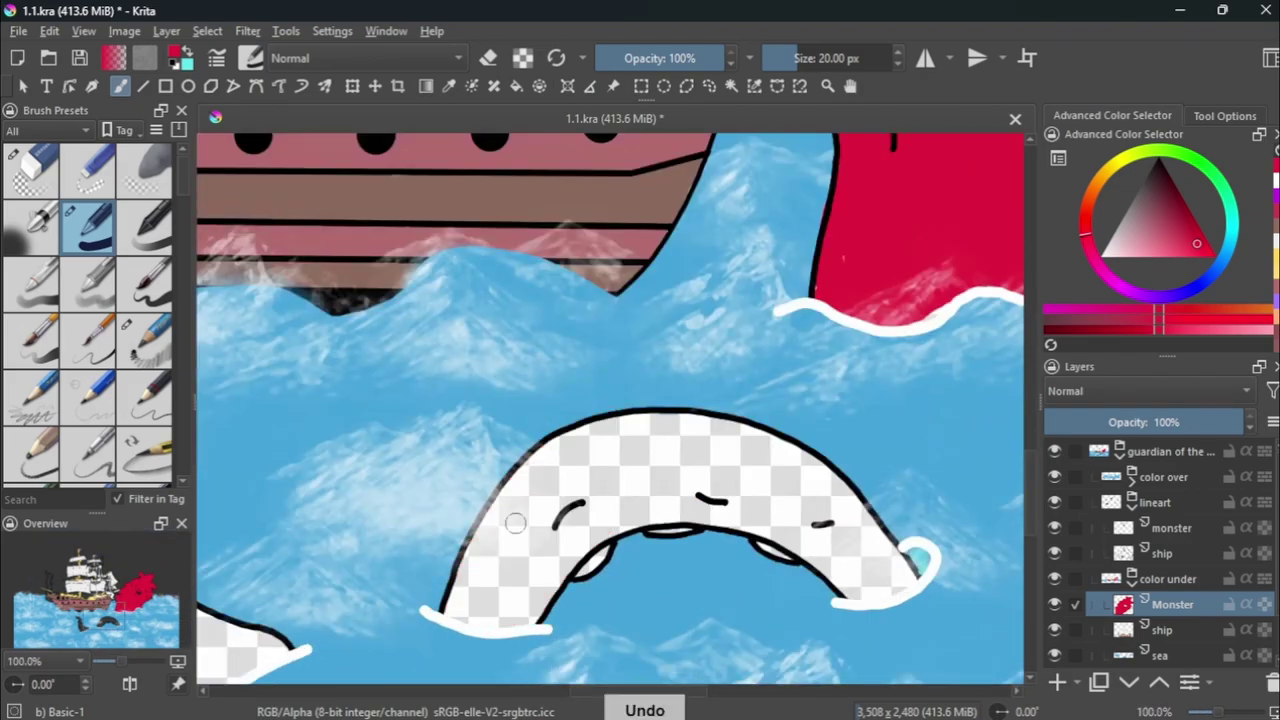
drag(514, 514, 474, 562)
scroll(530, 611, up, 2)
mouse_move(466, 491)
mouse_down()
mouse_move(771, 377)
mouse_move(1006, 474)
mouse_move(843, 578)
mouse_move(631, 540)
mouse_move(886, 529)
mouse_up()
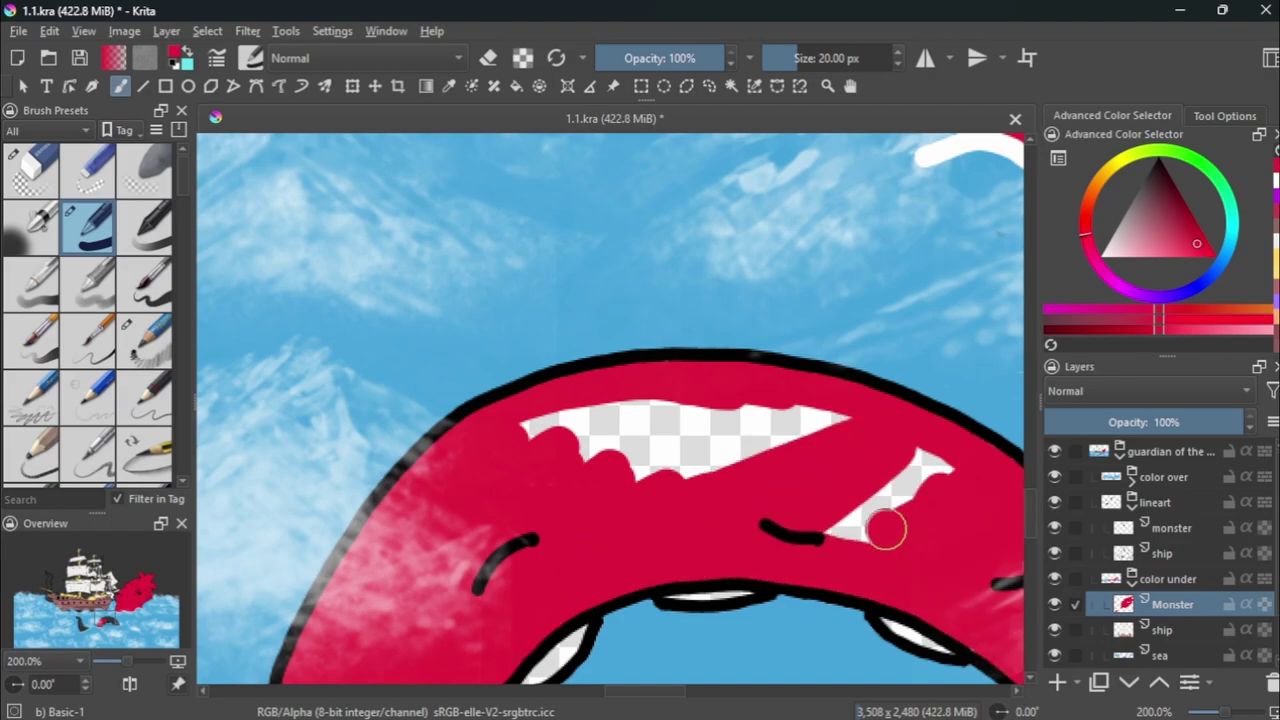
scroll(797, 434, down, 2)
scroll(727, 571, up, 2)
mouse_move(727, 571)
mouse_down()
mouse_move(850, 558)
mouse_move(740, 410)
mouse_up()
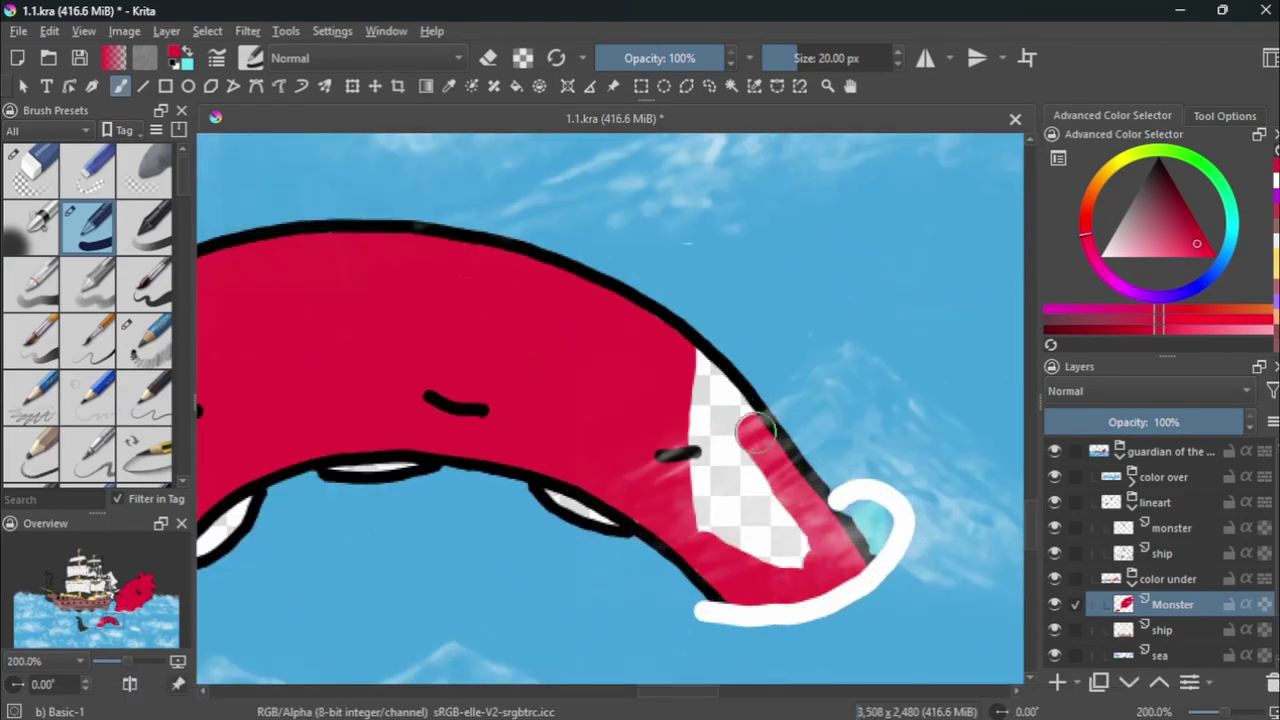
scroll(740, 410, down, 2)
scroll(500, 620, up, 1)
Paint the smaller left tentacle red and shrink the brush to 12 px for edges.
drag(430, 645, 541, 597)
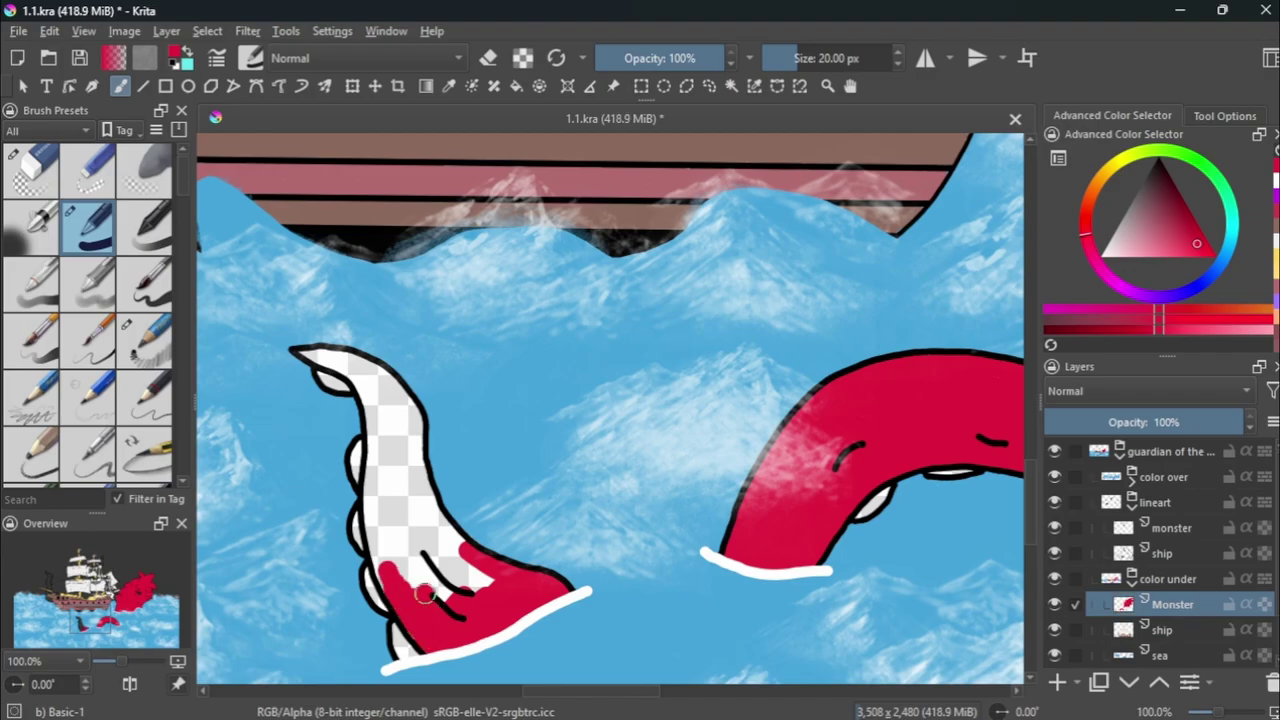
drag(400, 509, 412, 428)
scroll(345, 360, up, 2)
click(898, 63)
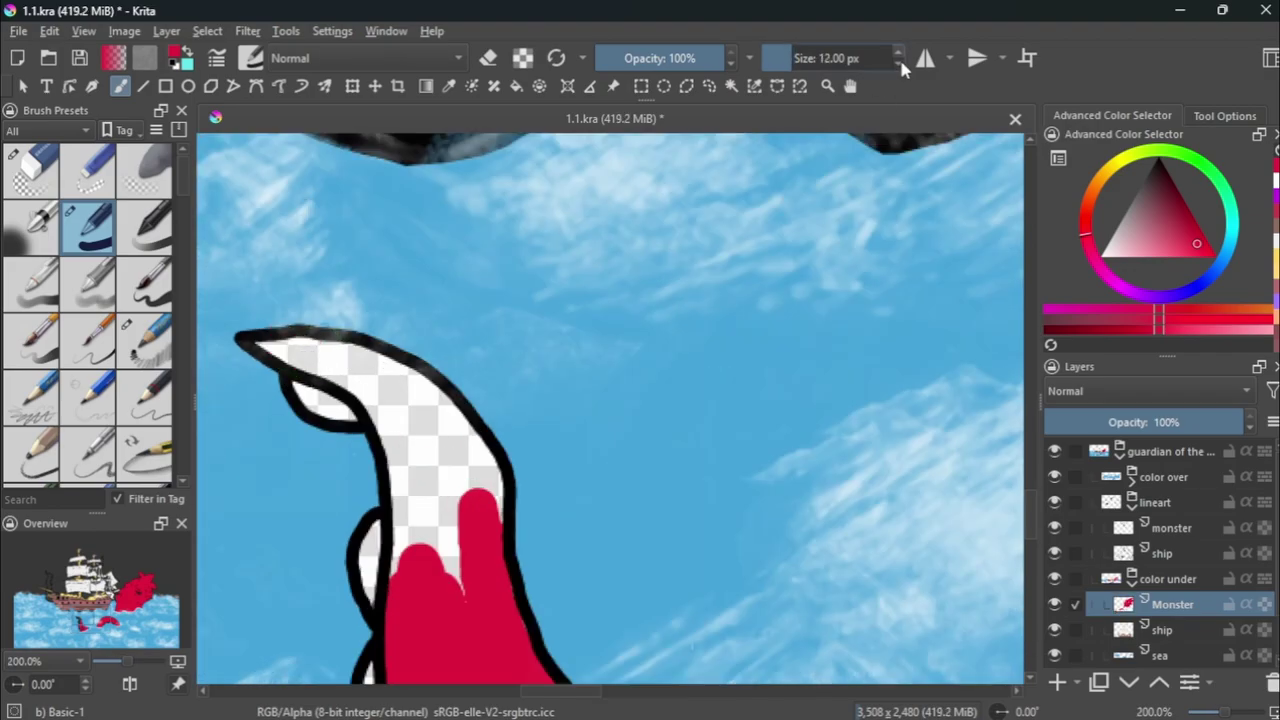
scroll(300, 344, down, 5)
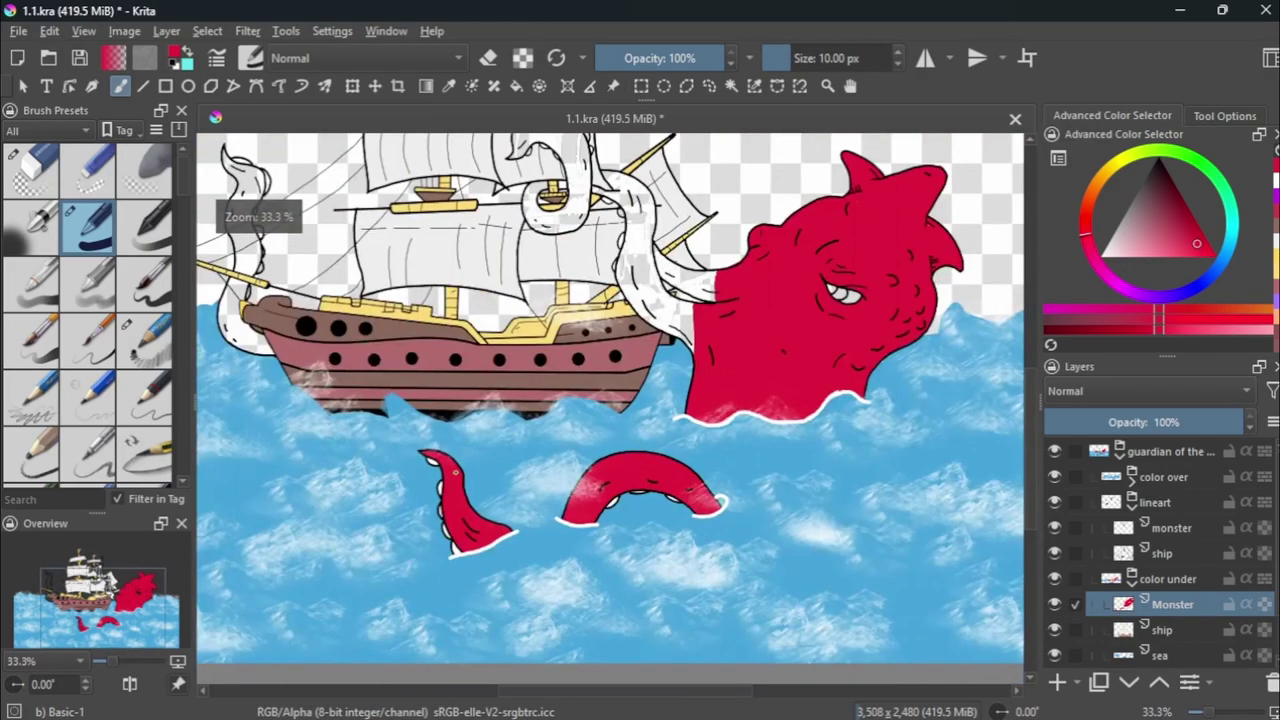
scroll(300, 344, down, 2)
click(1131, 477)
scroll(728, 451, up, 3)
Enlarge the brush to 20 px and fill the bow tentacle up to its tip with red.
key(bracketright)
scroll(728, 451, down, 3)
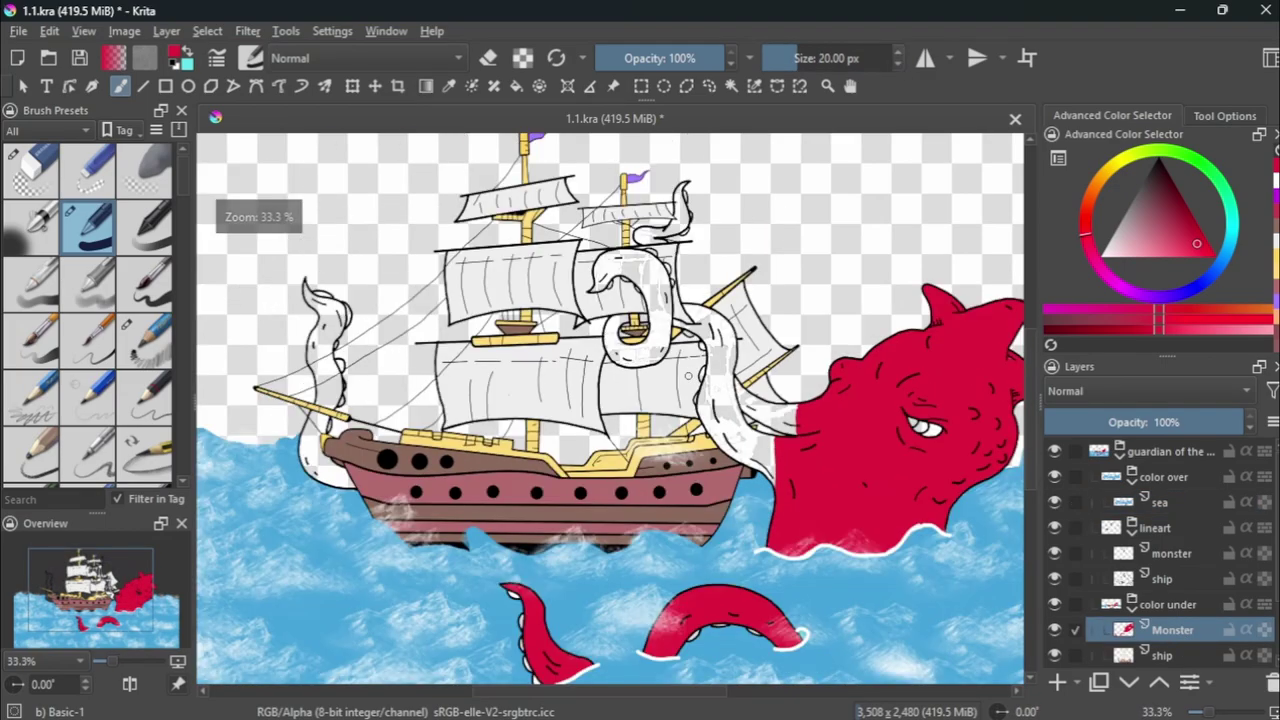
scroll(505, 514, up, 5)
drag(470, 462, 505, 514)
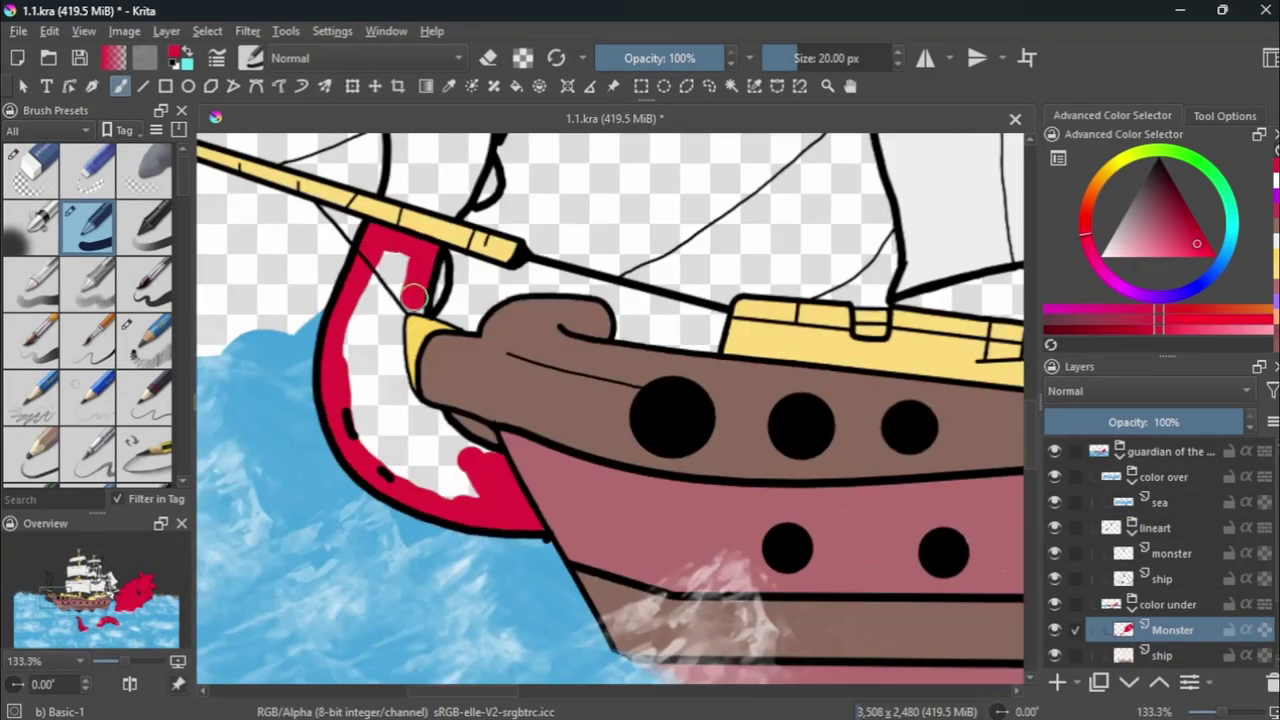
drag(456, 447, 380, 383)
scroll(380, 383, down, 2)
scroll(450, 492, up, 2)
drag(410, 475, 450, 492)
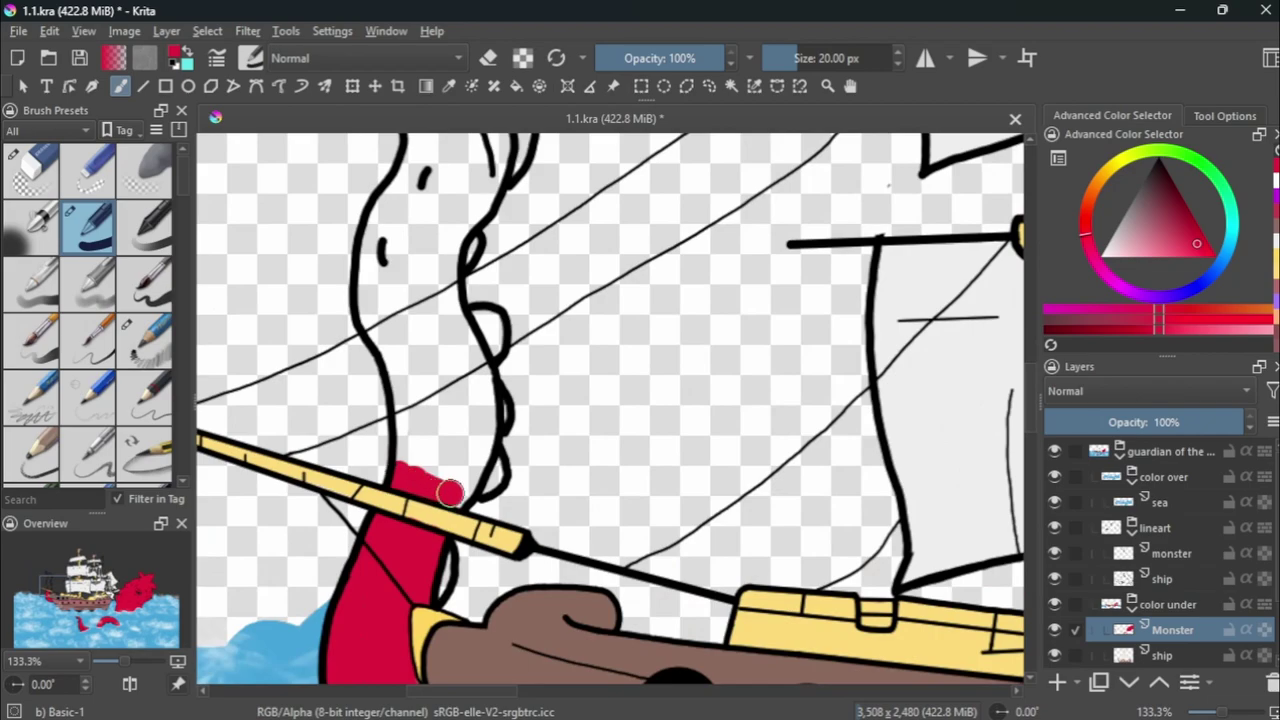
drag(469, 420, 455, 345)
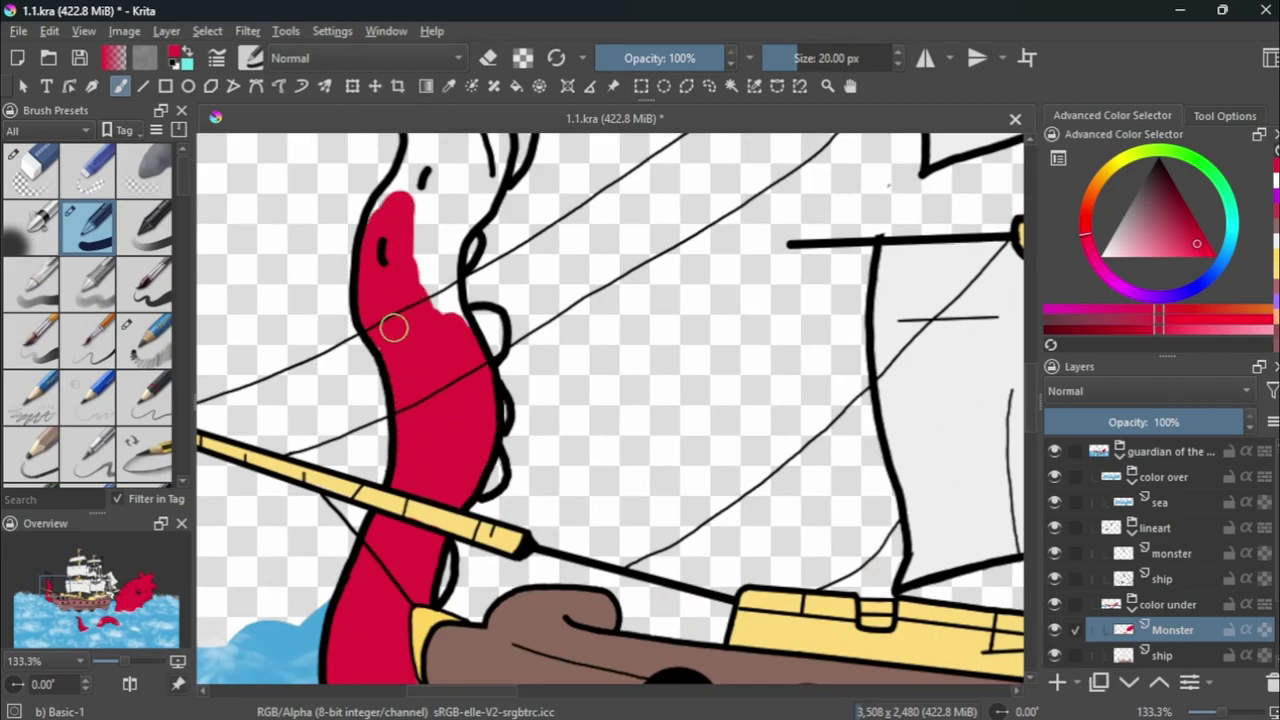
scroll(460, 163, up, 2)
mouse_move(491, 394)
mouse_down()
mouse_move(320, 185)
mouse_move(343, 229)
mouse_move(510, 293)
mouse_up()
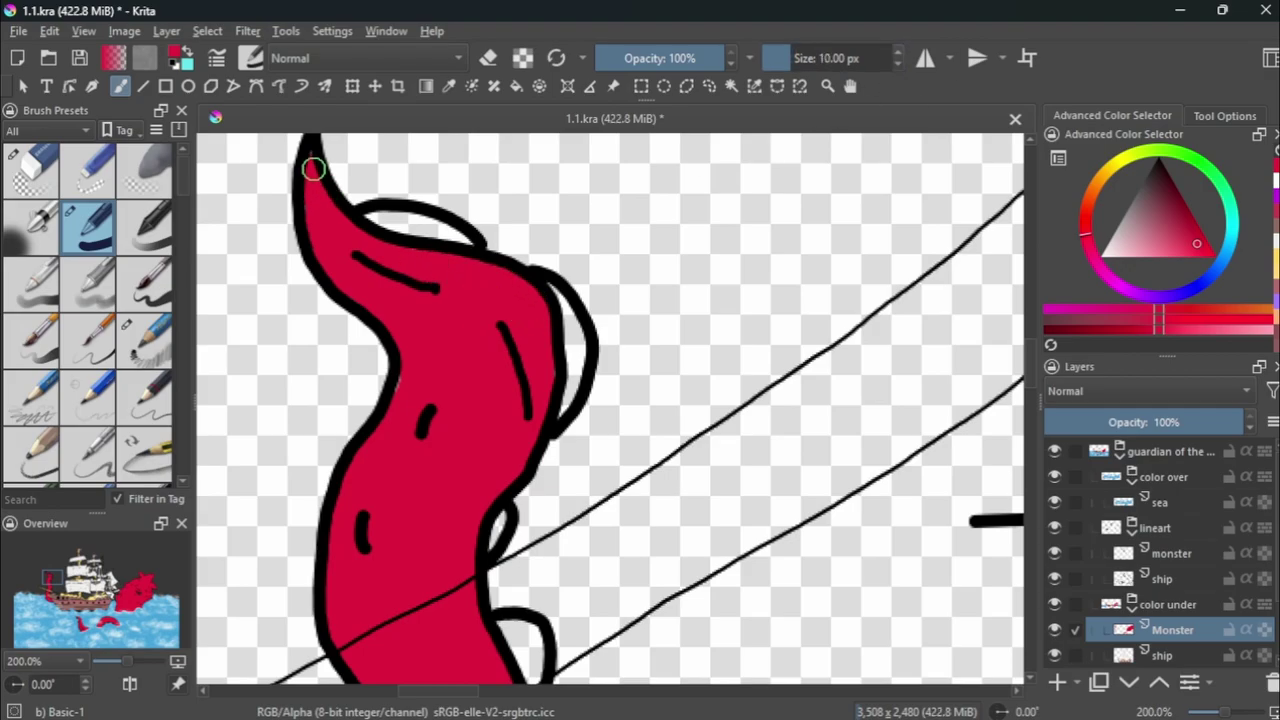
scroll(313, 170, down, 3)
scroll(313, 170, down, 2)
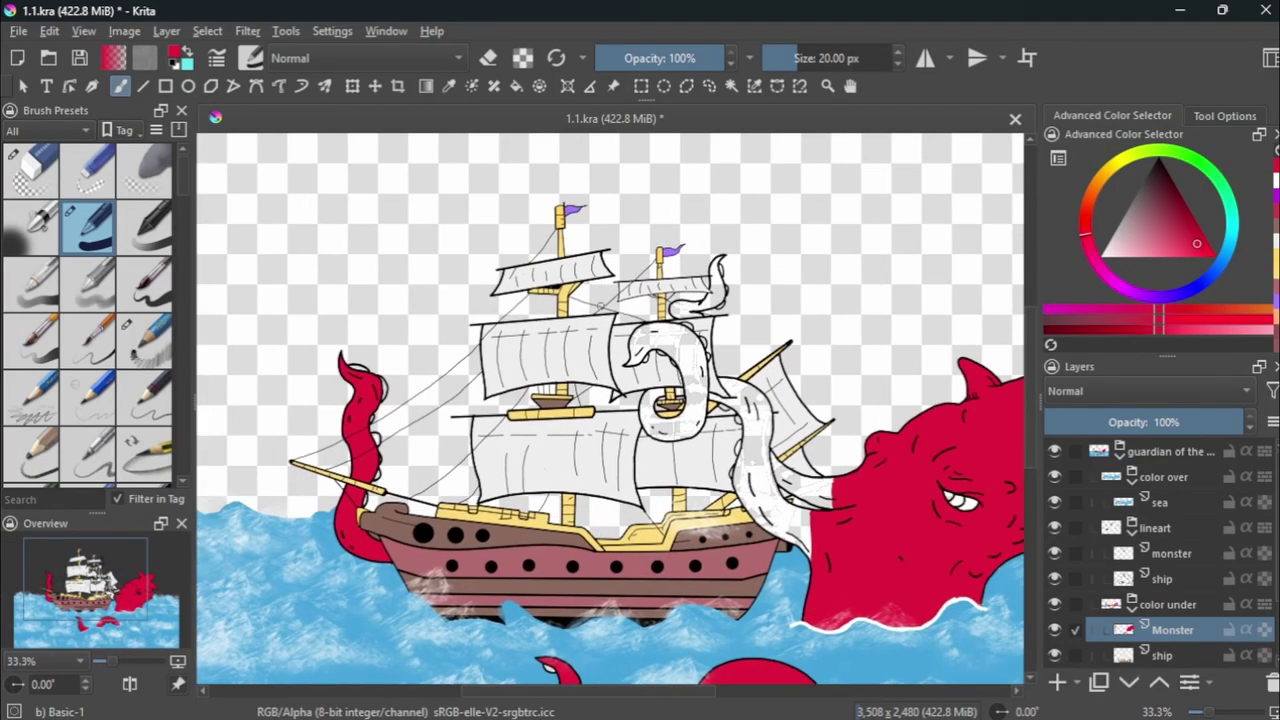
scroll(740, 415, up, 2)
scroll(740, 415, up, 2)
Paint red along the tentacles by the spar and mast, undoing misplaced strokes.
drag(645, 360, 699, 463)
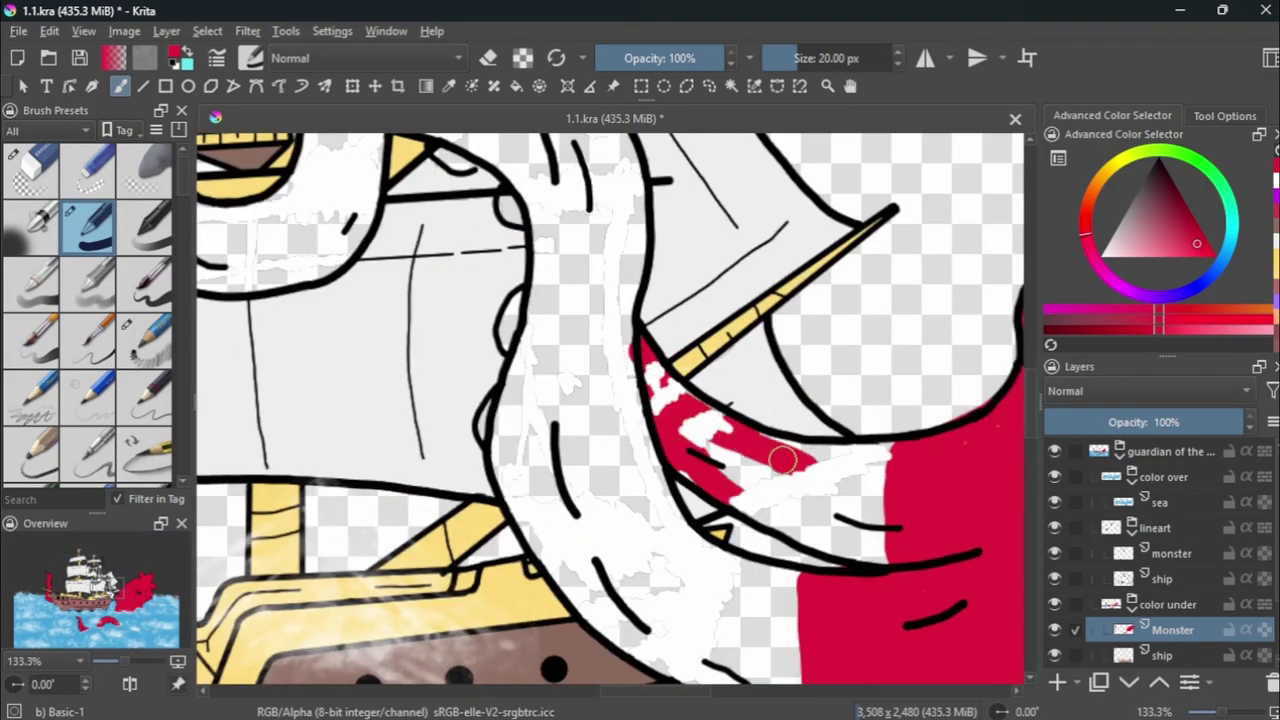
scroll(697, 475, down, 4)
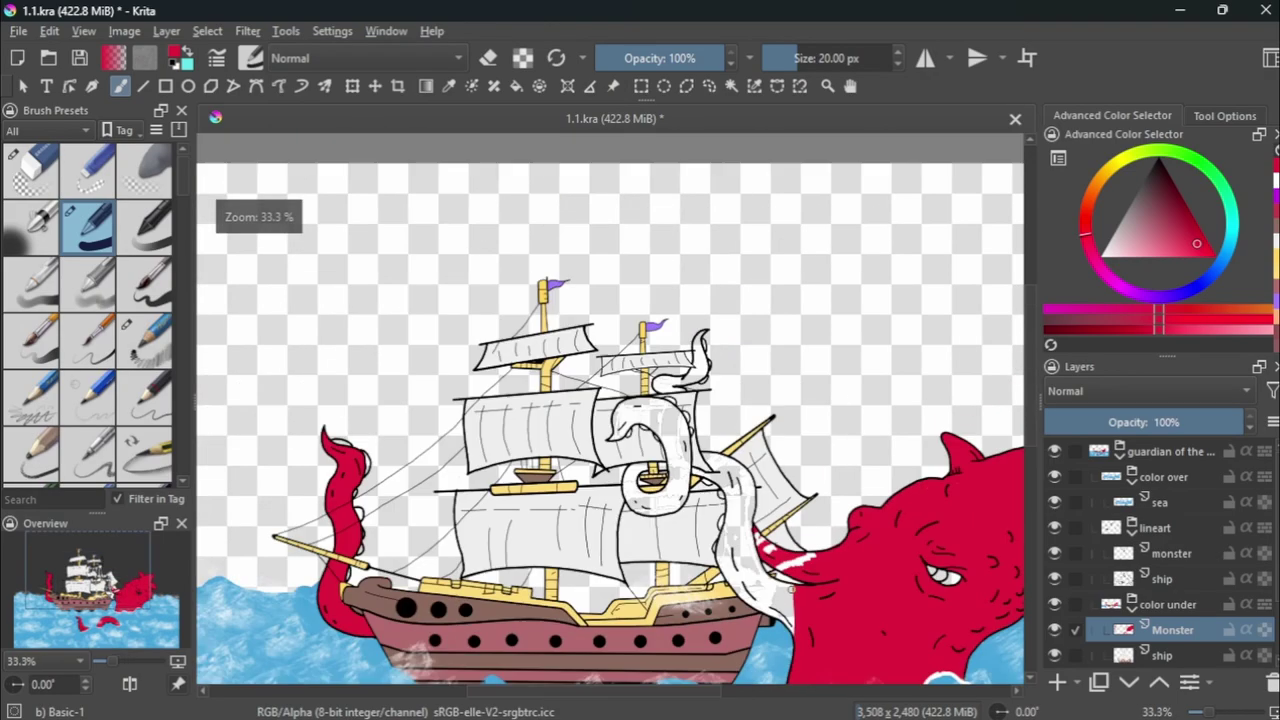
scroll(657, 247, up, 2)
scroll(657, 247, up, 4)
drag(657, 247, 600, 570)
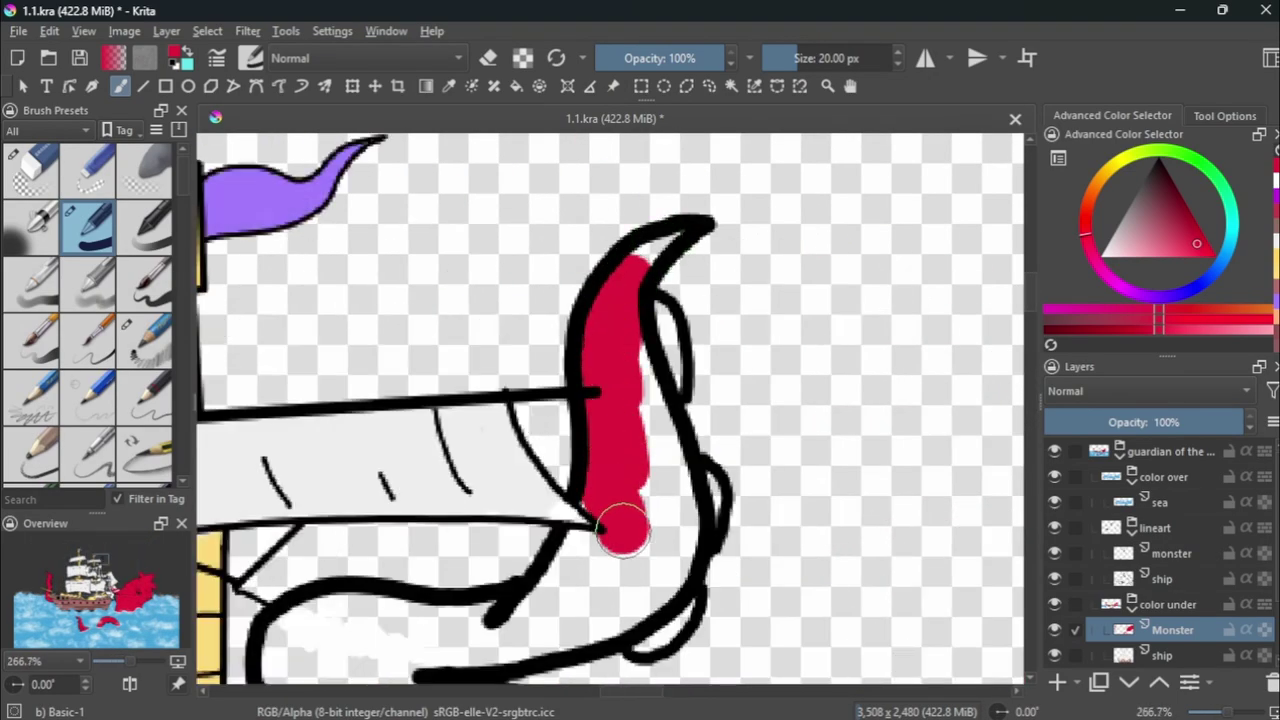
key(ctrl+z)
drag(620, 520, 509, 480)
key(ctrl+z)
mouse_move(540, 625)
mouse_down()
mouse_move(620, 515)
mouse_move(626, 285)
mouse_move(651, 491)
mouse_move(443, 634)
mouse_move(472, 283)
mouse_up()
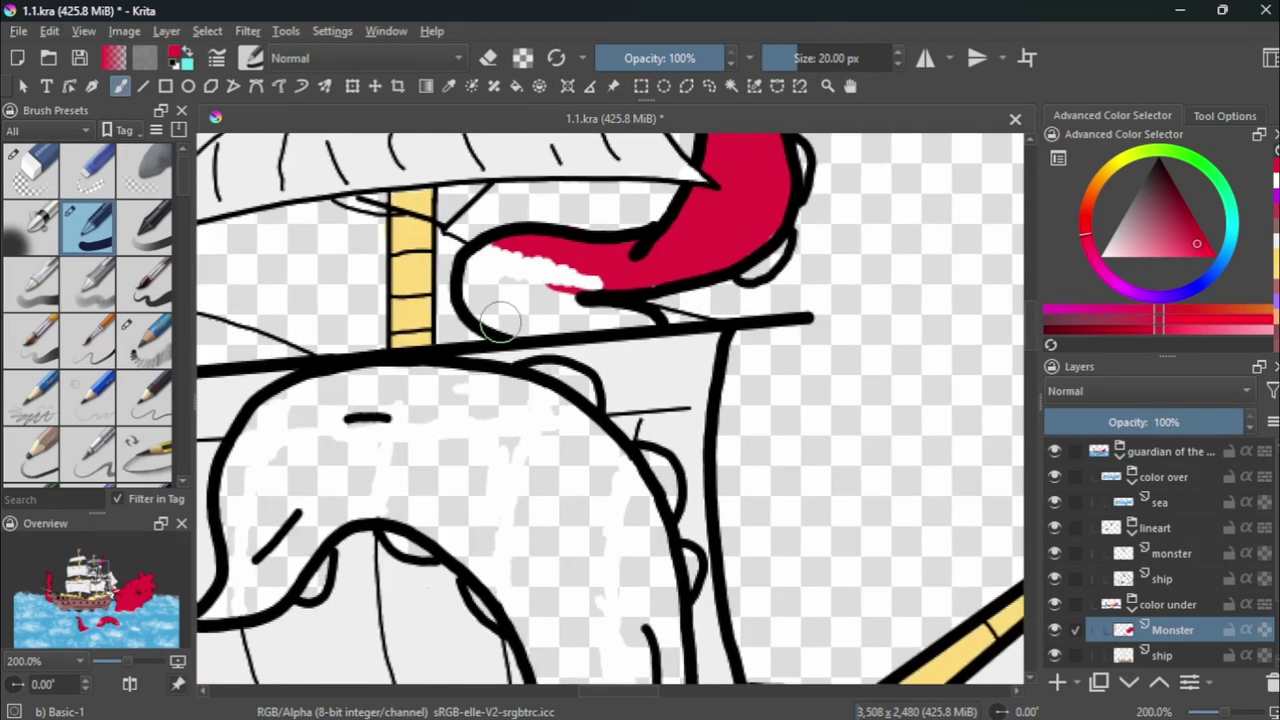
scroll(472, 283, down, 5)
scroll(500, 400, up, 4)
key(ctrl+z)
mouse_move(445, 485)
mouse_down()
mouse_move(520, 300)
mouse_move(678, 332)
mouse_move(790, 280)
mouse_up()
Fill the white gaps in the ring tentacle near the spar with red.
scroll(763, 491, up, 1)
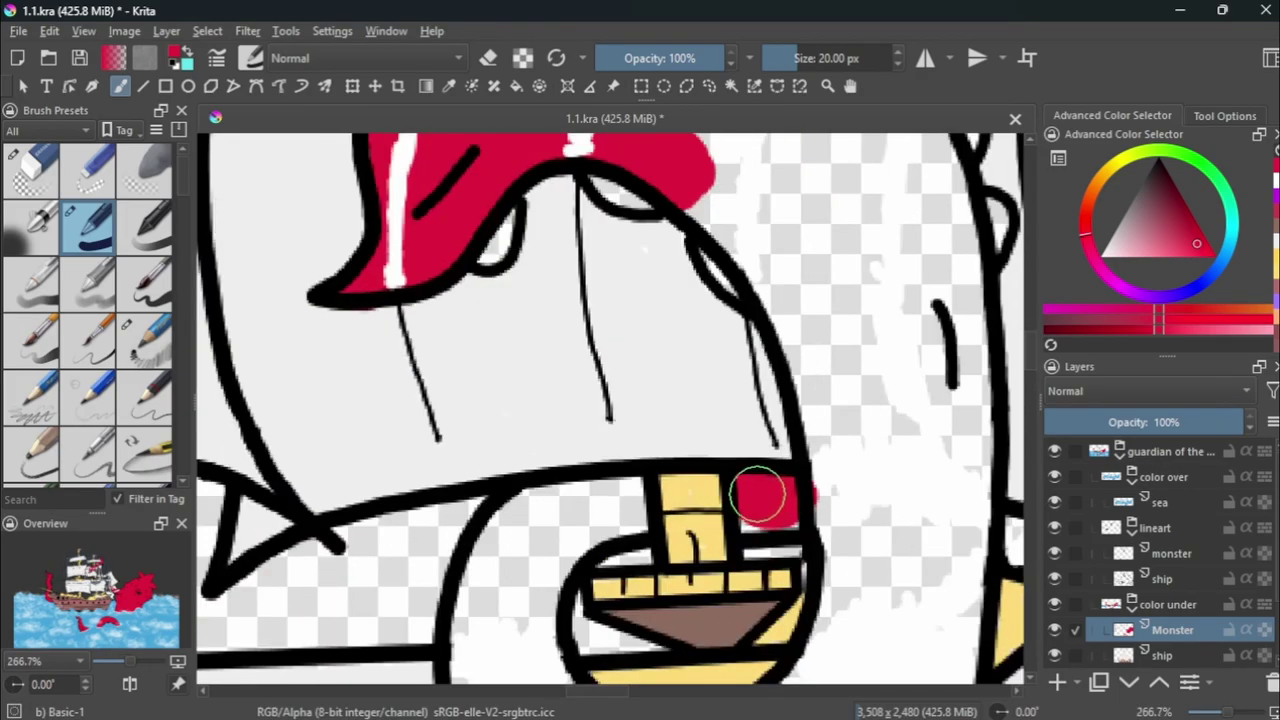
drag(763, 491, 785, 262)
scroll(785, 262, down, 1)
mouse_move(443, 214)
mouse_down()
mouse_move(608, 563)
mouse_move(629, 300)
mouse_move(622, 460)
mouse_move(742, 200)
mouse_up()
mouse_move(560, 320)
mouse_down()
mouse_move(486, 343)
mouse_move(480, 550)
mouse_move(728, 368)
mouse_move(640, 608)
mouse_move(693, 573)
mouse_up()
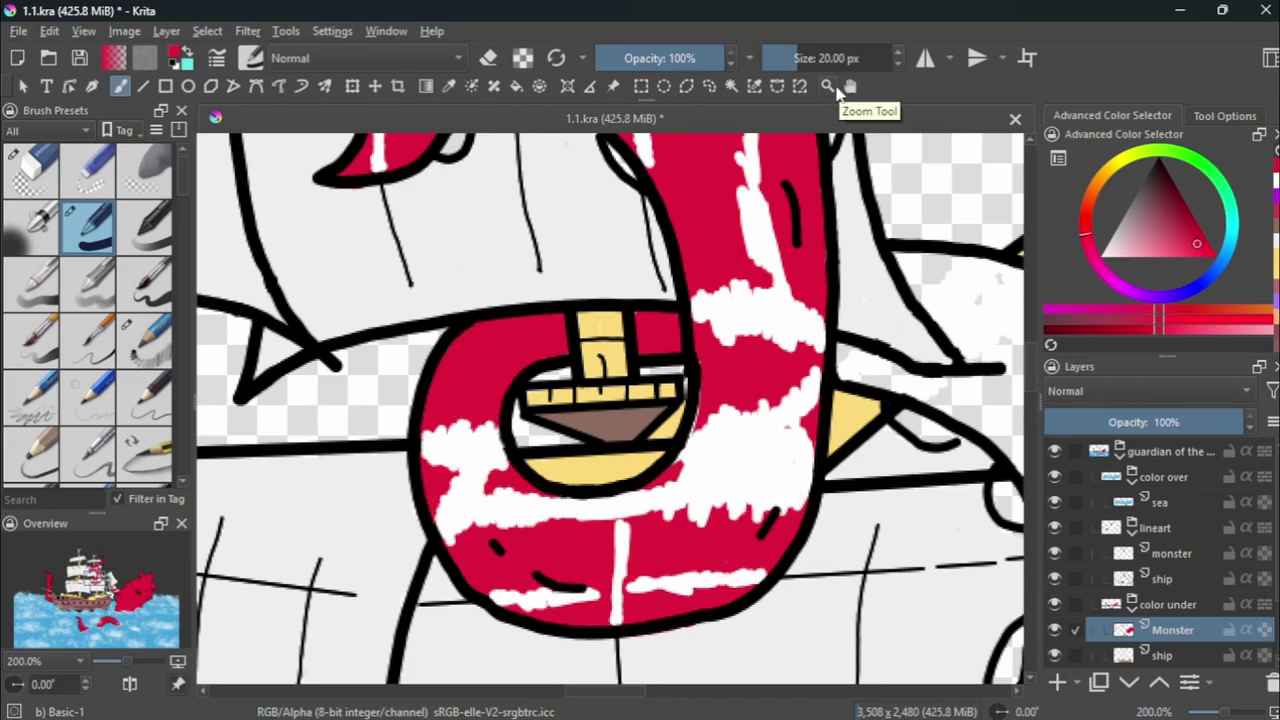
drag(700, 300, 595, 380)
mouse_move(740, 440)
mouse_down()
mouse_move(800, 460)
mouse_move(862, 400)
mouse_up()
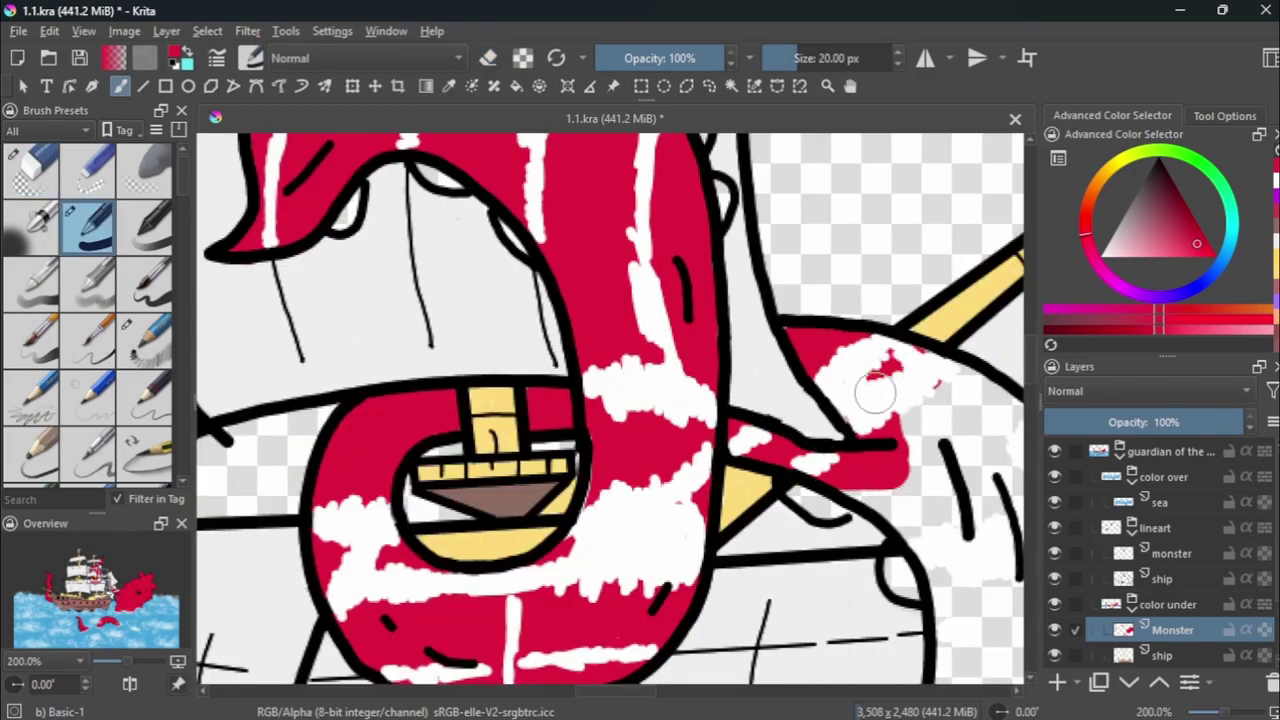
scroll(876, 393, down, 5)
scroll(700, 543, up, 5)
drag(600, 430, 700, 543)
scroll(700, 543, down, 5)
scroll(790, 413, up, 5)
mouse_move(740, 480)
mouse_down()
mouse_move(790, 413)
mouse_move(720, 380)
mouse_up()
Cover the remaining white patches on the upper tentacle with red.
key(e)
scroll(877, 343, down, 3)
key(e)
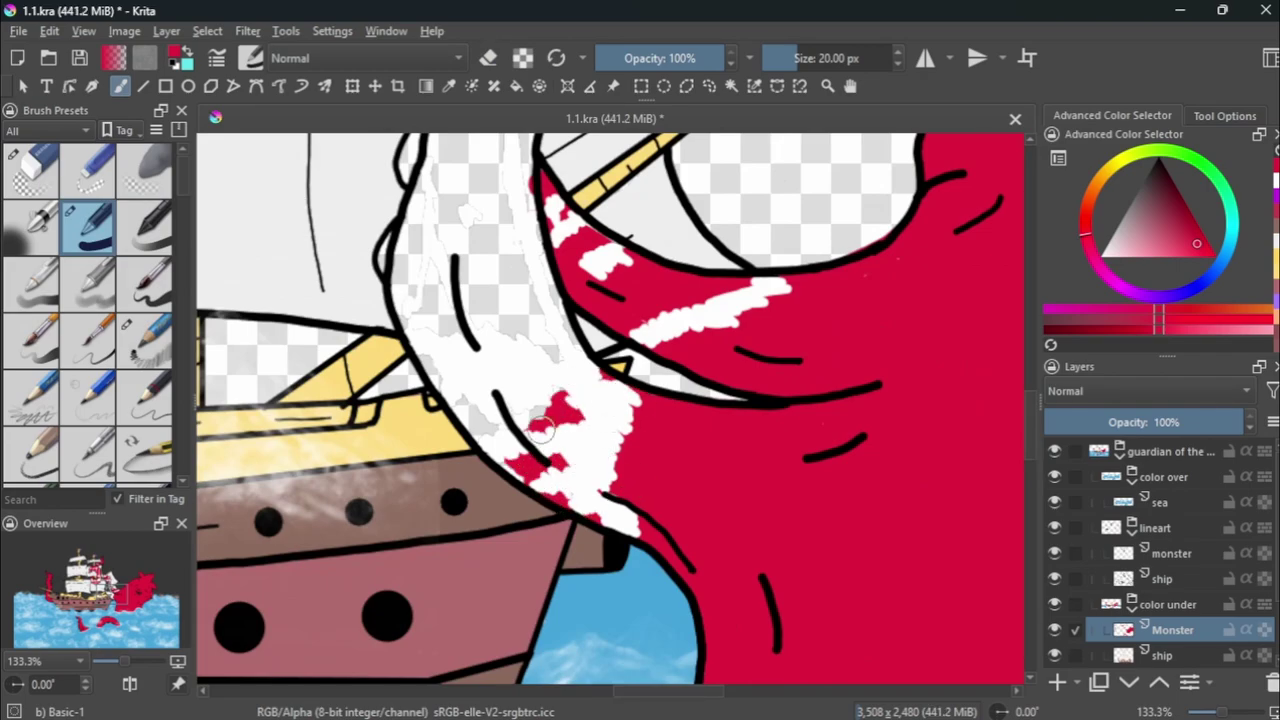
drag(406, 258, 540, 300)
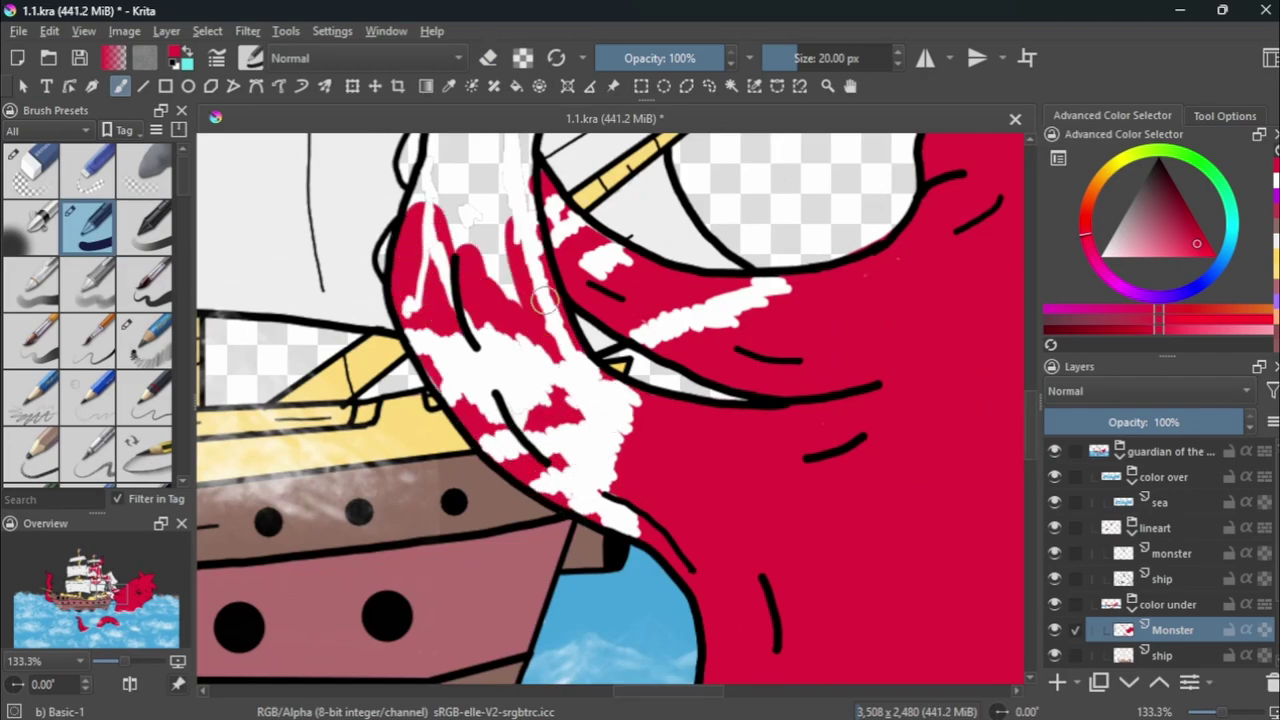
mouse_move(530, 200)
mouse_down()
mouse_move(486, 251)
mouse_move(510, 460)
mouse_move(443, 355)
mouse_up()
scroll(486, 251, up, 3)
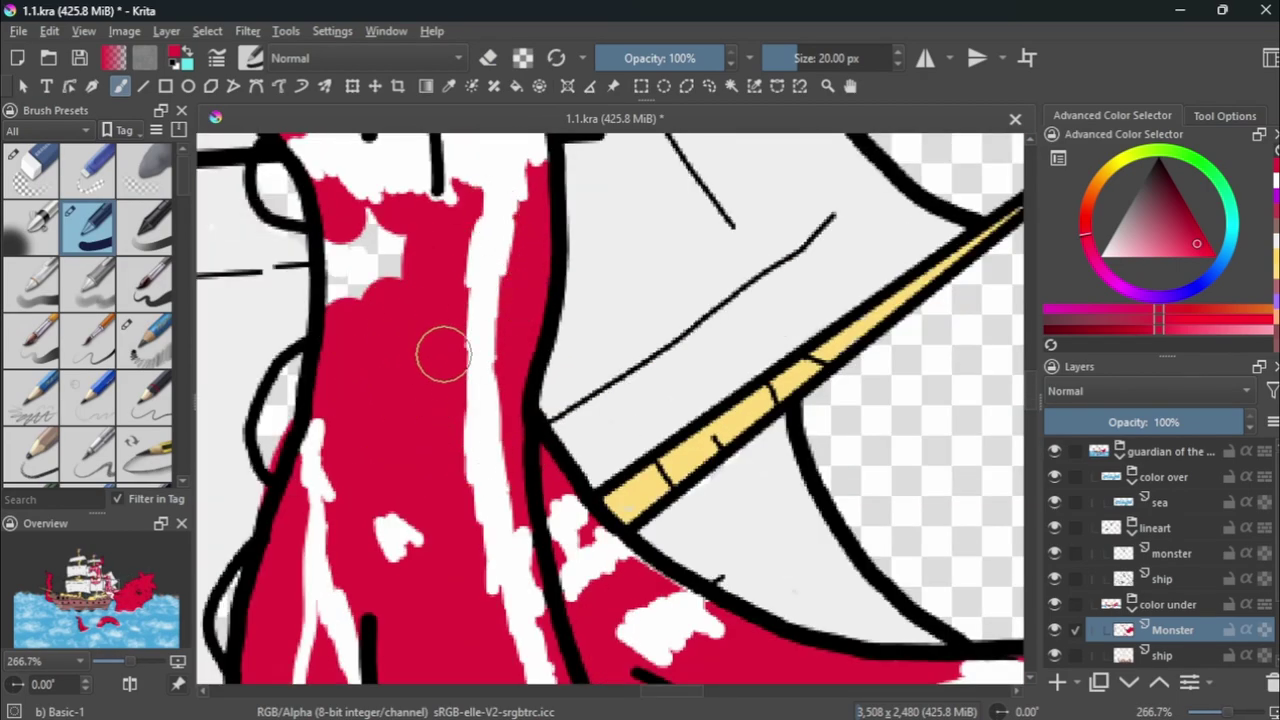
scroll(648, 537, down, 7)
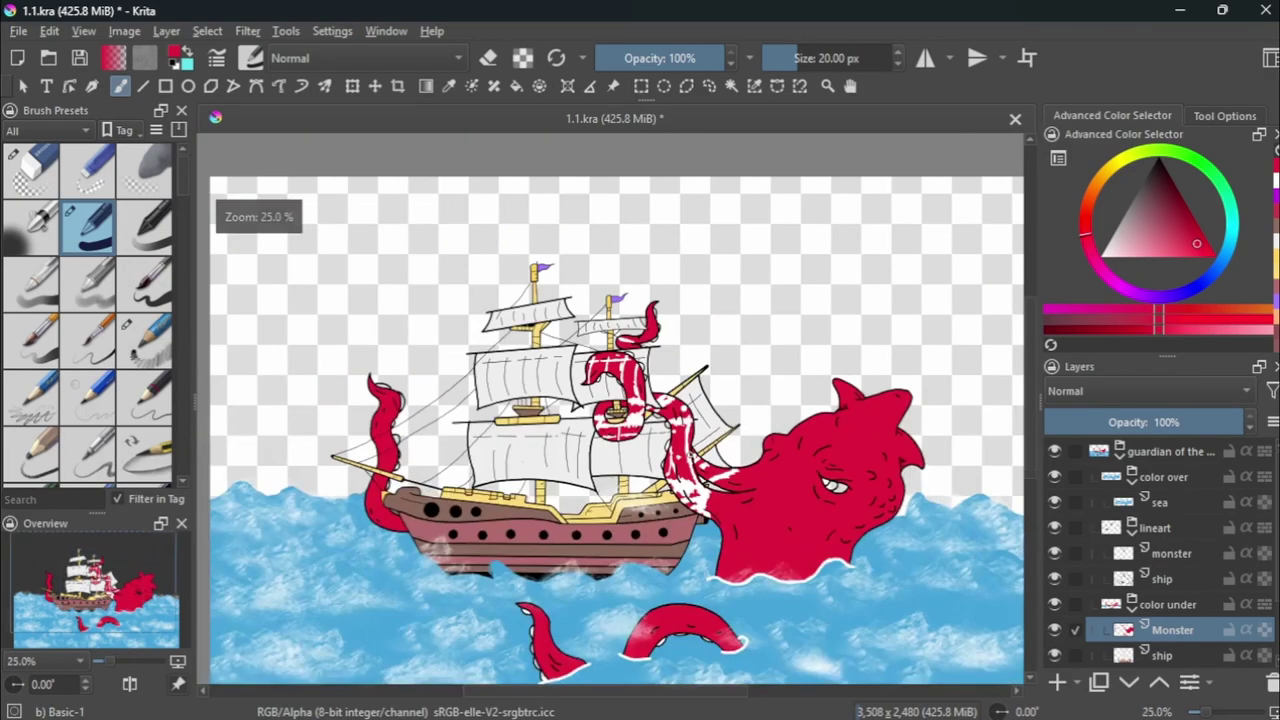
Halve the brush size and paint red over the white highlight strokes and tentacle foam.
key(bracketleft)
scroll(580, 464, up, 6)
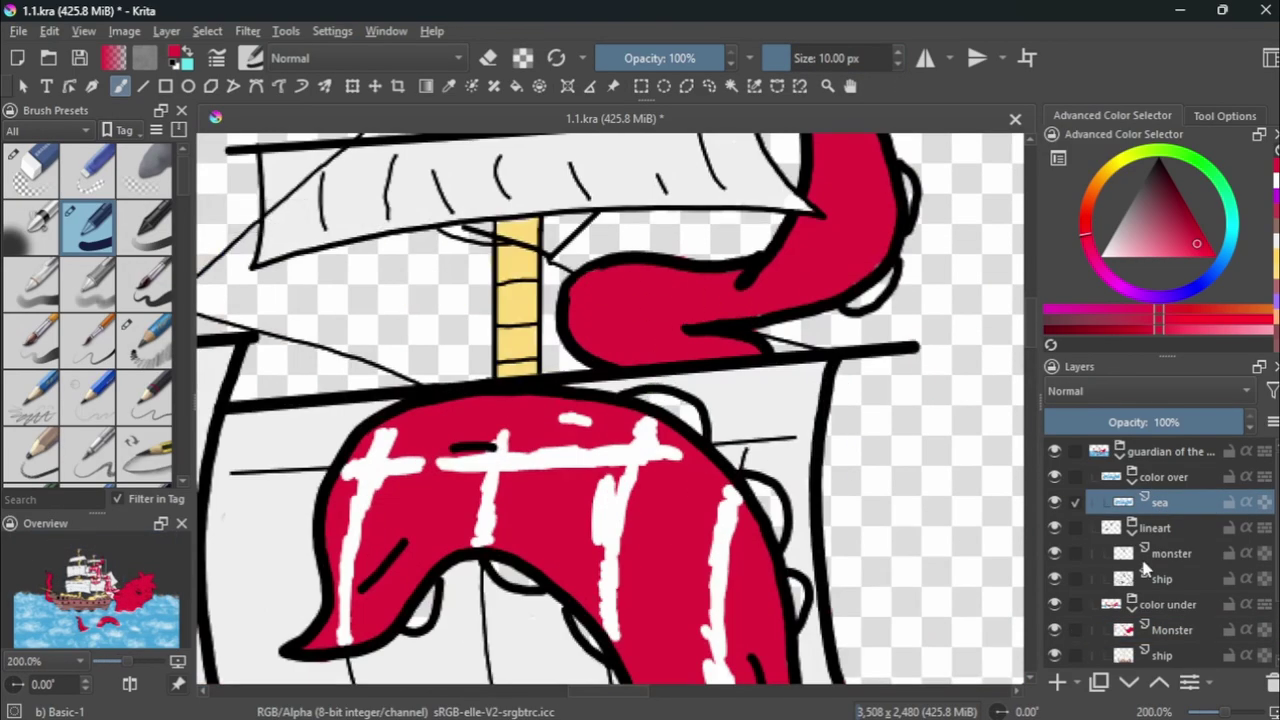
scroll(480, 473, up, 5)
scroll(743, 414, down, 5)
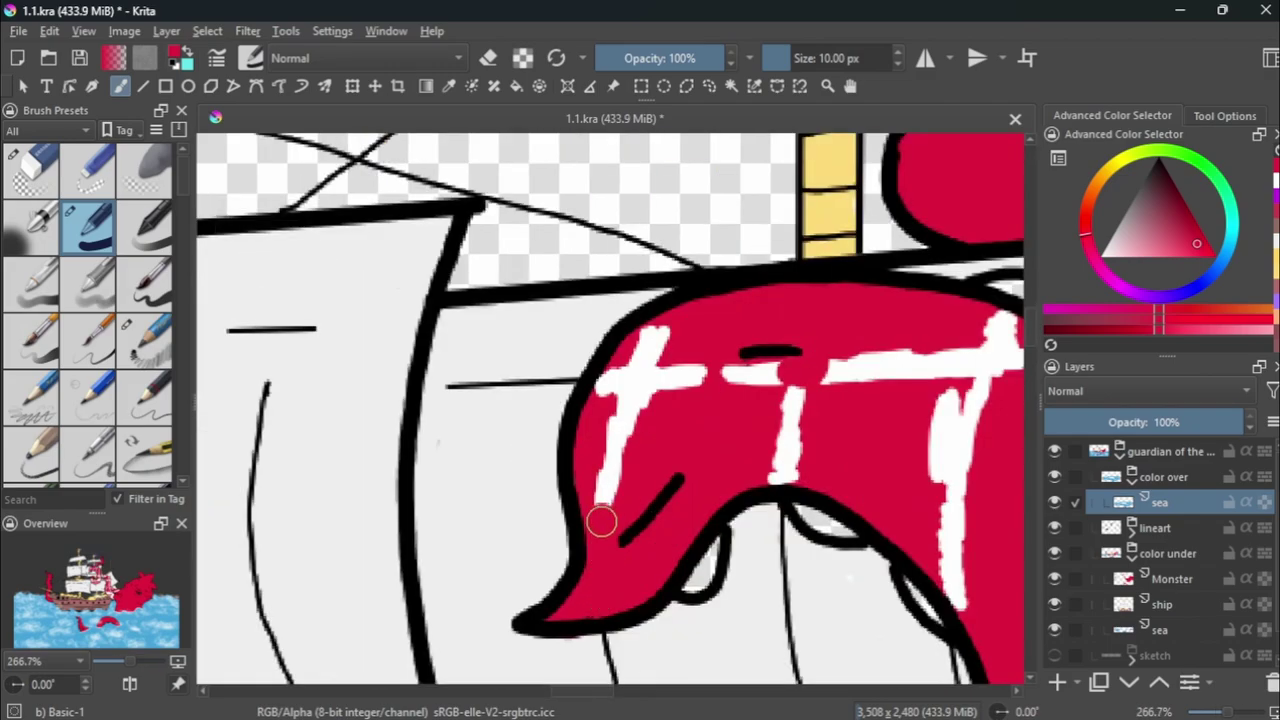
scroll(590, 370, up, 4)
mouse_move(590, 370)
mouse_down()
mouse_move(809, 354)
mouse_move(914, 537)
mouse_up()
scroll(914, 537, down, 1)
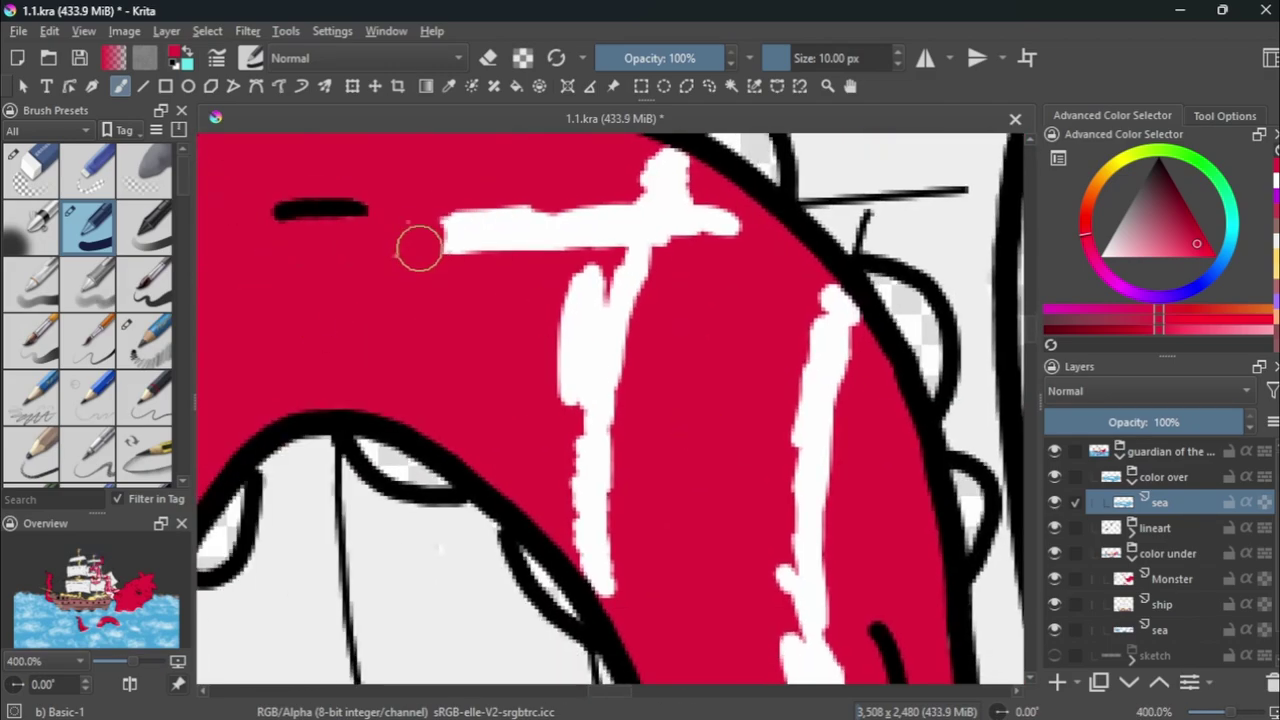
mouse_move(417, 246)
mouse_down()
mouse_move(668, 186)
mouse_move(594, 343)
mouse_move(609, 569)
mouse_up()
scroll(553, 344, down, 2)
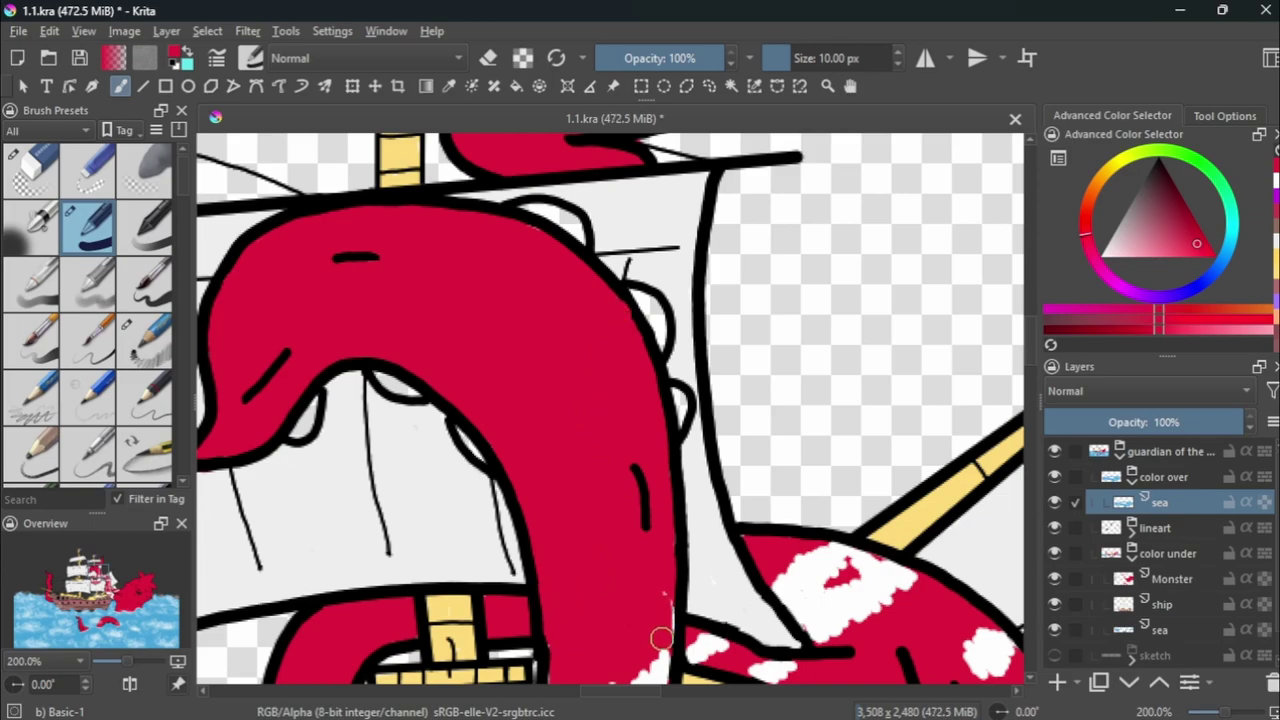
scroll(661, 638, up, 5)
scroll(629, 423, down, 5)
scroll(531, 400, up, 4)
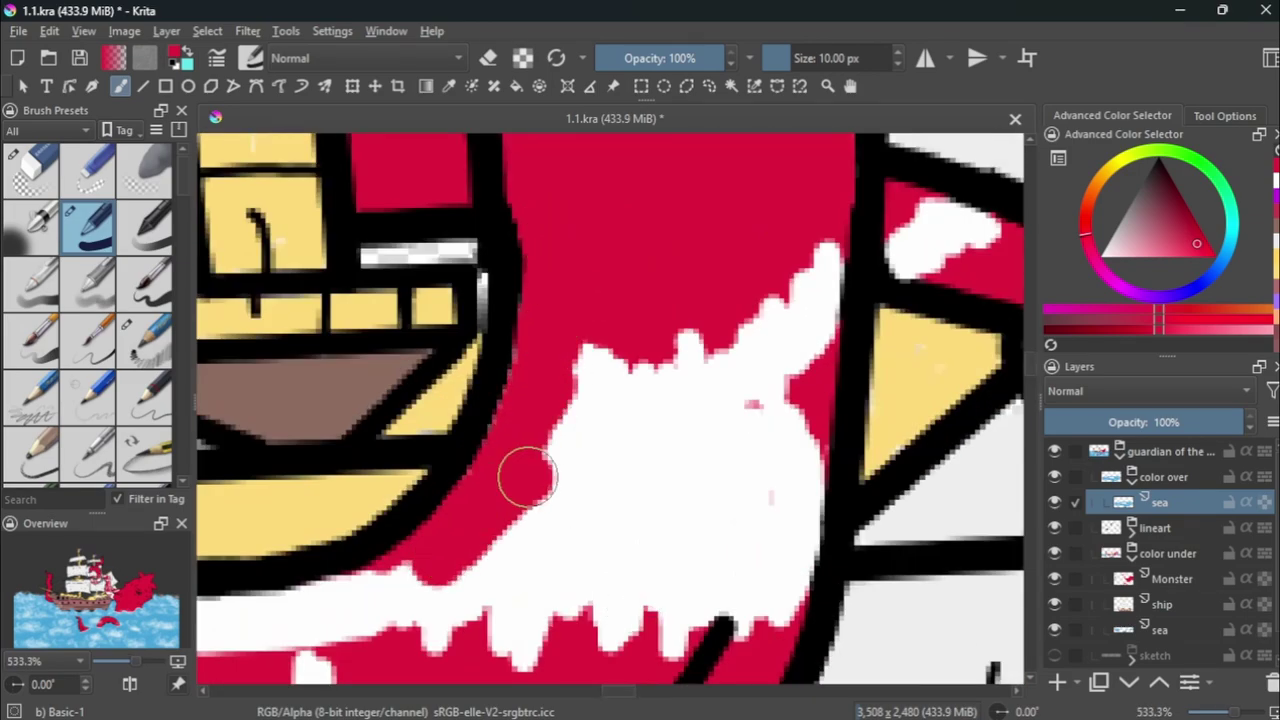
mouse_move(527, 477)
mouse_down()
mouse_move(803, 346)
mouse_move(783, 551)
mouse_move(691, 594)
mouse_move(572, 519)
mouse_move(474, 603)
mouse_up()
Mirror the view and paint the foam below the mouth and along the lower edge red.
key(m)
scroll(486, 390, down, 1)
mouse_move(612, 428)
mouse_down()
mouse_move(526, 574)
mouse_move(609, 511)
mouse_move(810, 522)
mouse_up()
scroll(627, 435, up, 2)
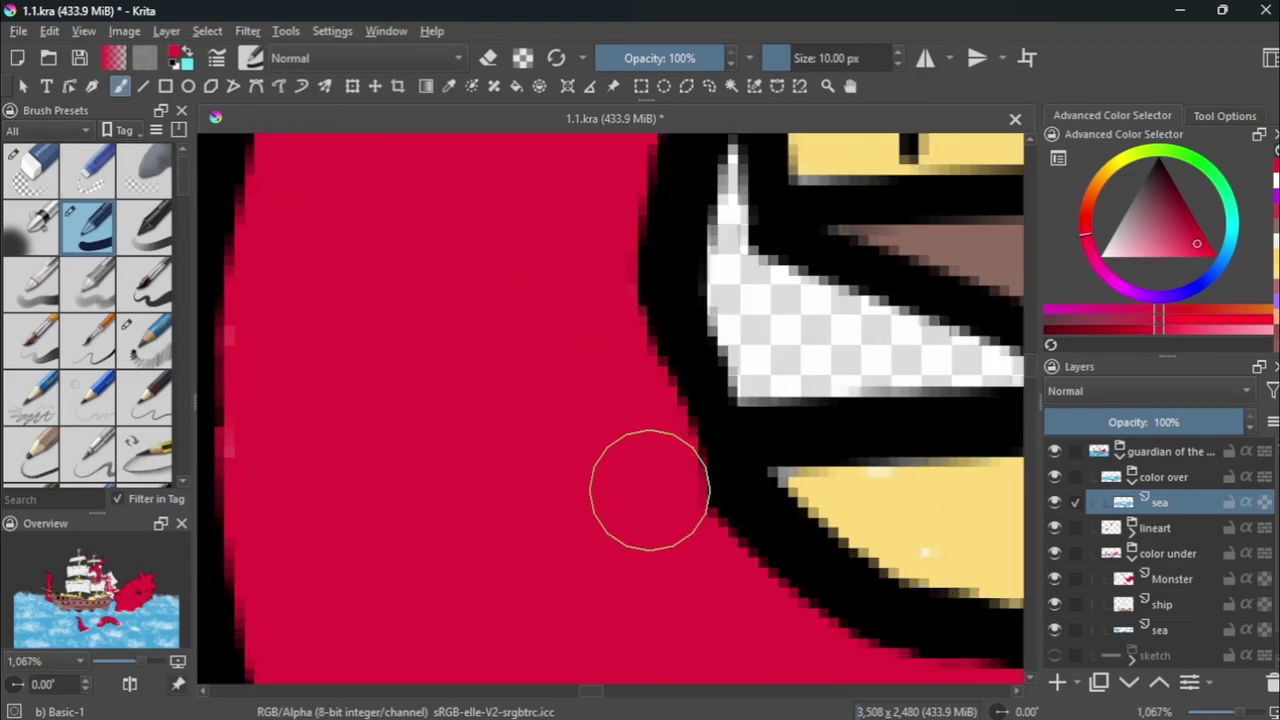
scroll(620, 460, down, 5)
scroll(580, 480, up, 5)
drag(560, 514, 267, 521)
mouse_move(720, 620)
mouse_down()
mouse_move(731, 409)
mouse_move(950, 480)
mouse_up()
scroll(731, 420, down, 3)
scroll(694, 420, up, 2)
drag(694, 420, 890, 465)
scroll(890, 465, down, 5)
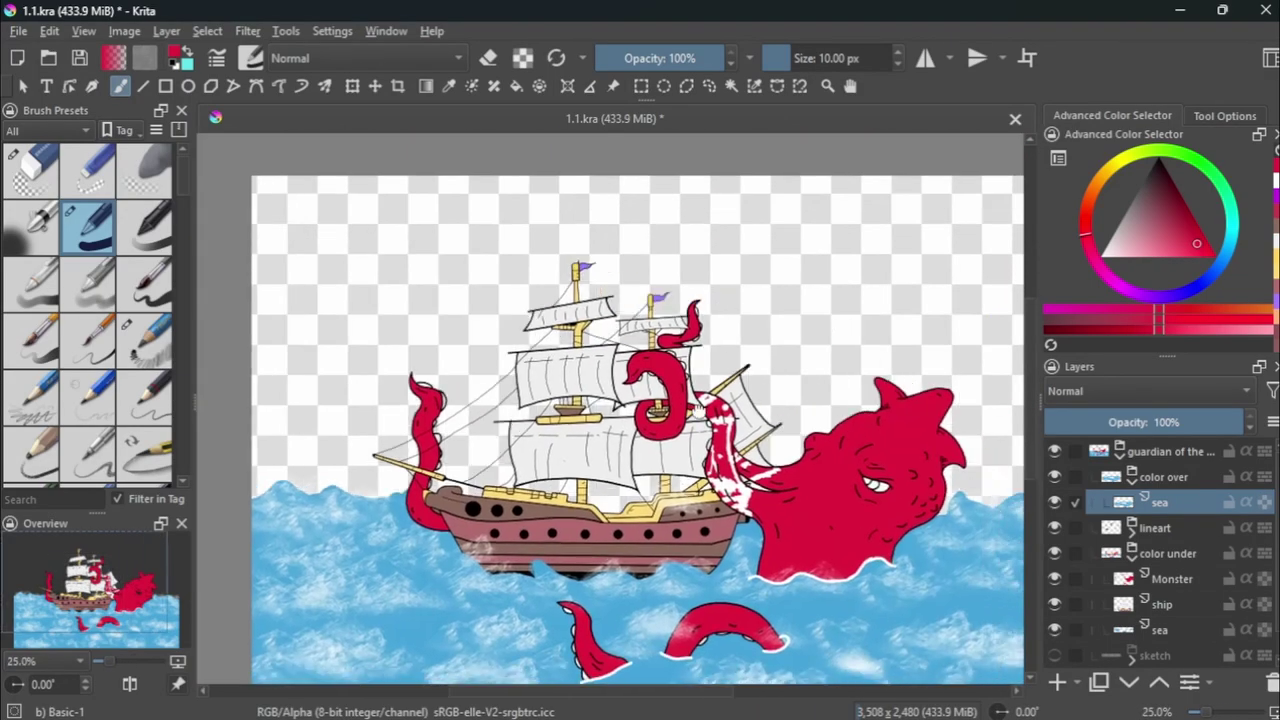
scroll(594, 414, up, 4)
Cover the remaining white foam blobs on the tentacles with red, undoing stray strokes.
key(ctrl+z)
mouse_move(594, 414)
mouse_down()
mouse_move(560, 300)
mouse_move(627, 290)
mouse_up()
key(ctrl+z)
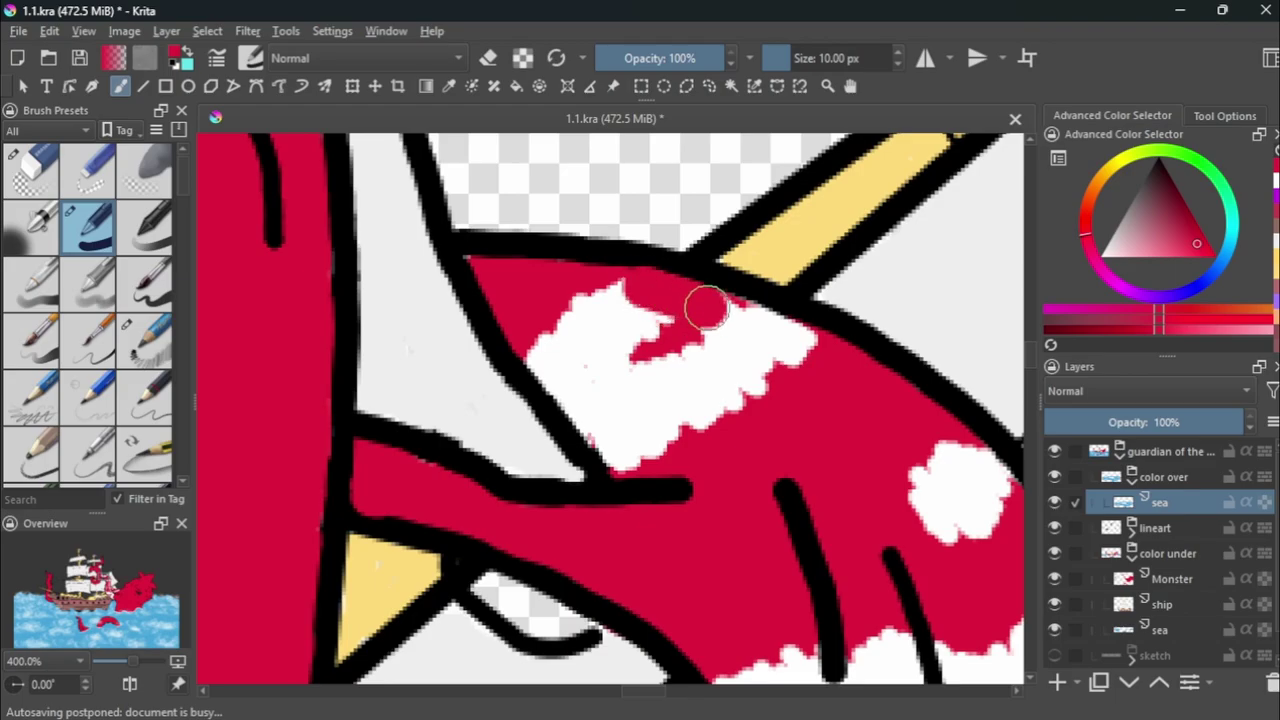
mouse_move(711, 306)
mouse_down()
mouse_move(629, 443)
mouse_move(685, 388)
mouse_up()
scroll(851, 509, up, 1)
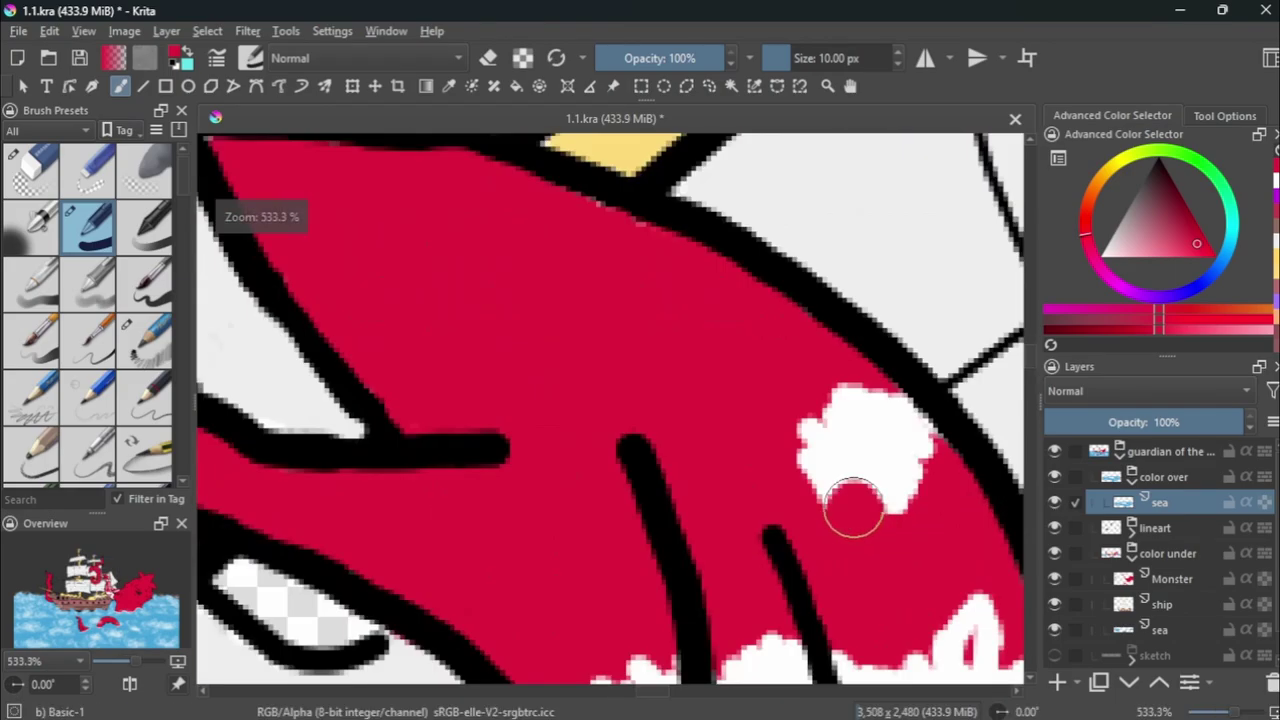
drag(851, 509, 871, 409)
scroll(871, 409, down, 4)
scroll(463, 372, up, 4)
mouse_move(463, 372)
mouse_down()
mouse_move(429, 349)
mouse_move(463, 400)
mouse_up()
drag(537, 465, 560, 480)
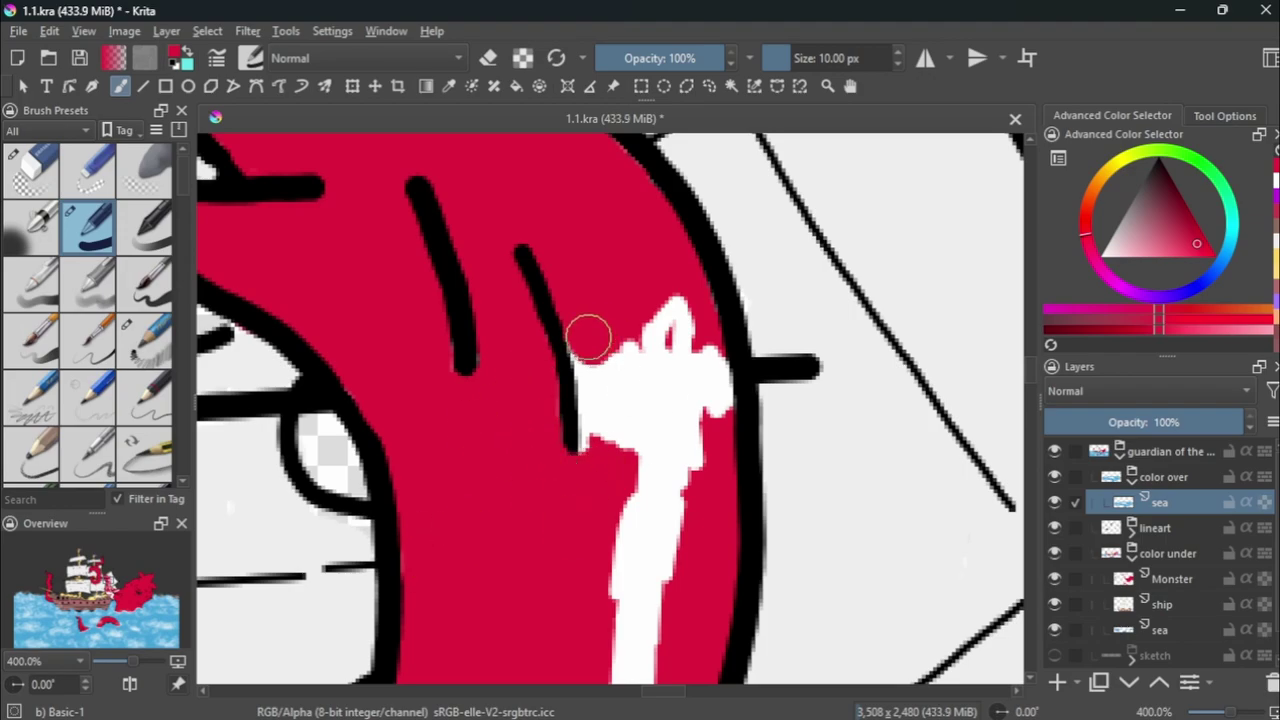
mouse_move(588, 336)
mouse_down()
mouse_move(691, 349)
mouse_move(646, 560)
mouse_up()
scroll(646, 560, down, 2)
drag(711, 434, 549, 559)
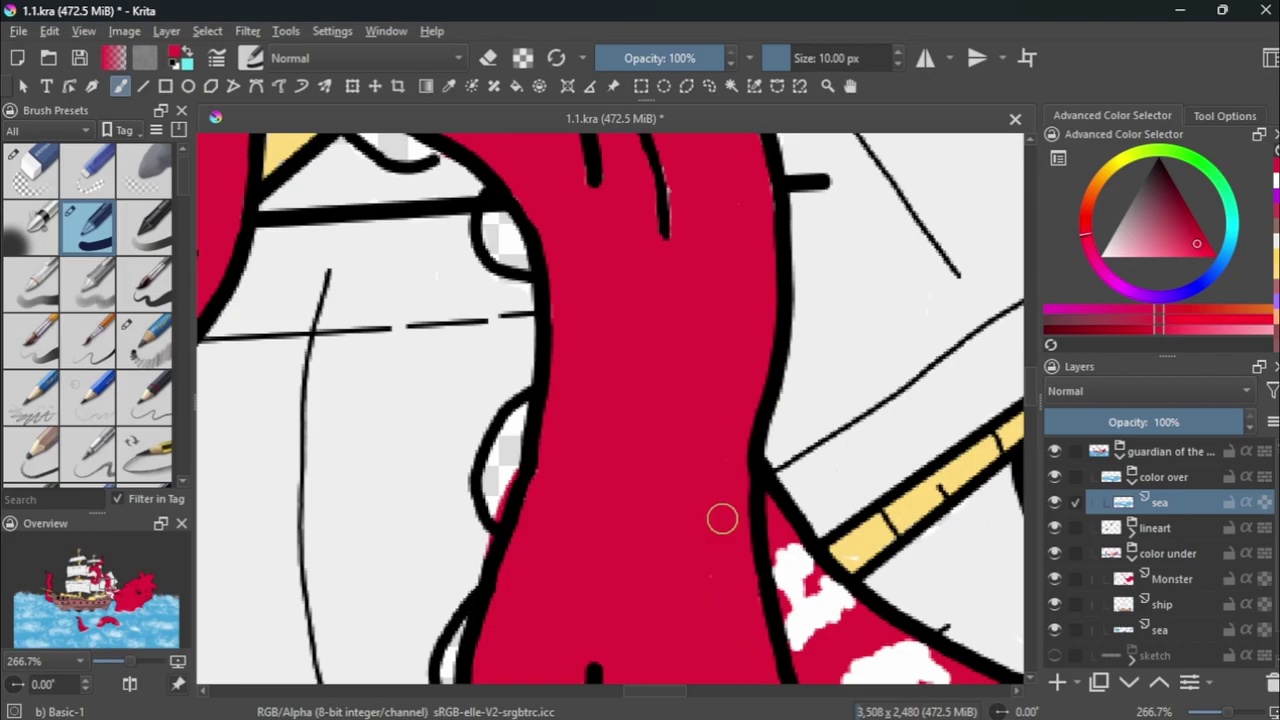
Mirror and rotate the view to paint the last foam patches on the tentacle red.
key(m)
drag(686, 380, 851, 251)
key(m)
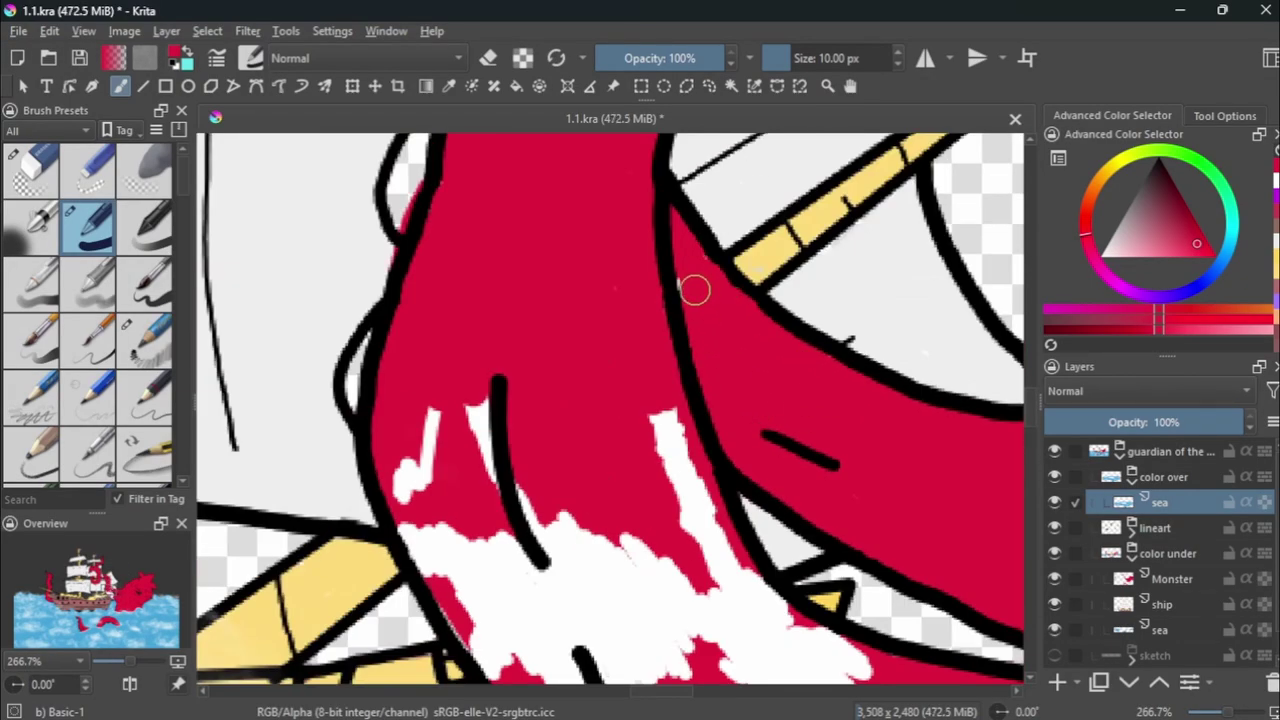
mouse_move(695, 290)
mouse_down()
mouse_move(327, 157)
mouse_move(320, 323)
mouse_move(450, 523)
mouse_up()
mouse_move(581, 553)
mouse_down()
mouse_move(523, 363)
mouse_move(680, 386)
mouse_move(449, 283)
mouse_move(535, 460)
mouse_move(684, 640)
mouse_up()
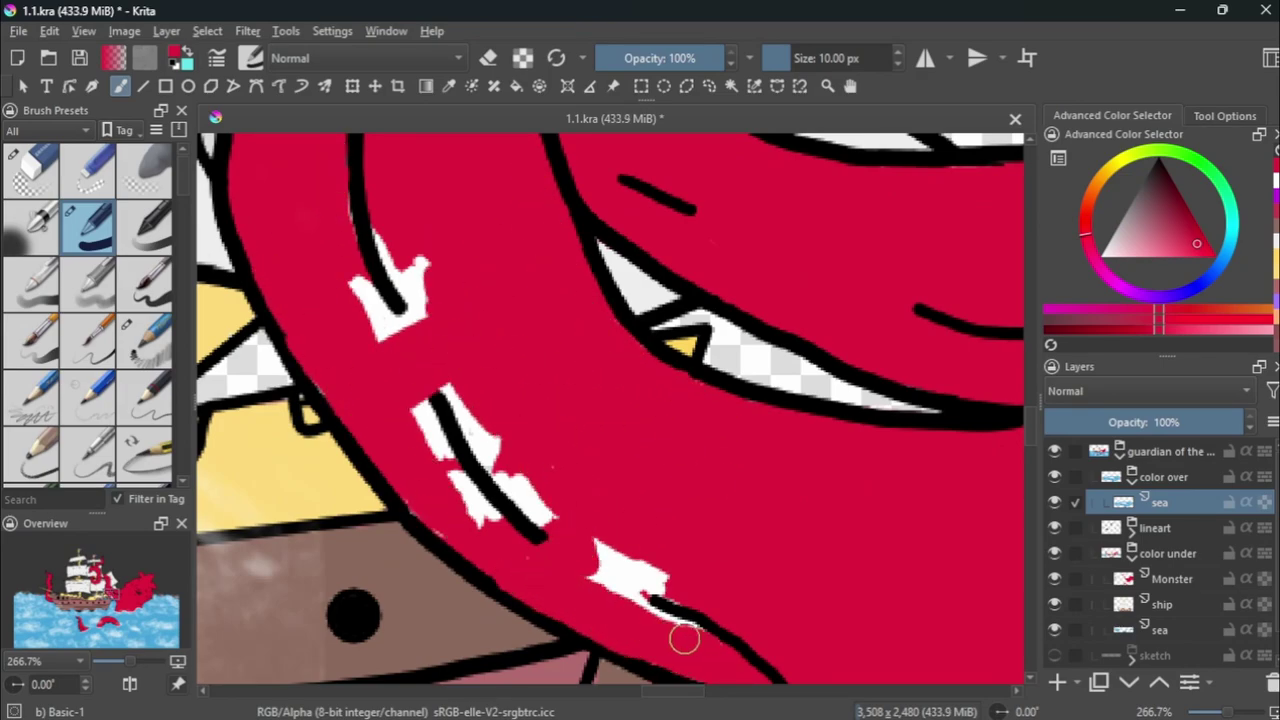
scroll(475, 315, up, 1)
mouse_move(357, 243)
mouse_down()
mouse_move(337, 326)
mouse_move(474, 607)
mouse_up()
drag(386, 444, 454, 440)
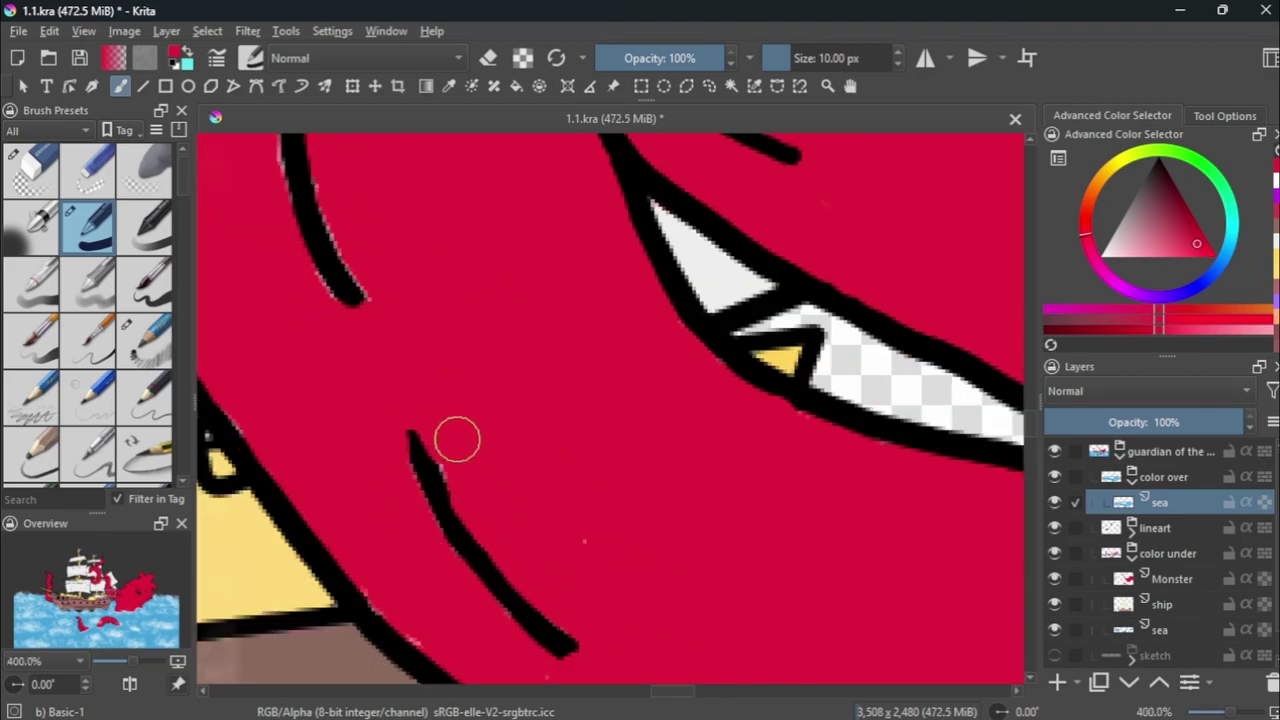
scroll(454, 440, down, 6)
Pick a blue-purple colour and paint the monster's eye iris.
scroll(690, 428, up, 5)
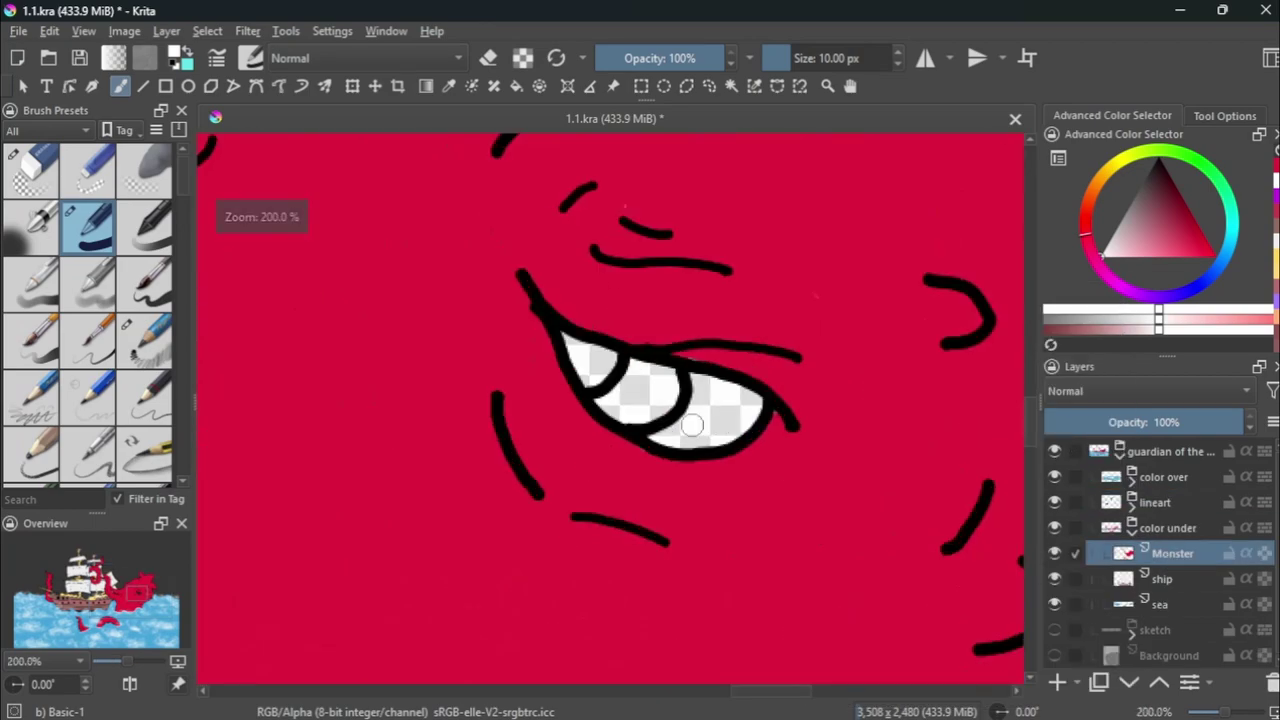
ctrl+click(543, 300)
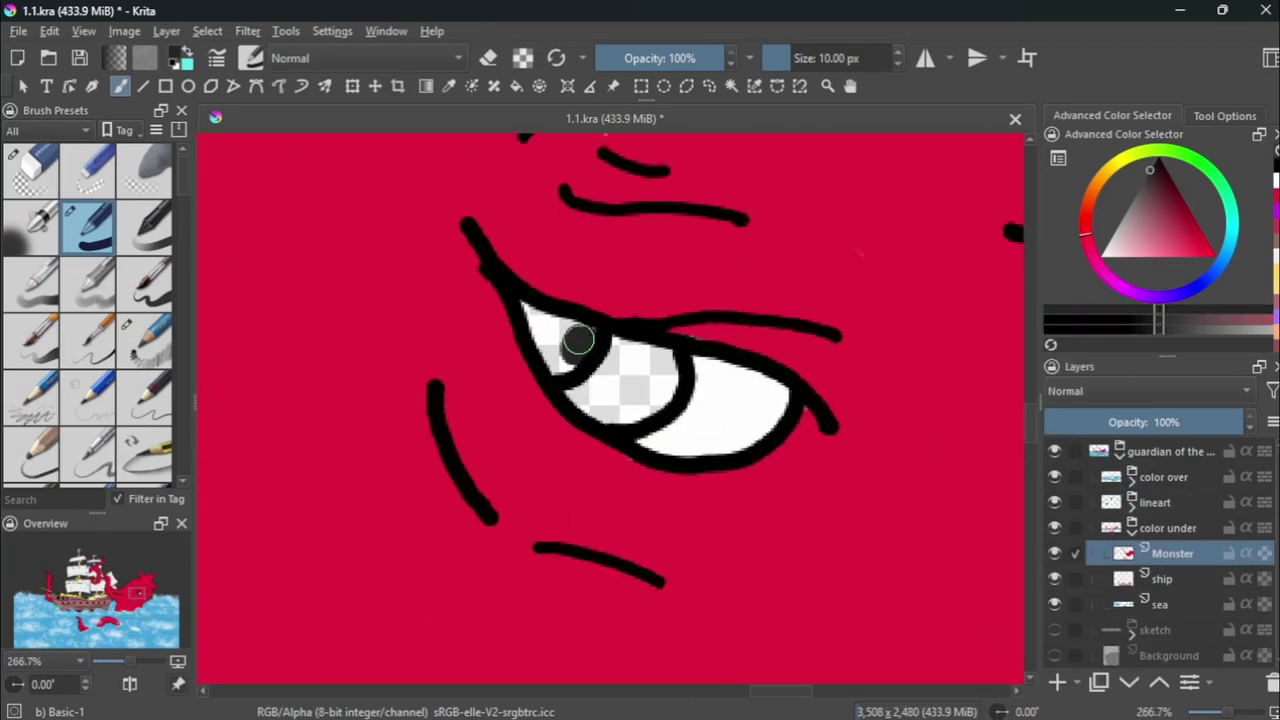
click(1188, 300)
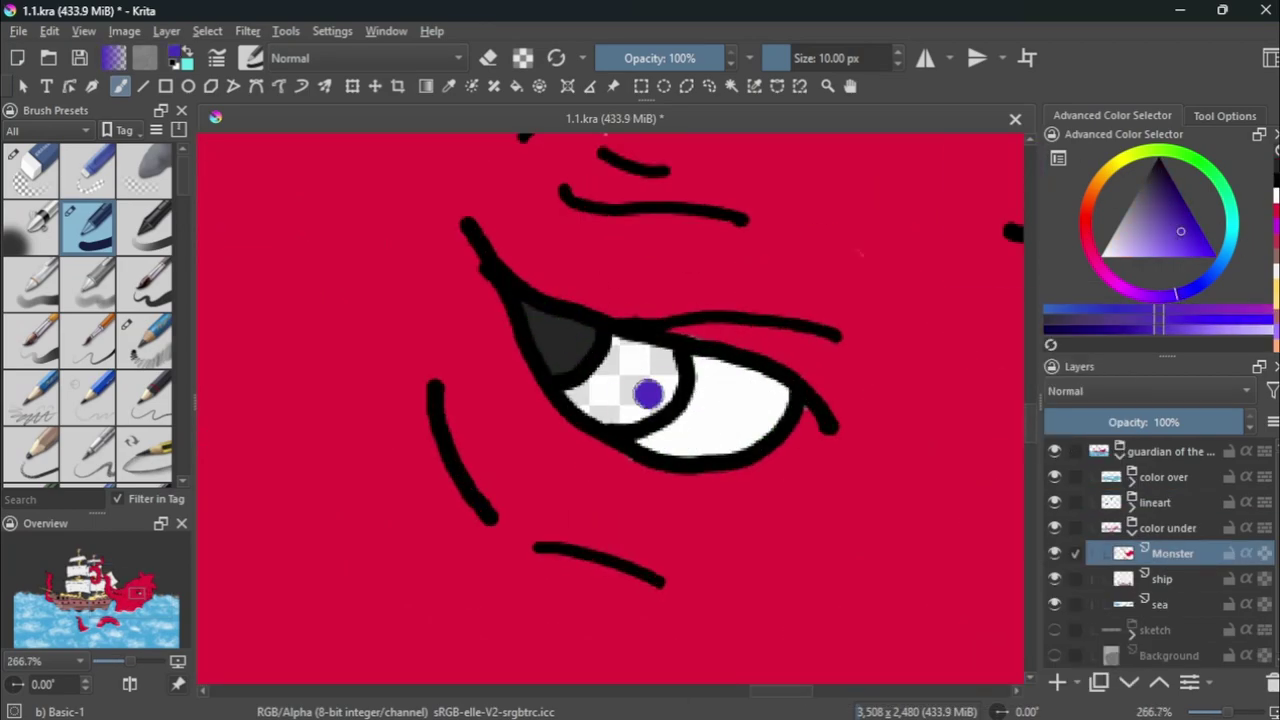
drag(643, 390, 606, 414)
scroll(555, 472, down, 7)
Switch to a lighter purple for the eye and zoom in and out to check it.
click(1157, 208)
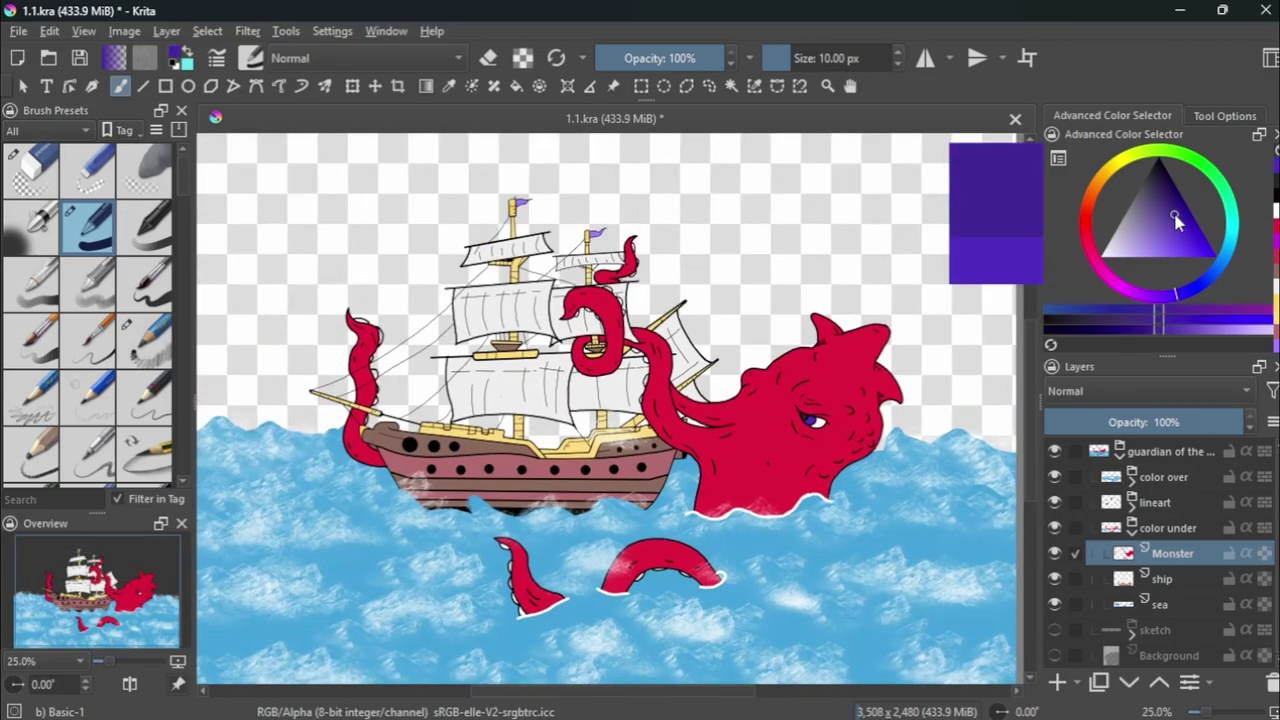
scroll(535, 483, up, 9)
scroll(535, 483, down, 5)
scroll(447, 444, up, 2)
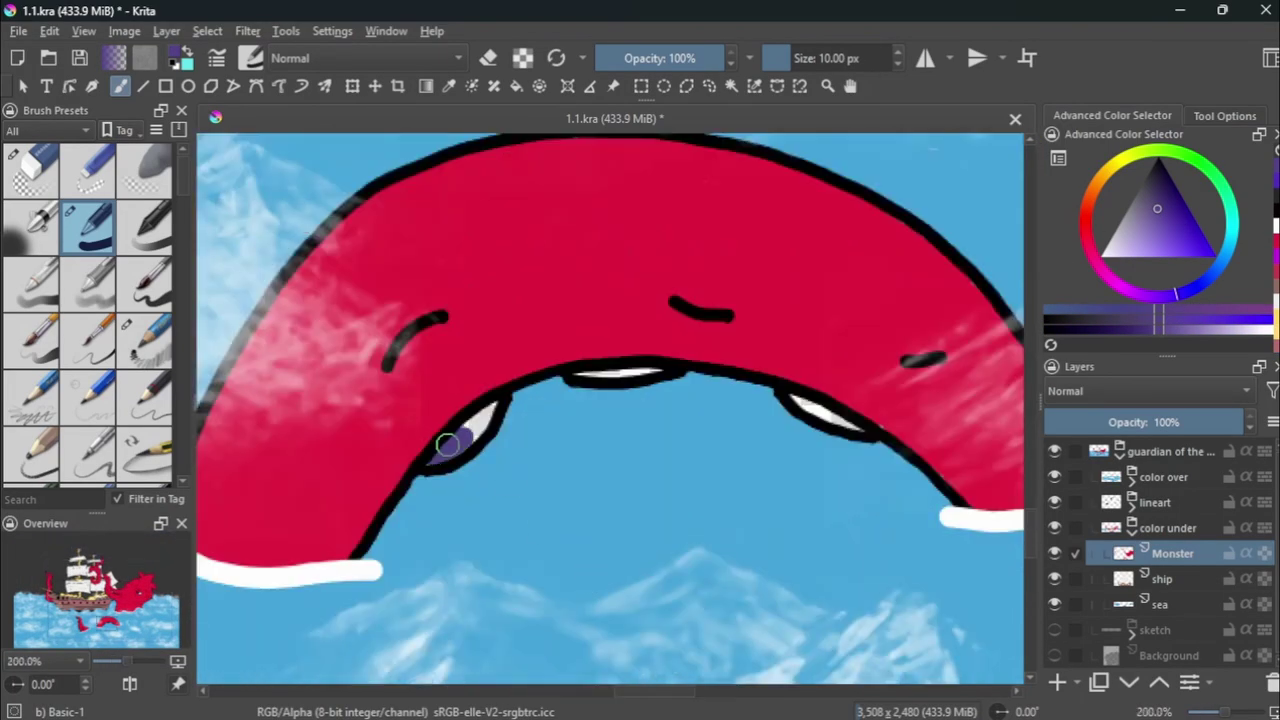
scroll(857, 430, down, 2)
scroll(619, 561, up, 3)
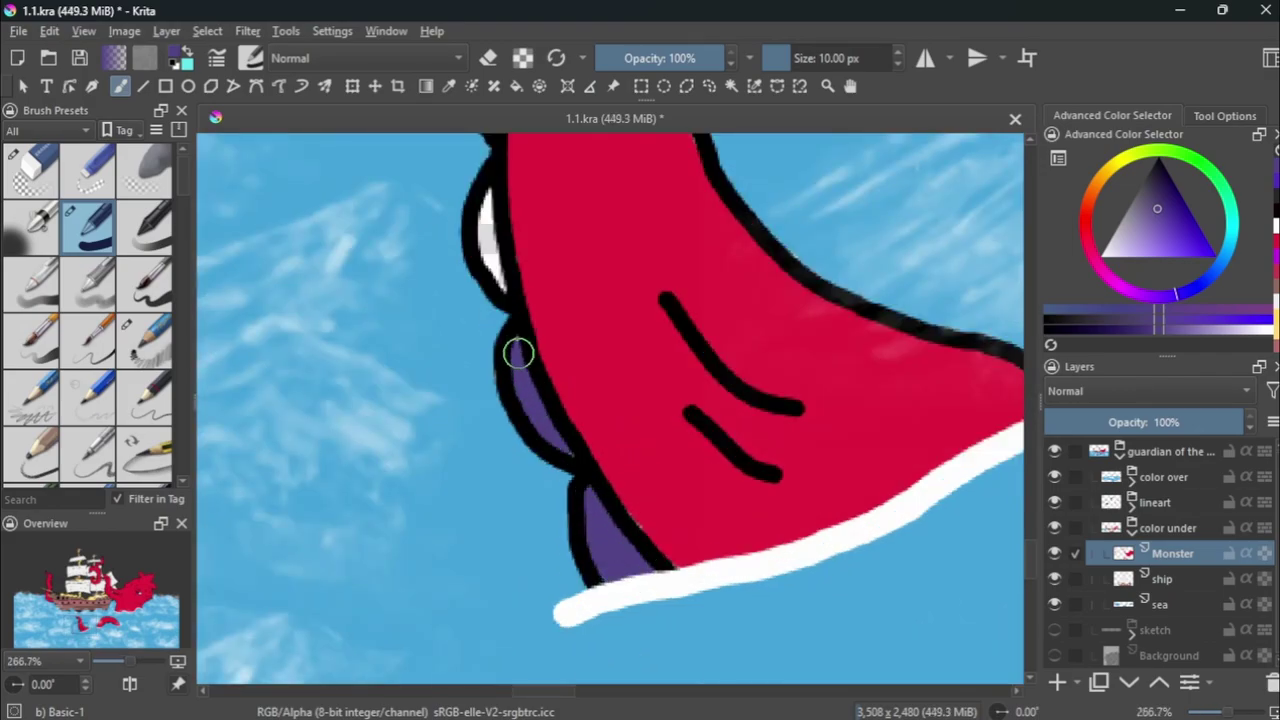
scroll(518, 352, down, 2)
scroll(617, 331, up, 1)
scroll(646, 266, up, 1)
scroll(432, 477, down, 1)
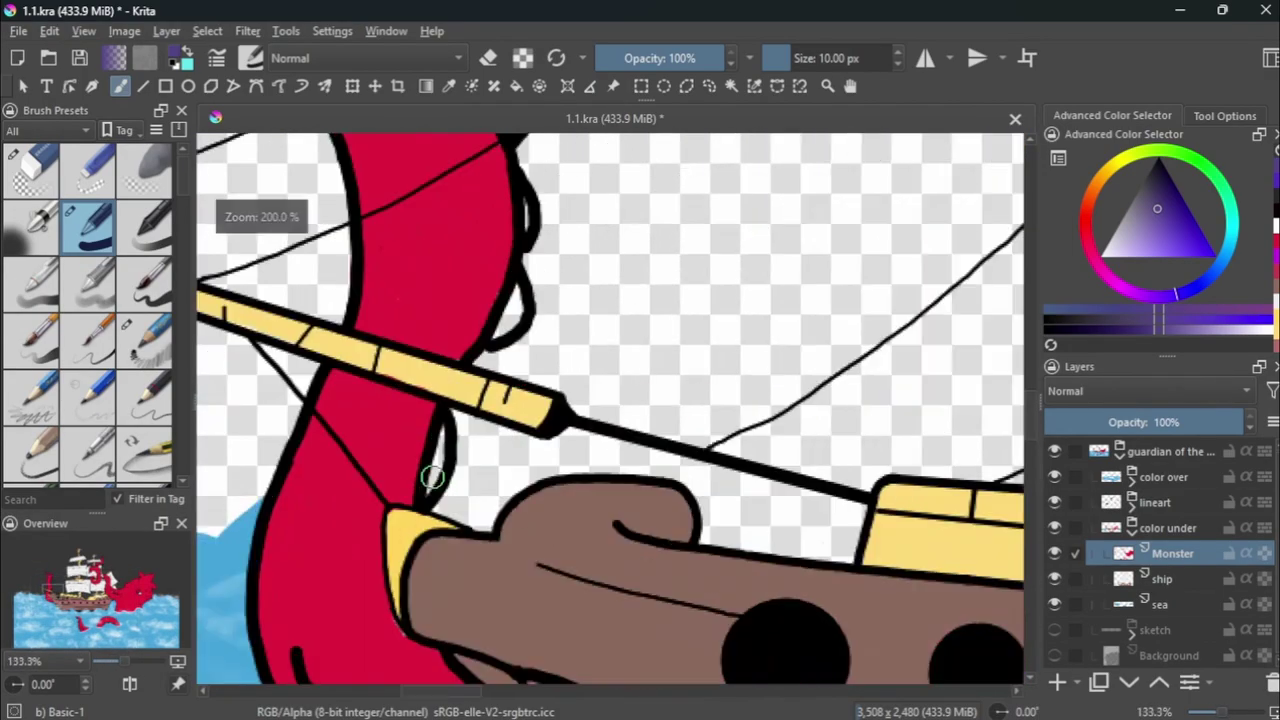
scroll(528, 567, down, 1)
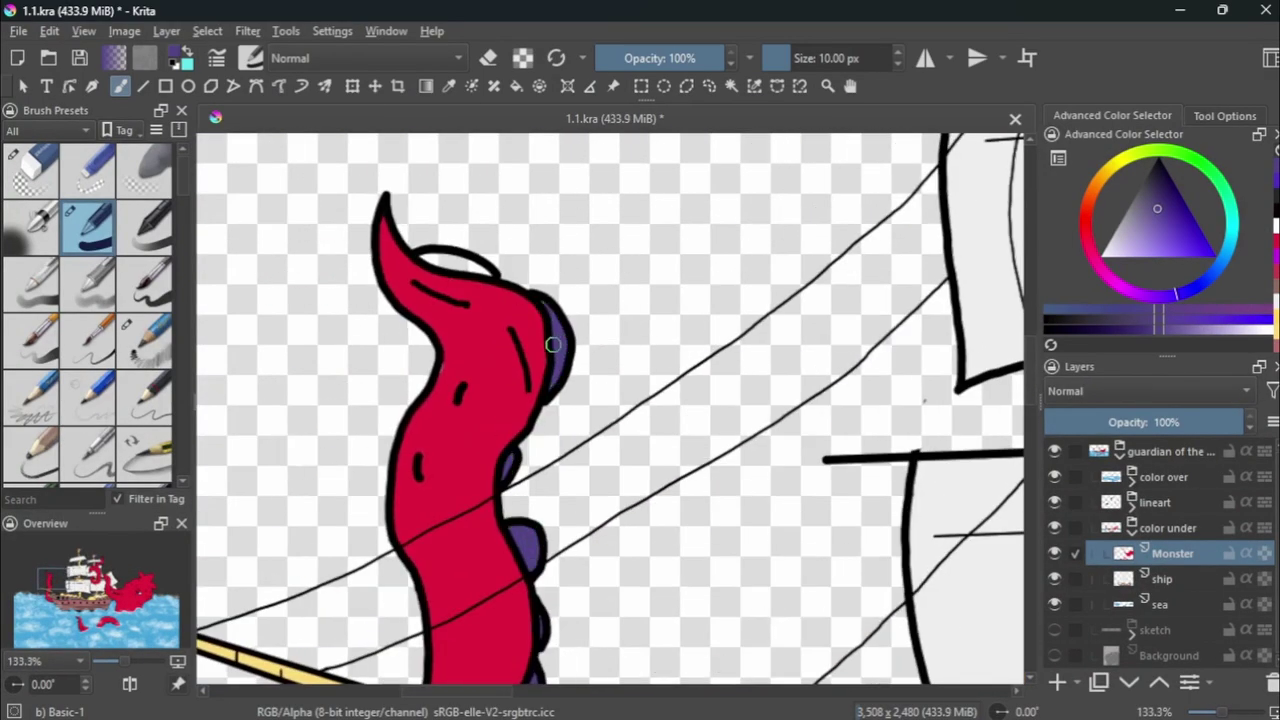
scroll(553, 345, up, 2)
scroll(643, 306, down, 3)
scroll(643, 260, up, 2)
scroll(680, 342, down, 2)
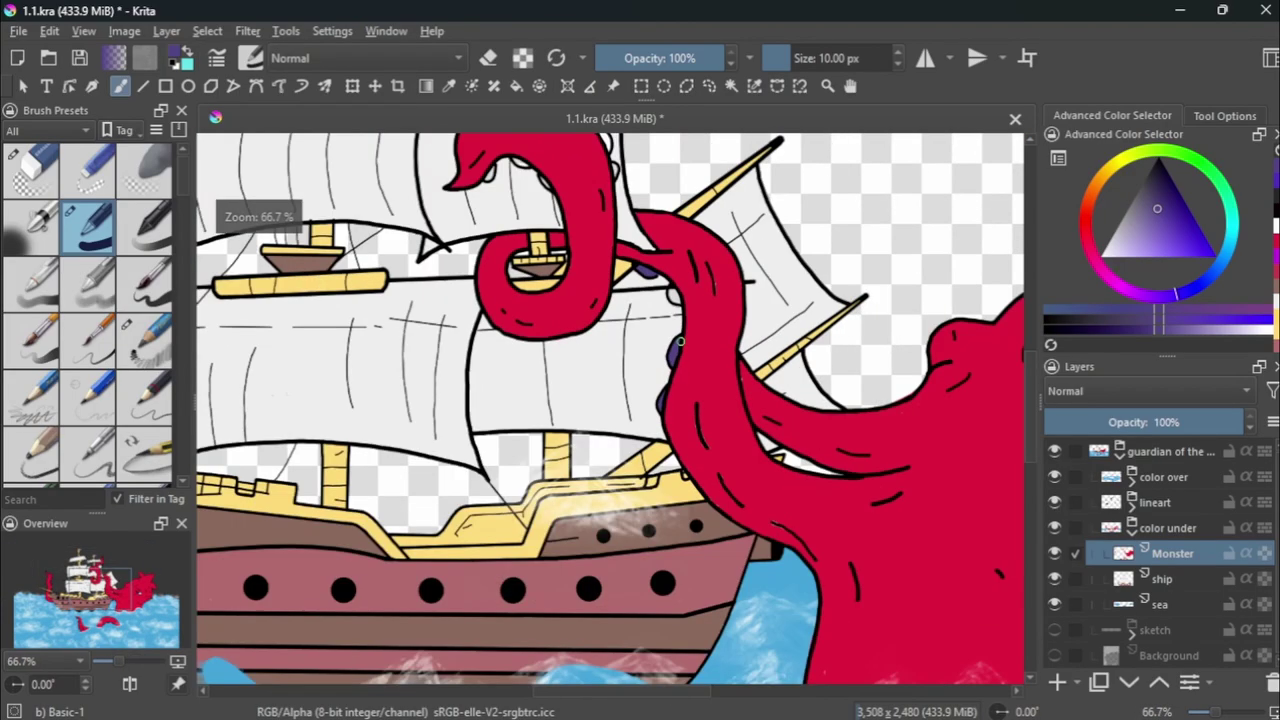
scroll(680, 342, up, 4)
key(Page_Up)
key(Page_Up)
key(Page_Up)
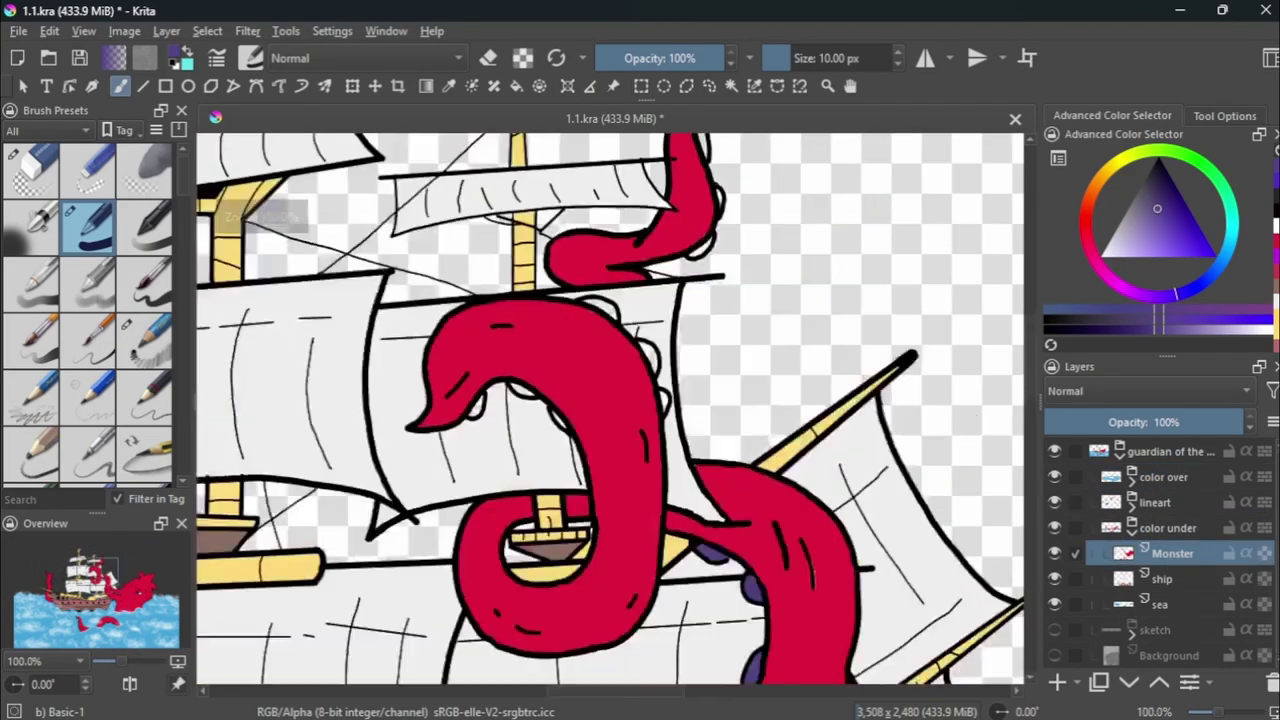
Shade the lower tentacle's top edge dark purple and stamp white clouds across the sky.
drag(622, 374, 658, 386)
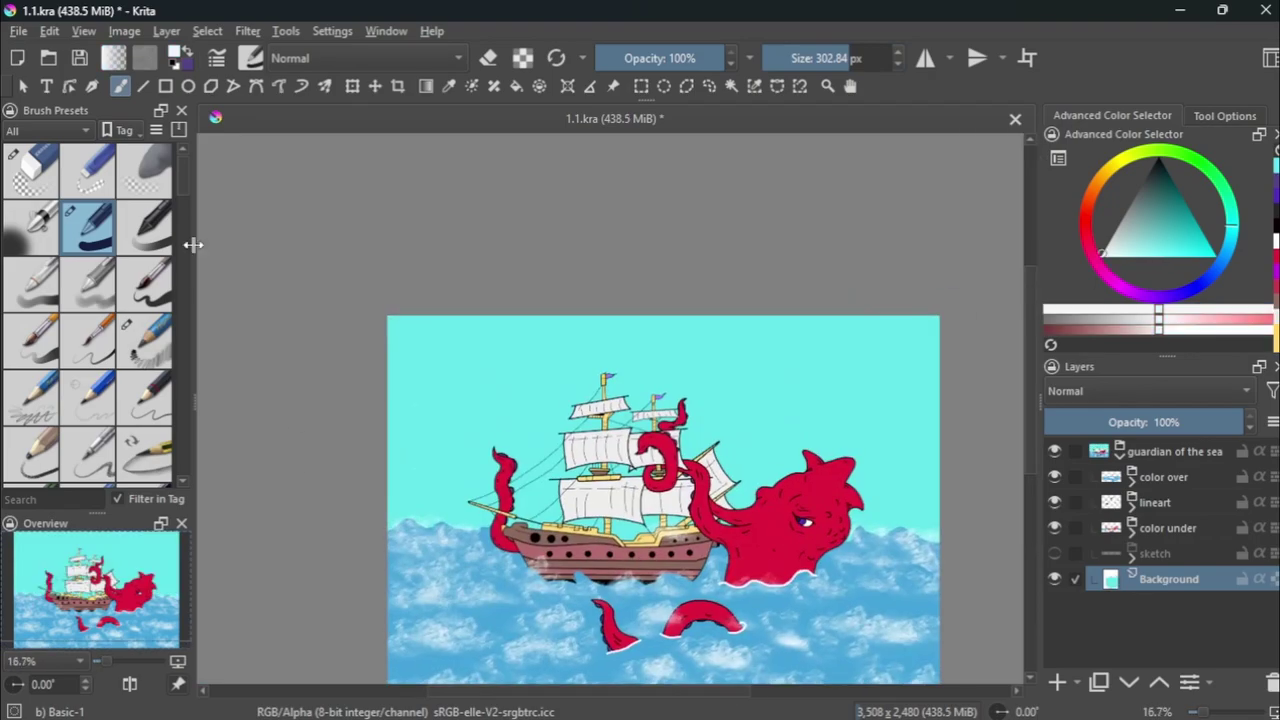
click(503, 428)
click(443, 452)
click(592, 372)
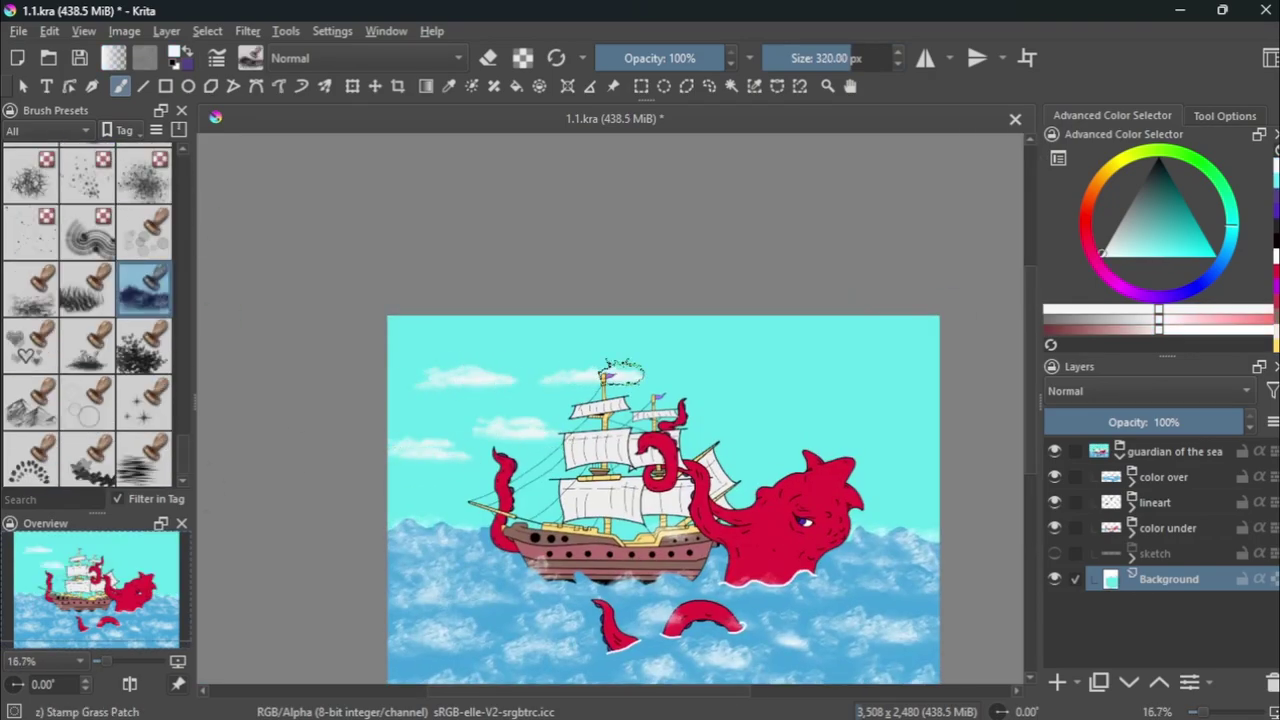
click(728, 351)
click(748, 416)
click(838, 345)
click(877, 350)
click(900, 426)
click(906, 466)
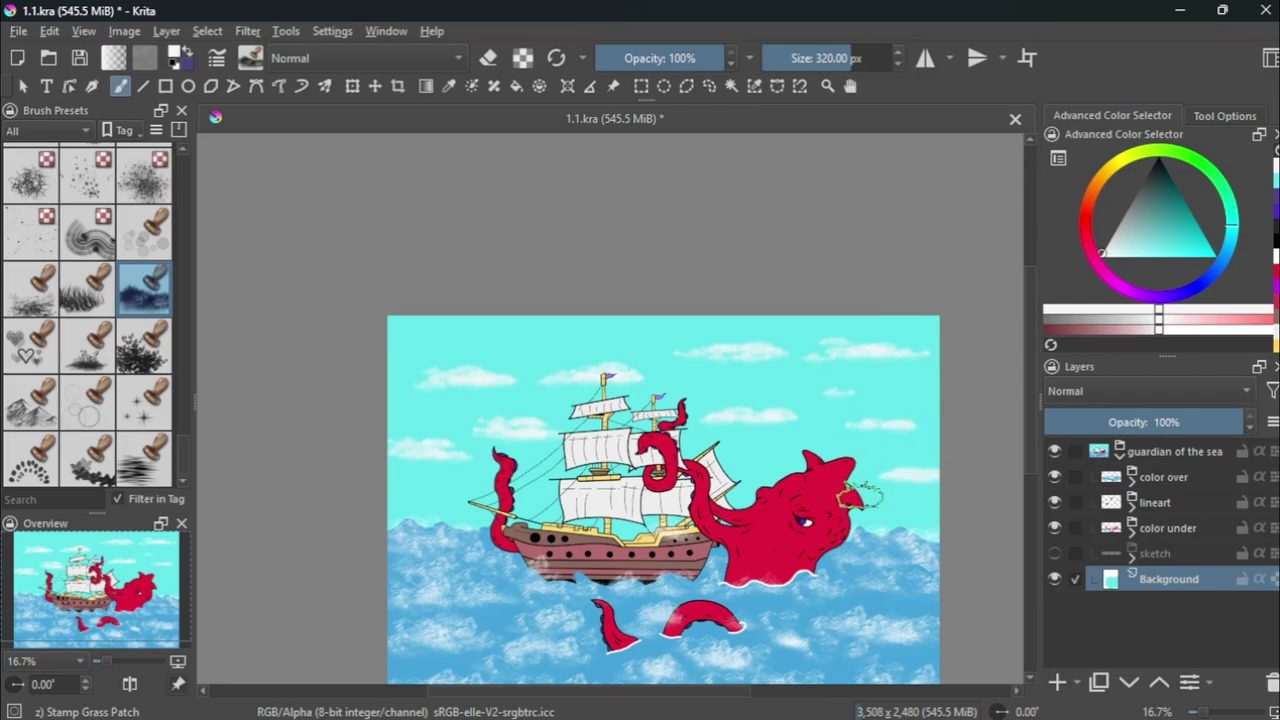
click(419, 324)
click(560, 340)
Undo stray cloud stamps while trying fine pencil and small detail brushes.
drag(750, 344, 718, 408)
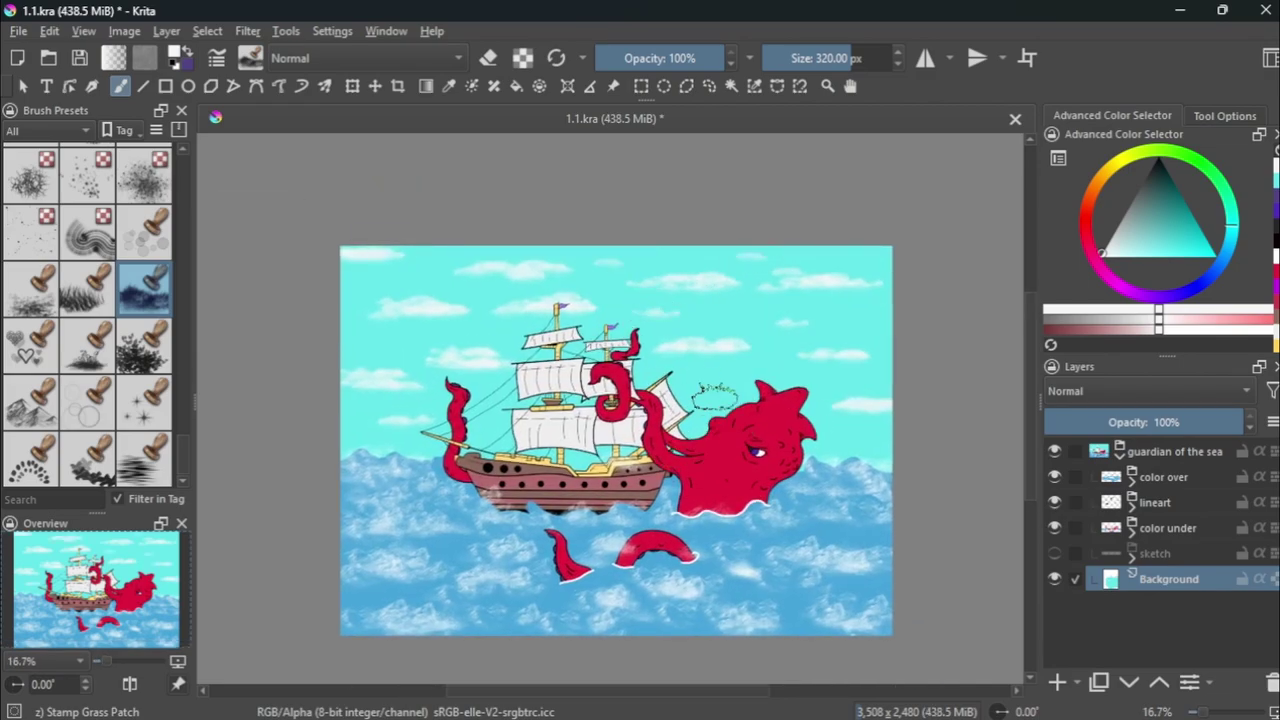
key(ctrl+z)
mouse_move(181, 460)
mouse_down()
mouse_move(179, 185)
mouse_move(187, 502)
mouse_up()
click(31, 234)
key(ctrl+z)
click(112, 270)
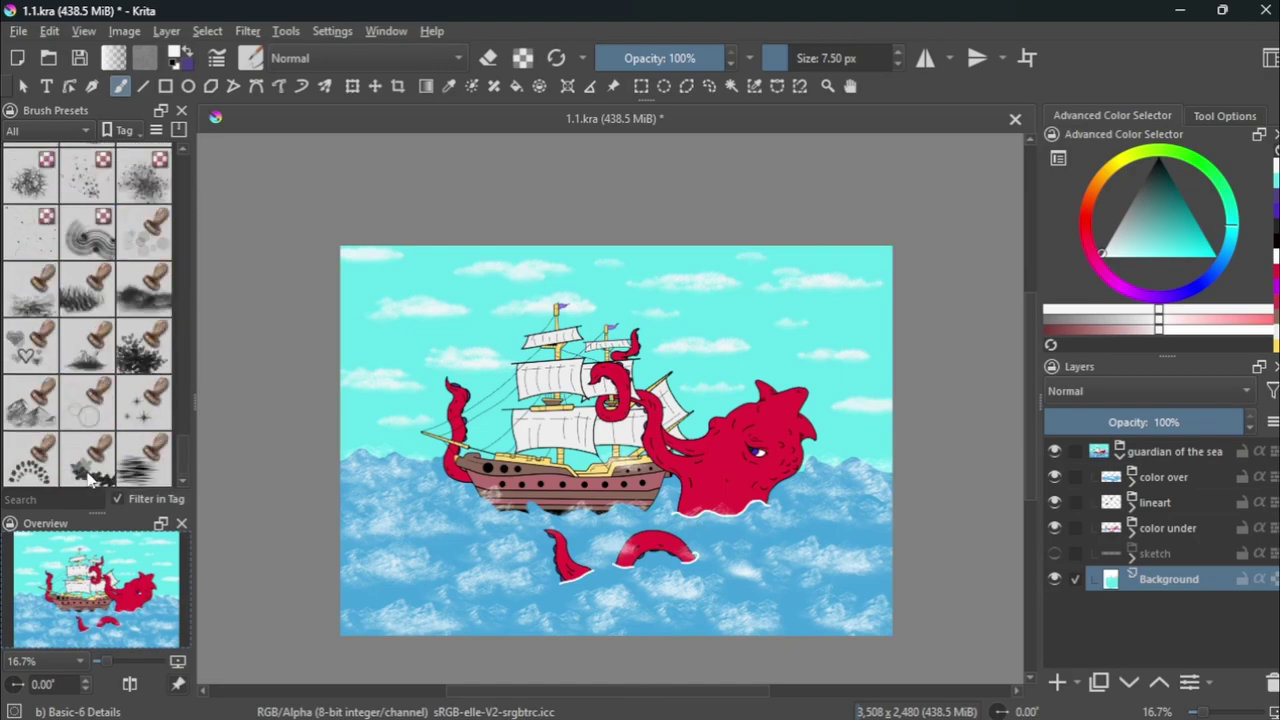
key(ctrl+z)
Try starfield and blur brushes, sample the cyan sky colour, and undo the last stroke.
click(31, 234)
scroll(500, 300, up, 5)
scroll(818, 425, down, 5)
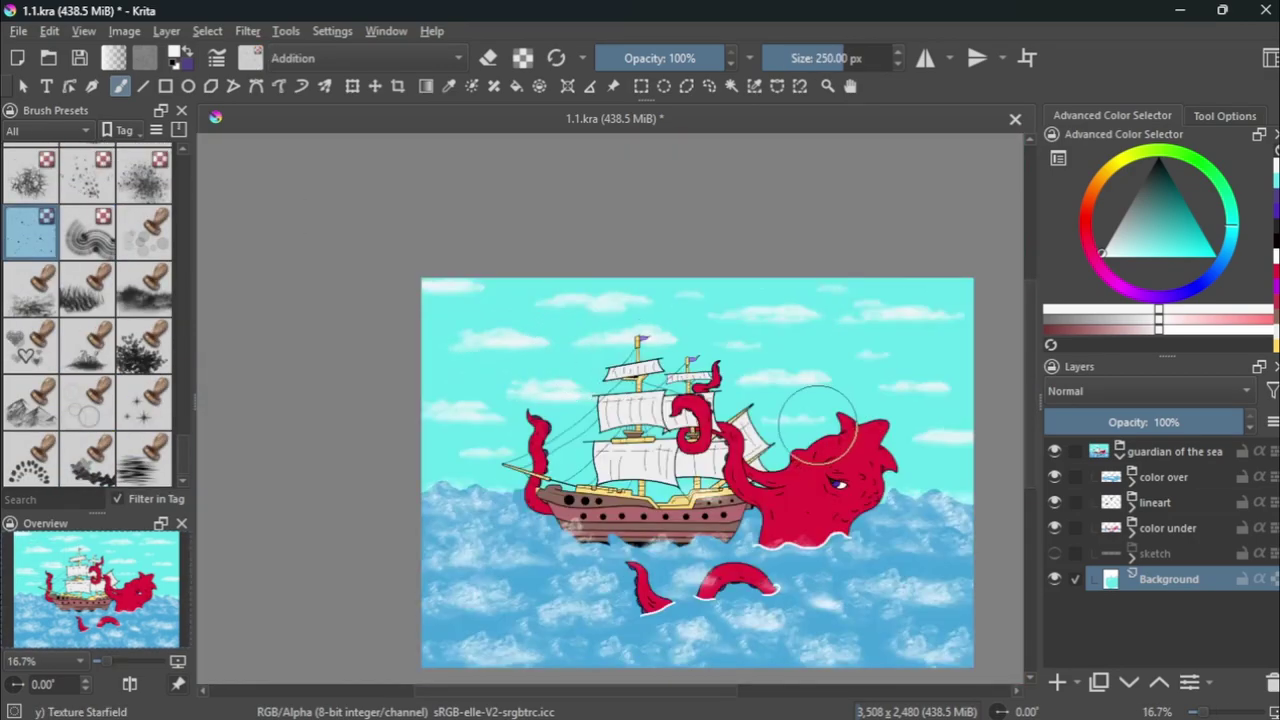
drag(186, 440, 186, 405)
click(143, 302)
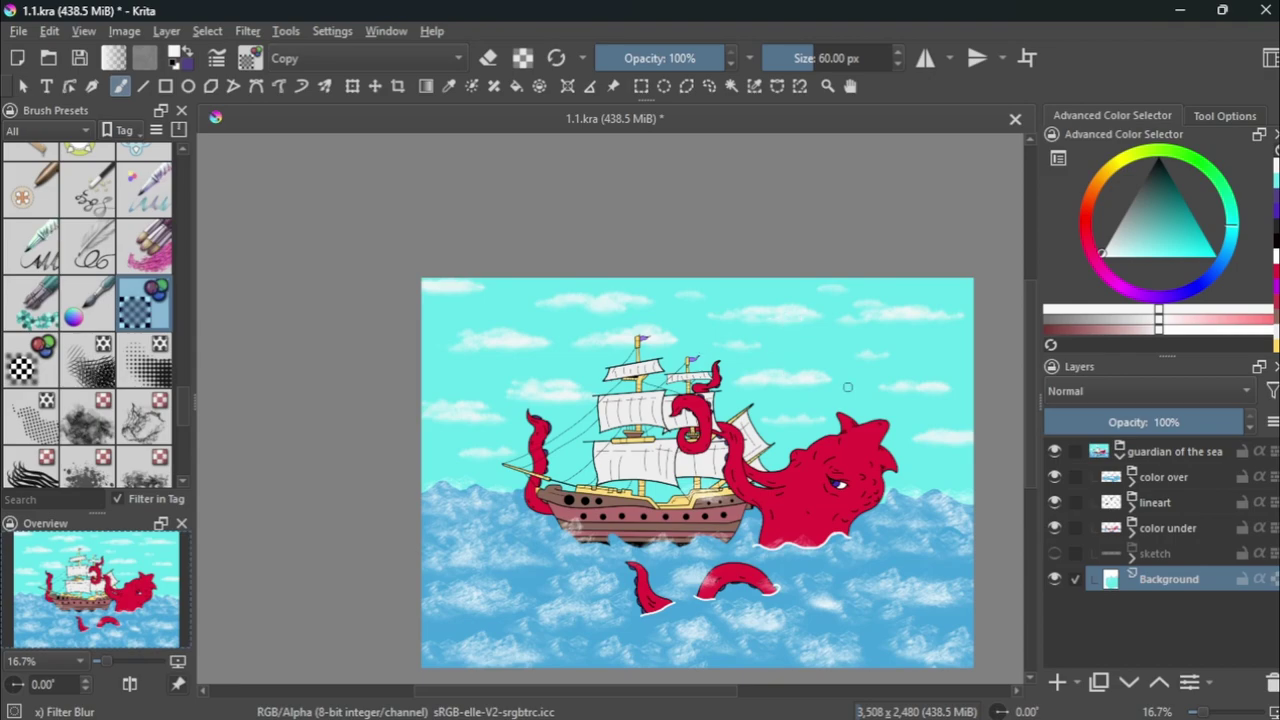
ctrl+click(914, 384)
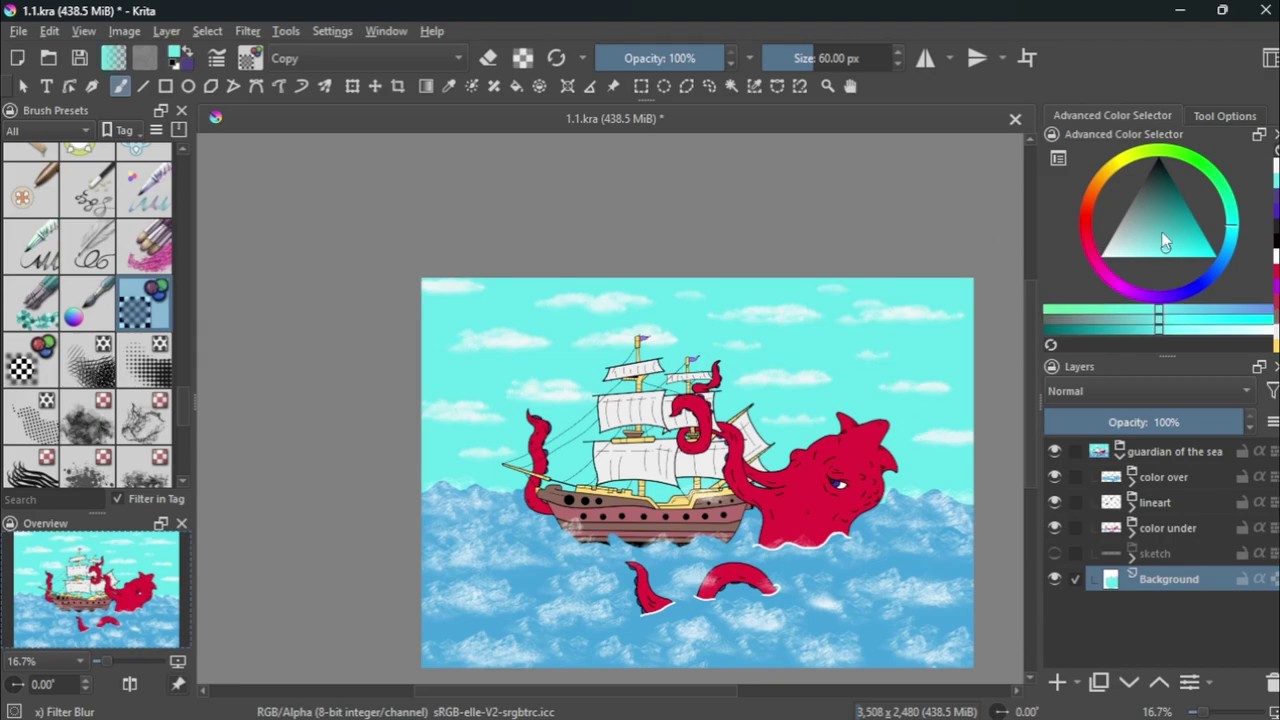
key(/)
key(ctrl+z)
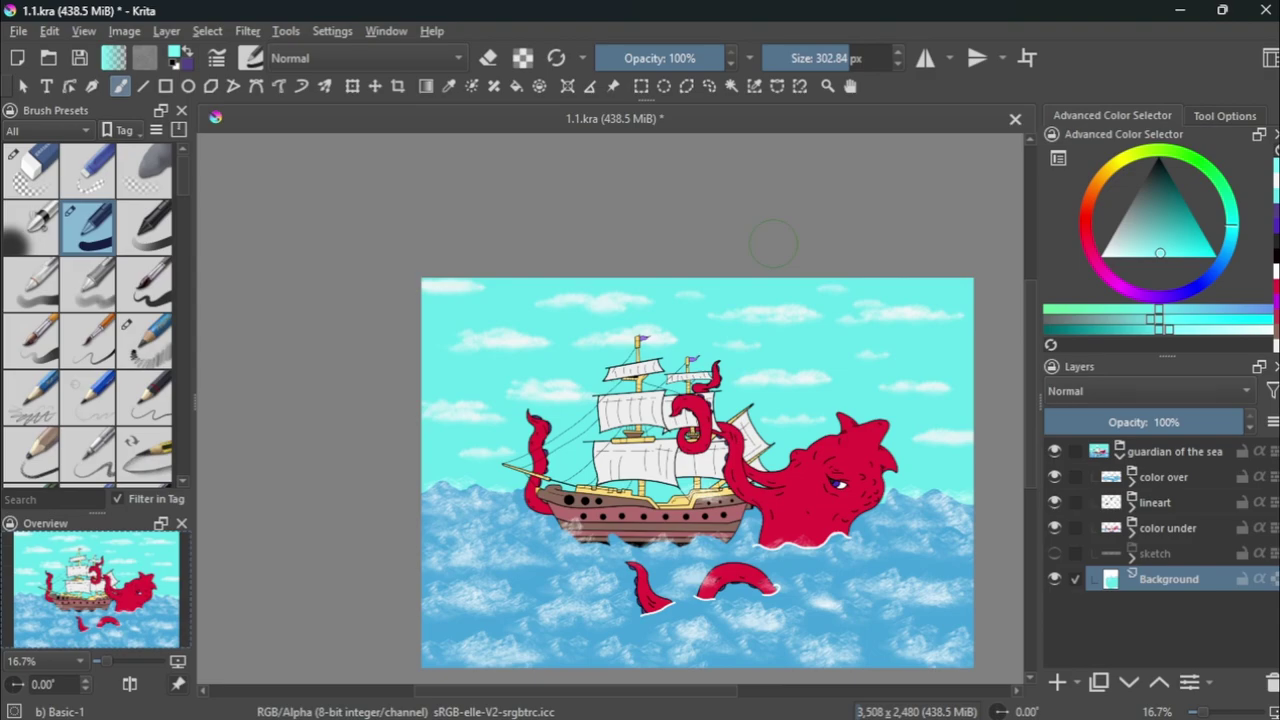
Pick a herb stamp brush with green paint and zoom in on the hull bottom.
key(slash)
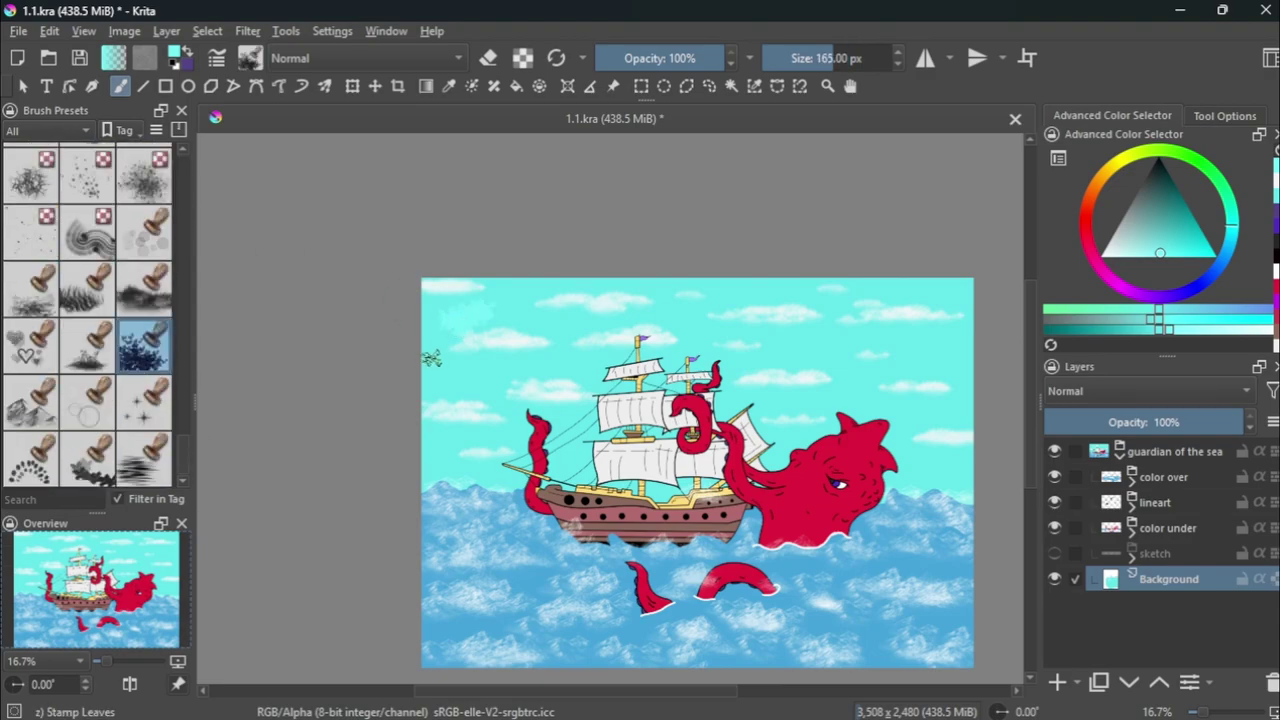
click(30, 288)
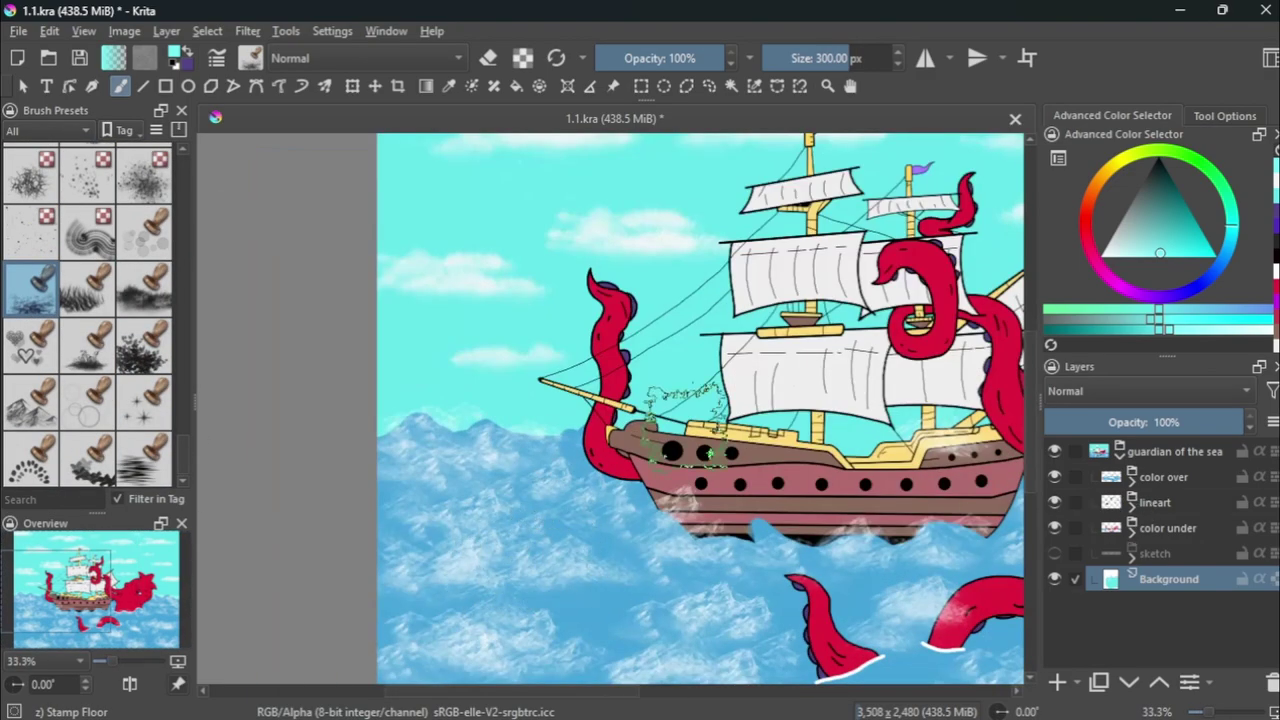
click(1131, 528)
click(1172, 553)
key(ctrl+z)
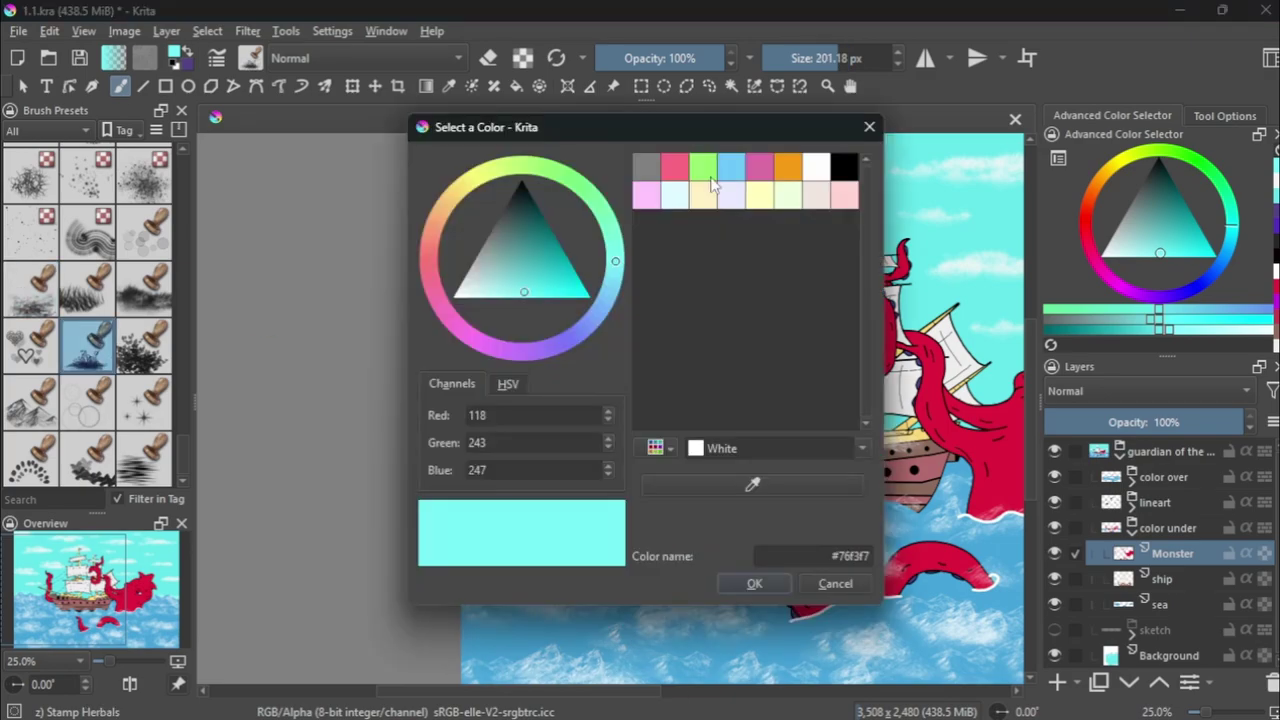
double_click(703, 170)
key(1)
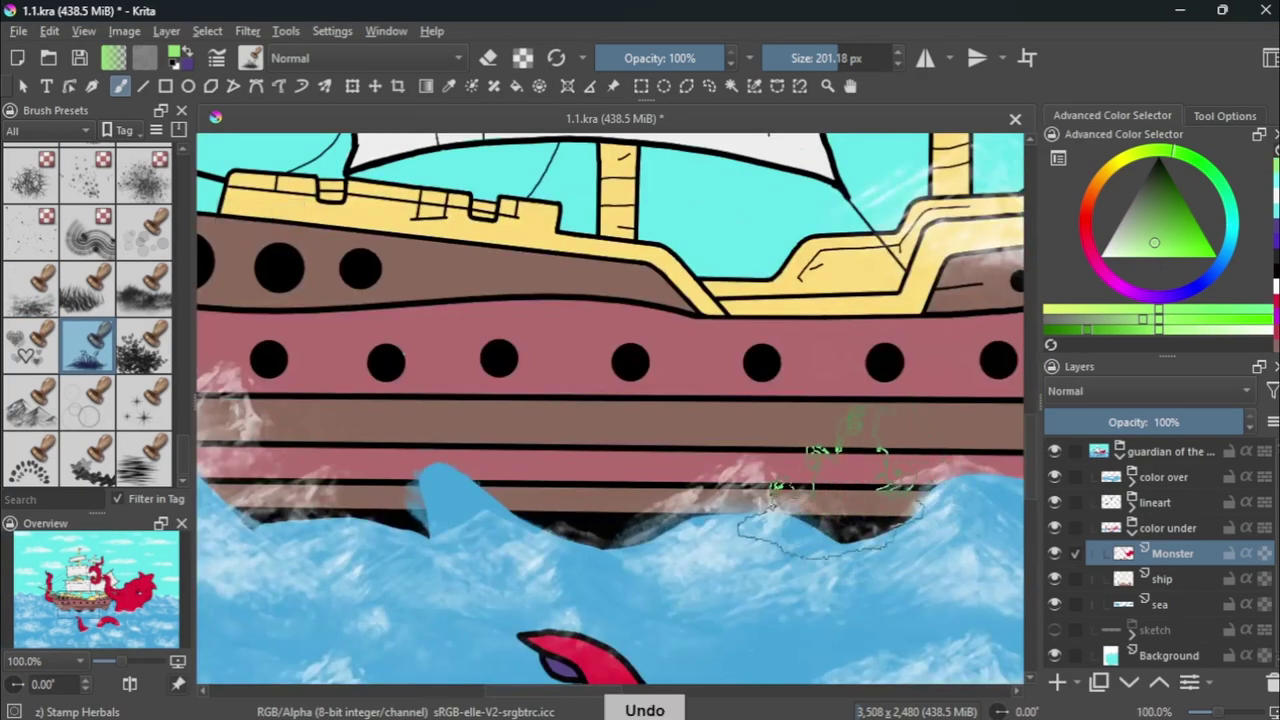
Stamp green grass patches along the hull bottom on the ship layer, undoing misplaced stamps.
click(88, 288)
click(880, 490)
click(143, 288)
key(Page_Down)
ctrl+click(890, 480)
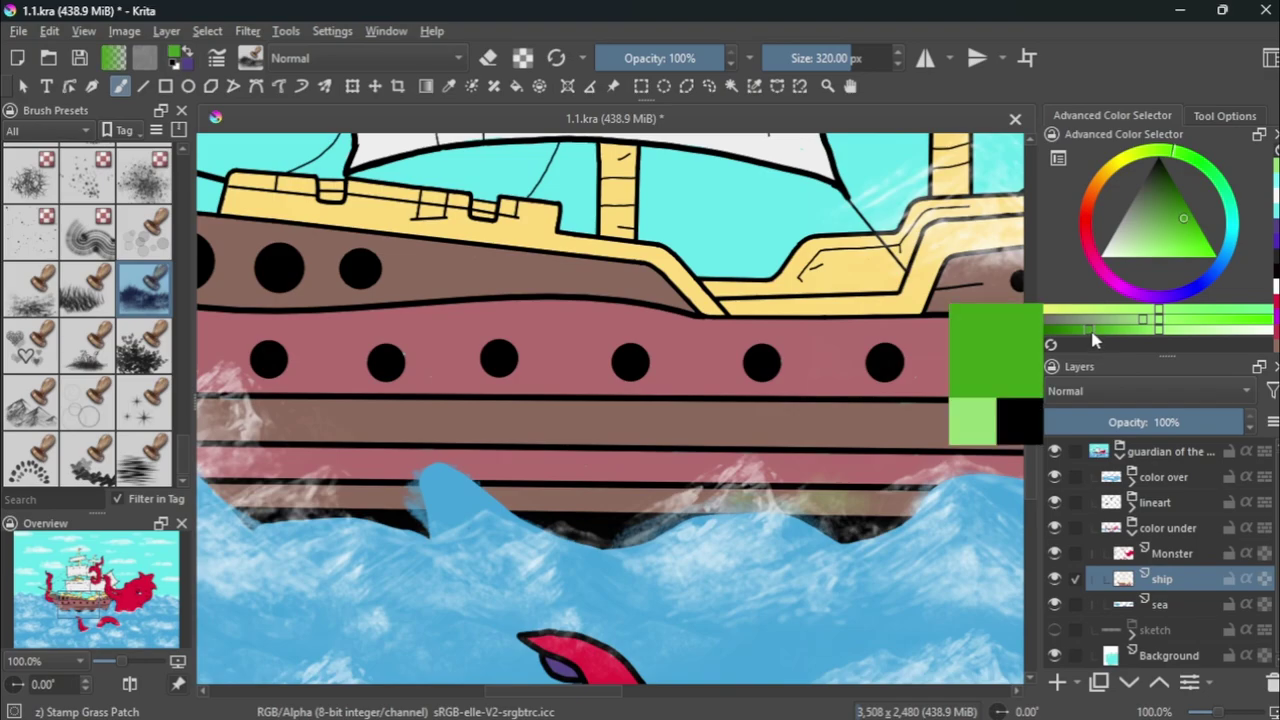
key(minus)
key(minus)
key(ctrl+z)
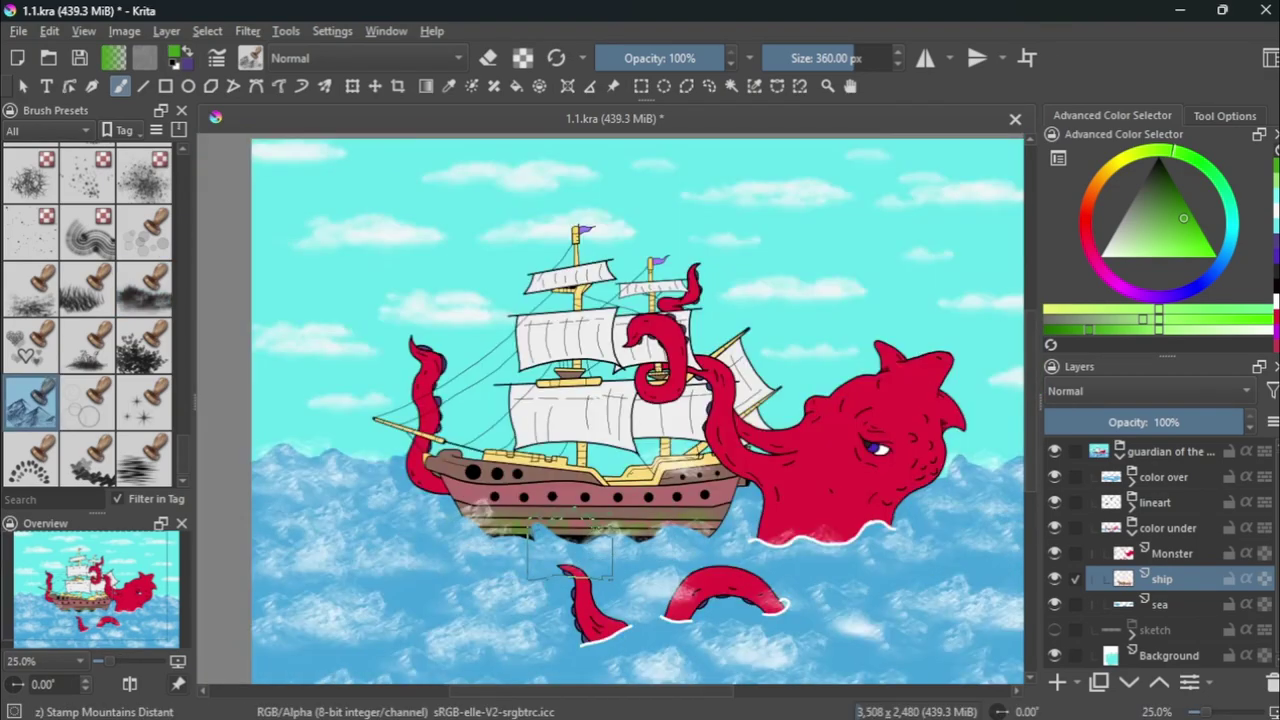
Try the water stamp brush, return to the basic round brush, and save the illustration.
click(143, 455)
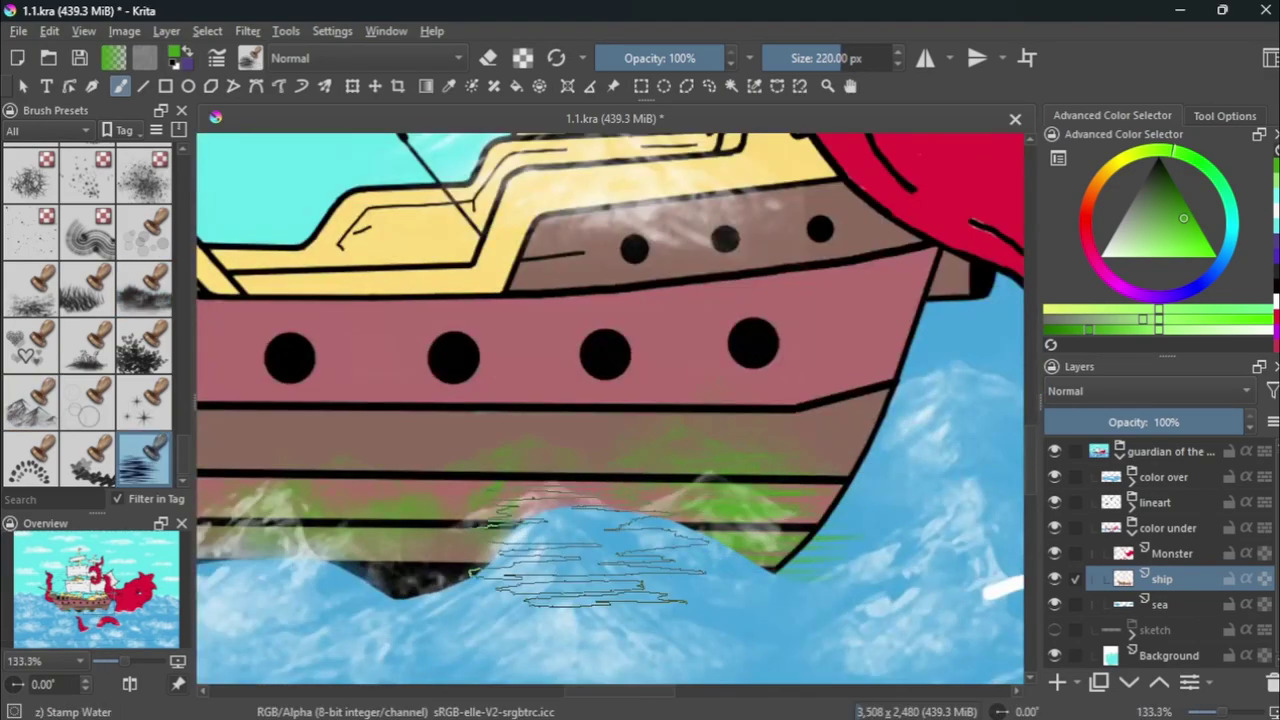
scroll(668, 519, up, 1)
scroll(668, 519, down, 1)
scroll(668, 519, down, 2)
key(/)
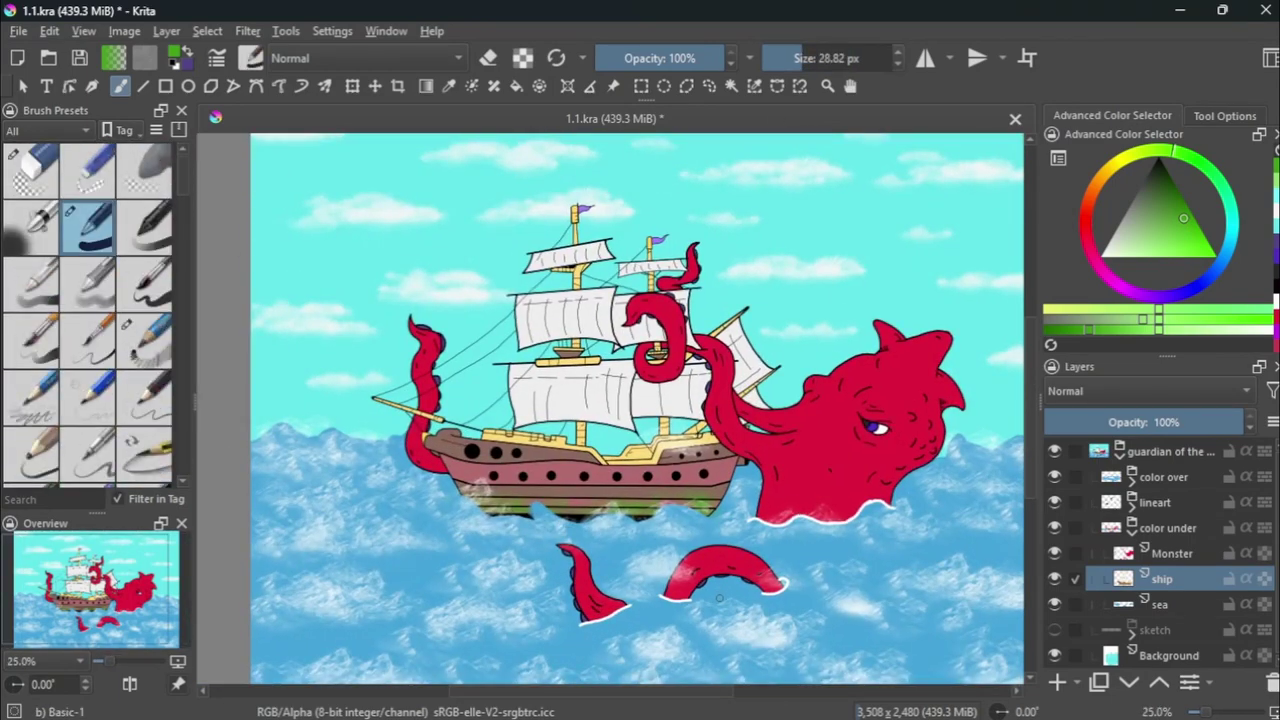
key(ctrl+s)
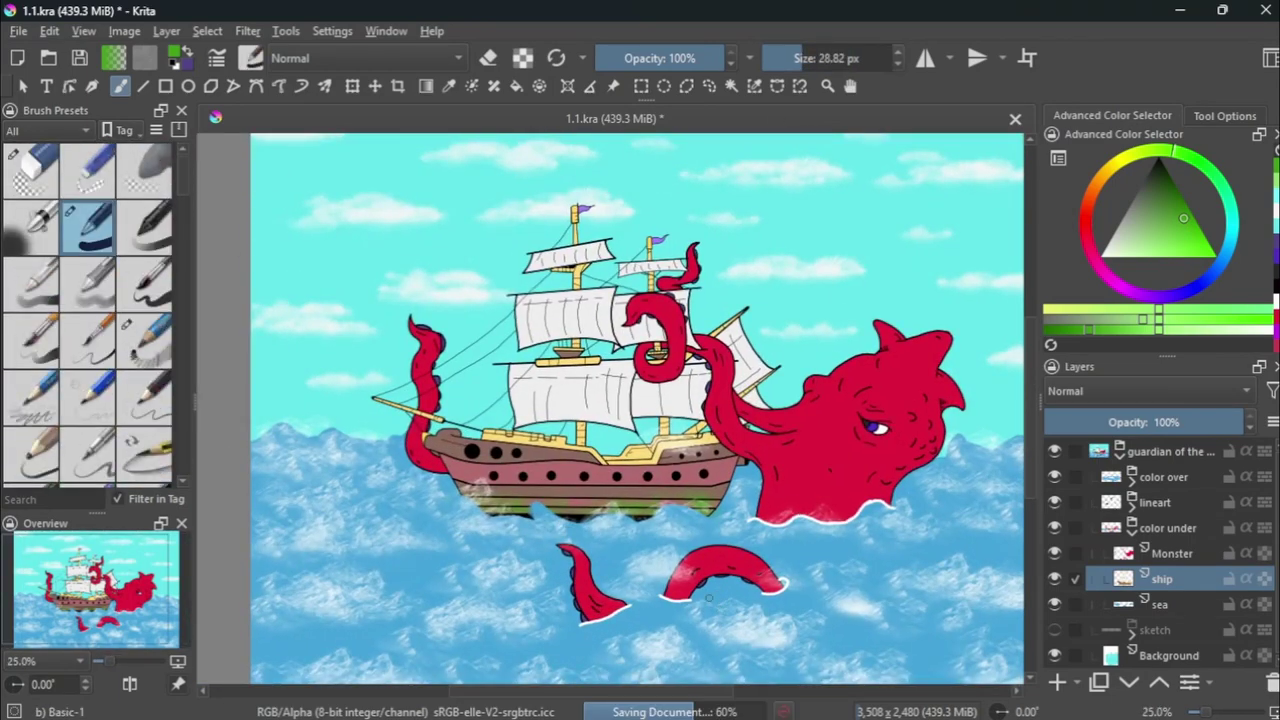